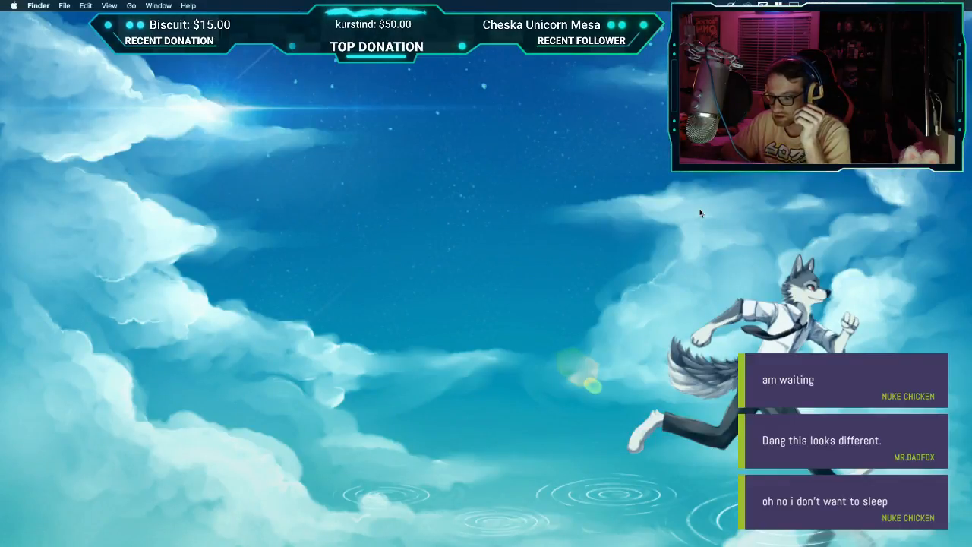
# Step: Switch to Photoshop and reposition its window slightly higher on the screen
pyautogui.hotkey('ctrl', 'Right')
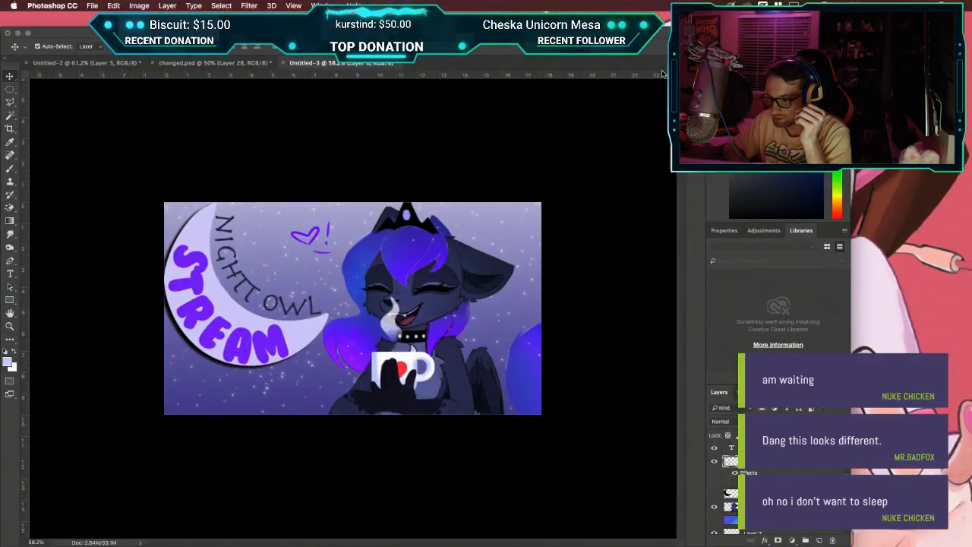
pyautogui.moveTo(455, 33); pyautogui.dragTo(537, 17)
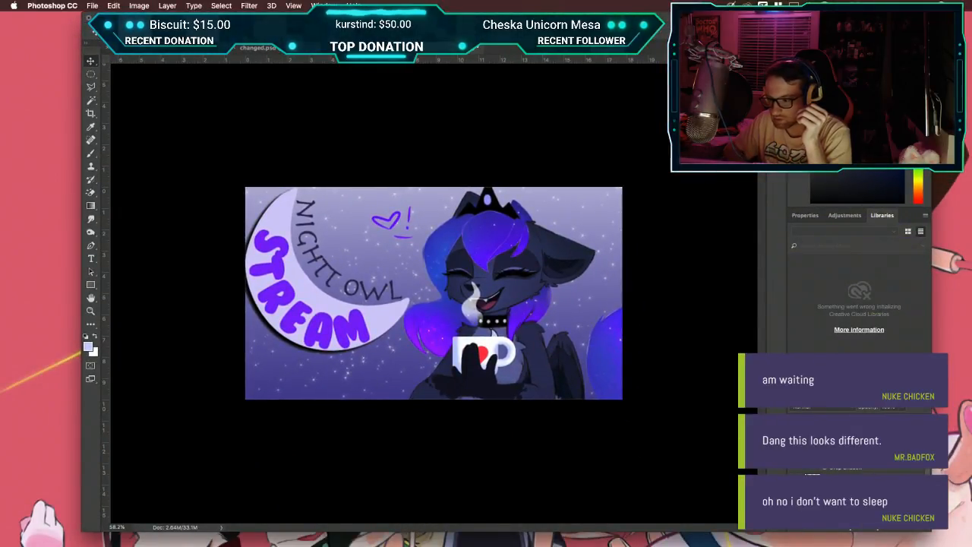
pyautogui.moveTo(537, 18); pyautogui.dragTo(466, 33)
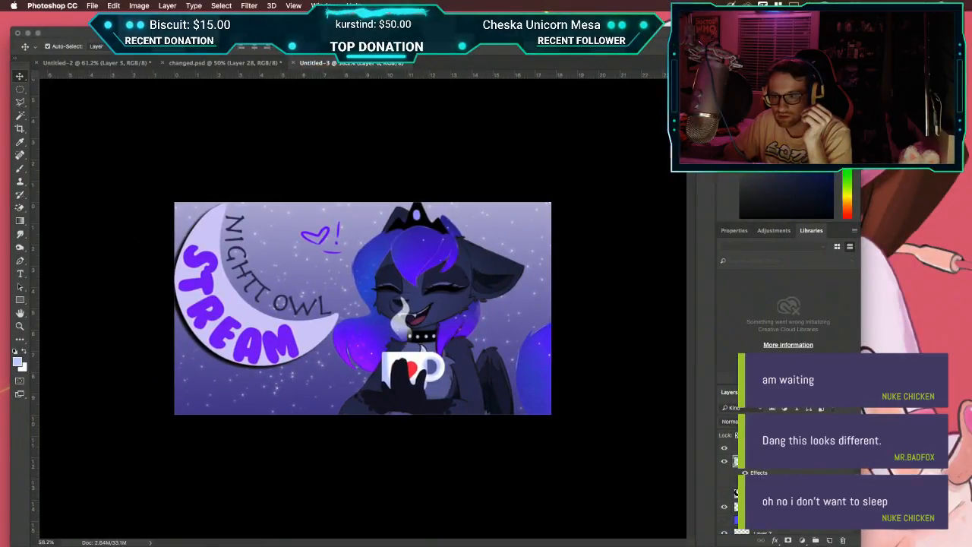
pyautogui.moveTo(466, 33); pyautogui.dragTo(460, 23)
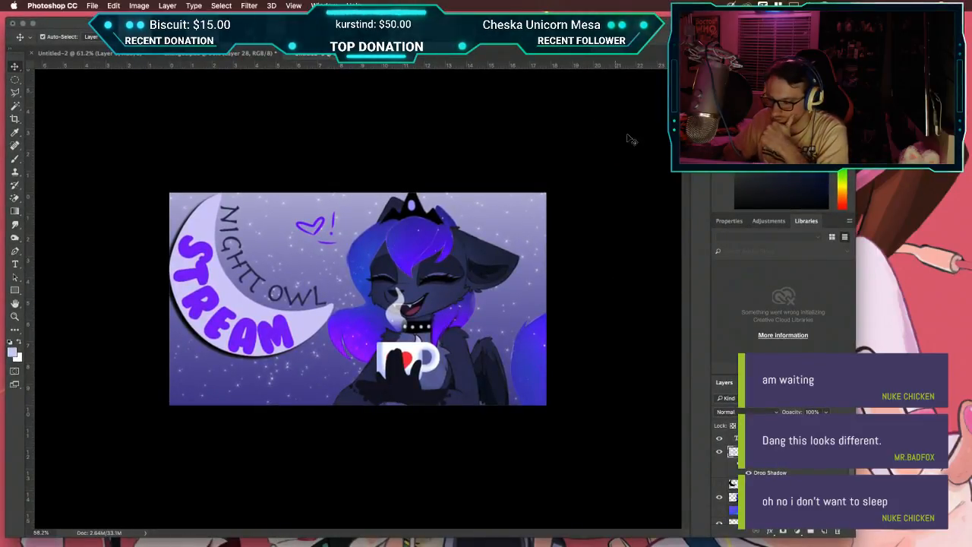
# Step: Restore the minimized Safari window with the YouTube live stream page and open the Video Manager's video list
pyautogui.press('F11')
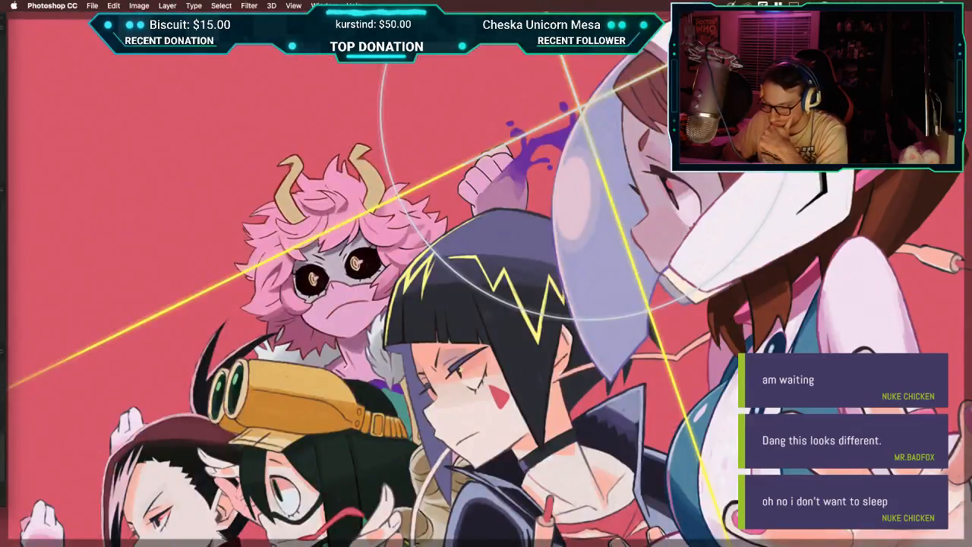
pyautogui.moveTo(414, 544)
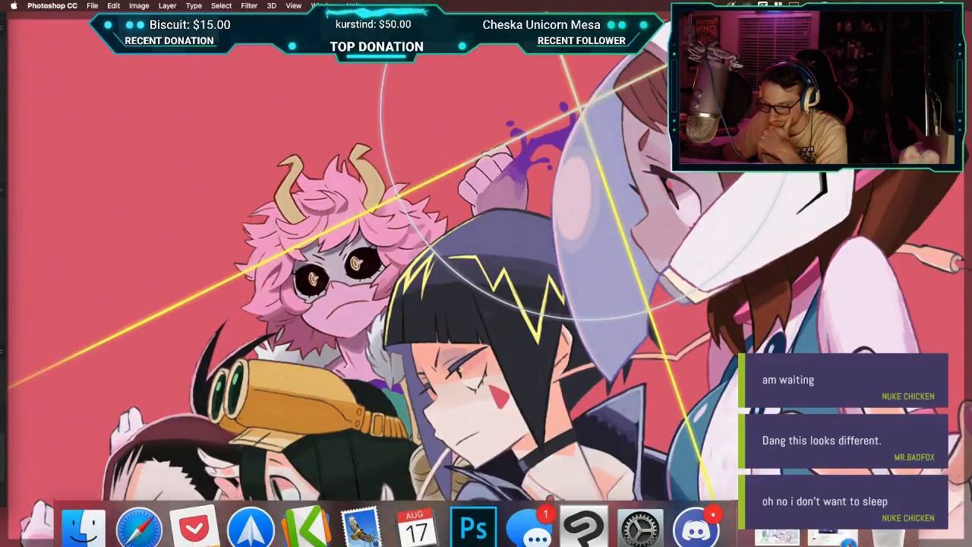
pyautogui.press('F11')
pyautogui.press('F11')
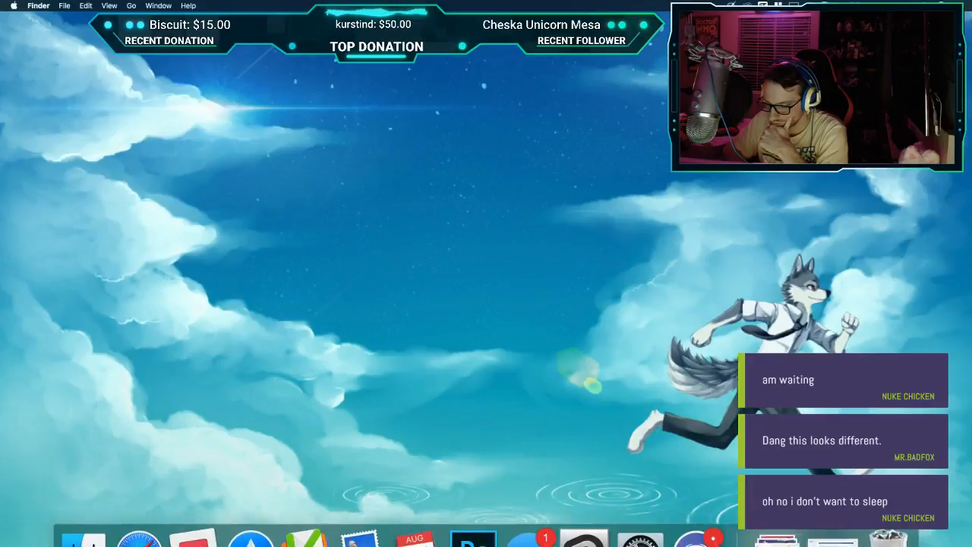
pyautogui.click(917, 537)
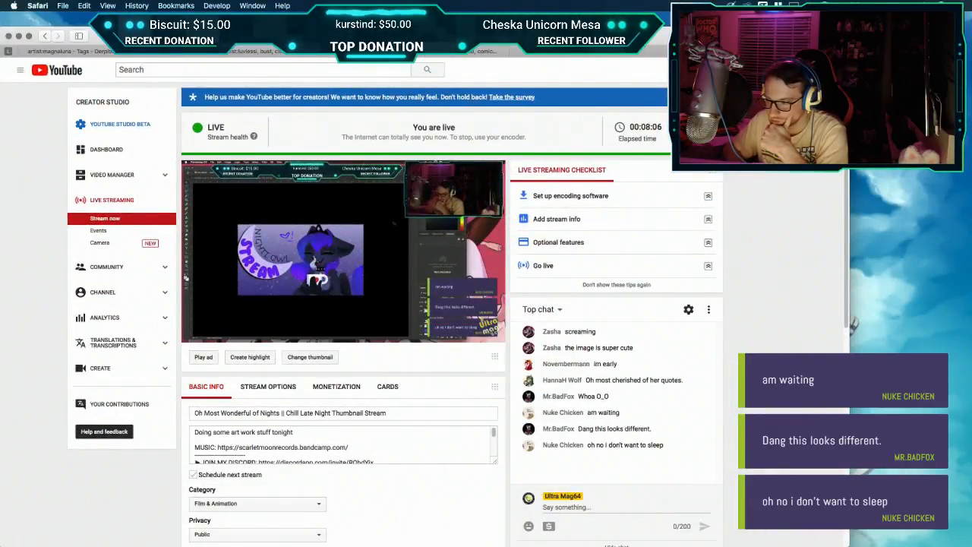
pyautogui.click(111, 175)
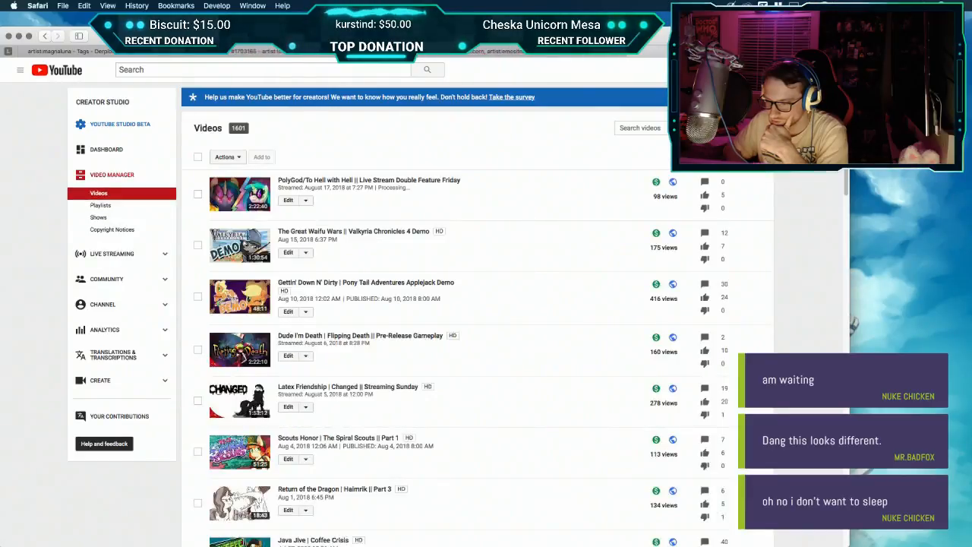
# Step: View the comic and the crying creature artwork on Derpibooru, and compare with the changed.psd document in Photoshop
pyautogui.click(640, 51)
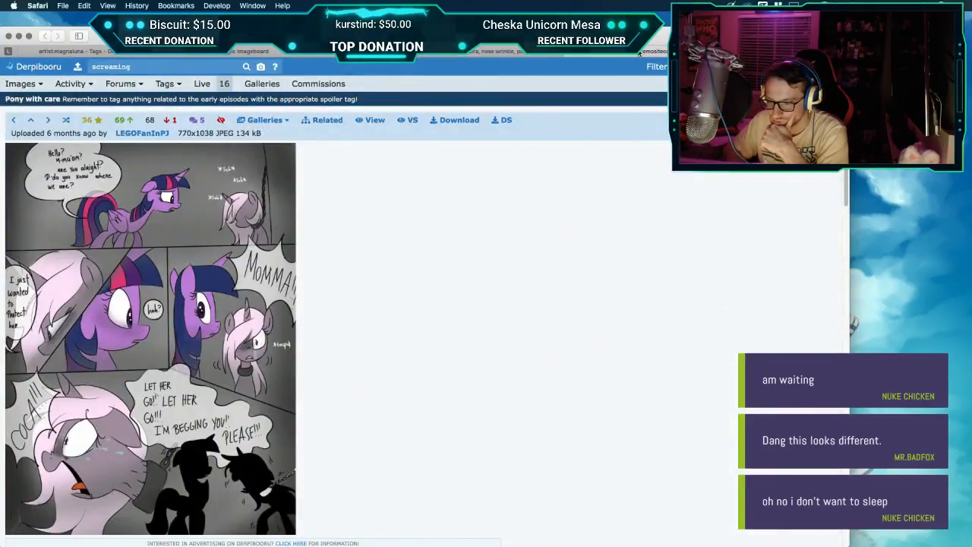
pyautogui.click(457, 52)
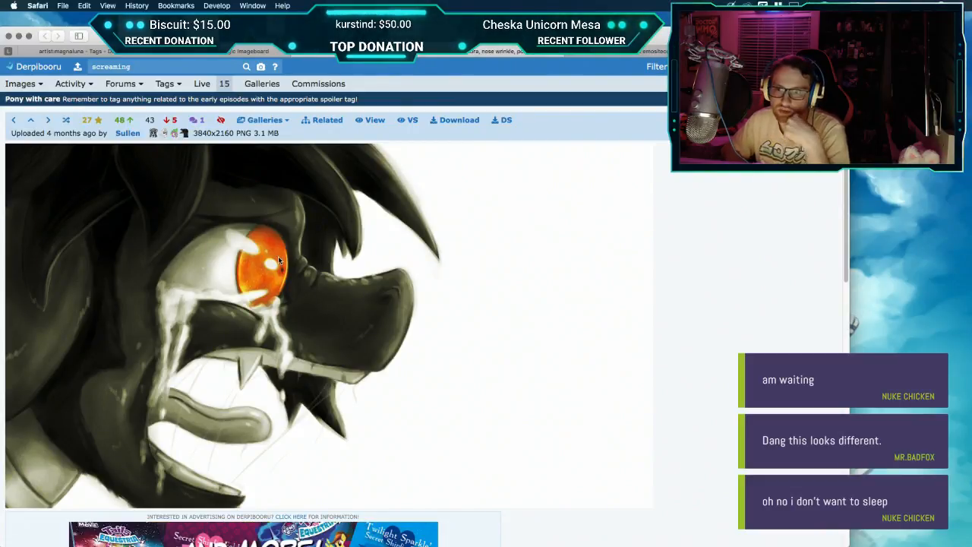
pyautogui.hotkey('ctrl', 'Right')
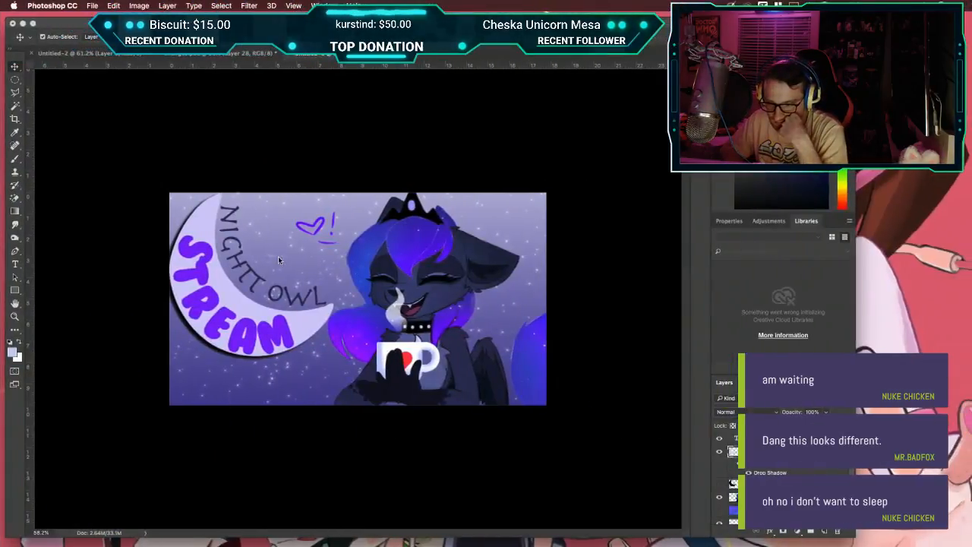
pyautogui.click(230, 54)
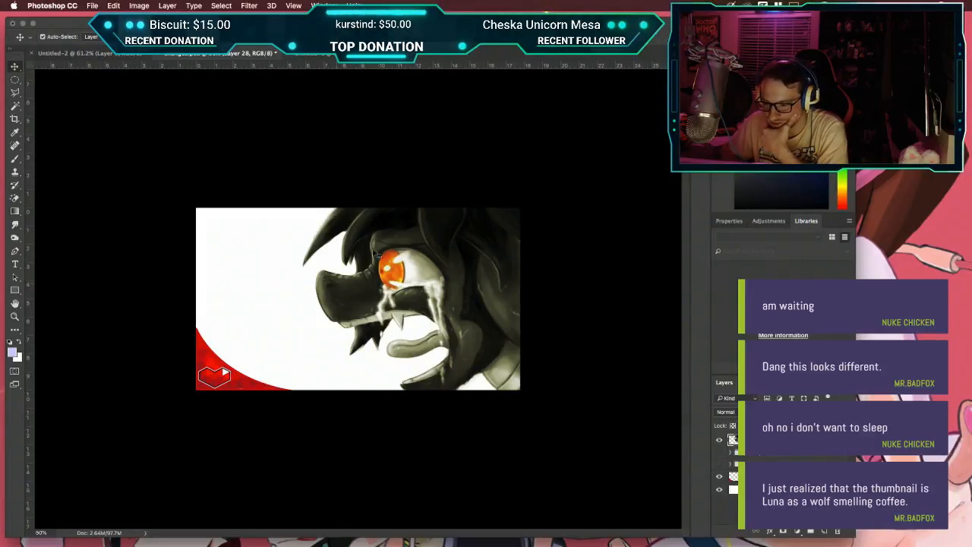
# Step: Return to the Night Owl Stream thumbnail and toggle its layers off and on to inspect the hand and steam over the mug
pyautogui.hotkey('ctrl', 'Tab')
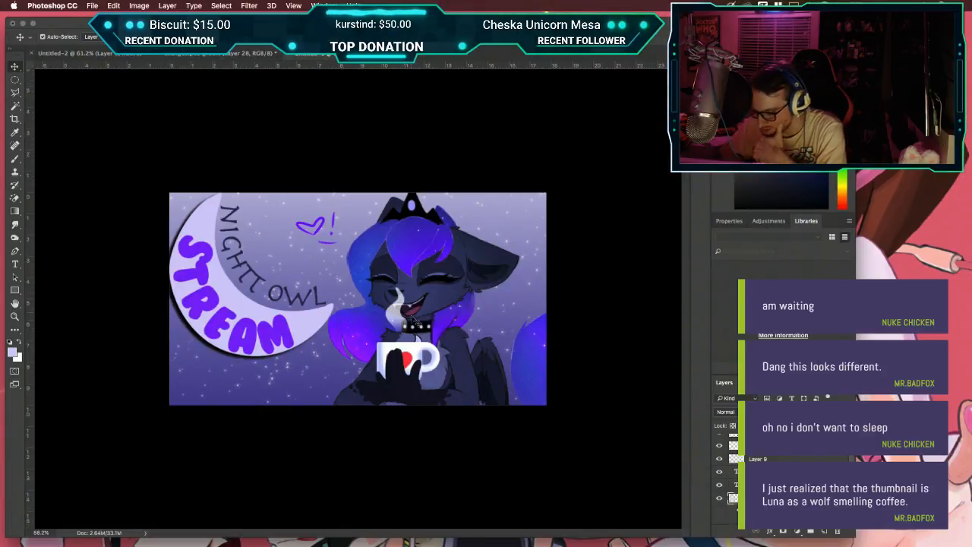
pyautogui.click(719, 498)
pyautogui.click(718, 499)
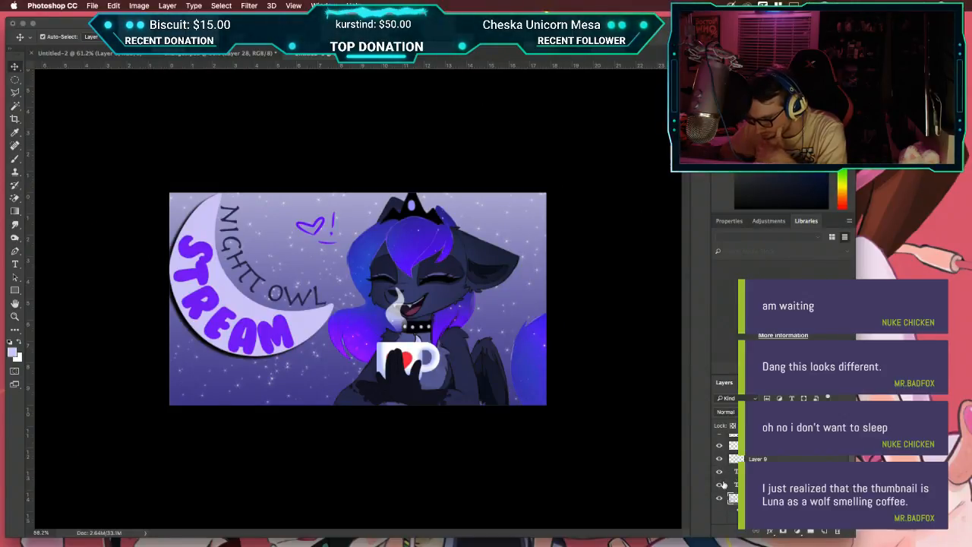
pyautogui.click(721, 442)
pyautogui.click(720, 442)
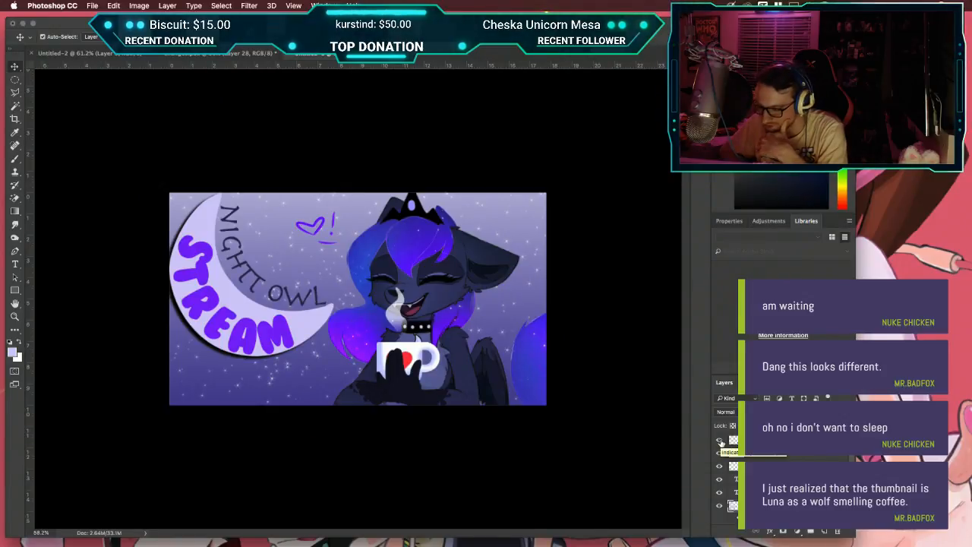
pyautogui.click(721, 443)
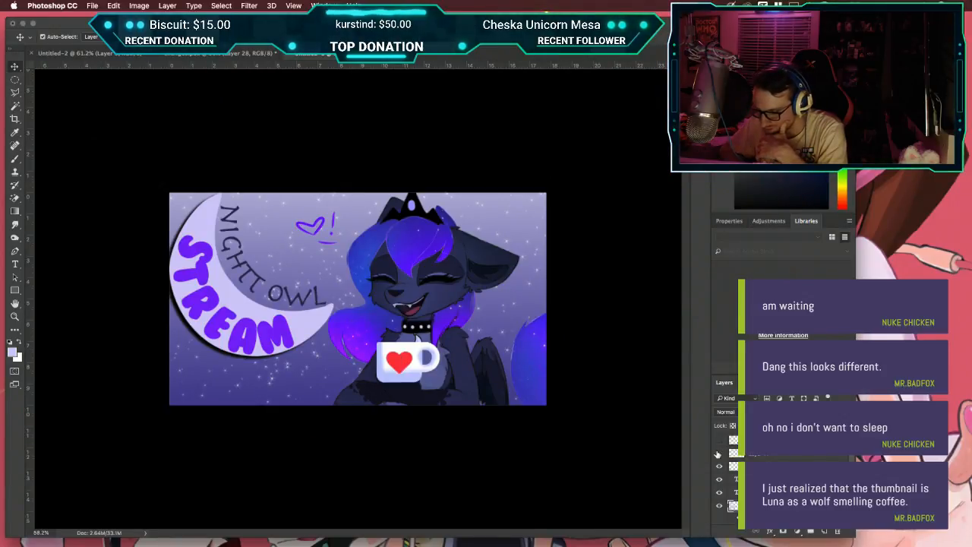
pyautogui.click(717, 453)
pyautogui.click(718, 440)
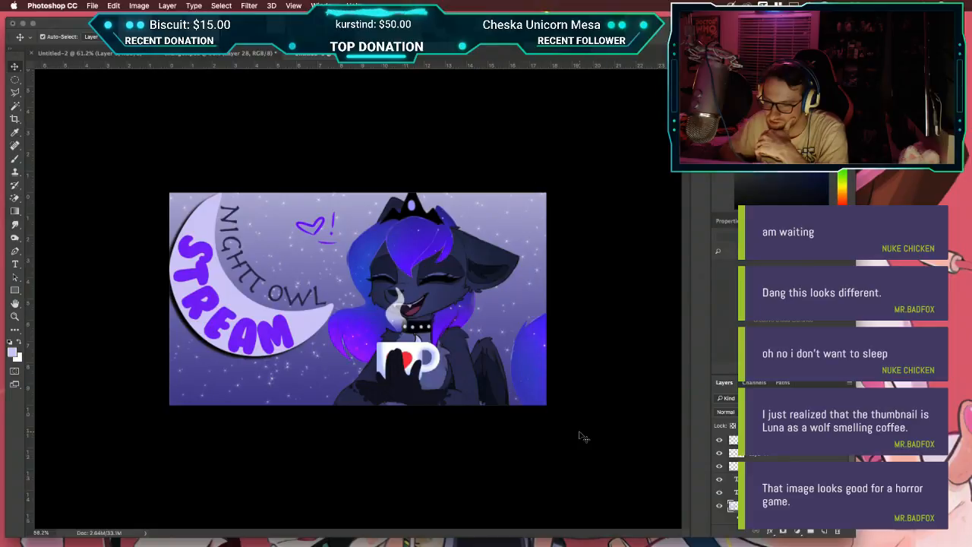
# Step: Switch to Safari and open the Ko-fi website
pyautogui.press('super+Tab')
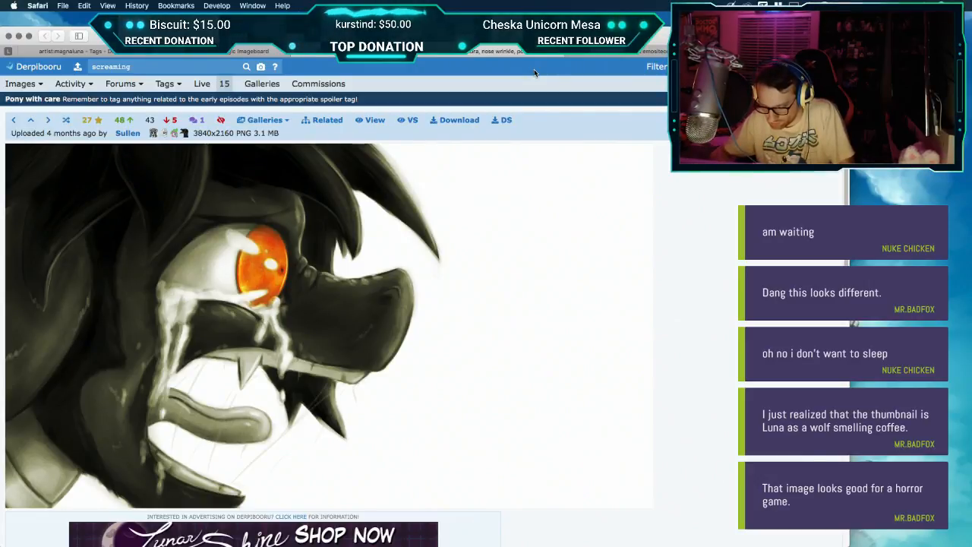
pyautogui.press('super+w')
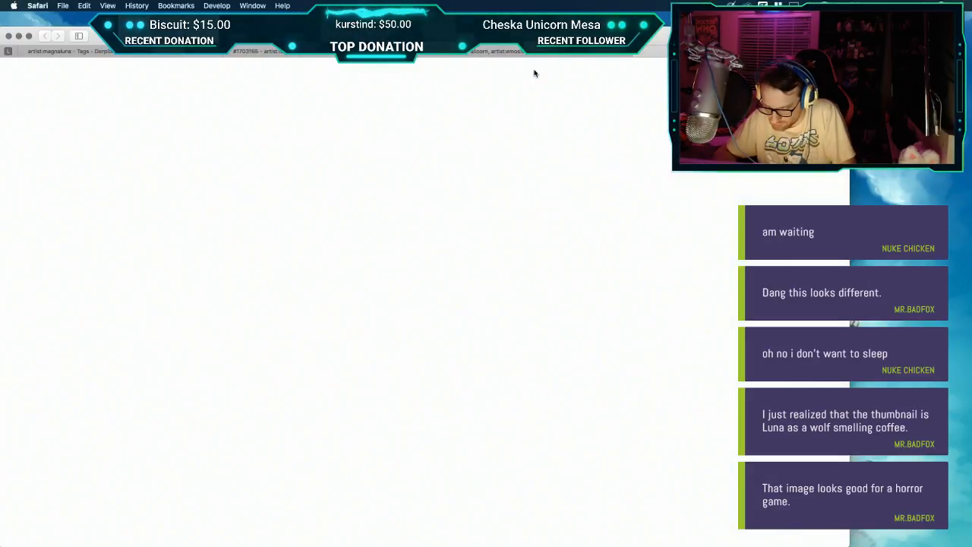
pyautogui.press('super+l')
pyautogui.write('ko')
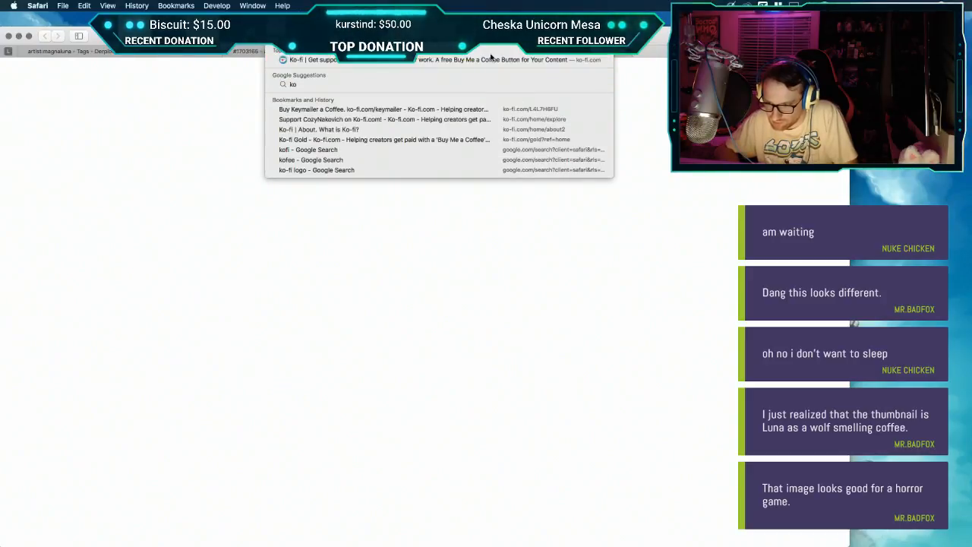
pyautogui.click(492, 58)
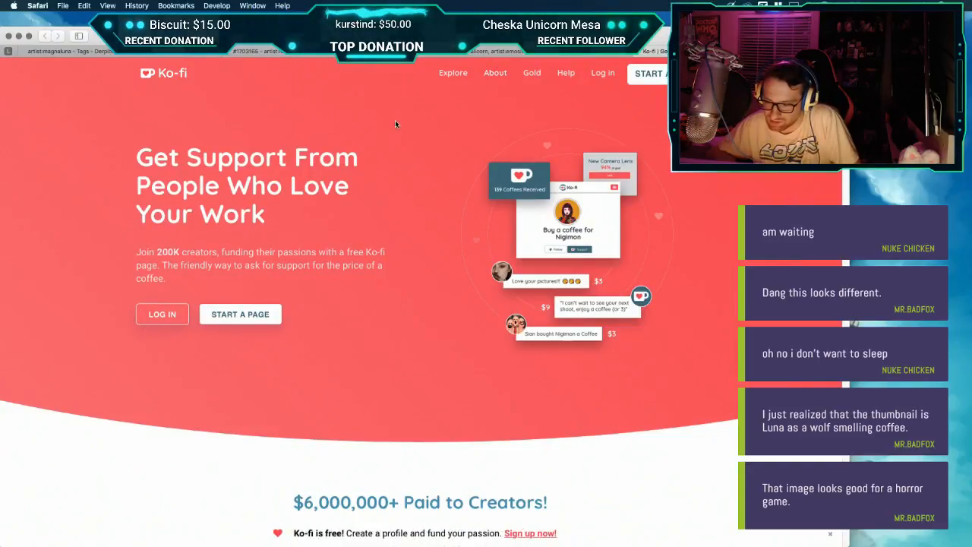
# Step: Look through the Ko-fi home page and close its tab
pyautogui.scroll(-5, 372, 228)
pyautogui.scroll(-3, 371, 227)
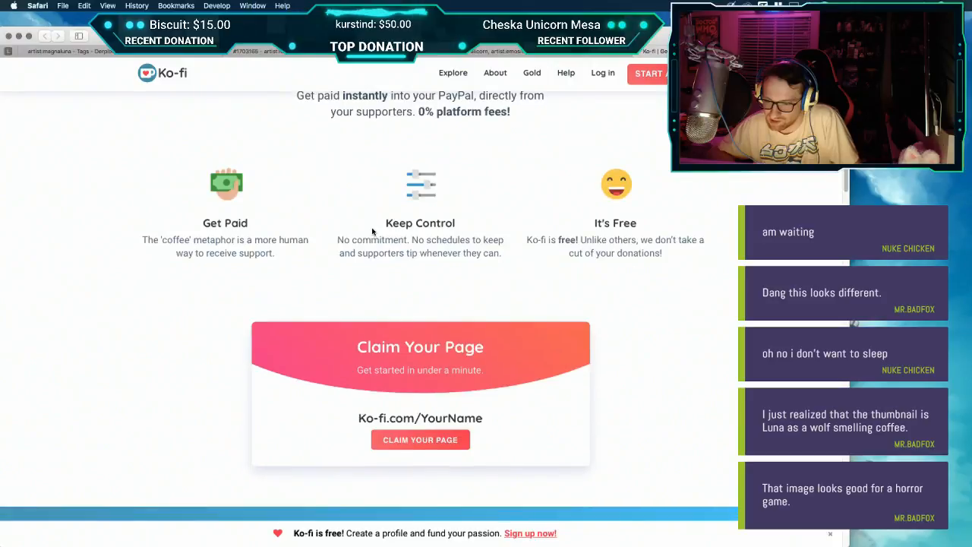
pyautogui.scroll(10, 371, 228)
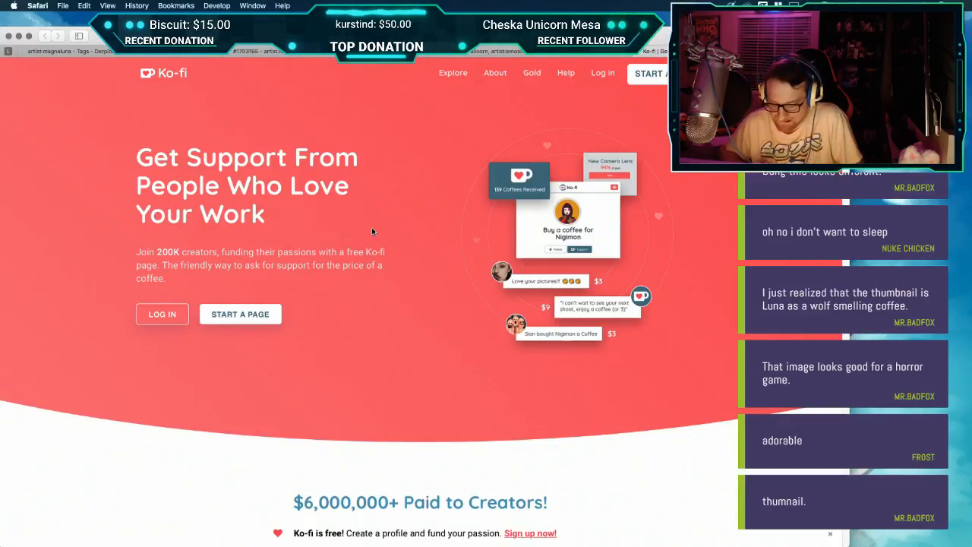
pyautogui.press('super+w')
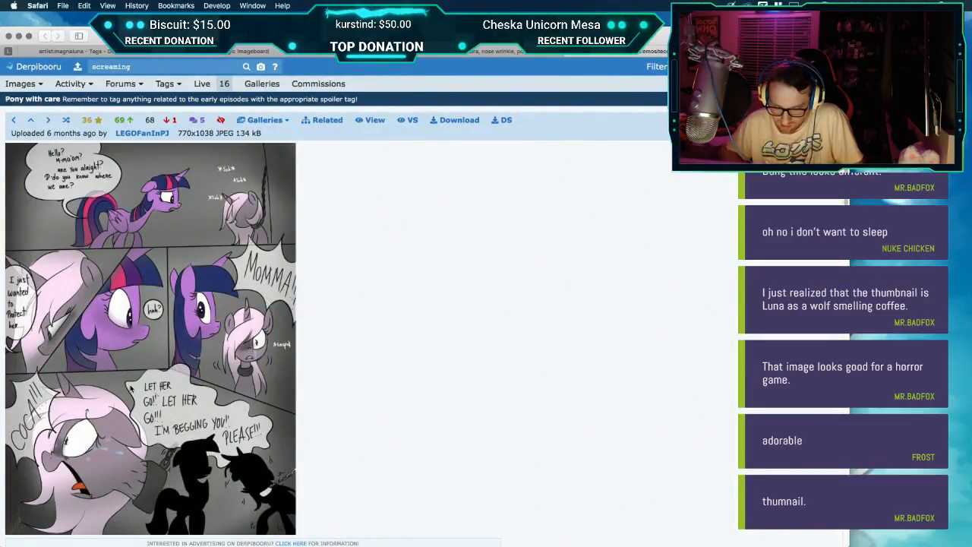
# Step: Examine the lower panel of the Derpibooru comic up close, at the screaming pony's face
pyautogui.scroll(5, 162, 354)
pyautogui.hscroll(-3, 162, 355)
pyautogui.scroll(-4, 130, 389)
pyautogui.scroll(-3, 130, 389)
pyautogui.hscroll(-3, 131, 389)
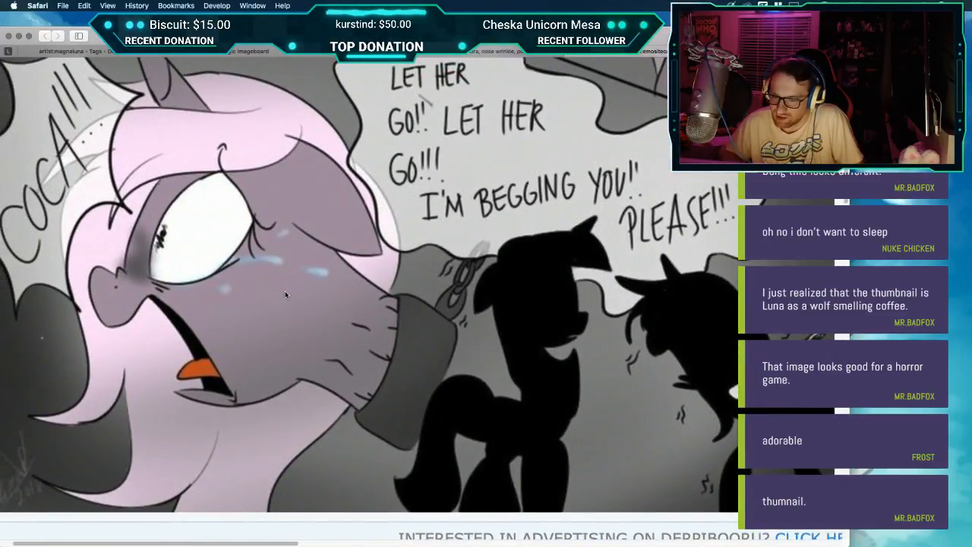
pyautogui.scroll(-5, 286, 294)
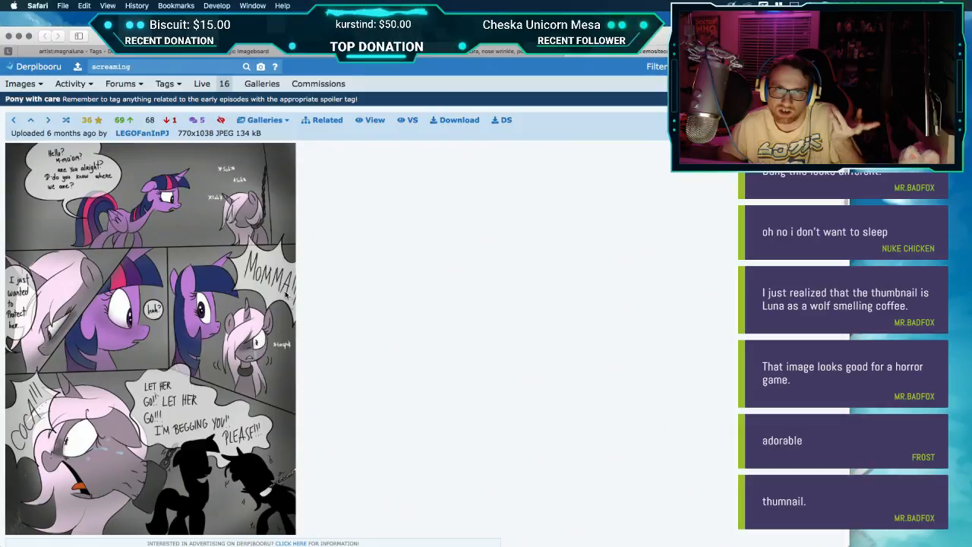
# Step: Bring up changed.psd in Photoshop and compare its crying creature artwork with the Derpibooru comic in Safari
pyautogui.hotkey('ctrl', 'Right')
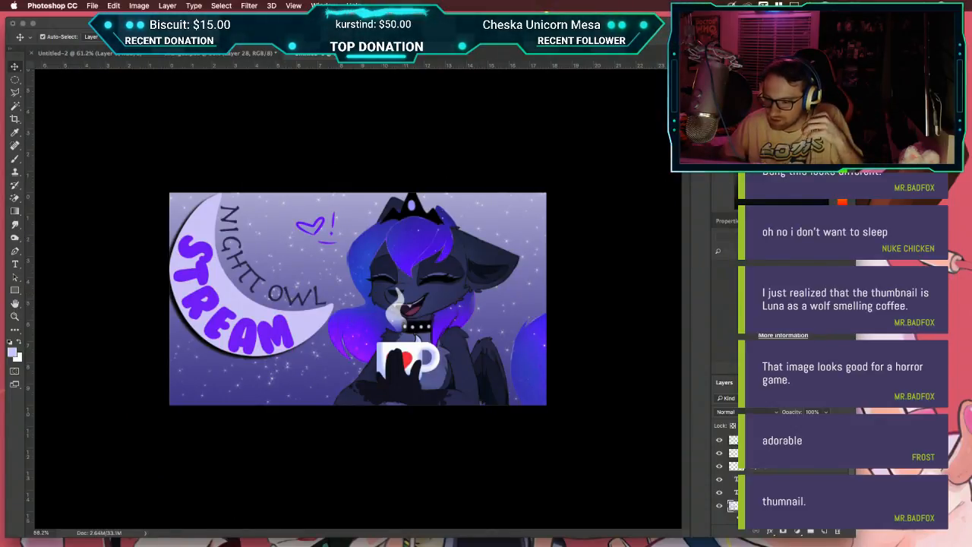
pyautogui.click(223, 53)
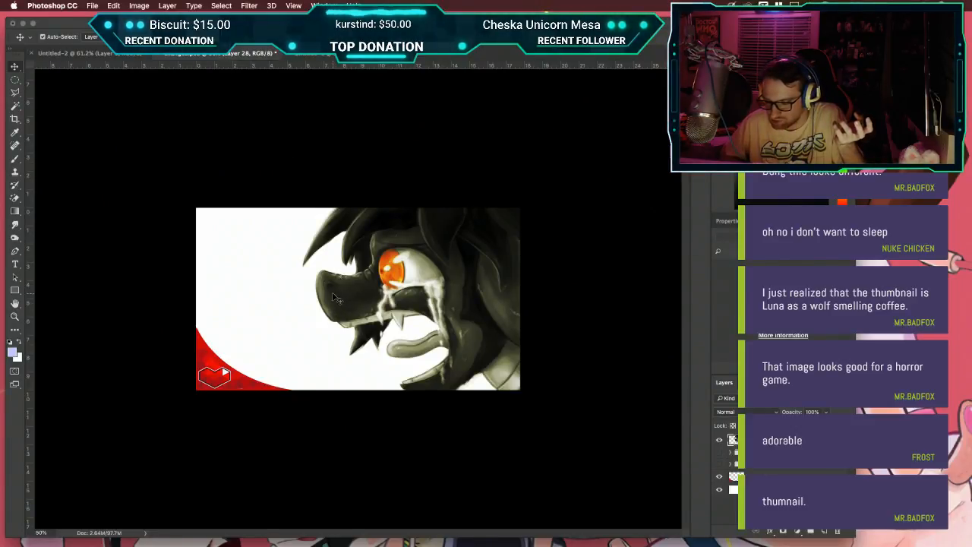
pyautogui.press('super+Tab')
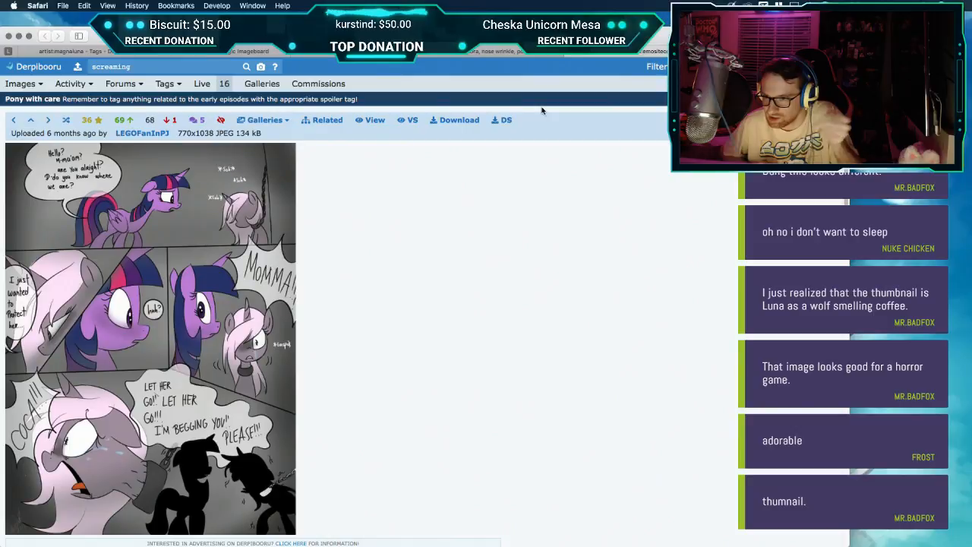
pyautogui.hotkey('ctrl', 'Right')
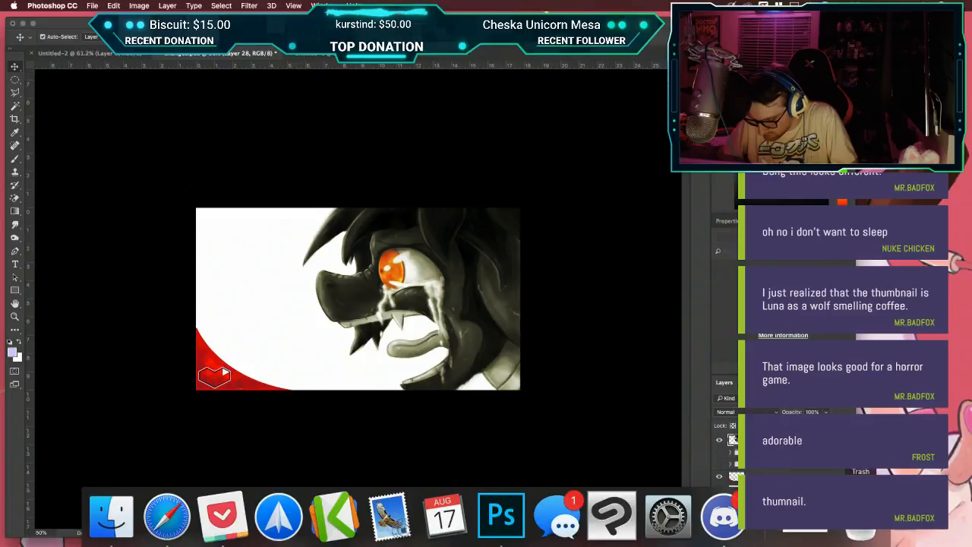
pyautogui.press('super+t')
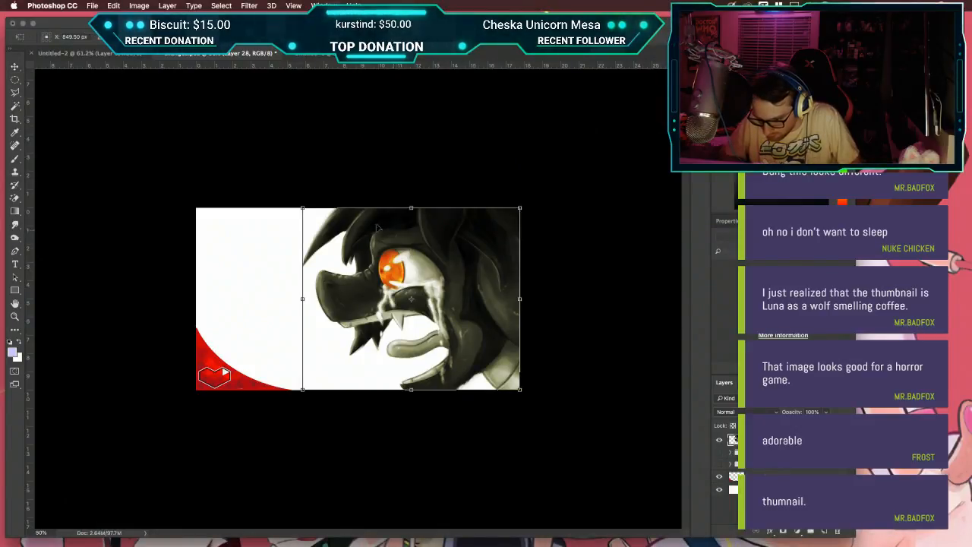
pyautogui.moveTo(303, 206); pyautogui.dragTo(310, 211)
pyautogui.press('Escape')
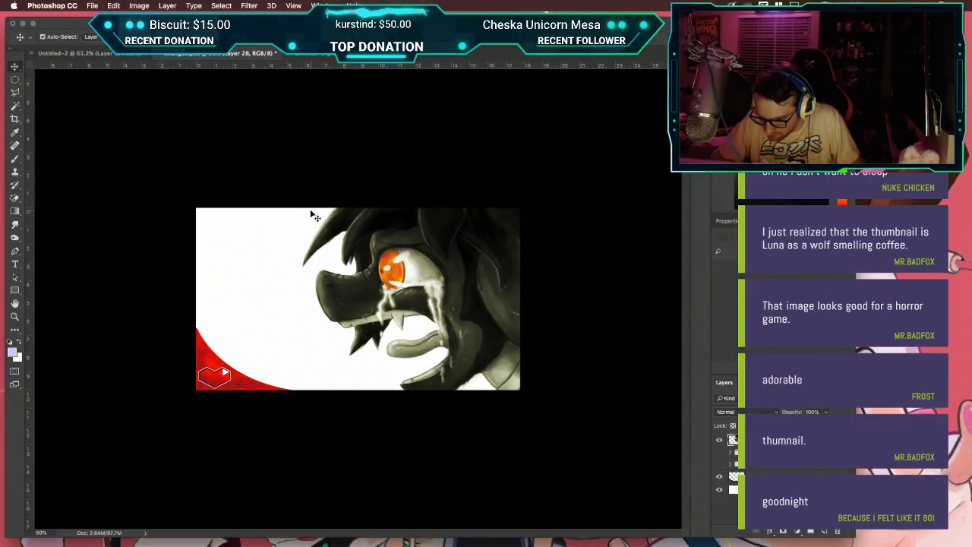
# Step: Move the crying creature artwork slightly to the right in changed.psd and show the hidden layer group with the CHANGED title
pyautogui.moveTo(372, 285); pyautogui.dragTo(391, 284)
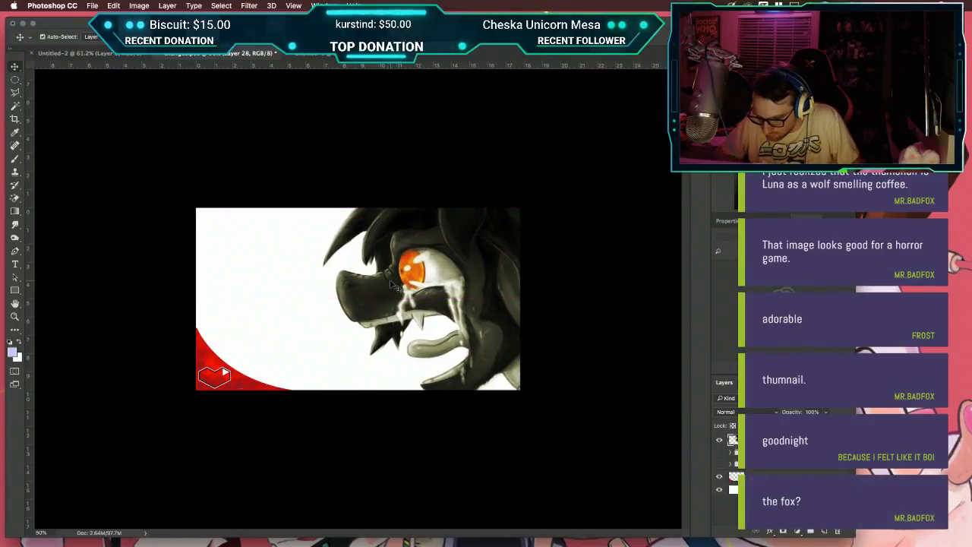
pyautogui.click(720, 454)
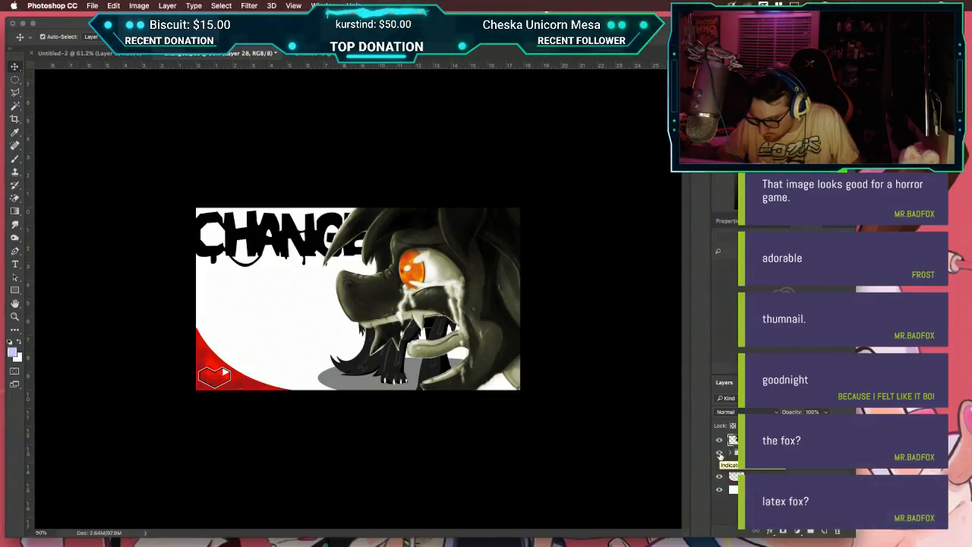
# Step: Check the layers inside the CHANGED title group in changed.psd, and leave the group collapsed and hidden
pyautogui.click(720, 454)
pyautogui.click(731, 453)
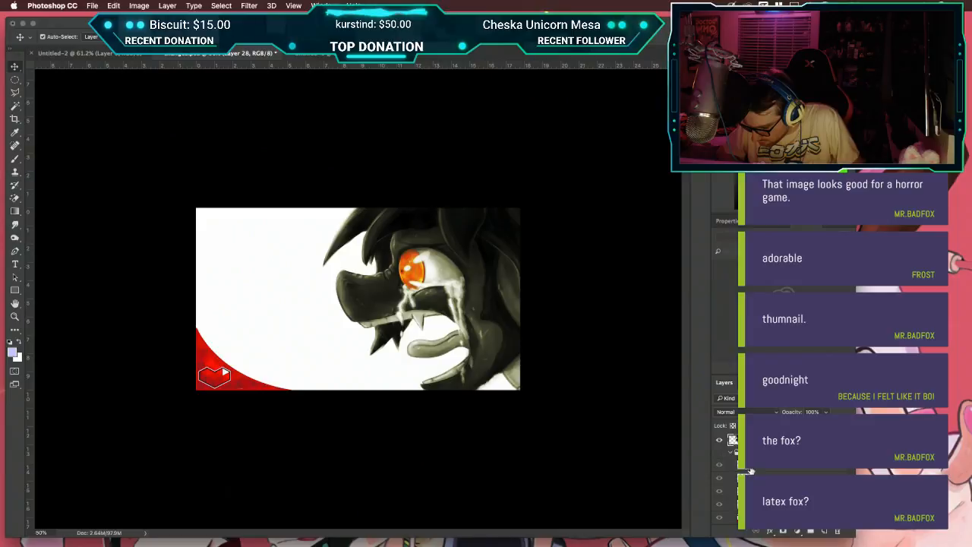
pyautogui.click(720, 460)
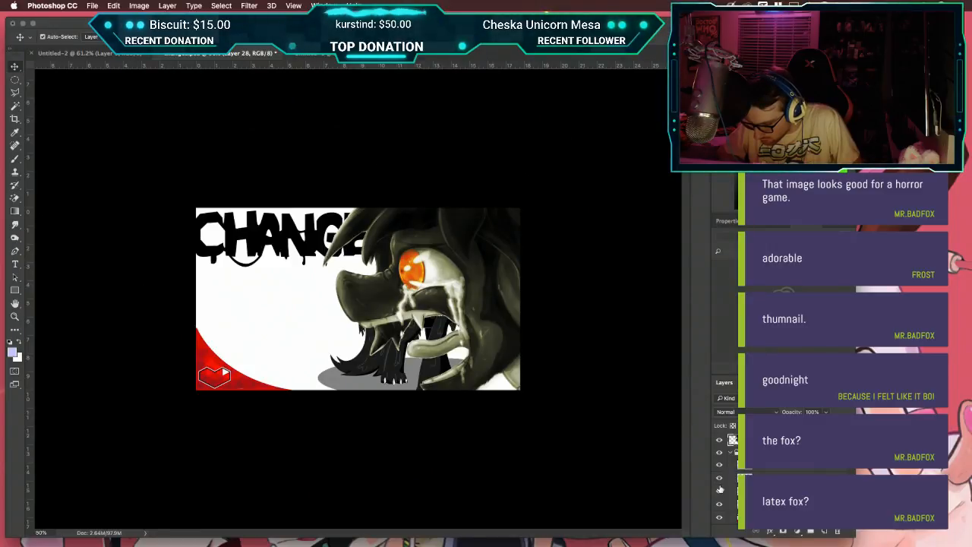
pyautogui.click(730, 452)
pyautogui.click(721, 453)
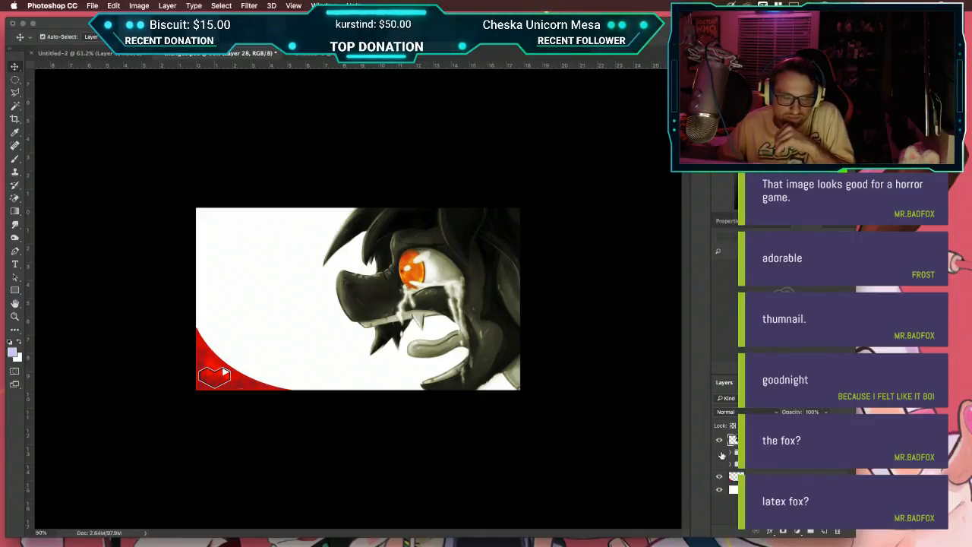
# Step: Switch to Safari and search the web for "changed game" in a new tab
pyautogui.press('super+Tab')
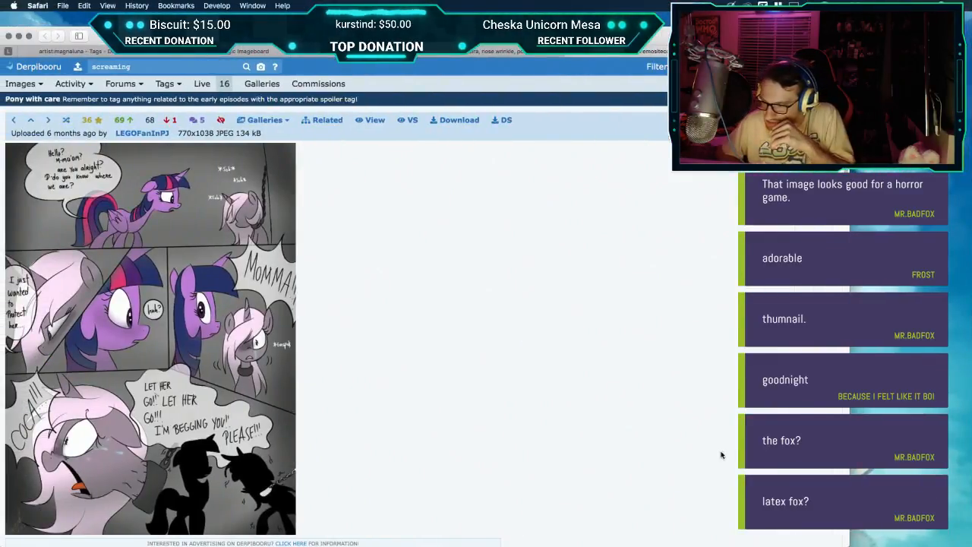
pyautogui.press('super+t')
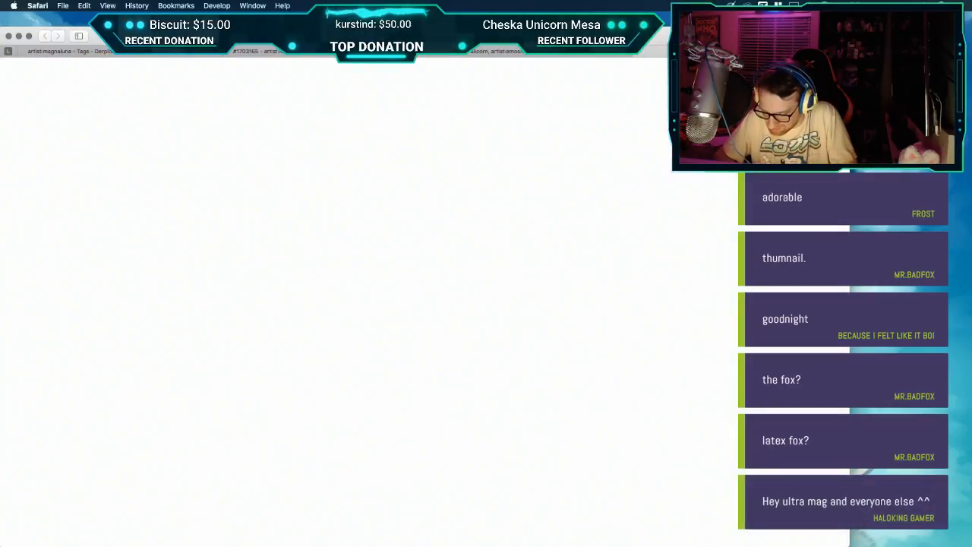
pyautogui.write('change')
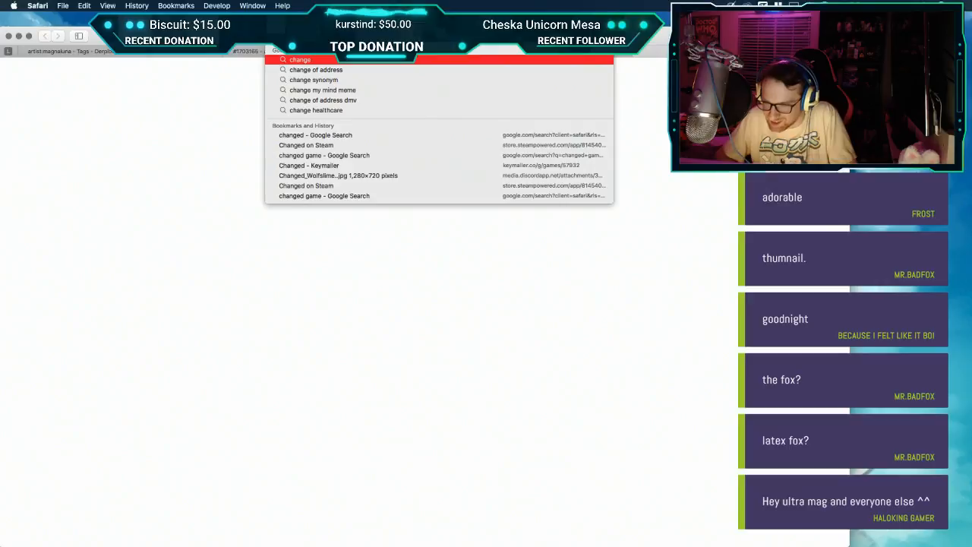
pyautogui.write('d')
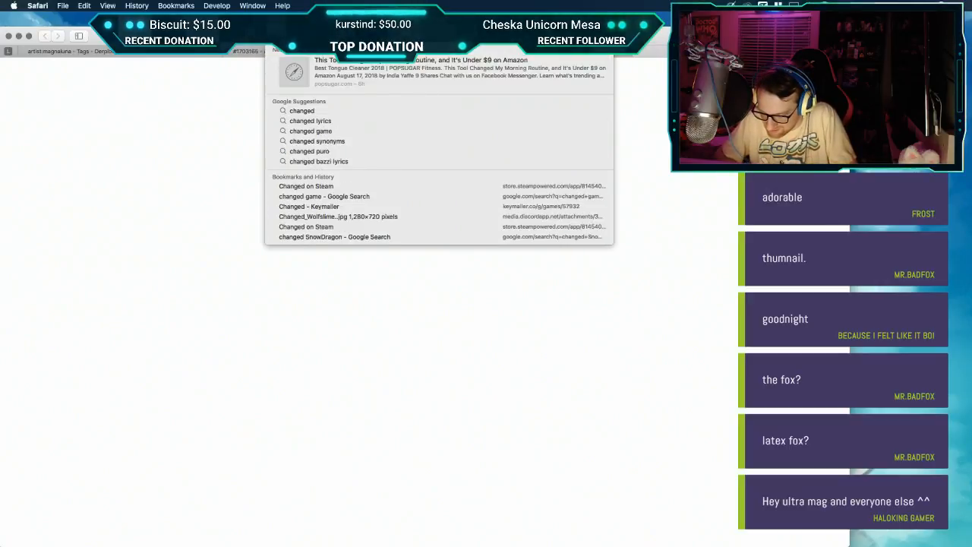
pyautogui.write(' game')
pyautogui.press('Return')
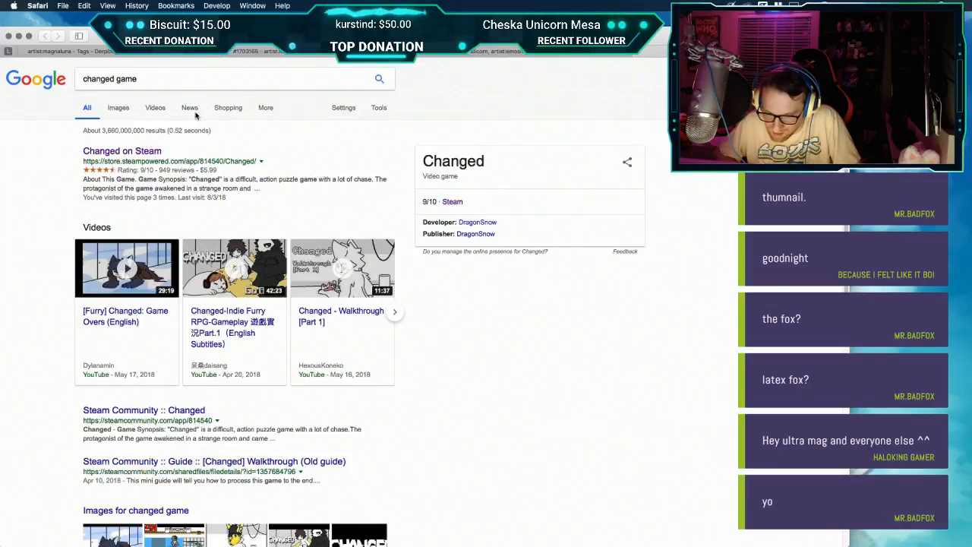
# Step: Look through the image results for "changed game" for usable creature artwork
pyautogui.click(119, 108)
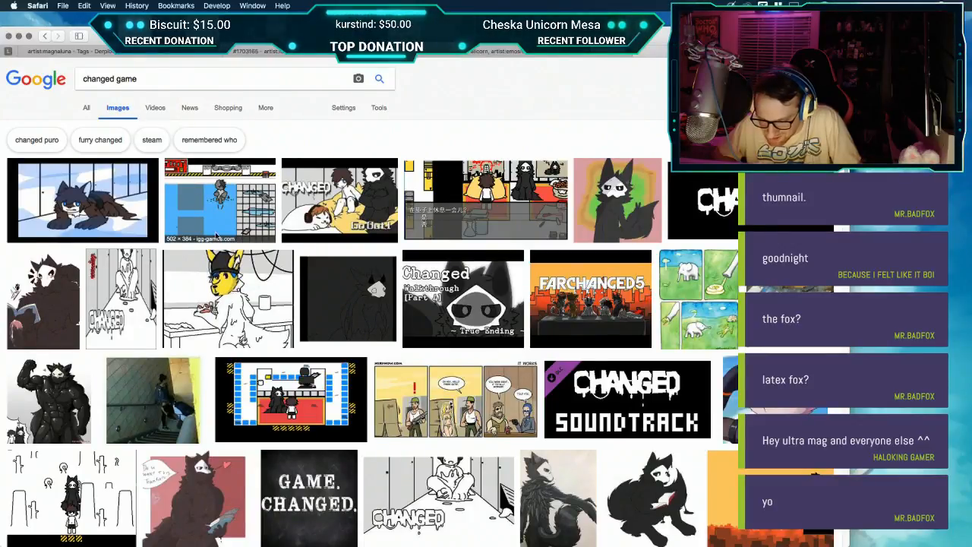
pyautogui.scroll(-2, 217, 236)
pyautogui.scroll(-8, 216, 236)
pyautogui.scroll(-6, 217, 236)
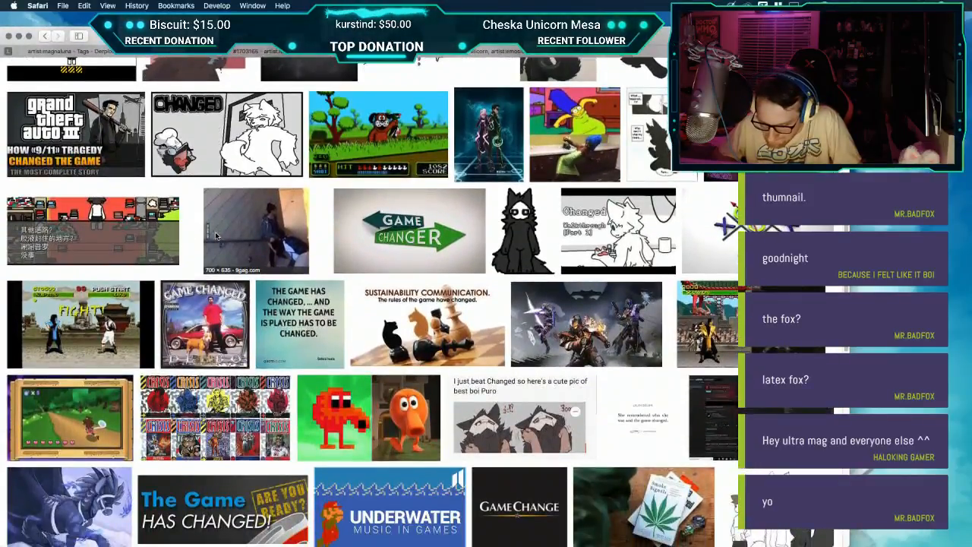
pyautogui.scroll(-3, 216, 237)
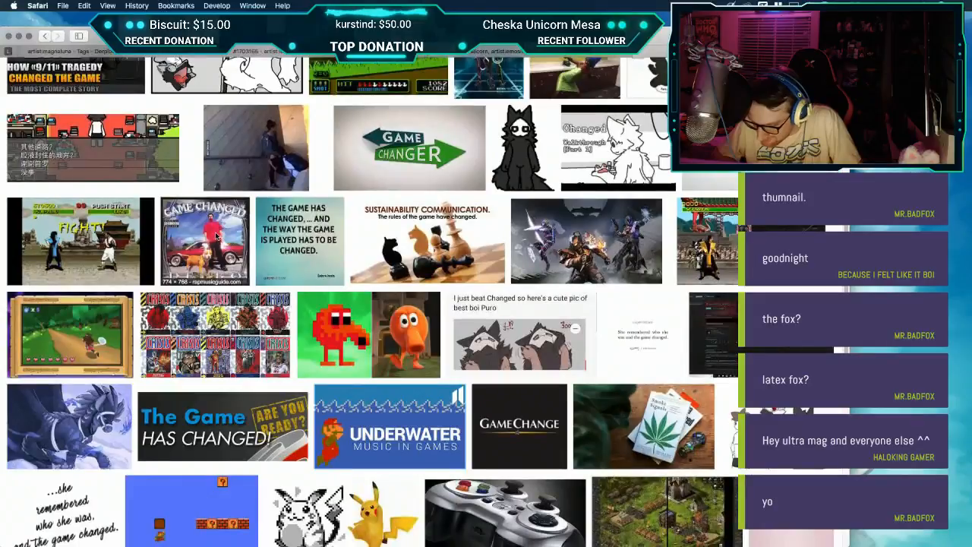
pyautogui.scroll(-3, 217, 237)
pyautogui.scroll(20, 216, 236)
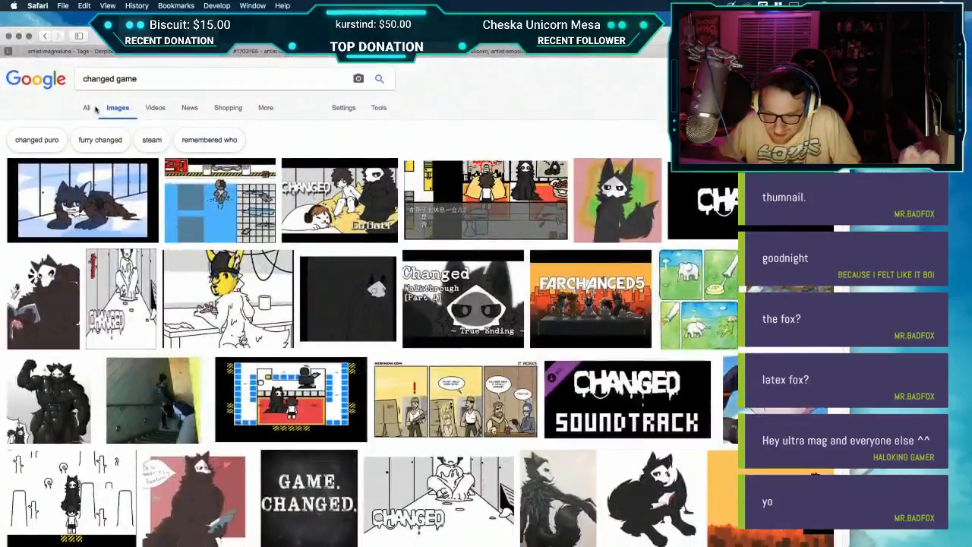
# Step: Open the Changed store page on Steam from the web results and read down to its synopsis and features
pyautogui.click(87, 108)
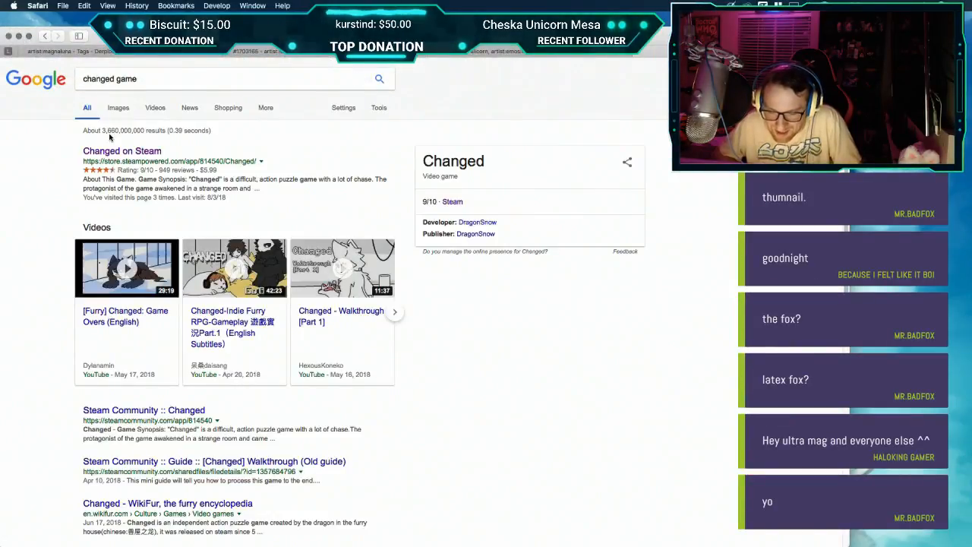
pyautogui.click(115, 152)
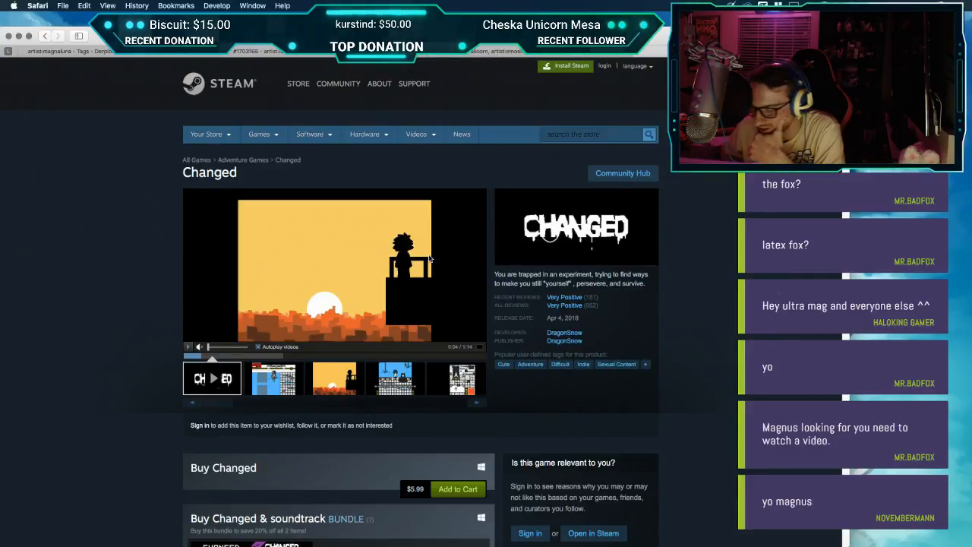
pyautogui.scroll(-5, 583, 350)
pyautogui.scroll(-5, 583, 350)
pyautogui.scroll(2, 582, 350)
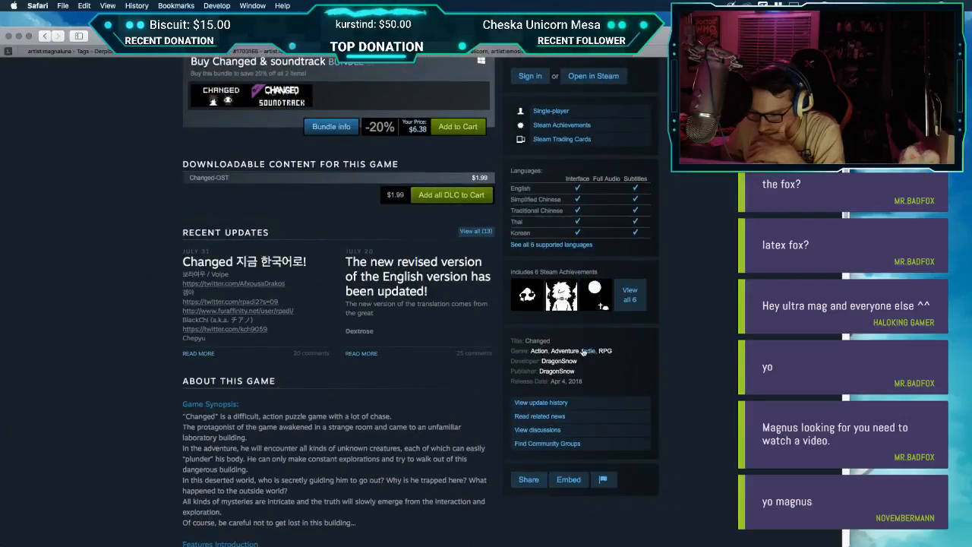
pyautogui.scroll(3, 583, 350)
pyautogui.scroll(-4, 582, 350)
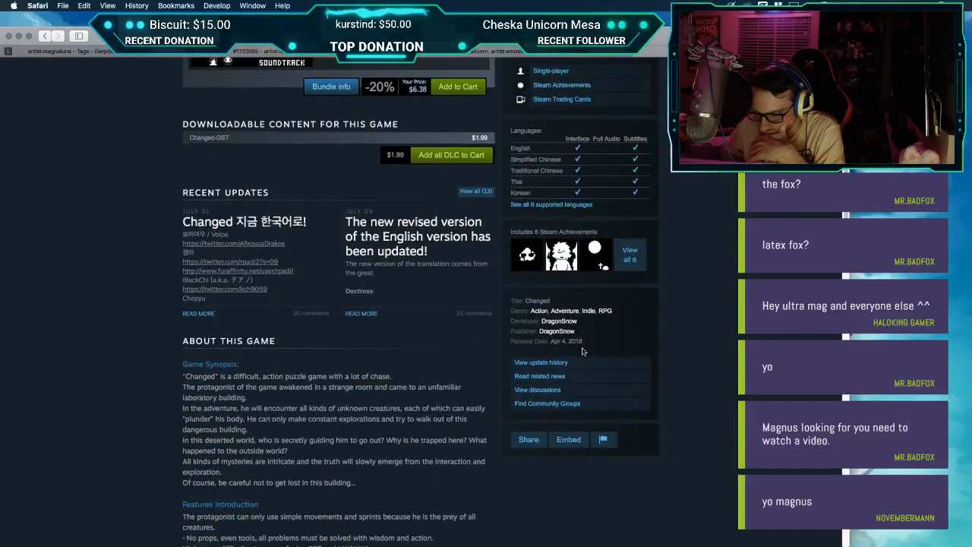
pyautogui.scroll(-5, 582, 350)
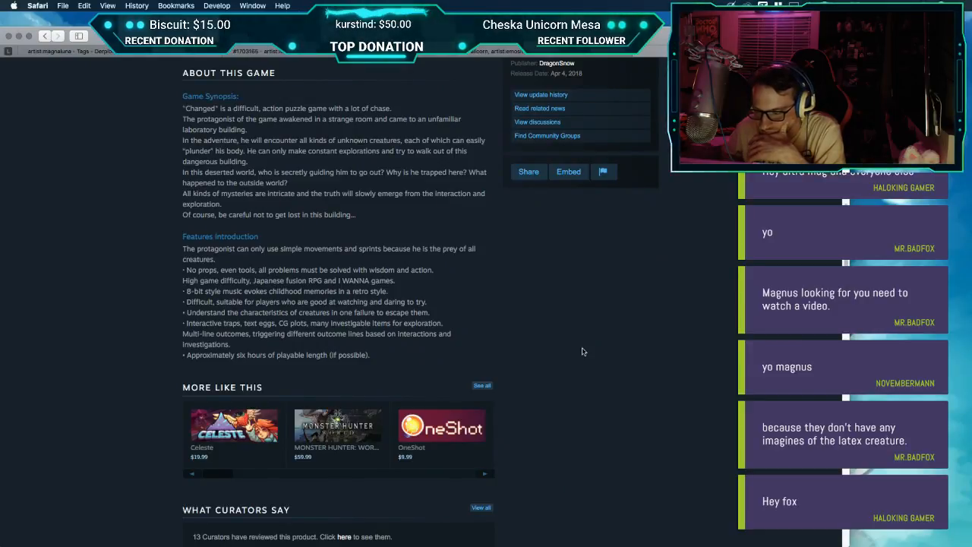
# Step: Look over the Steam store page of Changed again and open the full list of its recent updates
pyautogui.scroll(3, 583, 351)
pyautogui.scroll(8, 583, 352)
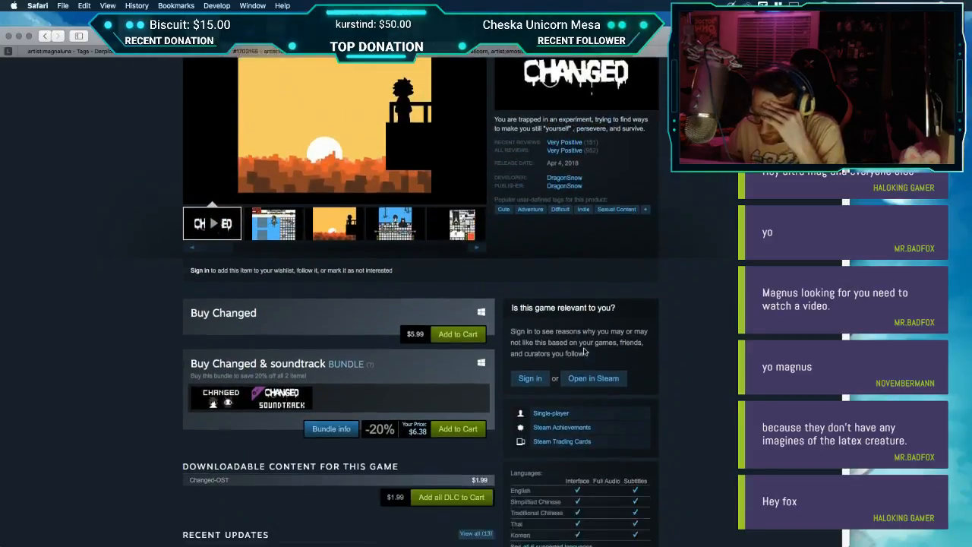
pyautogui.scroll(-5, 583, 352)
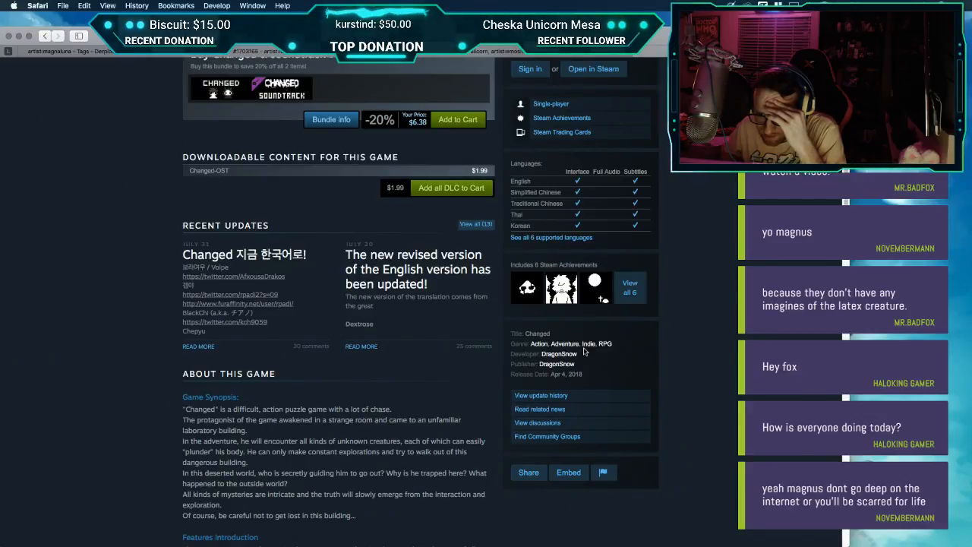
pyautogui.scroll(-5, 584, 351)
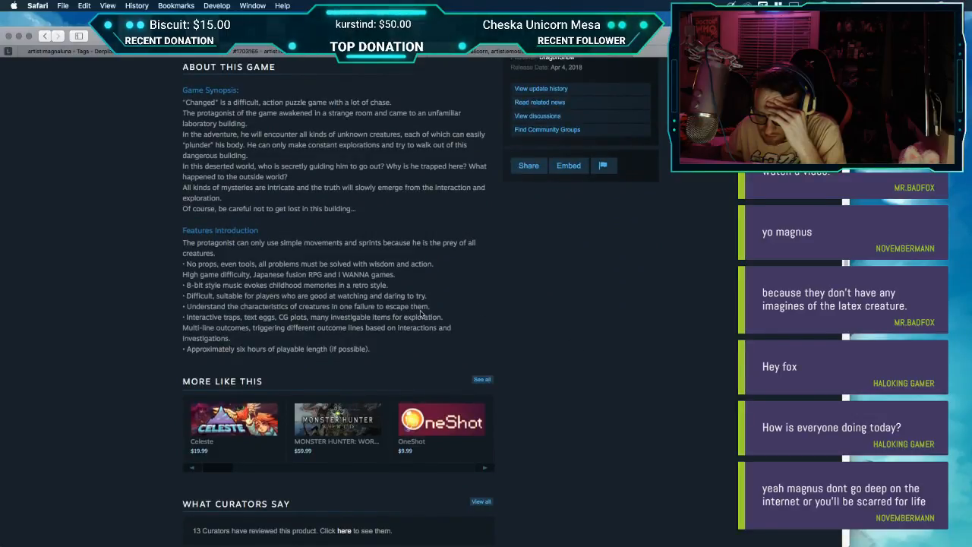
pyautogui.scroll(3, 421, 312)
pyautogui.scroll(2, 373, 212)
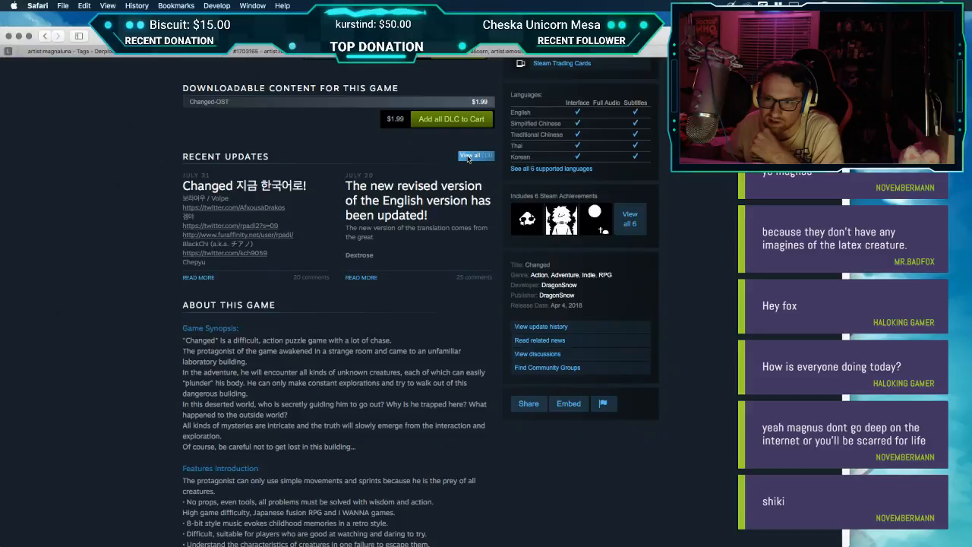
pyautogui.click(469, 156)
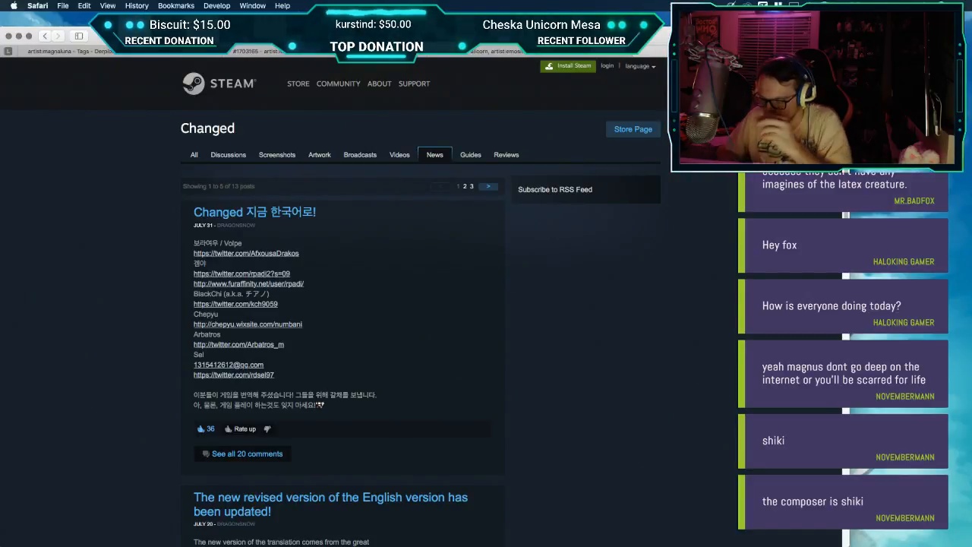
# Step: Search Google for "changed shiki" and look through the image results
pyautogui.press('super+l')
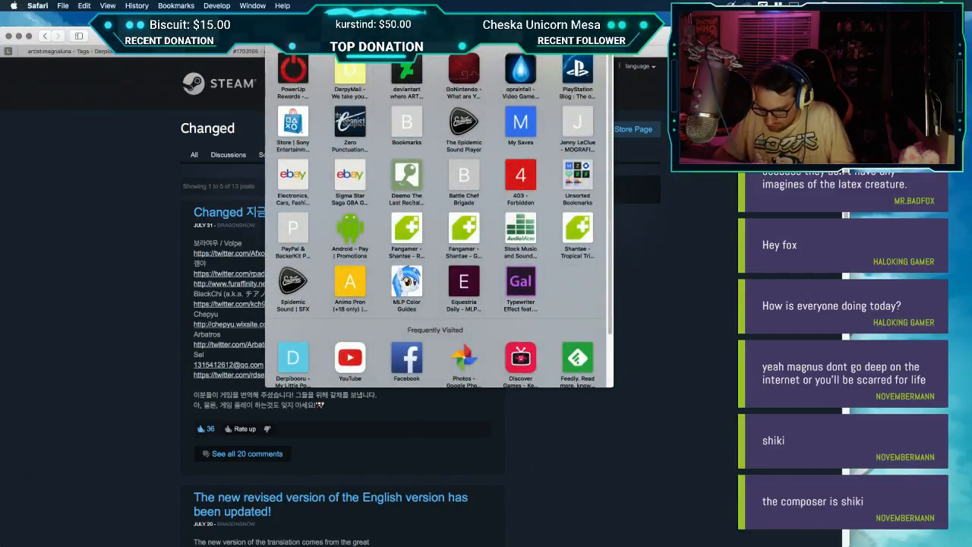
pyautogui.write('changed')
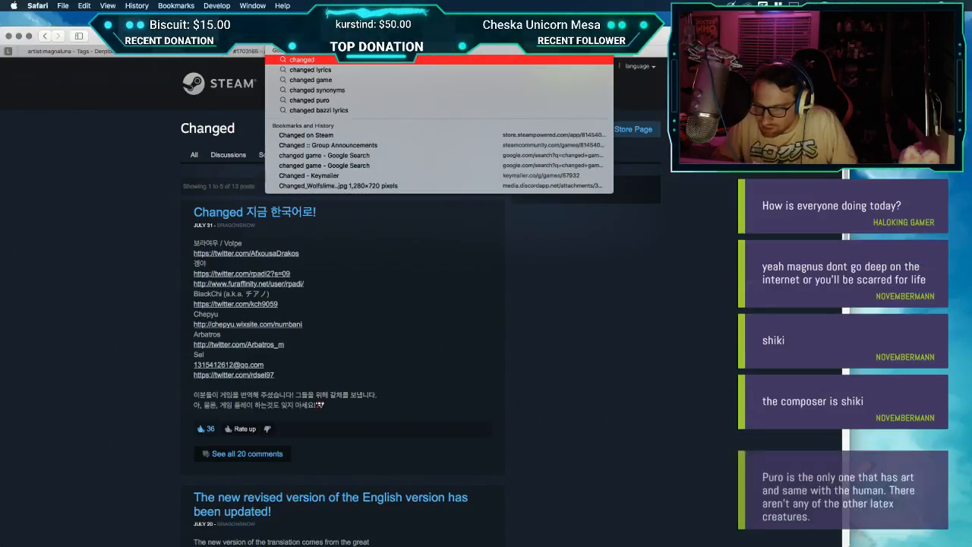
pyautogui.press('Escape')
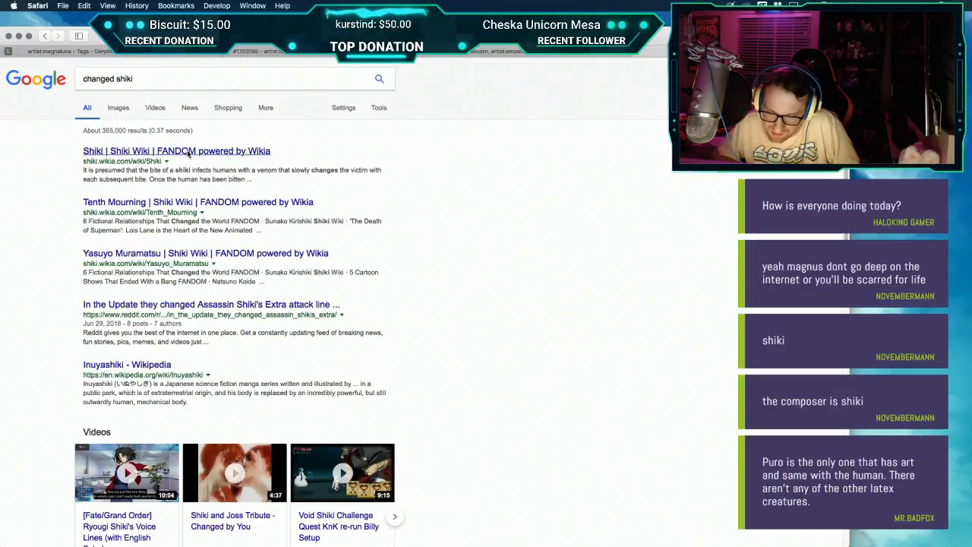
pyautogui.click(118, 108)
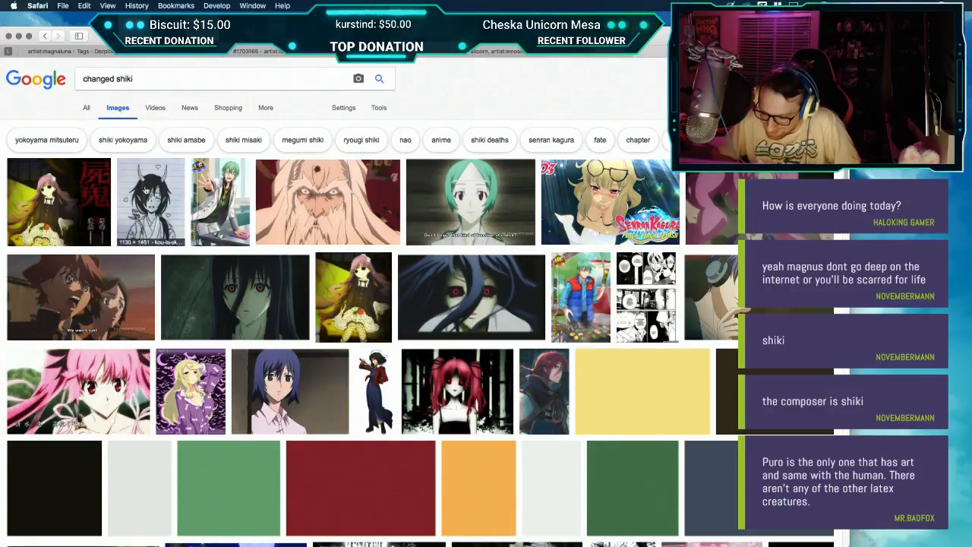
pyautogui.scroll(-1, 147, 224)
pyautogui.scroll(-3, 146, 225)
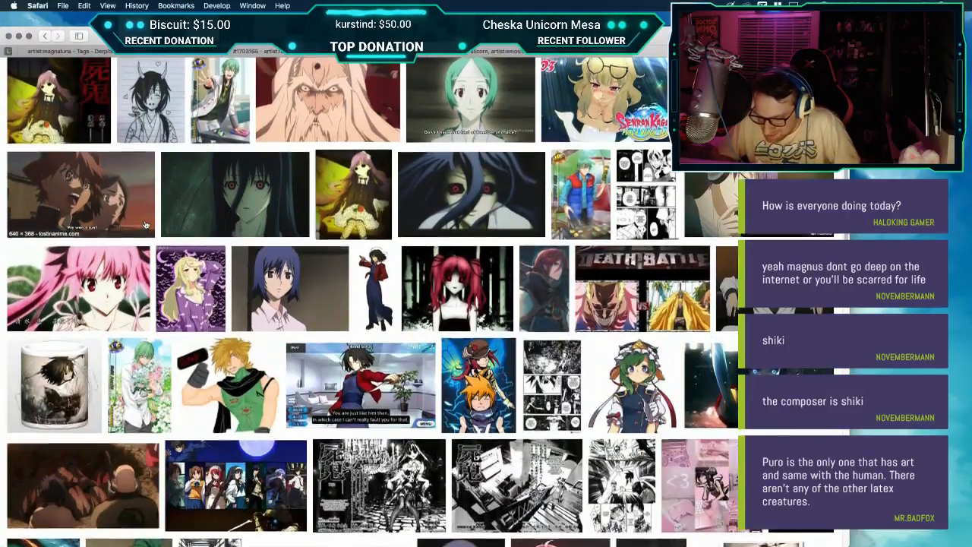
pyautogui.scroll(4, 147, 225)
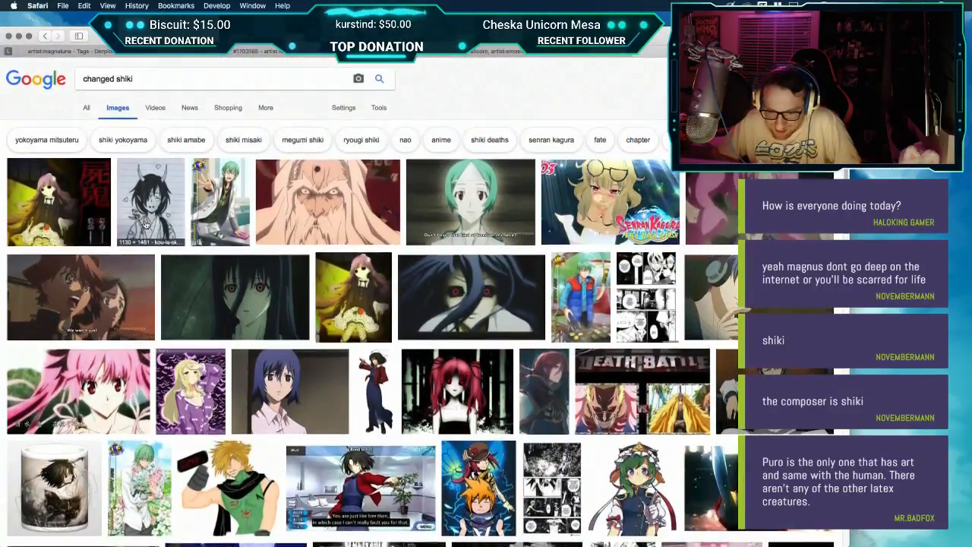
# Step: Try the suggested web search "shiki anime wiki", view the Shiki (anime) Fandom article and return to the "changed shiki" results
pyautogui.click(87, 107)
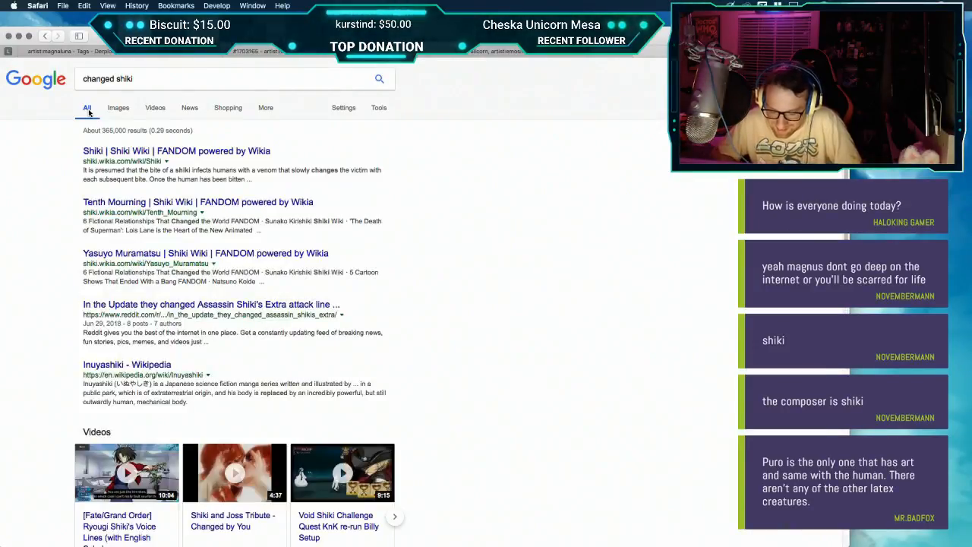
pyautogui.click(117, 79)
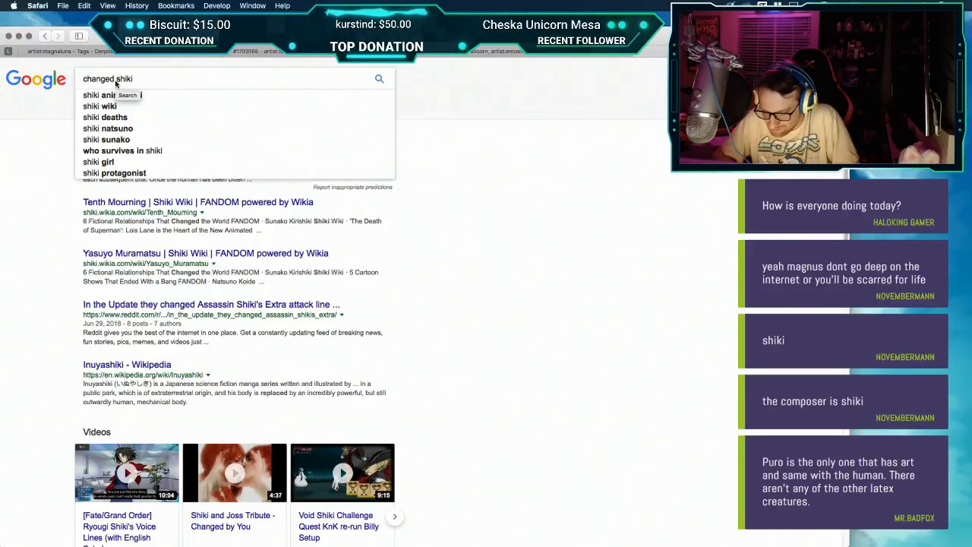
pyautogui.click(115, 97)
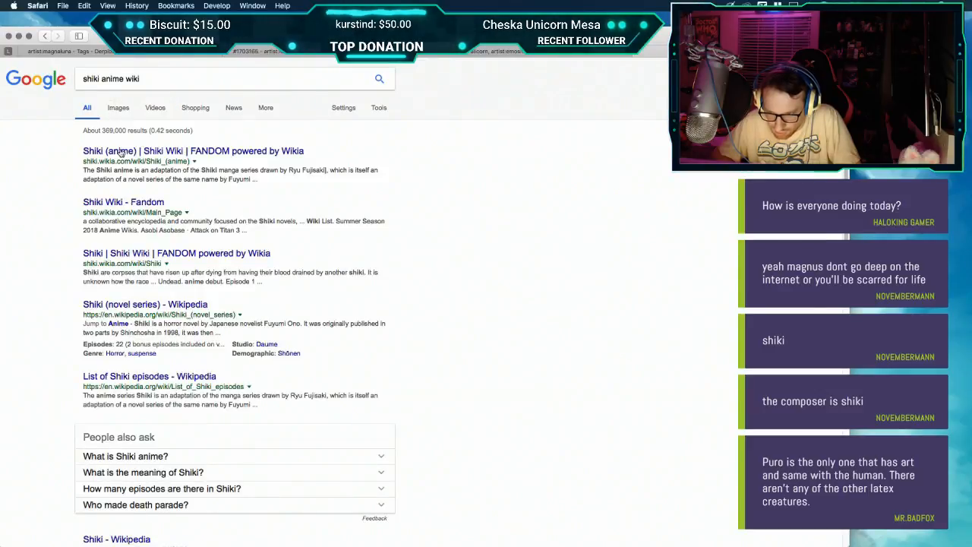
pyautogui.click(121, 151)
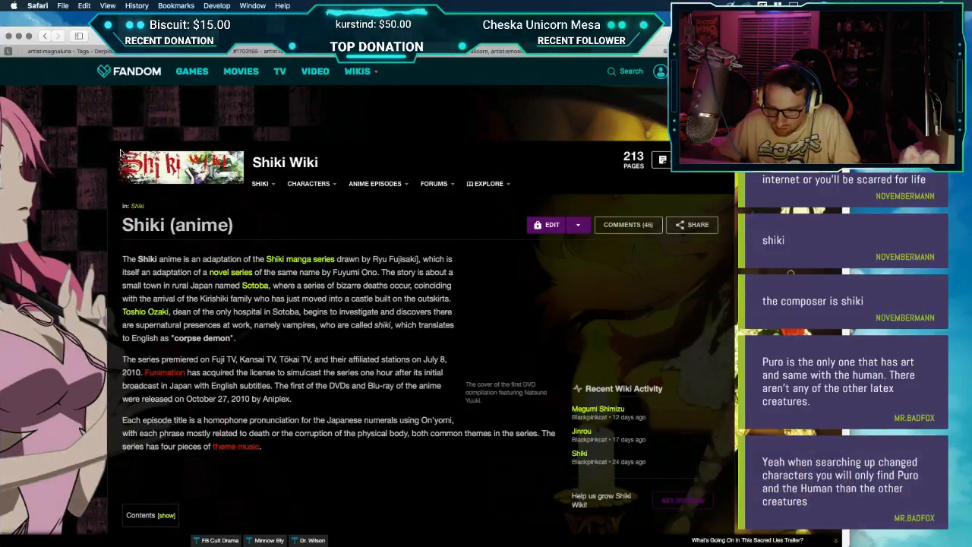
pyautogui.hscroll(-5, 121, 152)
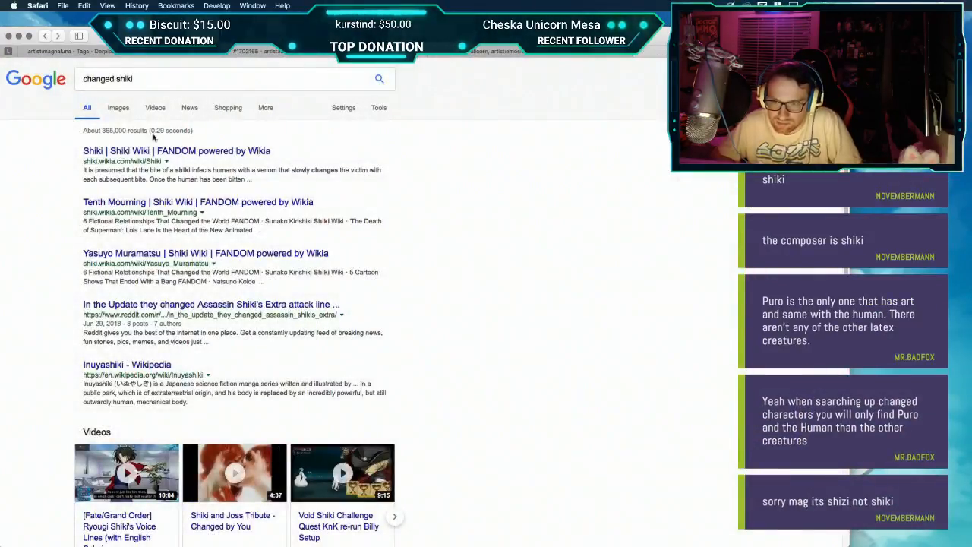
# Step: Search Google for "changed shizi"
pyautogui.click(235, 79)
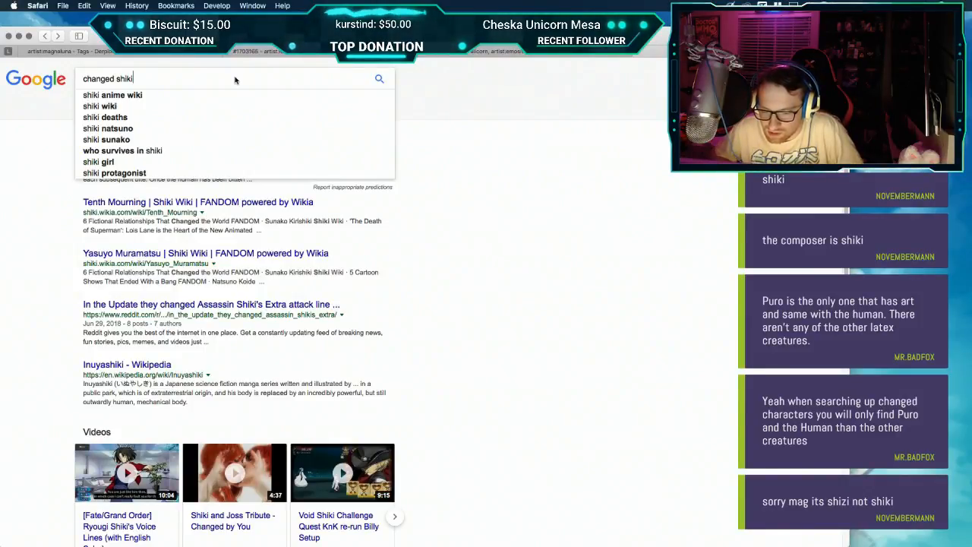
pyautogui.press('BackSpace')
pyautogui.press('BackSpace')
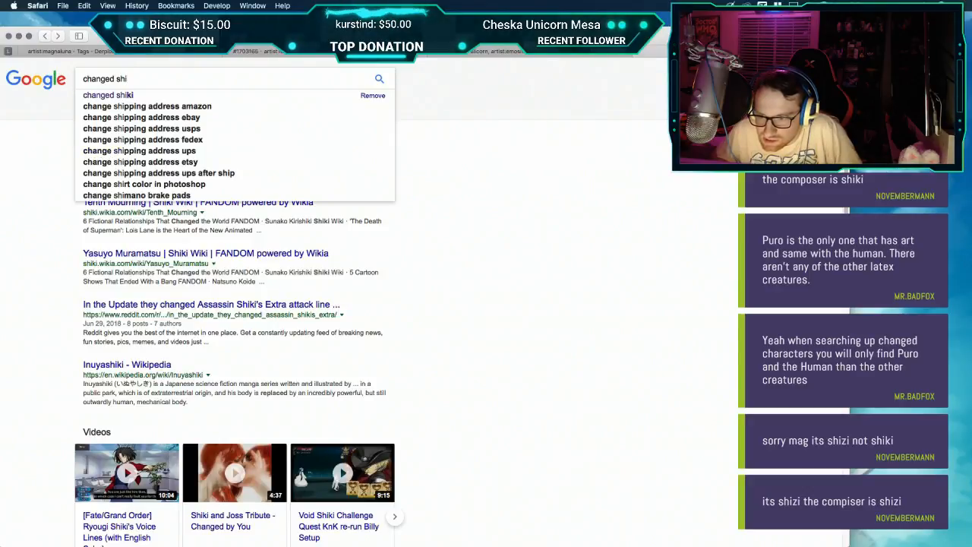
pyautogui.press('BackSpace')
pyautogui.press('BackSpace')
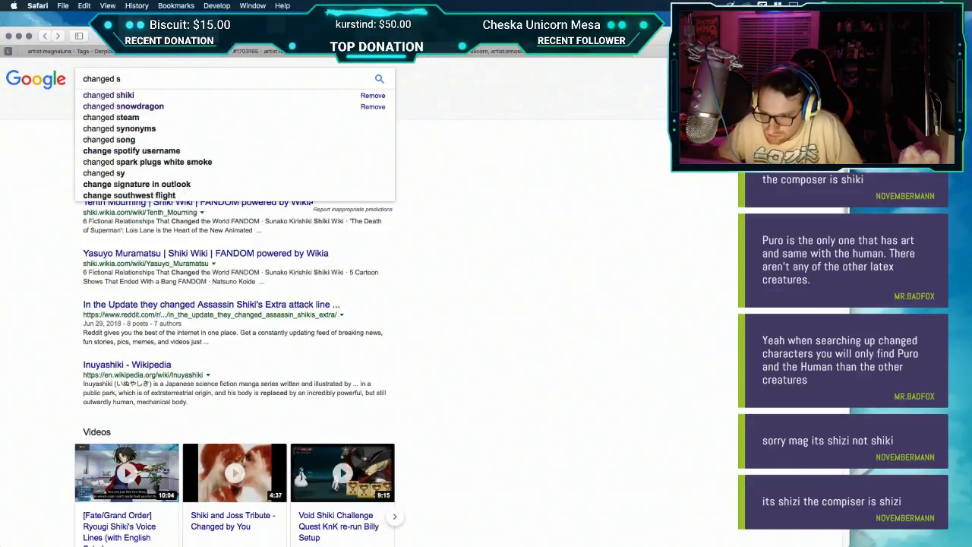
pyautogui.write('hizi')
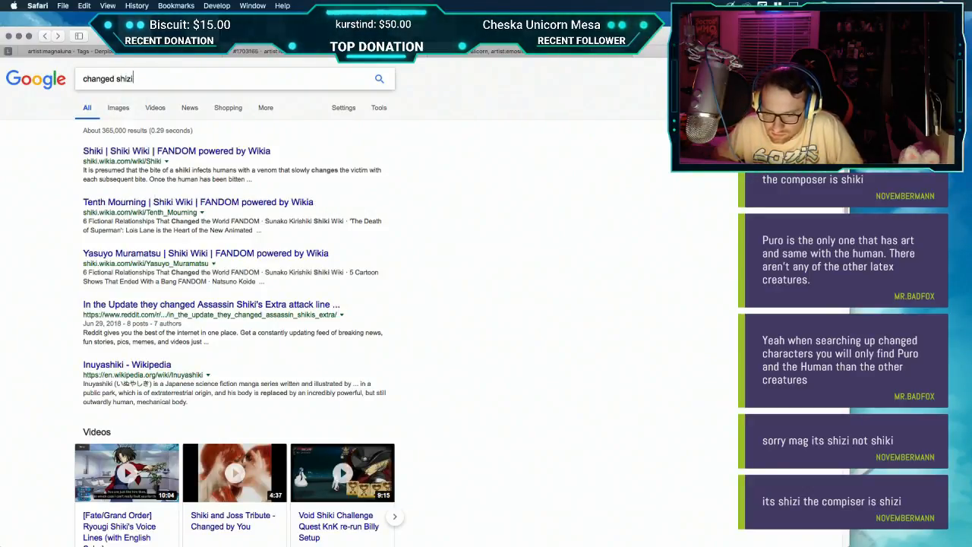
pyautogui.press('Return')
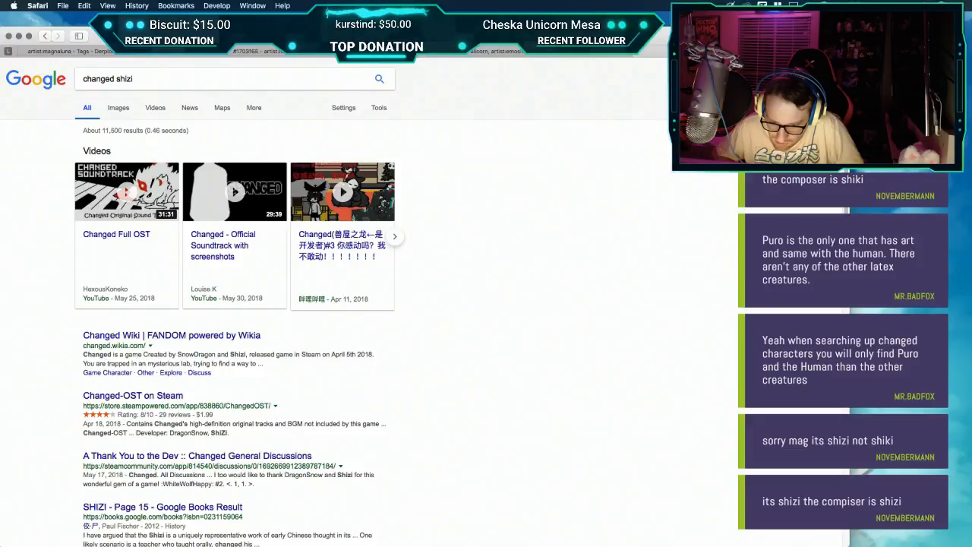
# Step: Open the Changed Wiki from the results and look over its home page and list of game characters
pyautogui.click(131, 335)
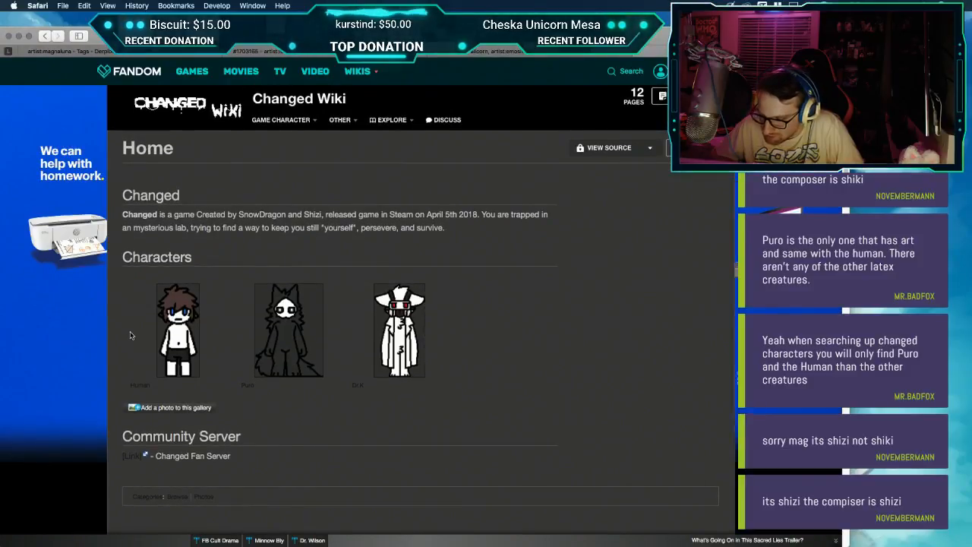
pyautogui.scroll(-2, 130, 335)
pyautogui.scroll(-5, 129, 335)
pyautogui.scroll(7, 129, 335)
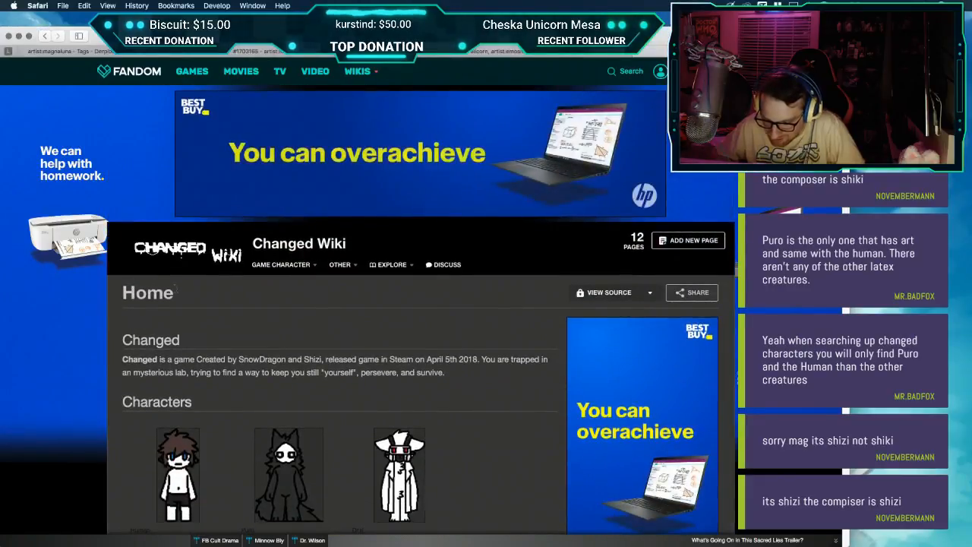
pyautogui.moveTo(256, 272)
pyautogui.moveTo(273, 288)
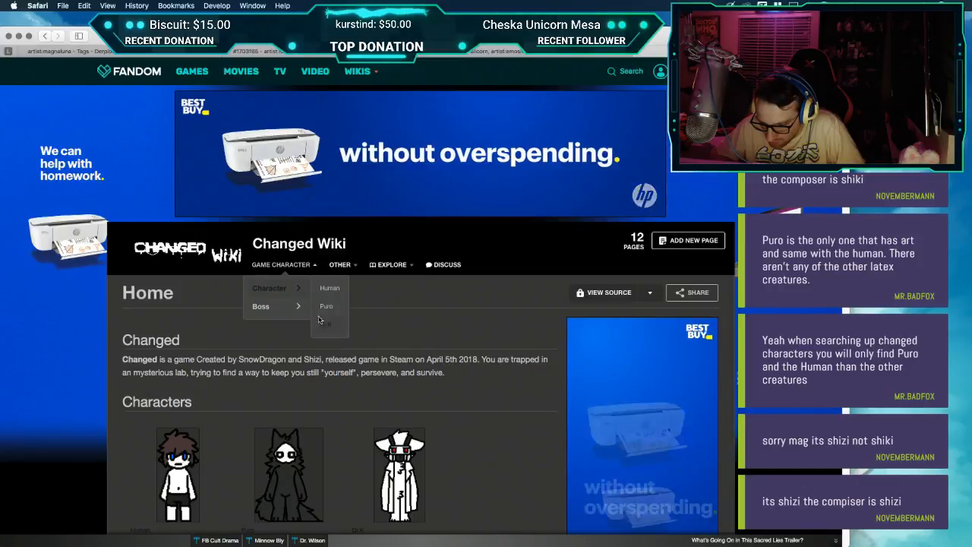
pyautogui.moveTo(296, 306)
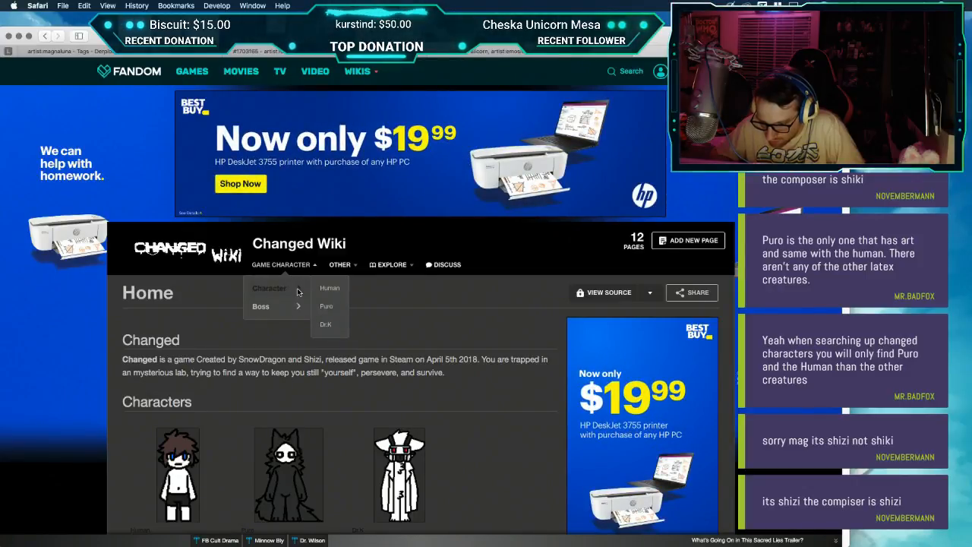
# Step: Open the wiki's Credit page, look through it and return to the wiki home page
pyautogui.moveTo(339, 271)
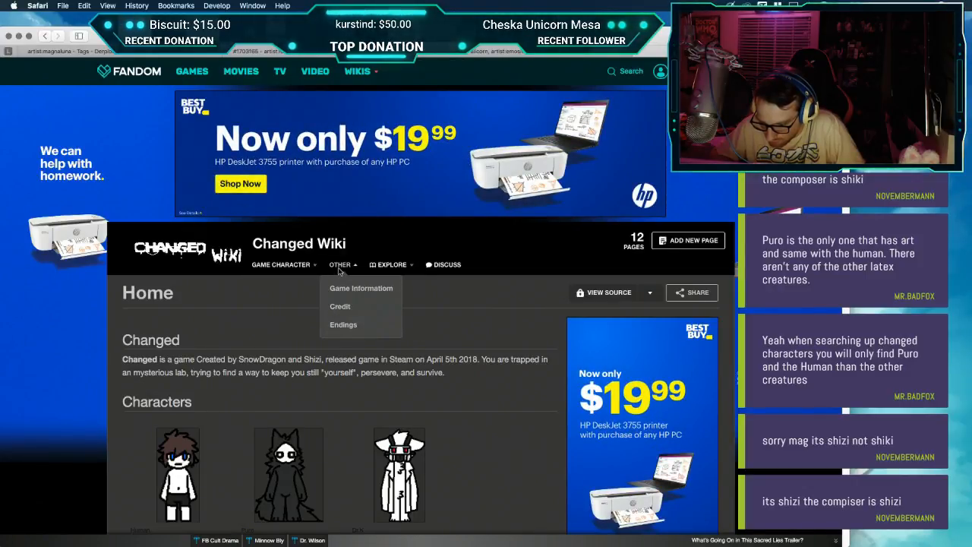
pyautogui.click(339, 306)
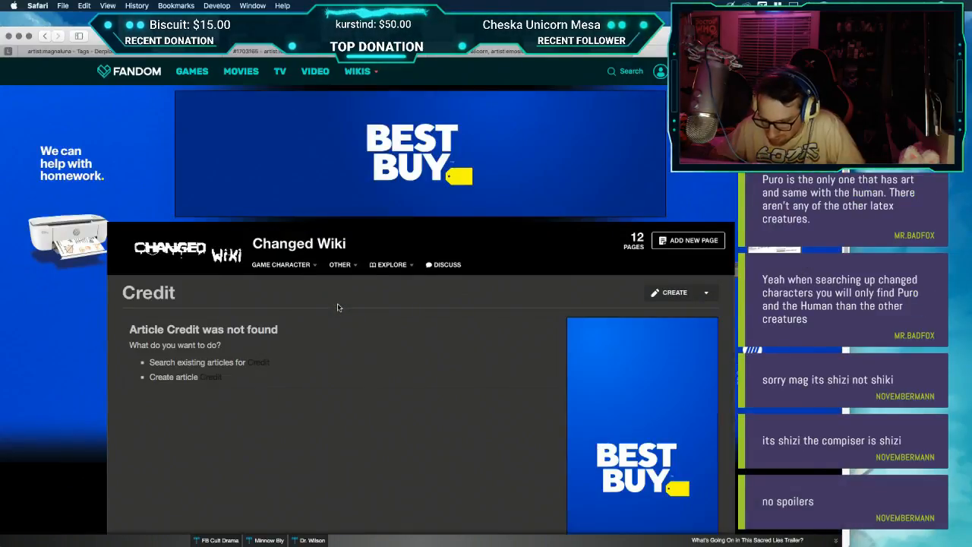
pyautogui.scroll(-3, 339, 307)
pyautogui.scroll(-1, 338, 306)
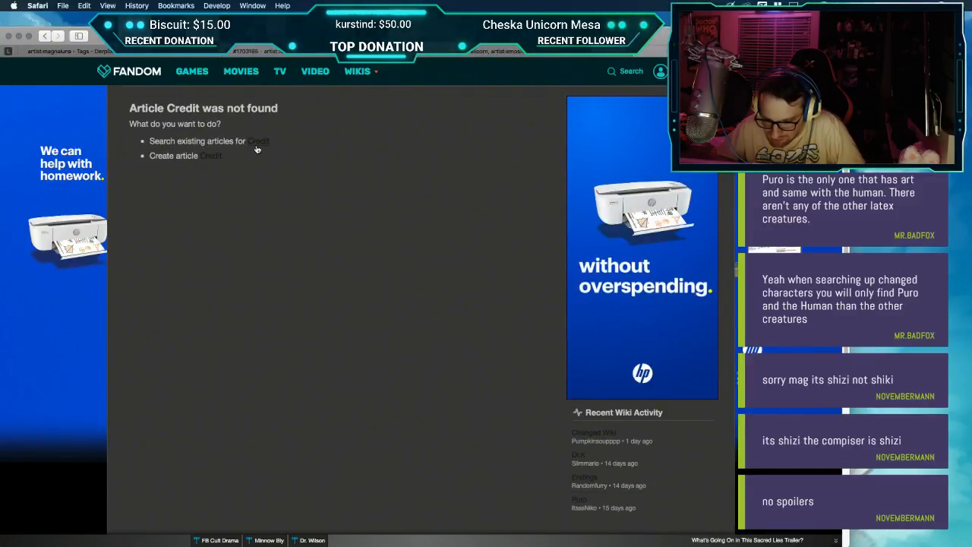
pyautogui.scroll(1, 256, 149)
pyautogui.scroll(4, 257, 149)
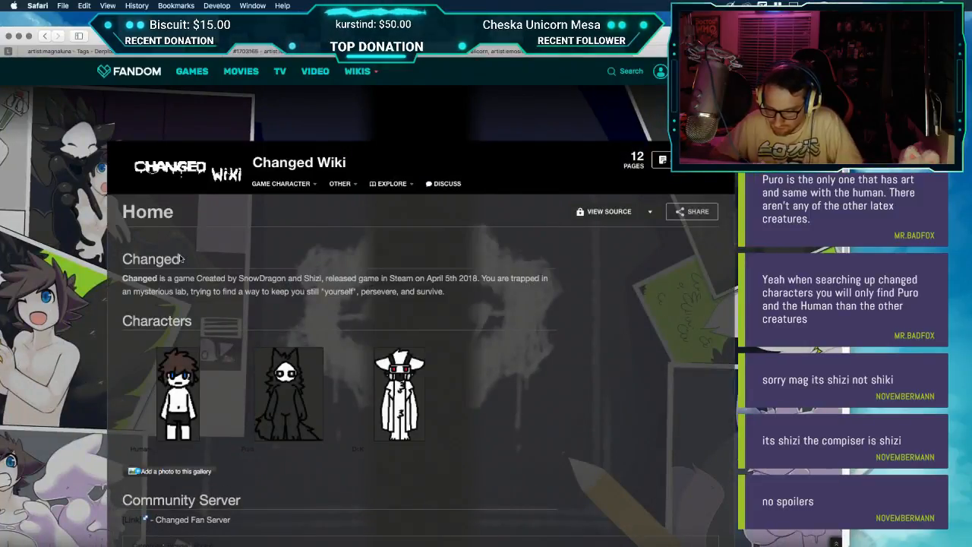
# Step: Read down the wiki home page to the Fan Feed and go back to the "changed shizi" search results
pyautogui.scroll(-4, 203, 373)
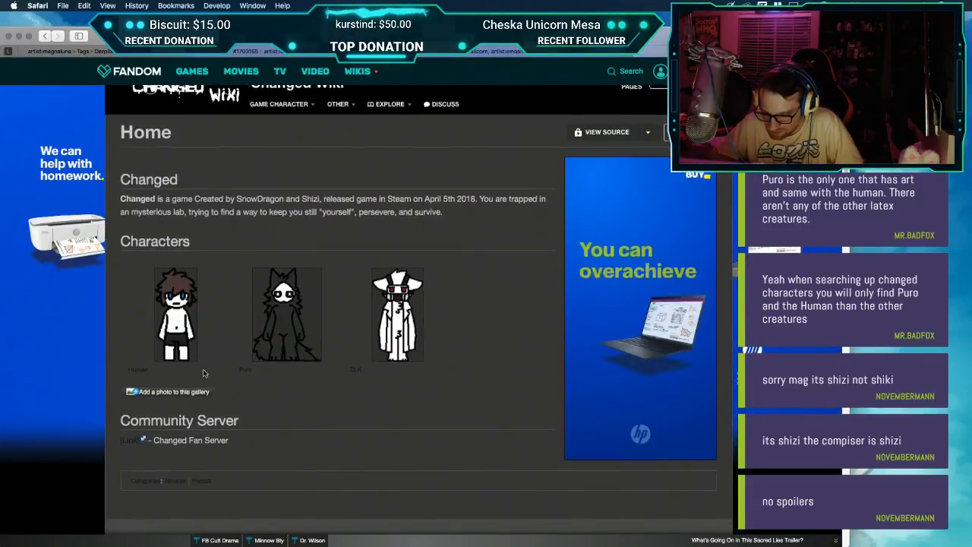
pyautogui.scroll(-5, 204, 374)
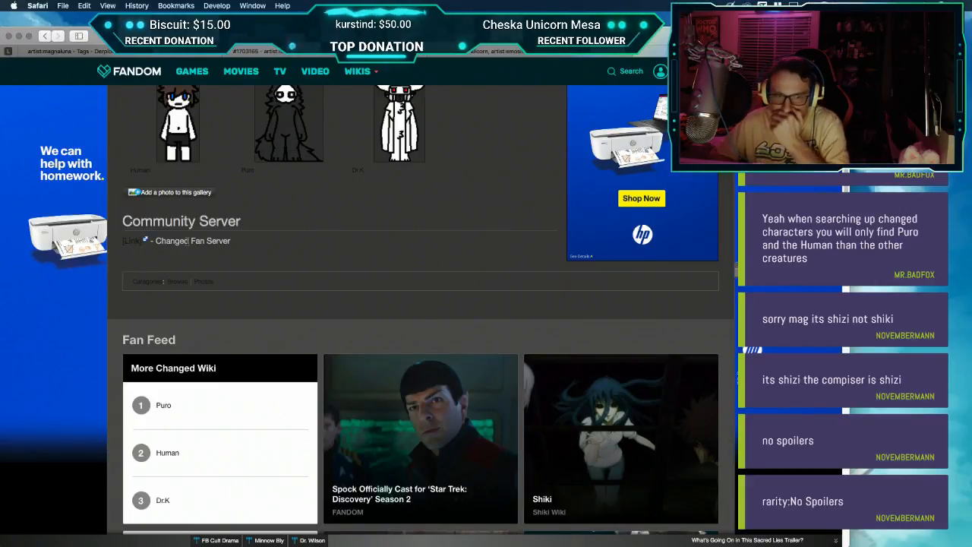
pyautogui.scroll(5, 187, 240)
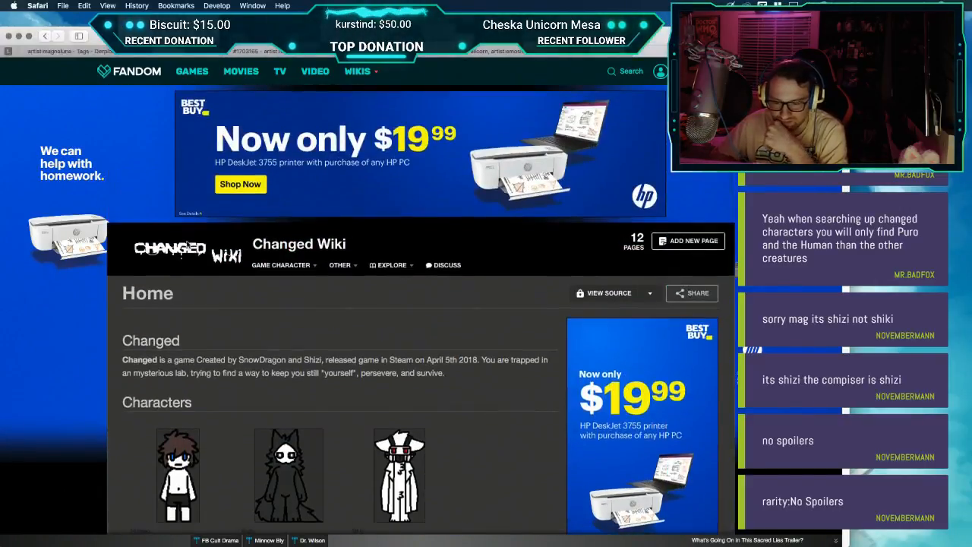
pyautogui.hscroll(-5, 187, 244)
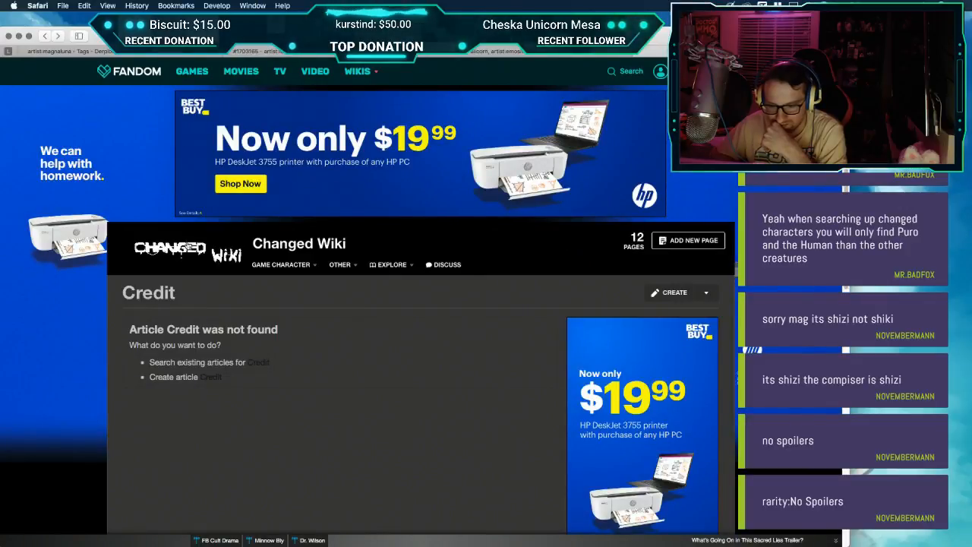
pyautogui.click(46, 36)
pyautogui.click(47, 36)
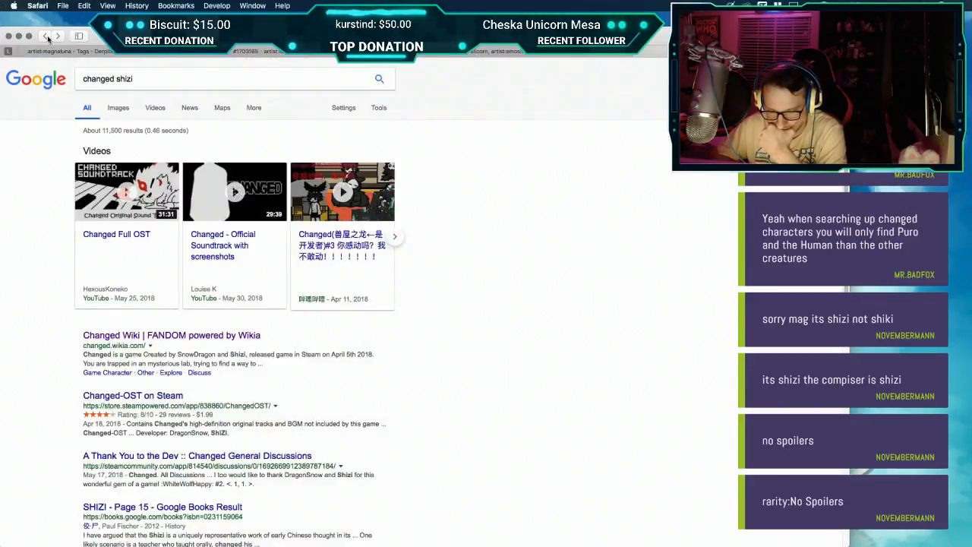
# Step: Show the image results for "changed shizi" and view the Changed soundtrack cover enlarged
pyautogui.click(118, 110)
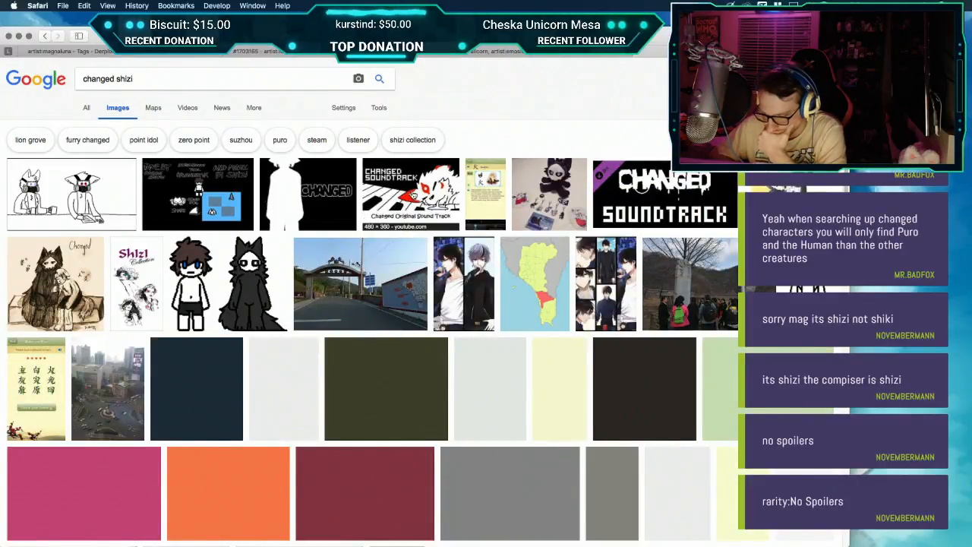
pyautogui.click(412, 191)
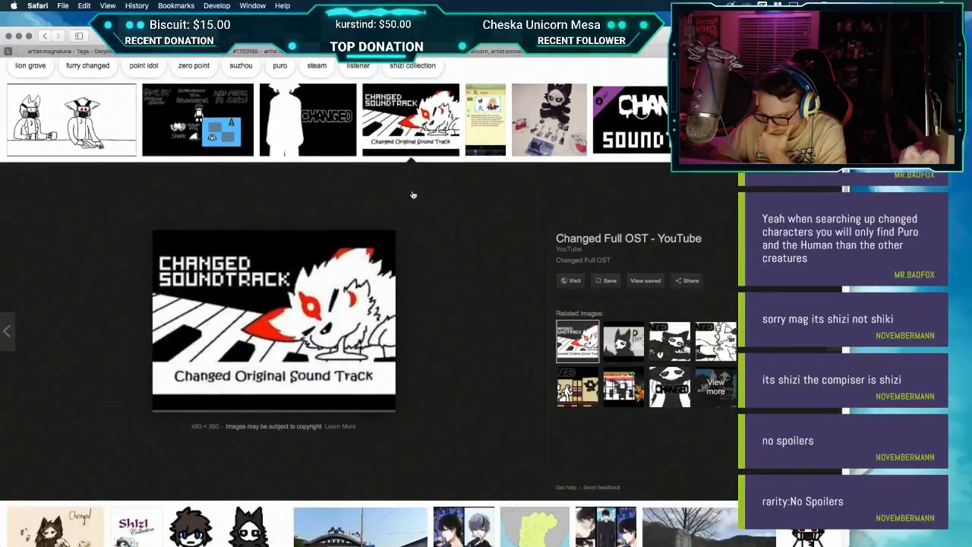
pyautogui.click(327, 300)
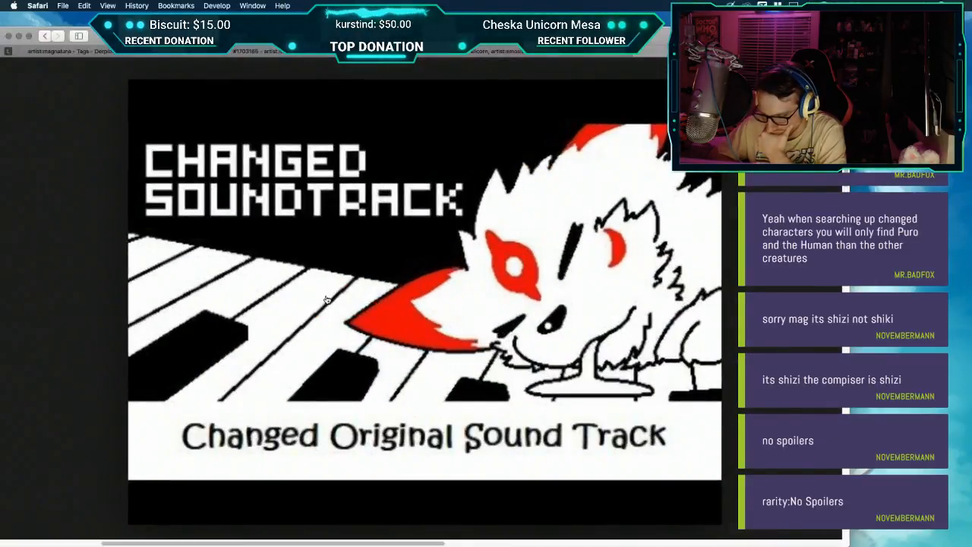
# Step: Switch to Photoshop and hide the white background layer behind the crying creature
pyautogui.press('super+Tab')
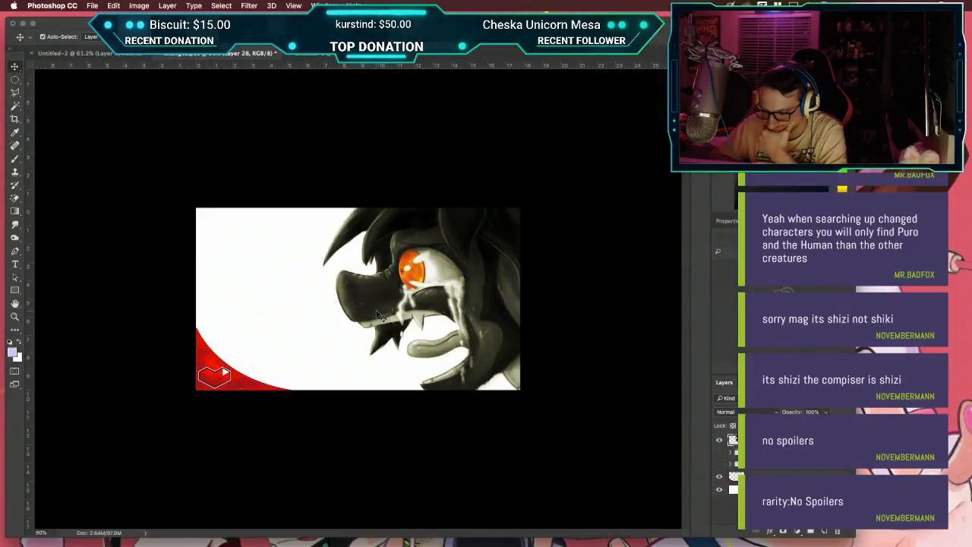
pyautogui.scroll(6, 378, 315)
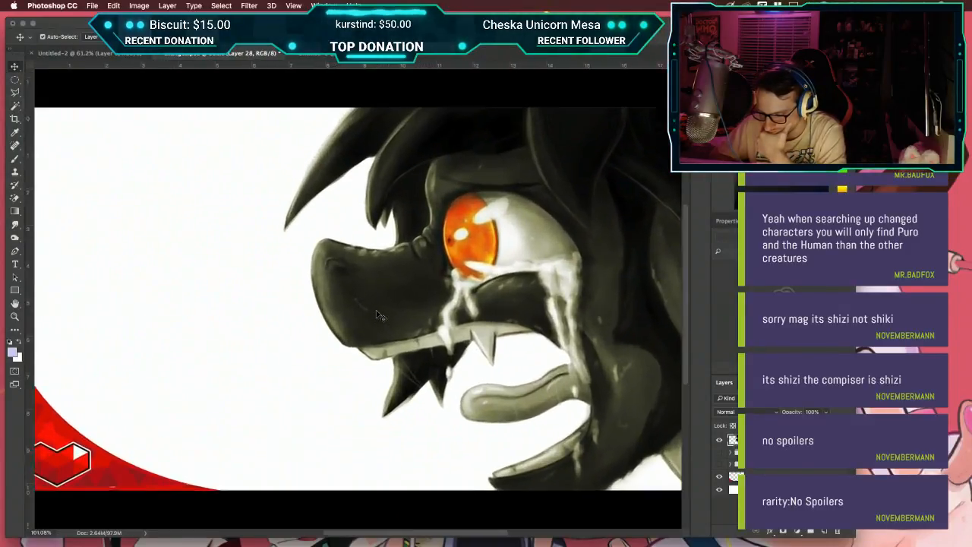
pyautogui.hscroll(3, 378, 314)
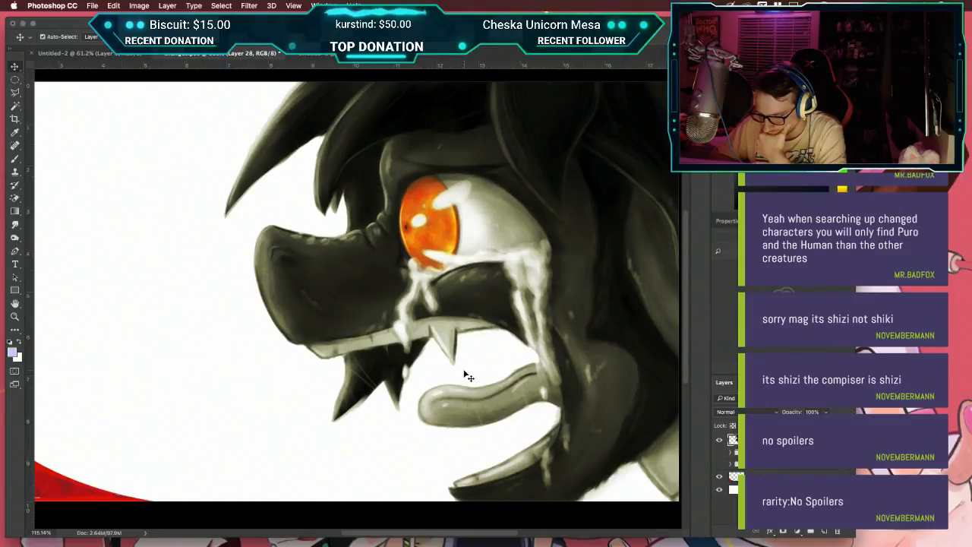
pyautogui.scroll(2, 461, 372)
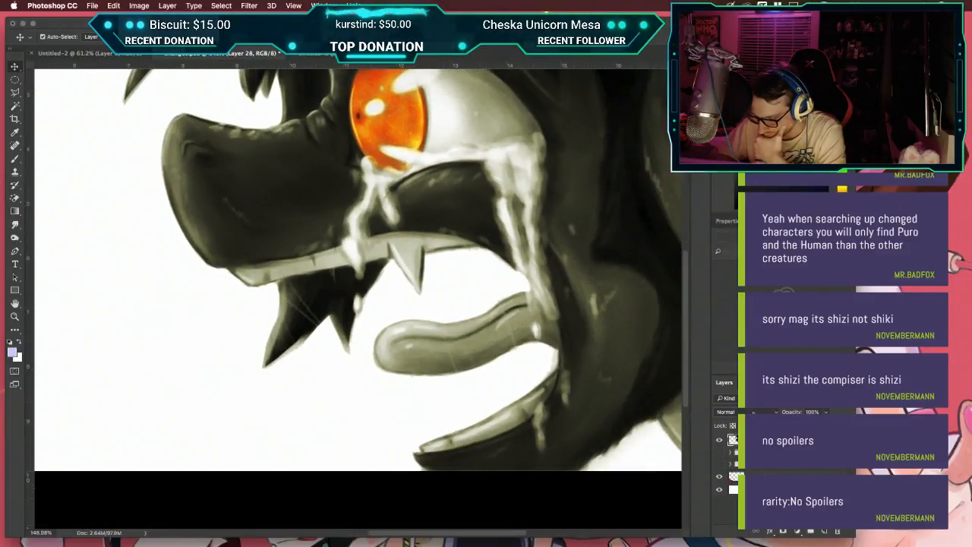
pyautogui.click(717, 491)
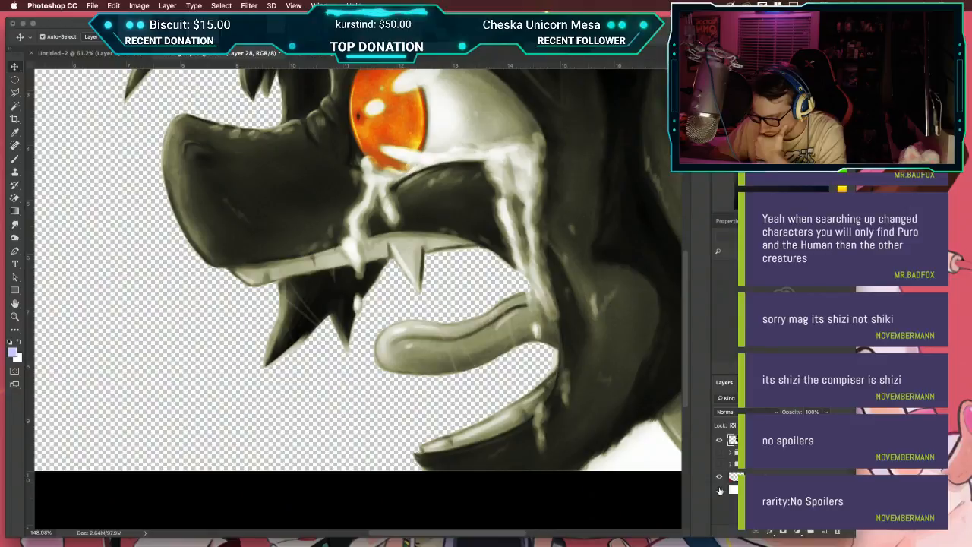
# Step: Add a new layer directly above the hidden white layer and fill it with black using the Paint Bucket
pyautogui.click(734, 492)
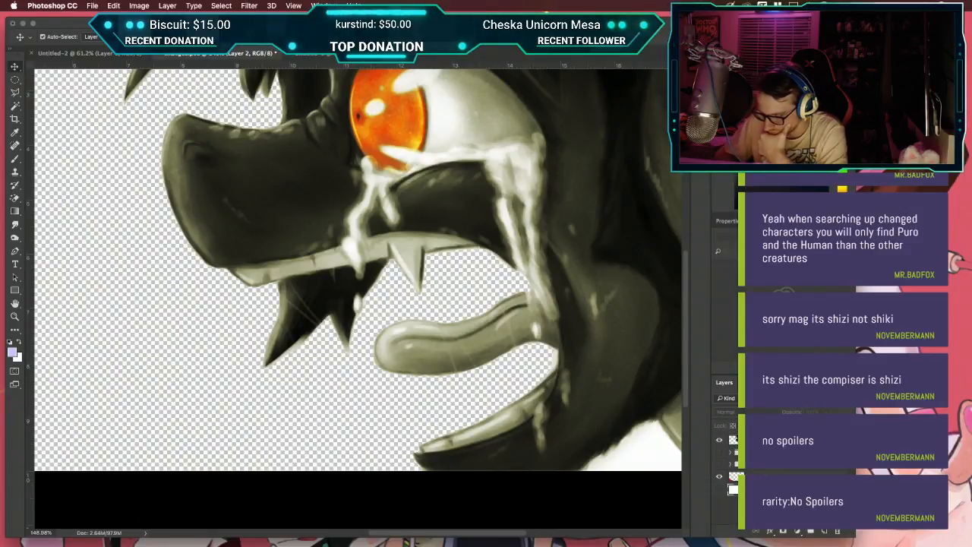
pyautogui.press('super+shift+n')
pyautogui.press('Return')
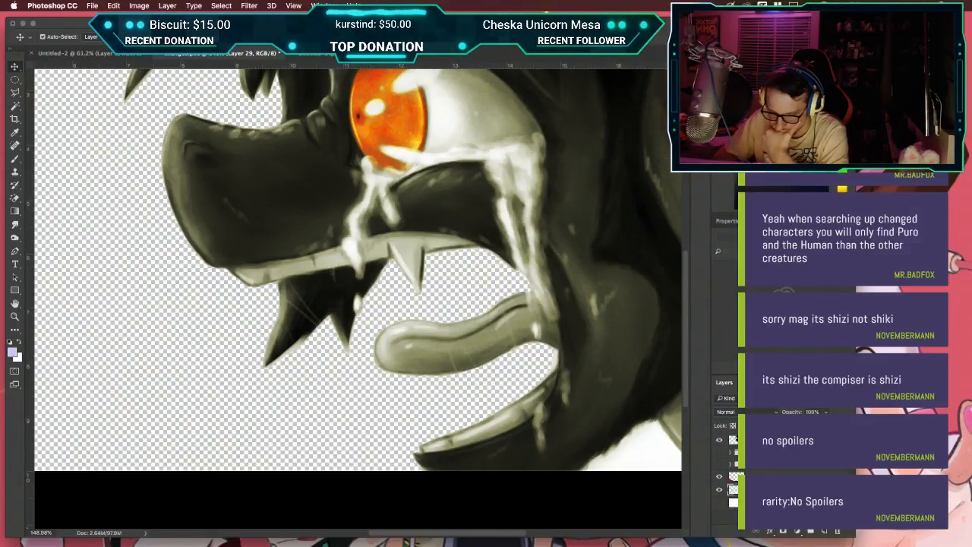
pyautogui.press('g')
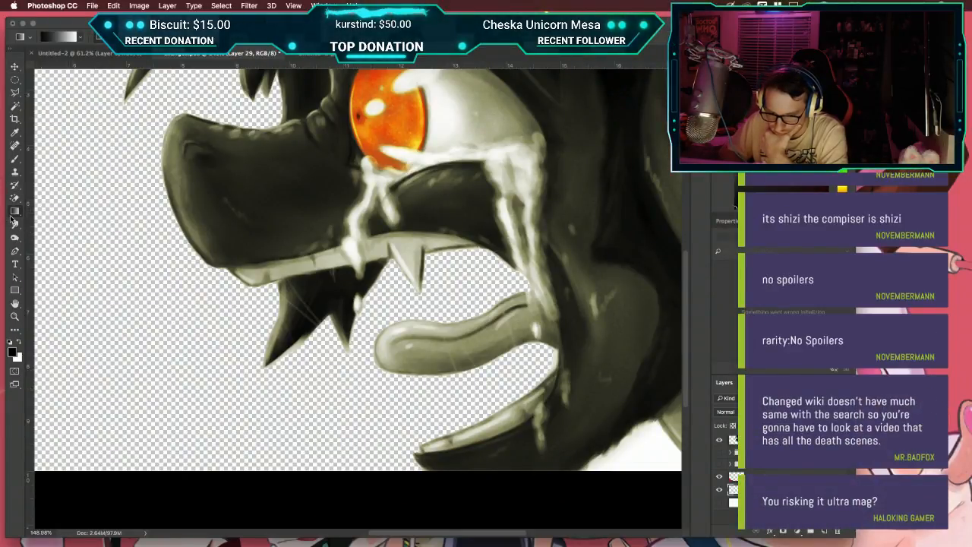
pyautogui.moveTo(13, 216); pyautogui.dragTo(46, 222)
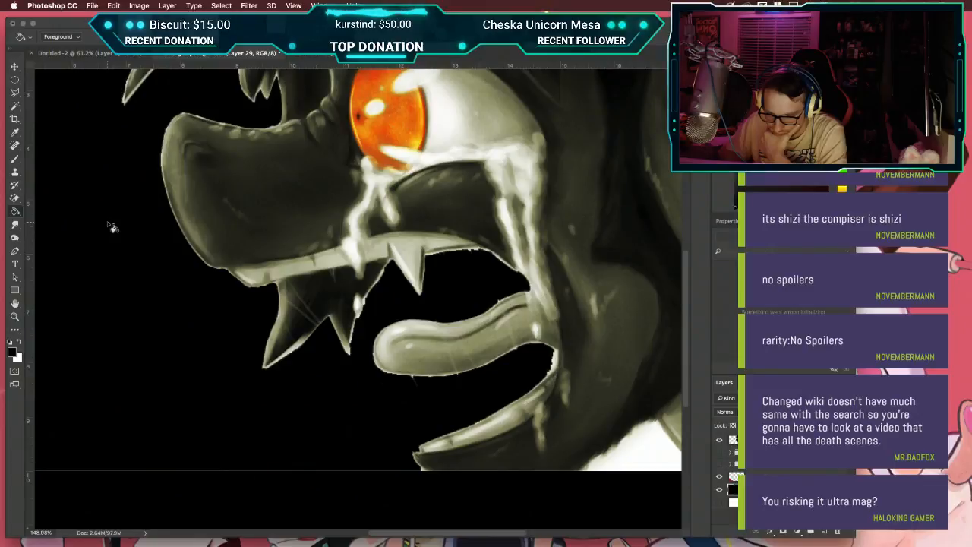
pyautogui.click(112, 227)
# Step: Erase the leftover white patch under the creature's neck with the Magic Eraser and inspect the cutout edges around the mouth
pyautogui.scroll(-5, 109, 225)
pyautogui.scroll(1, 108, 224)
pyautogui.scroll(2, 111, 226)
pyautogui.press('e')
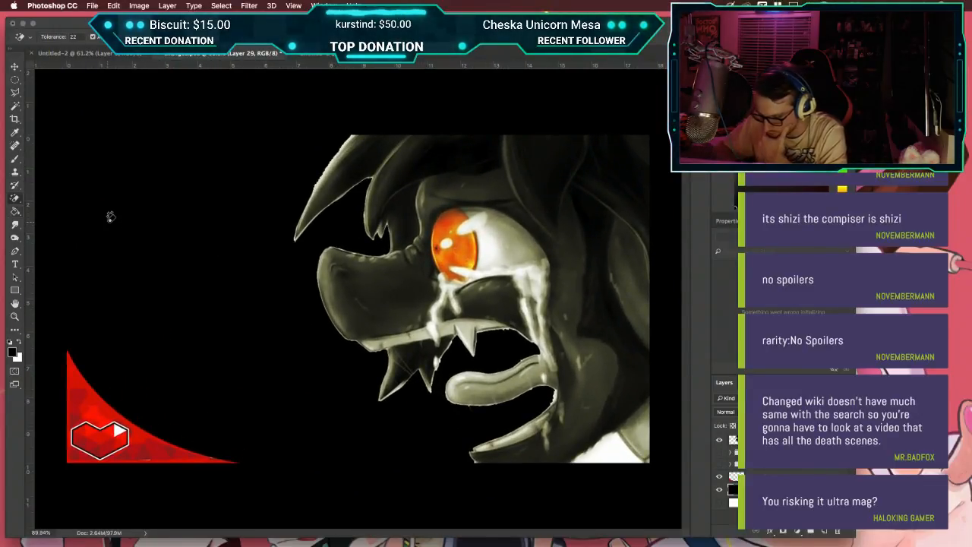
pyautogui.click(619, 452)
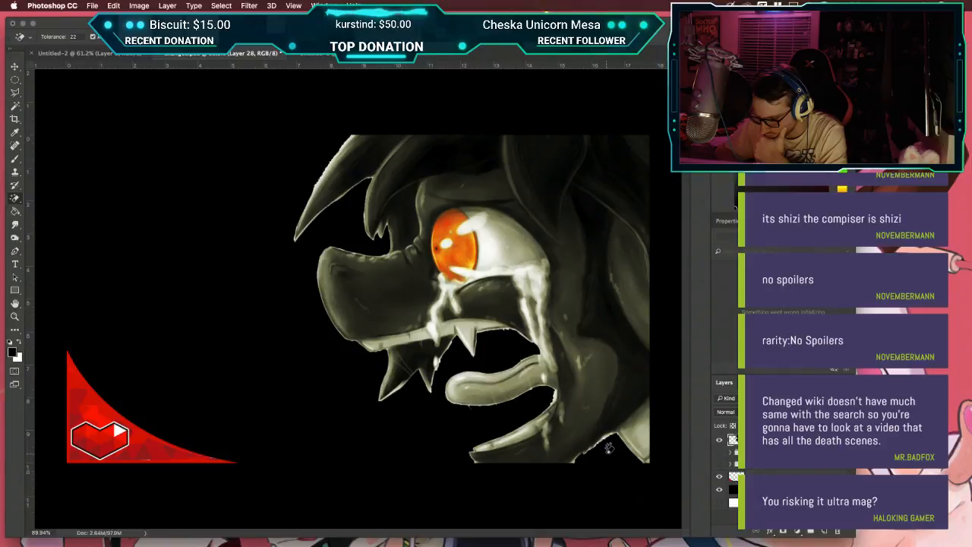
pyautogui.scroll(5, 581, 454)
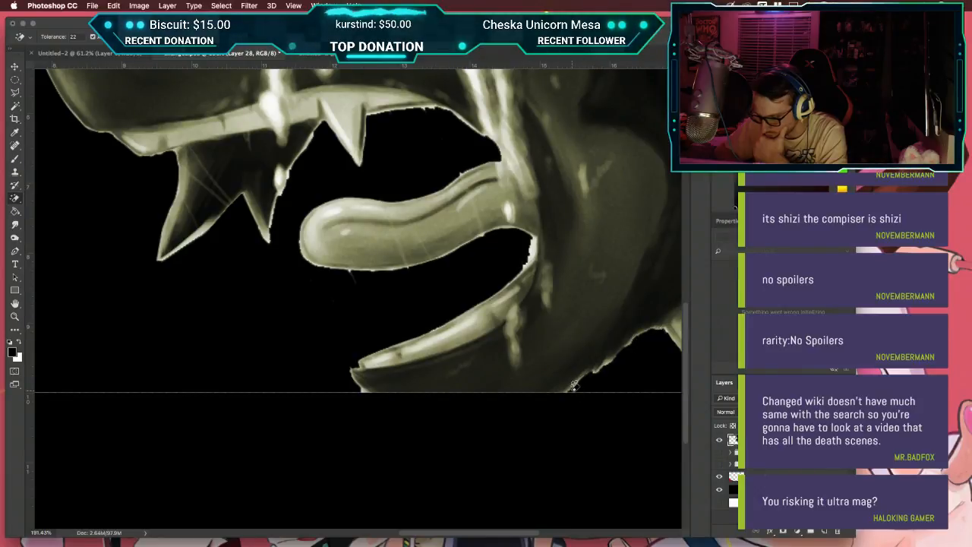
pyautogui.scroll(-2, 645, 368)
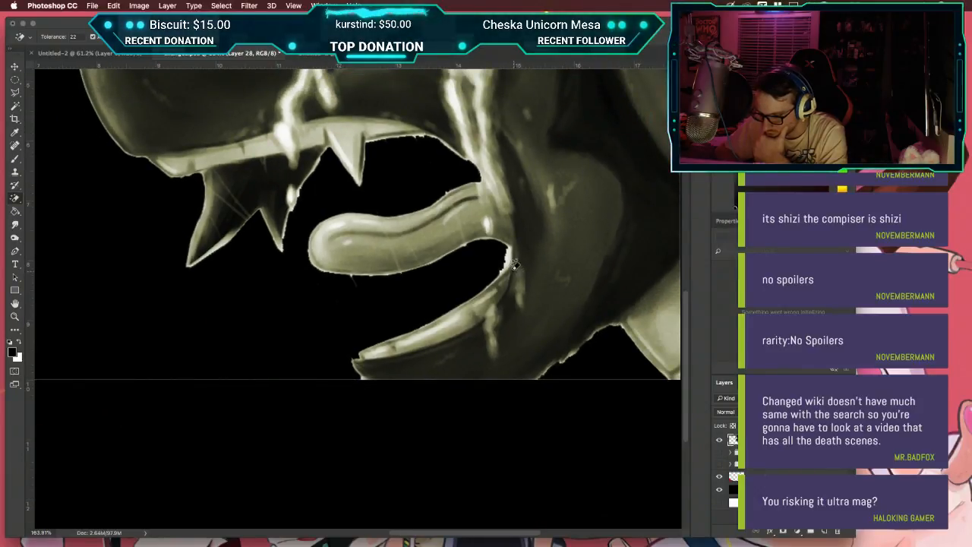
pyautogui.scroll(-4, 514, 252)
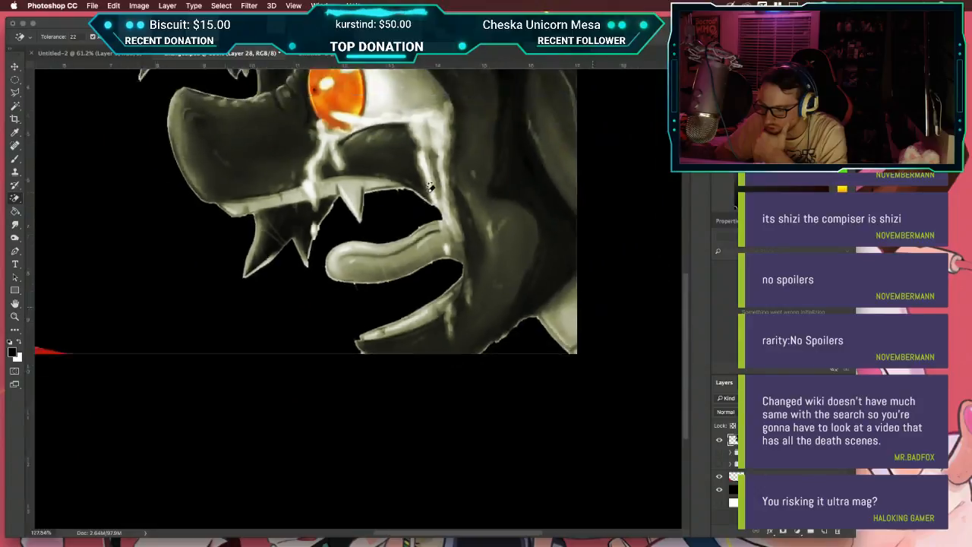
# Step: Examine the creature's cutout edges along the hair, snout, mouth and neck for rough remnants
pyautogui.scroll(2, 430, 186)
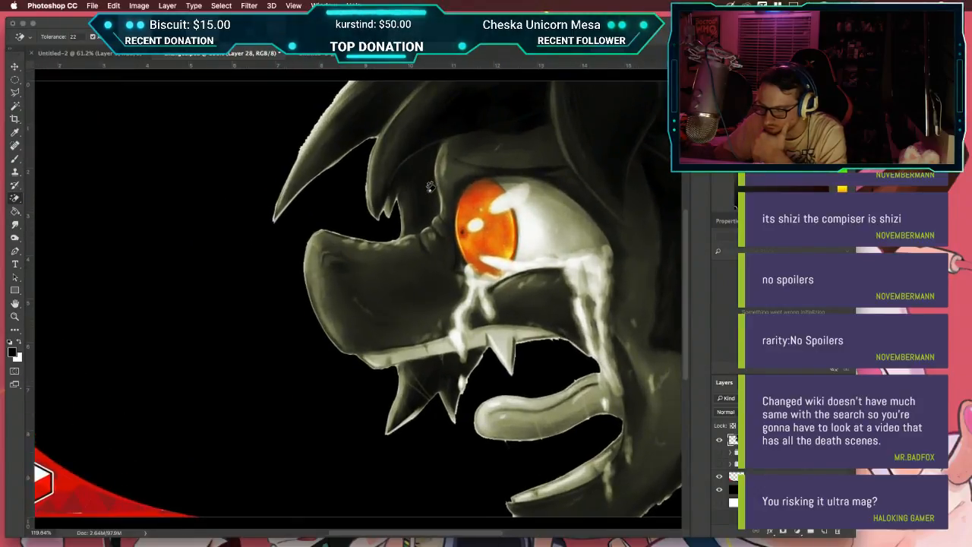
pyautogui.scroll(-5, 430, 187)
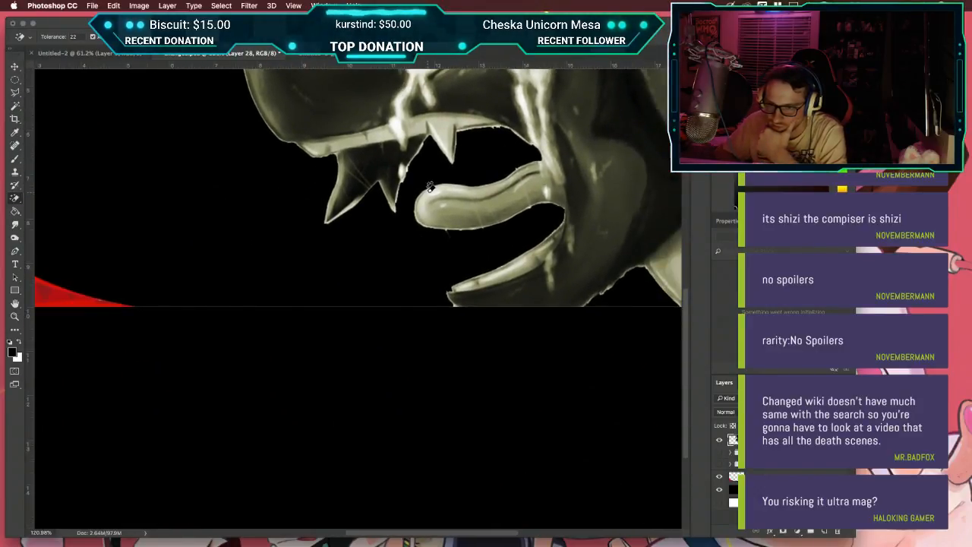
pyautogui.hscroll(10, 430, 187)
pyautogui.hscroll(-5, 429, 187)
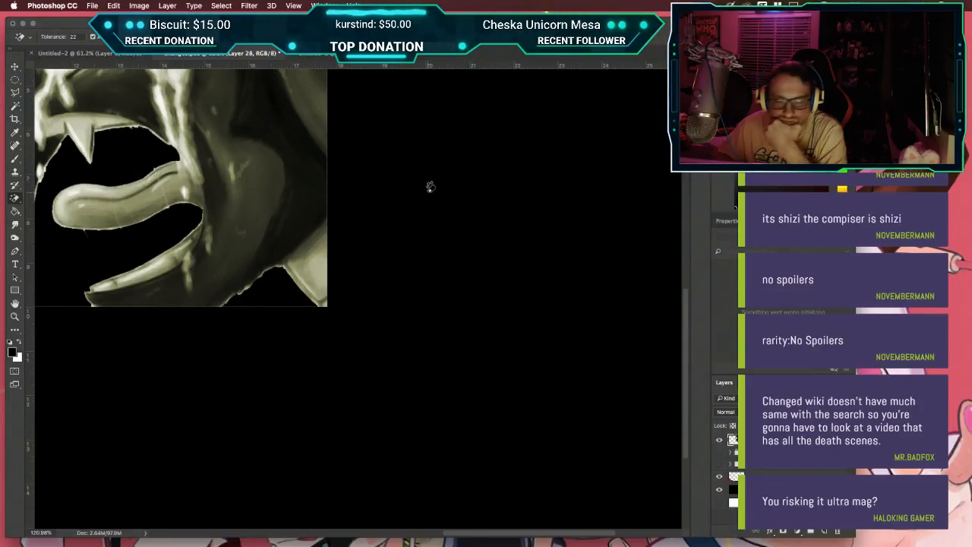
pyautogui.hscroll(-5, 430, 187)
pyautogui.scroll(3, 430, 187)
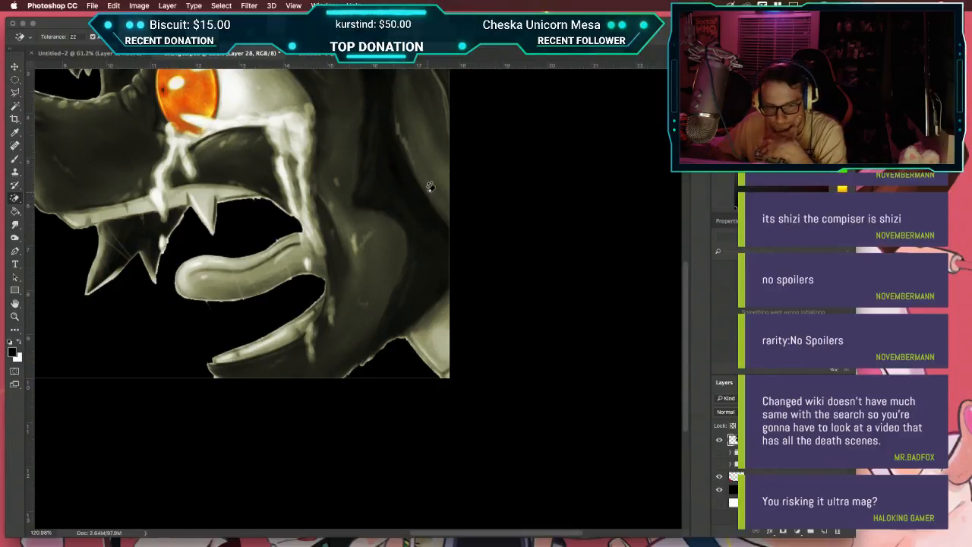
pyautogui.hscroll(-7, 429, 187)
pyautogui.scroll(4, 429, 186)
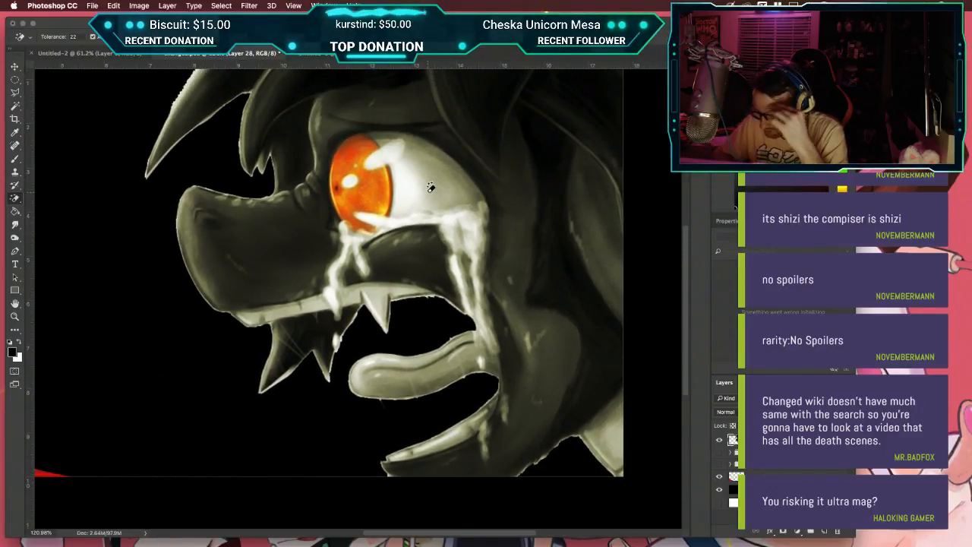
# Step: Move the creature cutout lower and slightly to the right on the canvas, then return to the Pen tool
pyautogui.press('p')
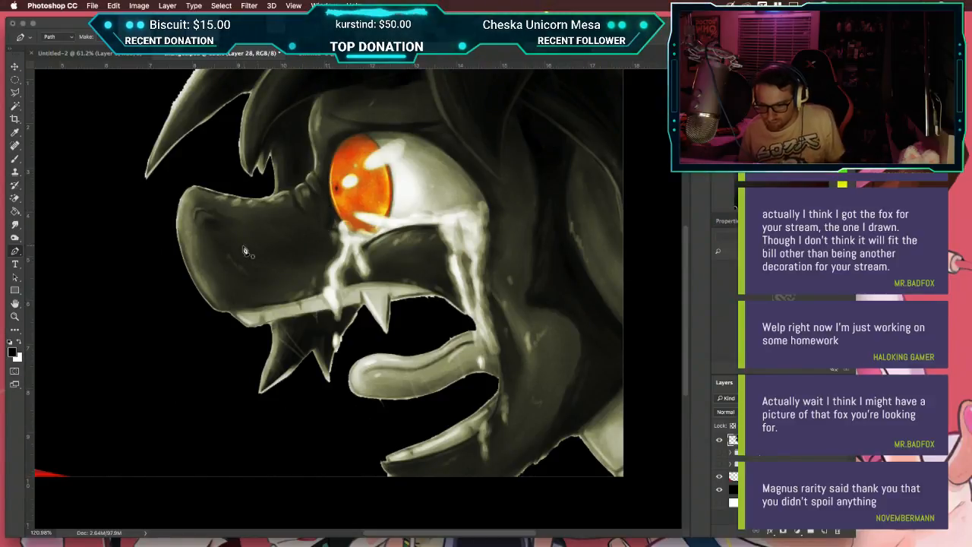
pyautogui.press('v')
pyautogui.moveTo(345, 246); pyautogui.dragTo(370, 315)
pyautogui.press('p')
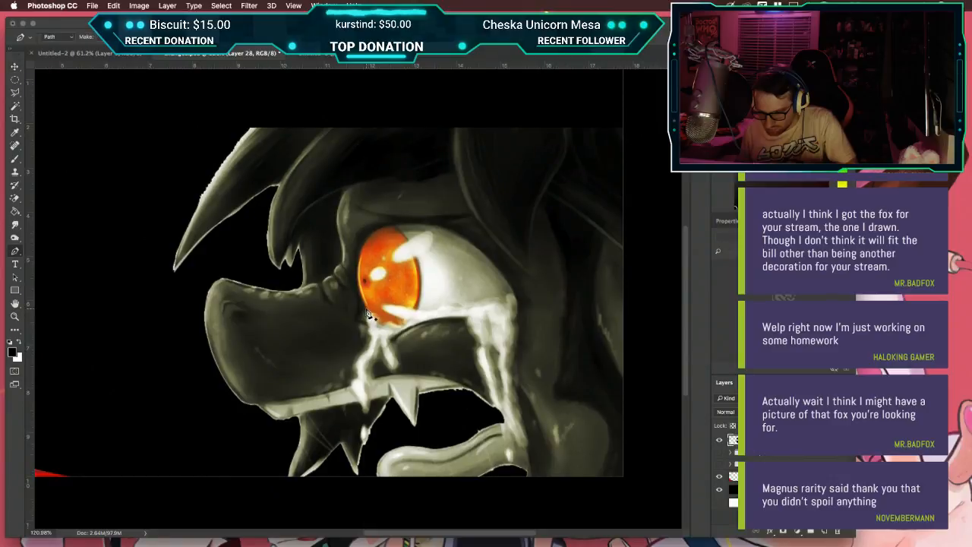
# Step: Start a Pen path at the top of the front hair spike and trace around its tip to the notch beside the second strand
pyautogui.moveTo(371, 252); pyautogui.dragTo(516, 236)
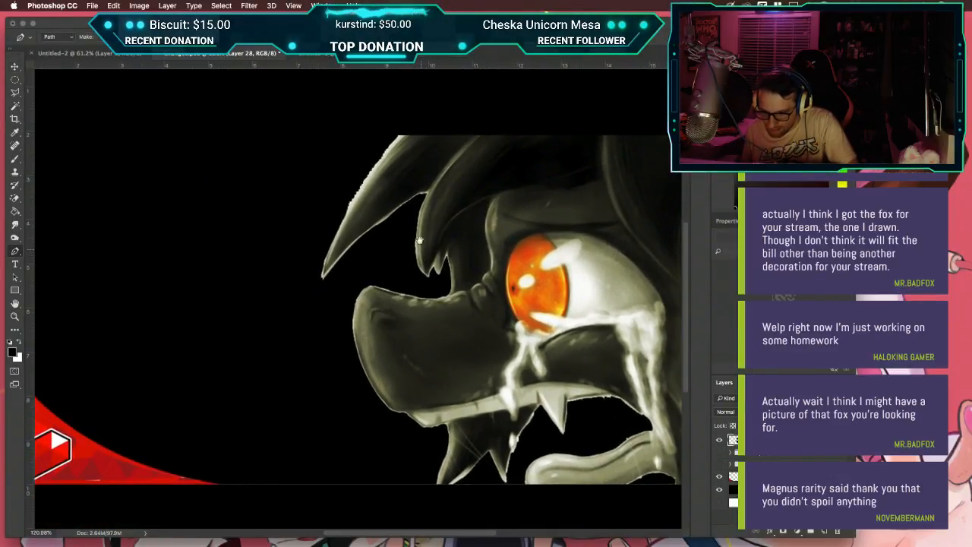
pyautogui.moveTo(385, 226); pyautogui.dragTo(481, 279)
pyautogui.scroll(-2, 486, 207)
pyautogui.scroll(3, 490, 206)
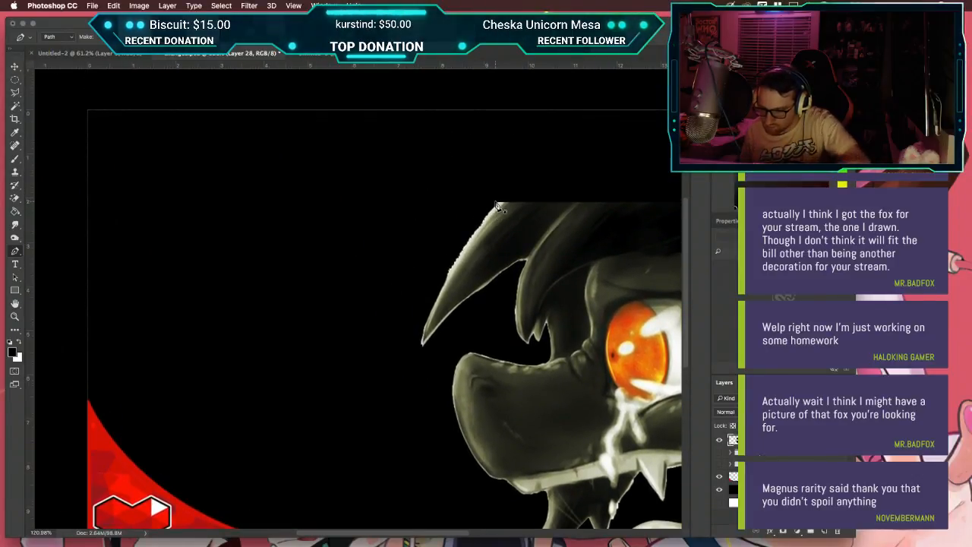
pyautogui.scroll(5, 510, 200)
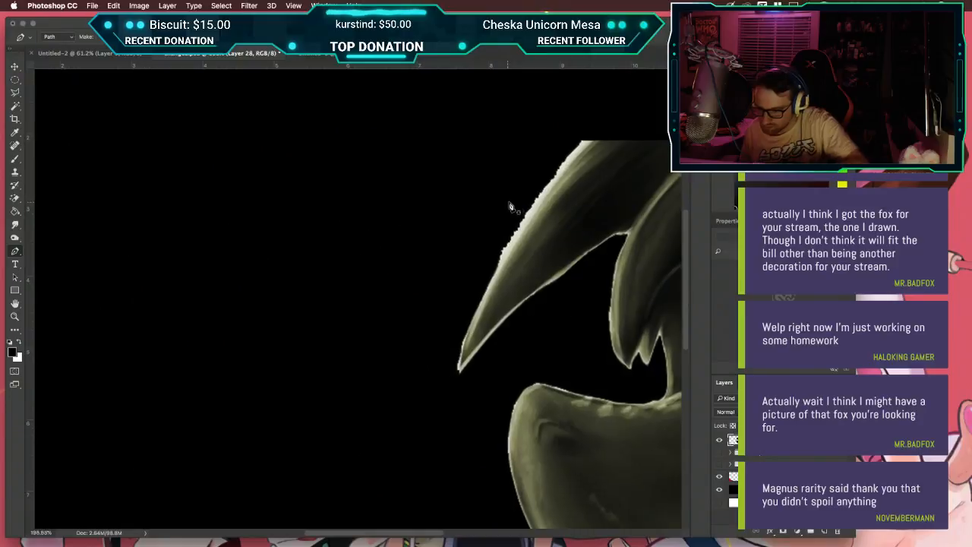
pyautogui.click(581, 148)
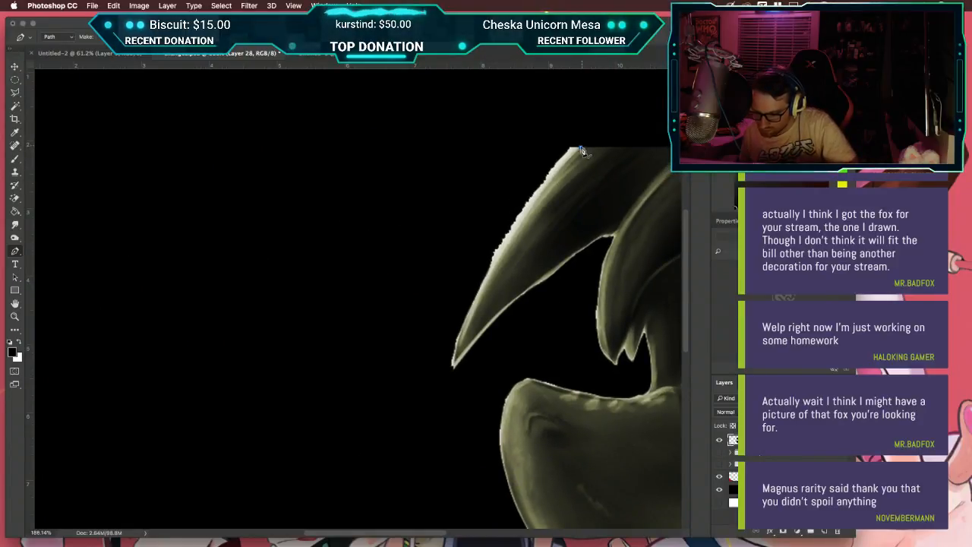
pyautogui.moveTo(453, 365); pyautogui.dragTo(482, 338)
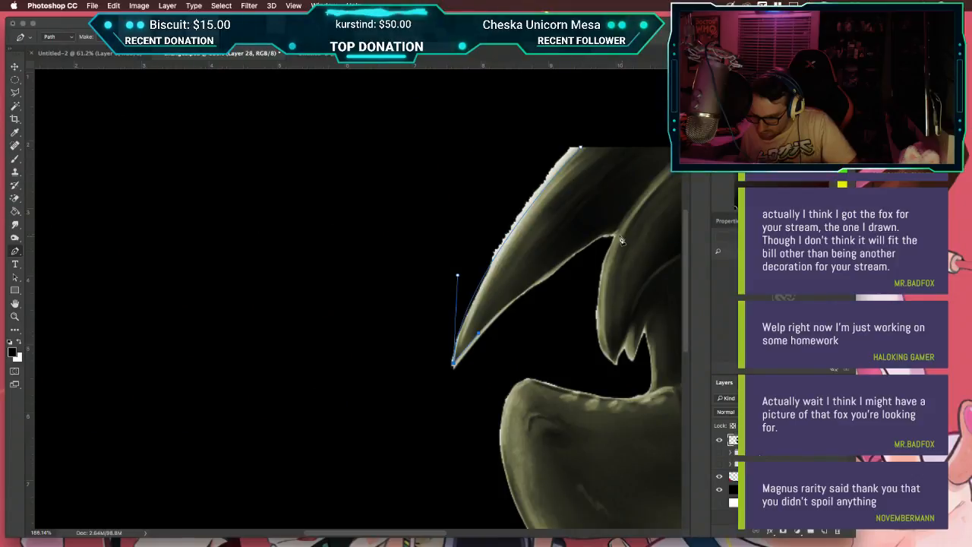
pyautogui.moveTo(611, 235); pyautogui.dragTo(644, 237)
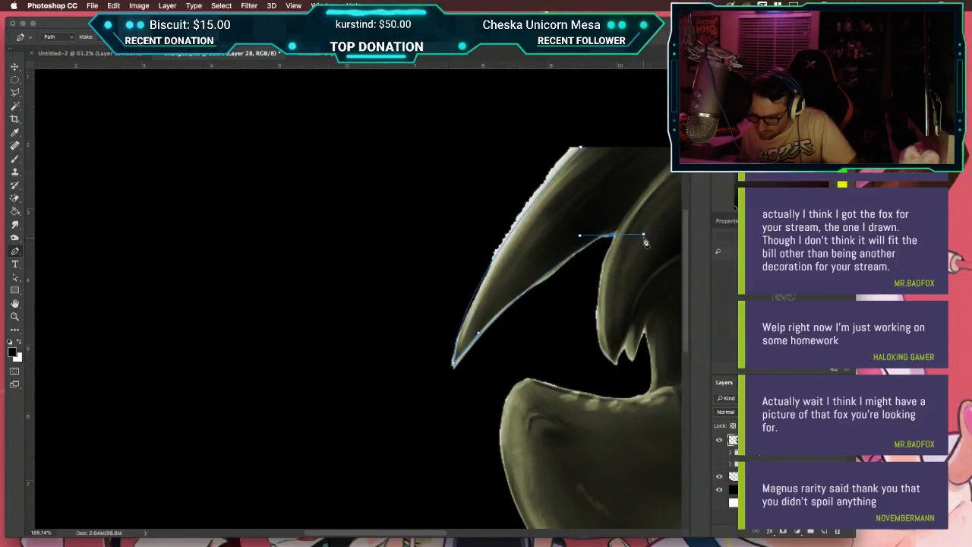
# Step: Continue the path down the second hair strand and around the small jagged tufts at its tip
pyautogui.click(621, 254)
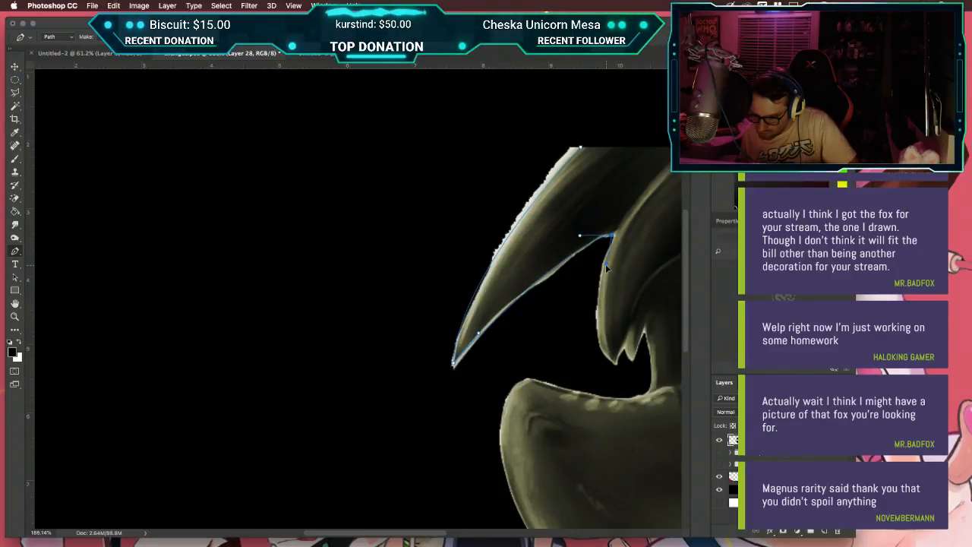
pyautogui.moveTo(614, 367); pyautogui.dragTo(647, 390)
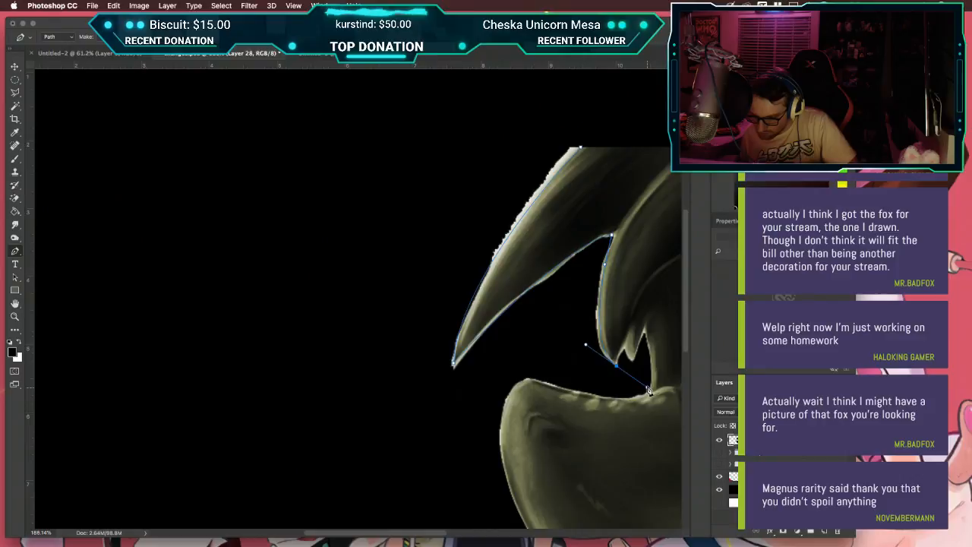
pyautogui.keyDown('alt'); pyautogui.click(616, 365); pyautogui.keyUp('alt')
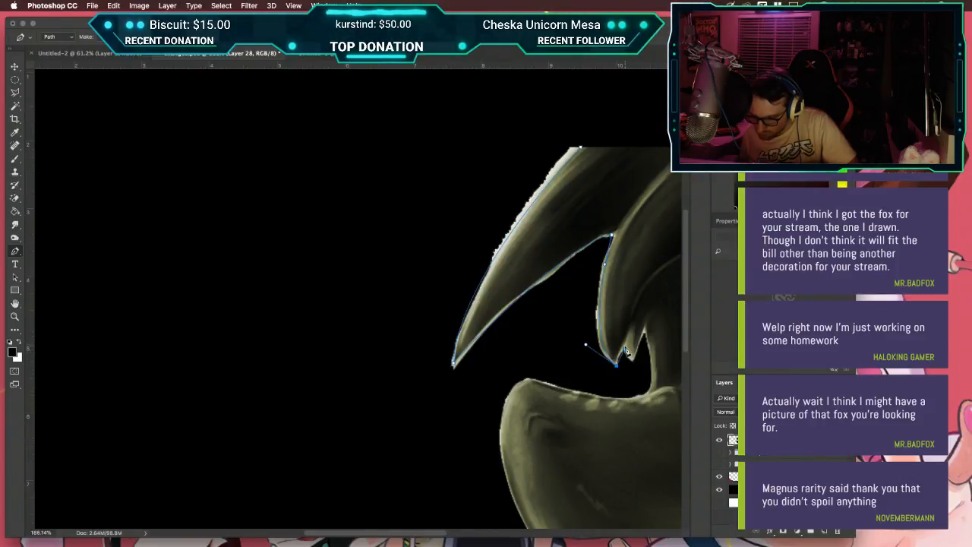
pyautogui.click(624, 349)
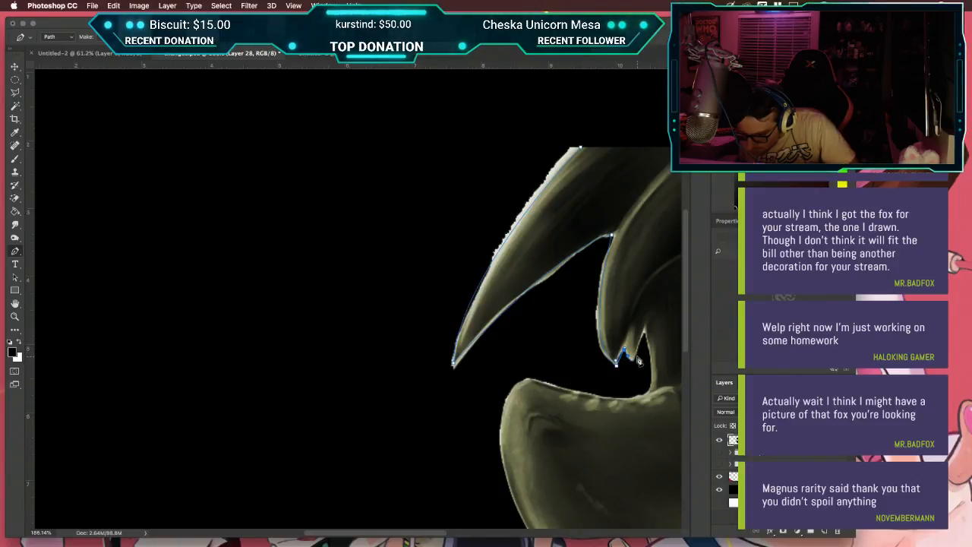
pyautogui.moveTo(636, 357); pyautogui.dragTo(640, 344)
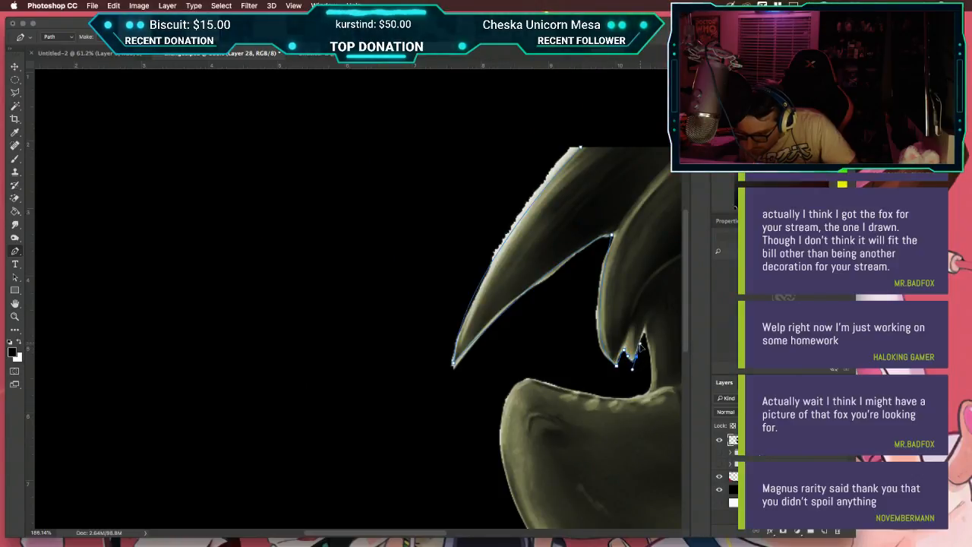
pyautogui.click(645, 332)
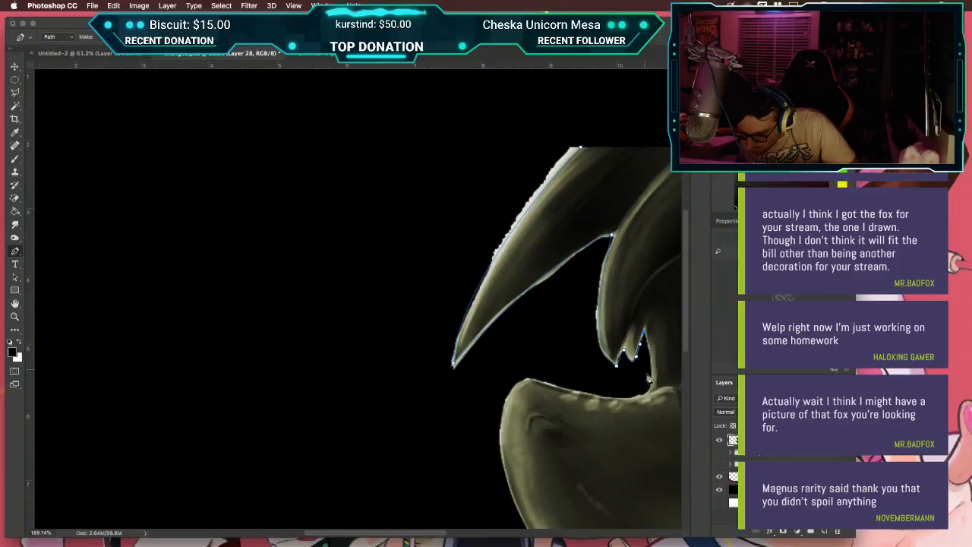
# Step: Continue the path from the hair tufts down to the snout and along its upper edge to the front of the nose
pyautogui.moveTo(647, 391); pyautogui.dragTo(638, 401)
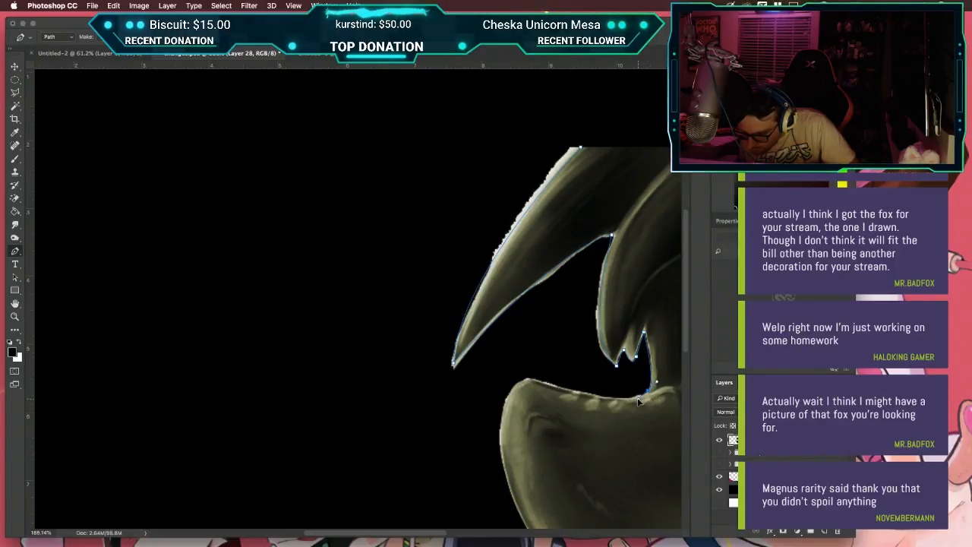
pyautogui.click(546, 385)
pyautogui.moveTo(546, 387); pyautogui.dragTo(518, 373)
pyautogui.keyDown('alt'); pyautogui.click(547, 385); pyautogui.keyUp('alt')
pyautogui.press('super+z')
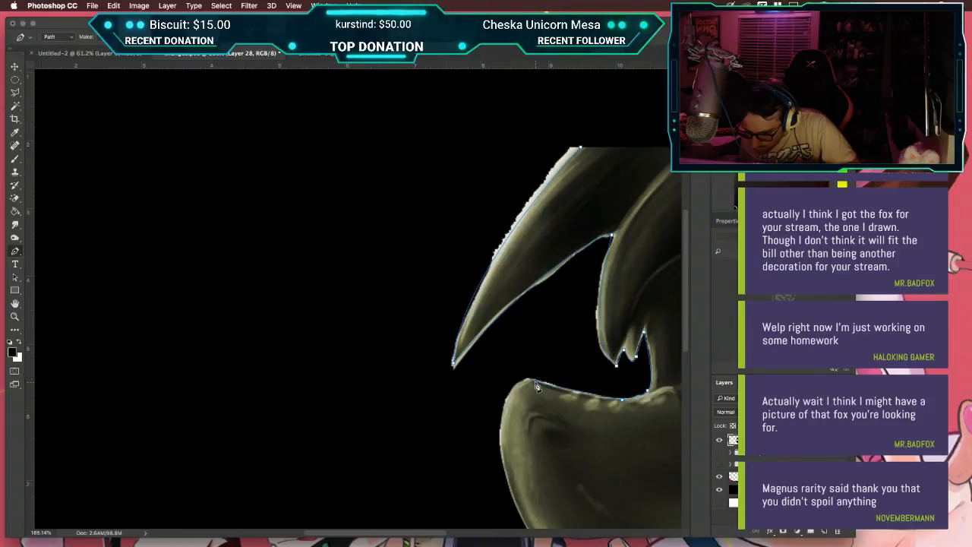
pyautogui.moveTo(535, 382)
pyautogui.mouseDown()
pyautogui.moveTo(533, 352)
pyautogui.moveTo(518, 374)
pyautogui.mouseUp()
pyautogui.click(500, 432)
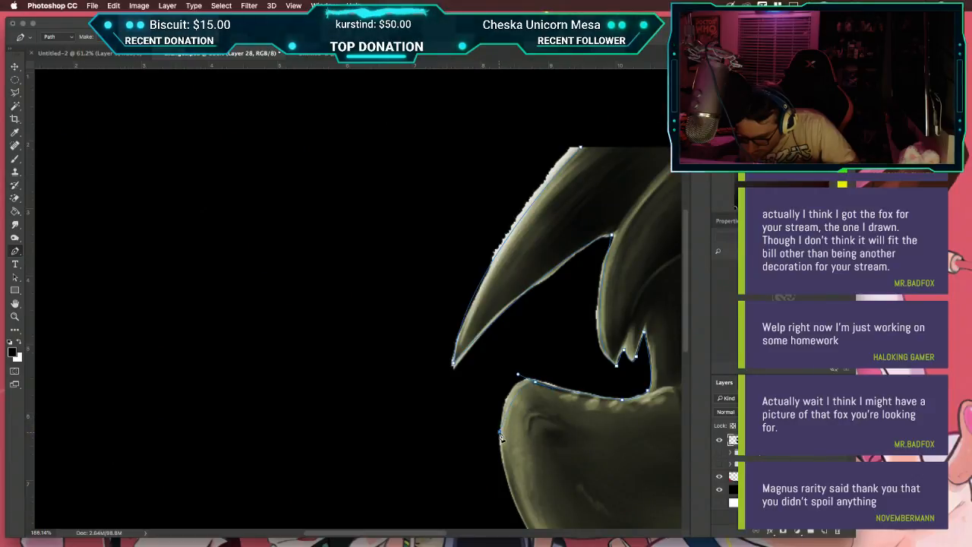
# Step: Trace the path down the front of the nose and around the tip of the upper lip
pyautogui.moveTo(499, 434); pyautogui.dragTo(398, 190)
pyautogui.click(427, 300)
pyautogui.moveTo(454, 287); pyautogui.dragTo(467, 343)
pyautogui.click(463, 340)
pyautogui.click(464, 343)
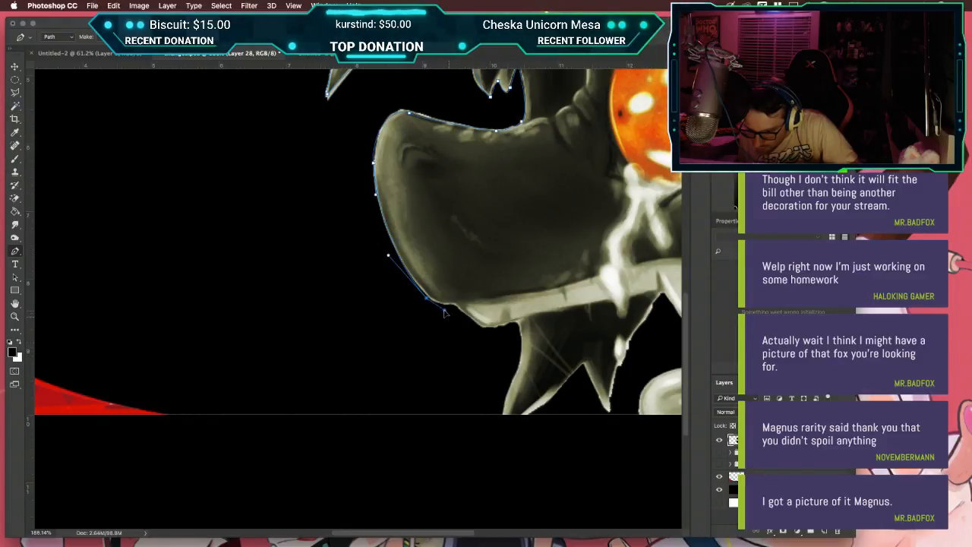
pyautogui.click(454, 306)
pyautogui.press('super+z')
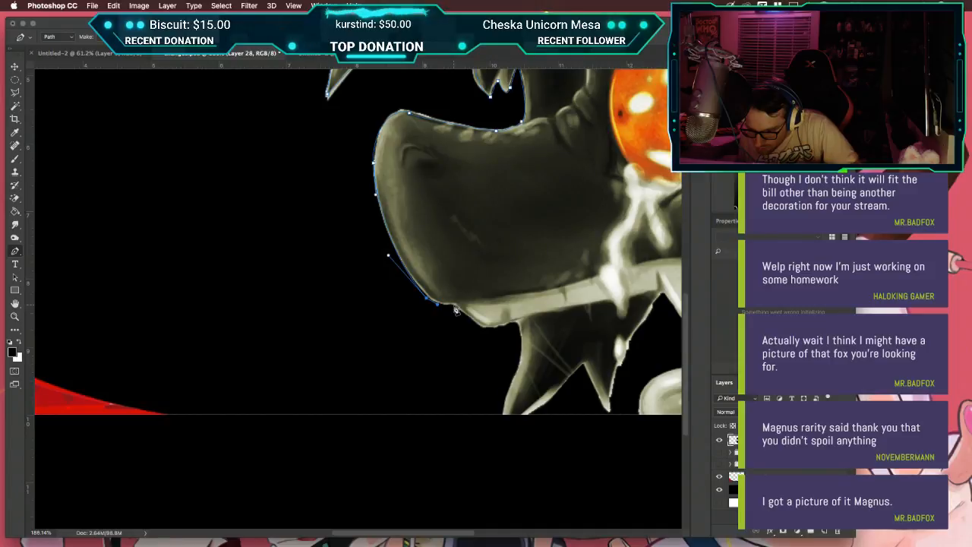
pyautogui.click(454, 306)
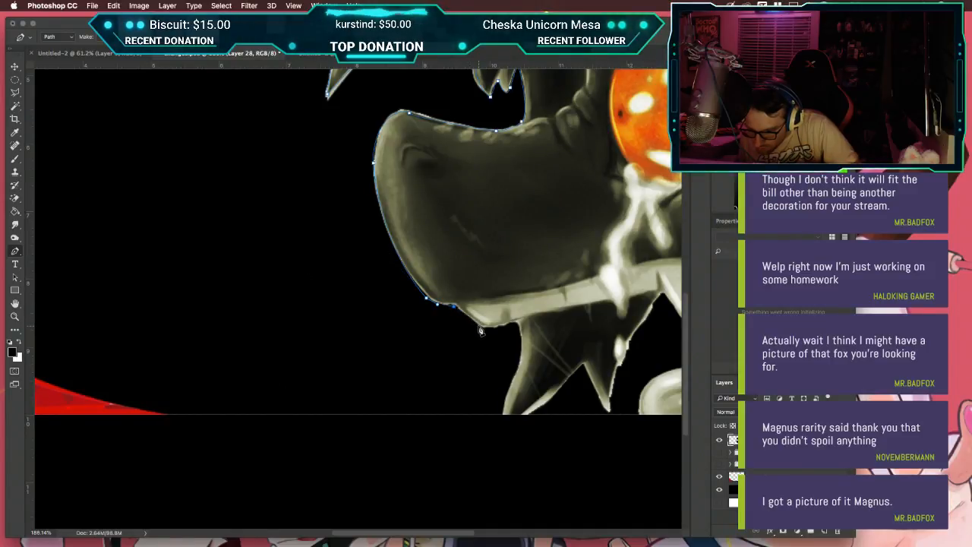
pyautogui.click(479, 325)
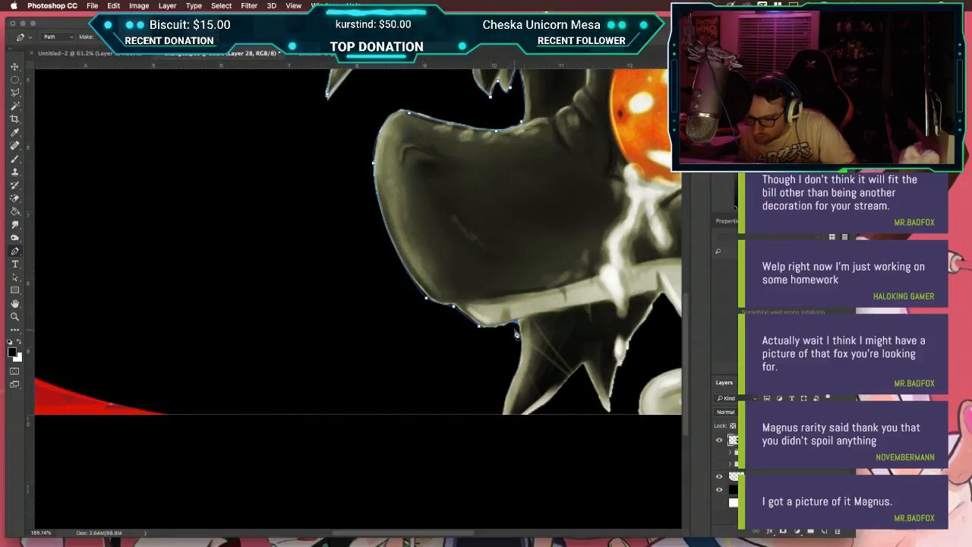
# Step: Trace the path around the dark spikes hanging beneath the upper lip, running it just past the canvas's bottom edge
pyautogui.moveTo(527, 342); pyautogui.dragTo(435, 254)
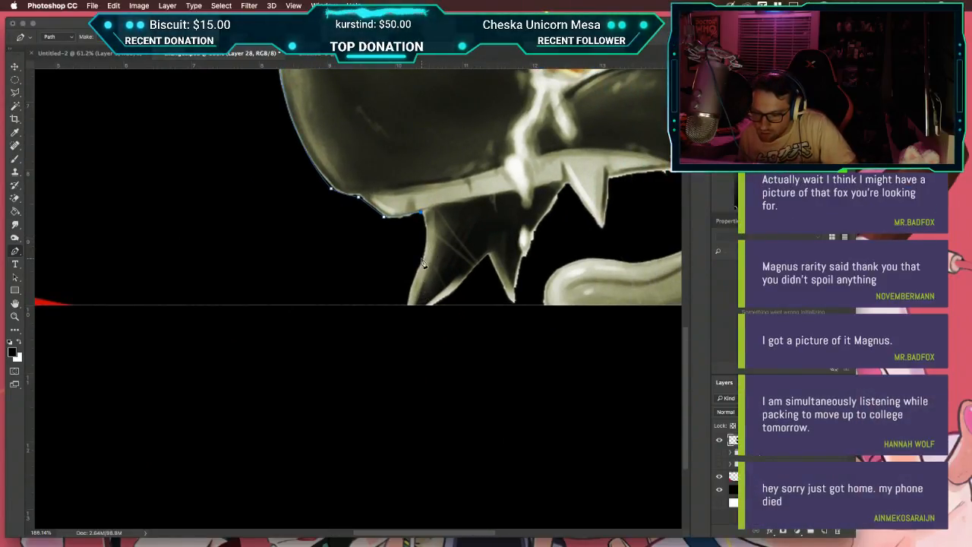
pyautogui.moveTo(421, 260); pyautogui.dragTo(412, 278)
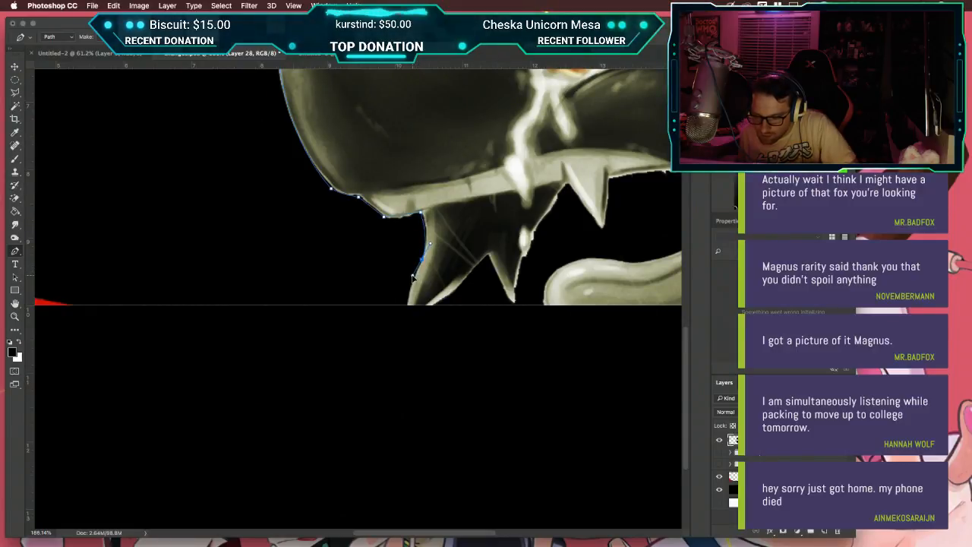
pyautogui.click(405, 310)
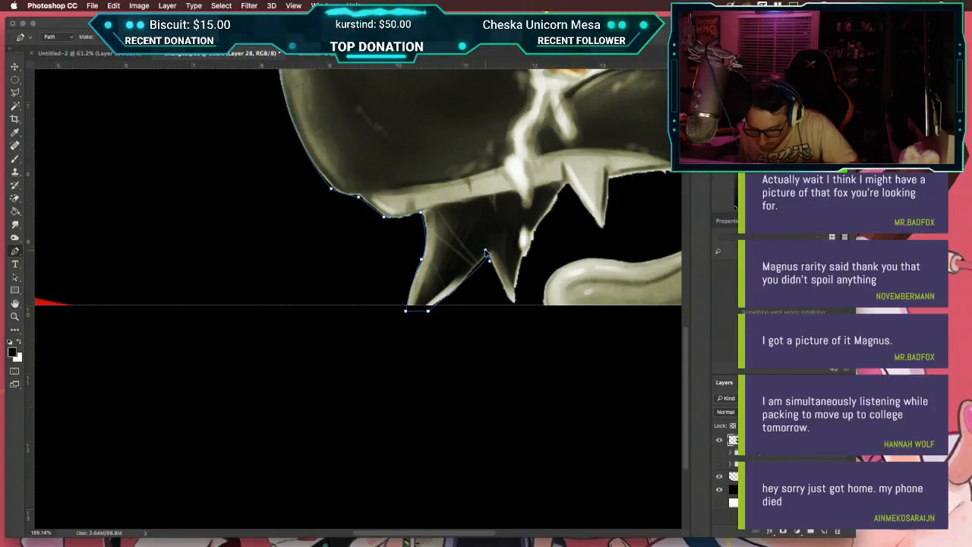
pyautogui.press('super+z')
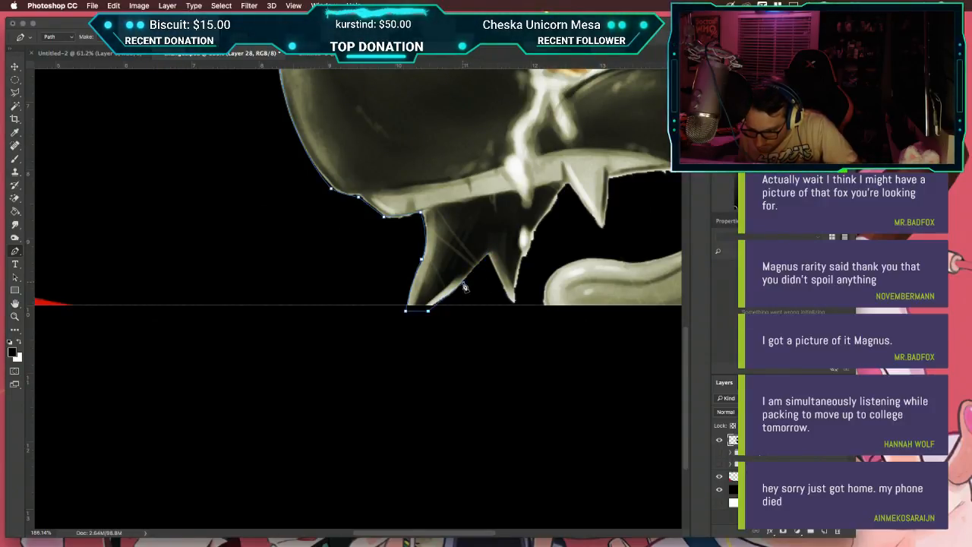
pyautogui.click(487, 259)
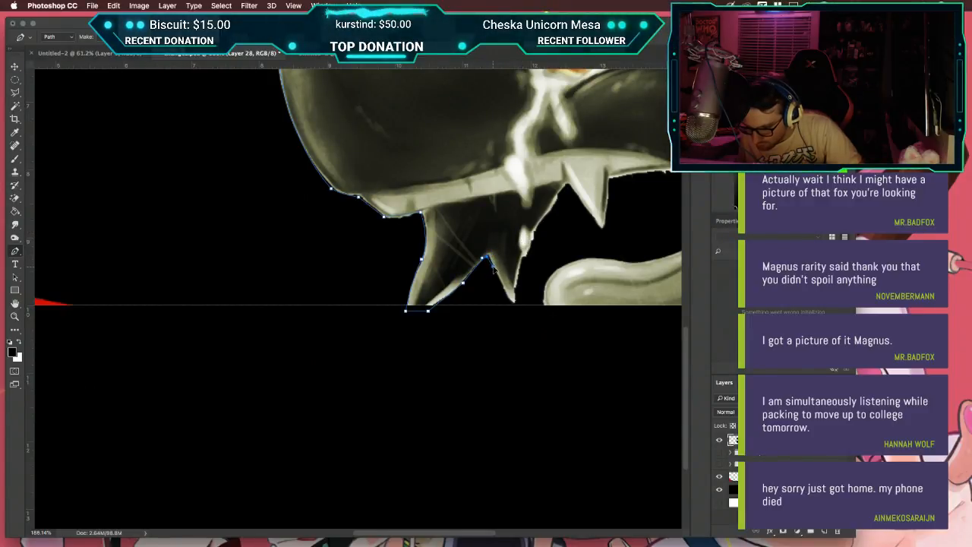
pyautogui.click(514, 305)
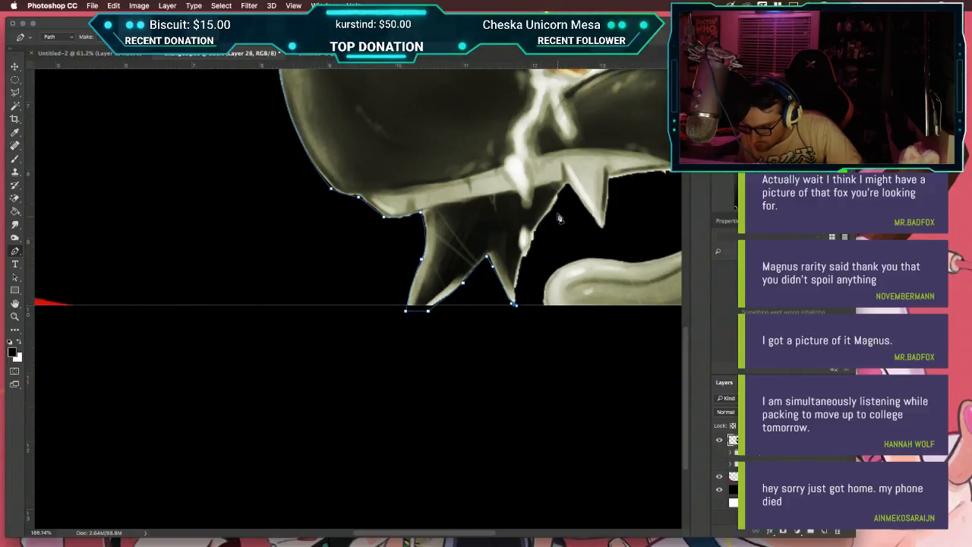
# Step: Continue the path up behind the dark spikes, around the hanging fang and along the upper jaw's underside toward the mouth corner
pyautogui.moveTo(565, 188)
pyautogui.mouseDown()
pyautogui.moveTo(604, 166)
pyautogui.moveTo(587, 217)
pyautogui.moveTo(573, 190)
pyautogui.mouseUp()
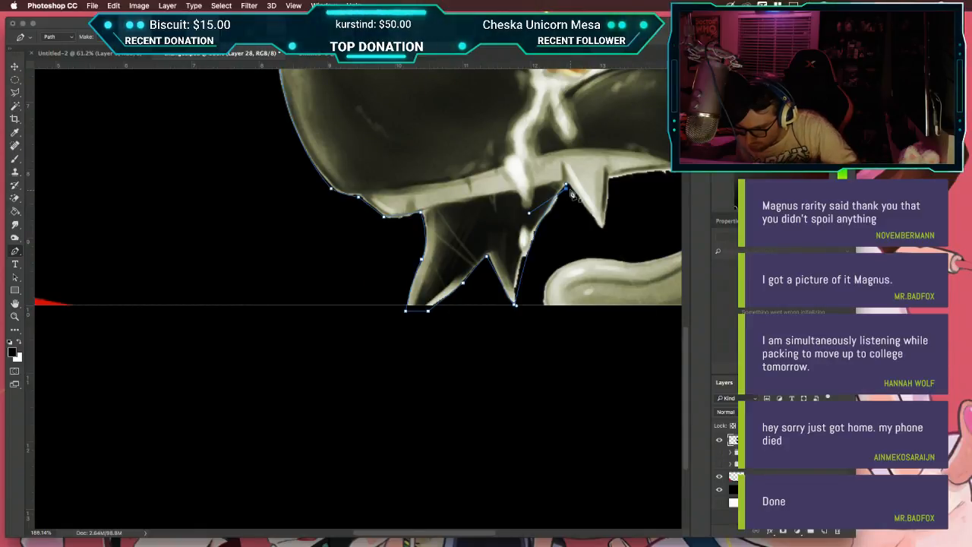
pyautogui.click(568, 189)
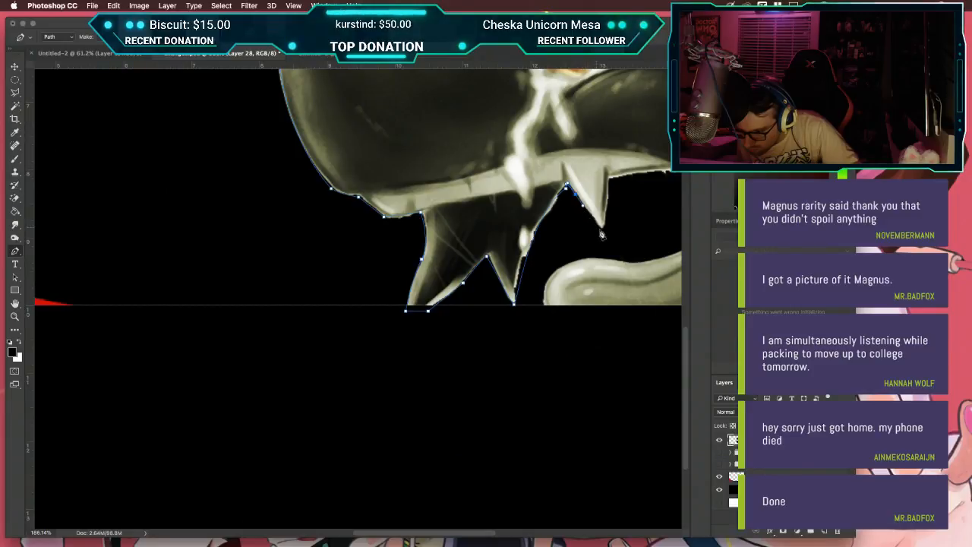
pyautogui.click(609, 179)
pyautogui.moveTo(637, 189); pyautogui.dragTo(476, 194)
pyautogui.click(529, 179)
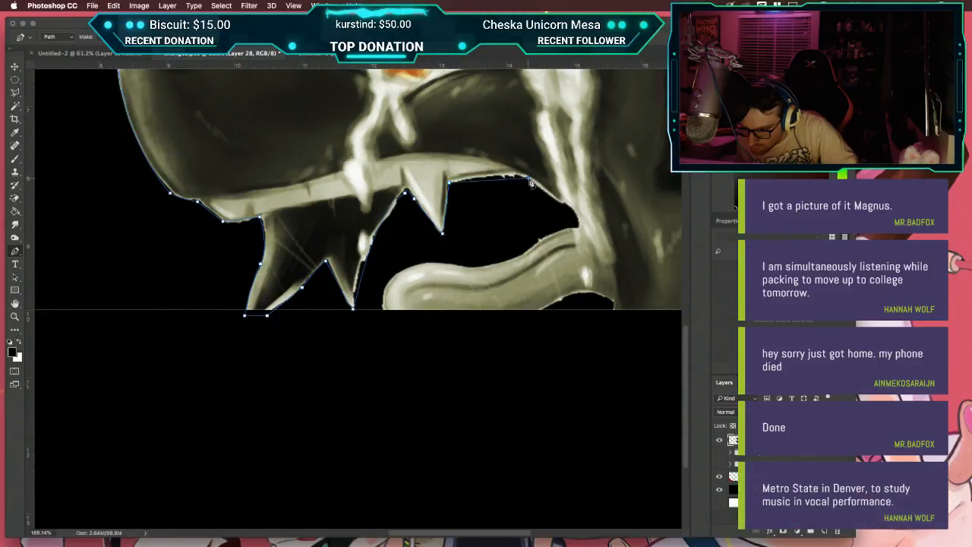
pyautogui.moveTo(535, 182); pyautogui.dragTo(541, 189)
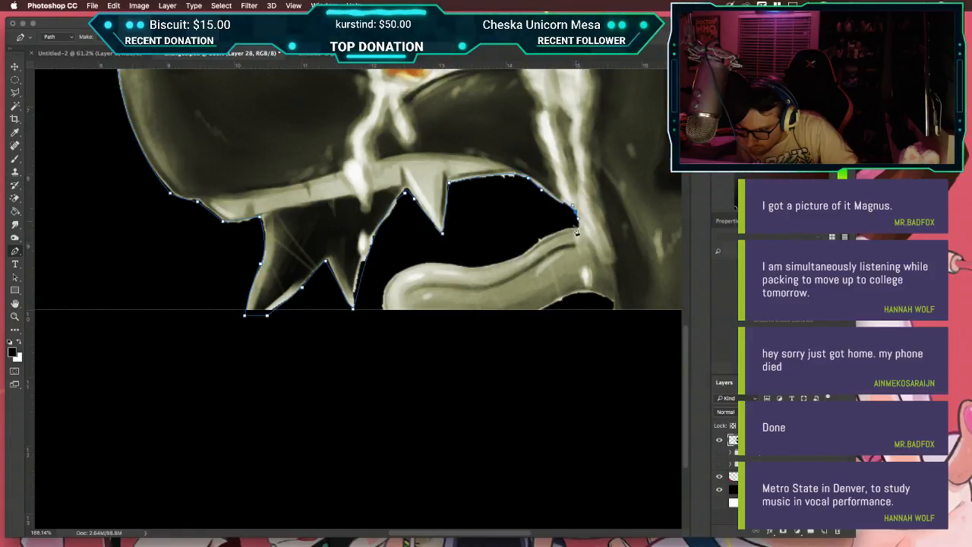
# Step: Trace the path from the mouth corner along the lower jaw's top edge, around its tip below the canvas and along its underside
pyautogui.moveTo(574, 229); pyautogui.dragTo(568, 228)
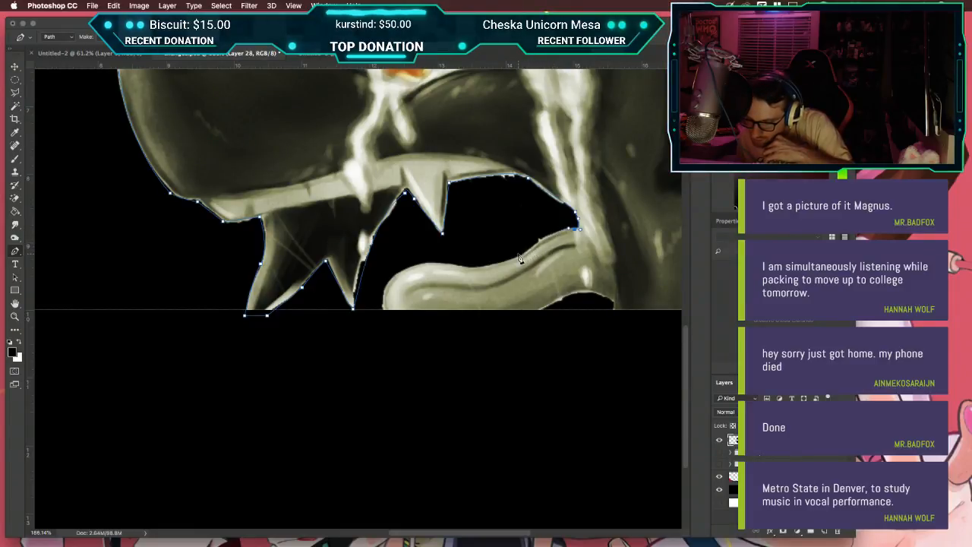
pyautogui.moveTo(519, 260)
pyautogui.mouseDown()
pyautogui.moveTo(497, 285)
pyautogui.moveTo(504, 267)
pyautogui.mouseUp()
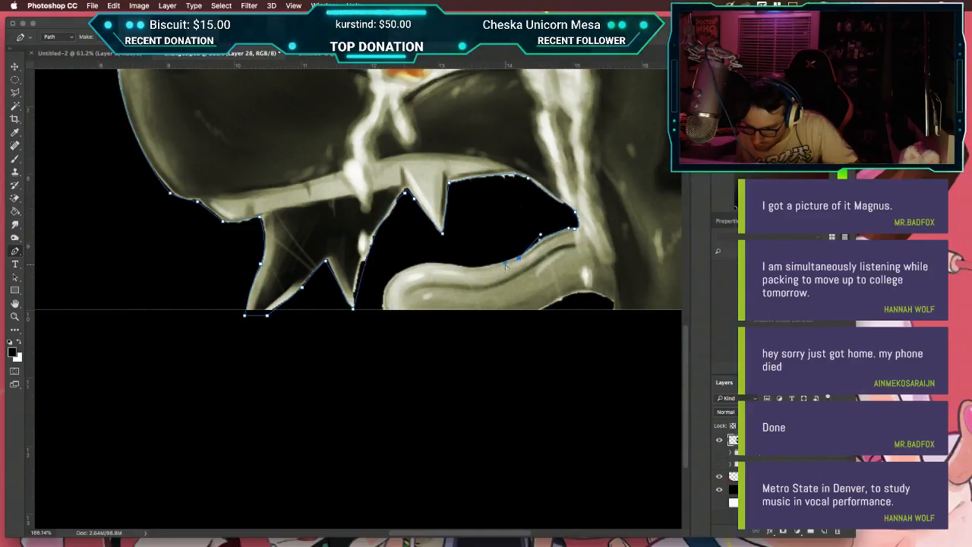
pyautogui.click(464, 269)
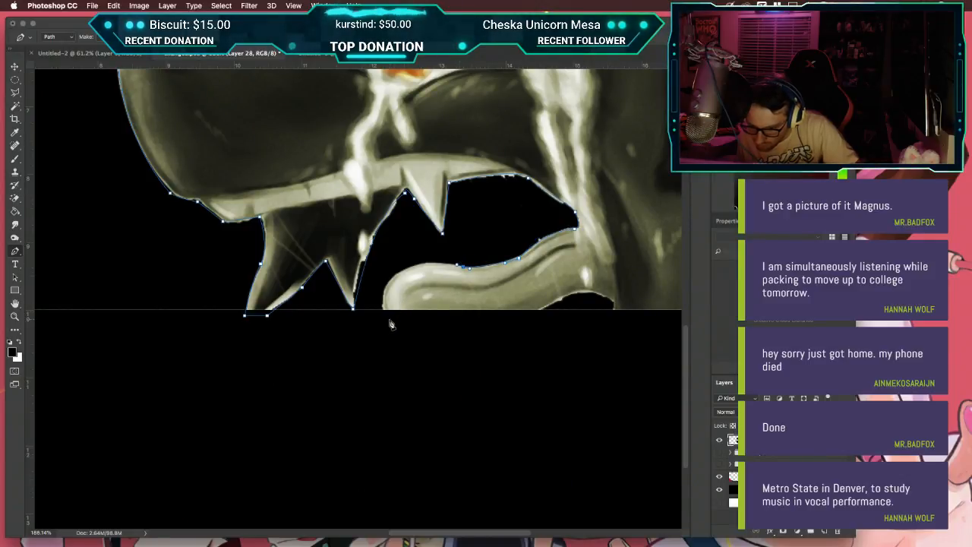
pyautogui.moveTo(385, 312); pyautogui.dragTo(396, 376)
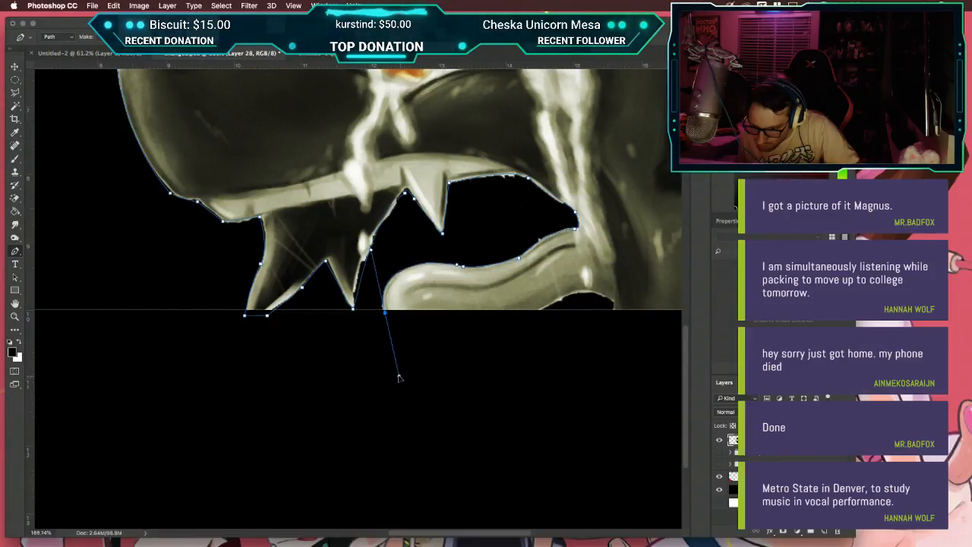
pyautogui.click(541, 314)
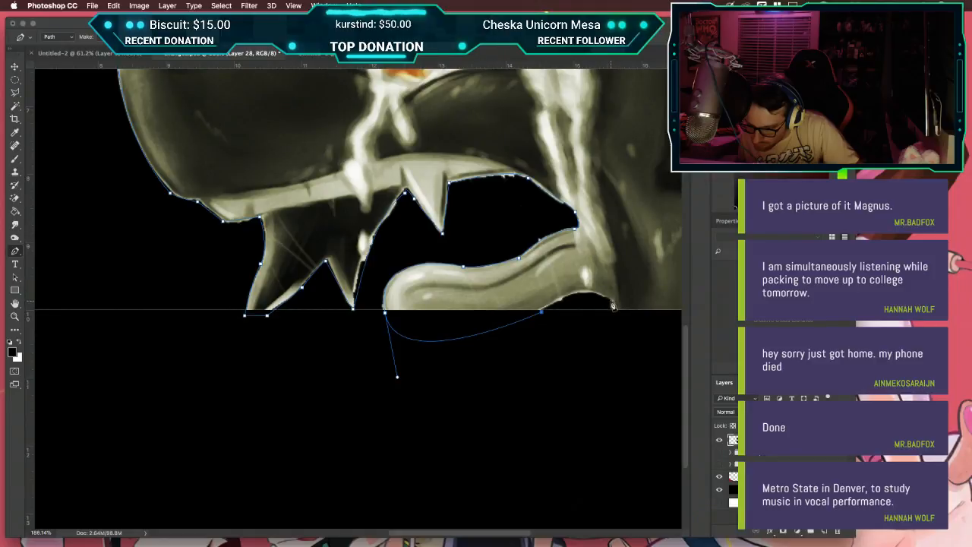
pyautogui.moveTo(613, 303); pyautogui.dragTo(622, 329)
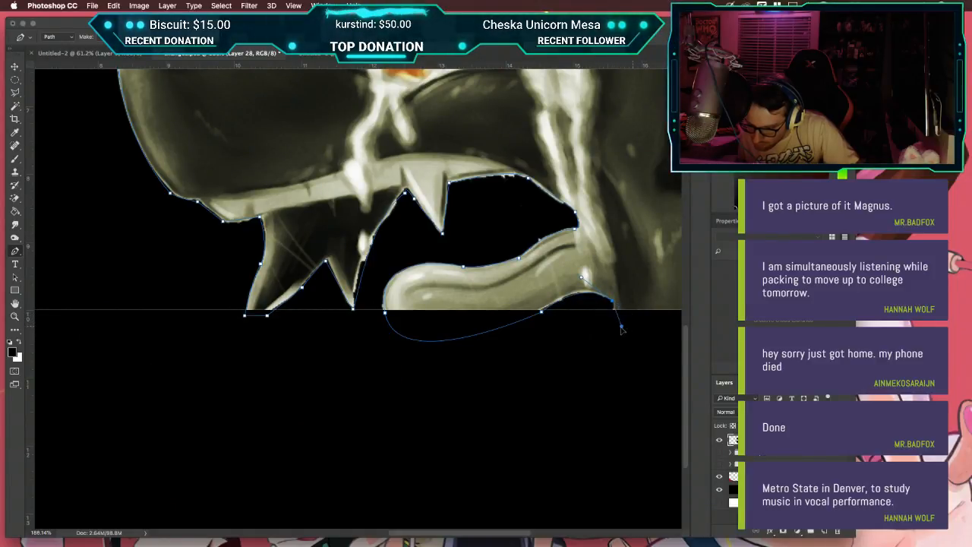
# Step: Run the path outside the canvas around the back of the head and close it at the top of the first hair strand
pyautogui.moveTo(604, 310); pyautogui.dragTo(309, 312)
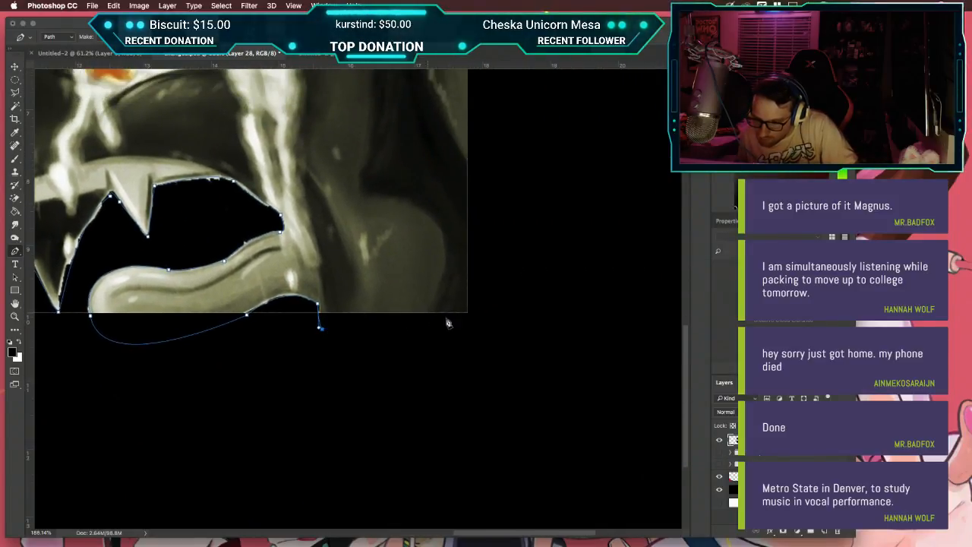
pyautogui.scroll(10, 497, 277)
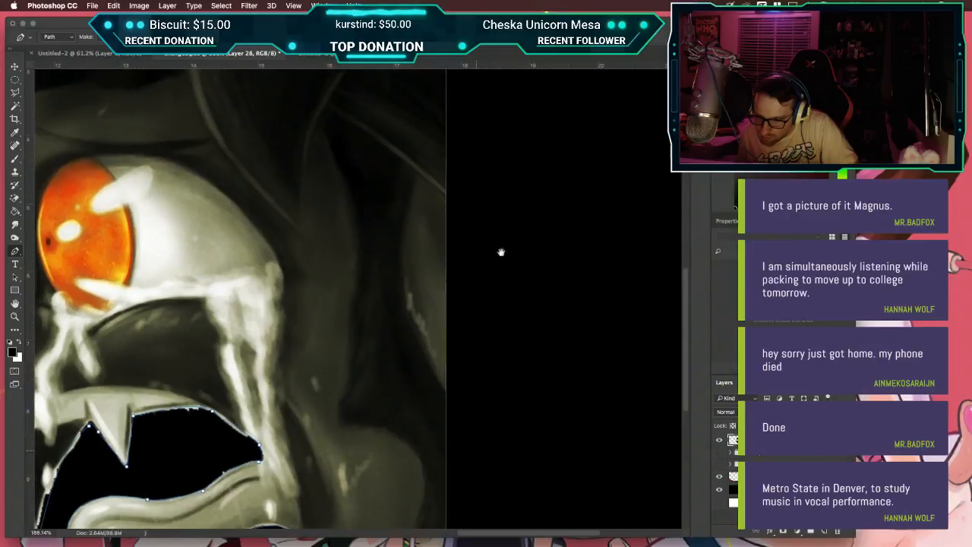
pyautogui.scroll(8, 515, 264)
pyautogui.hscroll(-3, 503, 265)
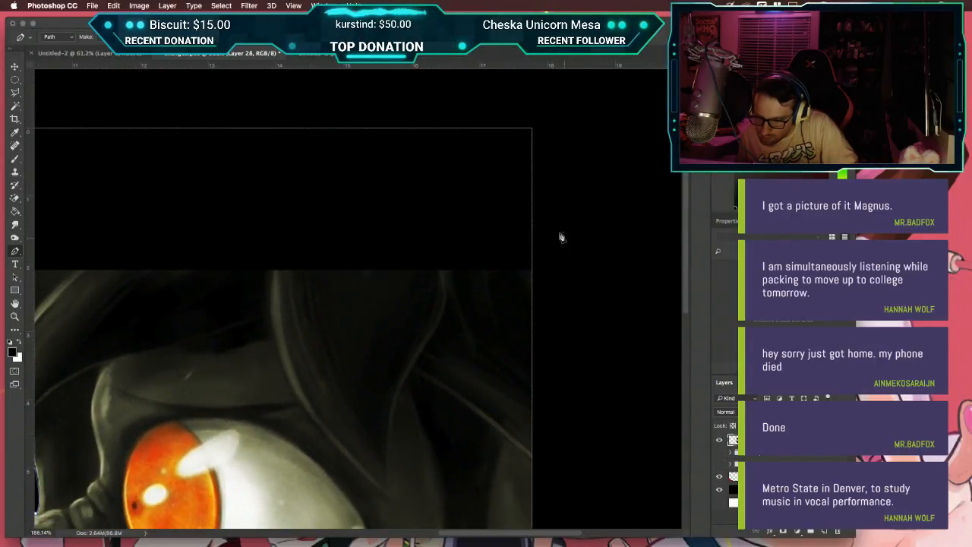
pyautogui.hscroll(-10, 455, 220)
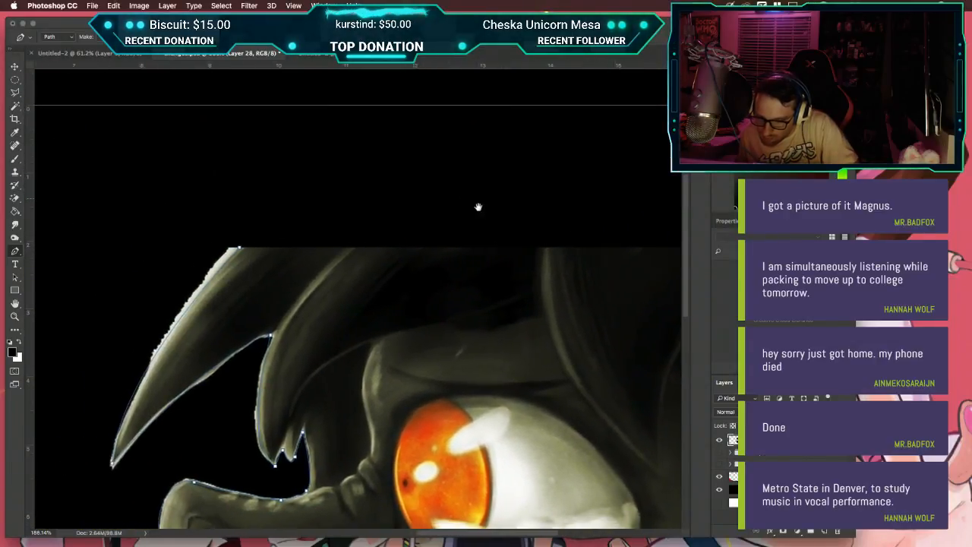
pyautogui.click(259, 249)
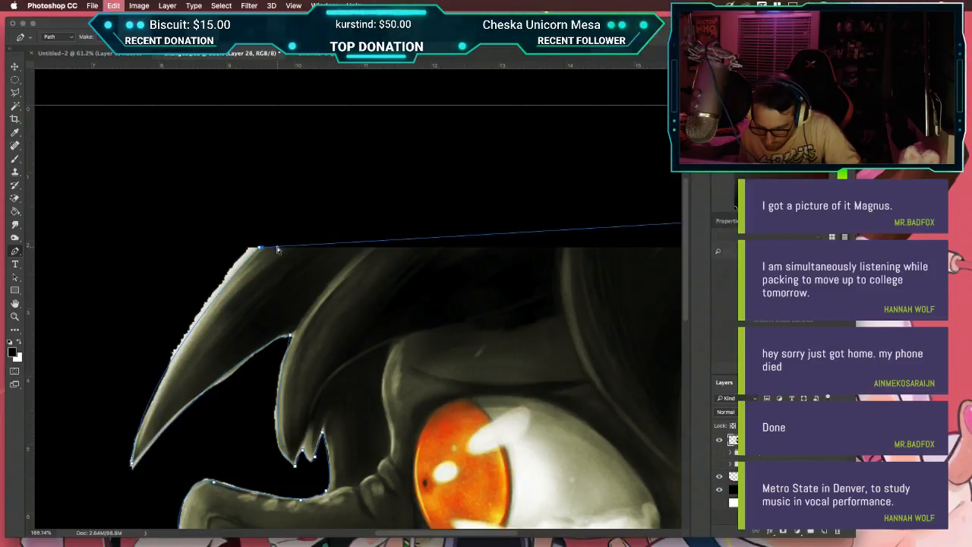
pyautogui.moveTo(260, 248); pyautogui.dragTo(251, 303)
# Step: Check the closed outline around the creature and bring up the document's list of paths
pyautogui.moveTo(445, 245); pyautogui.dragTo(440, 92)
pyautogui.moveTo(440, 444); pyautogui.dragTo(324, 251)
pyautogui.moveTo(412, 228); pyautogui.dragTo(419, 322)
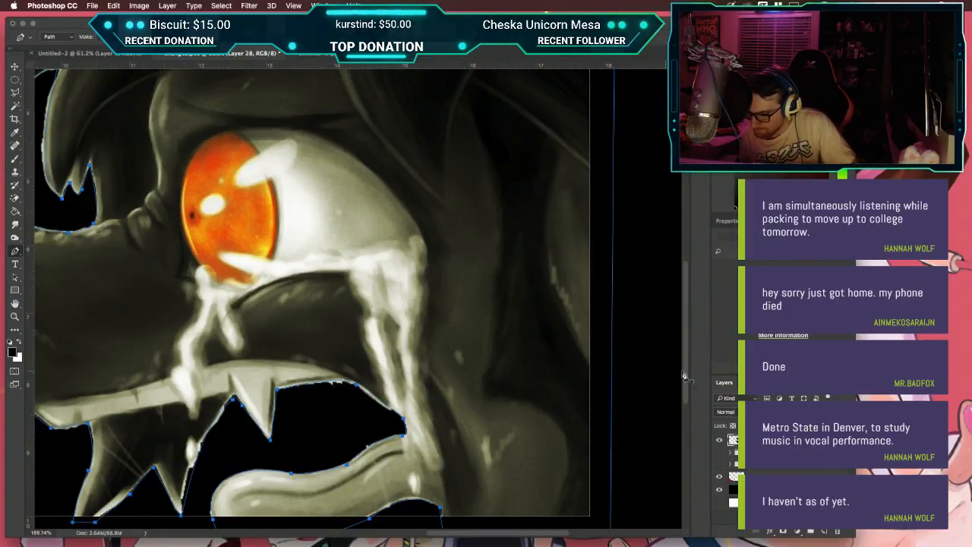
pyautogui.click(778, 382)
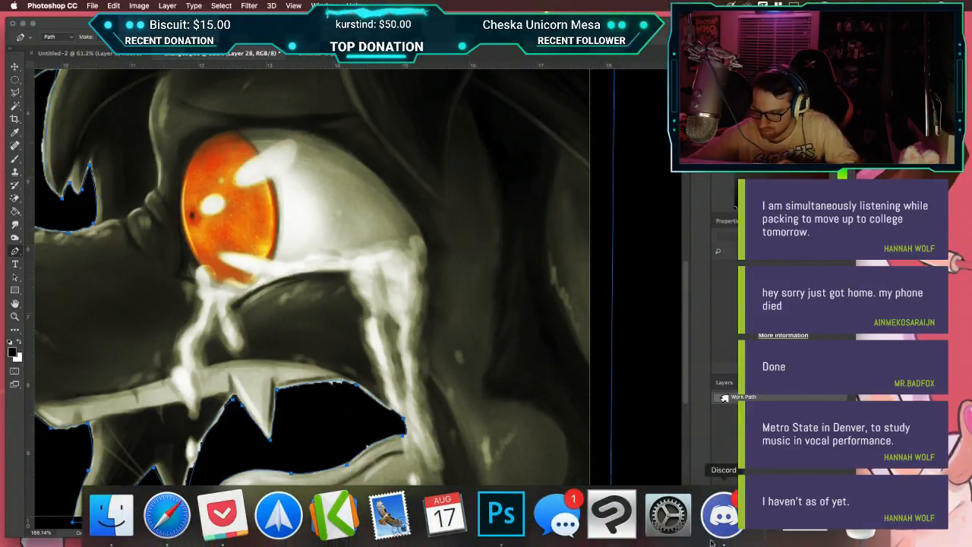
# Step: Switch to Discord and look through the newest pictures posted in the creative-art-stream-submissions channel
pyautogui.click(724, 534)
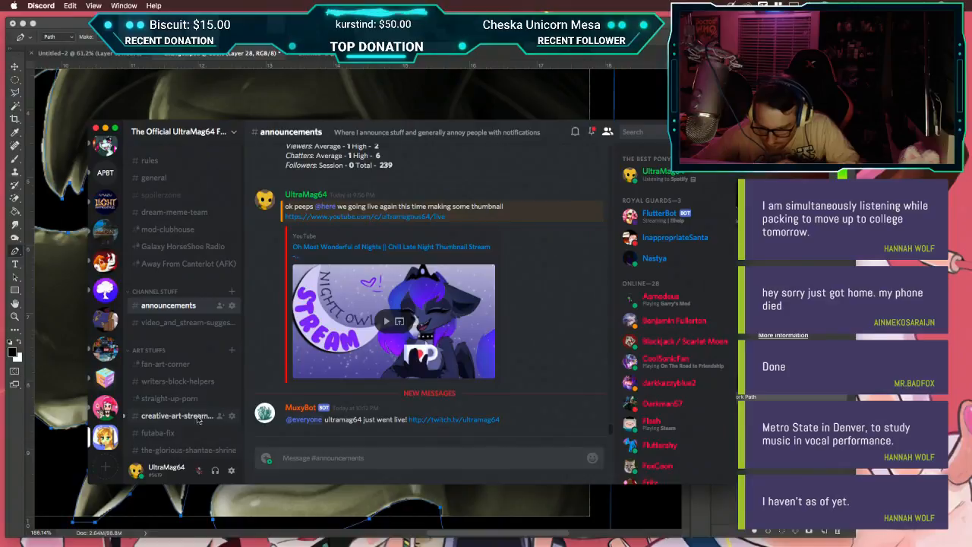
pyautogui.click(190, 416)
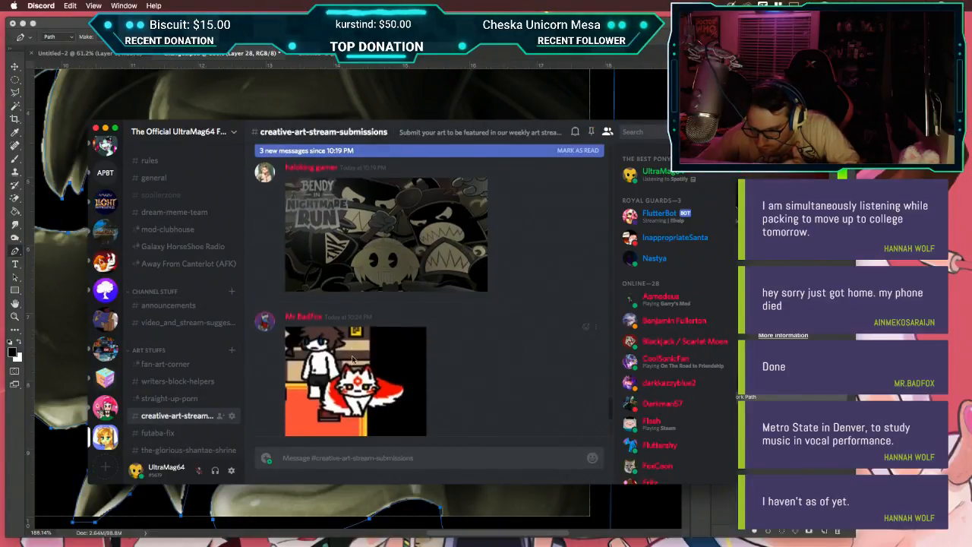
pyautogui.scroll(1, 352, 359)
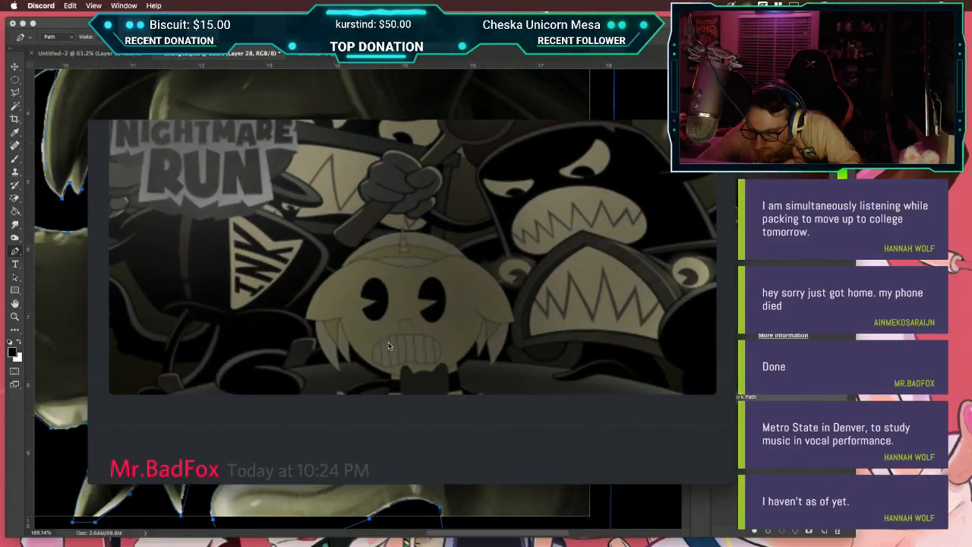
pyautogui.scroll(3, 388, 342)
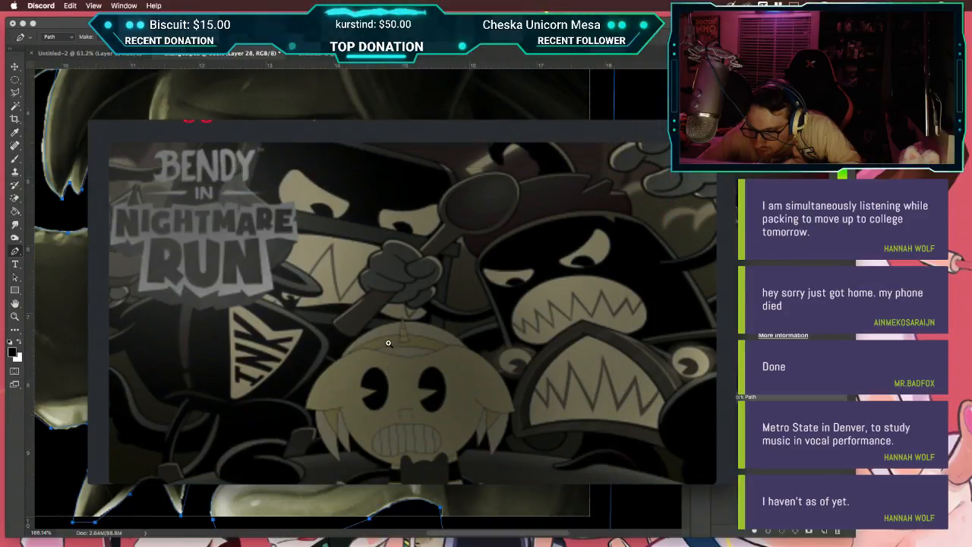
pyautogui.scroll(-5, 388, 342)
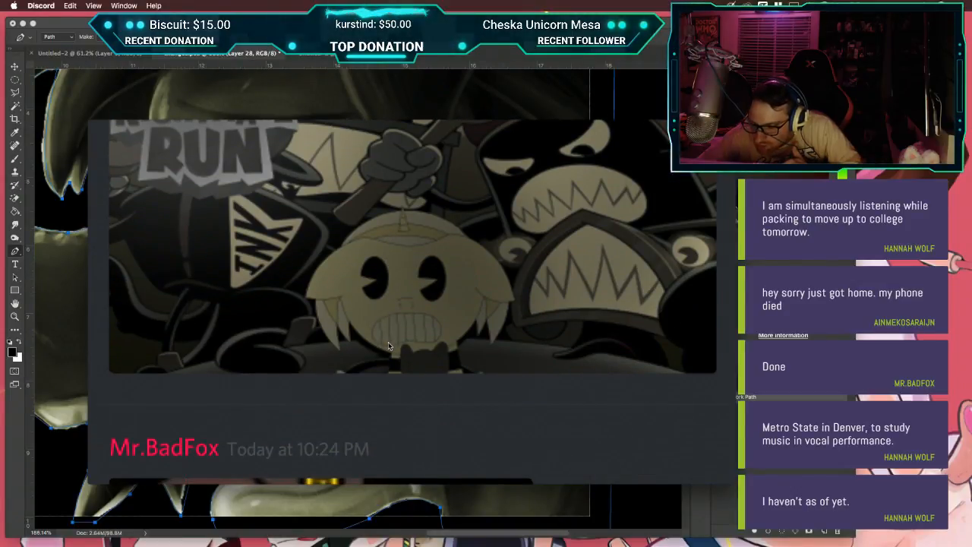
pyautogui.scroll(-5, 388, 343)
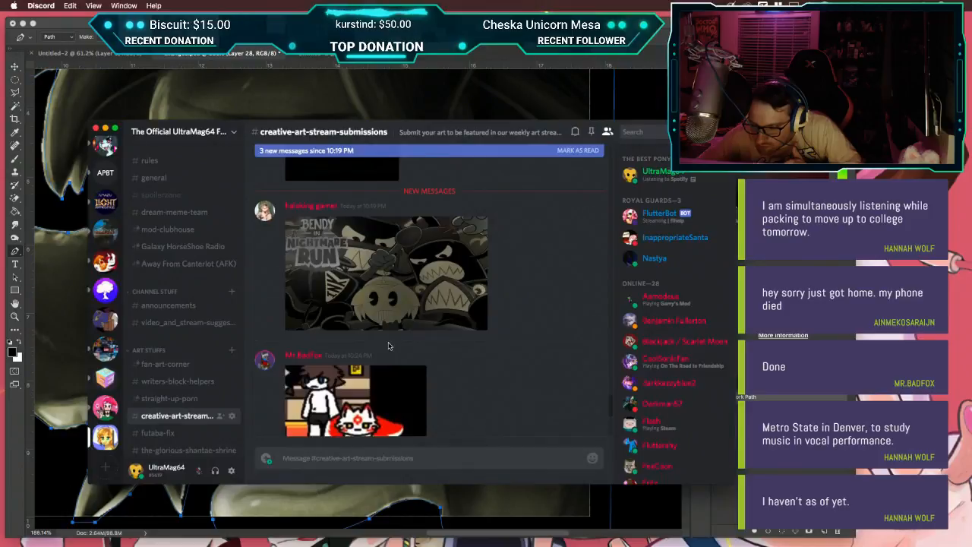
pyautogui.scroll(2, 388, 342)
pyautogui.scroll(1, 388, 345)
pyautogui.scroll(-6, 388, 345)
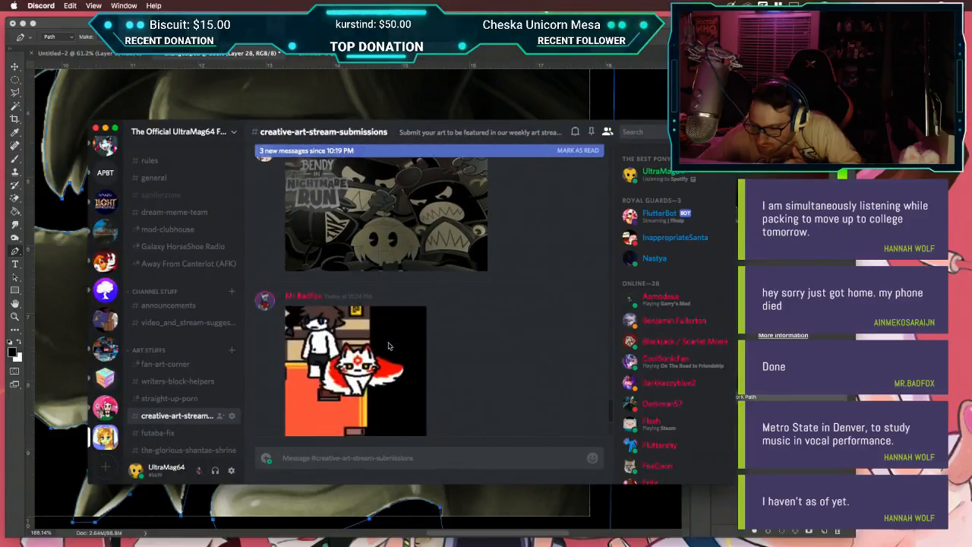
pyautogui.scroll(-1, 388, 346)
# Step: Open the posted picture of the side-facing white fox with the red tail in Safari and copy the image
pyautogui.click(363, 334)
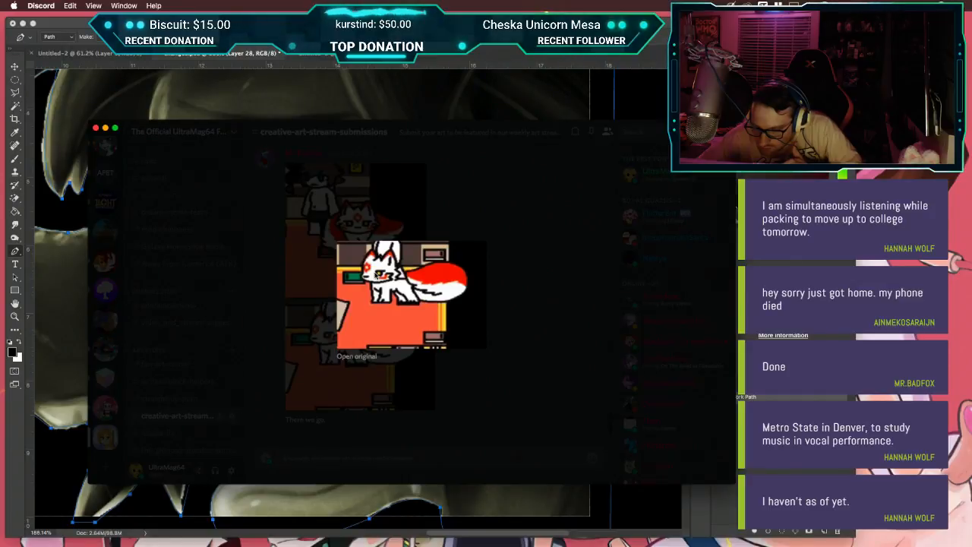
pyautogui.rightClick(377, 274)
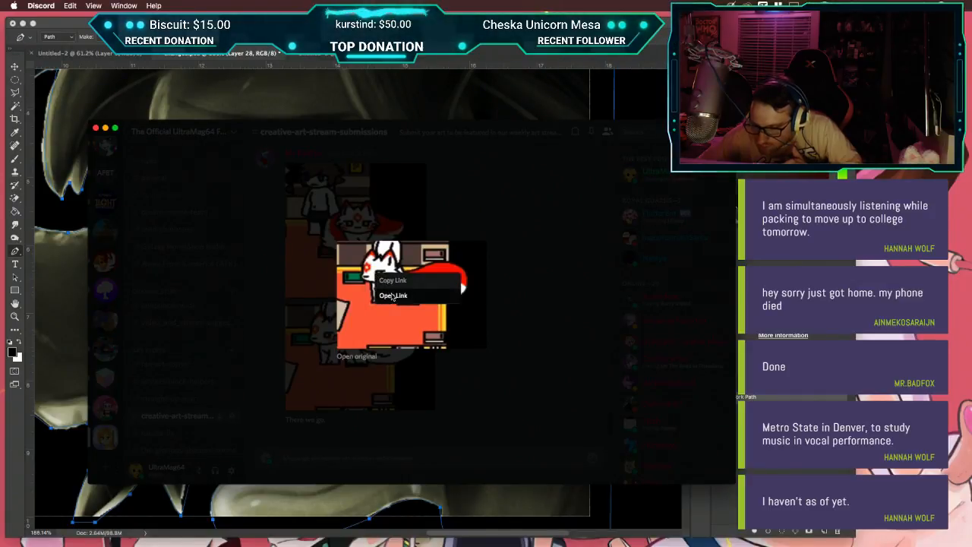
pyautogui.click(393, 296)
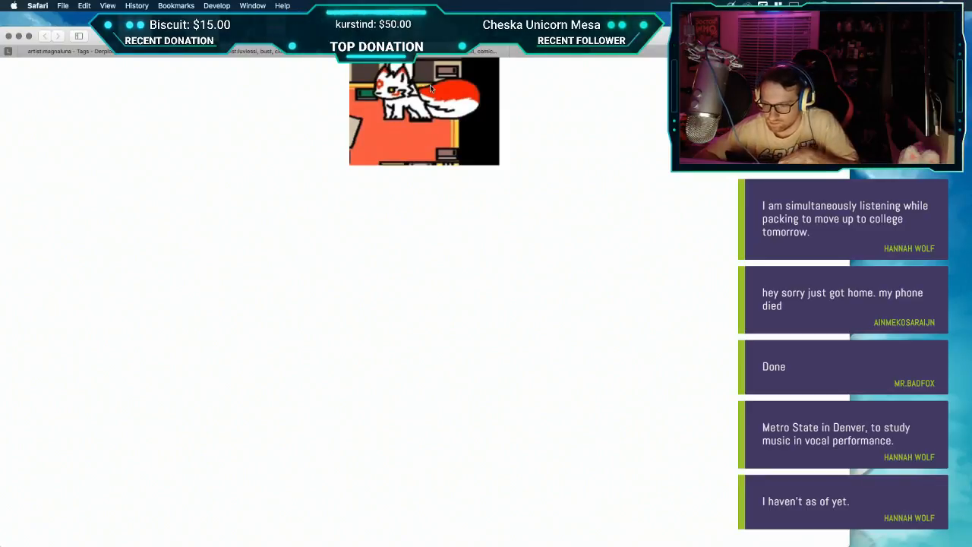
pyautogui.rightClick(430, 84)
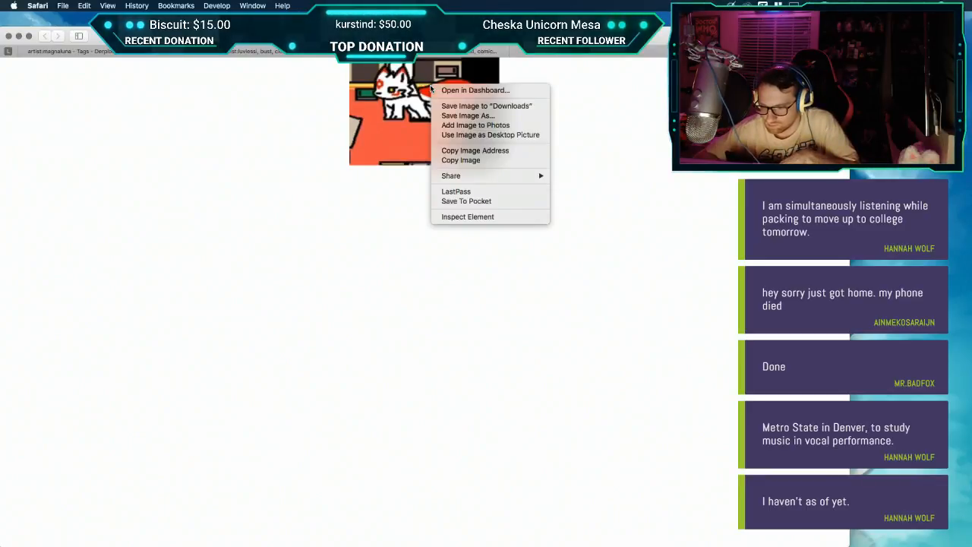
pyautogui.click(471, 161)
# Step: Close the fox picture's browser tab, then return to Discord and close its window
pyautogui.press('super+w')
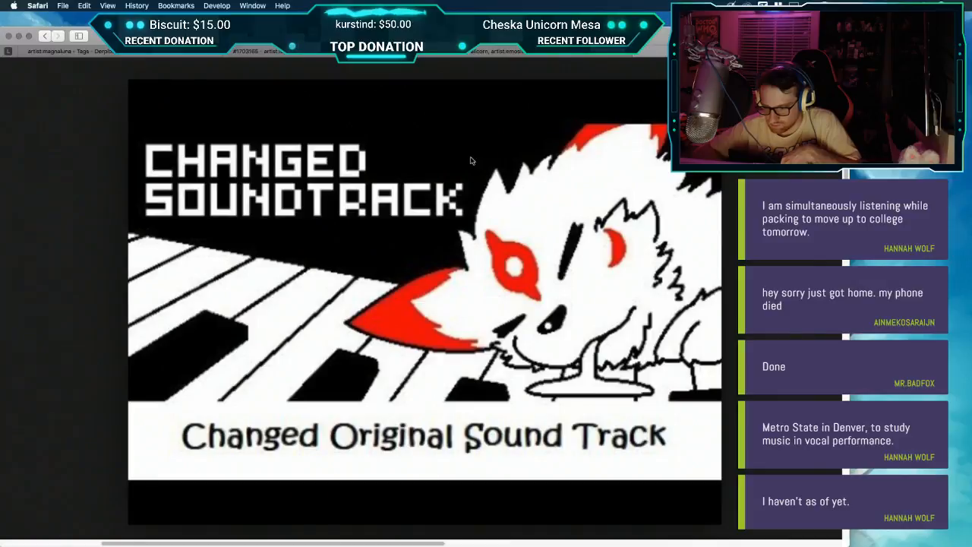
pyautogui.hotkey('ctrl', 'Right')
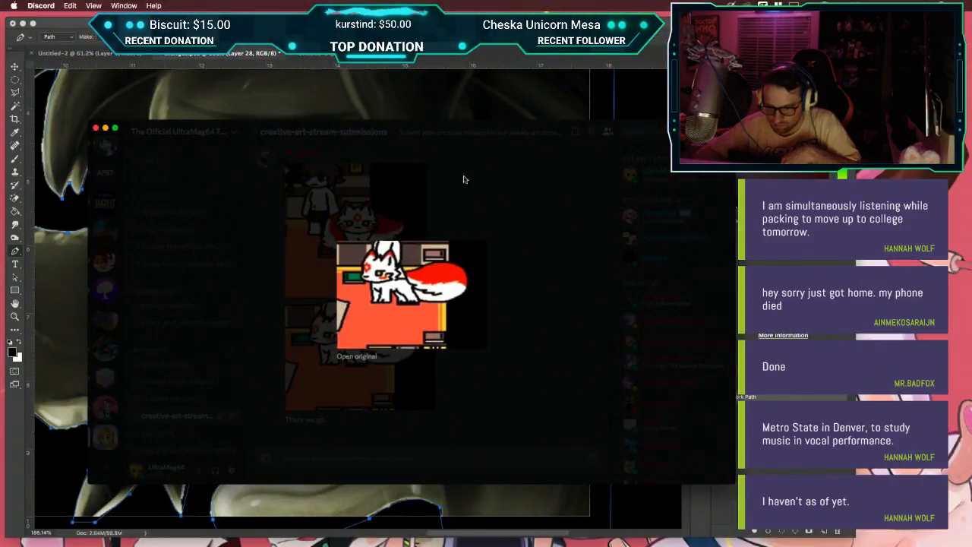
pyautogui.click(465, 179)
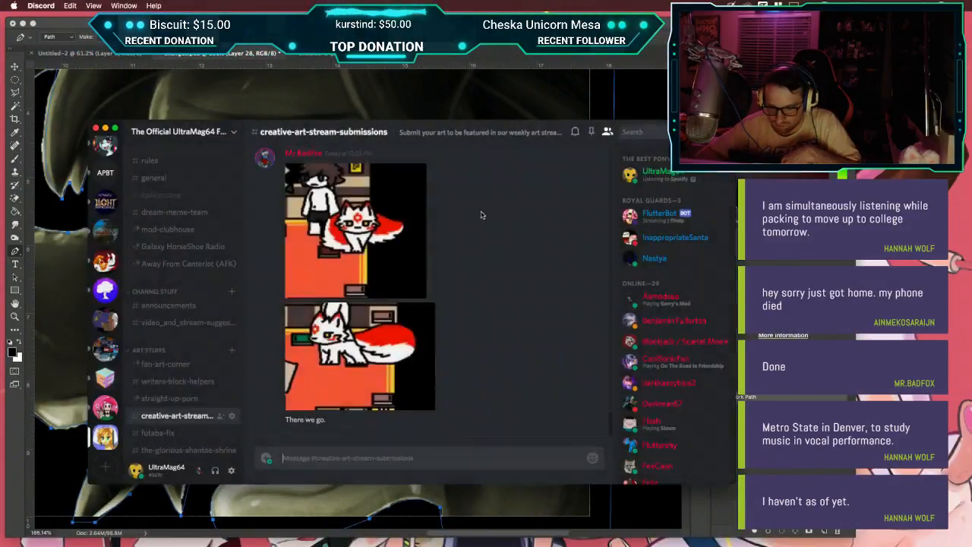
pyautogui.click(96, 128)
# Step: Paste the copied fox picture into the thumbnail as a new layer and bring the layer list back into view
pyautogui.moveTo(319, 289); pyautogui.dragTo(151, 242)
pyautogui.moveTo(152, 242); pyautogui.dragTo(366, 306)
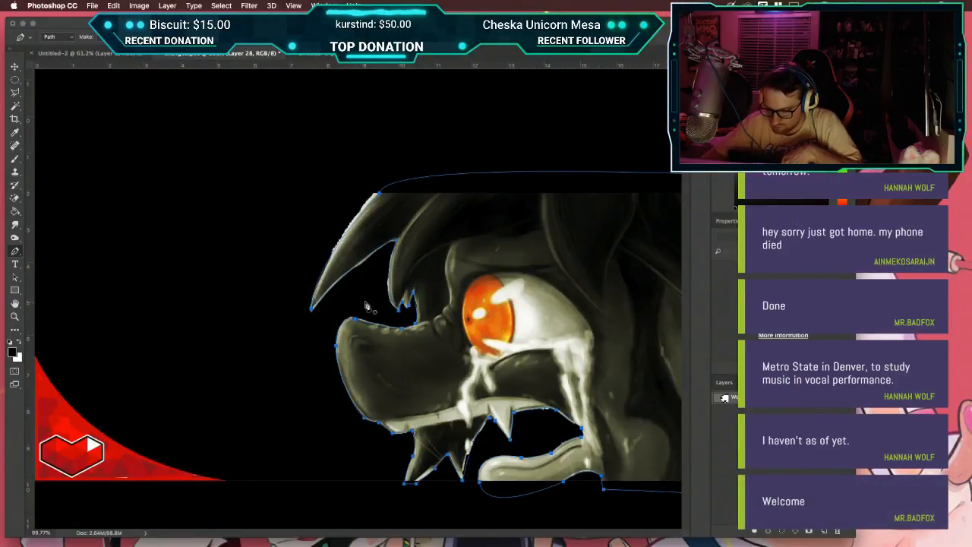
pyautogui.press('super+v')
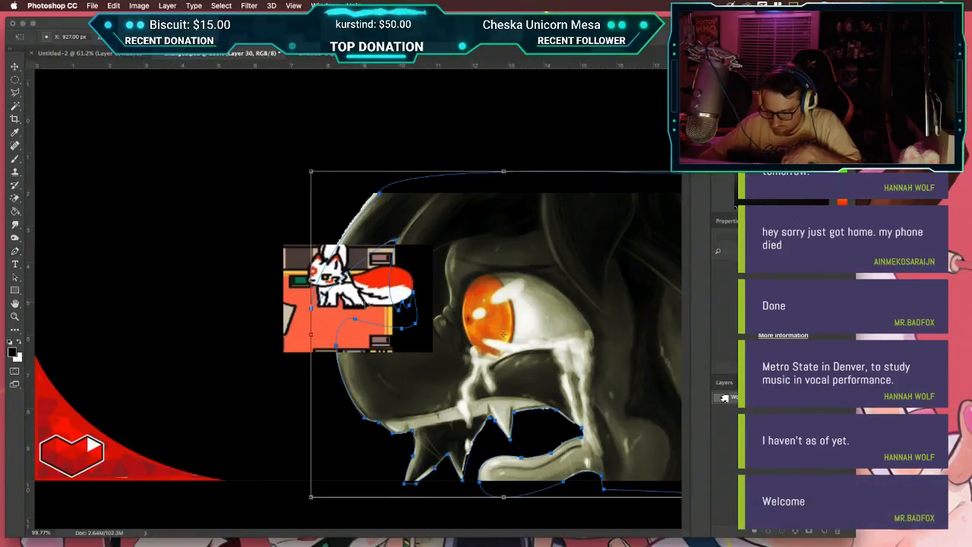
pyautogui.click(724, 383)
pyautogui.press('super+t')
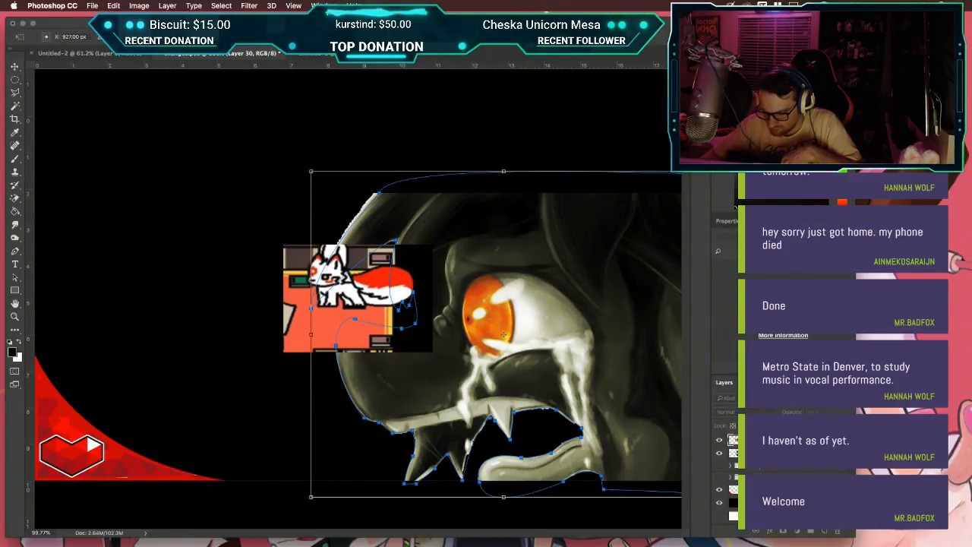
pyautogui.press('Escape')
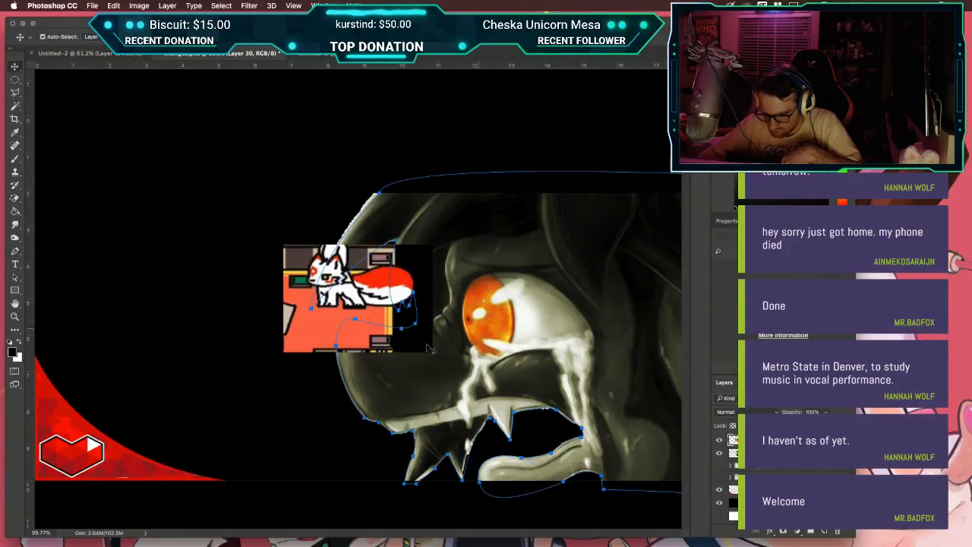
# Step: Move the fox picture into the empty area in front of the creature and load the traced path as a selection
pyautogui.moveTo(295, 320); pyautogui.dragTo(148, 281)
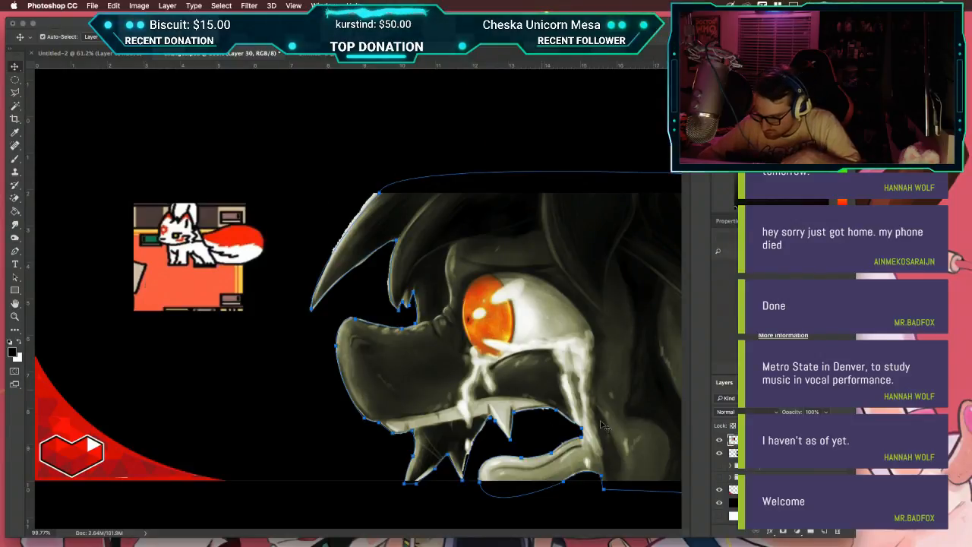
pyautogui.click(780, 382)
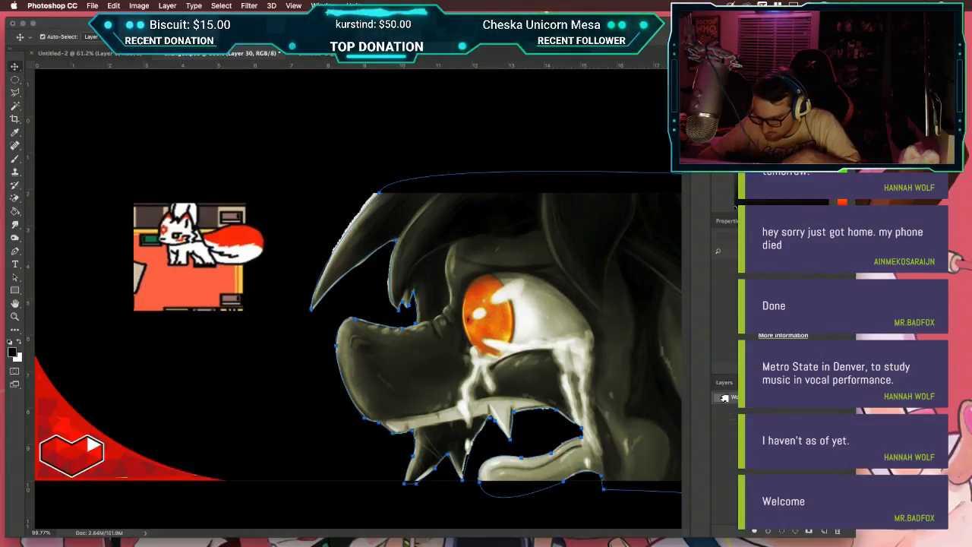
pyautogui.keyDown('super'); pyautogui.click(725, 398); pyautogui.keyUp('super')
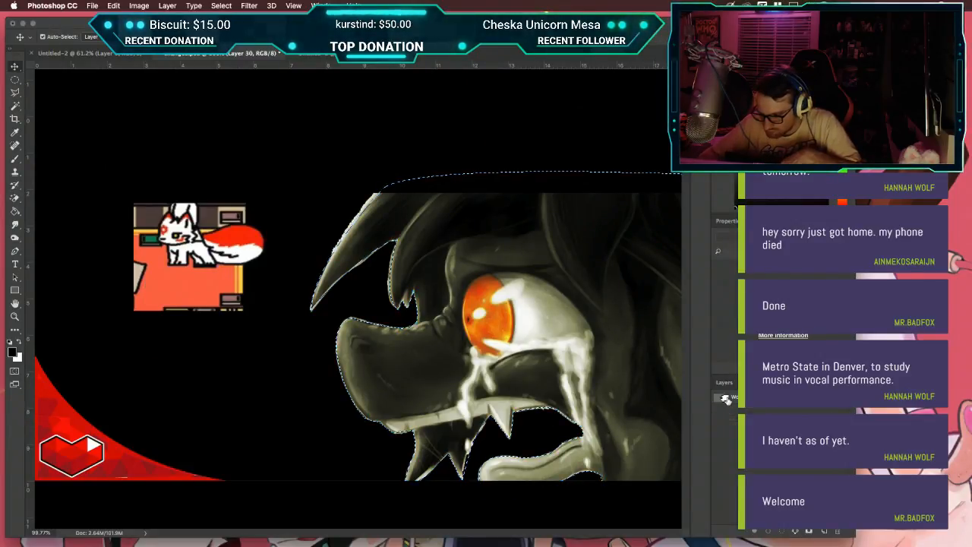
pyautogui.click(724, 382)
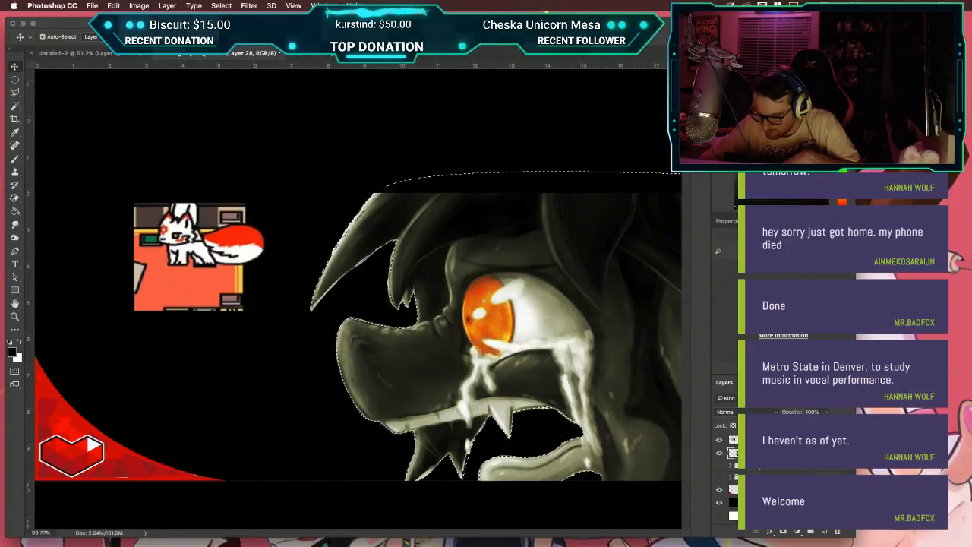
# Step: Add a new layer above the creature and try filling the selected creature shape with black
pyautogui.press('super+shift+n')
pyautogui.press('Return')
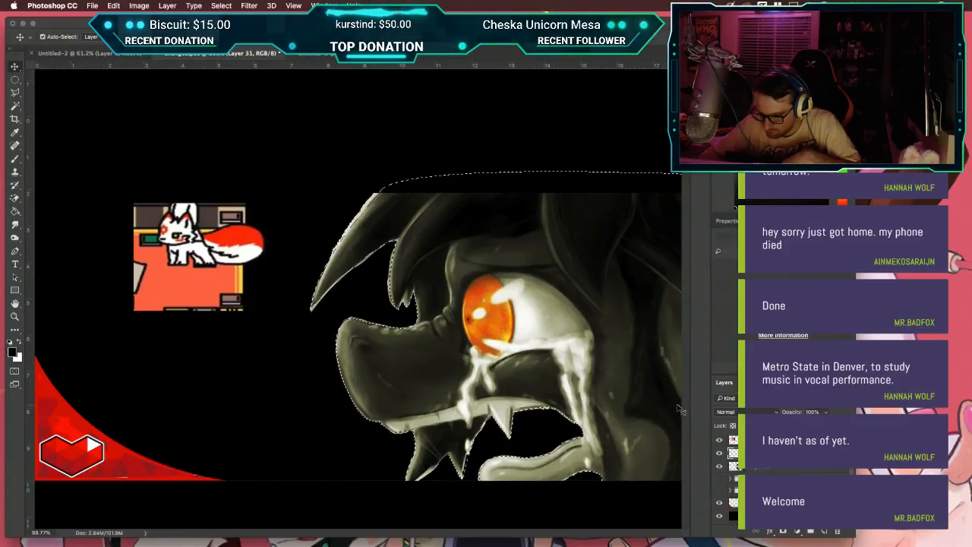
pyautogui.press('g')
pyautogui.click(575, 316)
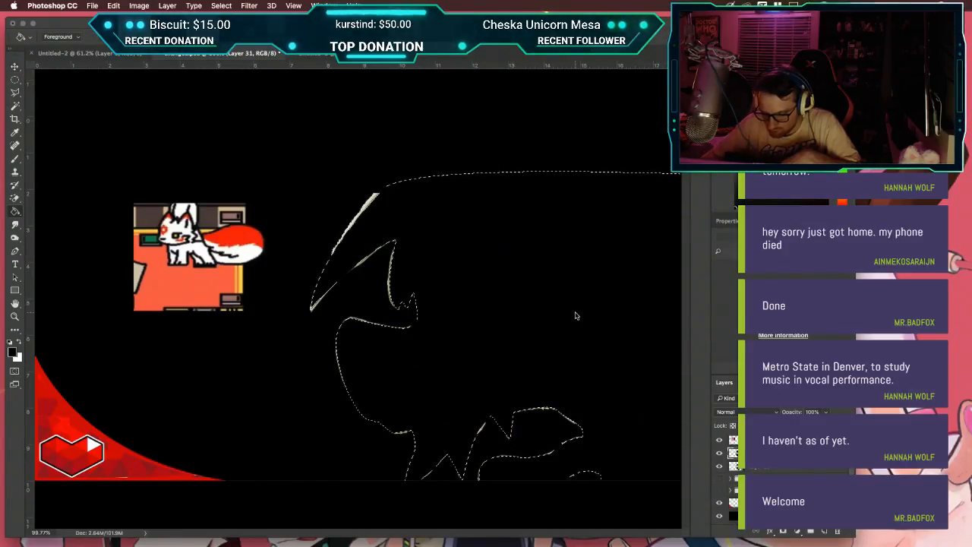
pyautogui.press('super+z')
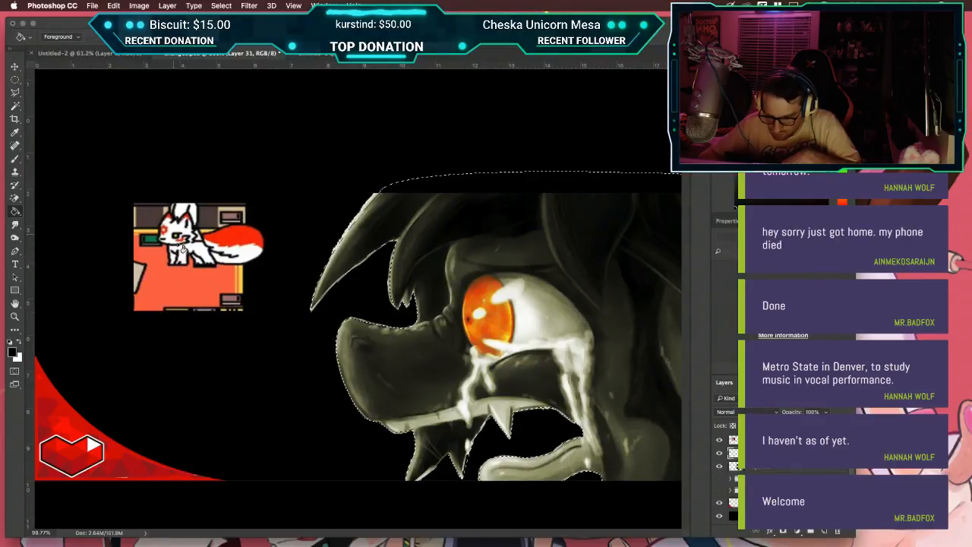
# Step: Fill the selected shape with white sampled from the fox, and place the deselected silhouette layer beneath the creature
pyautogui.press('i')
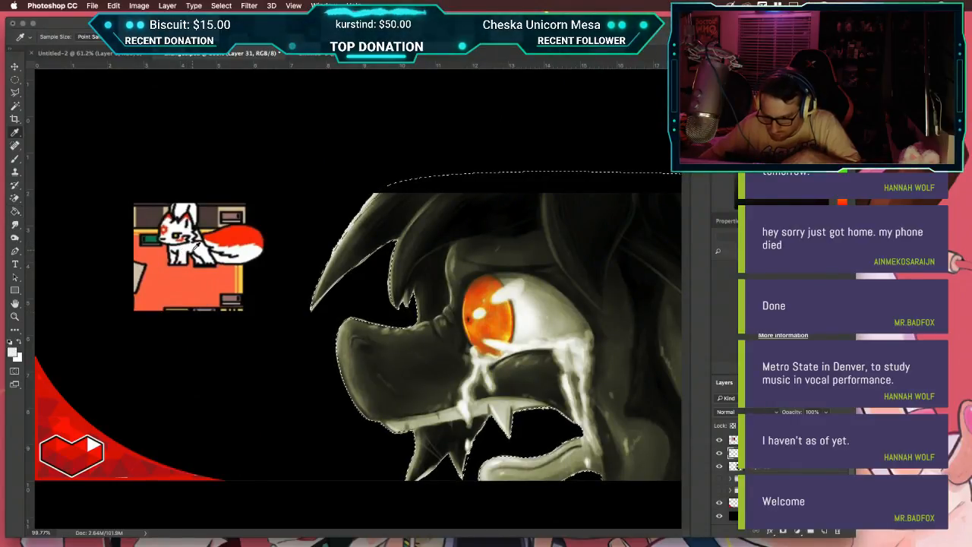
pyautogui.press('g')
pyautogui.click(458, 255)
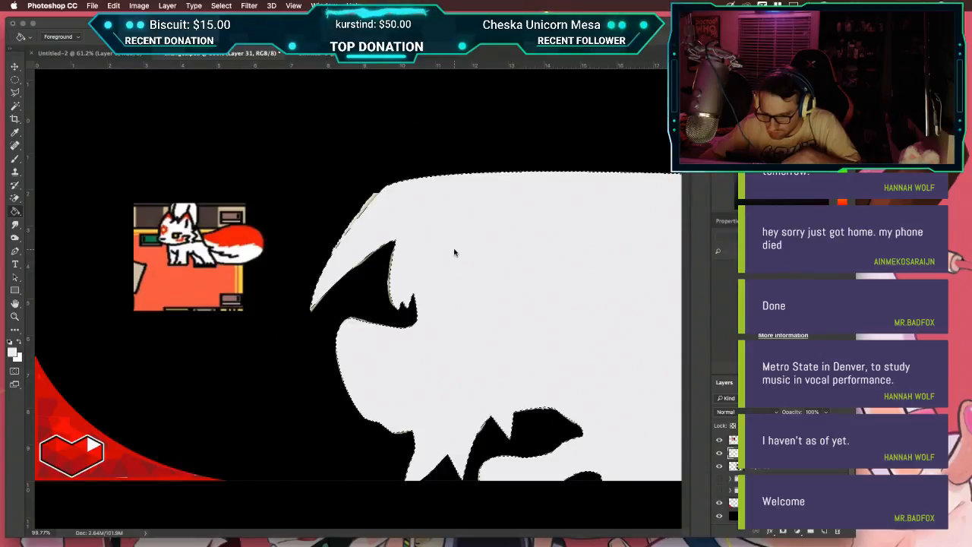
pyautogui.hotkey('ctrl', 'd')
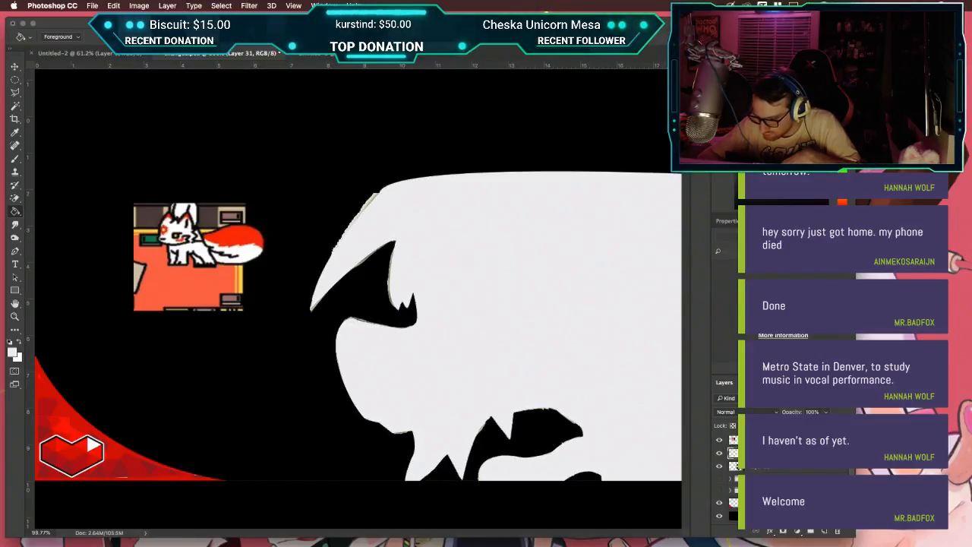
pyautogui.moveTo(784, 454); pyautogui.dragTo(784, 471)
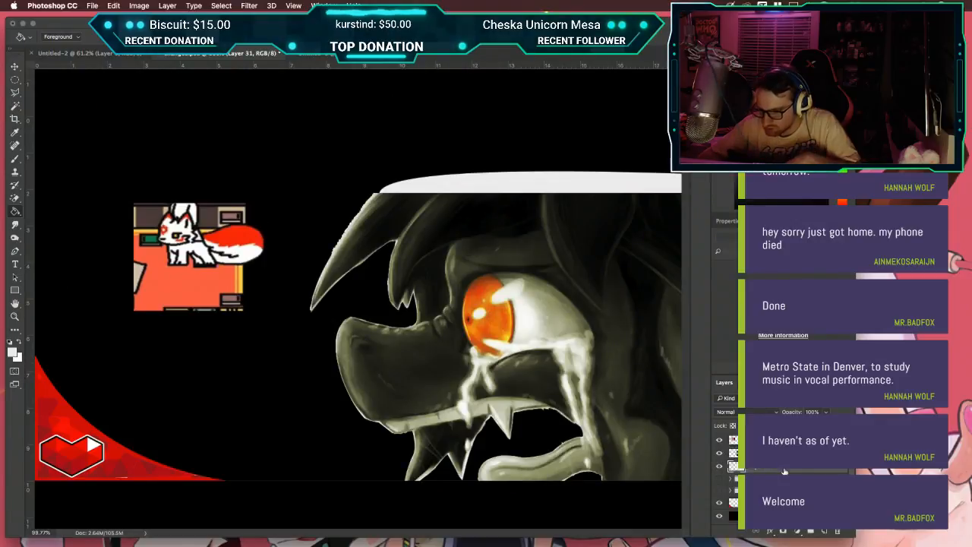
# Step: Hide the black background layer and move the creature up to the canvas's top edge
pyautogui.scroll(-5, 540, 378)
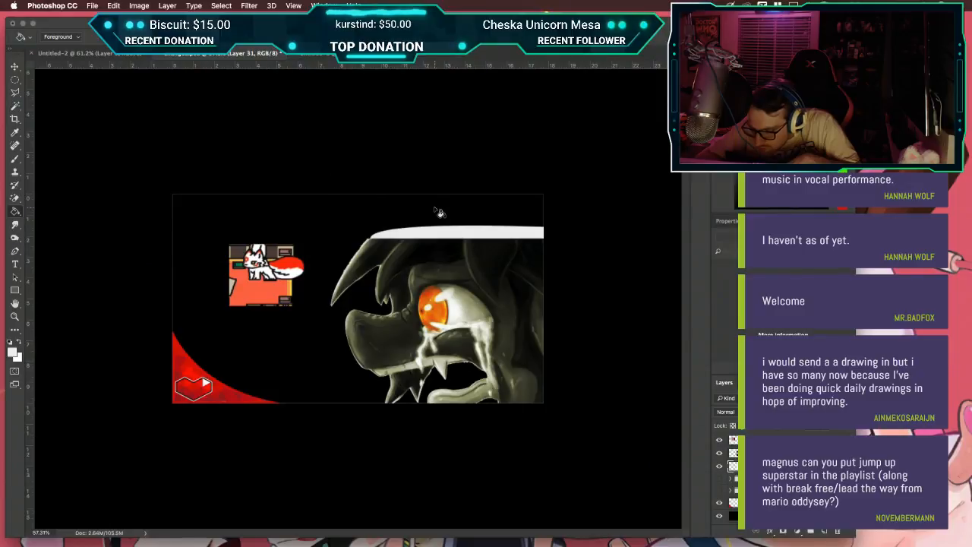
pyautogui.click(719, 515)
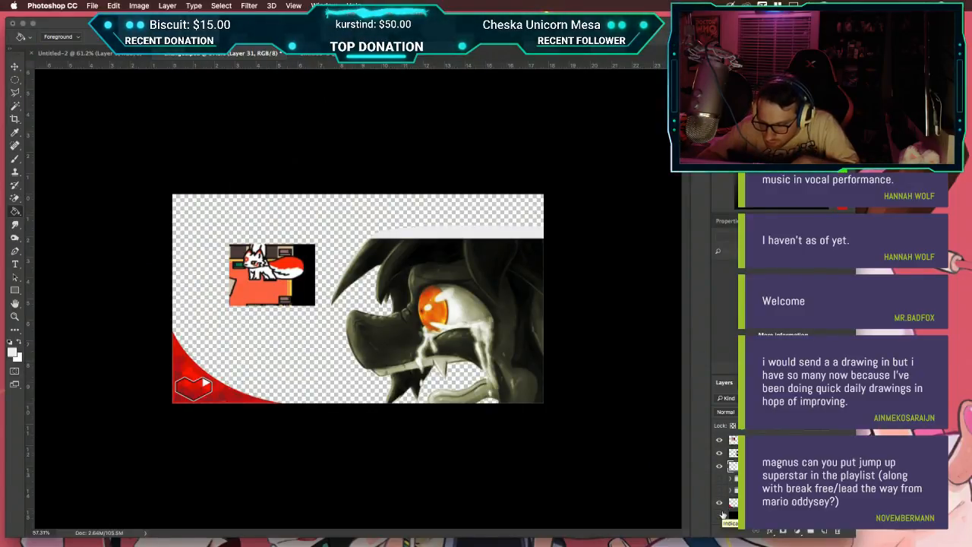
pyautogui.press('v')
pyautogui.moveTo(521, 318); pyautogui.dragTo(518, 274)
# Step: Delete the white silhouette layer and reselect the creature's layer
pyautogui.click(773, 466)
pyautogui.press('Delete')
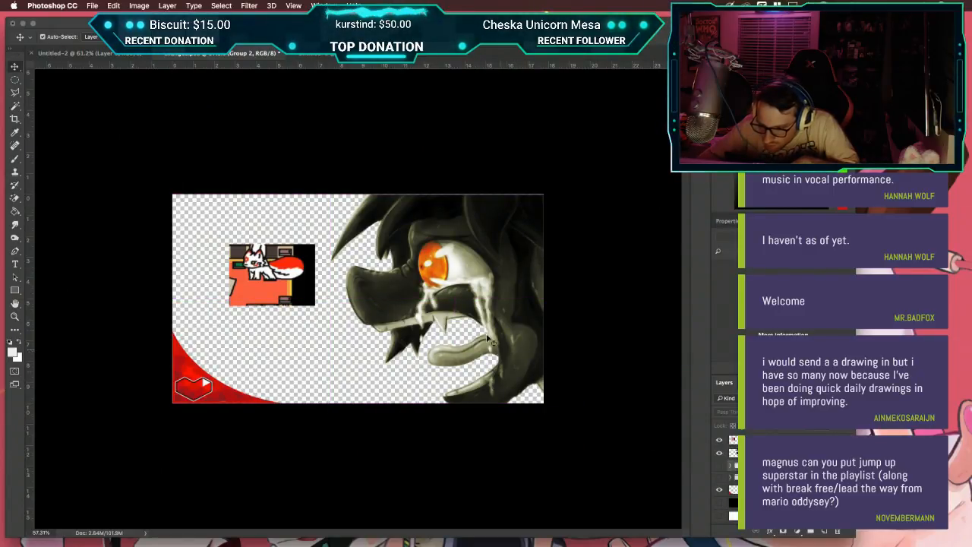
pyautogui.moveTo(525, 309); pyautogui.dragTo(525, 309)
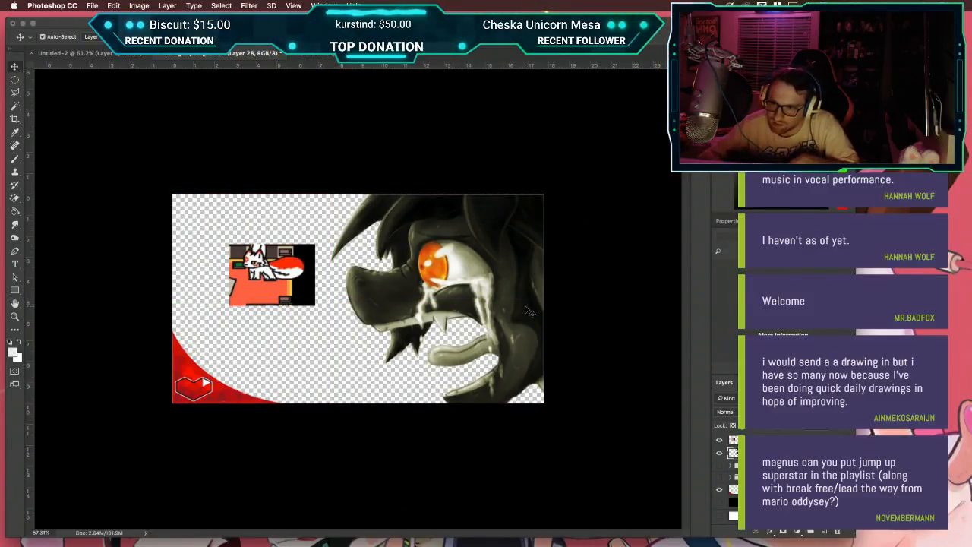
# Step: Start a new Pen path at the canvas's top edge and trace the outer side of the frontmost hair spike to its tip
pyautogui.scroll(8, 526, 309)
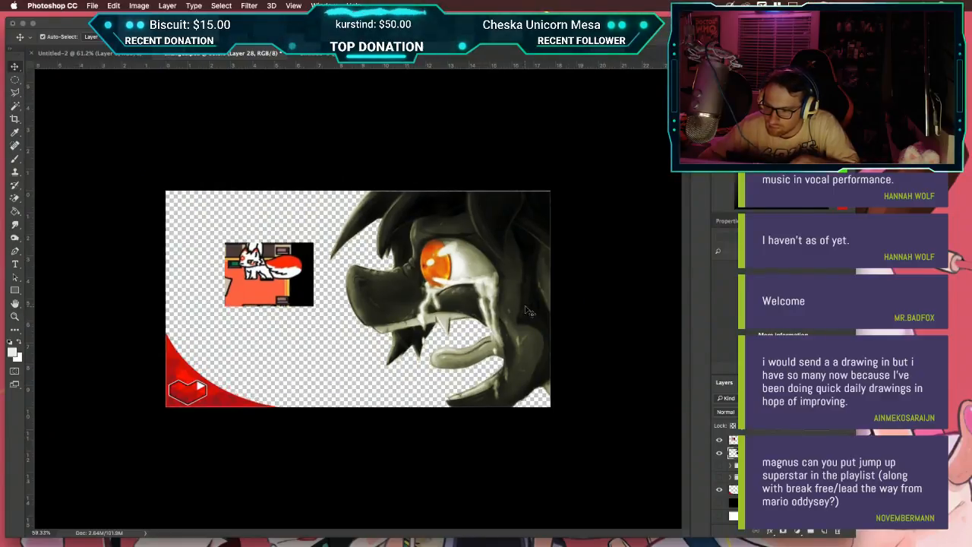
pyautogui.hscroll(3, 529, 311)
pyautogui.scroll(-2, 529, 311)
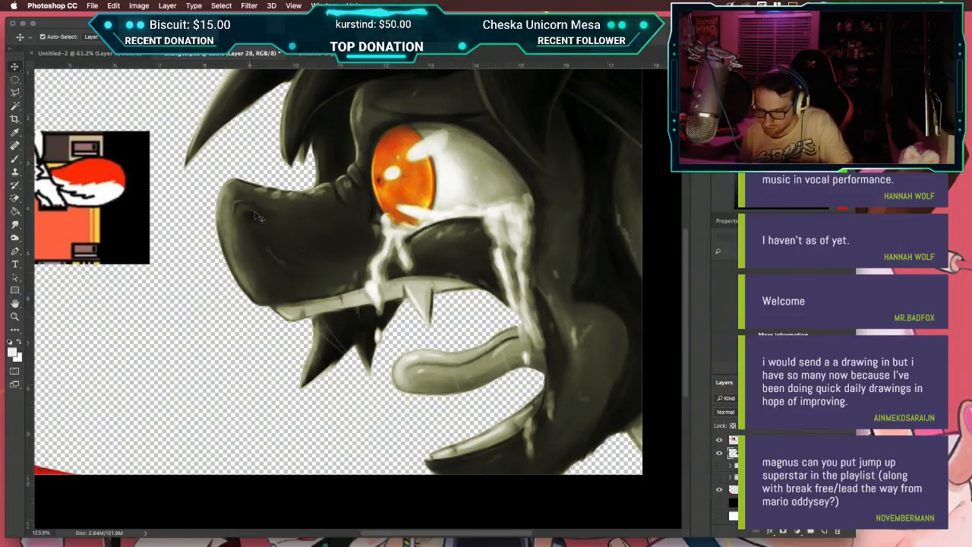
pyautogui.press('p')
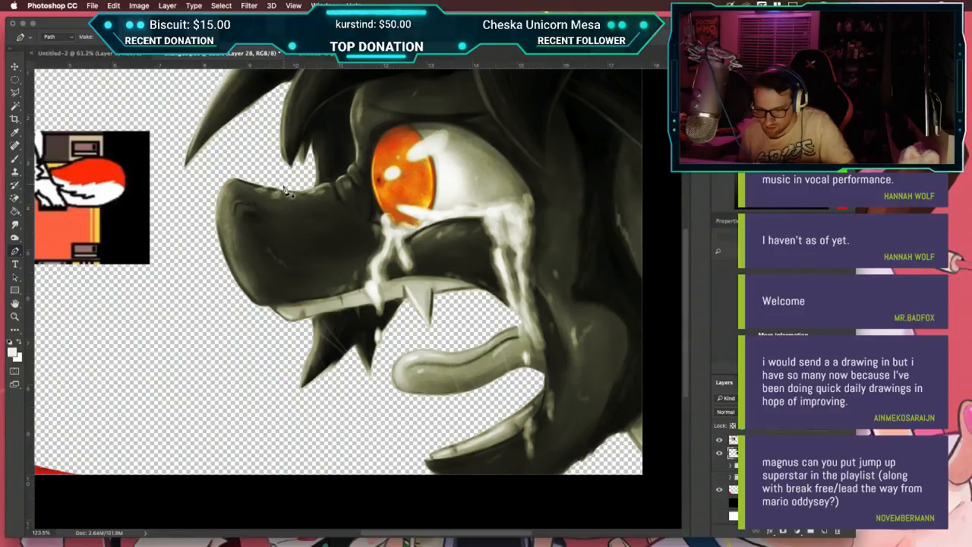
pyautogui.moveTo(265, 218); pyautogui.dragTo(310, 305)
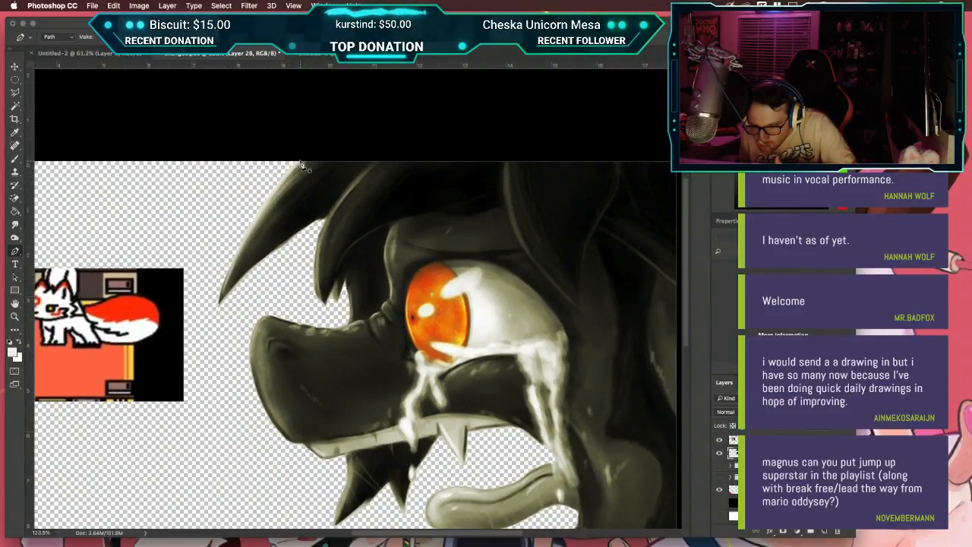
pyautogui.click(219, 305)
pyautogui.moveTo(222, 343); pyautogui.dragTo(210, 363)
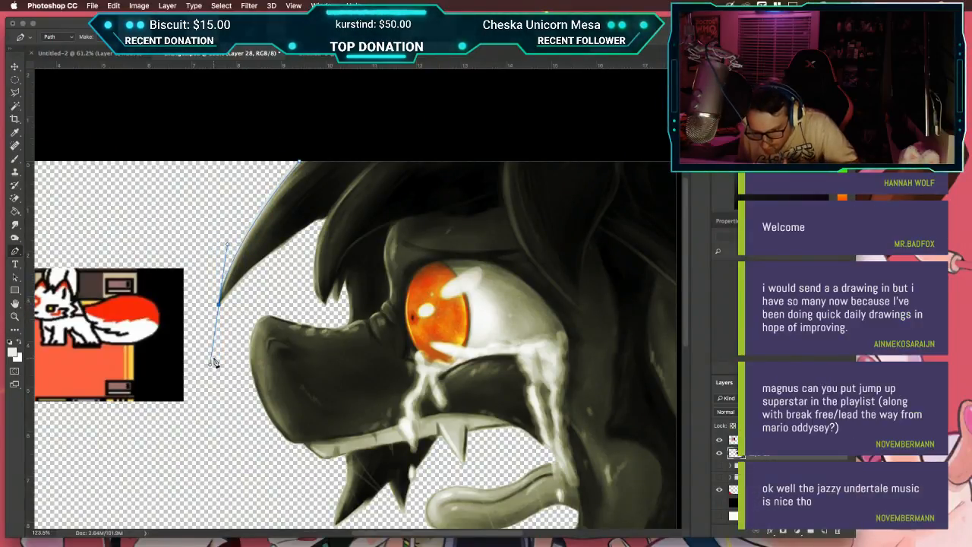
pyautogui.moveTo(211, 364); pyautogui.dragTo(231, 315)
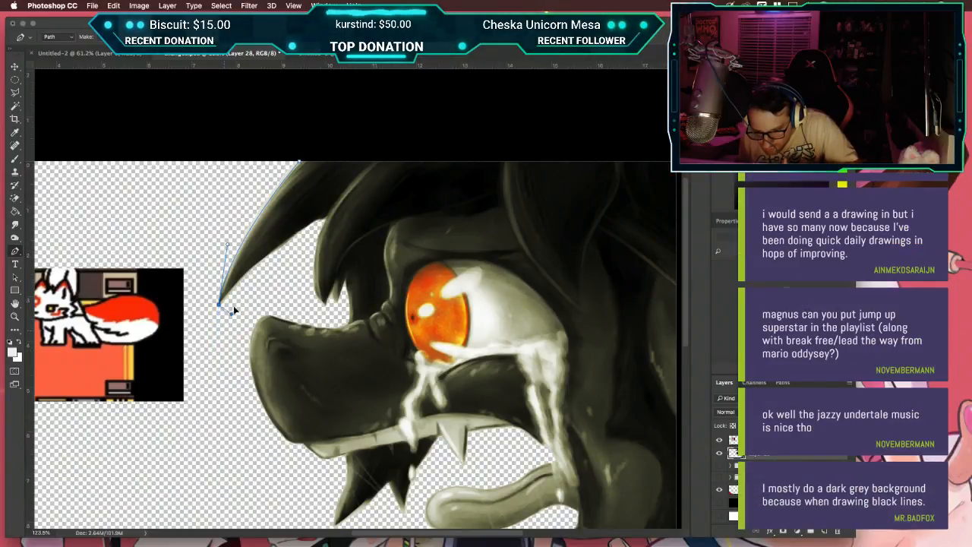
# Step: Continue the path along the front spike's underside and down the second hair spike to a corner at its tip
pyautogui.click(326, 221)
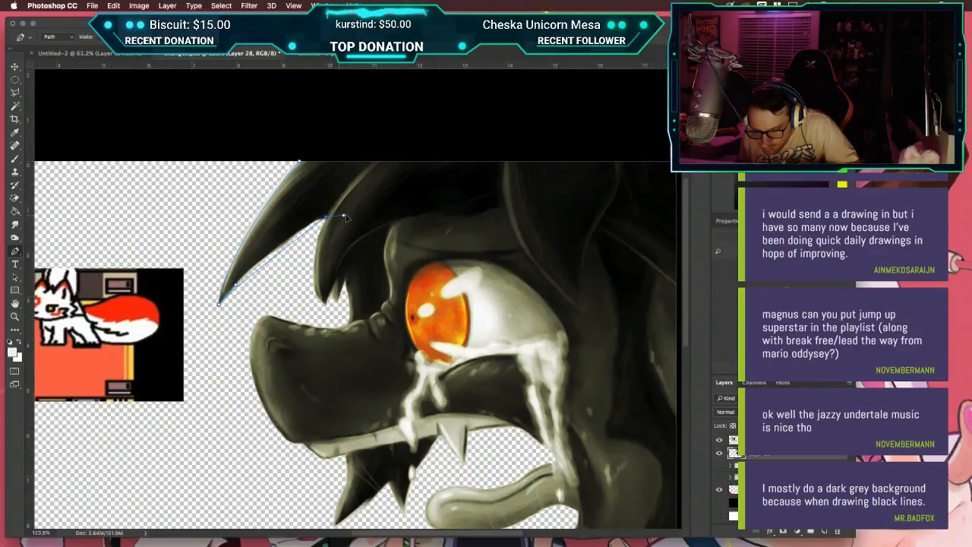
pyautogui.press('super+z')
pyautogui.moveTo(325, 221); pyautogui.dragTo(338, 226)
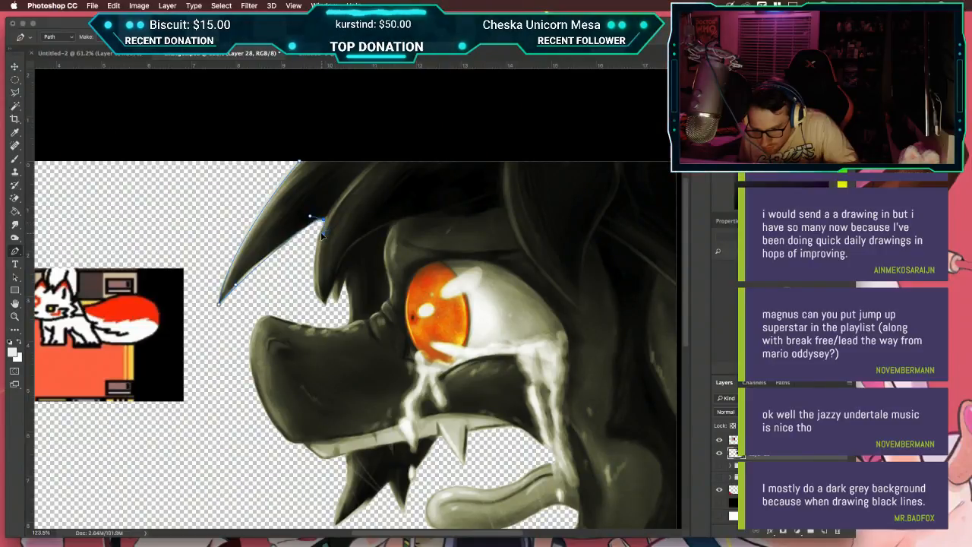
pyautogui.click(324, 304)
pyautogui.moveTo(325, 305); pyautogui.dragTo(345, 324)
pyautogui.keyDown('alt'); pyautogui.click(324, 304); pyautogui.keyUp('alt')
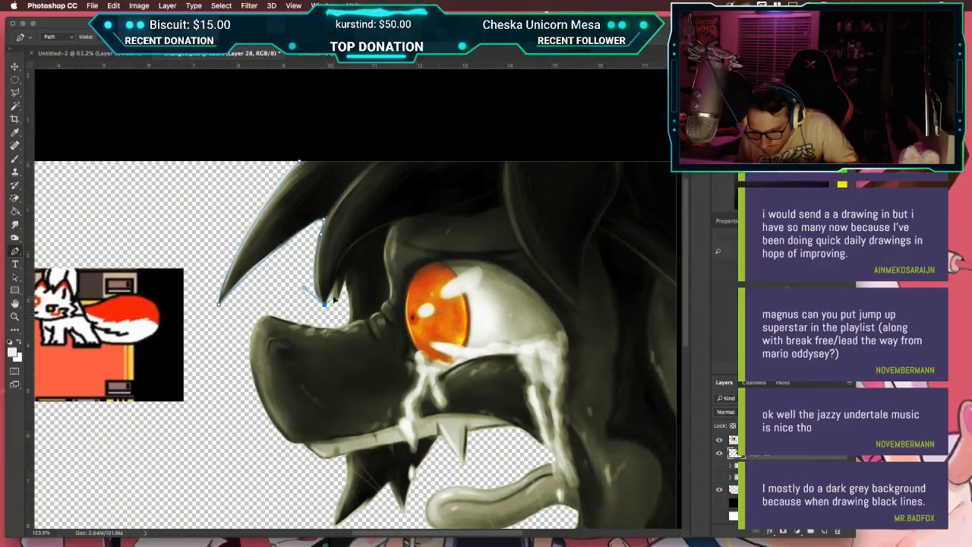
# Step: Trace the small hair tufts behind the second spike and the hair edge down to the bridge of the snout
pyautogui.click(331, 291)
pyautogui.click(335, 305)
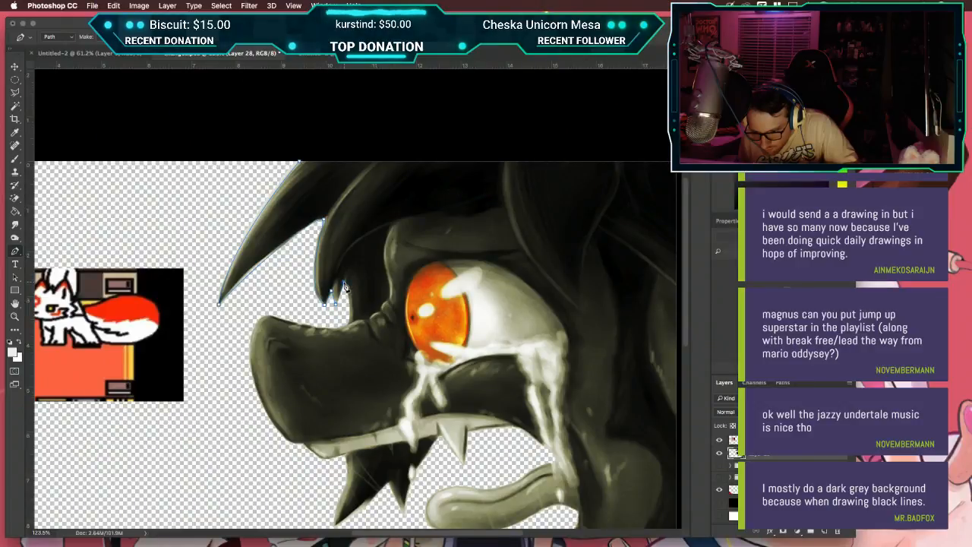
pyautogui.click(346, 323)
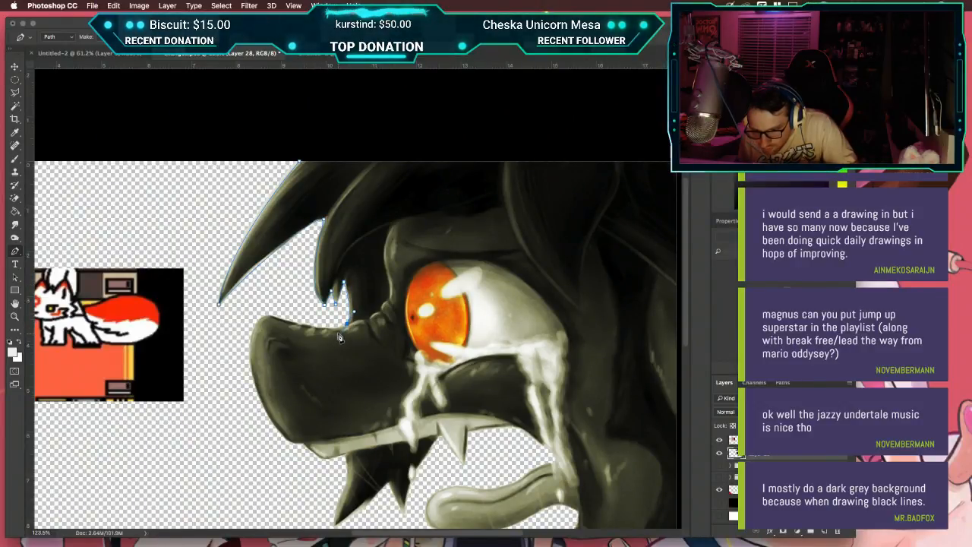
pyautogui.scroll(5, 340, 336)
pyautogui.scroll(-4, 340, 335)
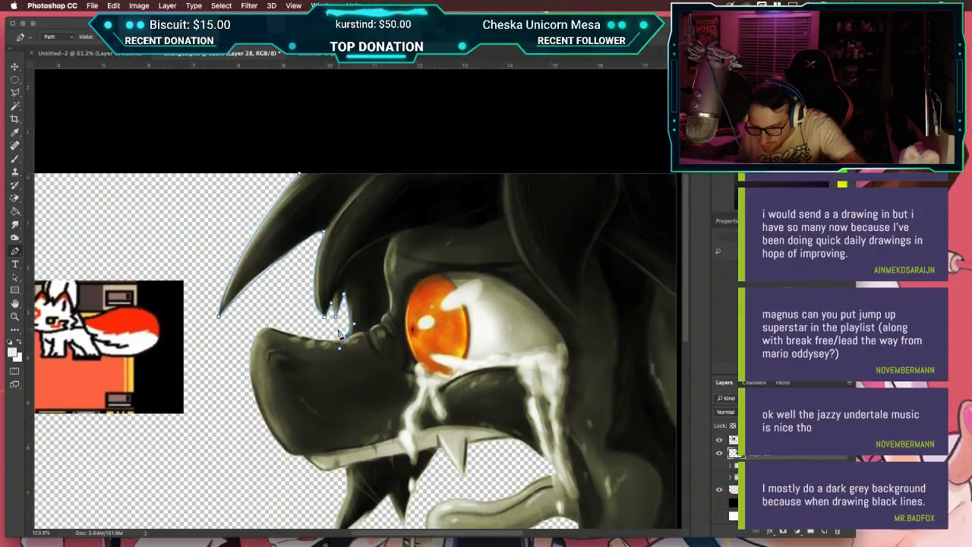
pyautogui.scroll(3, 340, 335)
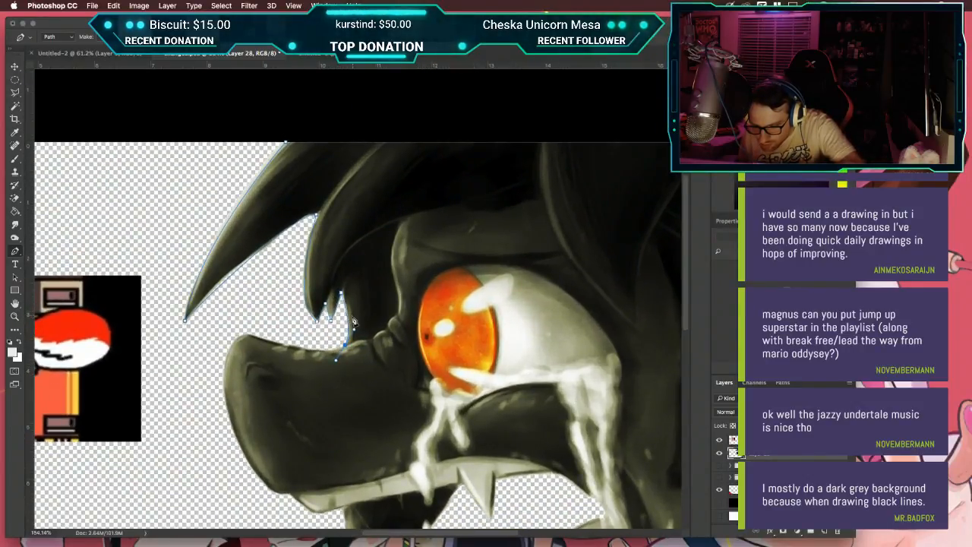
pyautogui.scroll(2, 351, 329)
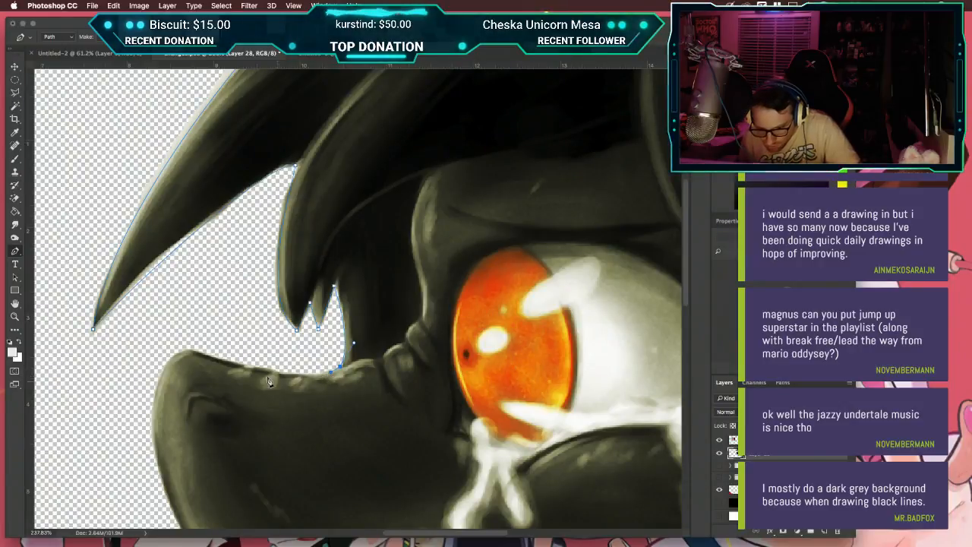
pyautogui.click(209, 355)
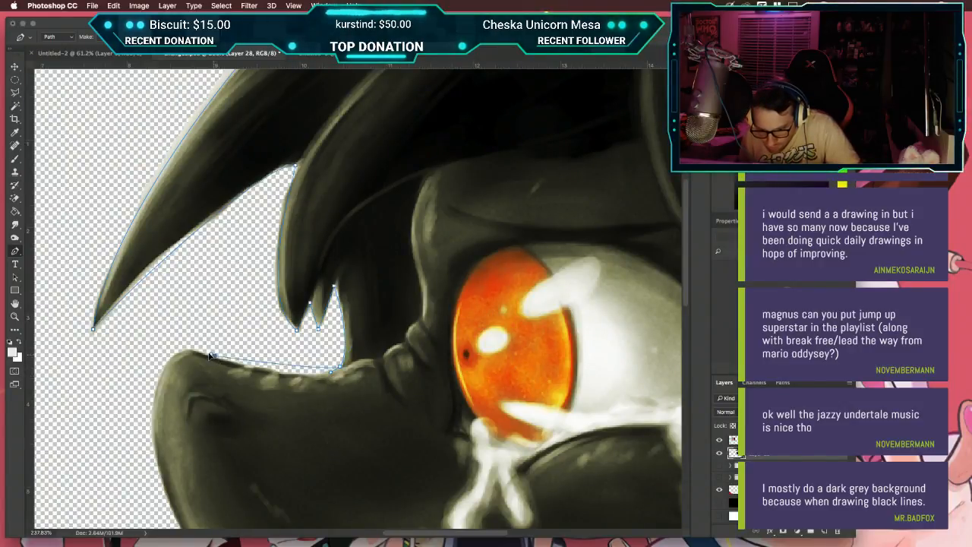
pyautogui.click(175, 332)
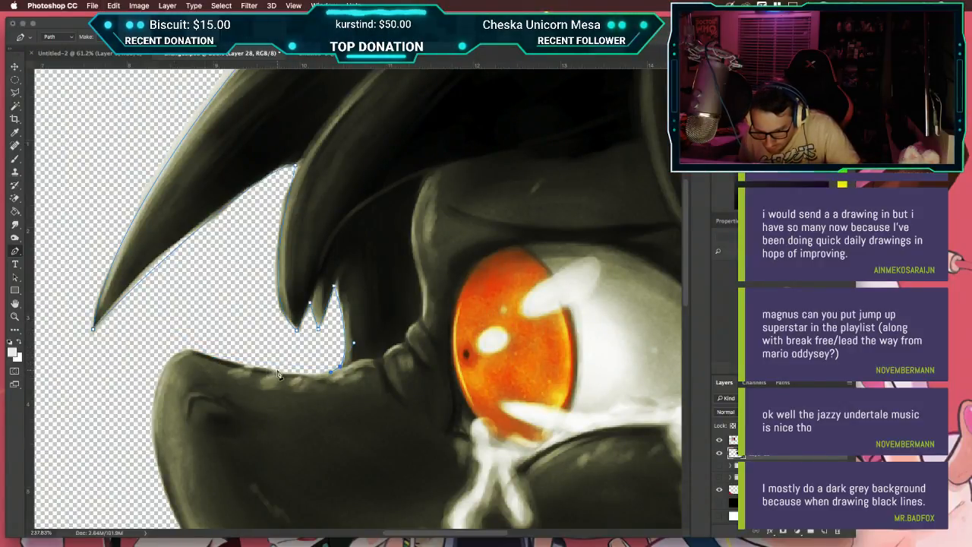
pyautogui.moveTo(272, 376); pyautogui.dragTo(245, 367)
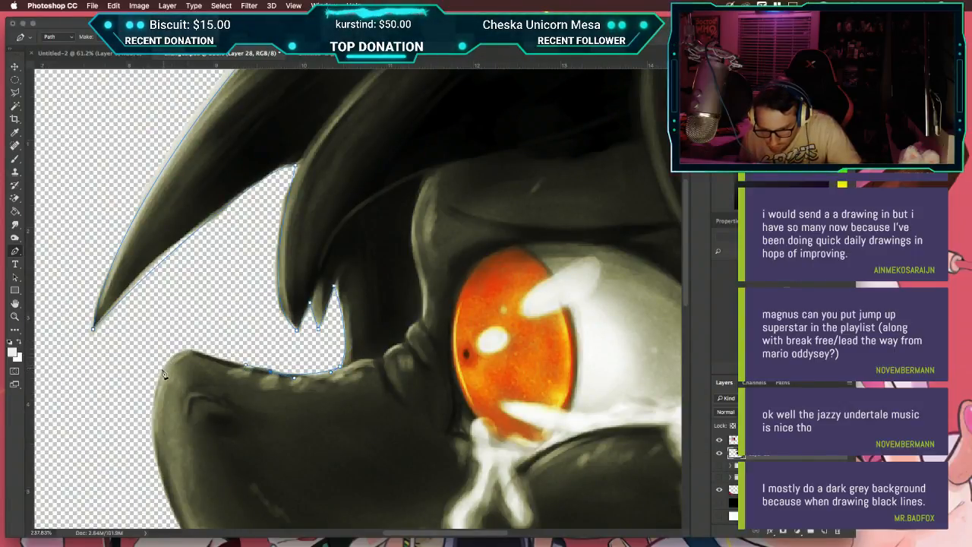
pyautogui.moveTo(159, 376); pyautogui.dragTo(154, 416)
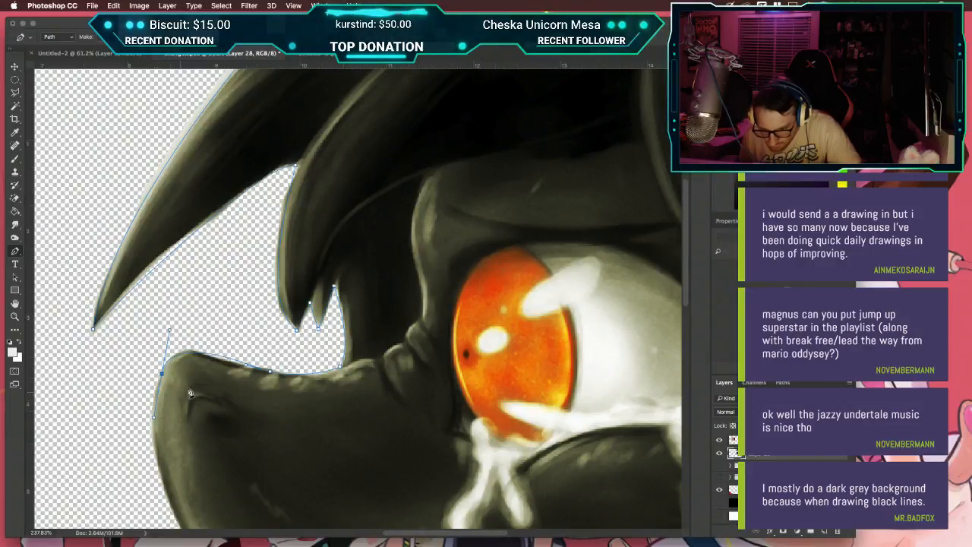
pyautogui.hotkey('ctrl', 'z')
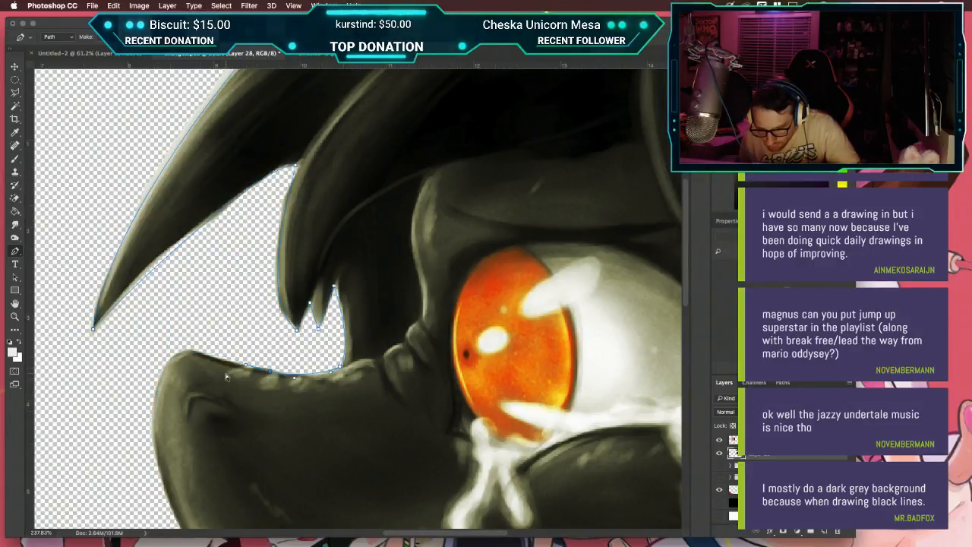
pyautogui.hotkey('ctrl', 'z')
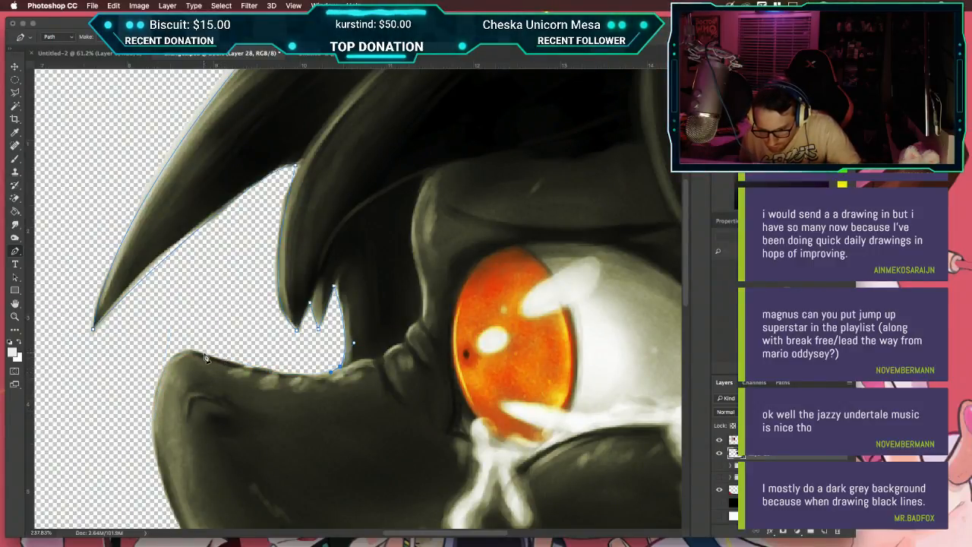
# Step: Trace the bridge of the snout with a shortened curve handle and round the nose tip onto its front edge
pyautogui.moveTo(207, 356); pyautogui.dragTo(123, 329)
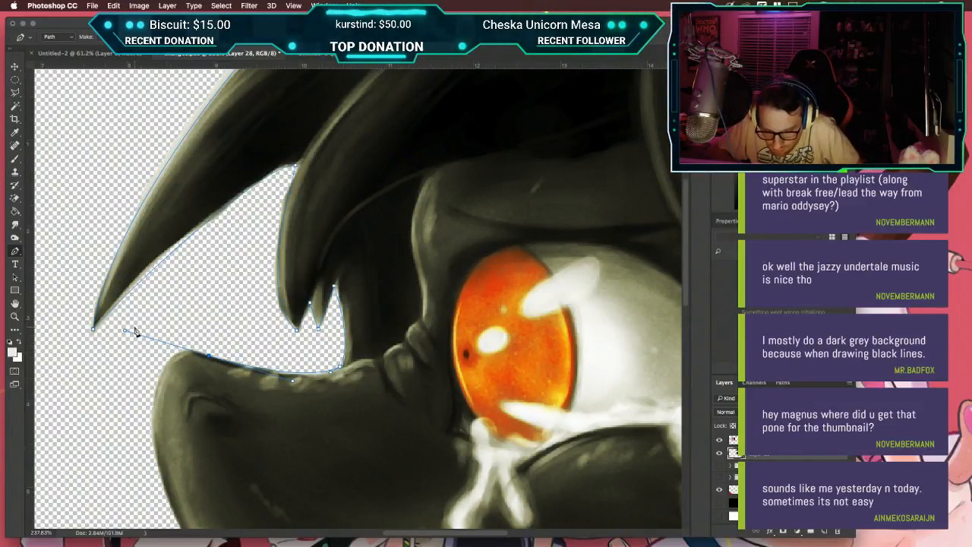
pyautogui.moveTo(139, 336); pyautogui.dragTo(189, 353)
pyautogui.scroll(-3, 189, 355)
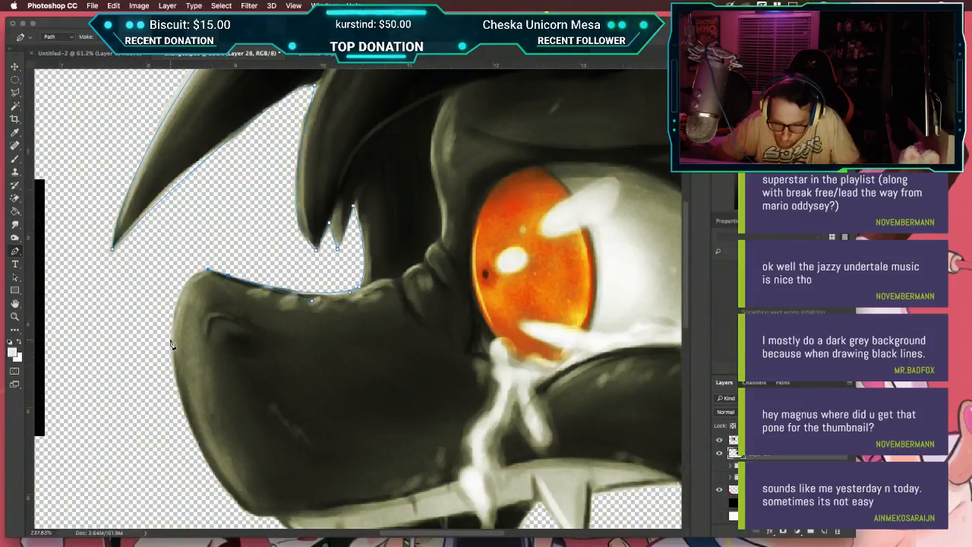
pyautogui.scroll(-1, 172, 343)
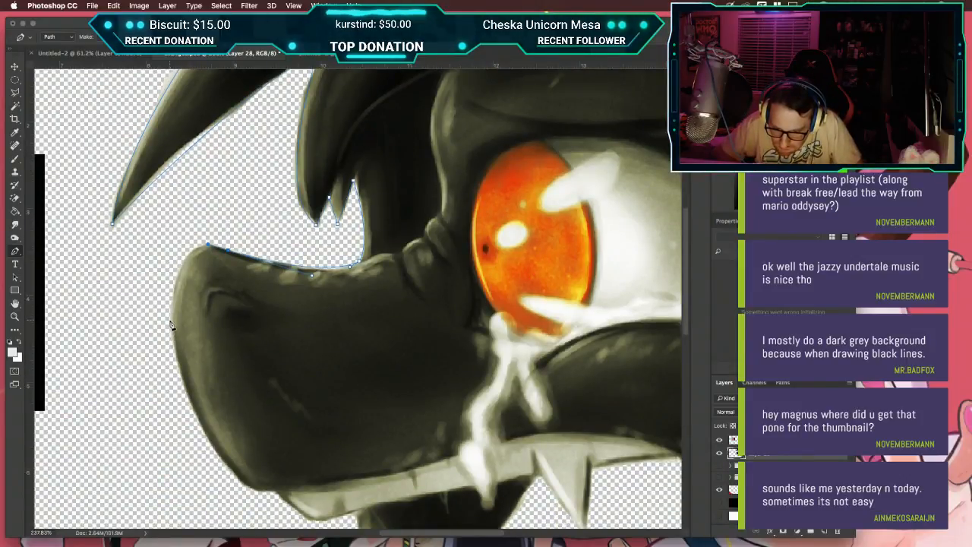
pyautogui.moveTo(170, 318); pyautogui.dragTo(175, 398)
pyautogui.press('super+z')
pyautogui.moveTo(174, 294); pyautogui.dragTo(168, 337)
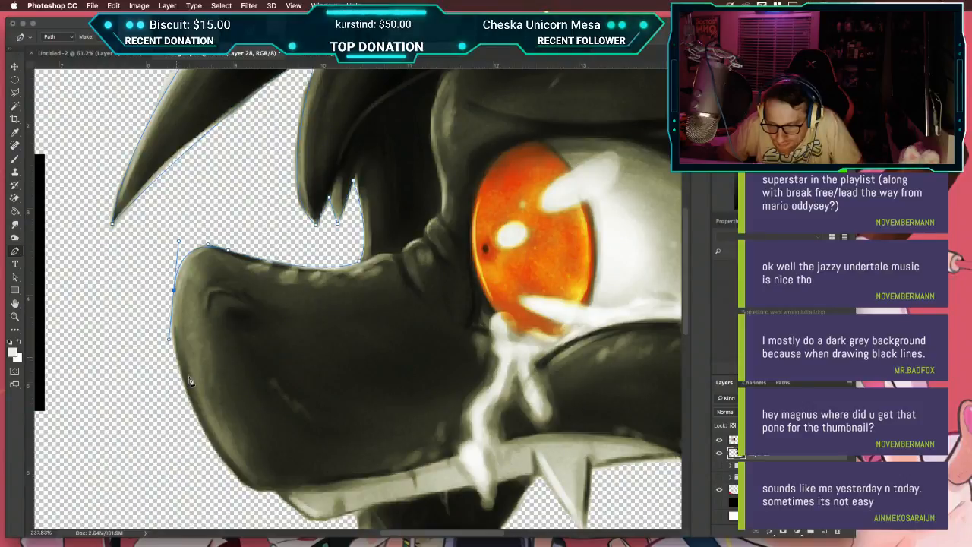
# Step: Continue the path down the front of the snout, around its lower corner and down to the bottom of the upper gum's front end
pyautogui.scroll(-5, 218, 387)
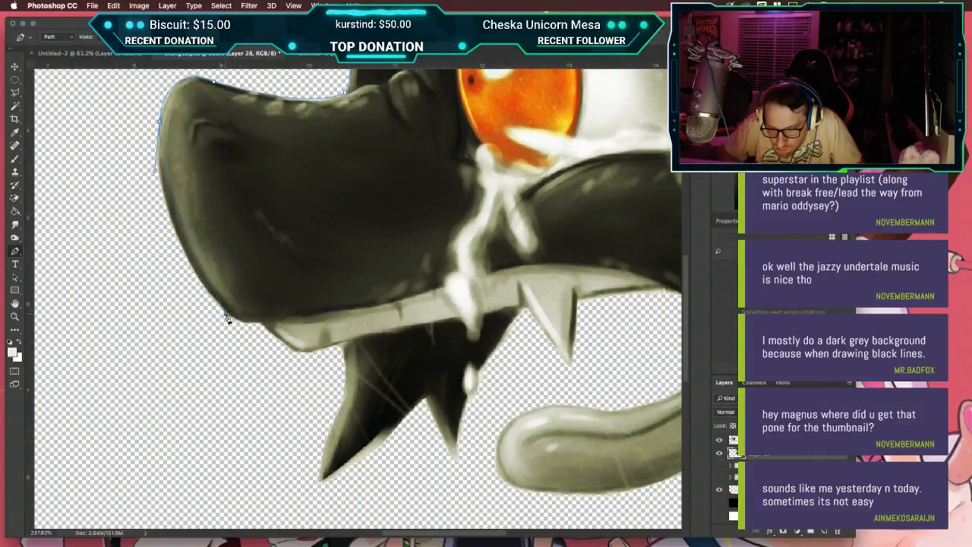
pyautogui.moveTo(225, 314); pyautogui.dragTo(274, 358)
pyautogui.moveTo(252, 327); pyautogui.dragTo(244, 324)
pyautogui.click(262, 322)
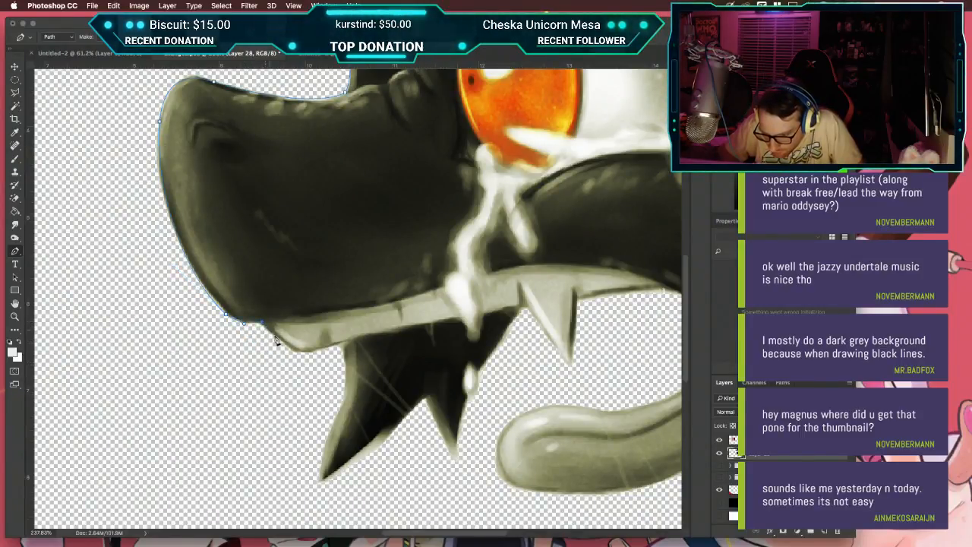
pyautogui.click(298, 351)
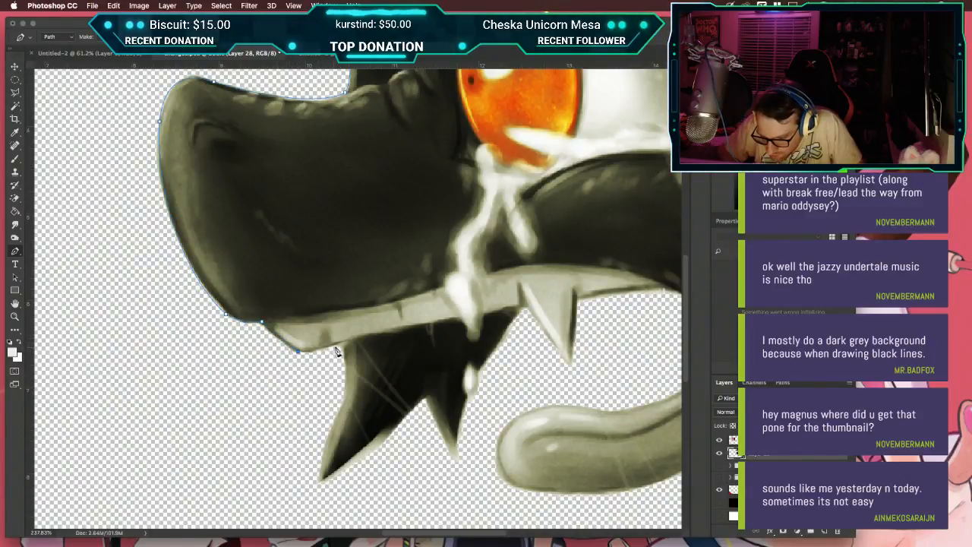
# Step: Trace the front dark spike below the upper jaw down to its tip and back up to the notch between the spikes
pyautogui.scroll(-5, 342, 349)
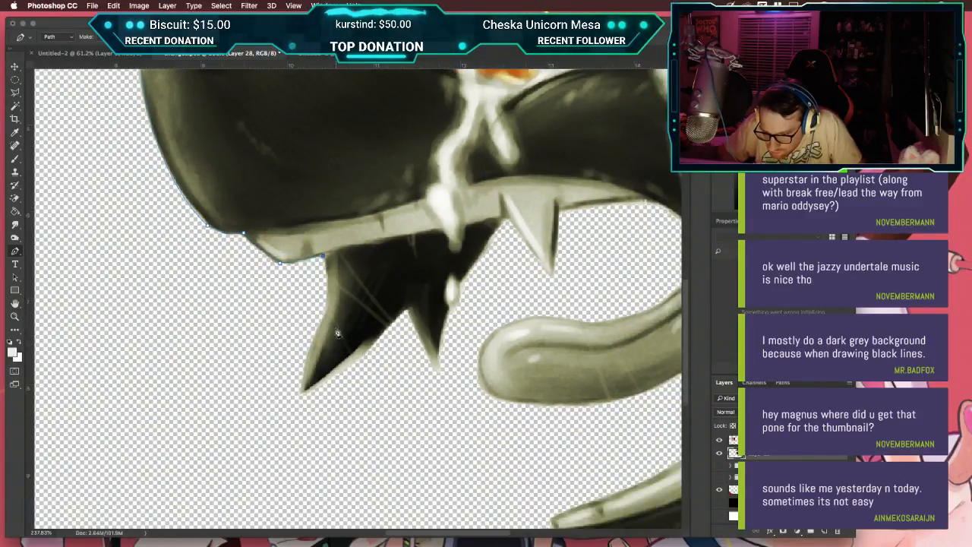
pyautogui.moveTo(326, 305); pyautogui.dragTo(320, 317)
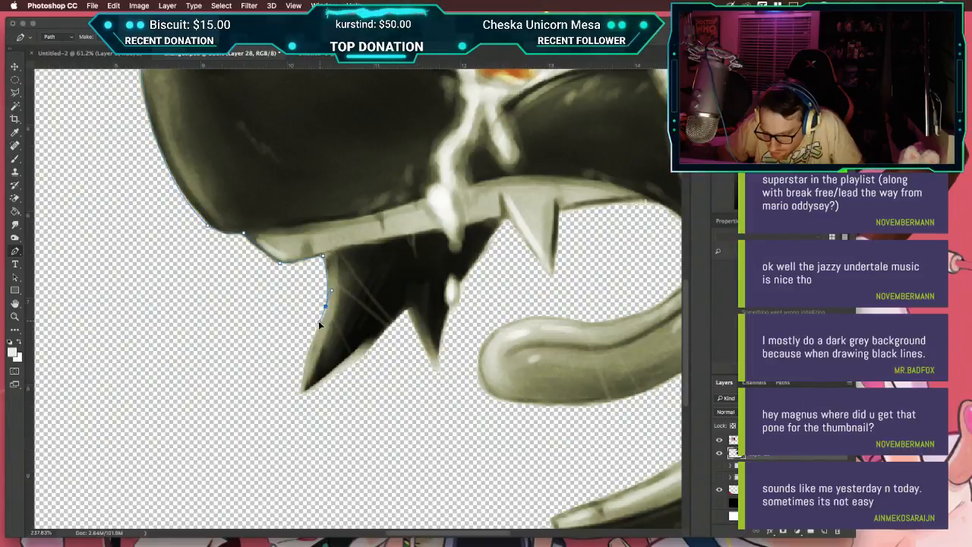
pyautogui.moveTo(300, 390); pyautogui.dragTo(302, 413)
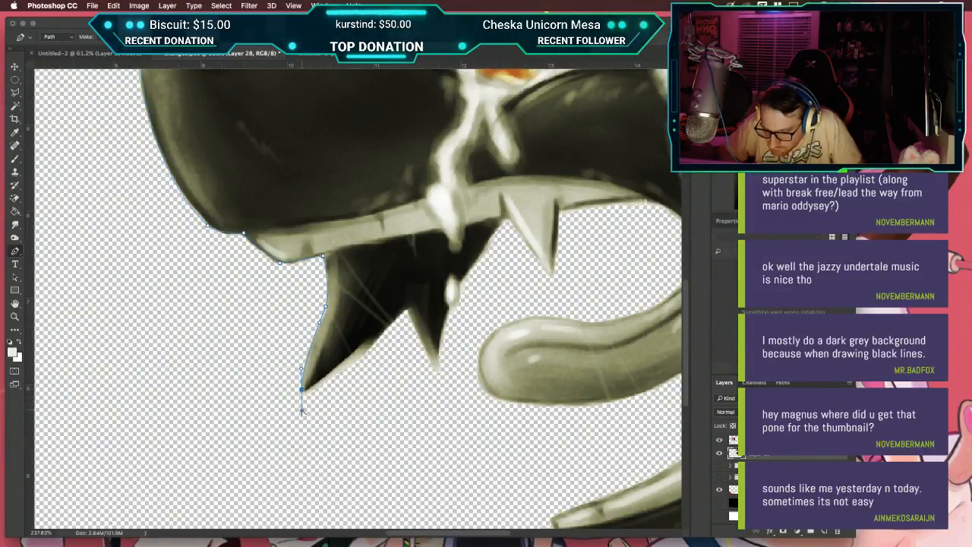
pyautogui.click(408, 311)
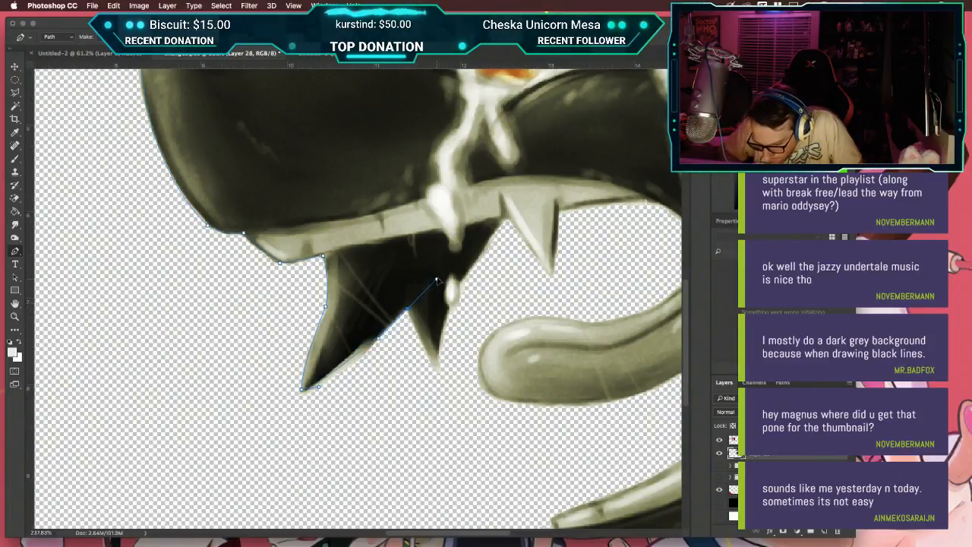
pyautogui.click(464, 250)
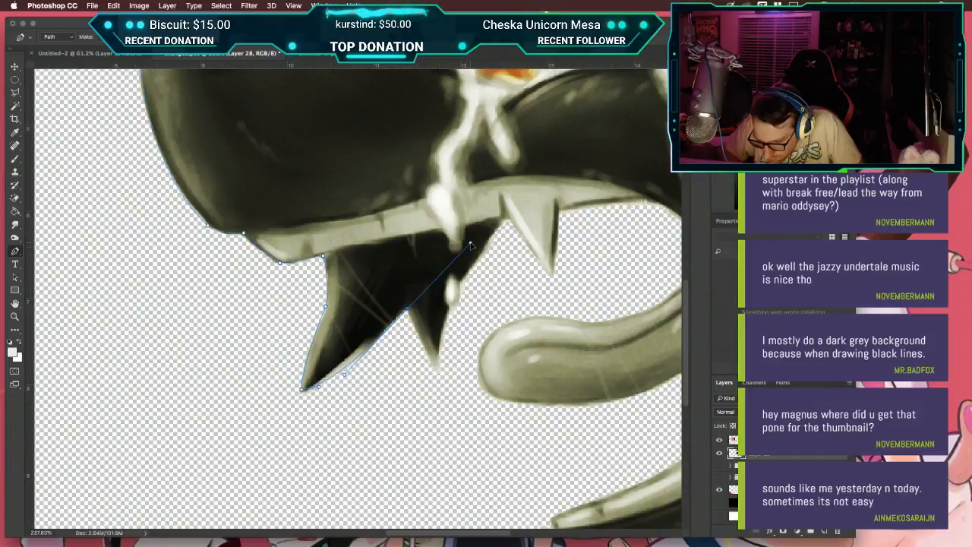
pyautogui.press('super+z')
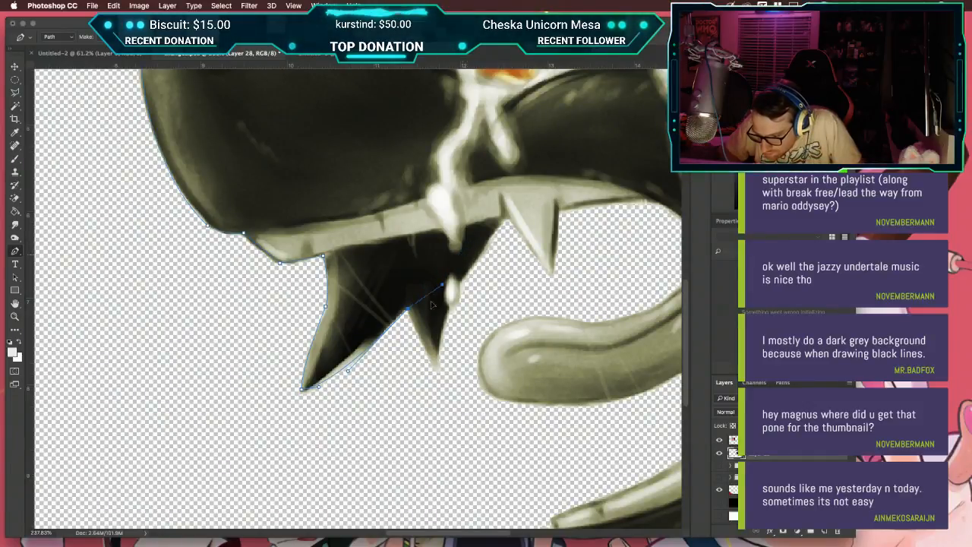
# Step: Trace the second dark spike to its tip, around the hanging teardrop and up to the gum beside the fang
pyautogui.click(438, 376)
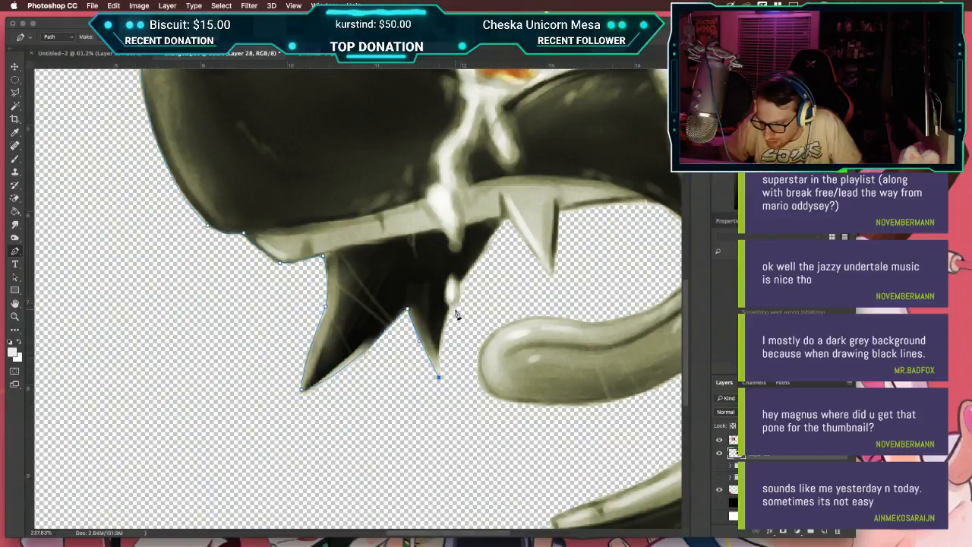
pyautogui.click(451, 307)
pyautogui.click(459, 285)
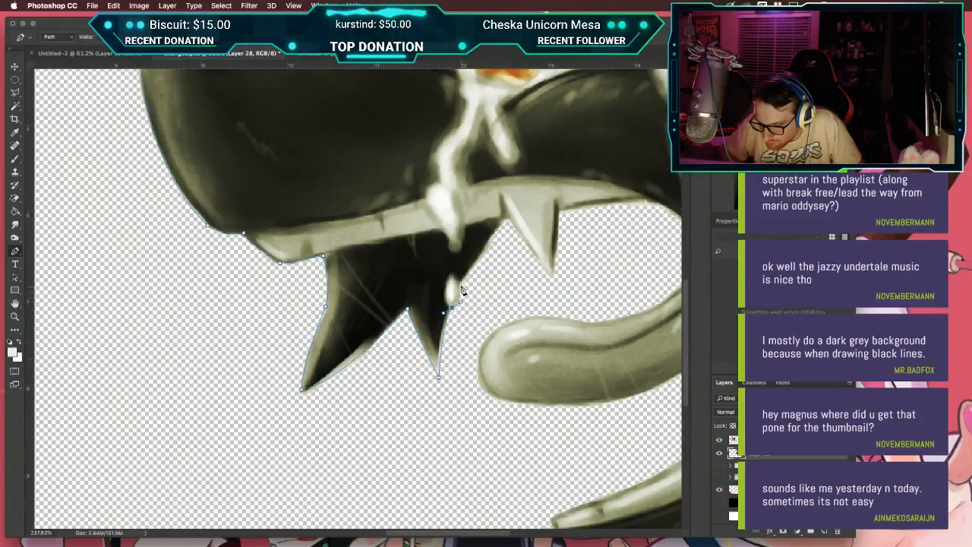
pyautogui.click(504, 221)
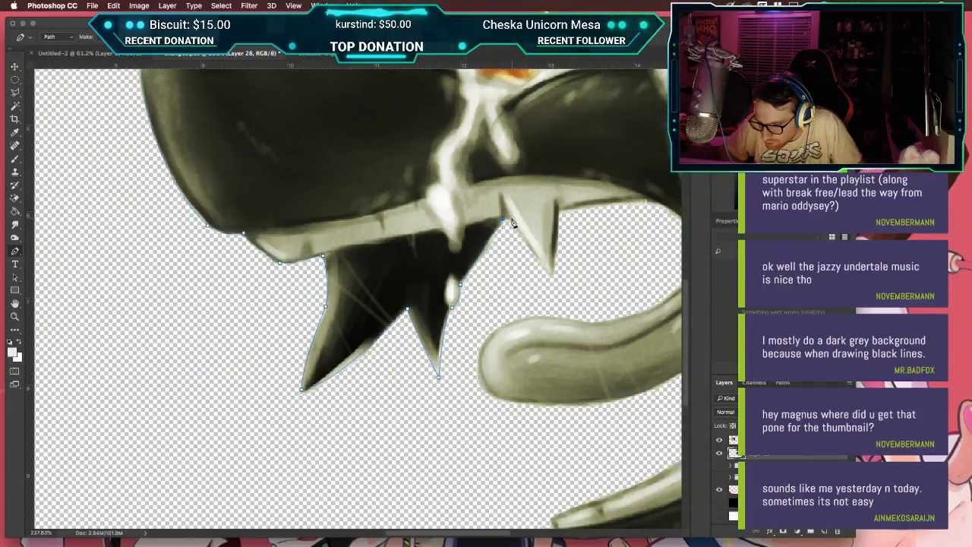
# Step: Trace both sides of the pointed fang and follow the upper gum's edge toward the back of the mouth
pyautogui.click(553, 280)
pyautogui.click(560, 211)
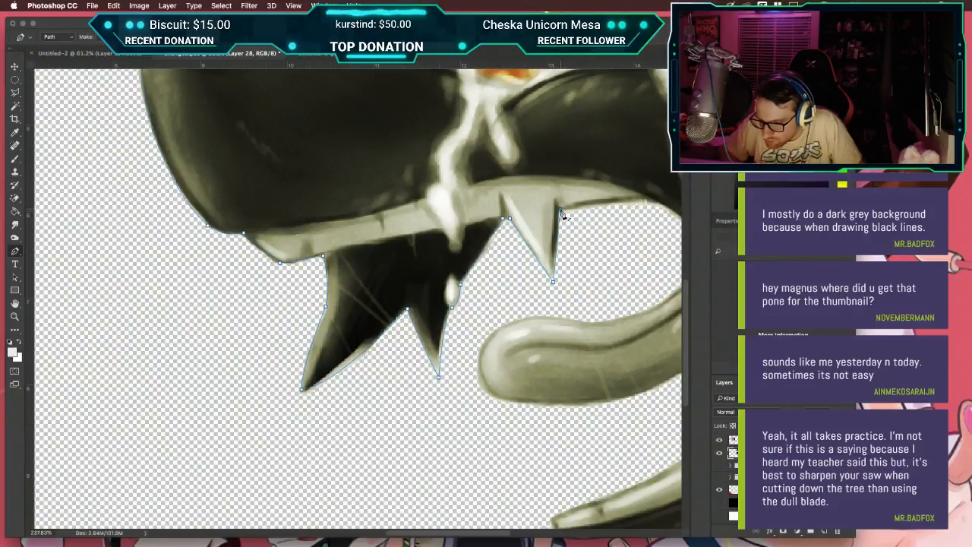
pyautogui.hscroll(10, 561, 215)
pyautogui.click(448, 218)
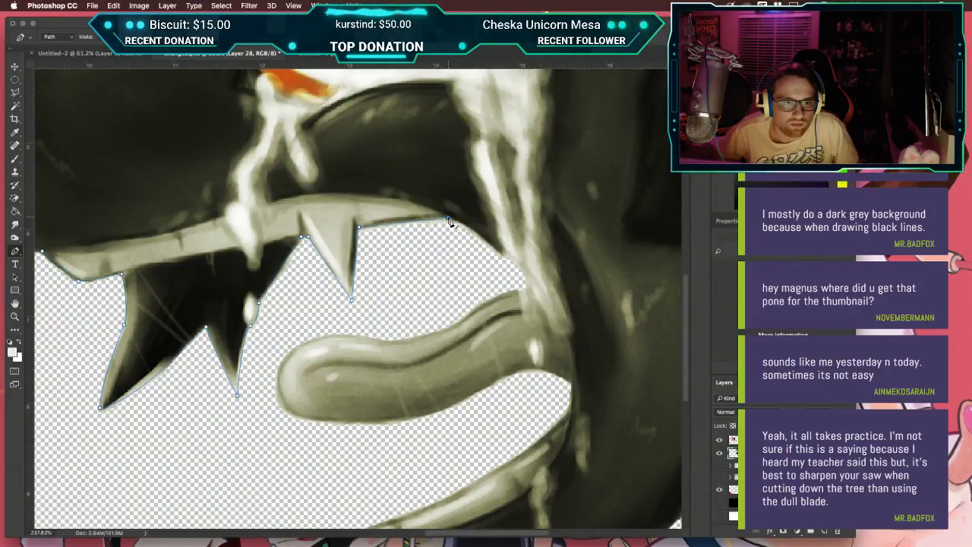
# Step: Continue the path down the back of the open mouth along the tears to the top of the tongue's base
pyautogui.scroll(-3, 449, 221)
pyautogui.click(499, 208)
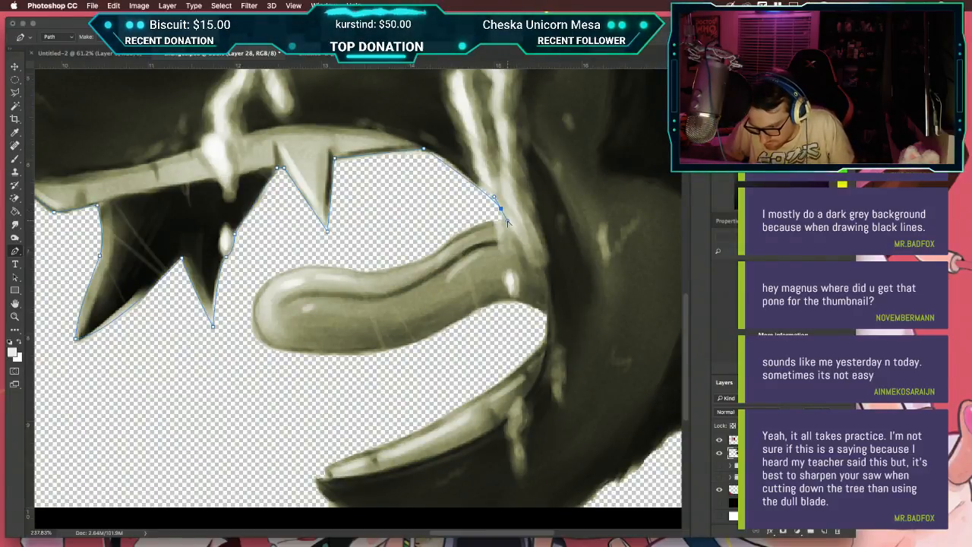
pyautogui.click(502, 220)
pyautogui.click(485, 225)
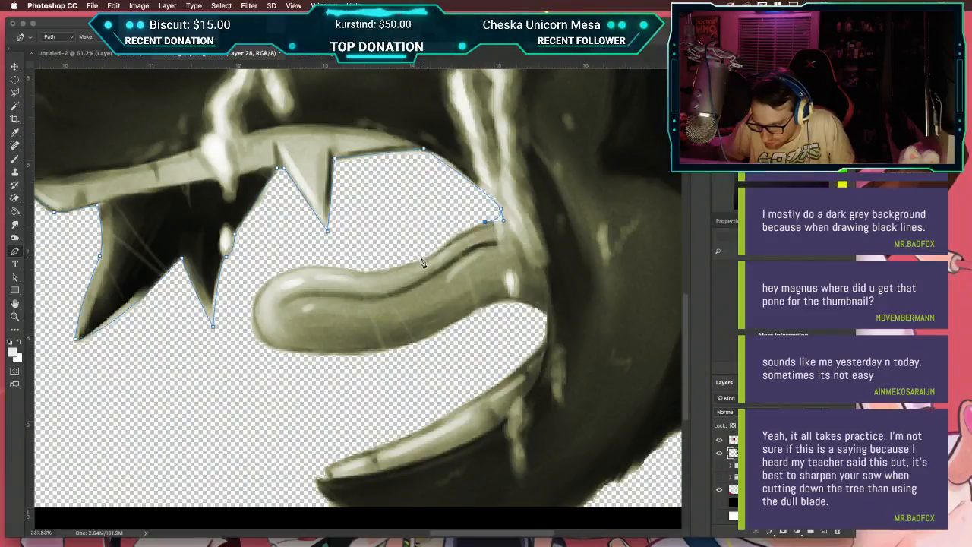
# Step: Trace the tongue's upper edge, round its tip and fit the curve to the start of its underside
pyautogui.moveTo(421, 259)
pyautogui.mouseDown()
pyautogui.moveTo(393, 289)
pyautogui.moveTo(408, 268)
pyautogui.mouseUp()
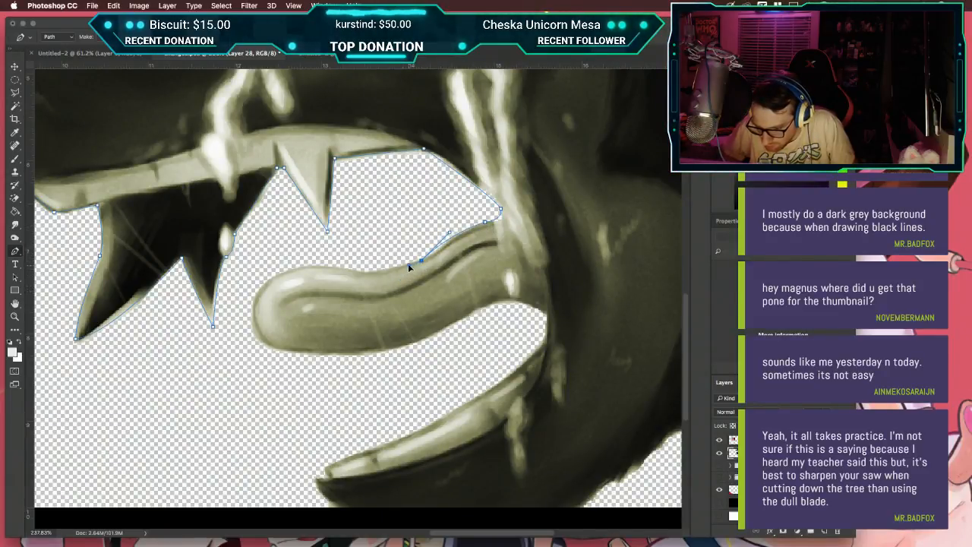
pyautogui.click(362, 272)
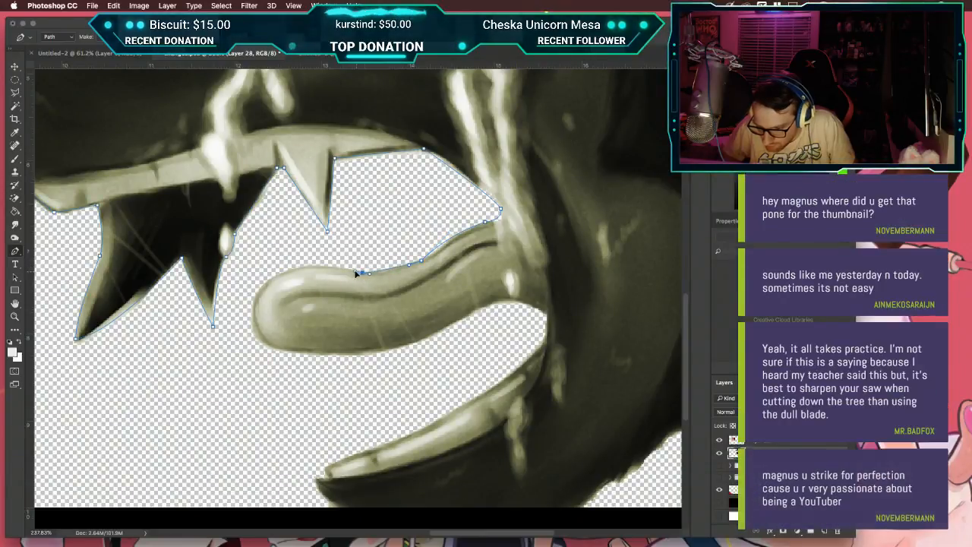
pyautogui.moveTo(252, 317); pyautogui.dragTo(250, 382)
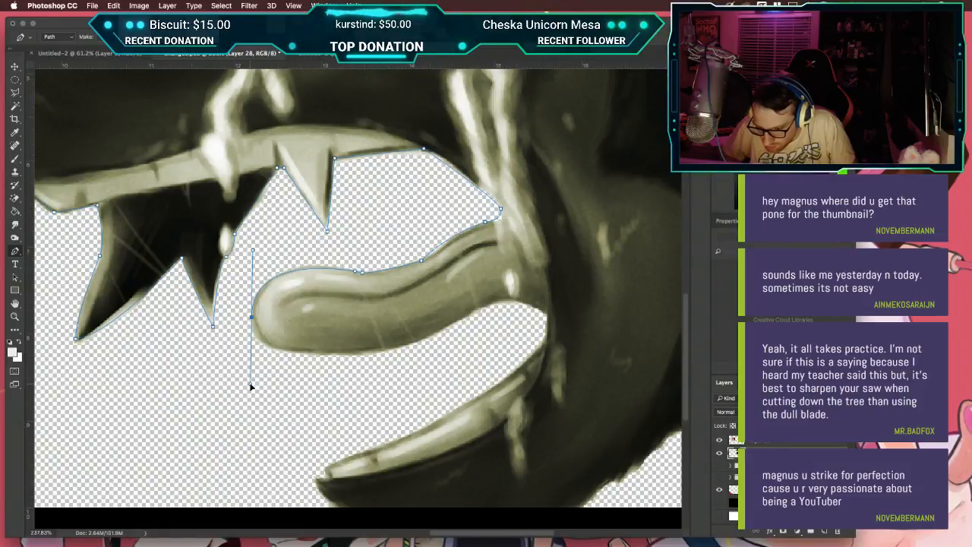
pyautogui.click(371, 354)
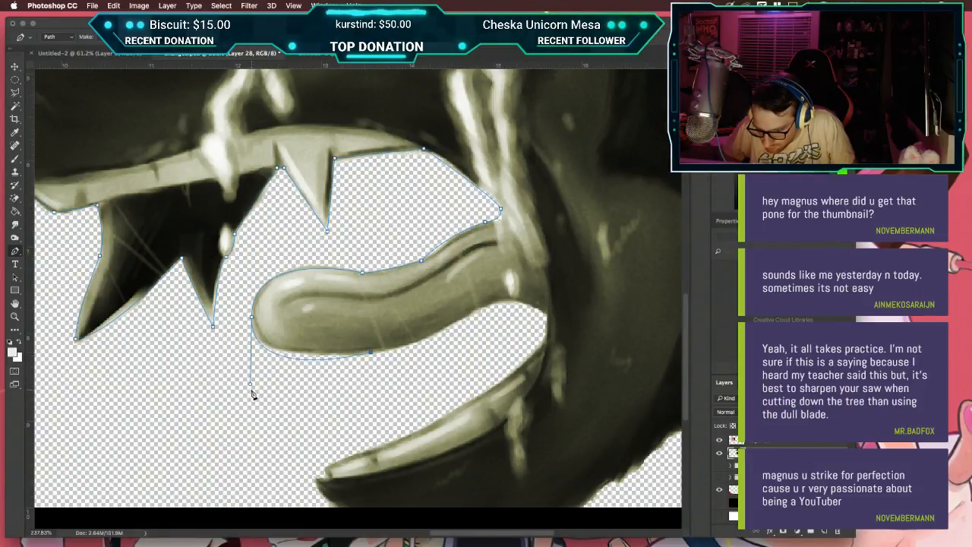
pyautogui.moveTo(251, 385); pyautogui.dragTo(254, 378)
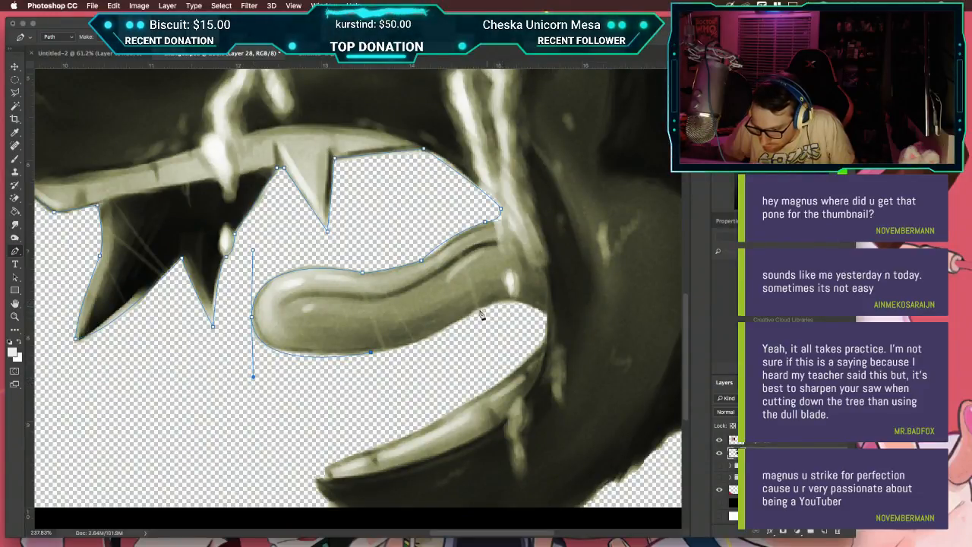
# Step: Trace the rest of the tongue's underside to the back of the mouth and start down toward the lower jaw
pyautogui.moveTo(464, 319); pyautogui.dragTo(505, 294)
pyautogui.click(547, 314)
pyautogui.moveTo(550, 320)
pyautogui.mouseDown()
pyautogui.moveTo(572, 332)
pyautogui.moveTo(544, 334)
pyautogui.mouseUp()
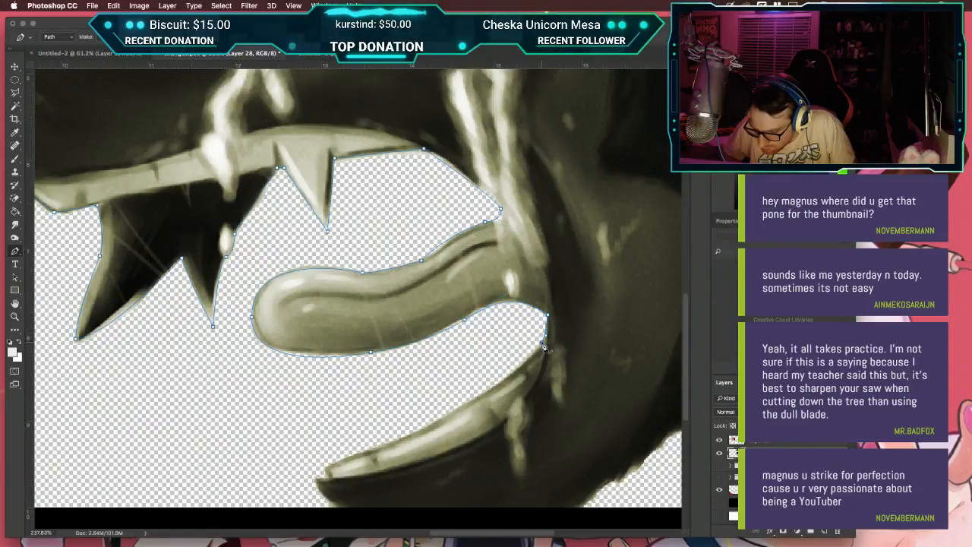
# Step: Trace the lower jaw's gum edge from the back of the mouth to the jaw's front tip, ending in a corner point
pyautogui.scroll(-3, 372, 349)
pyautogui.hscroll(-1, 372, 349)
pyautogui.moveTo(359, 349)
pyautogui.mouseDown()
pyautogui.moveTo(281, 374)
pyautogui.moveTo(240, 404)
pyautogui.moveTo(207, 398)
pyautogui.moveTo(350, 351)
pyautogui.mouseUp()
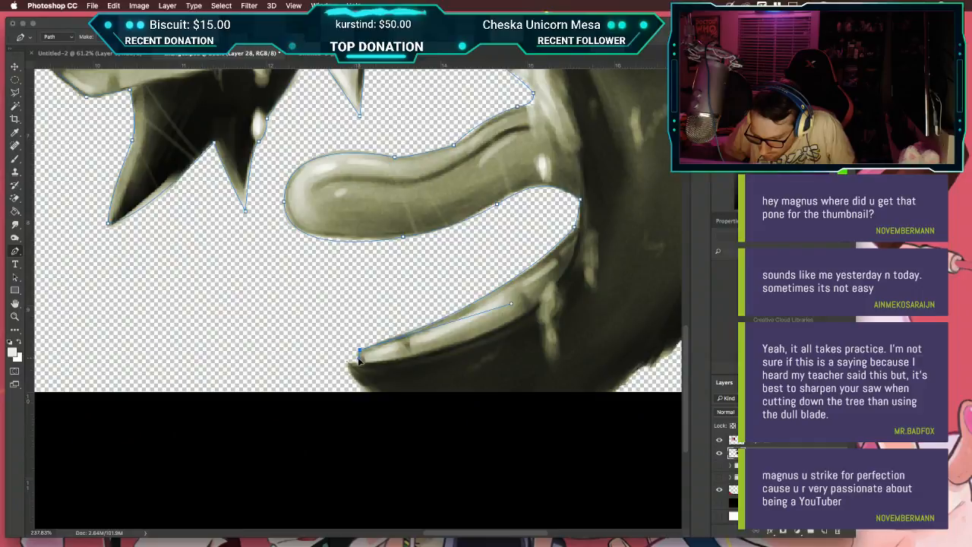
pyautogui.keyDown('alt'); pyautogui.click(359, 352); pyautogui.keyUp('alt')
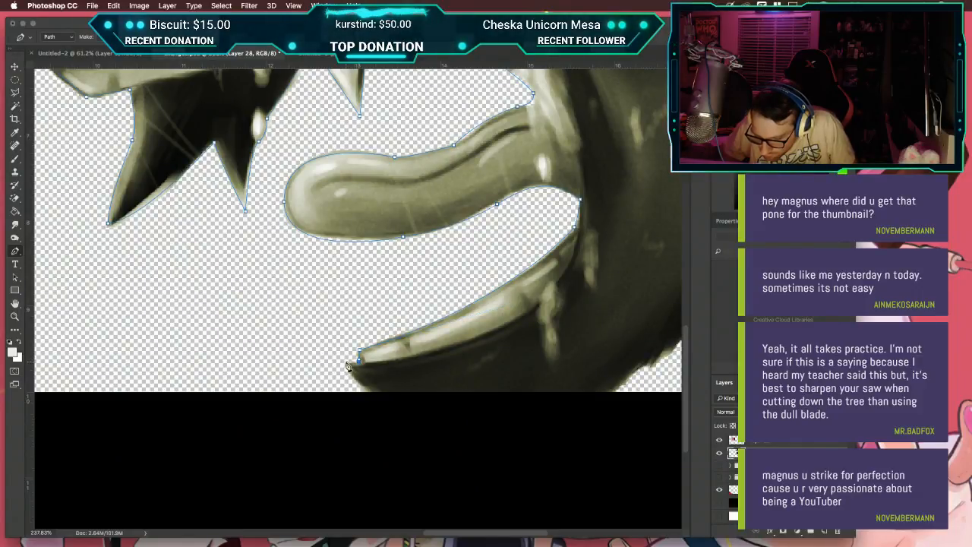
# Step: Continue the path round the jaw tip, curve it below the canvas edge and follow the jaw's underside up to the neck
pyautogui.scroll(-2, 347, 367)
pyautogui.moveTo(381, 367); pyautogui.dragTo(421, 378)
pyautogui.hscroll(5, 417, 379)
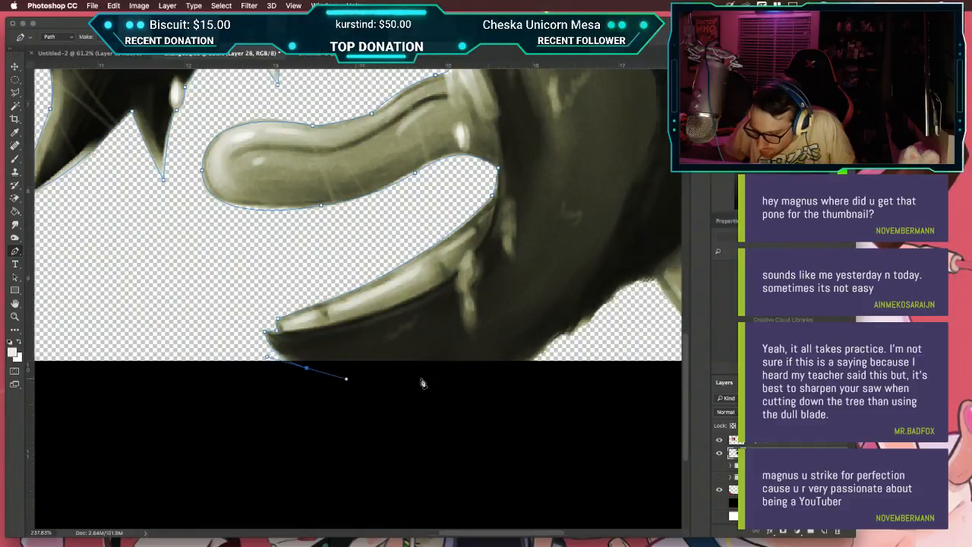
pyautogui.moveTo(481, 344); pyautogui.dragTo(593, 280)
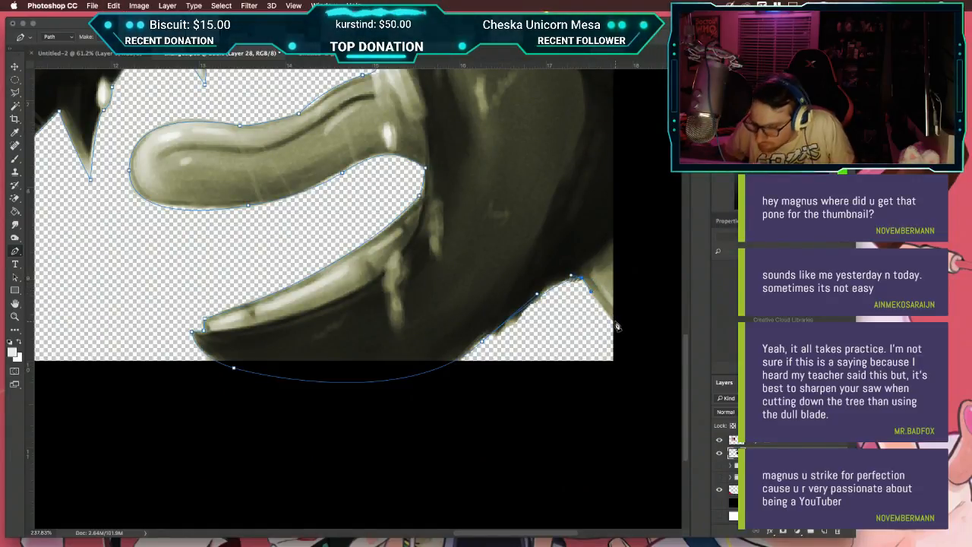
# Step: Run the path outside the canvas behind and above the creature's head and close it at the front hair spike
pyautogui.scroll(15, 616, 326)
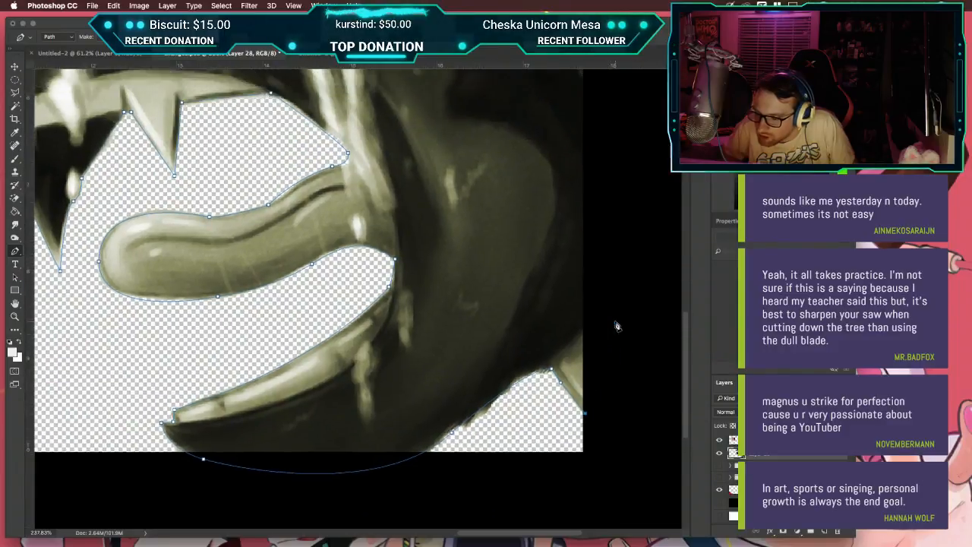
pyautogui.scroll(10, 617, 327)
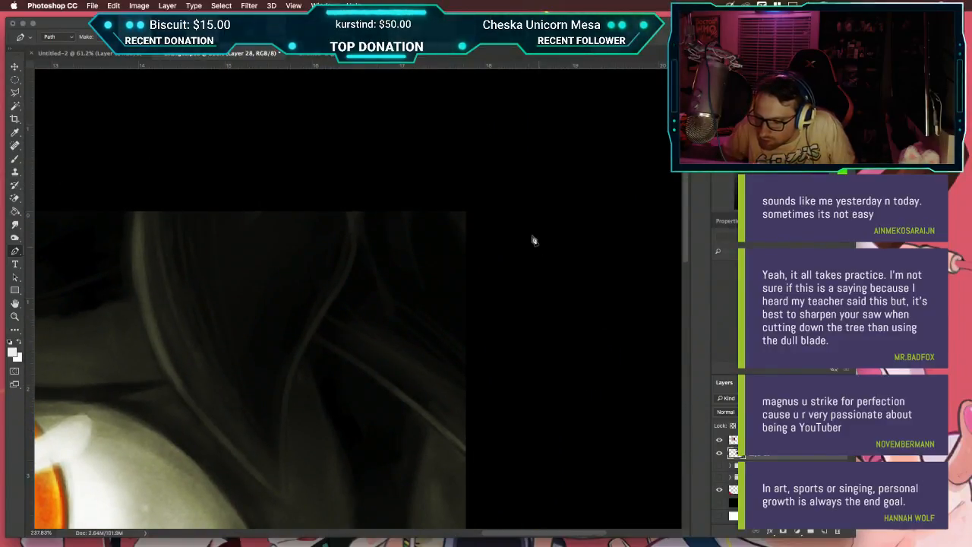
pyautogui.hscroll(-5, 510, 206)
pyautogui.hscroll(-7, 510, 206)
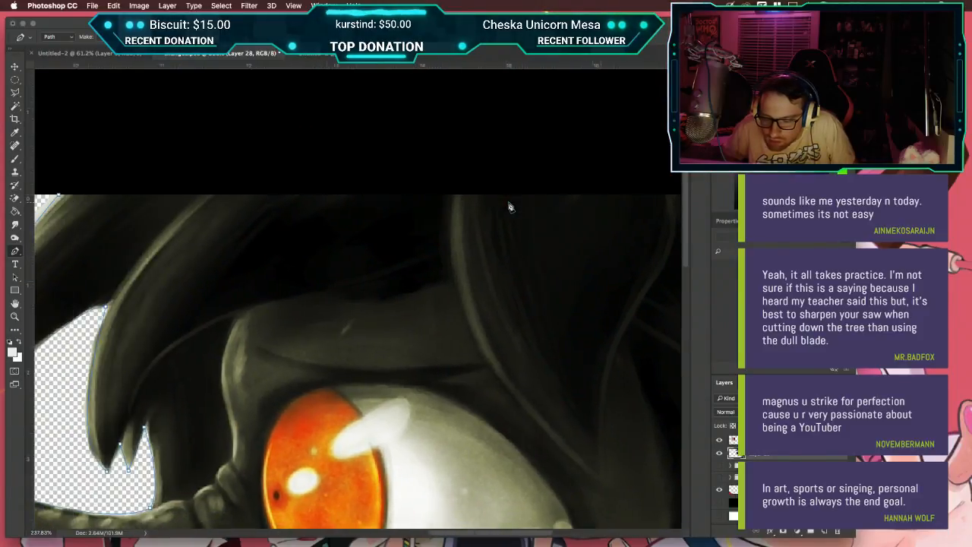
pyautogui.moveTo(188, 203); pyautogui.dragTo(138, 325)
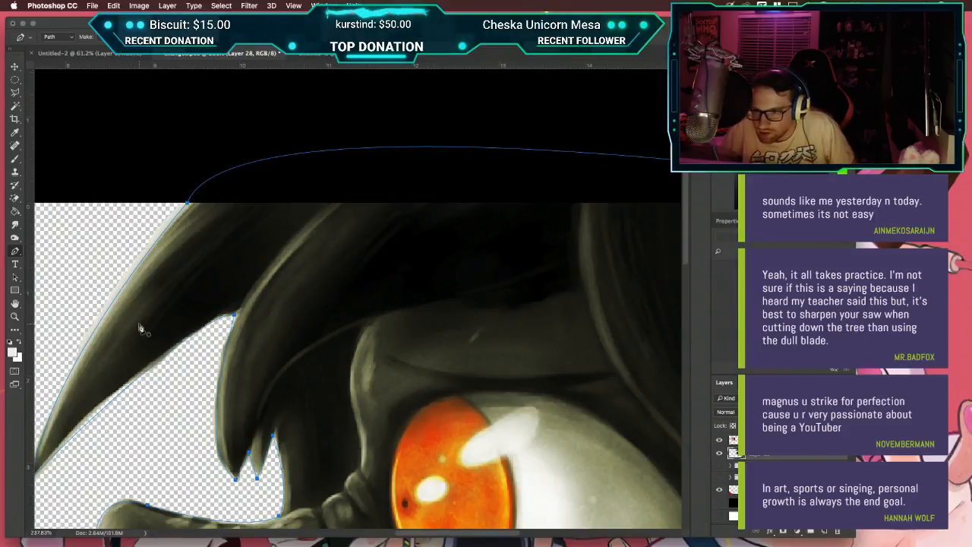
# Step: Inspect the closed path around the whole creature and its fit in the thumbnail layout beside the fox picture
pyautogui.scroll(-3, 139, 326)
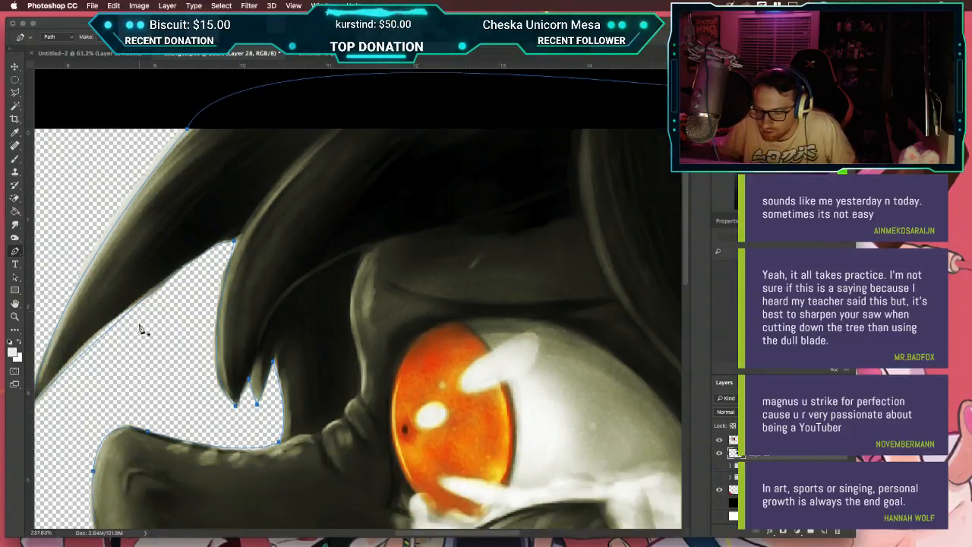
pyautogui.scroll(-3, 139, 327)
pyautogui.scroll(-4, 141, 329)
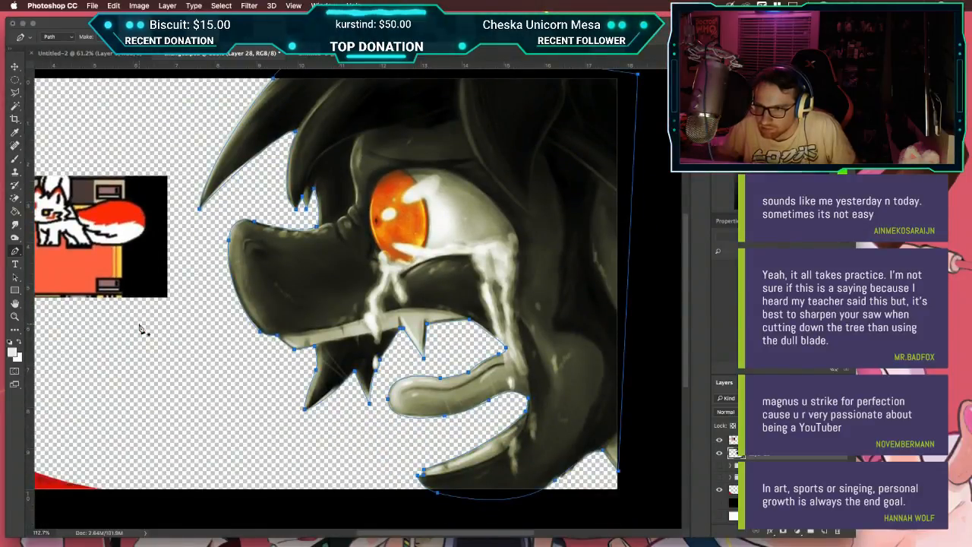
pyautogui.scroll(-2, 139, 328)
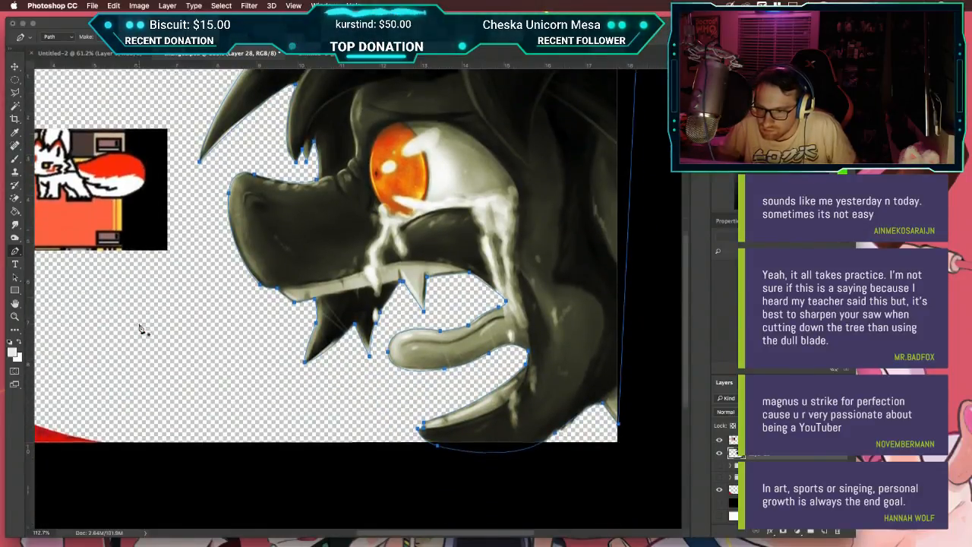
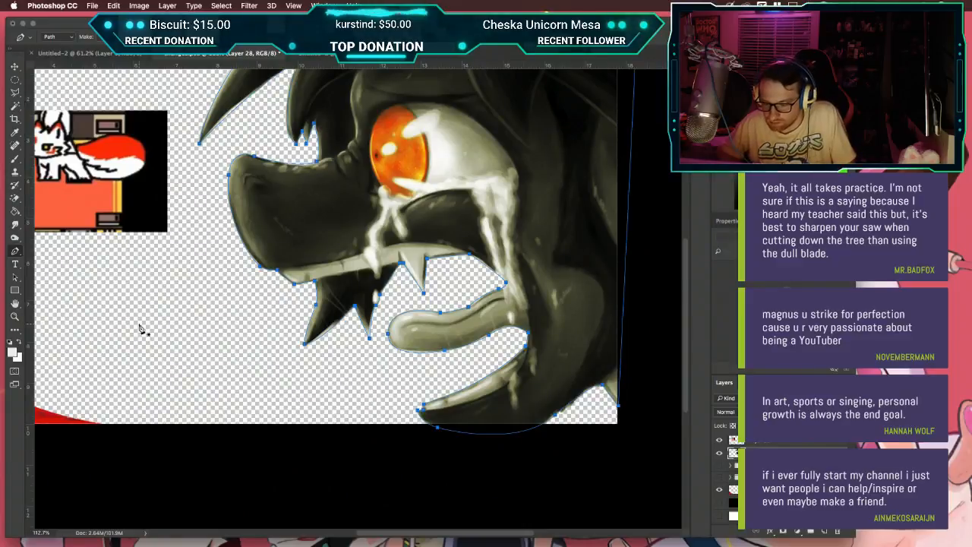
pyautogui.scroll(-3, 139, 328)
pyautogui.hscroll(5, 139, 328)
pyautogui.scroll(-1, 139, 328)
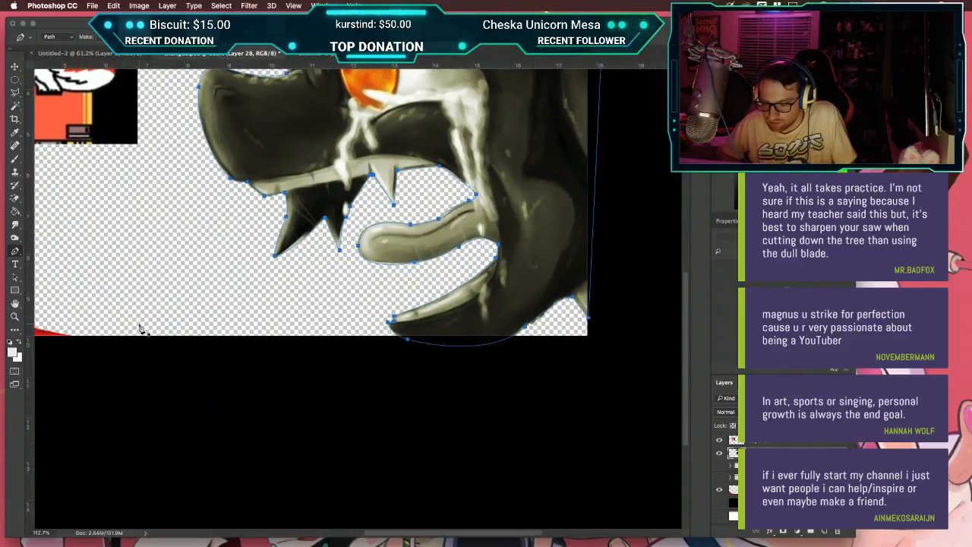
pyautogui.hscroll(3, 139, 328)
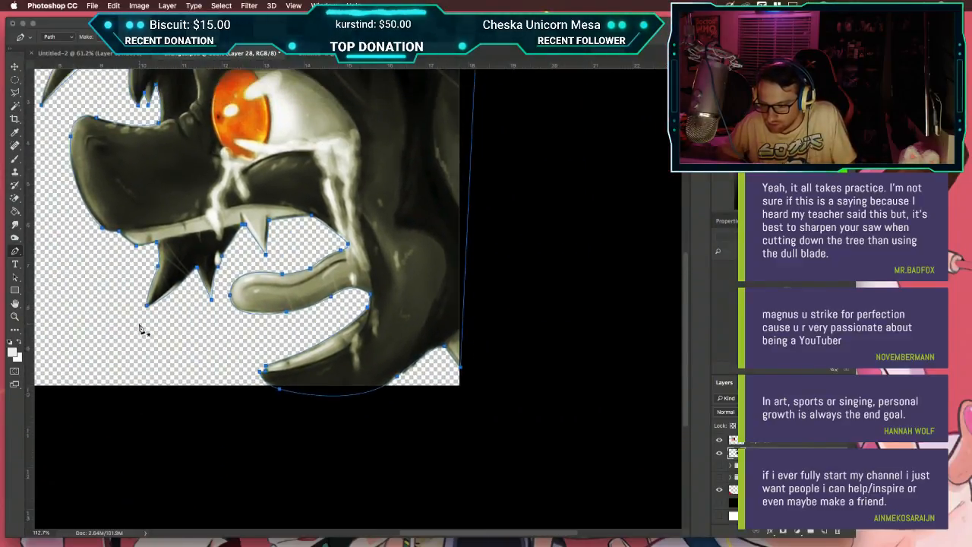
pyautogui.scroll(8, 139, 328)
pyautogui.hscroll(-6, 139, 328)
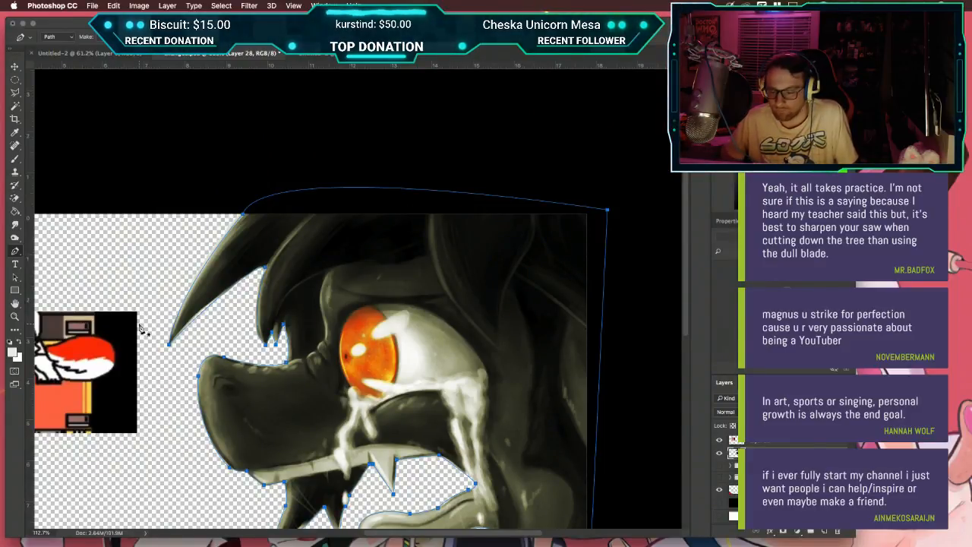
pyautogui.scroll(-5, 140, 328)
pyautogui.hscroll(-5, 141, 328)
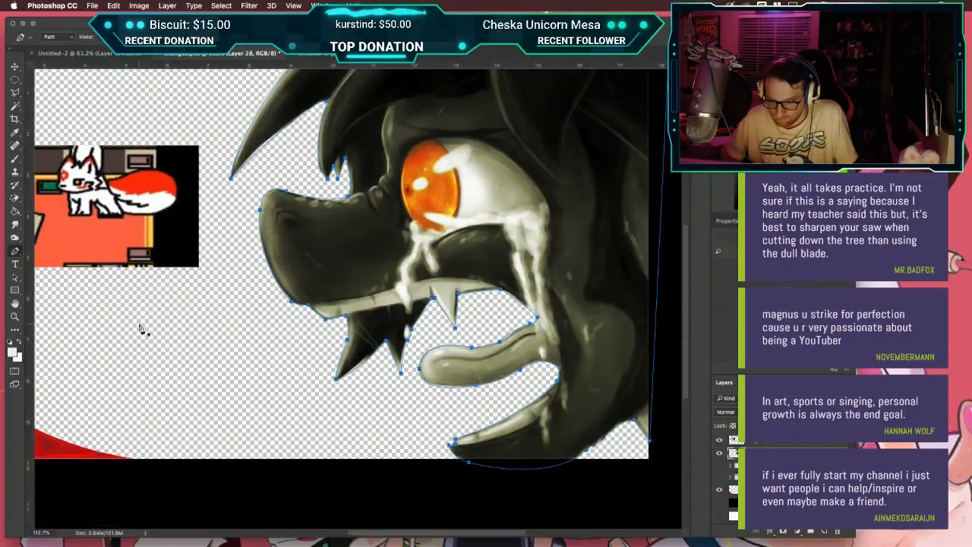
pyautogui.scroll(-3, 140, 328)
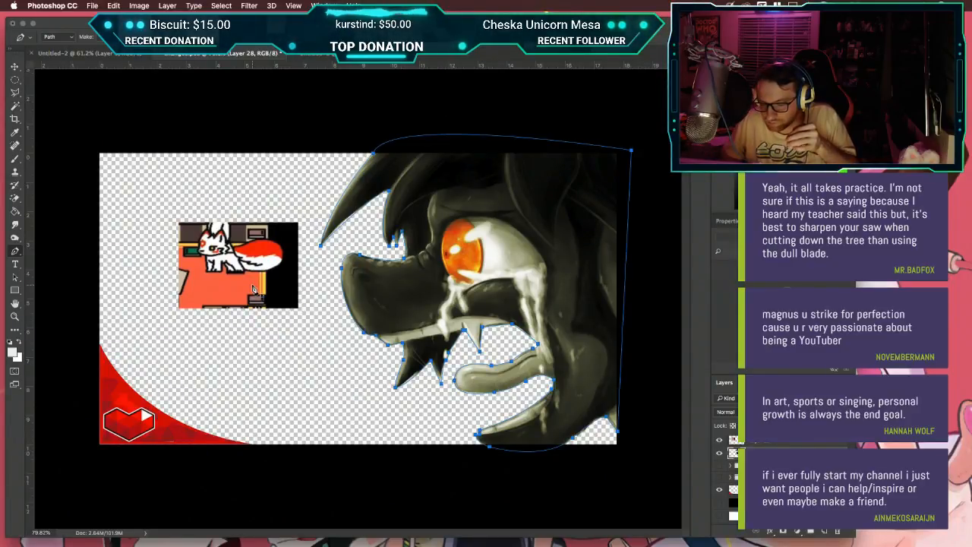
pyautogui.scroll(5, 254, 291)
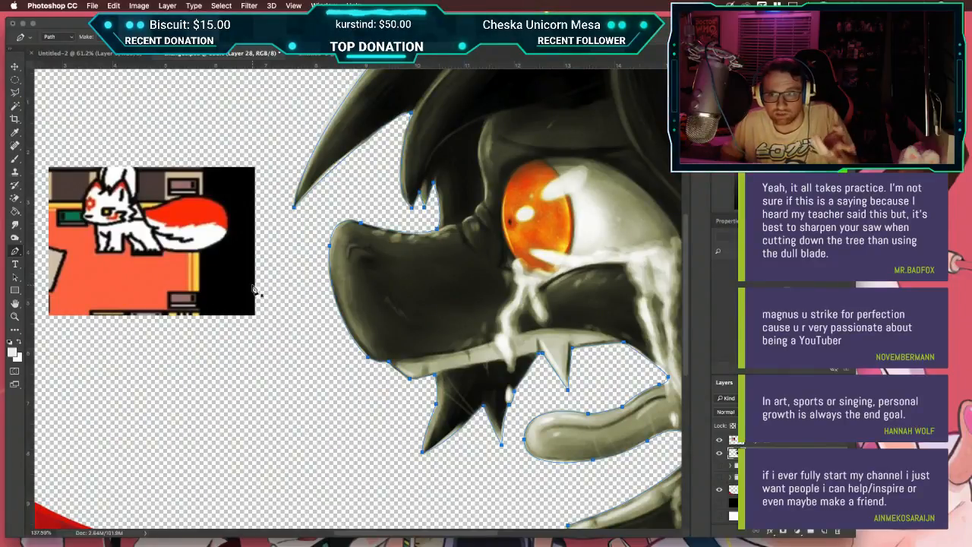
pyautogui.scroll(-4, 254, 289)
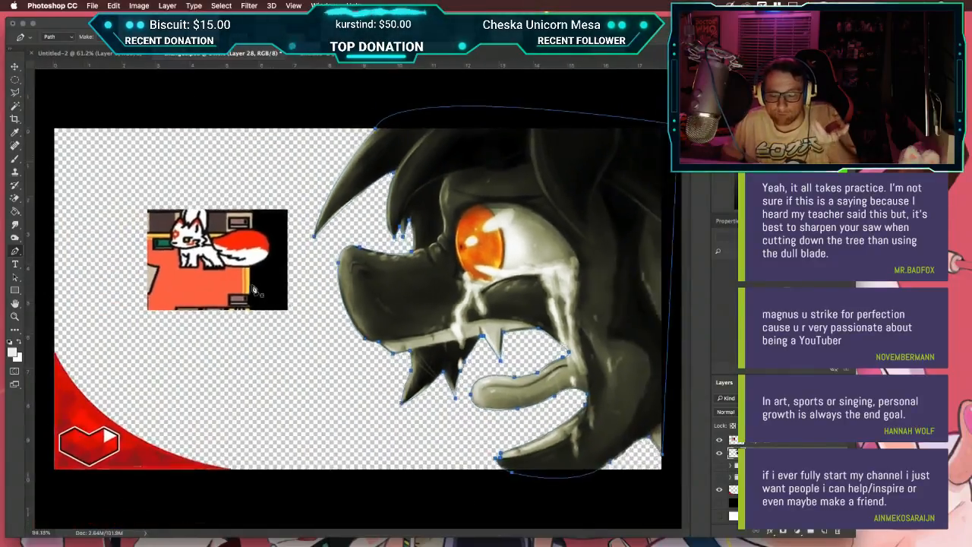
pyautogui.scroll(-2, 254, 289)
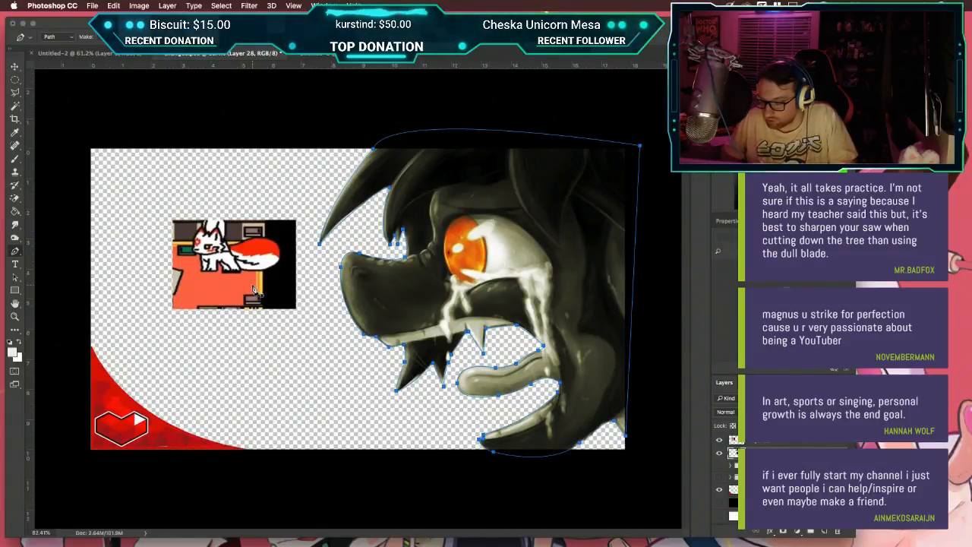
# Step: Load the closed creature path as a selection and make the creature's layer active
pyautogui.click(758, 440)
pyautogui.press('v')
pyautogui.hotkey('ctrl', 't')
pyautogui.press('Return')
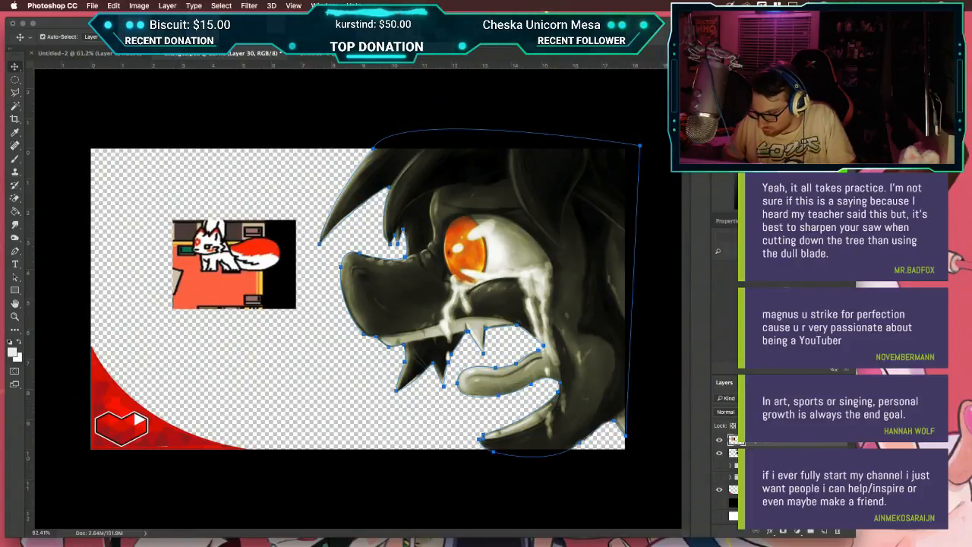
pyautogui.click(778, 382)
pyautogui.keyDown('super'); pyautogui.click(723, 395); pyautogui.keyUp('super')
pyautogui.click(724, 382)
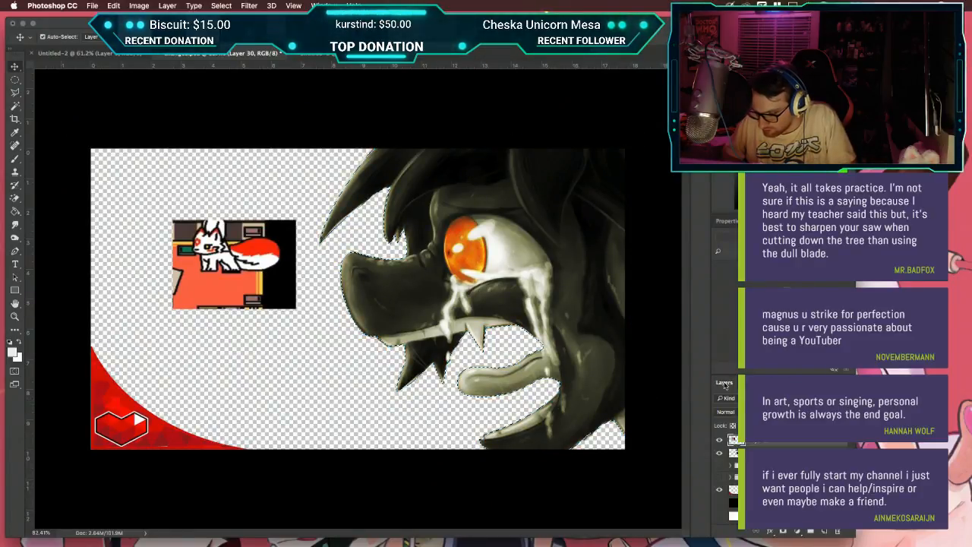
pyautogui.click(731, 453)
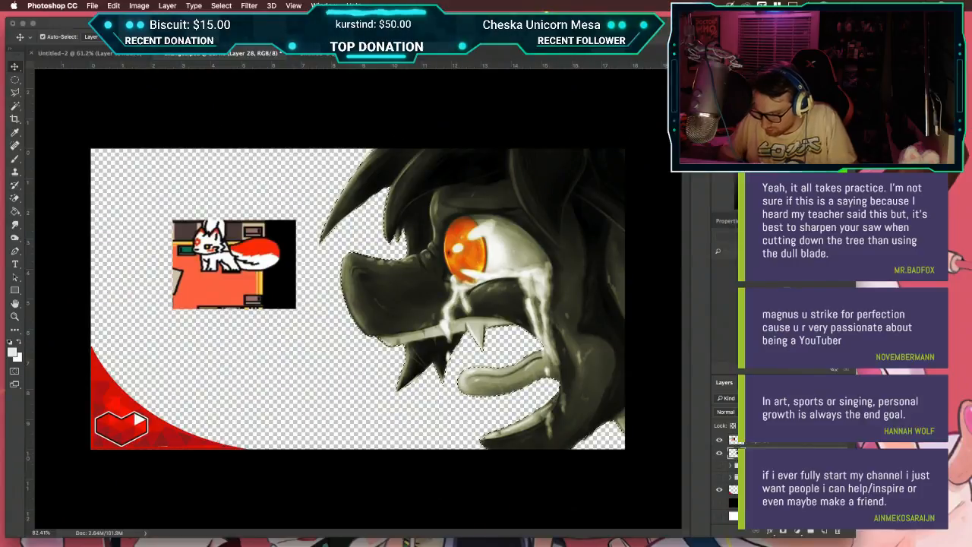
# Step: Fill the creature selection on a new layer with the near-white foreground colour, and hide that deselected silhouette layer
pyautogui.press('shift+super+n')
pyautogui.press('Return')
pyautogui.press('g')
pyautogui.click(576, 278)
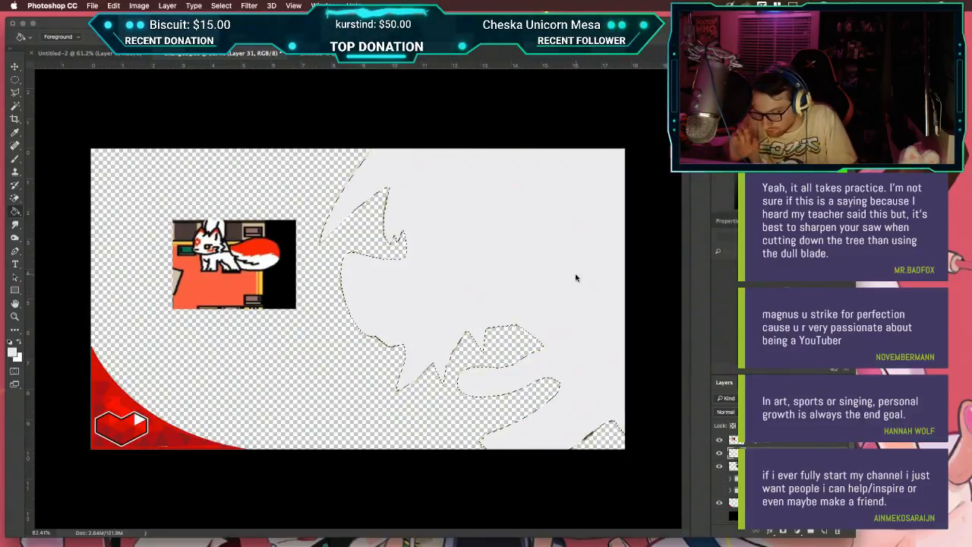
pyautogui.press('super+d')
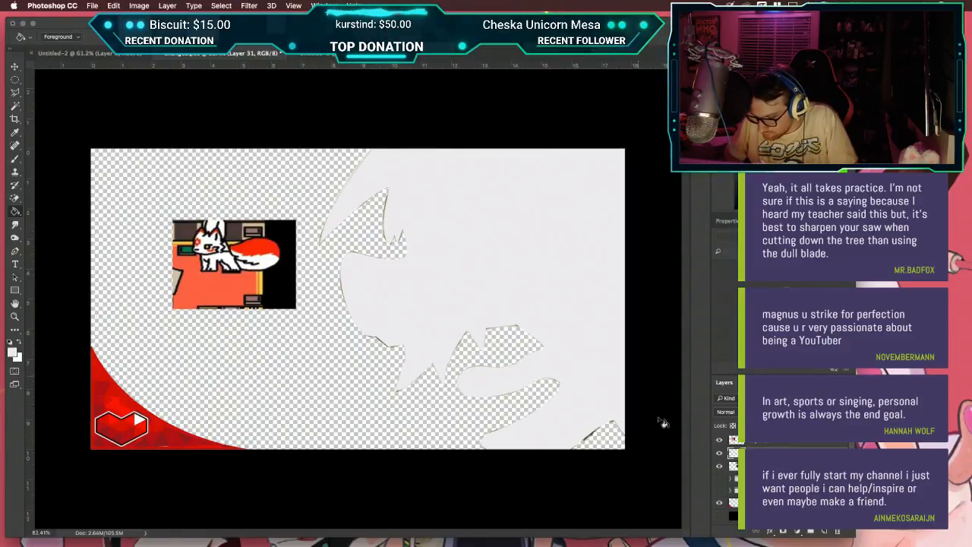
pyautogui.click(719, 454)
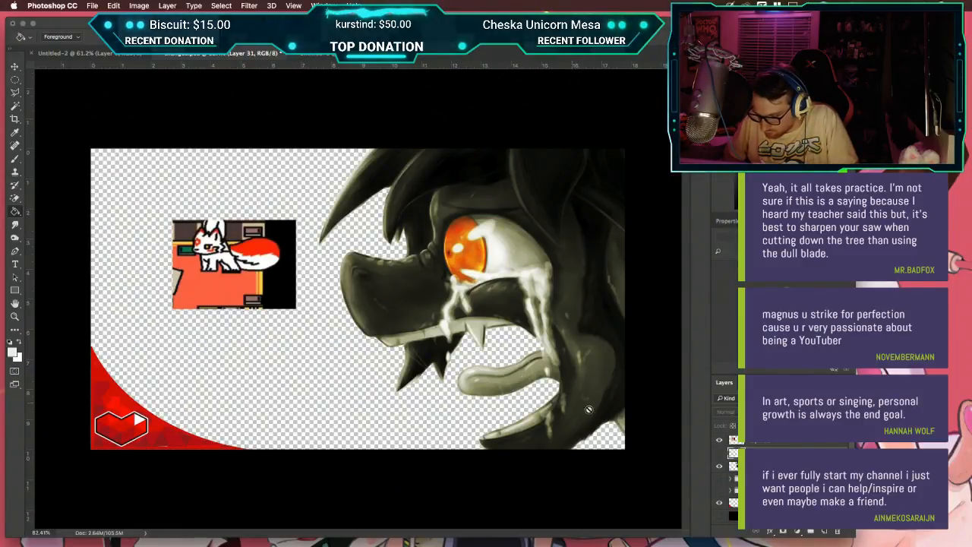
# Step: Enlarge the white fox picture to fill the canvas area before the creature's face and place its layer beneath the creature
pyautogui.click(761, 440)
pyautogui.press('super+t')
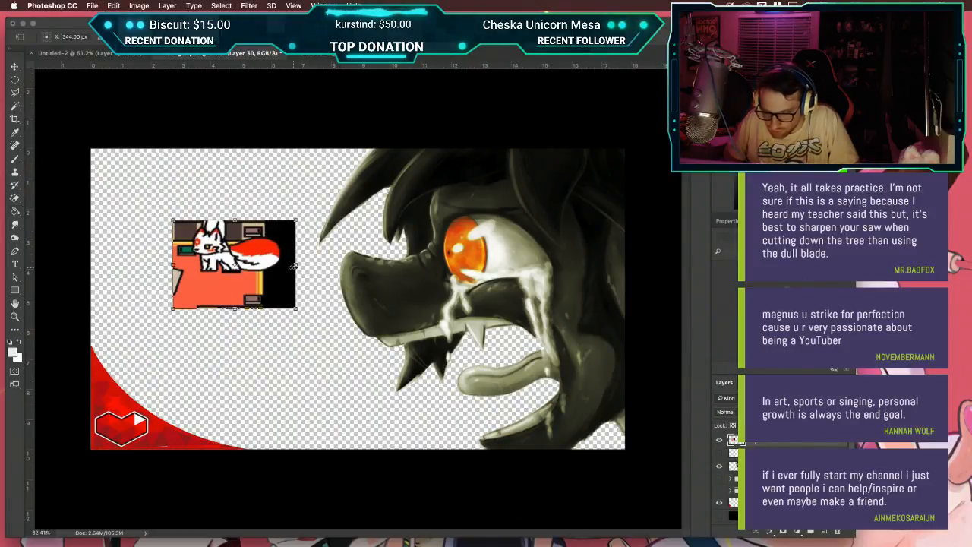
pyautogui.moveTo(301, 234); pyautogui.dragTo(471, 160)
pyautogui.moveTo(303, 203); pyautogui.dragTo(213, 261)
pyautogui.press('Return')
pyautogui.press('g')
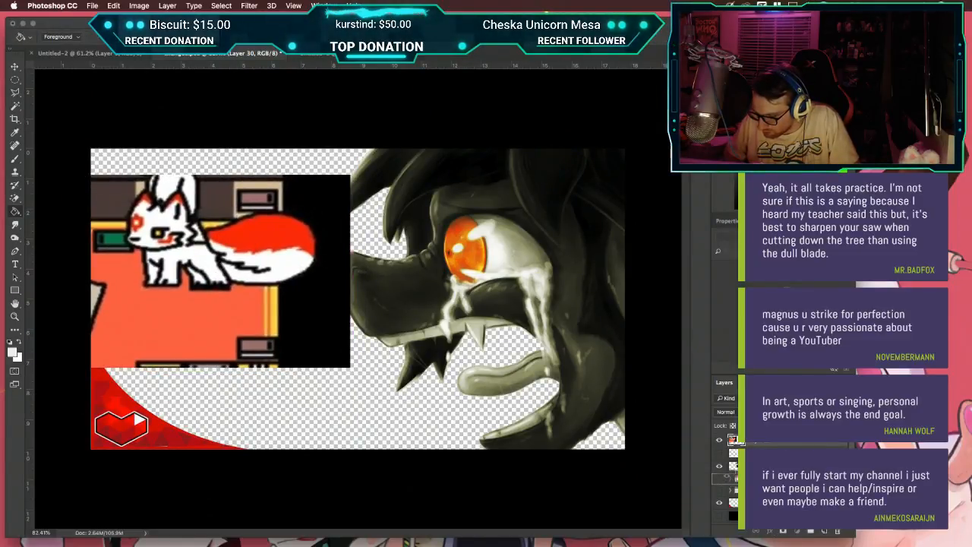
pyautogui.moveTo(767, 441); pyautogui.dragTo(767, 472)
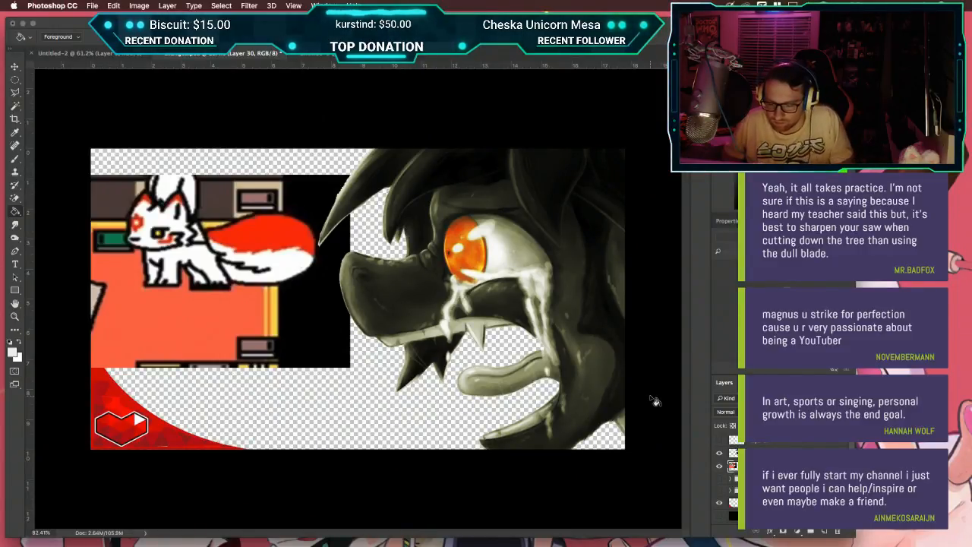
# Step: Set the foreground colour to the light grey c6c6c6
pyautogui.scroll(5, 351, 326)
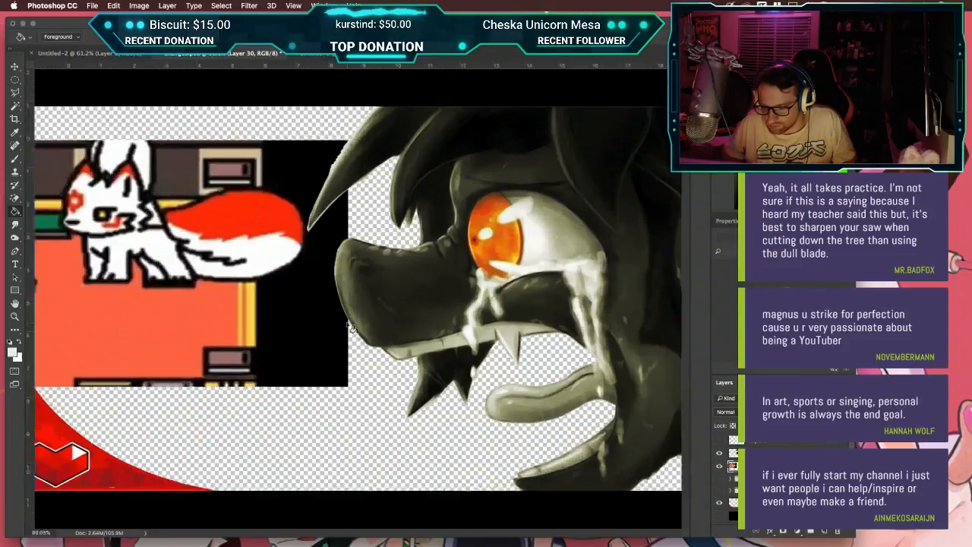
pyautogui.scroll(3, 351, 327)
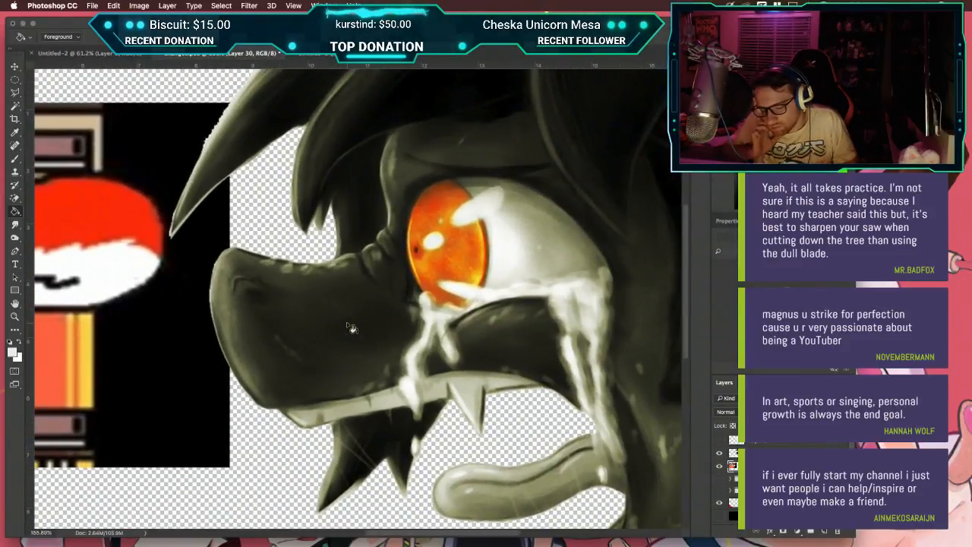
pyautogui.click(14, 351)
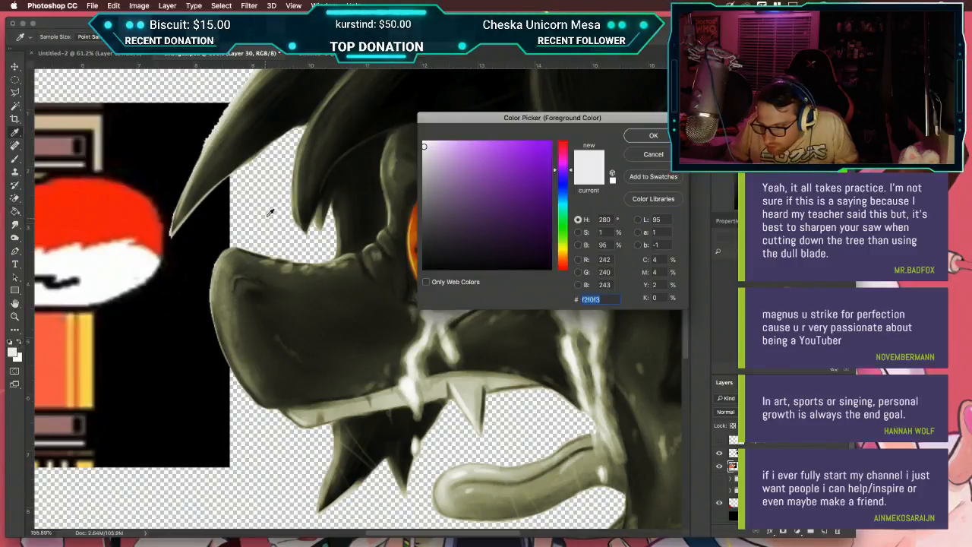
pyautogui.press('Return')
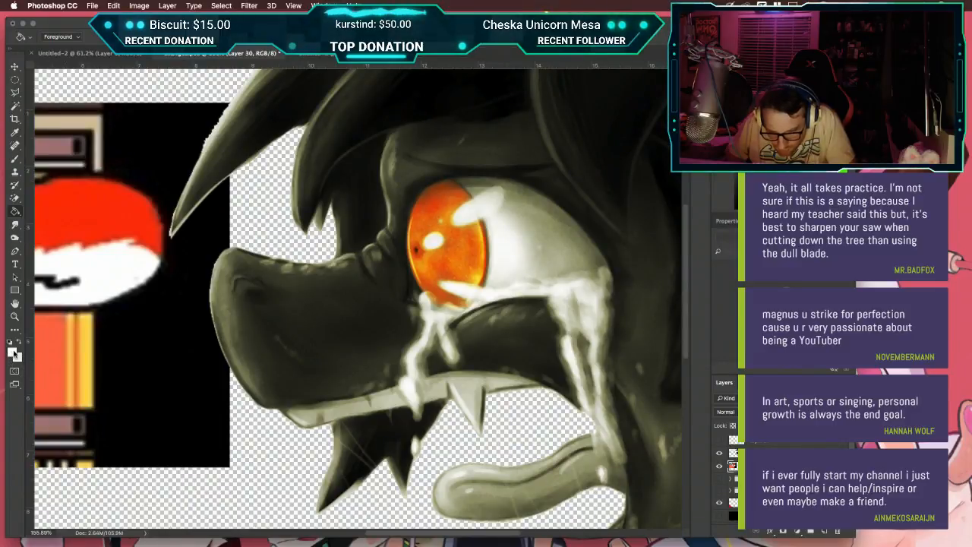
pyautogui.click(14, 351)
pyautogui.click(408, 213)
pyautogui.click(402, 200)
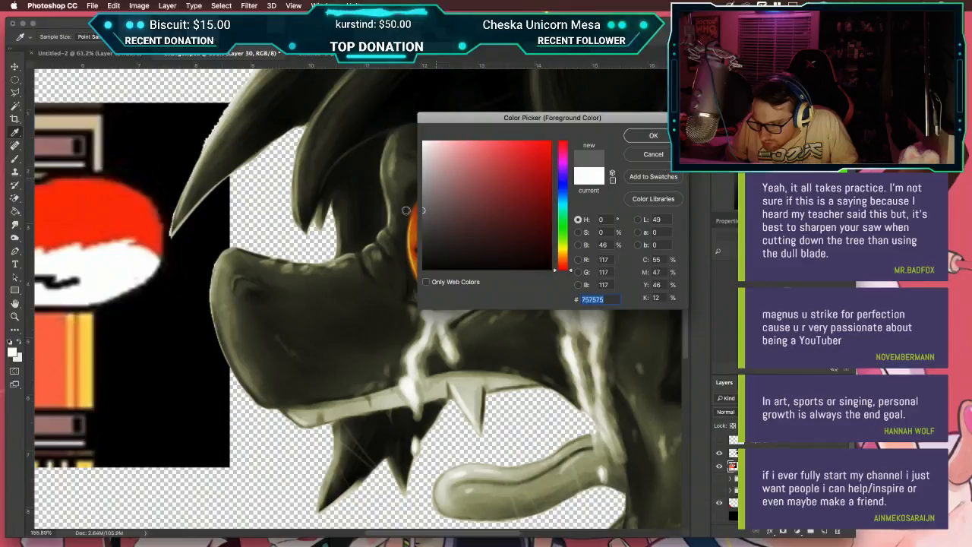
pyautogui.moveTo(402, 200); pyautogui.dragTo(391, 169)
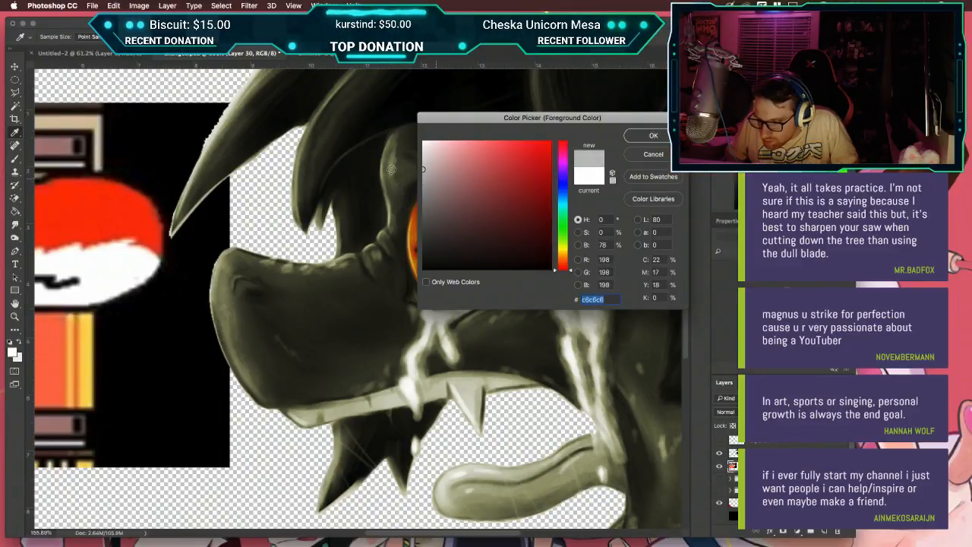
pyautogui.press('Return')
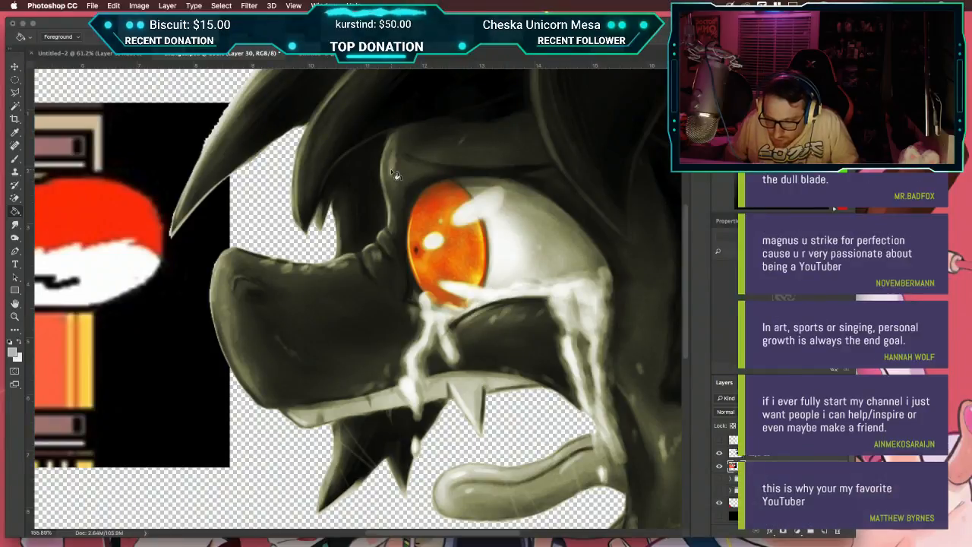
# Step: Draw a thin, closed crescent path with the Pen tool along the crease above the creature's nostril
pyautogui.hscroll(3, 390, 169)
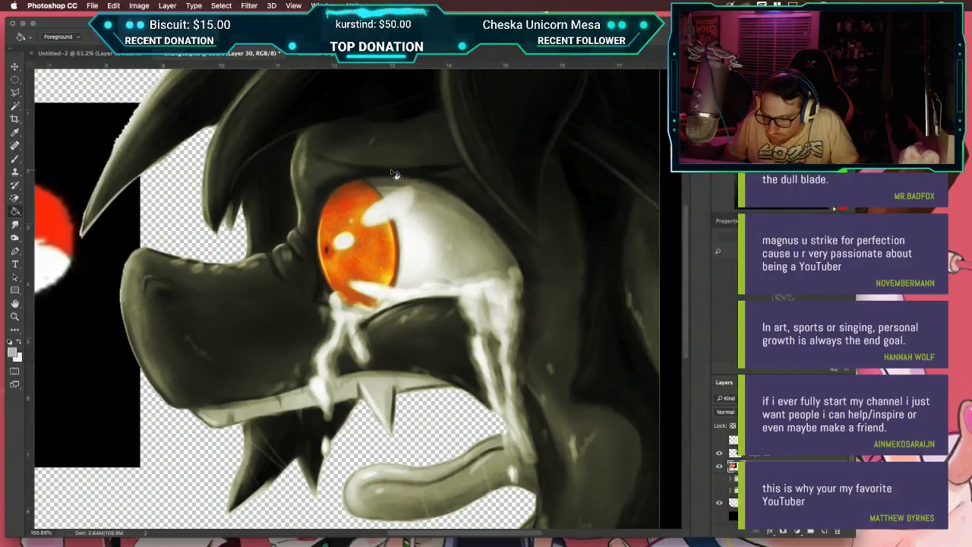
pyautogui.hscroll(-3, 392, 171)
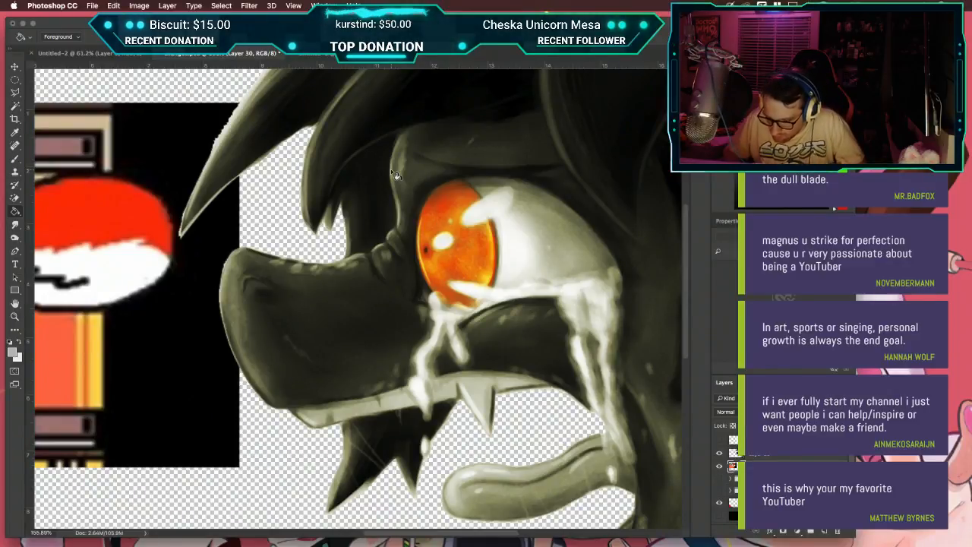
pyautogui.press('p')
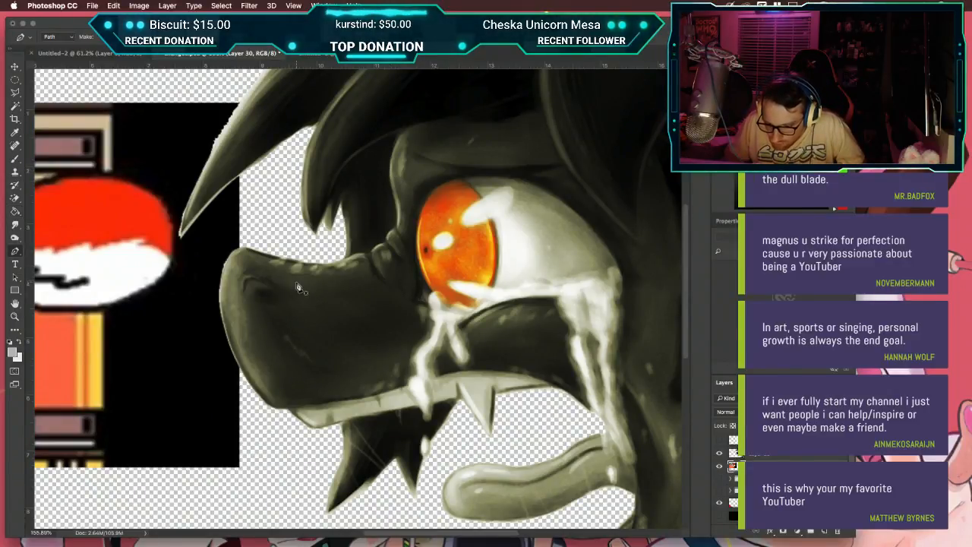
pyautogui.click(243, 292)
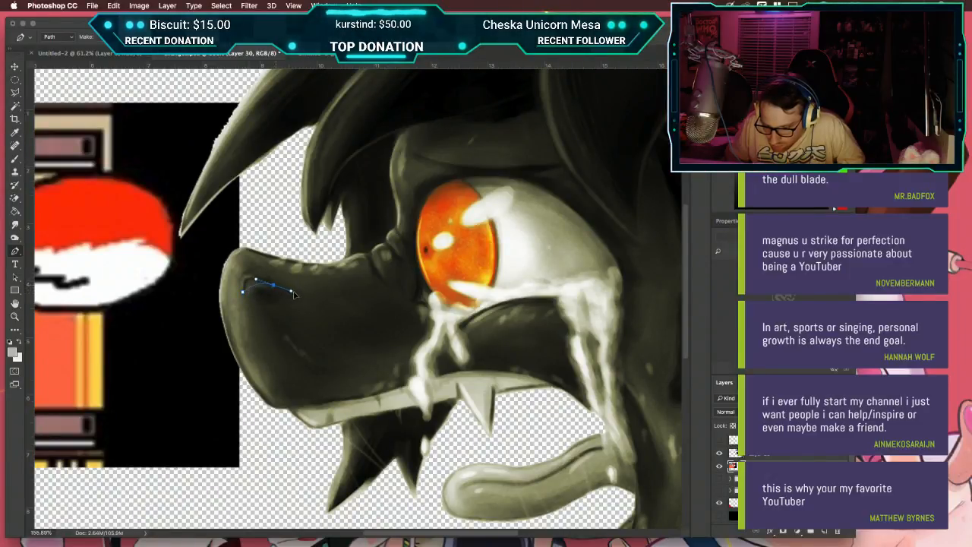
pyautogui.moveTo(310, 301); pyautogui.dragTo(315, 306)
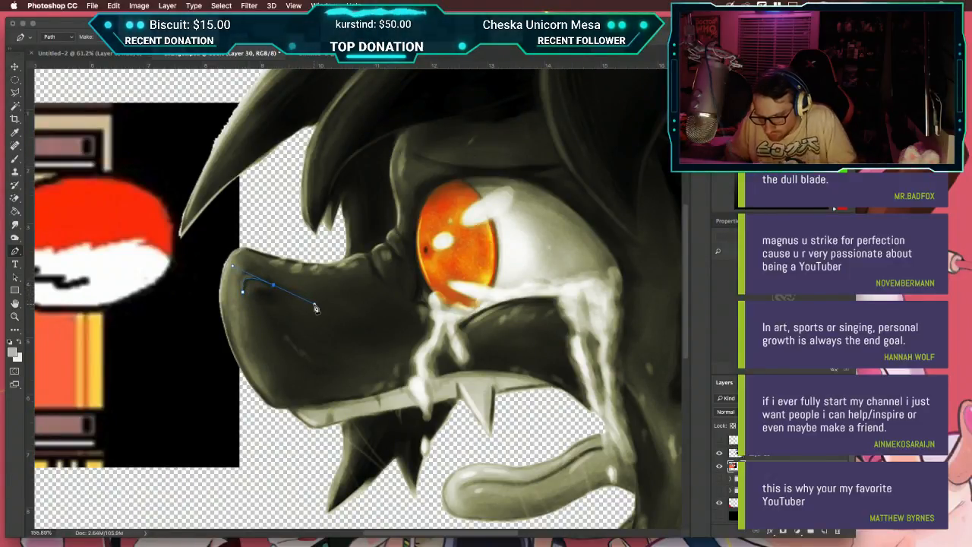
pyautogui.moveTo(315, 306); pyautogui.dragTo(302, 302)
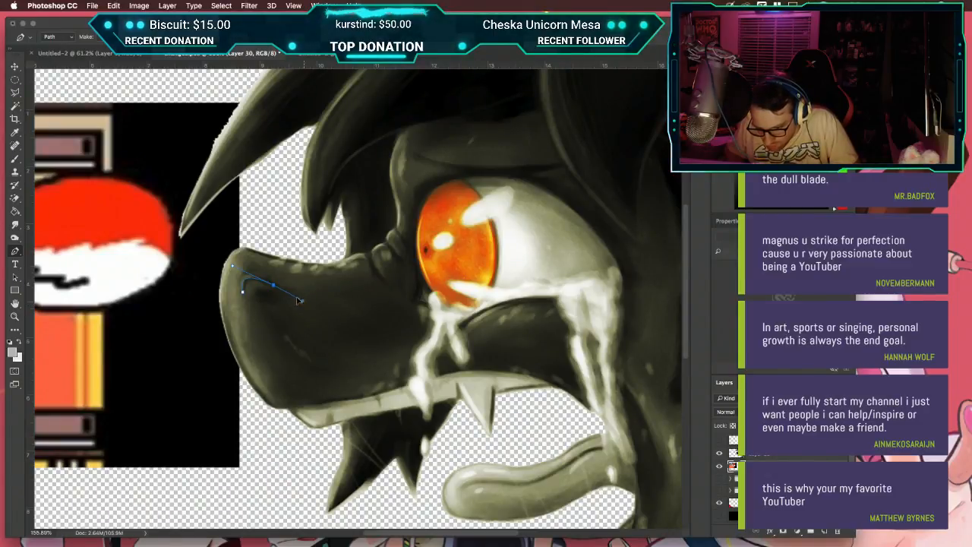
pyautogui.moveTo(242, 291); pyautogui.dragTo(237, 307)
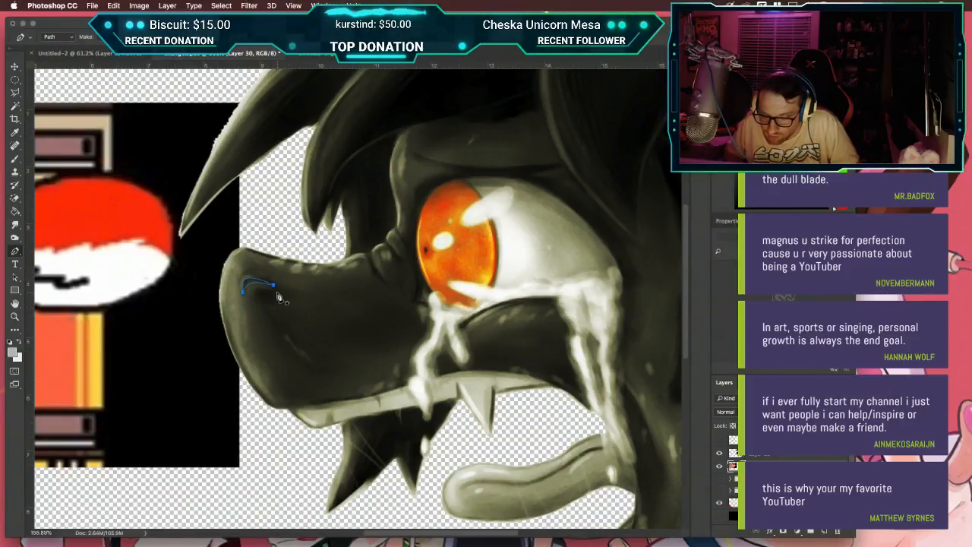
# Step: Outline the creature's nostril with a small closed oval path just beneath the crescent crease
pyautogui.scroll(-2, 278, 296)
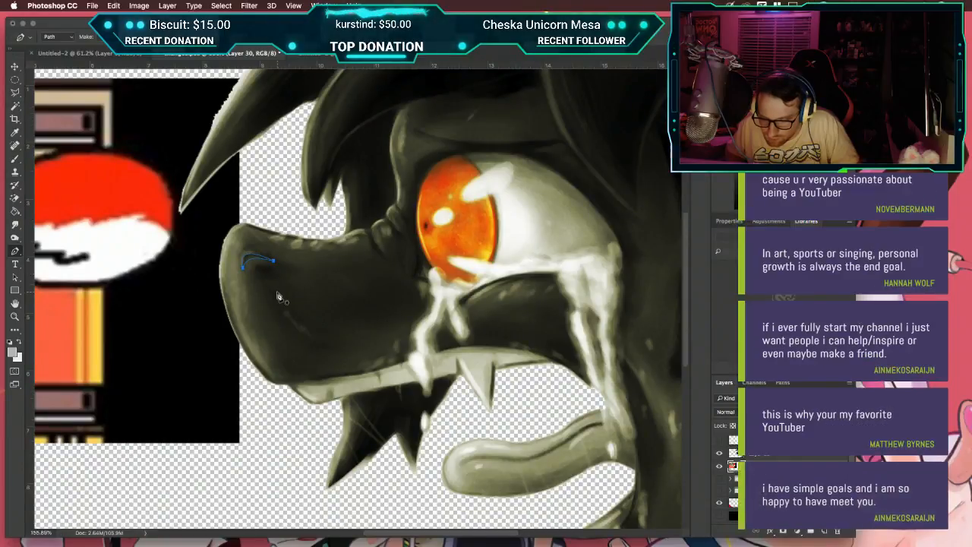
pyautogui.scroll(3, 278, 296)
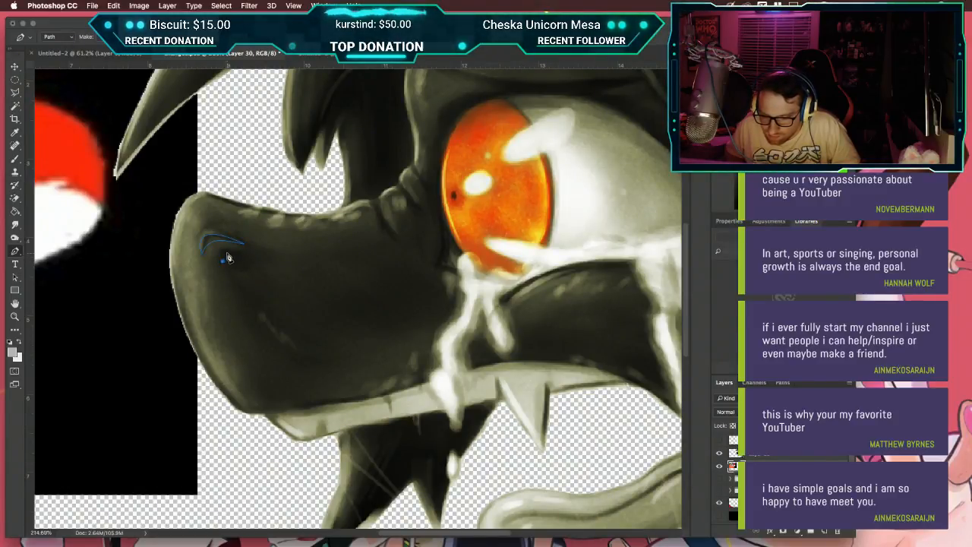
pyautogui.moveTo(227, 250); pyautogui.dragTo(249, 262)
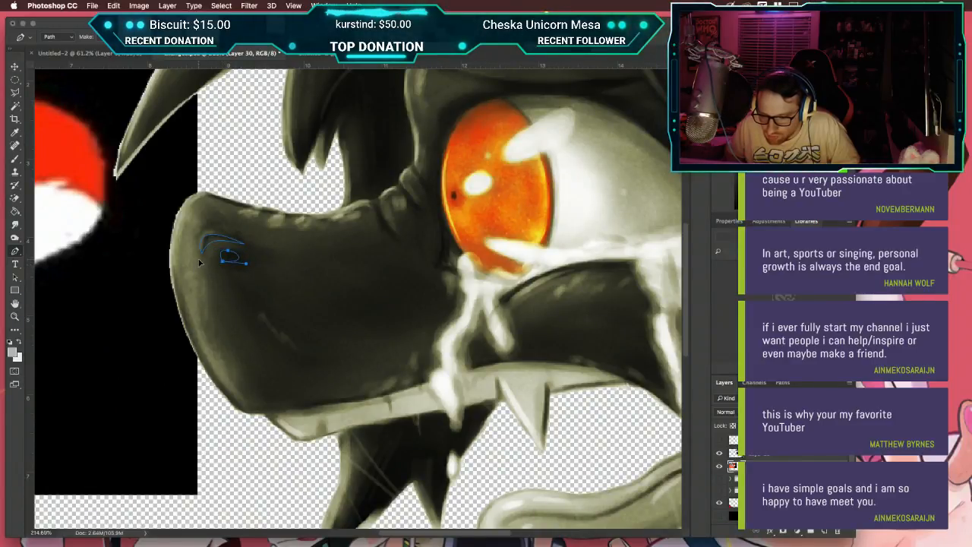
pyautogui.press('super+z')
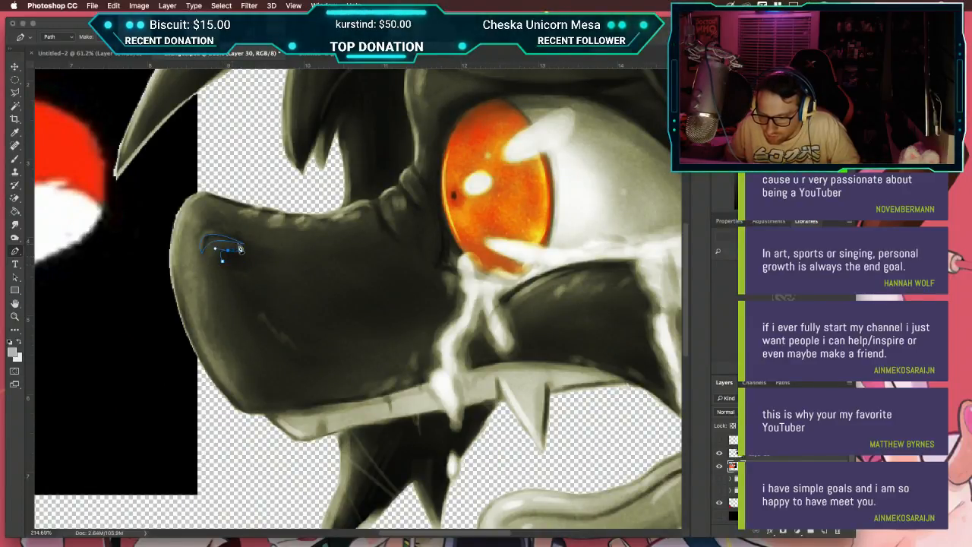
pyautogui.click(240, 262)
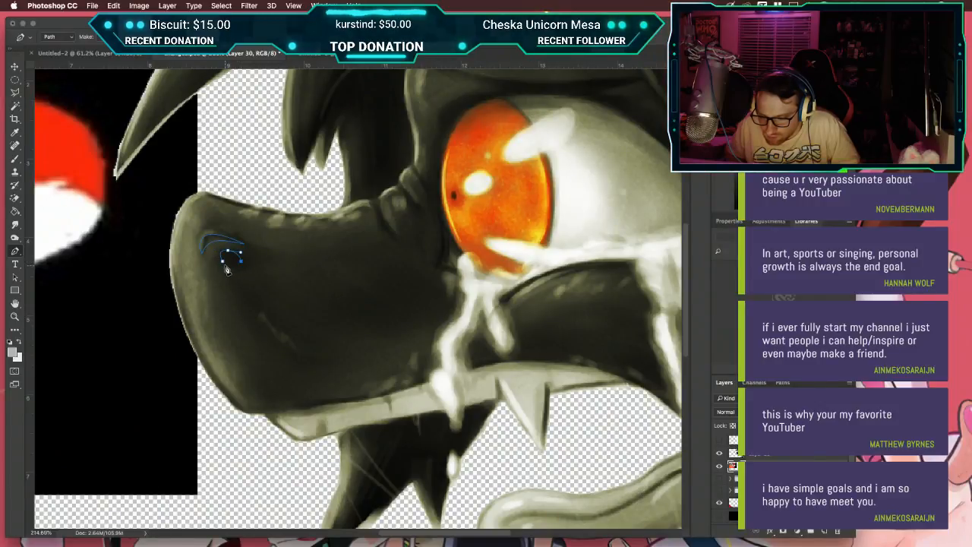
pyautogui.click(224, 263)
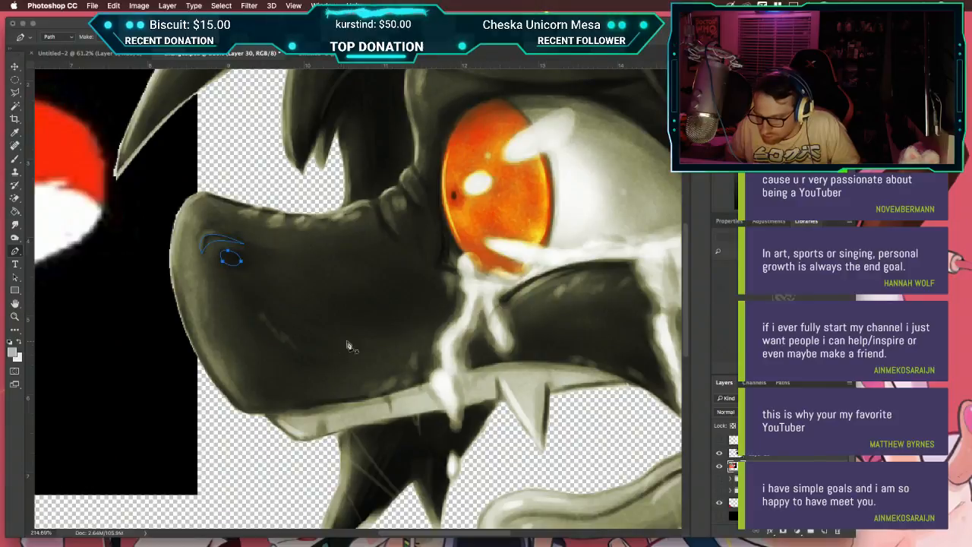
# Step: Trace the front wrinkle on the bridge of the creature's snout as a narrow, curved closed path
pyautogui.scroll(-3, 404, 347)
pyautogui.hscroll(2, 405, 346)
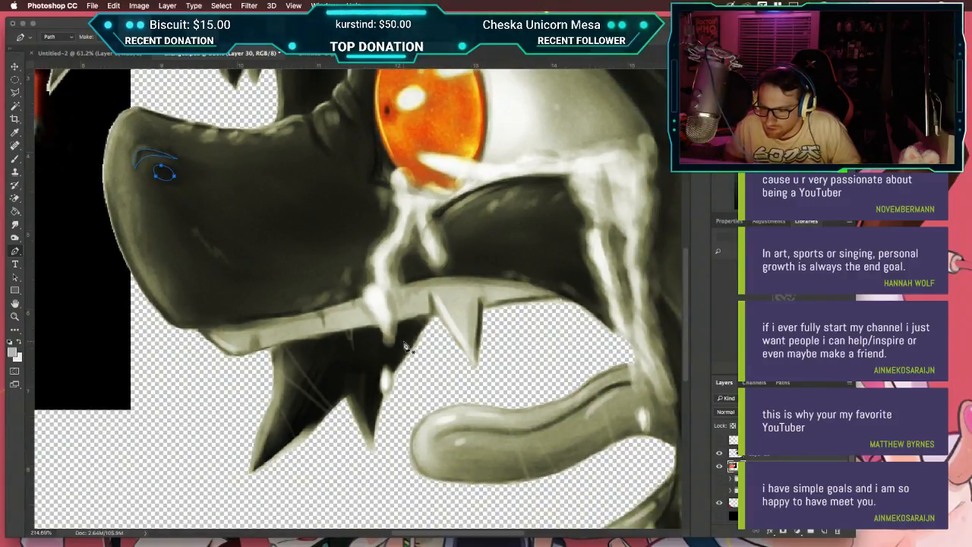
pyautogui.scroll(6, 404, 347)
pyautogui.hscroll(3, 405, 347)
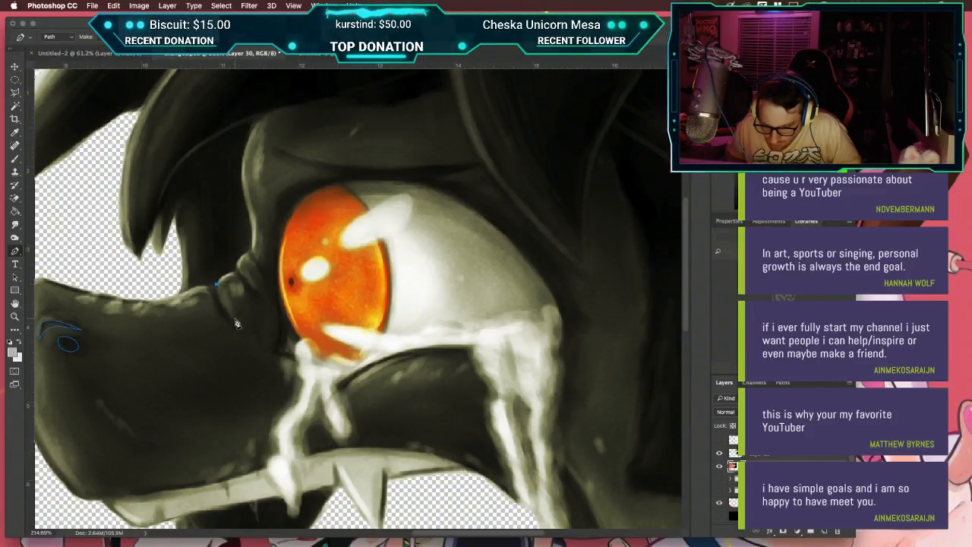
pyautogui.moveTo(238, 326); pyautogui.dragTo(255, 333)
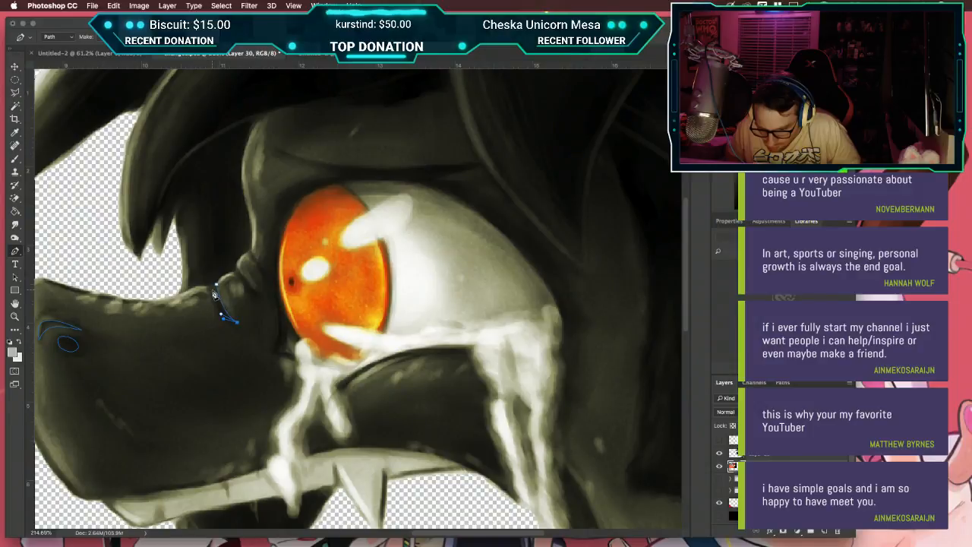
pyautogui.moveTo(211, 287); pyautogui.dragTo(210, 265)
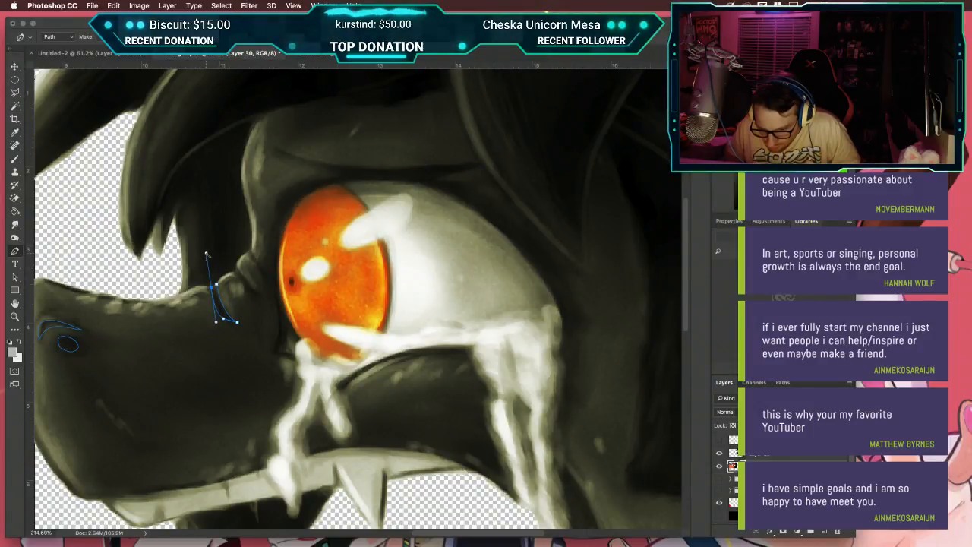
pyautogui.keyDown('alt'); pyautogui.click(213, 286); pyautogui.keyUp('alt')
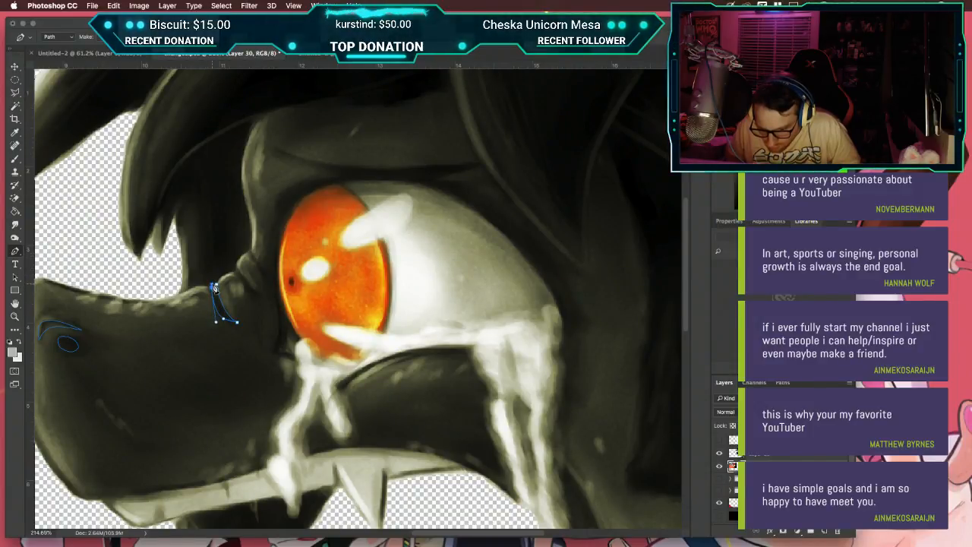
# Step: Outline the two remaining snout wrinkles nearest the orange eye with narrow curved paths
pyautogui.click(234, 272)
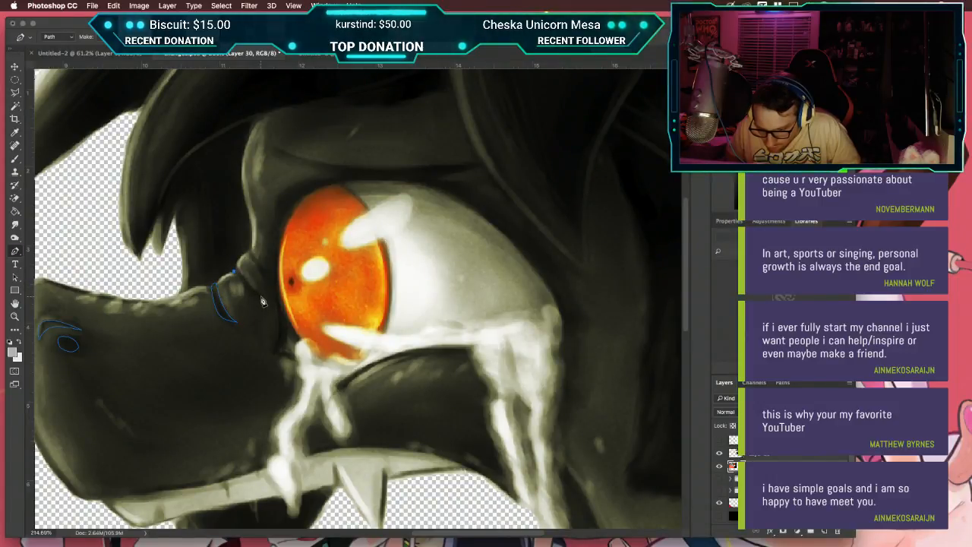
pyautogui.moveTo(269, 298); pyautogui.dragTo(275, 298)
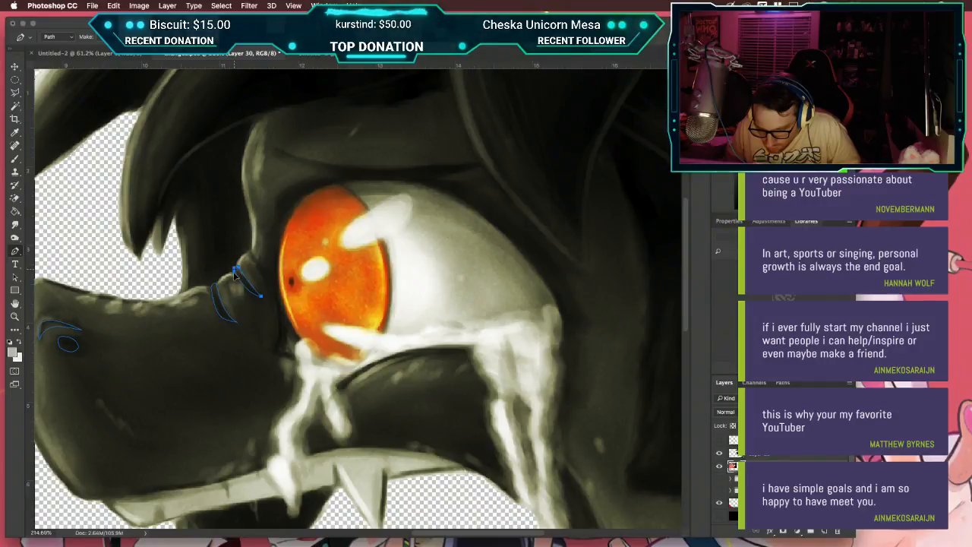
pyautogui.moveTo(247, 251); pyautogui.dragTo(269, 288)
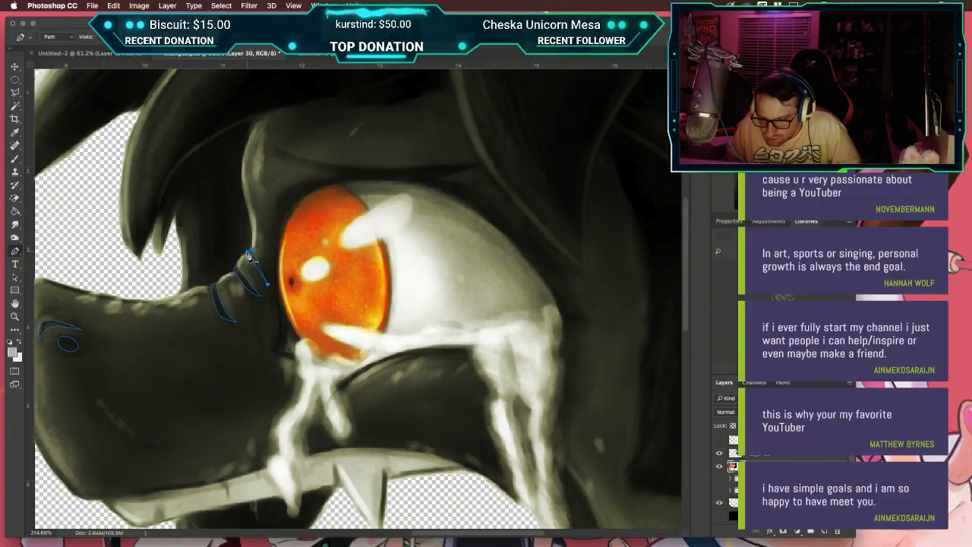
# Step: Examine the creature's mouth, hair and eye area for further inner lines to trace
pyautogui.hscroll(-10, 248, 255)
pyautogui.scroll(-5, 248, 256)
pyautogui.scroll(-4, 248, 255)
pyautogui.hscroll(20, 248, 256)
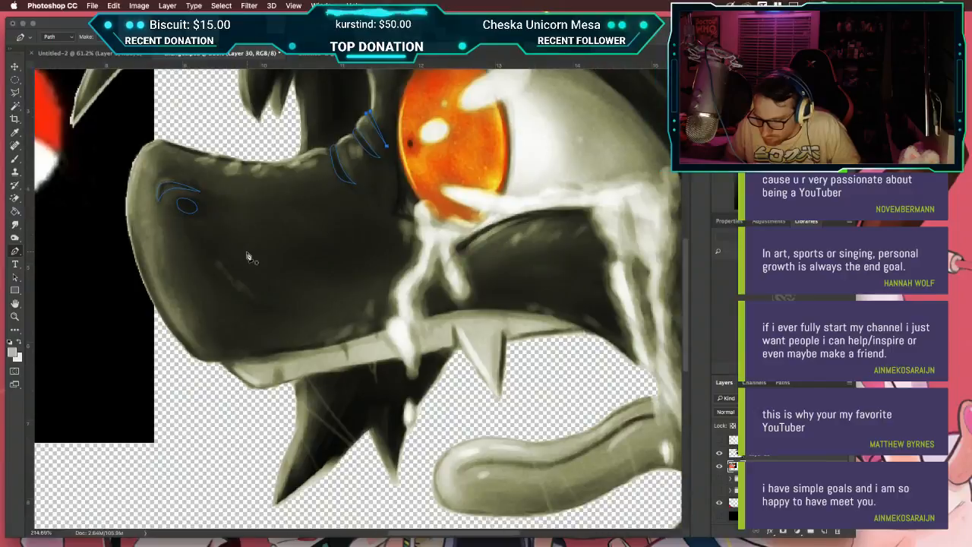
pyautogui.scroll(-11, 248, 256)
pyautogui.scroll(2, 248, 256)
pyautogui.scroll(13, 248, 256)
pyautogui.hscroll(6, 248, 256)
pyautogui.scroll(10, 249, 256)
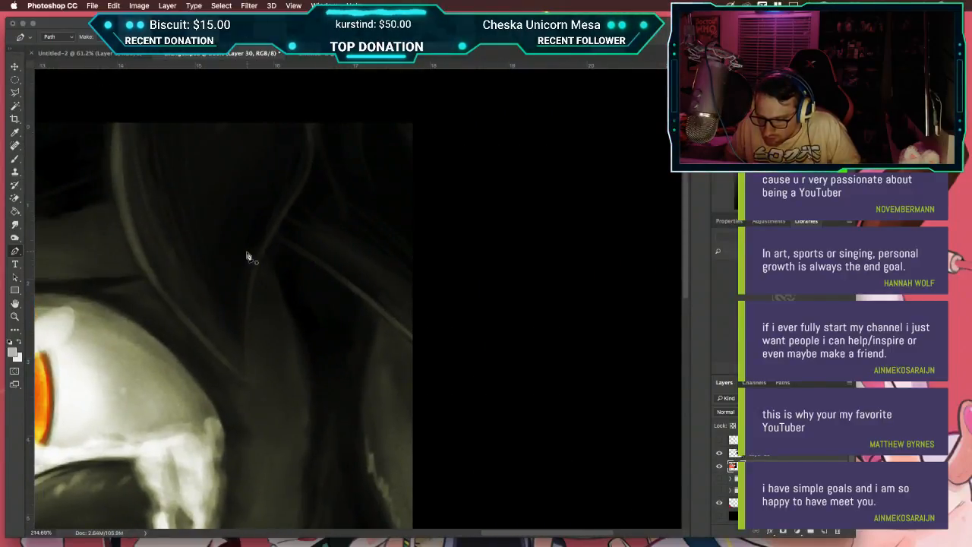
pyautogui.hscroll(-12, 248, 256)
pyautogui.scroll(-2, 249, 256)
pyautogui.scroll(-10, 248, 256)
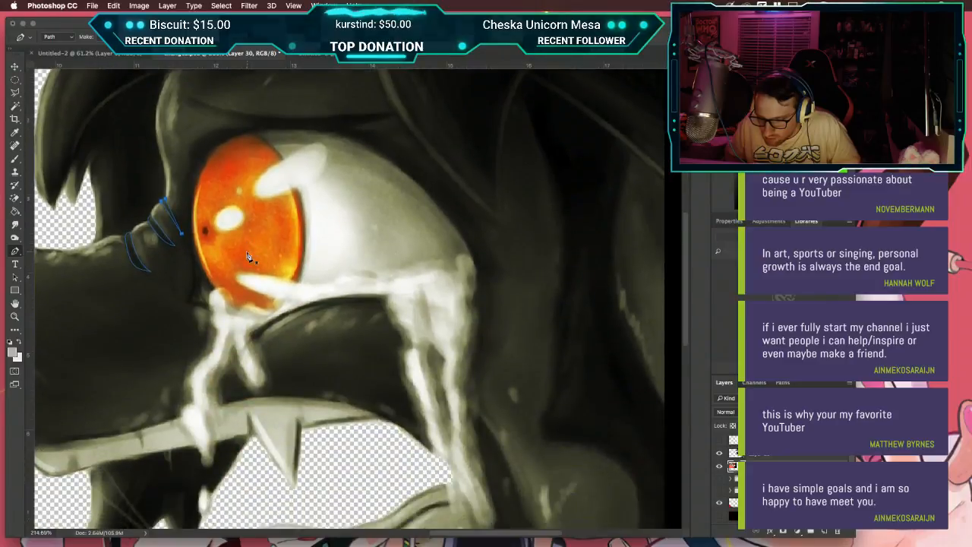
pyautogui.scroll(-2, 248, 256)
pyautogui.scroll(-2, 248, 256)
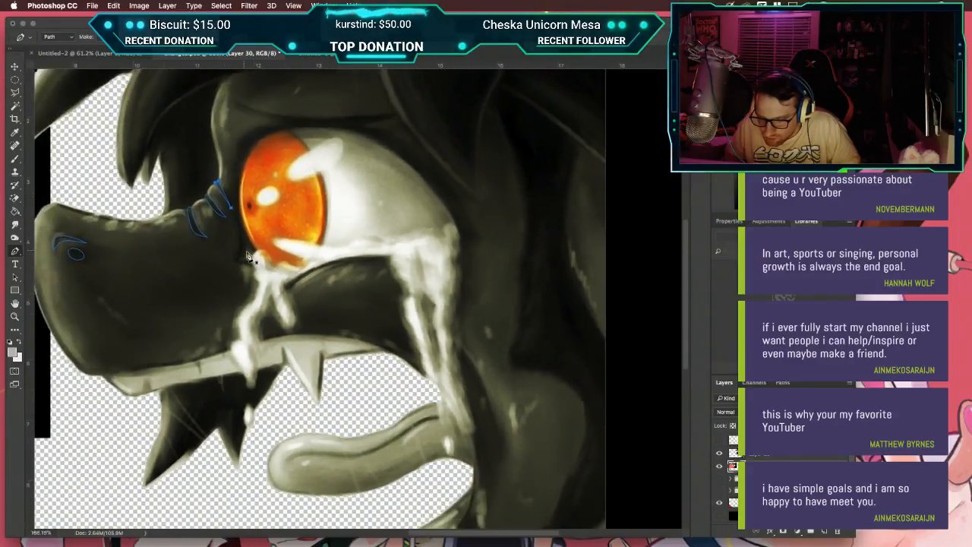
# Step: Trace the curved lower eyelid line beneath the creature's orange eye as a narrow closed path reaching across the tears
pyautogui.scroll(5, 249, 258)
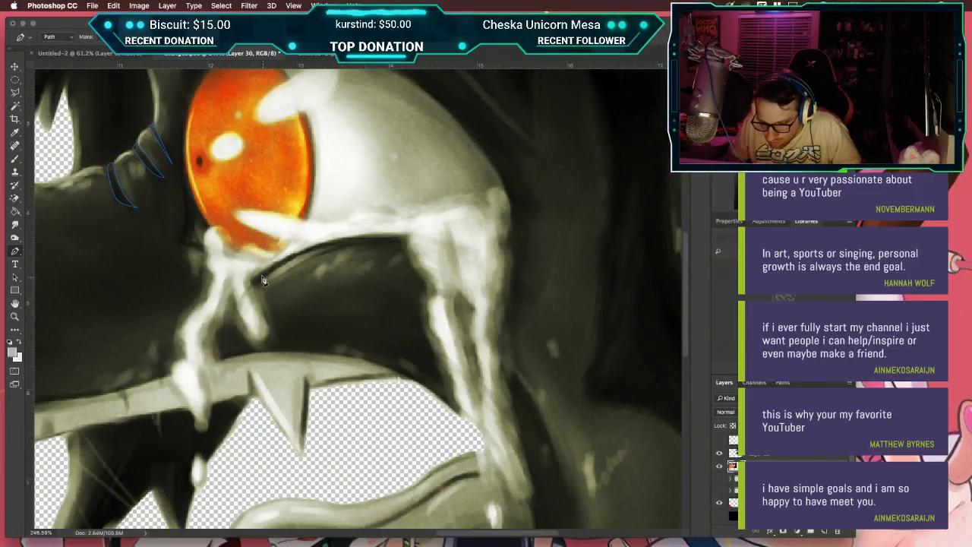
pyautogui.moveTo(260, 278); pyautogui.dragTo(279, 264)
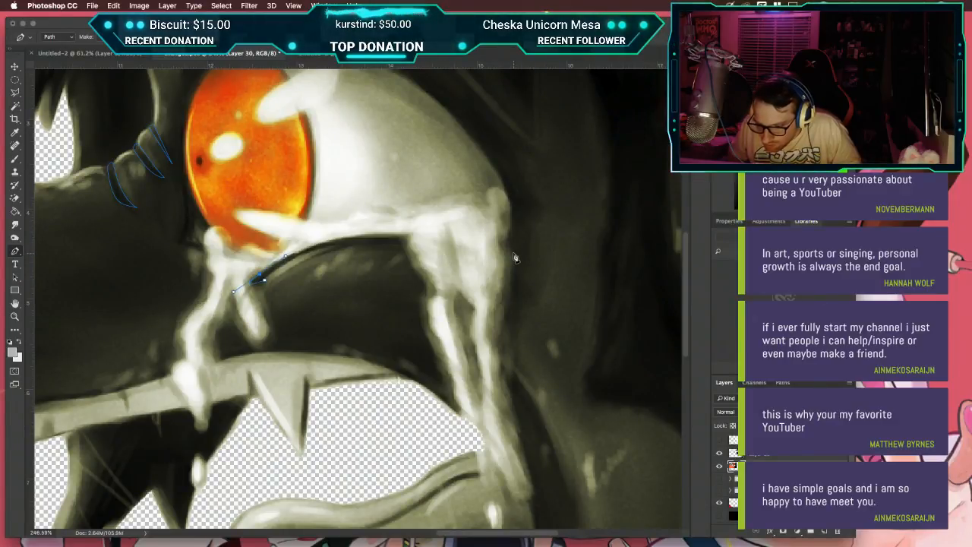
pyautogui.moveTo(513, 254); pyautogui.dragTo(665, 303)
pyautogui.moveTo(667, 301); pyautogui.dragTo(505, 262)
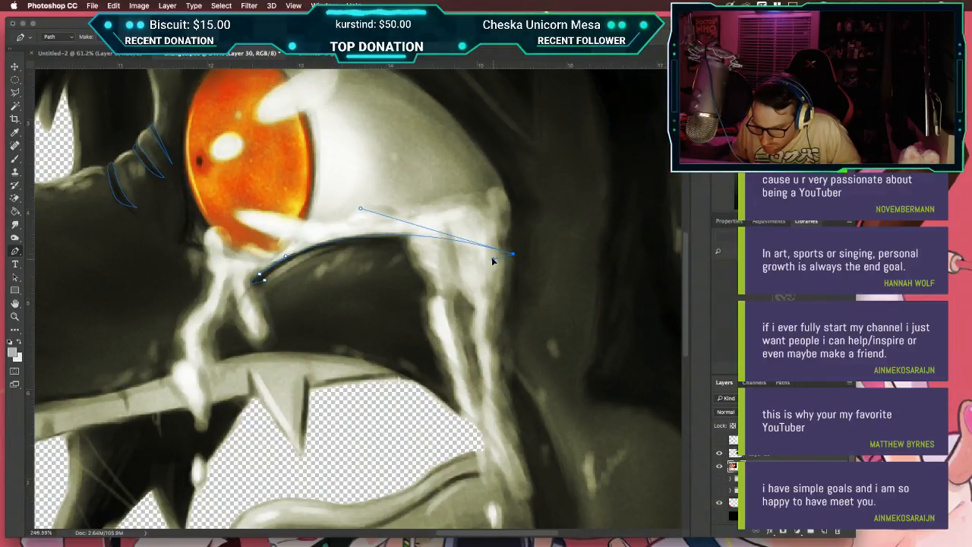
pyautogui.click(400, 242)
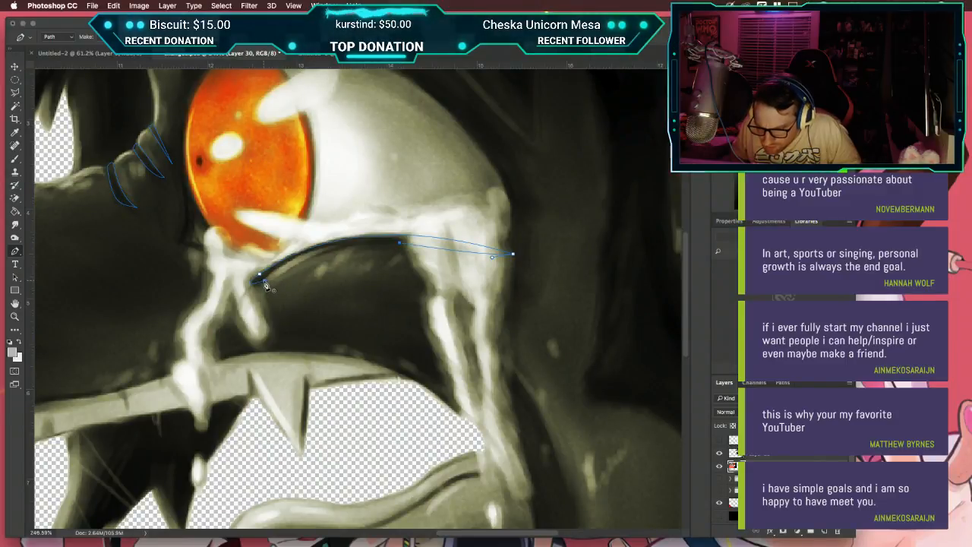
pyautogui.moveTo(260, 279); pyautogui.dragTo(305, 238)
pyautogui.moveTo(222, 322); pyautogui.dragTo(223, 323)
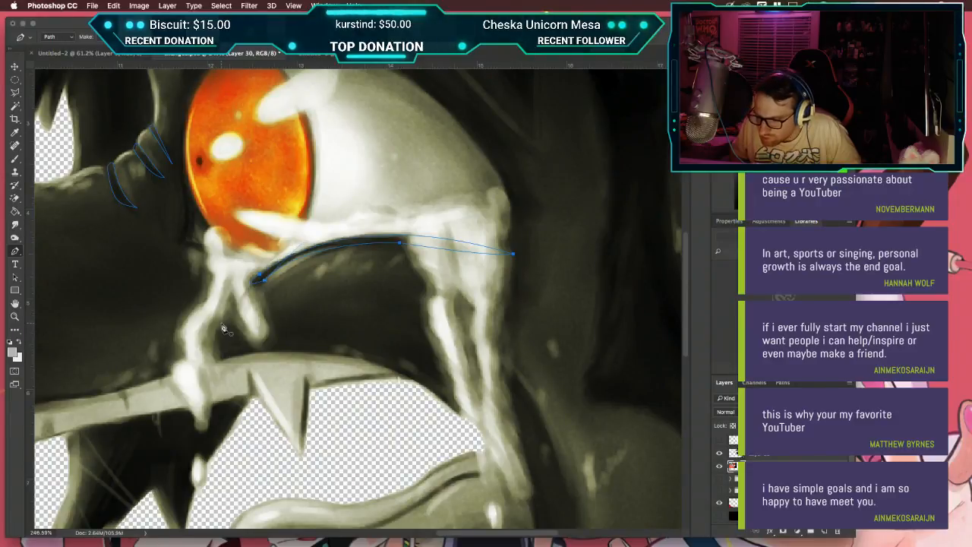
# Step: Load the nostril, wrinkle and eyelid paths as a selection and fill it with the grey foreground colour on a new layer
pyautogui.click(790, 384)
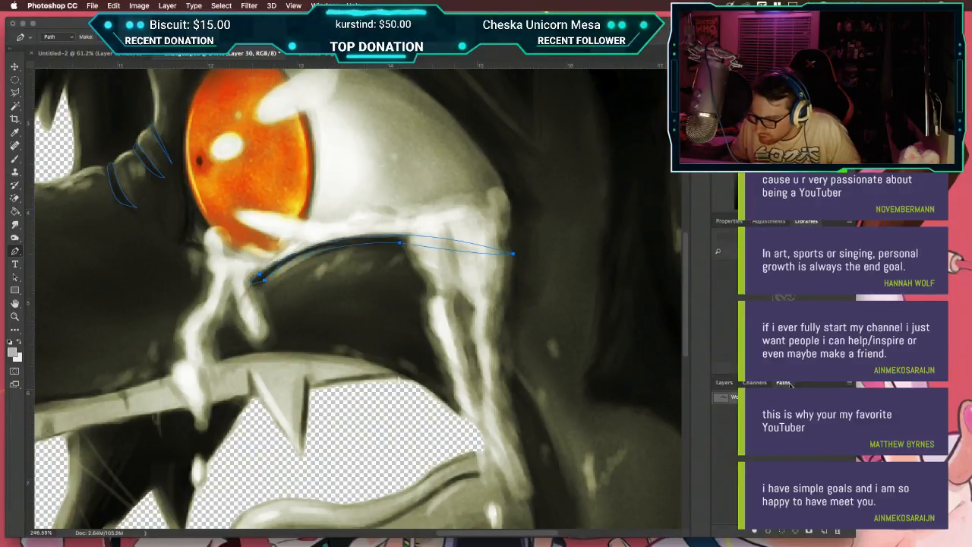
pyautogui.keyDown('super'); pyautogui.click(724, 398); pyautogui.keyUp('super')
pyautogui.press('super+minus')
pyautogui.scroll(-3, 353, 260)
pyautogui.press('g')
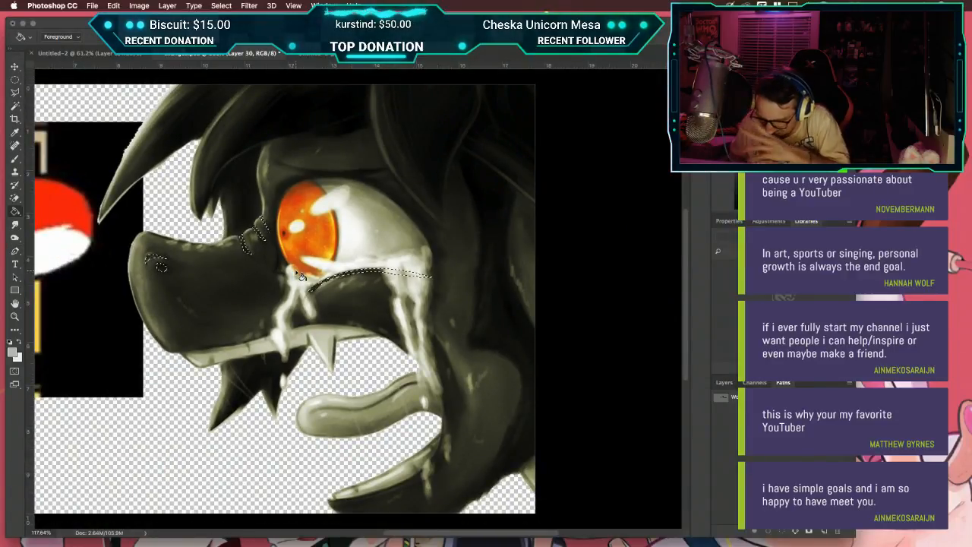
pyautogui.click(724, 384)
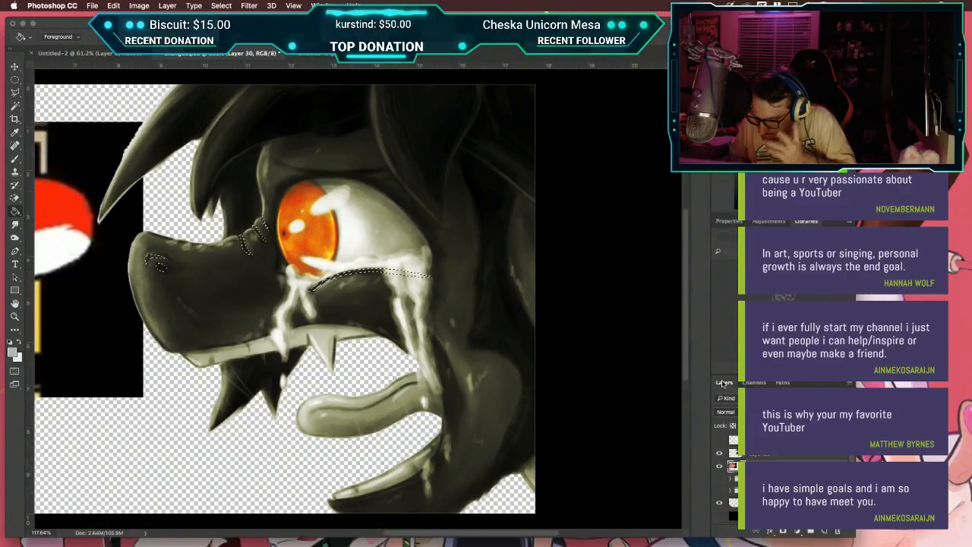
pyautogui.click(777, 457)
pyautogui.press('super+shift+n')
pyautogui.press('Return')
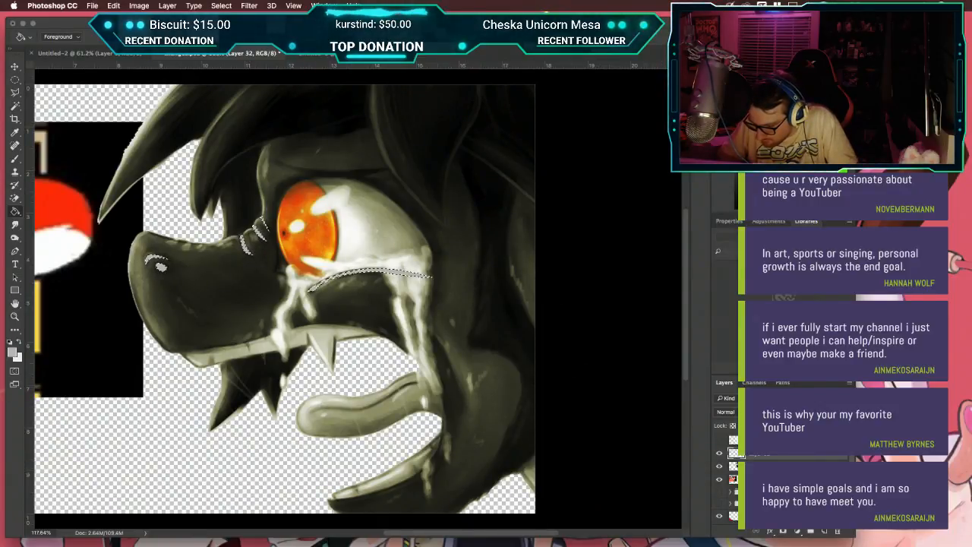
# Step: Move the pale silhouette layer below the creature artwork, display it with the artwork hidden, and clear the selection
pyautogui.moveTo(774, 440); pyautogui.dragTo(774, 473)
pyautogui.click(719, 465)
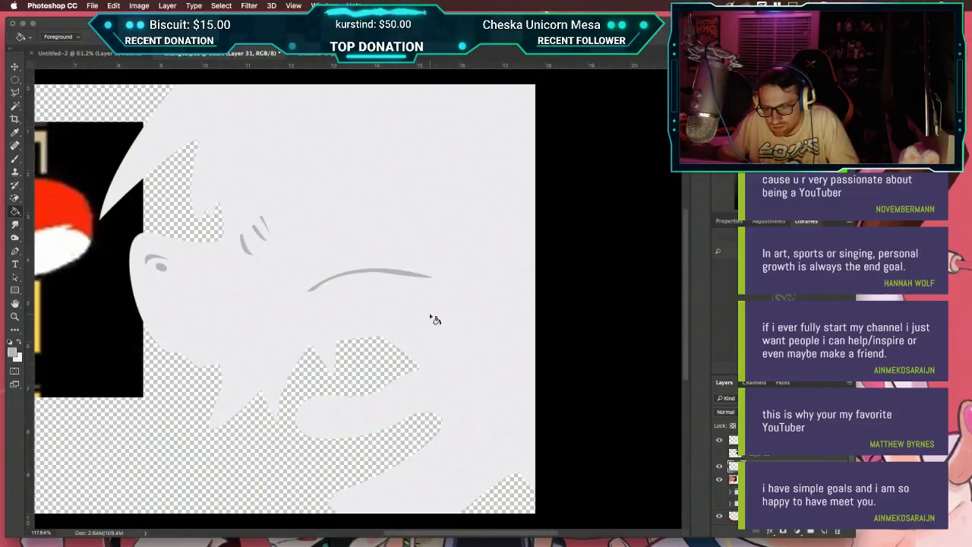
pyautogui.scroll(-5, 433, 318)
pyautogui.scroll(2, 433, 319)
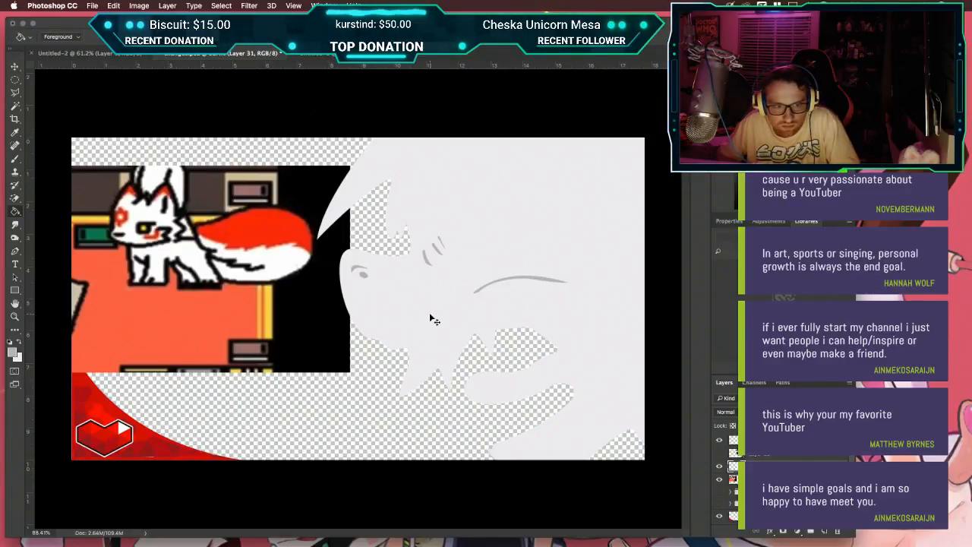
pyautogui.press('super+z')
pyautogui.press('super+d')
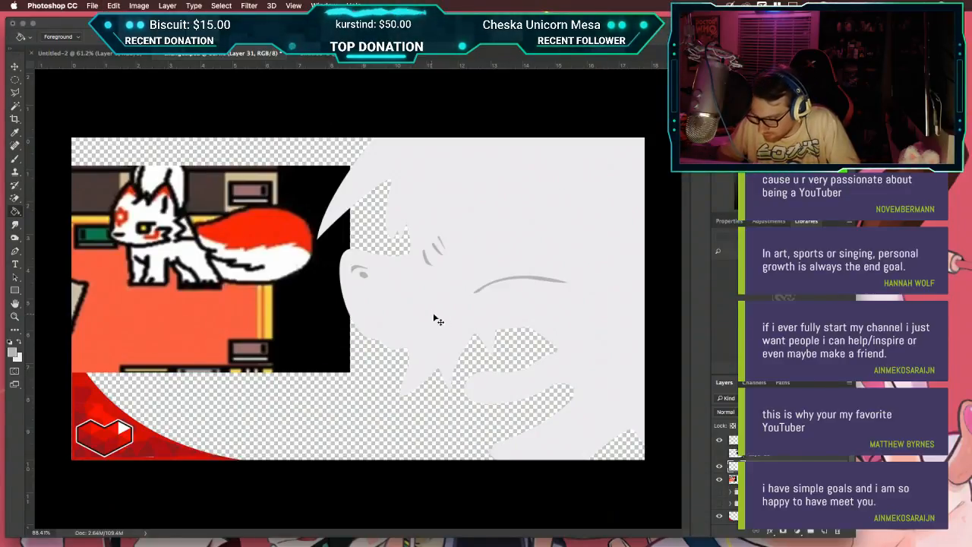
# Step: Show the creature artwork again and outline the two small tooth gaps along the front of the upper jaw with closed paths
pyautogui.click(717, 454)
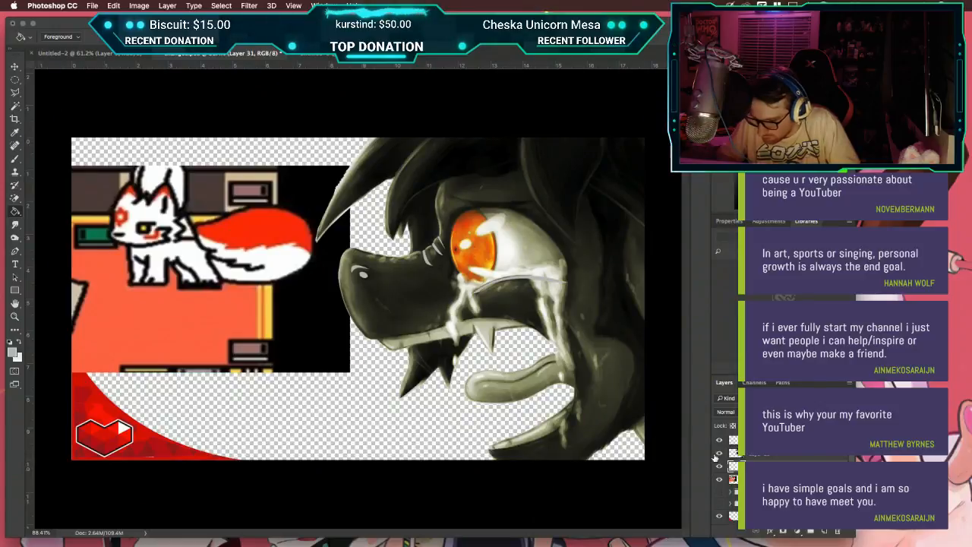
pyautogui.scroll(5, 501, 291)
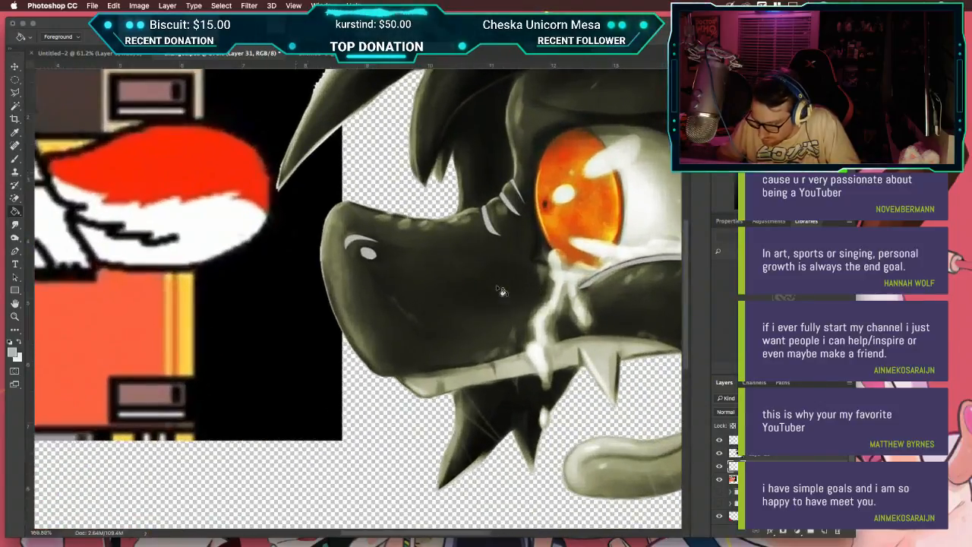
pyautogui.press('p')
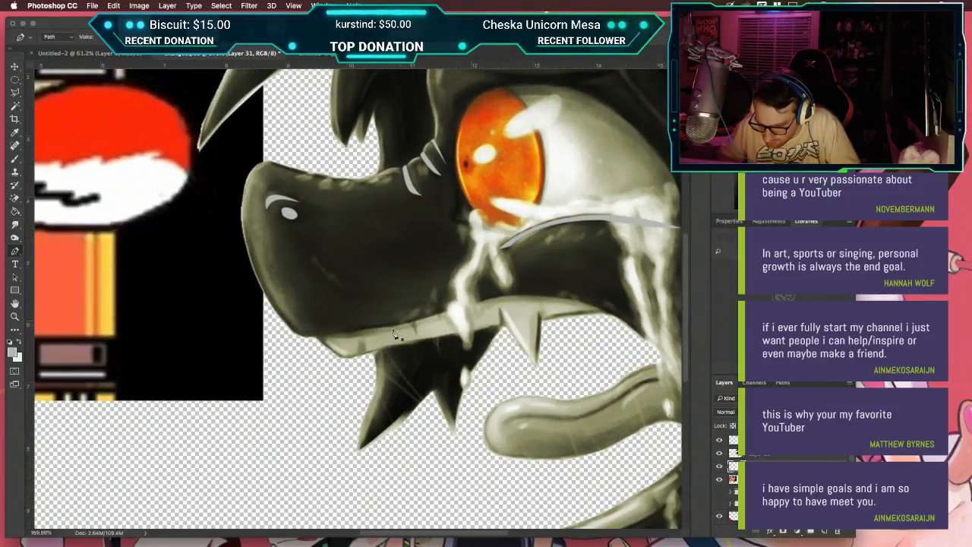
pyautogui.click(355, 352)
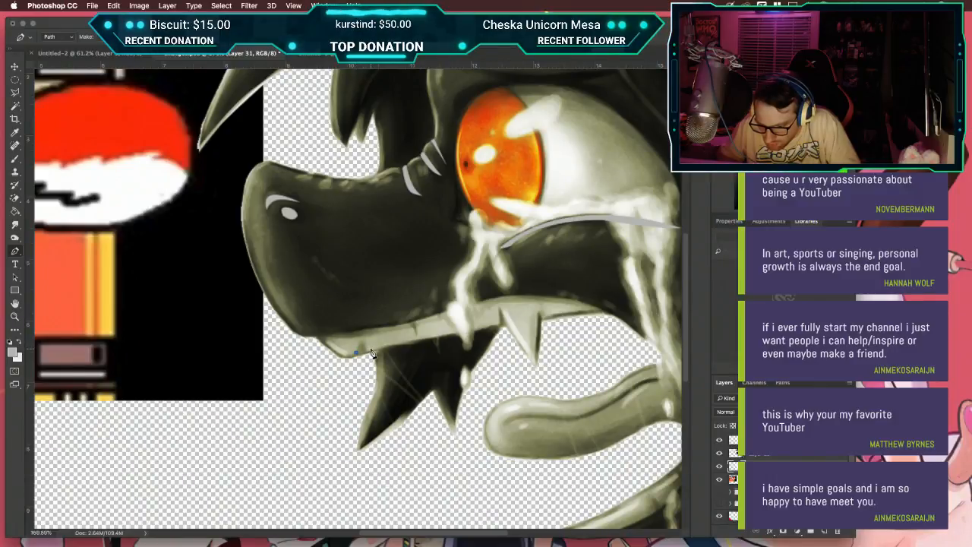
pyautogui.moveTo(369, 353); pyautogui.dragTo(371, 367)
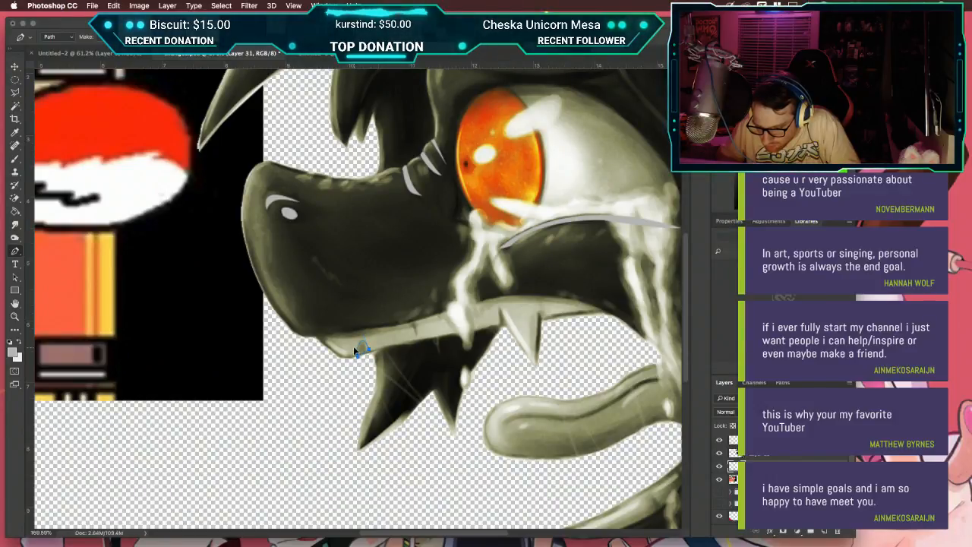
pyautogui.moveTo(408, 328); pyautogui.dragTo(419, 340)
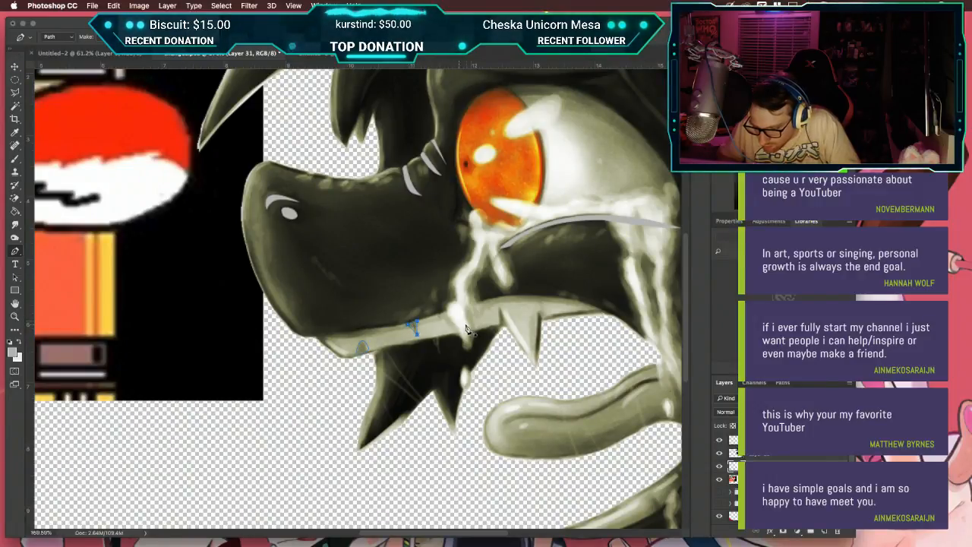
# Step: Outline the notch in front of the large upper fang and the thin dark line along its back edge and gum
pyautogui.click(499, 324)
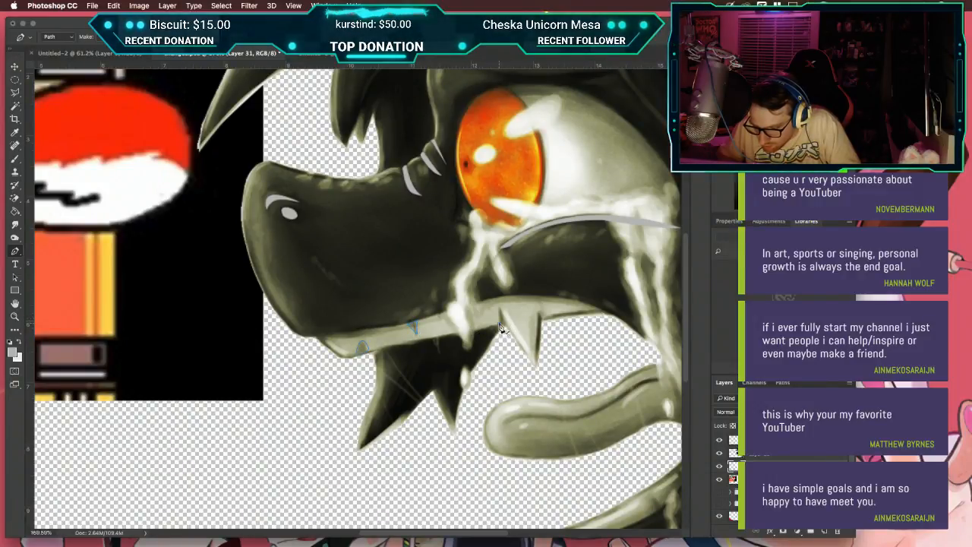
pyautogui.click(505, 323)
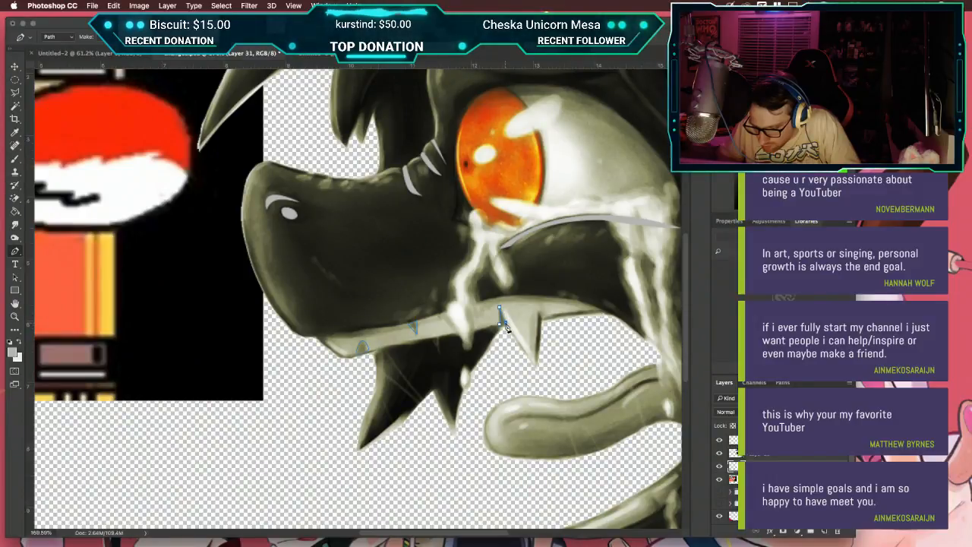
pyautogui.click(500, 325)
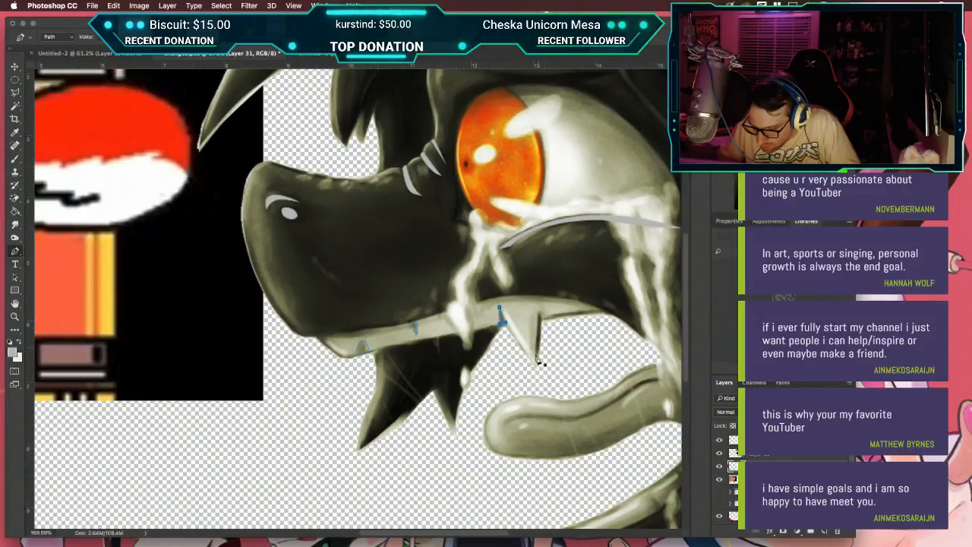
pyautogui.click(540, 312)
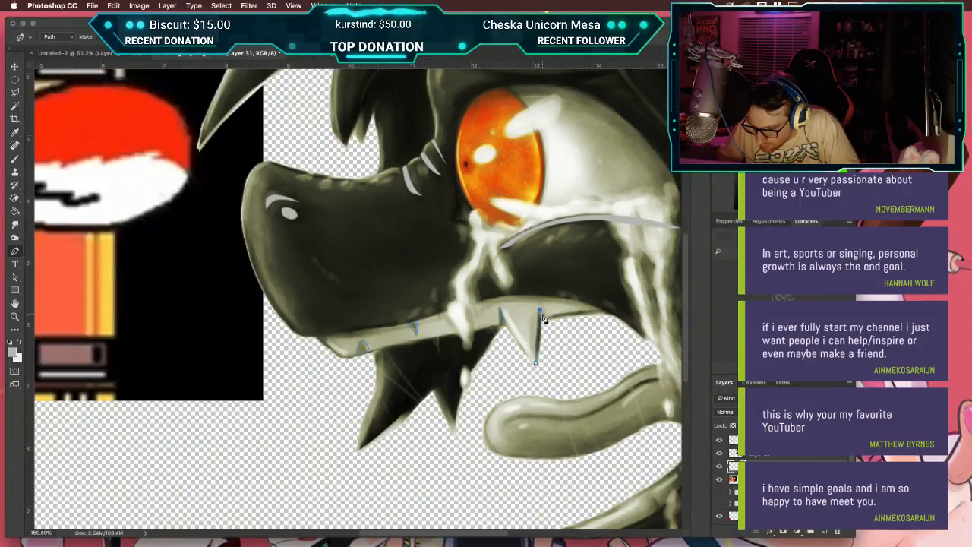
pyautogui.click(599, 313)
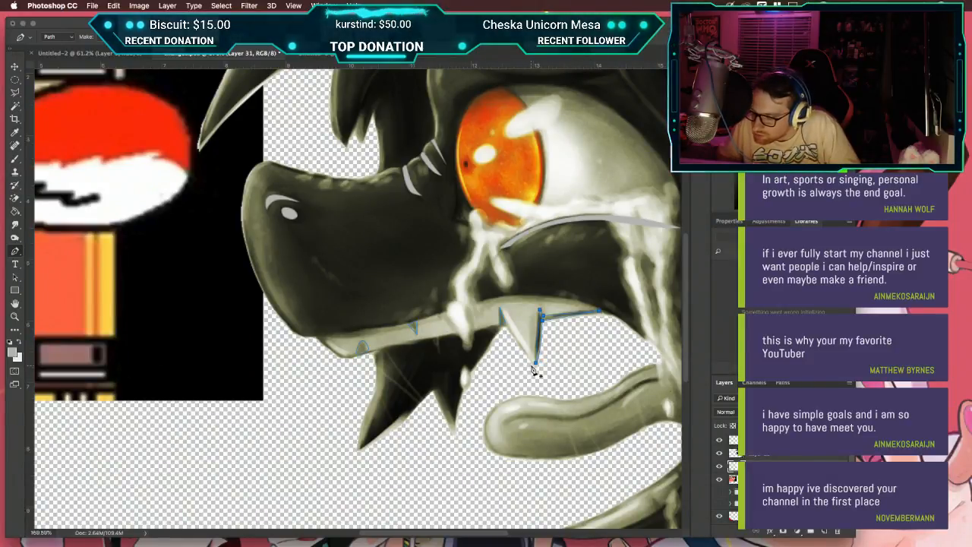
# Step: Load the tooth and fang paths as a selection and fill it grey on Layer 32, hiding the artwork temporarily to check the result
pyautogui.click(782, 383)
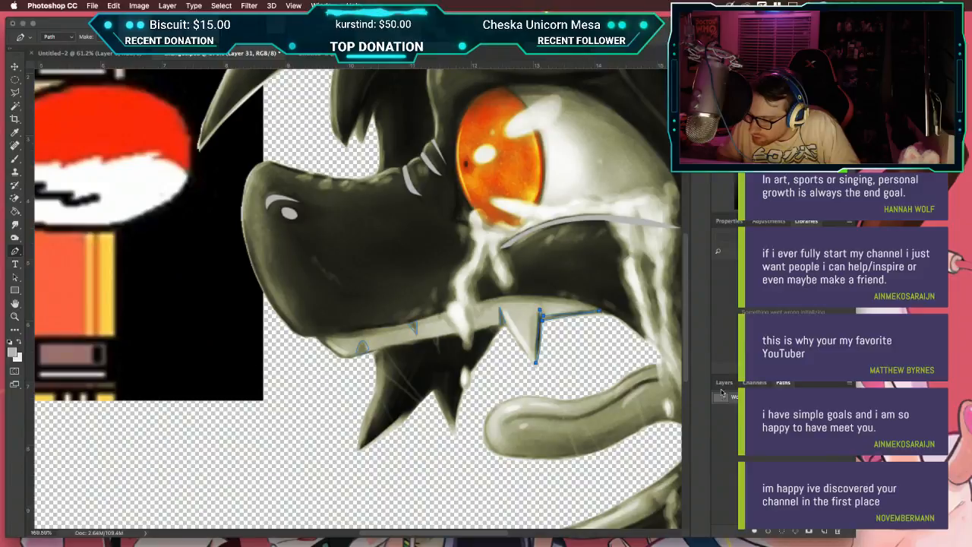
pyautogui.keyDown('ctrl'); pyautogui.click(726, 398); pyautogui.keyUp('ctrl')
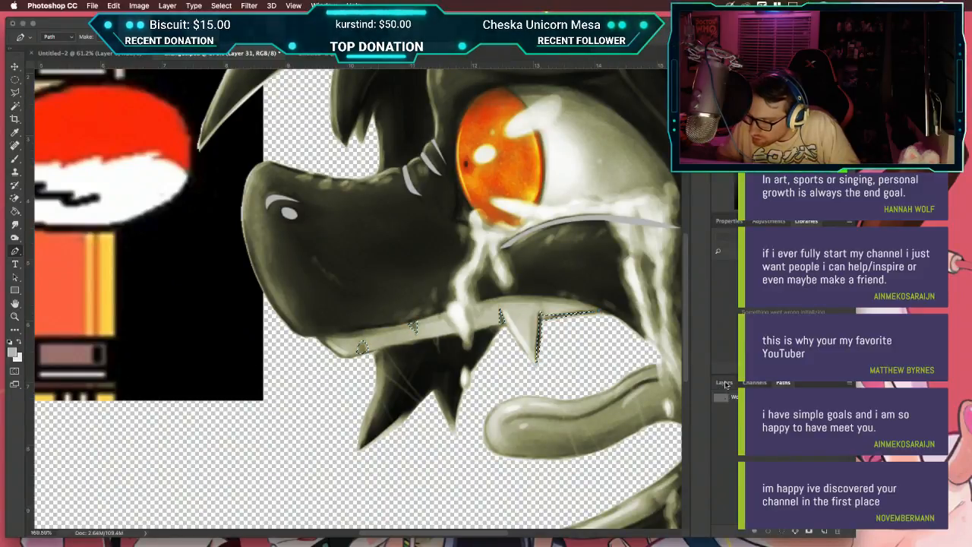
pyautogui.click(725, 382)
pyautogui.press('g')
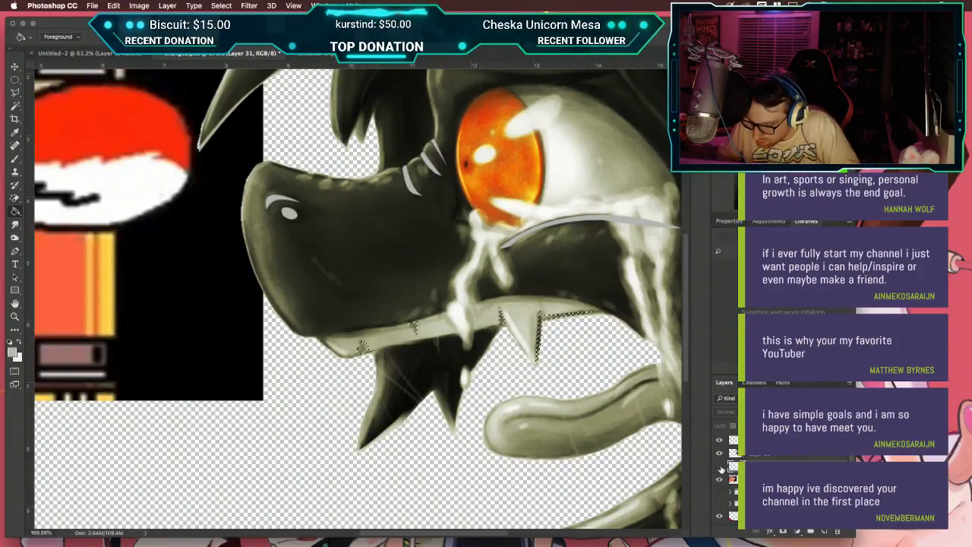
pyautogui.click(720, 468)
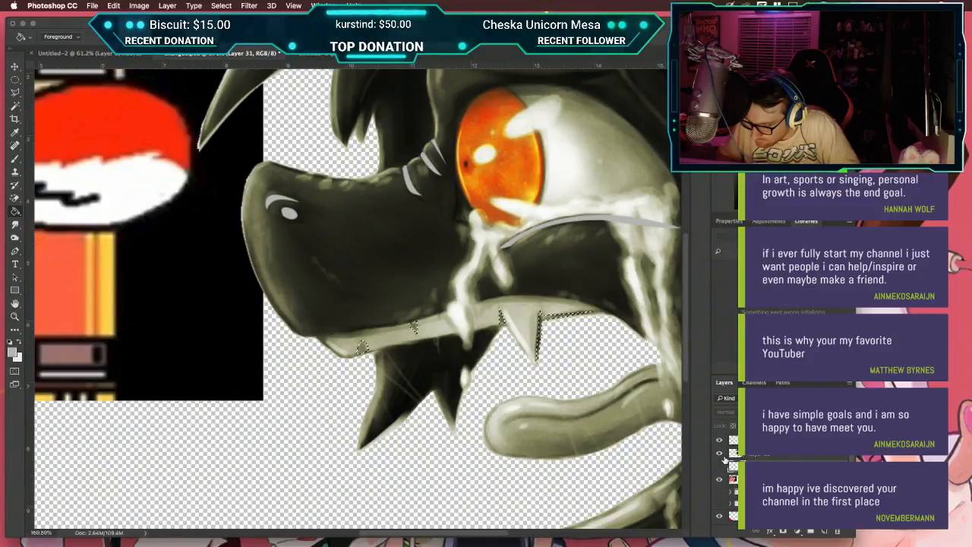
pyautogui.click(720, 464)
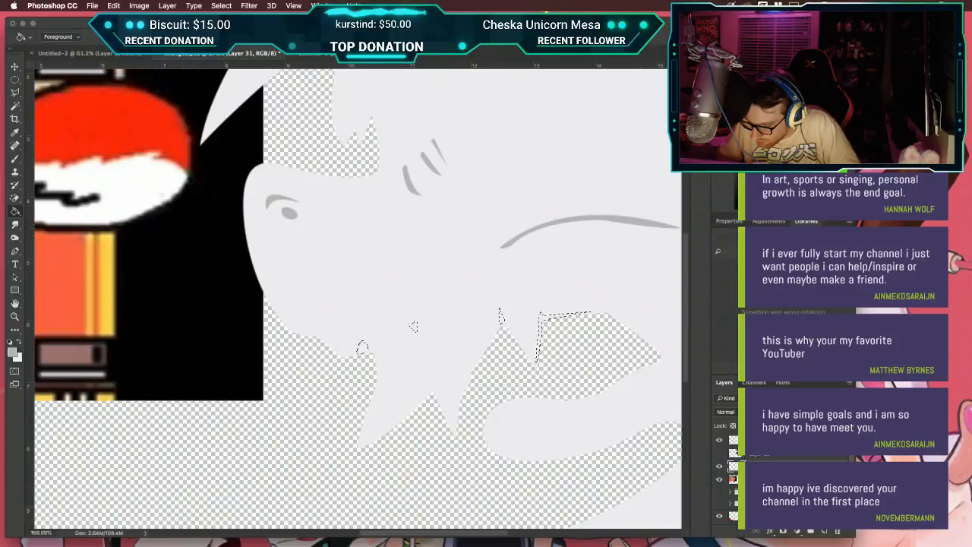
pyautogui.click(733, 440)
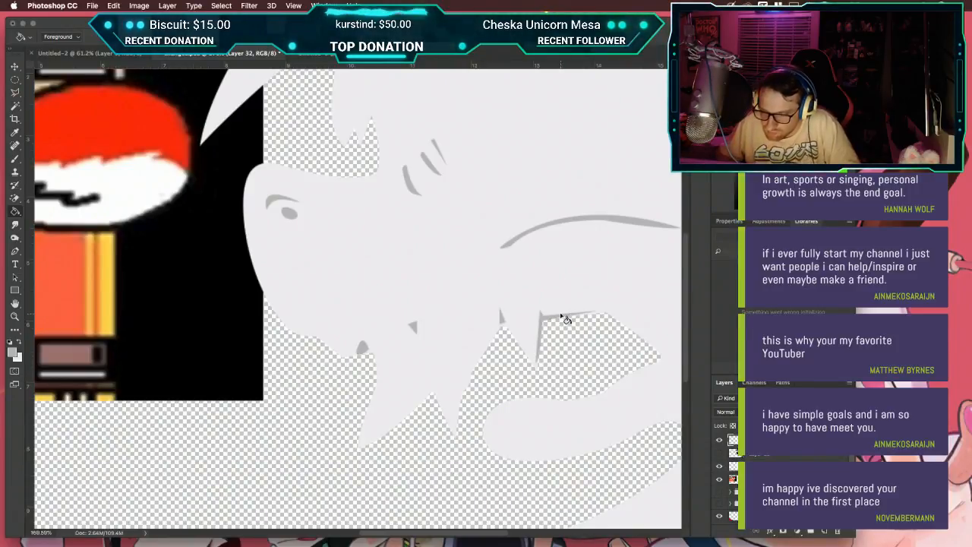
pyautogui.scroll(-5, 566, 319)
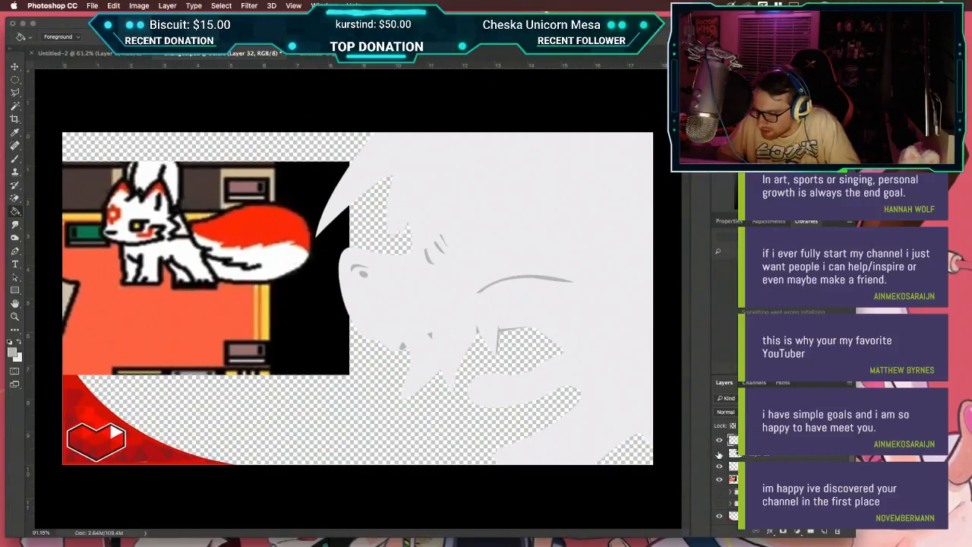
pyautogui.click(719, 453)
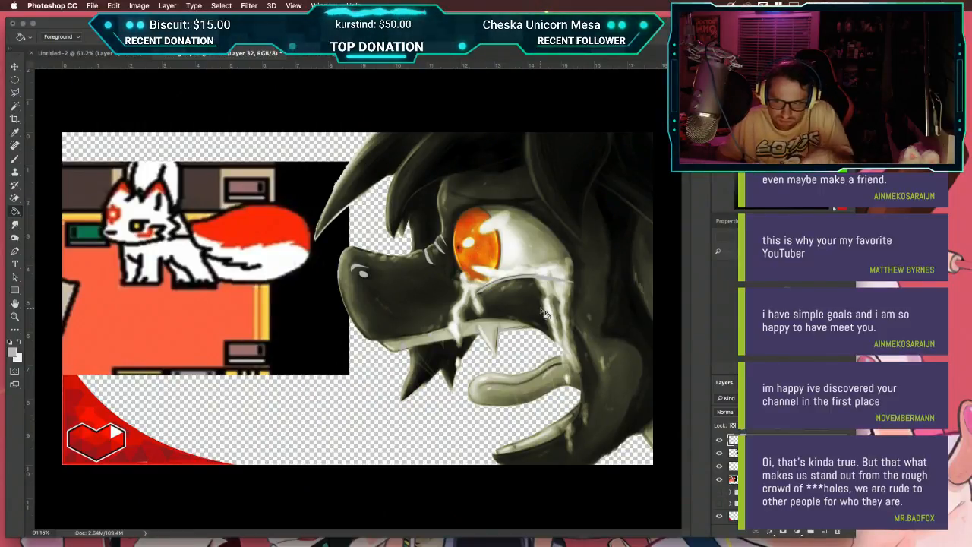
# Step: Examine the creature's mouth, tears and upper eyelid up close for further inner lines to trace
pyautogui.scroll(7, 539, 263)
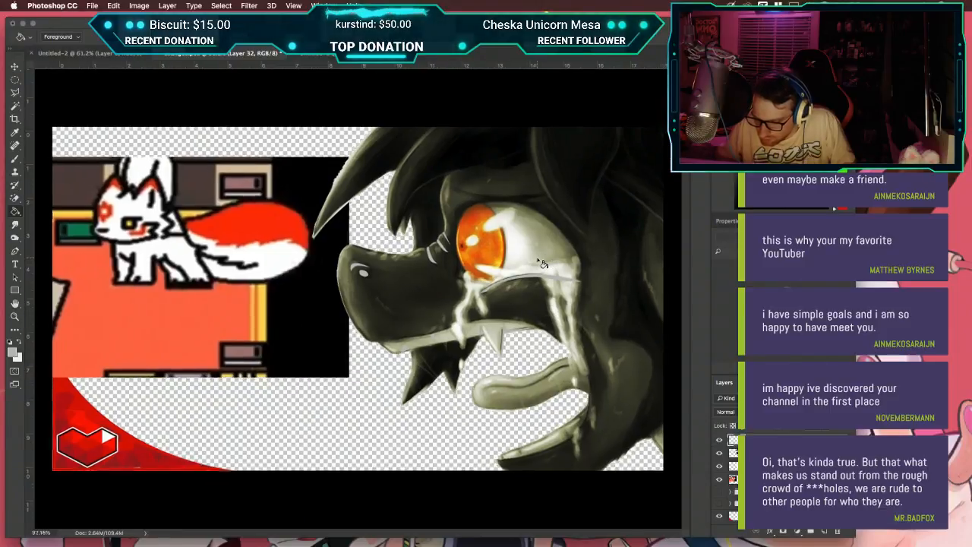
pyautogui.scroll(1, 540, 262)
pyautogui.scroll(-3, 540, 262)
pyautogui.hscroll(4, 539, 263)
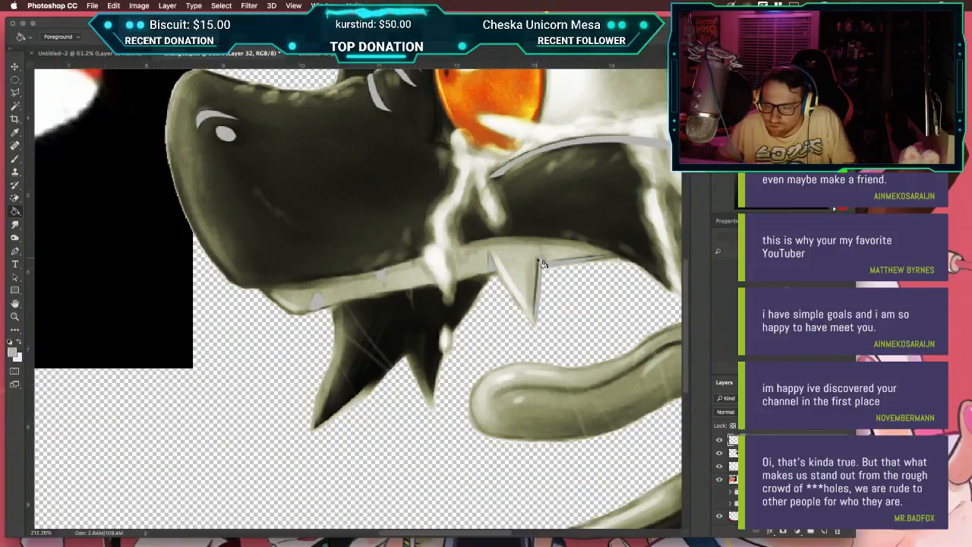
pyautogui.scroll(3, 539, 262)
pyautogui.hscroll(3, 539, 262)
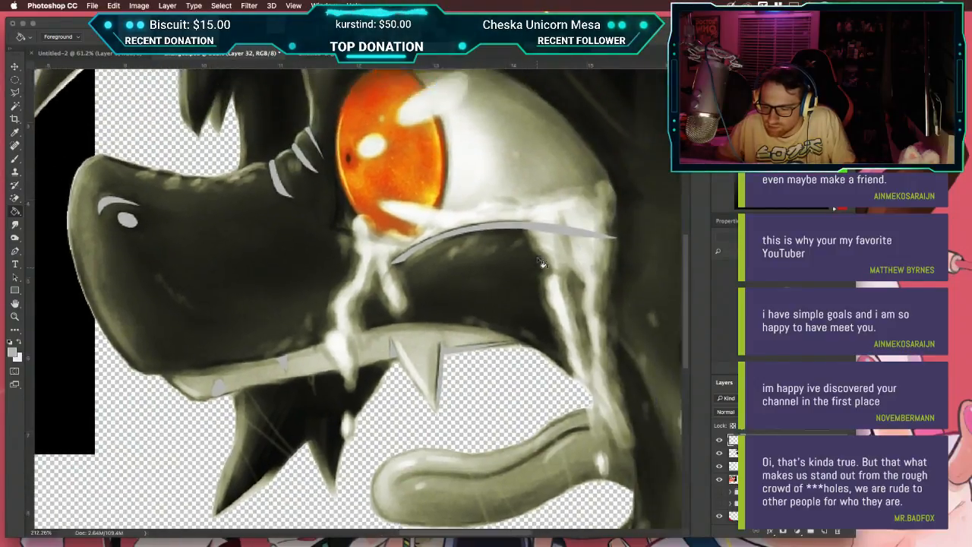
pyautogui.scroll(3, 542, 263)
pyautogui.hscroll(1, 542, 263)
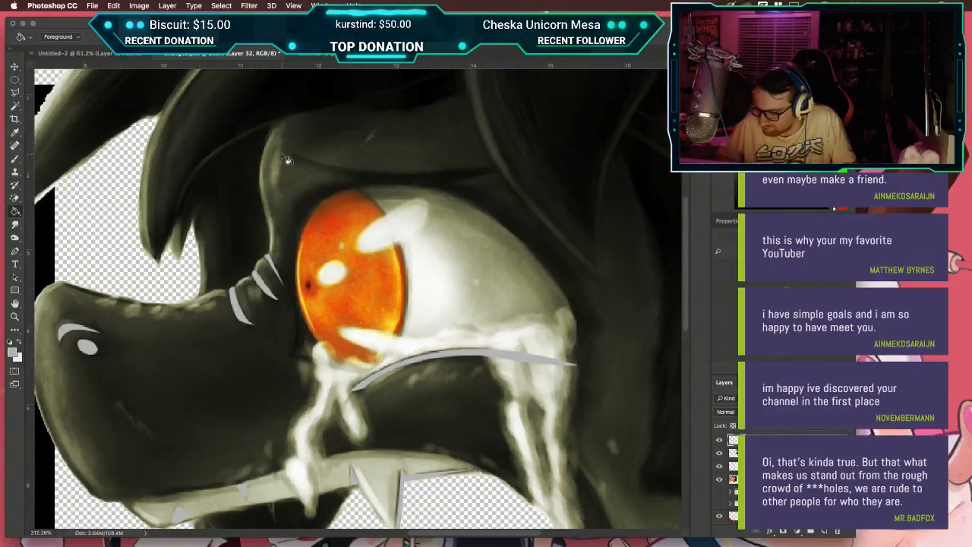
# Step: Outline the three small tooth gaps along the creature's lower jaw with closed Pen paths
pyautogui.press('p')
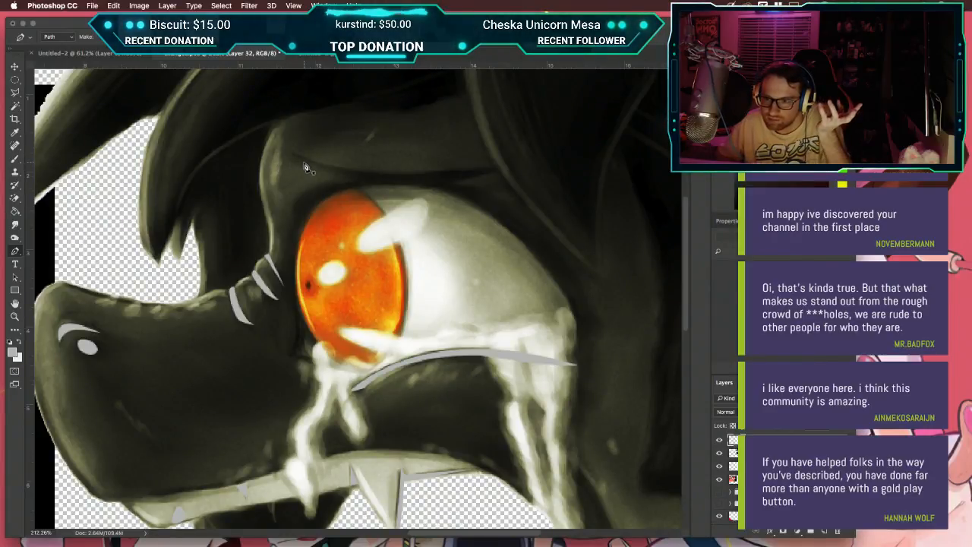
pyautogui.scroll(4, 343, 185)
pyautogui.hscroll(-5, 343, 184)
pyautogui.scroll(-1, 343, 185)
pyautogui.scroll(-5, 342, 185)
pyautogui.hscroll(-2, 342, 184)
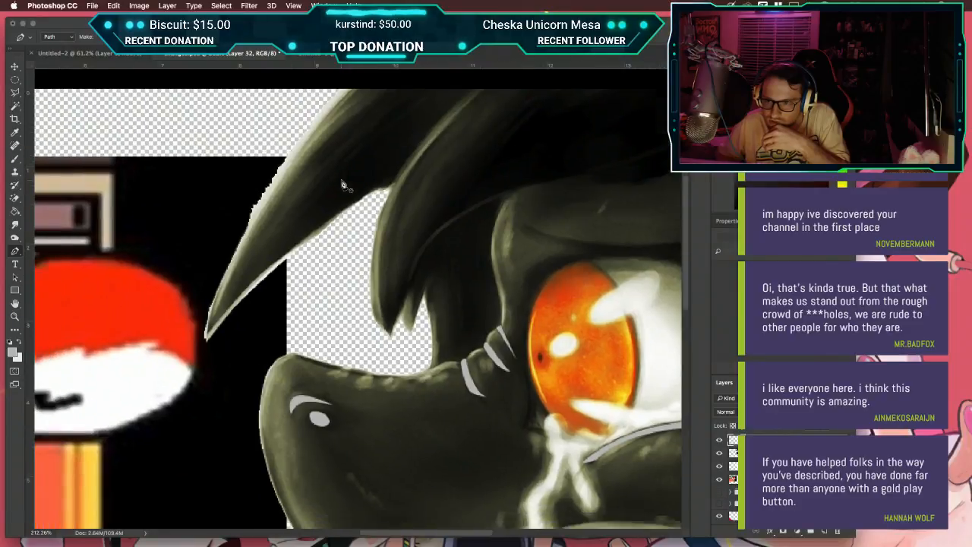
pyautogui.scroll(-8, 342, 185)
pyautogui.hscroll(4, 342, 184)
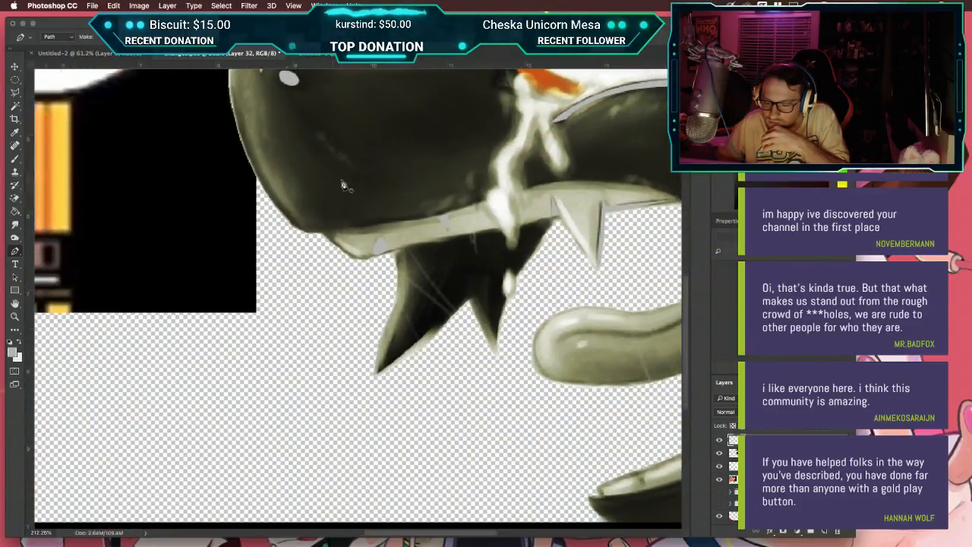
pyautogui.scroll(-4, 342, 185)
pyautogui.hscroll(6, 342, 184)
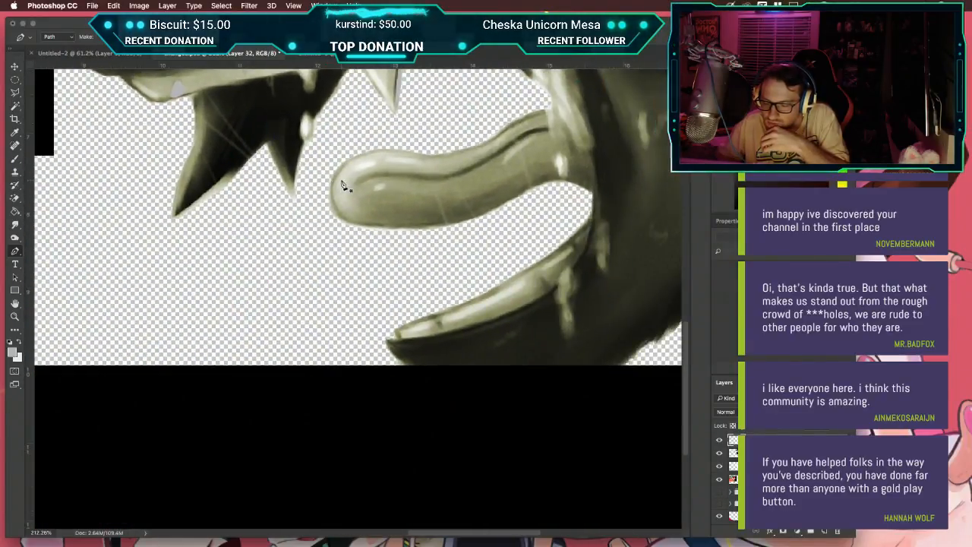
pyautogui.hscroll(1, 343, 185)
pyautogui.scroll(-1, 342, 185)
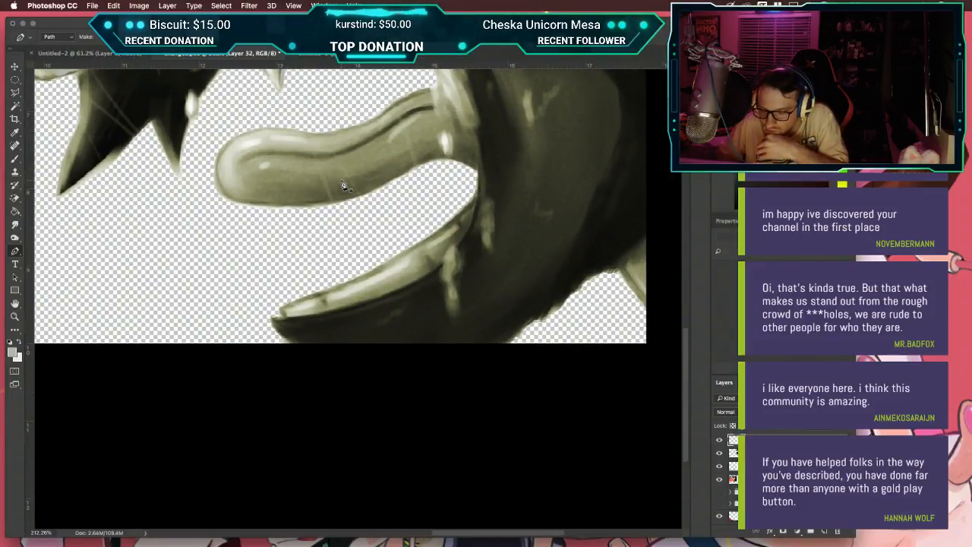
pyautogui.click(316, 296)
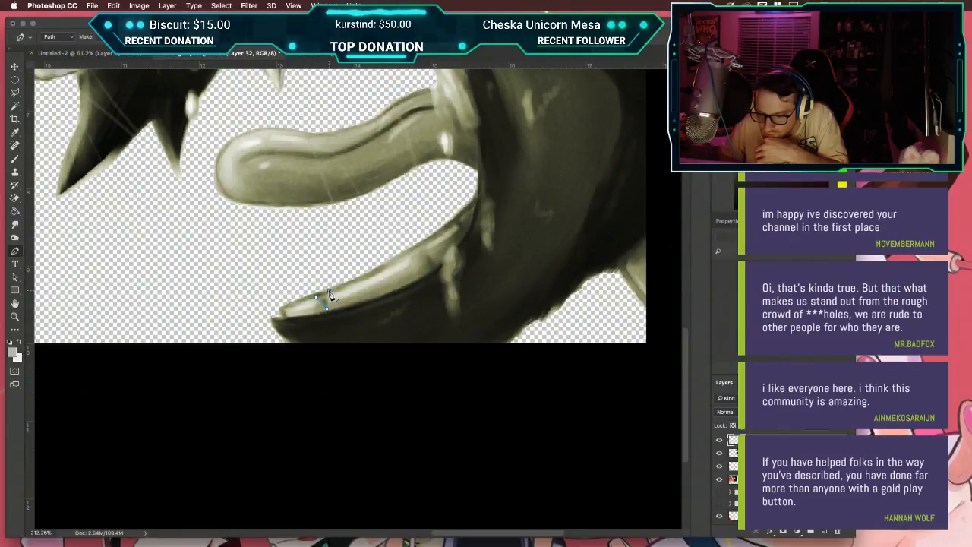
pyautogui.click(429, 271)
pyautogui.click(429, 257)
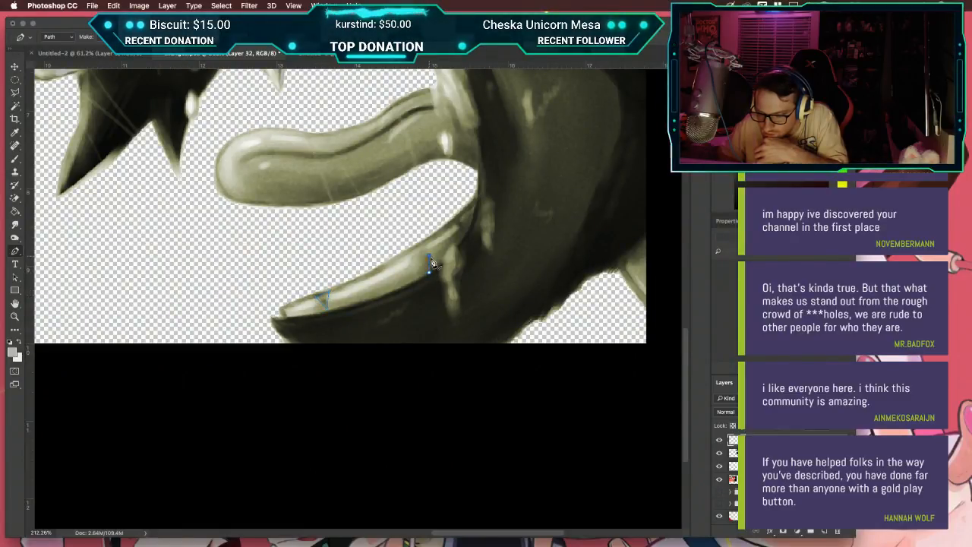
pyautogui.click(429, 273)
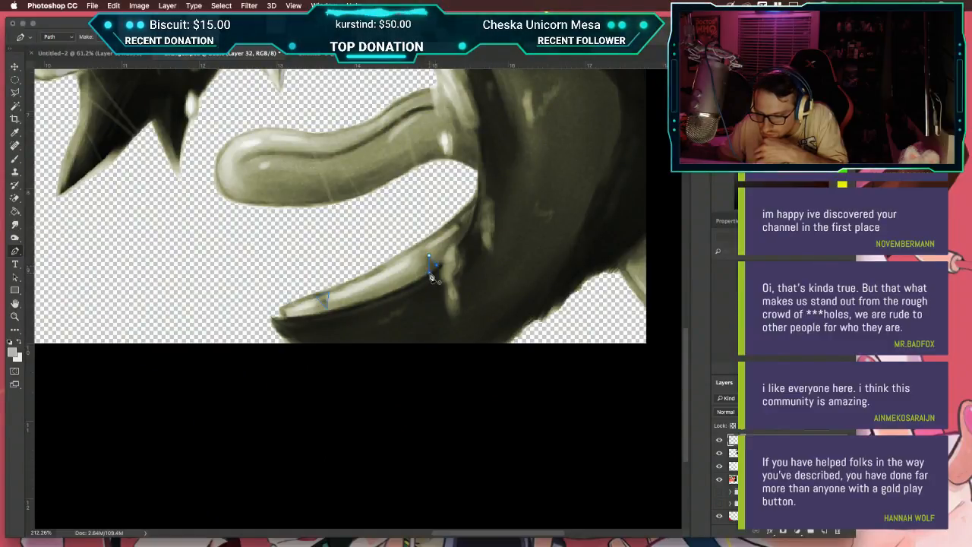
pyautogui.click(455, 222)
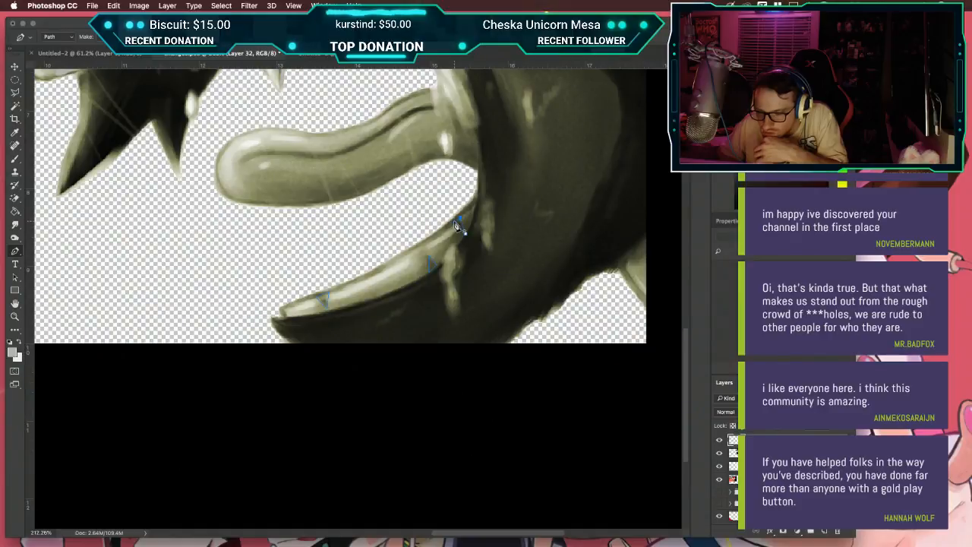
# Step: Load the lower tooth gap paths as a selection and fill it grey on Layer 32, hiding the artwork briefly to check the result
pyautogui.scroll(5, 455, 227)
pyautogui.hscroll(-2, 455, 226)
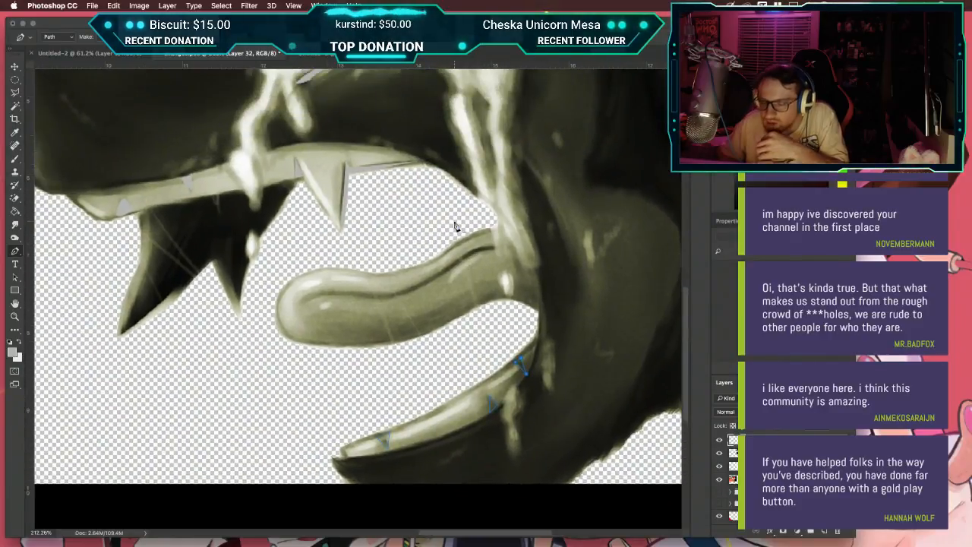
pyautogui.scroll(1, 456, 226)
pyautogui.hscroll(-1, 456, 226)
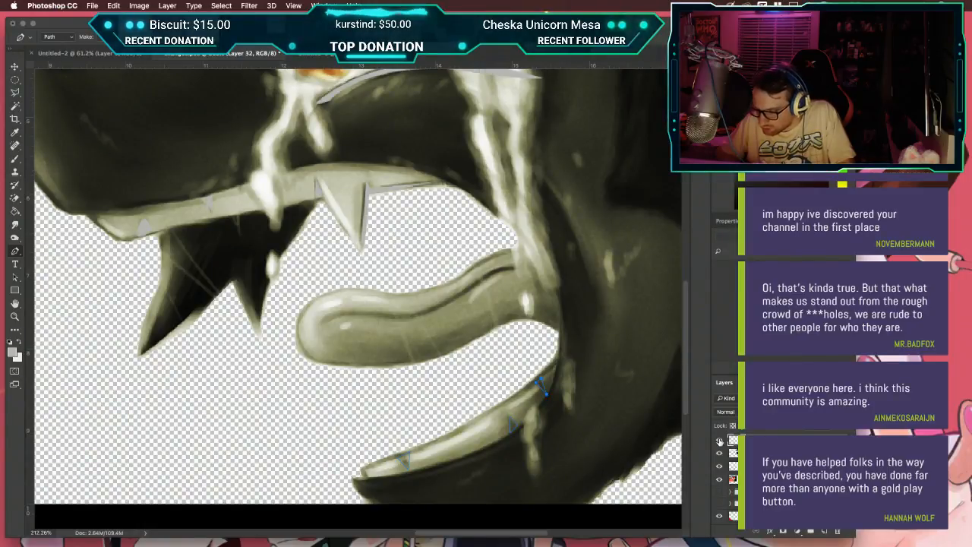
pyautogui.click(783, 382)
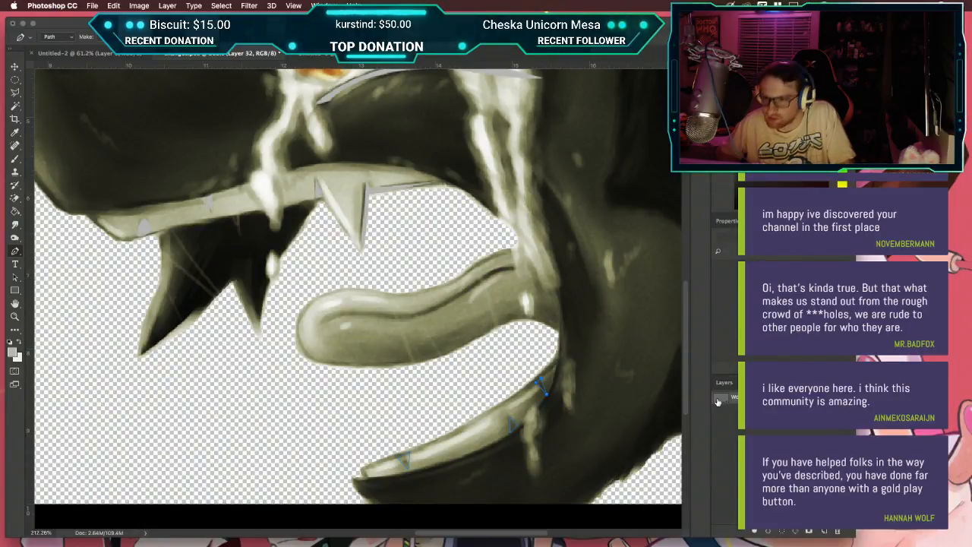
pyautogui.keyDown('ctrl'); pyautogui.click(718, 398); pyautogui.keyUp('ctrl')
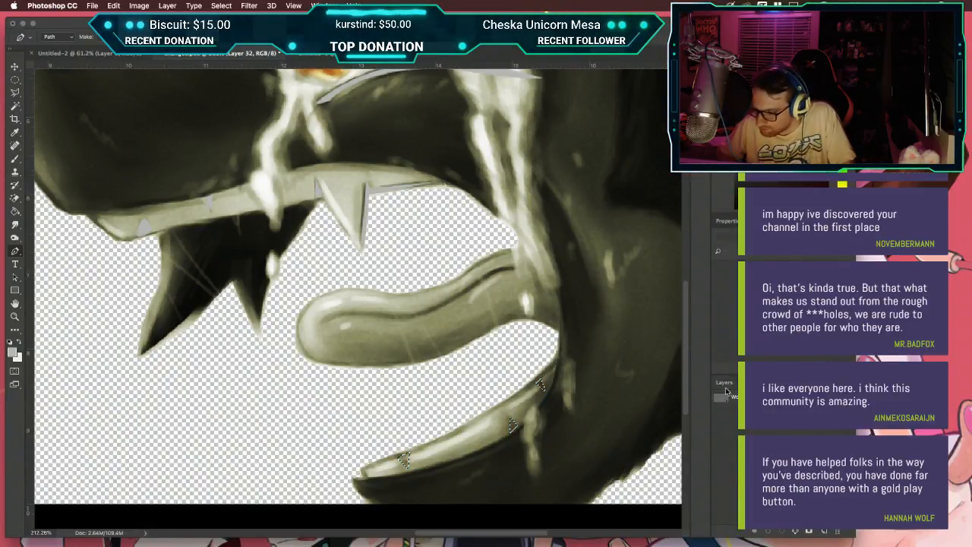
pyautogui.click(724, 385)
pyautogui.press('g')
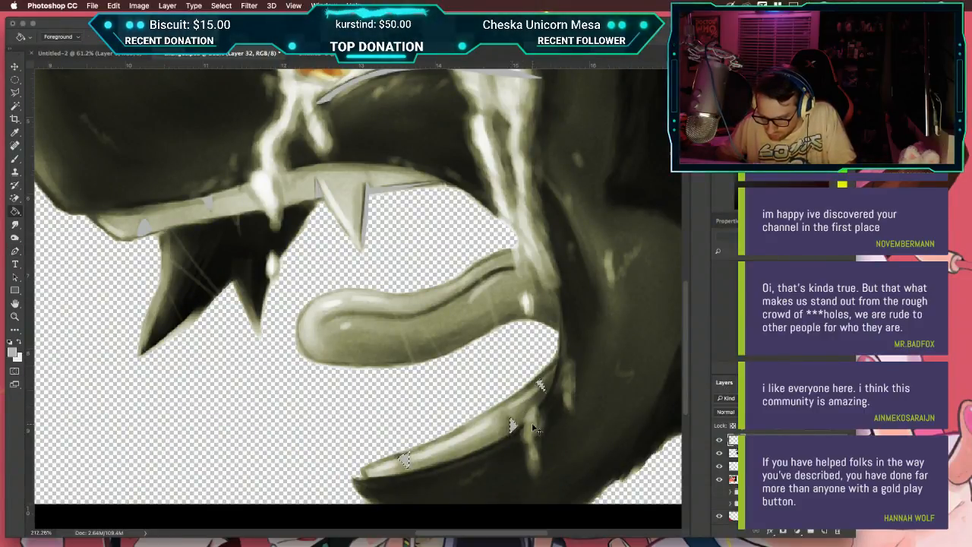
pyautogui.scroll(-5, 341, 397)
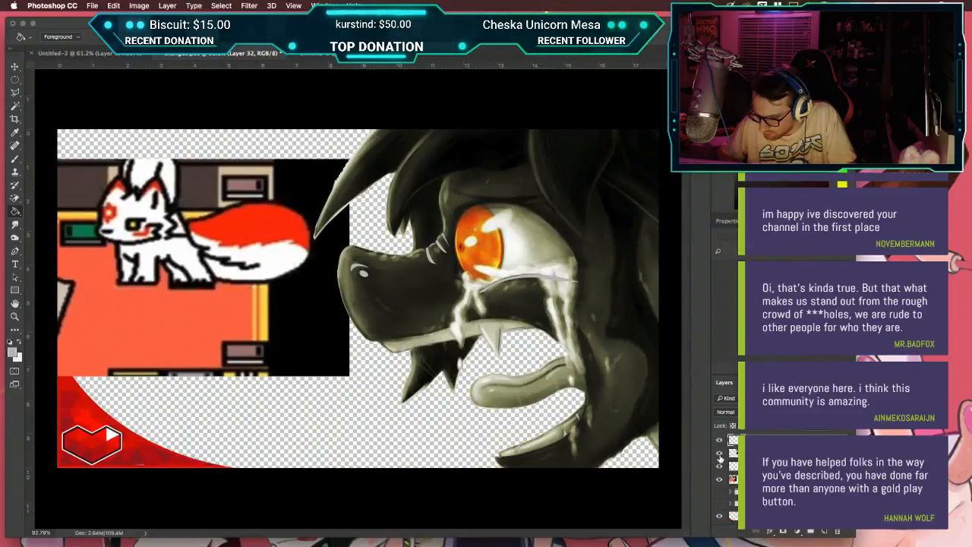
pyautogui.click(719, 454)
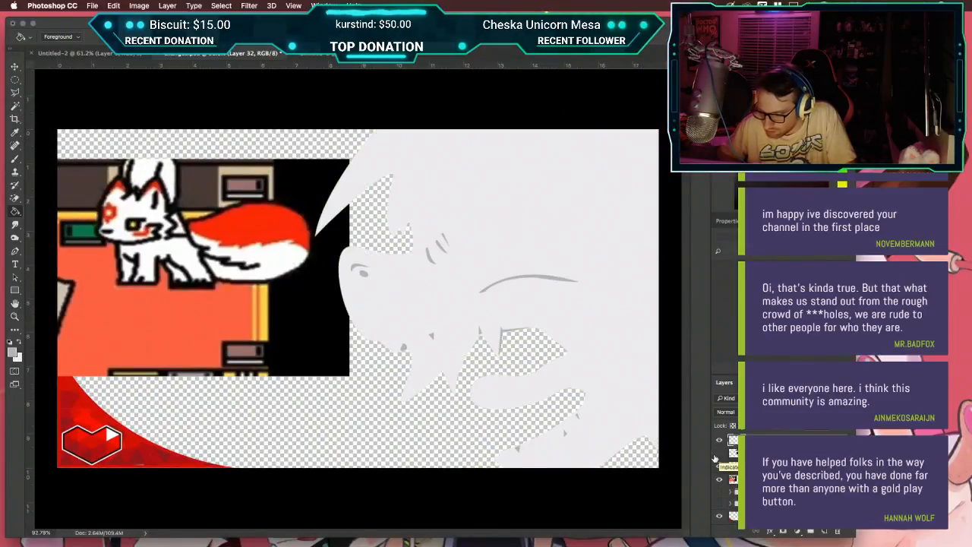
pyautogui.click(719, 453)
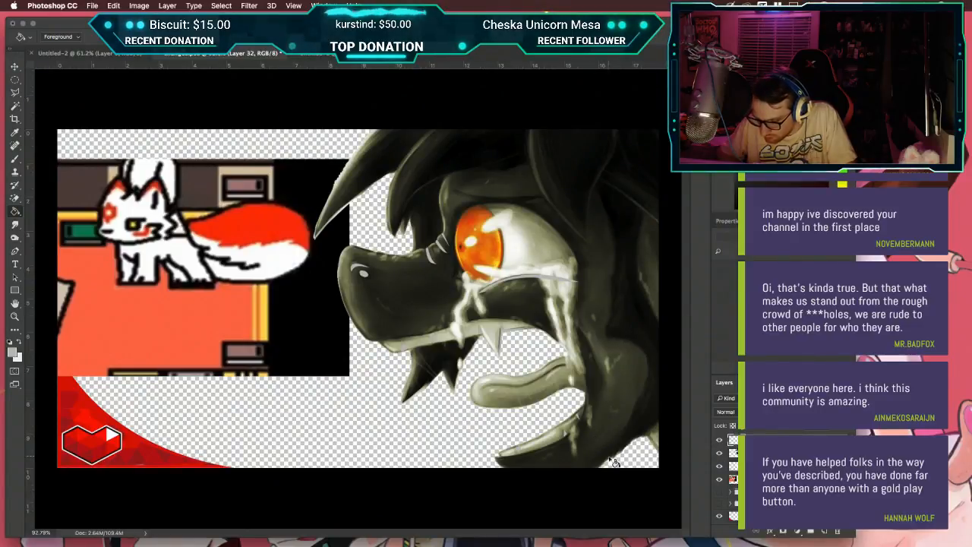
# Step: Trace the curved dark line beneath the lower teeth, from the jaw tip to the mouth corner, with a closed Pen path
pyautogui.press('super+plus')
pyautogui.press('super+plus')
pyautogui.scroll(-10, 572, 403)
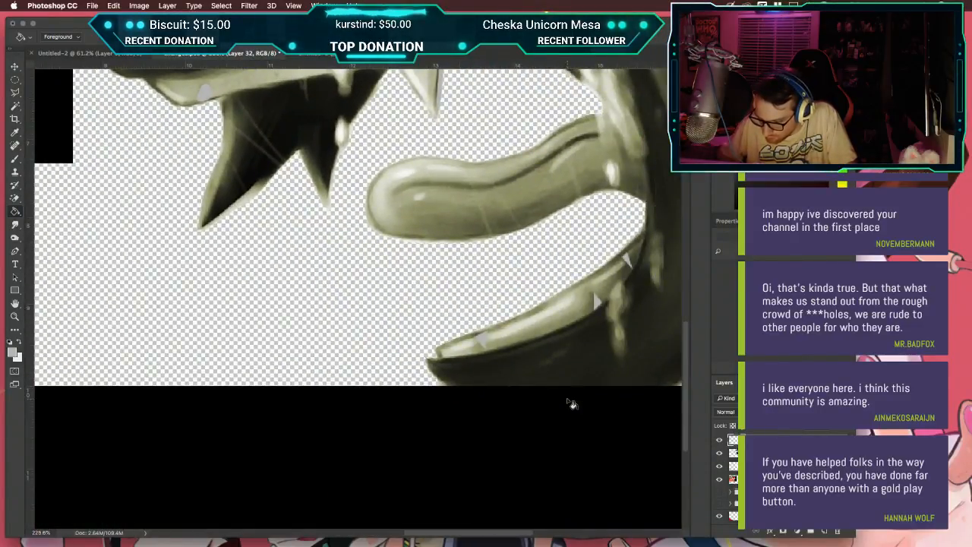
pyautogui.press('p')
pyautogui.click(428, 360)
pyautogui.moveTo(650, 236); pyautogui.dragTo(666, 137)
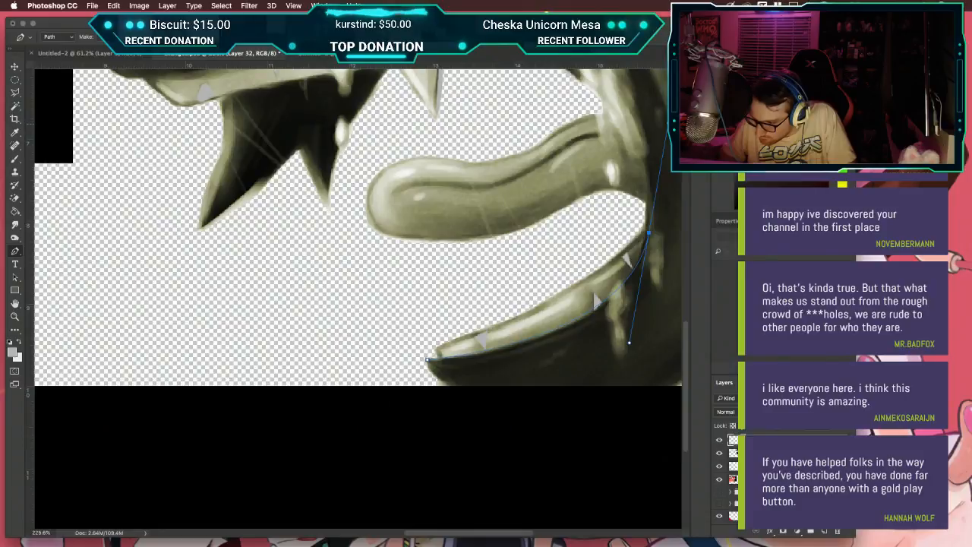
pyautogui.keyDown('alt'); pyautogui.click(648, 235); pyautogui.keyUp('alt')
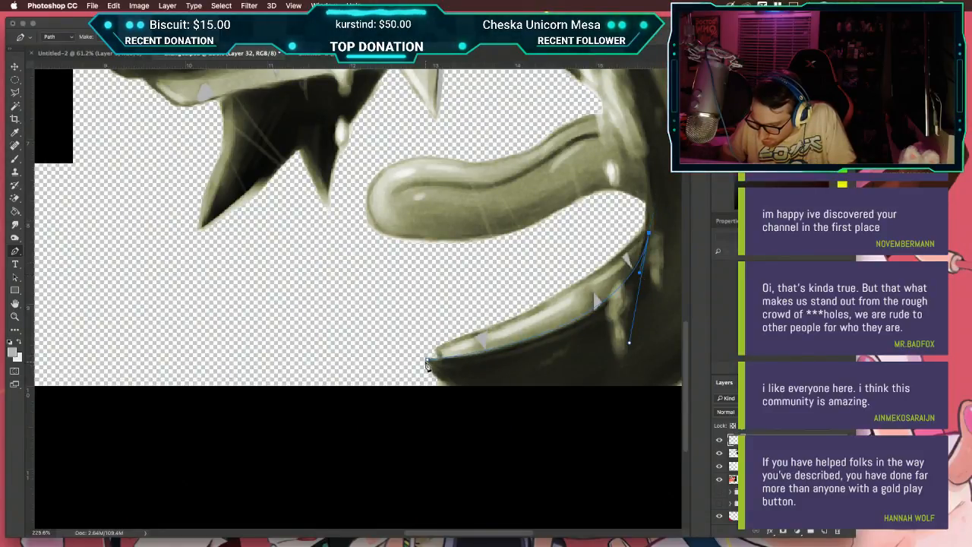
pyautogui.moveTo(427, 362); pyautogui.dragTo(254, 363)
# Step: Load the lower jaw line path as a selection, fill it grey on Layer 32, and deselect
pyautogui.click(778, 383)
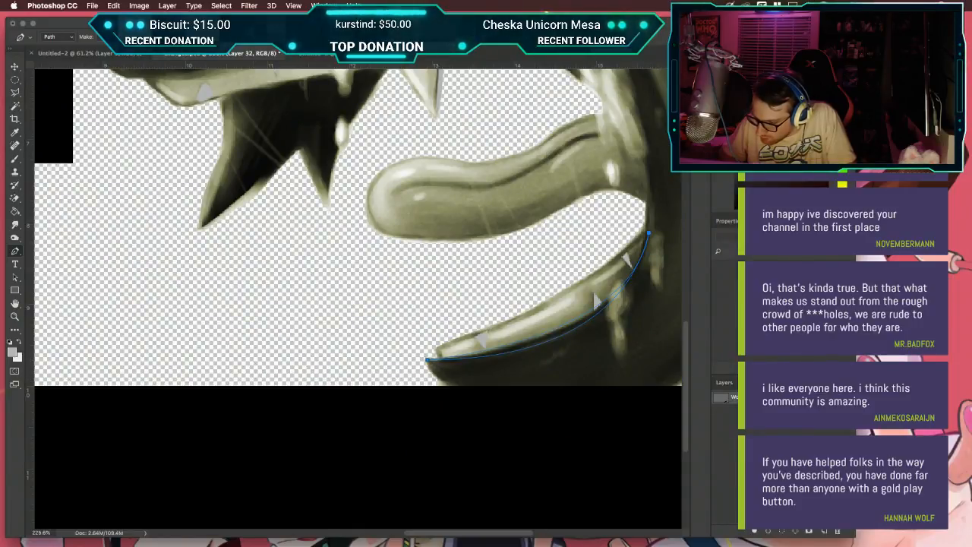
pyautogui.keyDown('super'); pyautogui.click(723, 406); pyautogui.keyUp('super')
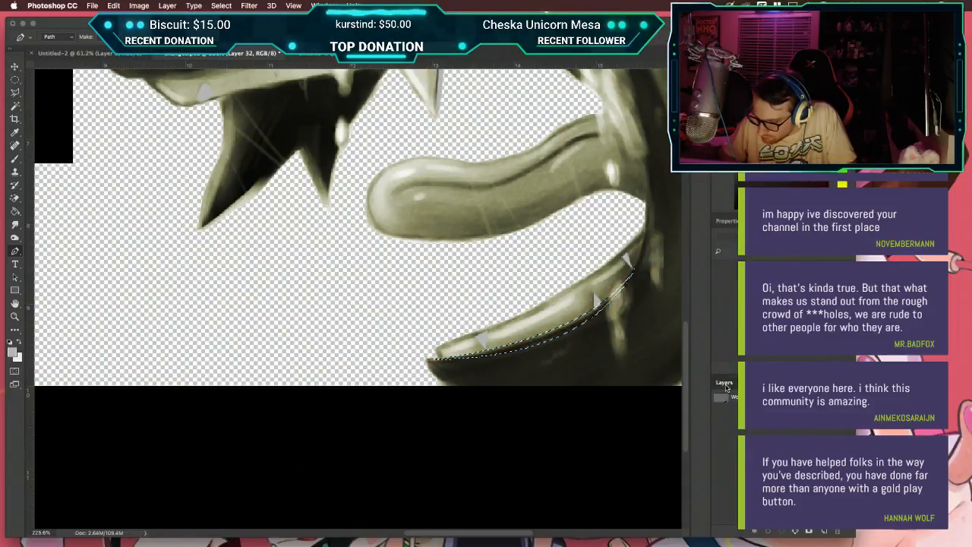
pyautogui.click(723, 386)
pyautogui.press('g')
pyautogui.click(535, 342)
pyautogui.press('super+d')
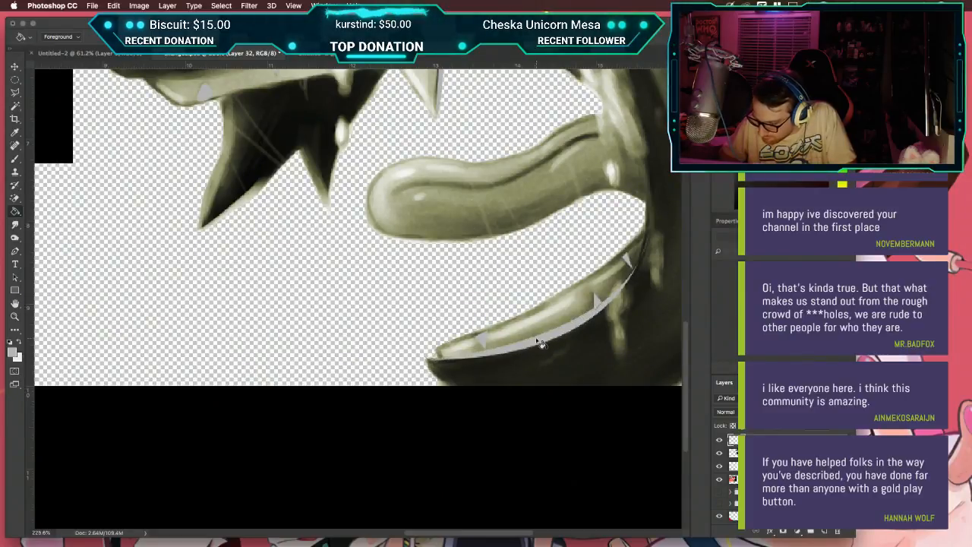
# Step: Hide the creature artwork to check all grey details against the pale silhouette, and show the artwork again
pyautogui.scroll(-1, 720, 461)
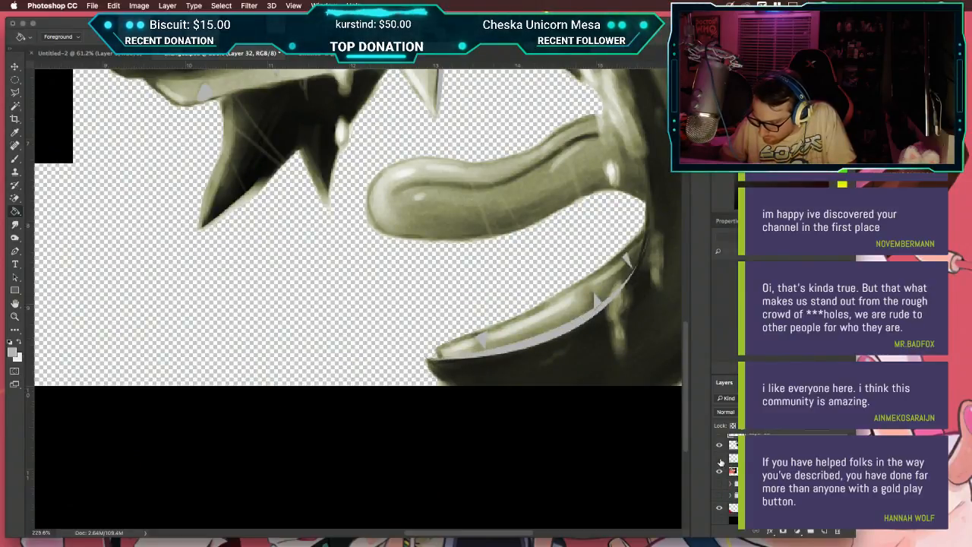
pyautogui.click(719, 446)
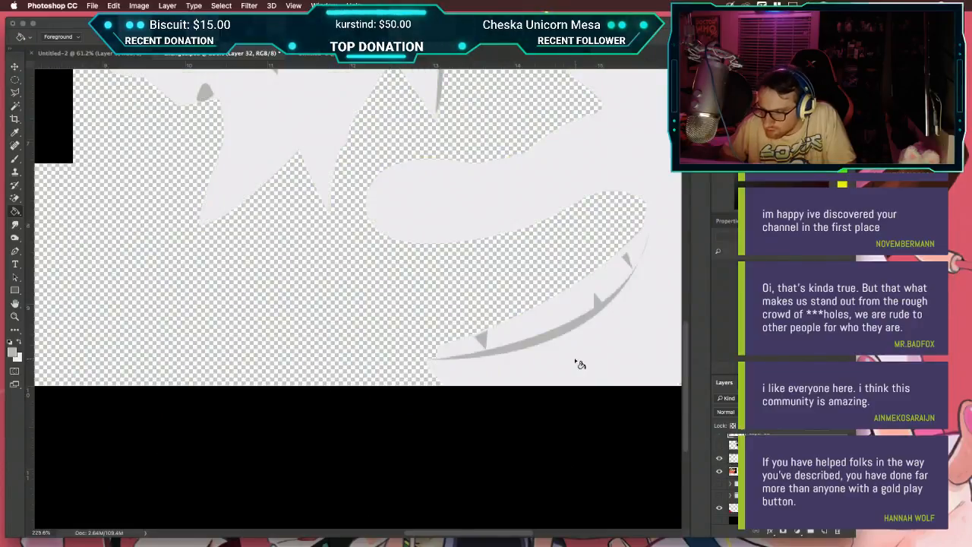
pyautogui.press('super+minus')
pyautogui.press('super+minus')
pyautogui.press('super+minus')
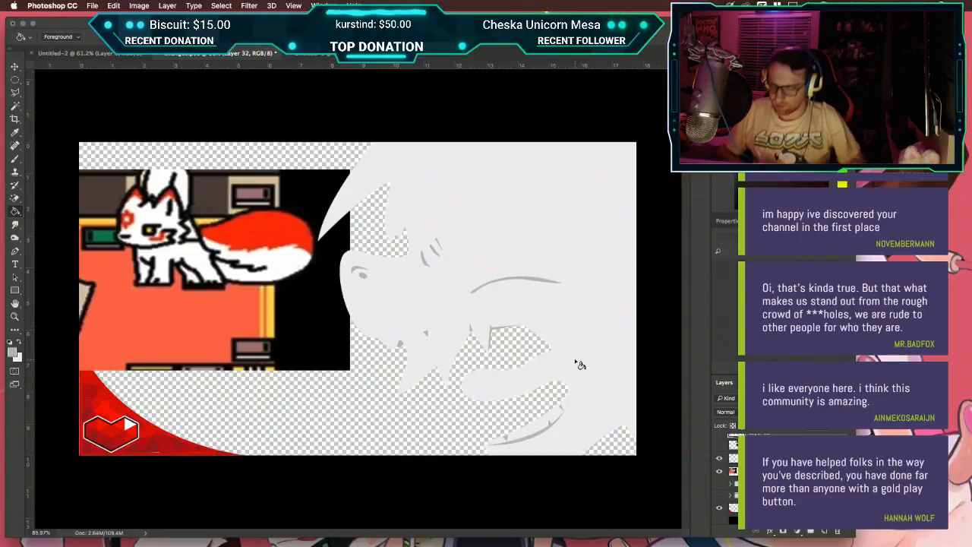
pyautogui.click(719, 446)
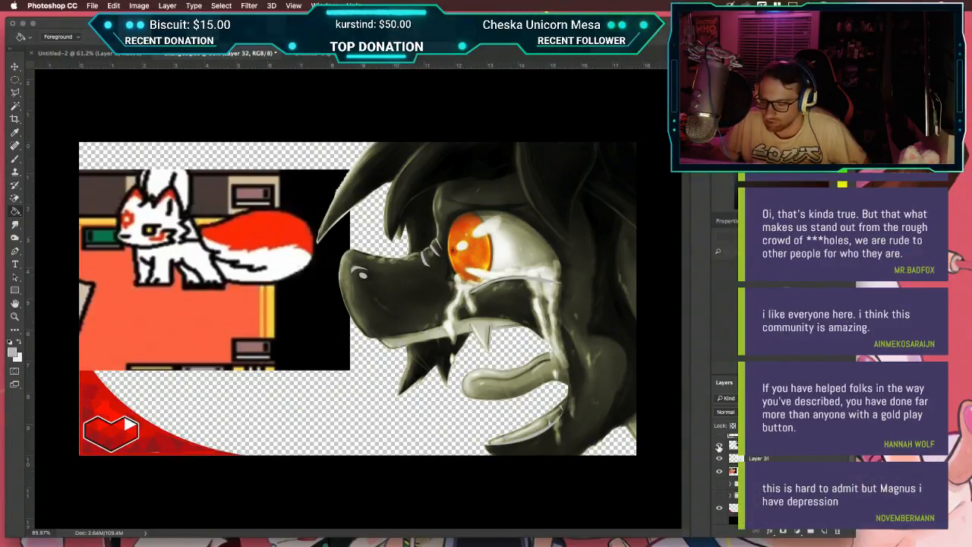
# Step: Examine the creature's snout, eye, jaws and tongue up close for further inner lines to trace with the Pen tool
pyautogui.press('super+plus')
pyautogui.press('super+plus')
pyautogui.press('super+plus')
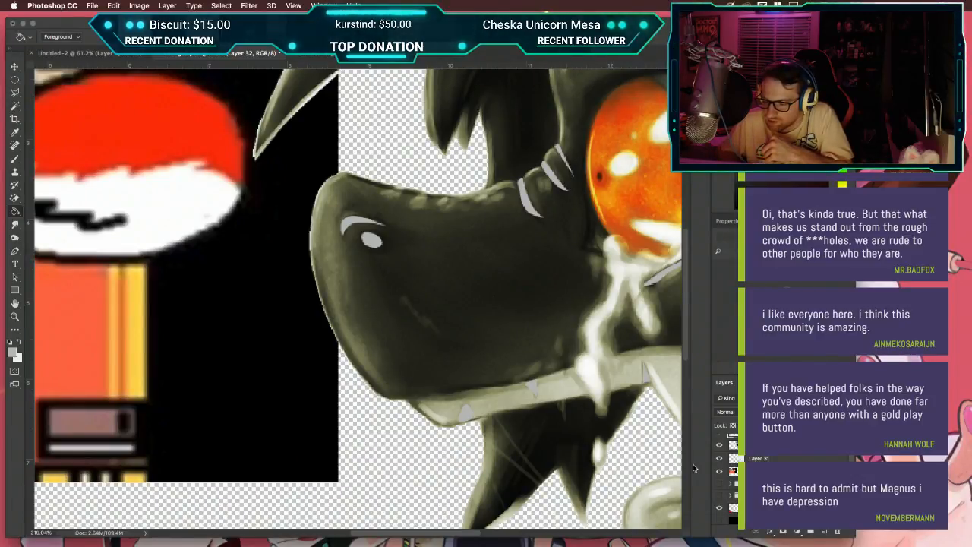
pyautogui.scroll(5, 601, 282)
pyautogui.hscroll(5, 601, 282)
pyautogui.scroll(1, 601, 281)
pyautogui.hscroll(5, 601, 282)
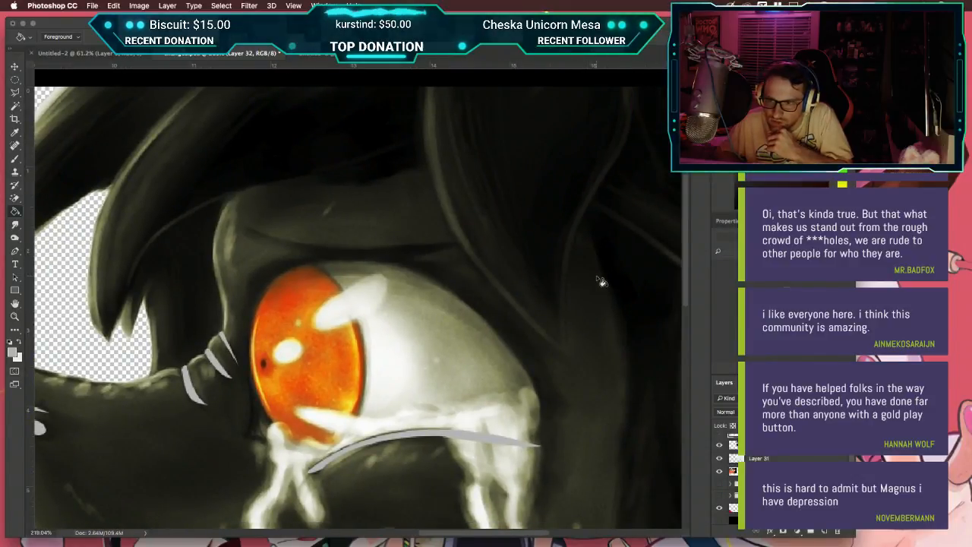
pyautogui.hscroll(1, 602, 281)
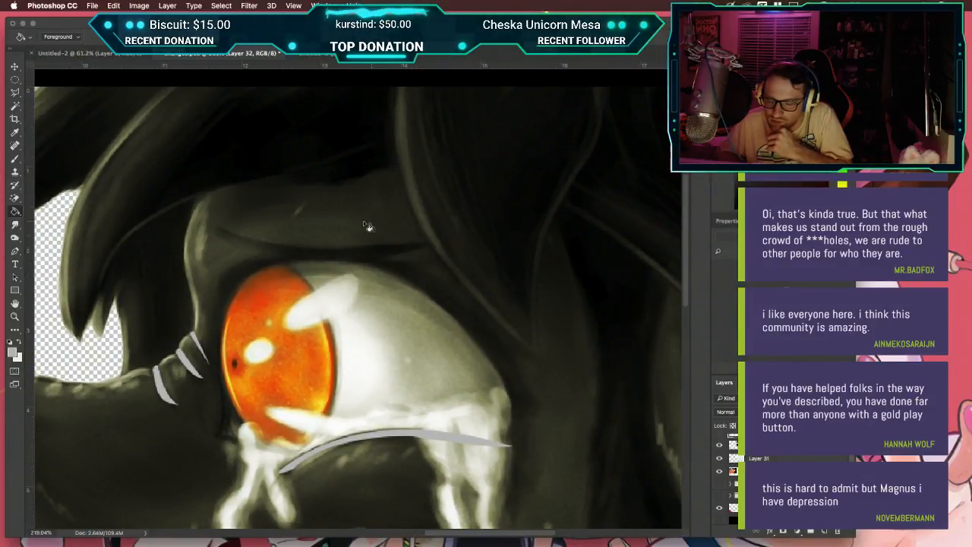
pyautogui.press('p')
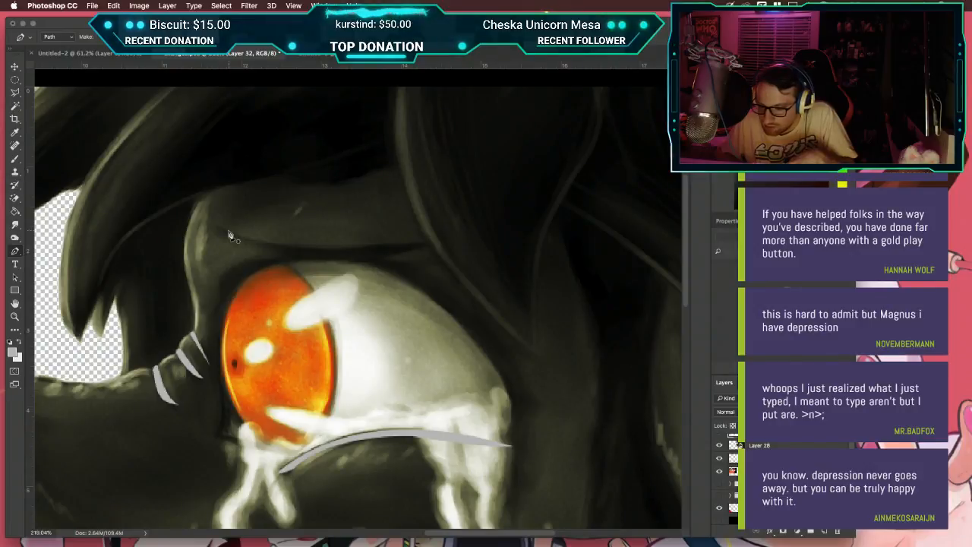
pyautogui.scroll(-10, 230, 236)
pyautogui.hscroll(-6, 230, 235)
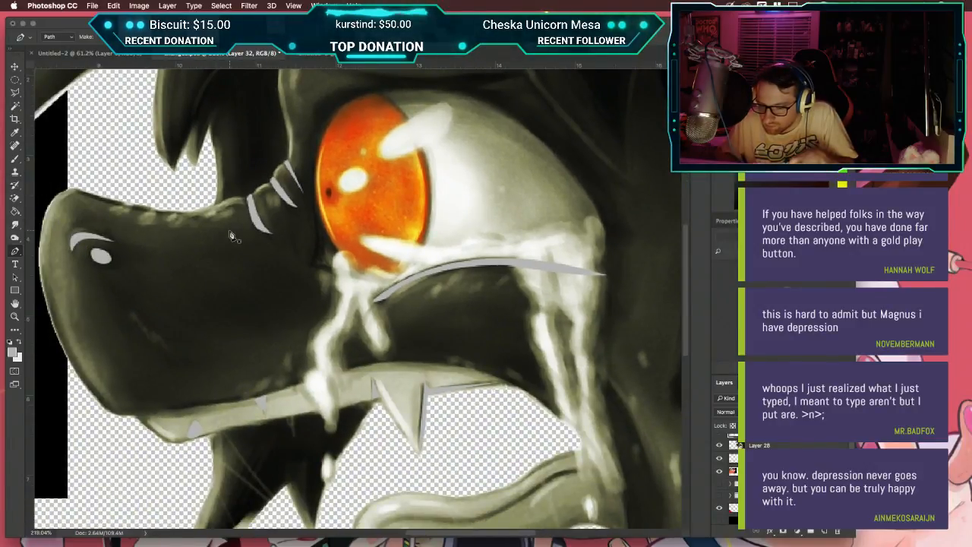
pyautogui.scroll(-5, 230, 235)
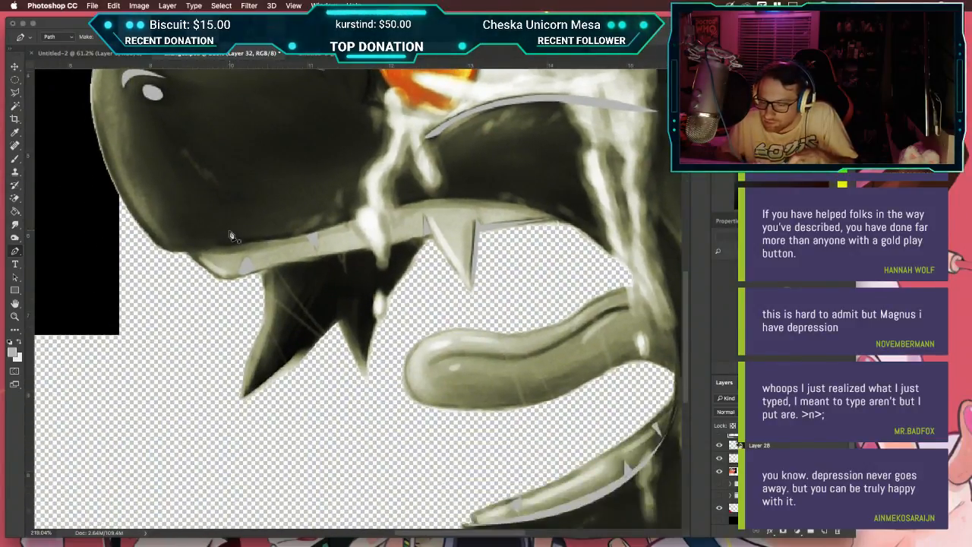
pyautogui.hscroll(6, 230, 235)
pyautogui.scroll(-1, 230, 235)
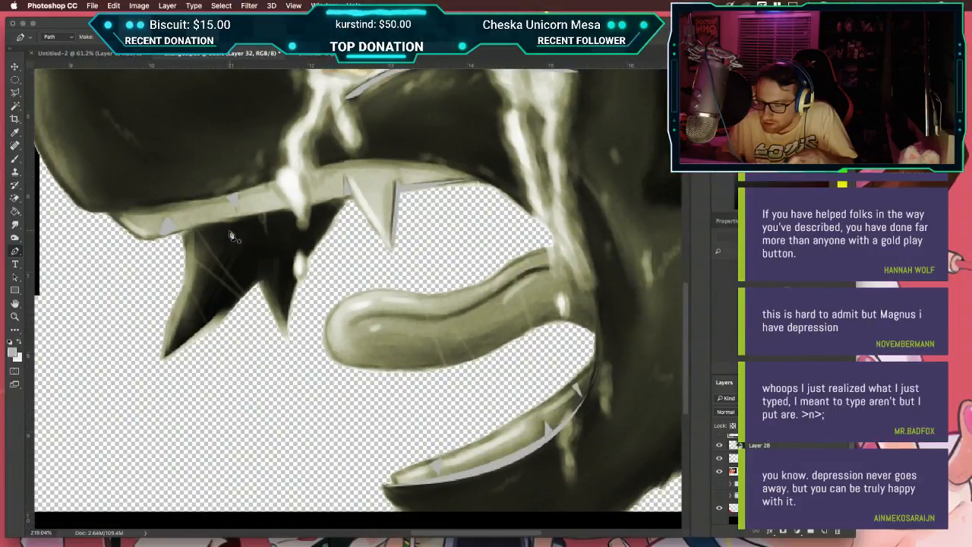
pyautogui.hscroll(4, 230, 235)
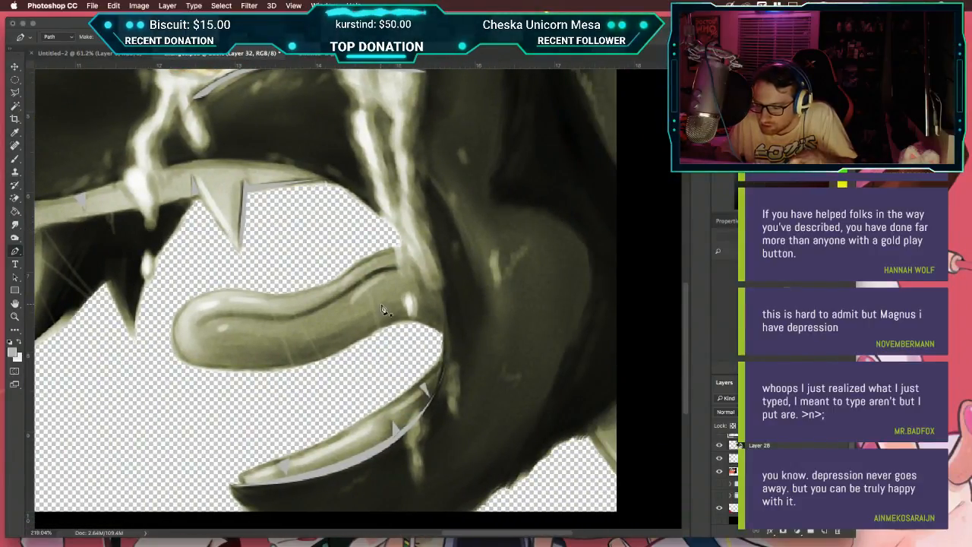
# Step: Hide the creature artwork to review the grey jaw, tooth and snout details on the pale silhouette, and show the artwork again
pyautogui.hscroll(8, 406, 301)
pyautogui.scroll(-5, 406, 301)
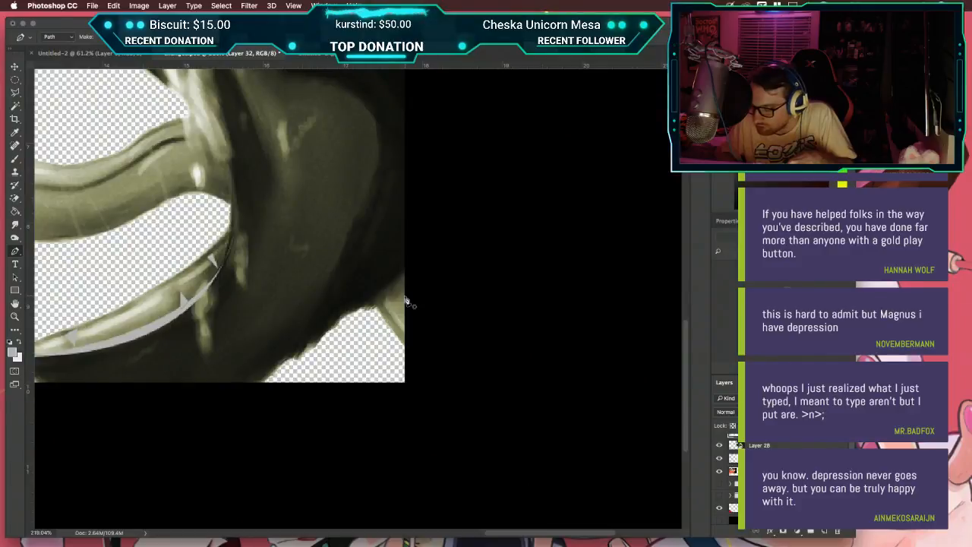
pyautogui.scroll(1, 723, 457)
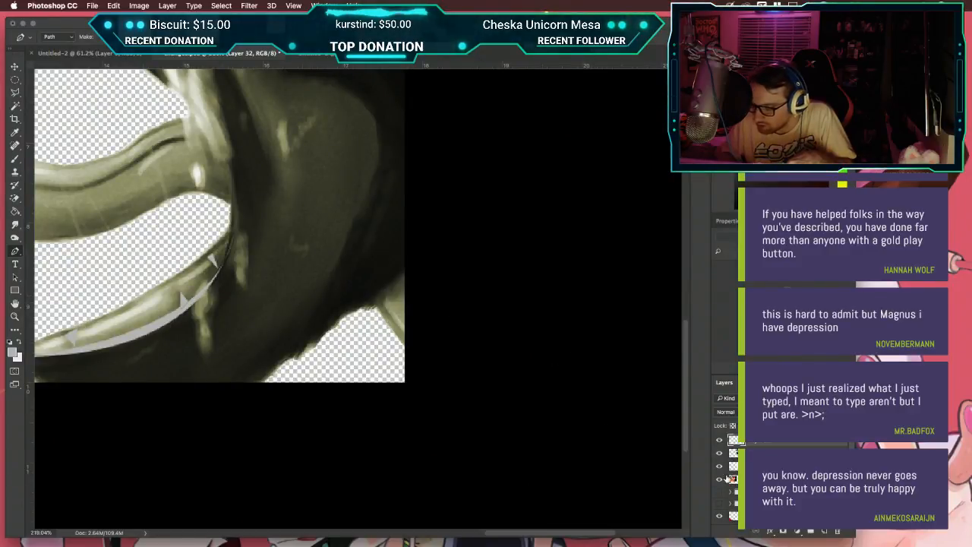
pyautogui.click(719, 453)
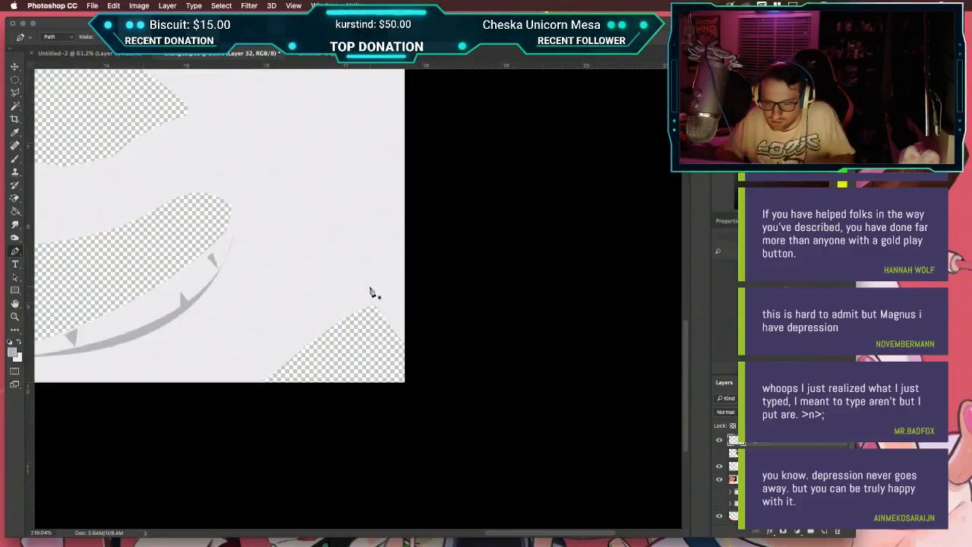
pyautogui.scroll(8, 372, 292)
pyautogui.hscroll(-5, 372, 292)
pyautogui.hscroll(-5, 372, 292)
pyautogui.scroll(1, 372, 293)
pyautogui.scroll(-5, 372, 292)
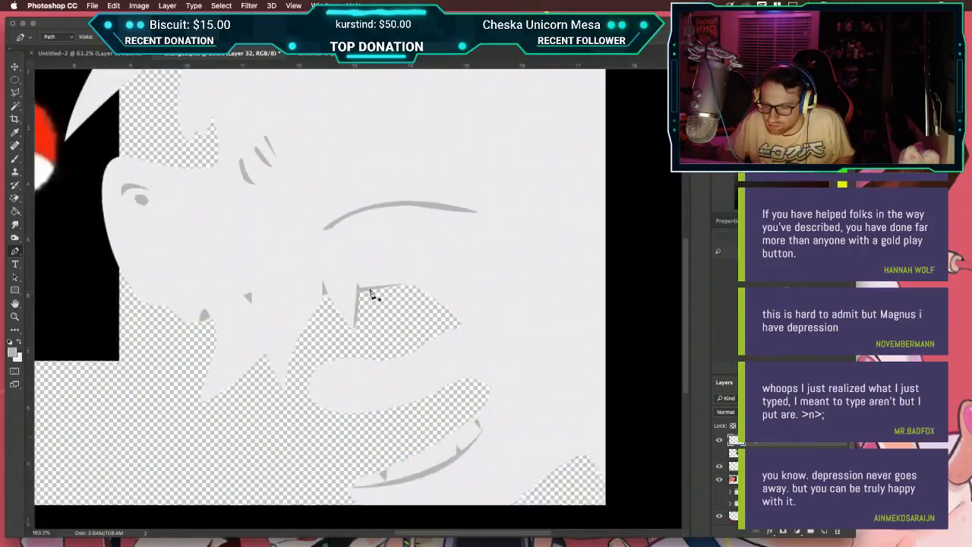
pyautogui.click(719, 454)
# Step: Start a Pen path at the eye's rear lower corner and curve it along the upper eyelid to above the iris
pyautogui.scroll(5, 386, 294)
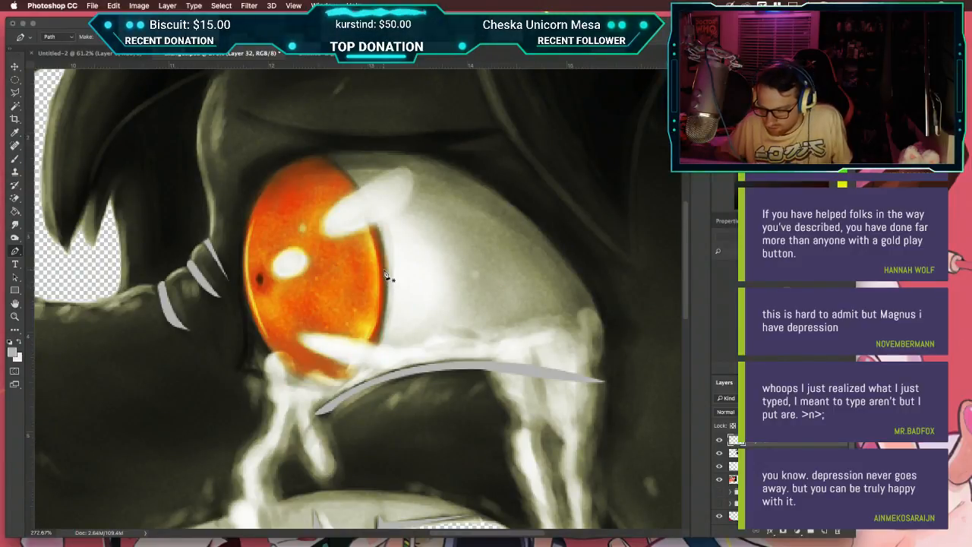
pyautogui.scroll(-2, 385, 278)
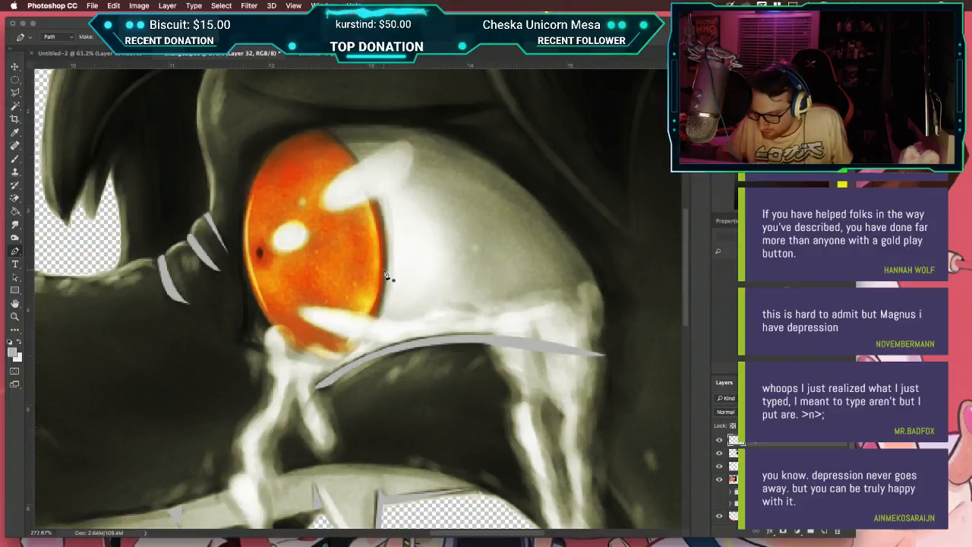
pyautogui.click(590, 350)
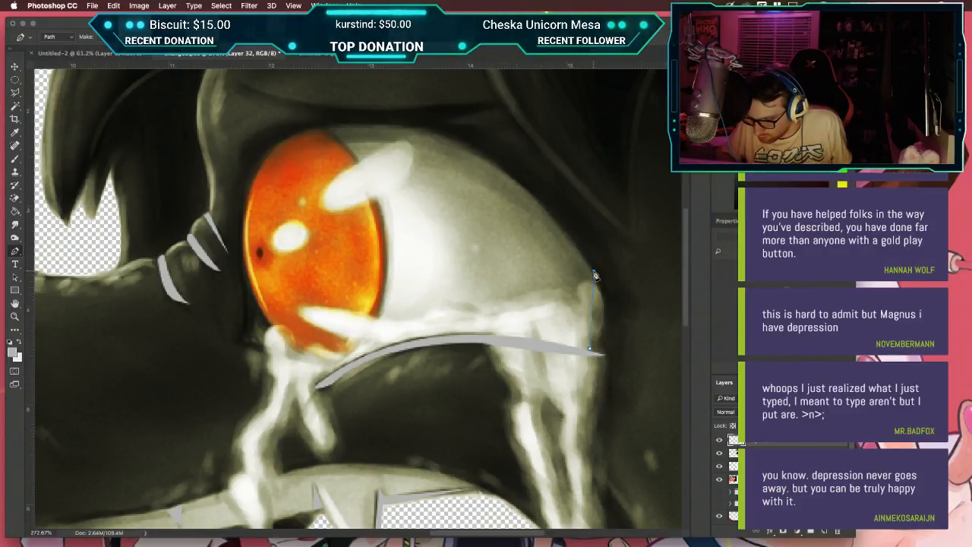
pyautogui.moveTo(593, 271); pyautogui.dragTo(567, 223)
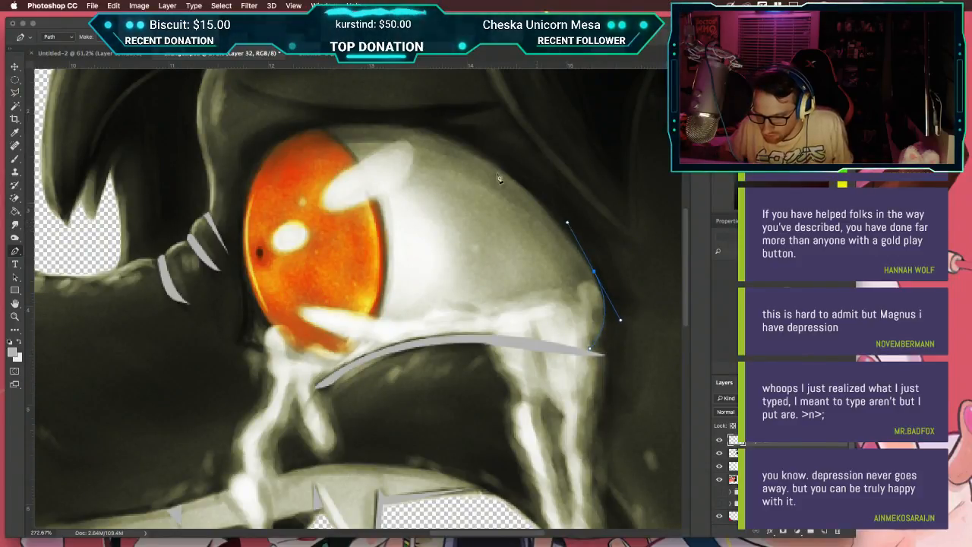
pyautogui.moveTo(352, 125); pyautogui.dragTo(226, 135)
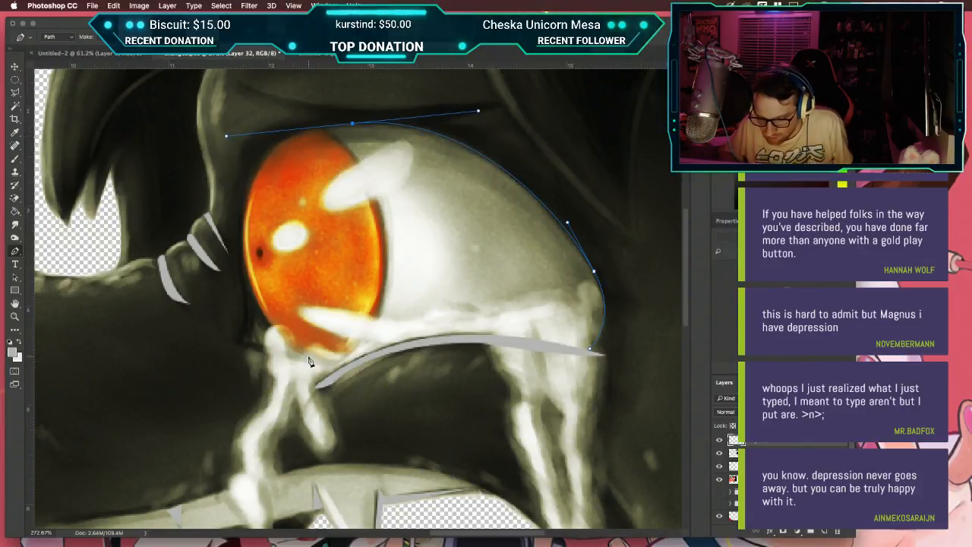
pyautogui.moveTo(323, 372); pyautogui.dragTo(446, 472)
pyautogui.press('super+z')
pyautogui.click(243, 225)
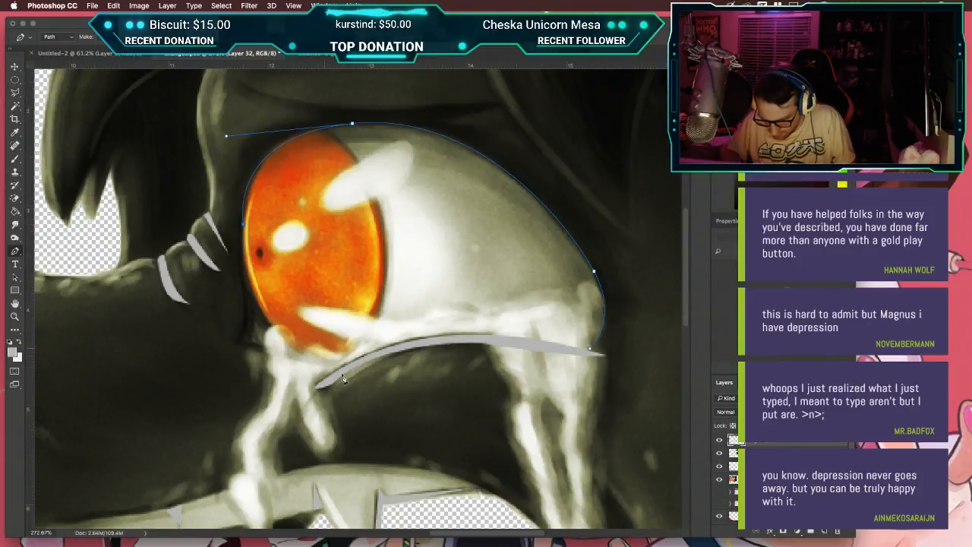
pyautogui.moveTo(346, 368); pyautogui.dragTo(468, 407)
pyautogui.press('alt+super+z')
pyautogui.press('alt+super+z')
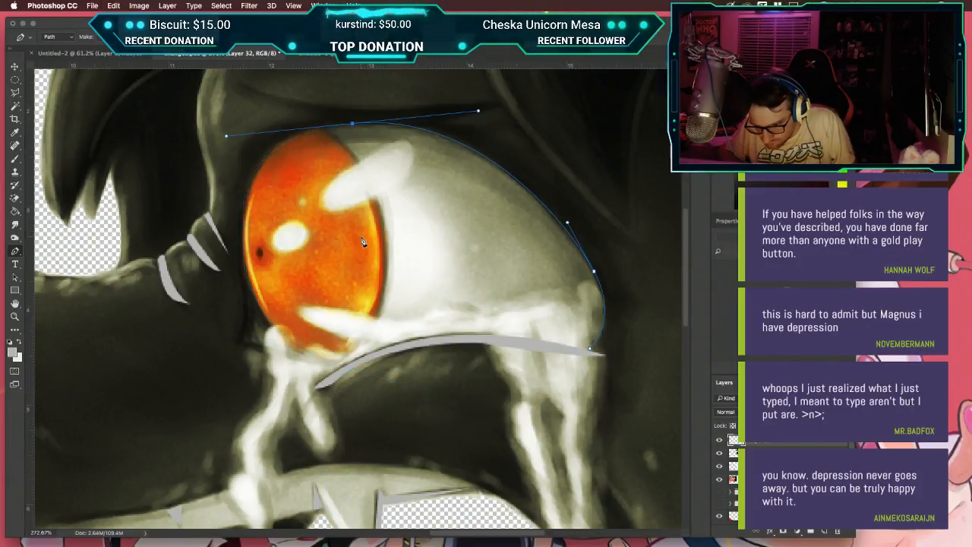
# Step: Continue the eye outline path from the upper eyelid down to the iris's upper front edge
pyautogui.click(270, 154)
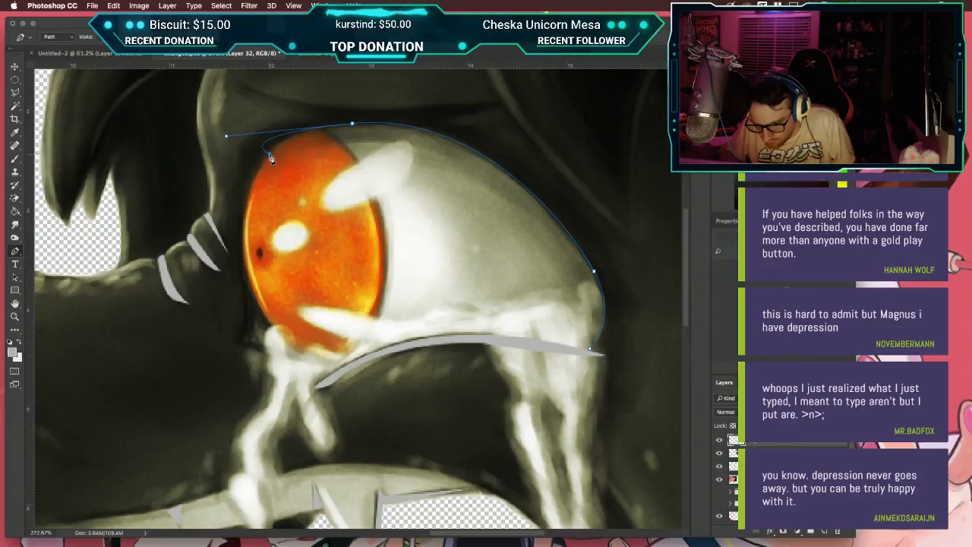
# Step: Finish the eye outline by curving the path along the upper edge and lower eyelid and closing it at the far corner
pyautogui.moveTo(226, 136); pyautogui.dragTo(282, 127)
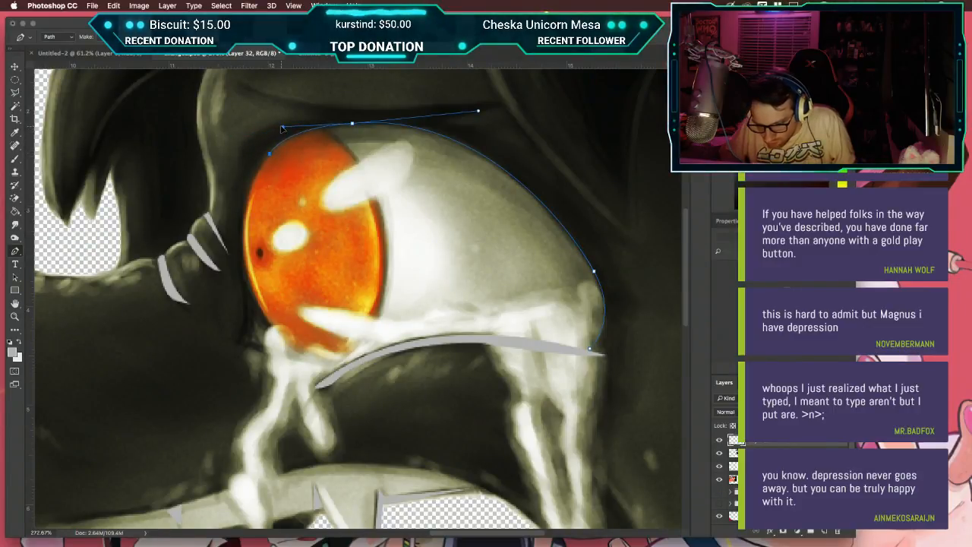
pyautogui.moveTo(328, 374)
pyautogui.mouseDown()
pyautogui.moveTo(477, 457)
pyautogui.moveTo(483, 482)
pyautogui.moveTo(335, 376)
pyautogui.mouseUp()
pyautogui.moveTo(588, 350); pyautogui.dragTo(679, 393)
pyautogui.hscroll(5, 680, 393)
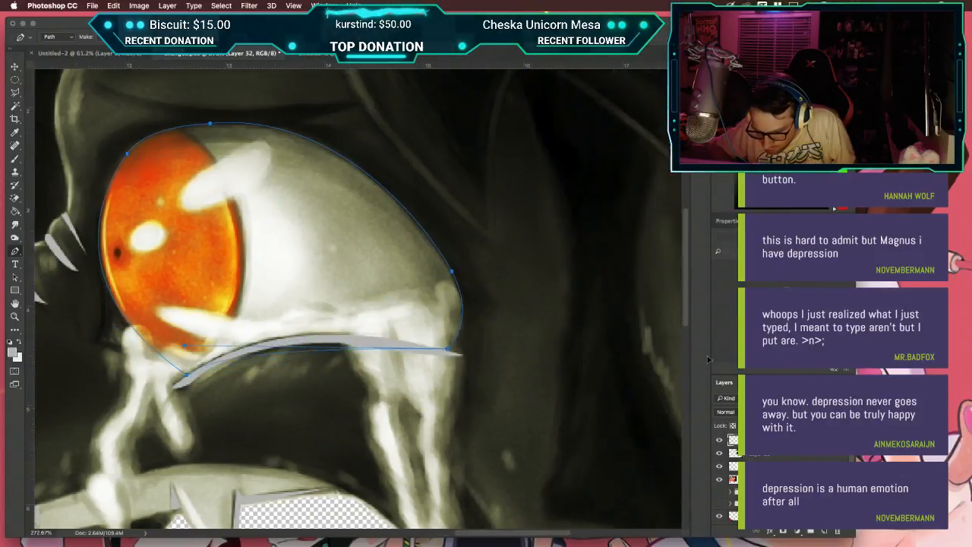
pyautogui.moveTo(586, 386); pyautogui.dragTo(586, 386)
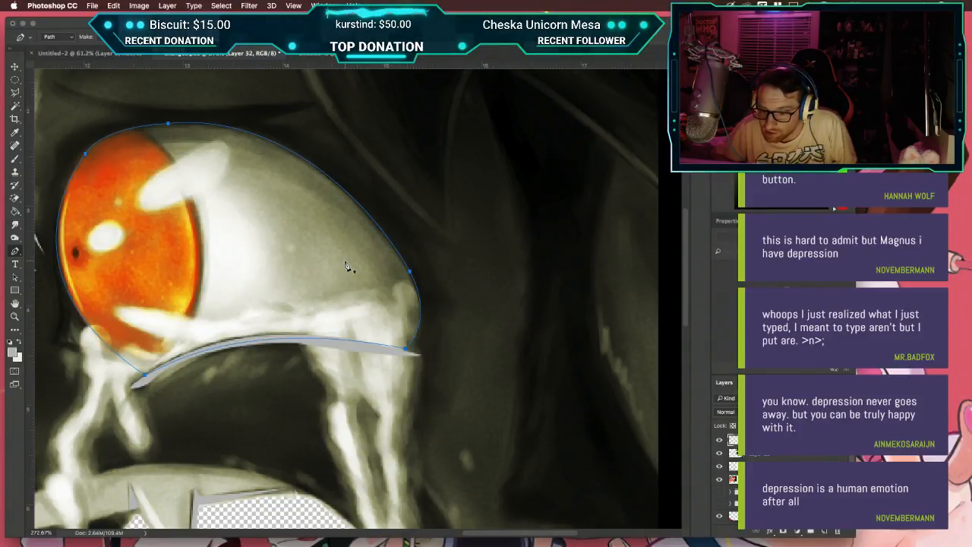
# Step: Examine the traced eye outline within the whole canvas and compare it with the white fox reference picture
pyautogui.scroll(-6, 345, 266)
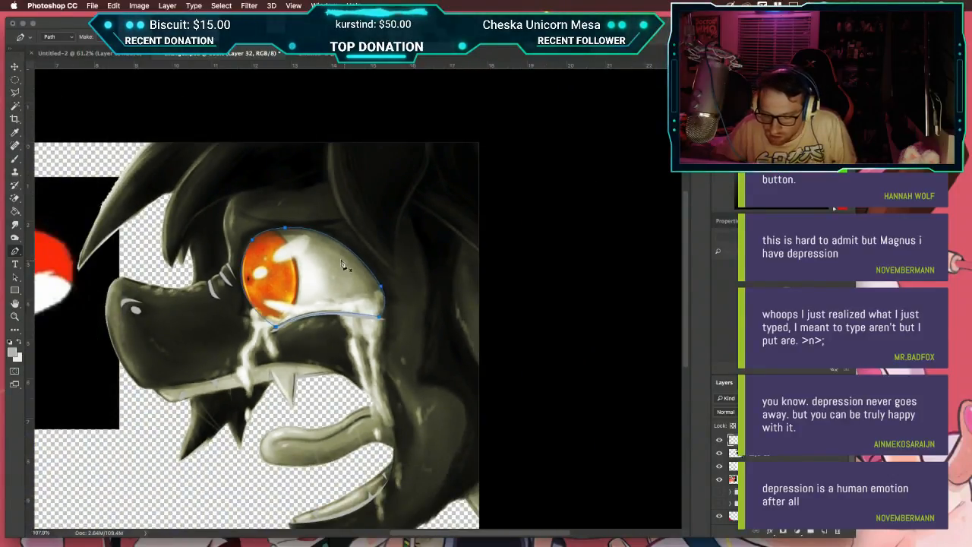
pyautogui.scroll(-2, 232, 275)
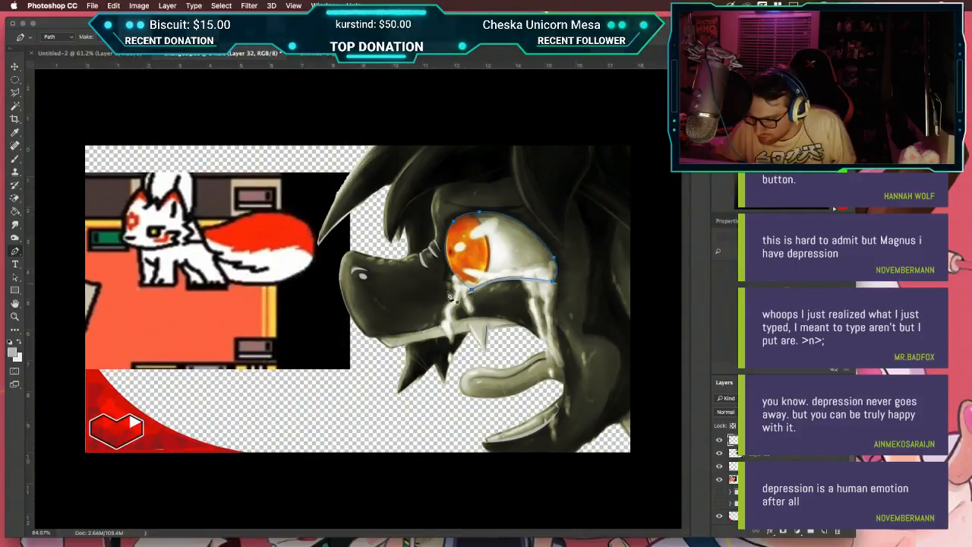
pyautogui.scroll(3, 358, 298)
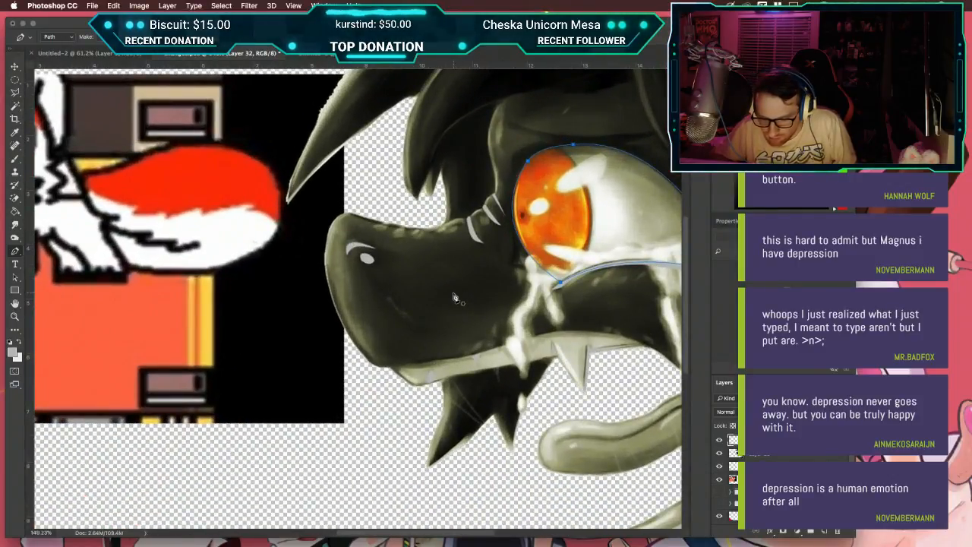
pyautogui.hscroll(10, 453, 297)
pyautogui.hscroll(9, 453, 296)
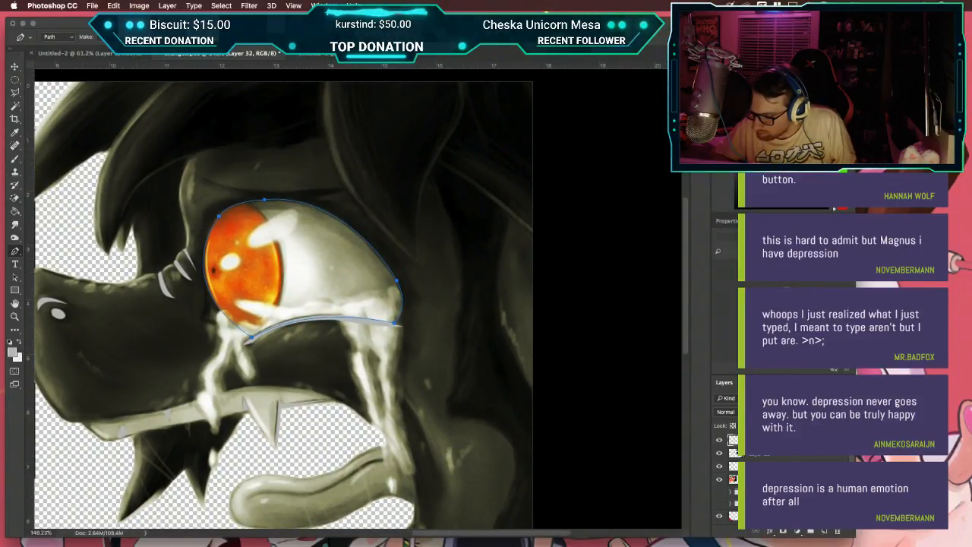
pyautogui.click(778, 382)
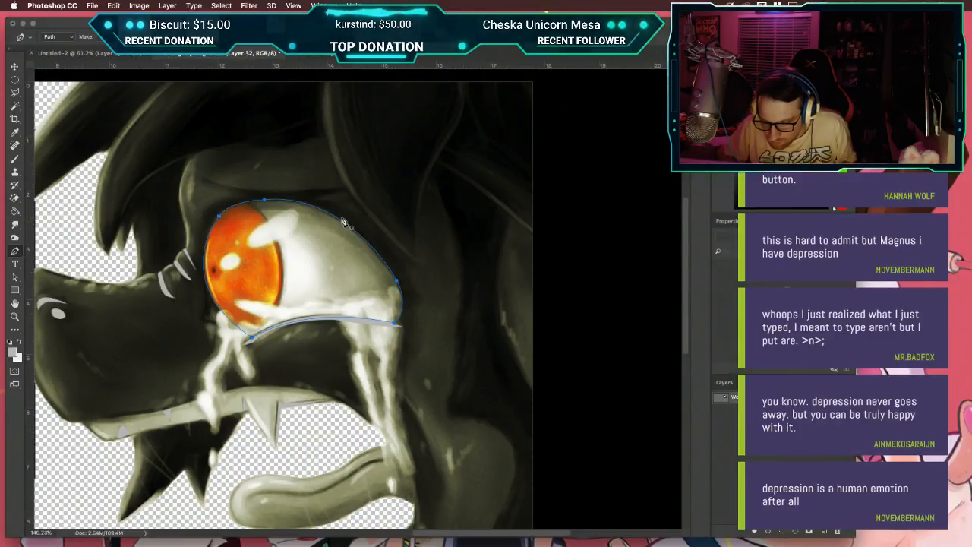
pyautogui.scroll(-3, 233, 229)
pyautogui.hscroll(-3, 233, 230)
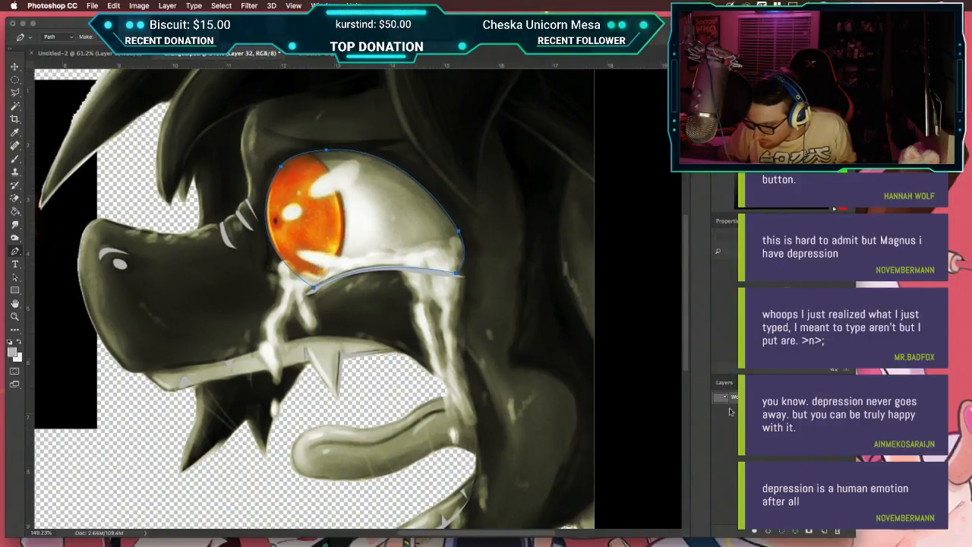
pyautogui.click(725, 384)
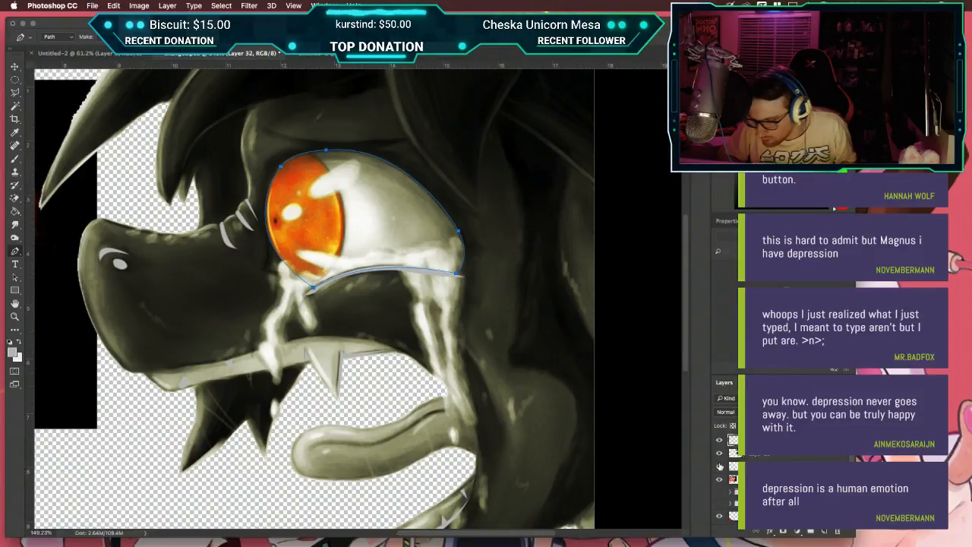
pyautogui.hscroll(-10, 346, 391)
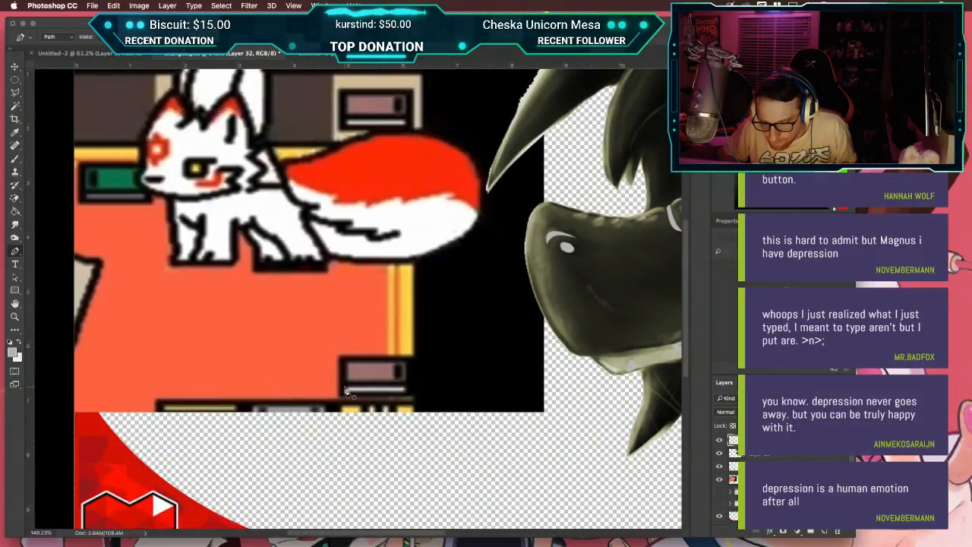
pyautogui.scroll(2, 345, 391)
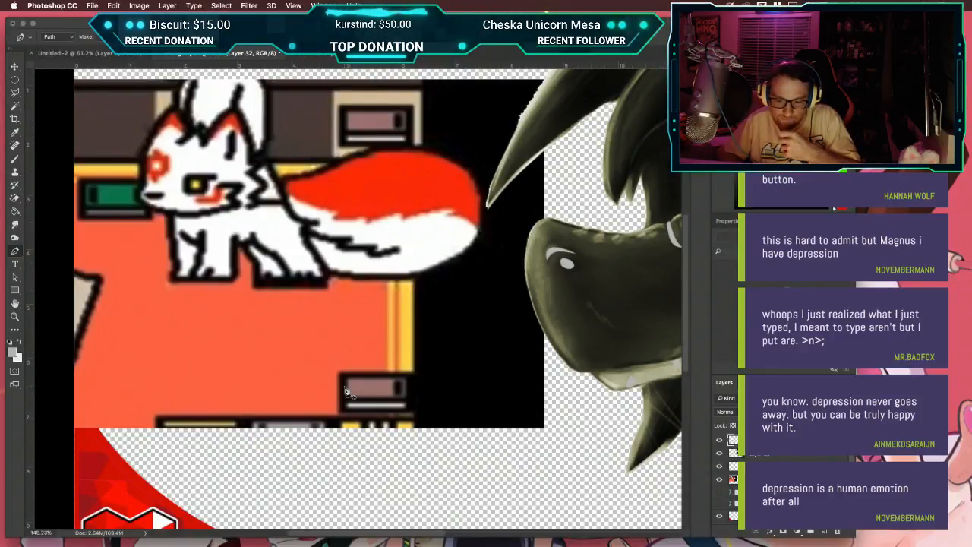
pyautogui.hscroll(5, 345, 391)
pyautogui.scroll(2, 345, 391)
pyautogui.hscroll(4, 345, 391)
pyautogui.scroll(1, 345, 391)
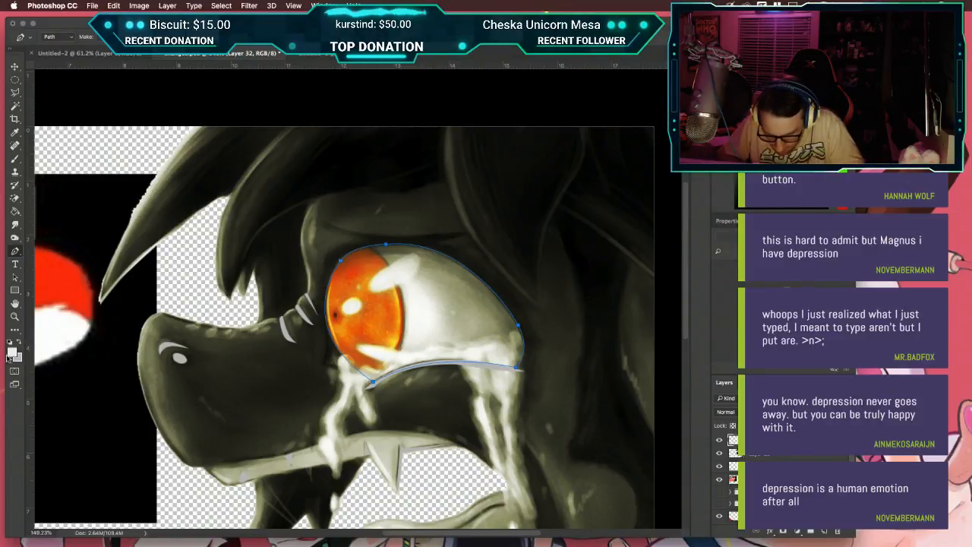
# Step: Set the foreground colour to the pale lilac white fcf6ff
pyautogui.click(12, 349)
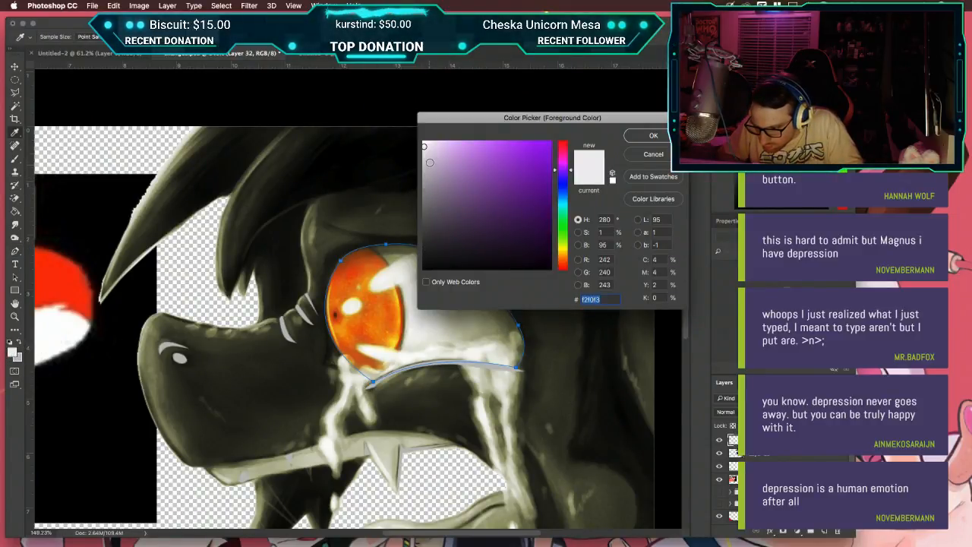
pyautogui.click(431, 152)
pyautogui.moveTo(429, 154)
pyautogui.mouseDown()
pyautogui.moveTo(430, 164)
pyautogui.moveTo(428, 134)
pyautogui.mouseUp()
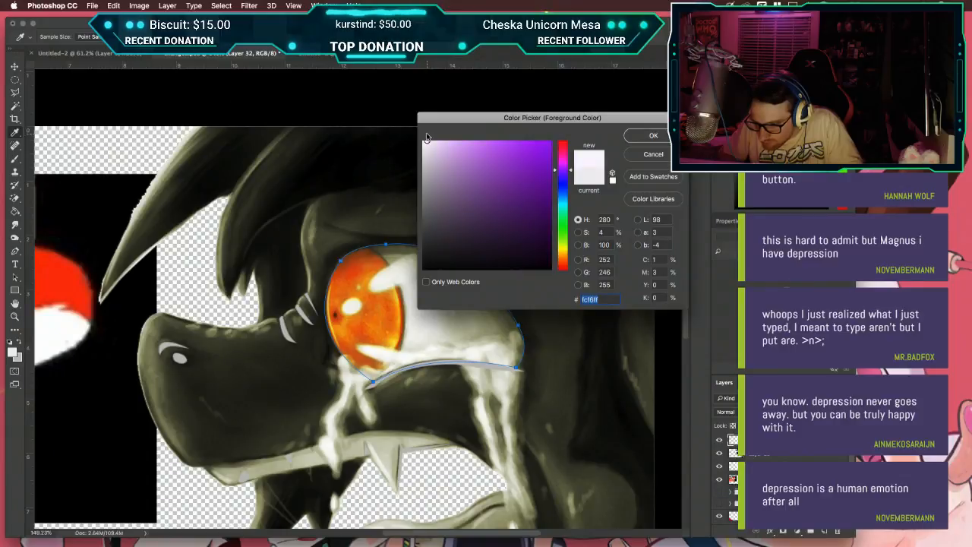
pyautogui.press('Return')
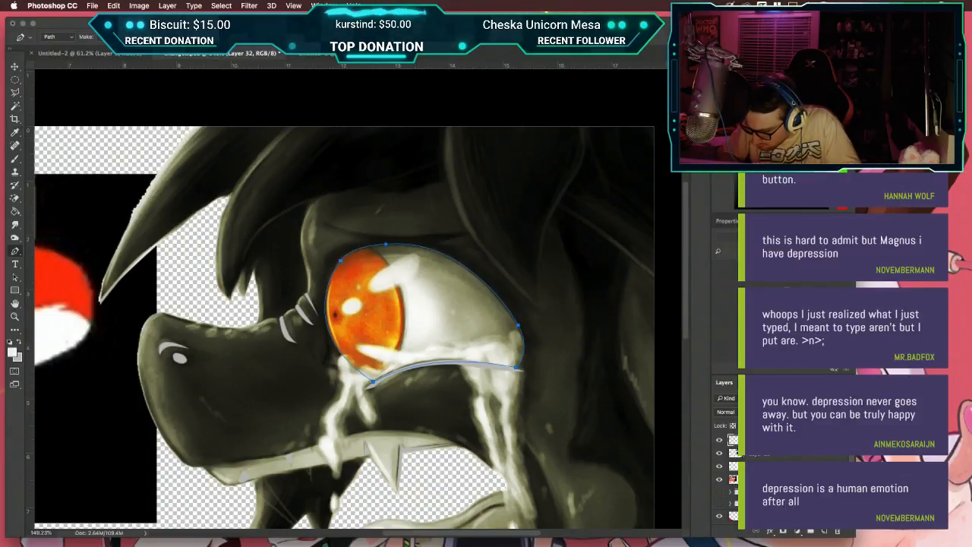
# Step: Load the closed eye outline path as a selection and return to the layer list
pyautogui.click(778, 382)
pyautogui.keyDown('ctrl'); pyautogui.click(727, 401); pyautogui.keyUp('ctrl')
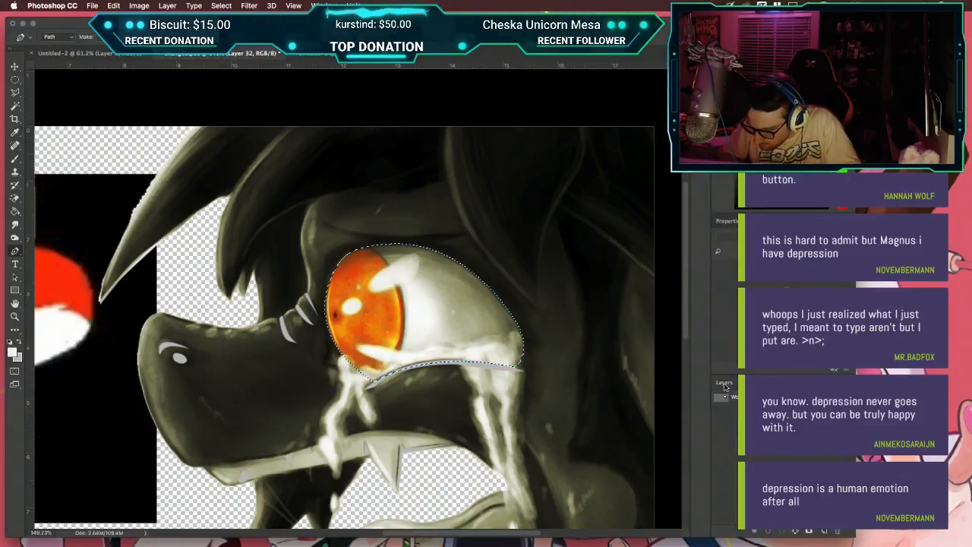
pyautogui.click(723, 382)
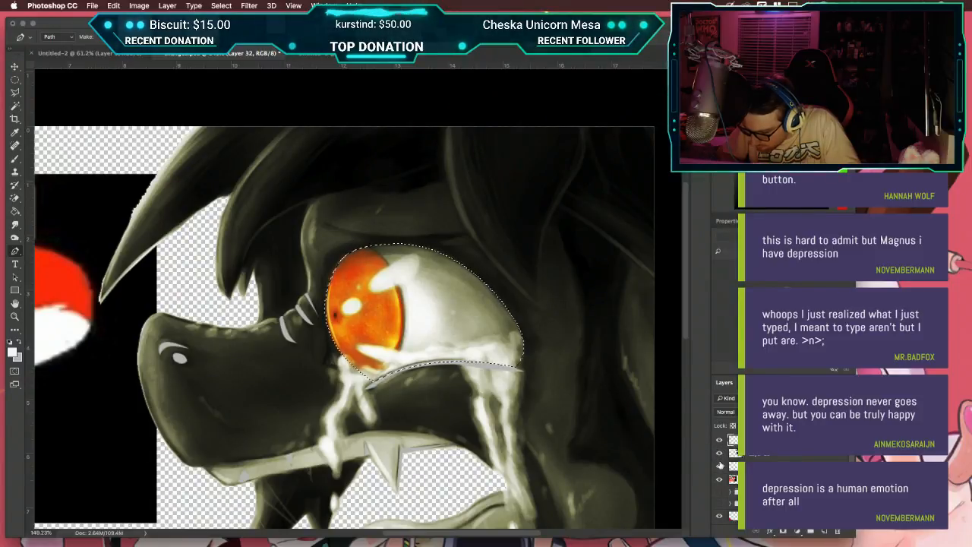
# Step: Create a new layer for the eye and fill the eye selection with the foreground colour
pyautogui.click(756, 456)
pyautogui.hotkey('ctrl', 'shift', 'n')
pyautogui.press('Return')
pyautogui.press('g')
pyautogui.click(501, 356)
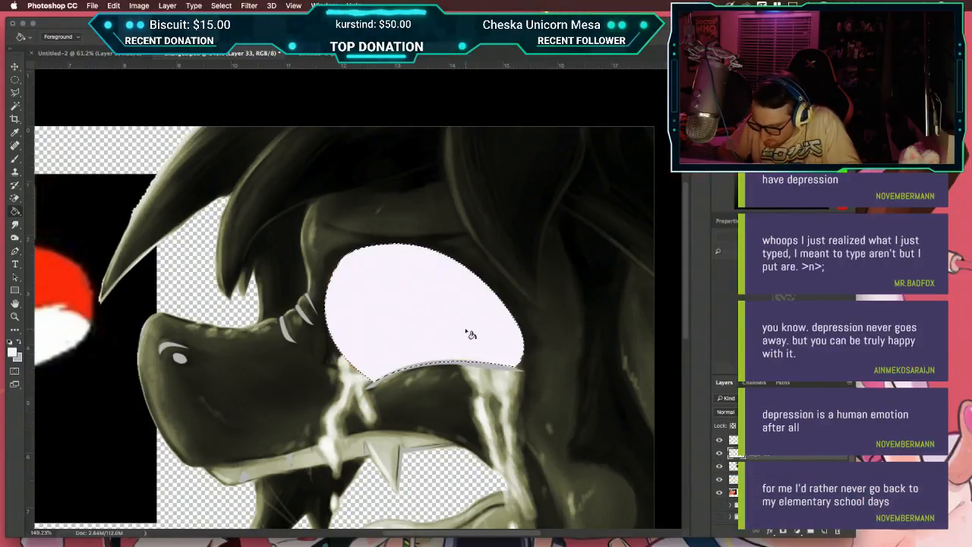
# Step: Hide the painted head layer, refill the eye selection with a light neutral grey, and deselect it
pyautogui.click(719, 466)
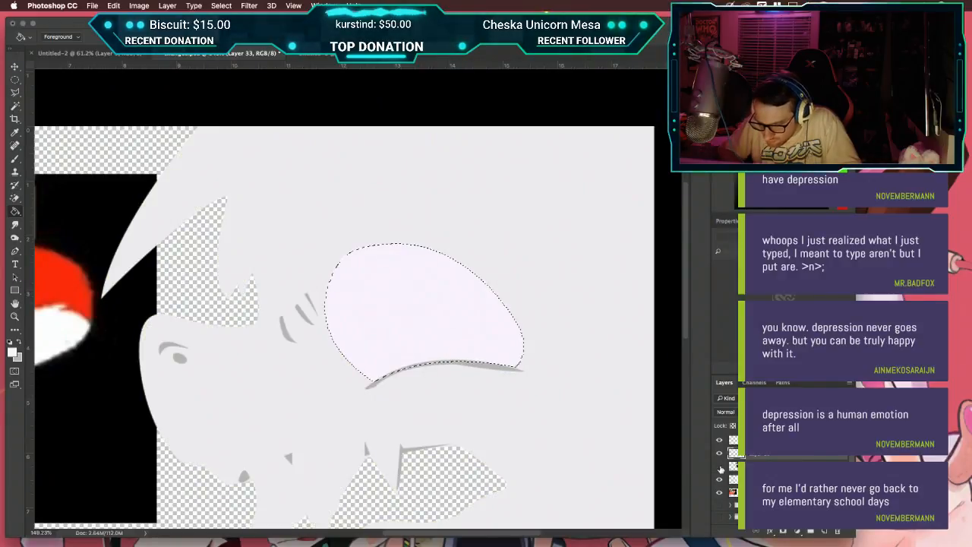
pyautogui.scroll(-5, 507, 363)
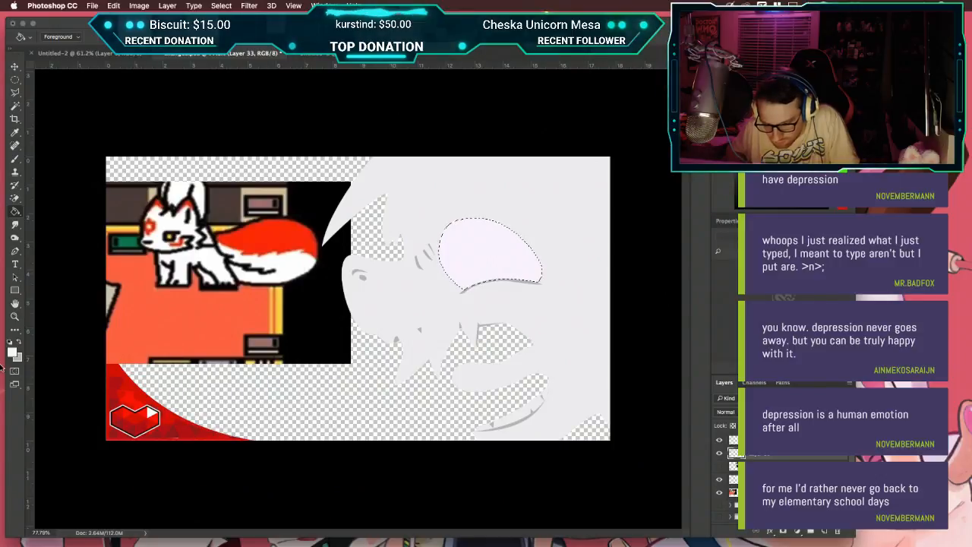
pyautogui.click(13, 353)
pyautogui.moveTo(429, 146); pyautogui.dragTo(417, 151)
pyautogui.press('Return')
pyautogui.press('g')
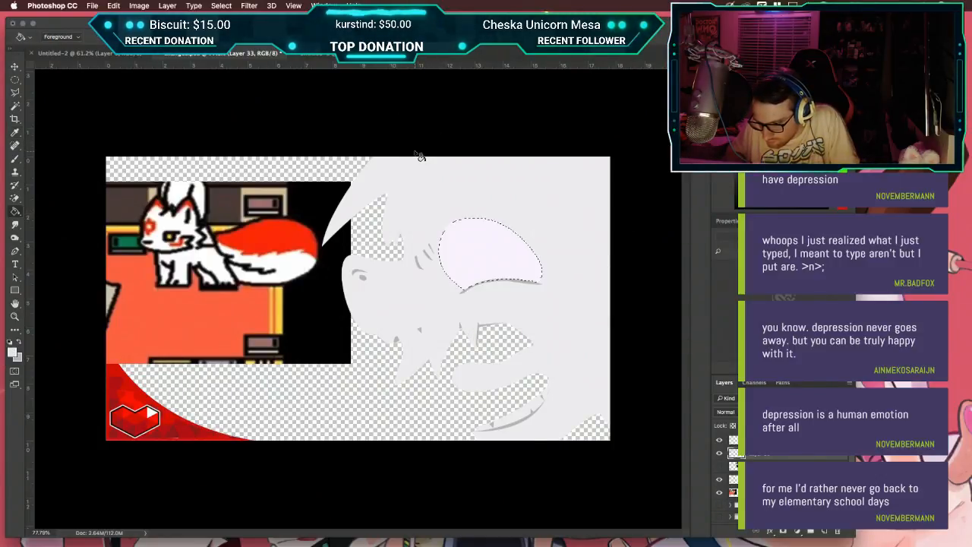
pyautogui.click(479, 243)
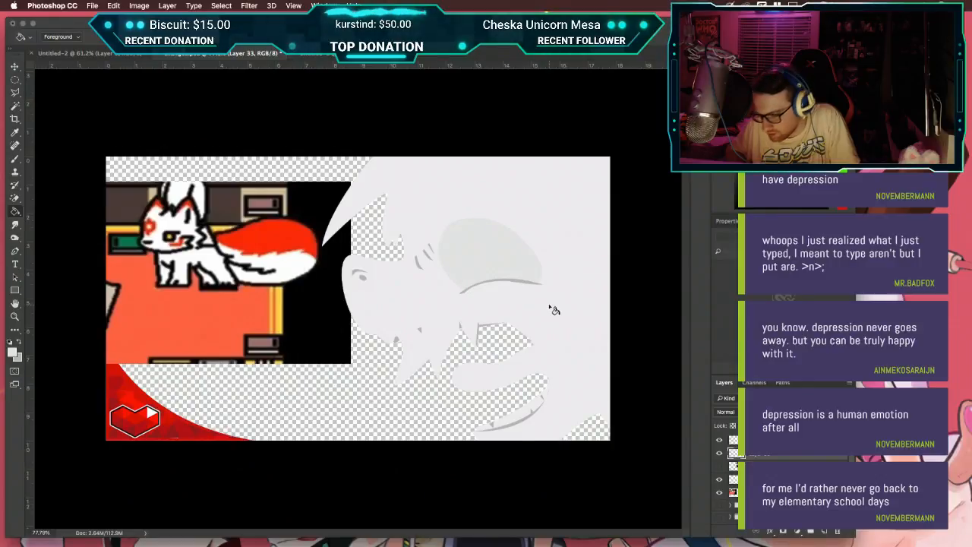
pyautogui.click(554, 310)
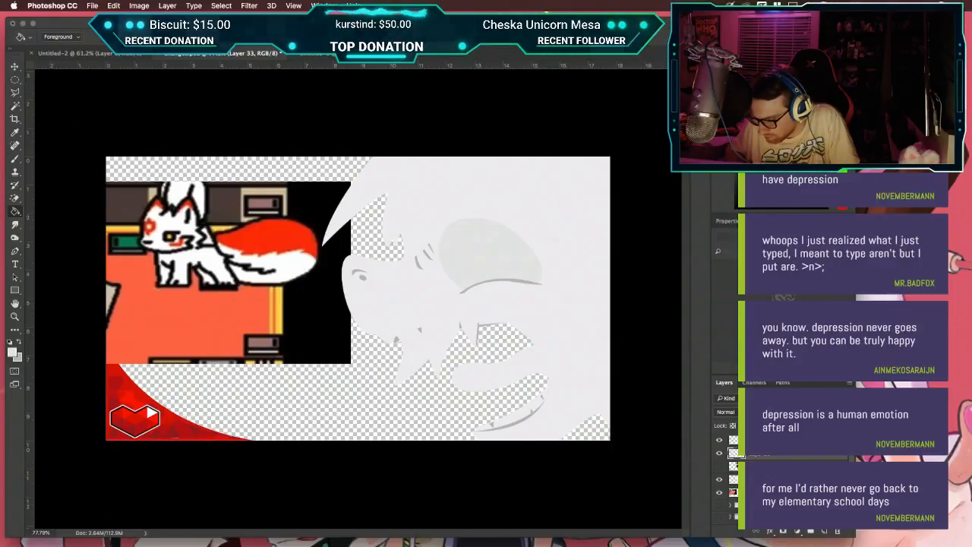
# Step: Hide the flat eye layer, show the painted head, and trace a closed curved path around the orange iris
pyautogui.click(718, 453)
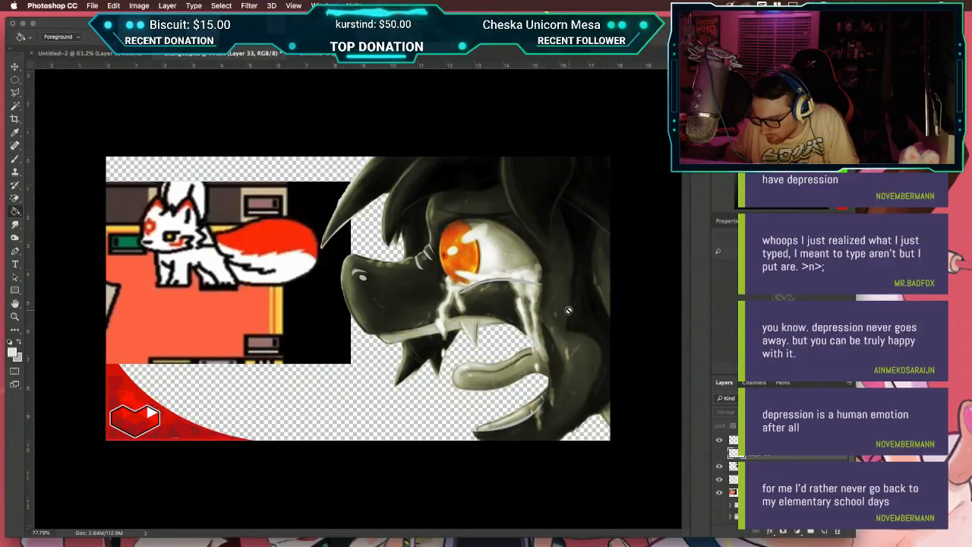
pyautogui.scroll(10, 478, 216)
pyautogui.hscroll(8, 479, 243)
pyautogui.press('p')
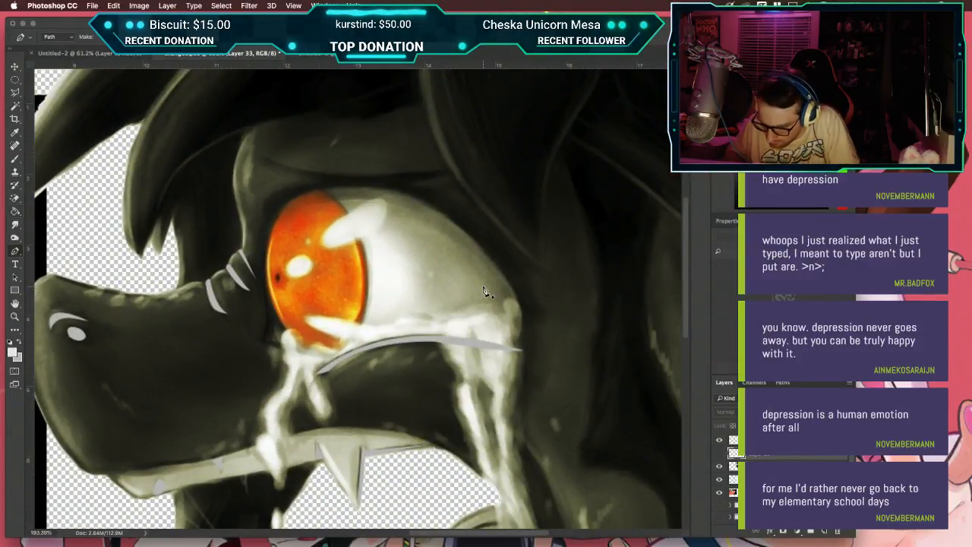
pyautogui.click(324, 191)
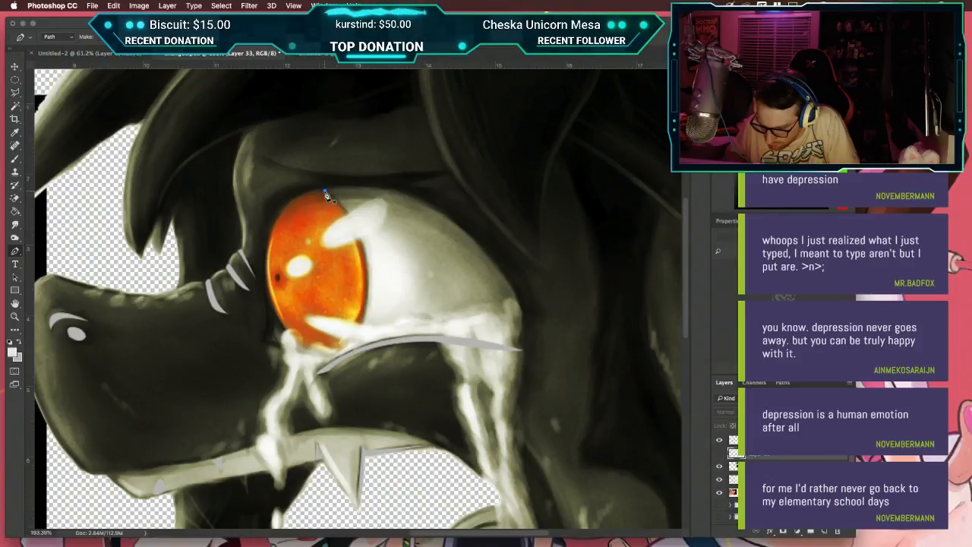
pyautogui.moveTo(335, 352); pyautogui.dragTo(258, 448)
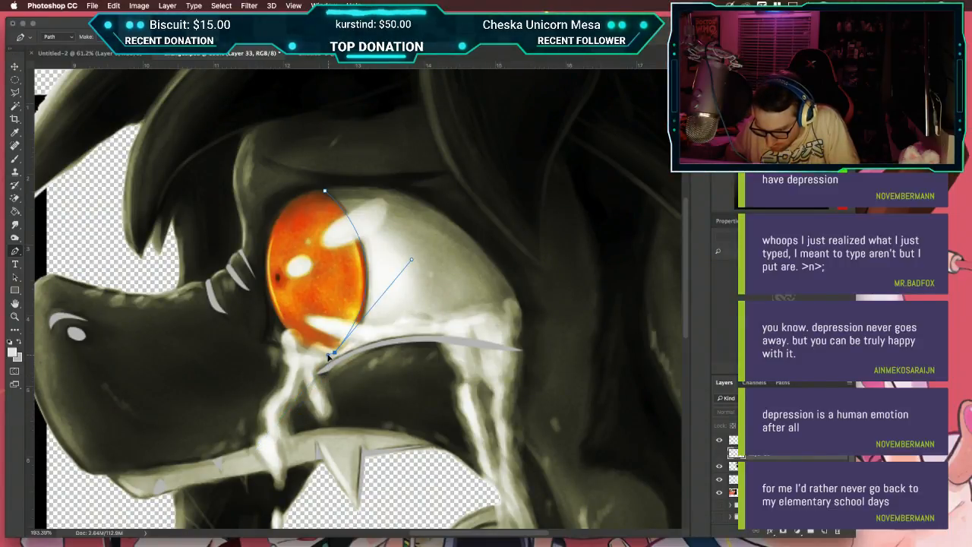
pyautogui.moveTo(325, 190); pyautogui.dragTo(471, 145)
pyautogui.press('super+z')
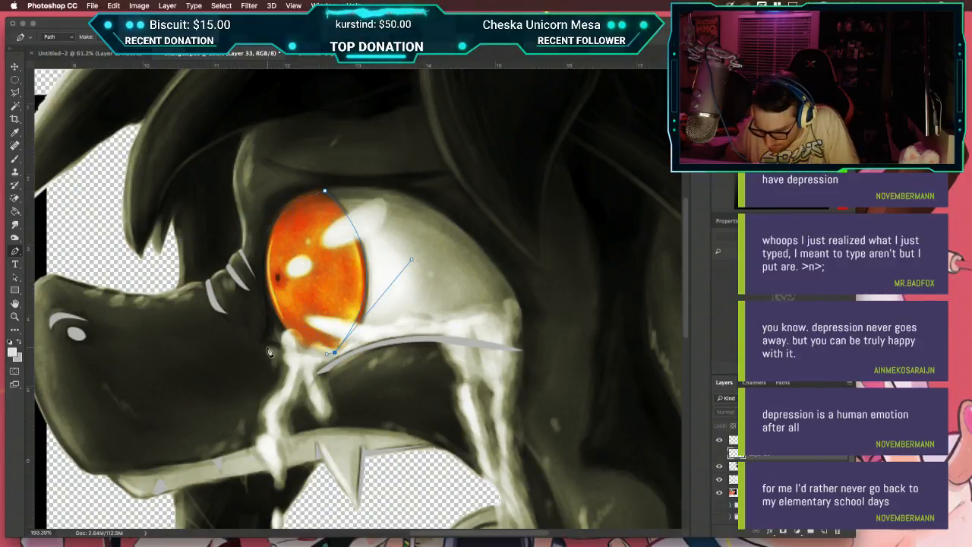
pyautogui.moveTo(285, 332); pyautogui.dragTo(282, 324)
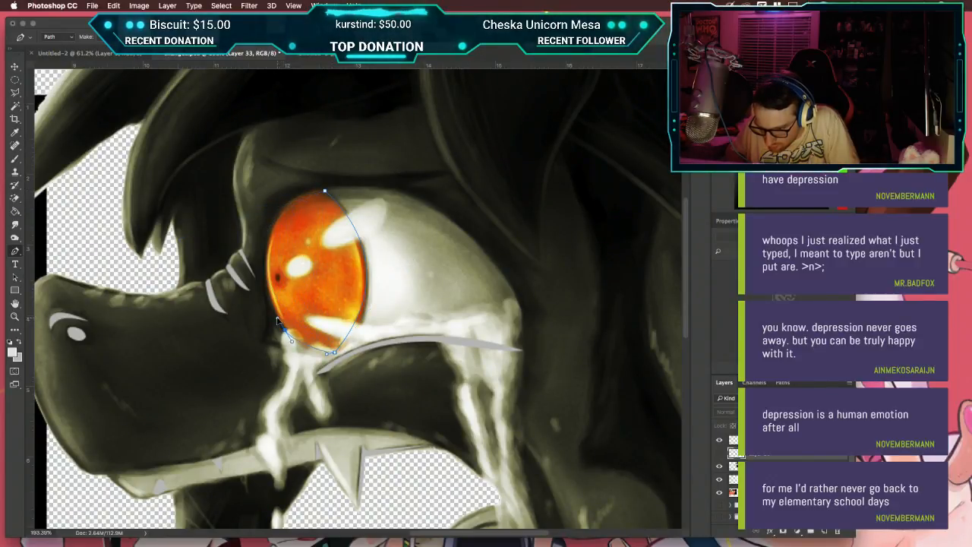
pyautogui.moveTo(324, 191); pyautogui.dragTo(421, 183)
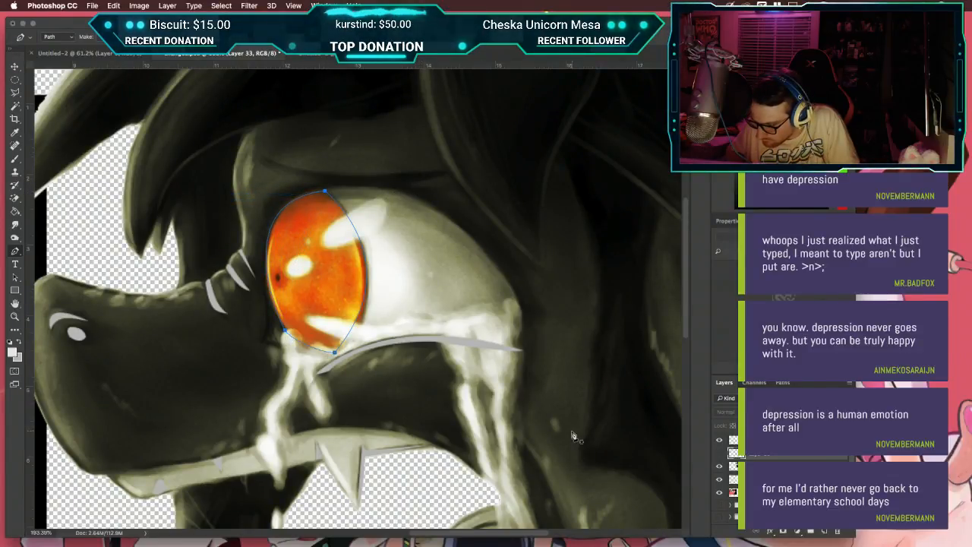
# Step: Load the closed iris path as a selection and return to the layer list
pyautogui.click(782, 382)
pyautogui.keyDown('ctrl'); pyautogui.click(723, 404); pyautogui.keyUp('ctrl')
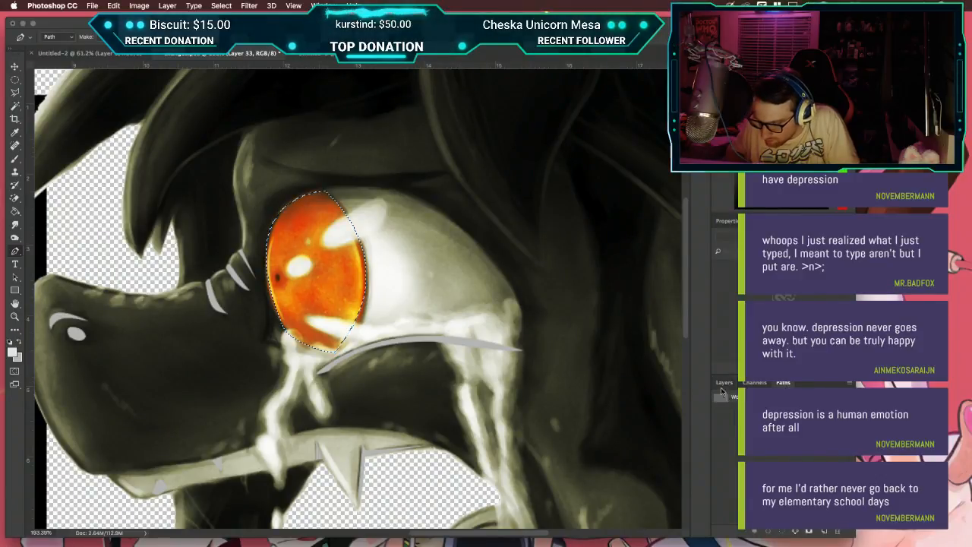
pyautogui.click(724, 383)
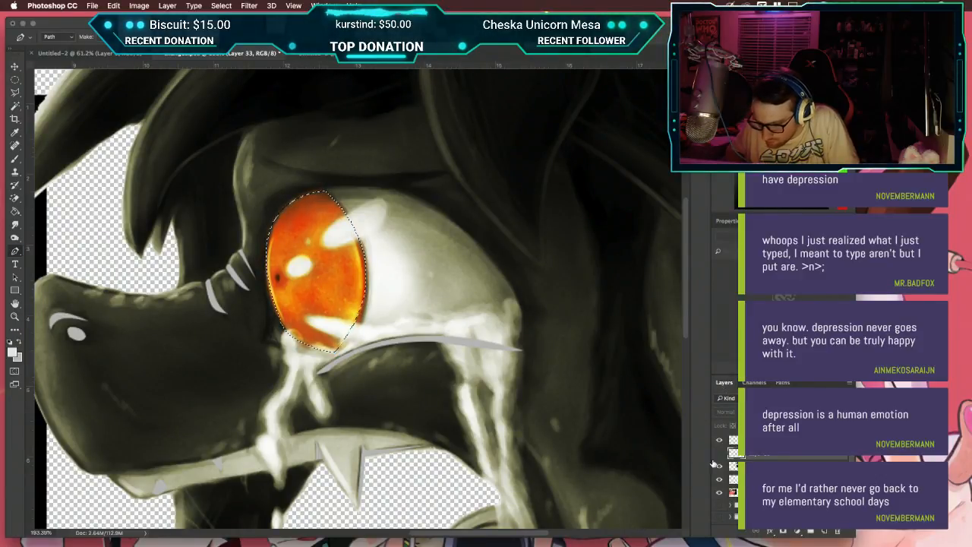
pyautogui.scroll(-2, 715, 461)
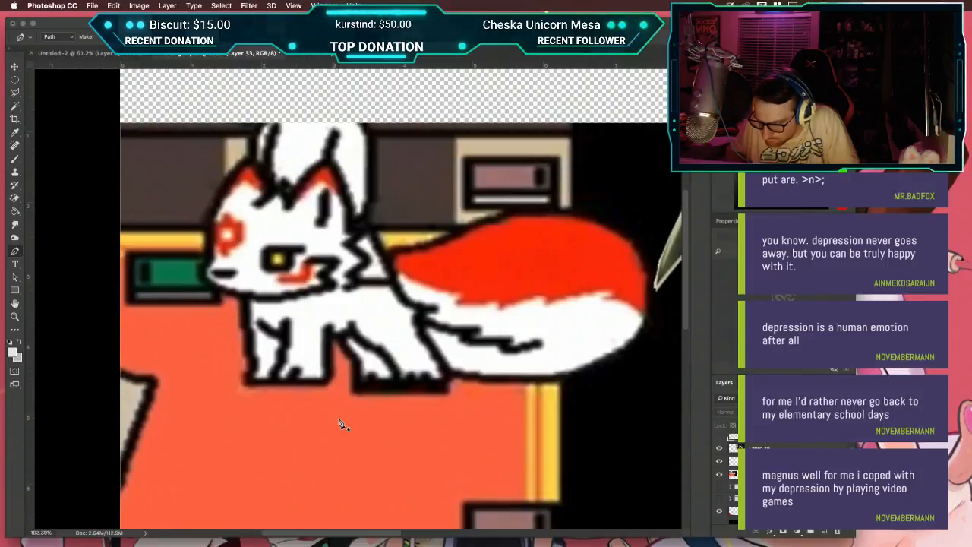
pyautogui.hscroll(10, 340, 424)
pyautogui.scroll(2, 721, 519)
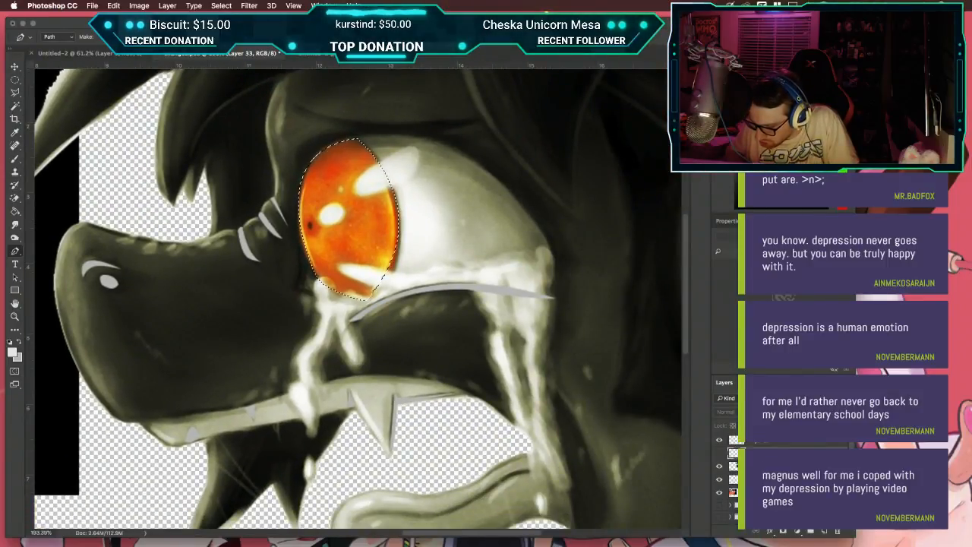
# Step: Show the flat eye layer, set its opacity to 50%, and create a new layer for the iris
pyautogui.click(719, 466)
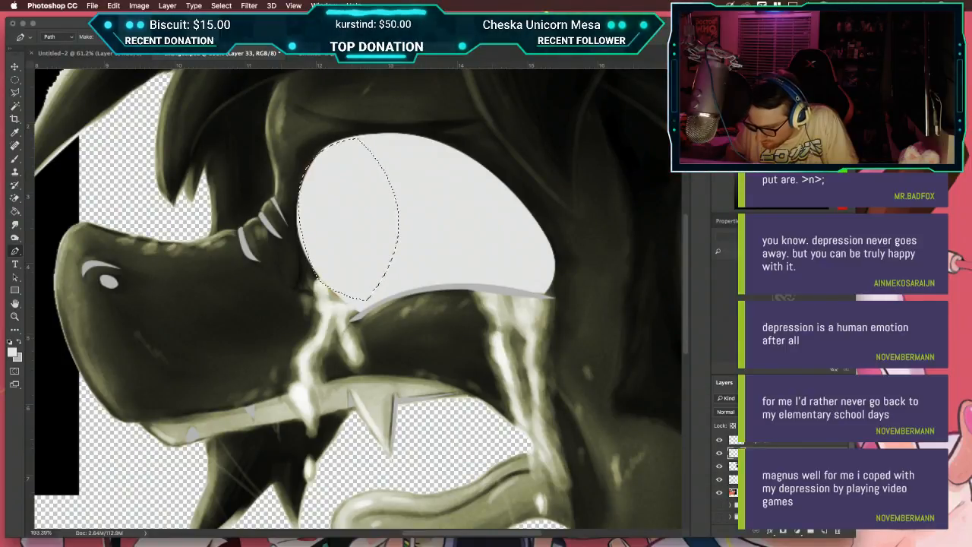
pyautogui.press('5')
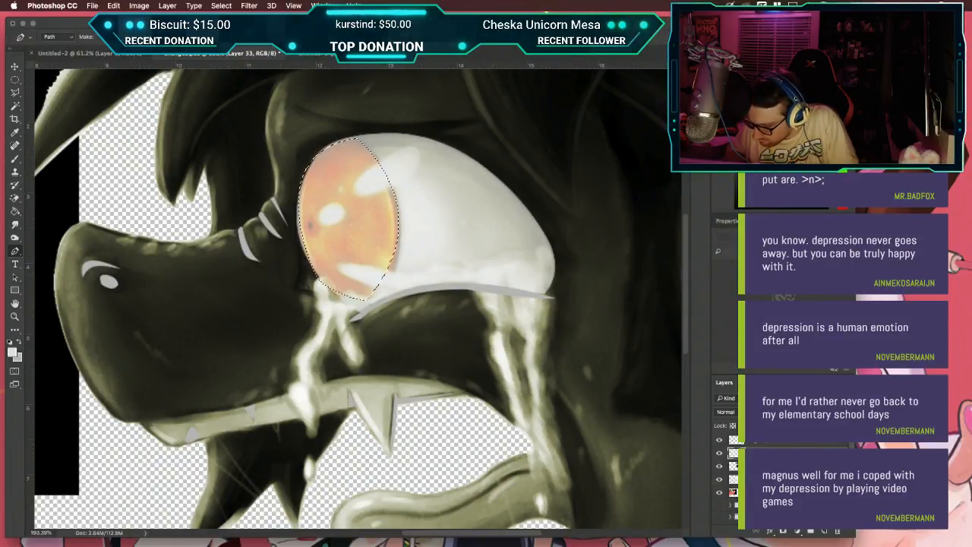
pyautogui.press('super+shift+n')
pyautogui.press('Return')
# Step: Sample the yellow from the white fox reference's eye and fill the iris selection with it on the new layer
pyautogui.hscroll(-10, 262, 347)
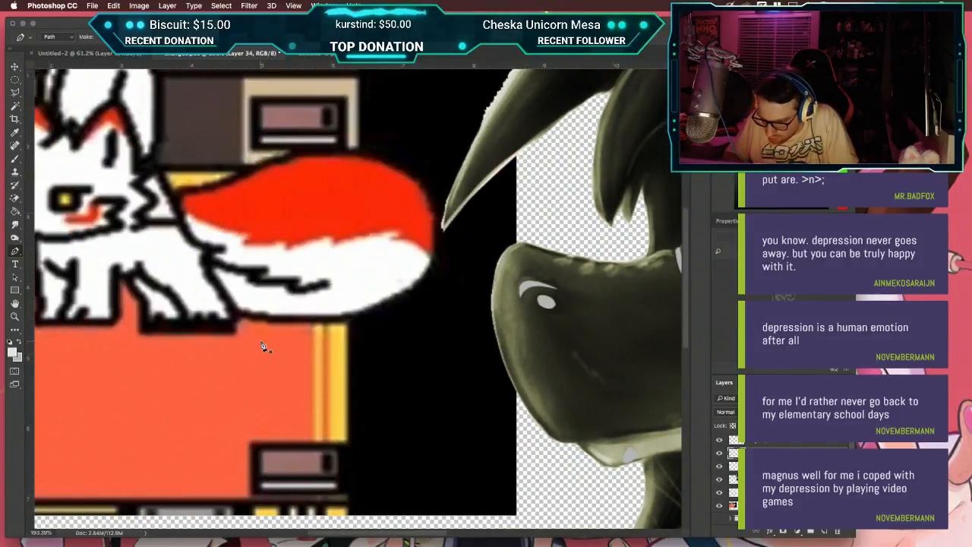
pyautogui.press('i')
pyautogui.hscroll(-8, 264, 342)
pyautogui.moveTo(460, 205); pyautogui.dragTo(460, 205)
pyautogui.hscroll(10, 460, 205)
pyautogui.hscroll(15, 460, 204)
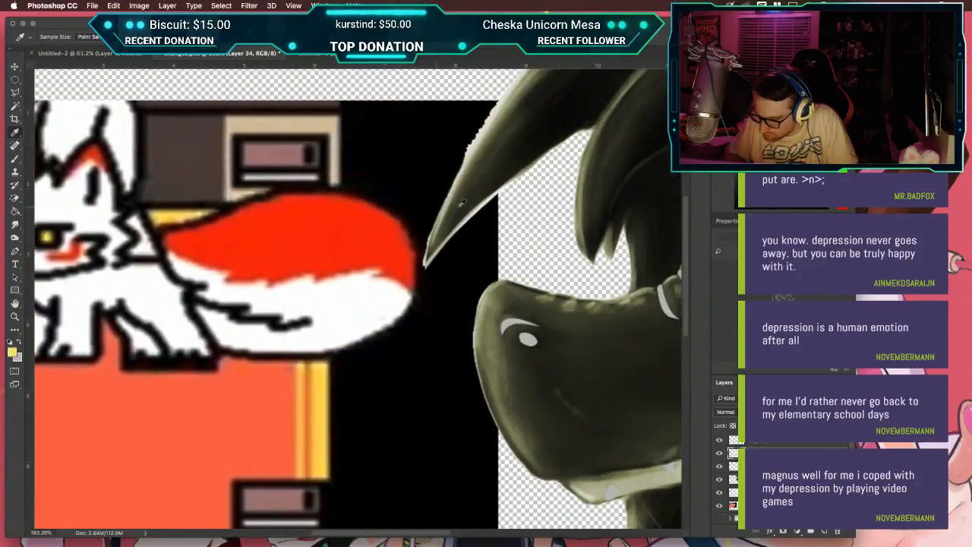
pyautogui.press('g')
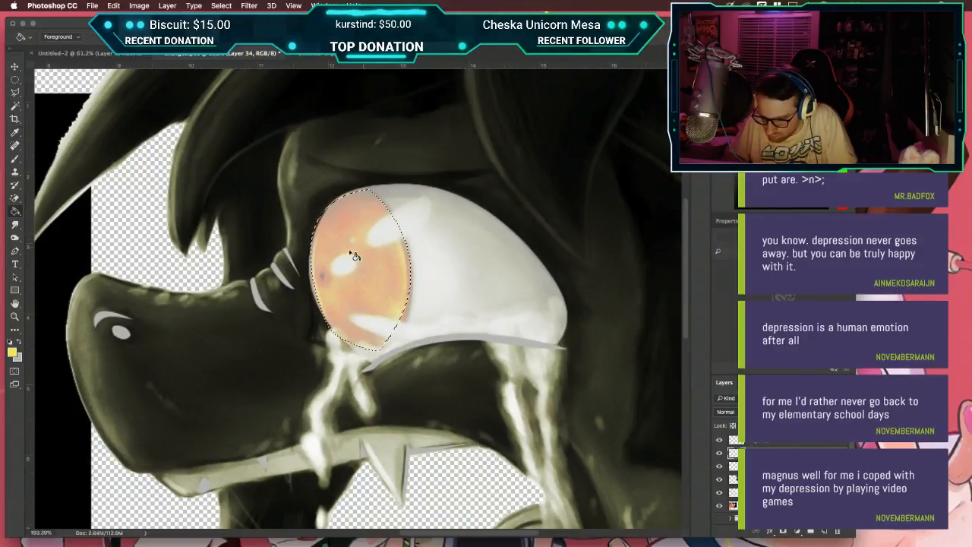
pyautogui.click(346, 258)
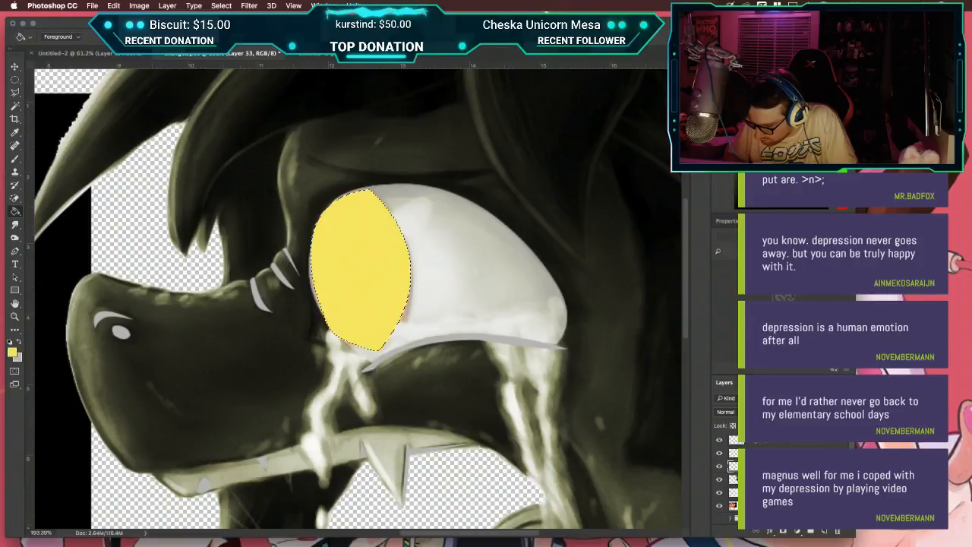
# Step: Return the flat eye layer to full opacity and hide the painted head layer
pyautogui.click(774, 466)
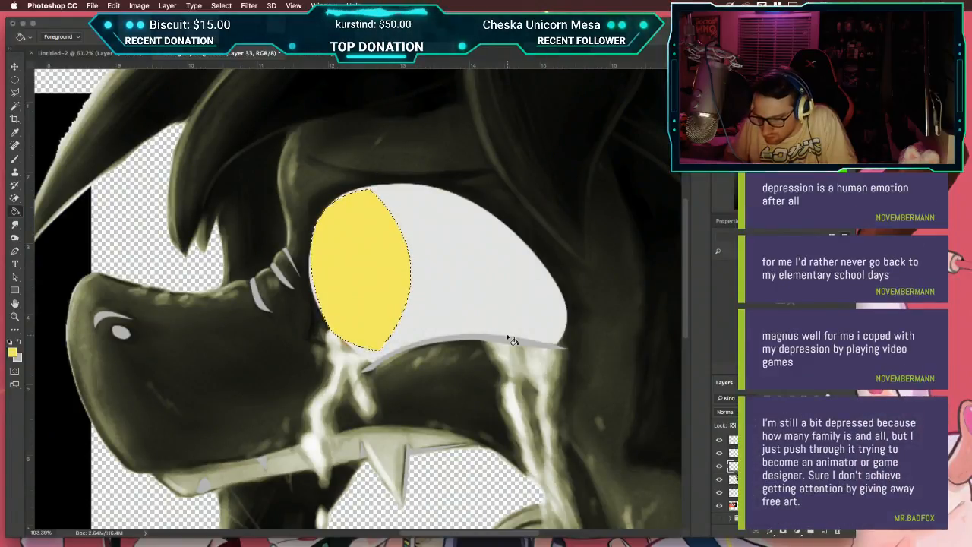
pyautogui.press('super+0')
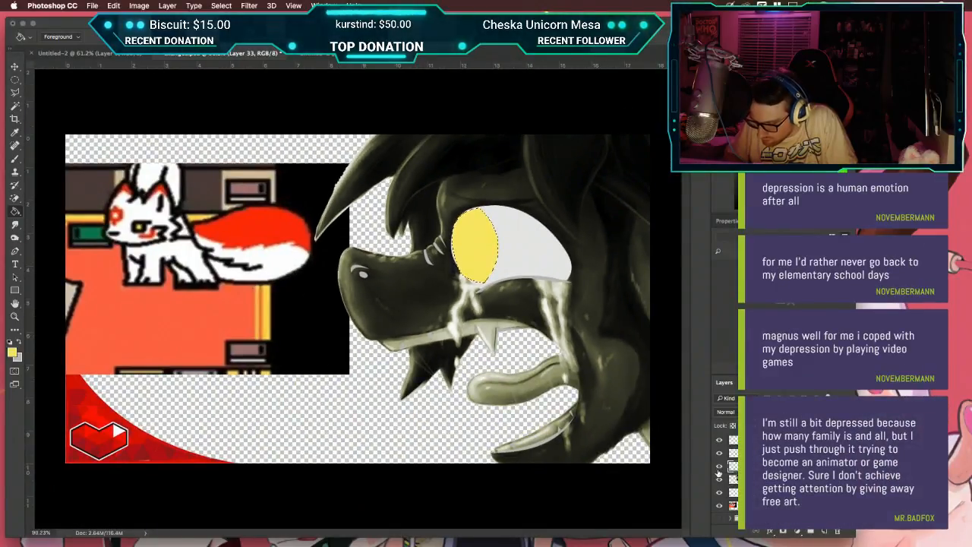
pyautogui.click(720, 480)
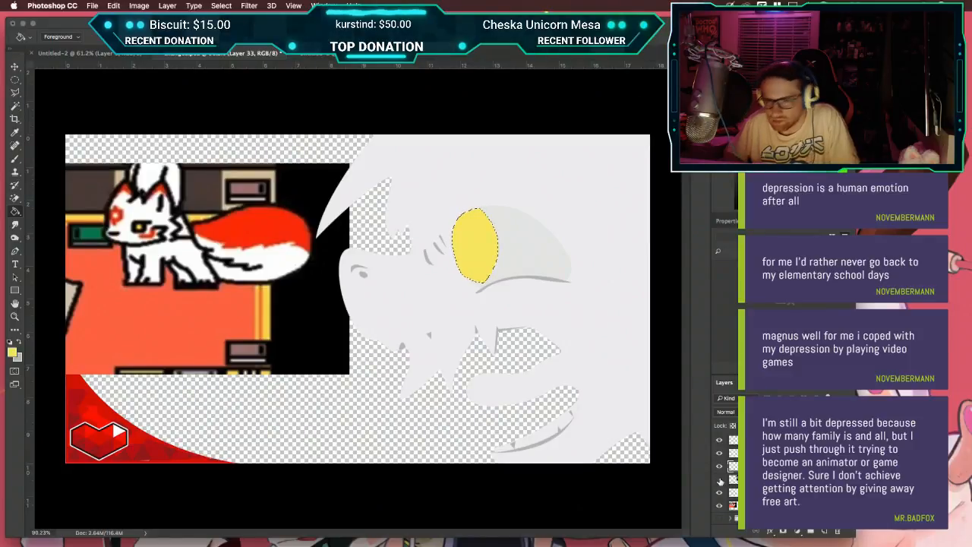
# Step: Set the foreground colour to a slightly darker yellow derived from the iris fill, keeping the original yellow as background colour
pyautogui.press('x')
pyautogui.press('x')
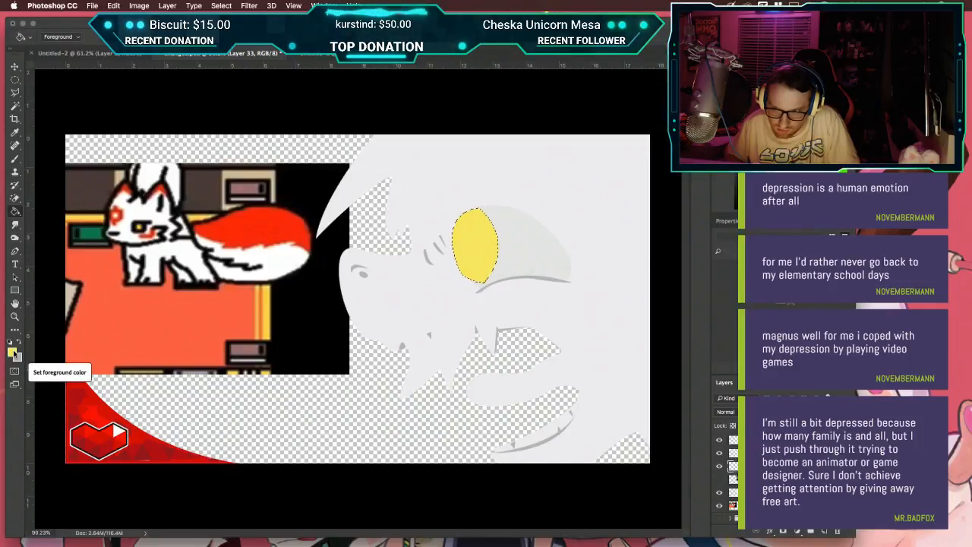
pyautogui.click(12, 351)
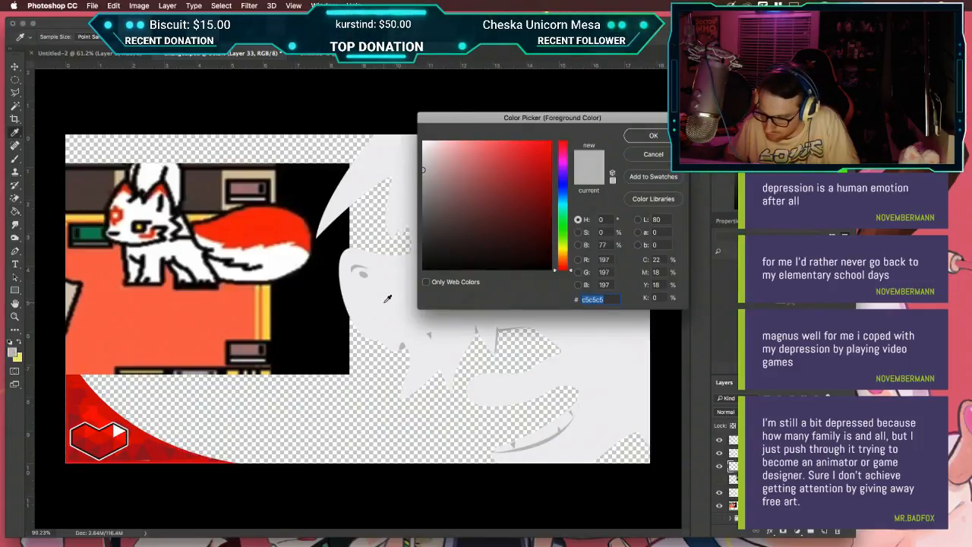
pyautogui.moveTo(568, 121); pyautogui.dragTo(406, 225)
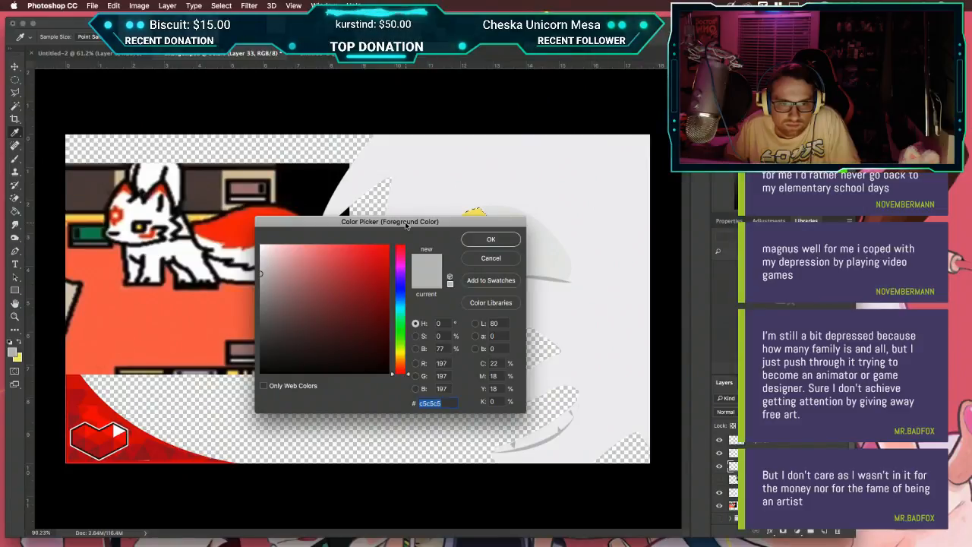
pyautogui.moveTo(406, 225); pyautogui.dragTo(281, 240)
pyautogui.click(483, 233)
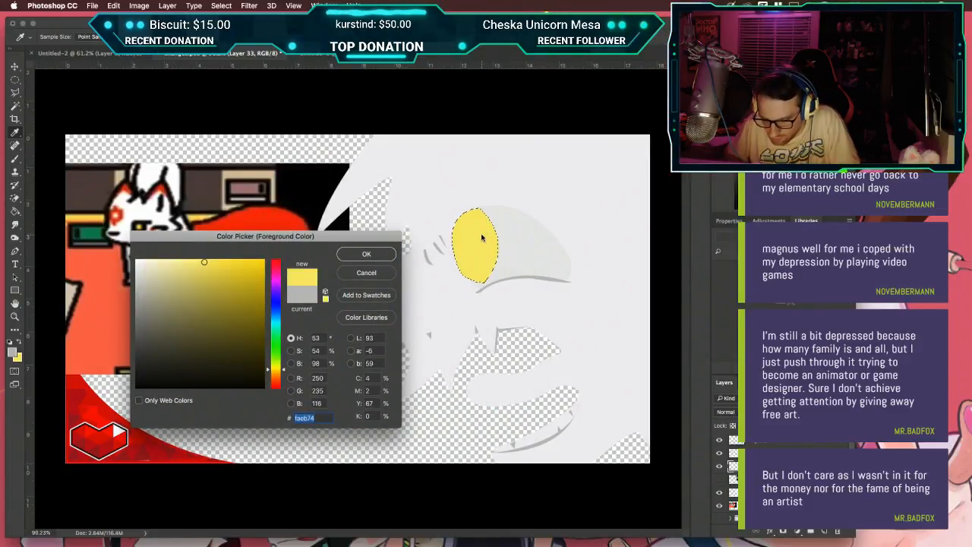
pyautogui.moveTo(206, 261)
pyautogui.mouseDown()
pyautogui.moveTo(221, 281)
pyautogui.moveTo(186, 279)
pyautogui.moveTo(186, 267)
pyautogui.moveTo(215, 275)
pyautogui.mouseUp()
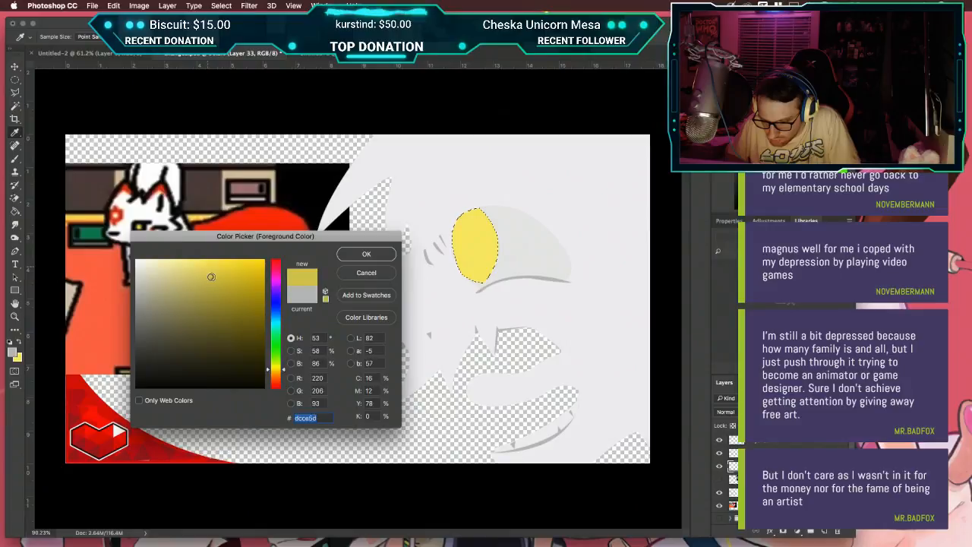
pyautogui.press('Return')
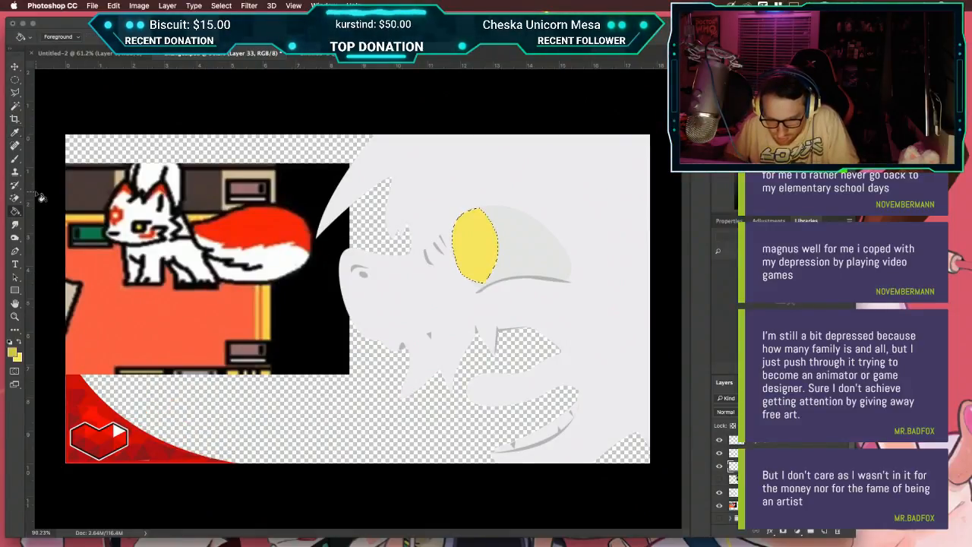
# Step: On the iris layer, fill the selected iris with a radial gradient from bright yellow at its centre to darker yellow at the rim
pyautogui.click(14, 205)
pyautogui.click(57, 213)
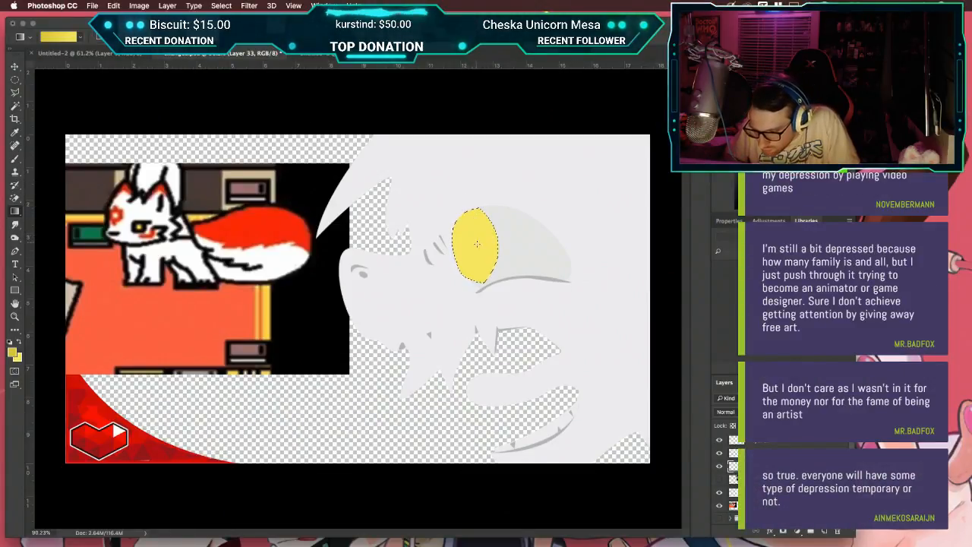
pyautogui.scroll(5, 445, 243)
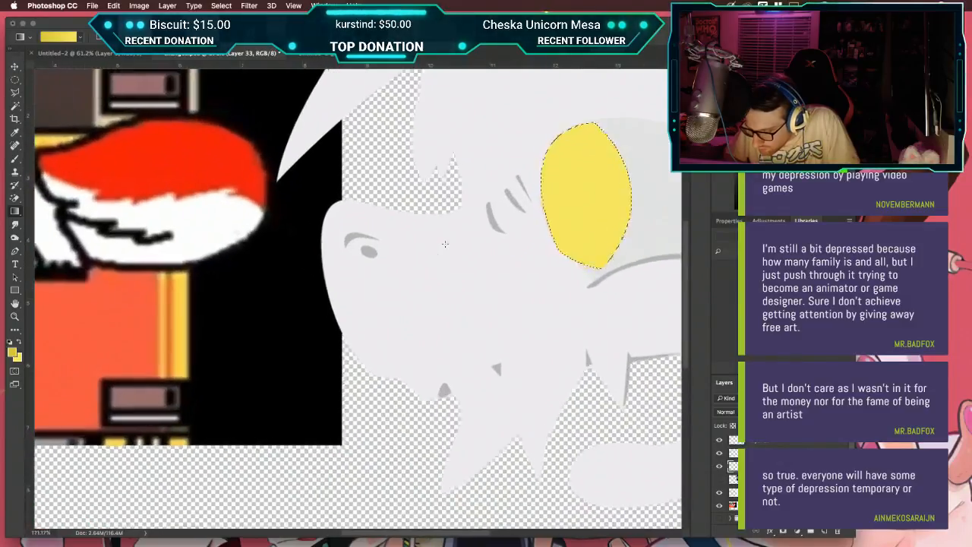
pyautogui.hscroll(5, 446, 243)
pyautogui.click(721, 466)
pyautogui.click(721, 467)
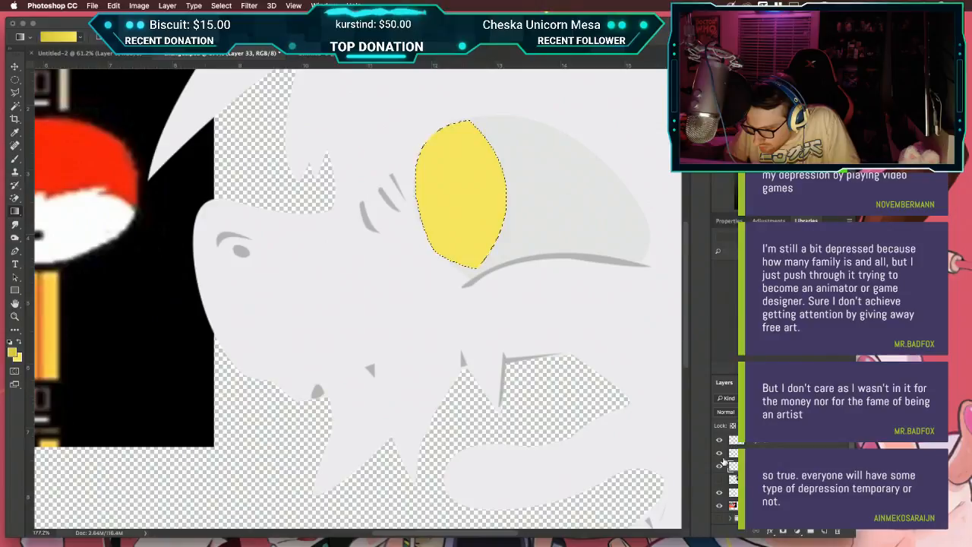
pyautogui.click(720, 454)
pyautogui.click(721, 454)
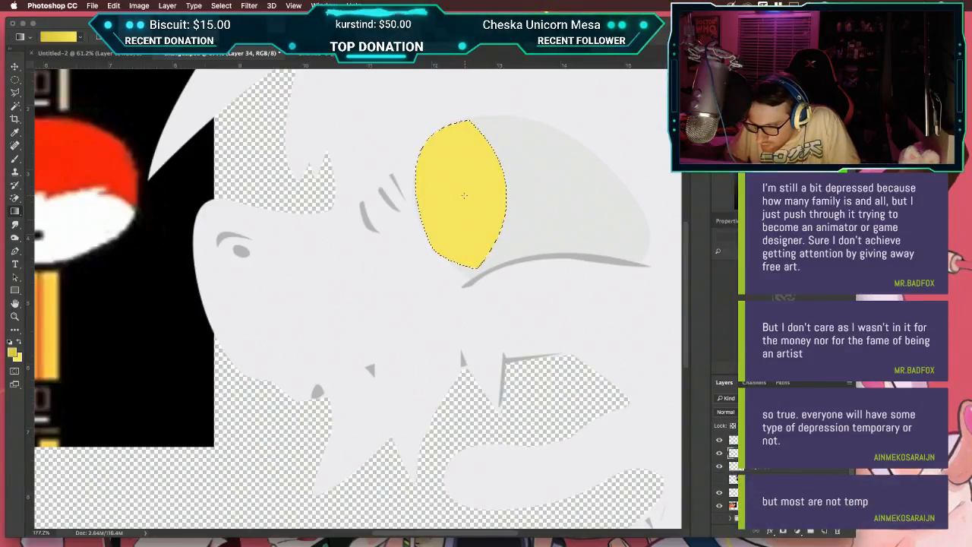
pyautogui.moveTo(465, 194); pyautogui.dragTo(402, 193)
pyautogui.press('super+0')
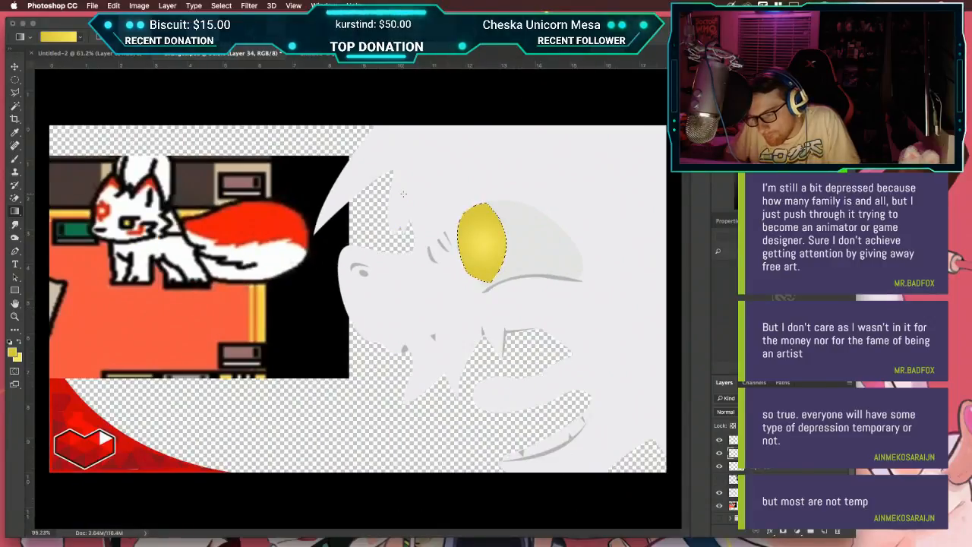
pyautogui.press('super+d')
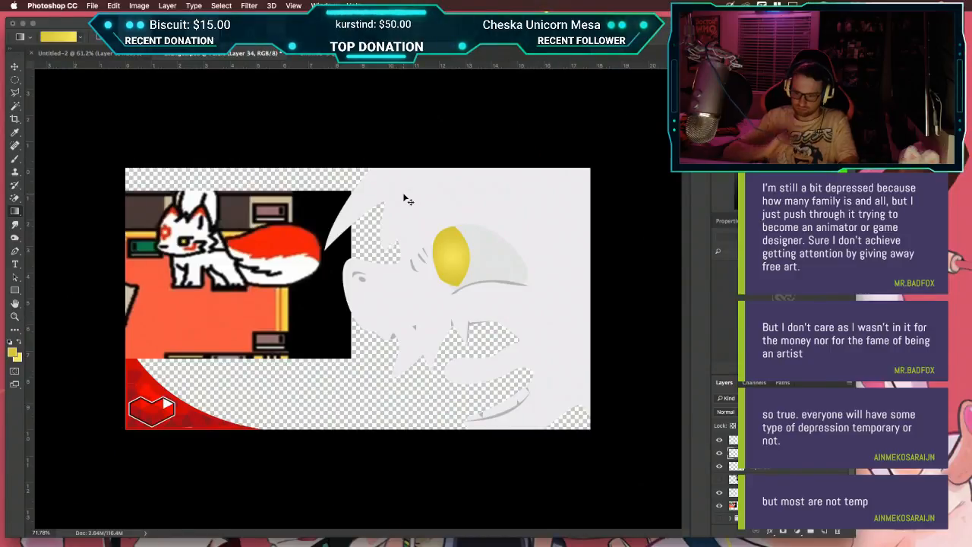
pyautogui.press('super+z')
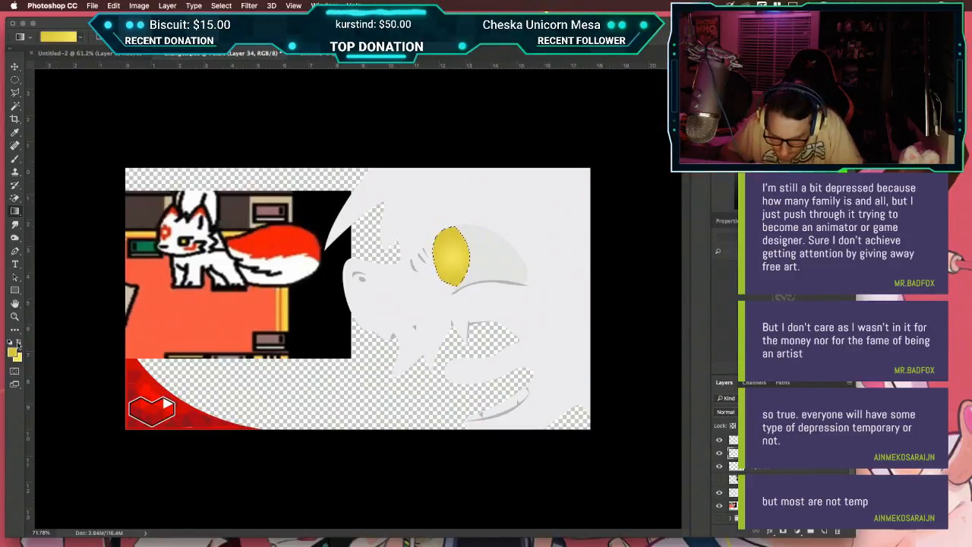
# Step: Set the foreground colour to dark yellow b29e00 and deselect the iris
pyautogui.click(13, 351)
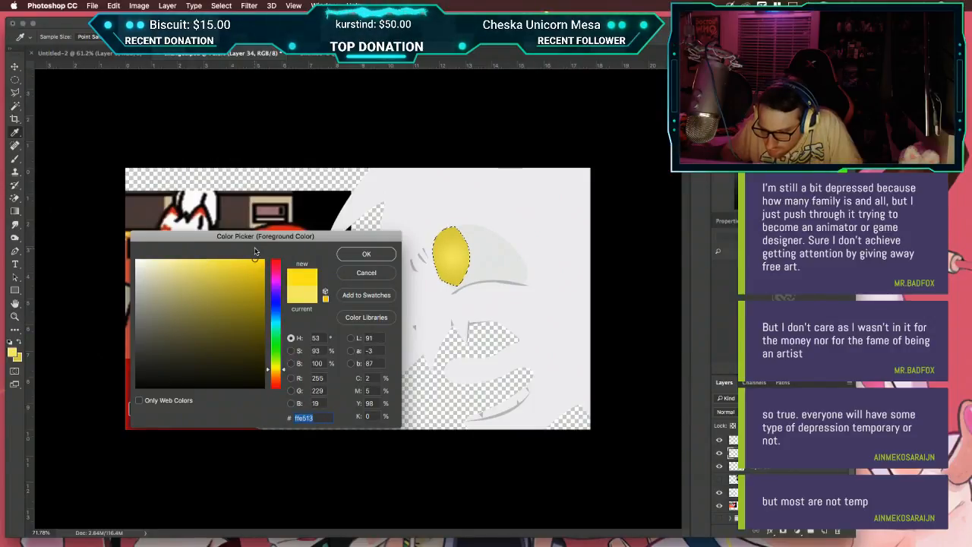
pyautogui.press('Return')
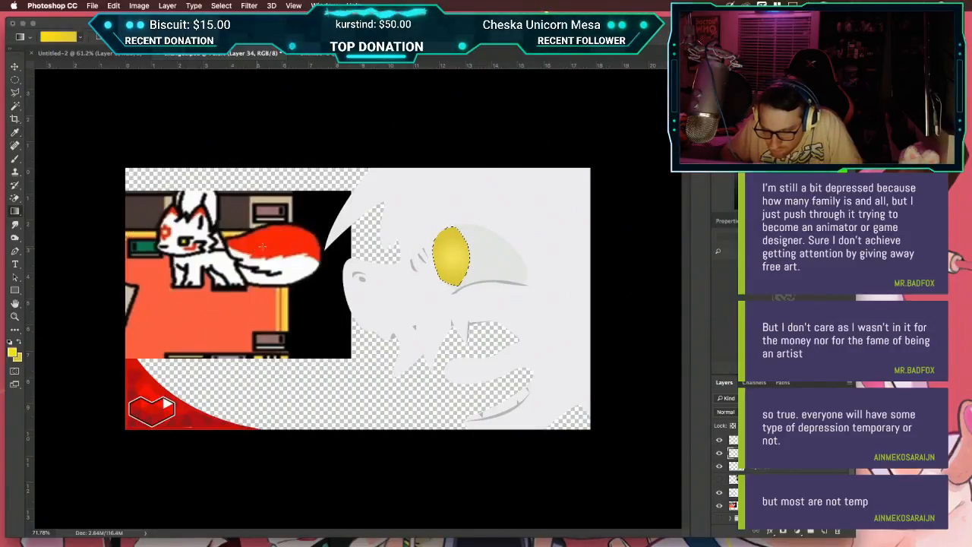
pyautogui.click(13, 351)
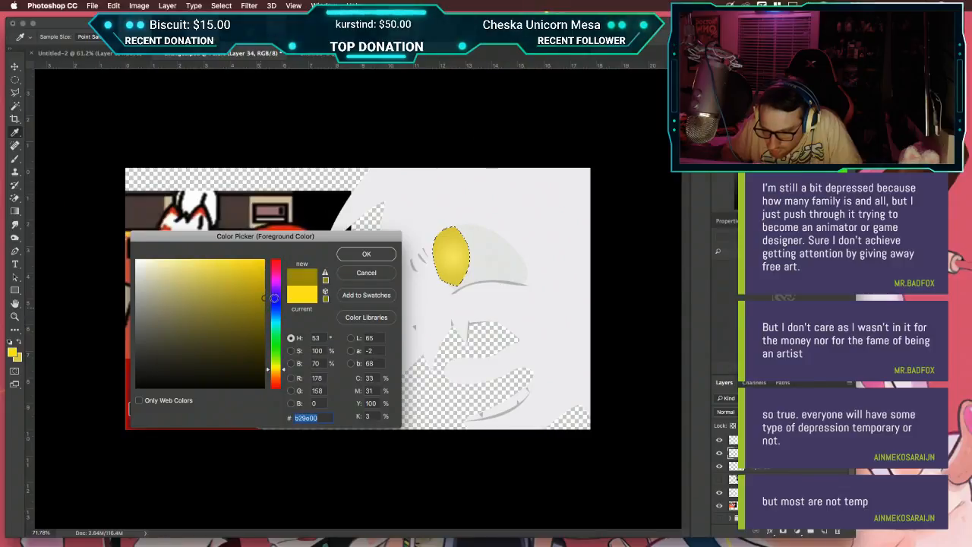
pyautogui.press('Return')
pyautogui.press('g')
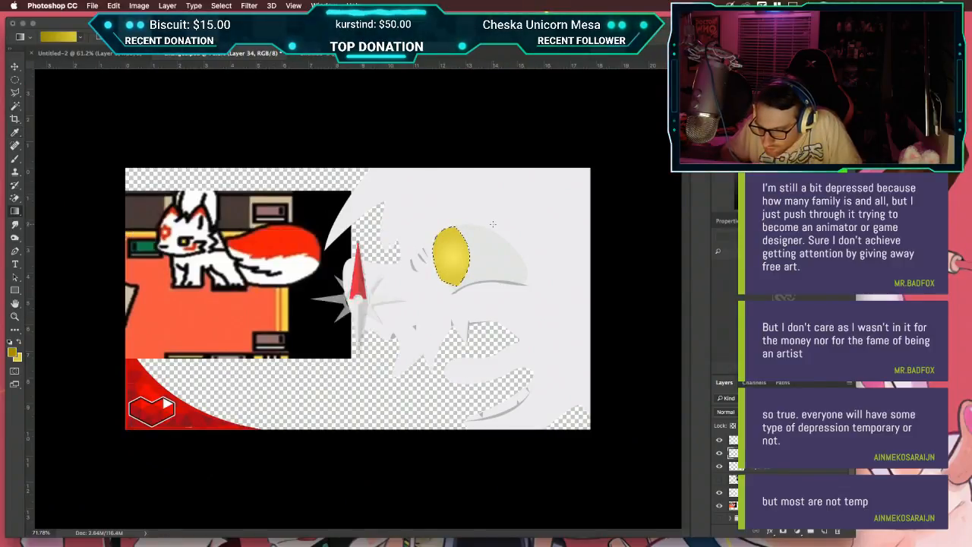
pyautogui.scroll(5, 492, 224)
pyautogui.press('super+d')
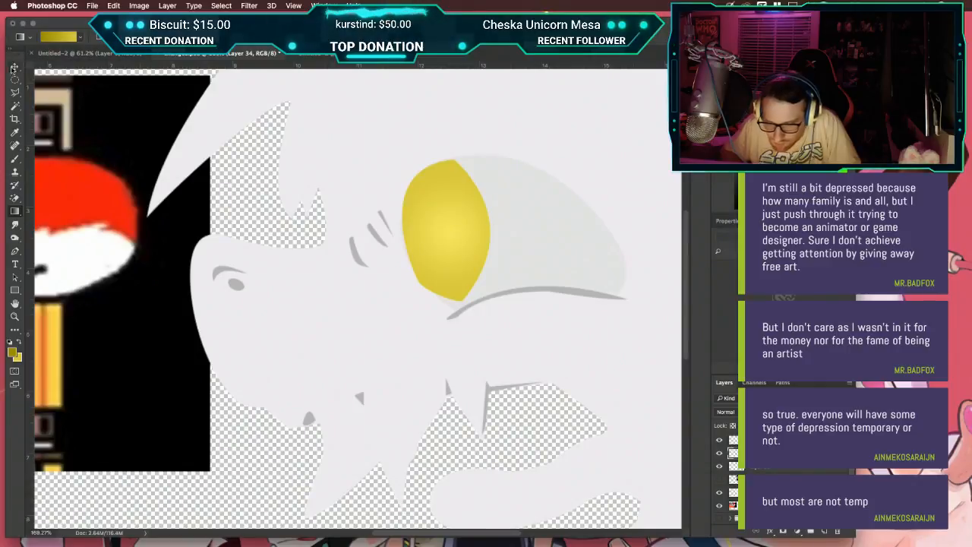
# Step: Try a pupil by filling a small upright elliptical selection in the iris with the dark yellow, and deselect it
pyautogui.press('m')
pyautogui.moveTo(429, 212); pyautogui.dragTo(444, 248)
pyautogui.press('g')
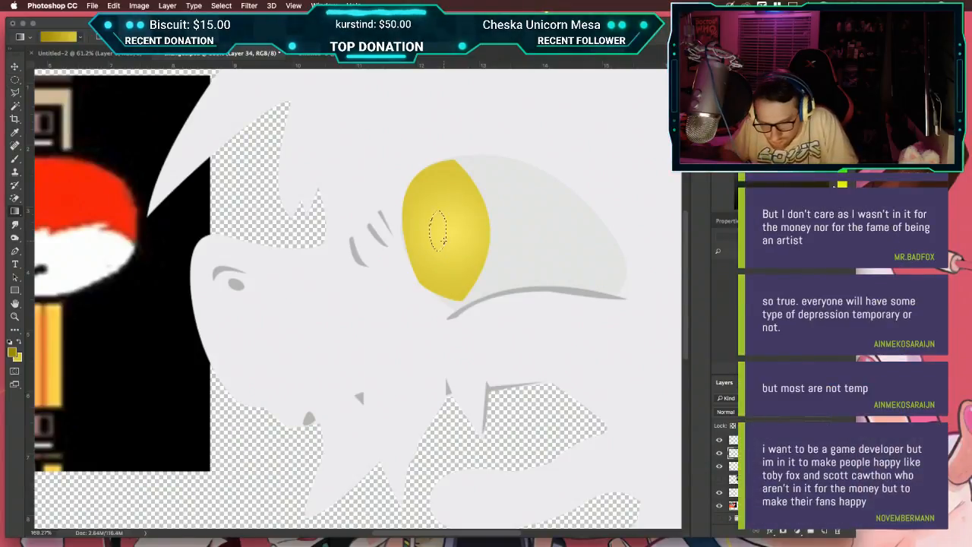
pyautogui.rightClick(15, 211)
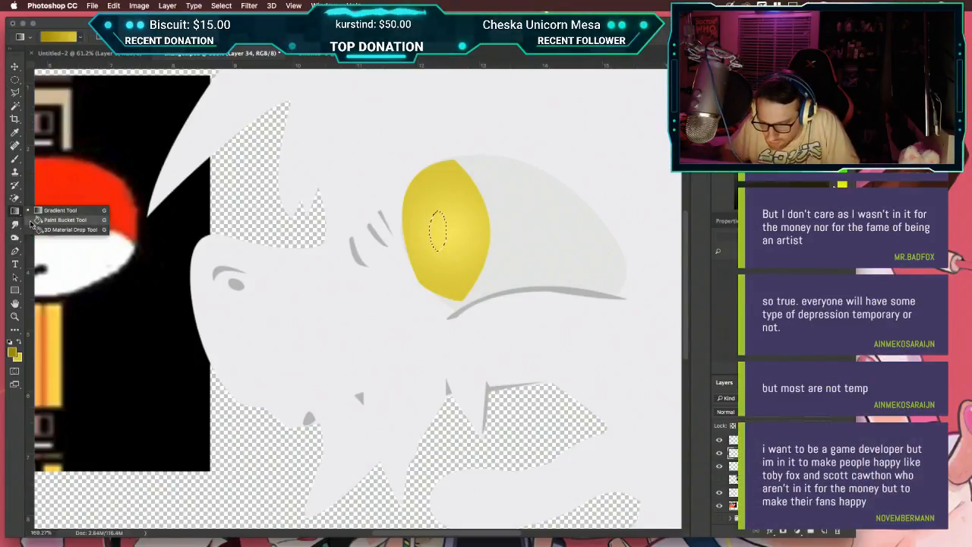
pyautogui.click(61, 222)
pyautogui.click(425, 237)
pyautogui.scroll(-3, 437, 235)
pyautogui.scroll(-2, 439, 235)
pyautogui.hotkey('ctrl', 'd')
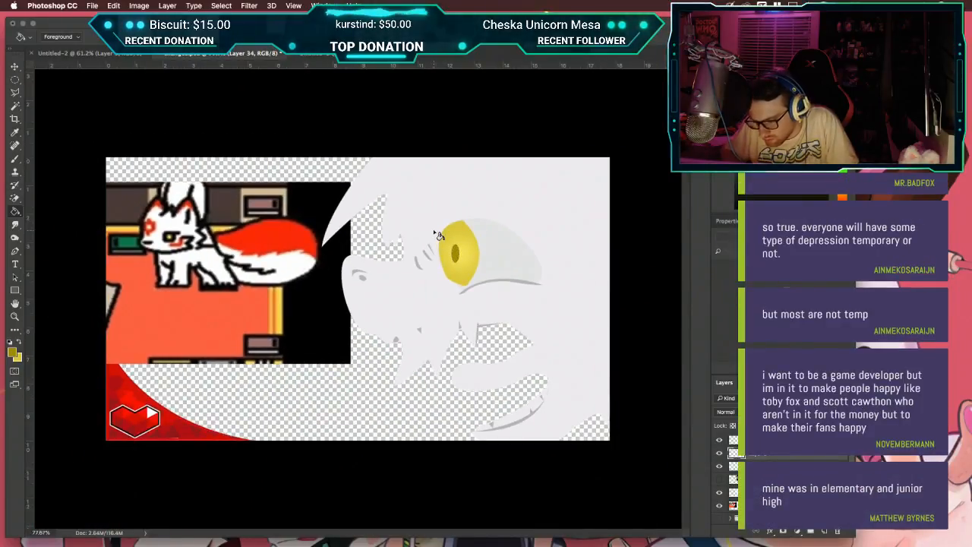
# Step: Show the painted head with the flat eye layer hidden and the iris layer visible, and undo the pupil fill
pyautogui.click(719, 479)
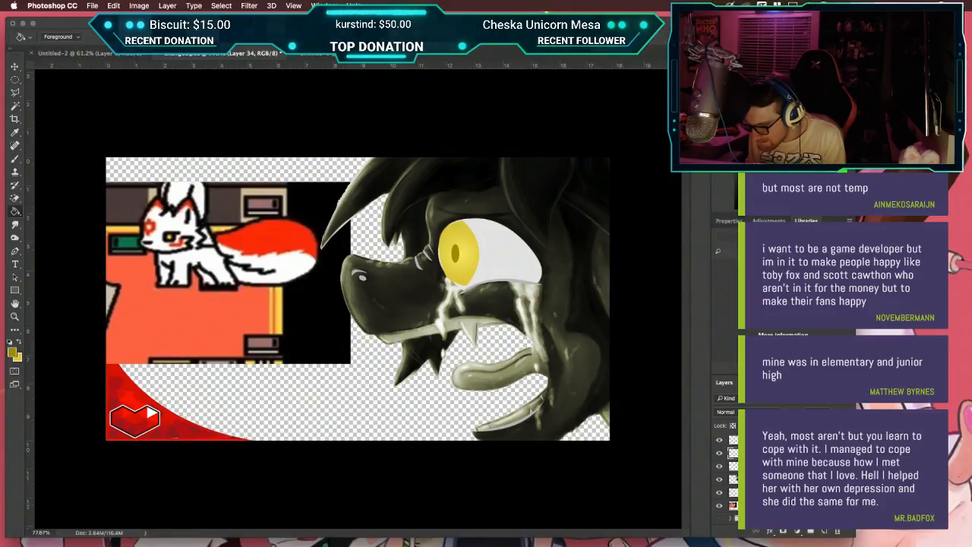
pyautogui.click(719, 465)
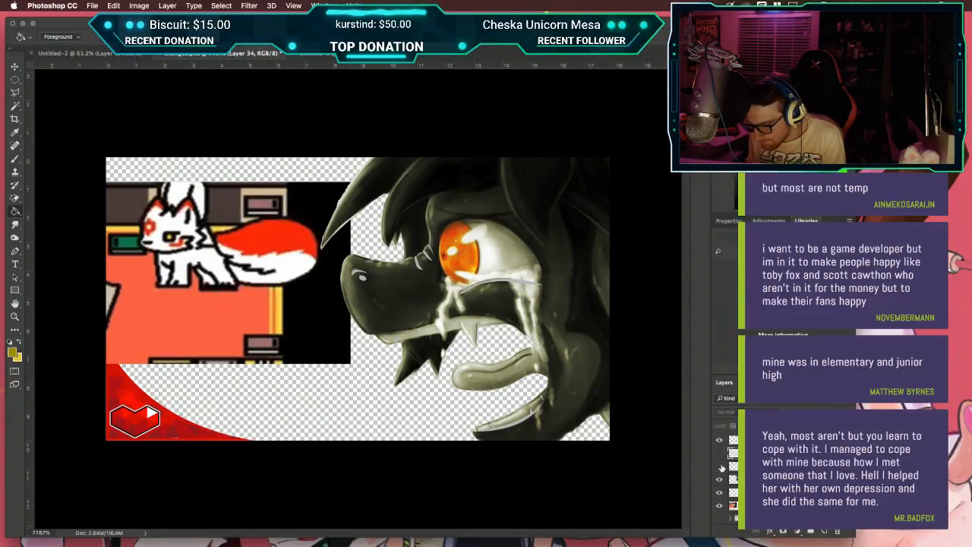
pyautogui.click(720, 453)
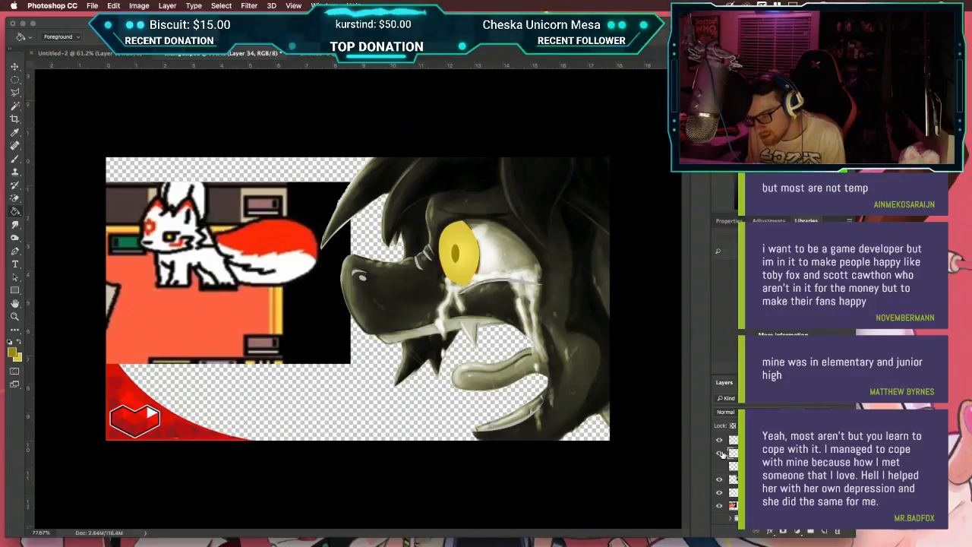
pyautogui.click(720, 454)
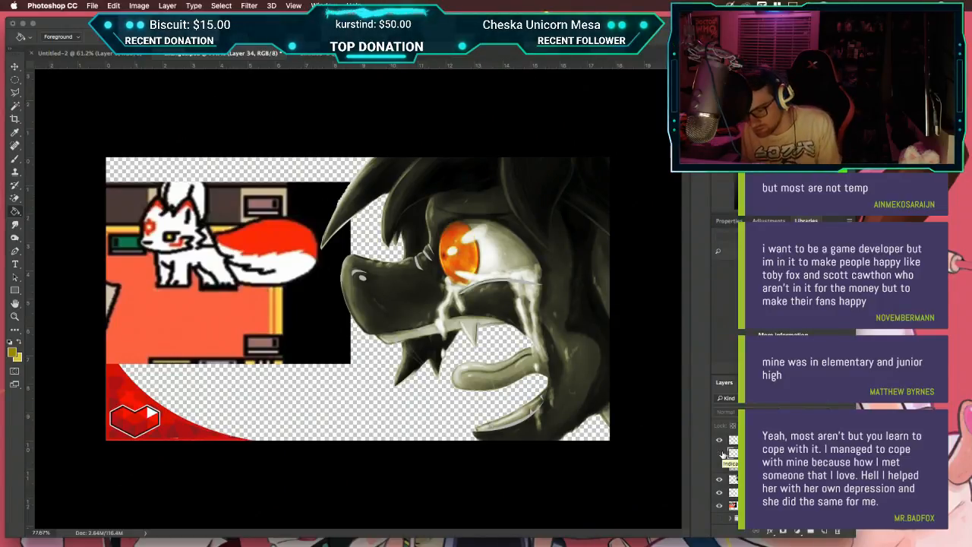
pyautogui.click(720, 453)
pyautogui.press('super+z')
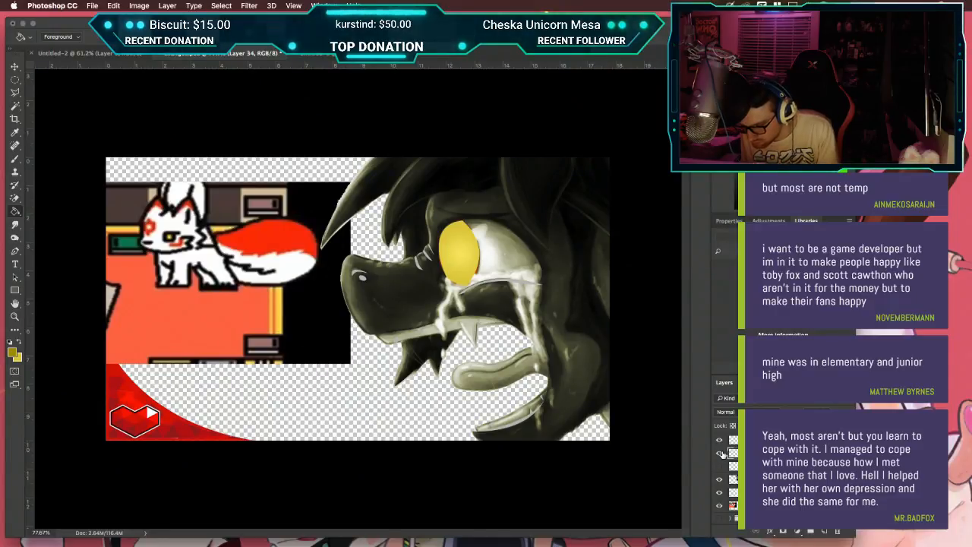
# Step: Lower the iris layer's opacity so the painted orange eye shows through it
pyautogui.moveTo(810, 411); pyautogui.dragTo(789, 411)
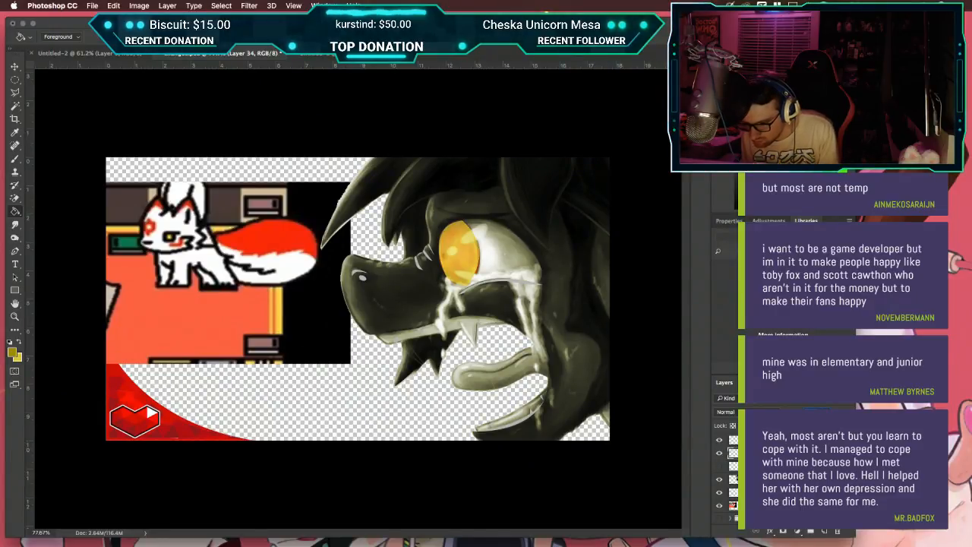
pyautogui.press('super+plus')
pyautogui.press('super+plus')
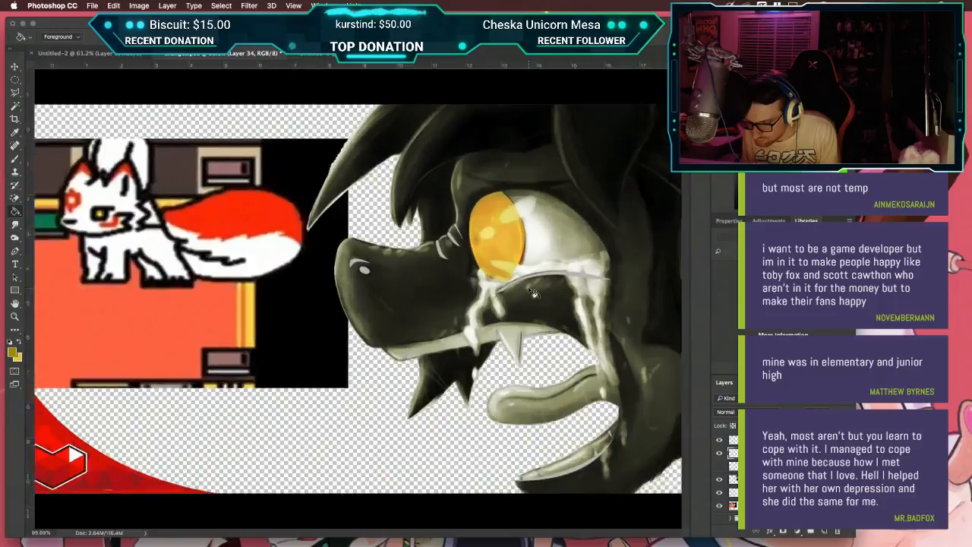
# Step: Fill a small upright elliptical selection near the iris's snout-side edge with dark yellow as the pupil, and restore the iris layer's full opacity
pyautogui.press('p')
pyautogui.press('m')
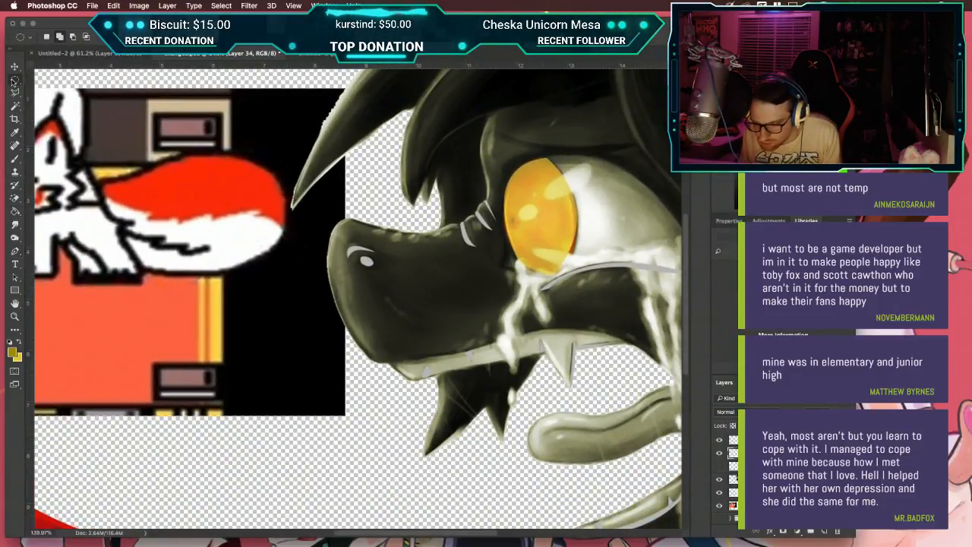
pyautogui.moveTo(502, 206); pyautogui.dragTo(525, 233)
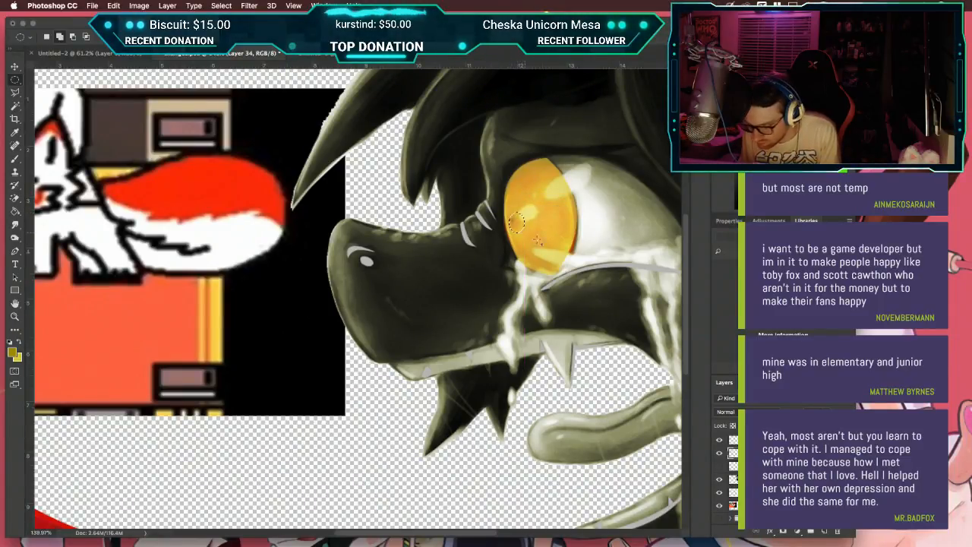
pyautogui.press('g')
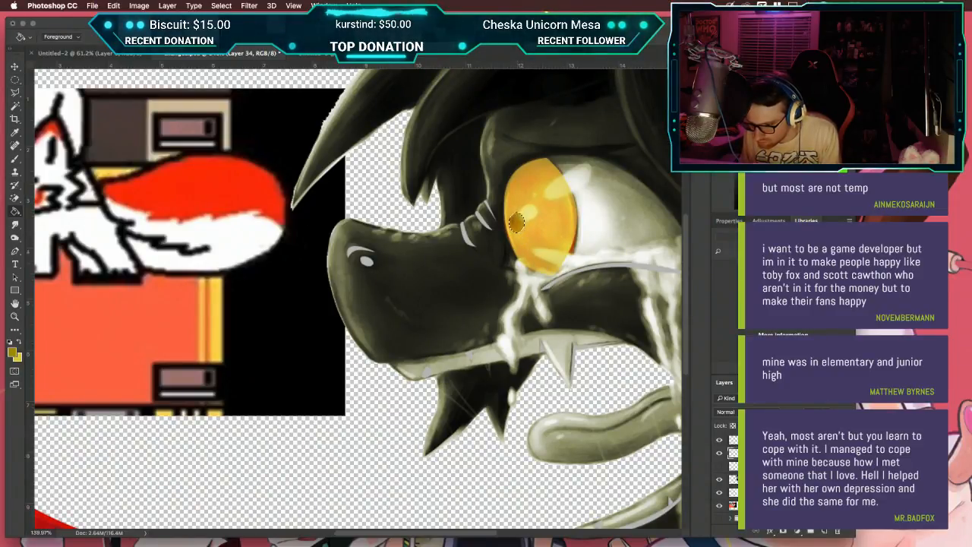
pyautogui.moveTo(818, 422); pyautogui.dragTo(849, 423)
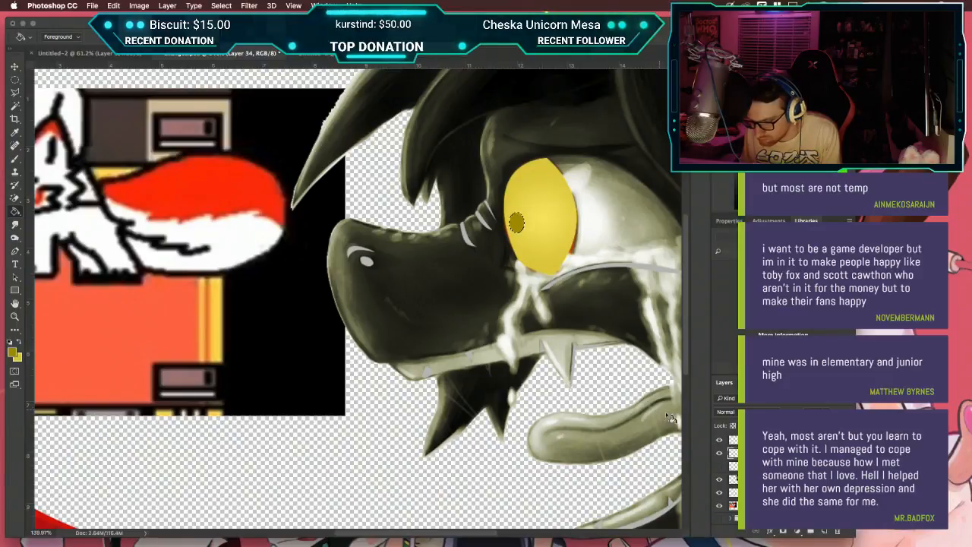
# Step: Show the flat eye layer and compare the artwork with the eye layer and the painted head each hidden and shown
pyautogui.click(718, 466)
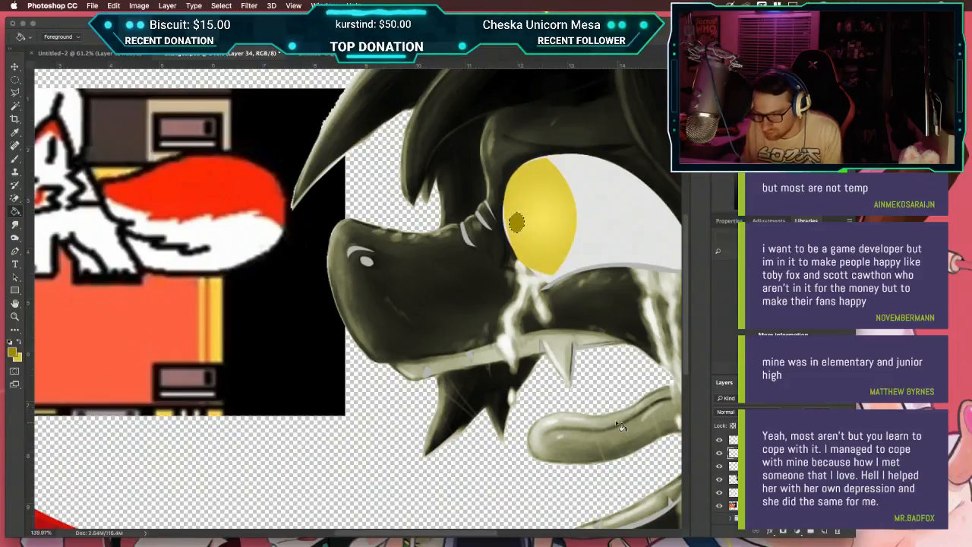
pyautogui.scroll(-5, 620, 425)
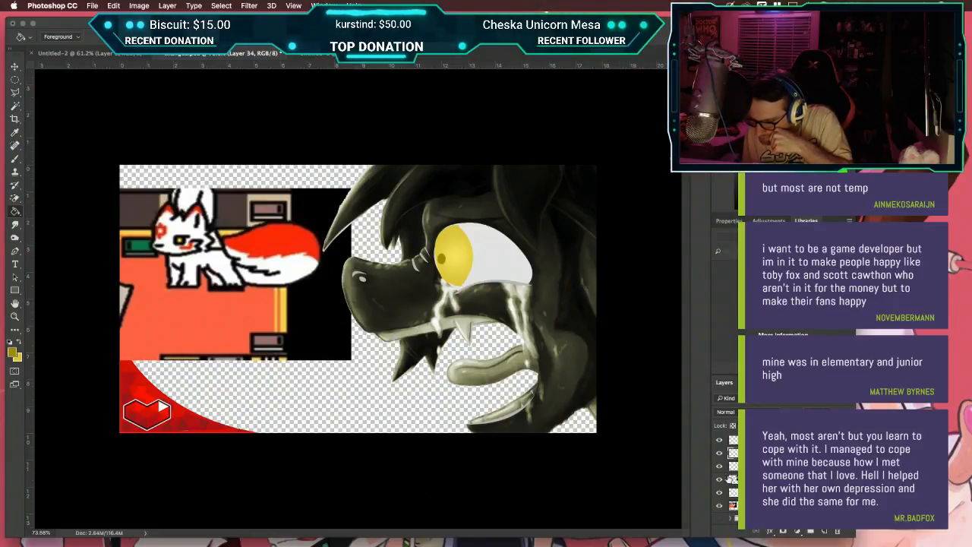
pyautogui.click(720, 465)
pyautogui.click(720, 465)
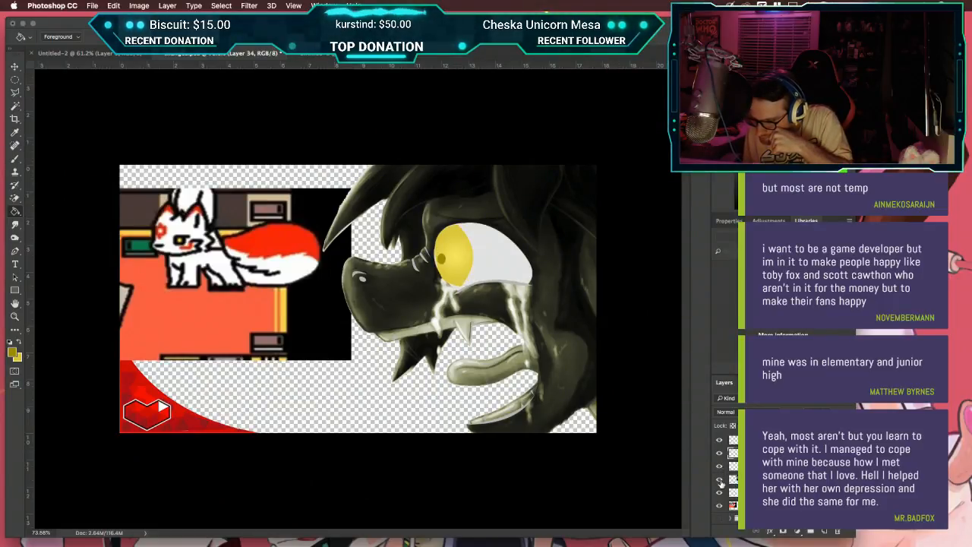
pyautogui.click(720, 479)
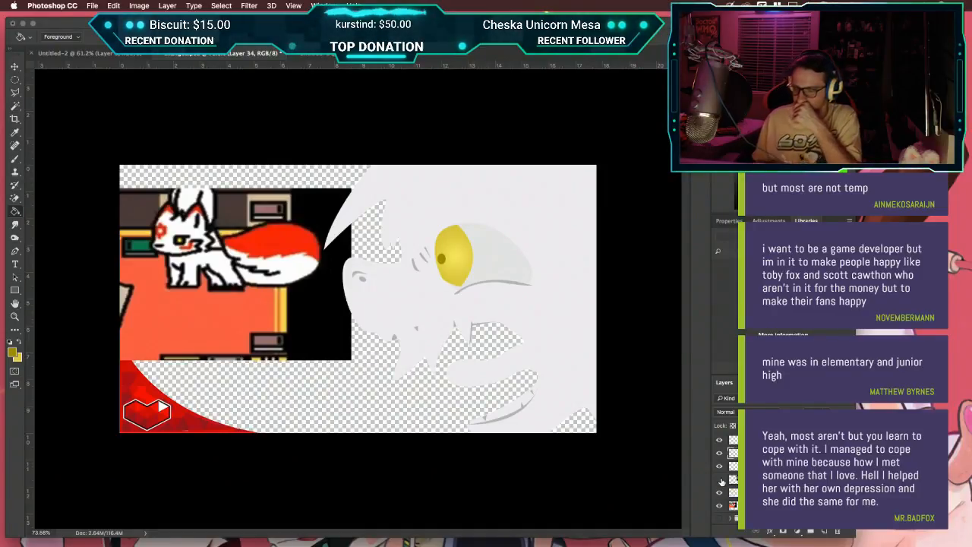
pyautogui.click(720, 466)
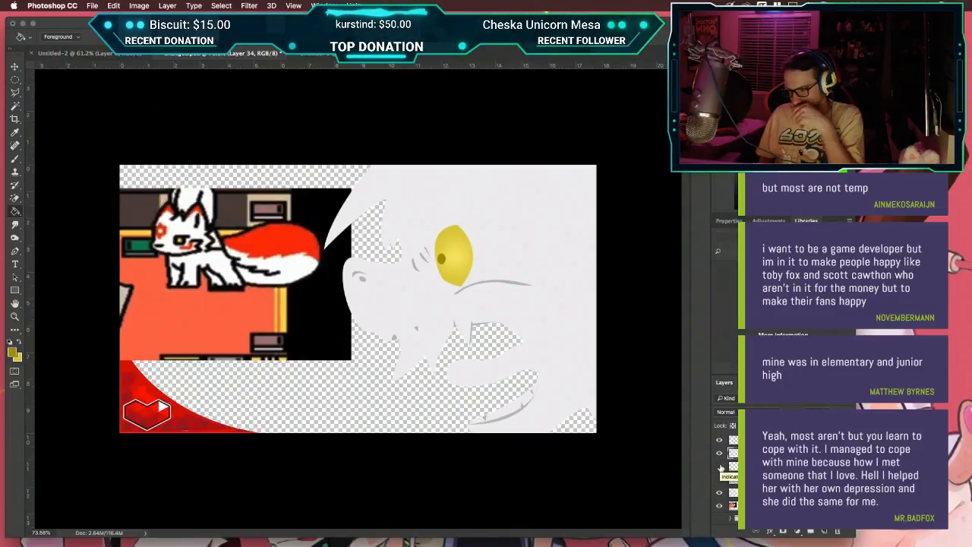
pyautogui.click(720, 467)
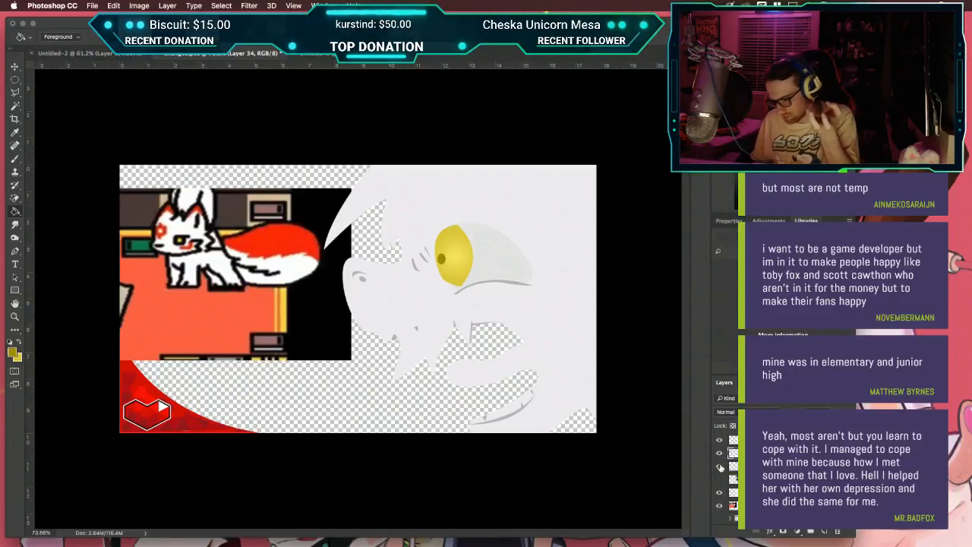
pyautogui.click(720, 479)
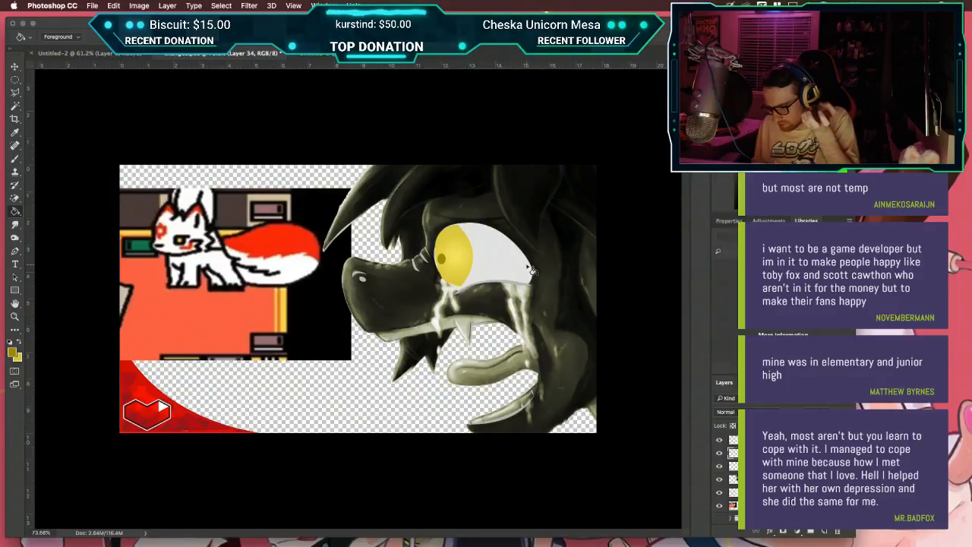
# Step: Hide the iris and flat eye layers to expose the painted eye and its upper lid
pyautogui.scroll(1, 531, 268)
pyautogui.scroll(5, 531, 268)
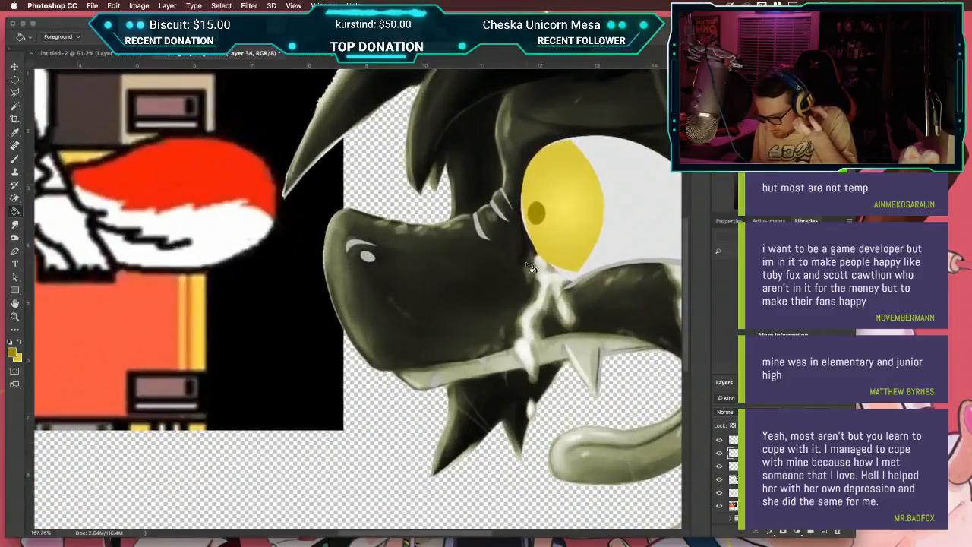
pyautogui.click(719, 453)
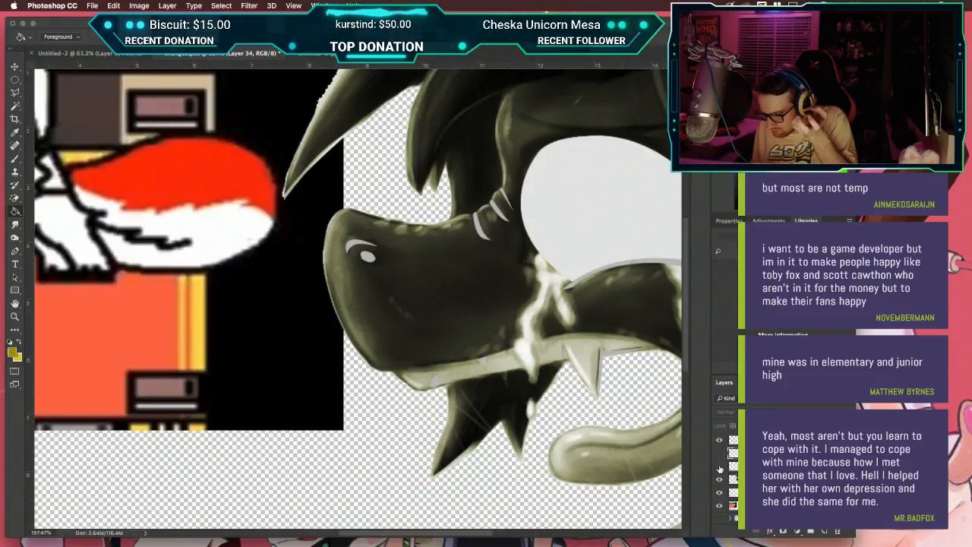
pyautogui.click(720, 465)
pyautogui.scroll(3, 570, 244)
pyautogui.hscroll(5, 569, 244)
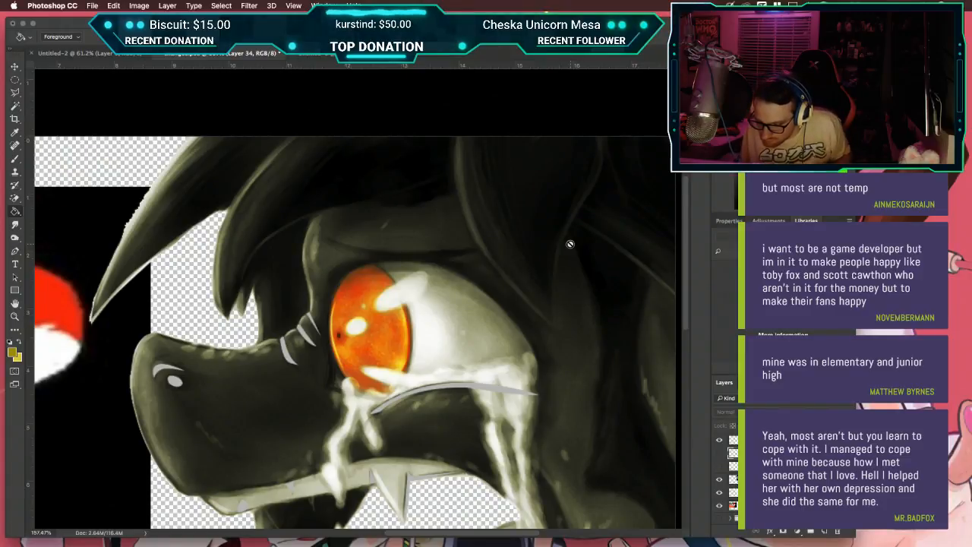
# Step: Sample the light grey of the lower eyelid line and outline the upper eyelid crease as a thin closed Pen path, loading it as a selection
pyautogui.press('i')
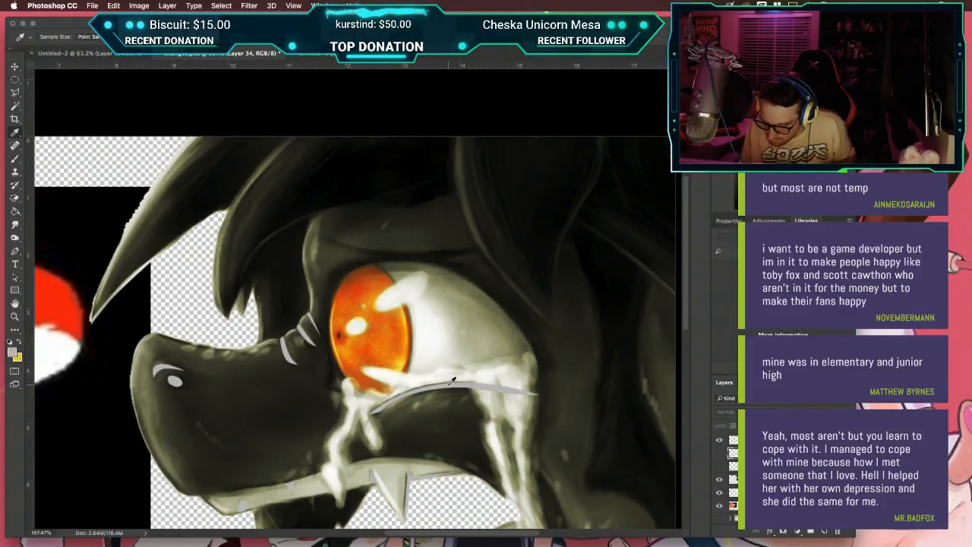
pyautogui.press('p')
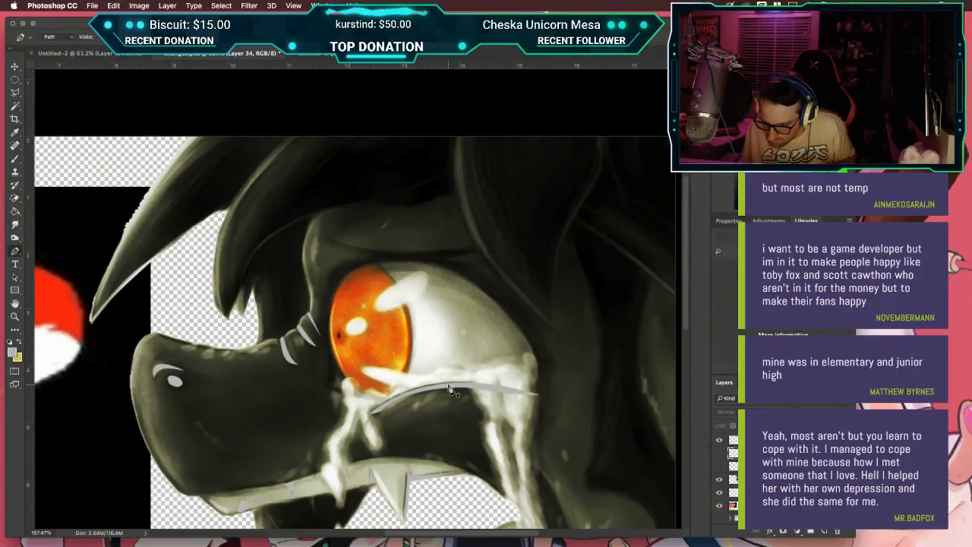
pyautogui.click(321, 235)
pyautogui.moveTo(480, 247); pyautogui.dragTo(589, 230)
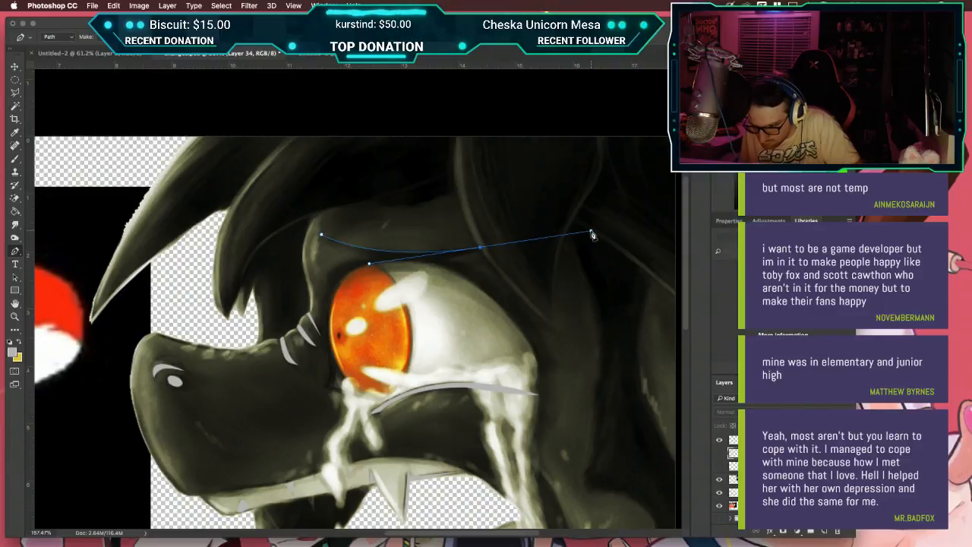
pyautogui.keyDown('alt'); pyautogui.click(482, 247); pyautogui.keyUp('alt')
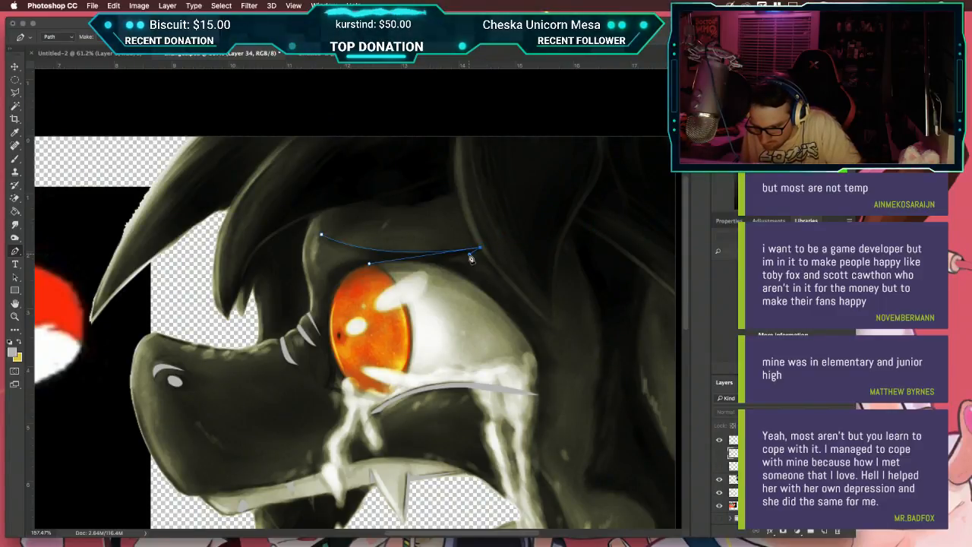
pyautogui.click(322, 237)
pyautogui.moveTo(322, 238); pyautogui.dragTo(253, 190)
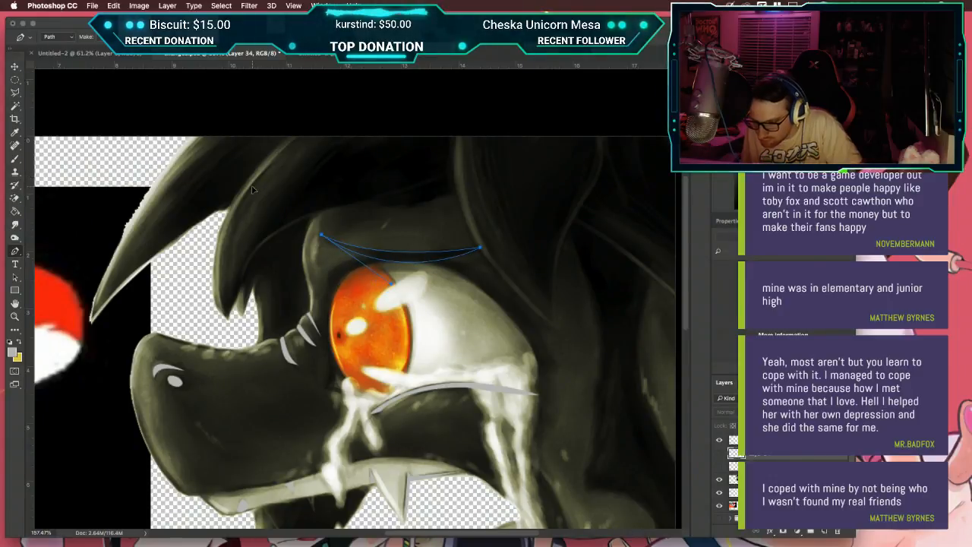
pyautogui.click(780, 383)
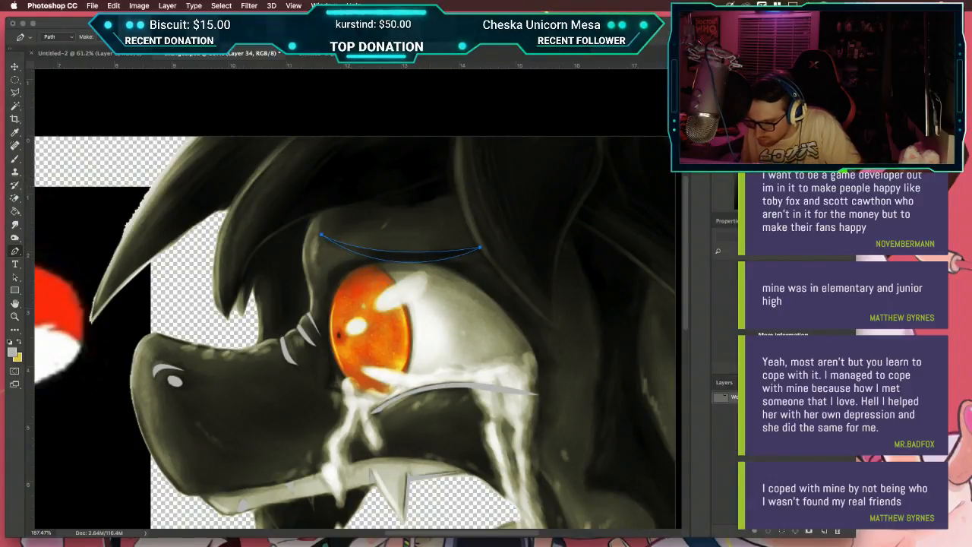
pyautogui.keyDown('super'); pyautogui.click(717, 400); pyautogui.keyUp('super')
pyautogui.click(725, 382)
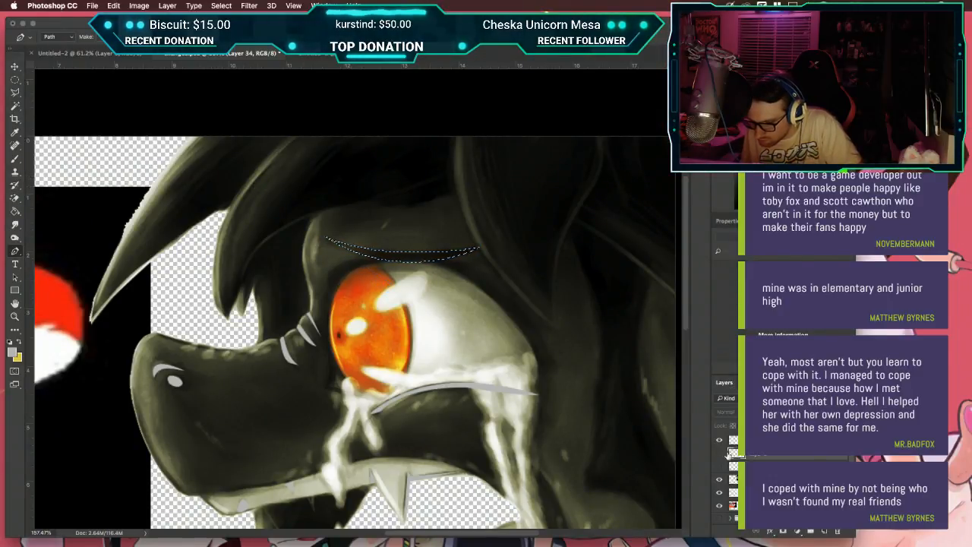
# Step: Check the eye layers' visibility, hide the flat head layer and rename Layer 31 as fill
pyautogui.click(720, 454)
pyautogui.click(720, 454)
pyautogui.click(720, 466)
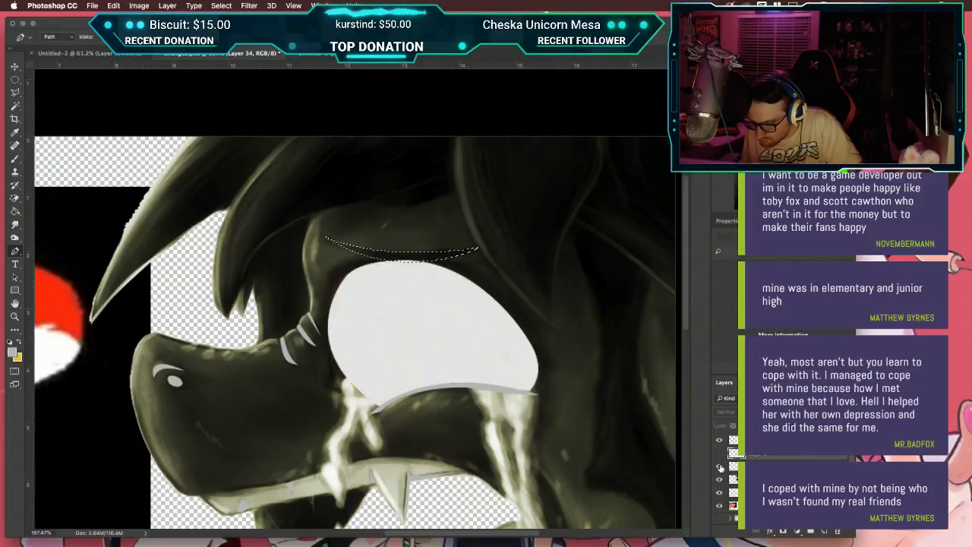
pyautogui.click(720, 479)
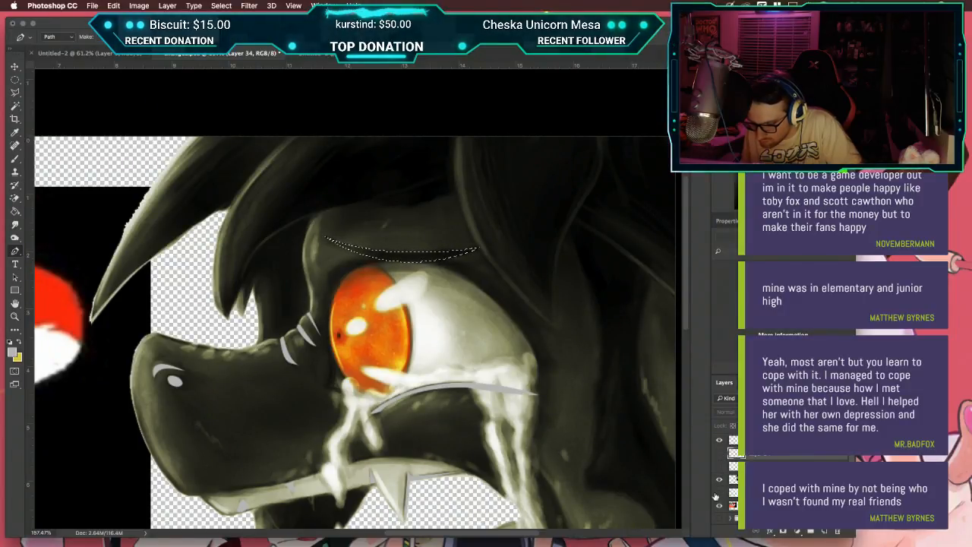
pyautogui.scroll(-2, 716, 496)
pyautogui.click(763, 464)
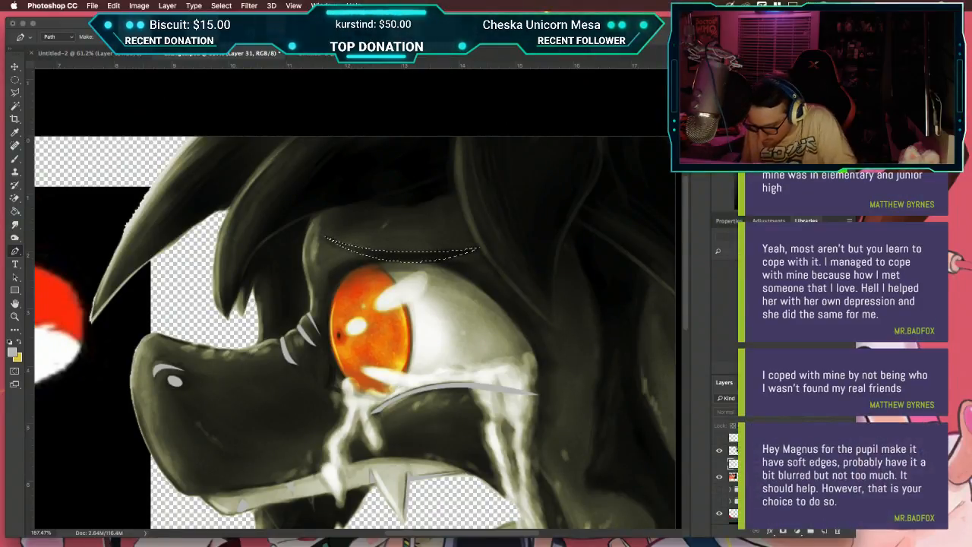
pyautogui.click(763, 476)
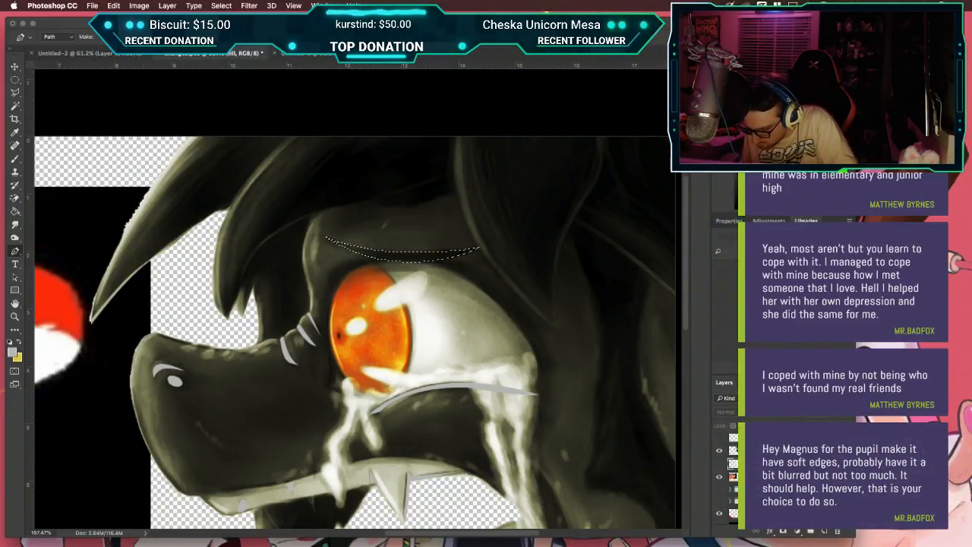
# Step: Rename Layer 32 as stroke and fill the selected upper eyelid crease on it with the light grey
pyautogui.scroll(3, 763, 471)
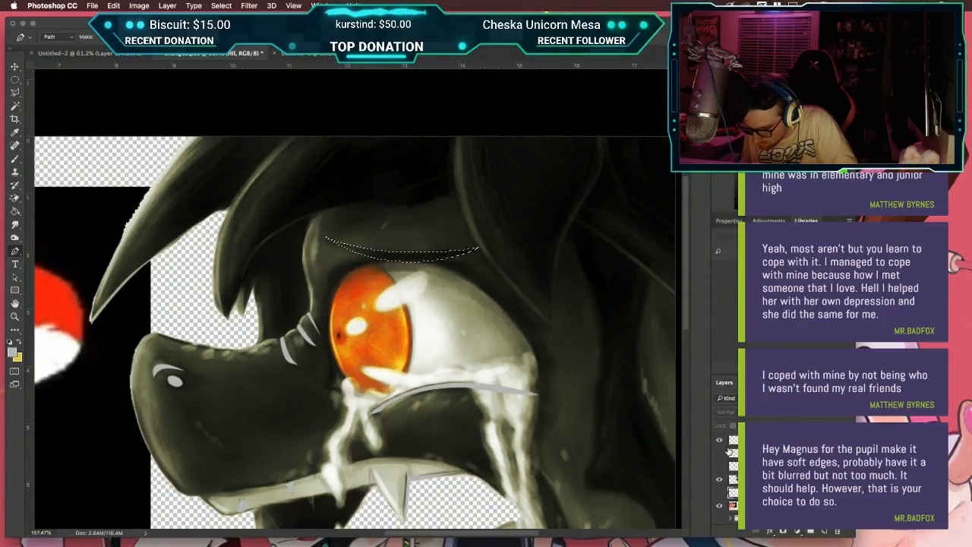
pyautogui.click(720, 441)
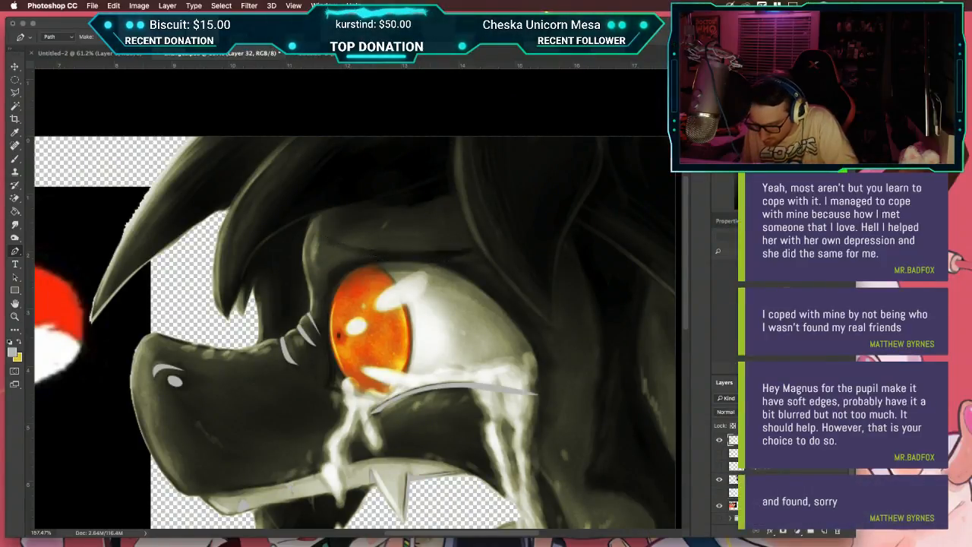
pyautogui.write('stroke')
pyautogui.press('Return')
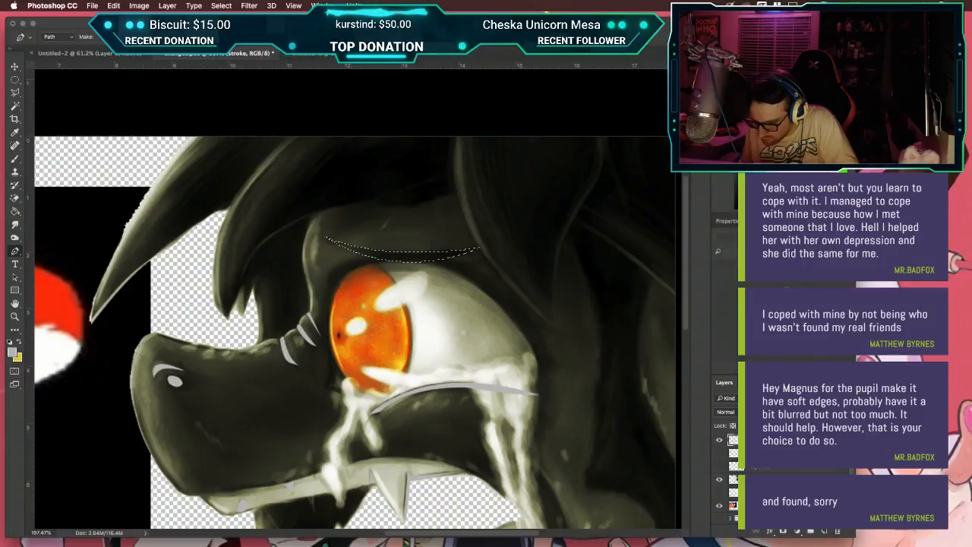
pyautogui.press('g')
pyautogui.click(428, 261)
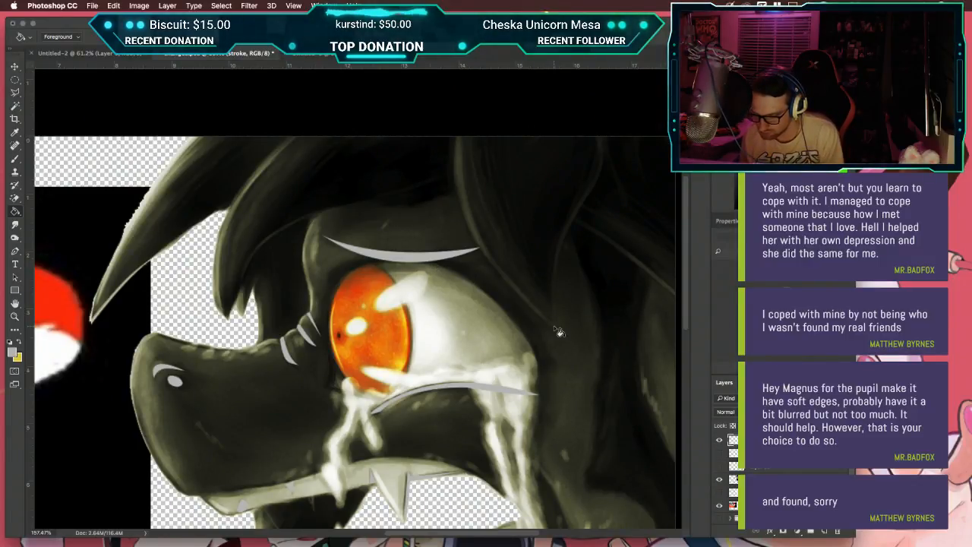
# Step: Show the iris layer, step back through the eyelid crease and layer renaming to before the pupil fill, and select the iris layer
pyautogui.click(718, 454)
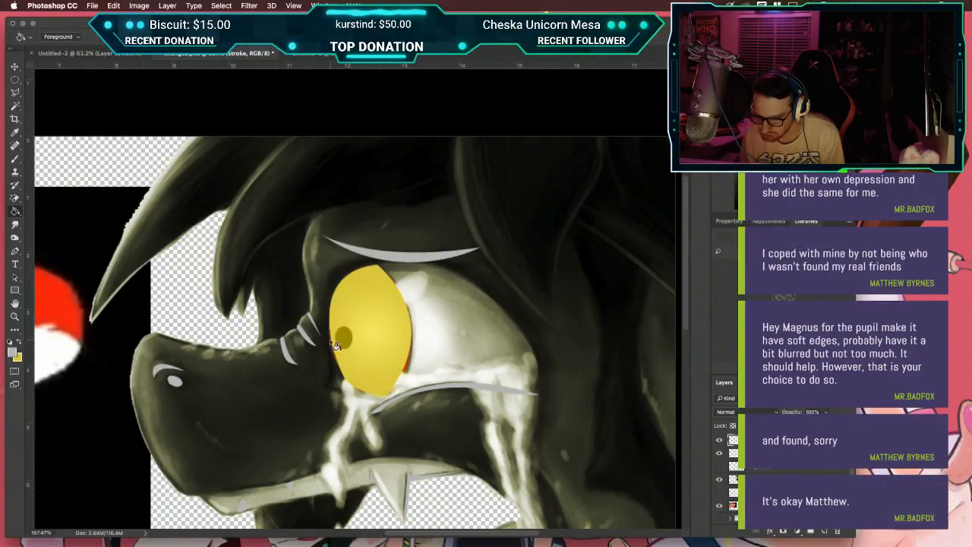
pyautogui.scroll(3, 333, 344)
pyautogui.press('super+alt+z')
pyautogui.press('super+alt+z')
pyautogui.press('super+alt+z')
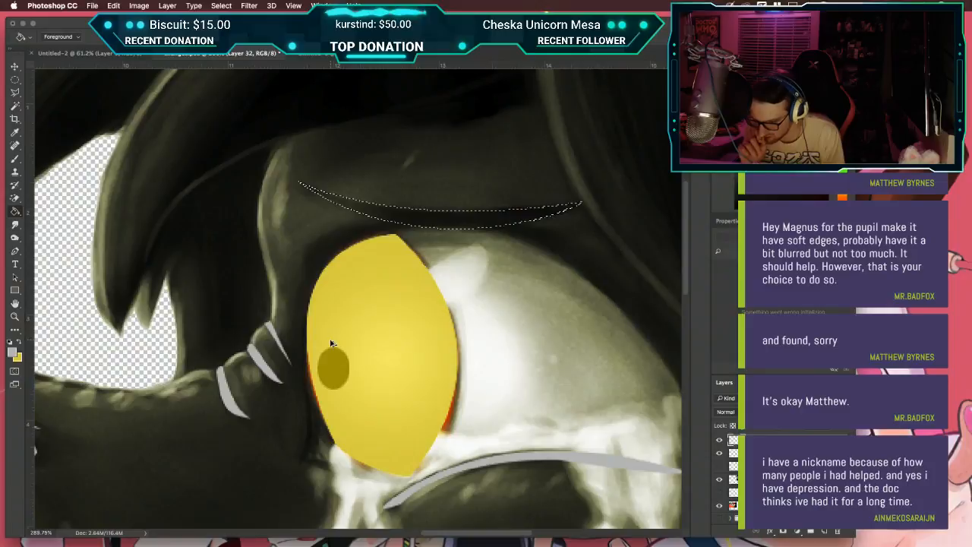
pyautogui.press('super+alt+z')
pyautogui.press('super+alt+z')
pyautogui.press('super+alt+z')
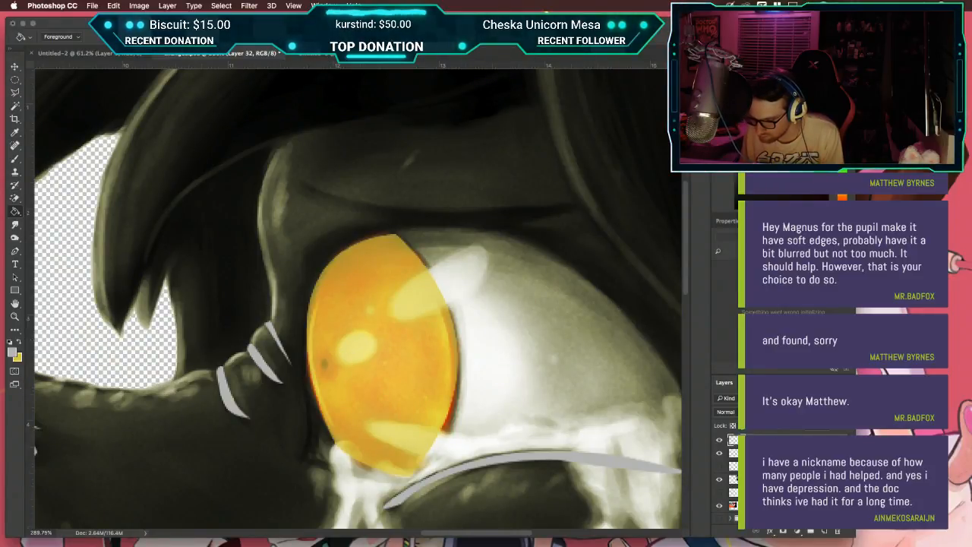
pyautogui.click(775, 452)
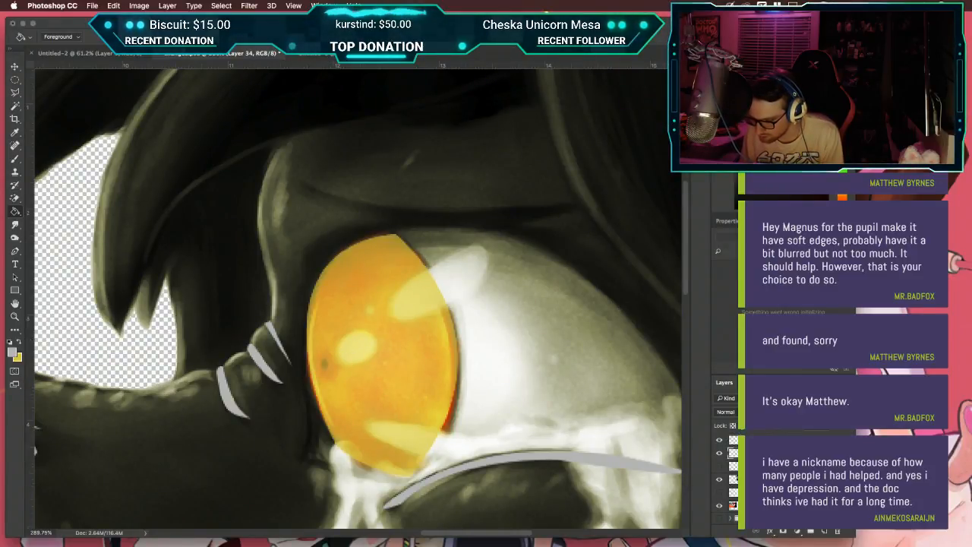
# Step: Hide the yellow iris layer and outline the upper eyelid crease as a thin closed Pen path loaded as a selection
pyautogui.press('super+BackSpace')
pyautogui.click(719, 453)
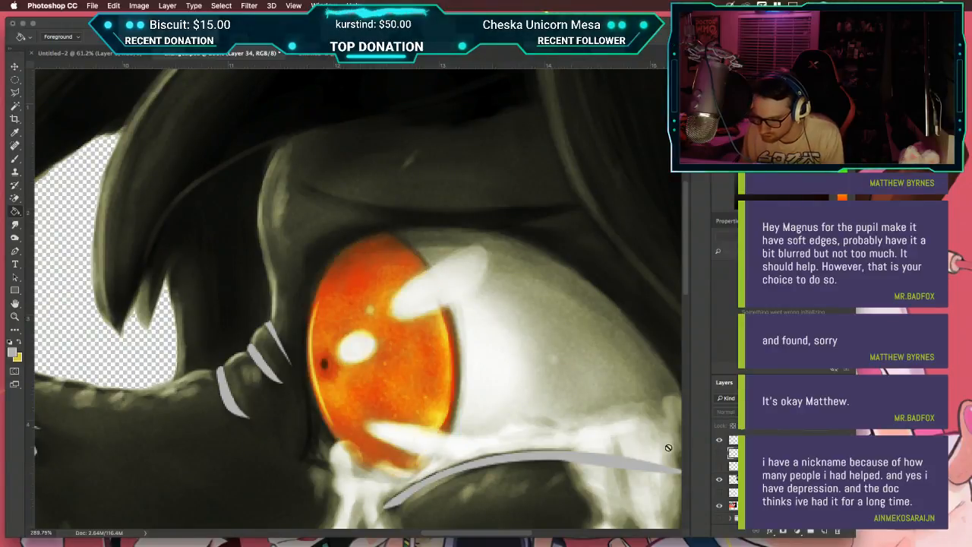
pyautogui.press('p')
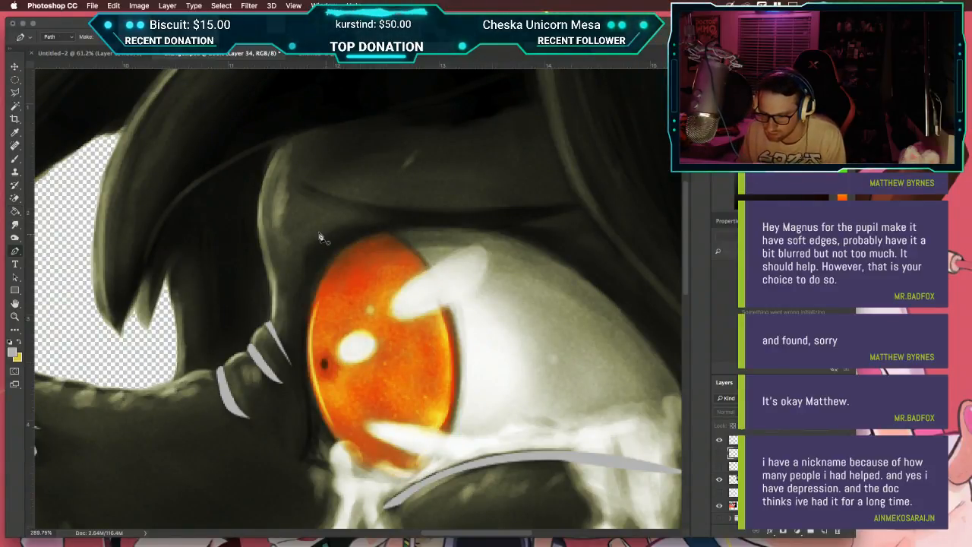
pyautogui.click(299, 188)
pyautogui.moveTo(578, 205); pyautogui.dragTo(422, 217)
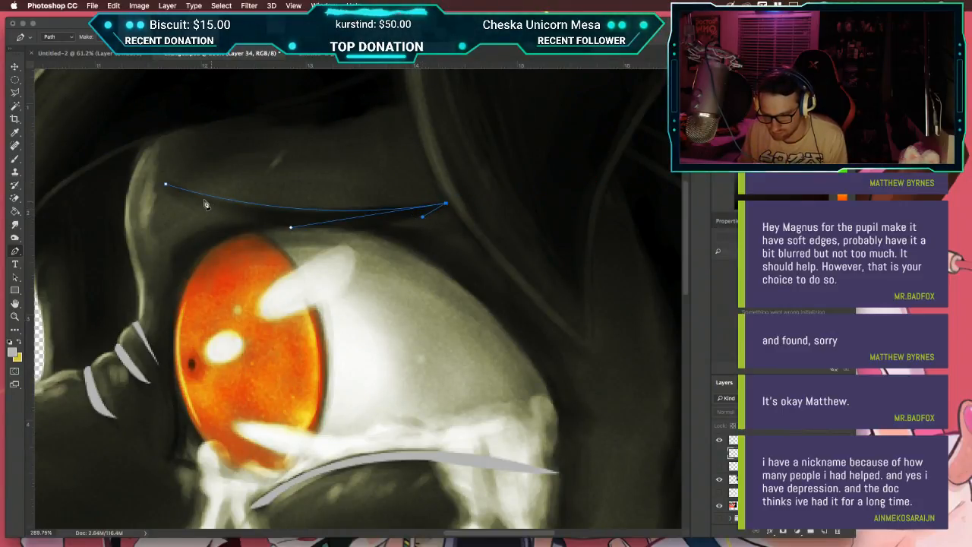
pyautogui.moveTo(167, 190); pyautogui.dragTo(261, 258)
pyautogui.moveTo(68, 111); pyautogui.dragTo(65, 109)
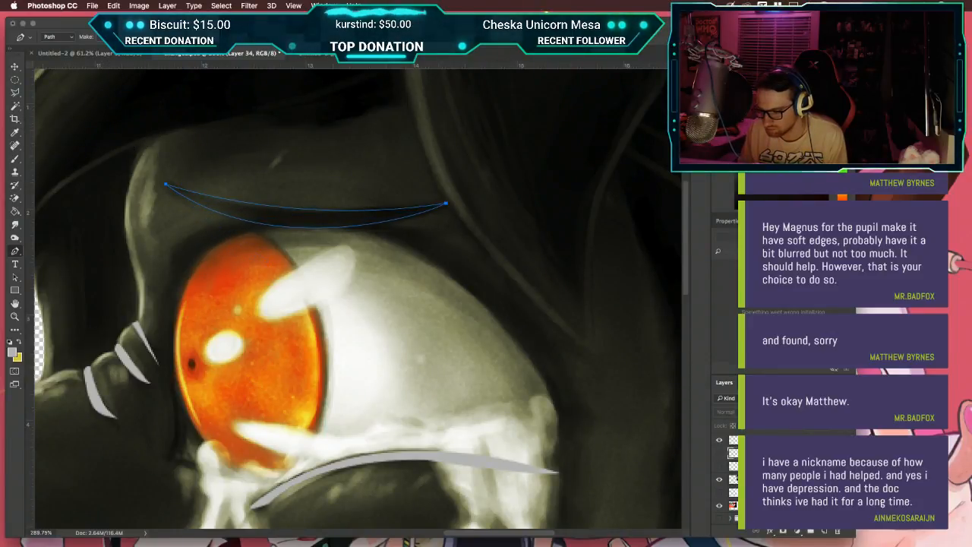
pyautogui.click(782, 382)
pyautogui.keyDown('super'); pyautogui.click(721, 399); pyautogui.keyUp('super')
pyautogui.click(723, 382)
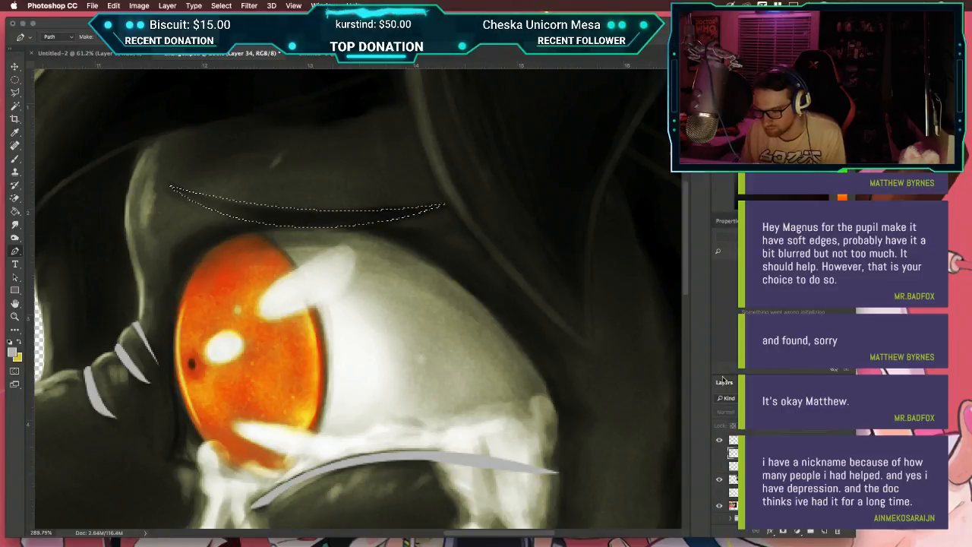
# Step: Rename the topmost line layer as stroke, fill the eyelid crease on it with the light grey and deselect
pyautogui.click(774, 441)
pyautogui.write('stroke')
pyautogui.press('Return')
pyautogui.press('g')
pyautogui.click(338, 216)
pyautogui.press('super+d')
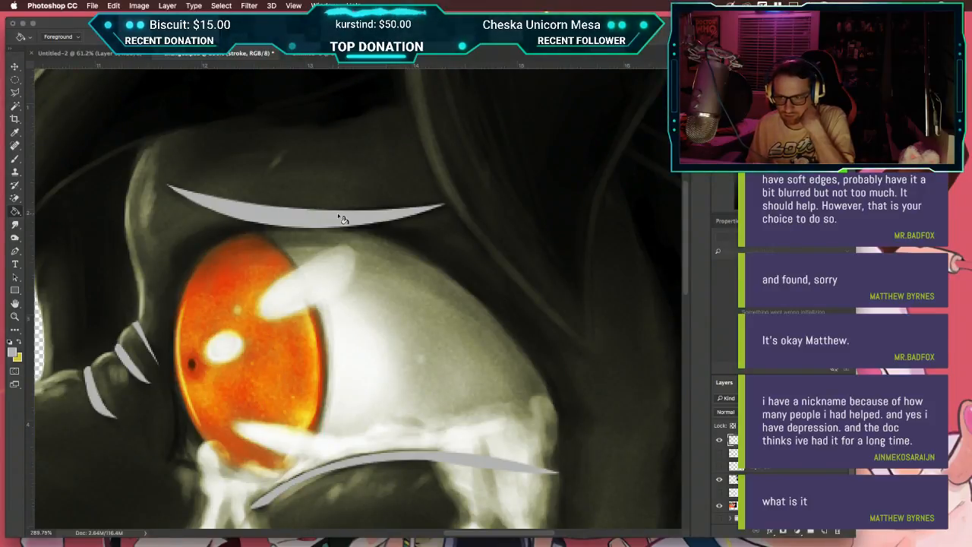
# Step: Examine the painted head around the muzzle, jaw, tongue, cheek and hair for details that still need grey lines
pyautogui.scroll(-5, 339, 218)
pyautogui.hscroll(-10, 339, 219)
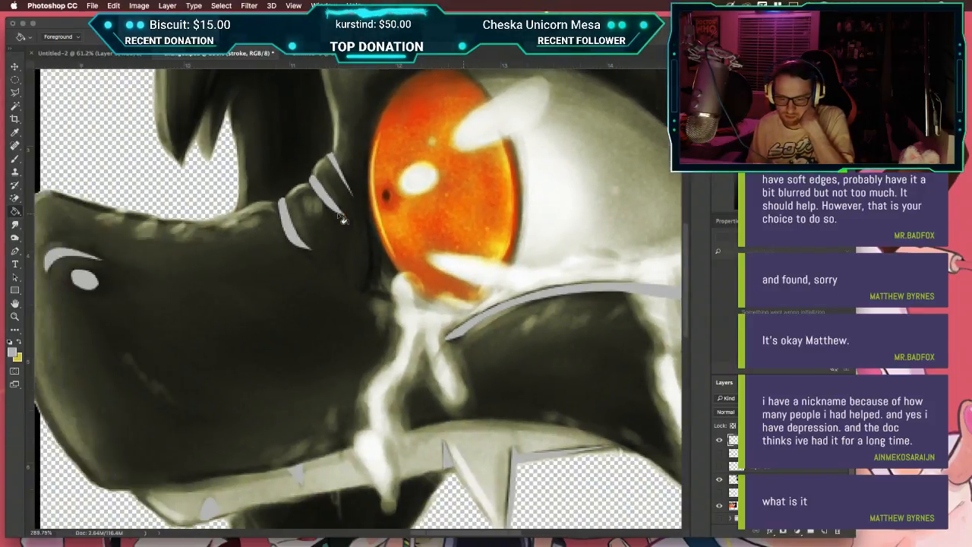
pyautogui.hscroll(8, 339, 218)
pyautogui.scroll(-4, 339, 219)
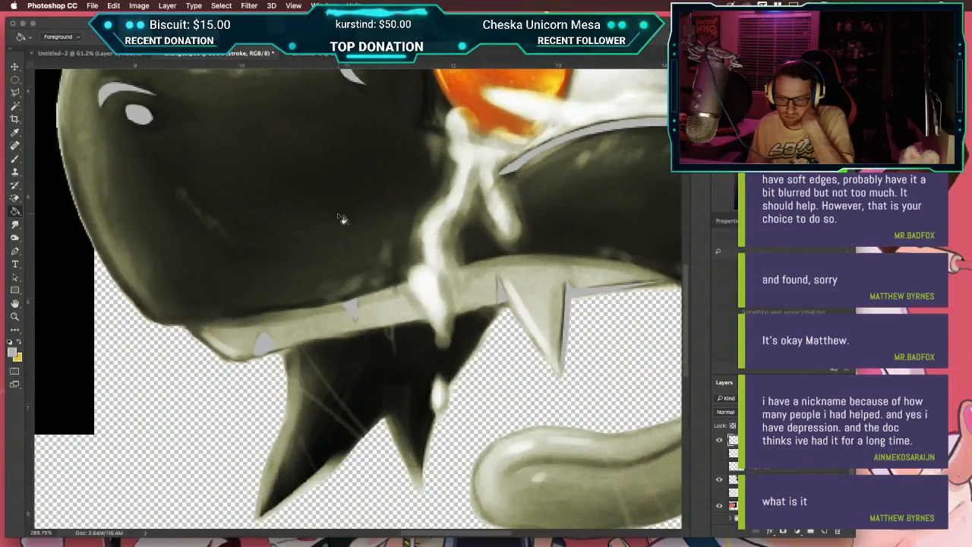
pyautogui.hscroll(8, 343, 218)
pyautogui.scroll(-2, 344, 219)
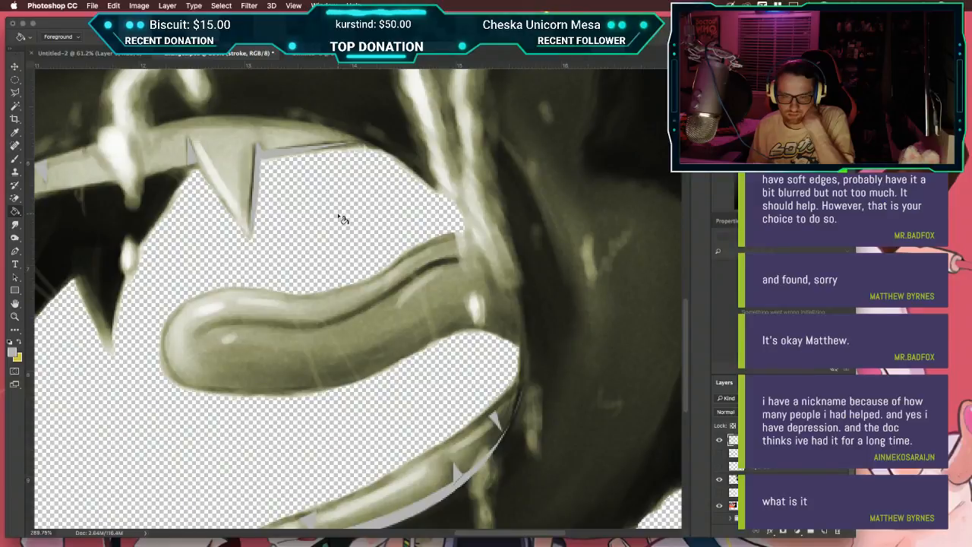
pyautogui.scroll(-4, 341, 219)
pyautogui.hscroll(8, 340, 219)
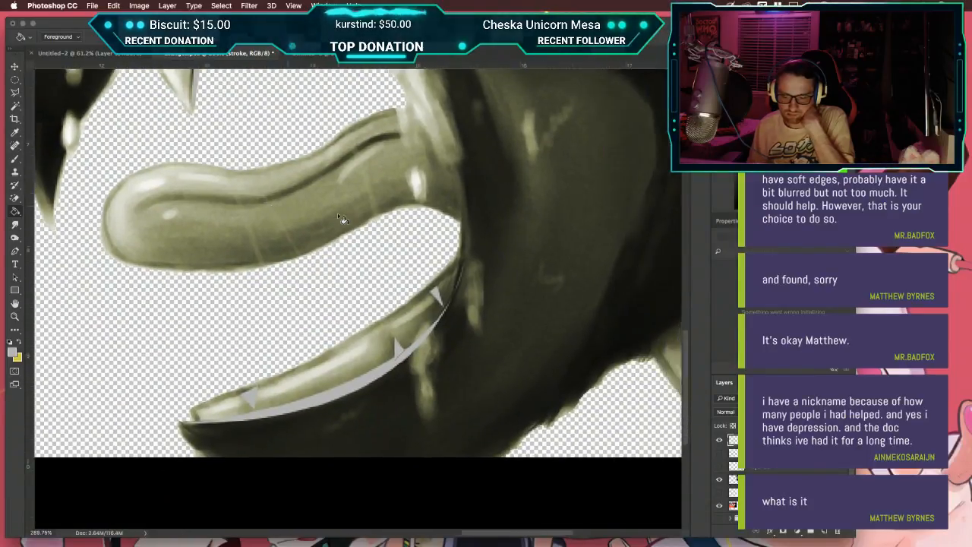
pyautogui.hscroll(4, 341, 218)
pyautogui.scroll(1, 341, 218)
pyautogui.scroll(10, 340, 218)
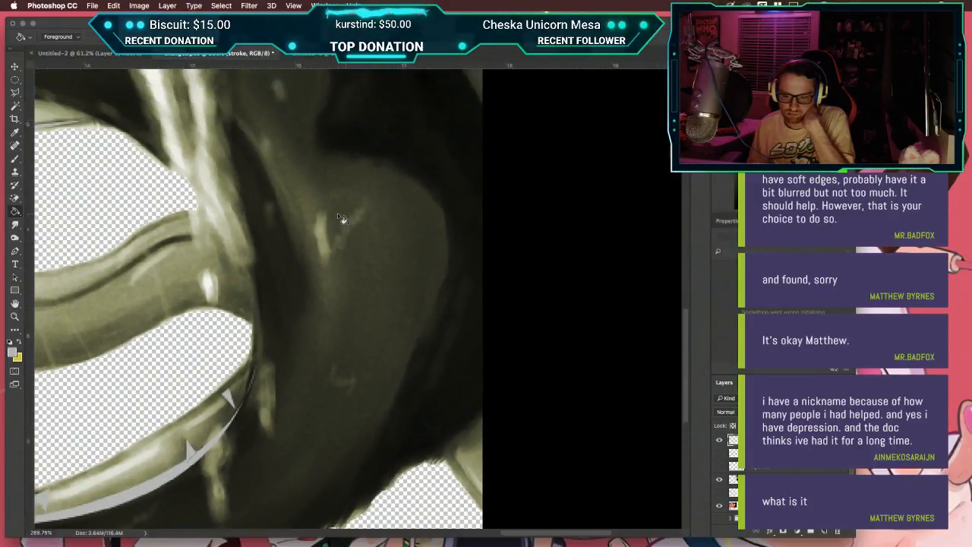
pyautogui.scroll(7, 341, 219)
pyautogui.hscroll(-12, 341, 219)
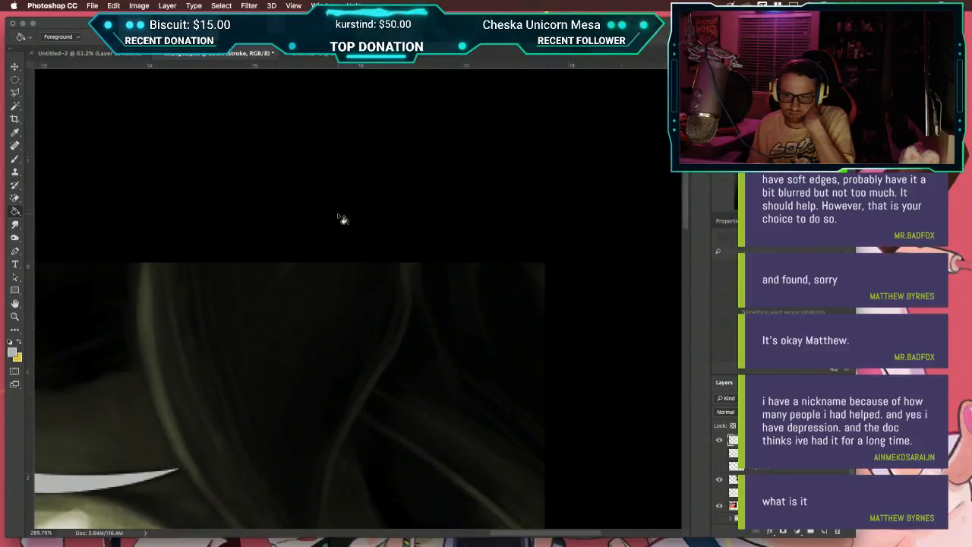
pyautogui.scroll(-4, 341, 219)
pyautogui.hscroll(-10, 342, 219)
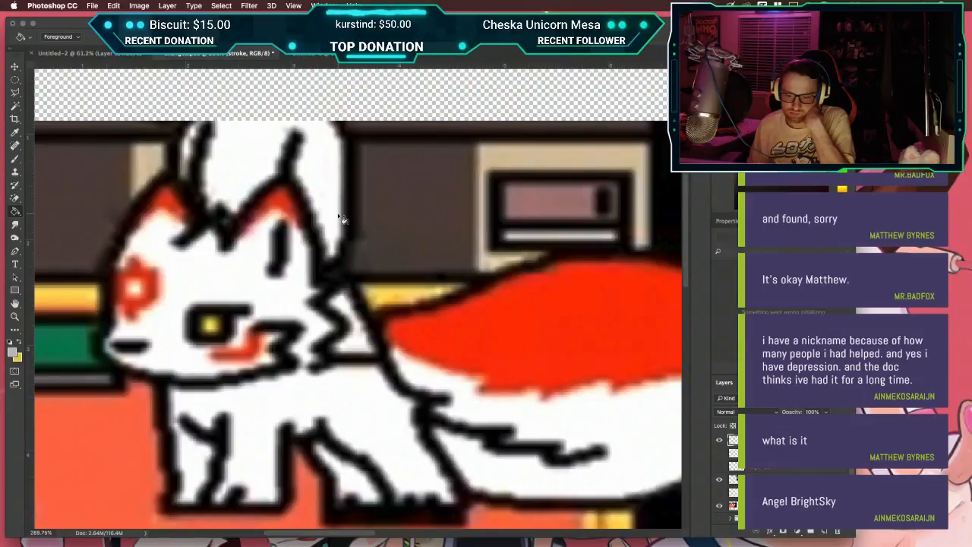
pyautogui.hscroll(15, 342, 219)
pyautogui.hscroll(-3, 342, 219)
pyautogui.hscroll(-10, 341, 219)
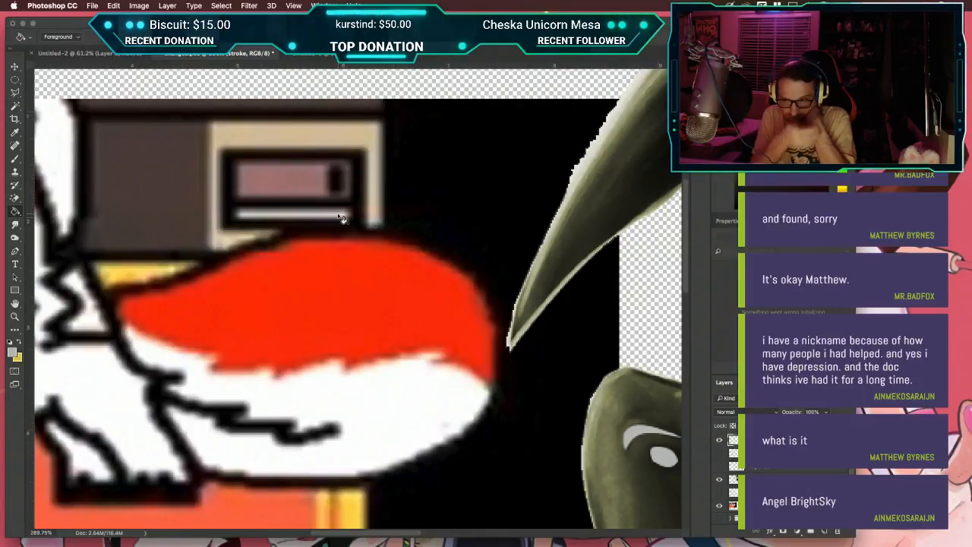
pyautogui.hscroll(15, 341, 219)
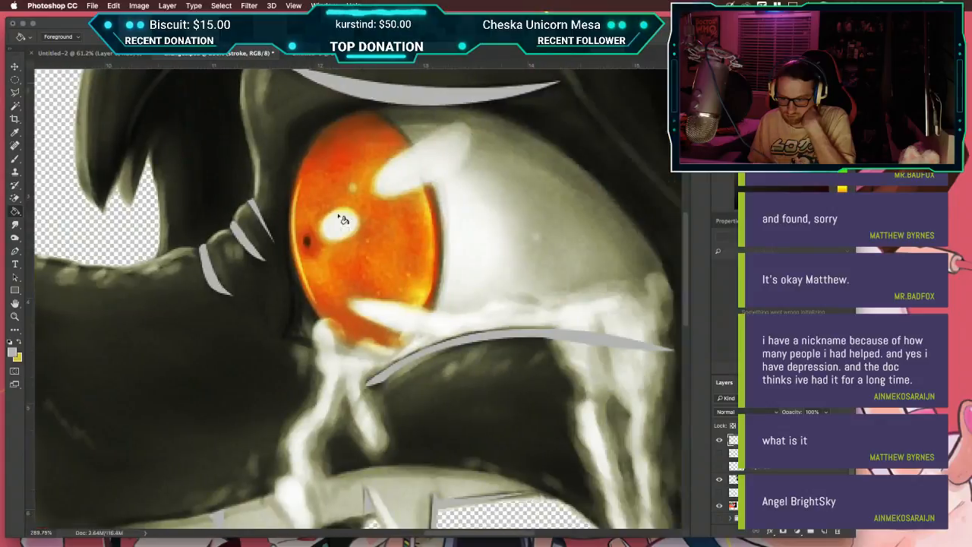
pyautogui.hscroll(6, 341, 218)
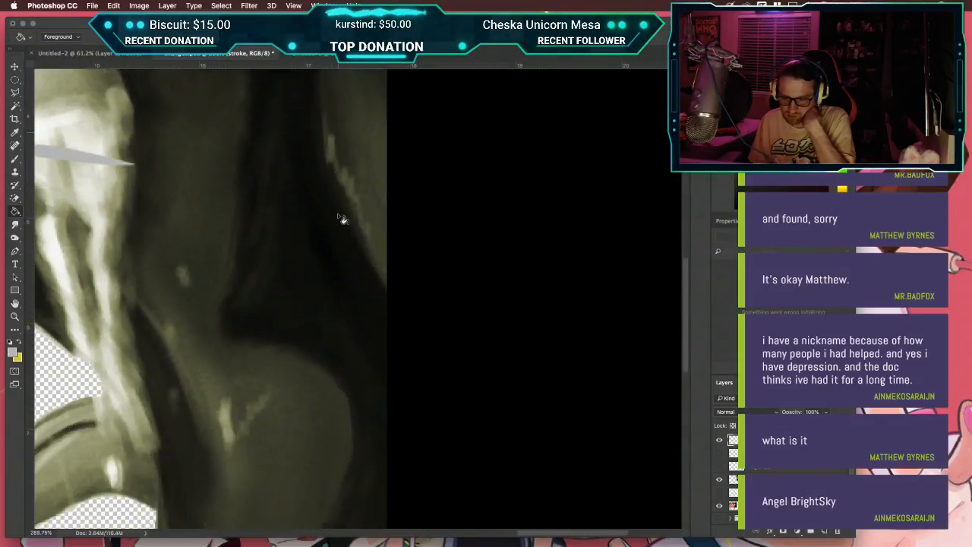
pyautogui.scroll(4, 341, 219)
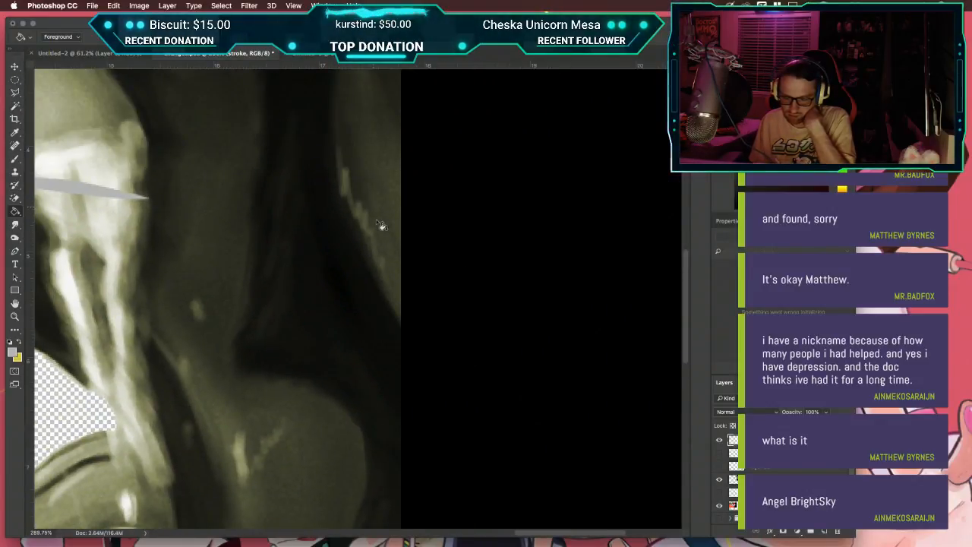
pyautogui.scroll(5, 380, 225)
pyautogui.hscroll(-5, 381, 227)
pyautogui.scroll(5, 381, 227)
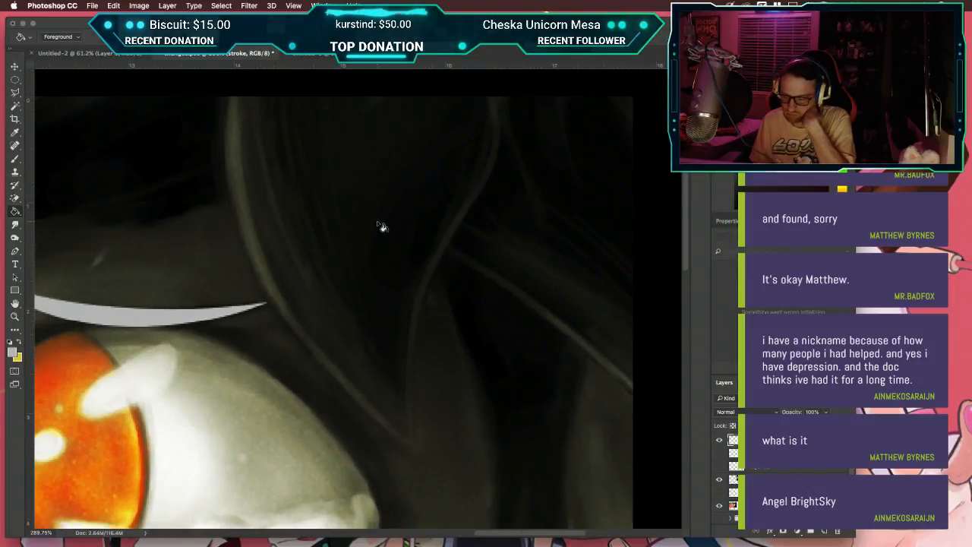
pyautogui.hscroll(-4, 381, 226)
pyautogui.scroll(3, 381, 227)
pyautogui.scroll(2, 512, 302)
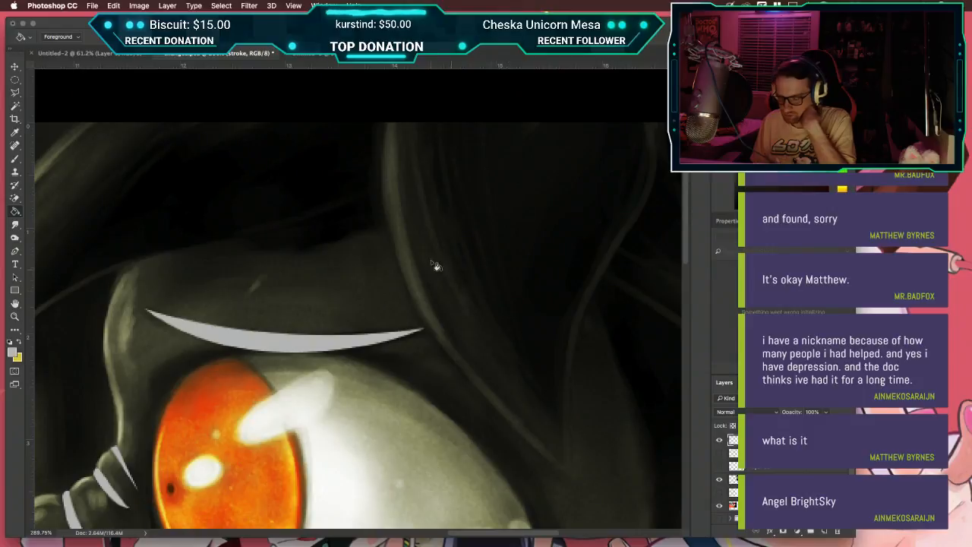
# Step: Trace the V-shaped edge of the hair lock behind the eye with the Pen tool, including the thin branch on its far side
pyautogui.press('p')
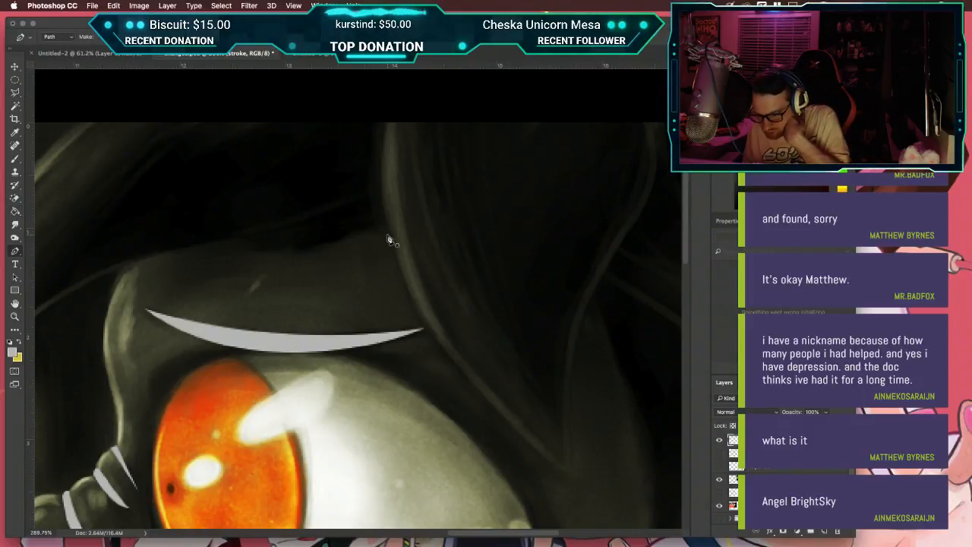
pyautogui.click(385, 234)
pyautogui.moveTo(568, 479); pyautogui.dragTo(670, 520)
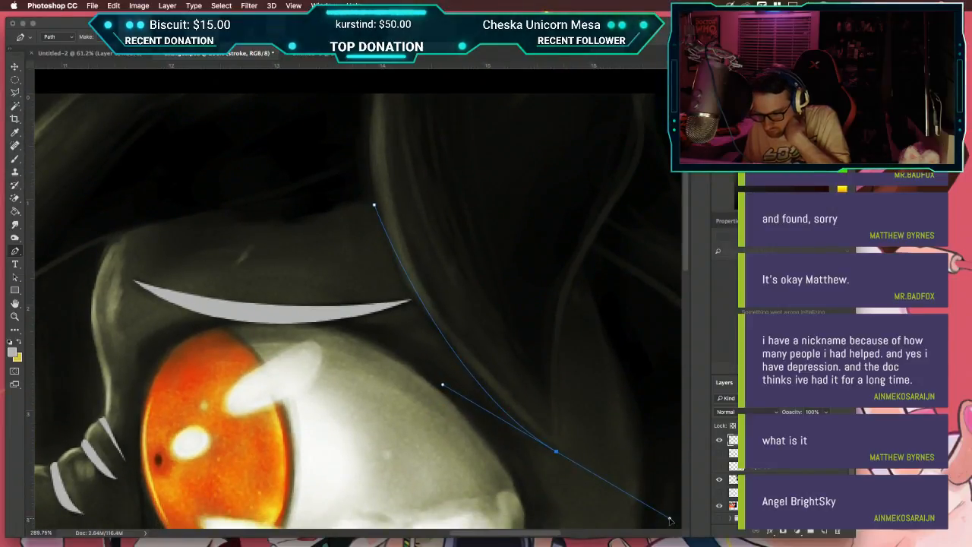
pyautogui.scroll(-3, 671, 522)
pyautogui.hscroll(5, 671, 522)
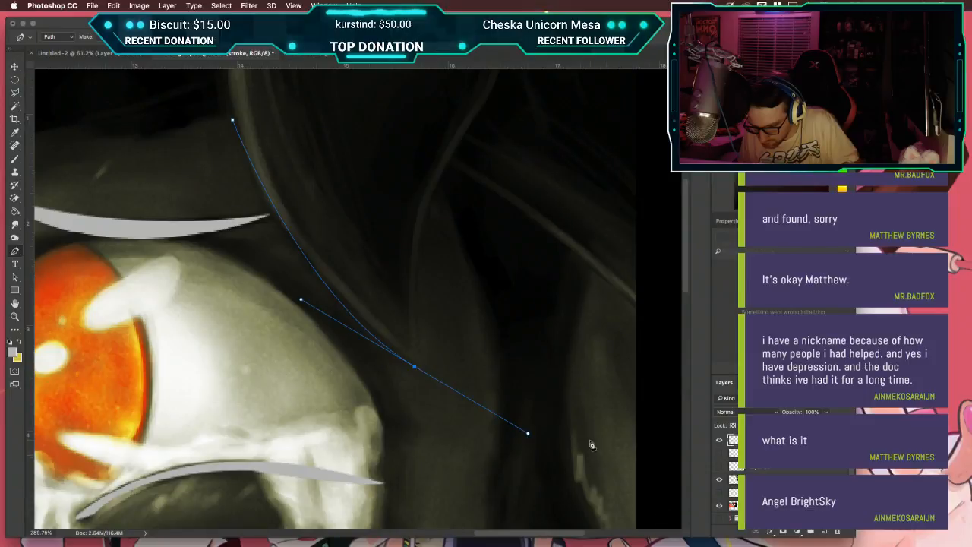
pyautogui.moveTo(530, 436); pyautogui.dragTo(415, 327)
pyautogui.moveTo(439, 183)
pyautogui.mouseDown()
pyautogui.moveTo(475, 157)
pyautogui.moveTo(433, 165)
pyautogui.moveTo(423, 191)
pyautogui.mouseUp()
pyautogui.moveTo(410, 344); pyautogui.dragTo(385, 378)
pyautogui.moveTo(366, 327); pyautogui.dragTo(380, 324)
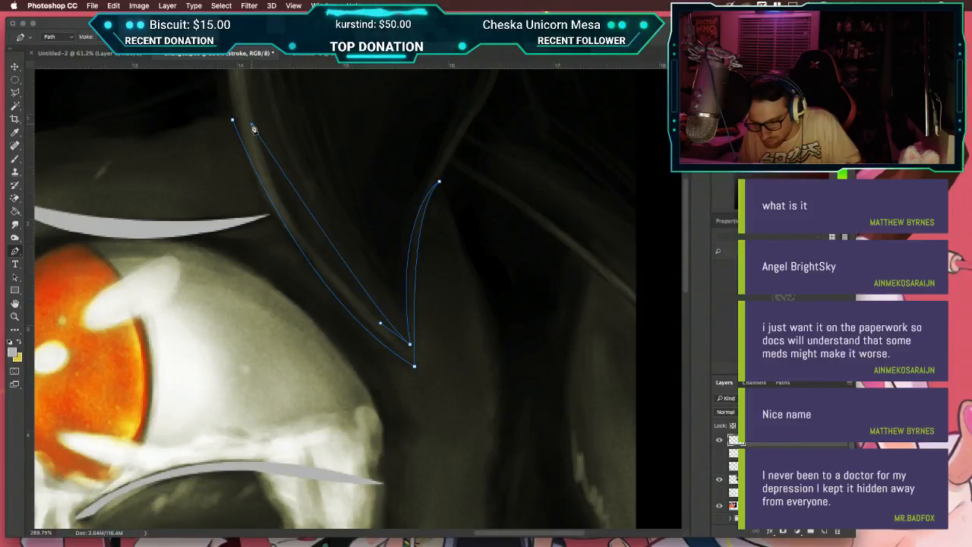
# Step: Close the hair lock path at its upper end, load it as a selection and fill it light grey on the stroke layer
pyautogui.scroll(3, 237, 94)
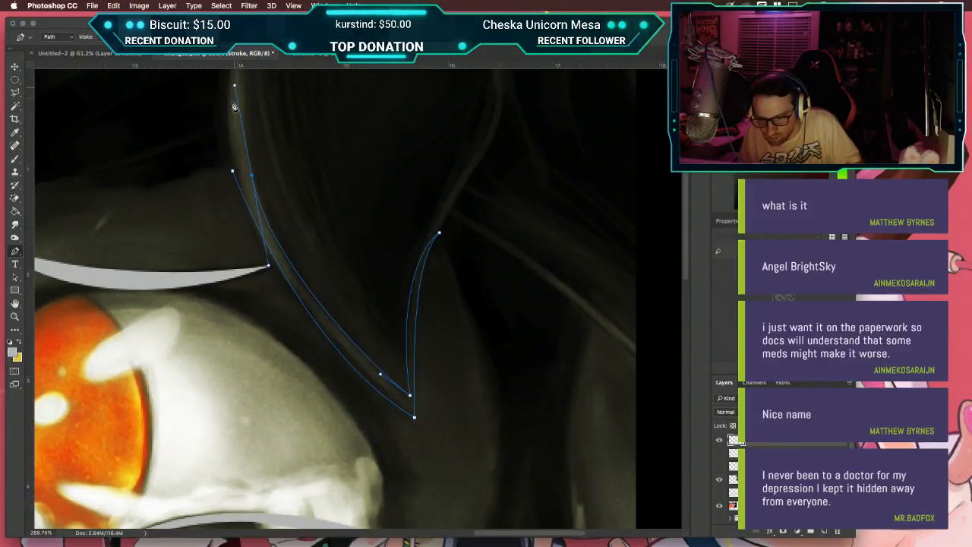
pyautogui.scroll(4, 228, 152)
pyautogui.hscroll(-6, 227, 151)
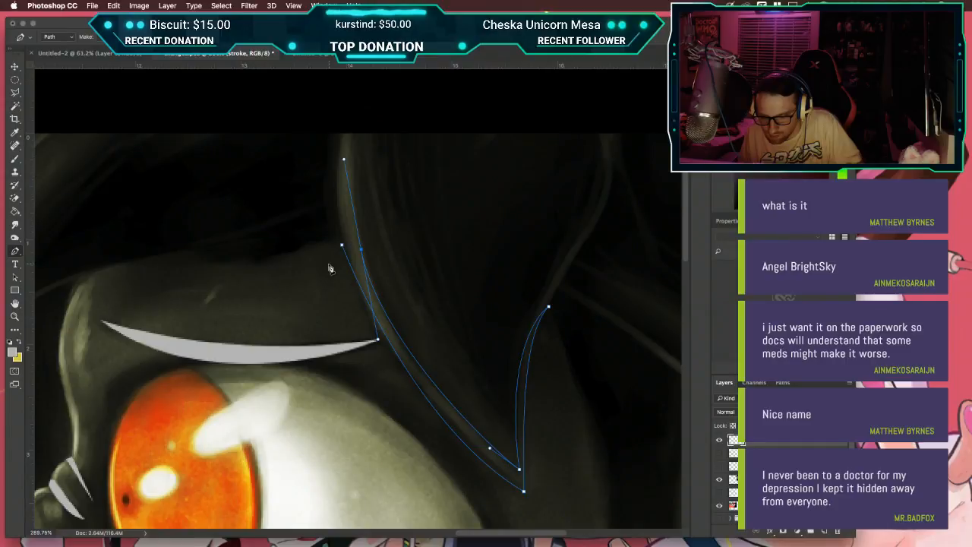
pyautogui.press('super+z')
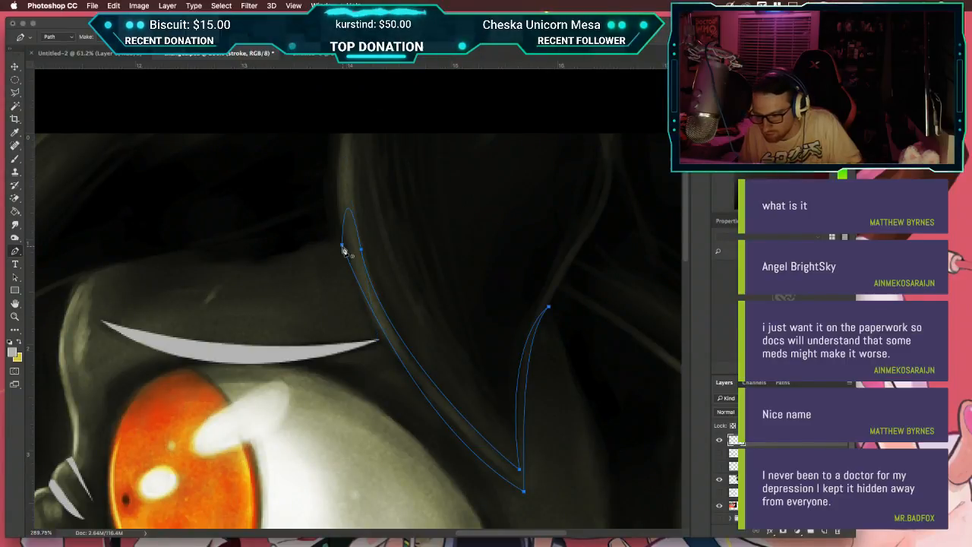
pyautogui.press('super+Return')
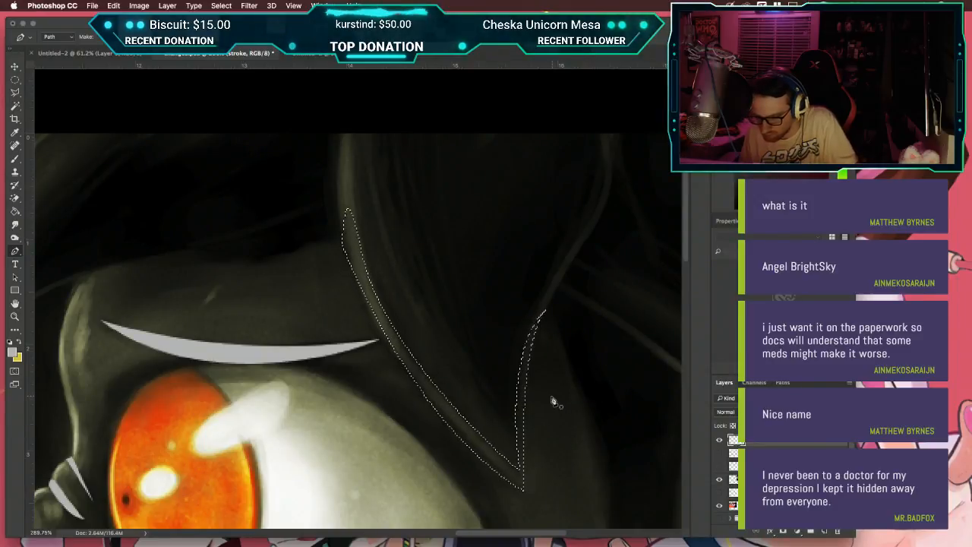
pyautogui.press('g')
pyautogui.click(408, 353)
# Step: Check the grey lines on the flat head with the painting hidden, toggle the eye white, and show the painting again
pyautogui.scroll(-8, 410, 352)
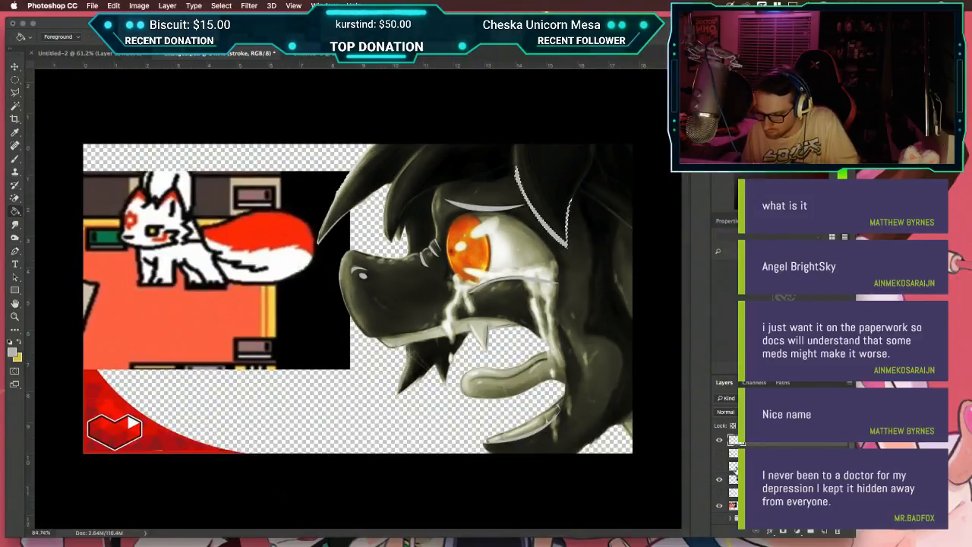
pyautogui.click(719, 480)
pyautogui.click(719, 480)
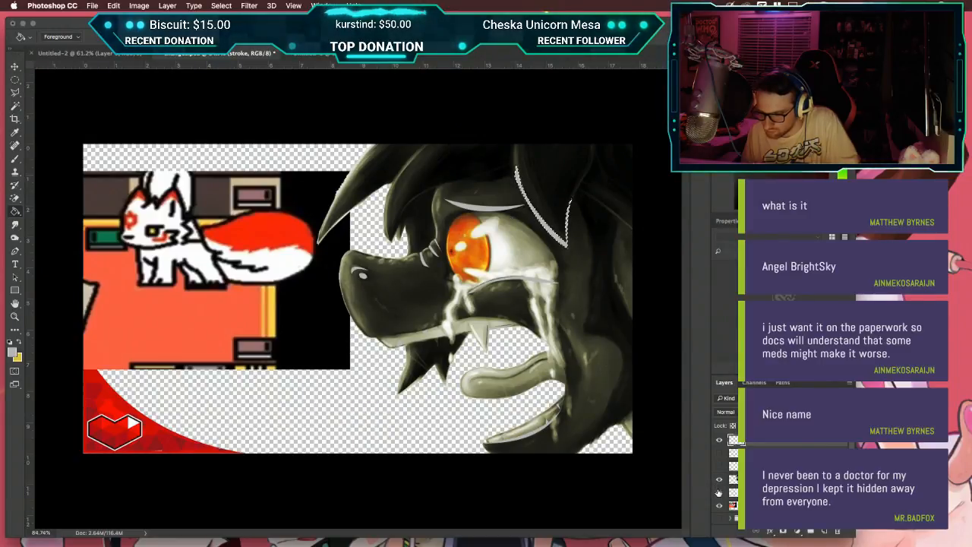
pyautogui.click(719, 479)
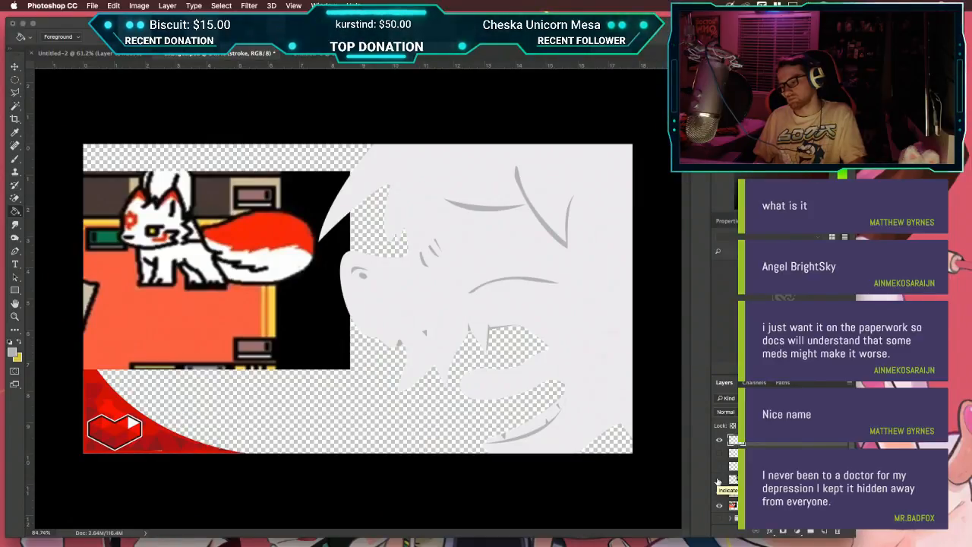
pyautogui.press('super+z')
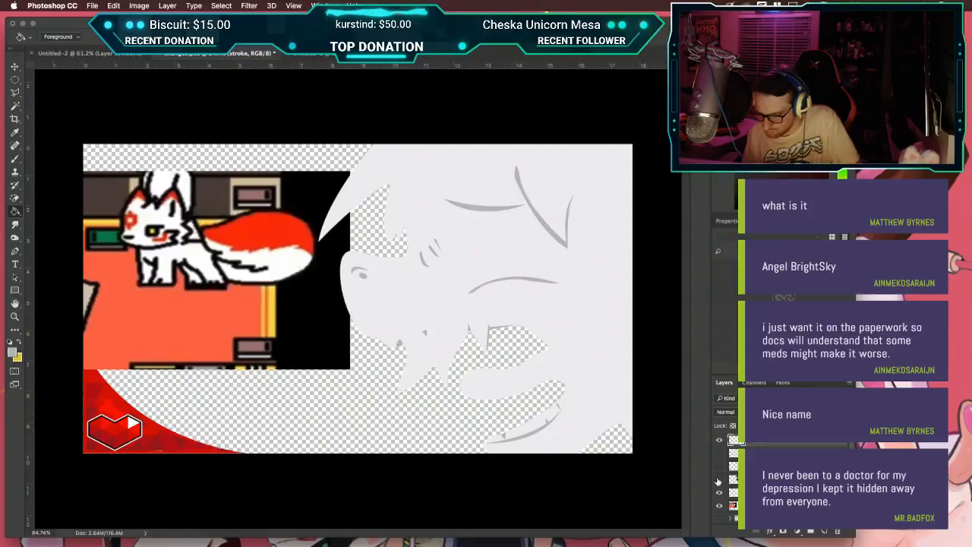
pyautogui.click(719, 466)
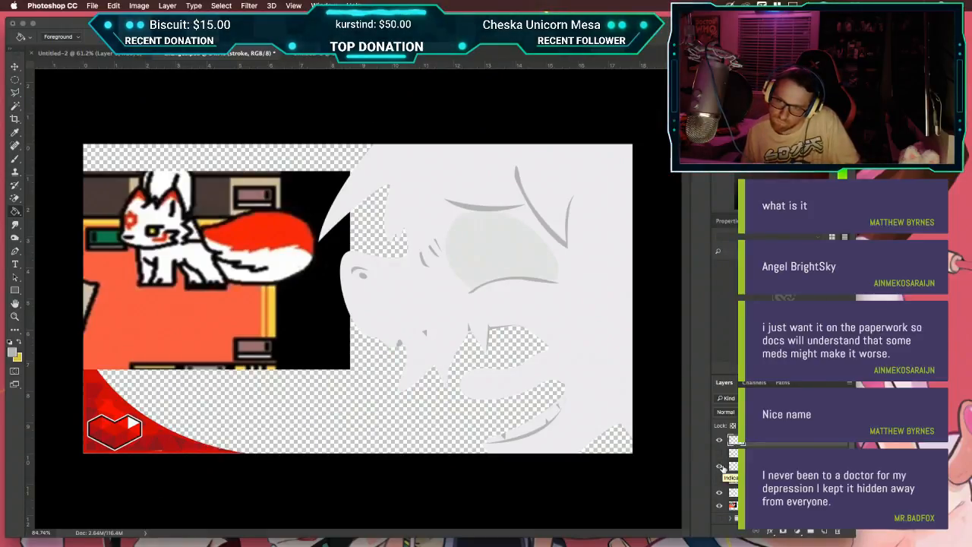
pyautogui.click(720, 466)
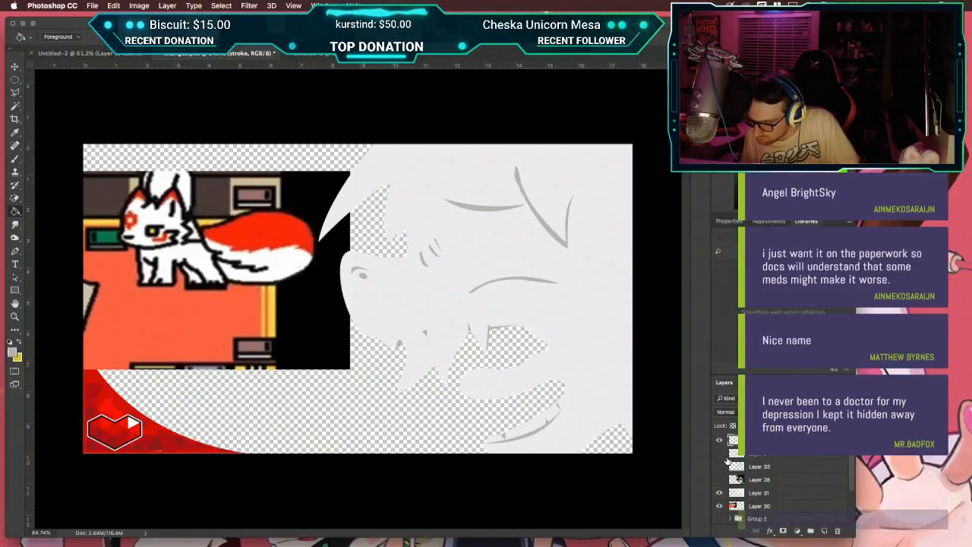
pyautogui.click(720, 478)
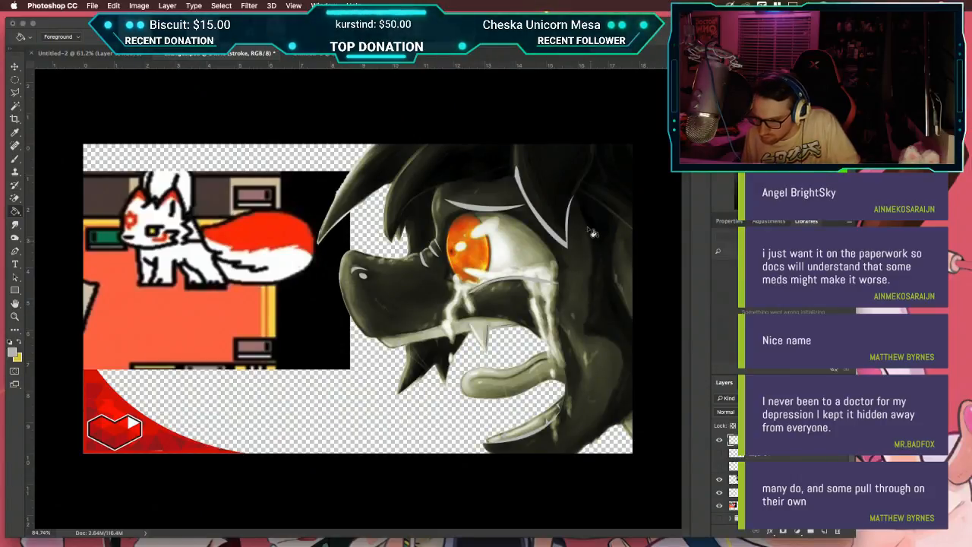
# Step: Trace a thin tapered sliver with the Pen tool along the hair edge curving from above the eye down to the front lock's tip
pyautogui.scroll(4, 424, 171)
pyautogui.scroll(5, 424, 171)
pyautogui.scroll(3, 422, 176)
pyautogui.hscroll(2, 422, 177)
pyautogui.press('p')
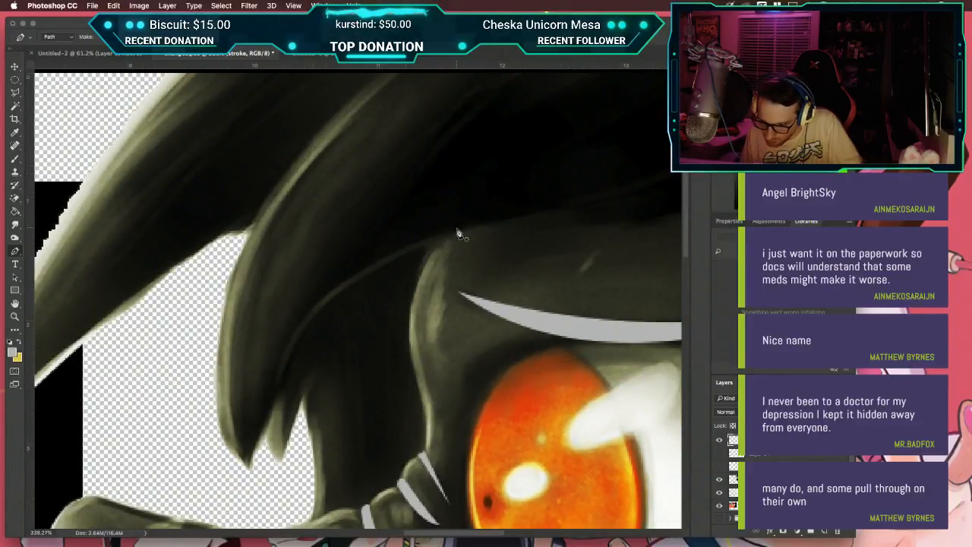
pyautogui.moveTo(276, 384); pyautogui.dragTo(267, 508)
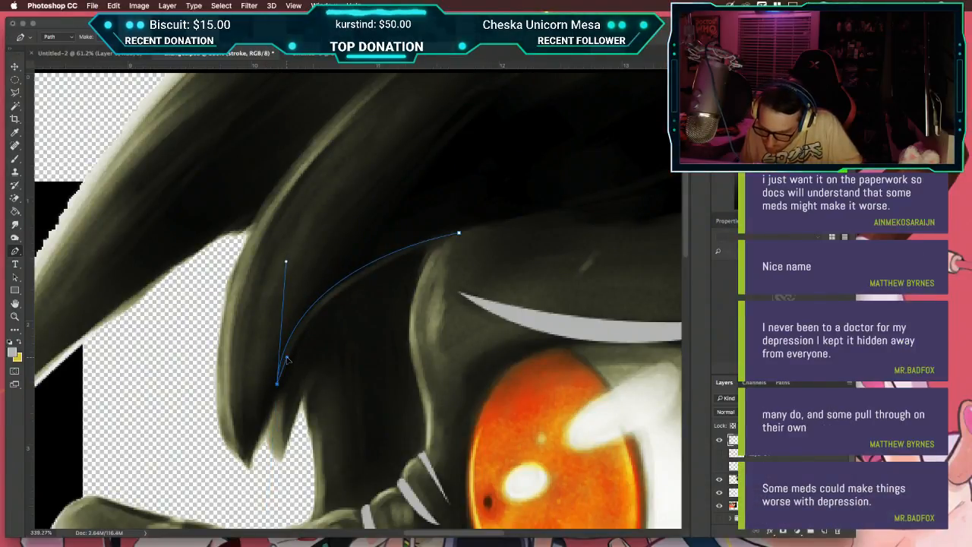
pyautogui.moveTo(441, 242); pyautogui.dragTo(463, 238)
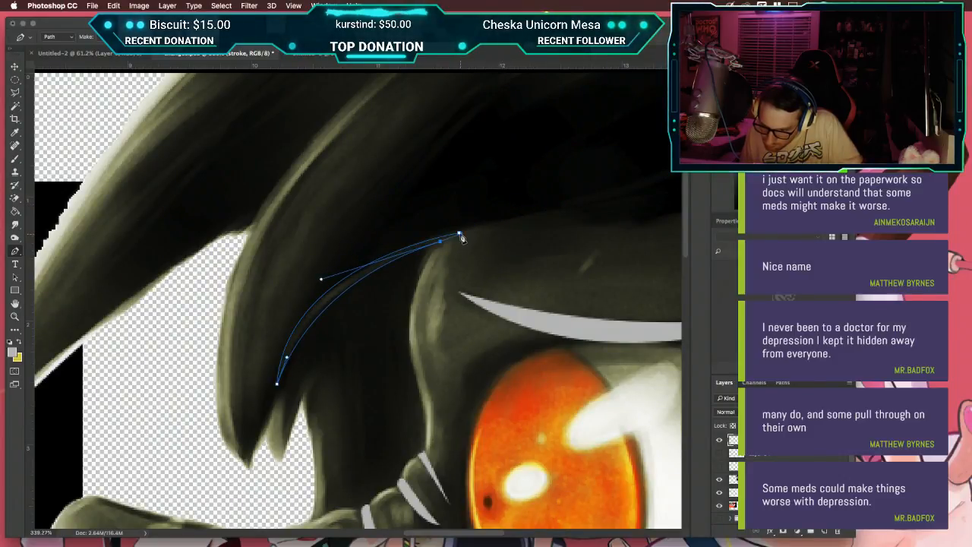
pyautogui.click(459, 236)
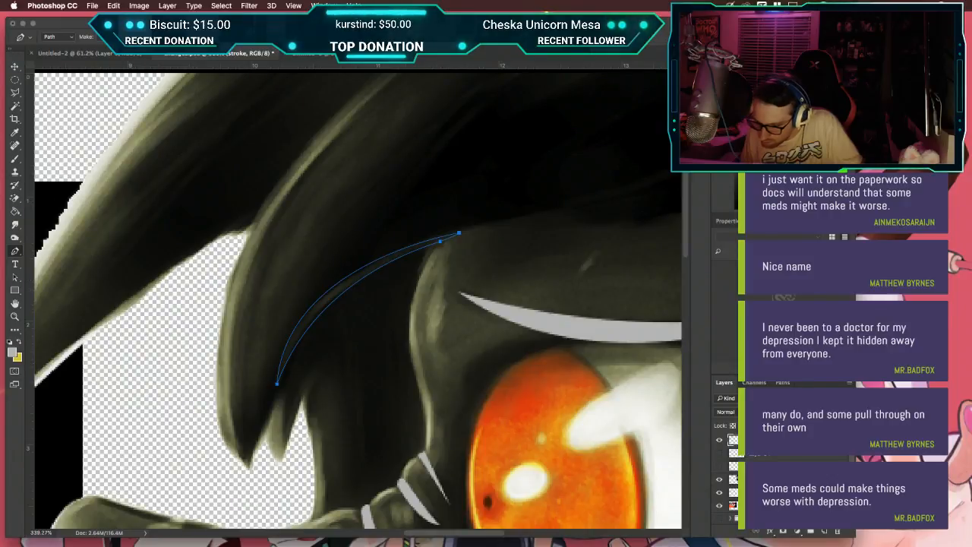
# Step: Trace a closed narrow path along the outer edge of the front hair lock, from its fork up past the canvas's upper edge
pyautogui.scroll(-5, 522, 379)
pyautogui.hscroll(-1, 522, 380)
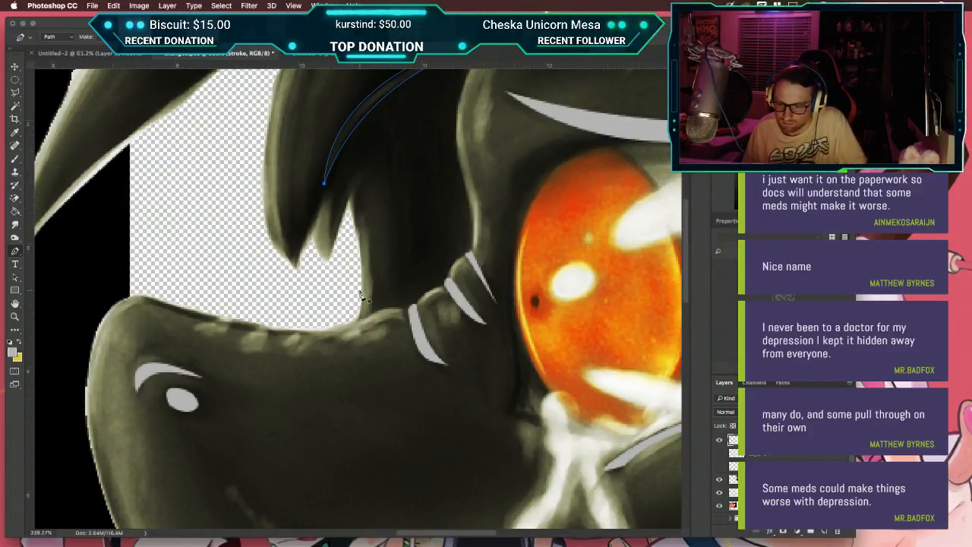
pyautogui.scroll(5, 361, 296)
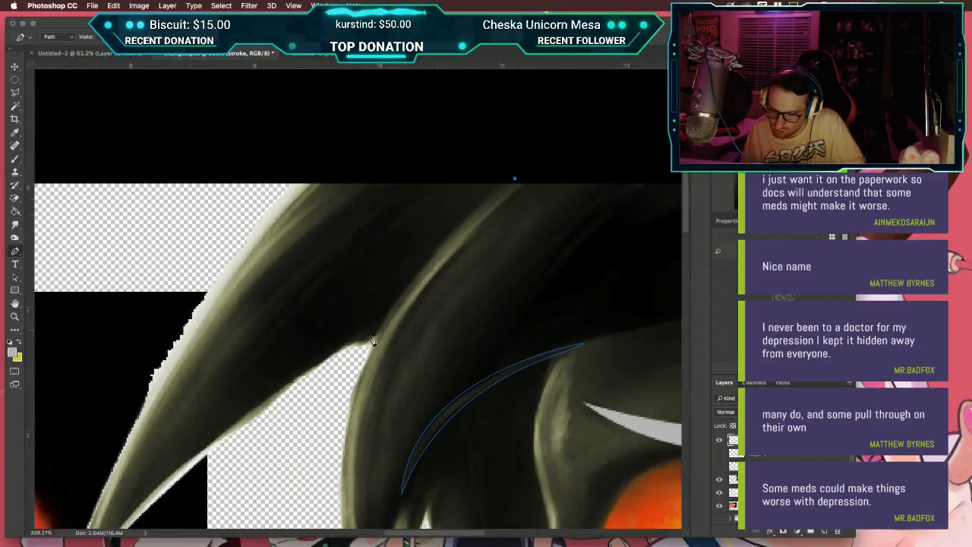
pyautogui.moveTo(378, 334); pyautogui.dragTo(341, 406)
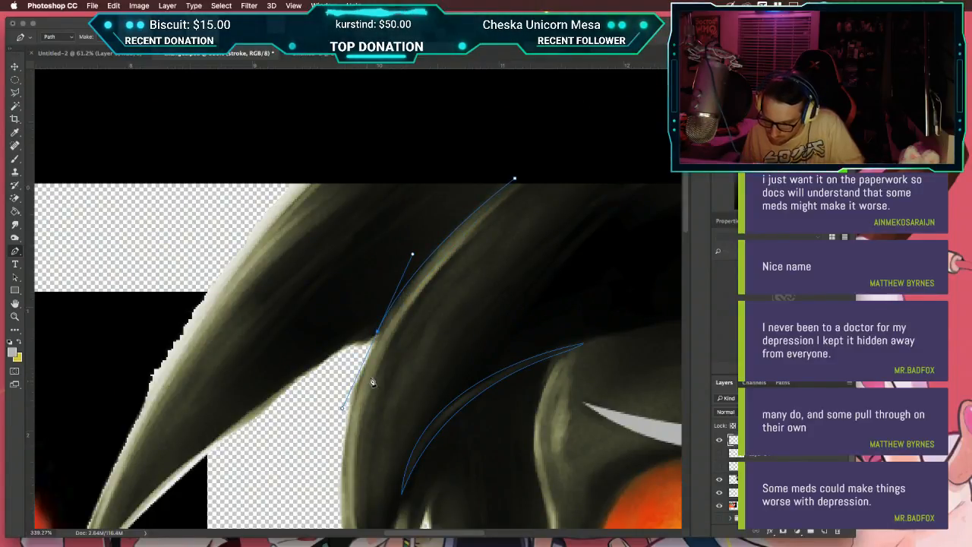
pyautogui.click(397, 327)
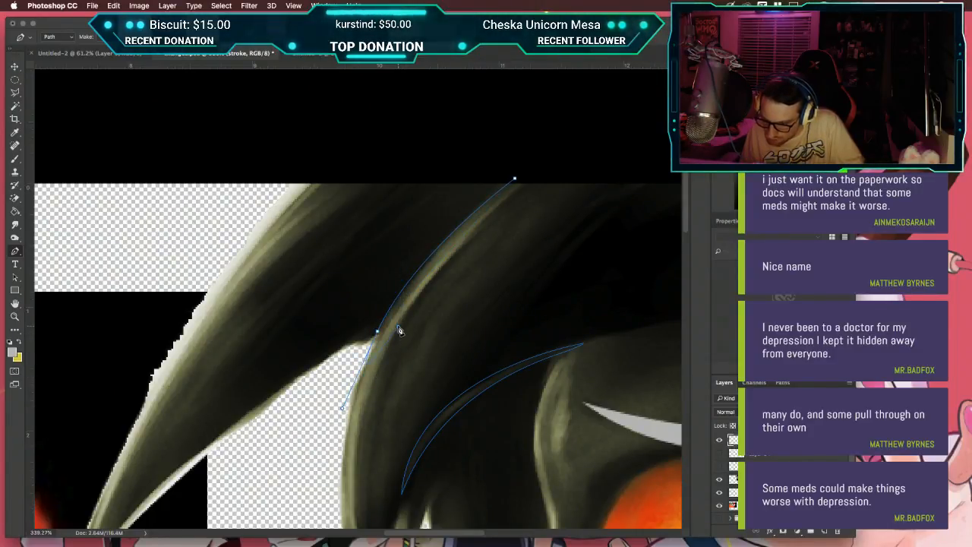
pyautogui.moveTo(515, 178); pyautogui.dragTo(578, 145)
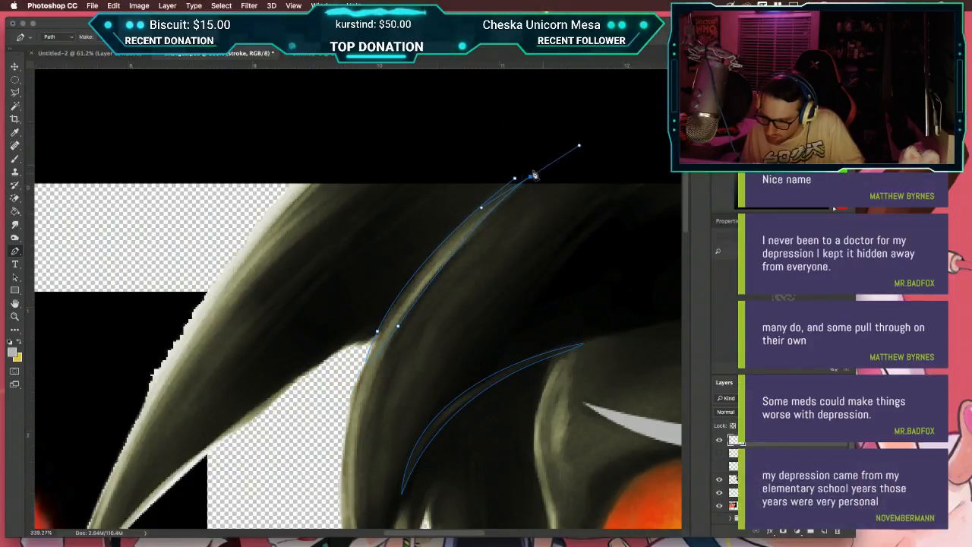
pyautogui.click(516, 179)
# Step: Trace a closed tapered path along the hair strand behind the V-shaped lock, running down past the canvas edge
pyautogui.hscroll(10, 516, 182)
pyautogui.scroll(-6, 516, 182)
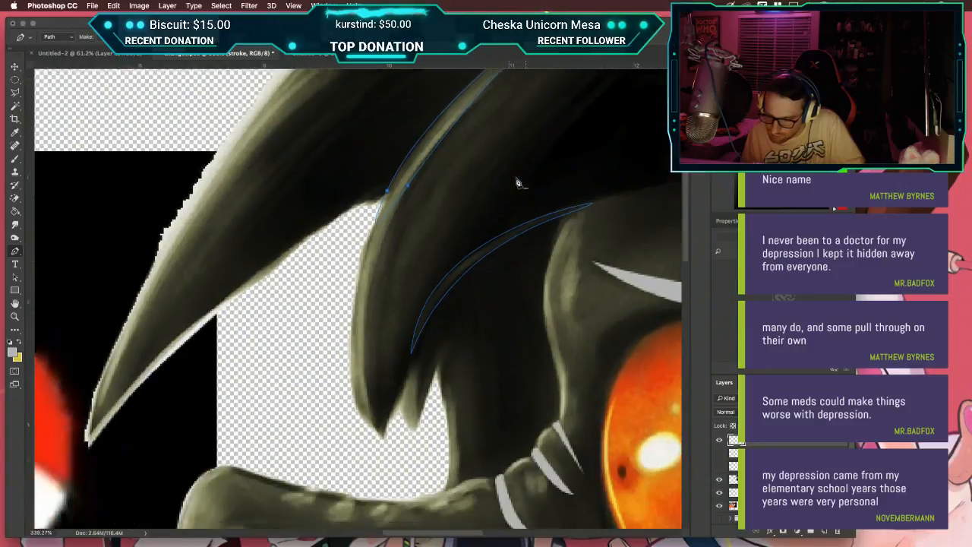
pyautogui.hscroll(10, 517, 182)
pyautogui.scroll(1, 516, 182)
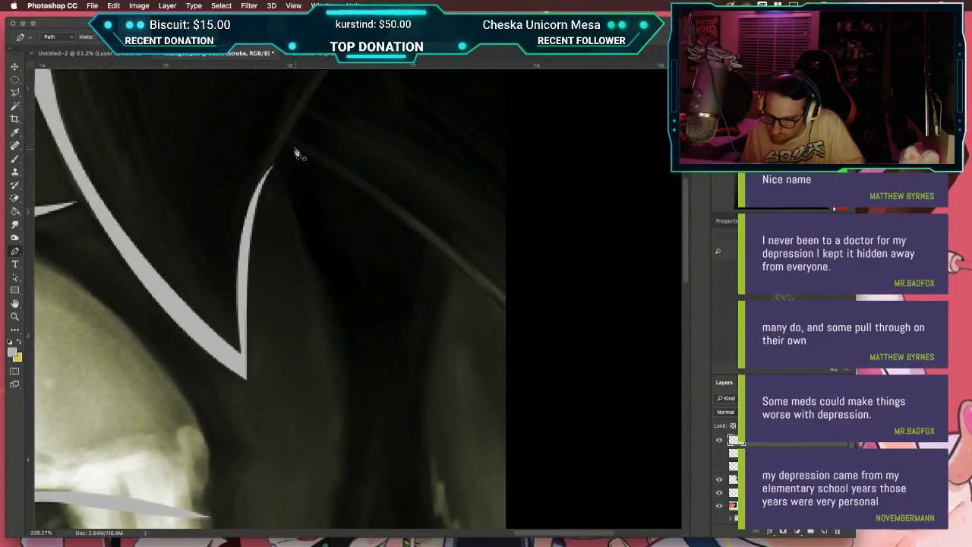
pyautogui.click(291, 147)
pyautogui.moveTo(507, 318); pyautogui.dragTo(548, 375)
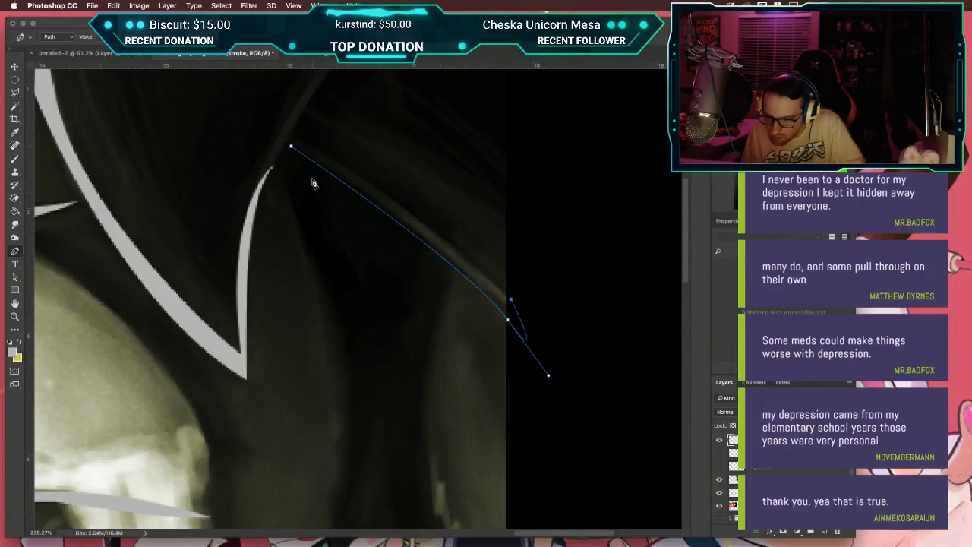
pyautogui.click(291, 147)
pyautogui.moveTo(293, 148); pyautogui.dragTo(225, 141)
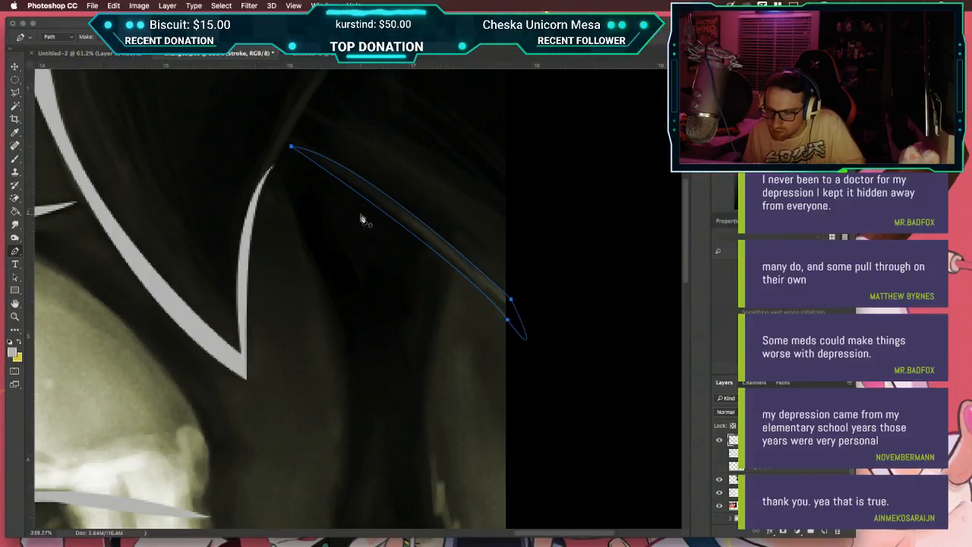
# Step: Load the three hair paths as a selection, fill them light grey on the stroke layer, and check them with the painting briefly hidden
pyautogui.scroll(-4, 362, 219)
pyautogui.scroll(-3, 362, 220)
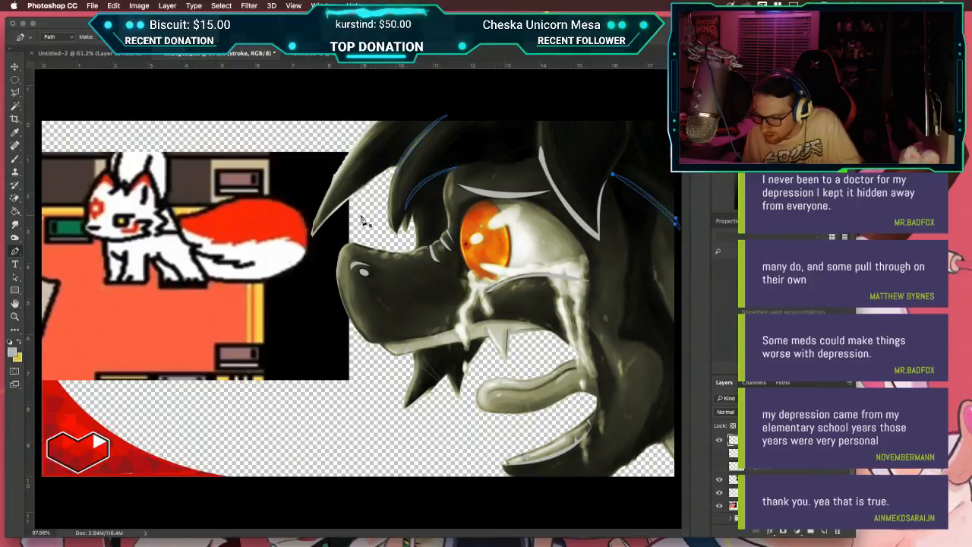
pyautogui.click(783, 383)
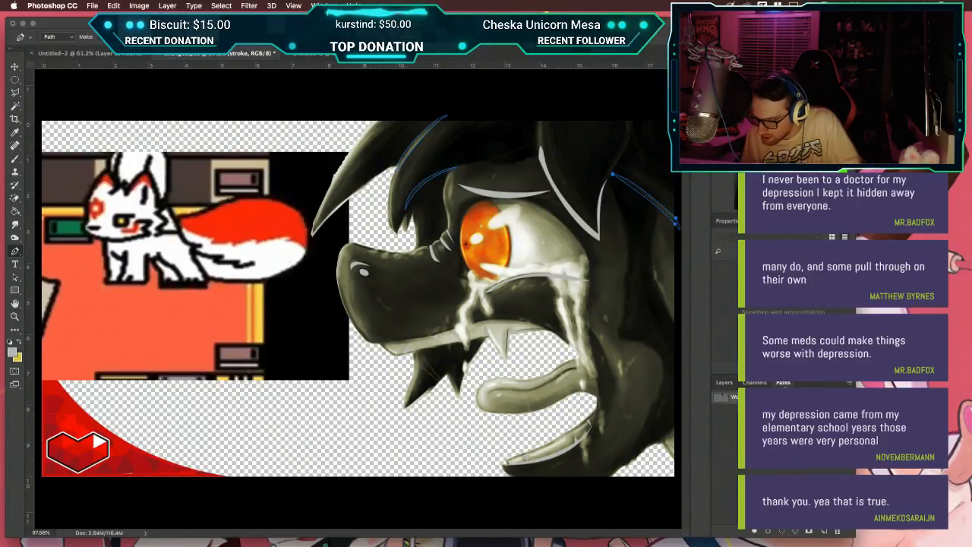
pyautogui.keyDown('ctrl'); pyautogui.click(727, 403); pyautogui.keyUp('ctrl')
pyautogui.click(725, 382)
pyautogui.press('g')
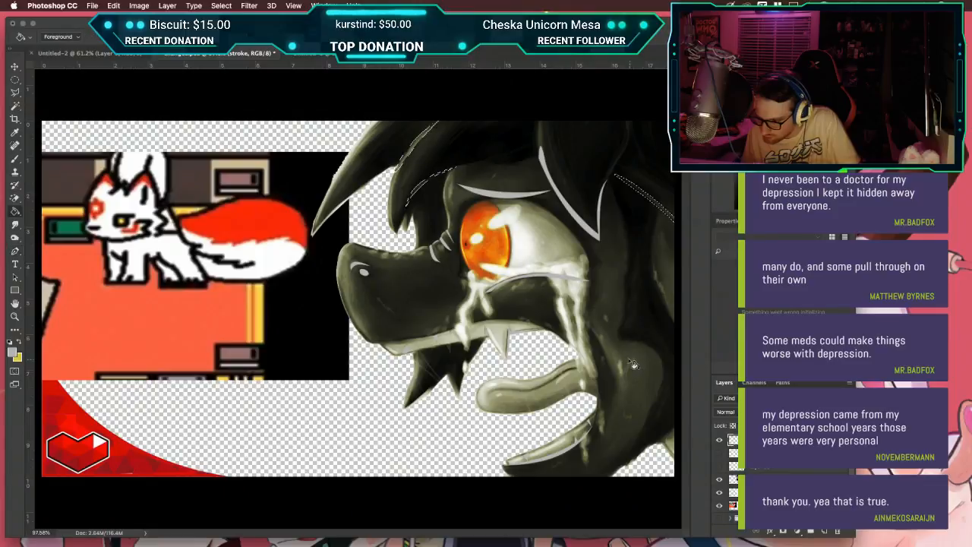
pyautogui.click(641, 203)
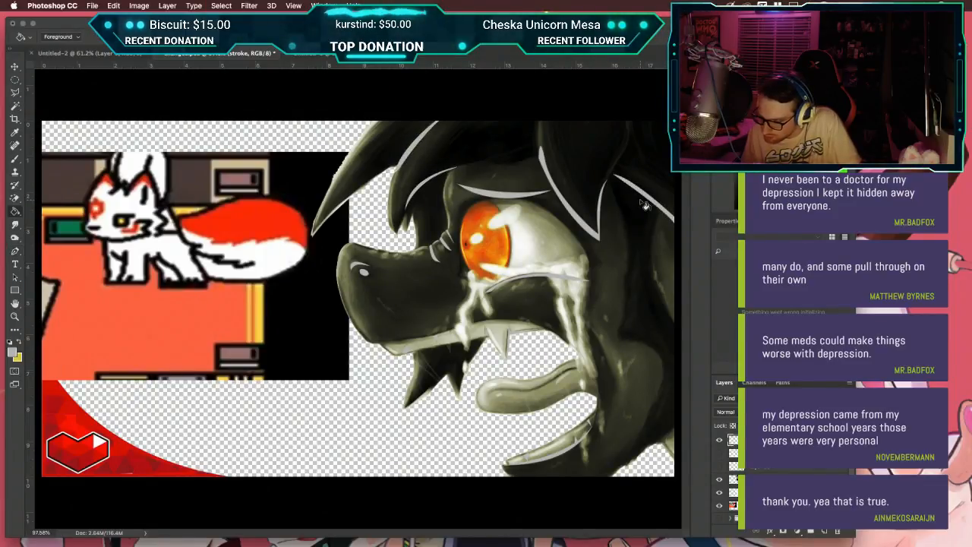
pyautogui.click(719, 479)
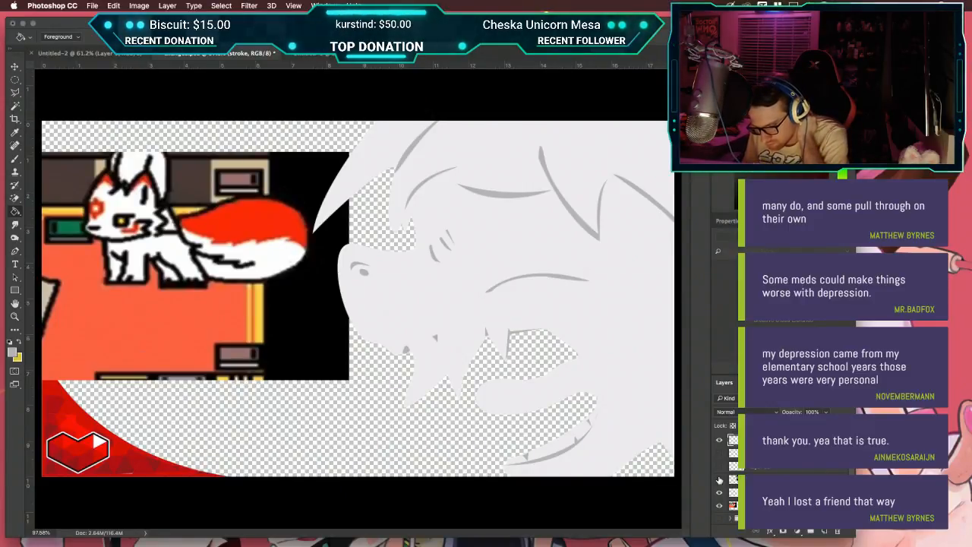
pyautogui.click(719, 480)
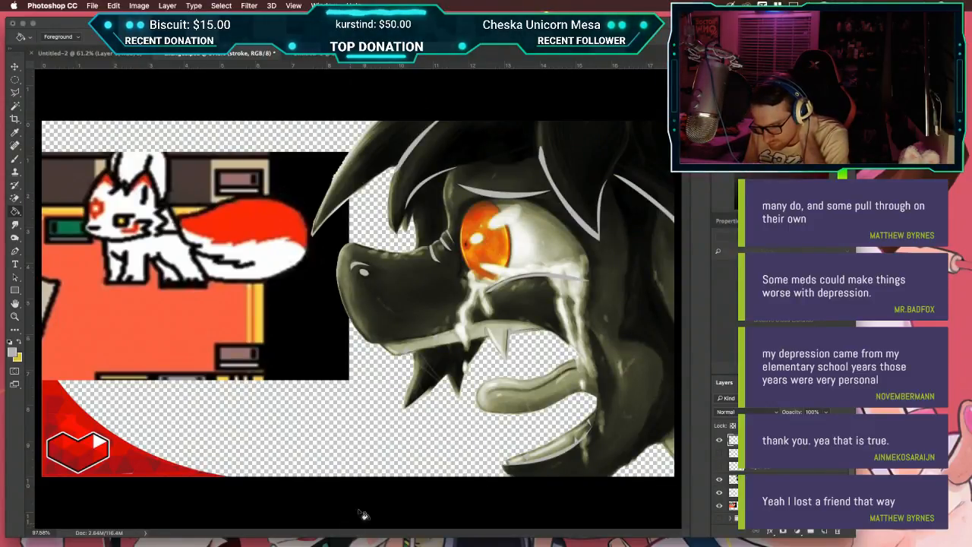
# Step: Trace a thin closed shape with the Pen tool around the front corner of the pale lip under the muzzle
pyautogui.scroll(5, 411, 383)
pyautogui.scroll(-2, 411, 384)
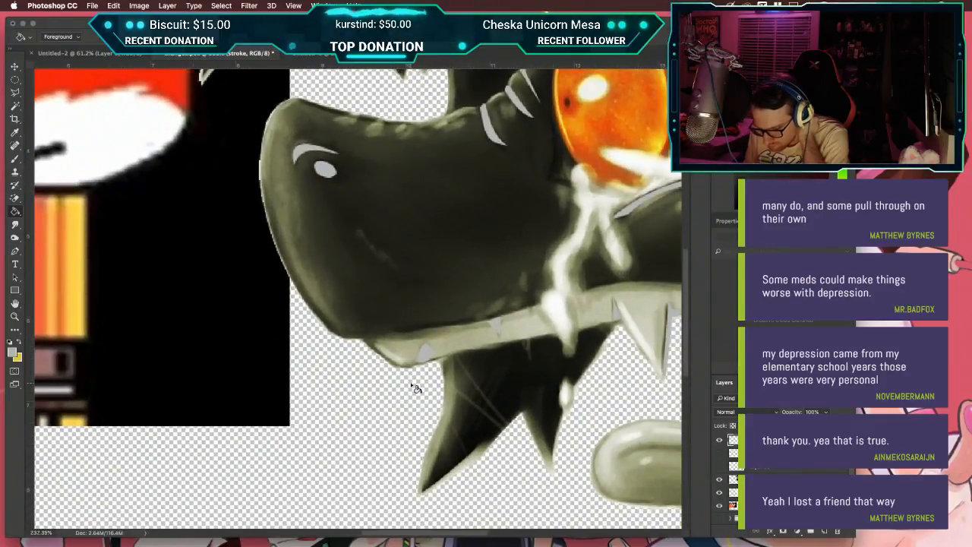
pyautogui.press('p')
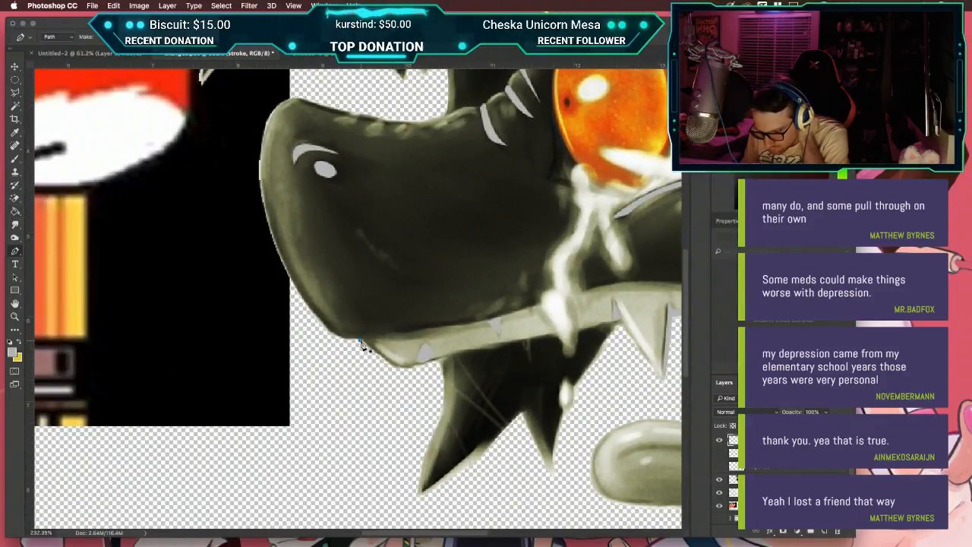
pyautogui.moveTo(406, 367); pyautogui.dragTo(426, 367)
pyautogui.click(452, 353)
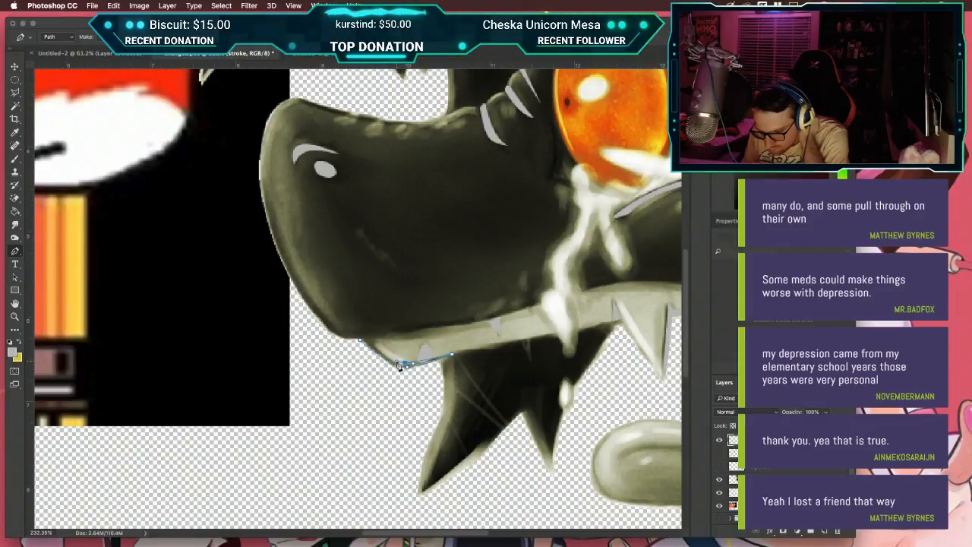
pyautogui.moveTo(375, 335); pyautogui.dragTo(376, 319)
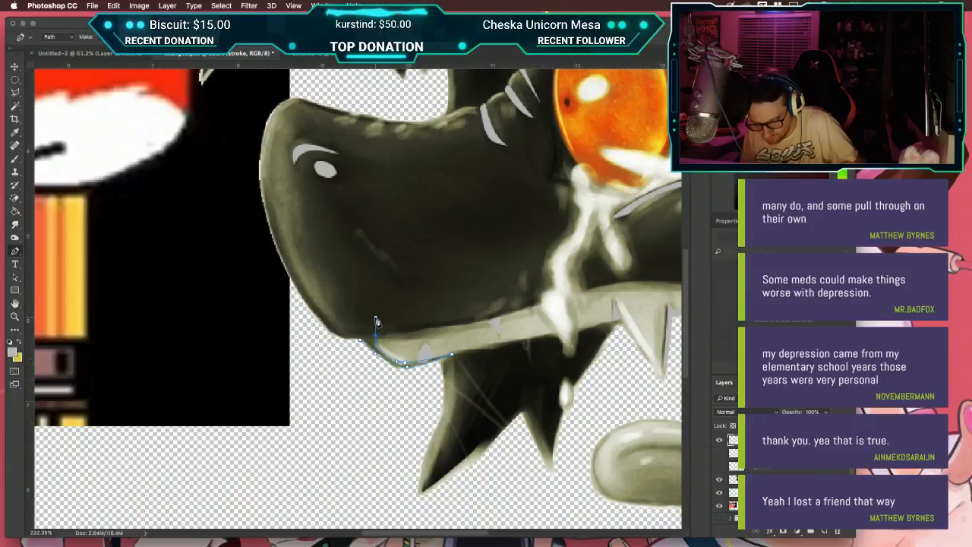
pyautogui.moveTo(376, 318); pyautogui.dragTo(366, 336)
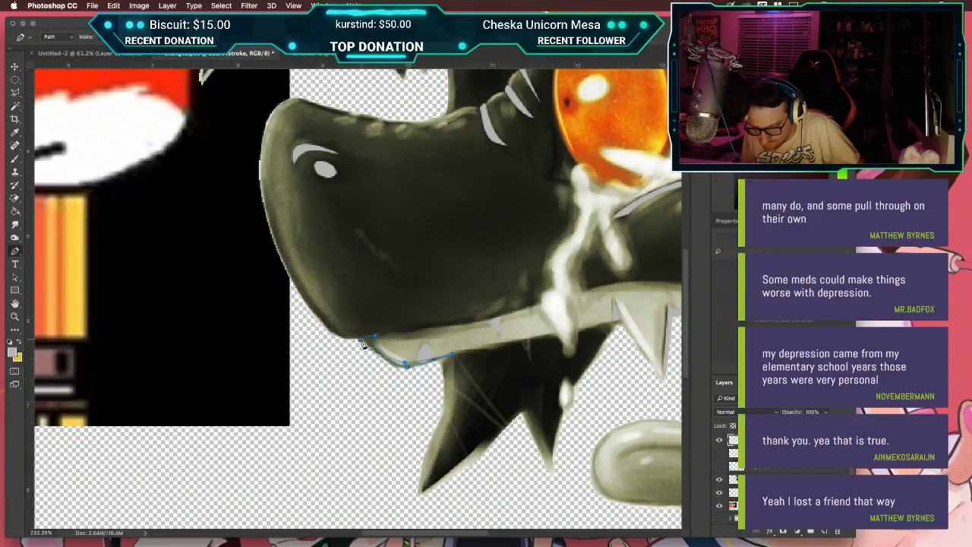
# Step: Fill the lip path light grey on the stroke layer through a selection, deselect, and check it with the painting briefly hidden
pyautogui.click(781, 382)
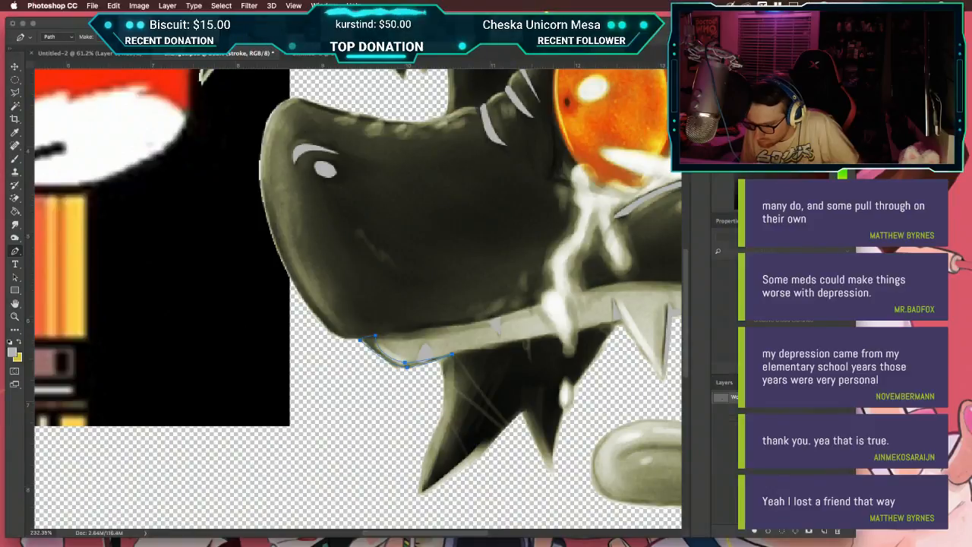
pyautogui.keyDown('super'); pyautogui.click(729, 402); pyautogui.keyUp('super')
pyautogui.click(724, 384)
pyautogui.press('g')
pyautogui.click(376, 345)
pyautogui.press('super+d')
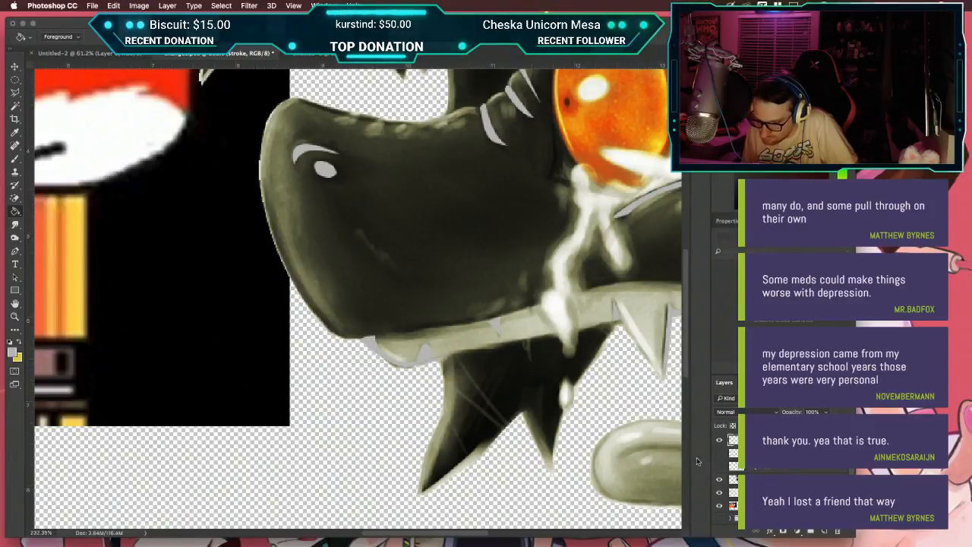
pyautogui.click(719, 480)
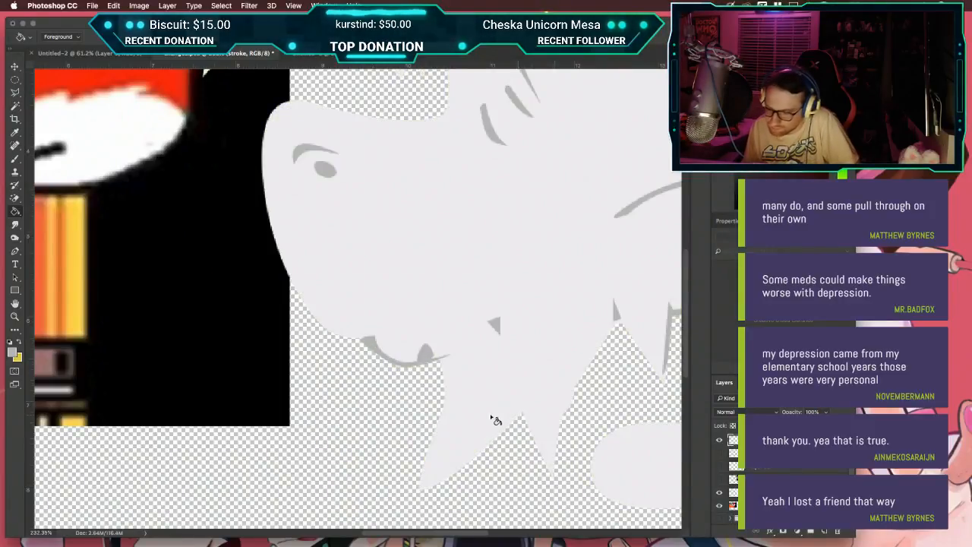
pyautogui.click(719, 479)
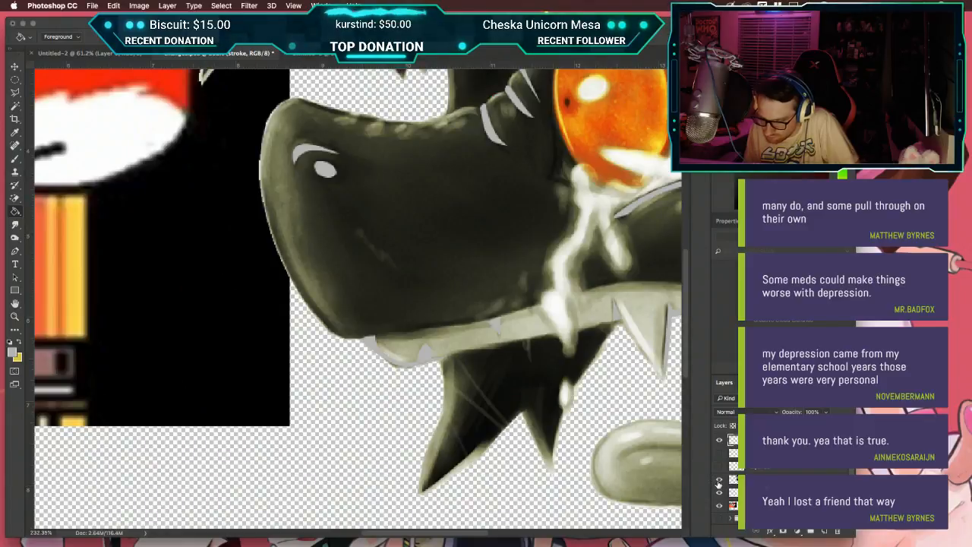
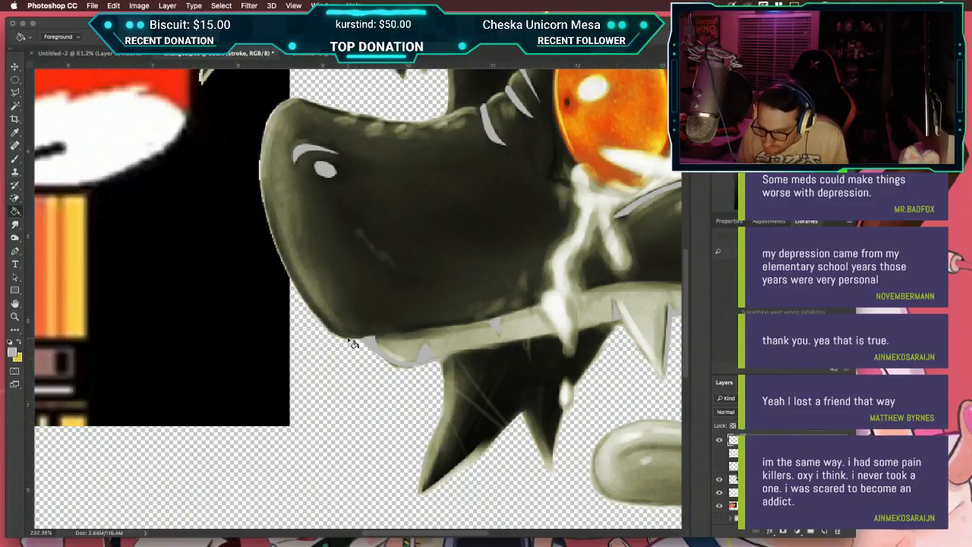
# Step: Trace a thin closed path with the Pen tool down the muzzle's front edge, around the chin corner and along the upper lip line
pyautogui.scroll(-3, 353, 343)
pyautogui.hscroll(2, 352, 343)
pyautogui.scroll(5, 352, 343)
pyautogui.hscroll(4, 352, 343)
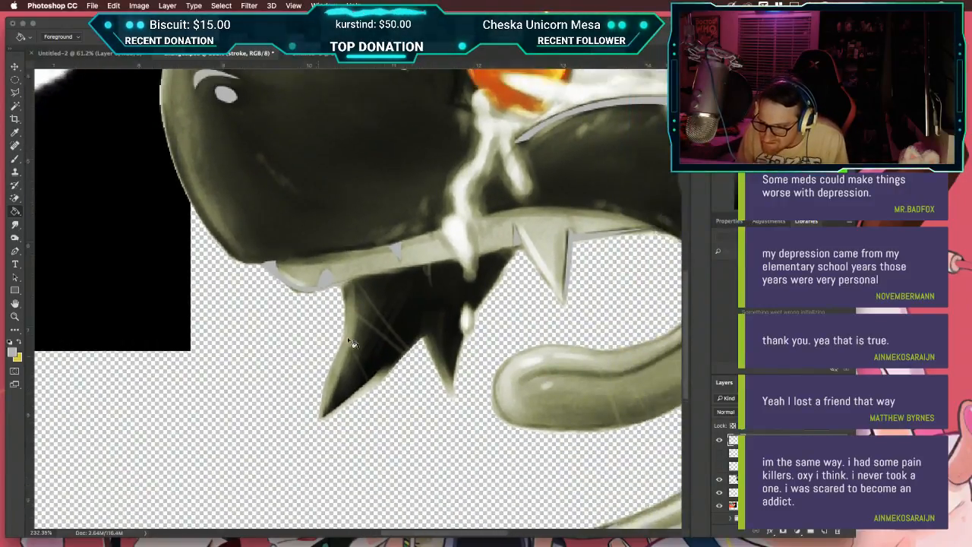
pyautogui.scroll(-2, 351, 343)
pyautogui.hscroll(-1, 352, 343)
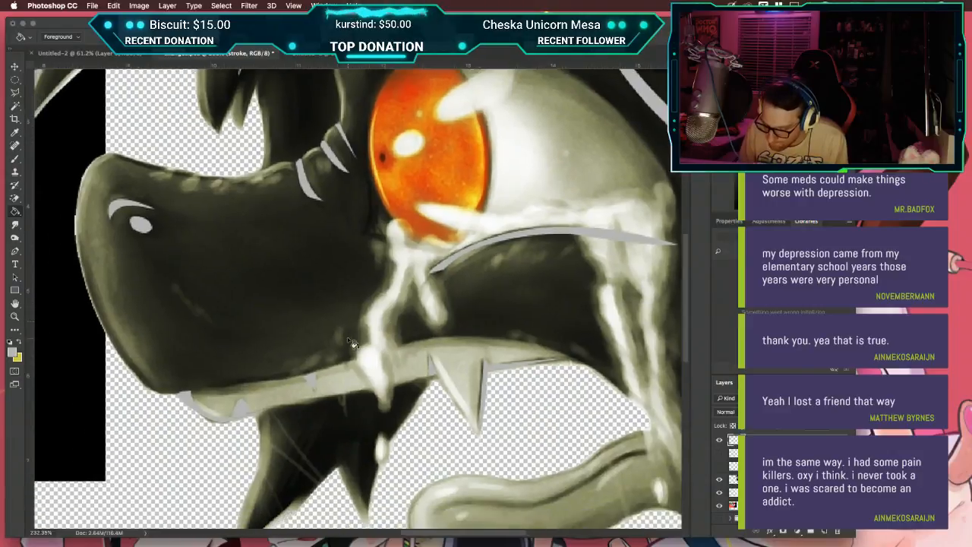
pyautogui.press('p')
pyautogui.click(352, 347)
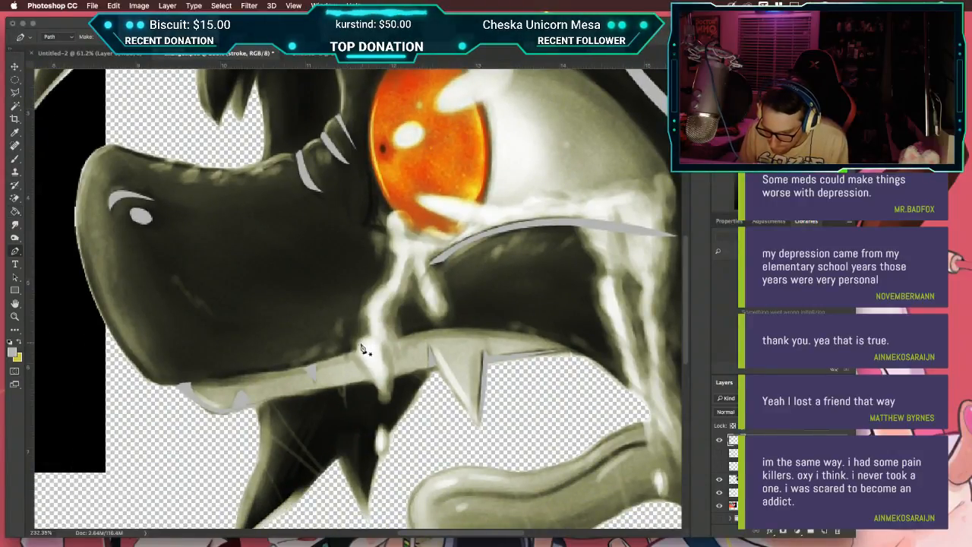
pyautogui.click(162, 382)
pyautogui.moveTo(153, 380)
pyautogui.mouseDown()
pyautogui.moveTo(138, 379)
pyautogui.moveTo(148, 376)
pyautogui.mouseUp()
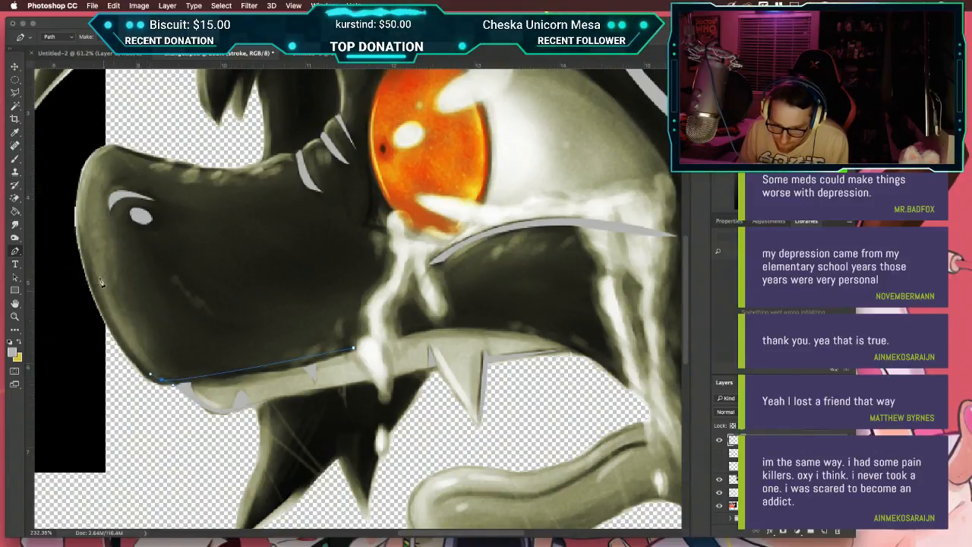
pyautogui.moveTo(77, 230); pyautogui.dragTo(73, 206)
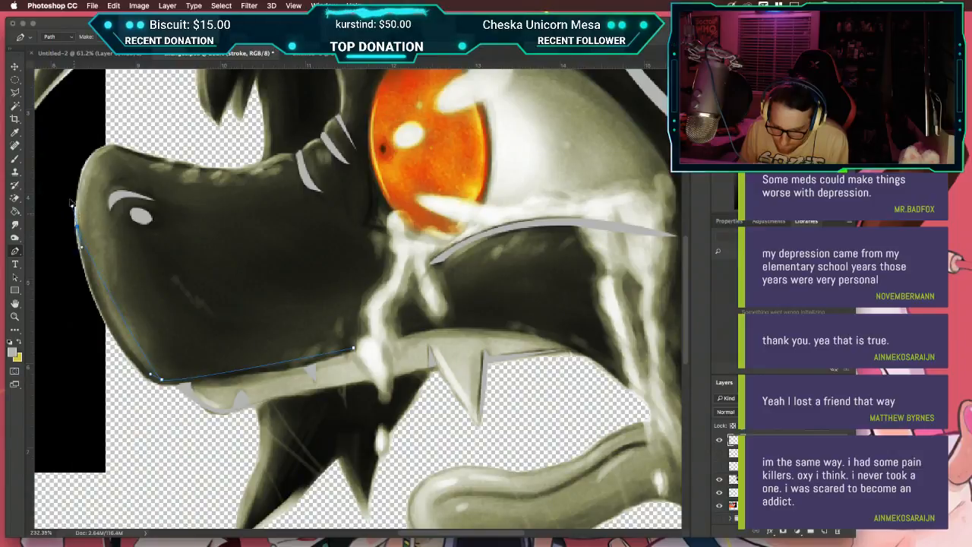
pyautogui.moveTo(54, 135); pyautogui.dragTo(54, 127)
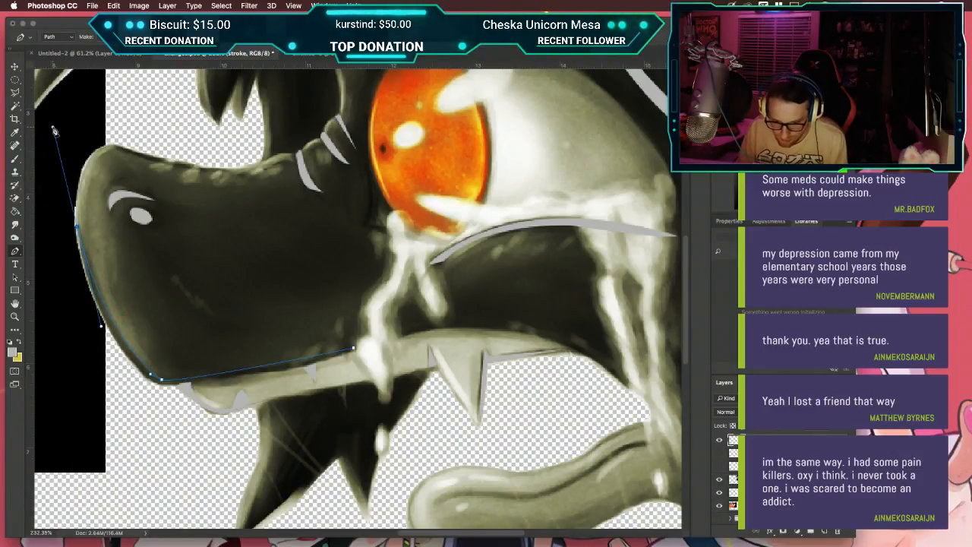
pyautogui.moveTo(53, 127); pyautogui.dragTo(87, 251)
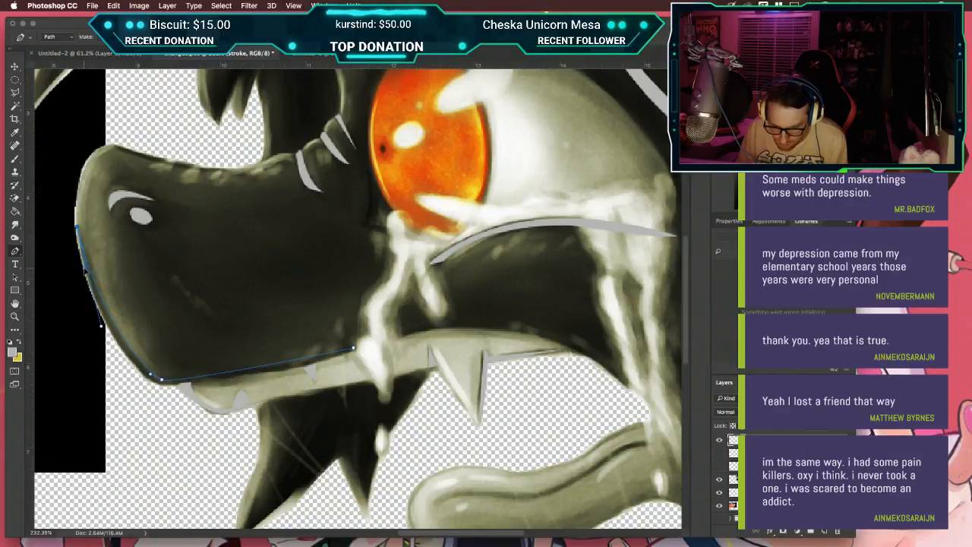
pyautogui.moveTo(161, 386); pyautogui.dragTo(204, 392)
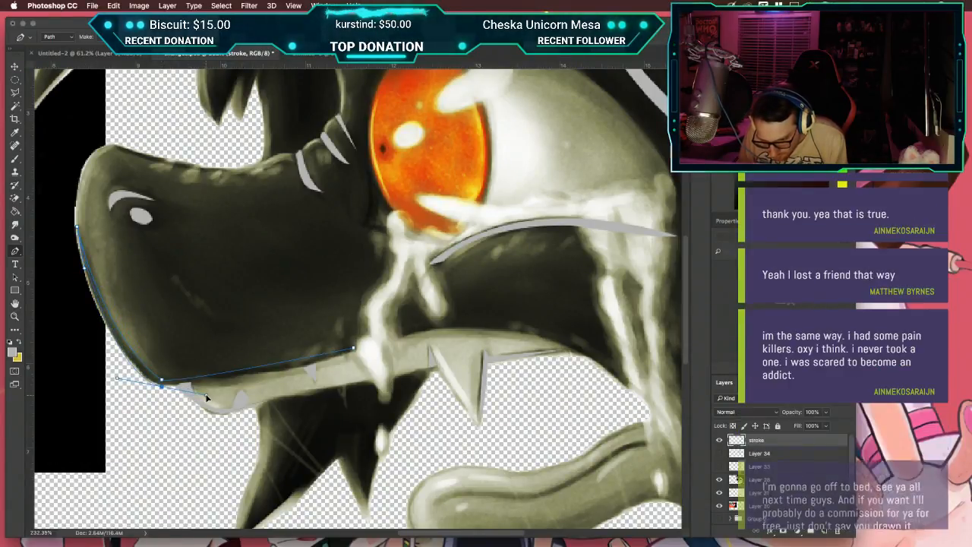
pyautogui.click(353, 349)
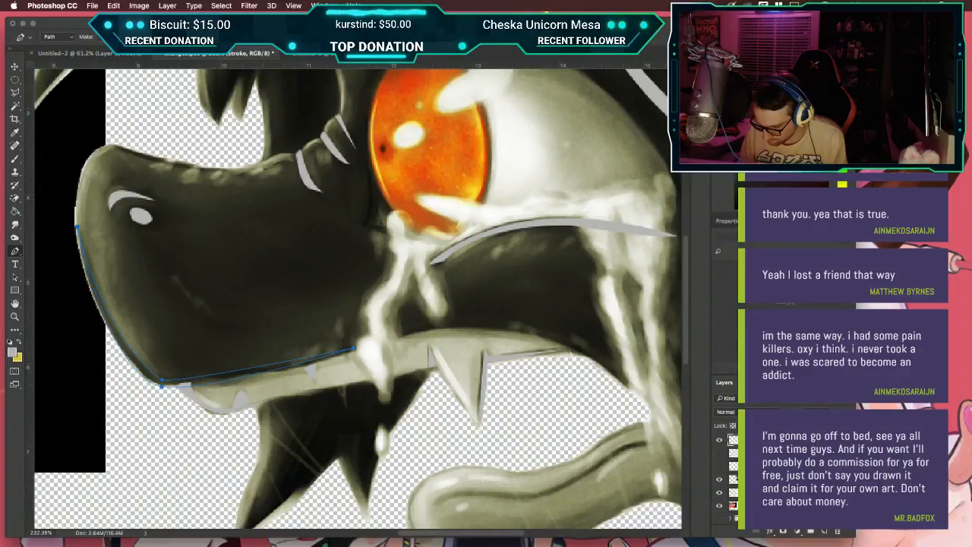
# Step: Fill the muzzle edge path light grey on the stroke layer through a selection, deselect, and check it with the painting briefly hidden
pyautogui.click(778, 383)
pyautogui.keyDown('super'); pyautogui.click(725, 400); pyautogui.keyUp('super')
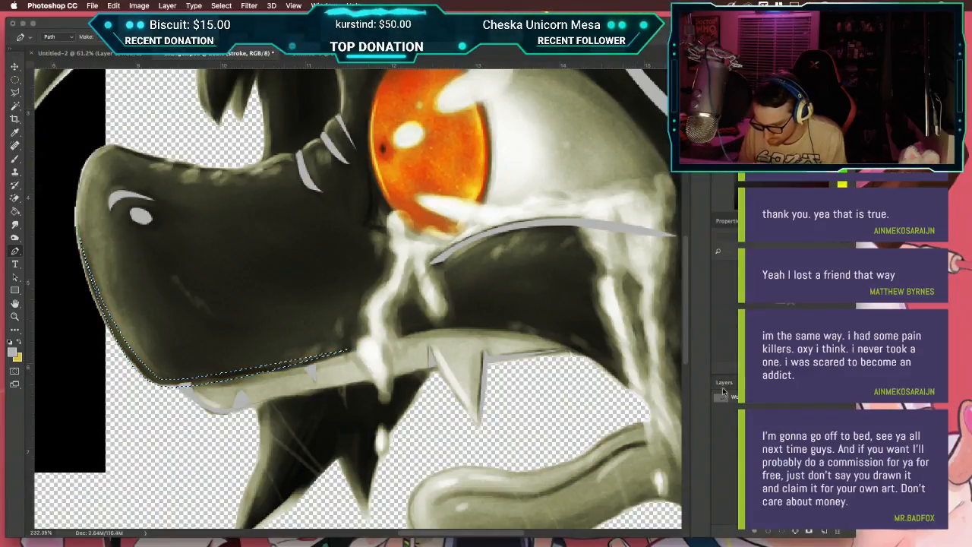
pyautogui.click(724, 383)
pyautogui.press('g')
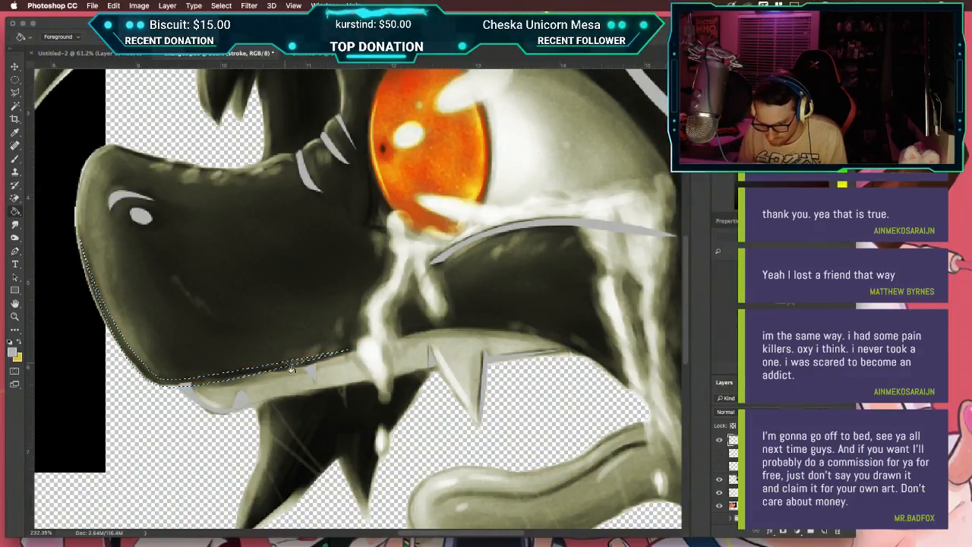
pyautogui.click(300, 357)
pyautogui.press('super+d')
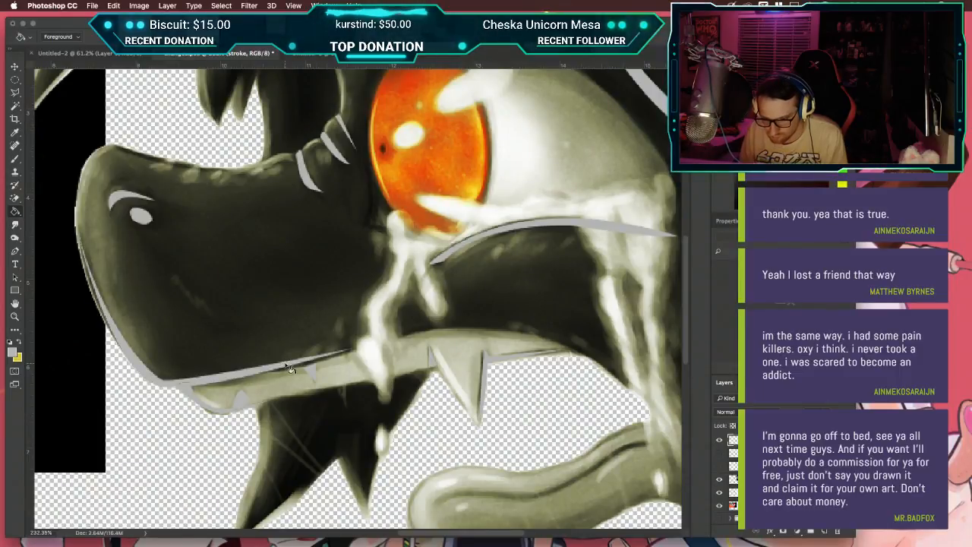
pyautogui.click(719, 480)
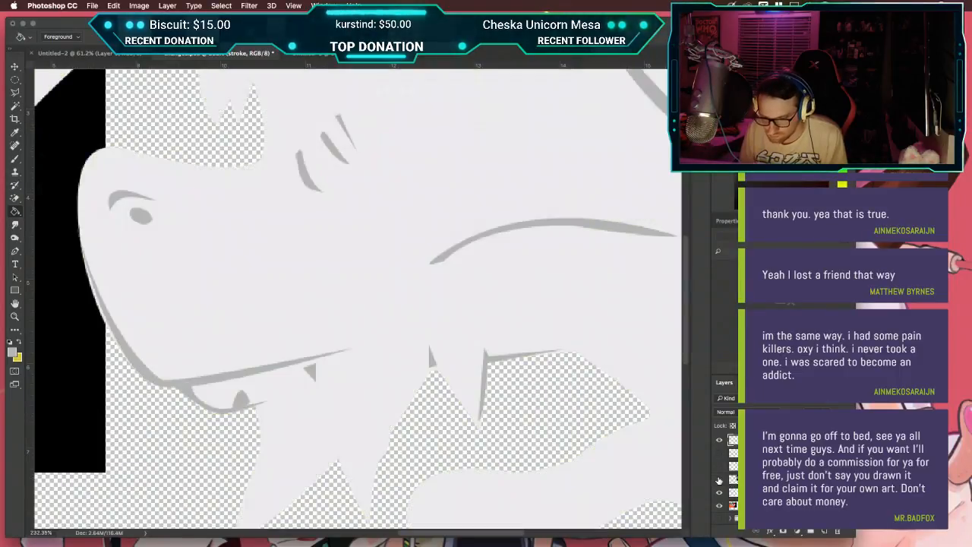
pyautogui.scroll(-5, 418, 380)
pyautogui.scroll(-1, 423, 374)
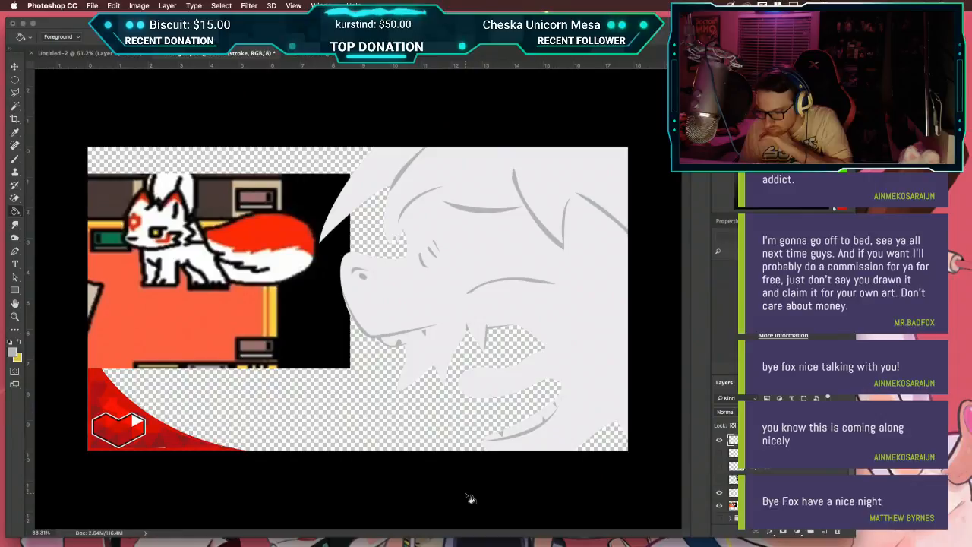
pyautogui.click(718, 480)
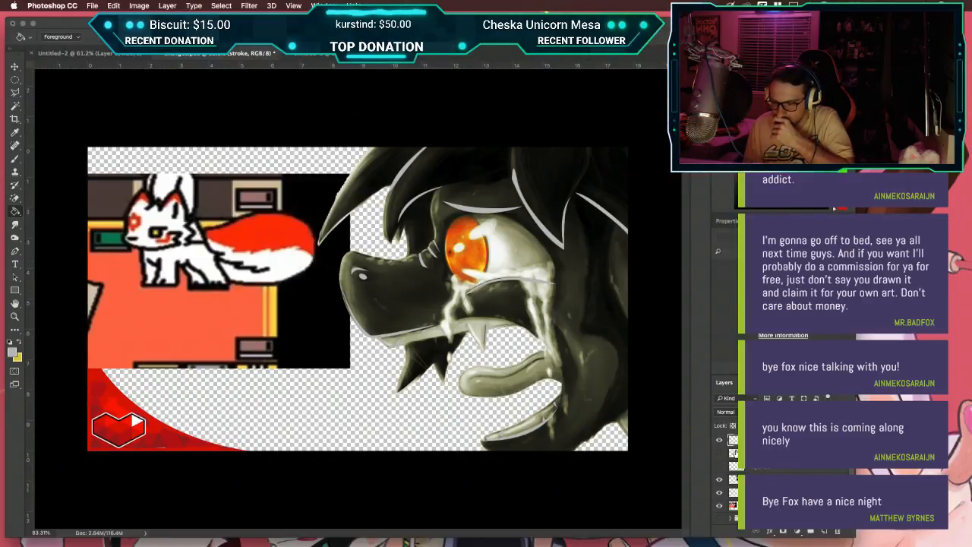
pyautogui.press('super+Tab')
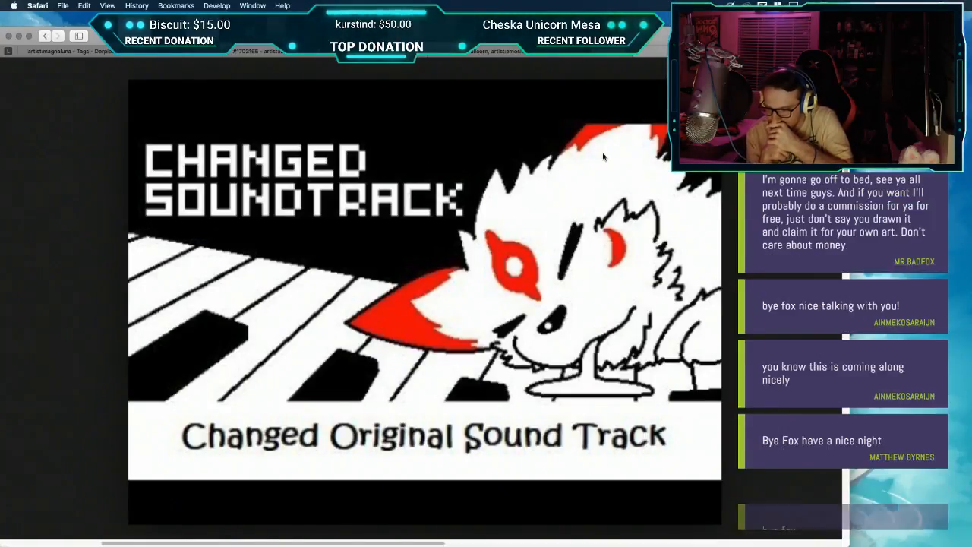
pyautogui.press('super+Tab')
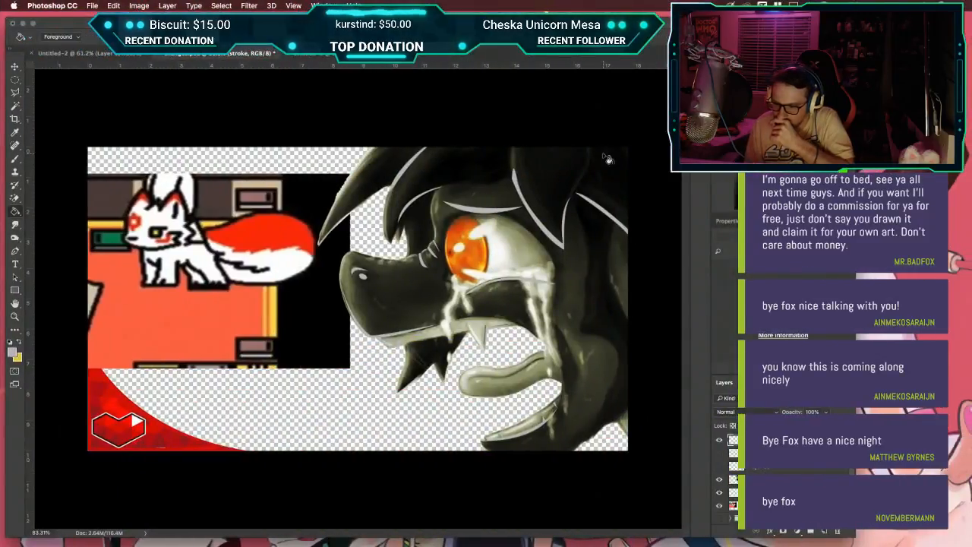
pyautogui.press('super+Tab')
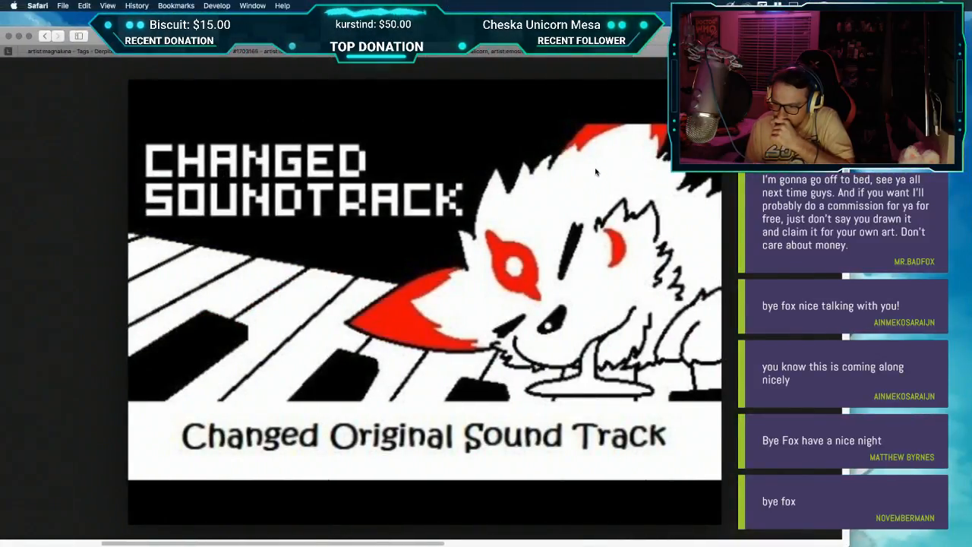
pyautogui.press('super+Tab')
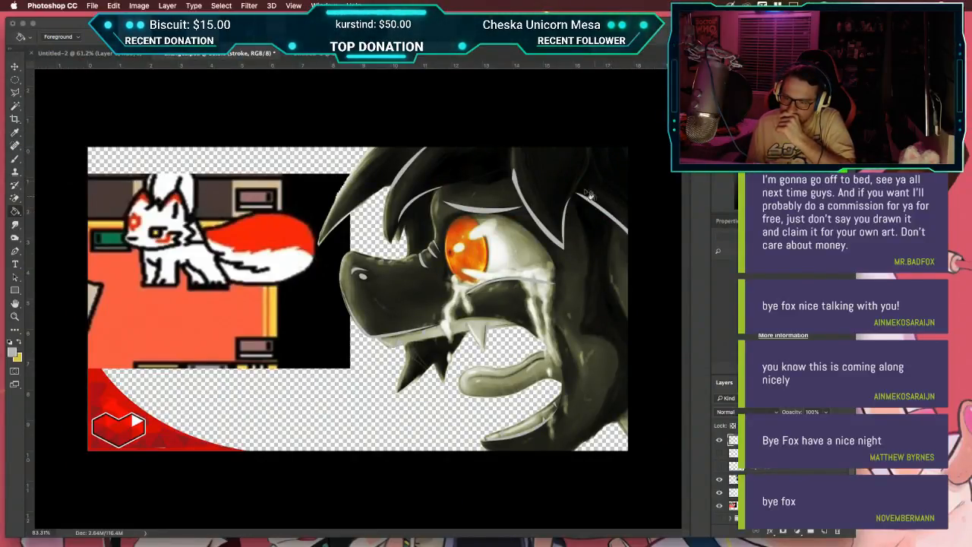
# Step: Switch to Safari and search Google Images for "mlp tongue" in a new tab
pyautogui.press('super+Tab')
pyautogui.press('super+t')
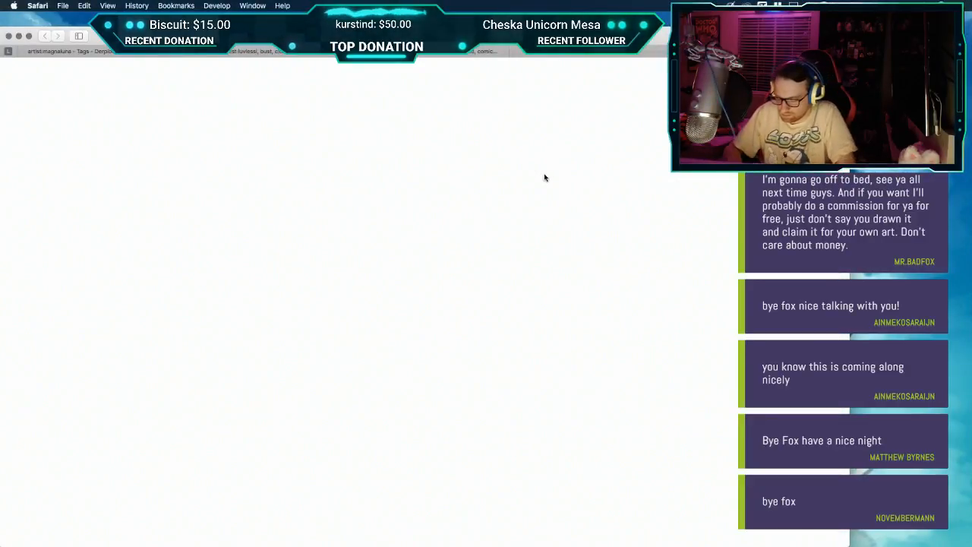
pyautogui.write('mlp fon')
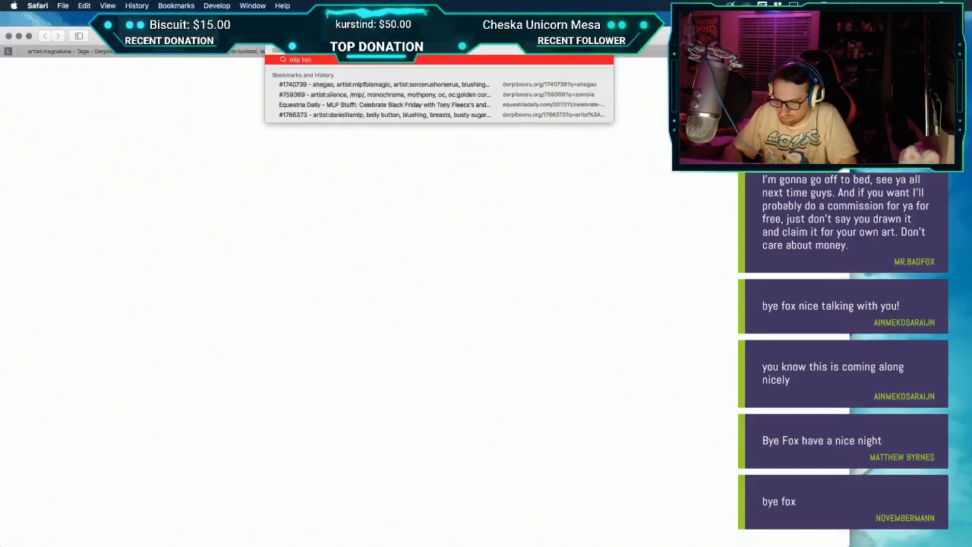
pyautogui.press('Return')
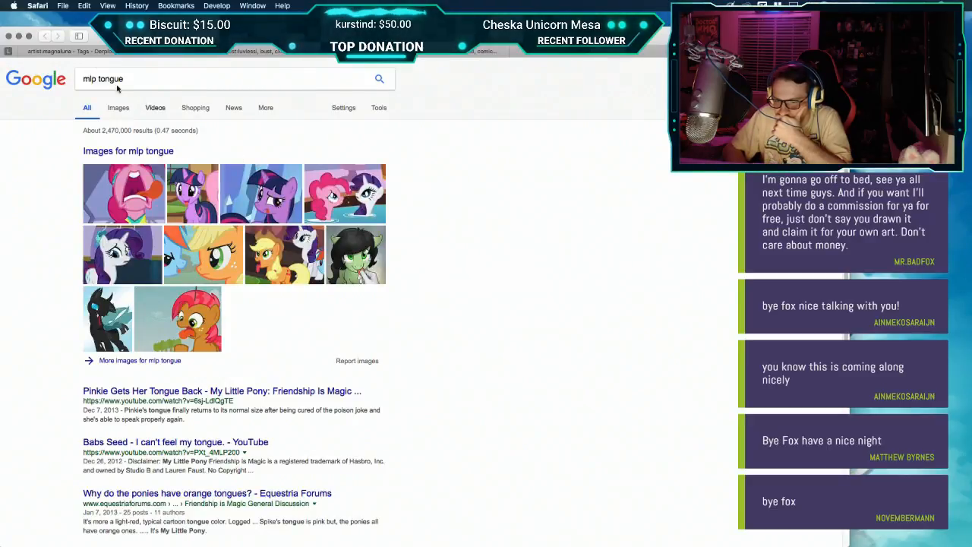
pyautogui.click(117, 108)
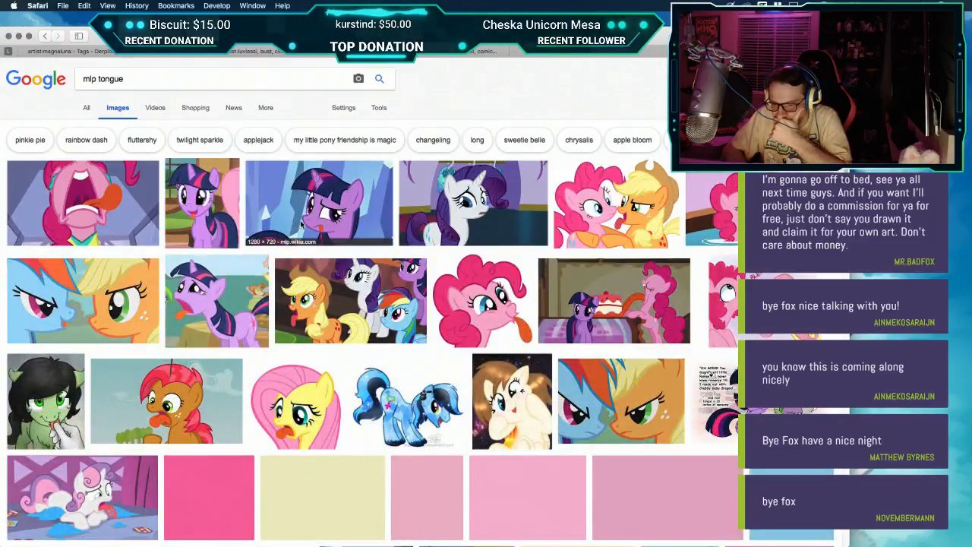
# Step: Copy the picture of Pinkie Pie waggling her tongue and paste it into the Photoshop drawing
pyautogui.click(102, 183)
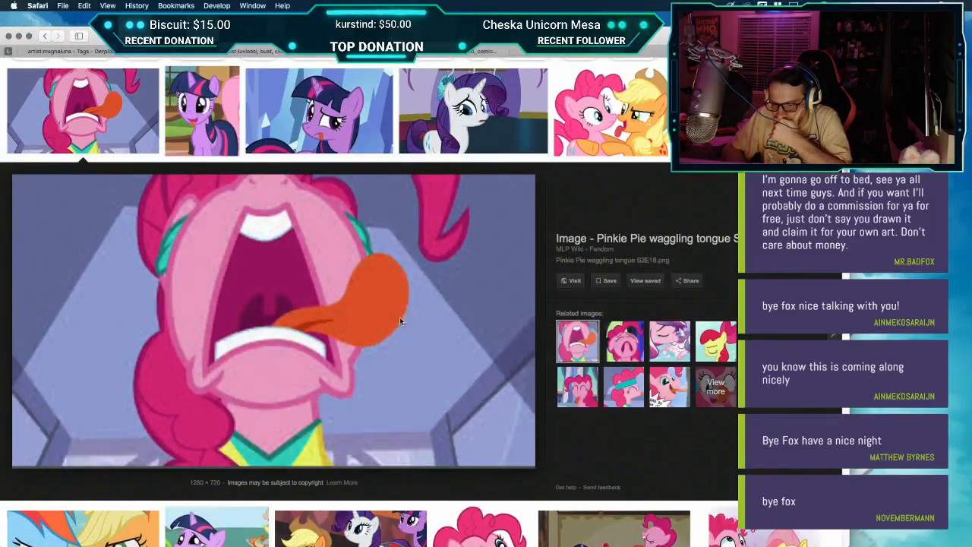
pyautogui.rightClick(356, 315)
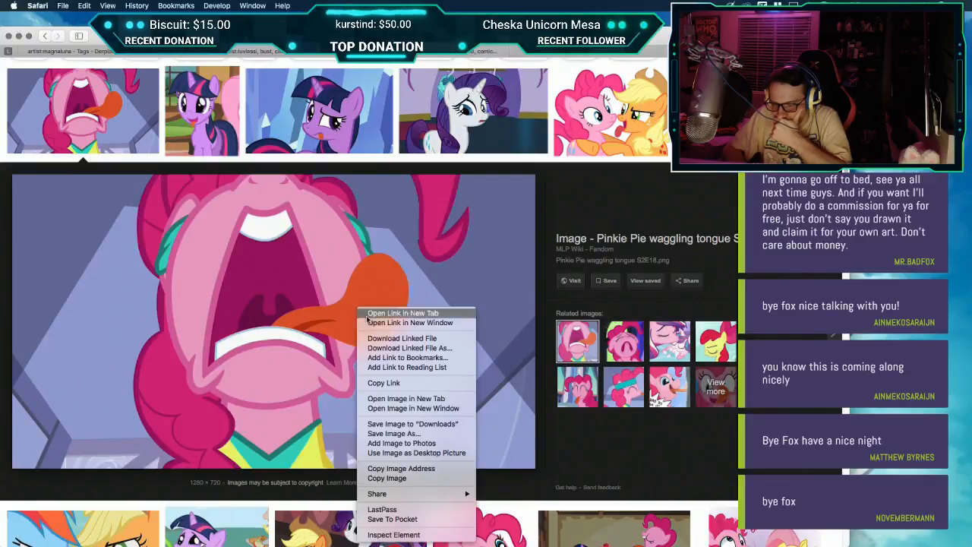
pyautogui.click(407, 479)
pyautogui.press('super+Tab')
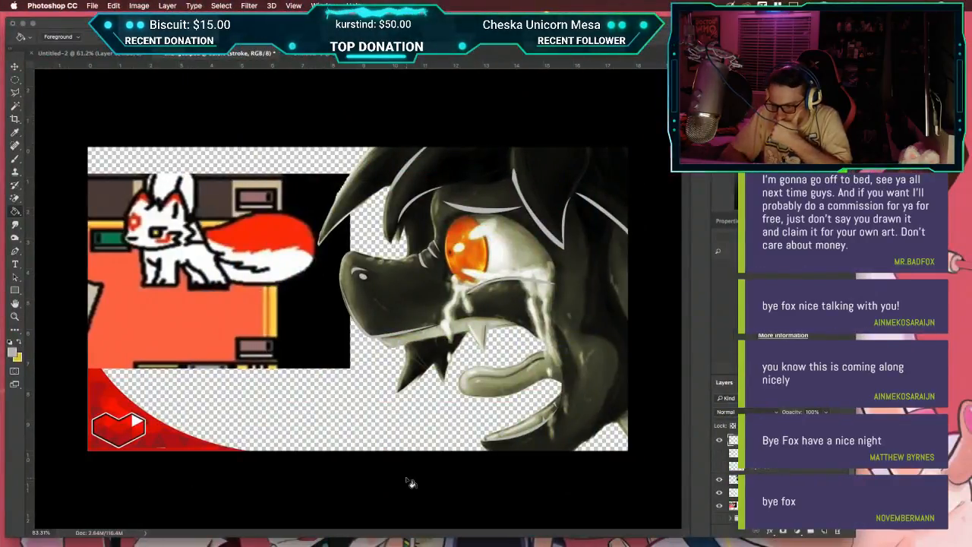
pyautogui.press('super+v')
# Step: Sample the pasted tongue's orange and its darker crease colour with the Eyedropper, and delete the pasted picture layer
pyautogui.press('i')
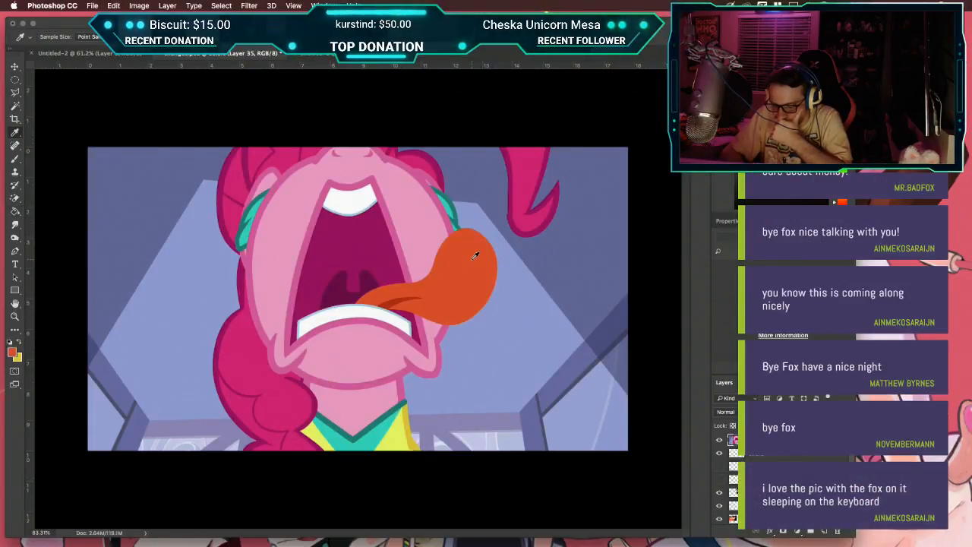
pyautogui.click(400, 298)
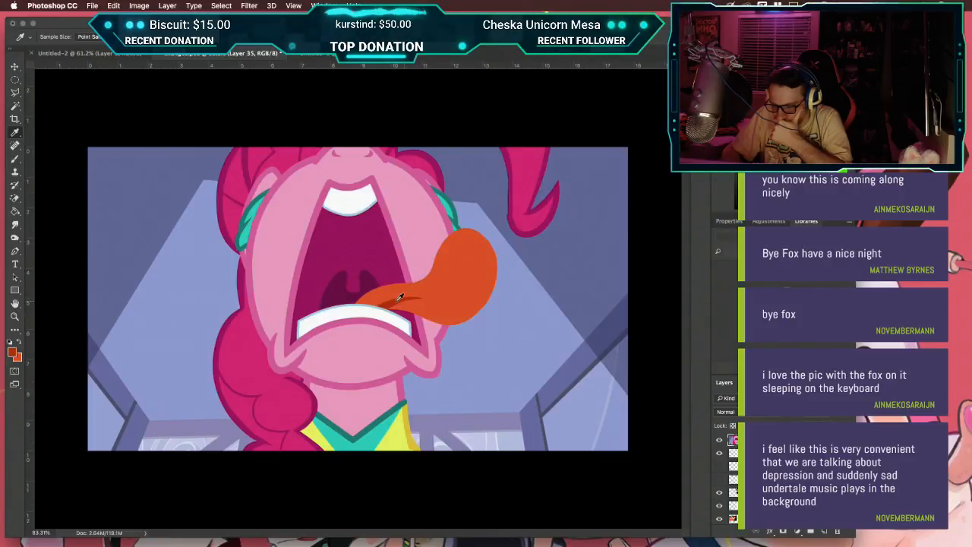
pyautogui.press('BackSpace')
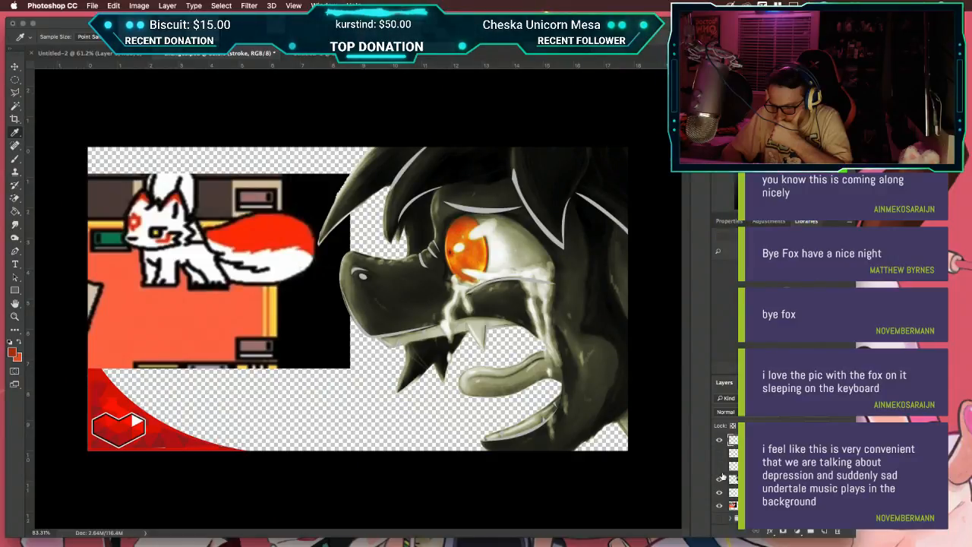
# Step: Add a new layer directly above the creature's painting layer
pyautogui.click(763, 479)
pyautogui.press('super+shift+n')
pyautogui.press('Return')
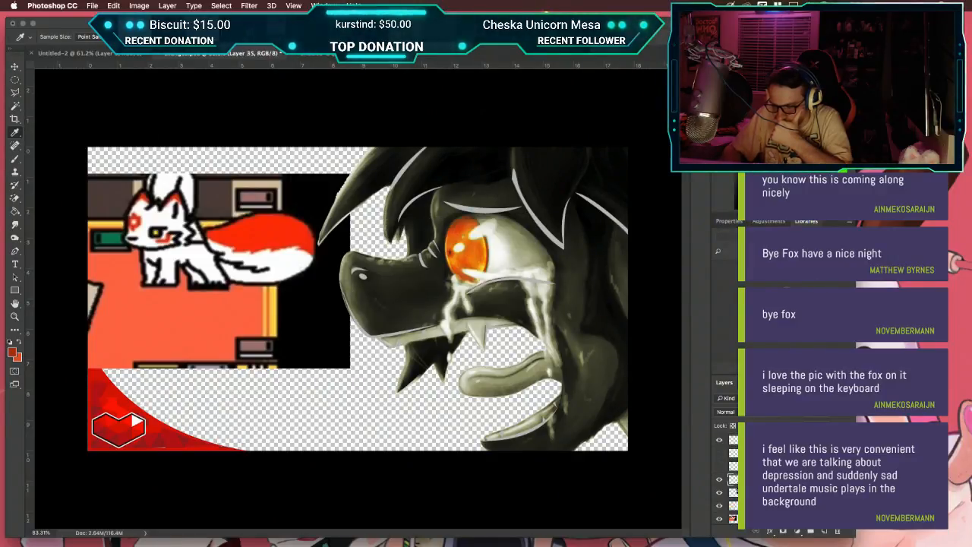
# Step: Trace a closed Pen path around the creature's painted tongue, from its base at the jaw around the rounded tip and back
pyautogui.scroll(5, 607, 361)
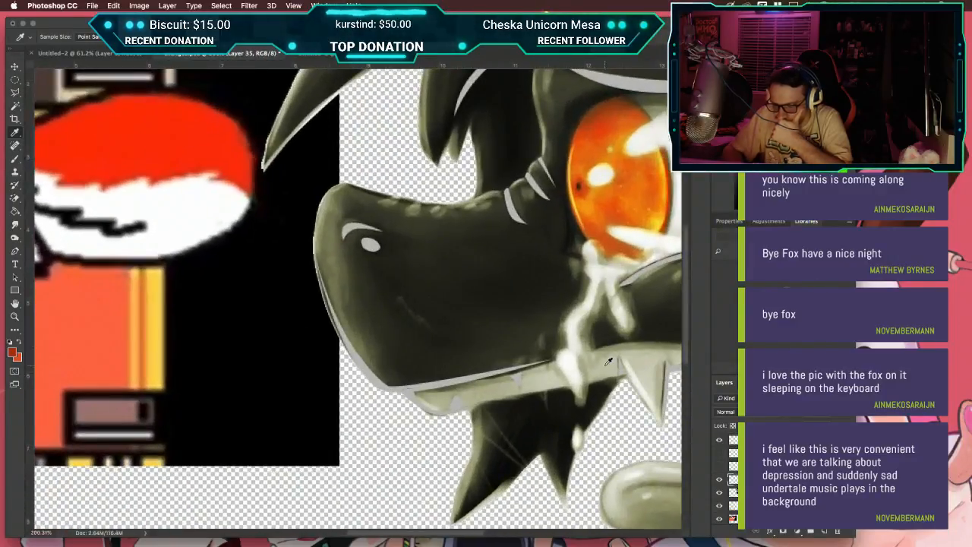
pyautogui.hscroll(6, 608, 362)
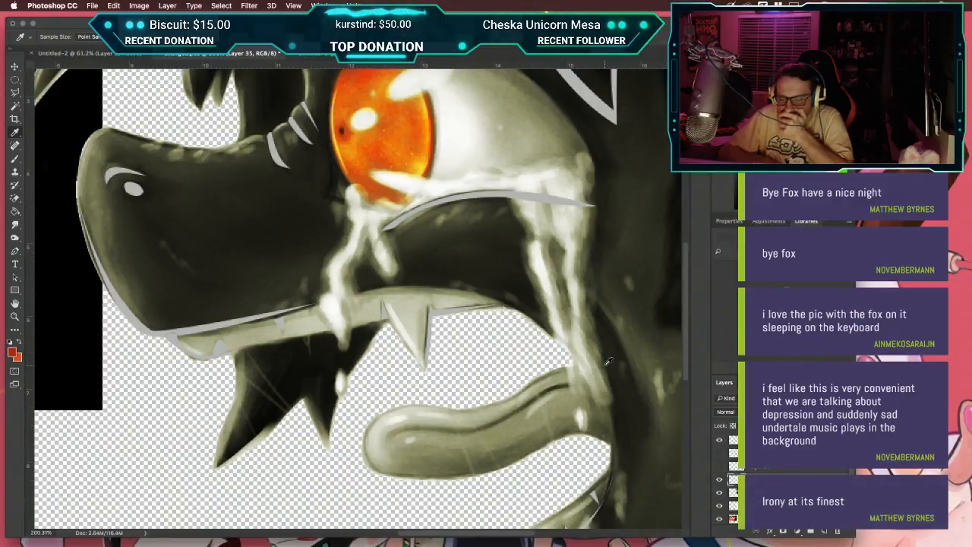
pyautogui.scroll(5, 607, 362)
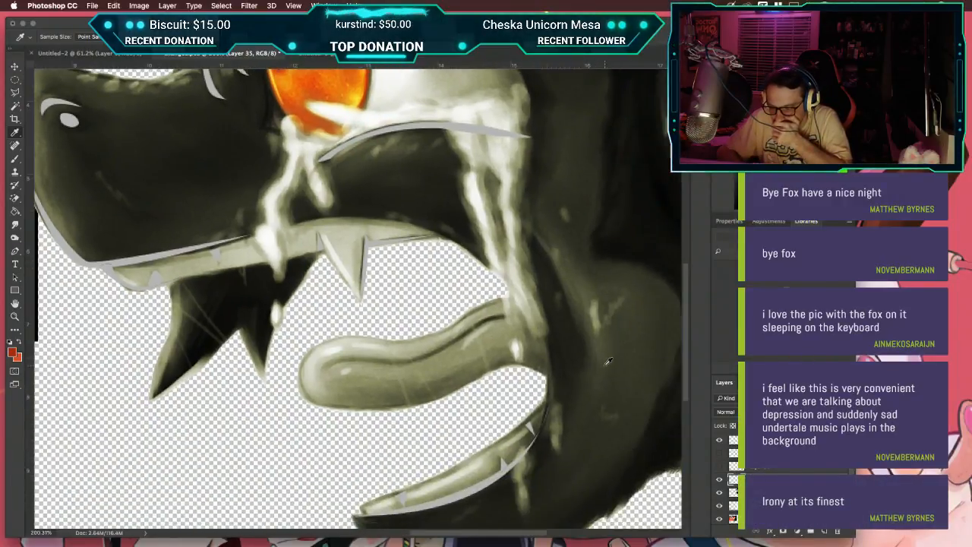
pyautogui.hscroll(5, 608, 354)
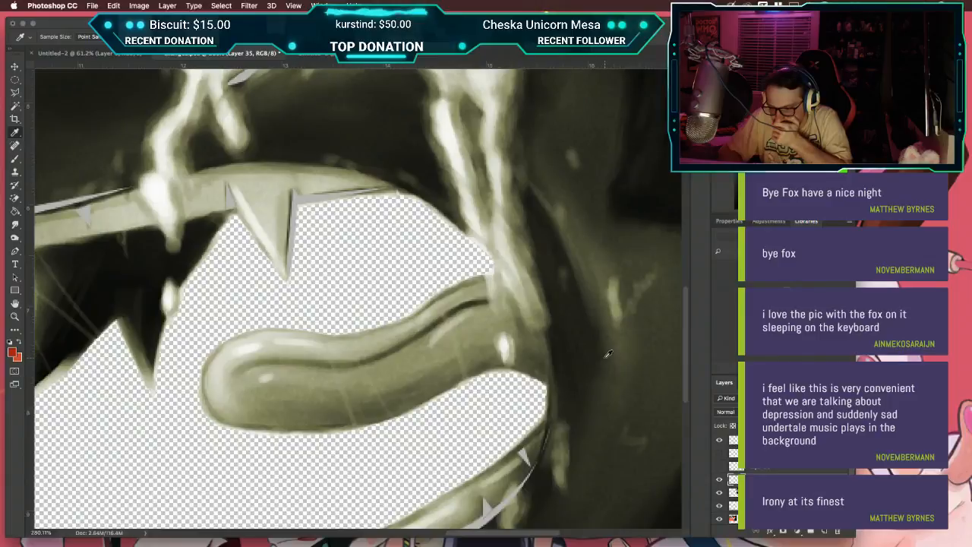
pyautogui.press('p')
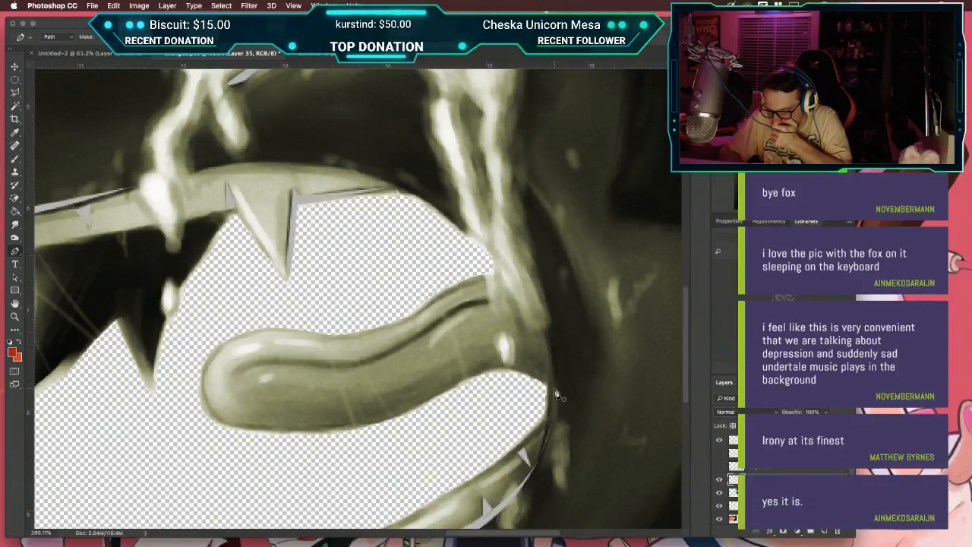
pyautogui.click(547, 387)
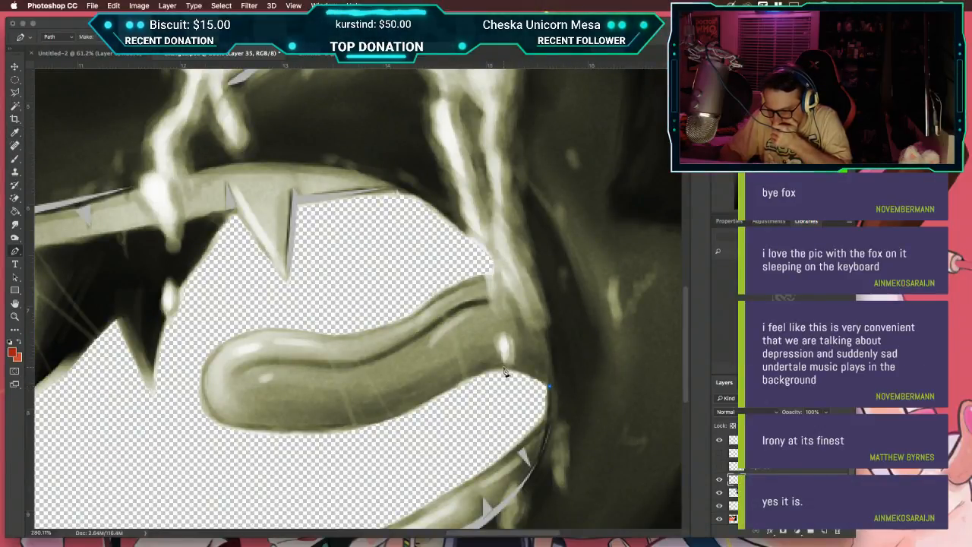
pyautogui.moveTo(499, 368); pyautogui.dragTo(484, 370)
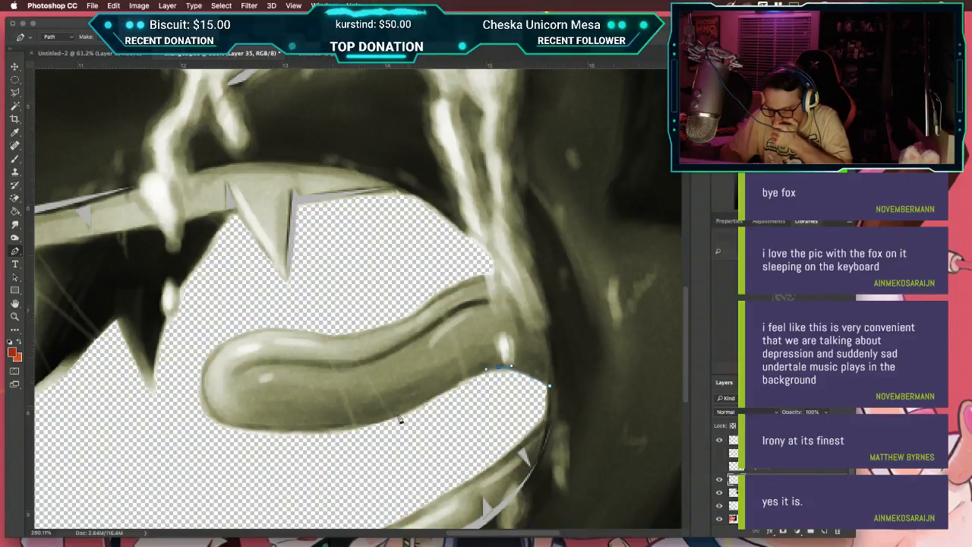
pyautogui.moveTo(374, 425); pyautogui.dragTo(366, 425)
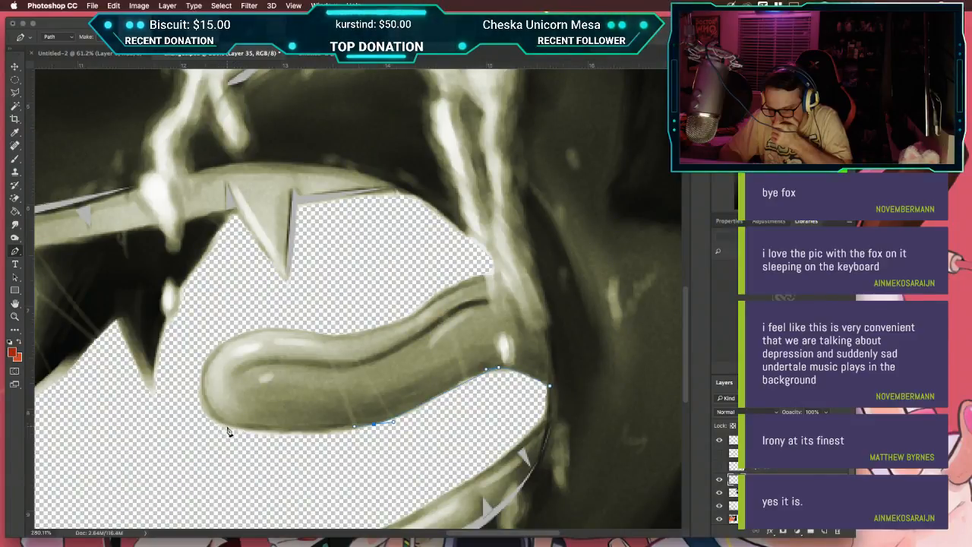
pyautogui.moveTo(240, 429); pyautogui.dragTo(187, 417)
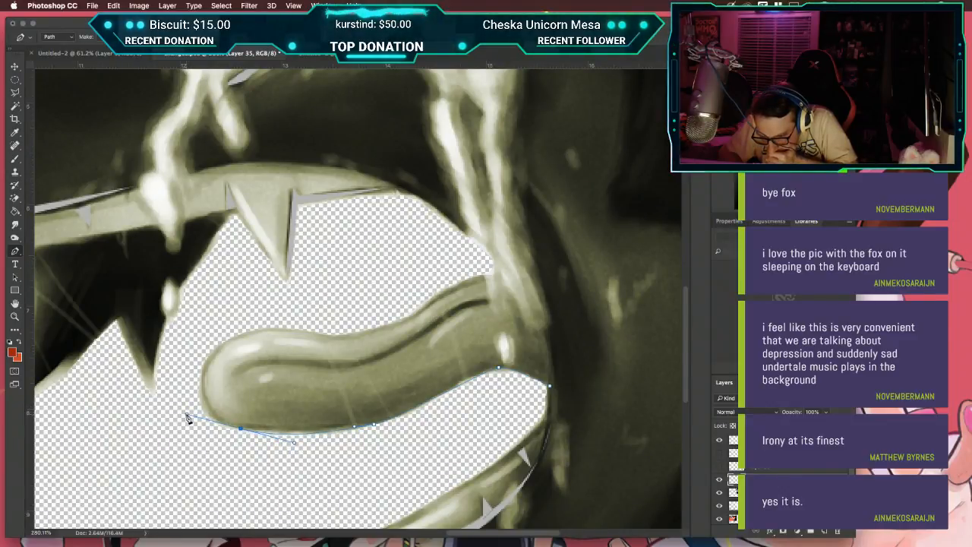
pyautogui.moveTo(237, 334); pyautogui.dragTo(284, 323)
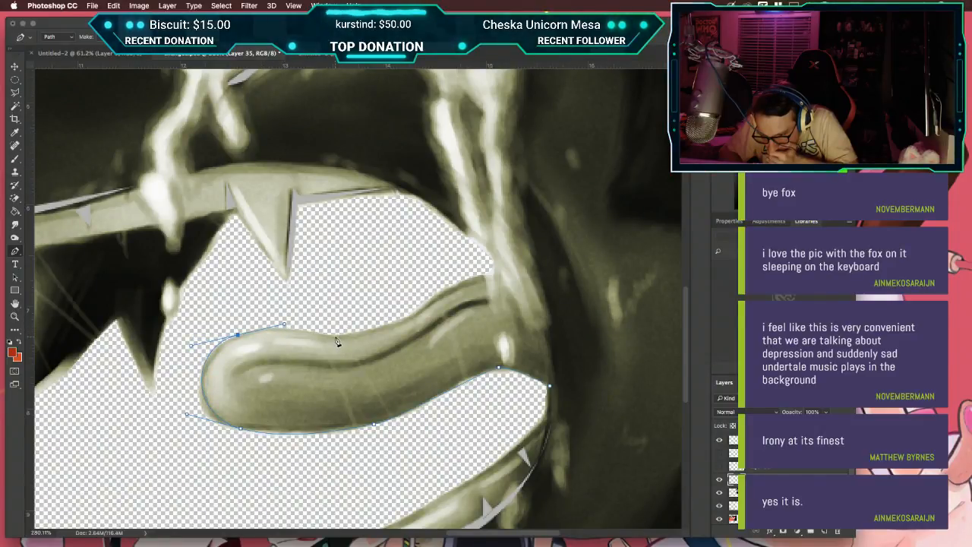
pyautogui.moveTo(413, 311); pyautogui.dragTo(433, 300)
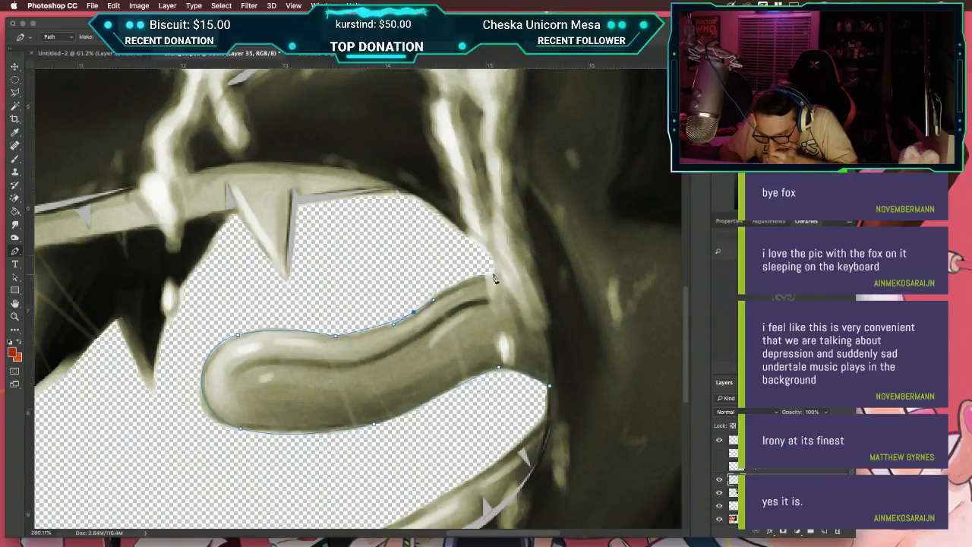
pyautogui.moveTo(507, 272); pyautogui.dragTo(552, 284)
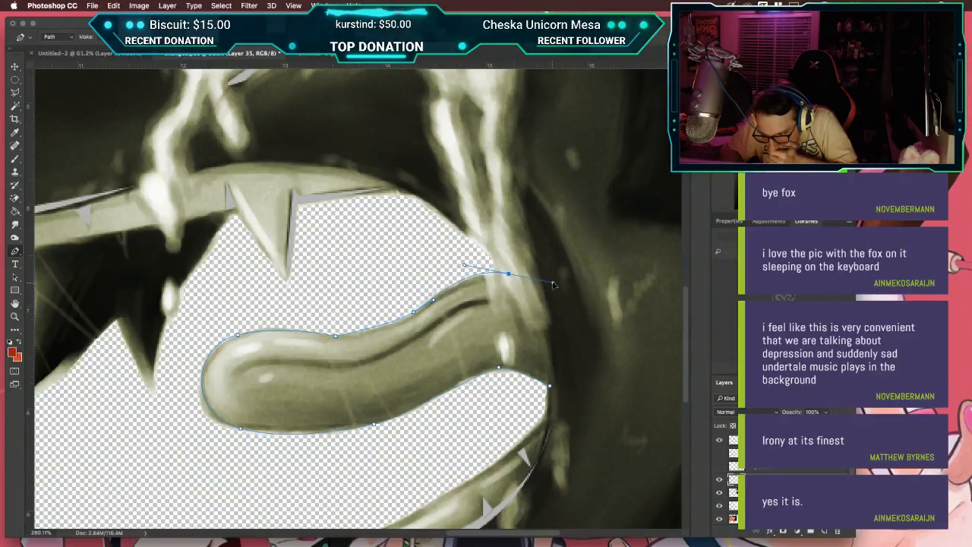
pyautogui.click(552, 388)
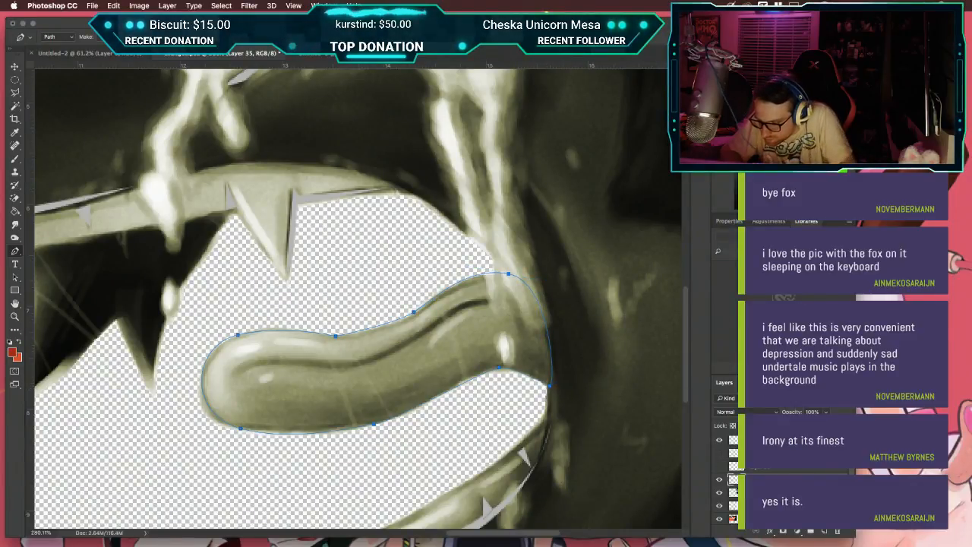
# Step: Convert the tongue path to a selection and fill it with the sampled orange on the new layer
pyautogui.click(781, 382)
pyautogui.keyDown('super'); pyautogui.click(722, 398); pyautogui.keyUp('super')
pyautogui.click(724, 383)
pyautogui.press('g')
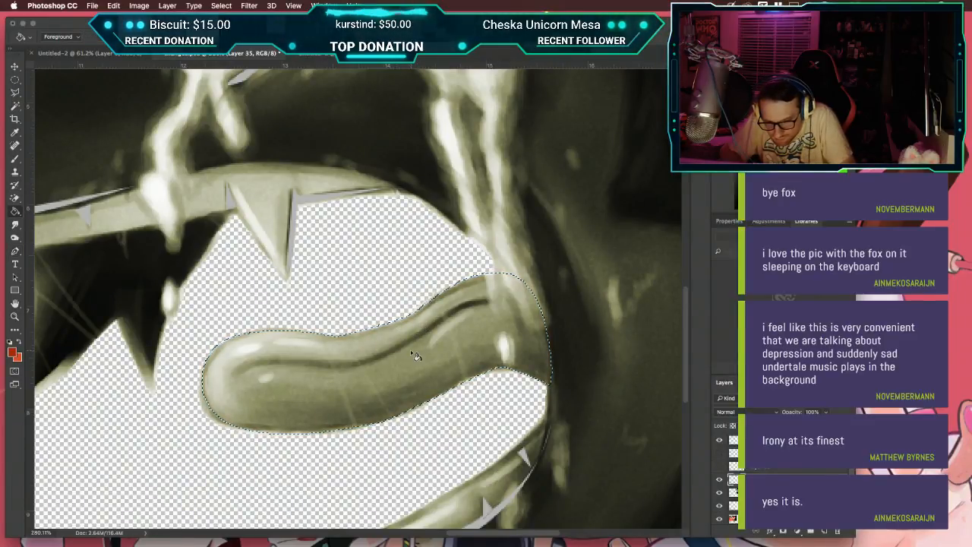
pyautogui.click(415, 355)
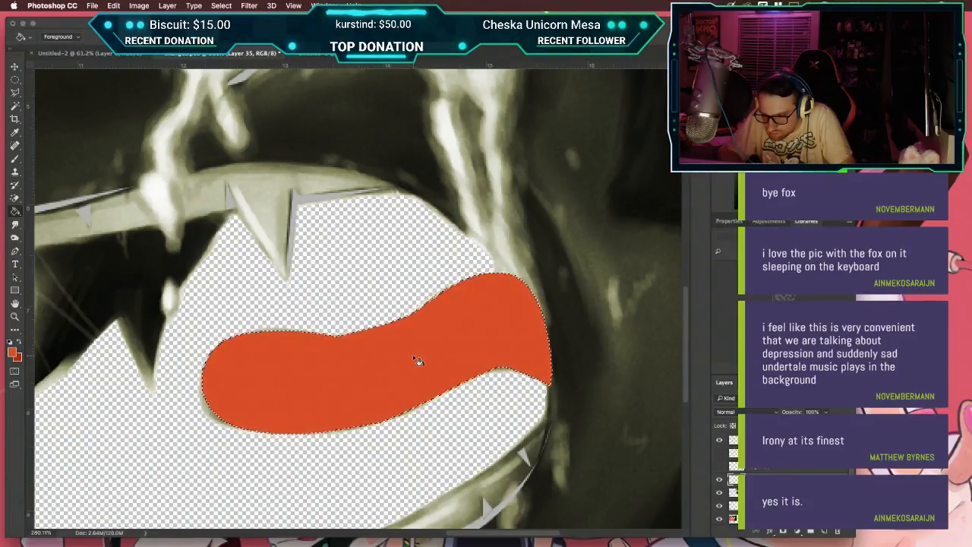
# Step: Move the orange tongue layer below the light-grey head layer and hide the painting layer
pyautogui.scroll(-5, 414, 356)
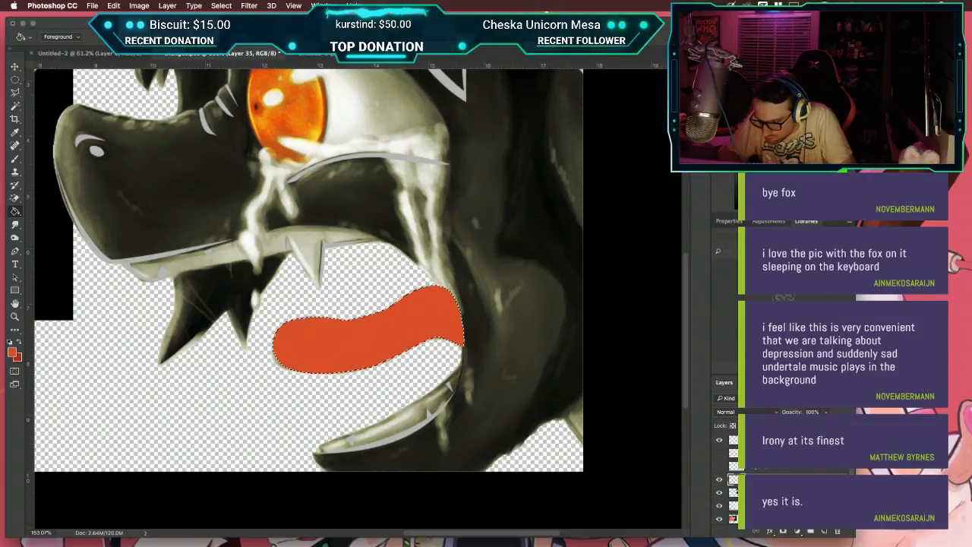
pyautogui.moveTo(782, 479); pyautogui.dragTo(782, 511)
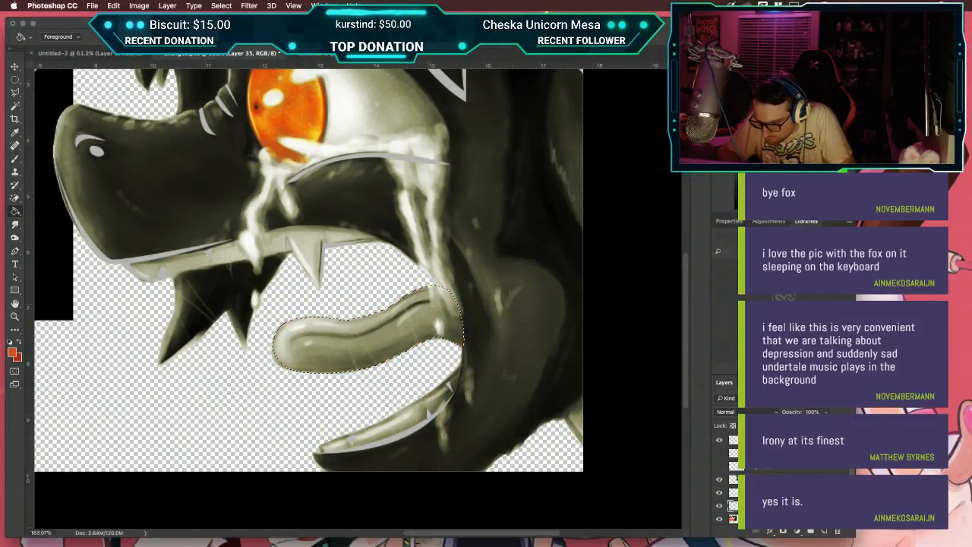
pyautogui.click(719, 479)
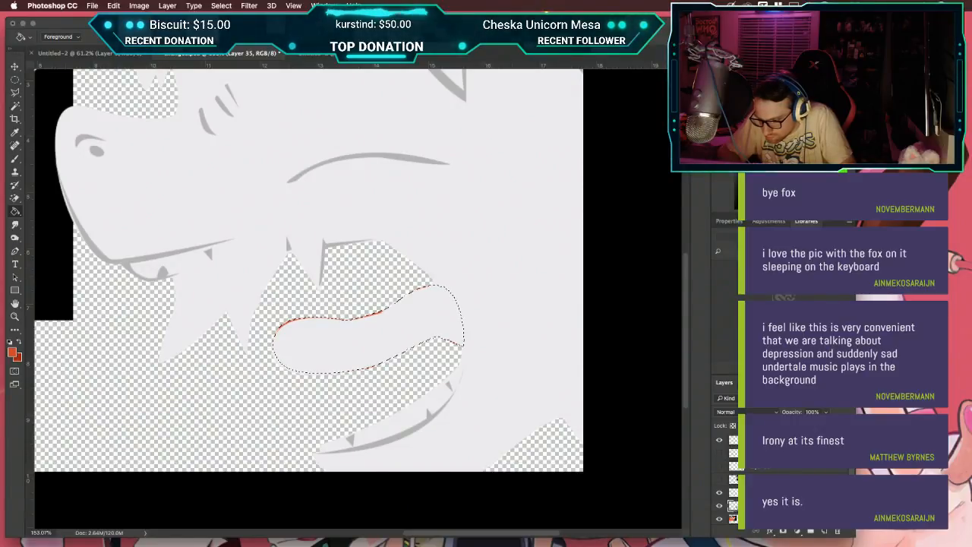
# Step: Try to fill the tongue selection with orange on the light-grey head layer
pyautogui.click(771, 492)
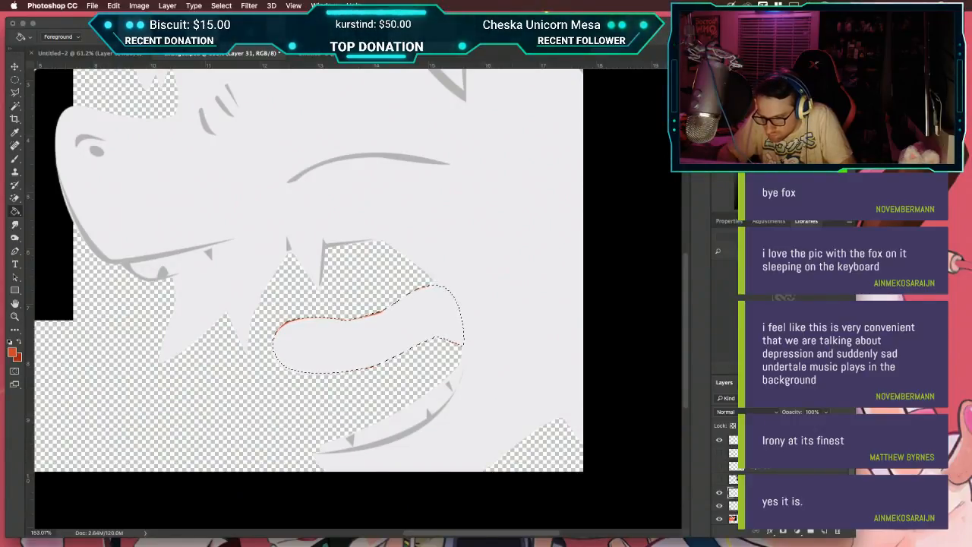
pyautogui.hotkey('alt', 'BackSpace')
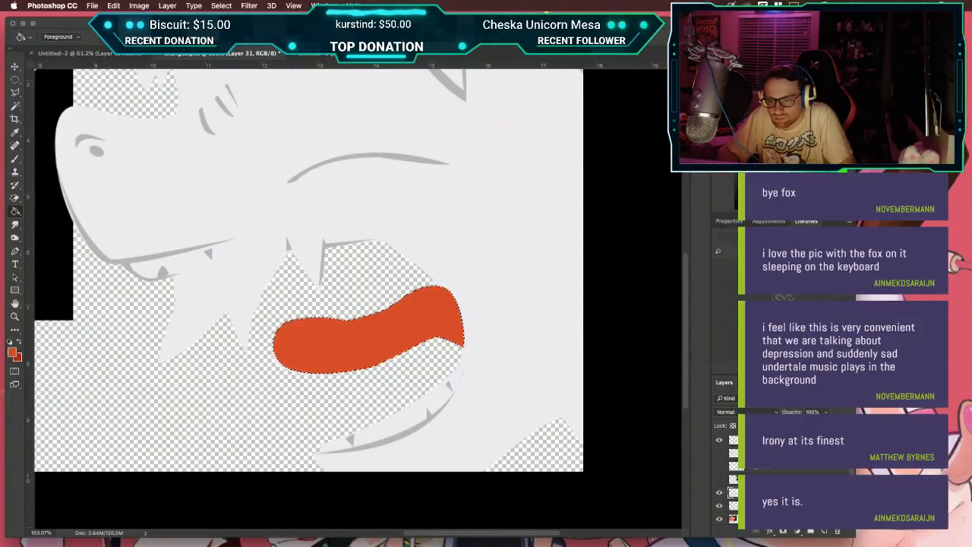
pyautogui.press('super+0')
pyautogui.press('super+z')
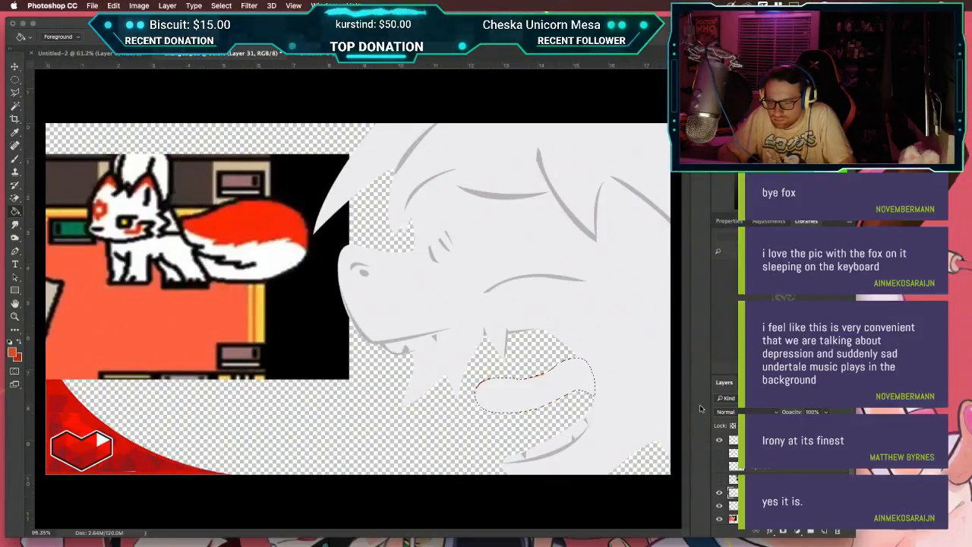
# Step: Toggle the painting layer's visibility to compare the painted tongue with the light-grey head shape inside the selection
pyautogui.press('super+plus')
pyautogui.press('super+plus')
pyautogui.press('super+plus')
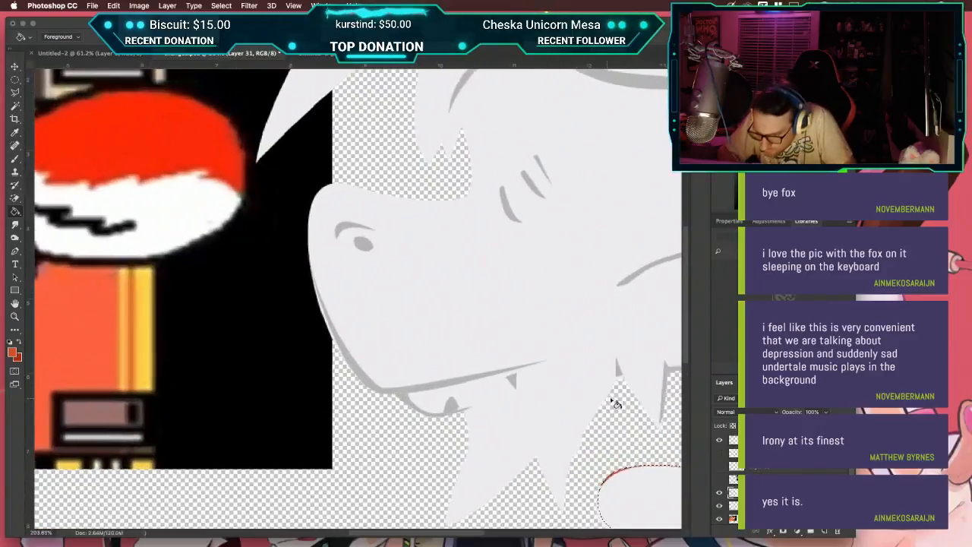
pyautogui.hscroll(2, 616, 403)
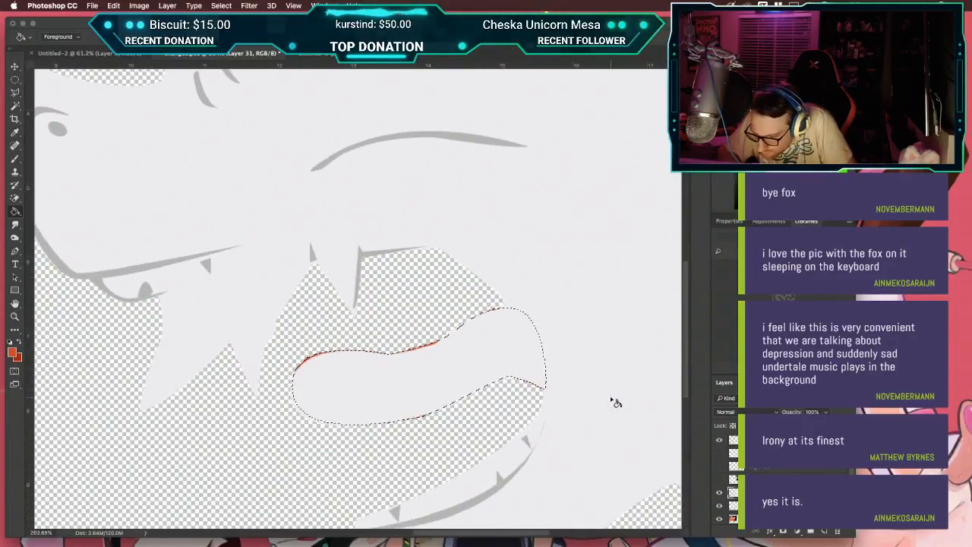
pyautogui.click(718, 479)
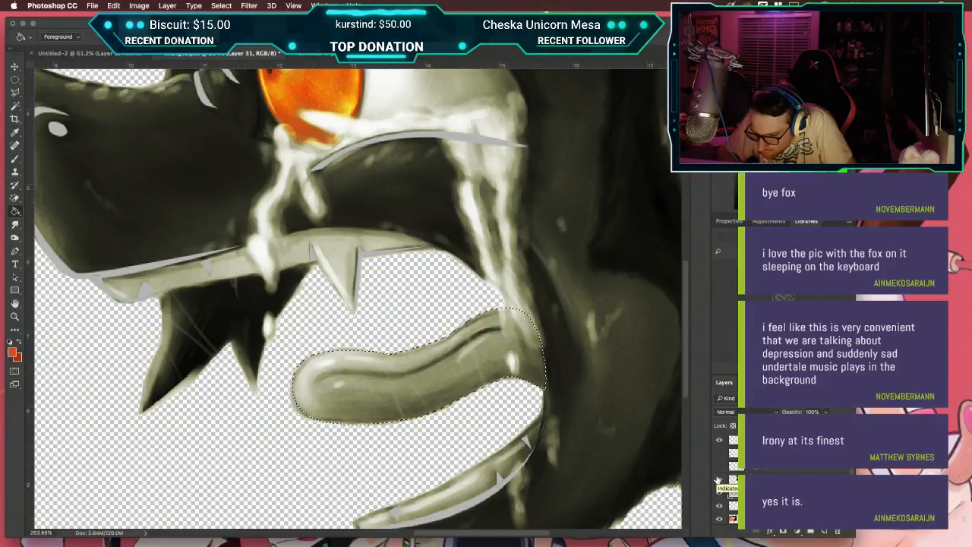
pyautogui.click(718, 480)
pyautogui.click(717, 480)
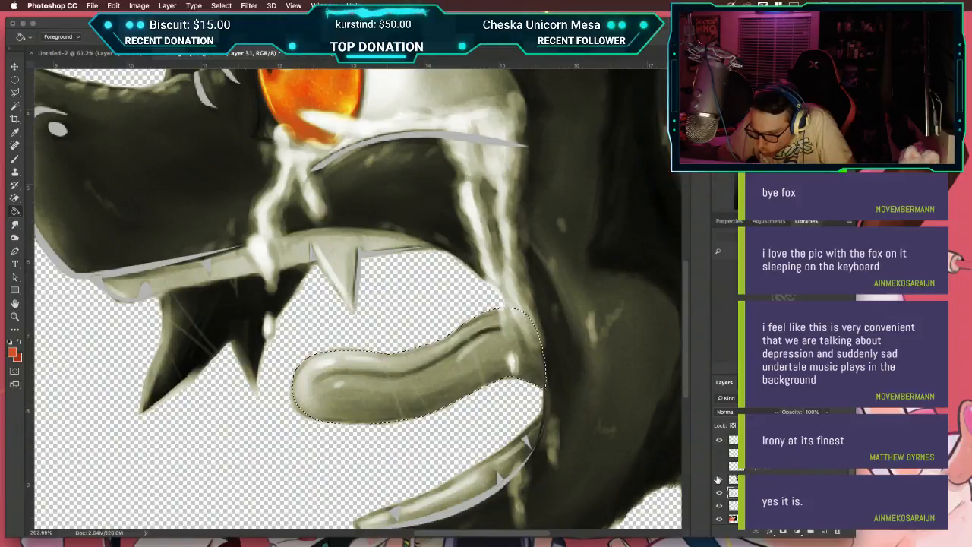
pyautogui.click(718, 480)
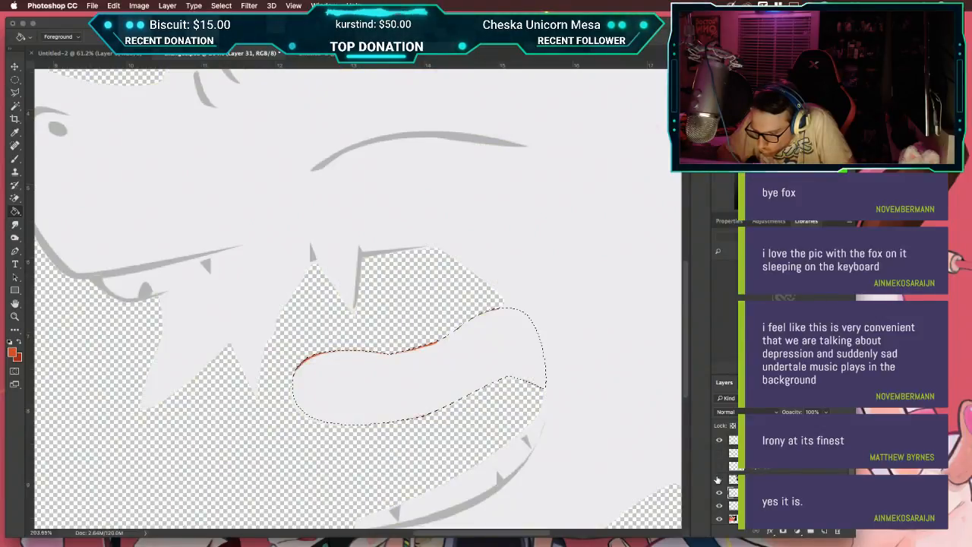
pyautogui.click(718, 480)
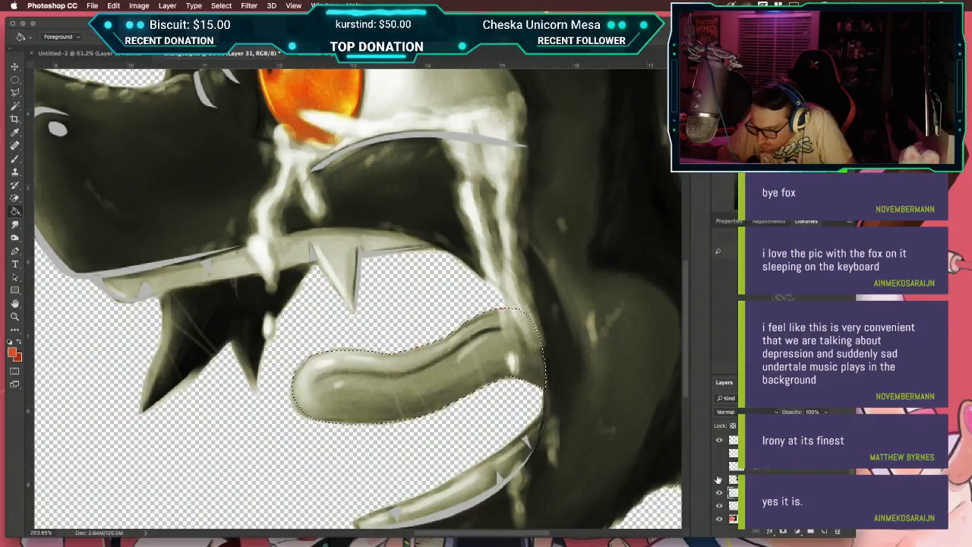
# Step: Hide the painting layer, bring out the orange tongue in the light-grey head, and clear the selection
pyautogui.click(717, 480)
pyautogui.scroll(-6, 478, 347)
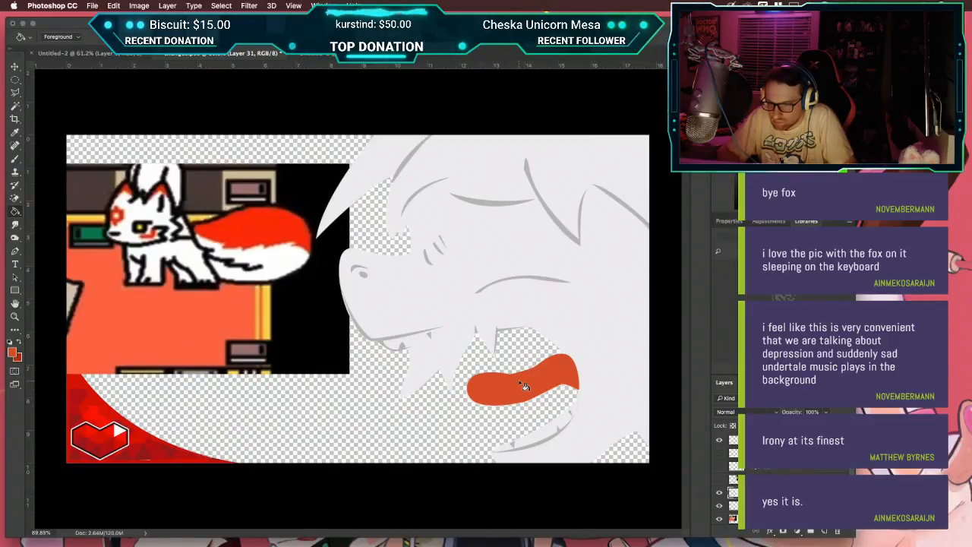
pyautogui.scroll(5, 520, 372)
pyautogui.scroll(-2, 521, 372)
pyautogui.hscroll(1, 521, 372)
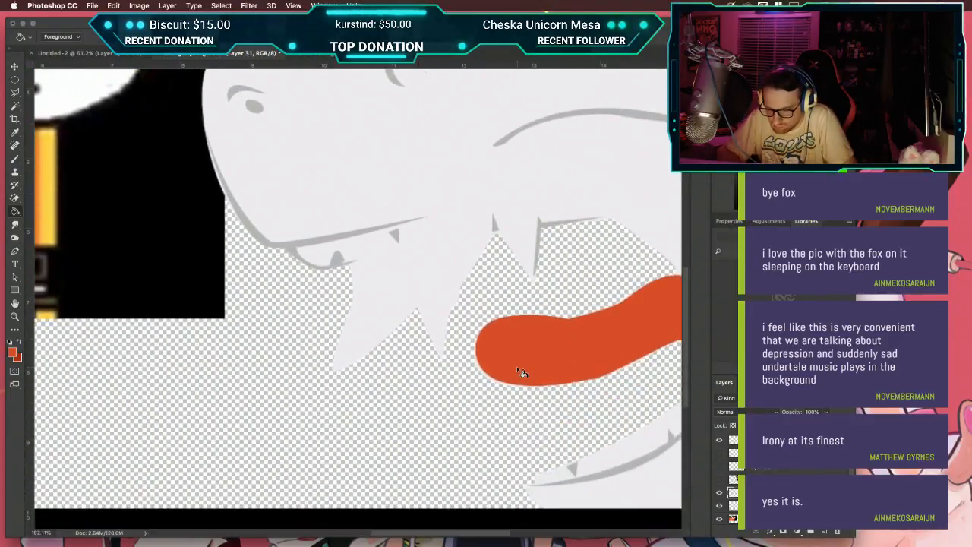
# Step: Show the painting layer and trace the lower edge of the tongue's central crease with the Pen tool, from the throat end to the tip
pyautogui.click(715, 479)
pyautogui.scroll(4, 573, 386)
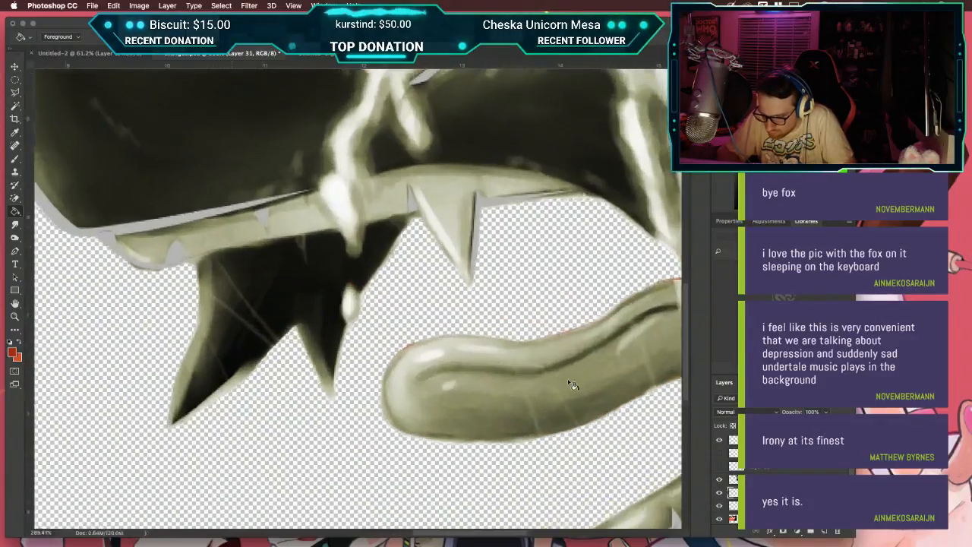
pyautogui.press('p')
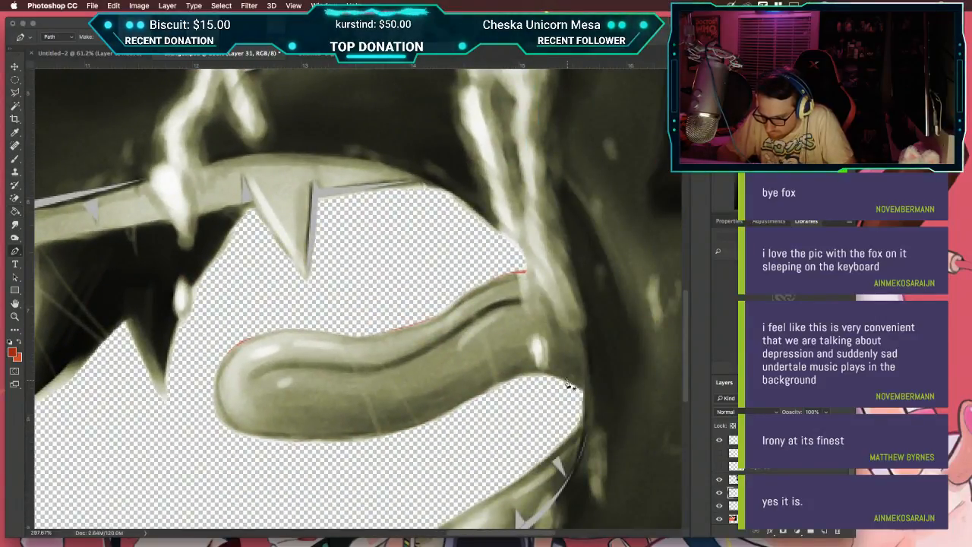
pyautogui.click(496, 307)
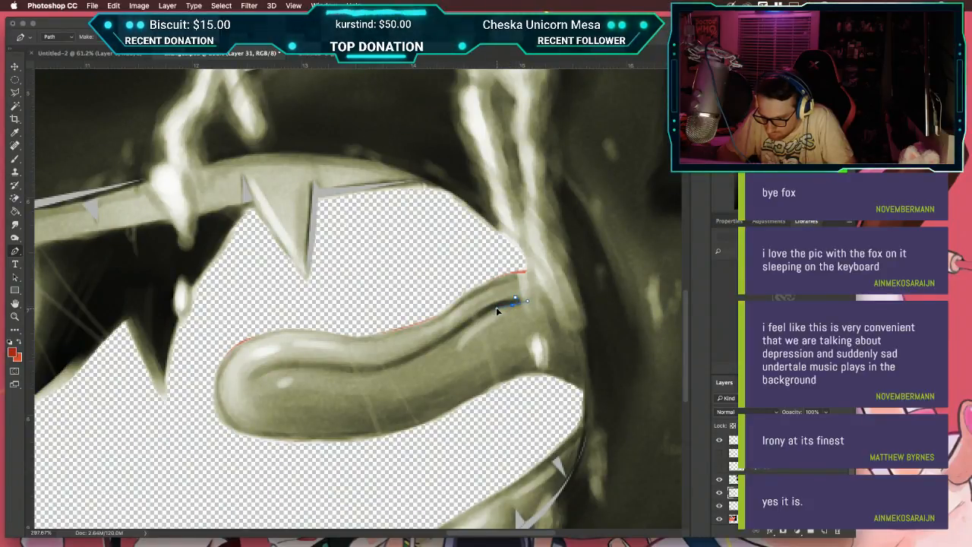
pyautogui.click(449, 335)
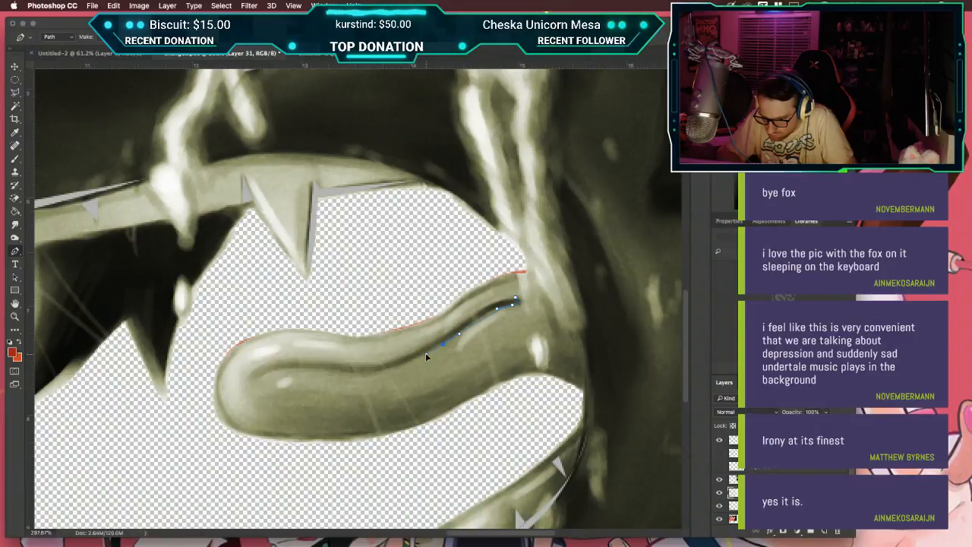
pyautogui.click(426, 354)
pyautogui.click(356, 374)
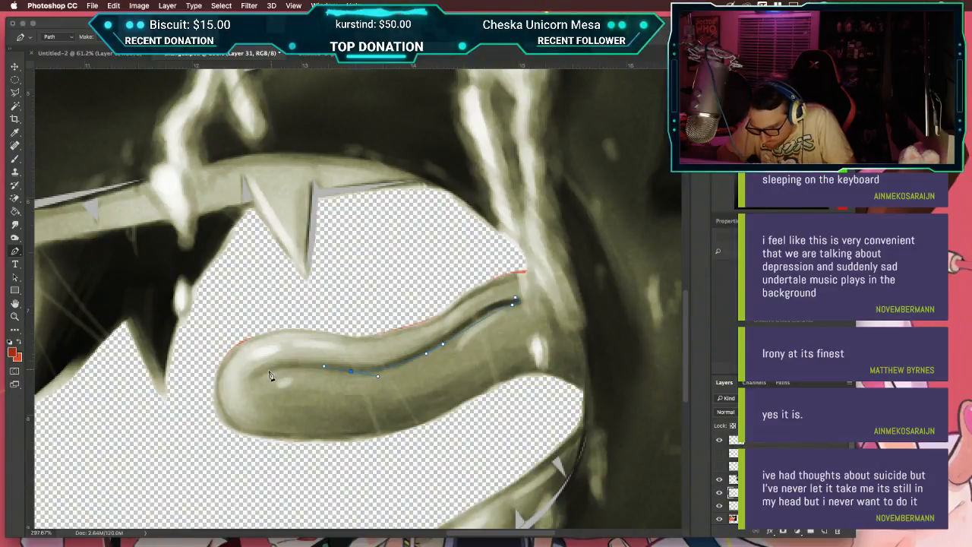
pyautogui.moveTo(253, 375)
pyautogui.mouseDown()
pyautogui.moveTo(240, 402)
pyautogui.moveTo(250, 386)
pyautogui.mouseUp()
pyautogui.press('super+z')
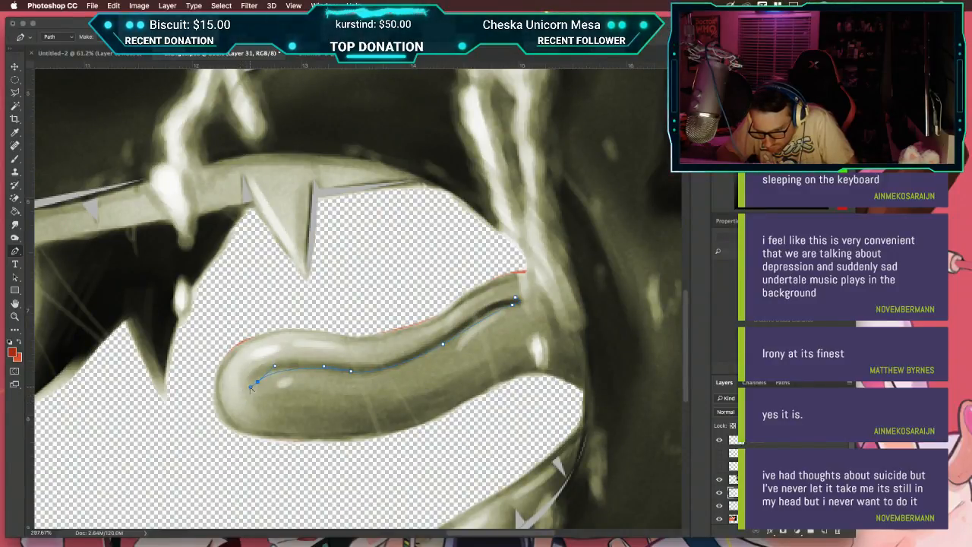
# Step: Trace the upper edge of the tongue crease from the tip back to the throat and close the path
pyautogui.click(254, 368)
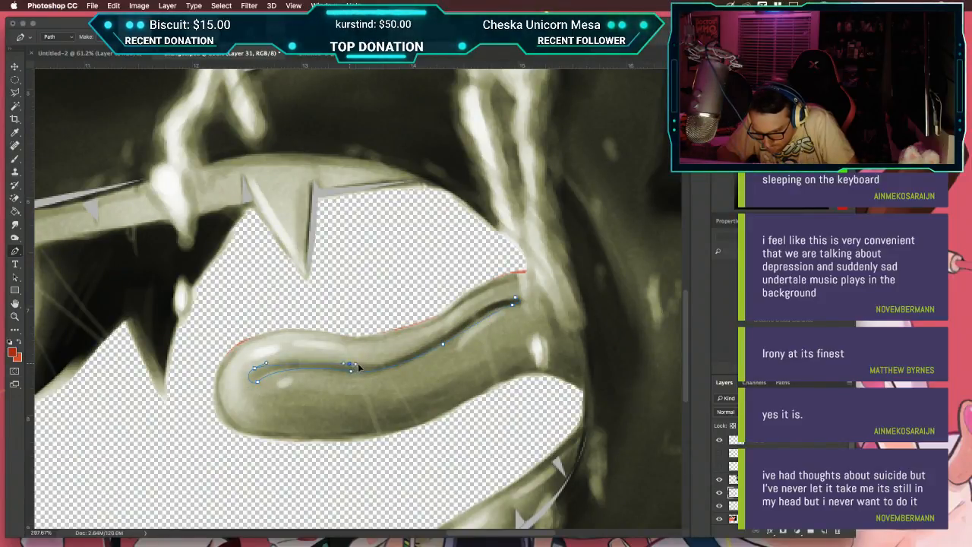
pyautogui.moveTo(370, 369); pyautogui.dragTo(373, 369)
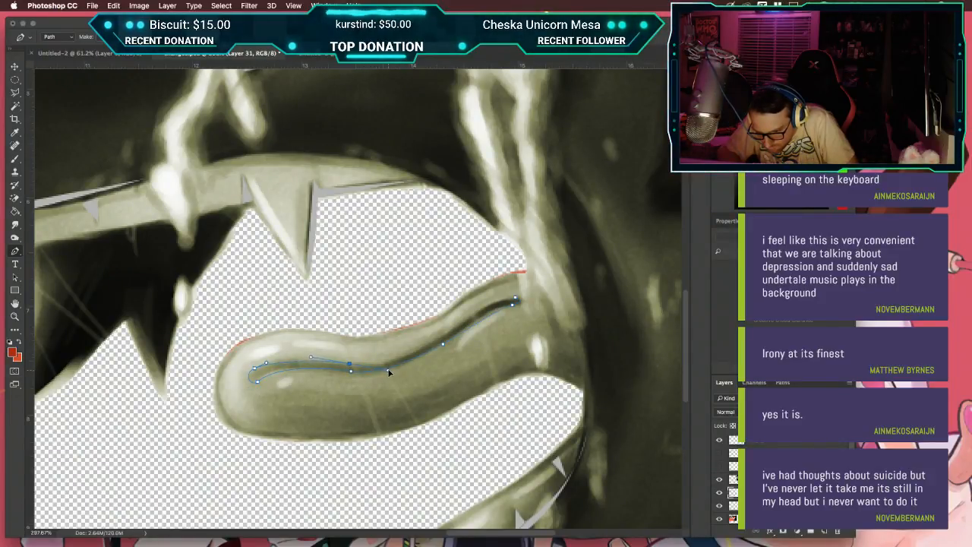
pyautogui.moveTo(366, 369); pyautogui.dragTo(372, 372)
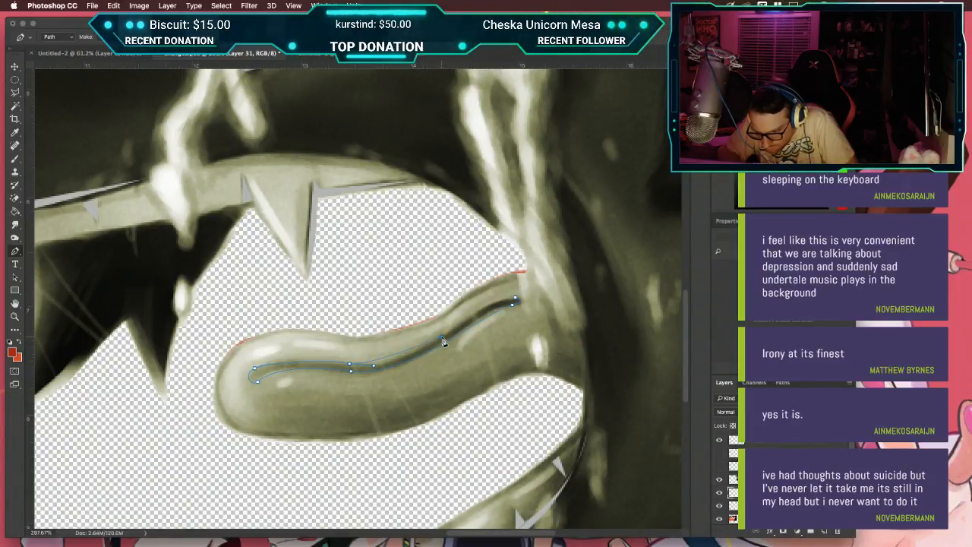
pyautogui.moveTo(450, 334); pyautogui.dragTo(471, 317)
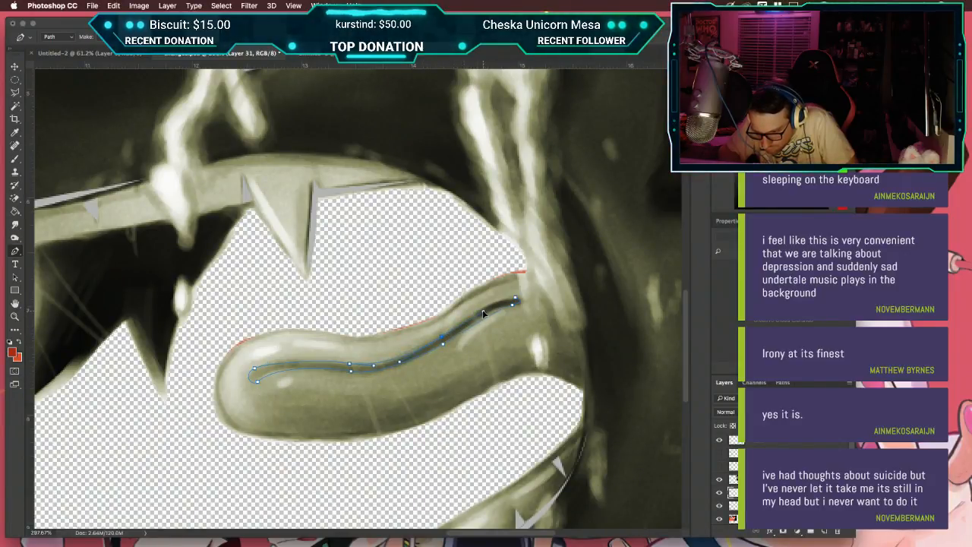
pyautogui.click(514, 301)
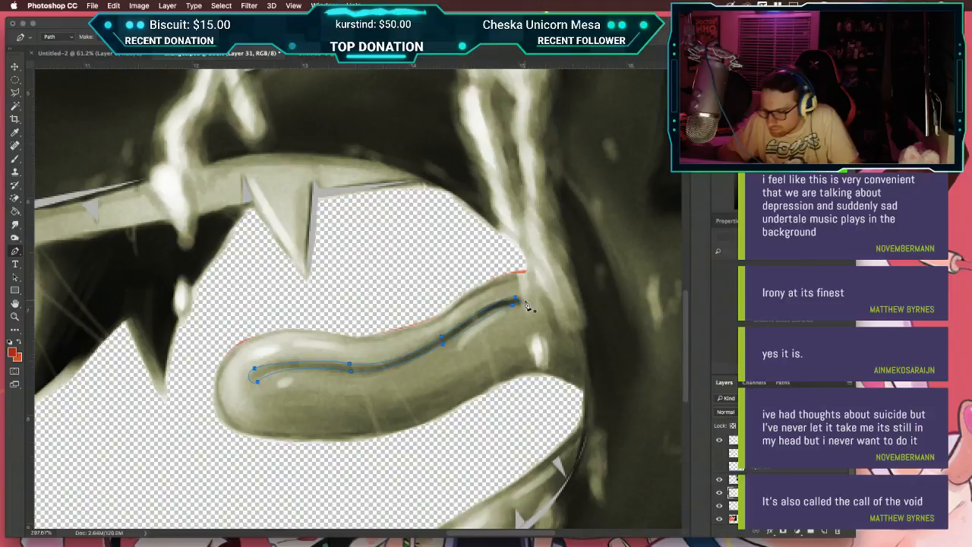
# Step: Load the tongue crease path as a selection and hide the painting layer
pyautogui.click(783, 382)
pyautogui.keyDown('super'); pyautogui.click(724, 400); pyautogui.keyUp('super')
pyautogui.click(722, 384)
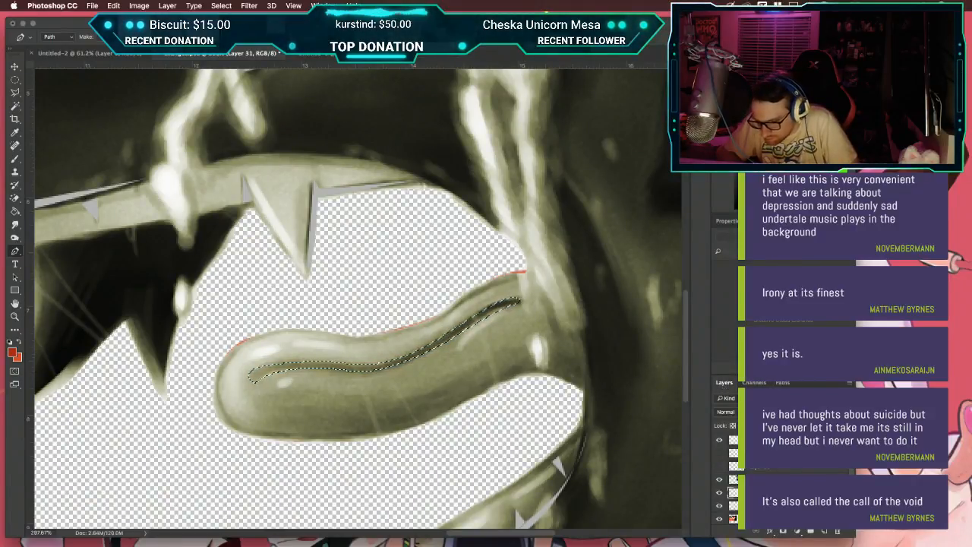
pyautogui.press('g')
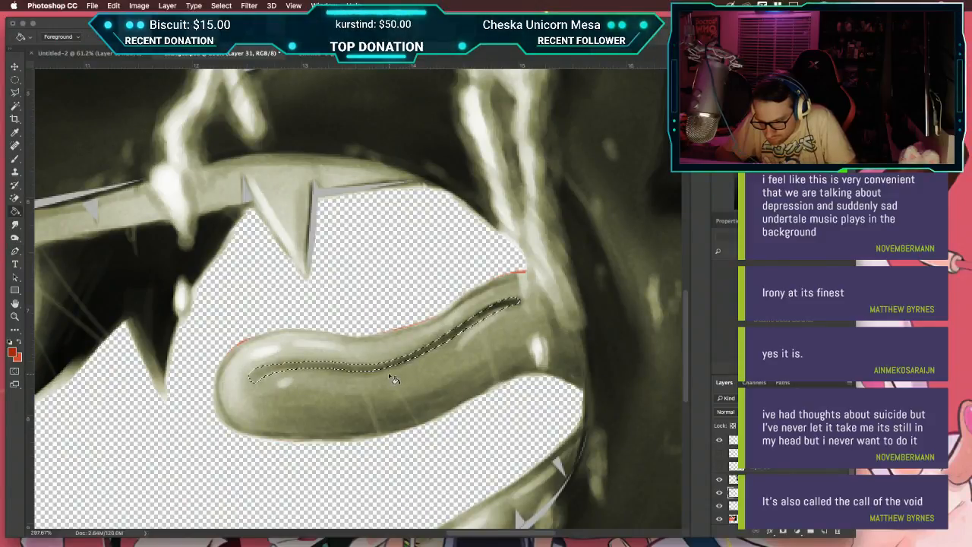
pyautogui.click(719, 502)
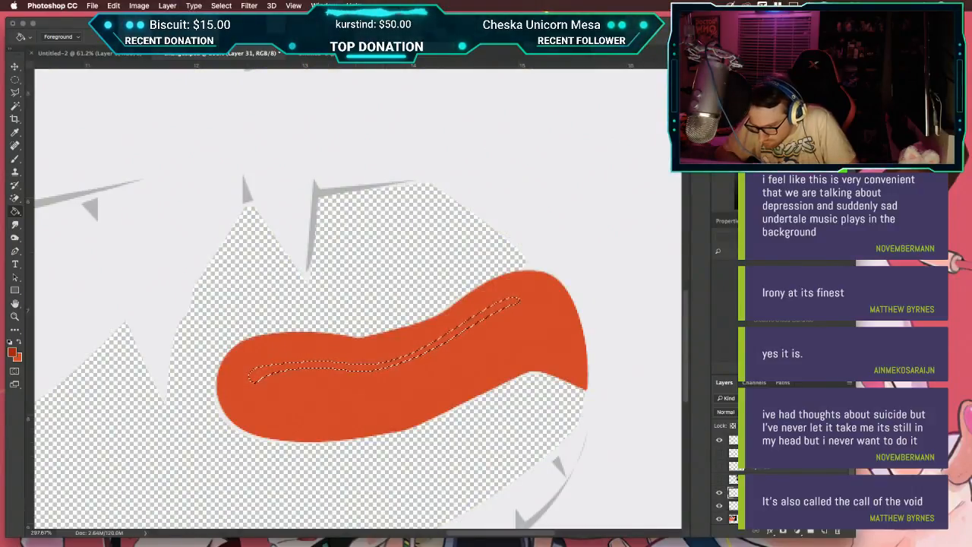
# Step: Fill the crease selection with the darker red-orange on the orange tongue layer and clear the selection
pyautogui.click(442, 344)
pyautogui.hotkey('ctrl', 'd')
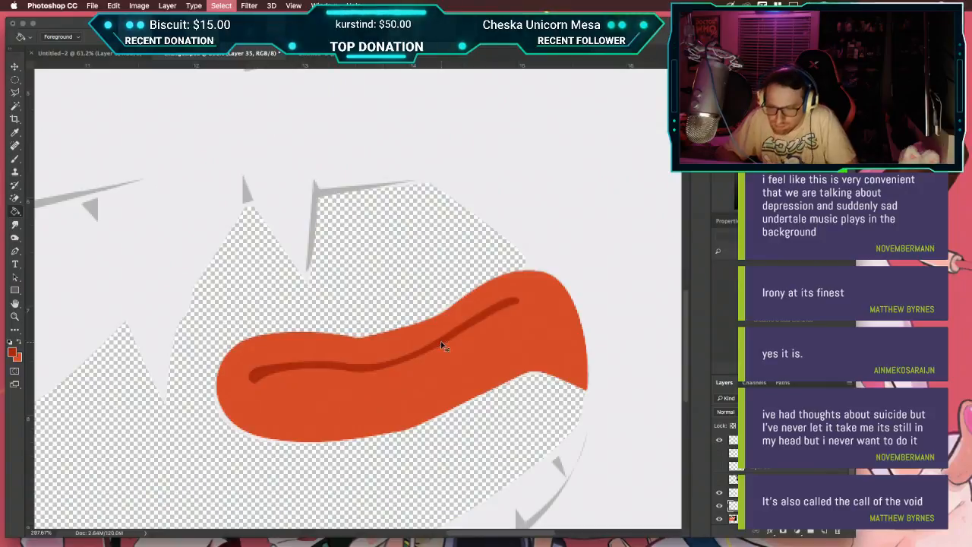
pyautogui.scroll(-4, 441, 344)
pyautogui.scroll(-3, 446, 347)
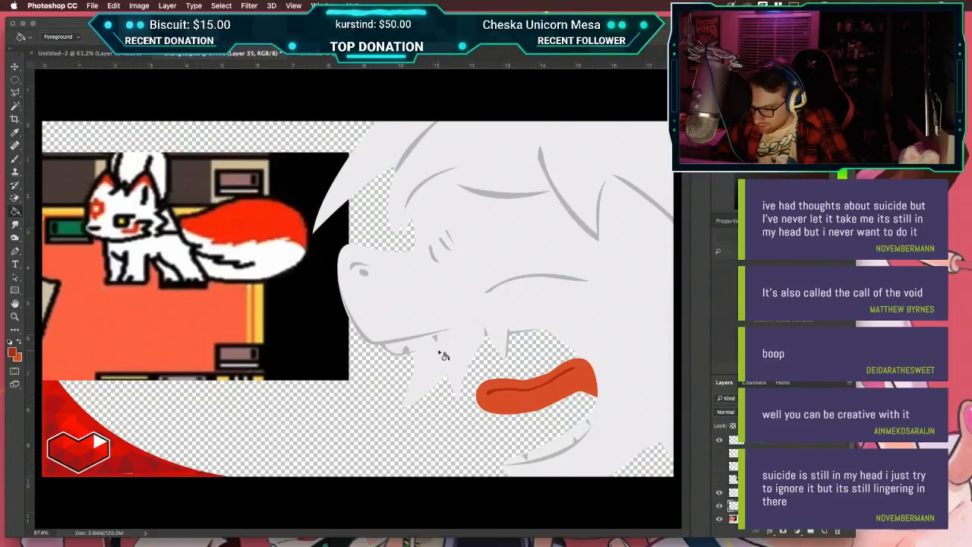
# Step: Show the painting layer again over the grey head for reference around the mouth
pyautogui.click(719, 479)
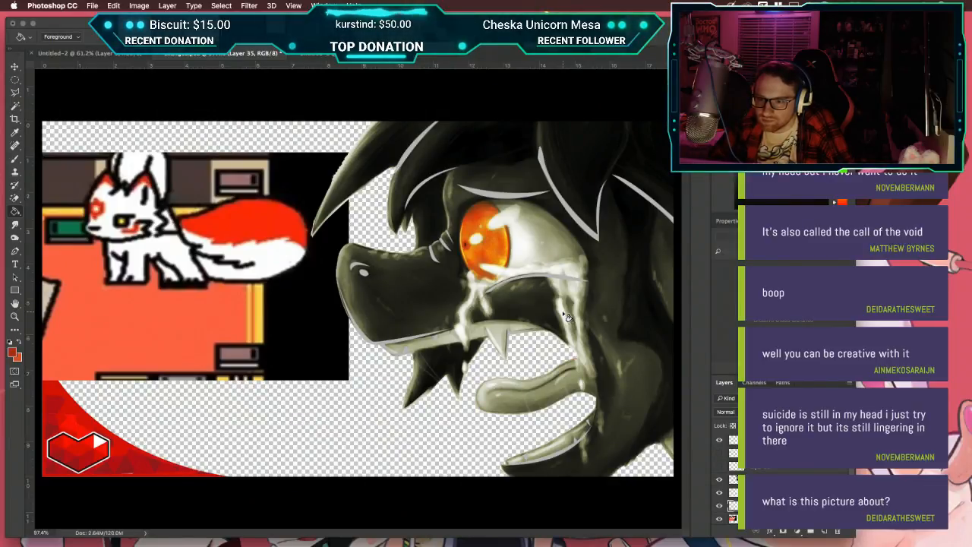
pyautogui.scroll(5, 567, 317)
pyautogui.hscroll(5, 567, 317)
pyautogui.scroll(-3, 567, 316)
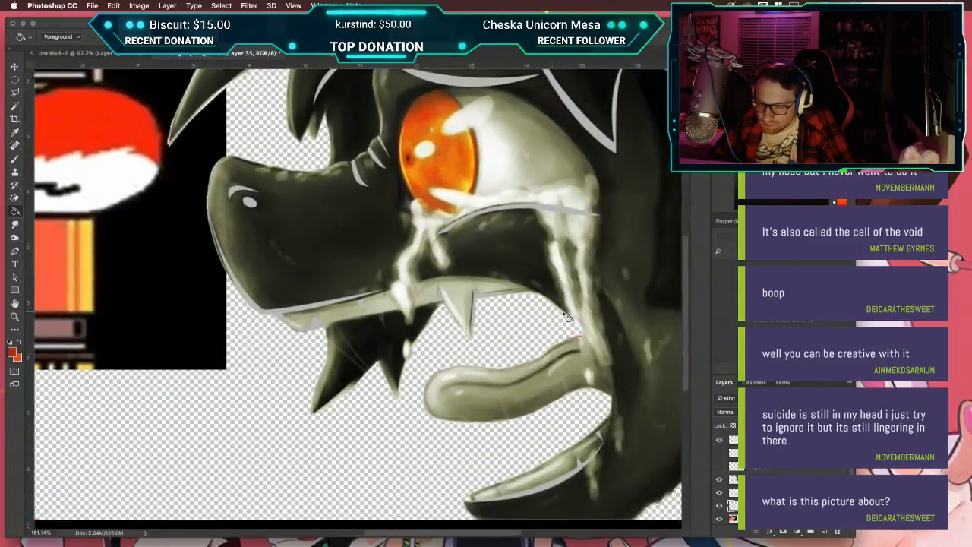
pyautogui.scroll(5, 567, 317)
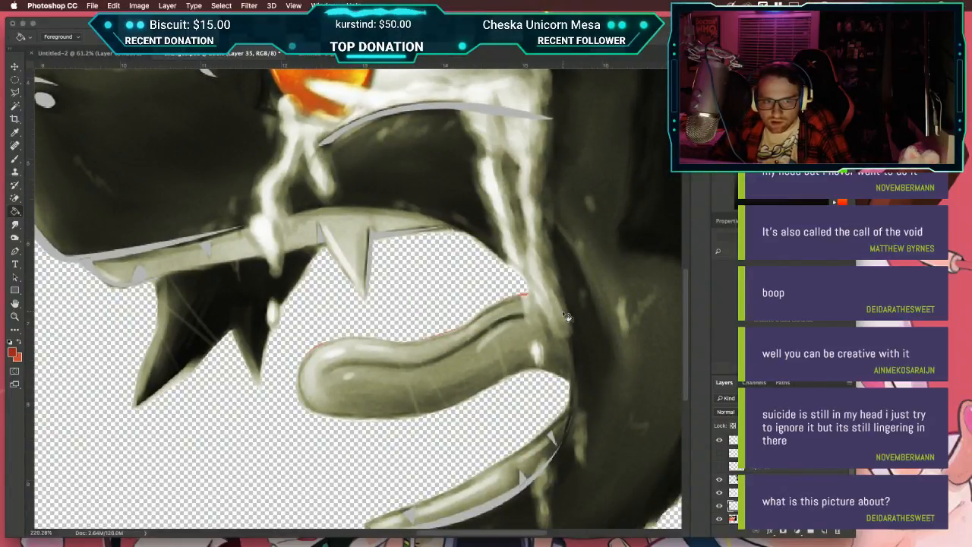
# Step: Switch to Safari to look through the open reference images, and return to the whole drawing in Photoshop
pyautogui.hotkey('ctrl', 'Left')
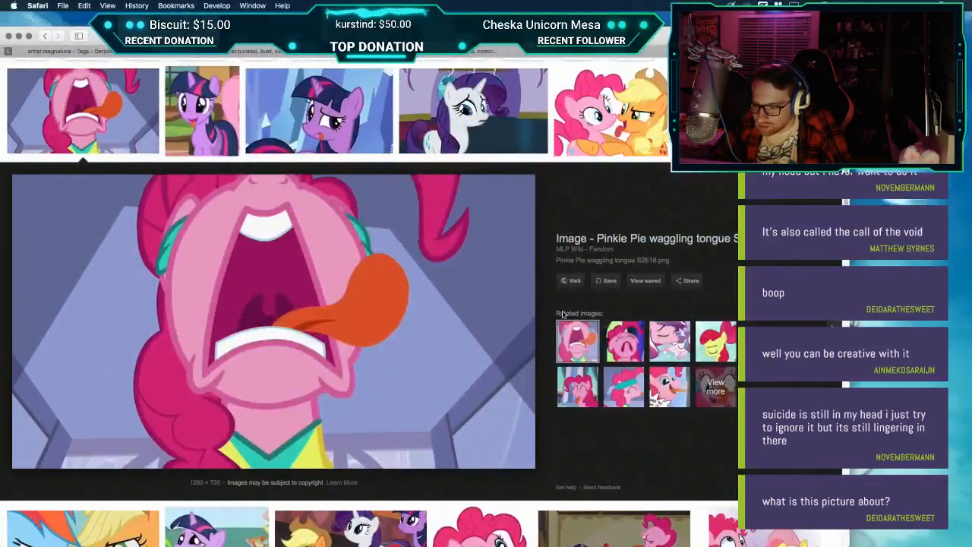
pyautogui.press('super+grave')
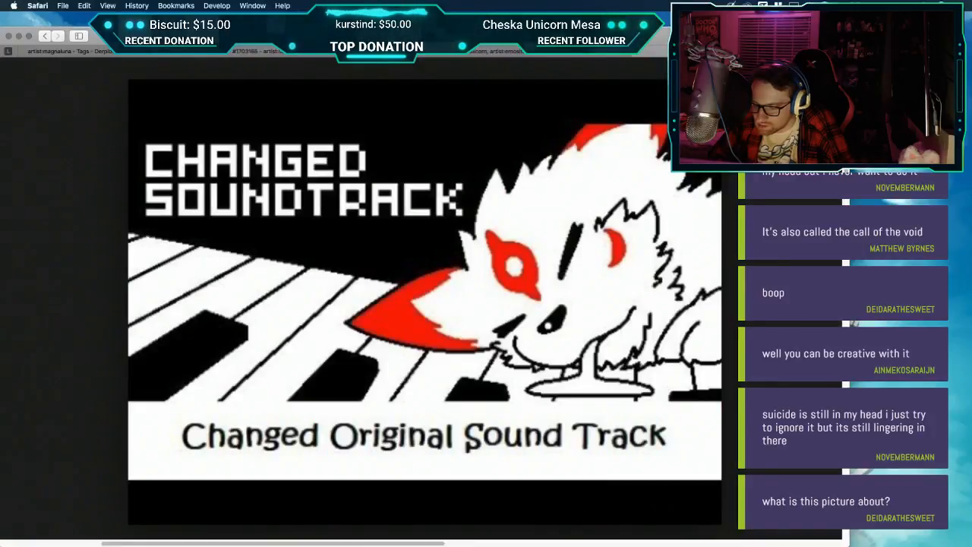
pyautogui.hotkey('ctrl', 'Right')
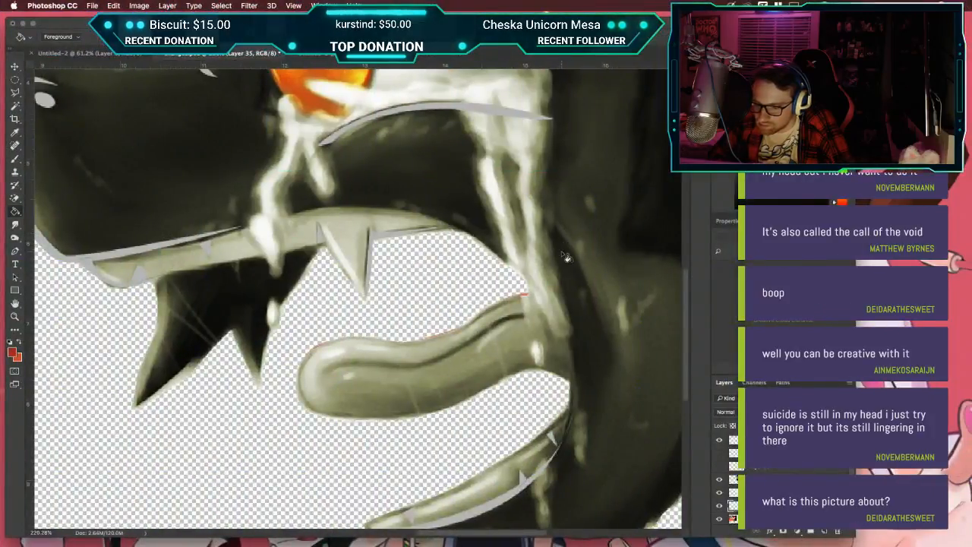
pyautogui.press('super+0')
pyautogui.press('super+0')
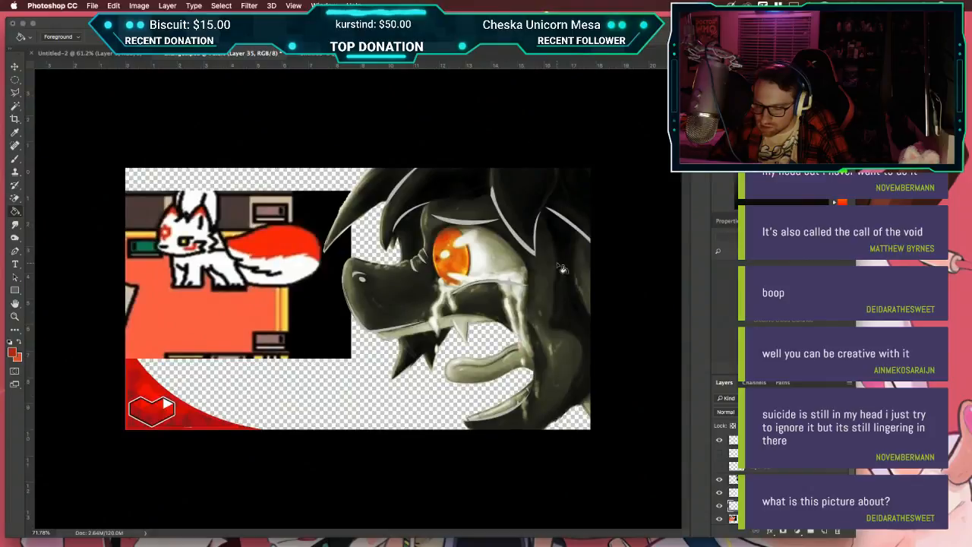
# Step: Find the painting's source page in Safari, examine its description, tags and comments, and return to the muzzle and eye in Photoshop
pyautogui.hotkey('ctrl', 'Left')
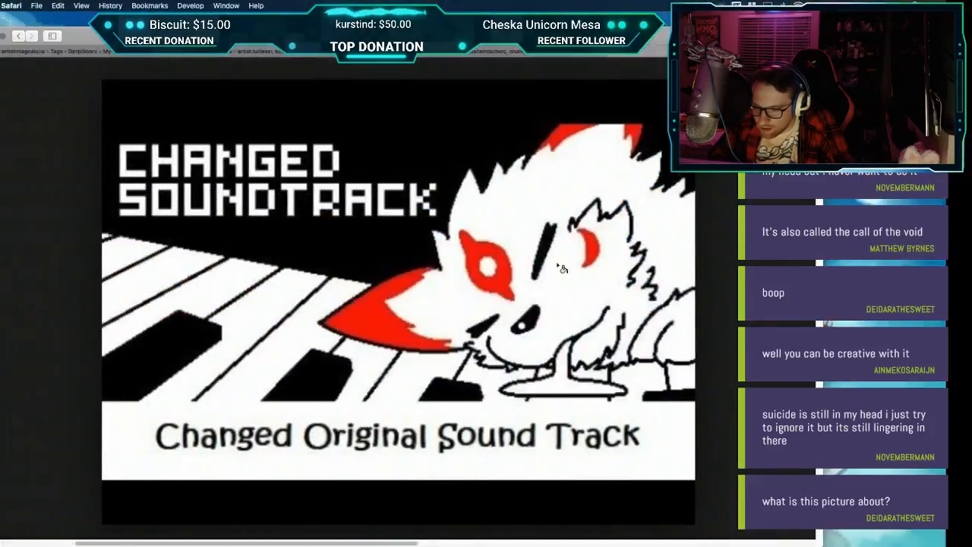
pyautogui.click(455, 53)
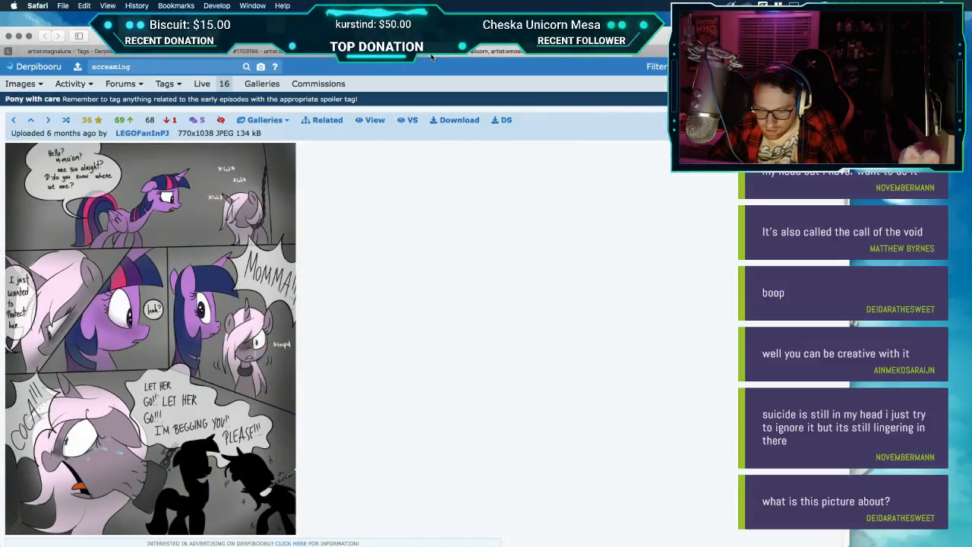
pyautogui.click(531, 51)
pyautogui.scroll(-5, 268, 272)
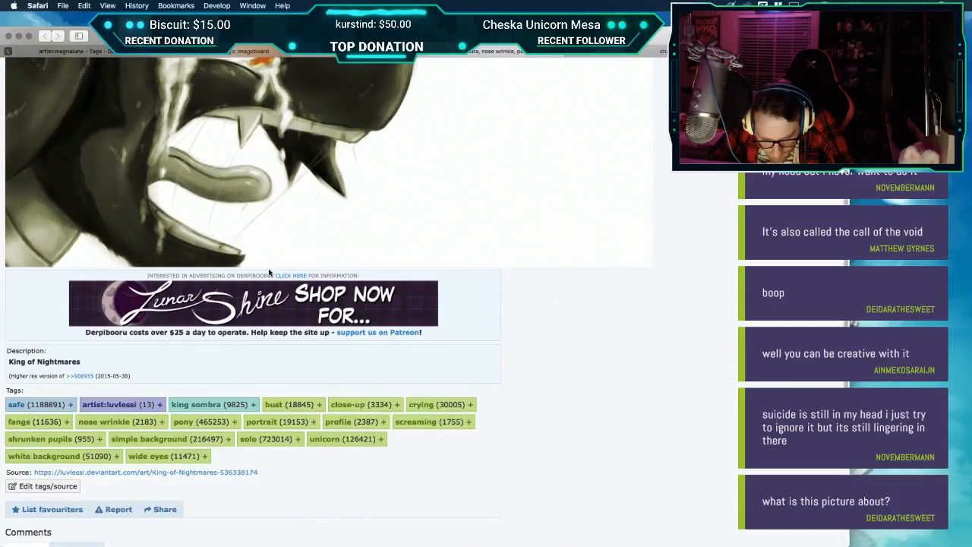
pyautogui.scroll(4, 268, 272)
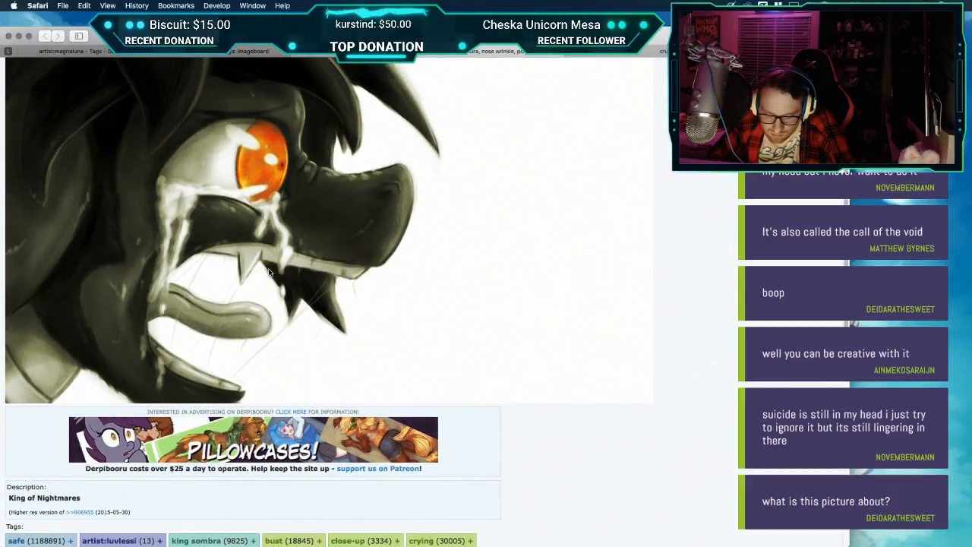
pyautogui.scroll(-10, 268, 272)
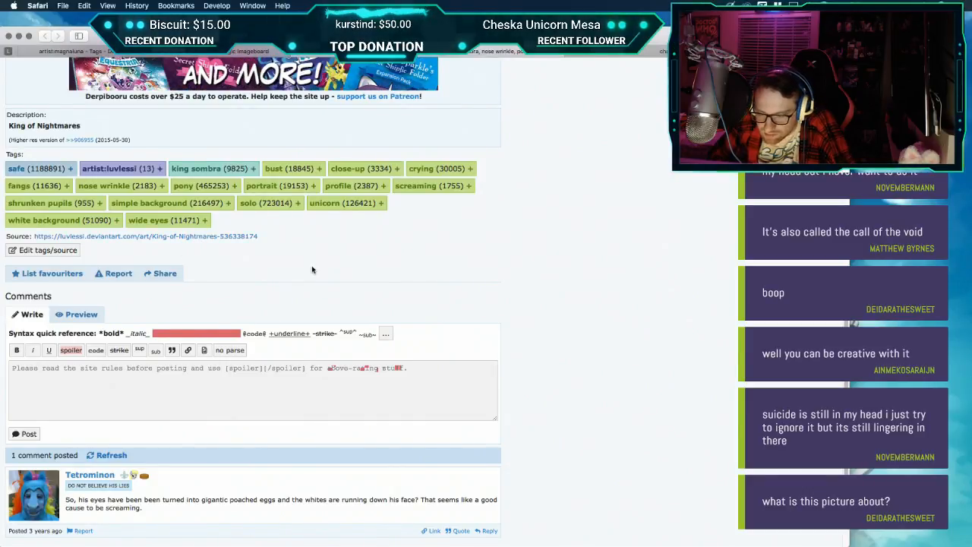
pyautogui.scroll(8, 295, 263)
pyautogui.hotkey('ctrl', 'Right')
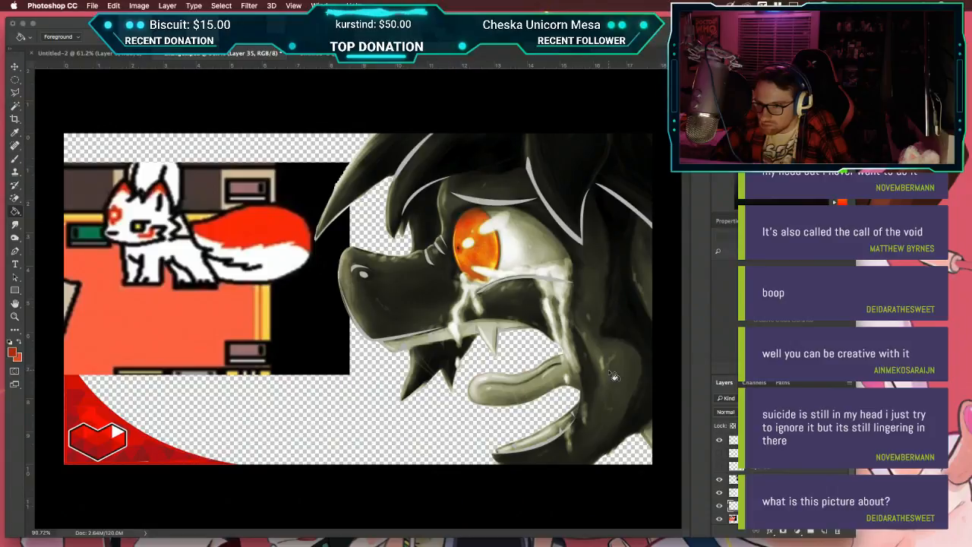
pyautogui.scroll(5, 612, 341)
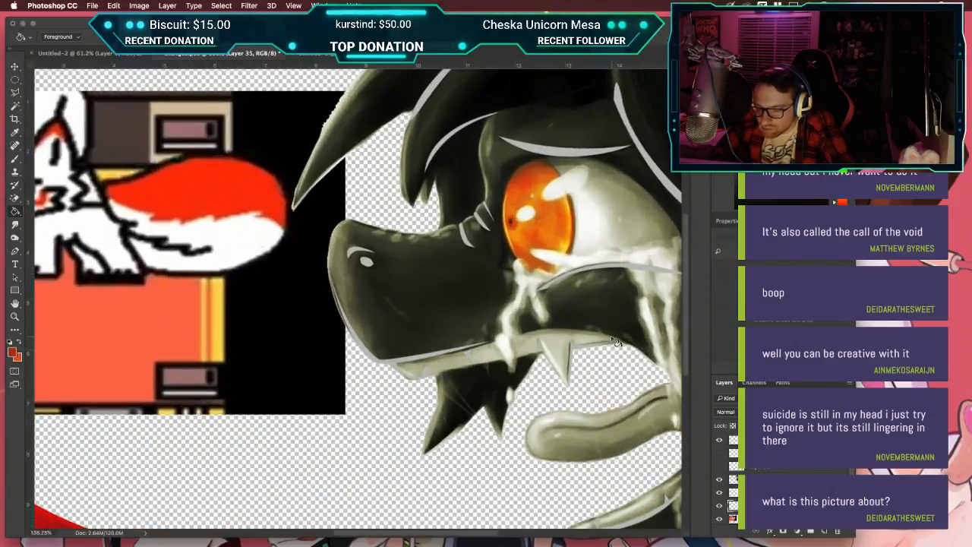
pyautogui.hscroll(5, 615, 339)
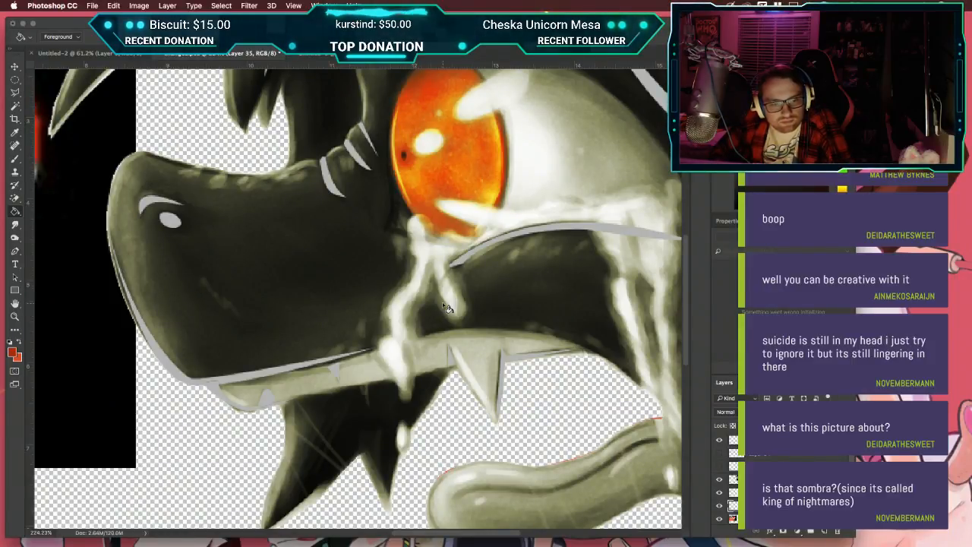
# Step: Switch back to Safari and check the character tag and comments on the "King of Nightmares" page
pyautogui.hotkey('ctrl', 'Left')
pyautogui.scroll(-6, 442, 306)
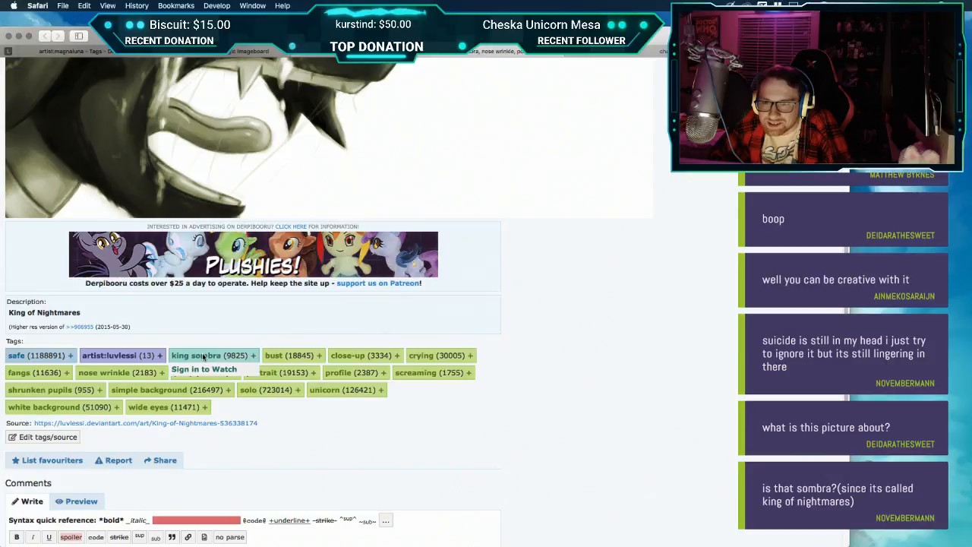
pyautogui.scroll(4, 203, 357)
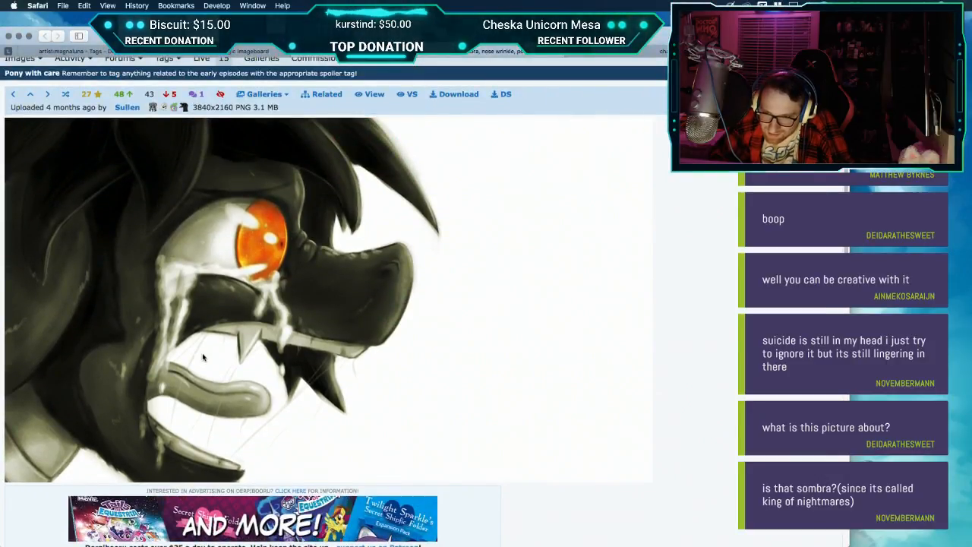
pyautogui.scroll(-1, 203, 357)
pyautogui.scroll(-1, 203, 356)
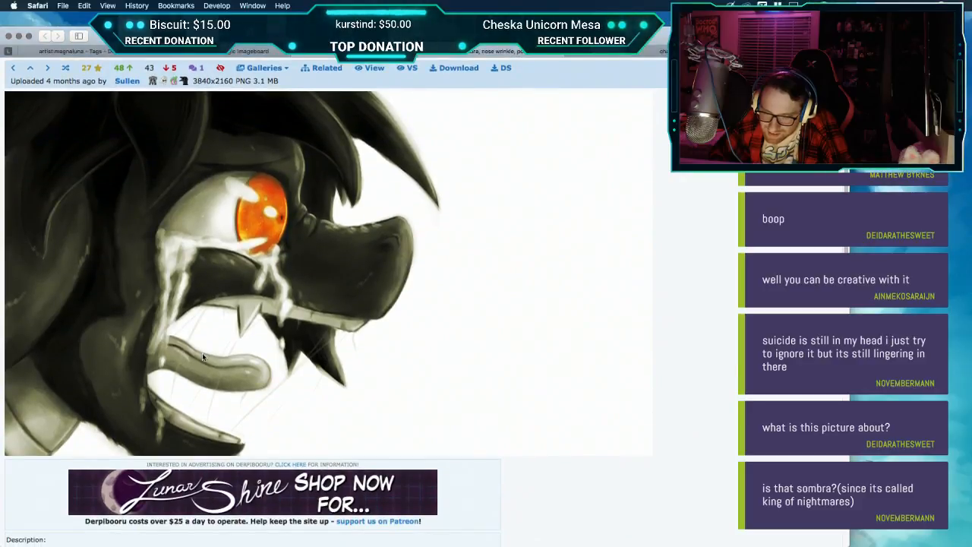
pyautogui.scroll(-6, 202, 352)
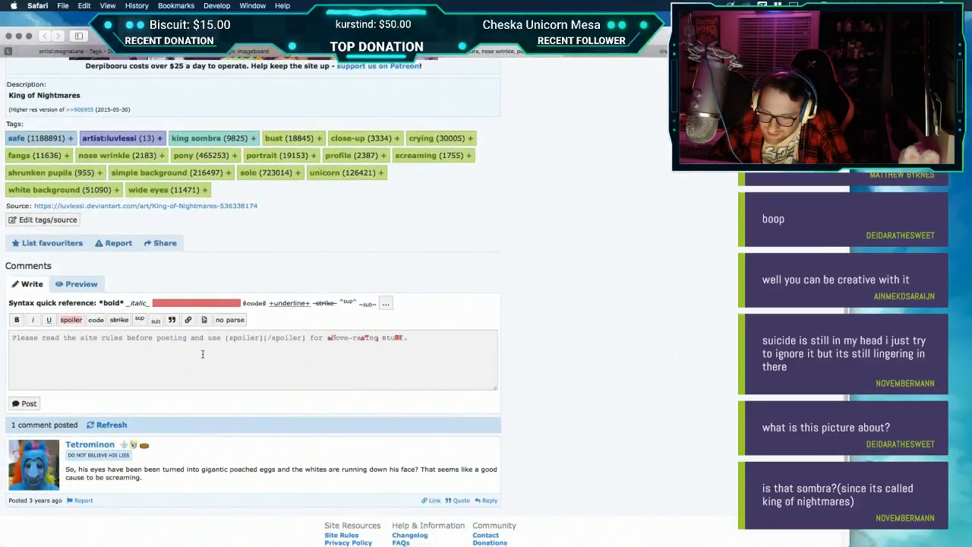
# Step: Review the full painting, tags and comment on the "King of Nightmares" page in Safari, and return to the muzzle in Photoshop
pyautogui.scroll(2, 202, 354)
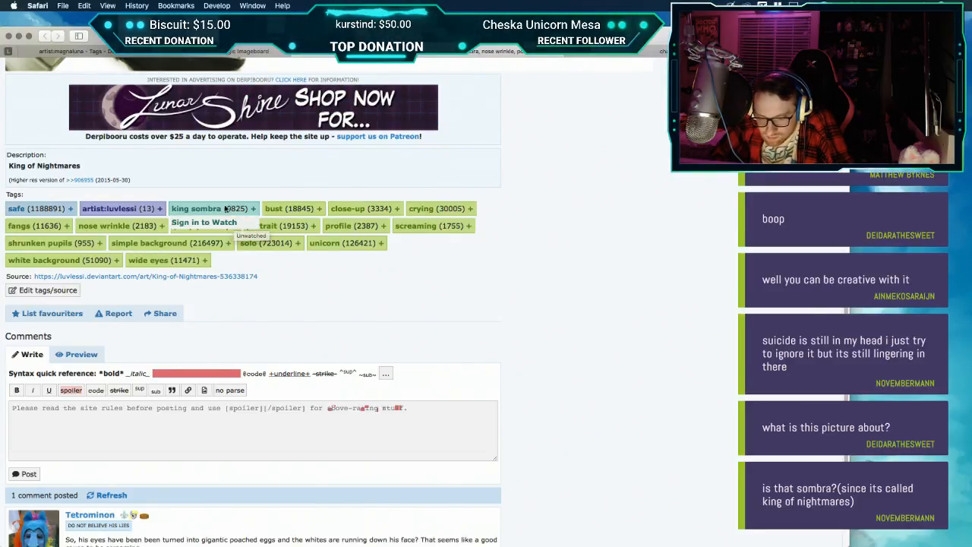
pyautogui.scroll(6, 216, 211)
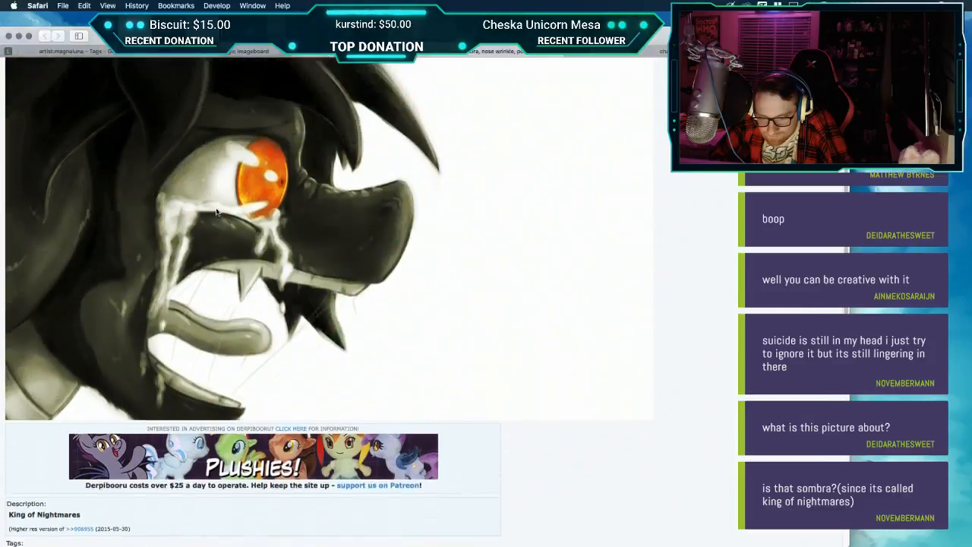
pyautogui.hotkey('ctrl', 'Right')
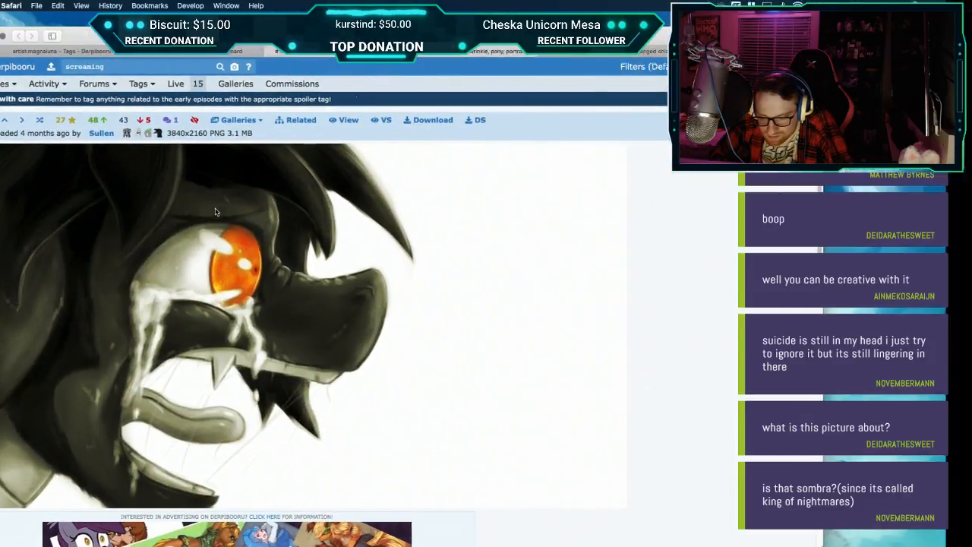
pyautogui.hotkey('ctrl', 'Left')
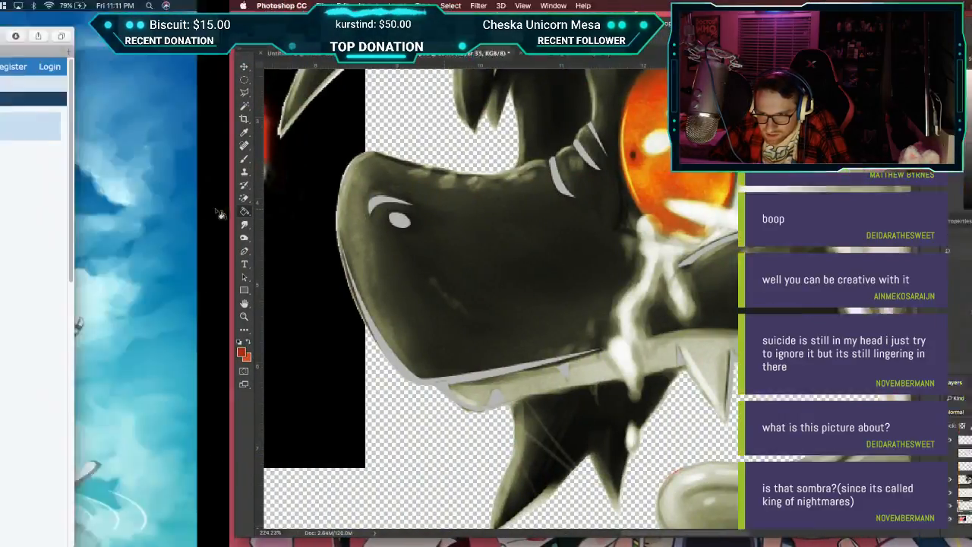
pyautogui.scroll(-10, 217, 213)
pyautogui.scroll(1, 216, 211)
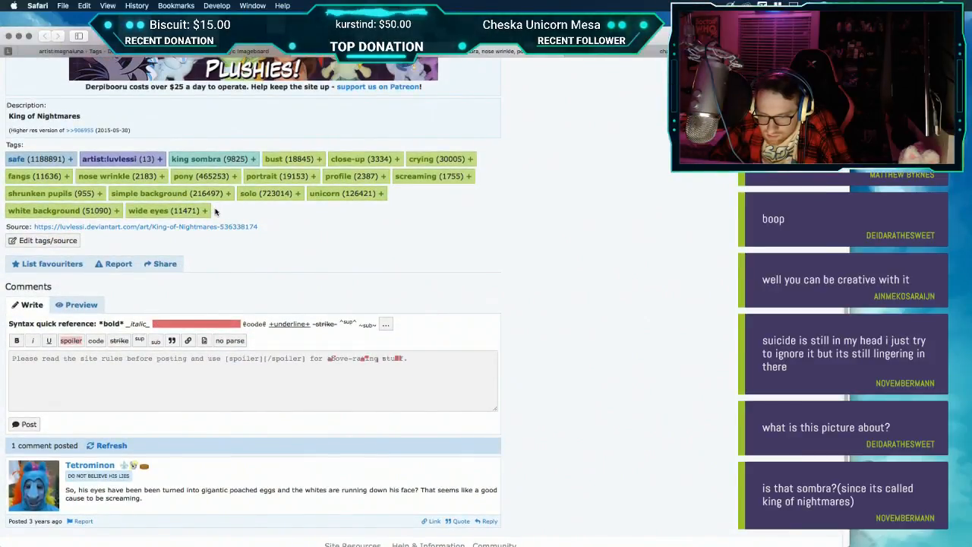
pyautogui.hotkey('ctrl', 'Right')
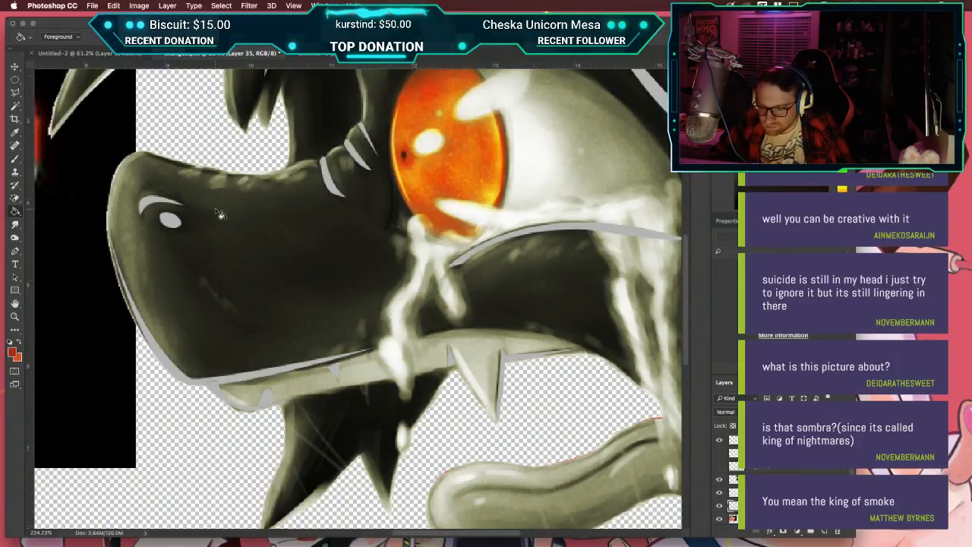
# Step: Compare the painted mouth and tongue with the traced shapes, and hide the painting layer
pyautogui.hscroll(5, 405, 269)
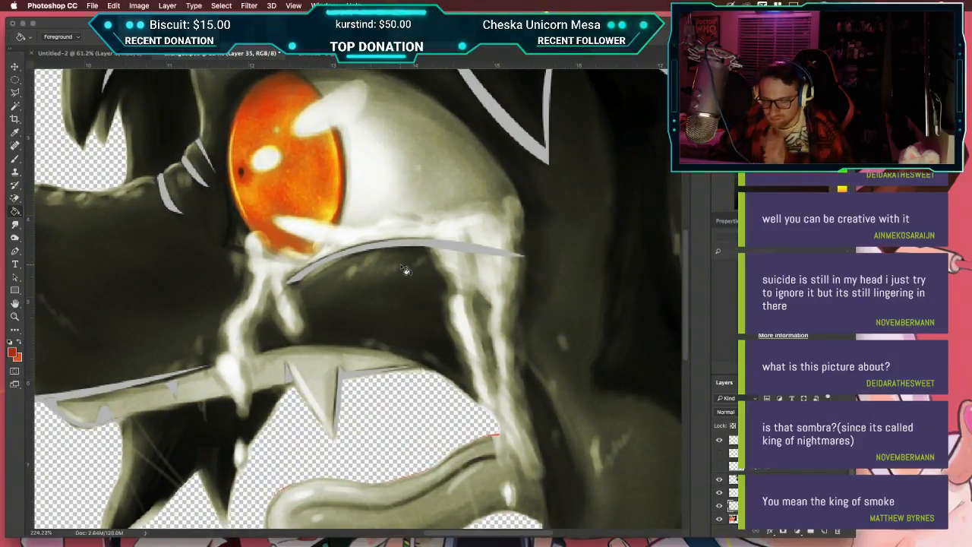
pyautogui.scroll(-6, 405, 269)
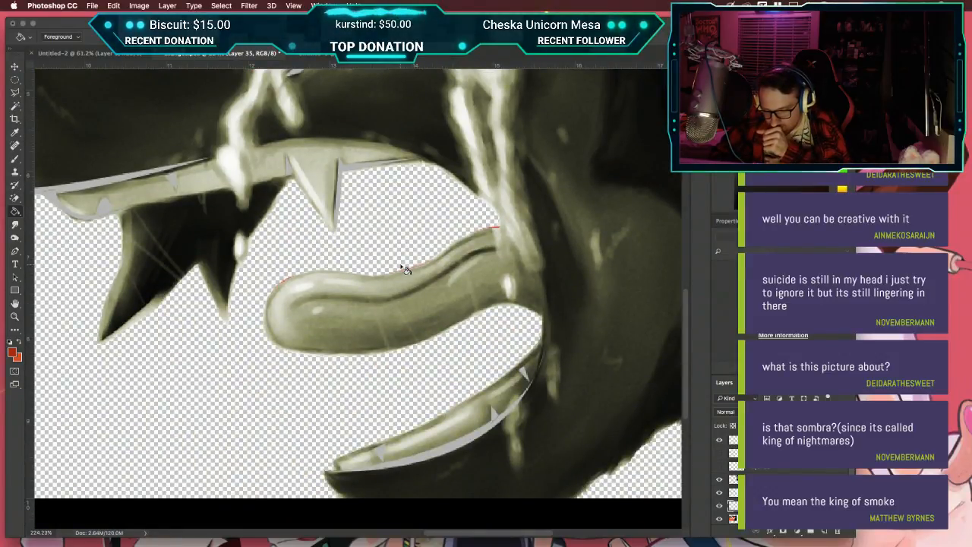
pyautogui.hscroll(5, 405, 270)
pyautogui.scroll(-2, 405, 270)
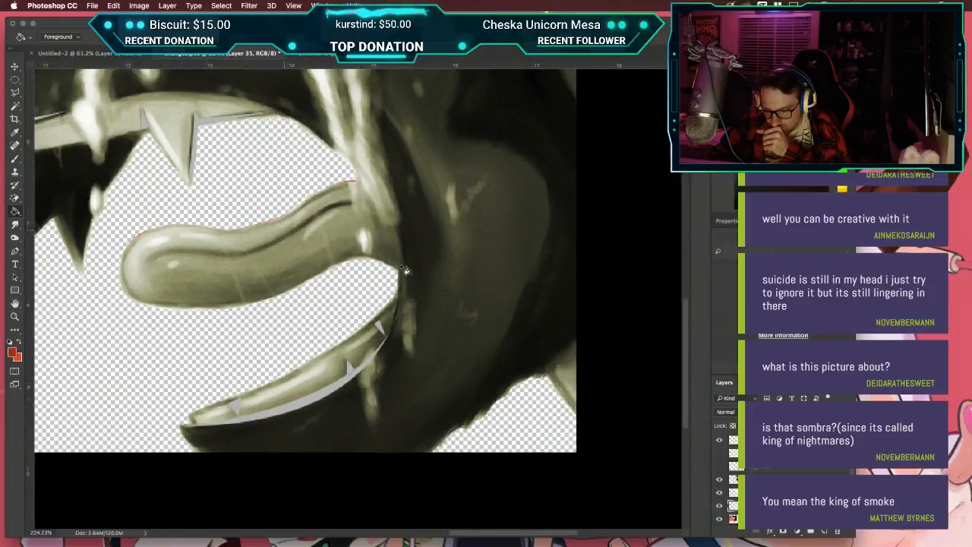
pyautogui.hscroll(2, 405, 269)
pyautogui.hscroll(-5, 405, 269)
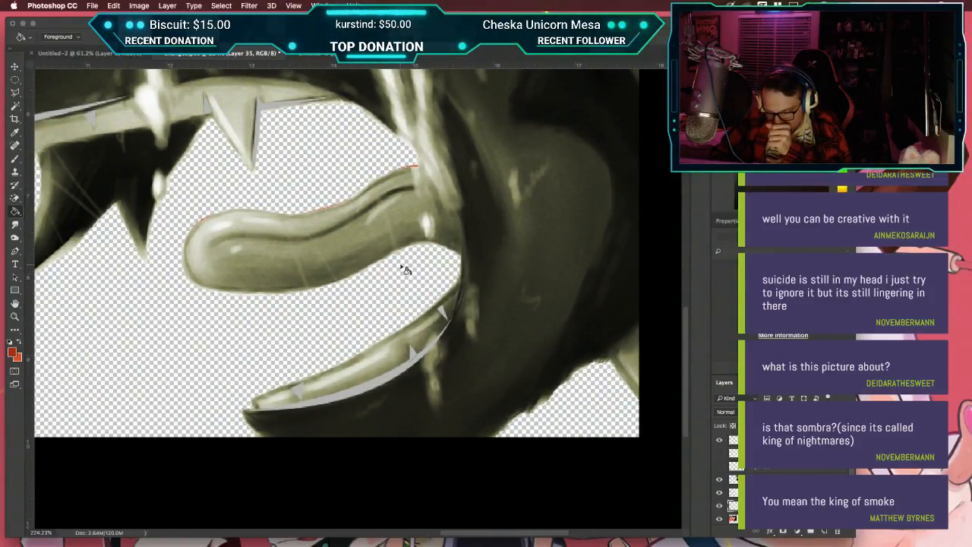
pyautogui.click(720, 480)
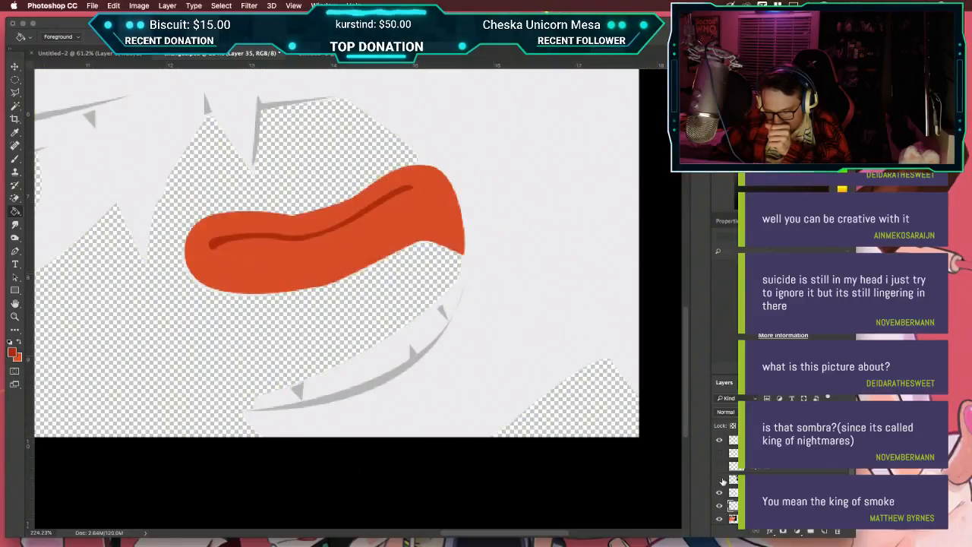
# Step: Sample the bright red of the white fox reference image as the foreground colour
pyautogui.scroll(5, 523, 319)
pyautogui.hscroll(-5, 523, 319)
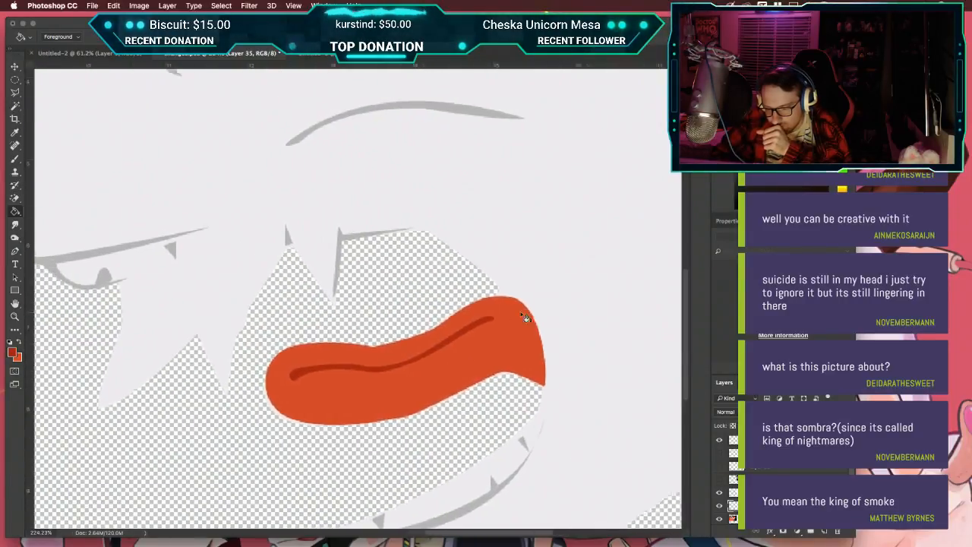
pyautogui.press('super+minus')
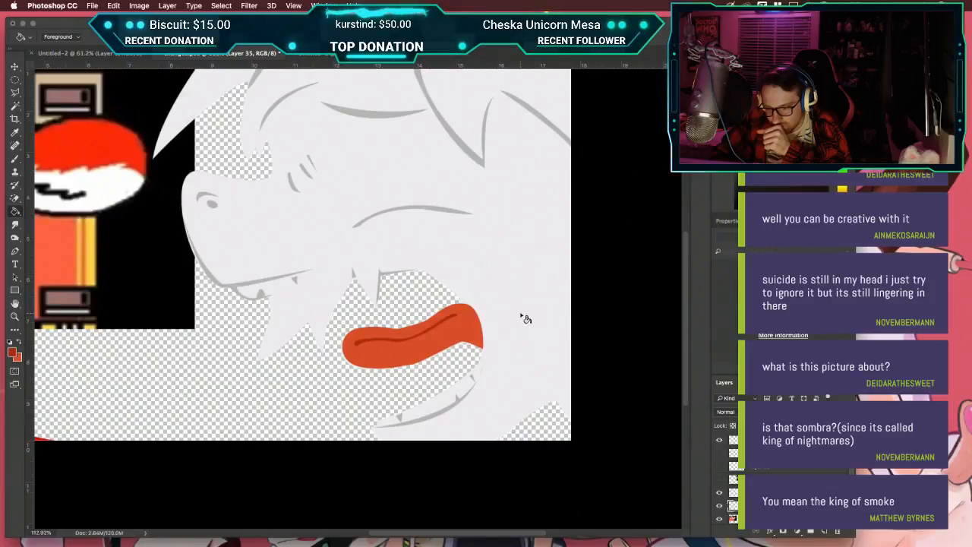
pyautogui.scroll(-3, 526, 318)
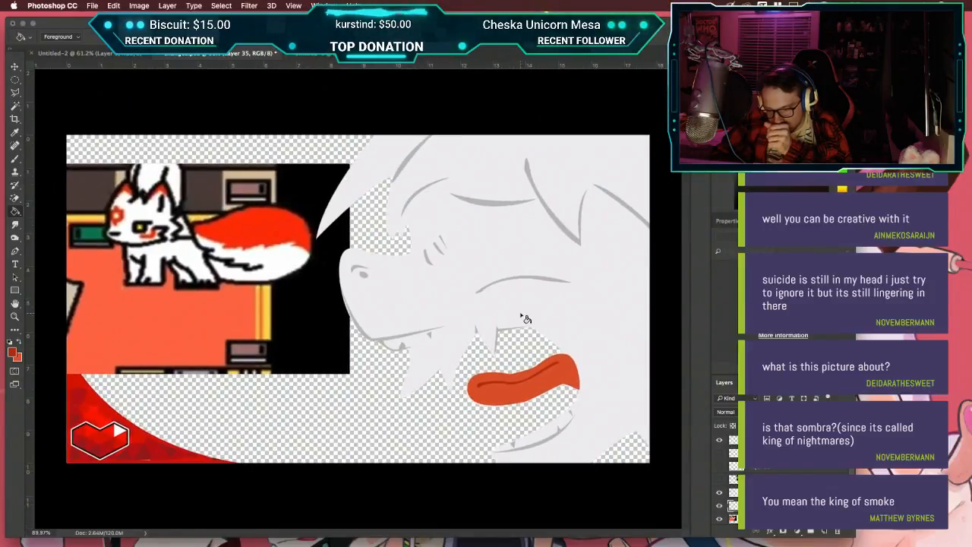
pyautogui.press('super+equal')
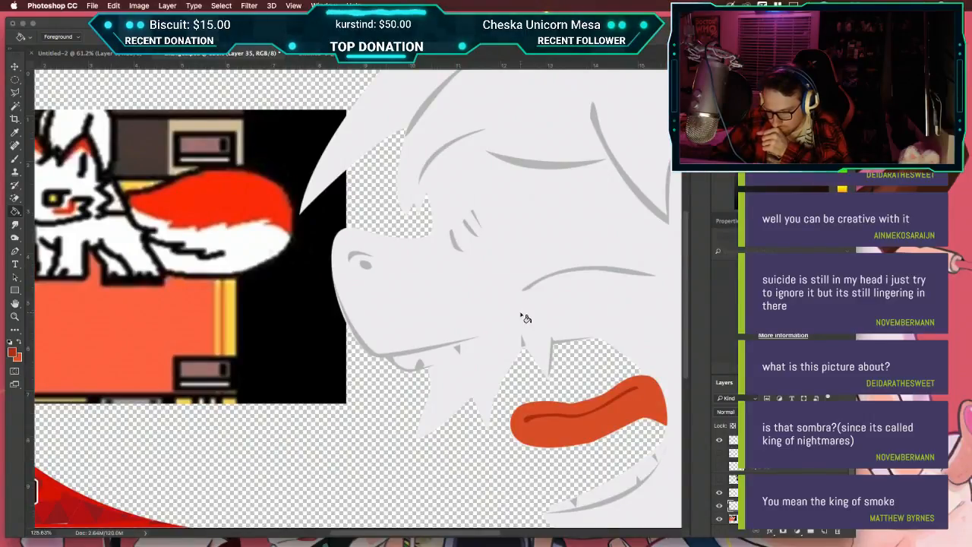
pyautogui.press('i')
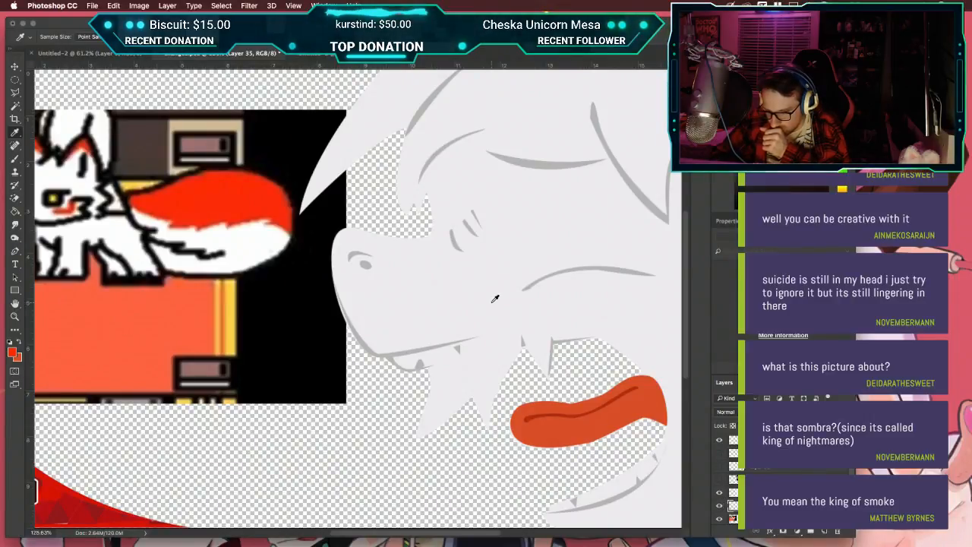
# Step: Load the tongue layer's outline as a selection and add the grey head layer's outline to it
pyautogui.press('p')
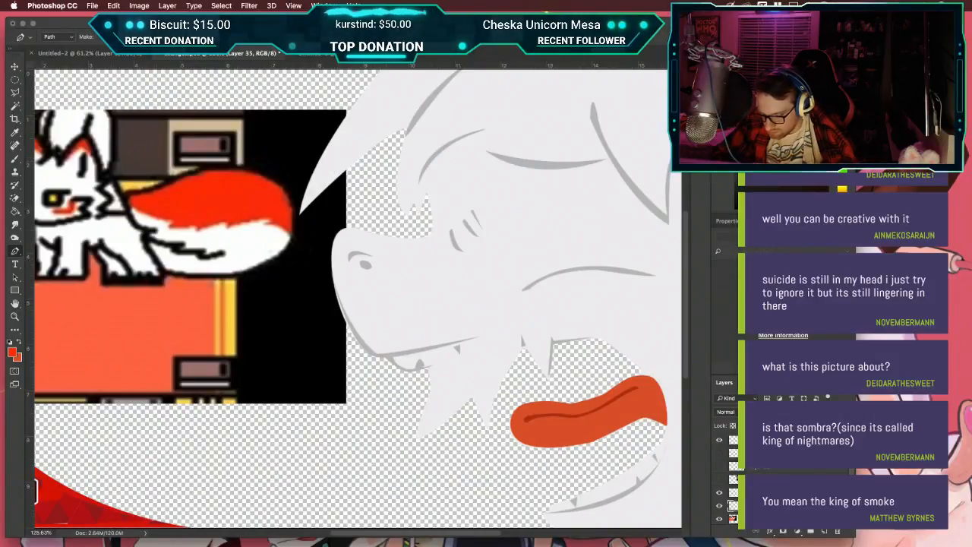
pyautogui.keyDown('super'); pyautogui.click(733, 506); pyautogui.keyUp('super')
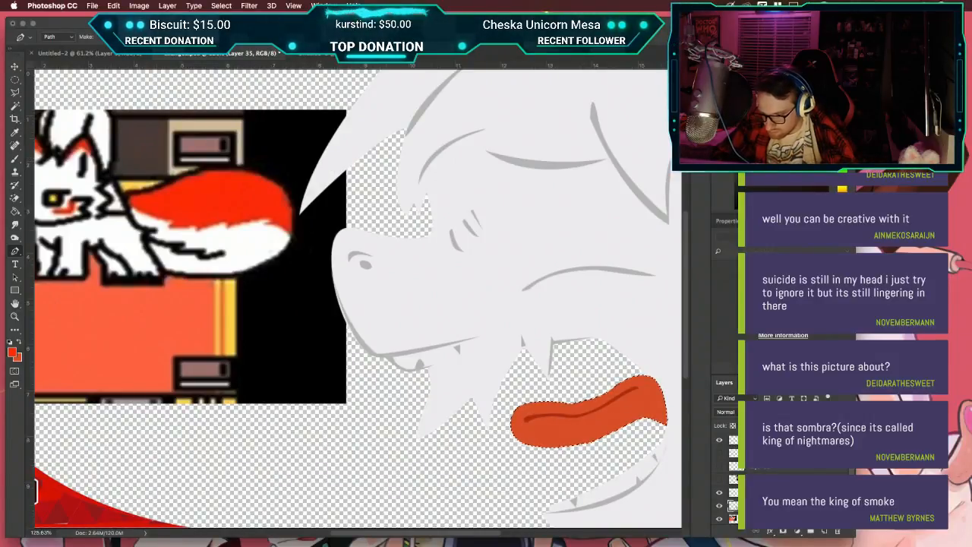
pyautogui.keyDown('shift'); pyautogui.keyDown('super'); pyautogui.click(734, 493); pyautogui.keyUp('super'); pyautogui.keyUp('shift')
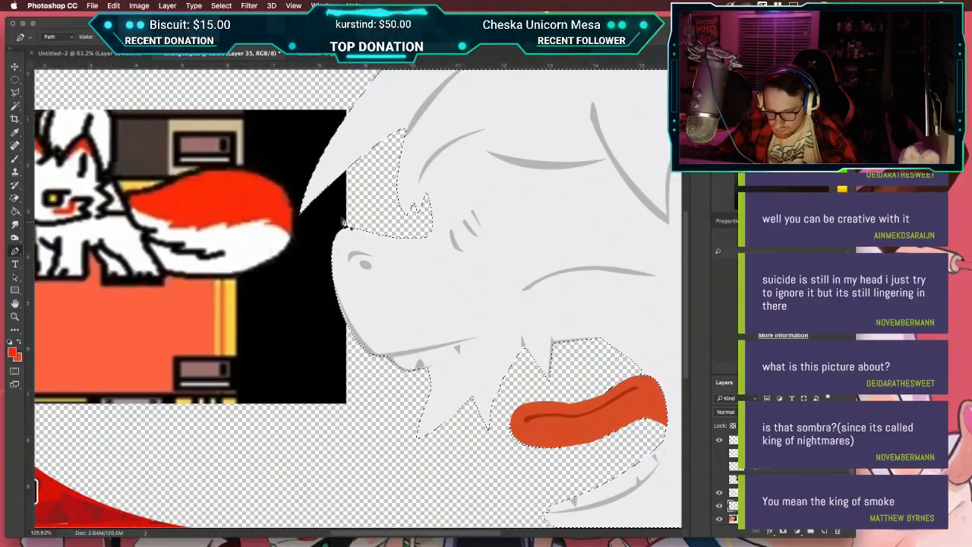
# Step: Set up the Brush tool with the Hard Round tip at a size of 17 px
pyautogui.press('b')
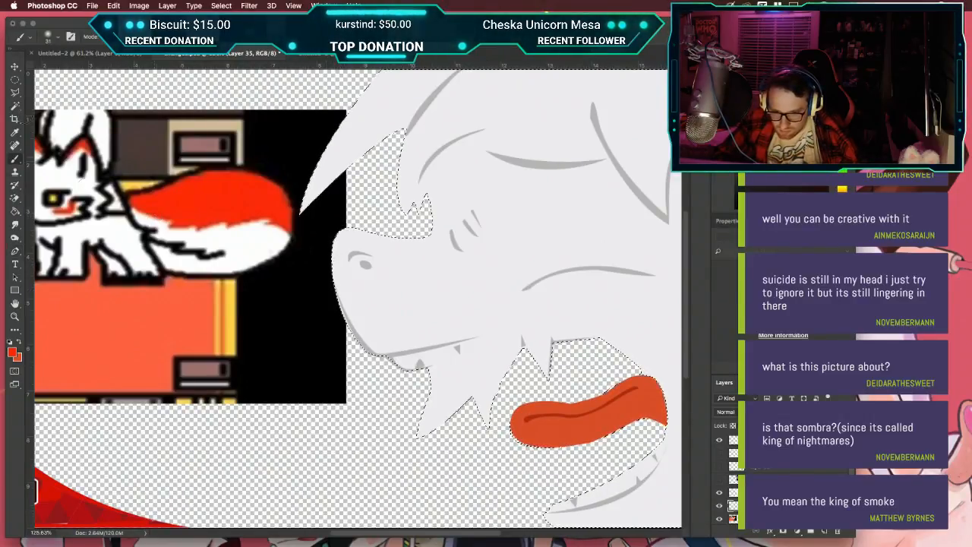
pyautogui.click(58, 38)
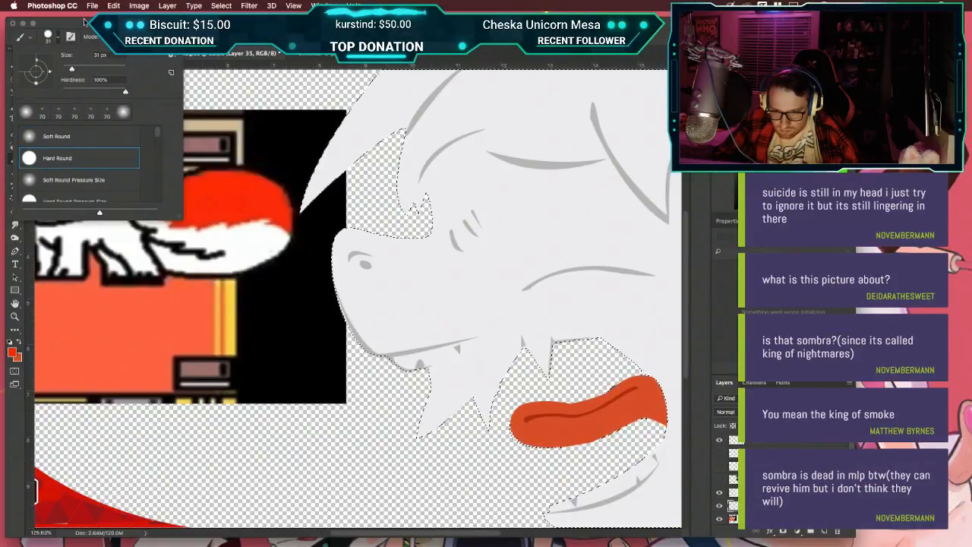
pyautogui.click(87, 22)
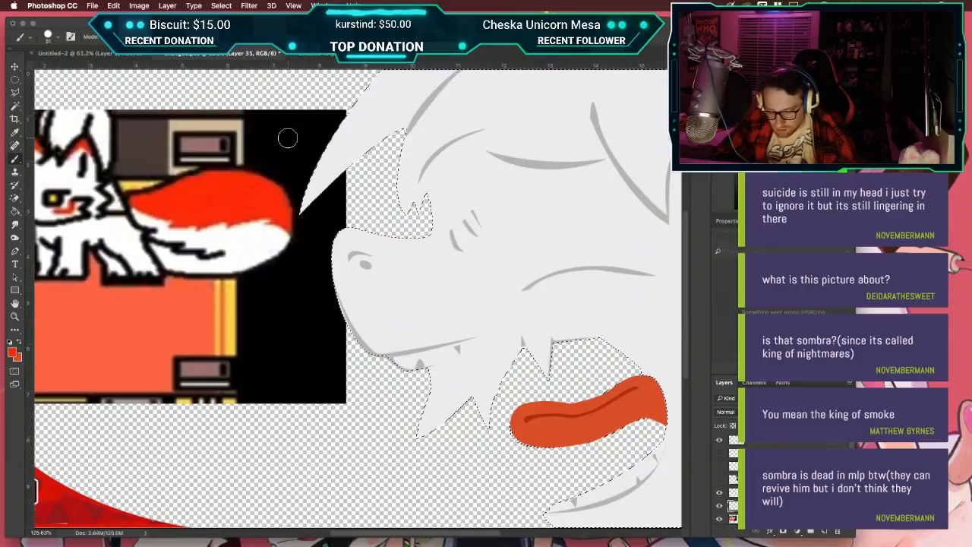
pyautogui.press('[')
pyautogui.press('[')
pyautogui.press('[')
pyautogui.press(']')
pyautogui.press(']')
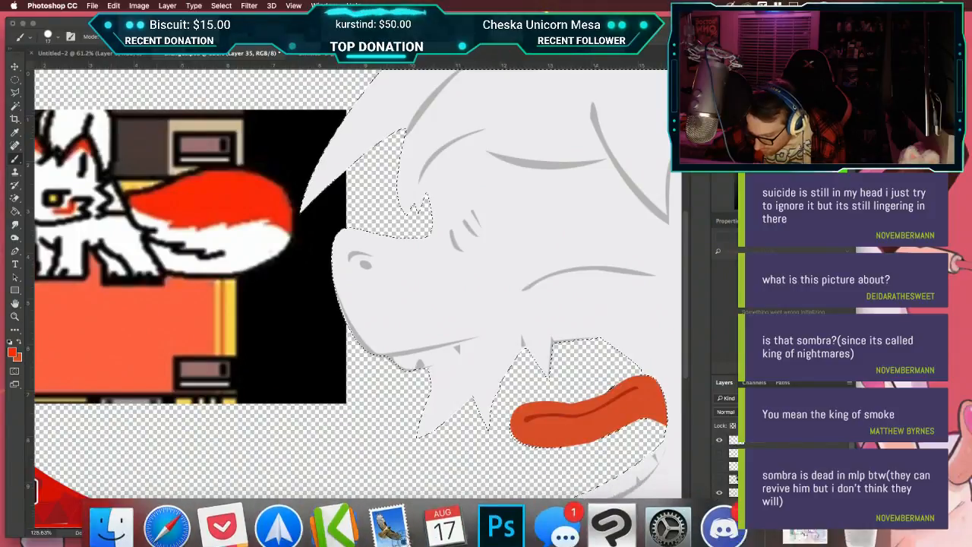
# Step: Add a new layer directly above the grey head layer for the red markings
pyautogui.click(774, 492)
pyautogui.press('super+shift+n')
pyautogui.press('Return')
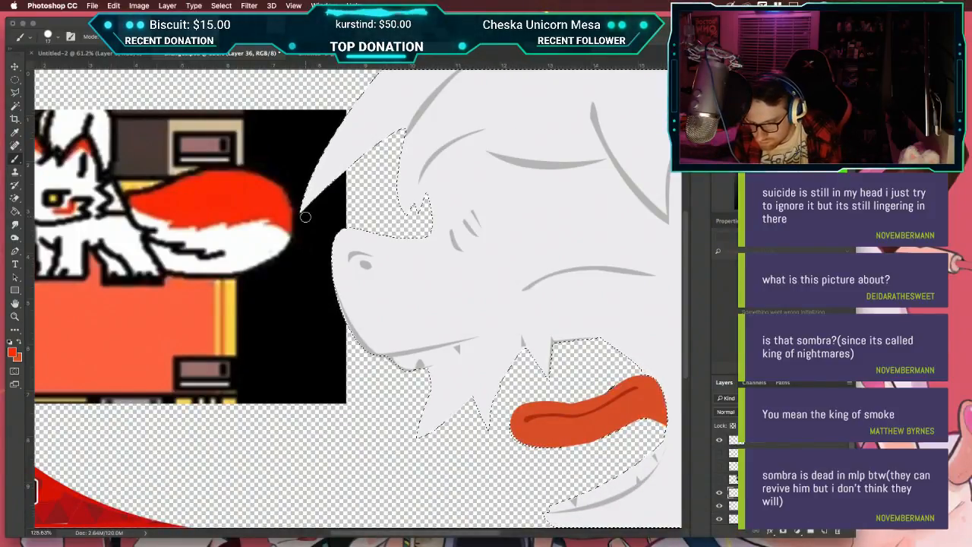
# Step: Paint the pointed tip of the front hair spike bright red with a V-notched inner edge
pyautogui.click(325, 159)
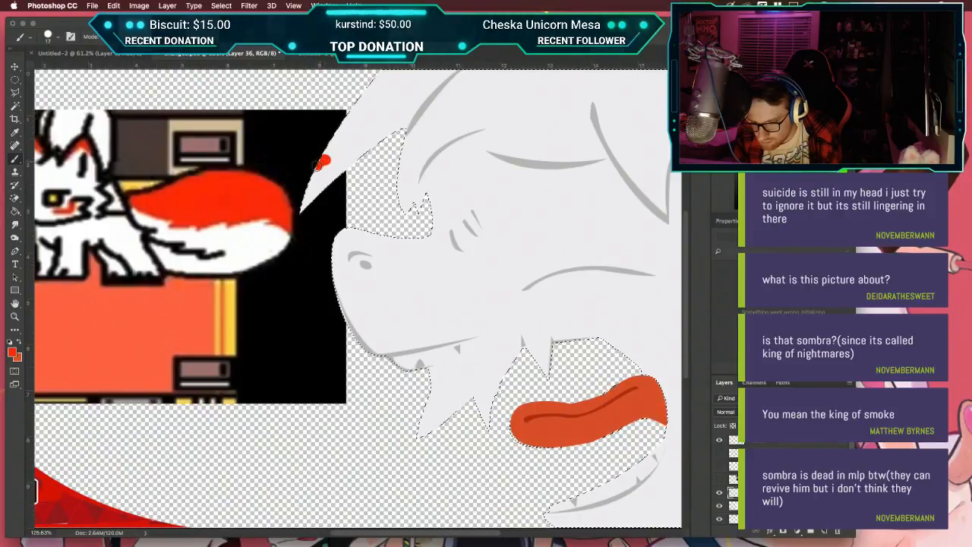
pyautogui.press('super+z')
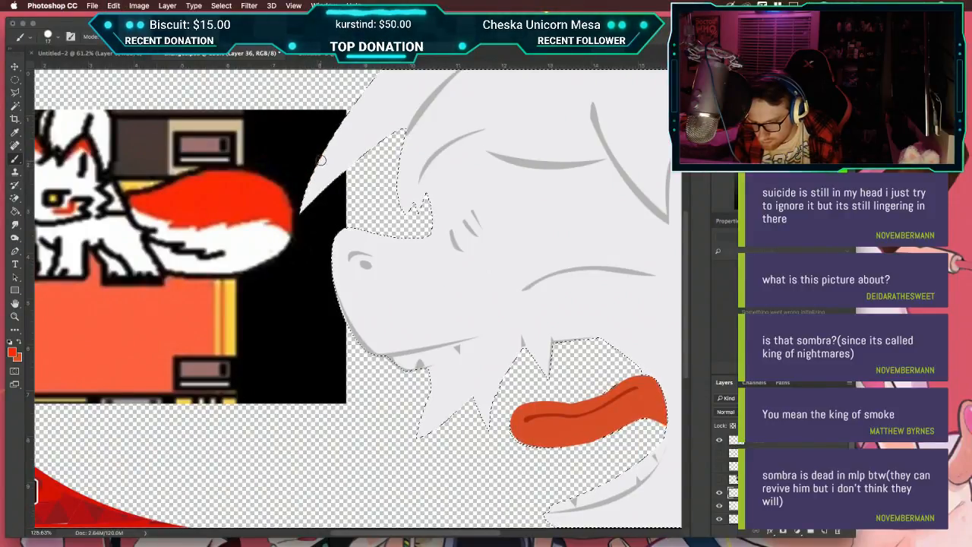
pyautogui.moveTo(322, 160)
pyautogui.mouseDown()
pyautogui.moveTo(294, 207)
pyautogui.moveTo(318, 193)
pyautogui.mouseUp()
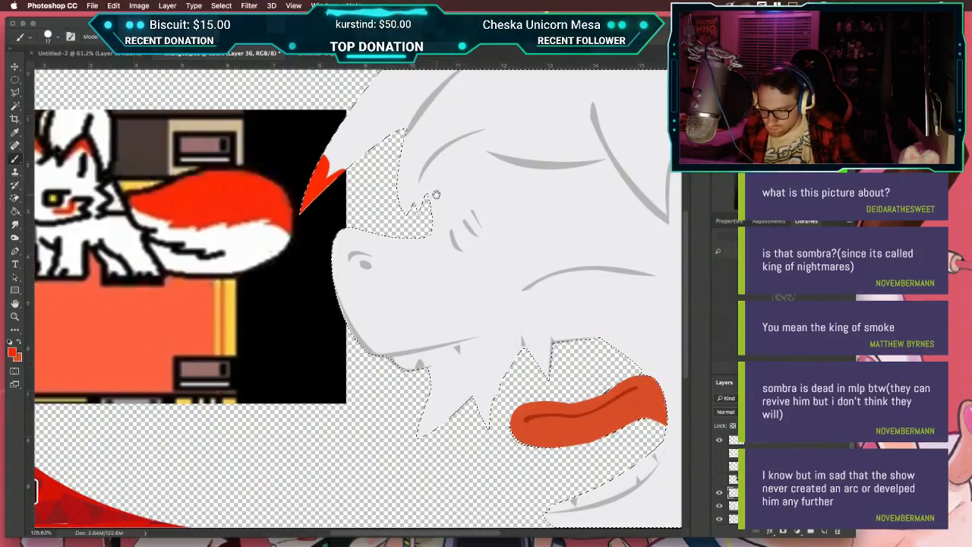
pyautogui.moveTo(565, 179)
pyautogui.mouseDown()
pyautogui.moveTo(435, 224)
pyautogui.moveTo(299, 246)
pyautogui.mouseUp()
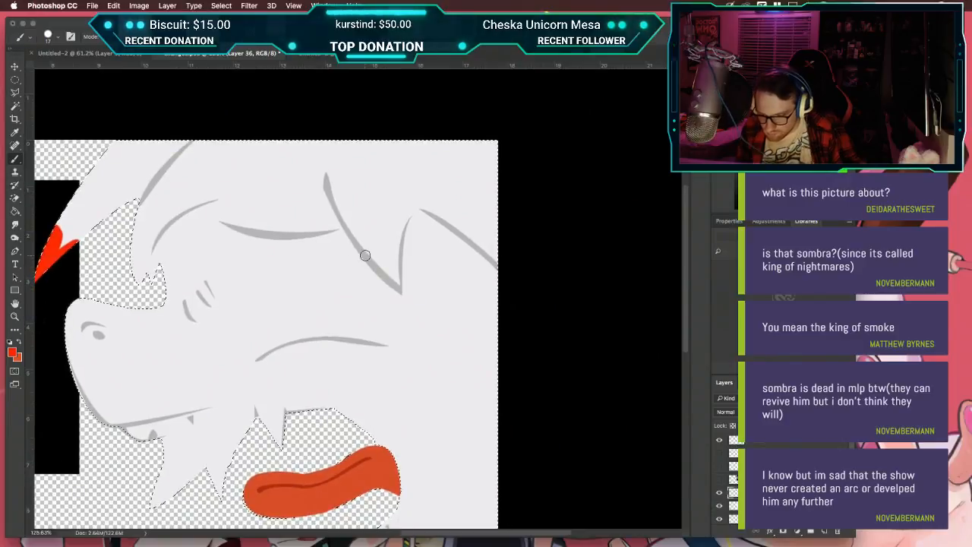
pyautogui.moveTo(356, 235); pyautogui.dragTo(378, 278)
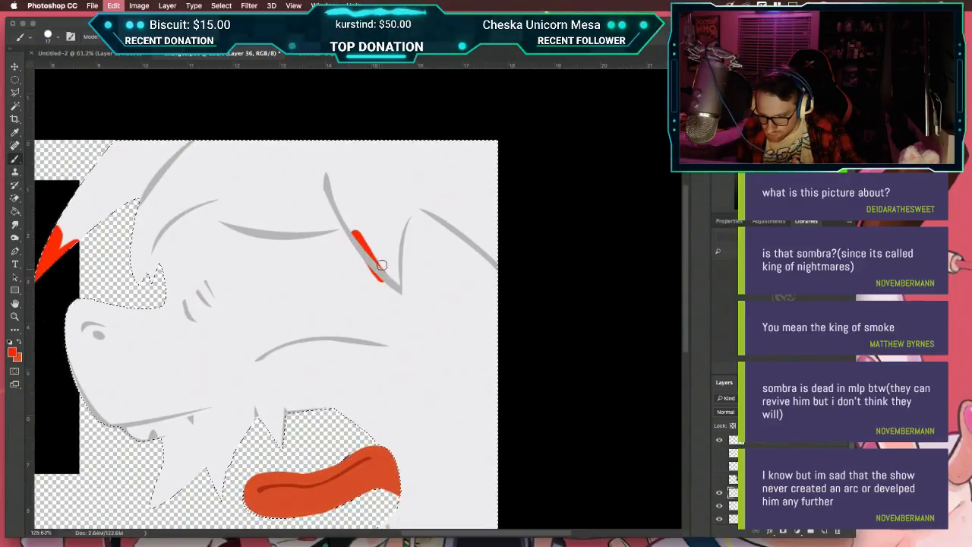
pyautogui.press('super+z')
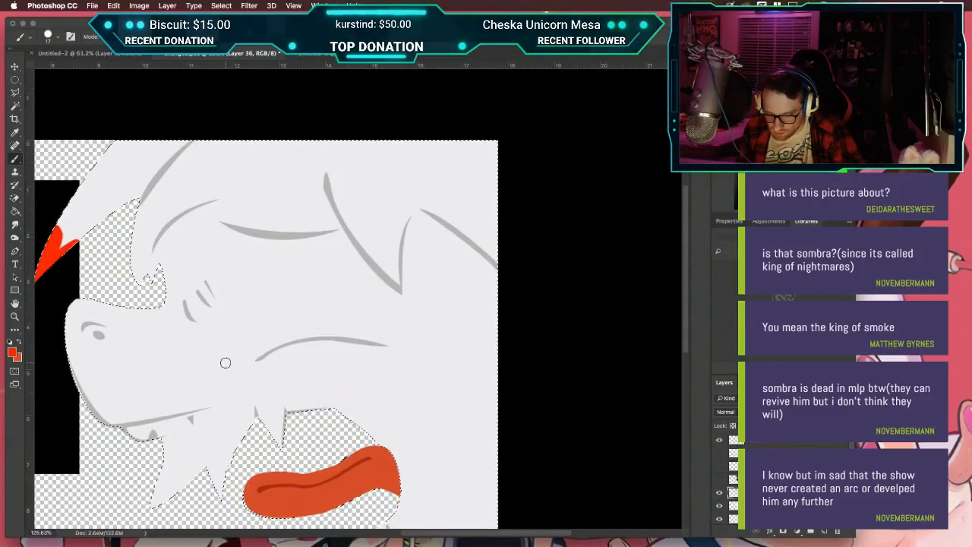
# Step: Paint the tips of both chin tufts bright red, giving the larger tuft a V-notched inner edge
pyautogui.moveTo(220, 380); pyautogui.dragTo(353, 231)
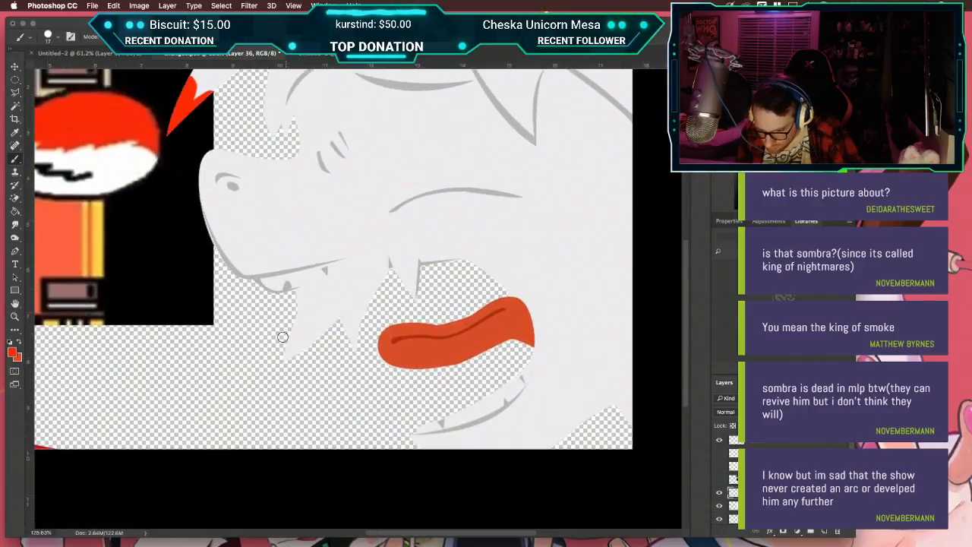
pyautogui.moveTo(288, 354); pyautogui.dragTo(301, 343)
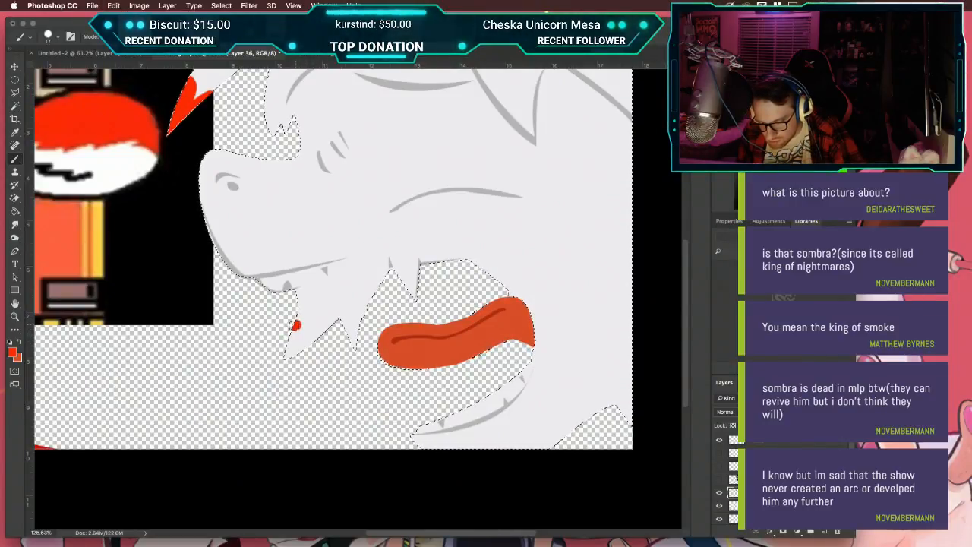
pyautogui.moveTo(283, 347); pyautogui.dragTo(312, 340)
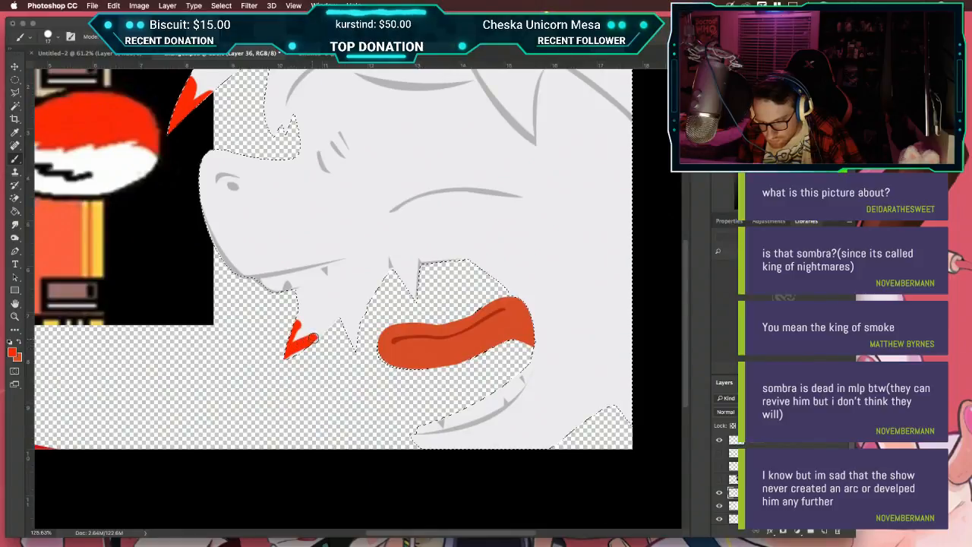
pyautogui.press('super+z')
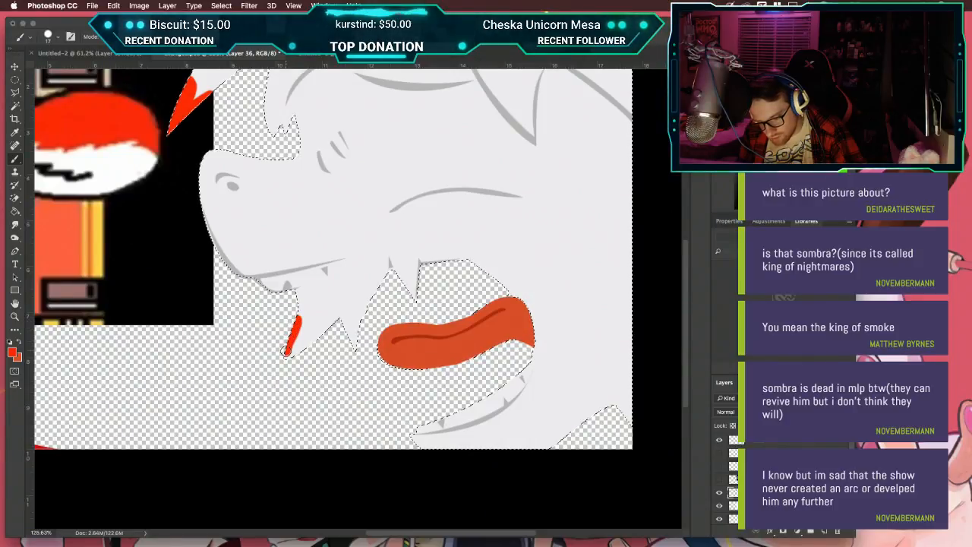
pyautogui.moveTo(287, 350); pyautogui.dragTo(321, 332)
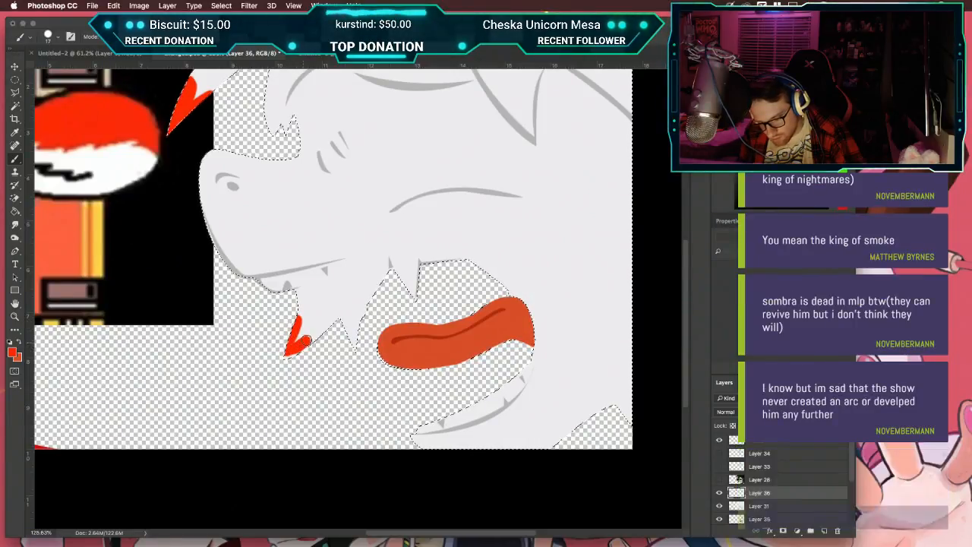
pyautogui.click(348, 331)
pyautogui.moveTo(349, 335)
pyautogui.mouseDown()
pyautogui.moveTo(354, 349)
pyautogui.moveTo(356, 328)
pyautogui.mouseUp()
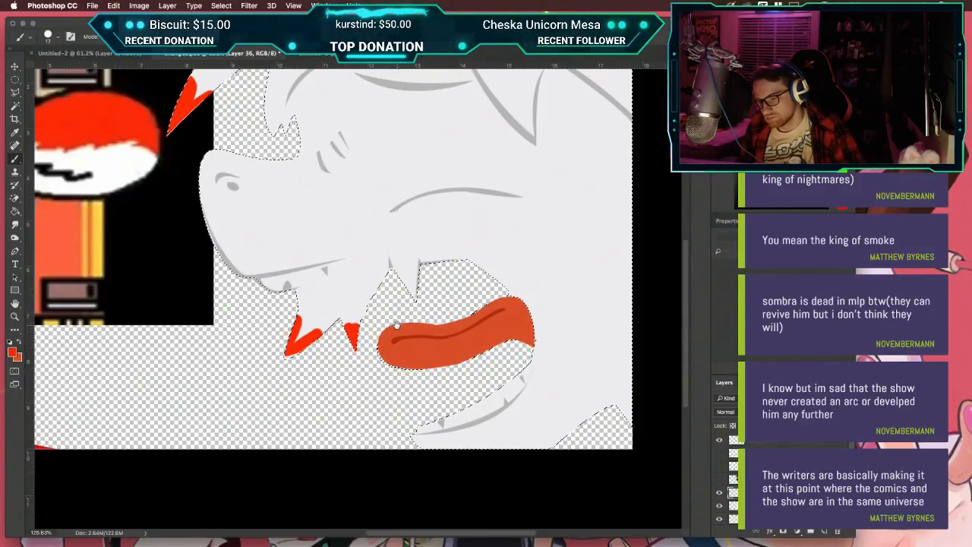
# Step: Look over the head on the canvas and examine the original crying pony picture and the fox soundtrack artwork in Safari
pyautogui.moveTo(406, 291); pyautogui.dragTo(373, 352)
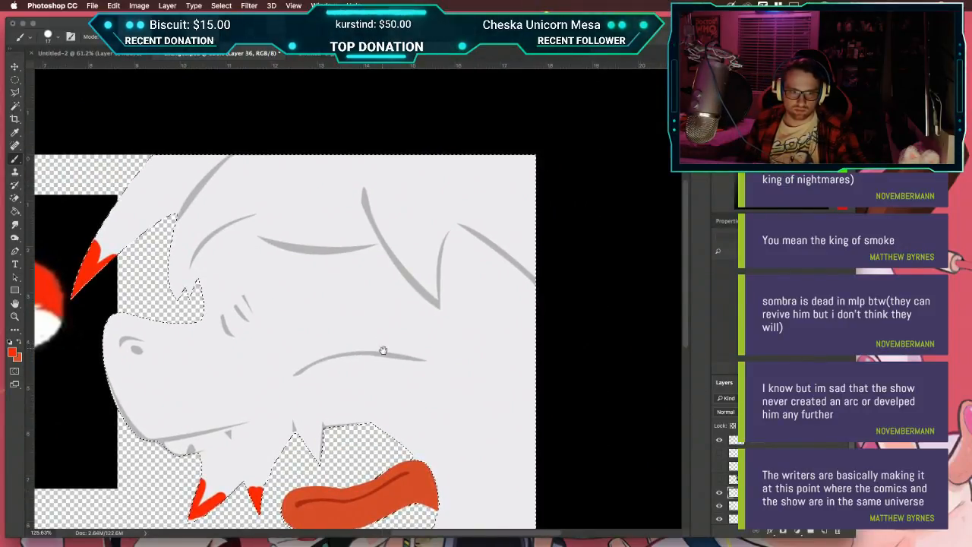
pyautogui.moveTo(393, 350); pyautogui.dragTo(310, 293)
pyautogui.moveTo(380, 317); pyautogui.dragTo(354, 301)
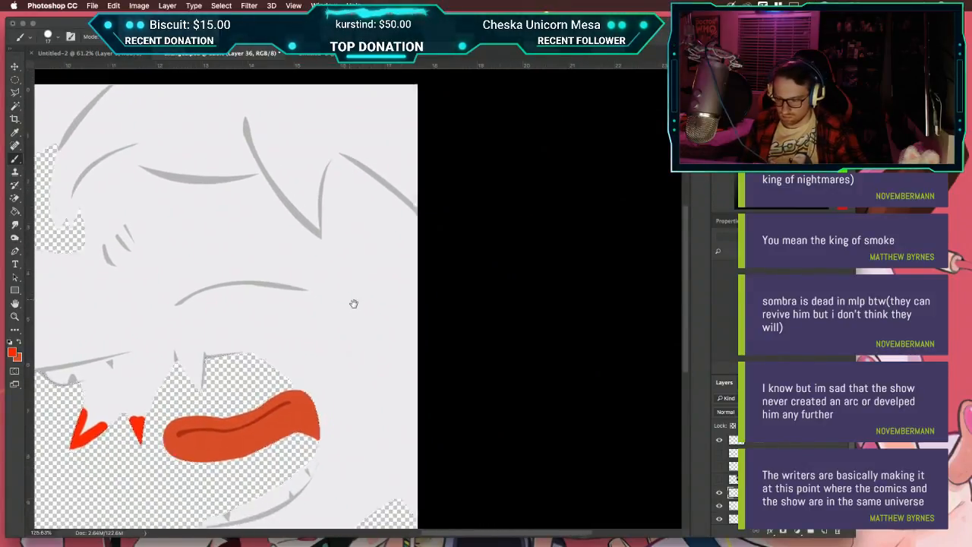
pyautogui.moveTo(218, 422); pyautogui.dragTo(404, 332)
pyautogui.moveTo(319, 266); pyautogui.dragTo(404, 356)
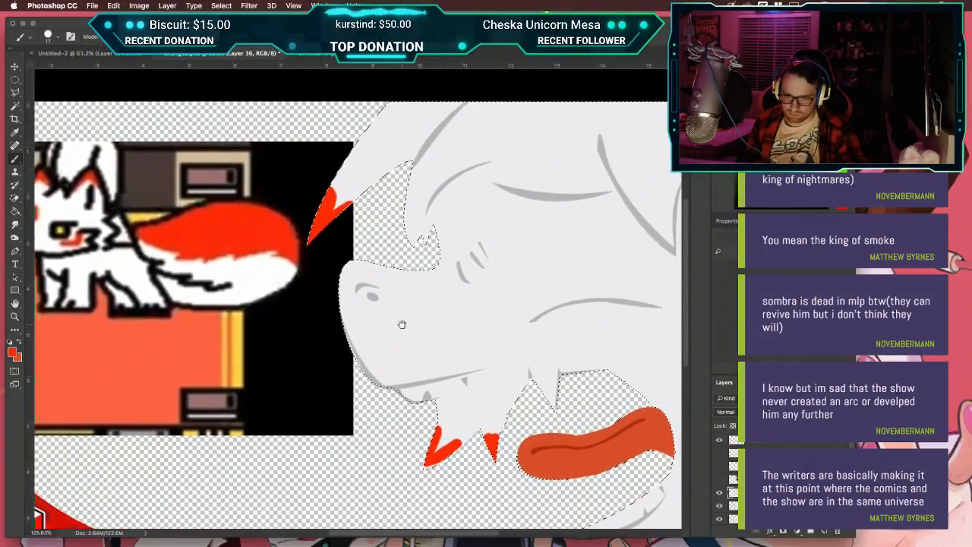
pyautogui.moveTo(387, 325); pyautogui.dragTo(356, 324)
pyautogui.moveTo(463, 359); pyautogui.dragTo(292, 298)
pyautogui.hotkey('ctrl', 'Left')
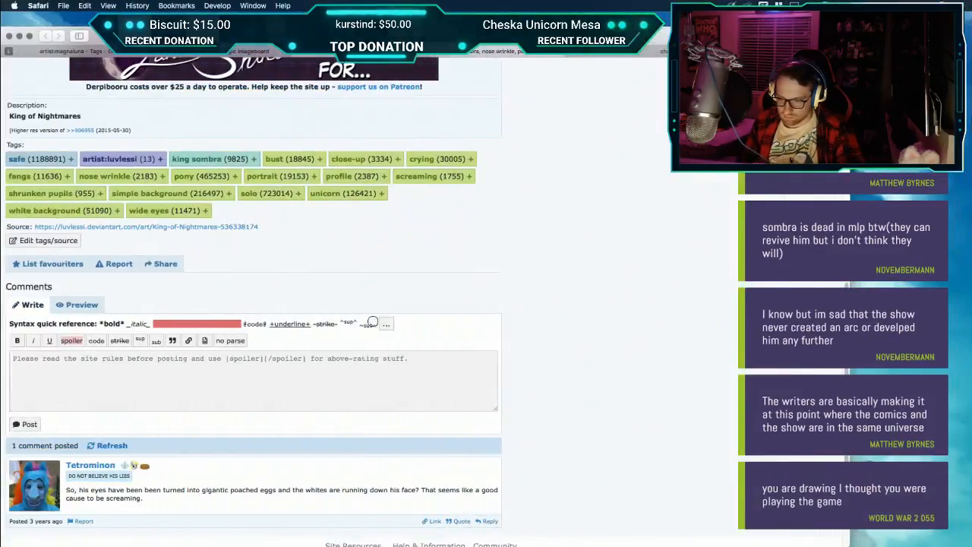
pyautogui.scroll(10, 372, 322)
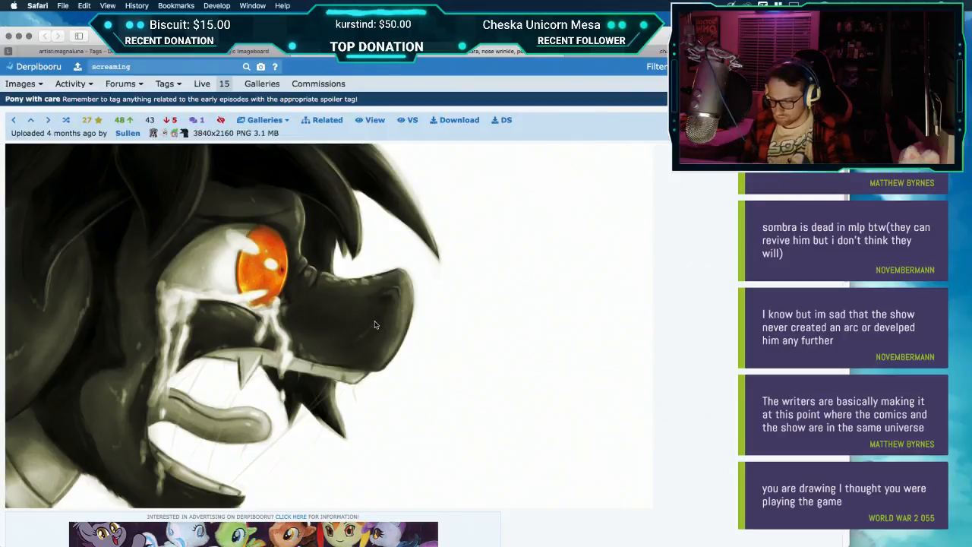
pyautogui.hotkey('ctrl', 'Tab')
pyautogui.hotkey('ctrl', 'Right')
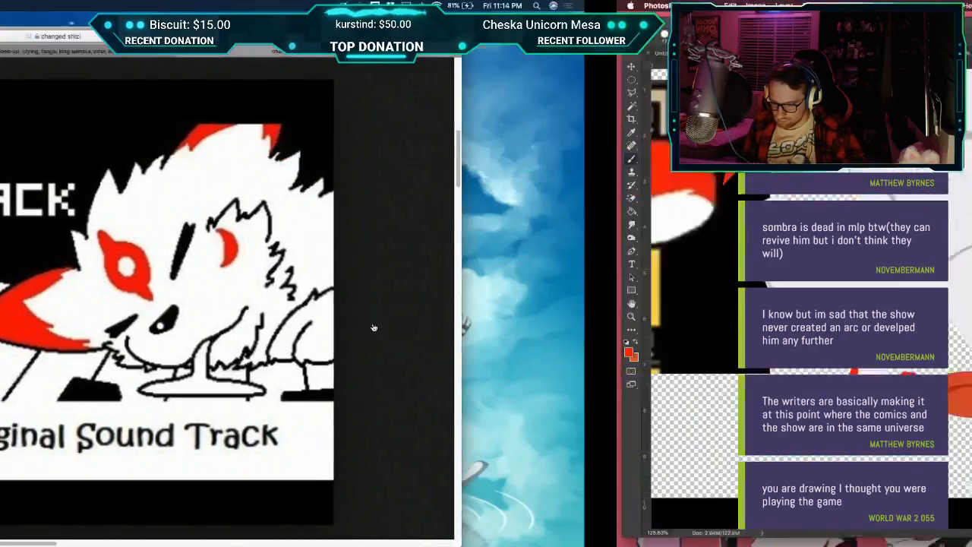
pyautogui.moveTo(483, 278)
pyautogui.mouseDown()
pyautogui.moveTo(499, 293)
pyautogui.moveTo(474, 313)
pyautogui.mouseUp()
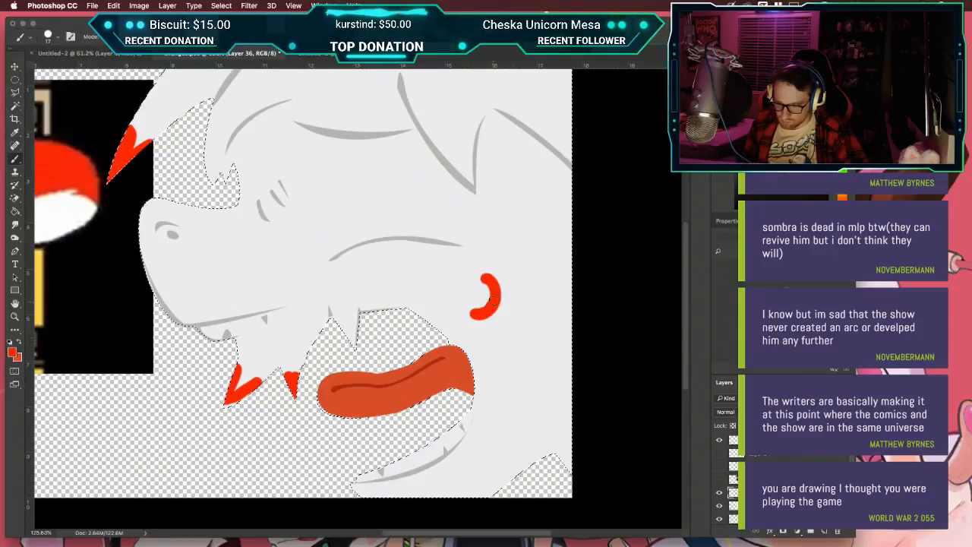
pyautogui.moveTo(486, 280); pyautogui.dragTo(487, 292)
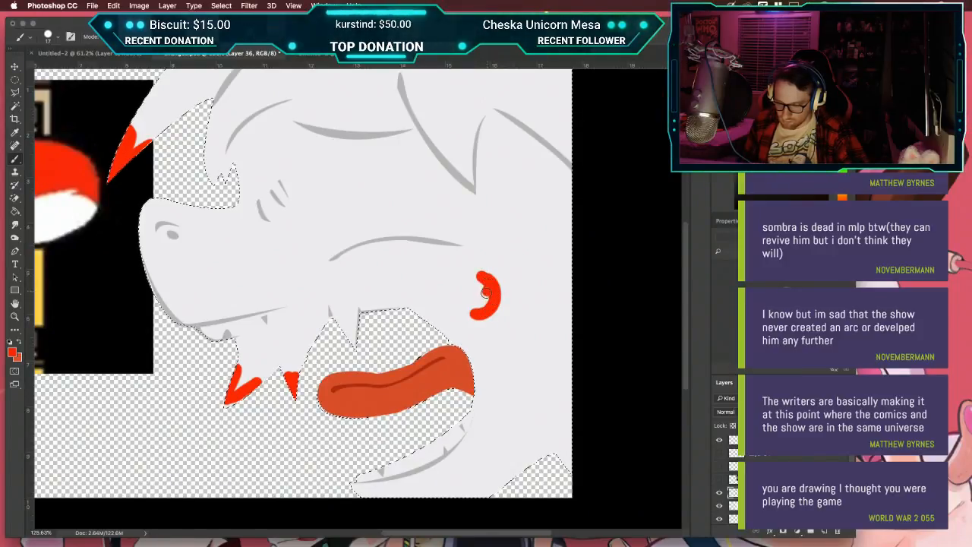
pyautogui.press('super+alt+z')
pyautogui.press('super+alt+z')
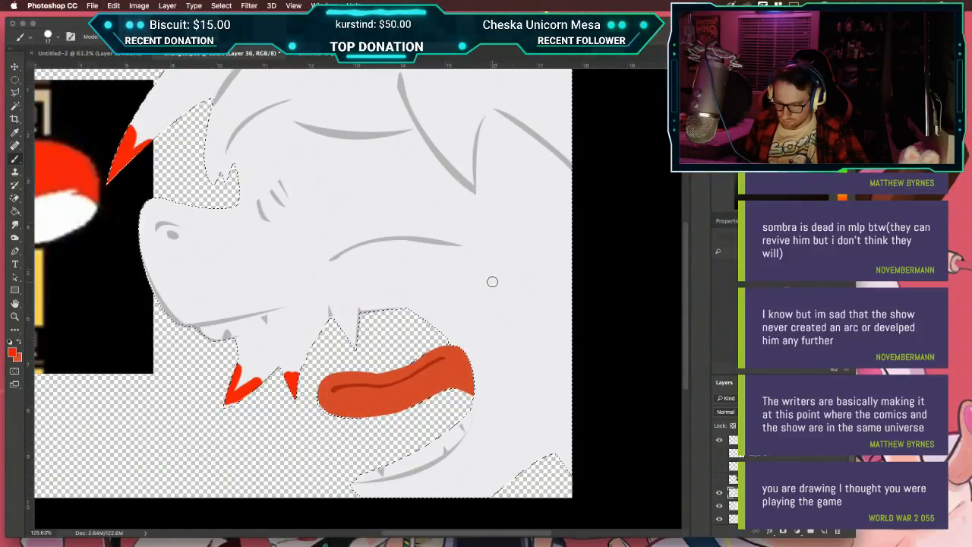
# Step: Paint a bright red crescent on the cheek behind the mouth corner, bulging toward the neck, and clear the selection
pyautogui.moveTo(476, 267)
pyautogui.mouseDown()
pyautogui.moveTo(491, 293)
pyautogui.moveTo(471, 316)
pyautogui.mouseUp()
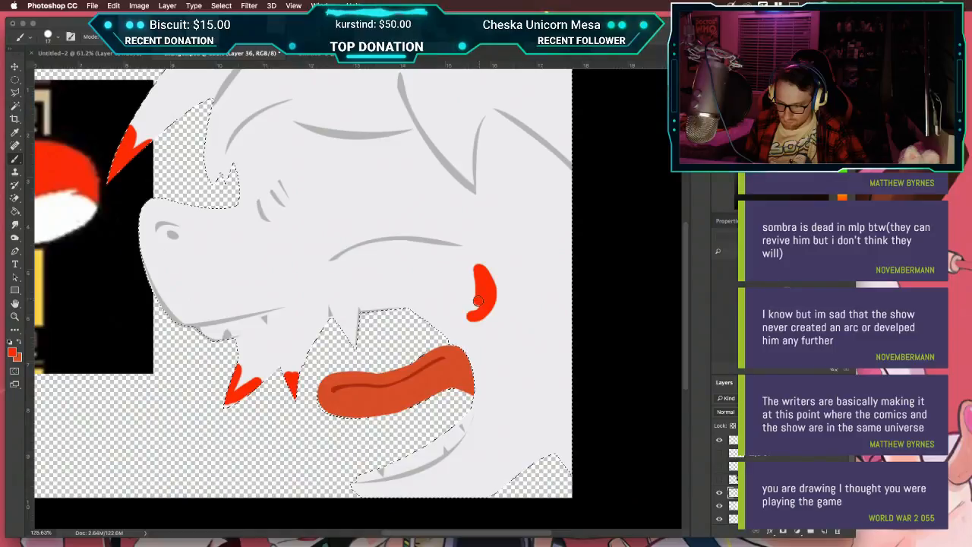
pyautogui.moveTo(469, 309); pyautogui.dragTo(477, 307)
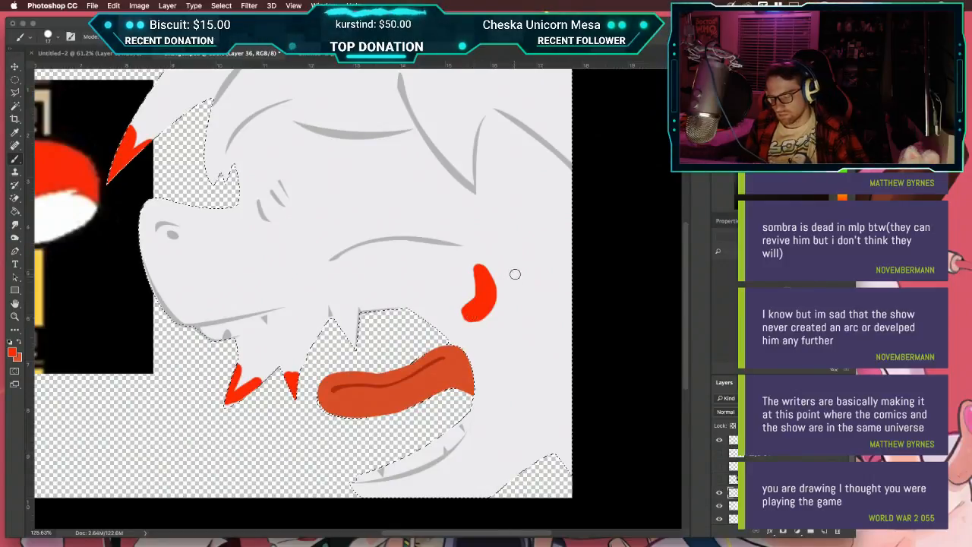
pyautogui.press('super+d')
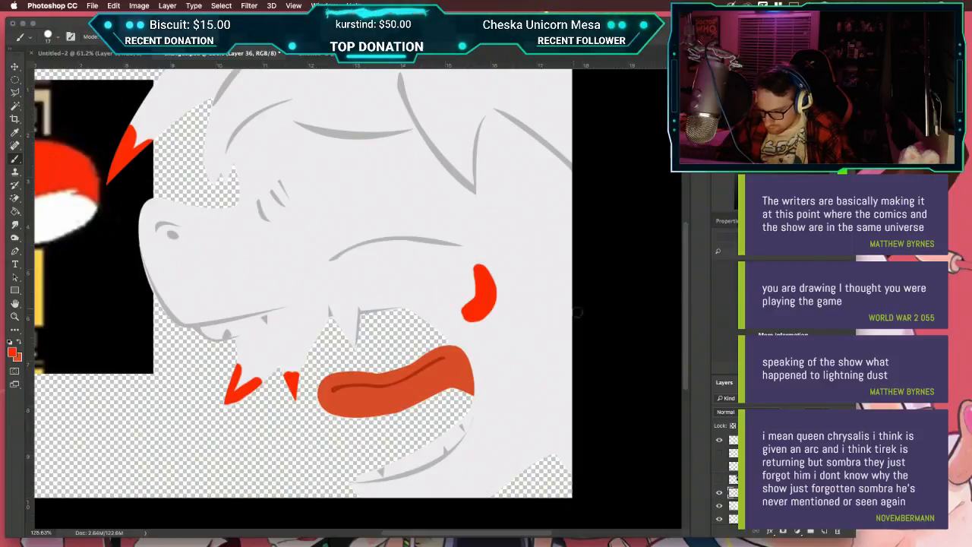
# Step: Show the original painting layer over the flat grey head as a tracing guide
pyautogui.click(719, 479)
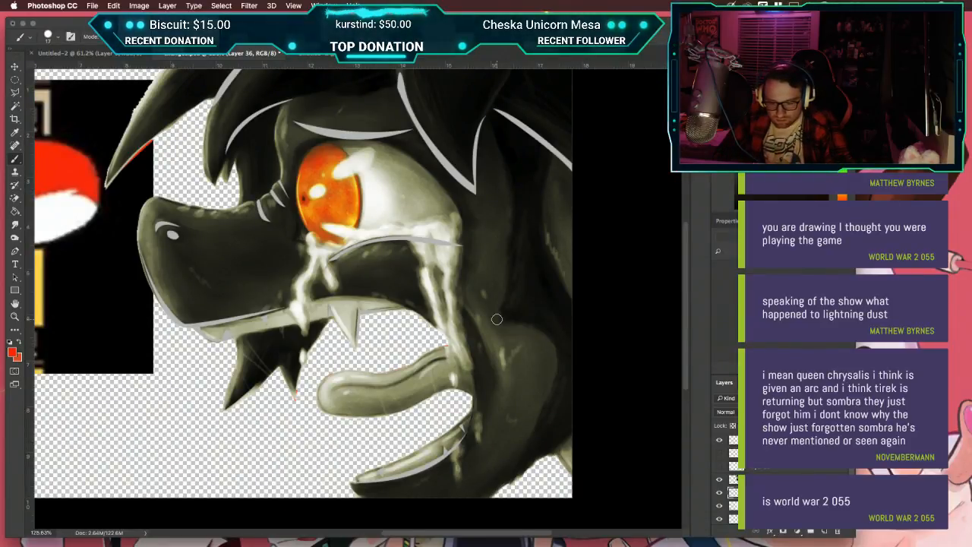
pyautogui.scroll(-5, 497, 319)
pyautogui.hscroll(-3, 496, 319)
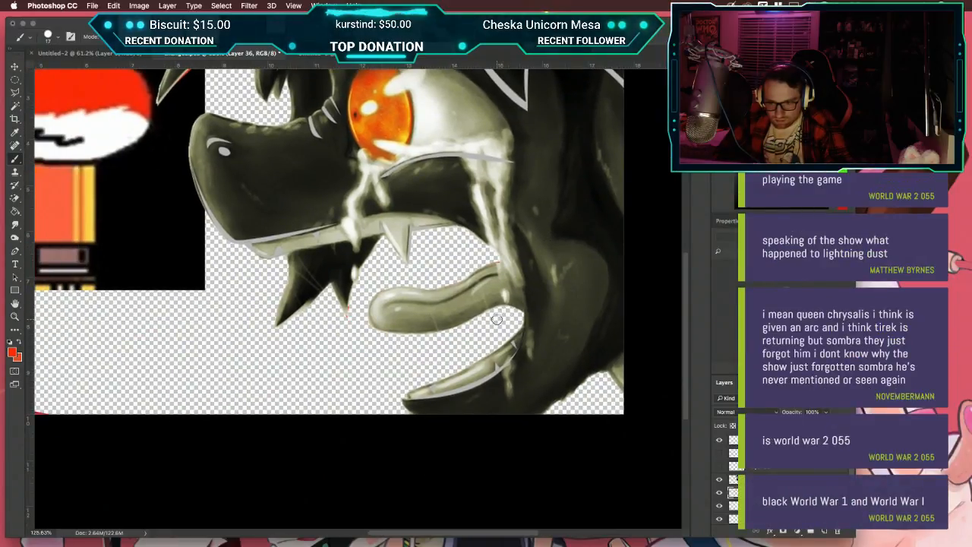
pyautogui.scroll(1, 496, 319)
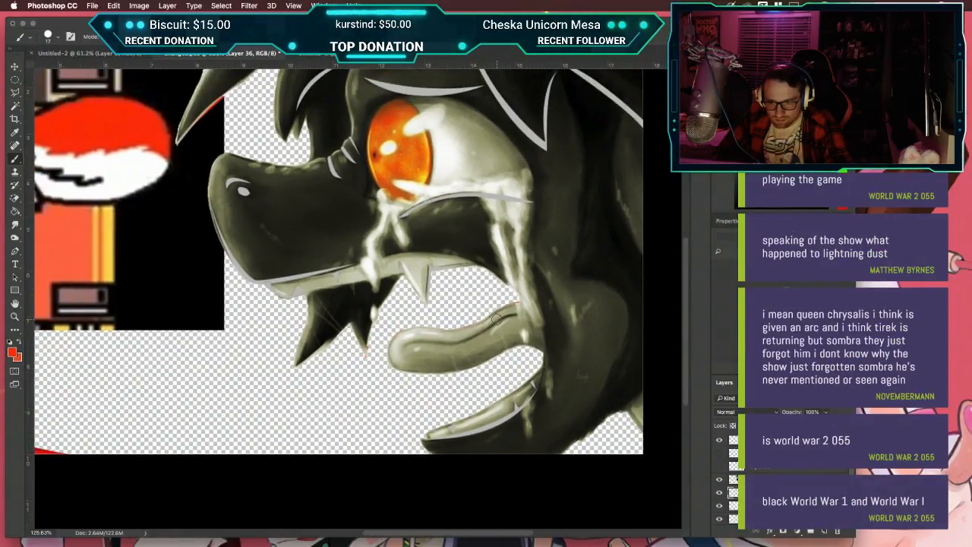
pyautogui.scroll(2, 497, 319)
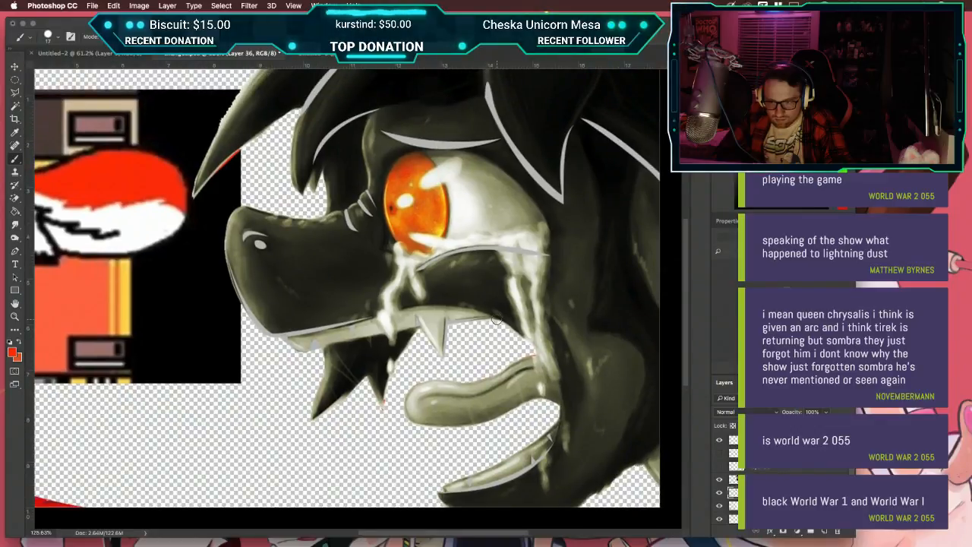
pyautogui.scroll(3, 497, 319)
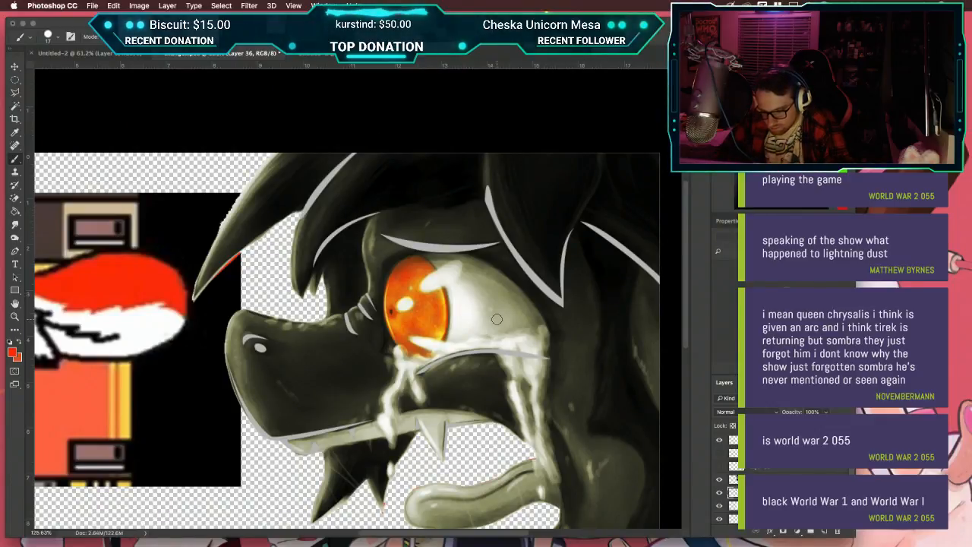
# Step: Trace a thin closed Pen path along the brow's front edge, from the hair line down to the uppermost nose wrinkle
pyautogui.scroll(5, 385, 267)
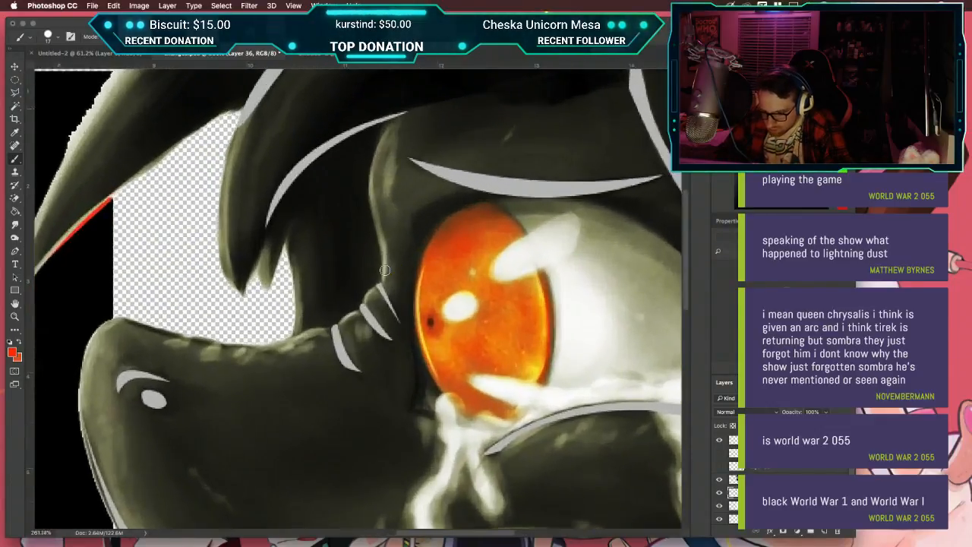
pyautogui.press('p')
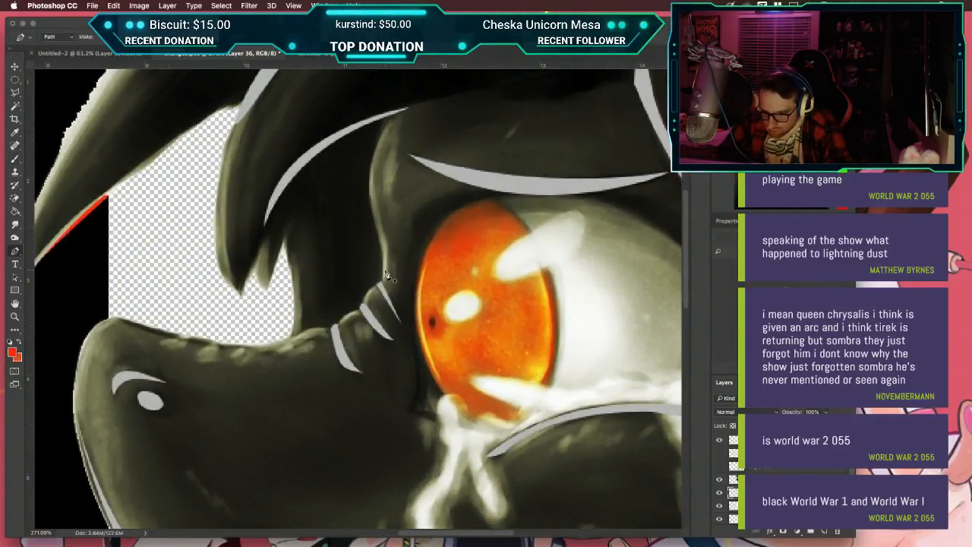
pyautogui.click(392, 114)
pyautogui.moveTo(367, 190); pyautogui.dragTo(369, 224)
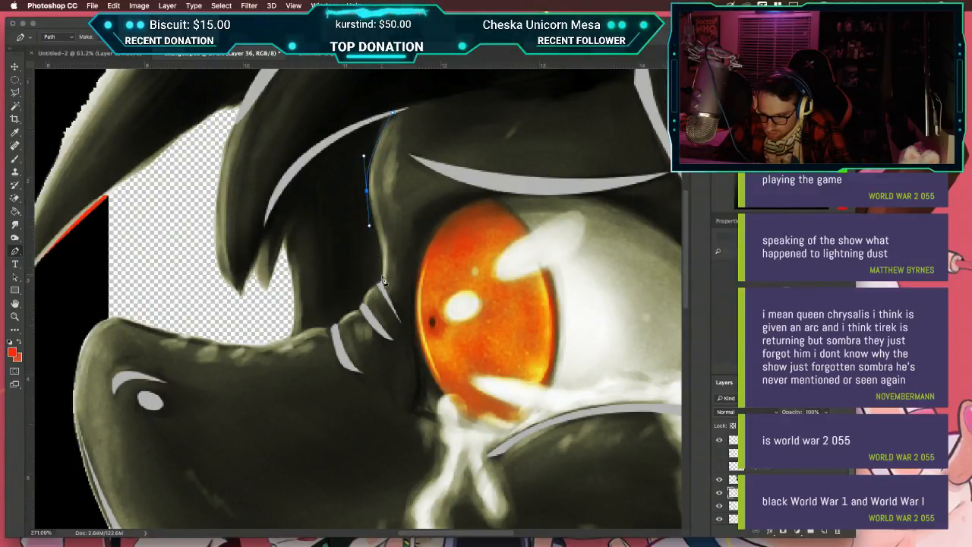
pyautogui.moveTo(383, 281); pyautogui.dragTo(375, 310)
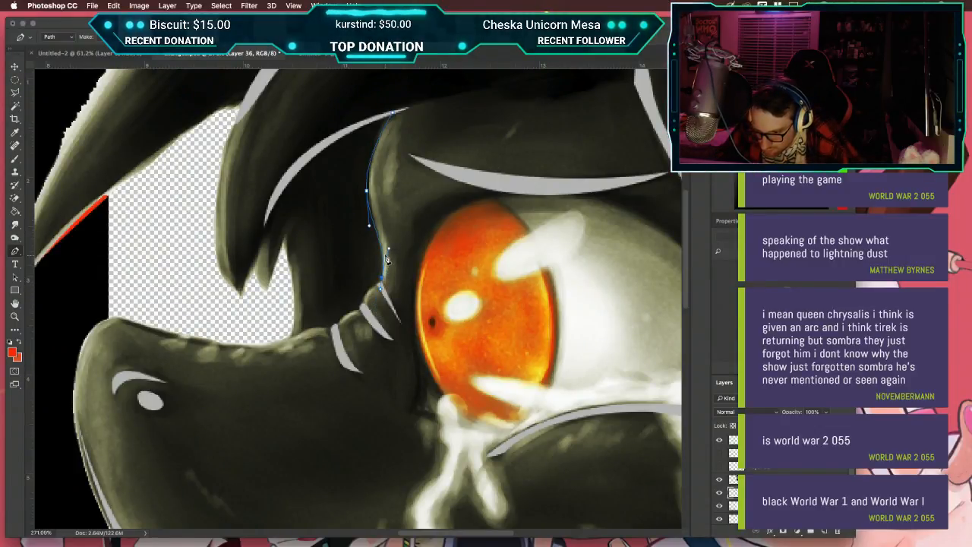
pyautogui.moveTo(381, 207); pyautogui.dragTo(363, 146)
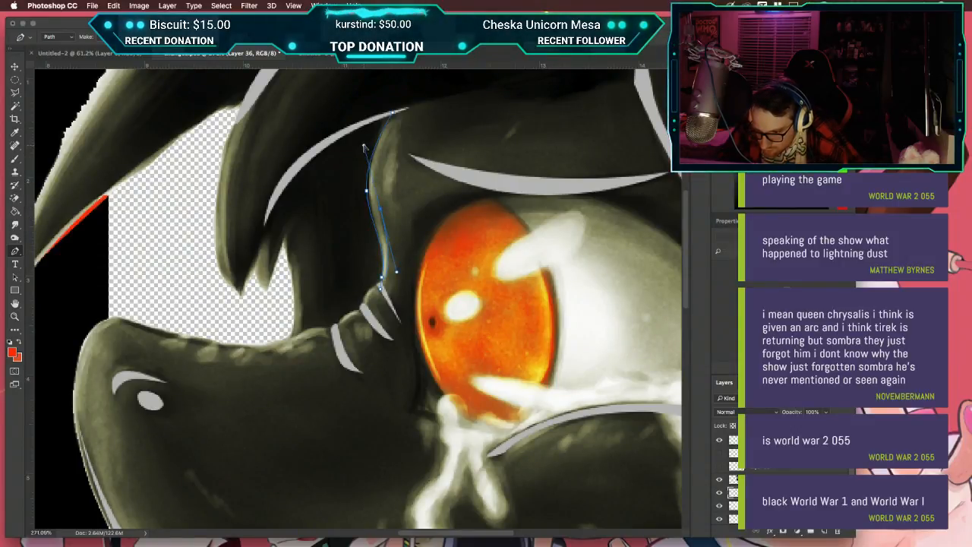
pyautogui.click(393, 114)
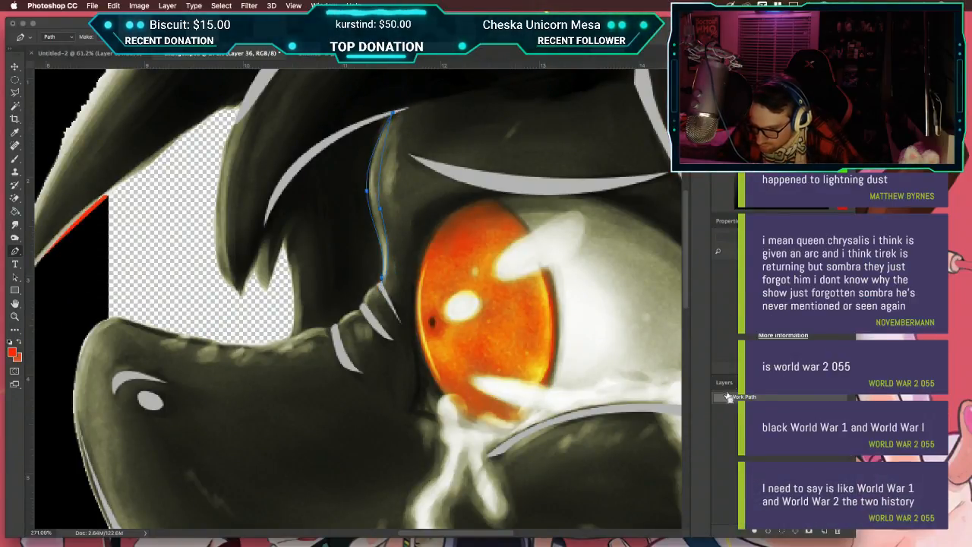
# Step: Convert the brow path to a selection, fill it on the stroke layer with grey sampled from the detail lines, and deselect
pyautogui.hotkey('ctrl', 'Return')
pyautogui.press('i')
pyautogui.click(376, 311)
pyautogui.press('g')
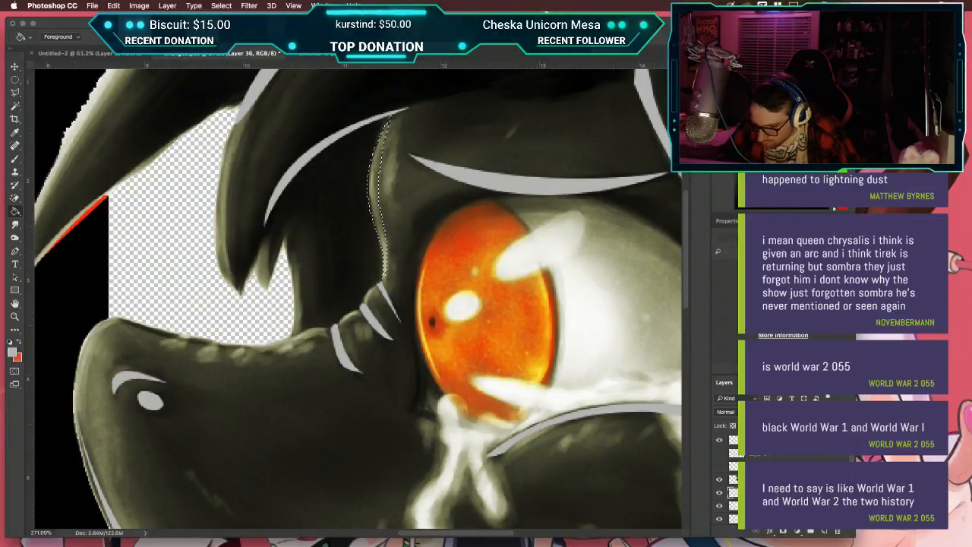
pyautogui.click(381, 211)
pyautogui.press('super+d')
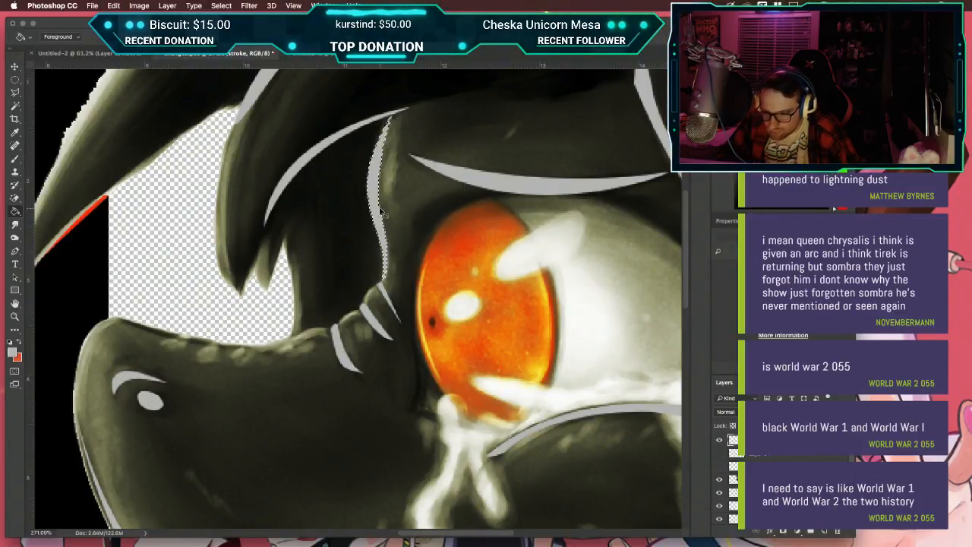
# Step: Trace a thin closed Pen path along the snout's upper edge, running forward from the top of the lowest nose wrinkle
pyautogui.scroll(-5, 383, 213)
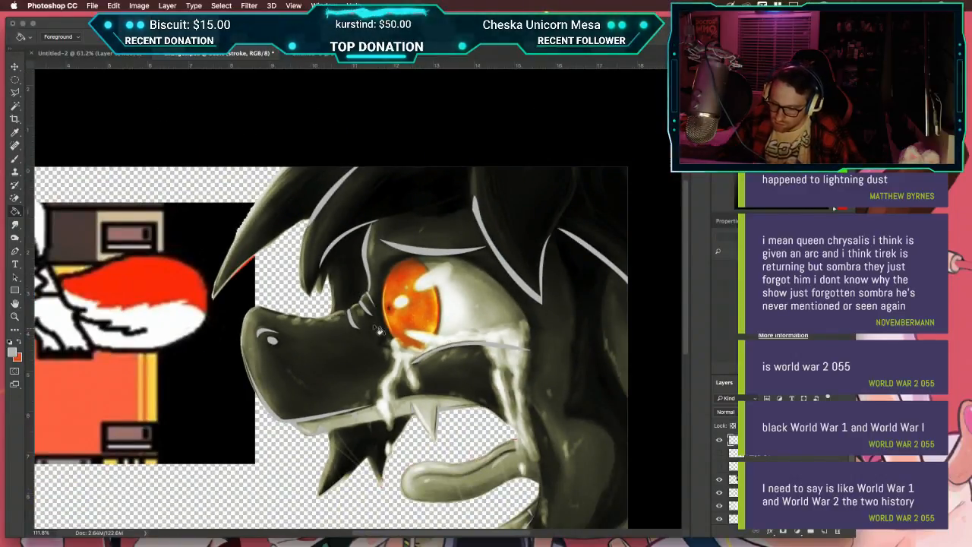
pyautogui.scroll(6, 364, 315)
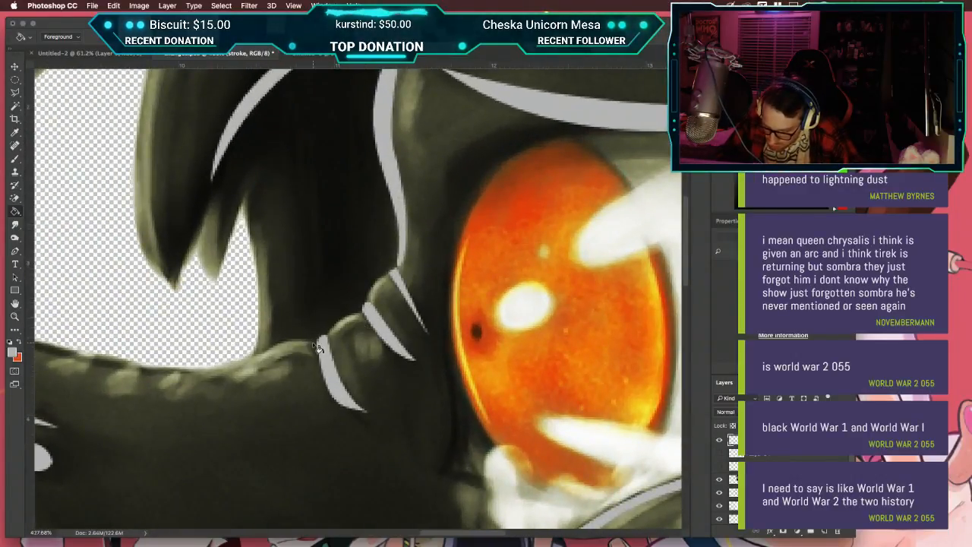
pyautogui.press('p')
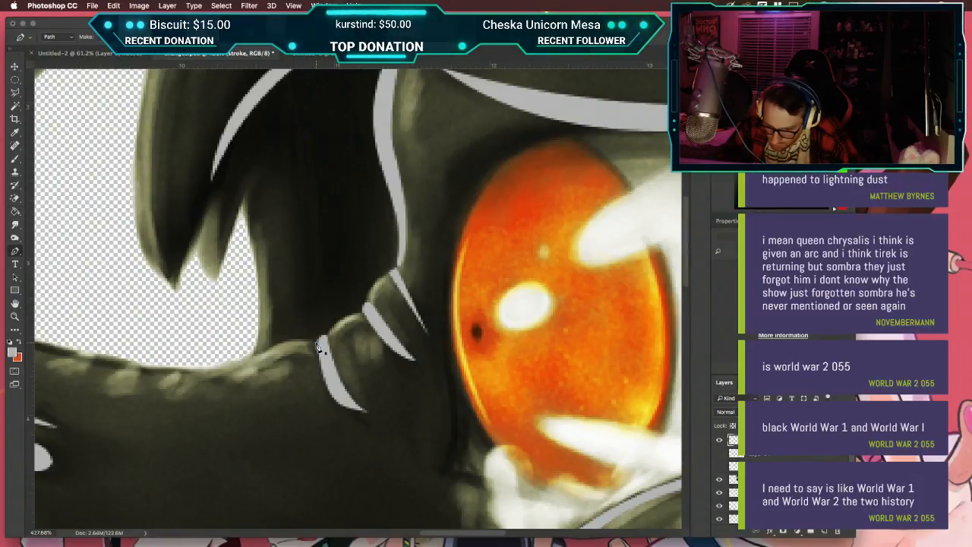
pyautogui.moveTo(237, 370); pyautogui.dragTo(214, 383)
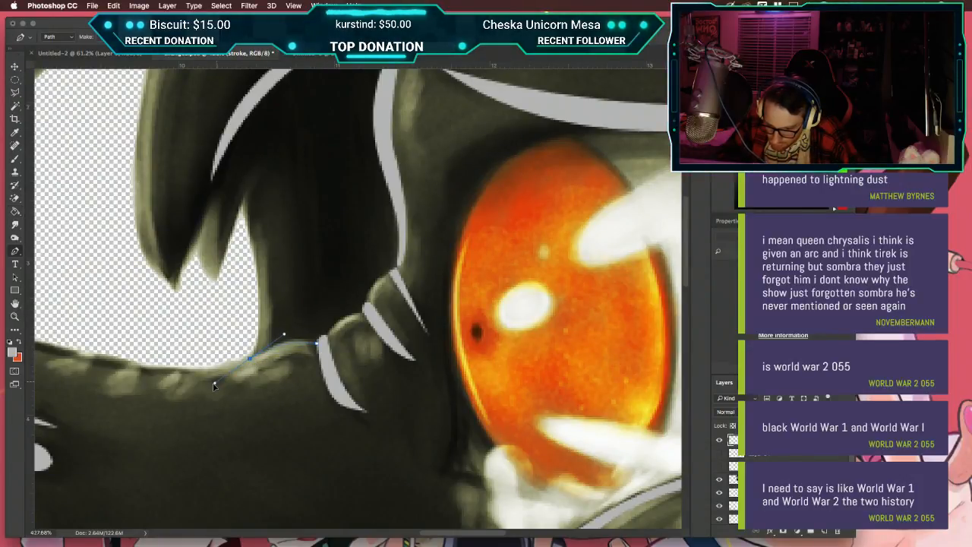
pyautogui.moveTo(209, 385); pyautogui.dragTo(239, 362)
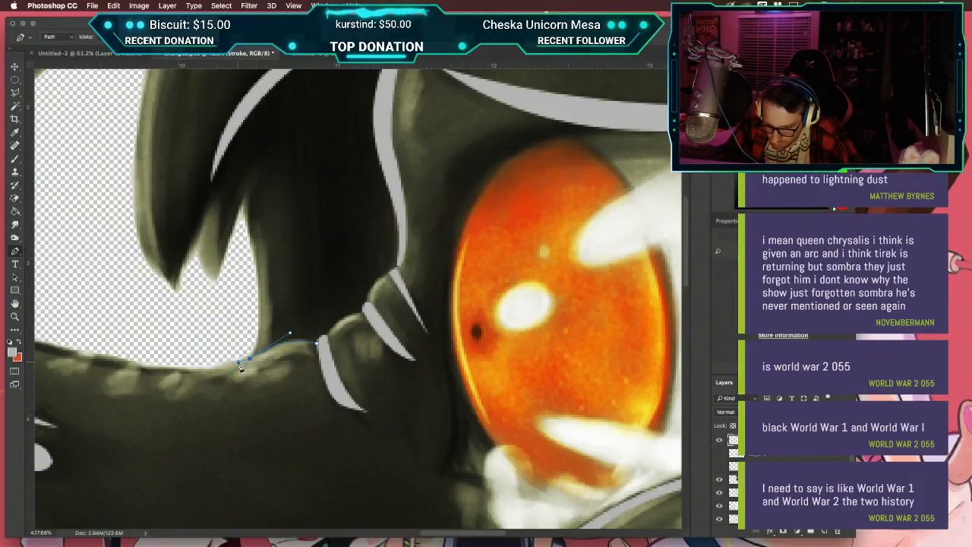
pyautogui.moveTo(290, 356); pyautogui.dragTo(316, 354)
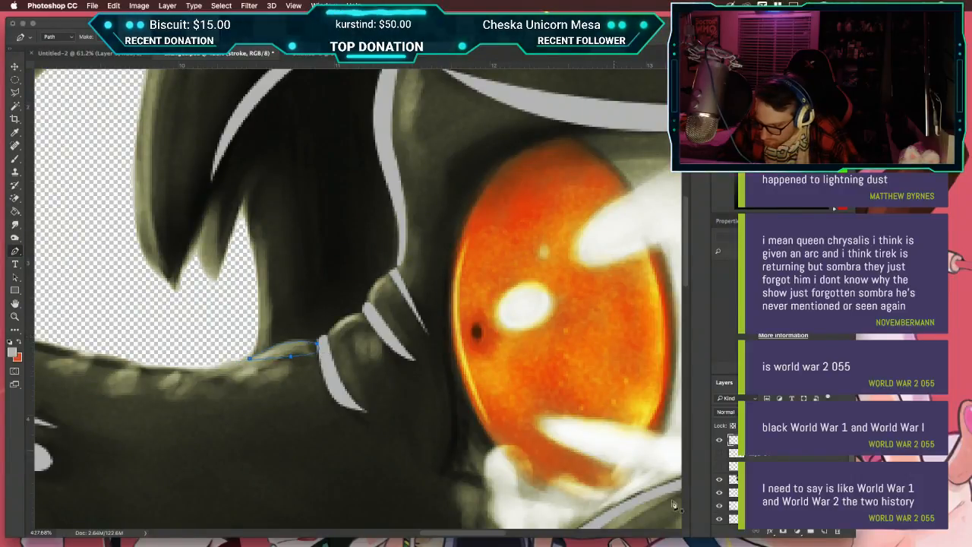
# Step: Convert the snout-edge path to a selection, fill it with the detail-line grey on the stroke layer, and deselect
pyautogui.press('super+Return')
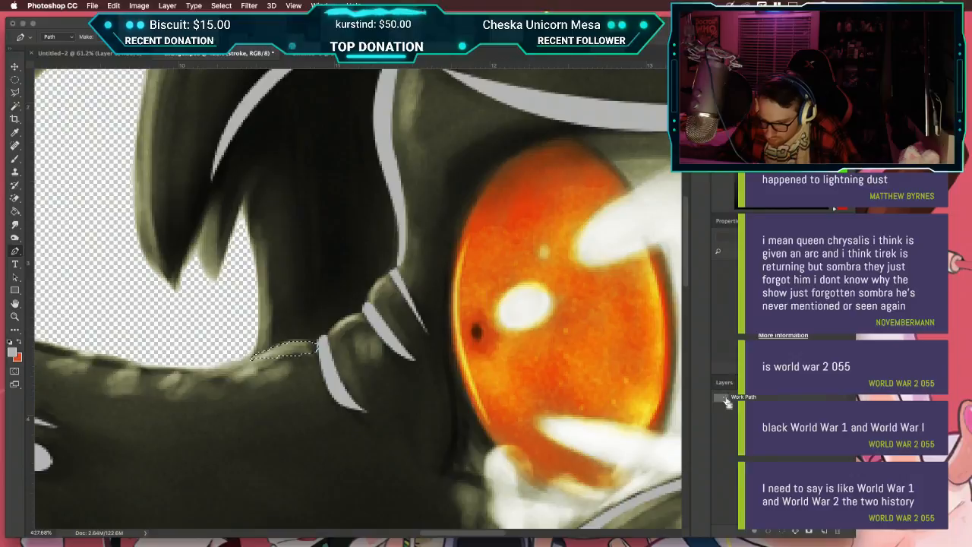
pyautogui.press('g')
pyautogui.click(300, 351)
pyautogui.scroll(-2, 299, 349)
pyautogui.press('super+d')
pyautogui.scroll(-6, 299, 347)
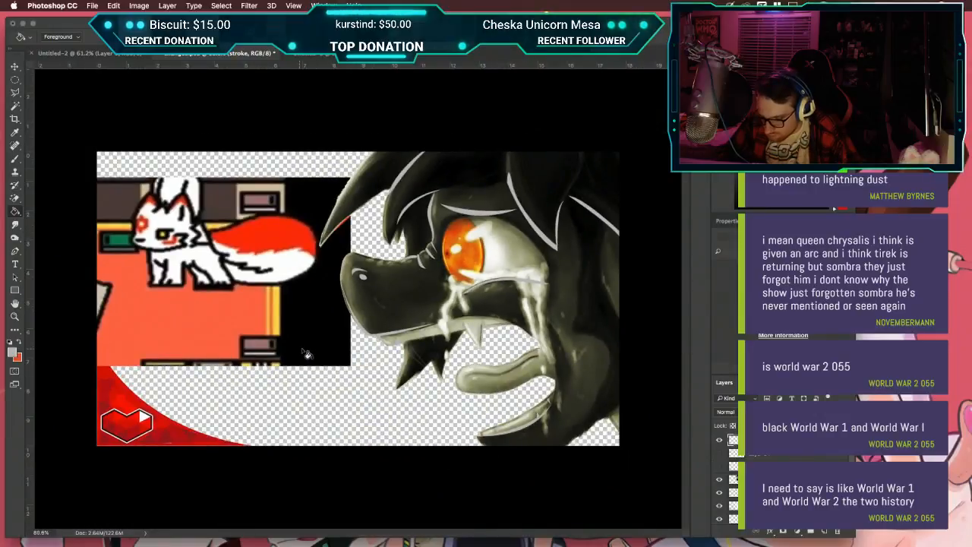
# Step: Compare the flat redraw and its detail lines with the original painting by toggling the painting and stroke layers
pyautogui.click(719, 480)
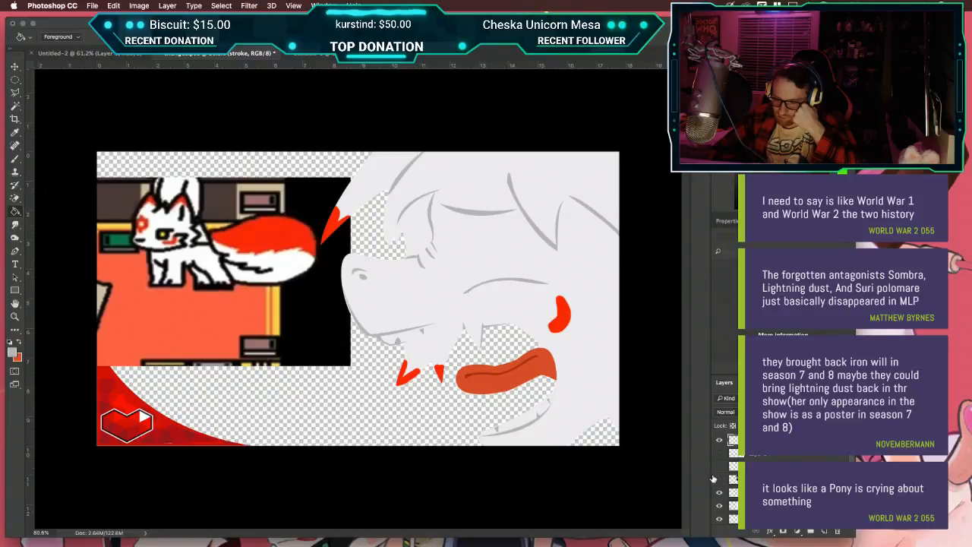
pyautogui.click(718, 478)
pyautogui.scroll(5, 357, 290)
pyautogui.scroll(1, 537, 310)
pyautogui.hscroll(5, 537, 310)
pyautogui.scroll(2, 536, 309)
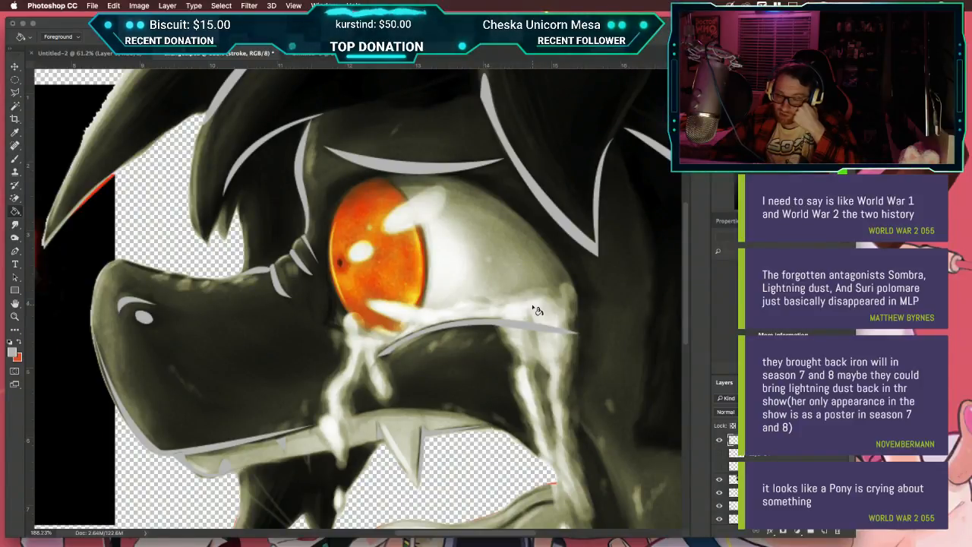
pyautogui.hscroll(10, 536, 310)
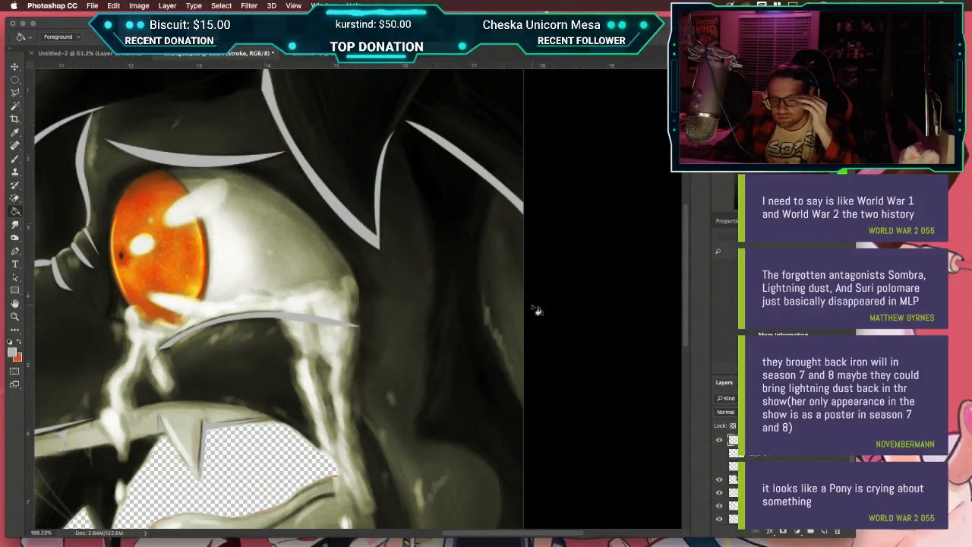
pyautogui.scroll(1, 536, 310)
pyautogui.hscroll(-5, 536, 309)
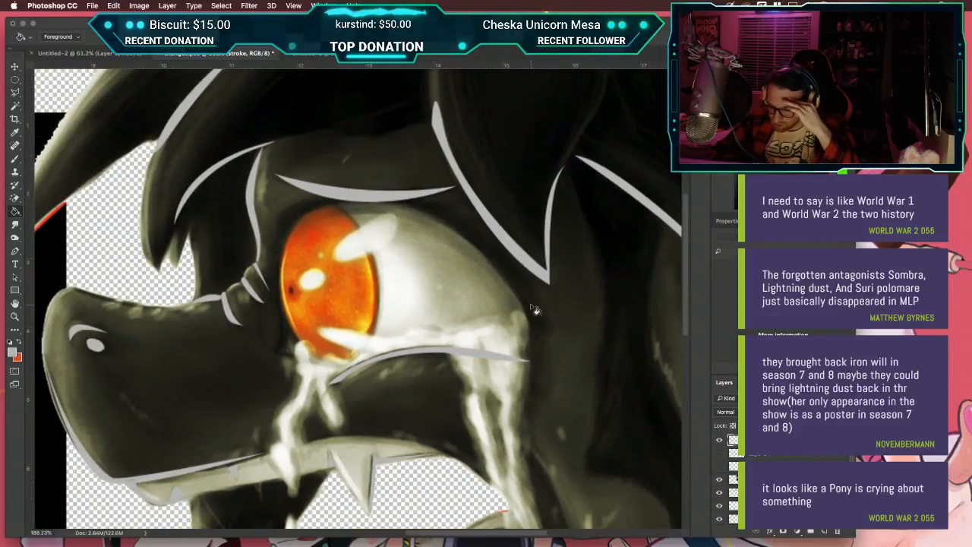
pyautogui.click(720, 440)
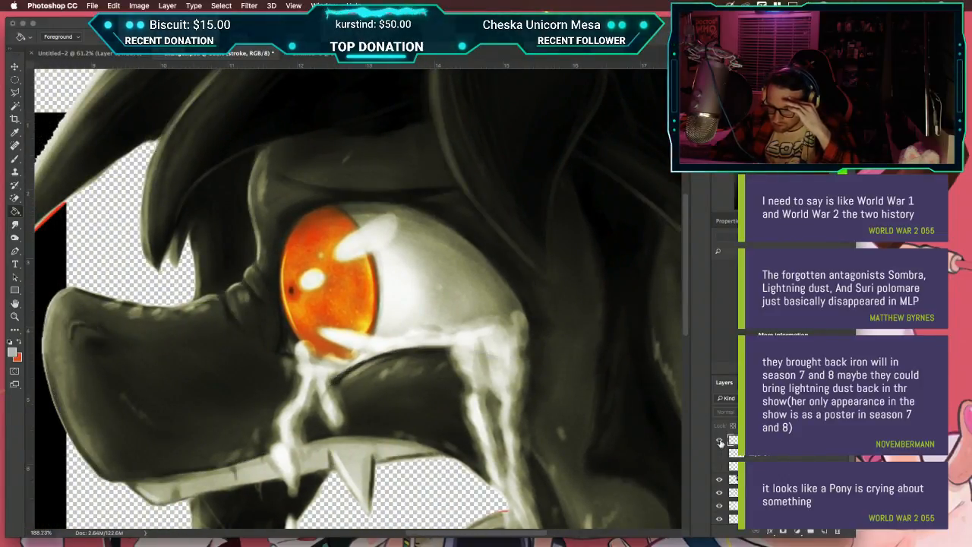
pyautogui.click(720, 440)
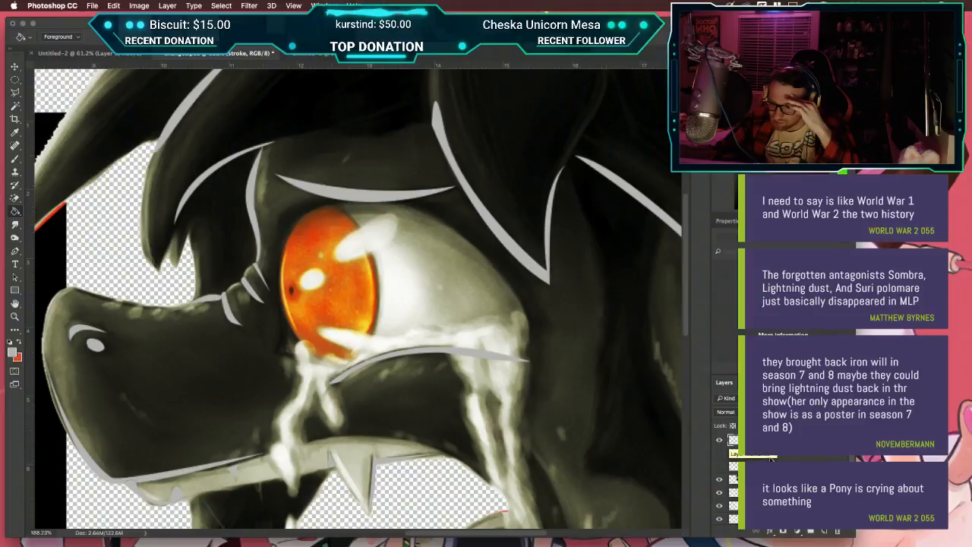
pyautogui.click(719, 480)
pyautogui.click(719, 481)
pyautogui.click(732, 479)
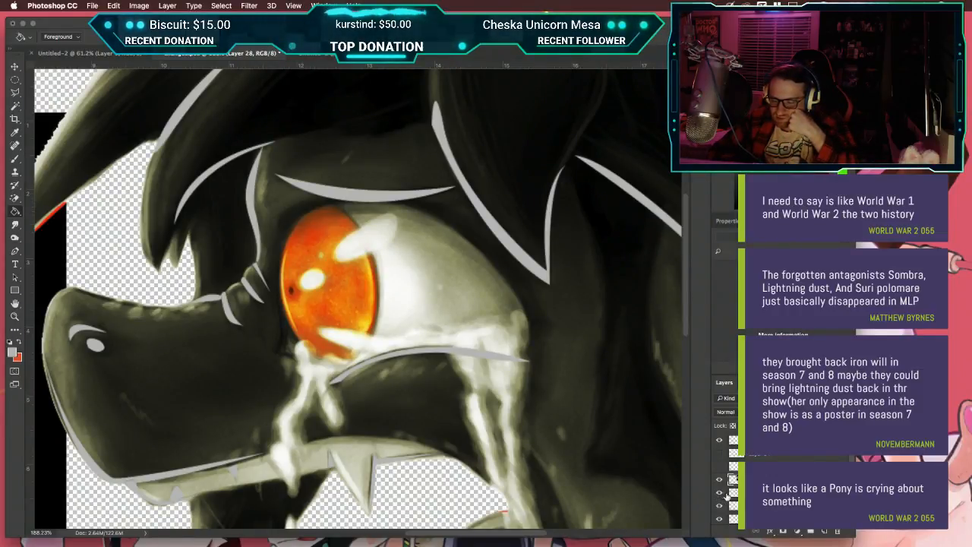
pyautogui.click(765, 492)
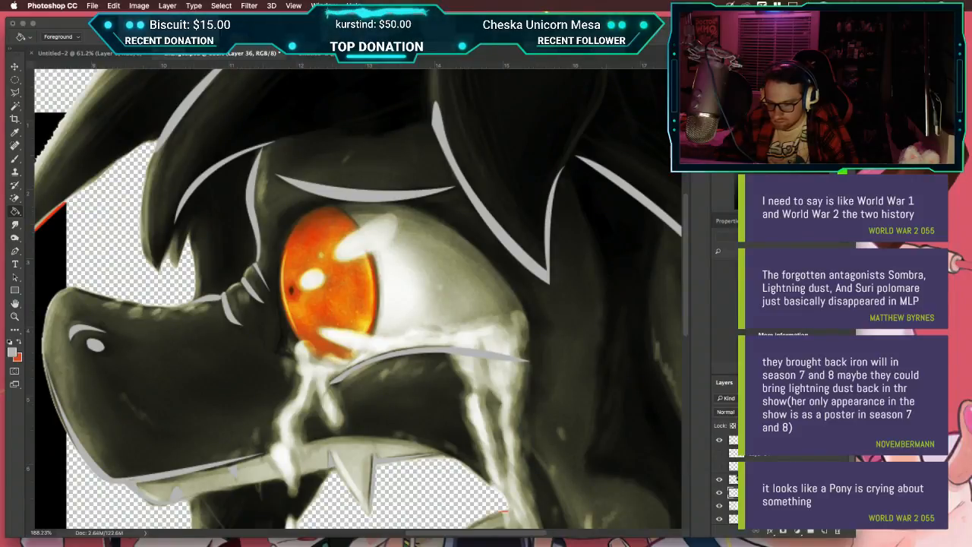
pyautogui.click(719, 481)
pyautogui.click(719, 481)
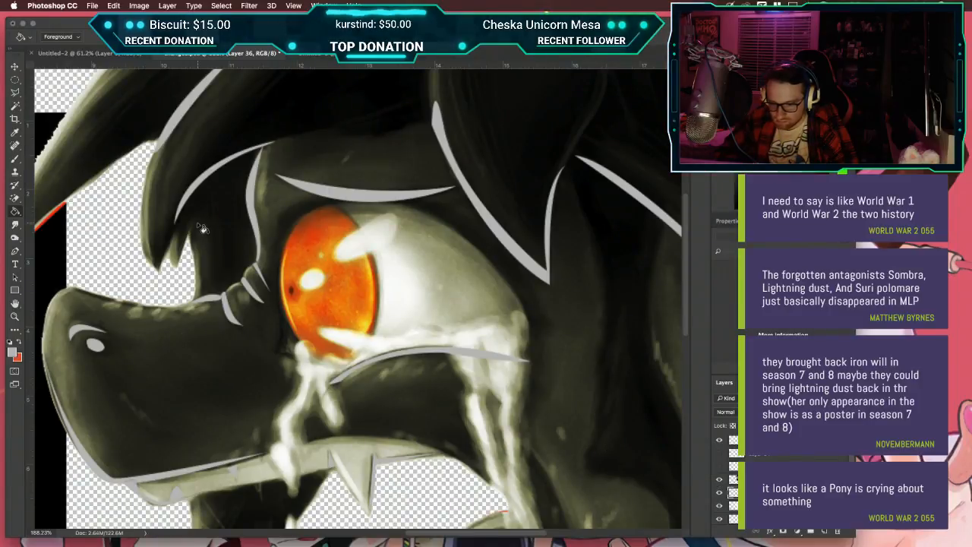
pyautogui.scroll(5, 203, 228)
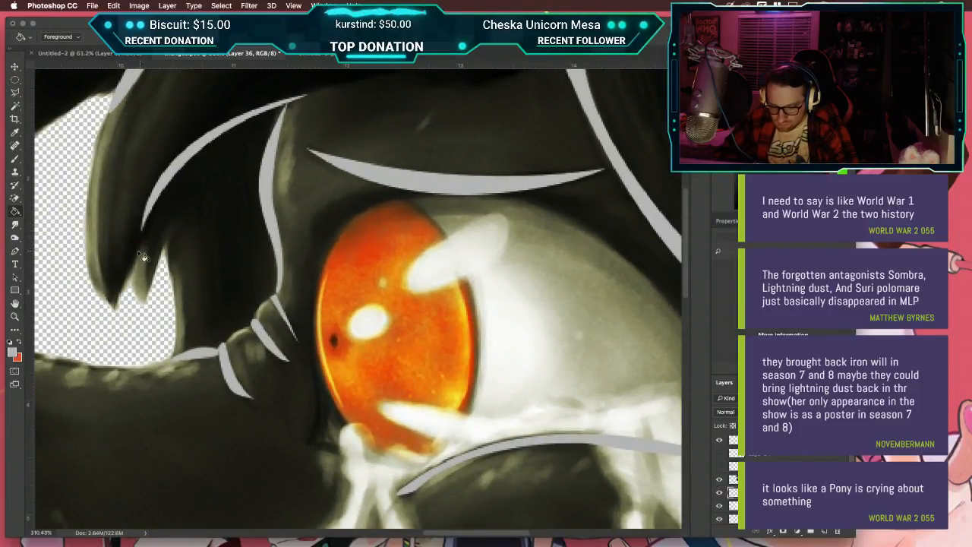
pyautogui.press('p')
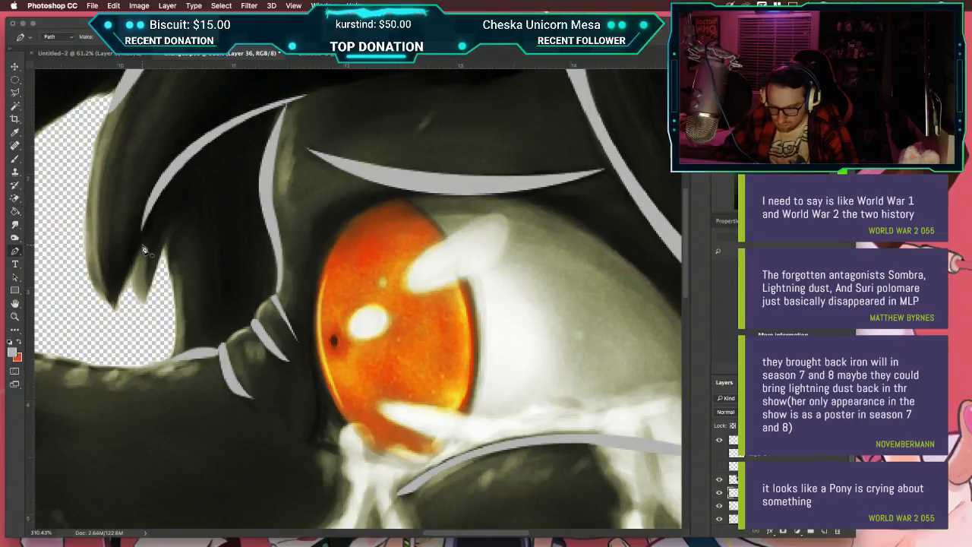
pyautogui.click(142, 245)
pyautogui.click(131, 283)
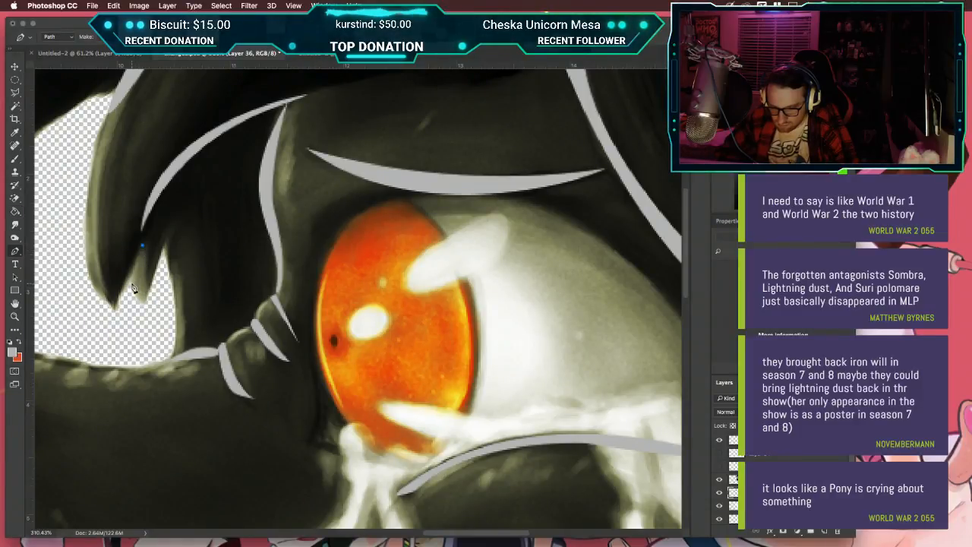
pyautogui.click(143, 306)
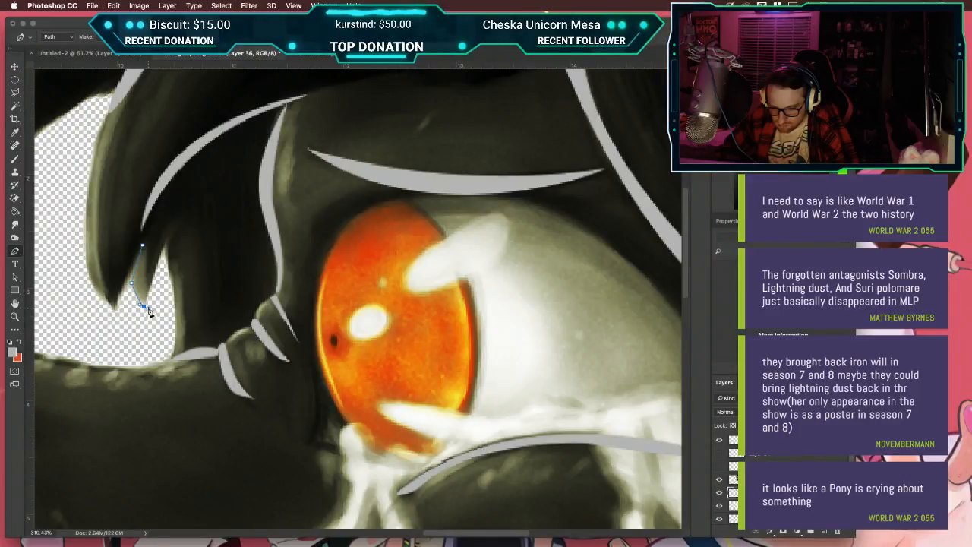
pyautogui.moveTo(153, 281); pyautogui.dragTo(158, 271)
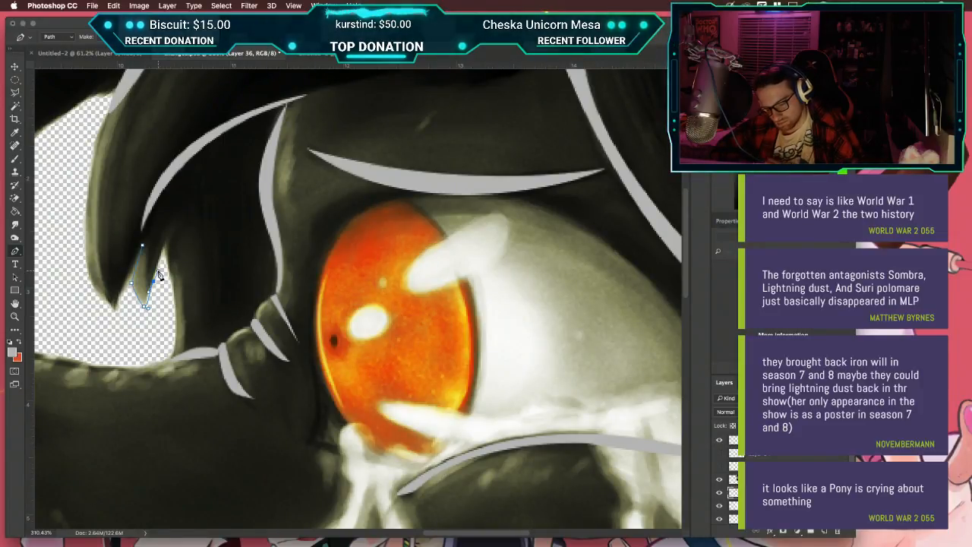
pyautogui.press('alt+super+z')
pyautogui.press('alt+super+z')
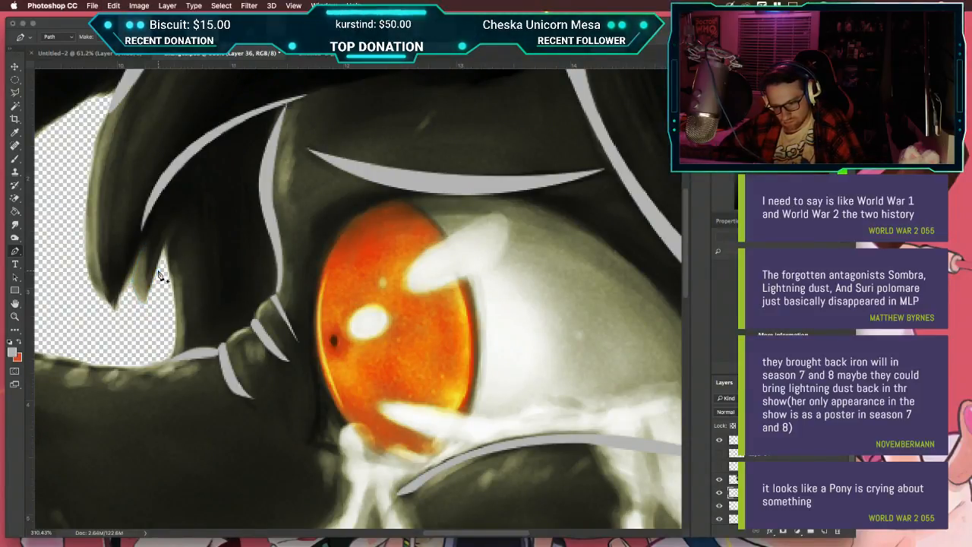
# Step: Check the flat head without the painting guide and with the pale eye shape shown, restoring the guide and hiding the eye shape
pyautogui.scroll(-5, 160, 275)
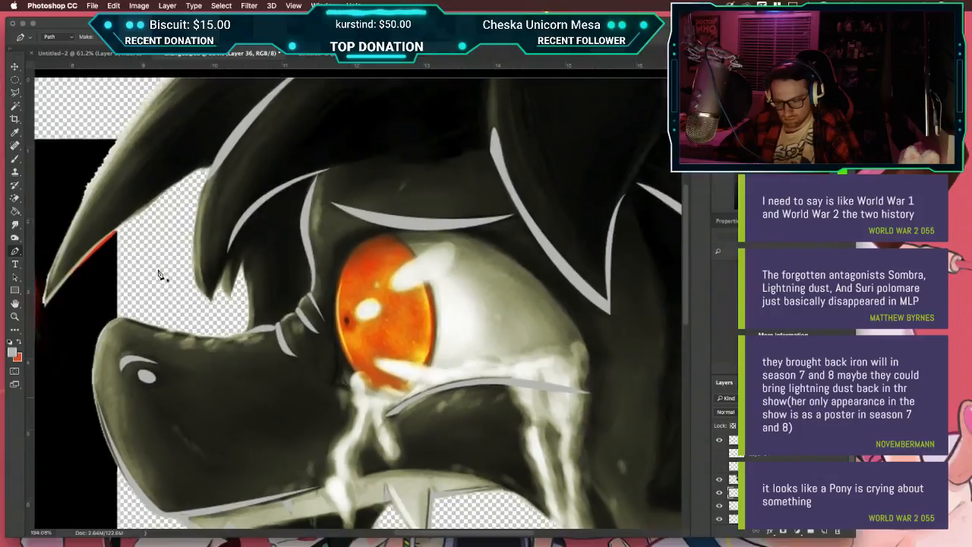
pyautogui.scroll(-4, 159, 275)
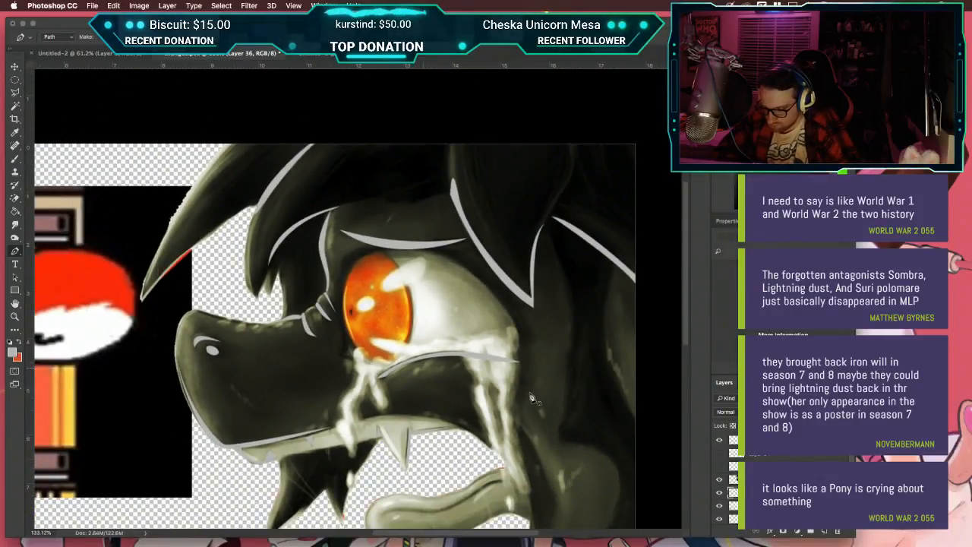
pyautogui.click(720, 469)
pyautogui.click(720, 469)
pyautogui.scroll(-2, 720, 469)
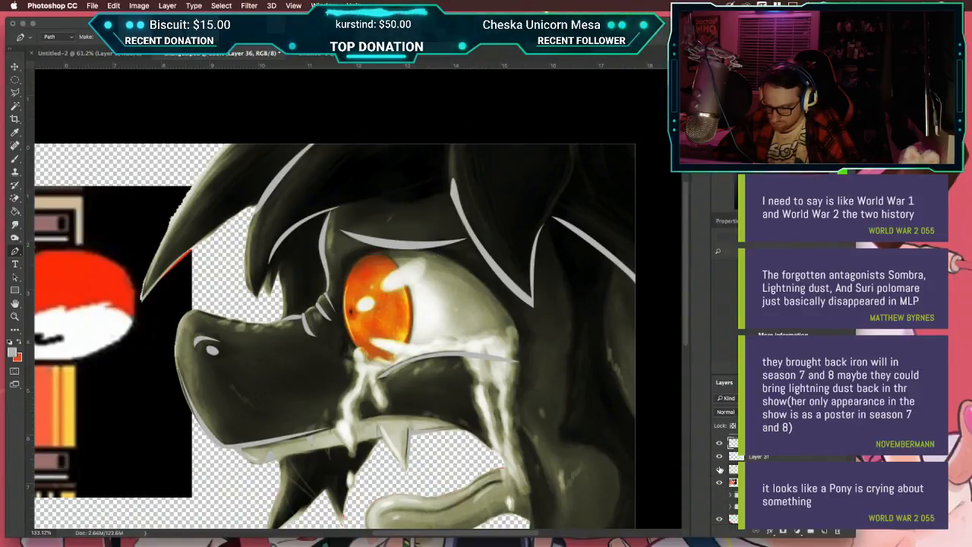
pyautogui.click(719, 466)
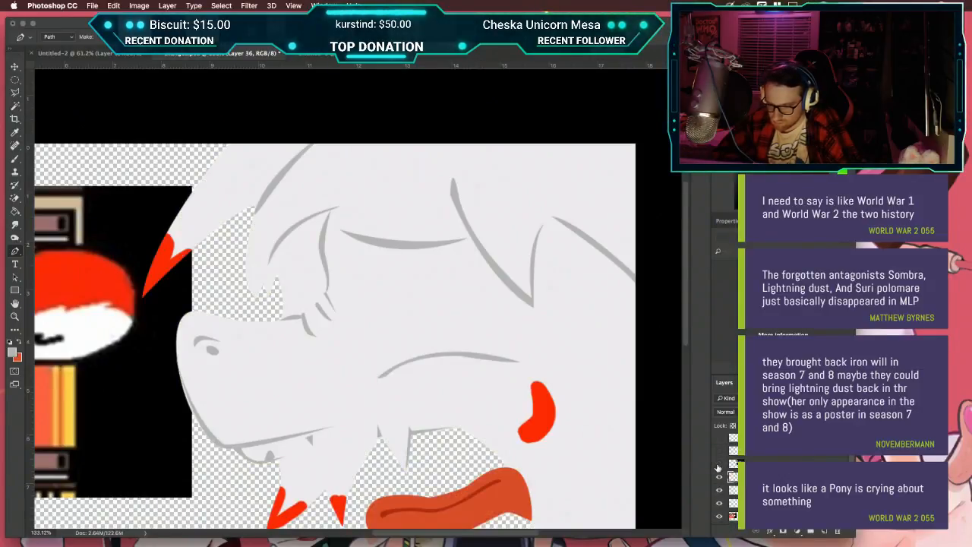
pyautogui.hotkey('ctrl', '0')
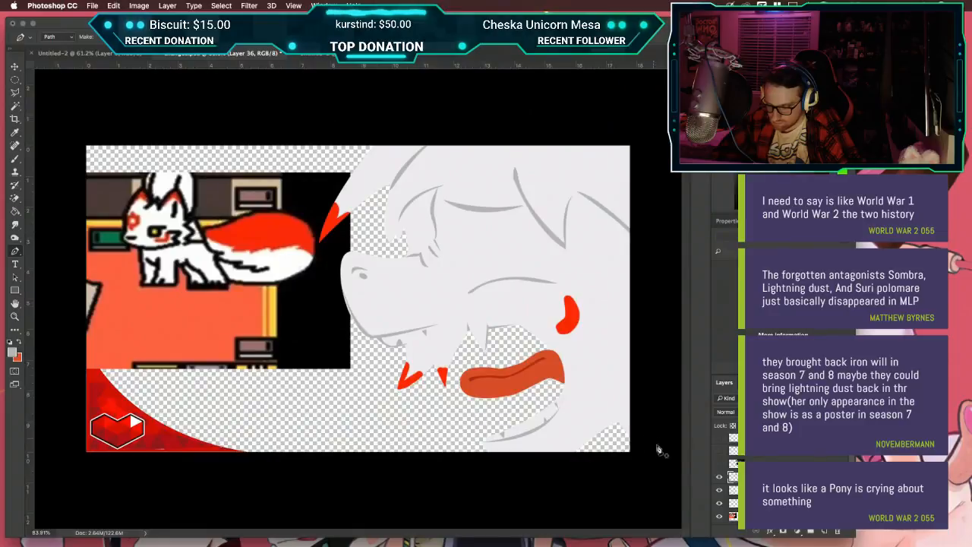
pyautogui.click(719, 450)
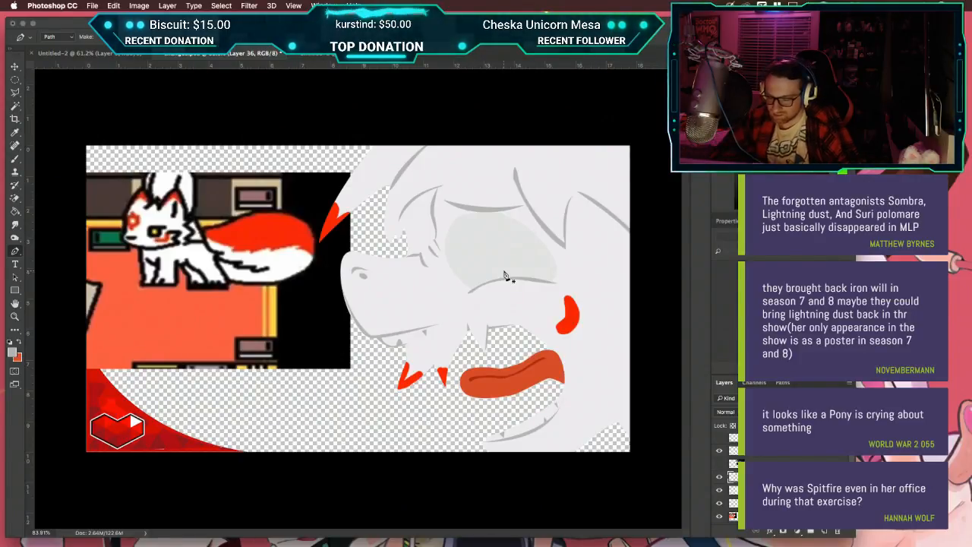
pyautogui.click(720, 464)
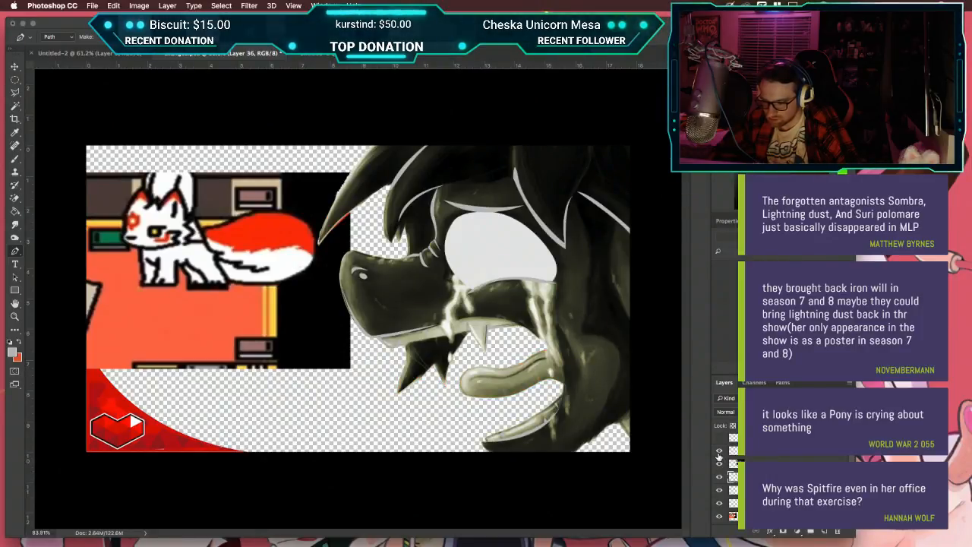
pyautogui.click(719, 451)
# Step: Try a thin closed Pen path along the pointed hair lock's rear edge, from the canvas top down to the existing grey line
pyautogui.scroll(6, 529, 309)
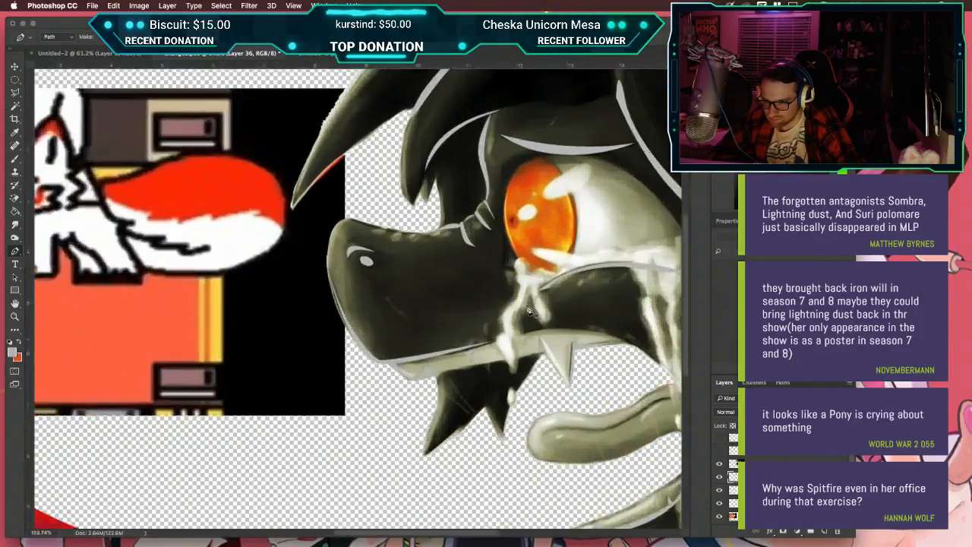
pyautogui.hscroll(5, 529, 309)
pyautogui.scroll(3, 529, 309)
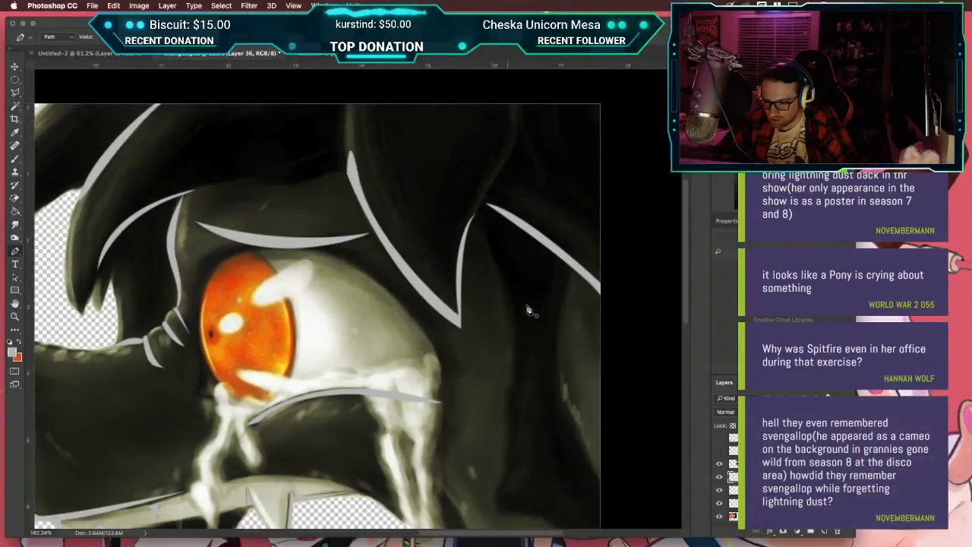
pyautogui.scroll(-2, 529, 331)
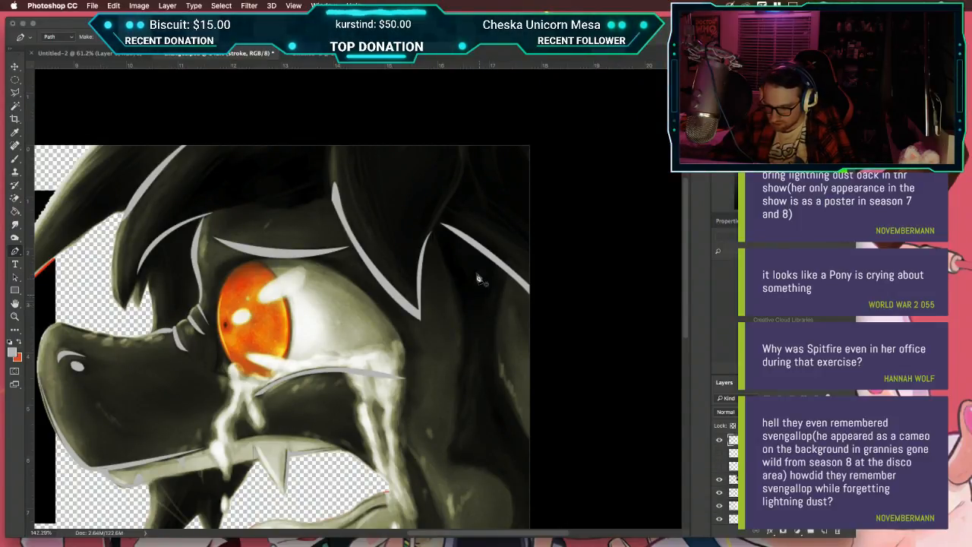
pyautogui.click(464, 145)
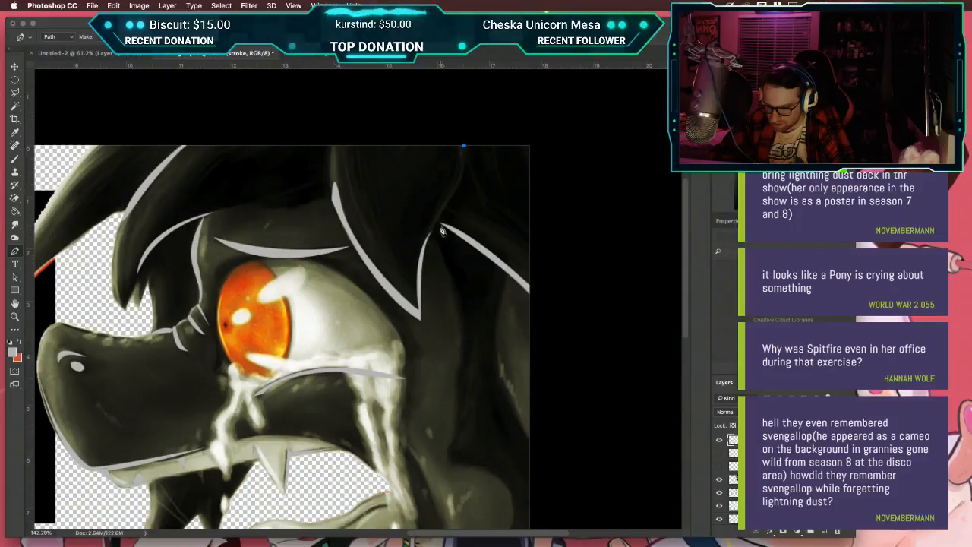
pyautogui.moveTo(437, 228); pyautogui.dragTo(394, 289)
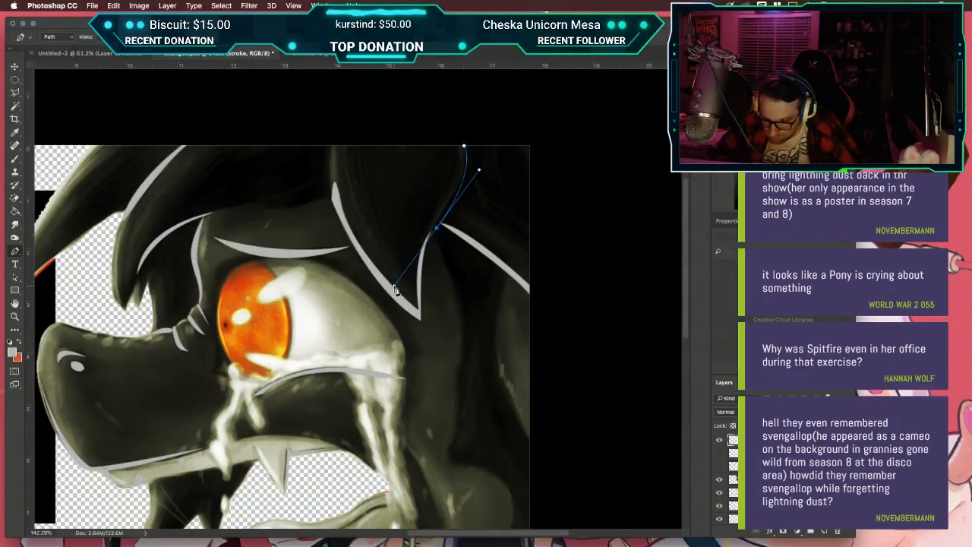
pyautogui.click(424, 249)
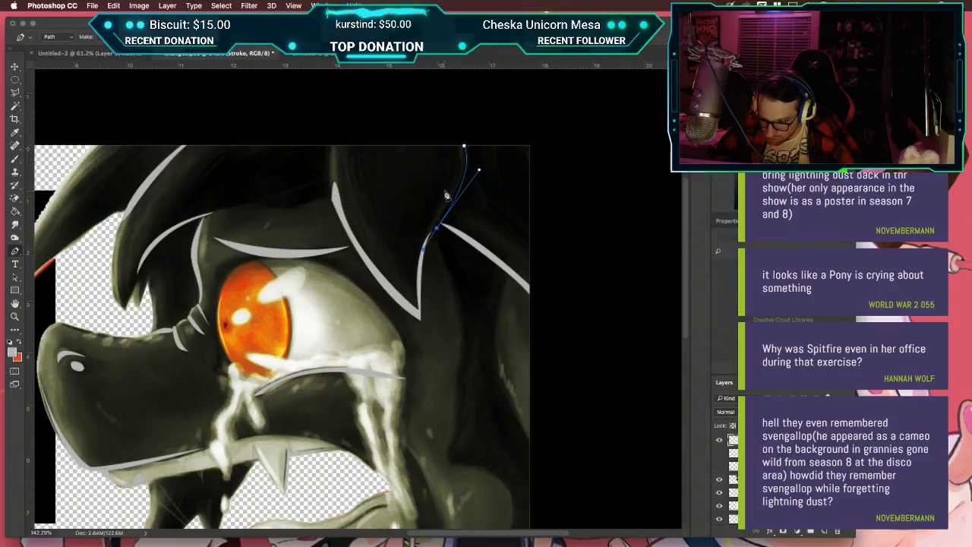
pyautogui.moveTo(446, 191); pyautogui.dragTo(459, 165)
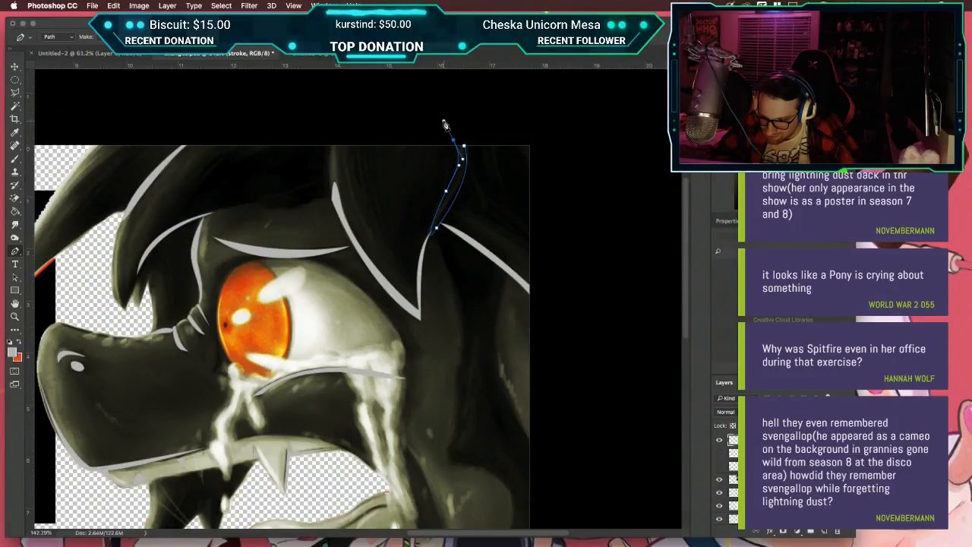
pyautogui.click(463, 146)
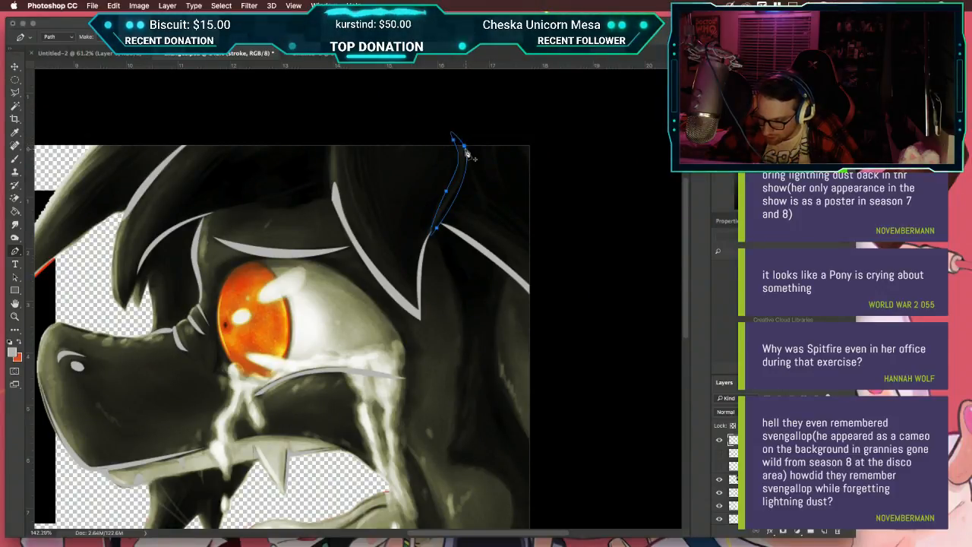
# Step: Convert the hair-edge path to a selection, fill it with the detail-line grey on the stroke layer, and deselect
pyautogui.click(776, 382)
pyautogui.keyDown('super'); pyautogui.click(724, 399); pyautogui.keyUp('super')
pyautogui.click(723, 381)
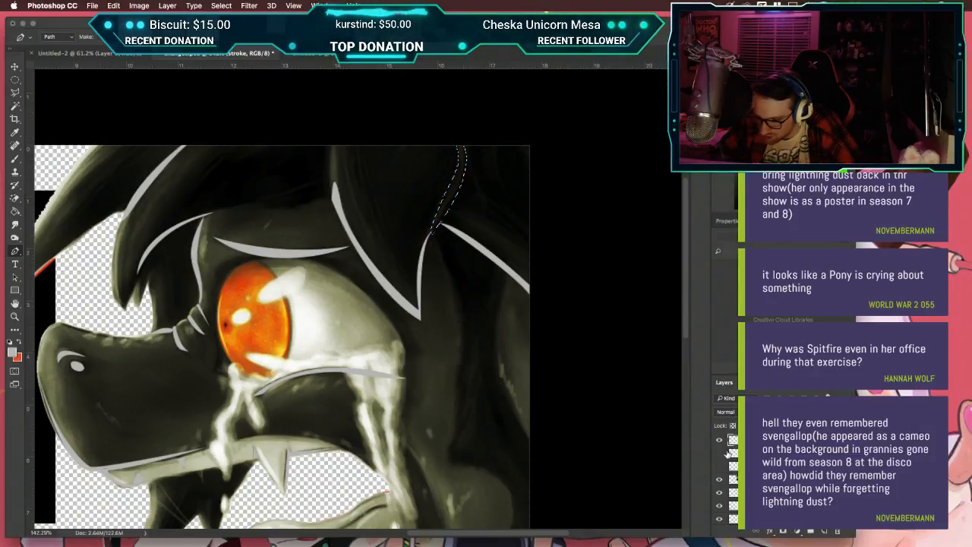
pyautogui.press('g')
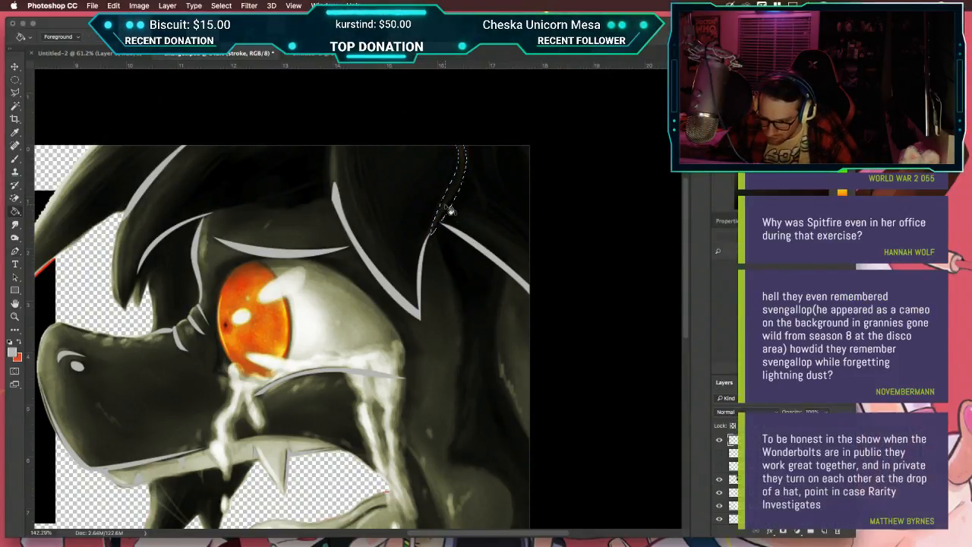
pyautogui.click(446, 205)
pyautogui.press('super+minus')
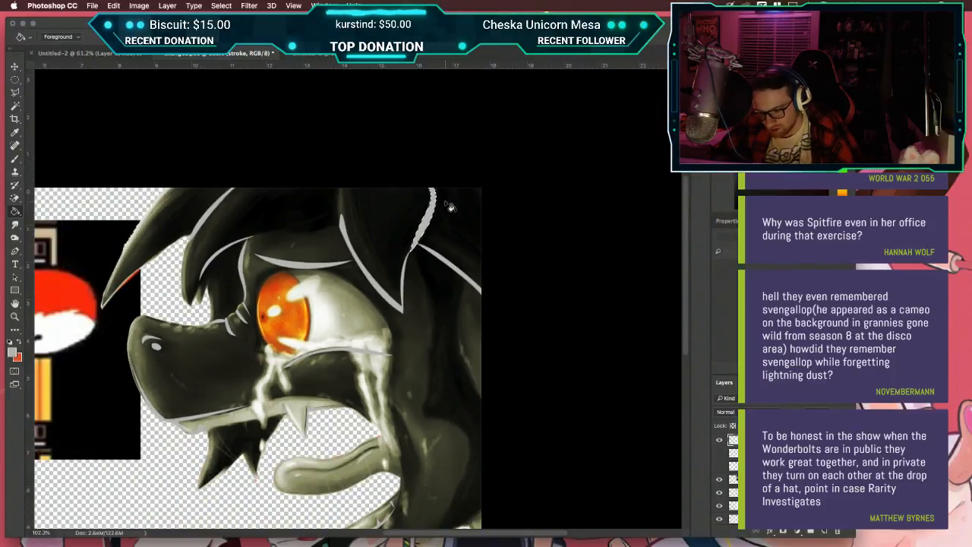
pyautogui.press('super+d')
# Step: Undo the grey fill and selection along the hair lock's rear edge
pyautogui.press('alt+super+z')
pyautogui.press('alt+super+z')
pyautogui.press('alt+super+z')
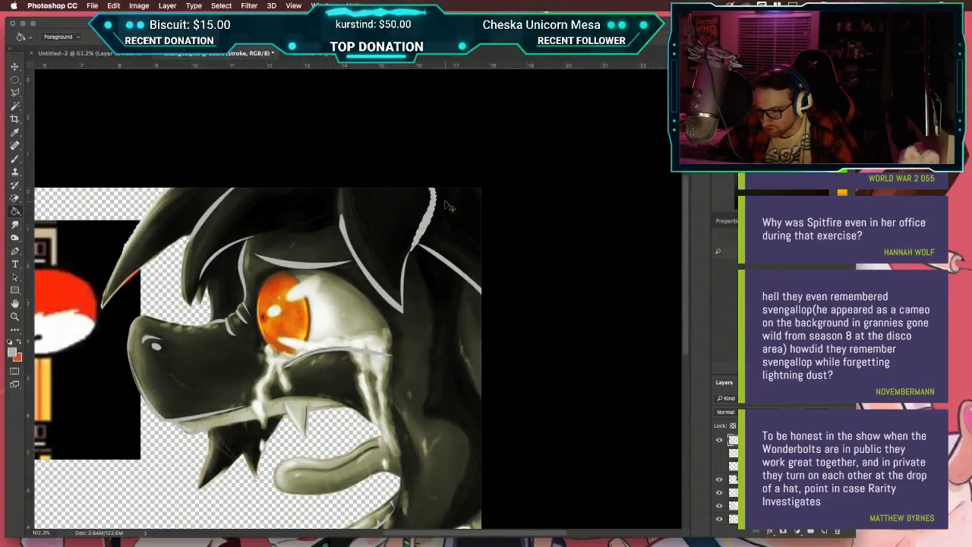
pyautogui.press('alt+super+z')
pyautogui.press('alt+super+z')
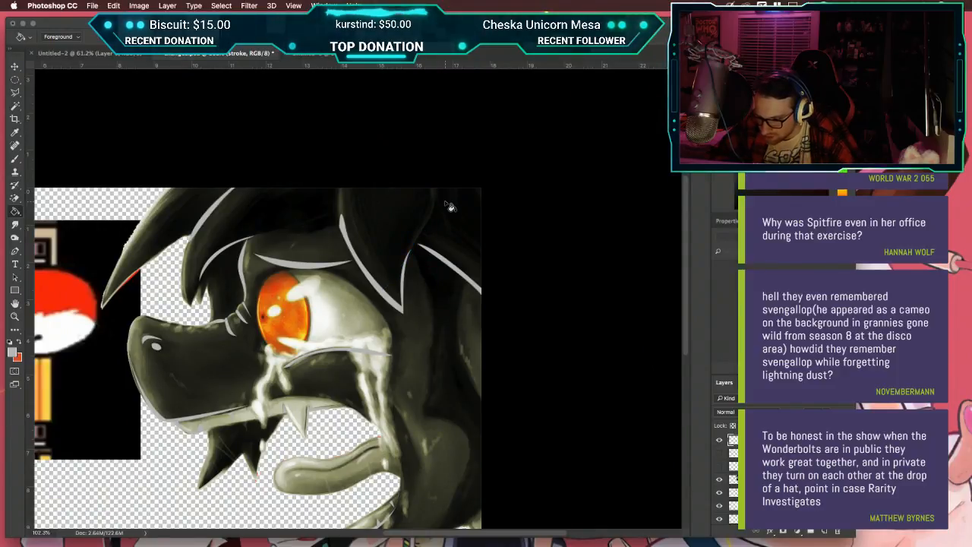
# Step: Trace a slimmer closed Pen path along the hair lock's rear edge, from the existing grey line's end up past the canvas top
pyautogui.scroll(5, 446, 204)
pyautogui.press('p')
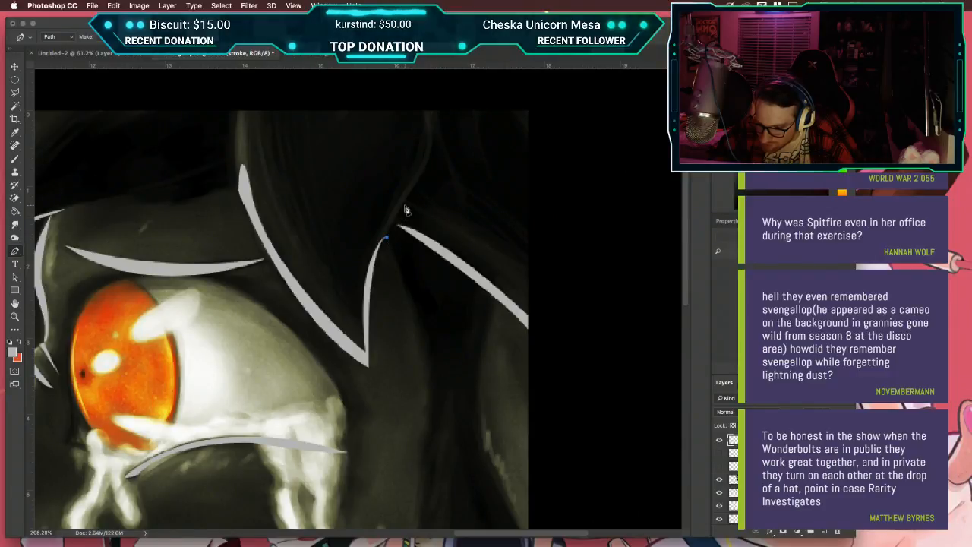
pyautogui.moveTo(411, 195); pyautogui.dragTo(424, 174)
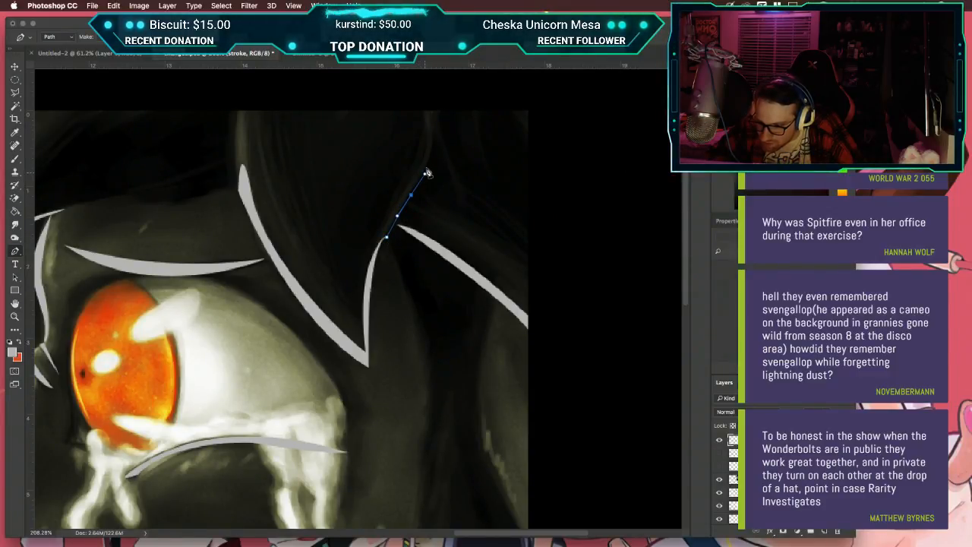
pyautogui.moveTo(435, 130); pyautogui.dragTo(429, 105)
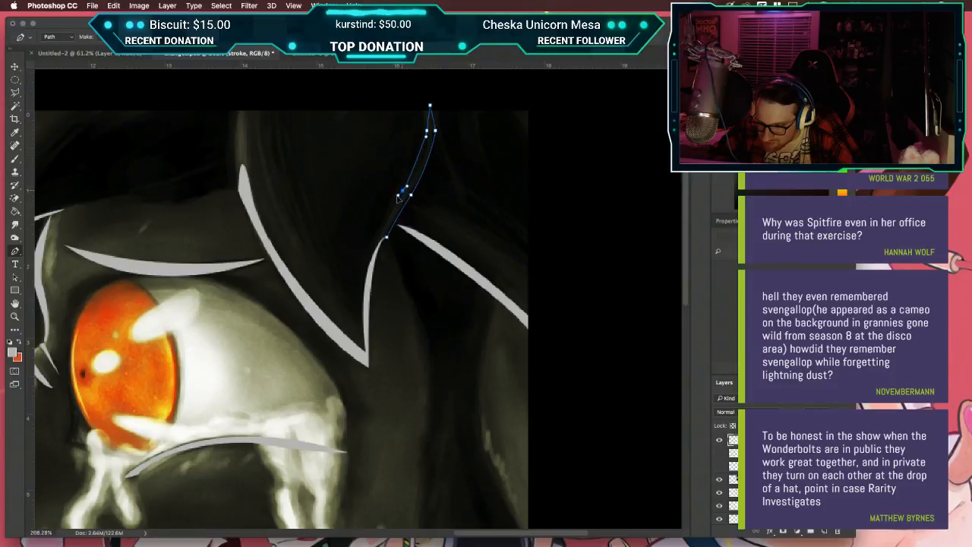
pyautogui.click(379, 244)
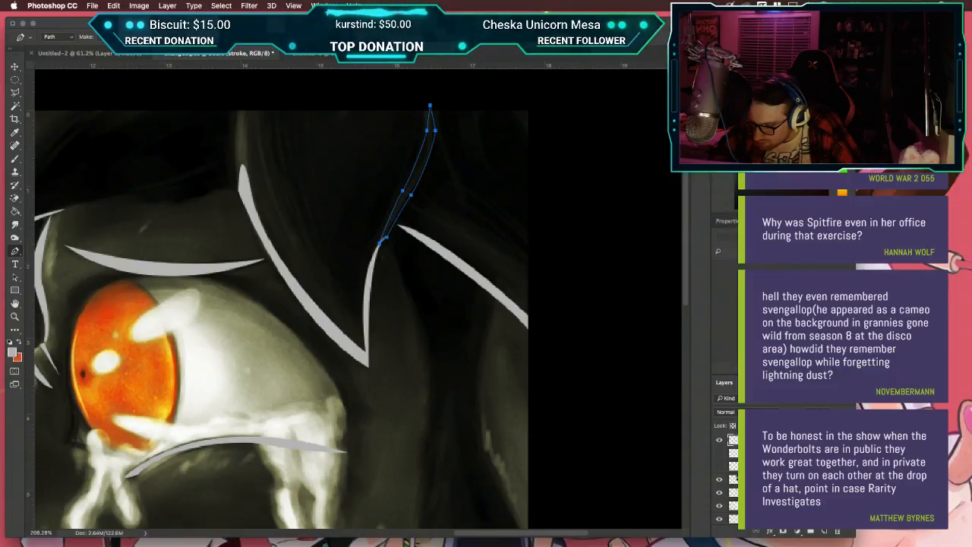
# Step: Turn the slim hair-edge path into a selection, fill it with the detail-line grey on the stroke layer, and deselect
pyautogui.click(781, 382)
pyautogui.keyDown('super'); pyautogui.click(725, 399); pyautogui.keyUp('super')
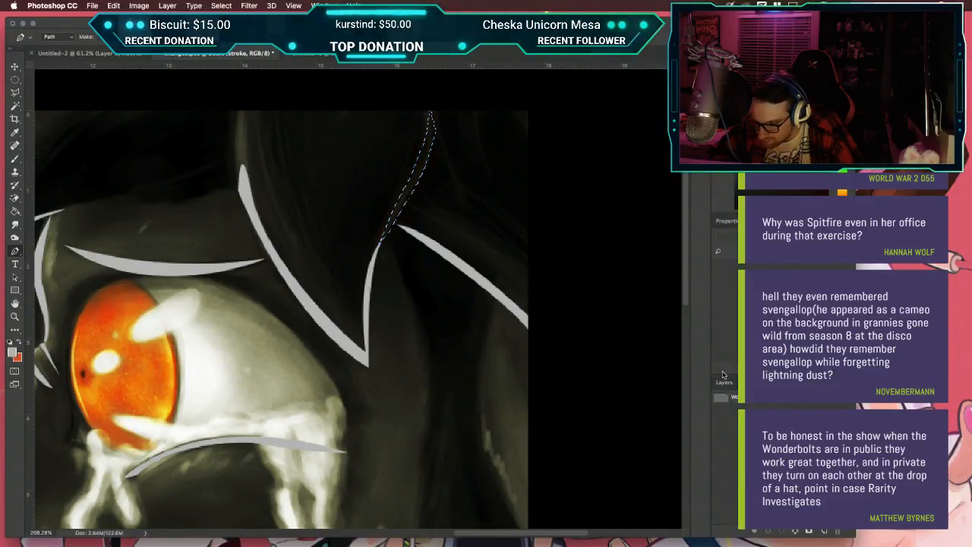
pyautogui.click(724, 382)
pyautogui.press('g')
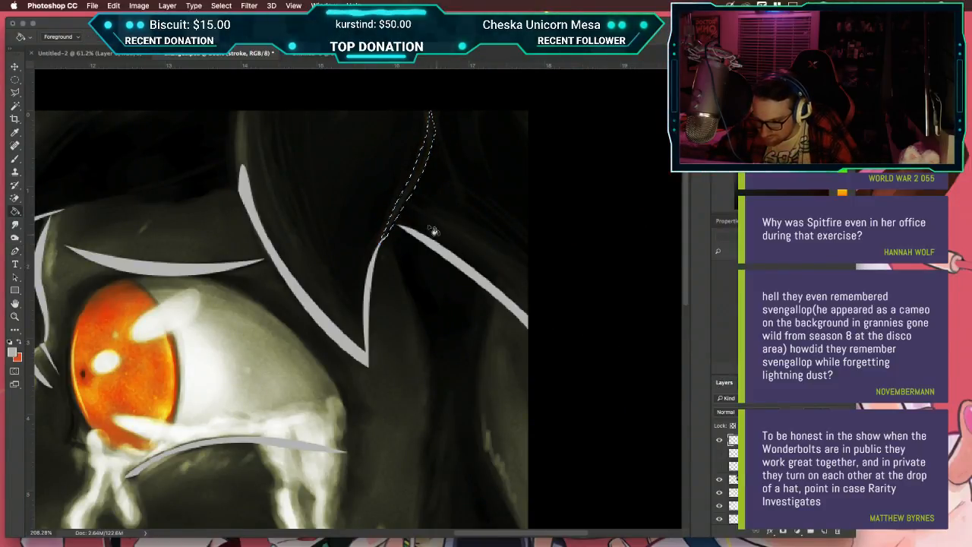
pyautogui.click(414, 199)
pyautogui.press('super+d')
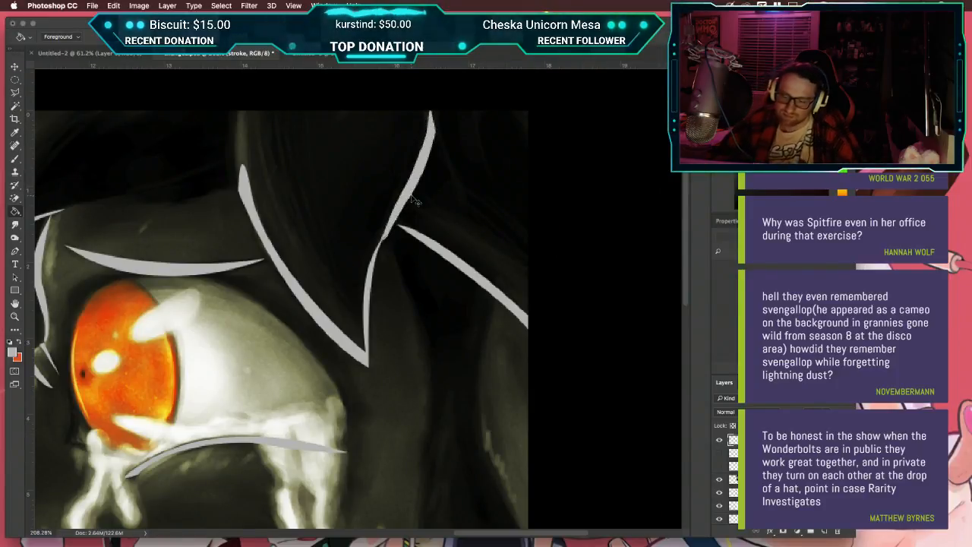
pyautogui.scroll(-2, 417, 199)
pyautogui.scroll(-3, 417, 199)
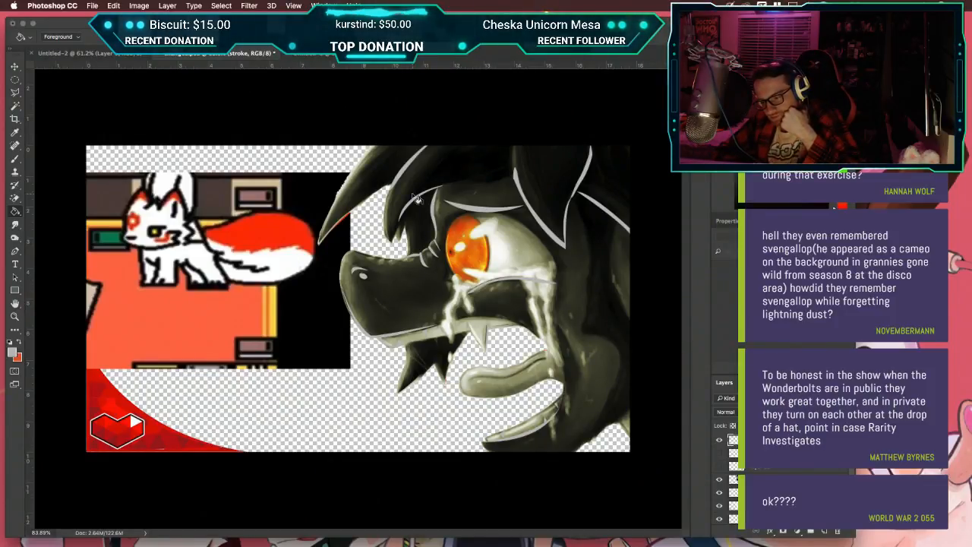
# Step: Compare the flat-coloured character with the dark painted version by hiding and reshowing the painted layer
pyautogui.scroll(5, 374, 148)
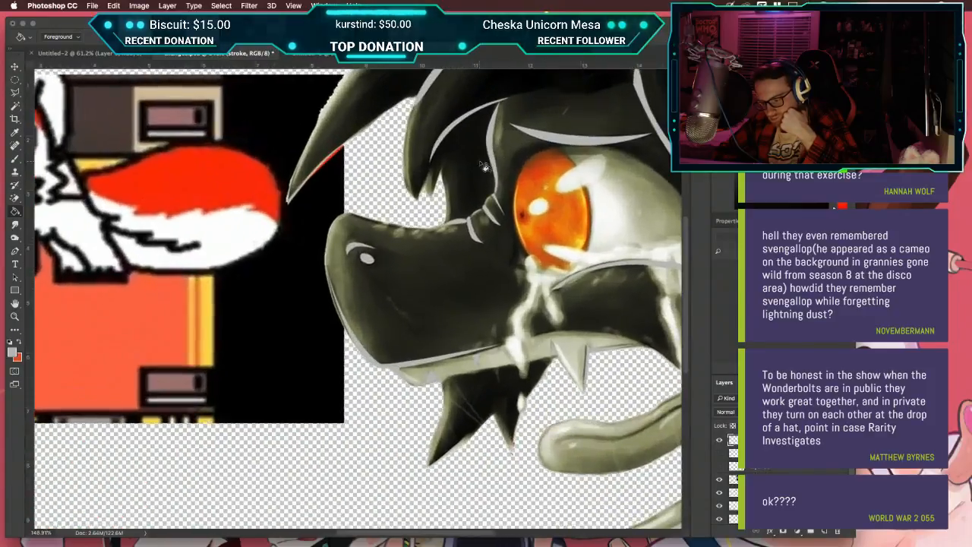
pyautogui.scroll(-6, 481, 165)
pyautogui.click(719, 479)
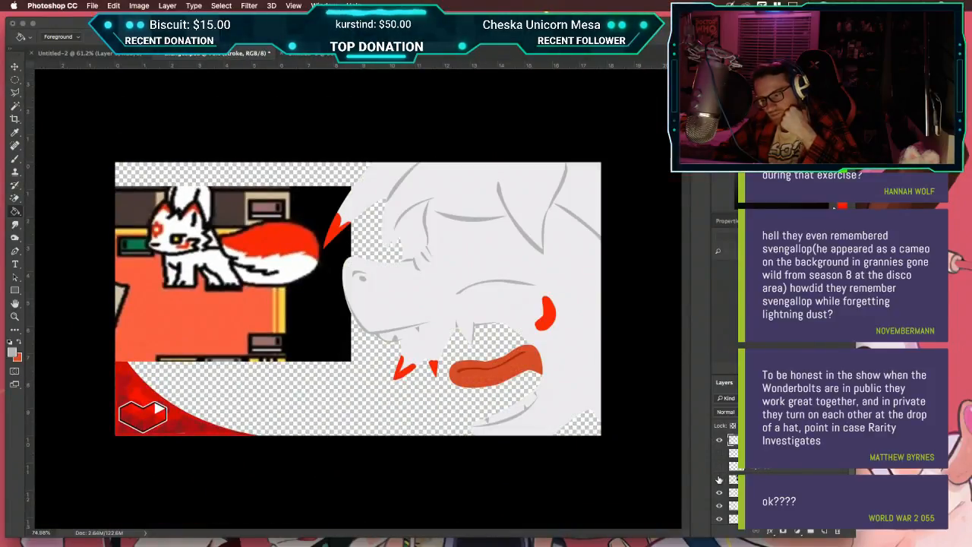
pyautogui.scroll(3, 555, 289)
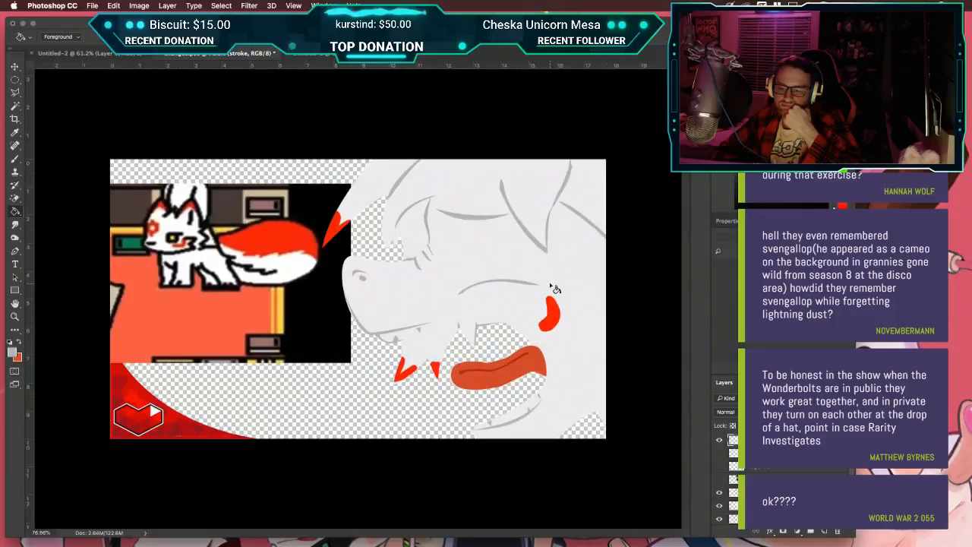
pyautogui.click(719, 479)
# Step: Draw a closed, tapered Pen path along the hairline above the eye, from the front hair strand's line to the pointed bang
pyautogui.scroll(5, 463, 169)
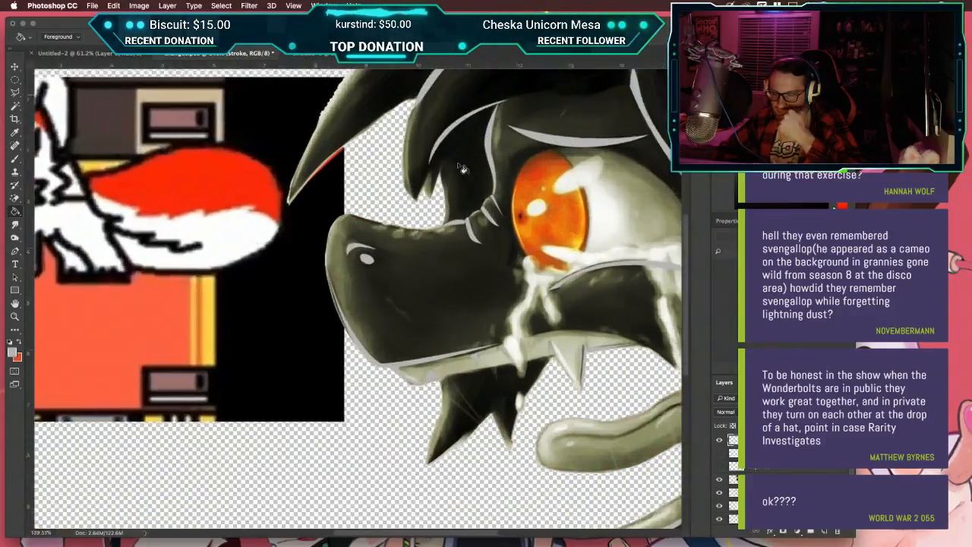
pyautogui.scroll(1, 469, 151)
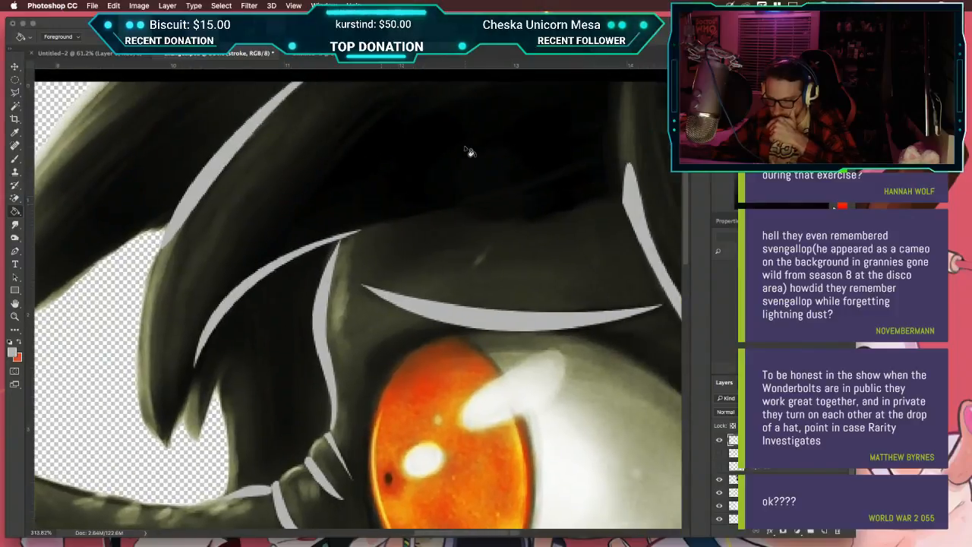
pyautogui.press('p')
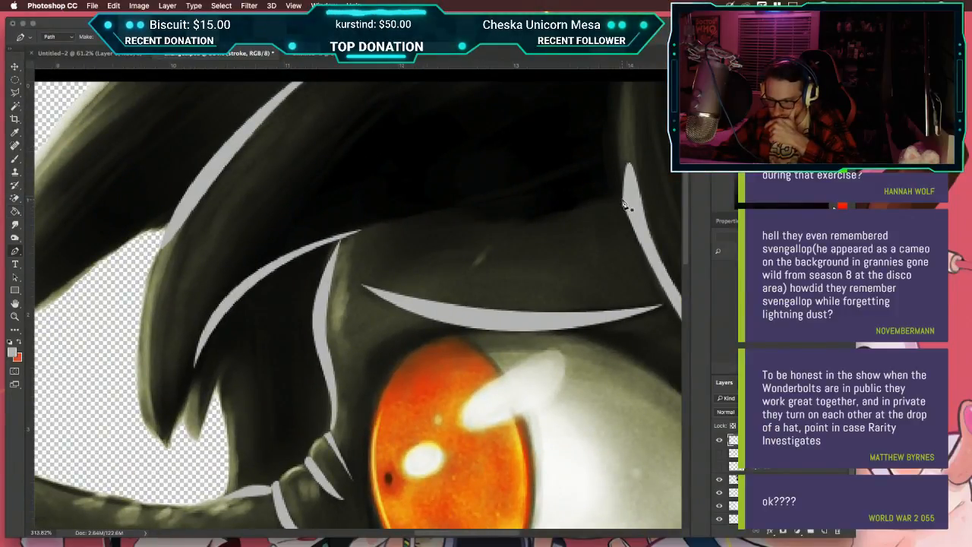
pyautogui.moveTo(532, 221); pyautogui.dragTo(514, 221)
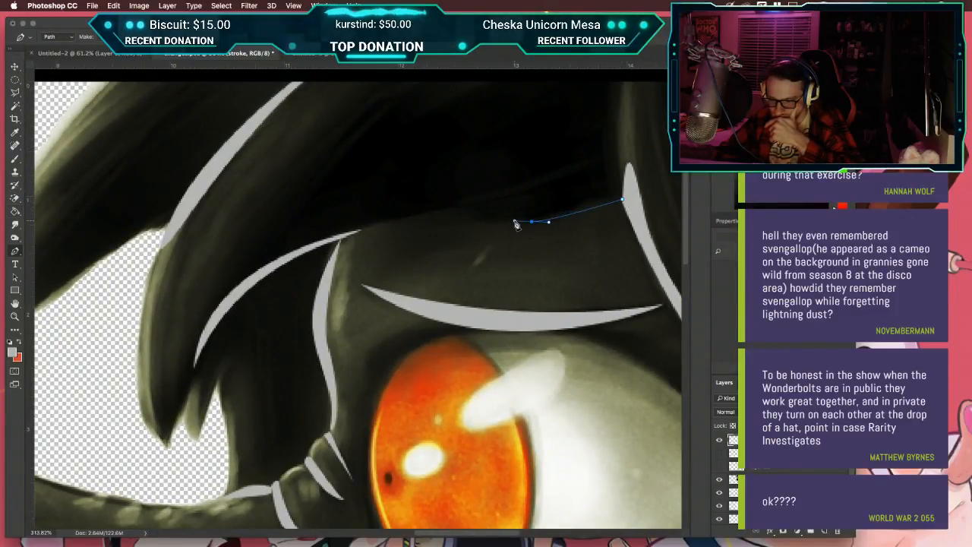
pyautogui.moveTo(362, 228); pyautogui.dragTo(328, 254)
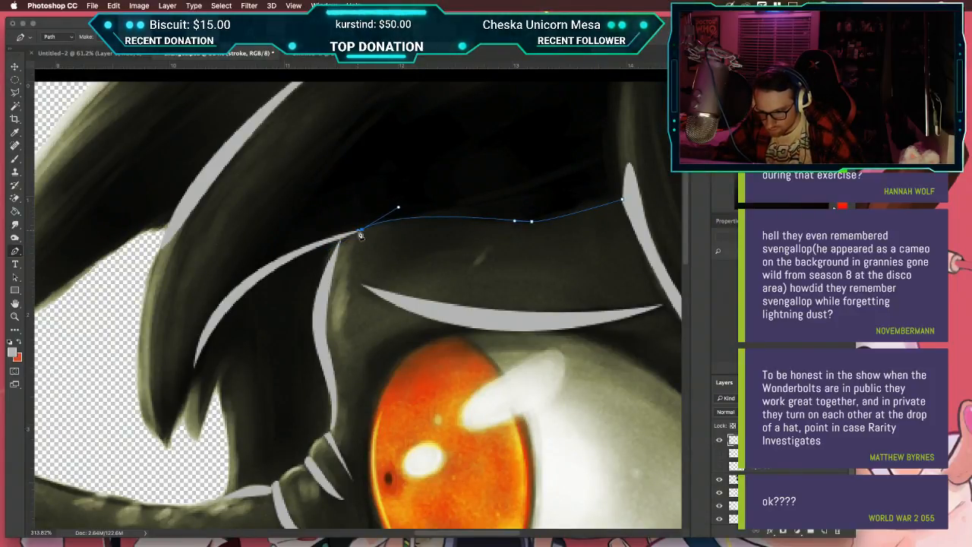
pyautogui.moveTo(450, 204); pyautogui.dragTo(523, 209)
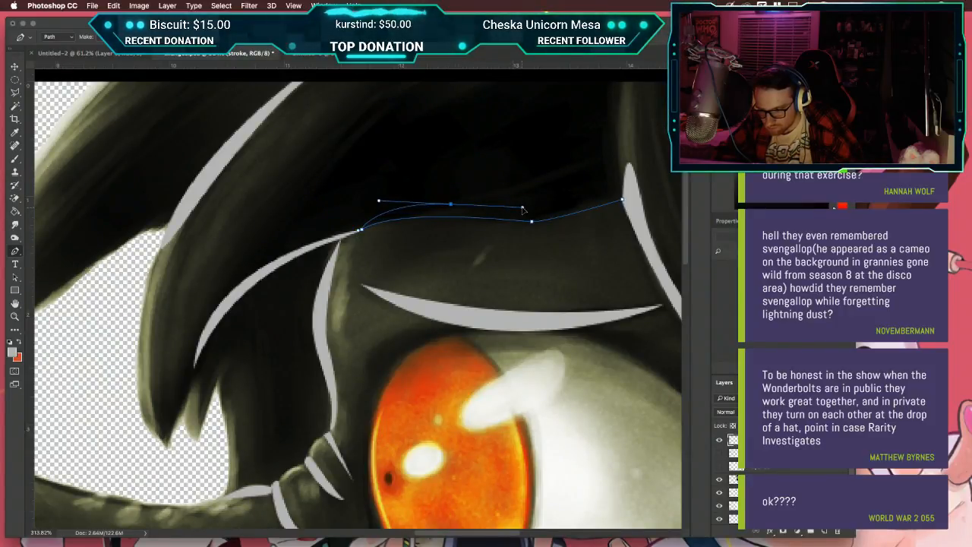
pyautogui.moveTo(623, 200); pyautogui.dragTo(549, 209)
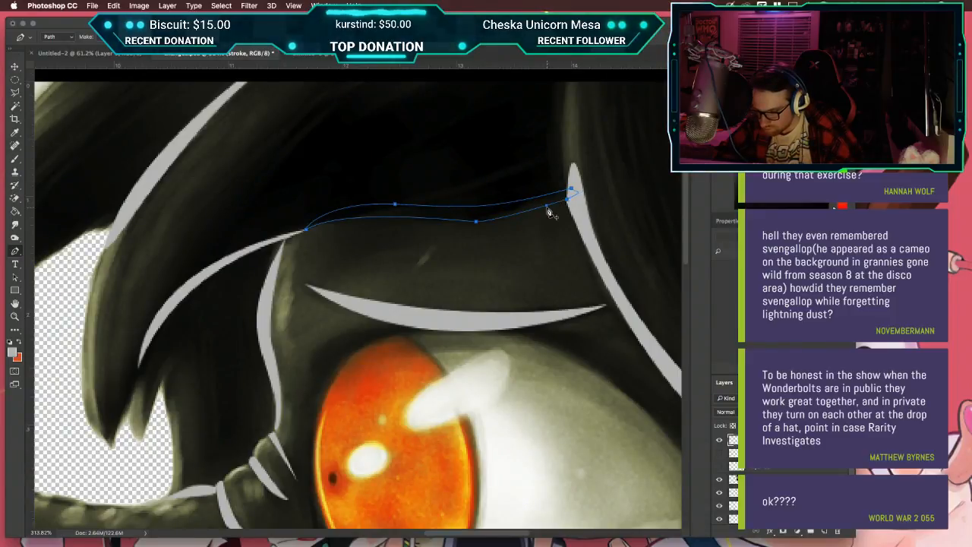
# Step: Load the hairline path as a selection, fill it with the grey foreground colour on the stroke layer, and deselect
pyautogui.click(780, 383)
pyautogui.keyDown('super'); pyautogui.click(721, 399); pyautogui.keyUp('super')
pyautogui.click(726, 383)
pyautogui.press('g')
pyautogui.click(507, 216)
pyautogui.press('super+d')
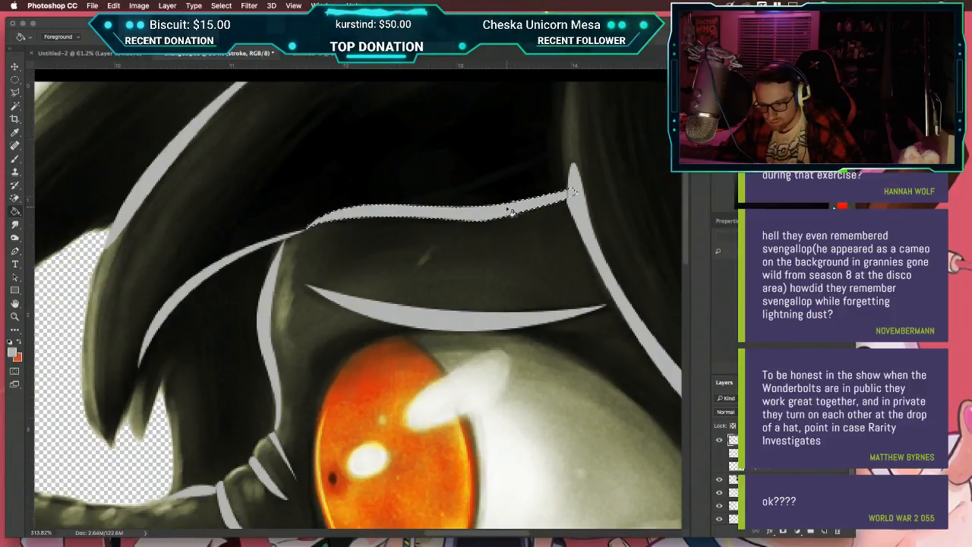
# Step: Try refilling the hairline stroke with the grey foreground colour, and undo the fill
pyautogui.scroll(-1, 513, 217)
pyautogui.scroll(-5, 512, 217)
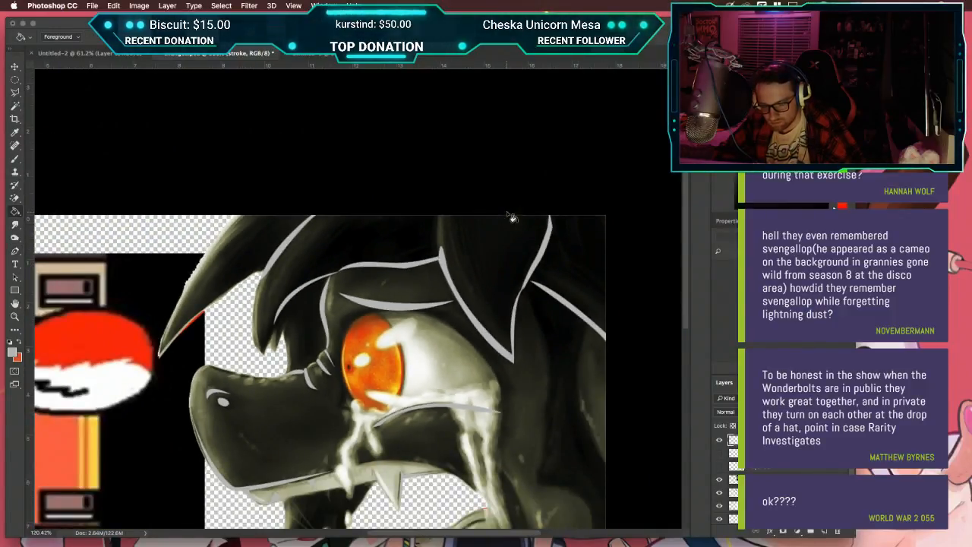
pyautogui.scroll(6, 512, 217)
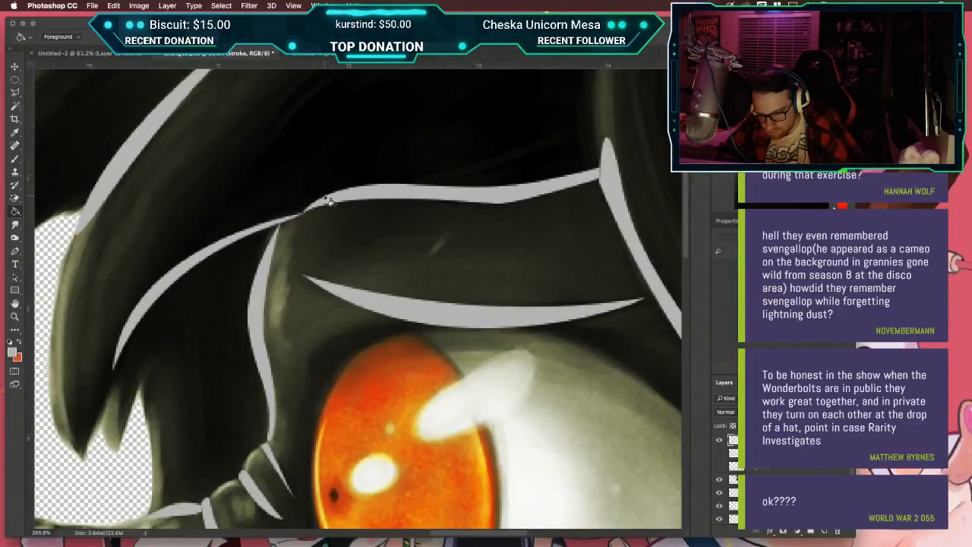
pyautogui.click(339, 196)
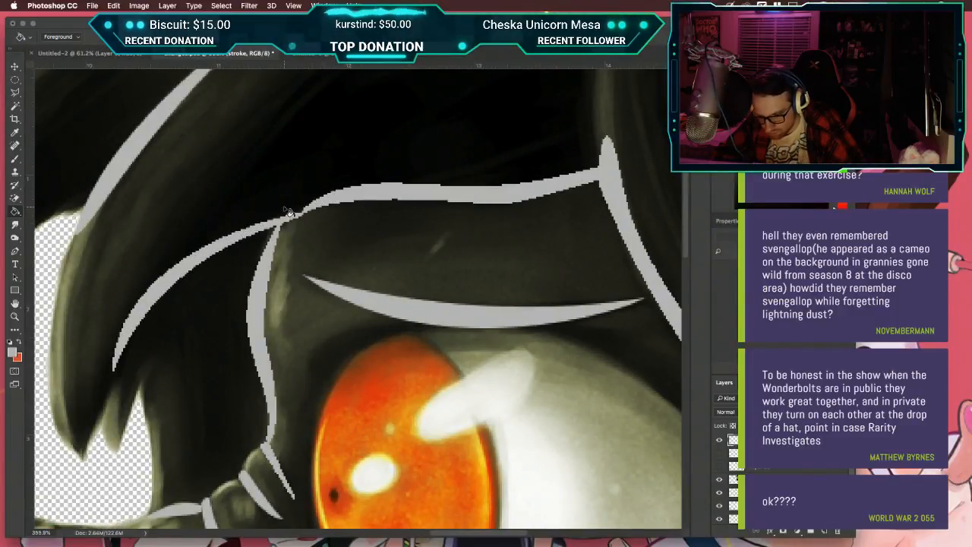
pyautogui.press('super+z')
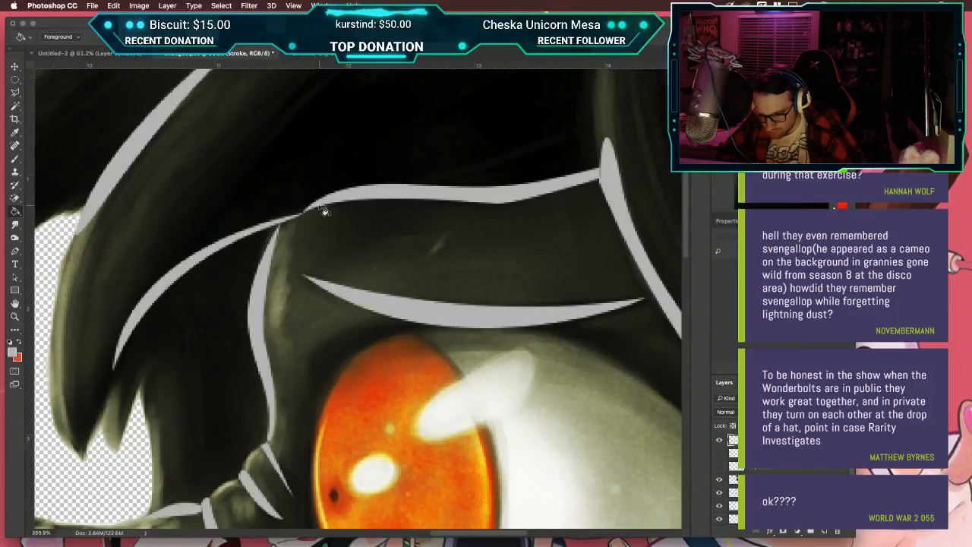
# Step: Outline the gap where the hairline meets the front hair strand on the stroke layer with the Pen tool and fill it grey
pyautogui.click(766, 453)
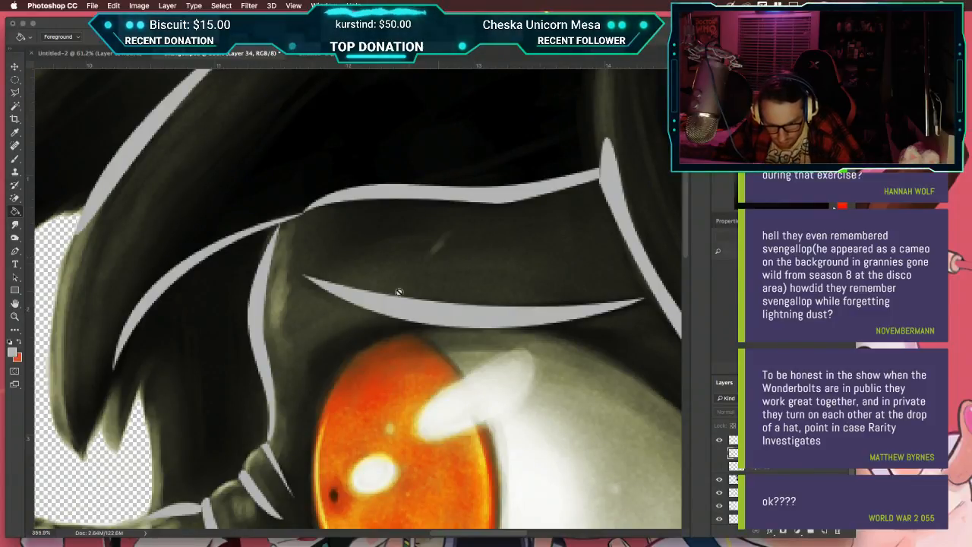
pyautogui.click(14, 251)
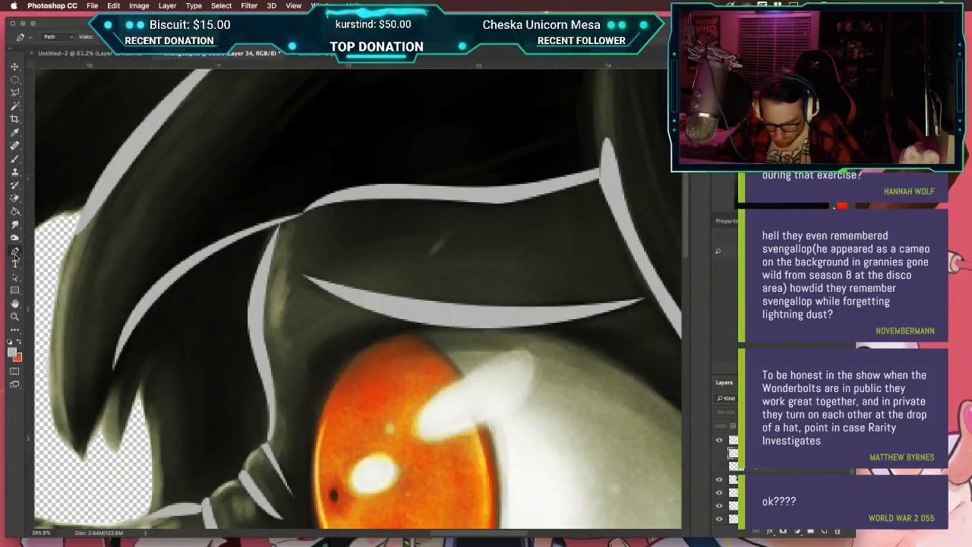
pyautogui.click(763, 440)
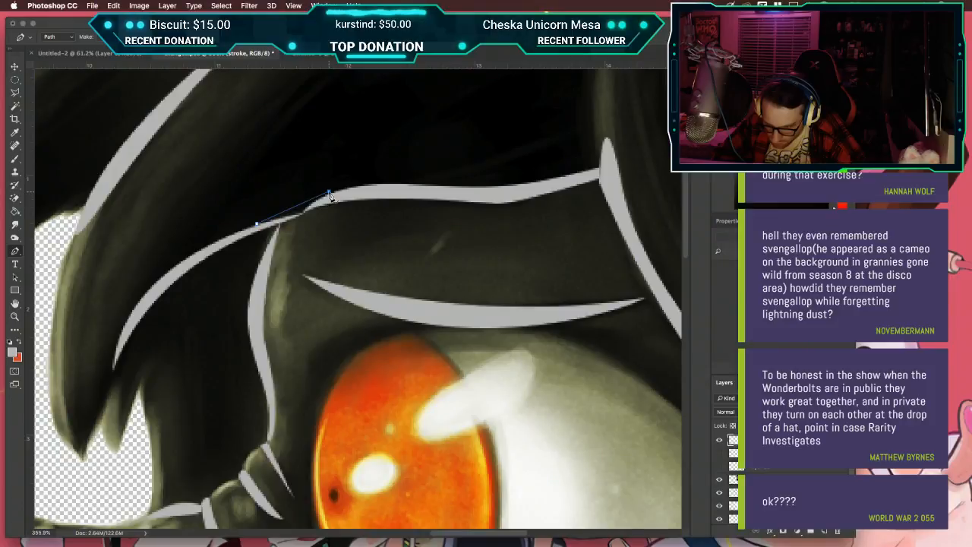
pyautogui.moveTo(256, 224); pyautogui.dragTo(214, 221)
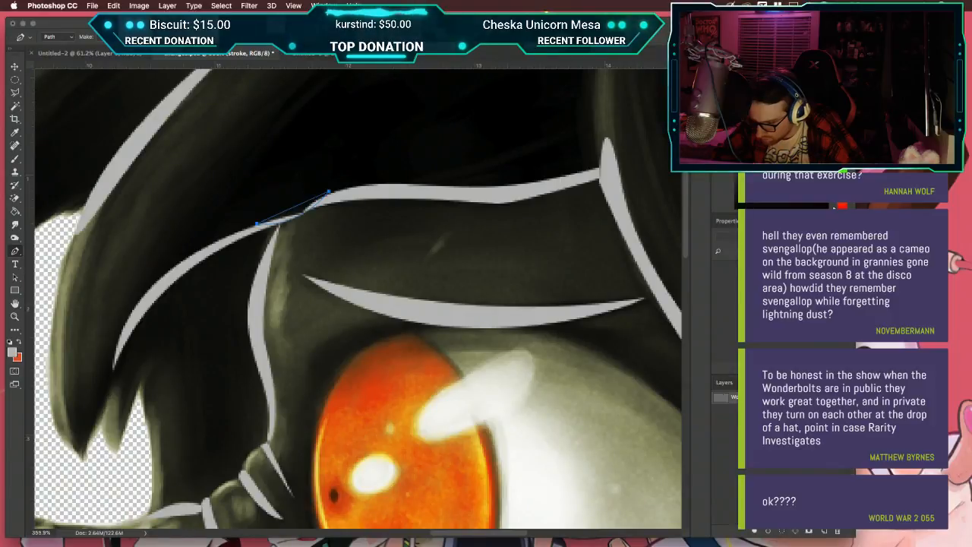
pyautogui.press('super+Return')
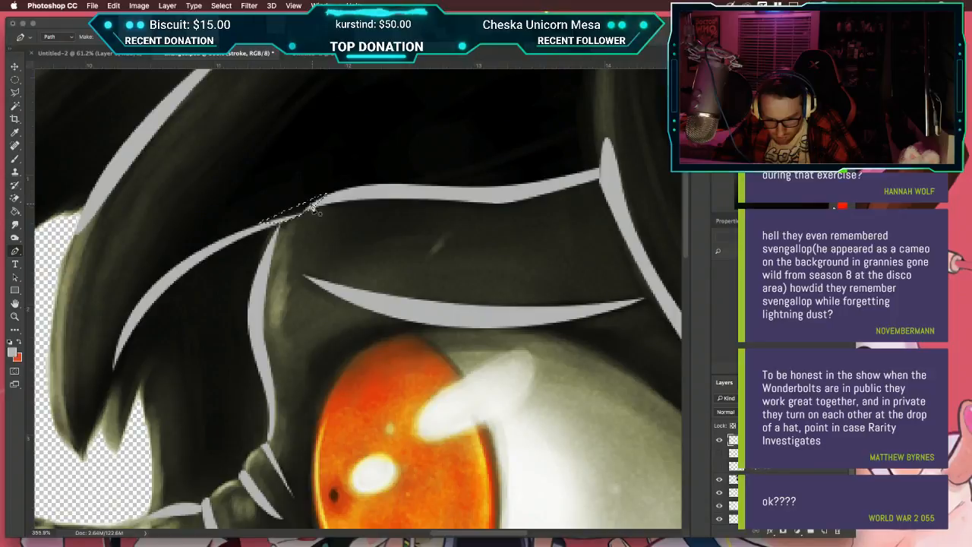
pyautogui.press('g')
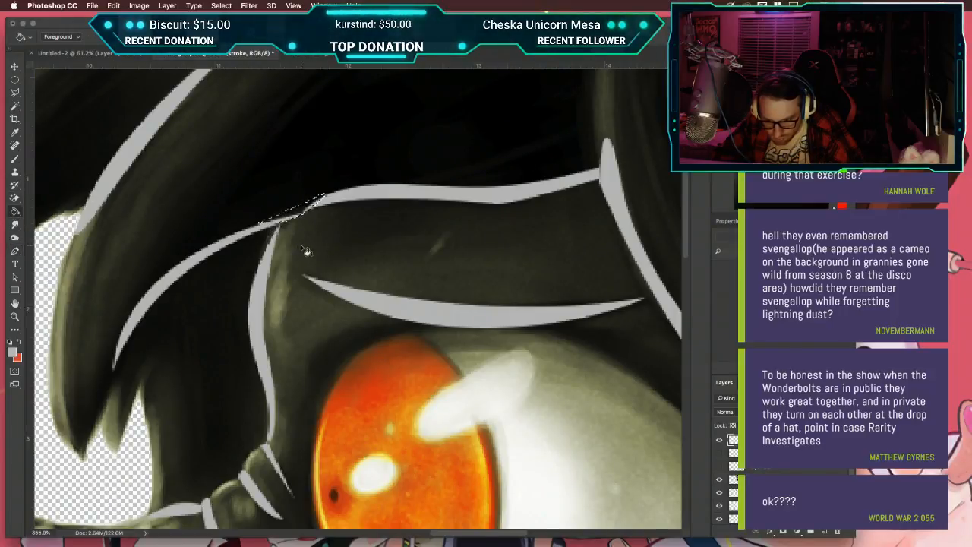
pyautogui.click(302, 212)
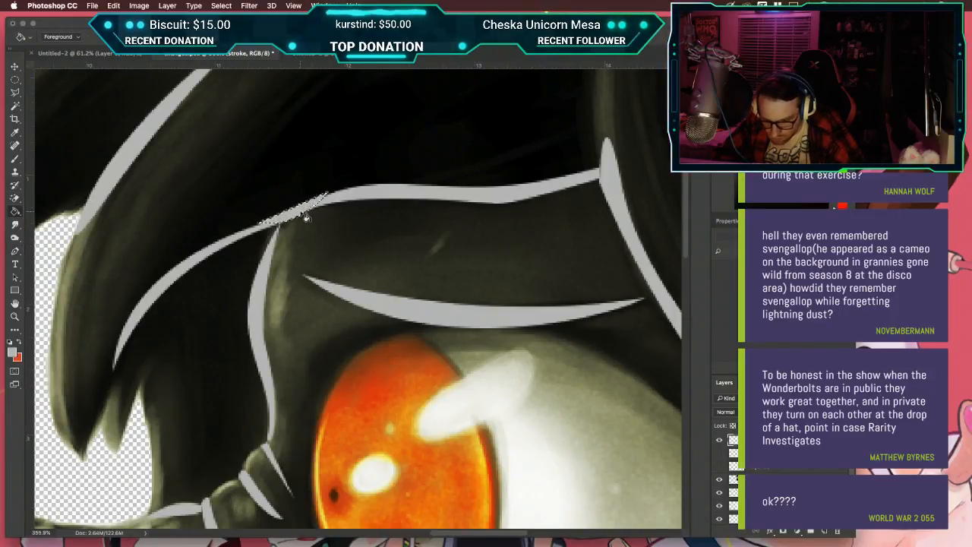
# Step: Examine the grey linework over the painted face, checking the hair, eye, muzzle and mouth for missing lines
pyautogui.scroll(-5, 302, 213)
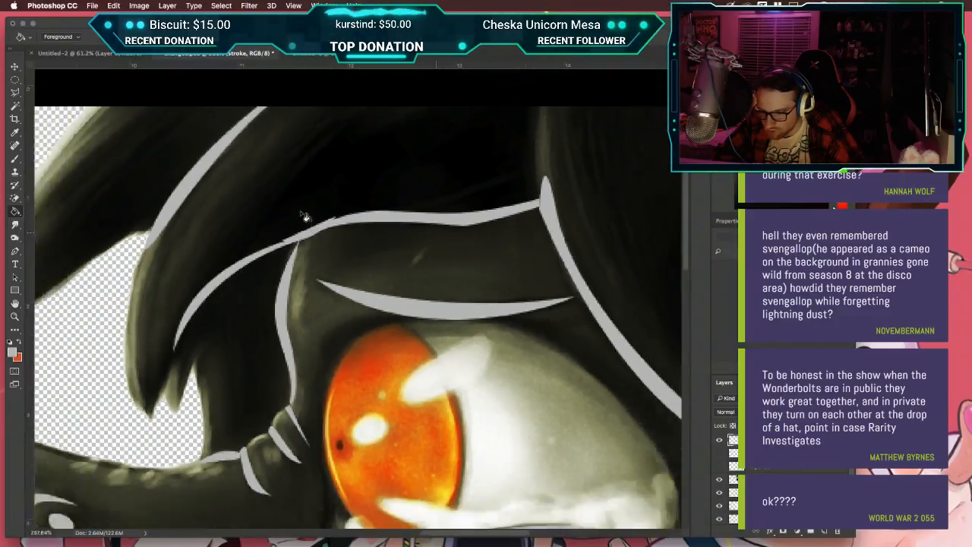
pyautogui.scroll(-2, 304, 216)
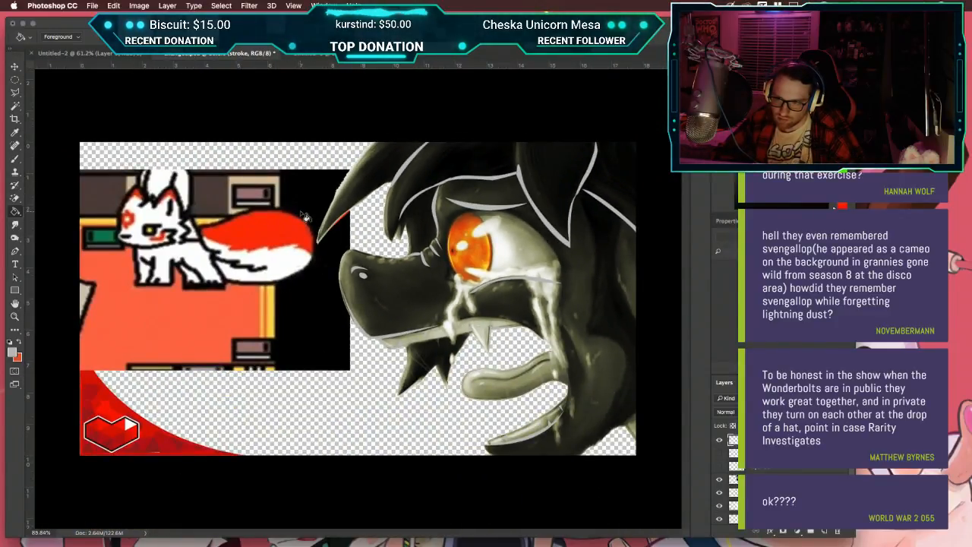
pyautogui.scroll(5, 303, 217)
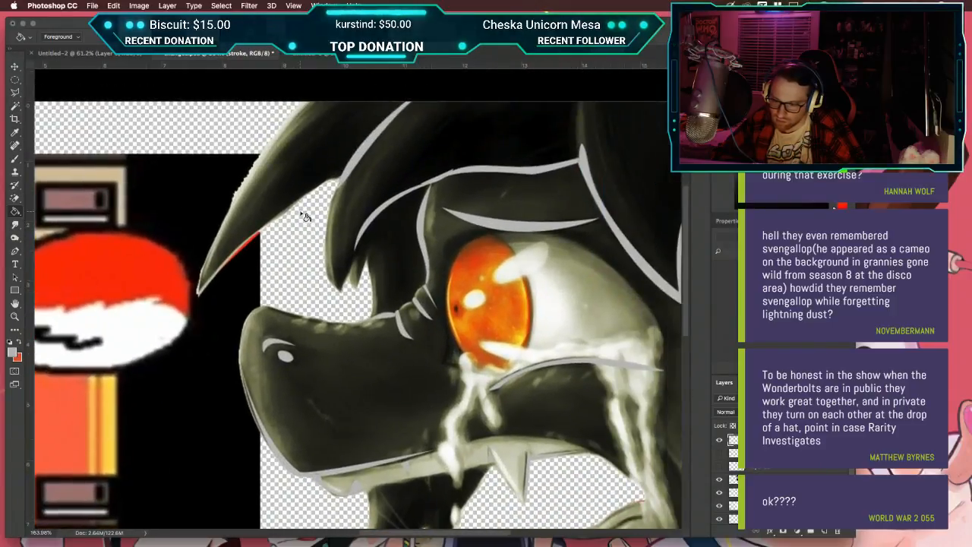
pyautogui.scroll(-3, 372, 204)
pyautogui.hscroll(-4, 372, 204)
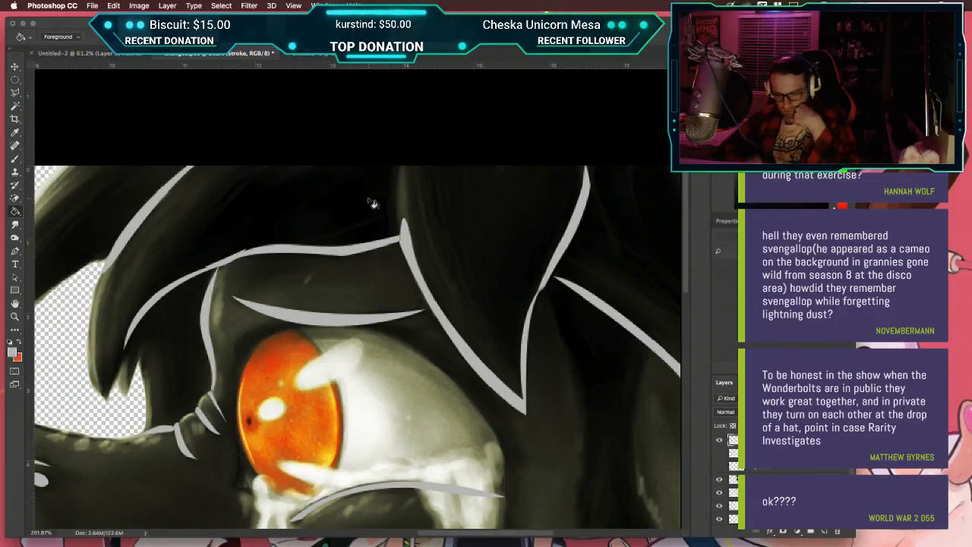
pyautogui.hscroll(-3, 372, 203)
pyautogui.scroll(-3, 372, 204)
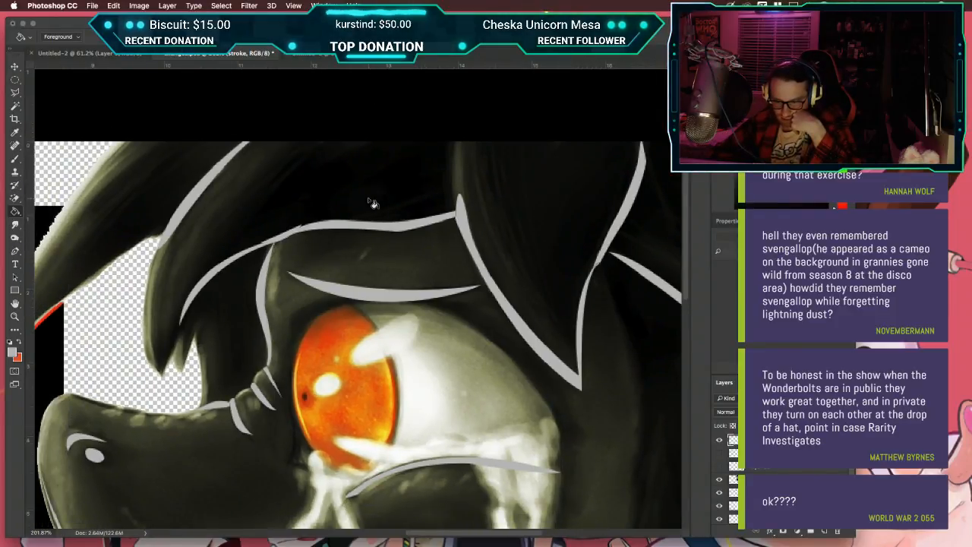
pyautogui.hscroll(-5, 372, 203)
pyautogui.scroll(-3, 372, 203)
pyautogui.hscroll(-1, 372, 204)
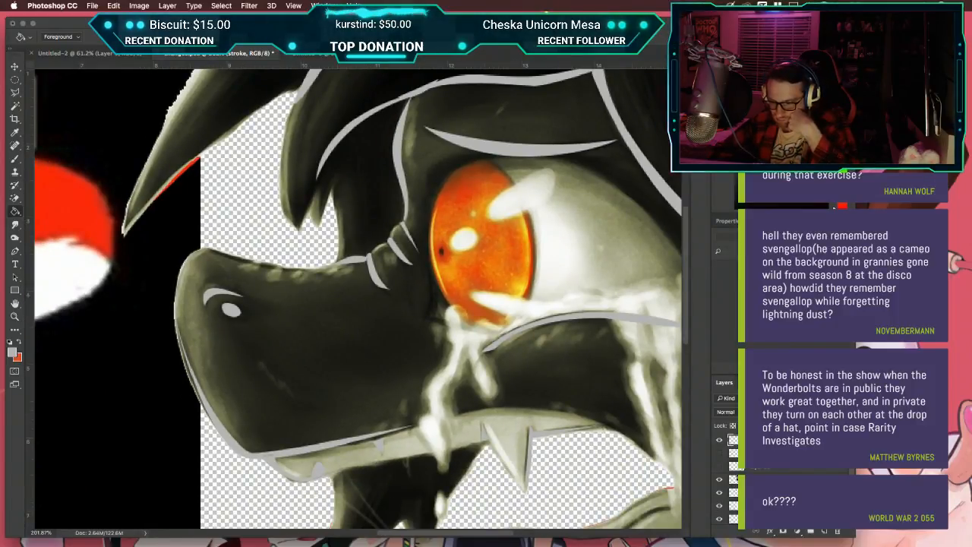
# Step: Hide the dark painted layer to show the flat colours and grey linework on the whole canvas
pyautogui.click(719, 479)
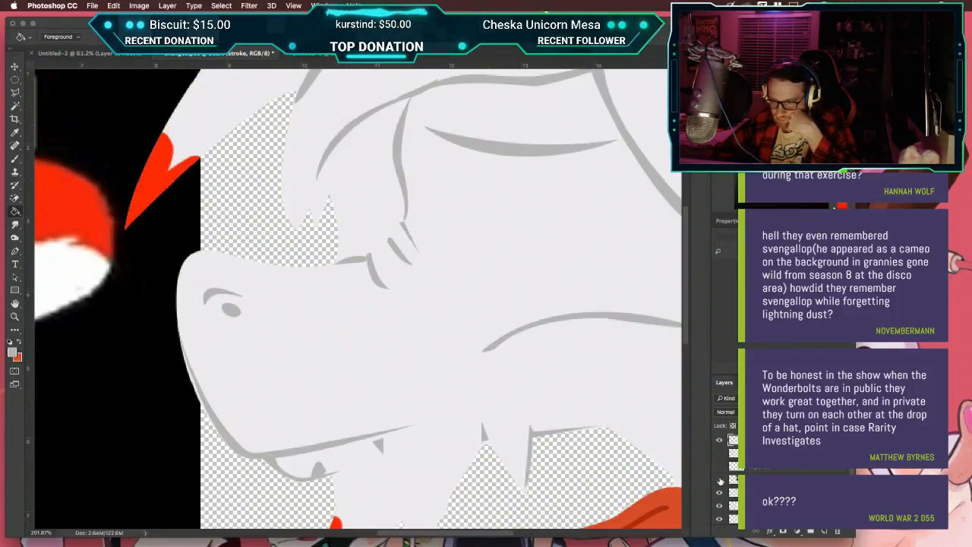
pyautogui.scroll(-5, 522, 307)
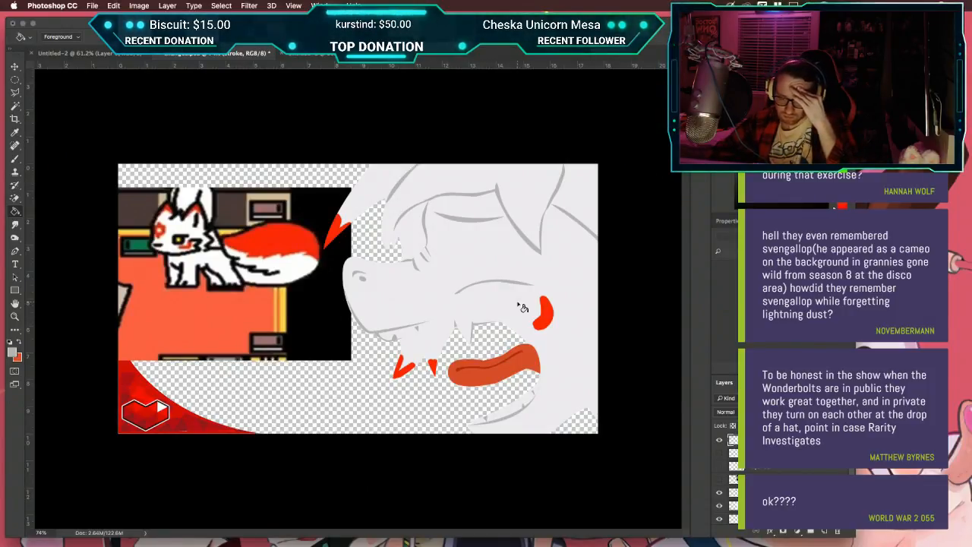
pyautogui.hotkey('ctrl', 'Left')
pyautogui.hotkey('ctrl', 'Right')
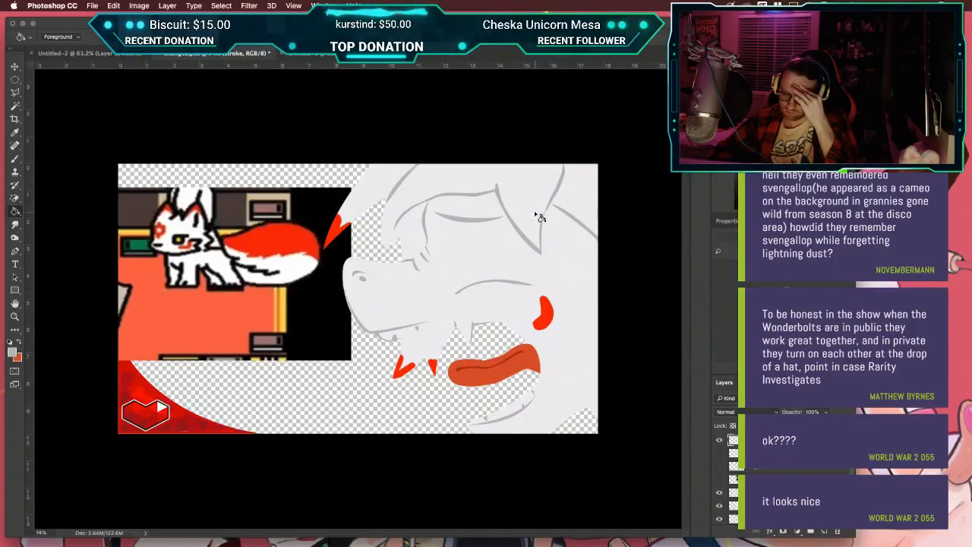
# Step: Switch from the Polygonal Lasso to the freehand Lasso tool
pyautogui.press('p')
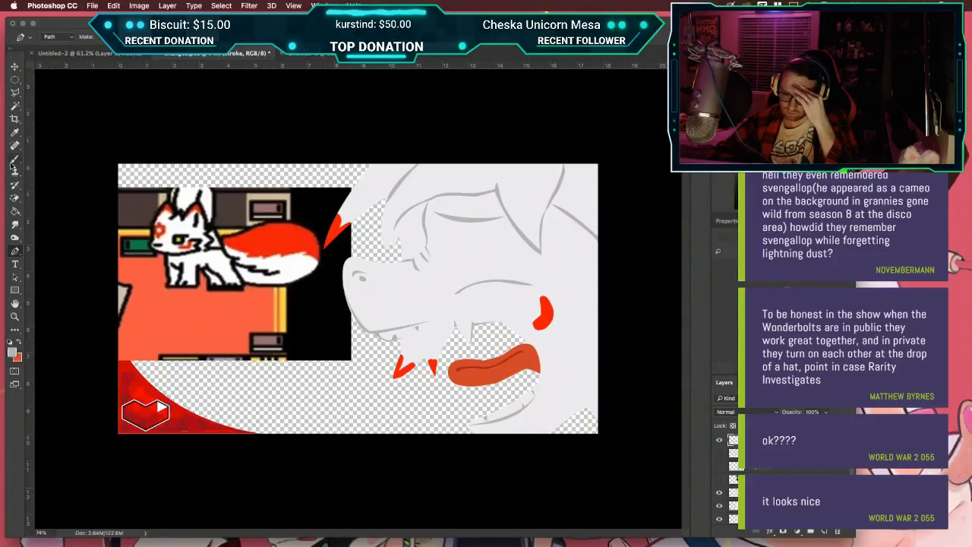
pyautogui.click(15, 92)
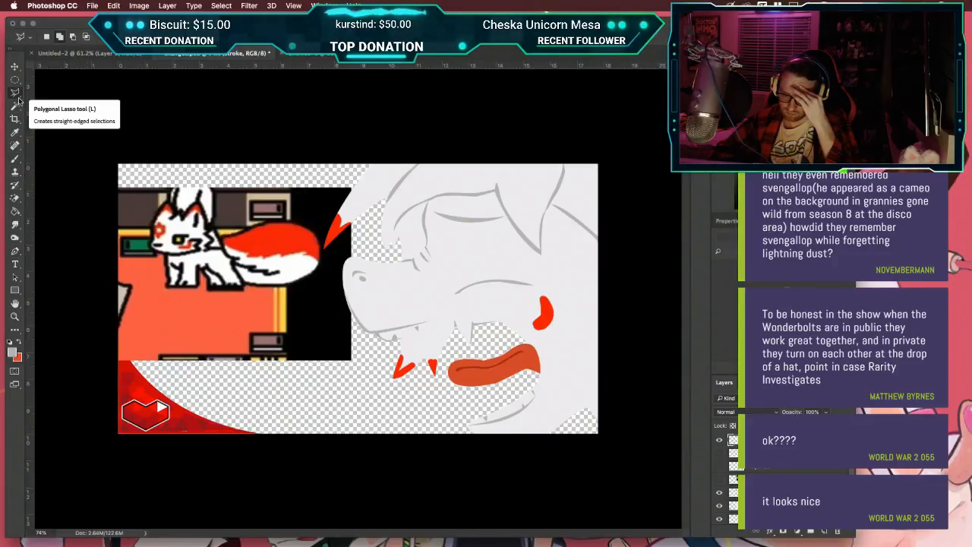
pyautogui.rightClick(15, 92)
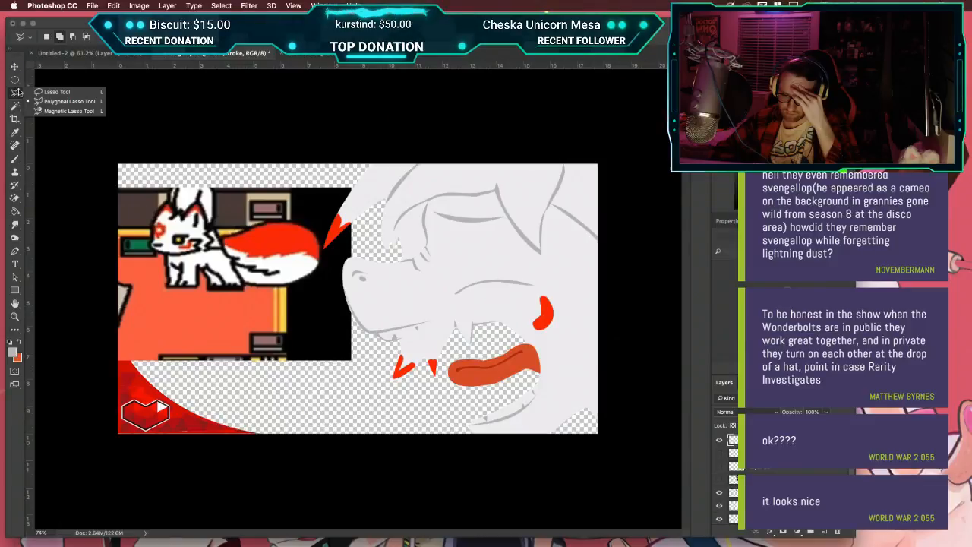
pyautogui.click(47, 96)
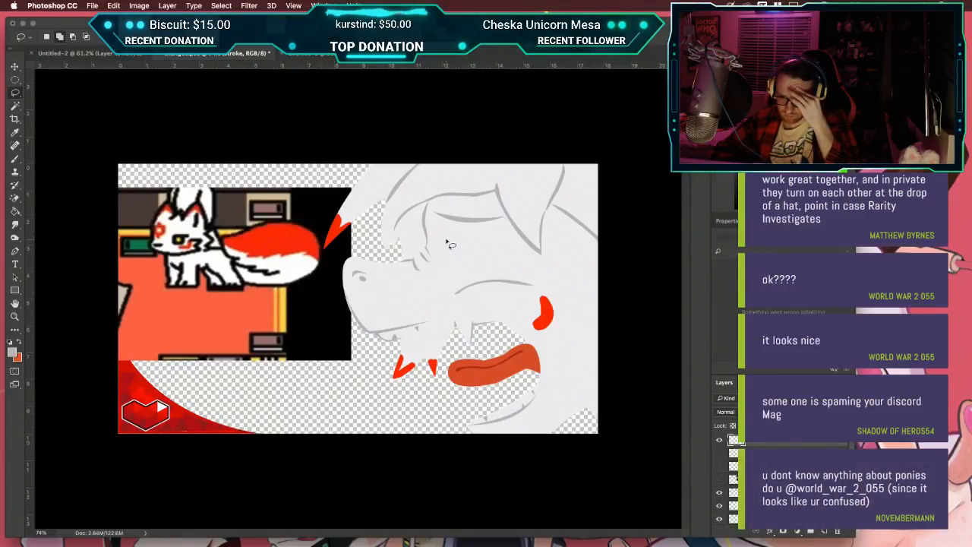
# Step: Select the inside of the pointed ear tip with the freehand Lasso, following its two grey lines and closing across the ear
pyautogui.scroll(6, 447, 241)
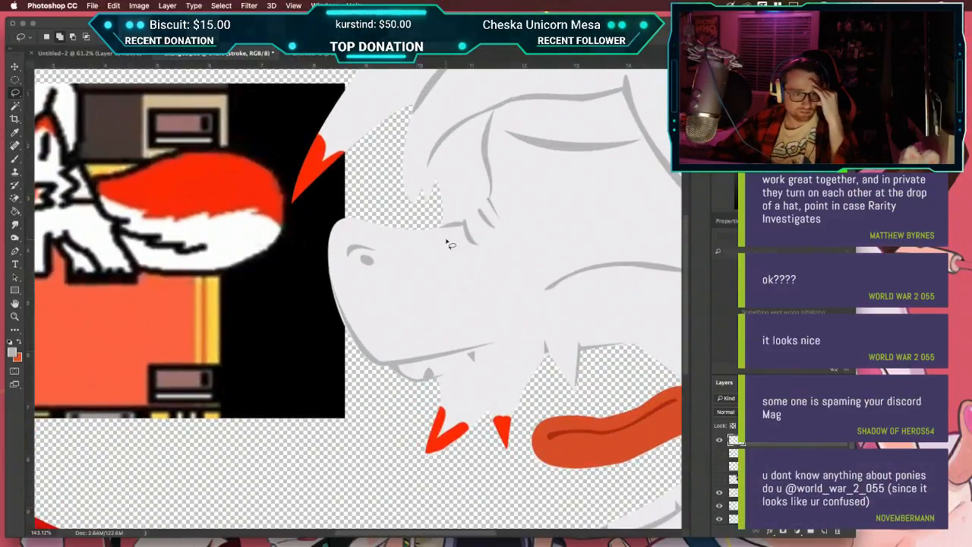
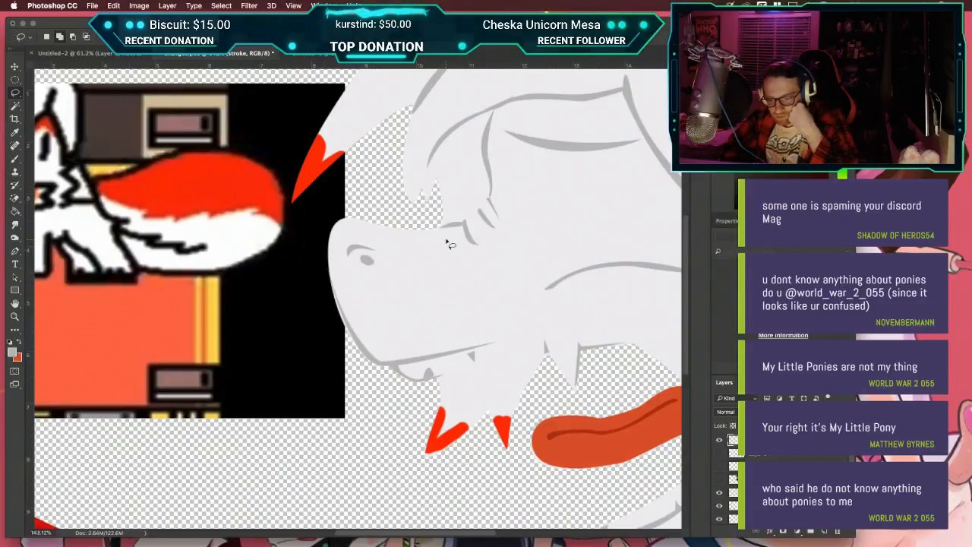
pyautogui.scroll(4, 447, 242)
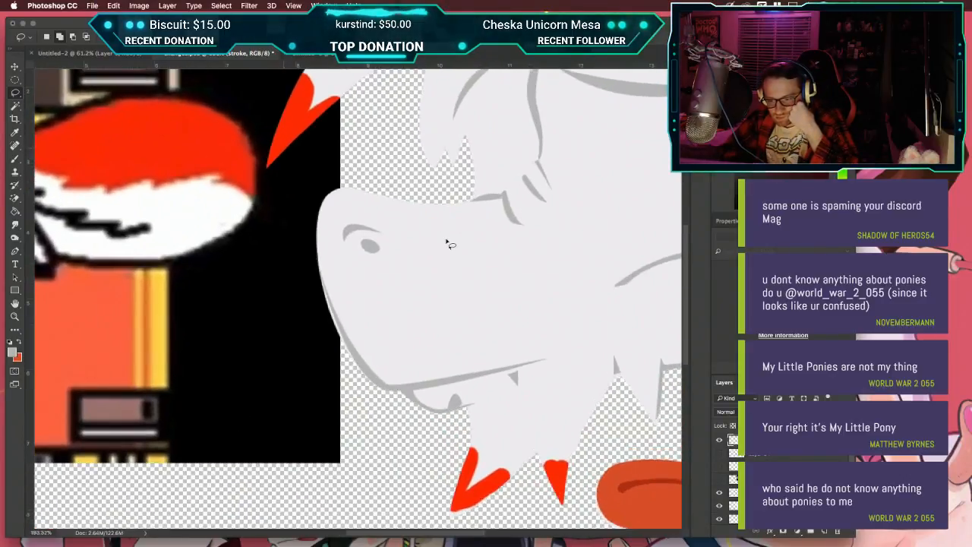
pyautogui.scroll(4, 446, 241)
pyautogui.hscroll(8, 446, 242)
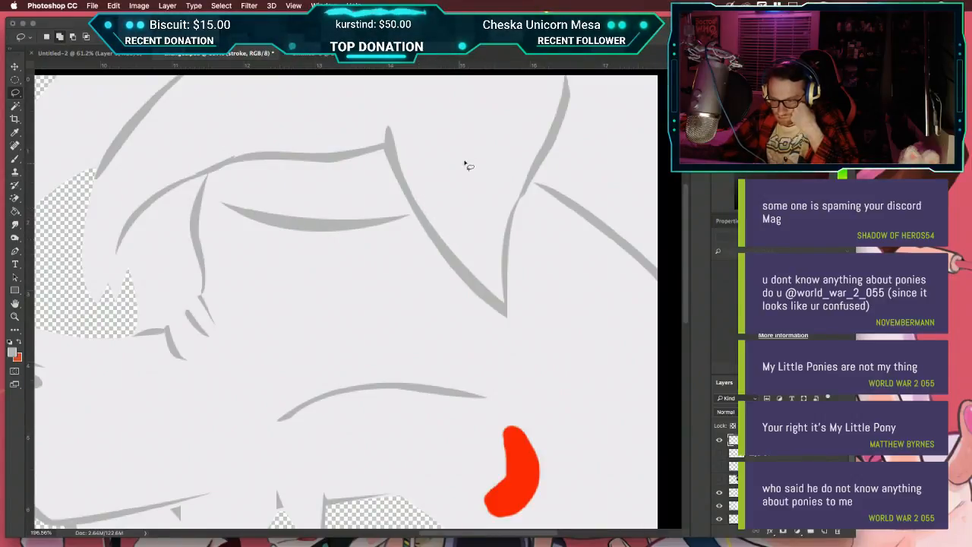
pyautogui.moveTo(419, 203)
pyautogui.mouseDown()
pyautogui.moveTo(493, 175)
pyautogui.moveTo(522, 183)
pyautogui.moveTo(506, 234)
pyautogui.moveTo(506, 311)
pyautogui.moveTo(420, 205)
pyautogui.mouseUp()
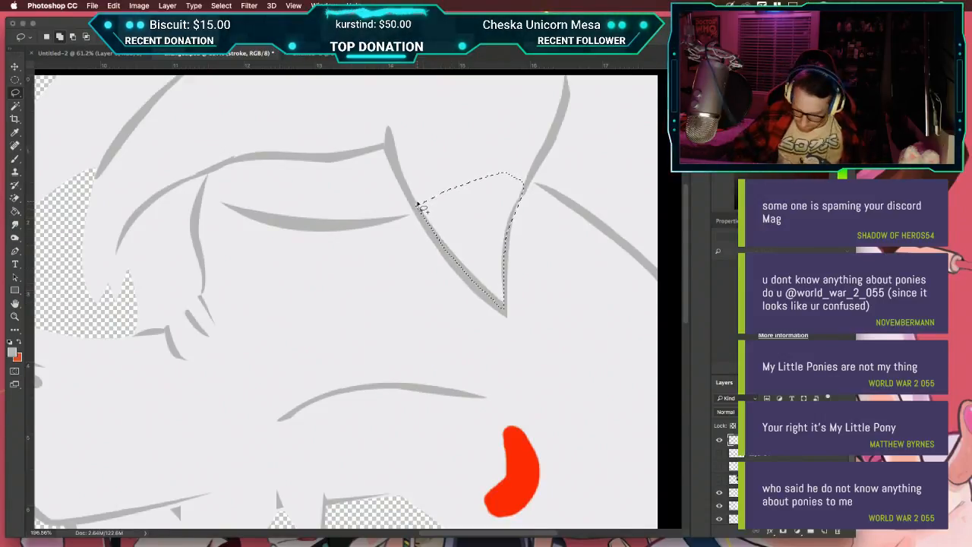
# Step: Switch to the Brush, swap the foreground colour to orange-red, and make Layer 36 the active layer
pyautogui.press('b')
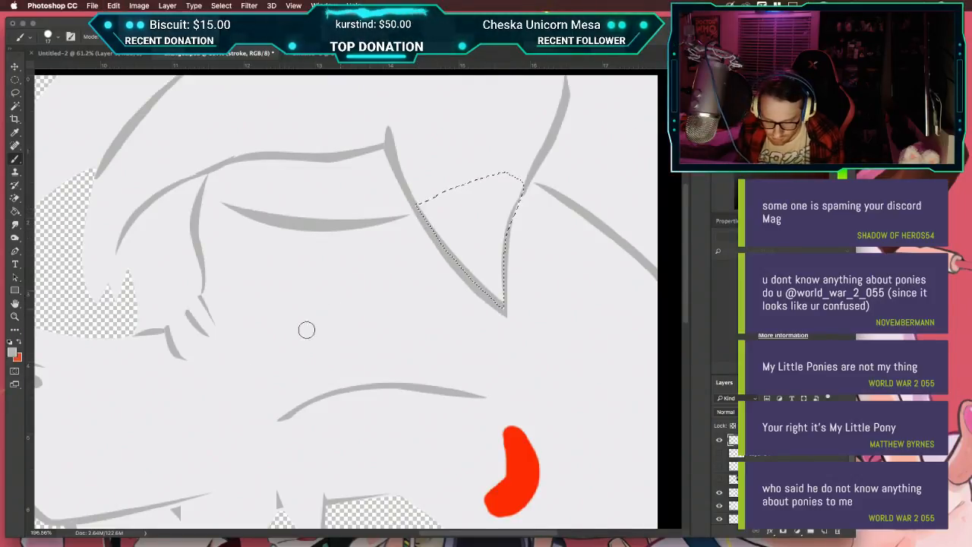
pyautogui.press('x')
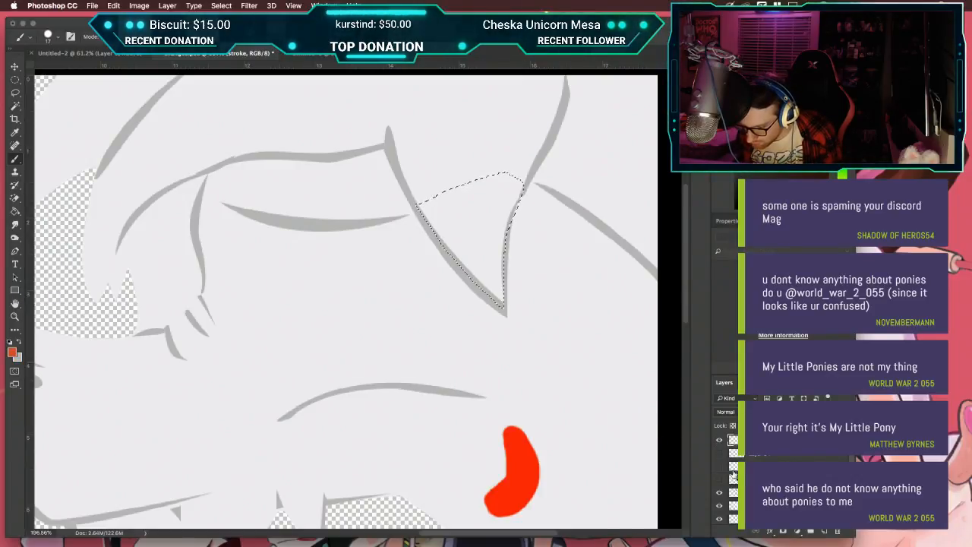
pyautogui.click(720, 491)
pyautogui.click(720, 492)
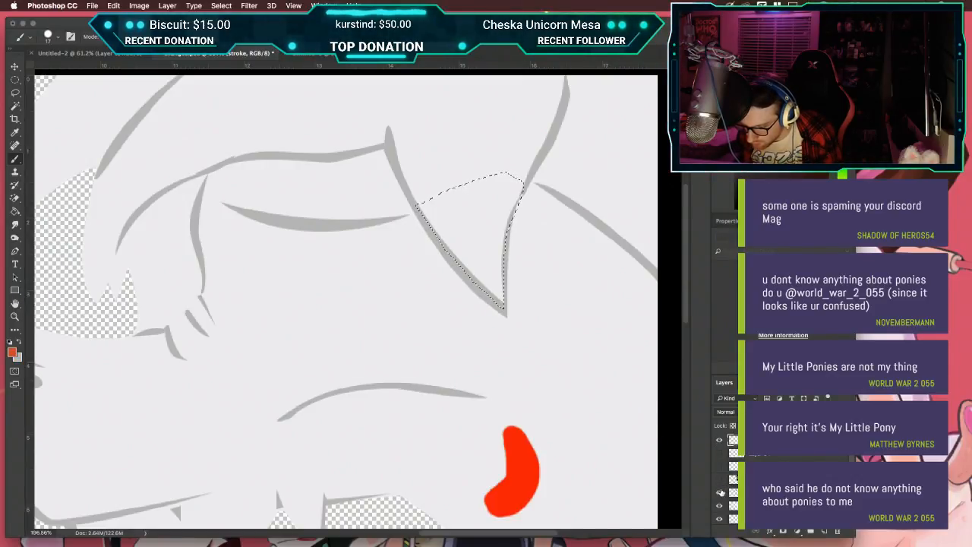
pyautogui.click(751, 492)
# Step: Try painting one edge of the selected ear tip orange-red on Layer 36, and undo the stroke
pyautogui.moveTo(424, 205); pyautogui.dragTo(439, 231)
pyautogui.moveTo(466, 267); pyautogui.dragTo(492, 297)
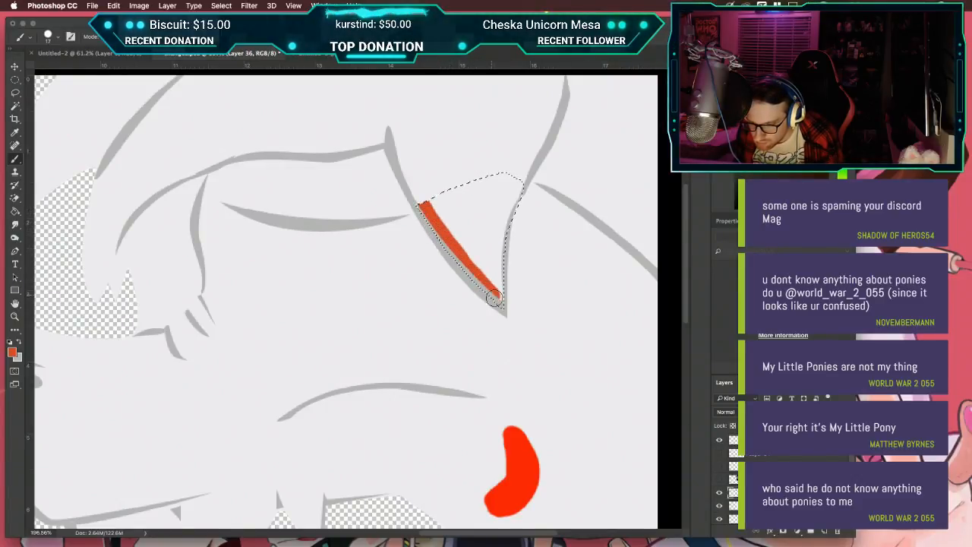
pyautogui.hotkey('ctrl', 'z')
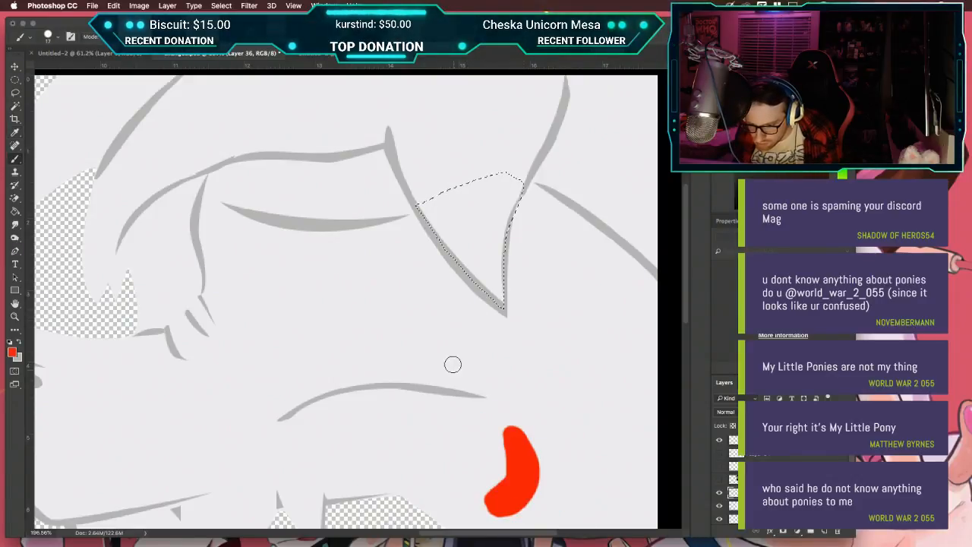
# Step: Try painting a bright red V-shaped marking inside the ear-tip selection, check it on the whole canvas, and undo the strokes
pyautogui.moveTo(419, 204)
pyautogui.mouseDown()
pyautogui.moveTo(497, 296)
pyautogui.moveTo(496, 241)
pyautogui.moveTo(521, 183)
pyautogui.mouseUp()
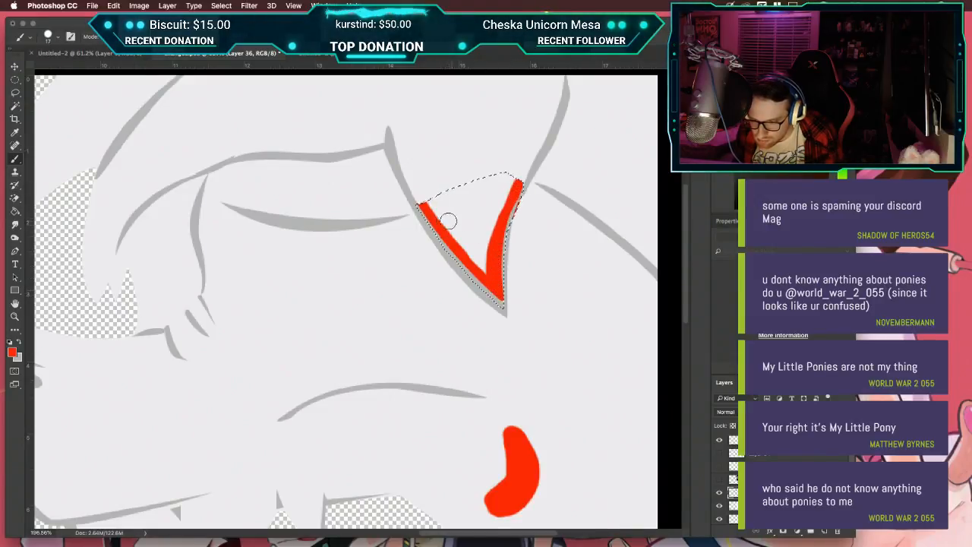
pyautogui.moveTo(426, 207)
pyautogui.mouseDown()
pyautogui.moveTo(475, 254)
pyautogui.moveTo(488, 251)
pyautogui.mouseUp()
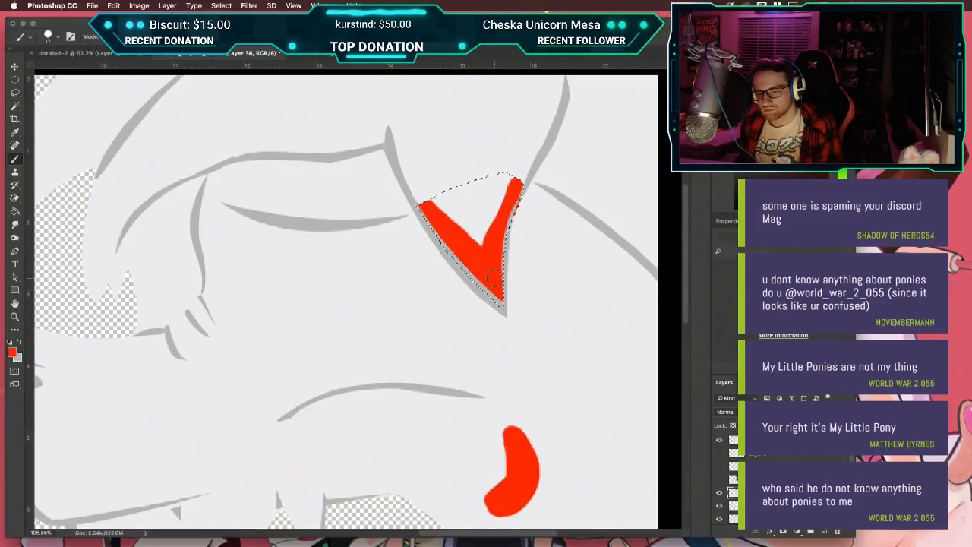
pyautogui.scroll(-2, 496, 258)
pyautogui.hotkey('ctrl', '0')
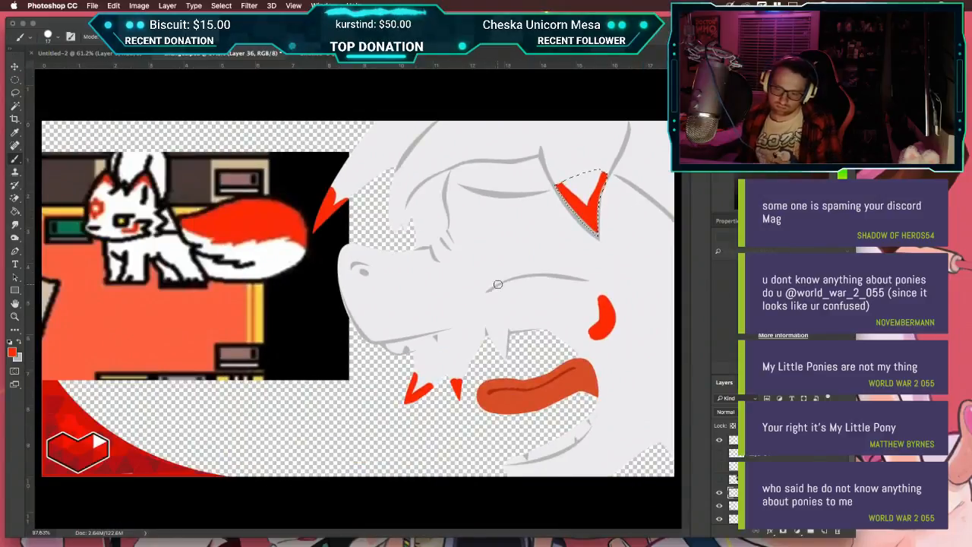
pyautogui.press('super+z')
pyautogui.press('super+z')
pyautogui.press('super+z')
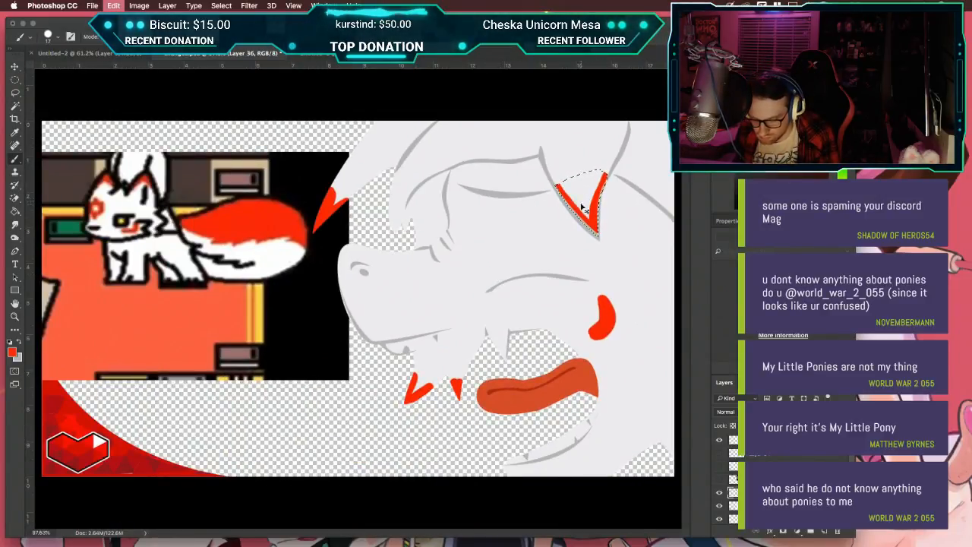
pyautogui.press('super+z')
pyautogui.press('super+z')
pyautogui.press('super+z')
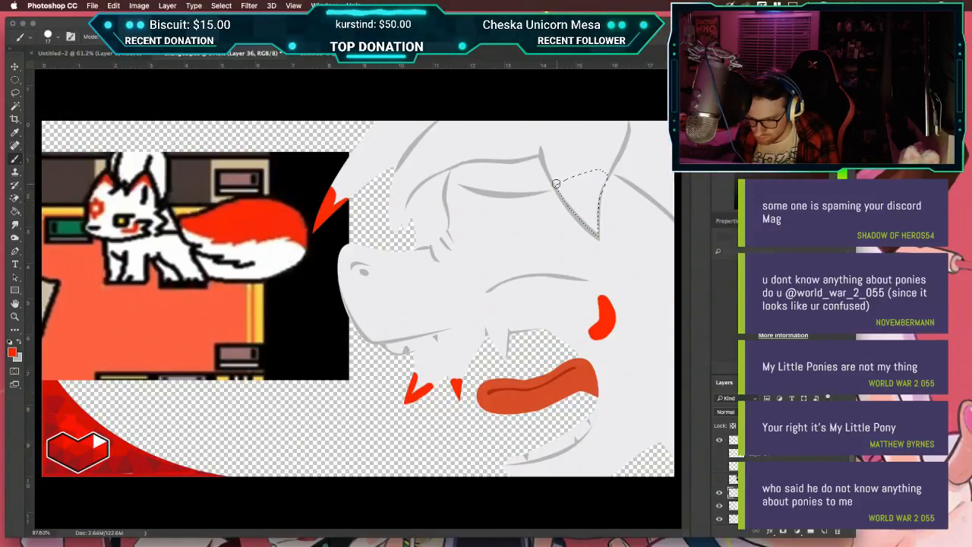
# Step: Try other shapes for the red ear-tip marking inside the selection, and remove them again
pyautogui.moveTo(556, 184)
pyautogui.mouseDown()
pyautogui.moveTo(582, 205)
pyautogui.moveTo(602, 174)
pyautogui.moveTo(592, 234)
pyautogui.mouseUp()
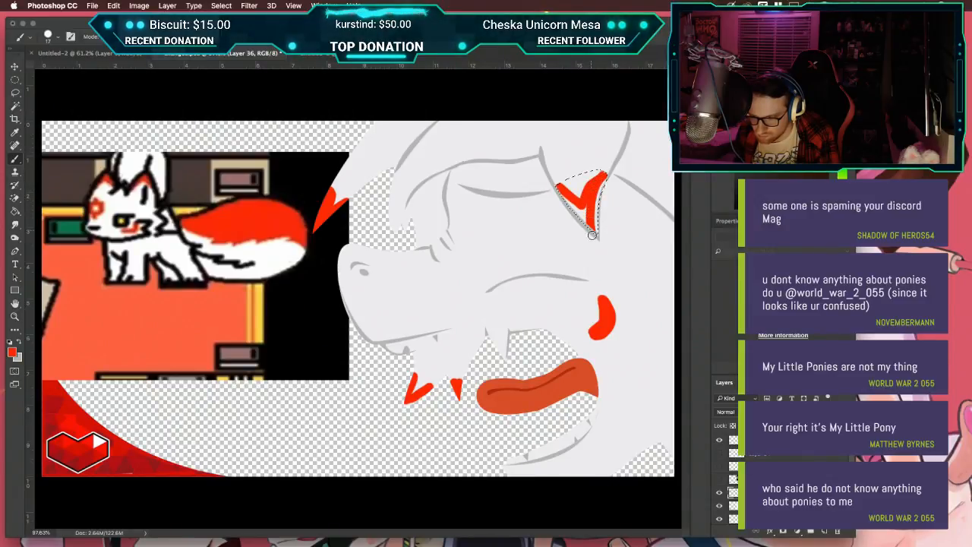
pyautogui.moveTo(568, 199)
pyautogui.mouseDown()
pyautogui.moveTo(594, 231)
pyautogui.moveTo(584, 214)
pyautogui.moveTo(602, 207)
pyautogui.mouseUp()
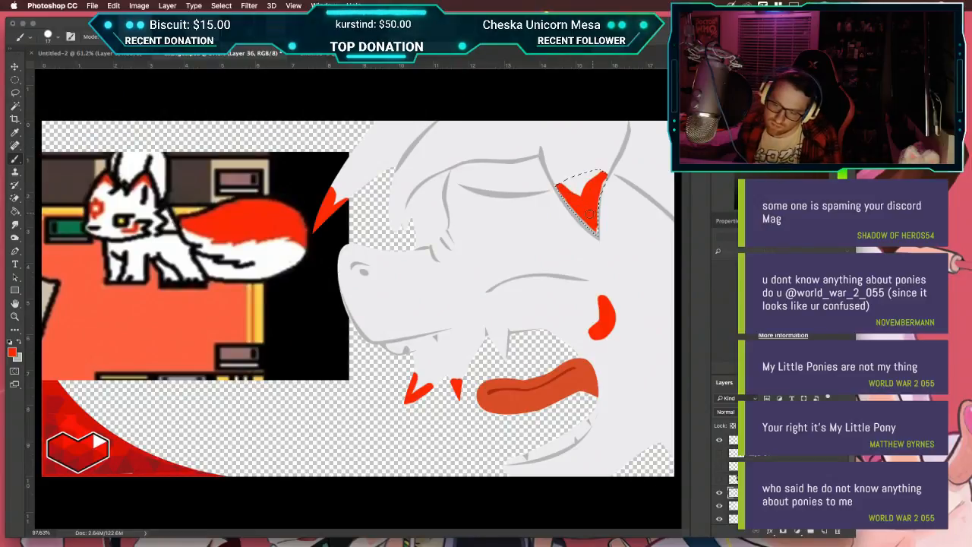
pyautogui.press('Delete')
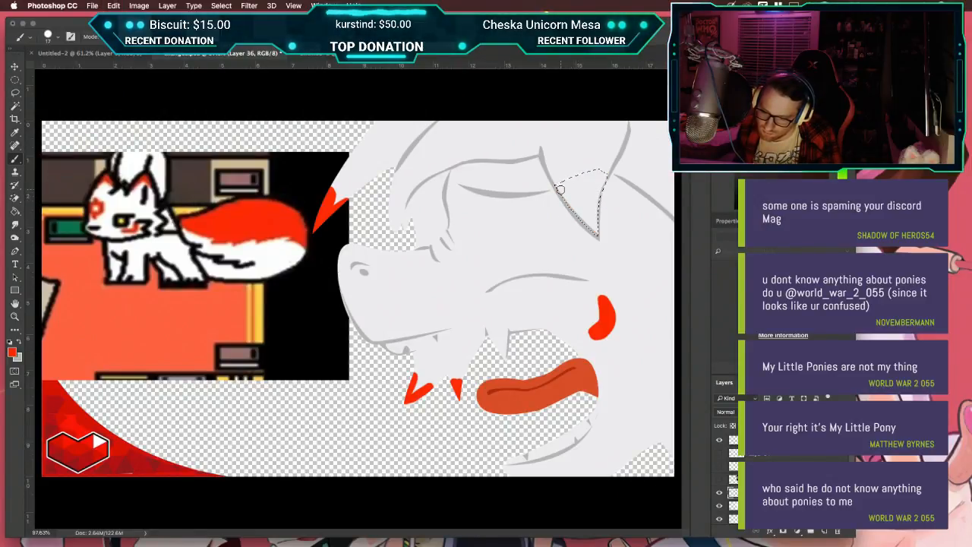
pyautogui.moveTo(558, 188); pyautogui.dragTo(581, 191)
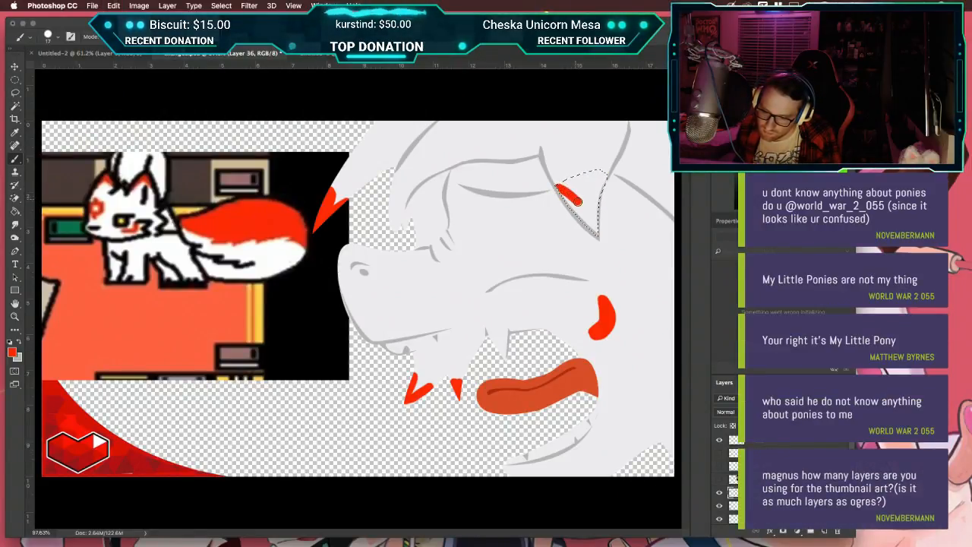
pyautogui.press('Delete')
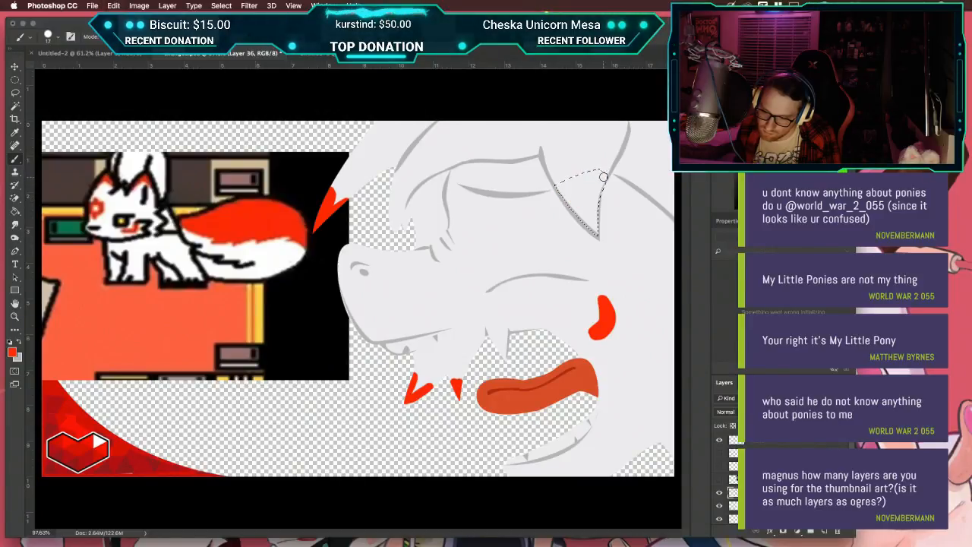
# Step: Paint the selected ear tip bright red with a V-notched upper edge on Layer 36, and clear the selection
pyautogui.moveTo(561, 190)
pyautogui.mouseDown()
pyautogui.moveTo(586, 220)
pyautogui.moveTo(555, 187)
pyautogui.moveTo(597, 236)
pyautogui.moveTo(597, 210)
pyautogui.mouseUp()
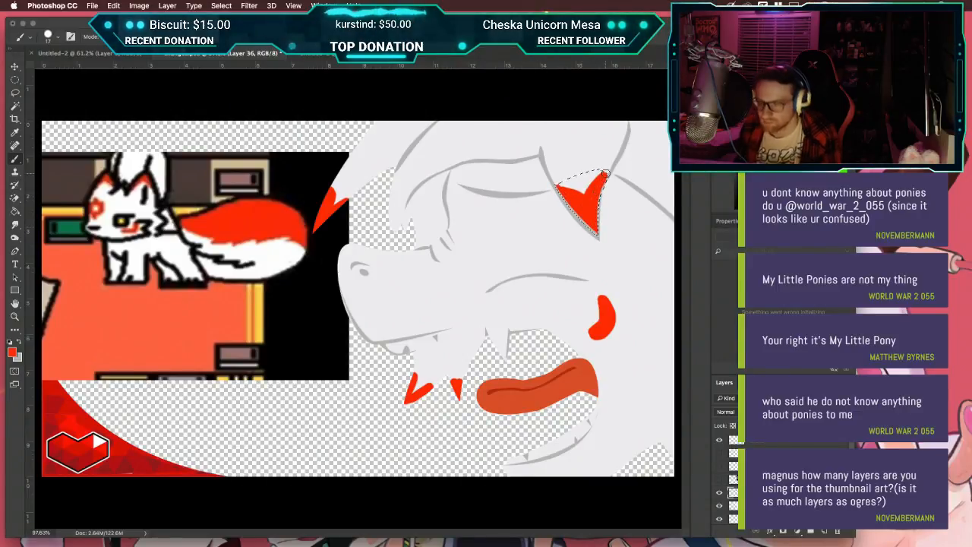
pyautogui.hotkey('ctrl', 'd')
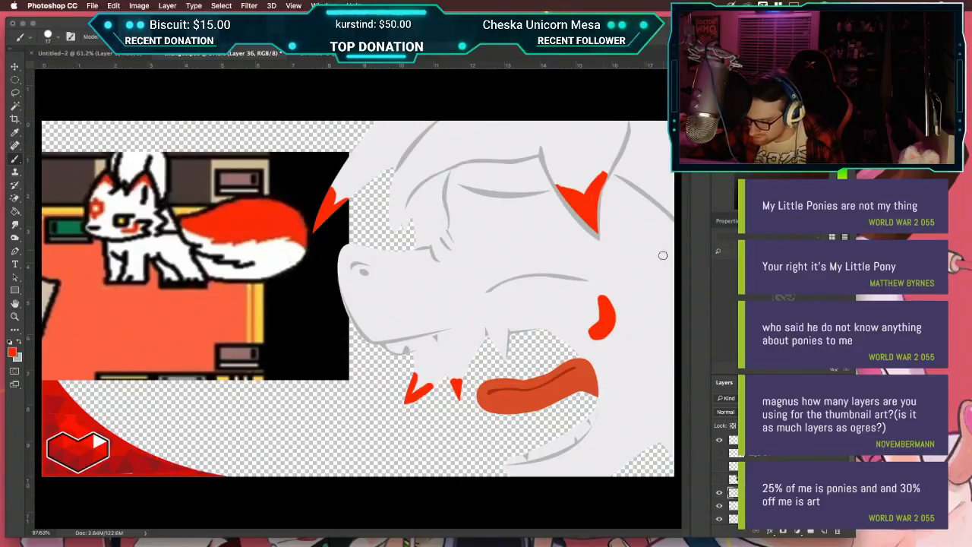
# Step: Temporarily show the hidden layer group with the black creature and title lettering, and hide it again
pyautogui.scroll(-10, 782, 479)
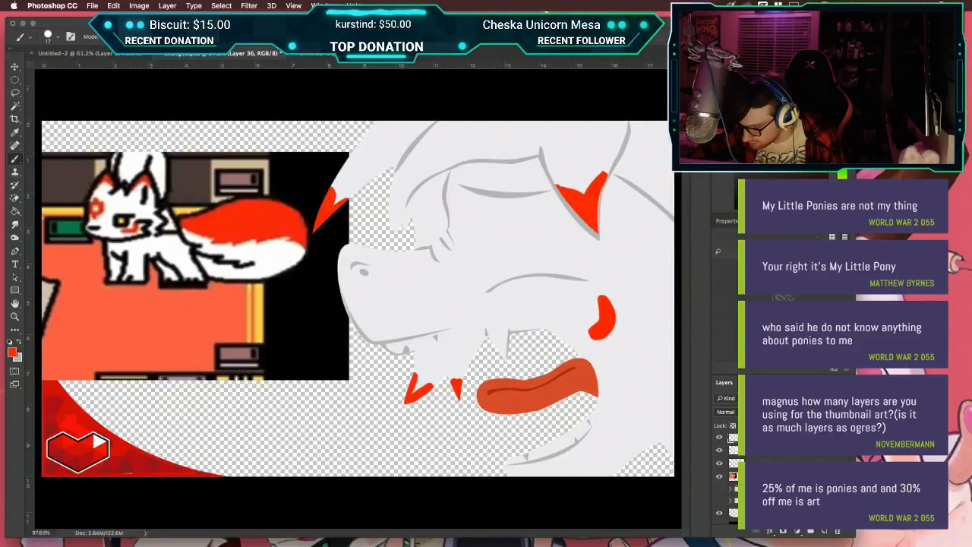
pyautogui.scroll(-3, 782, 480)
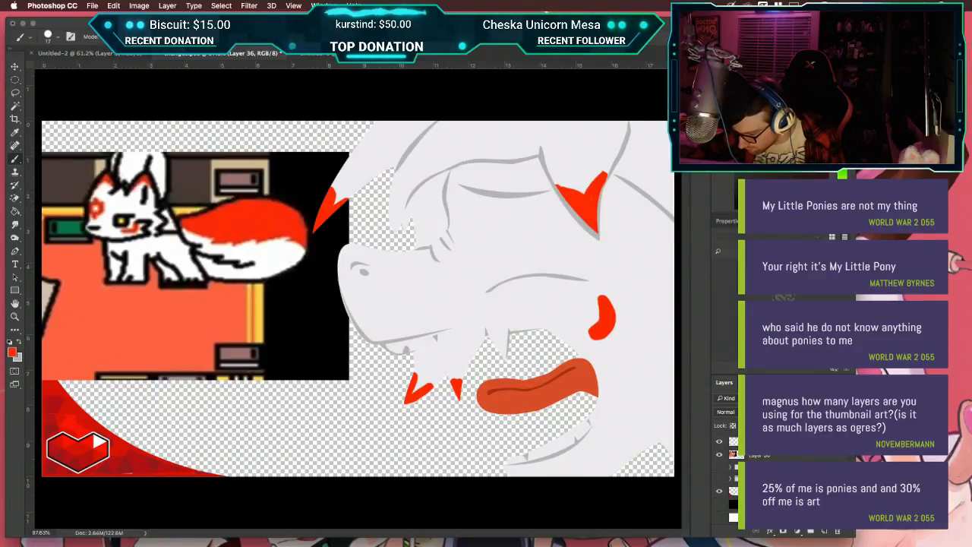
pyautogui.click(719, 468)
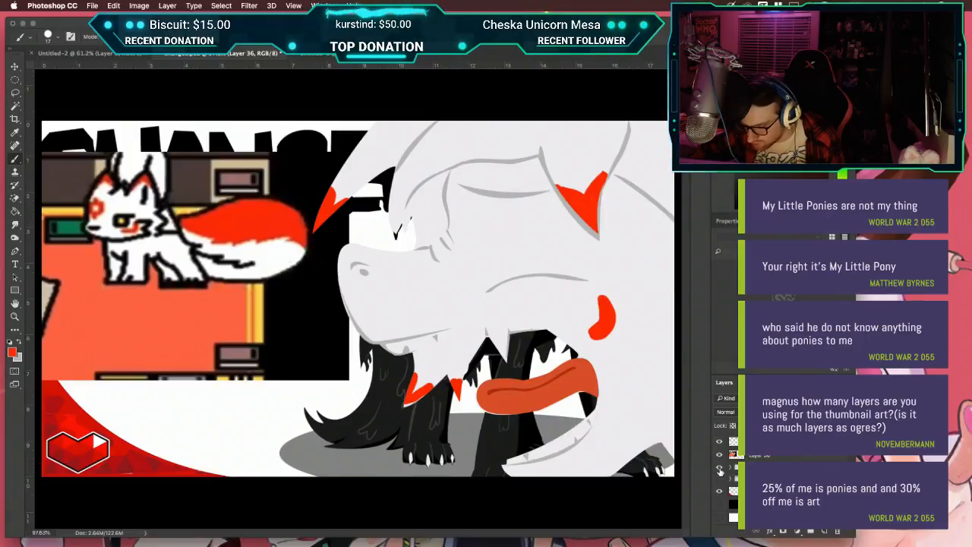
pyautogui.click(720, 467)
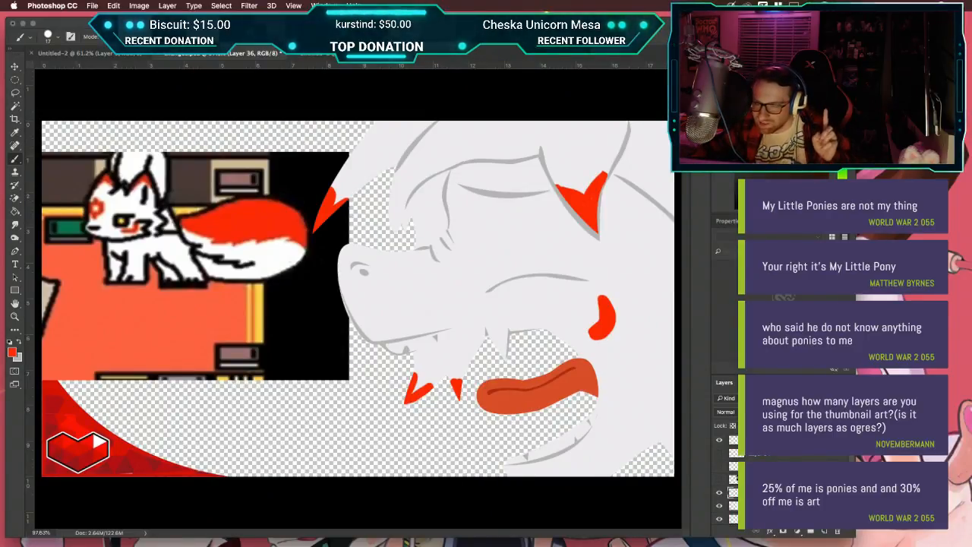
pyautogui.scroll(-5, 722, 474)
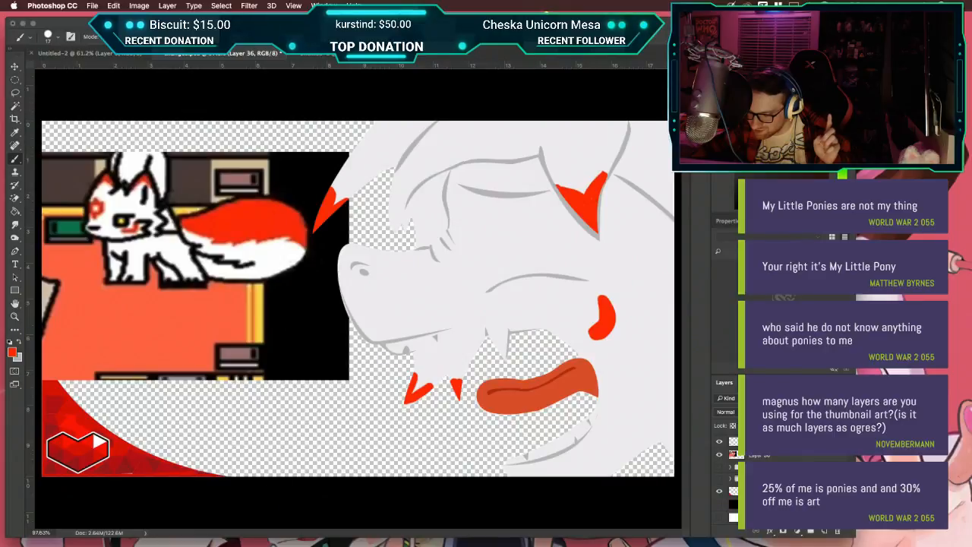
pyautogui.click(719, 467)
pyautogui.click(719, 468)
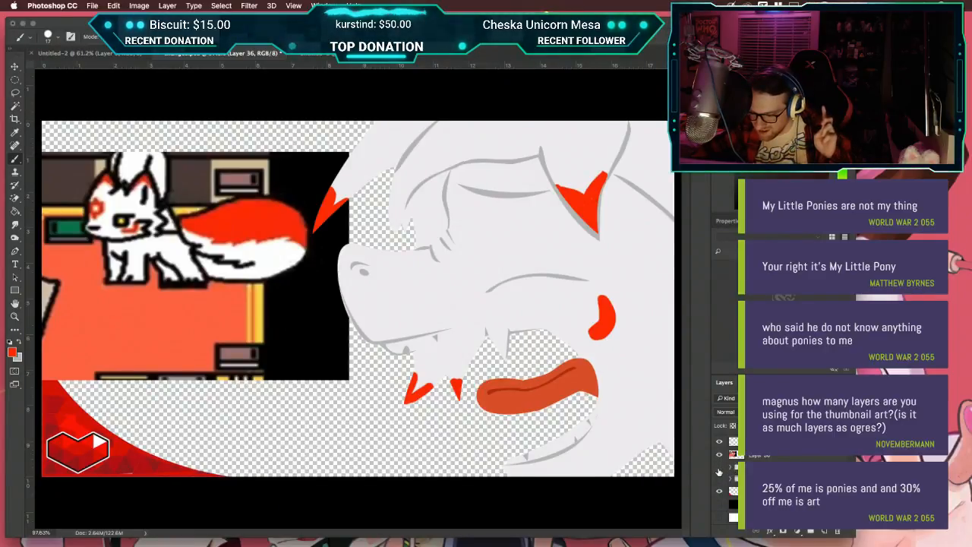
# Step: Temporarily show the hidden layer group with the white paw artwork behind the flat-coloured head, and hide it again
pyautogui.click(718, 479)
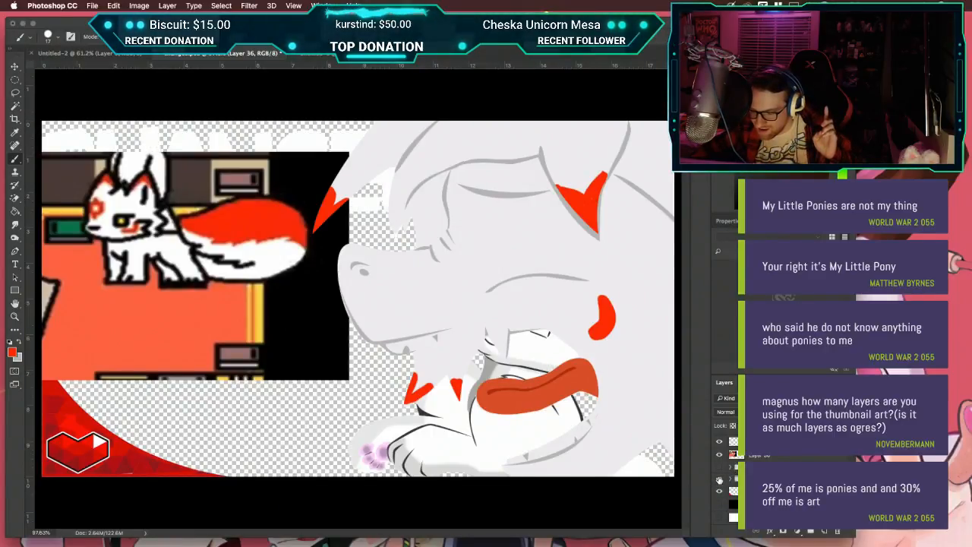
pyautogui.click(719, 480)
pyautogui.click(719, 480)
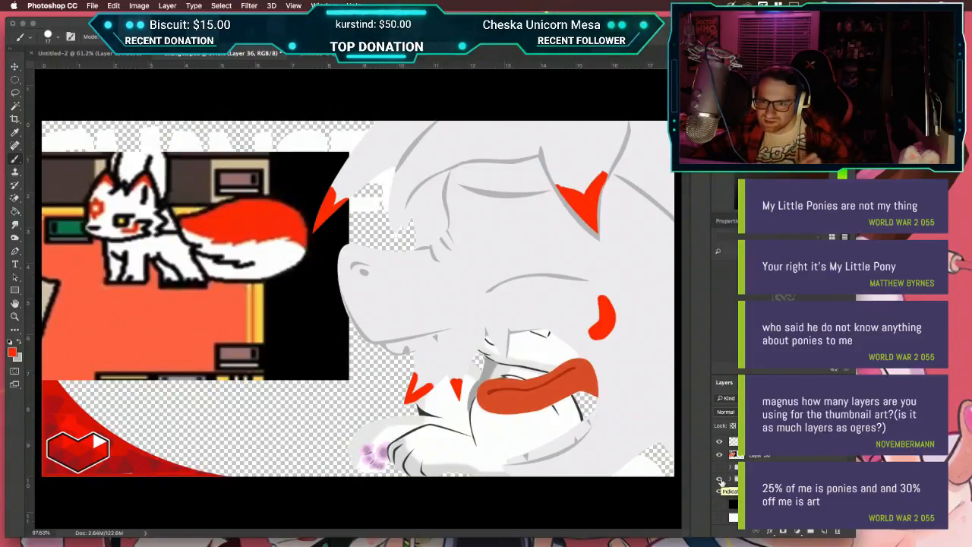
pyautogui.click(719, 480)
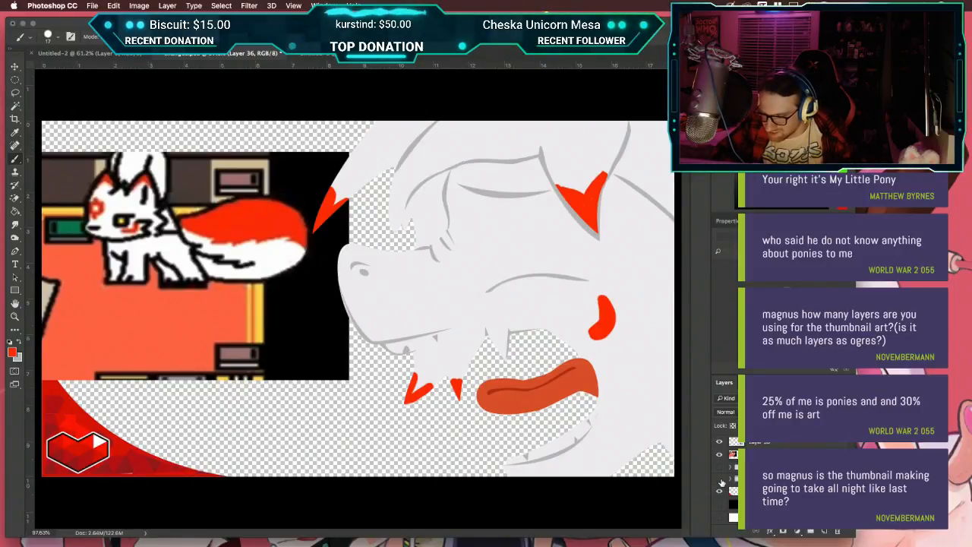
# Step: Examine the flat-coloured head up close, checking the ear tip, cheek mark, muzzle, tongue and lower jaw
pyautogui.scroll(4, 508, 189)
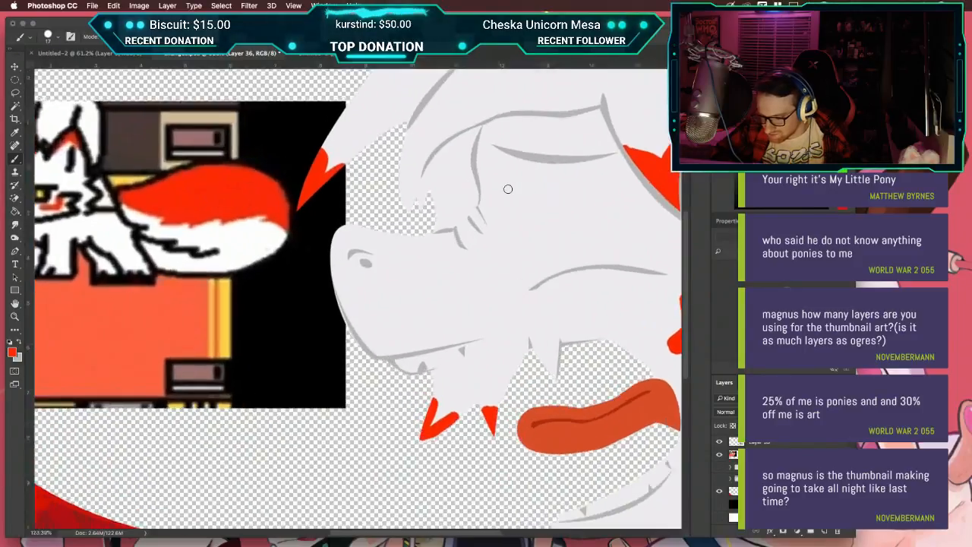
pyautogui.hscroll(3, 508, 189)
pyautogui.scroll(2, 508, 189)
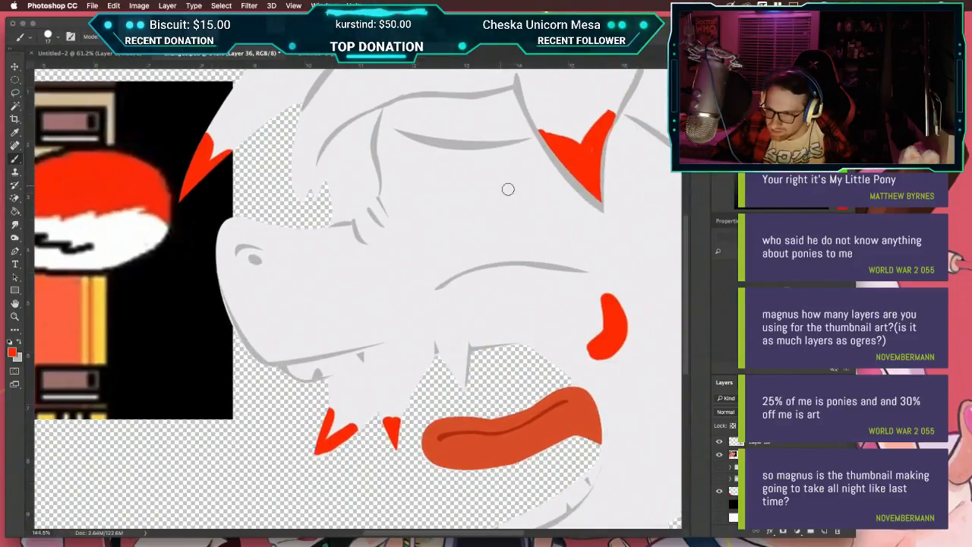
pyautogui.hscroll(5, 508, 189)
pyautogui.scroll(-5, 508, 189)
pyautogui.hscroll(-3, 508, 189)
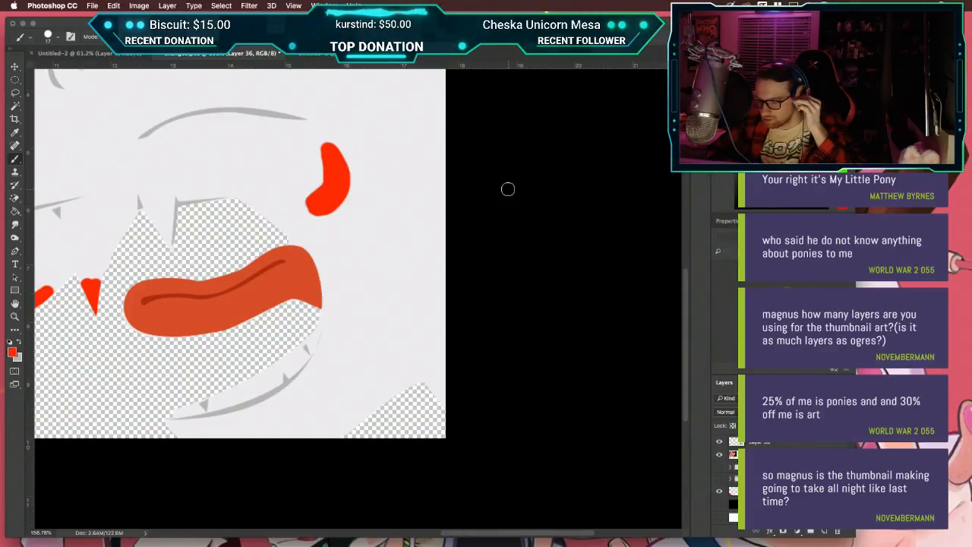
pyautogui.scroll(5, 508, 189)
pyautogui.hscroll(-6, 508, 189)
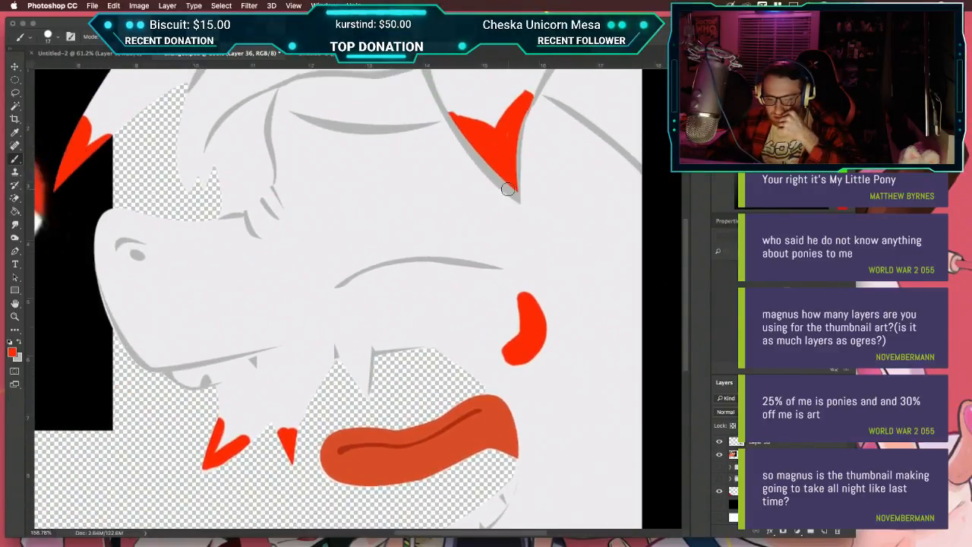
# Step: Try painting a red oval ring on the forehead, at the front end of the thick brow line, and undo the attempts
pyautogui.scroll(1, 508, 189)
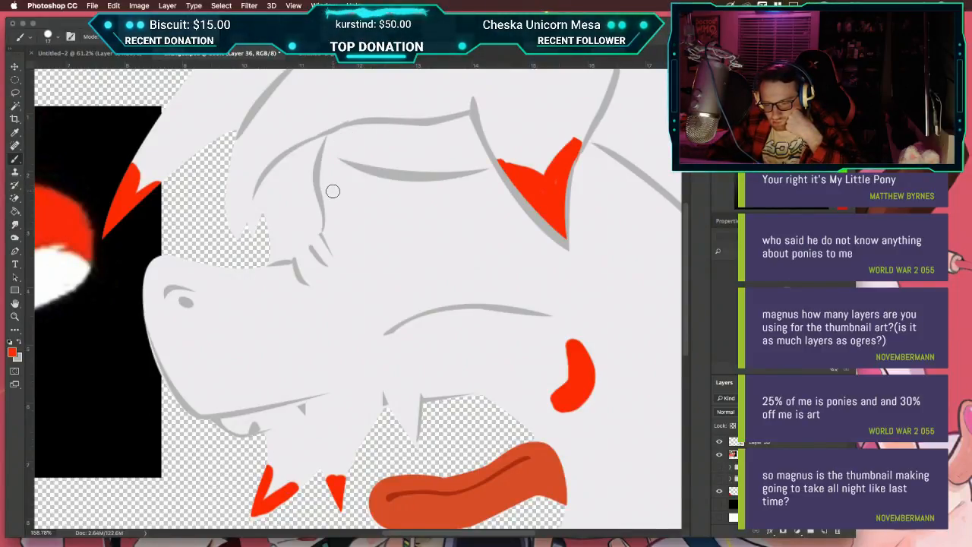
pyautogui.moveTo(330, 195)
pyautogui.mouseDown()
pyautogui.moveTo(331, 154)
pyautogui.moveTo(334, 192)
pyautogui.mouseUp()
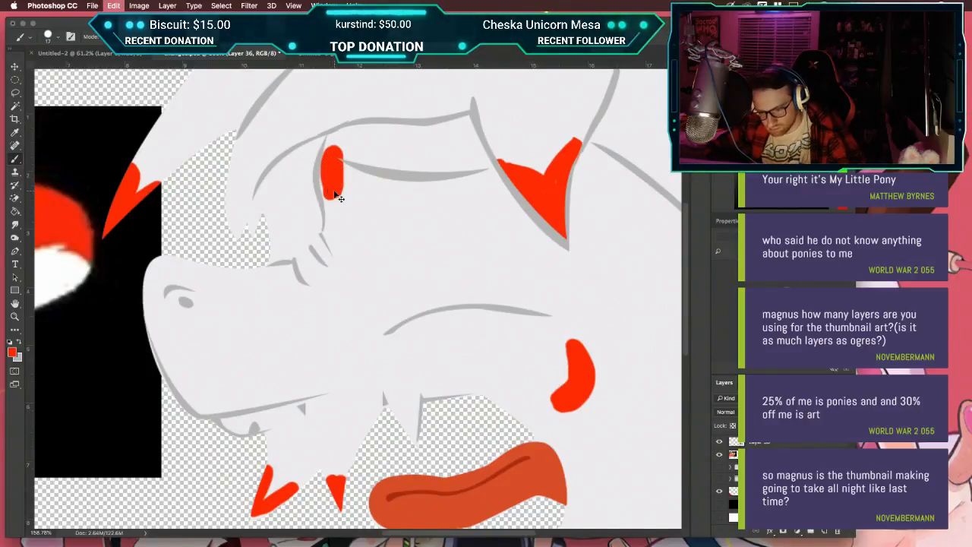
pyautogui.press('super+z')
pyautogui.scroll(5, 332, 179)
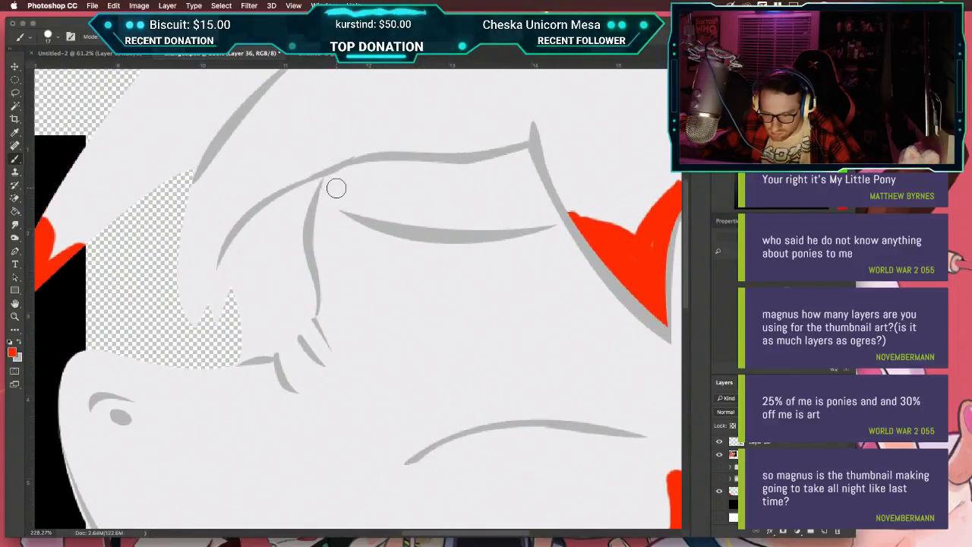
pyautogui.moveTo(334, 190)
pyautogui.mouseDown()
pyautogui.moveTo(351, 241)
pyautogui.moveTo(338, 281)
pyautogui.moveTo(321, 242)
pyautogui.moveTo(327, 194)
pyautogui.mouseUp()
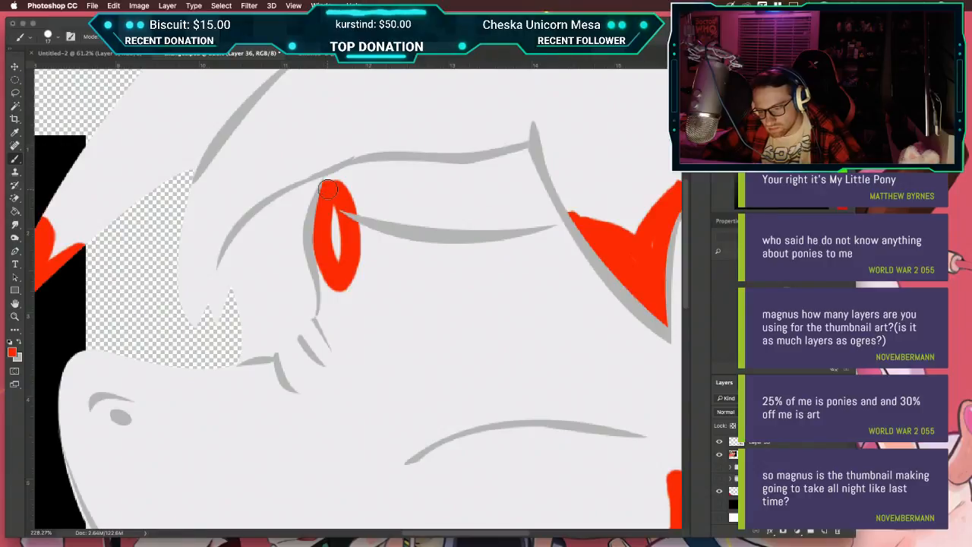
pyautogui.scroll(-6, 329, 189)
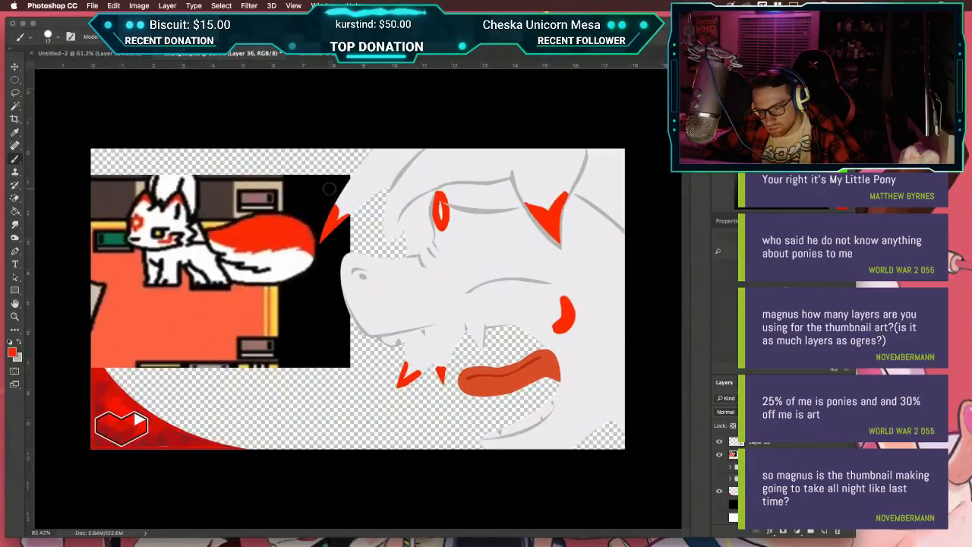
pyautogui.hotkey('ctrl', 'Left')
pyautogui.hotkey('ctrl', 'Right')
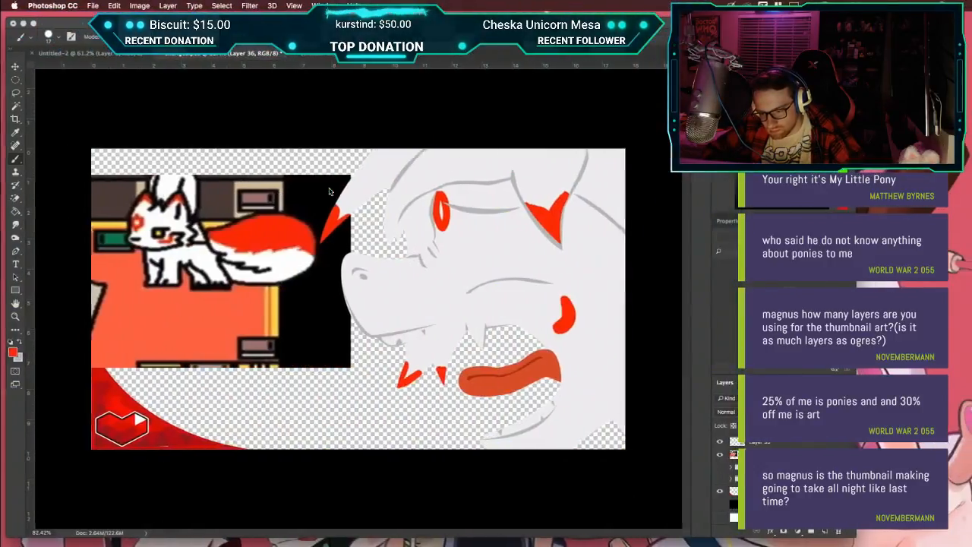
pyautogui.scroll(4, 357, 296)
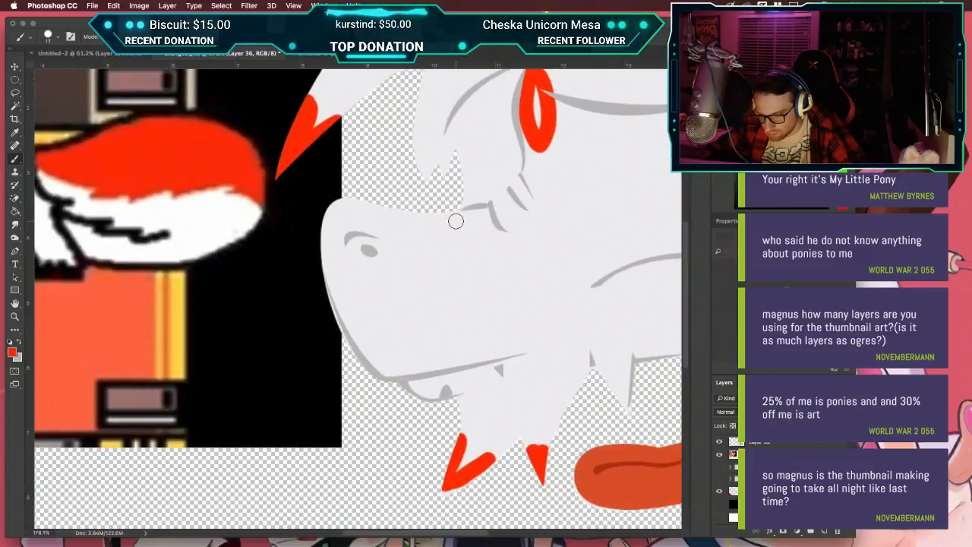
pyautogui.press('alt+super+z')
pyautogui.press('alt+super+z')
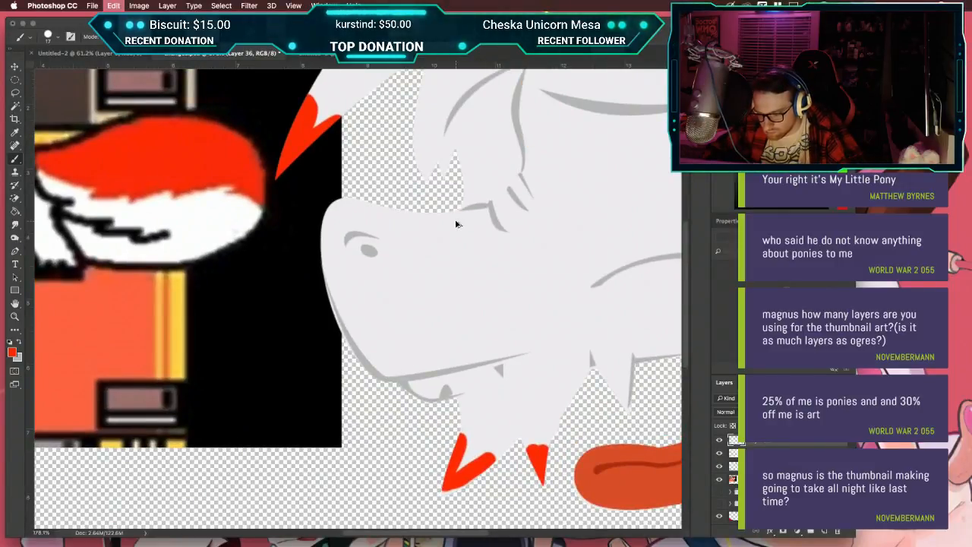
# Step: Try painting a solid red mark freehand at the front end of the brow line, undoing each attempt
pyautogui.scroll(5, 501, 150)
pyautogui.hscroll(4, 501, 150)
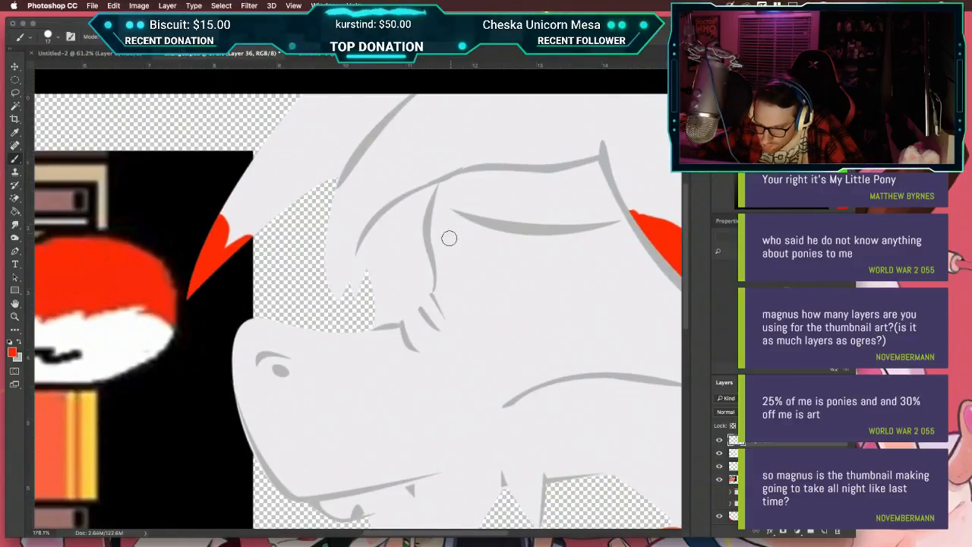
pyautogui.moveTo(448, 252); pyautogui.dragTo(463, 190)
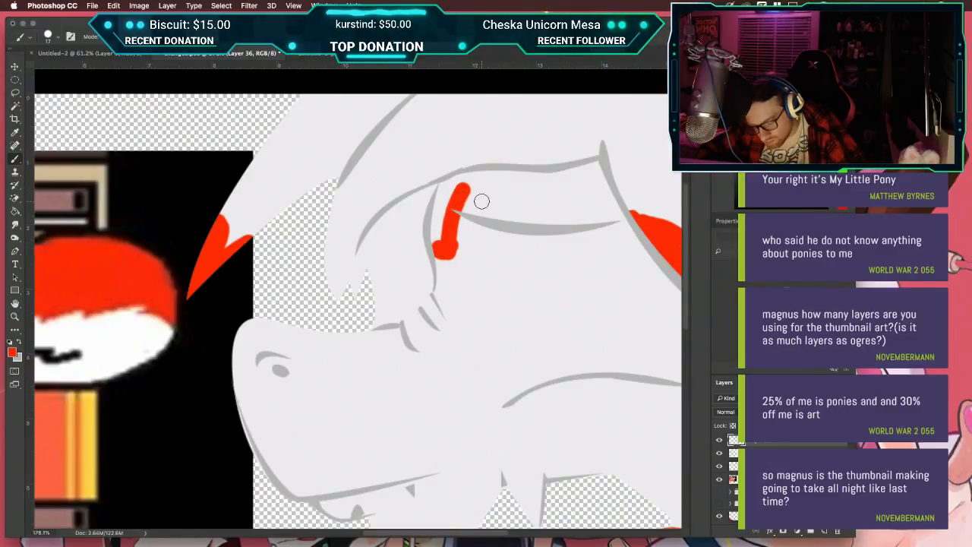
pyautogui.hotkey('ctrl', 'z')
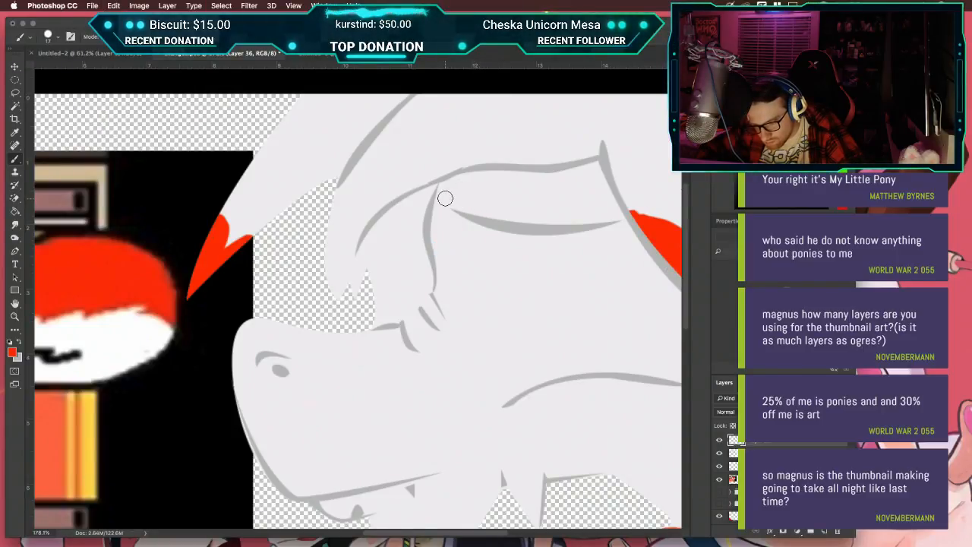
pyautogui.moveTo(452, 204)
pyautogui.mouseDown()
pyautogui.moveTo(453, 239)
pyautogui.moveTo(439, 245)
pyautogui.moveTo(436, 199)
pyautogui.mouseUp()
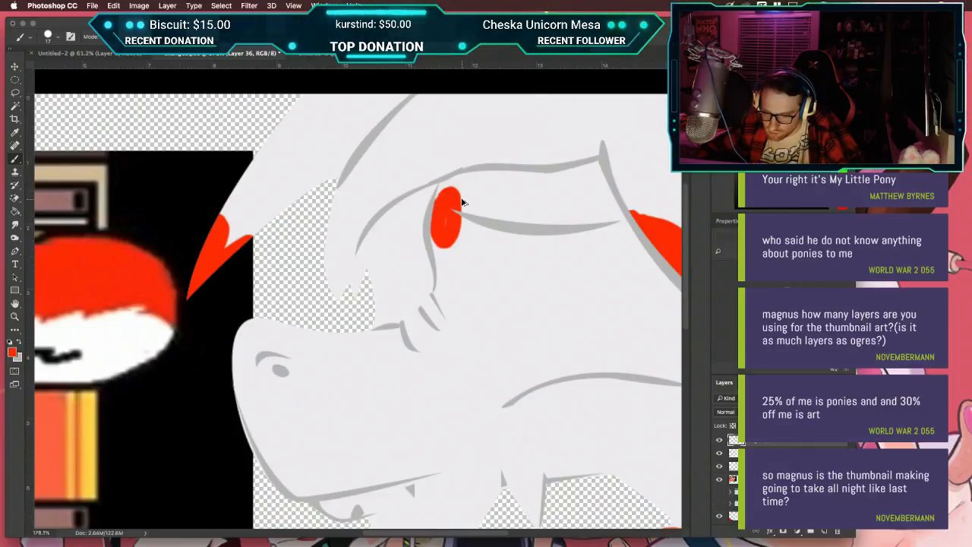
pyautogui.press('super+z')
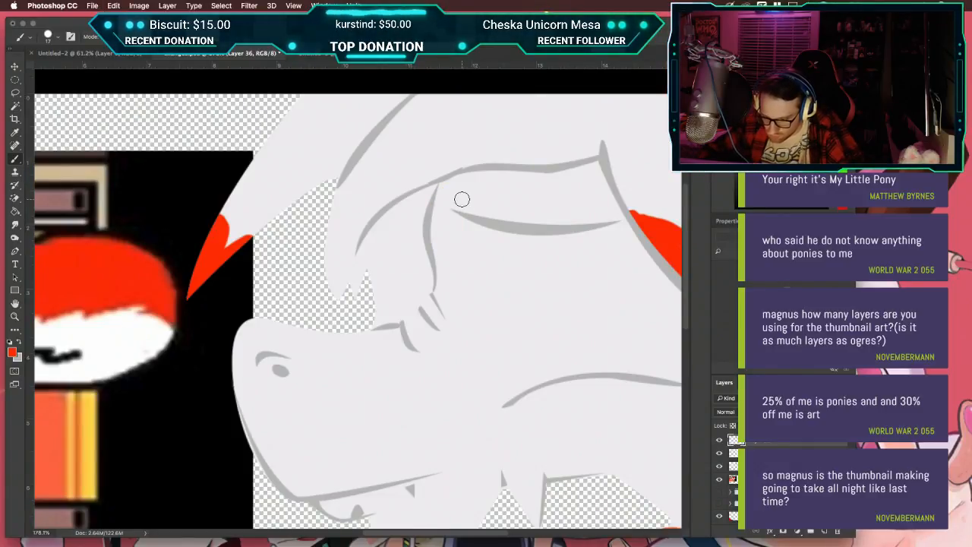
# Step: Reduce the brush size to 6, try outlining a small red oval beside the brow line, and undo it
pyautogui.press('[')
pyautogui.press('[')
pyautogui.press('[')
pyautogui.press('[')
pyautogui.press('[')
pyautogui.press('[')
pyautogui.press('[')
pyautogui.press('[')
pyautogui.press('[')
pyautogui.press(']')
pyautogui.press(']')
pyautogui.press(']')
pyautogui.press(']')
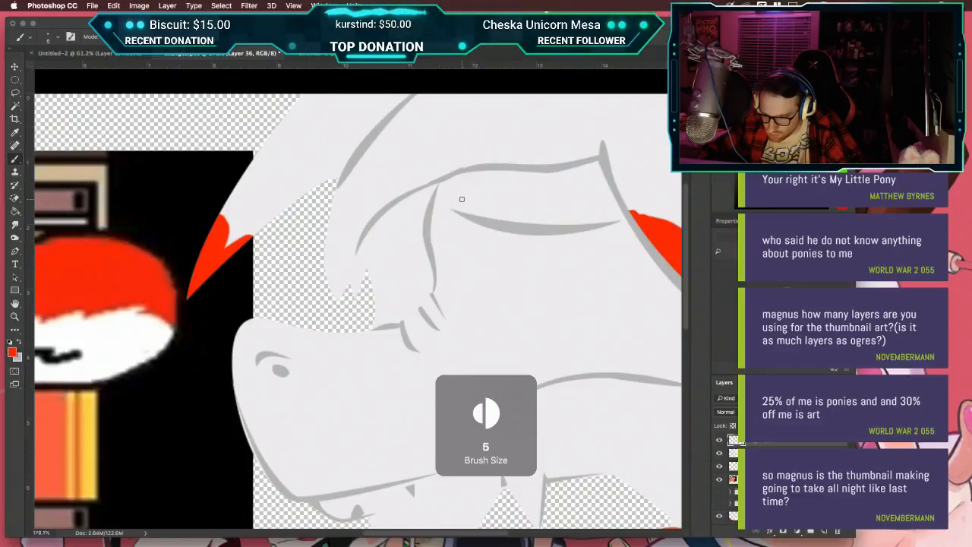
pyautogui.scroll(3, 461, 199)
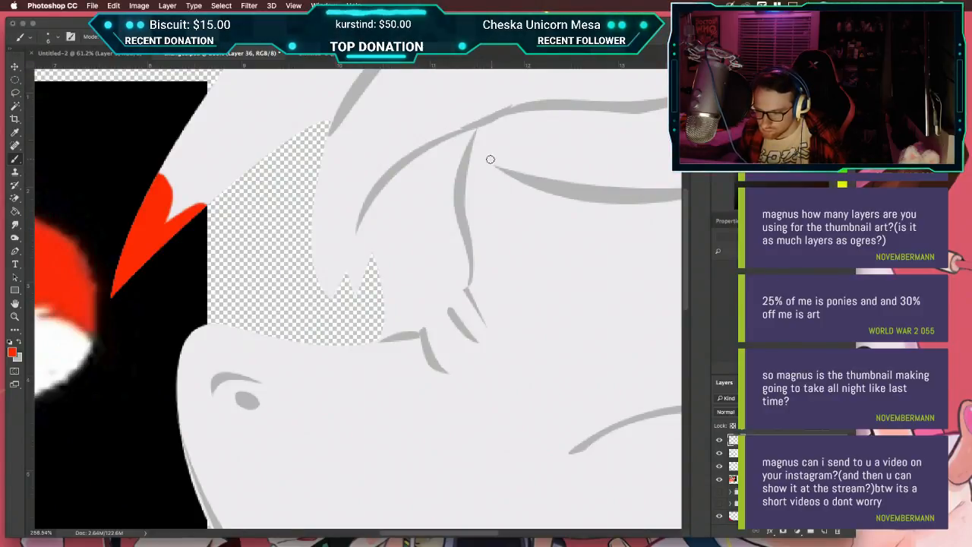
pyautogui.moveTo(500, 144)
pyautogui.mouseDown()
pyautogui.moveTo(476, 199)
pyautogui.moveTo(476, 166)
pyautogui.moveTo(496, 145)
pyautogui.moveTo(478, 193)
pyautogui.moveTo(466, 192)
pyautogui.moveTo(495, 148)
pyautogui.mouseUp()
pyautogui.hotkey('ctrl', 'z')
pyautogui.hotkey('ctrl', 'z')
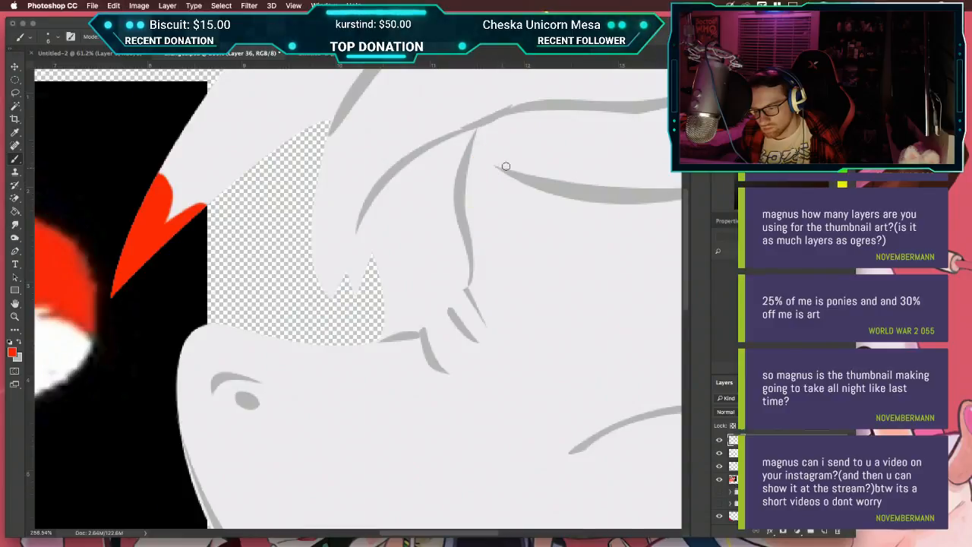
pyautogui.moveTo(495, 170); pyautogui.dragTo(471, 190)
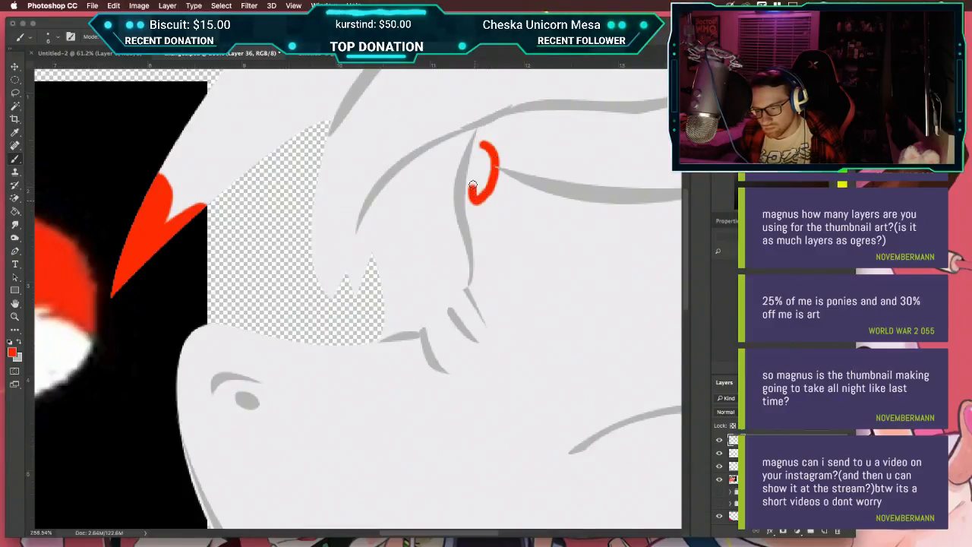
pyautogui.hotkey('ctrl', 'z')
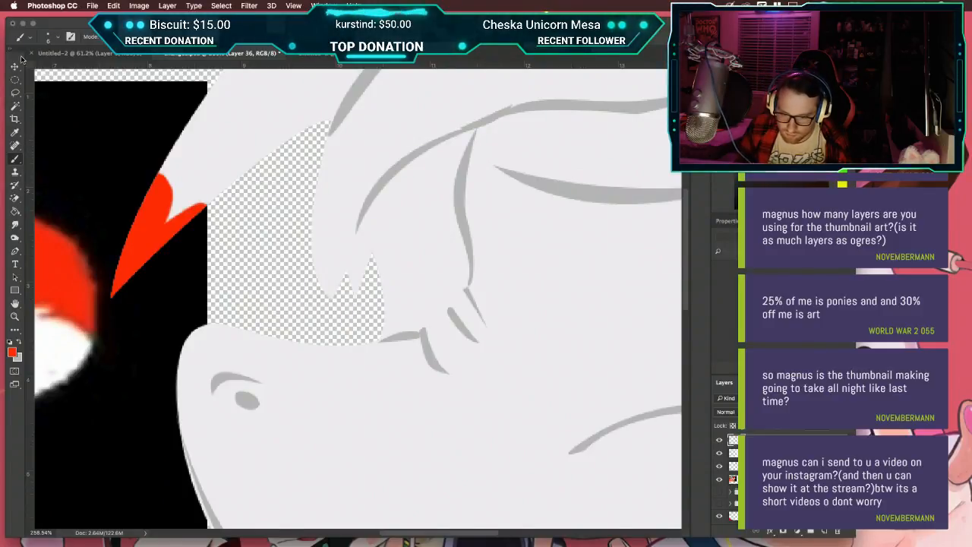
# Step: Make a tall elliptical selection over the front end of the brow line and fill it with the red foreground colour
pyautogui.press('l')
pyautogui.moveTo(478, 161); pyautogui.dragTo(525, 256)
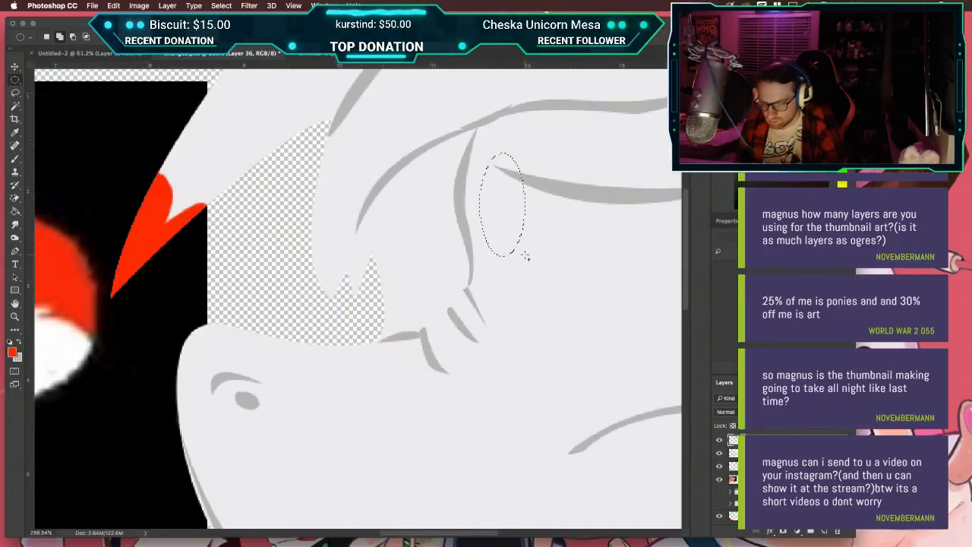
pyautogui.press('super+t')
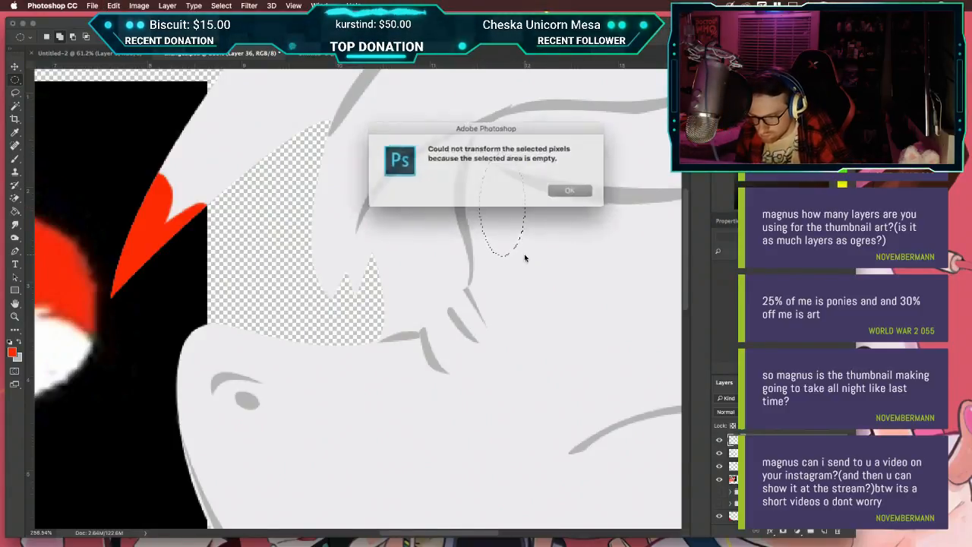
pyautogui.press('Return')
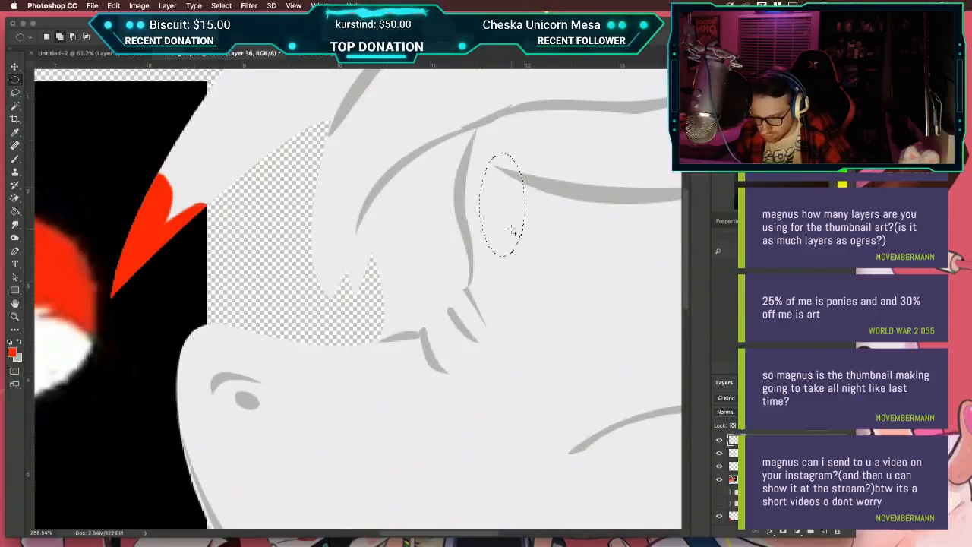
pyautogui.hotkey('alt', 'BackSpace')
# Step: Transform the red oval to tilt slightly clockwise, shrink it and fit it against the forelock line, and clear the selection
pyautogui.press('super+t')
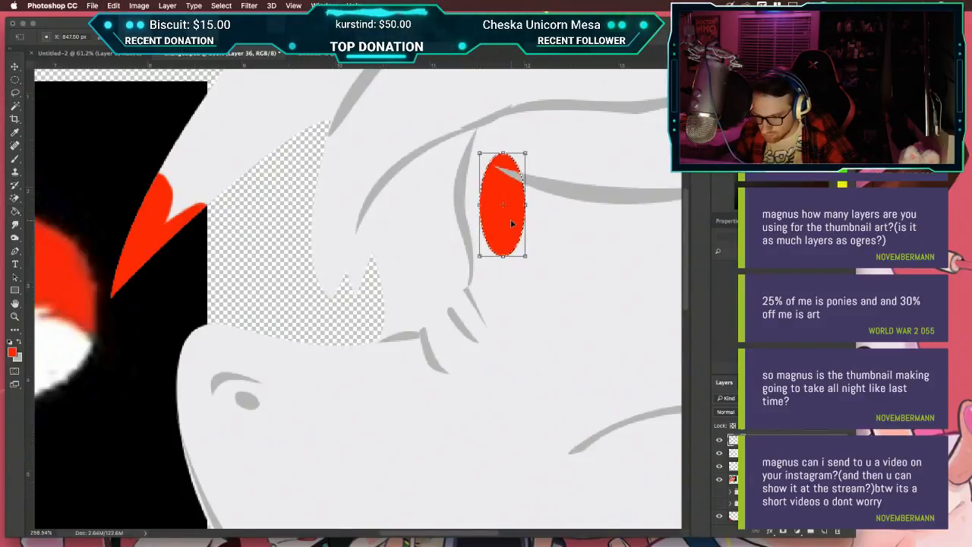
pyautogui.moveTo(531, 144); pyautogui.dragTo(549, 145)
pyautogui.moveTo(507, 181); pyautogui.dragTo(496, 163)
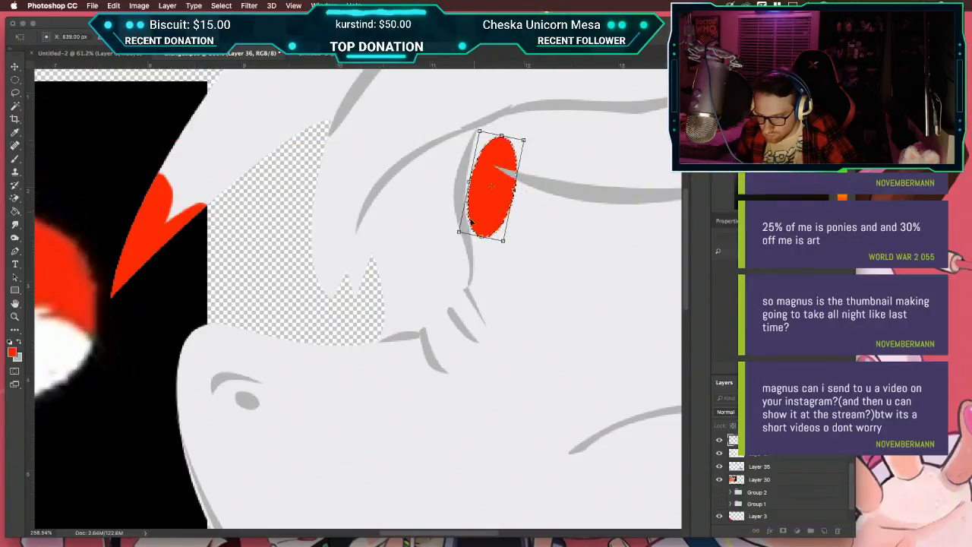
pyautogui.moveTo(460, 226); pyautogui.dragTo(449, 242)
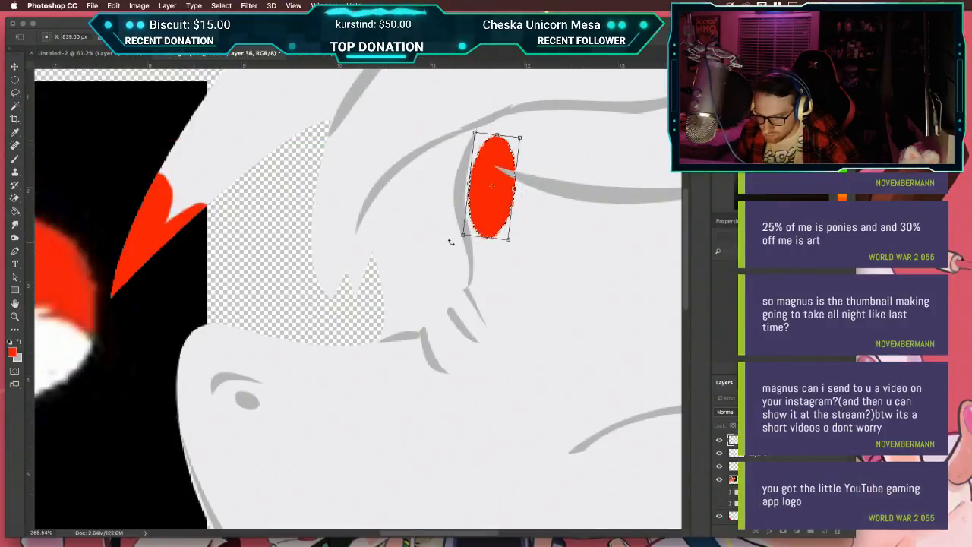
pyautogui.moveTo(508, 238)
pyautogui.mouseDown()
pyautogui.moveTo(509, 210)
pyautogui.moveTo(507, 223)
pyautogui.mouseUp()
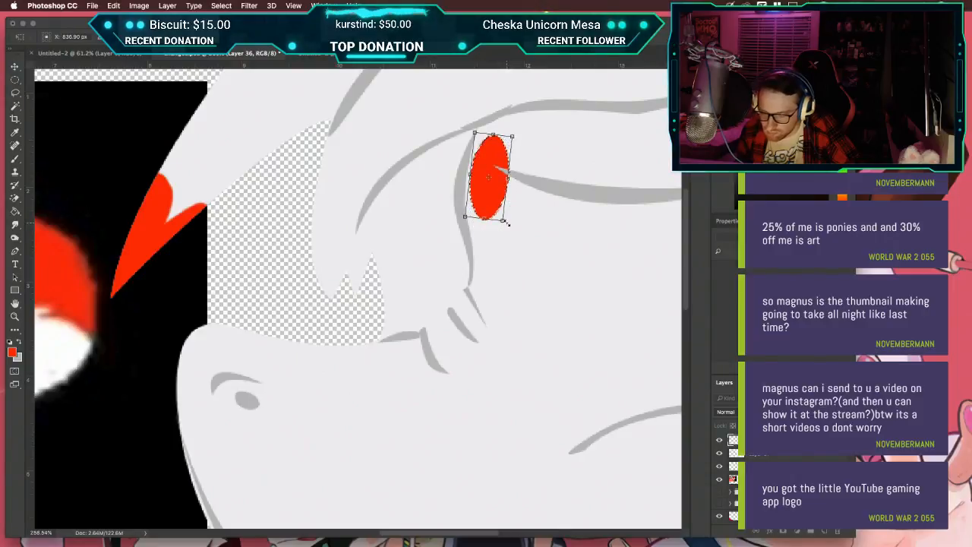
pyautogui.scroll(-6, 508, 222)
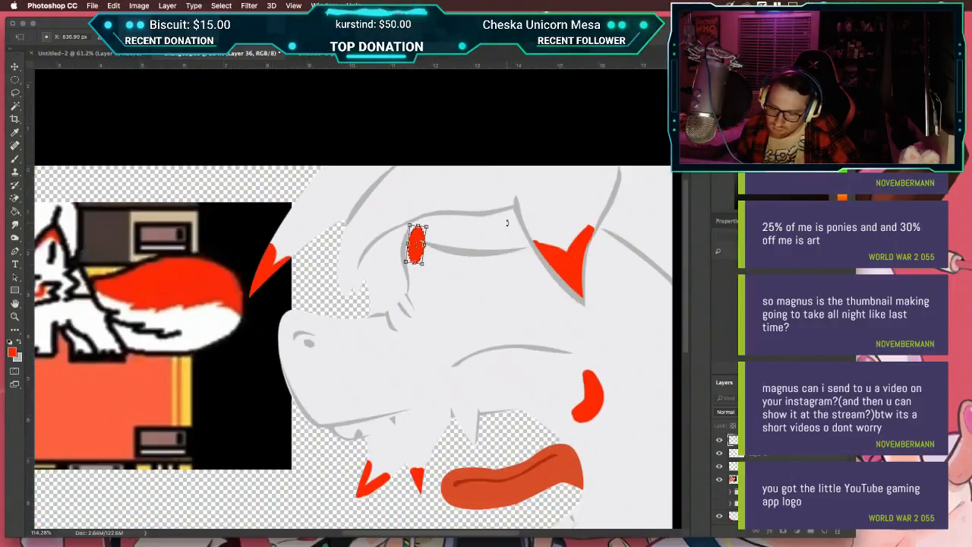
pyautogui.scroll(4, 507, 222)
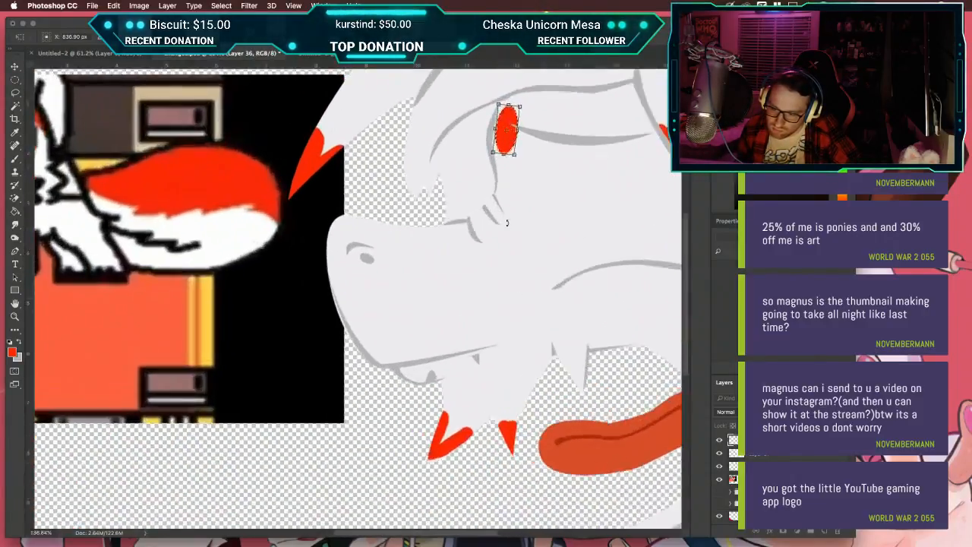
pyautogui.hscroll(5, 507, 222)
pyautogui.scroll(3, 507, 221)
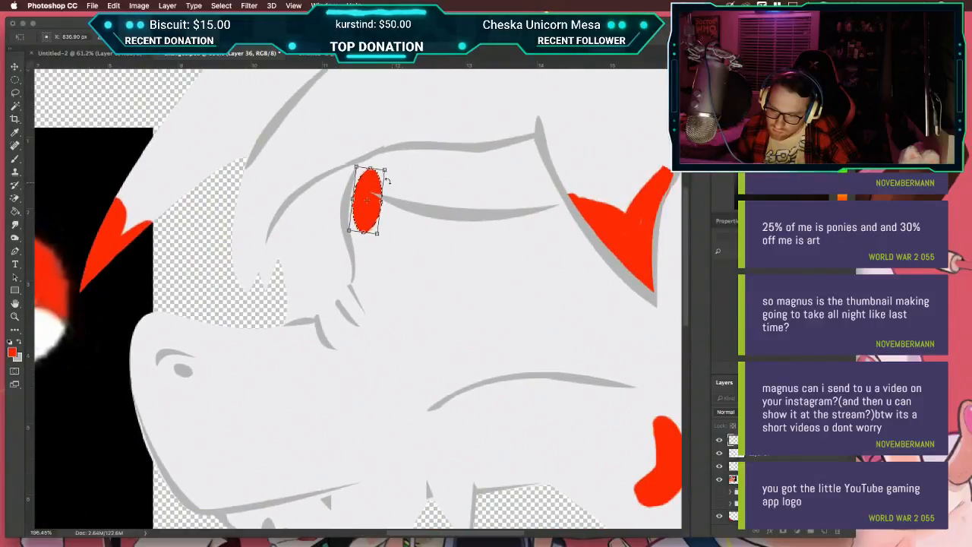
pyautogui.moveTo(391, 167); pyautogui.dragTo(397, 160)
pyautogui.press('Return')
pyautogui.press('g')
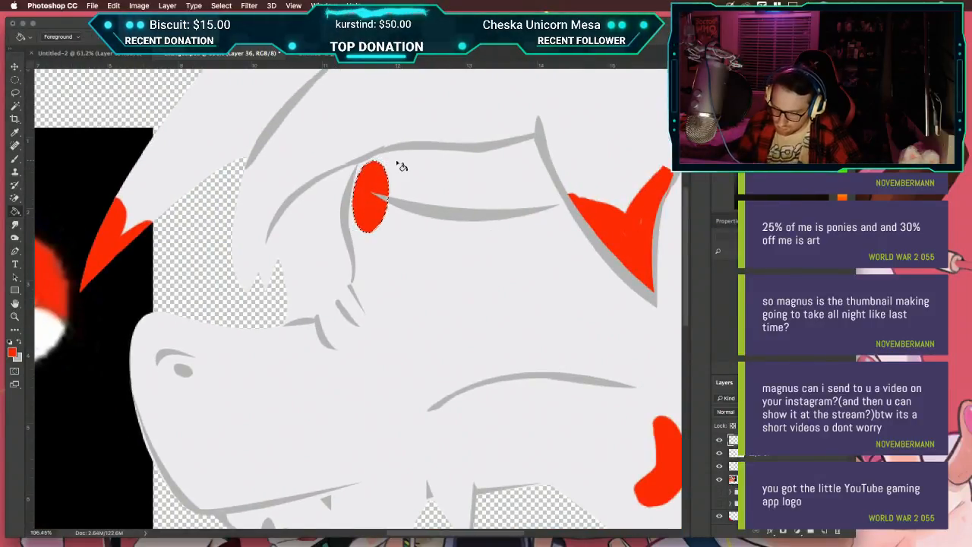
pyautogui.hotkey('ctrl', 'd')
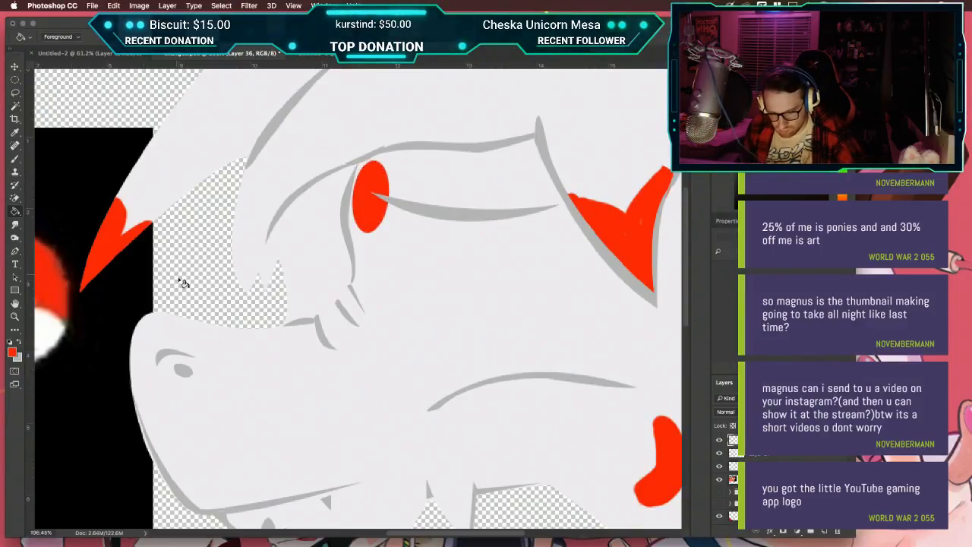
# Step: Try erasing the centre of the red oval with a size 20 Eraser, undoing each attempt
pyautogui.press('w')
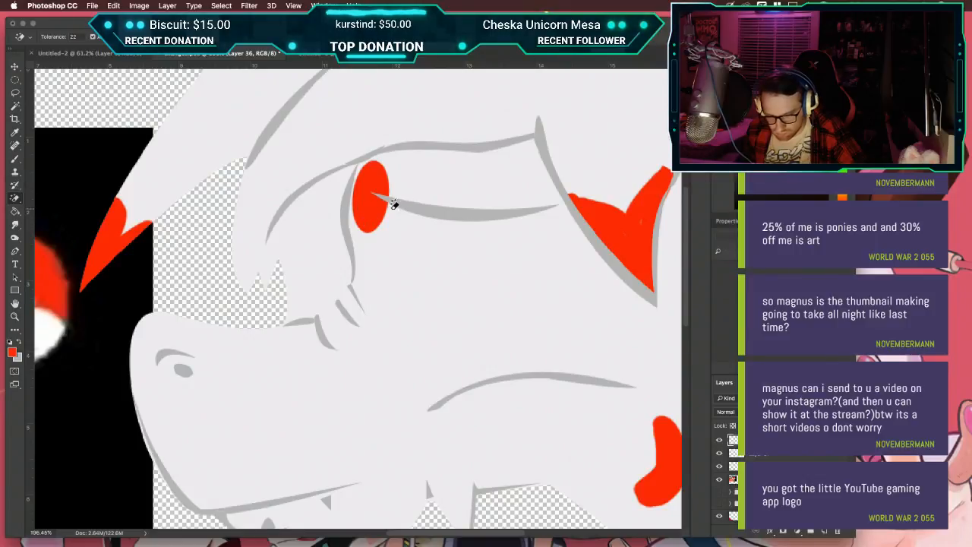
pyautogui.rightClick(15, 197)
pyautogui.click(57, 196)
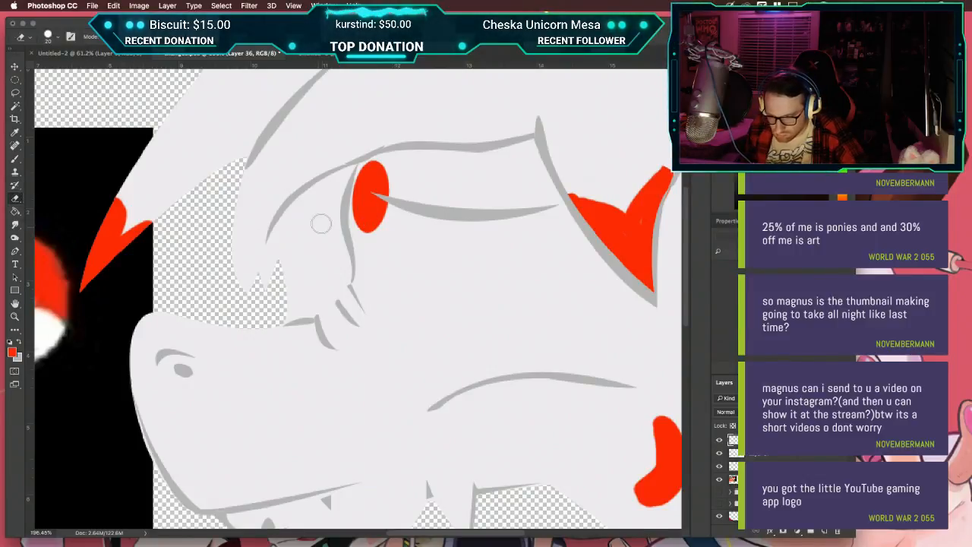
pyautogui.click(368, 194)
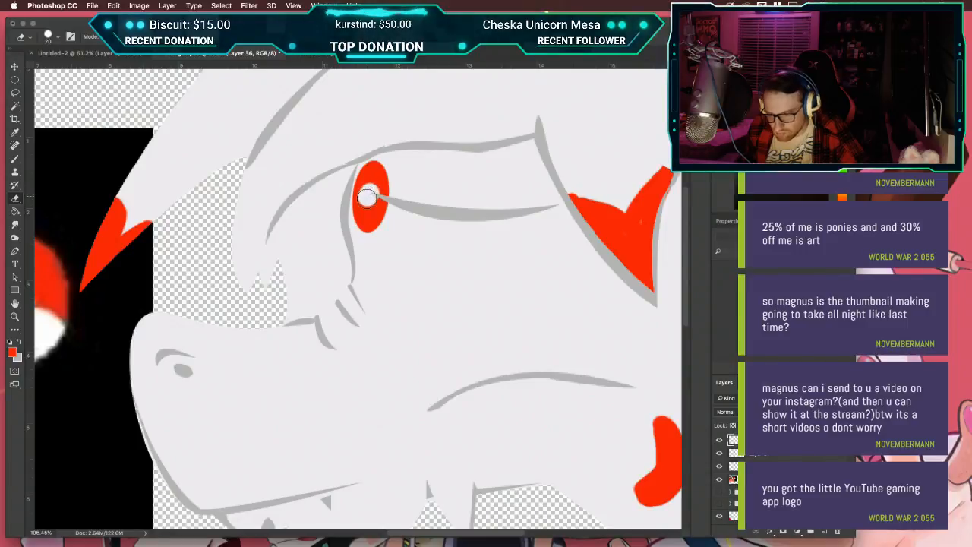
pyautogui.press('super+z')
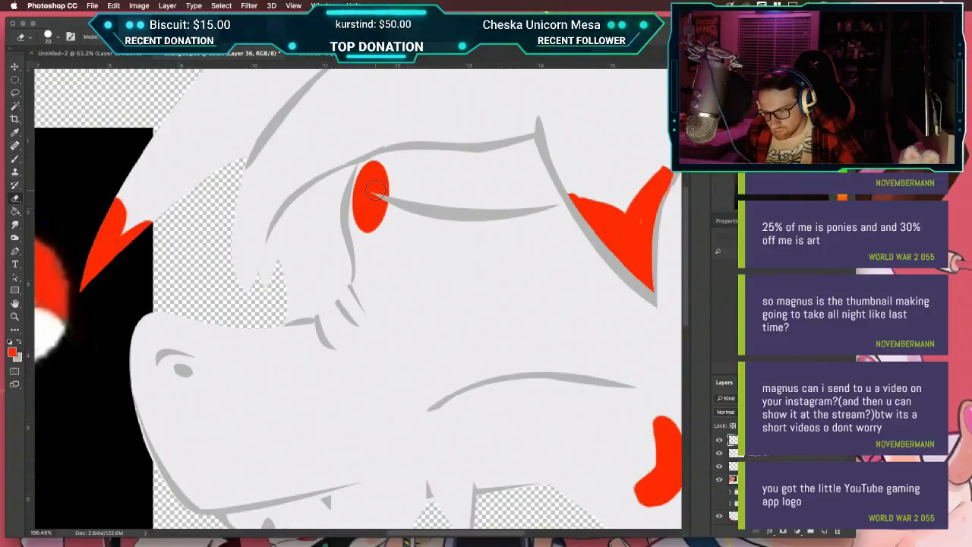
pyautogui.scroll(2, 373, 190)
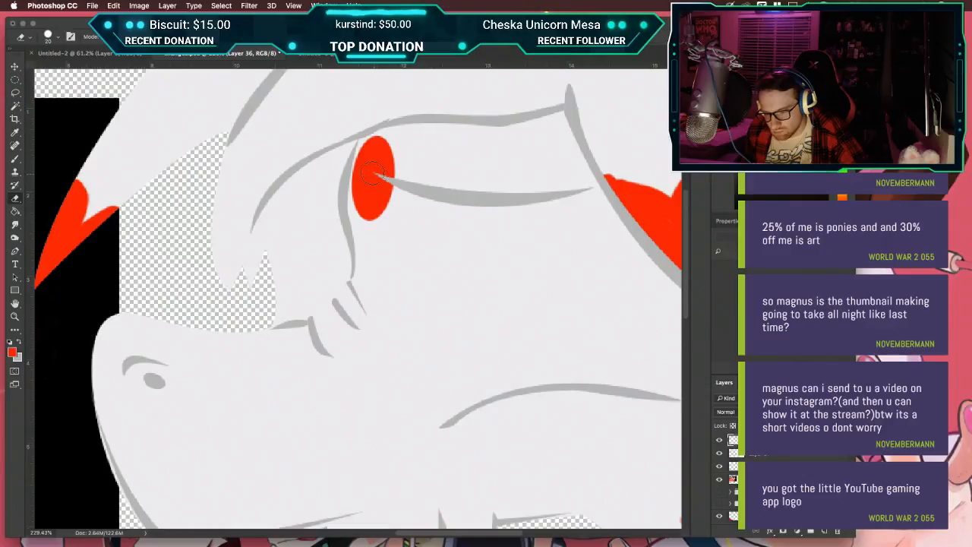
pyautogui.click(371, 175)
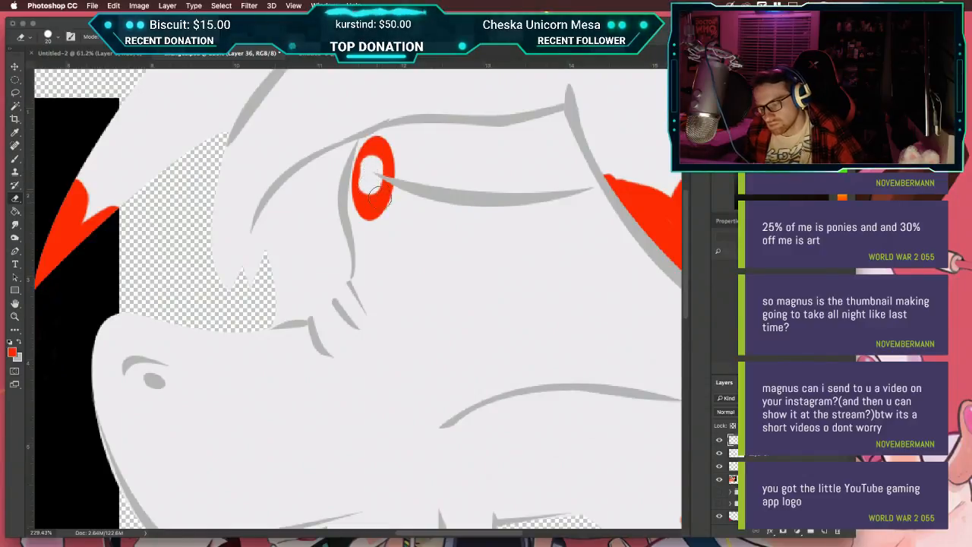
pyautogui.press('super+z')
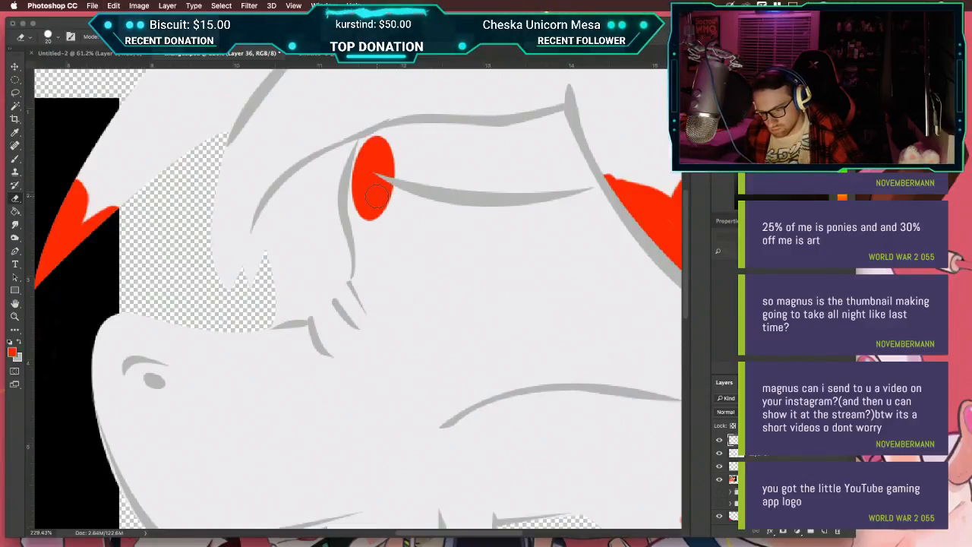
# Step: Reduce the eraser size to 6 and erase a small oval hole in the centre of the red oval
pyautogui.press('[')
pyautogui.moveTo(373, 162); pyautogui.dragTo(369, 183)
pyautogui.moveTo(373, 164); pyautogui.dragTo(371, 189)
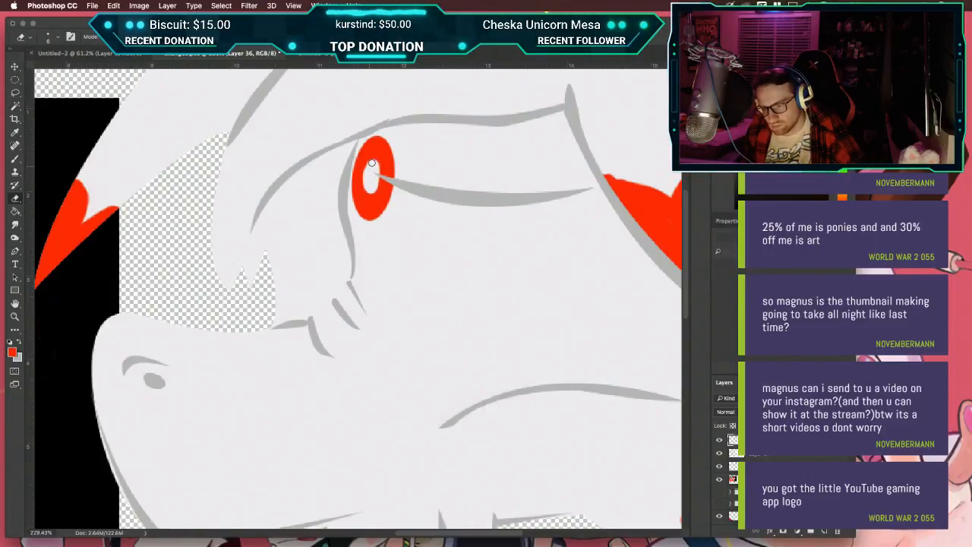
pyautogui.scroll(-5, 376, 212)
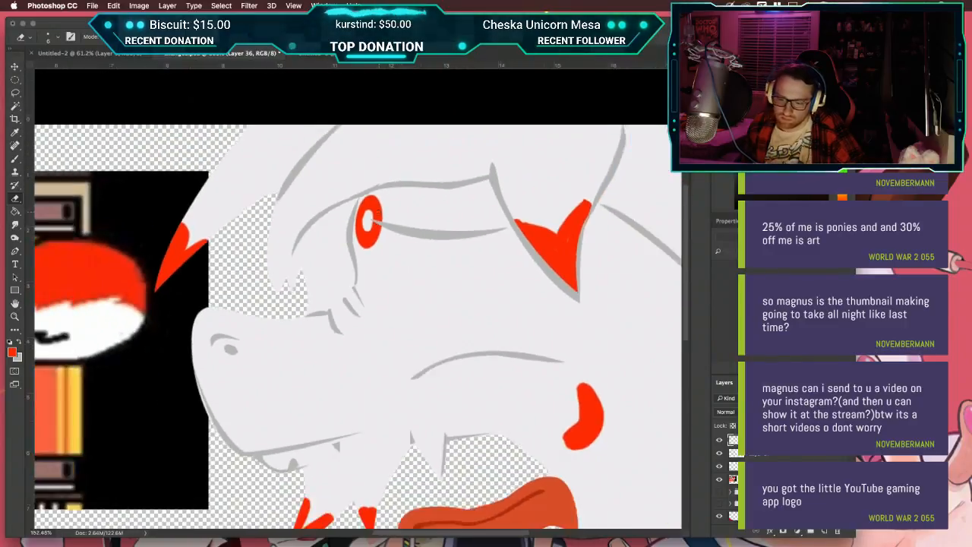
pyautogui.scroll(-1, 372, 214)
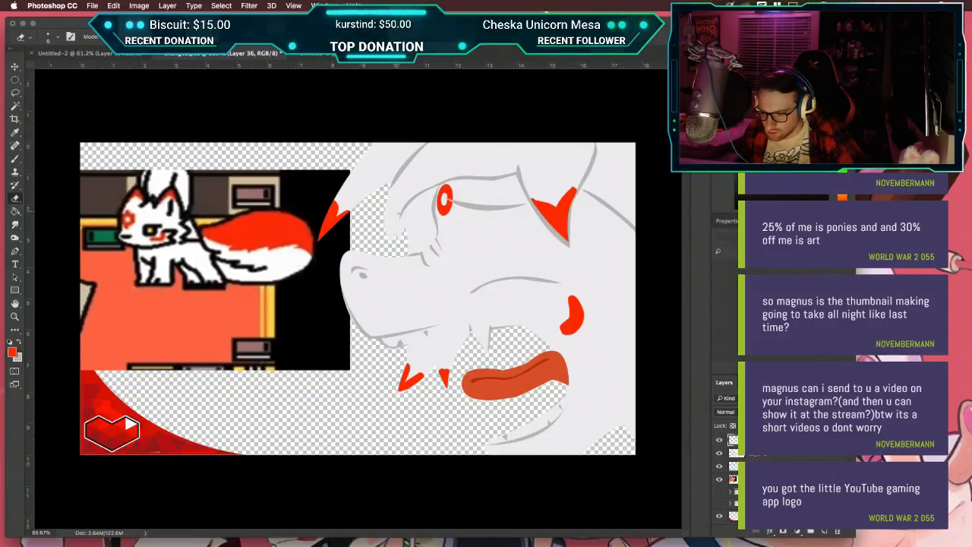
# Step: Paint a small red point with the Brush at the lower end of the red ring, undoing unsatisfactory strokes
pyautogui.scroll(6, 396, 212)
pyautogui.press('b')
pyautogui.scroll(3, 456, 228)
pyautogui.hscroll(3, 455, 228)
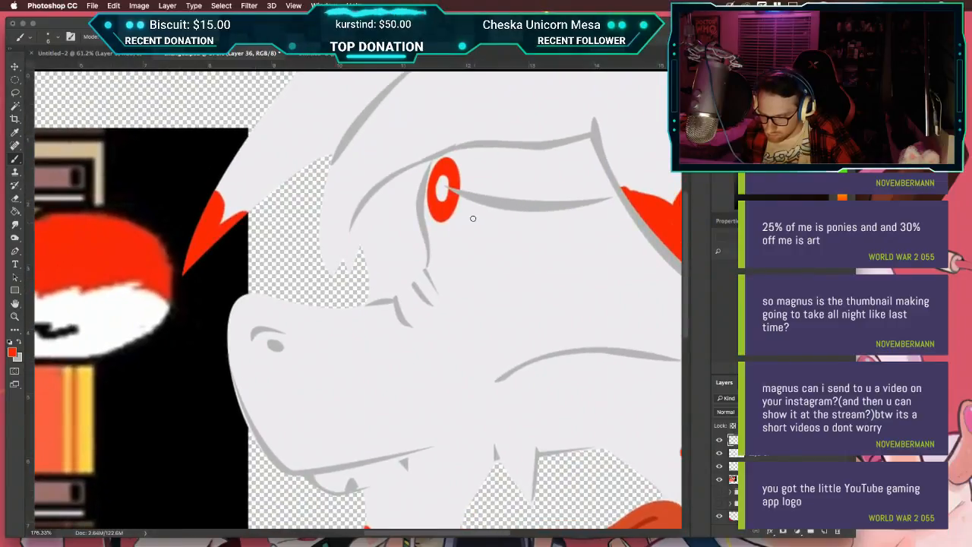
pyautogui.moveTo(435, 218); pyautogui.dragTo(442, 230)
pyautogui.press('super+z')
pyautogui.click(441, 230)
pyautogui.click(434, 218)
pyautogui.press('super+z')
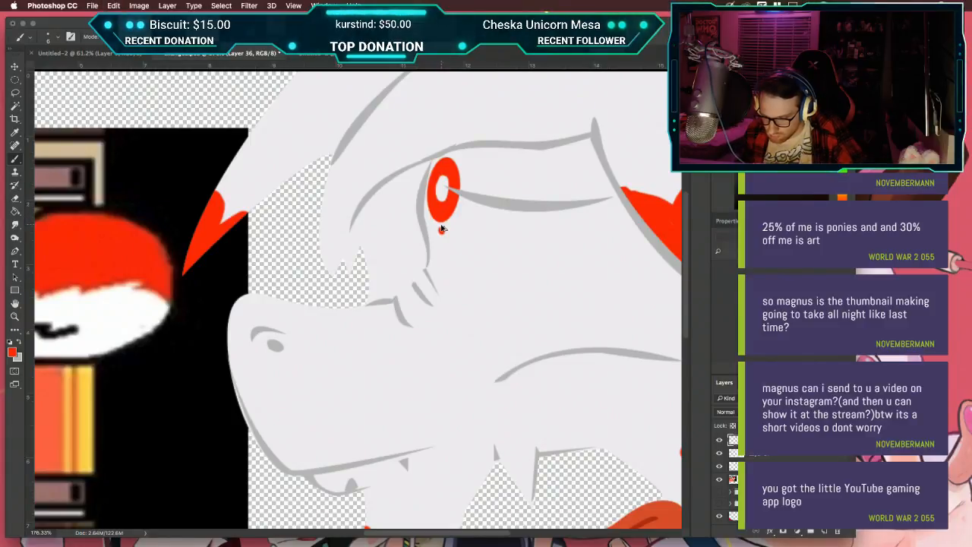
pyautogui.moveTo(437, 218); pyautogui.dragTo(441, 231)
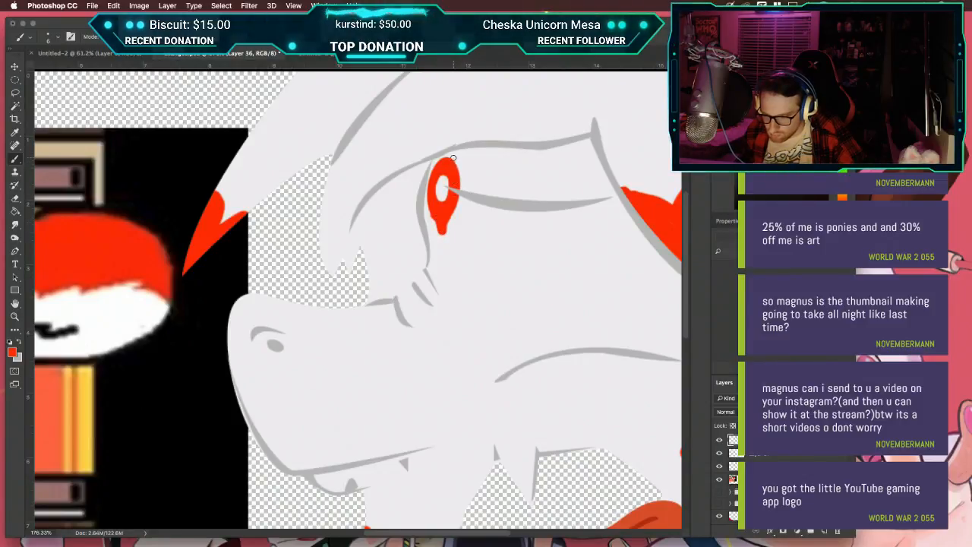
# Step: Paint a small red tip at the upper end of the ring, reaching the forelock line
pyautogui.moveTo(447, 156); pyautogui.dragTo(453, 163)
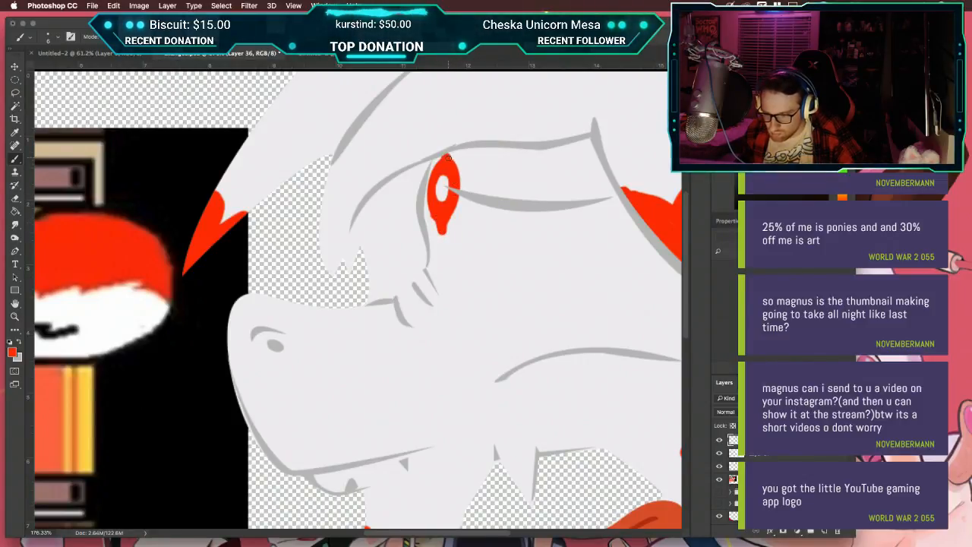
pyautogui.scroll(-5, 430, 258)
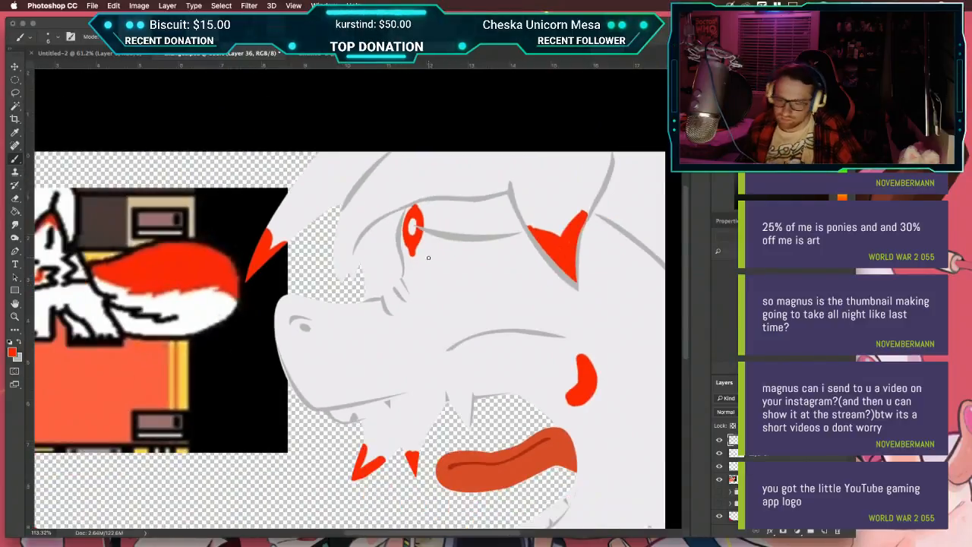
pyautogui.press('super+0')
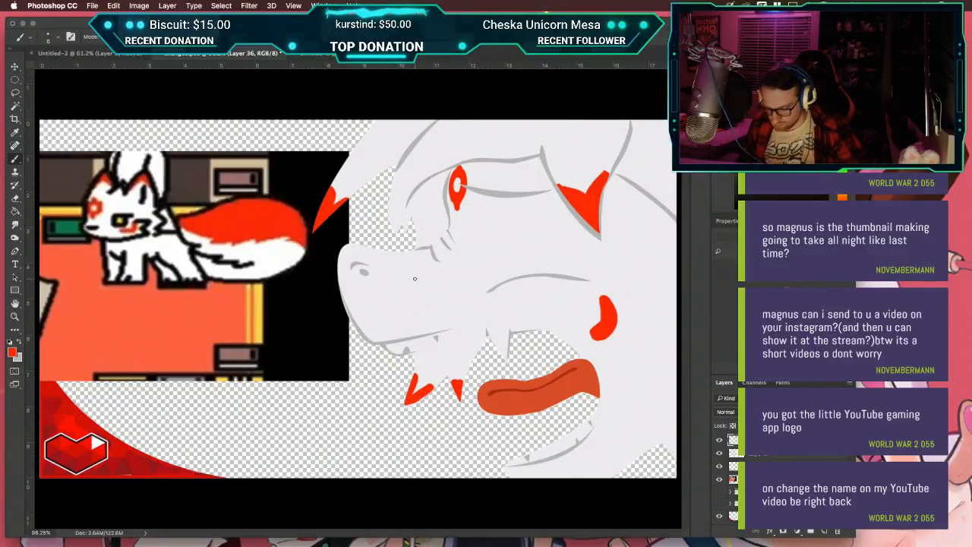
# Step: Sample the light grey-white fur colour as the foreground colour for brushing around the open mouth
pyautogui.press('i')
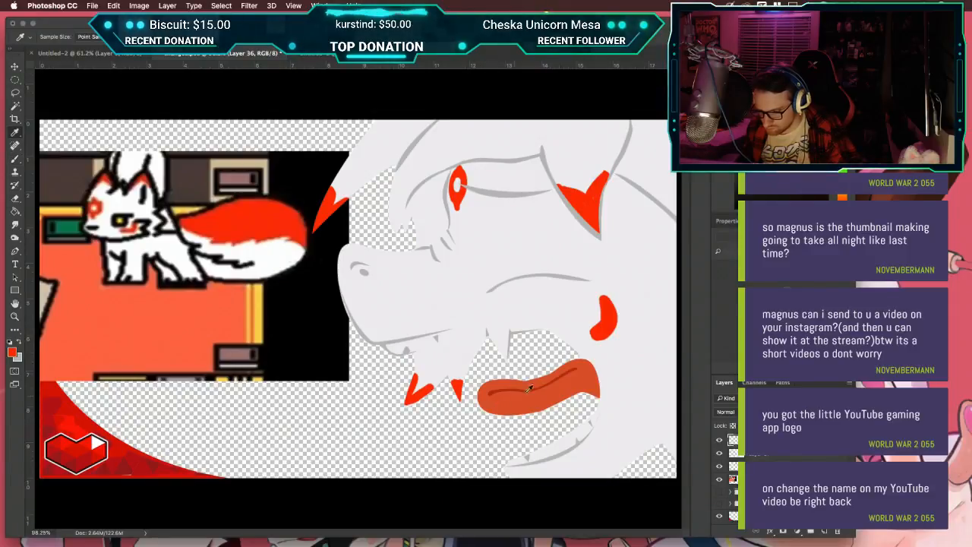
pyautogui.click(624, 369)
pyautogui.press('b')
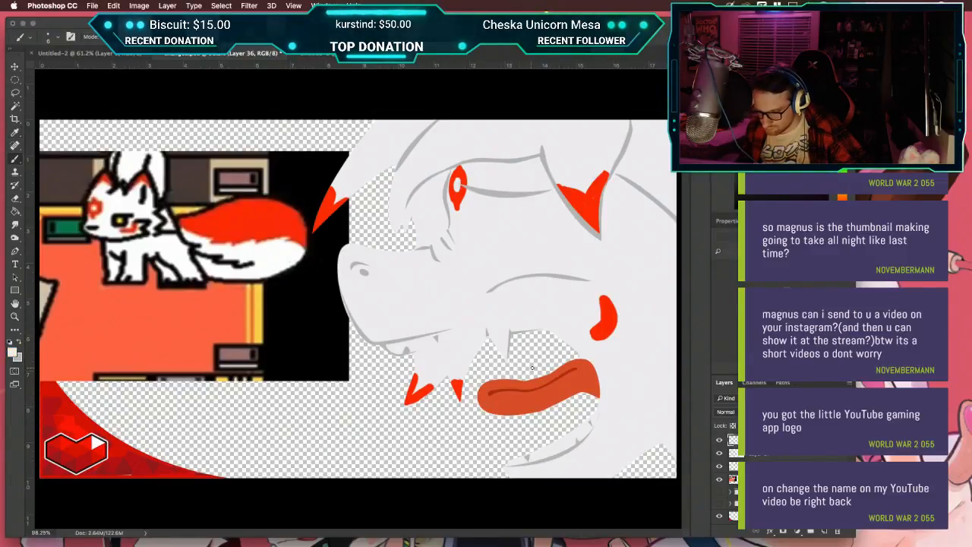
pyautogui.scroll(5, 531, 368)
pyautogui.moveTo(526, 378); pyautogui.dragTo(293, 234)
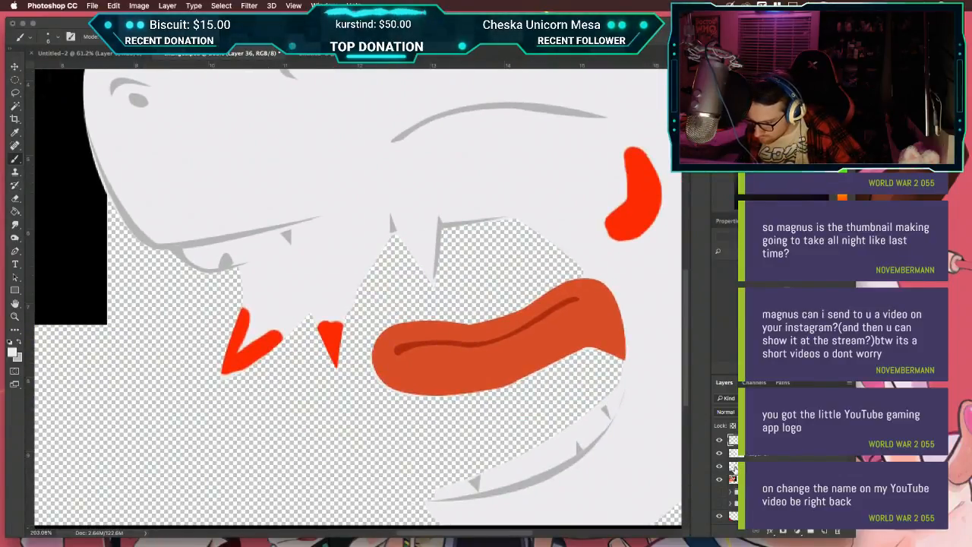
# Step: Toggle the visibility of the character's lower layers to identify them and select Layer 31
pyautogui.scroll(3, 732, 480)
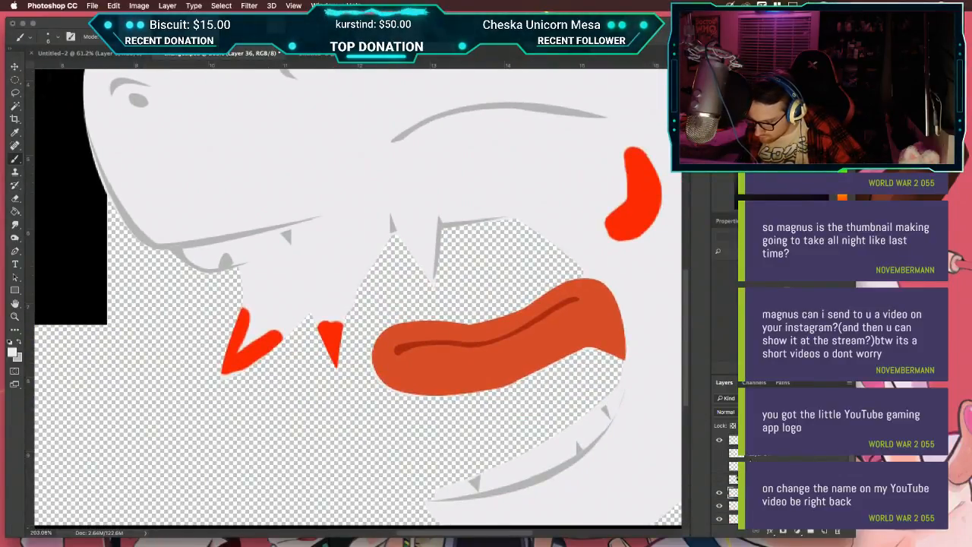
pyautogui.click(720, 492)
pyautogui.click(720, 492)
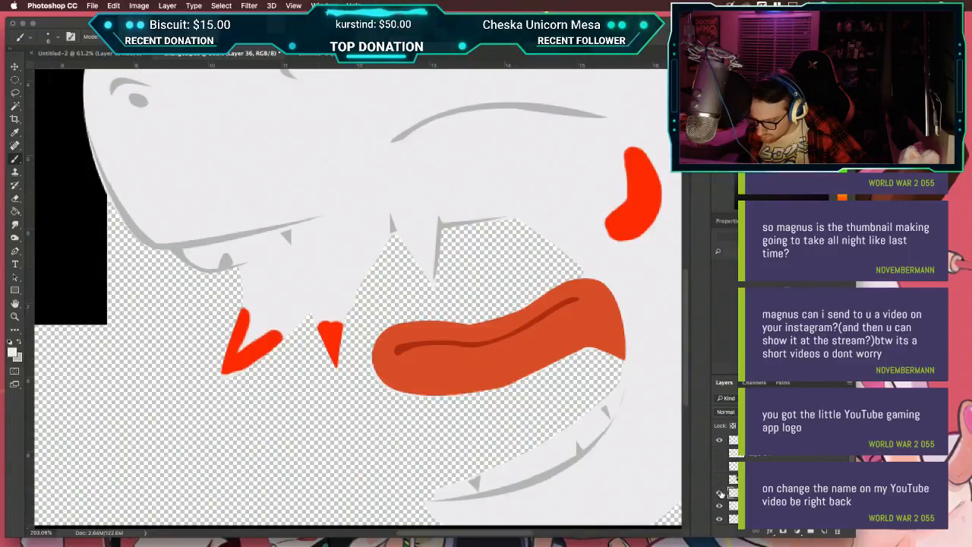
pyautogui.click(720, 504)
pyautogui.click(720, 504)
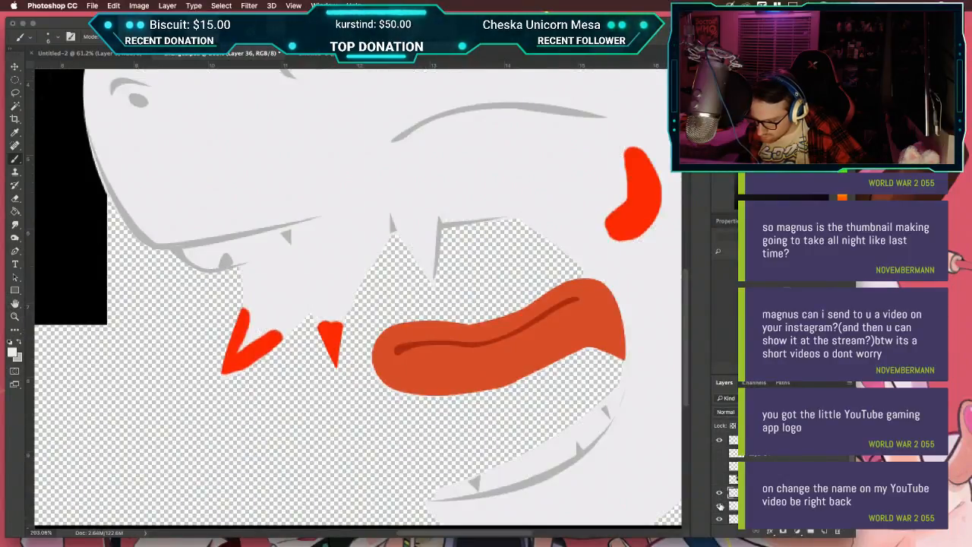
pyautogui.click(759, 506)
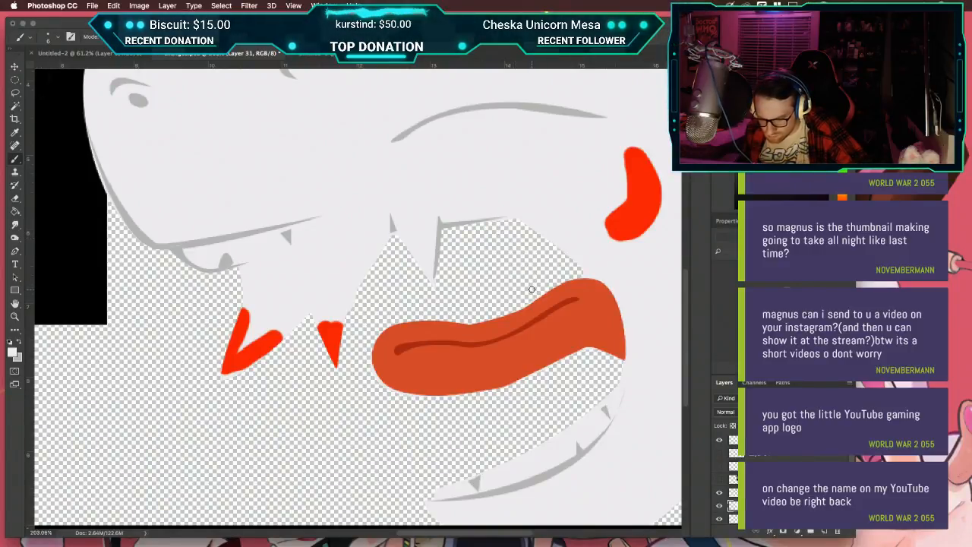
# Step: Try painting a light curved line from the back of the upper jaw down to the tongue, and undo it
pyautogui.press('i')
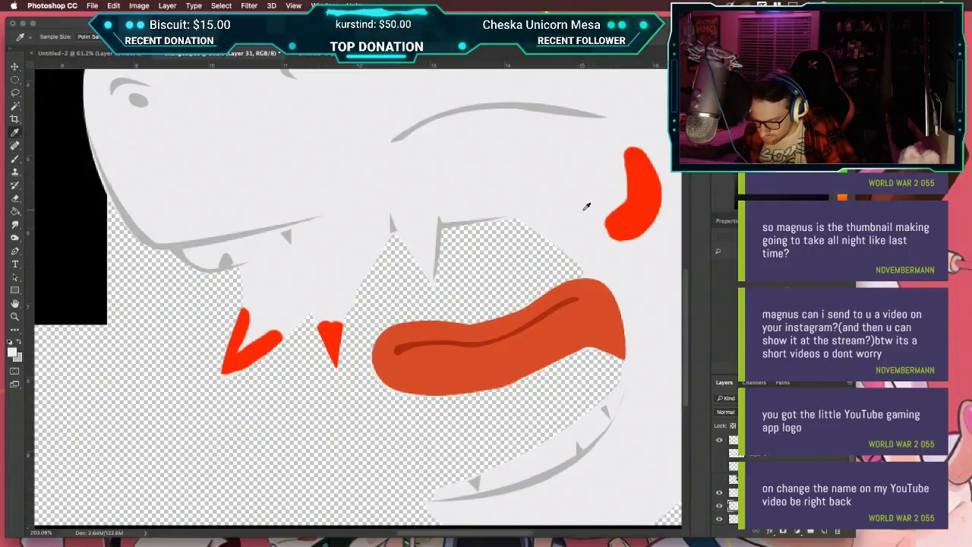
pyautogui.press('b')
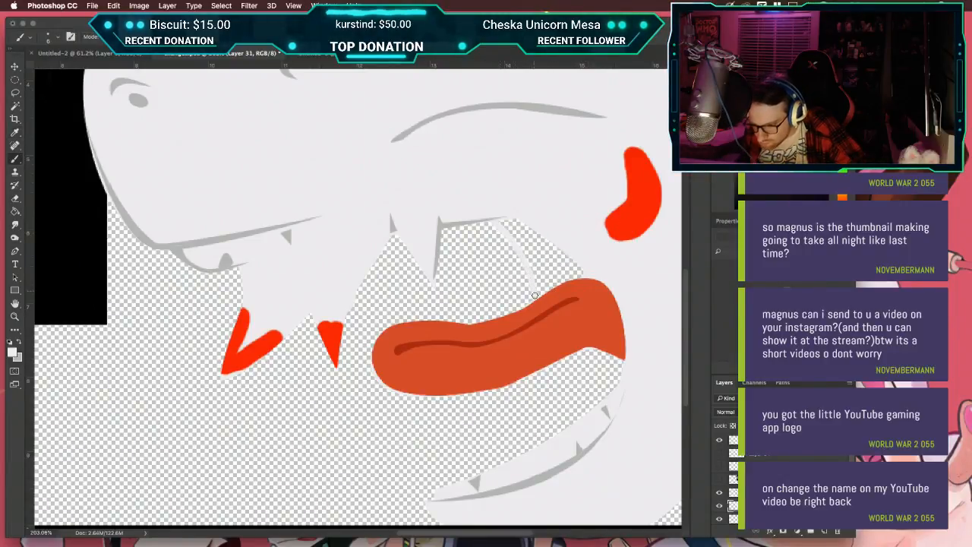
pyautogui.scroll(3, 536, 291)
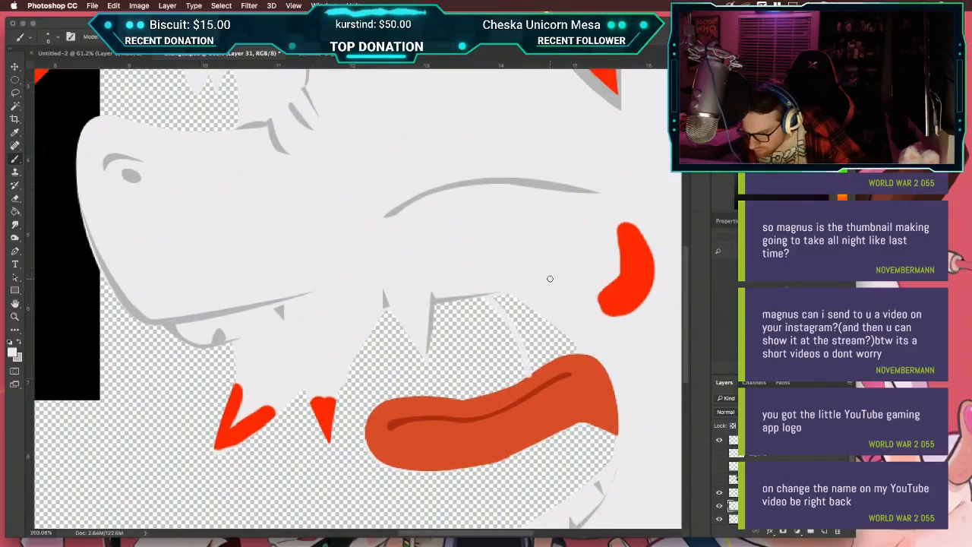
pyautogui.scroll(3, 554, 295)
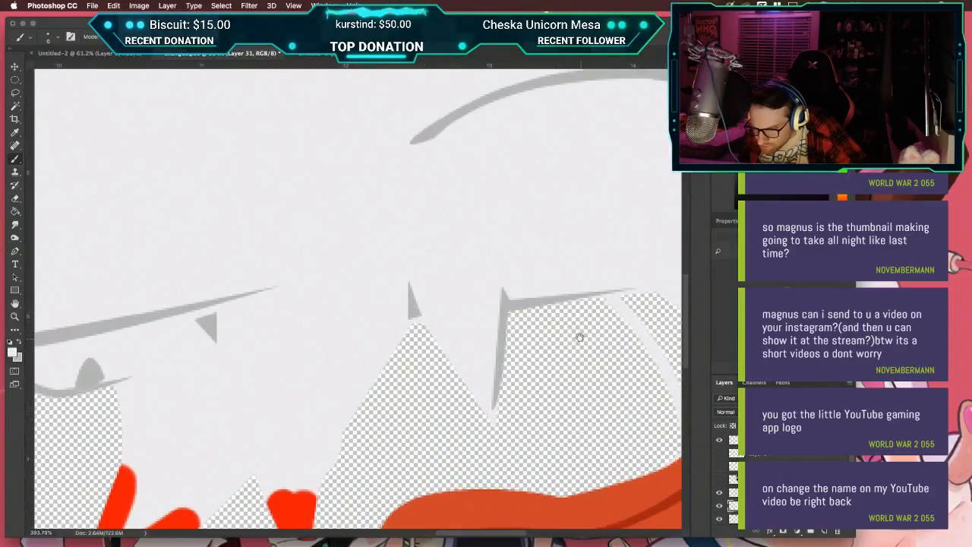
pyautogui.scroll(3, 447, 285)
pyautogui.hscroll(5, 447, 285)
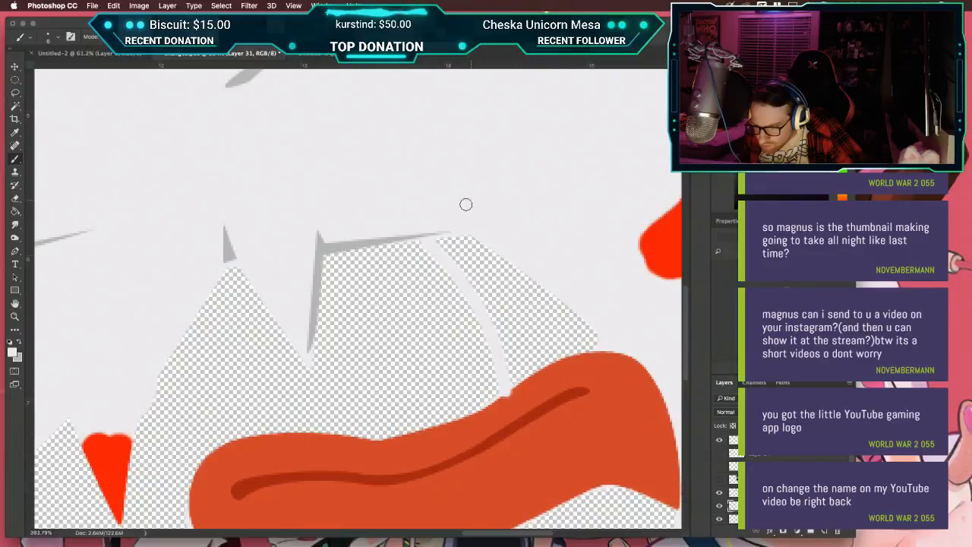
pyautogui.press('super+z')
pyautogui.press('super+z')
pyautogui.press('super+z')
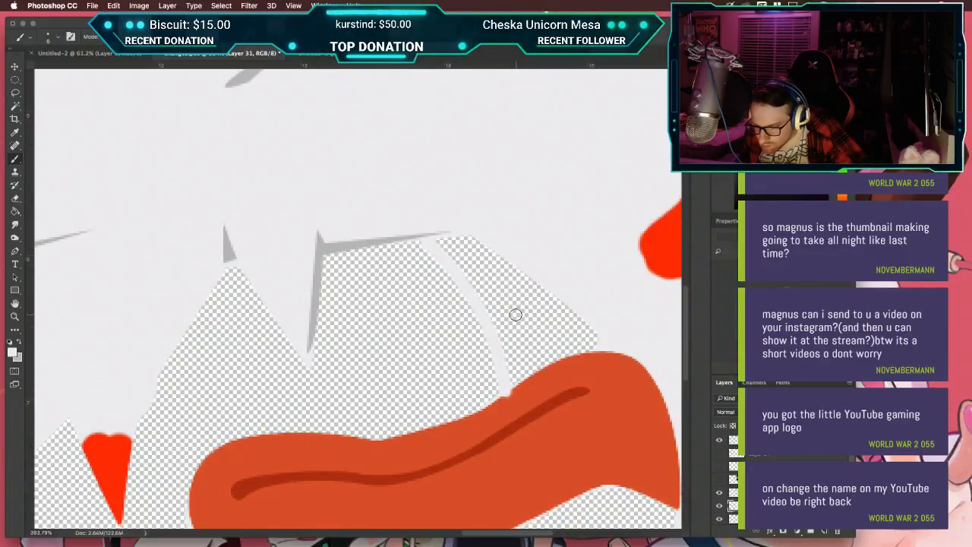
pyautogui.press('super+z')
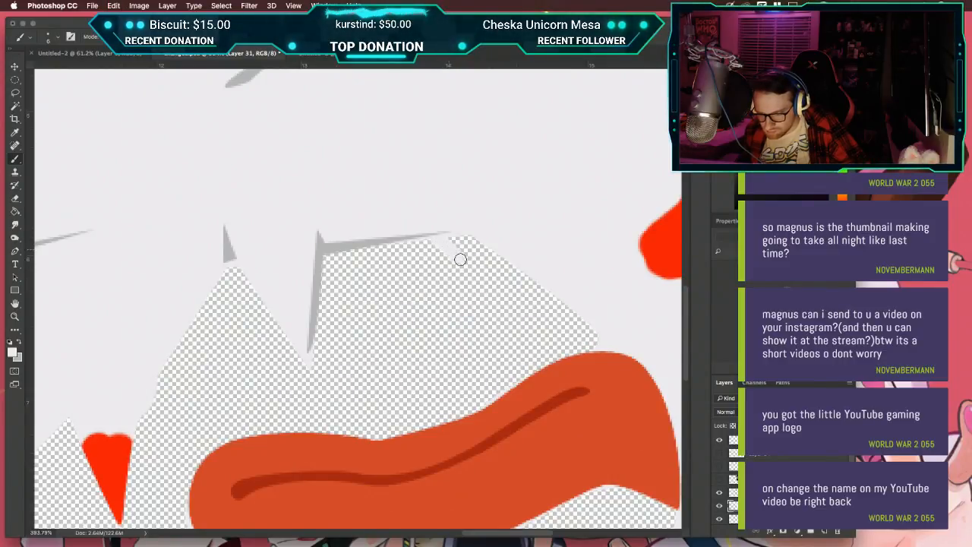
# Step: Try repainting the curved cheek edge slightly farther back and filling the gap behind it, and undo all the strokes
pyautogui.moveTo(478, 281); pyautogui.dragTo(523, 369)
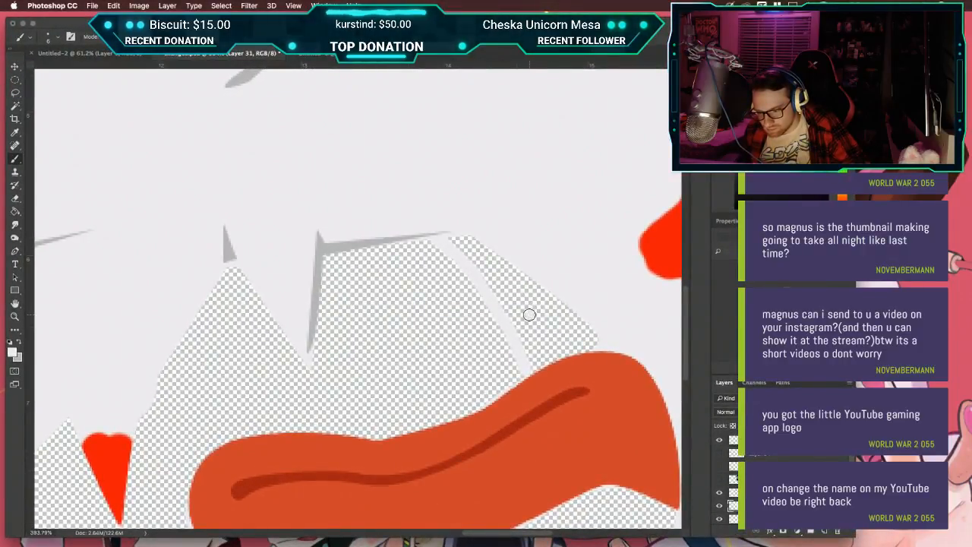
pyautogui.press('super+z')
pyautogui.moveTo(534, 313); pyautogui.dragTo(560, 326)
pyautogui.press('super+z')
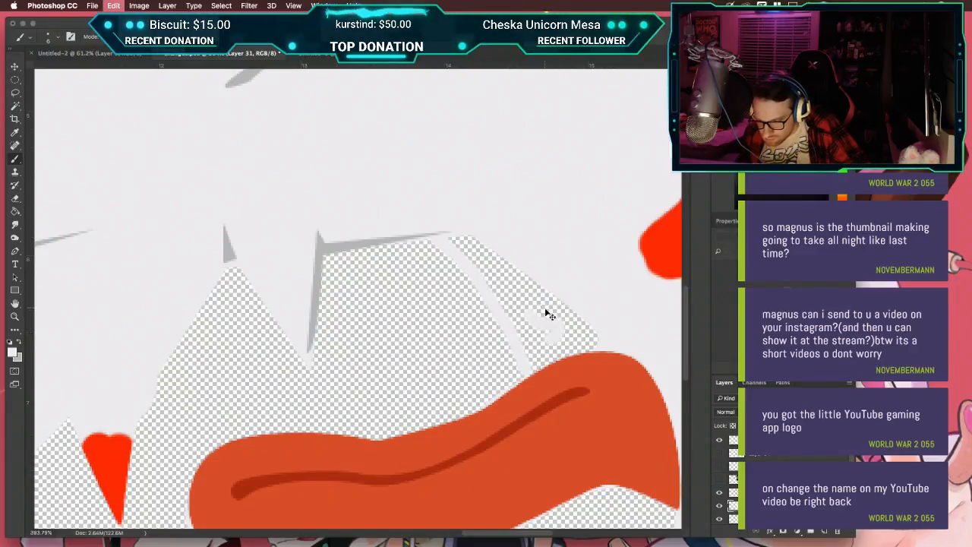
pyautogui.press('super+z')
pyautogui.press('super+z')
pyautogui.press('super+z')
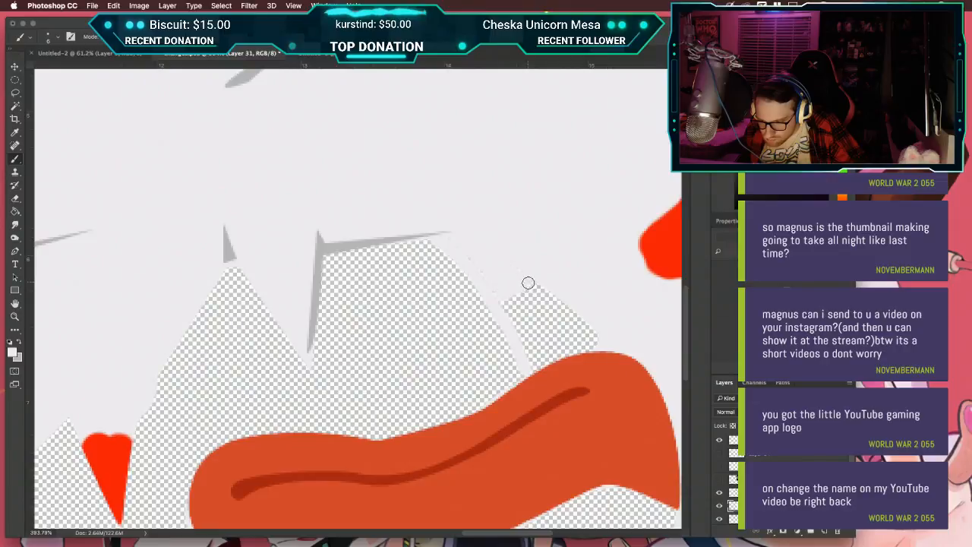
pyautogui.moveTo(515, 287)
pyautogui.mouseDown()
pyautogui.moveTo(543, 290)
pyautogui.moveTo(517, 312)
pyautogui.moveTo(548, 306)
pyautogui.mouseUp()
pyautogui.press('super+z')
pyautogui.press('super+z')
pyautogui.press('alt+super+z')
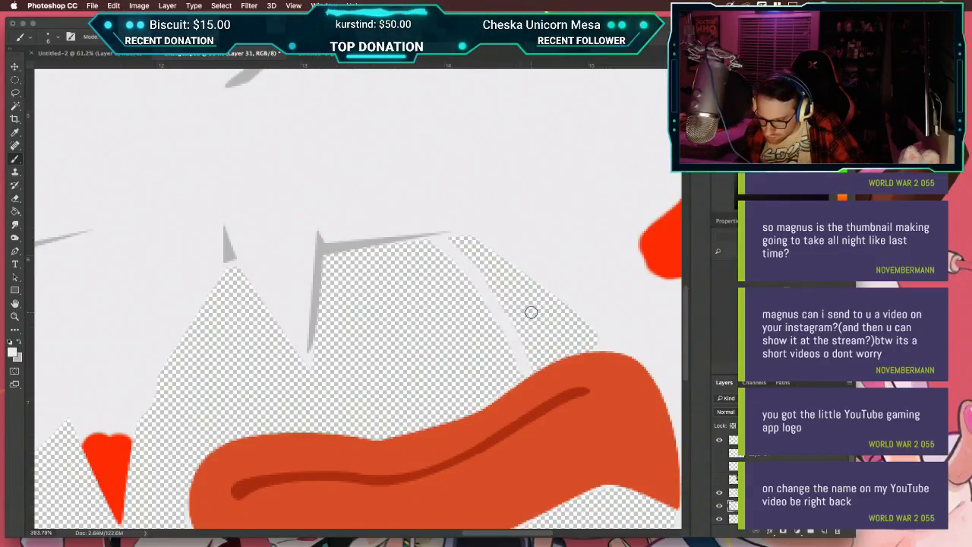
pyautogui.press('alt+super+z')
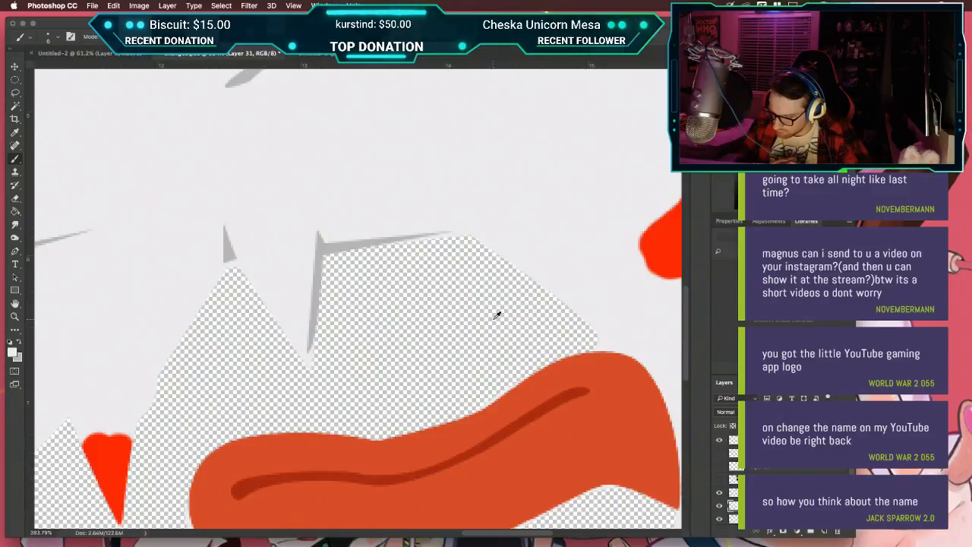
# Step: Create a new layer named "spit" for the saliva strands in the mouth
pyautogui.press('super+shift+n')
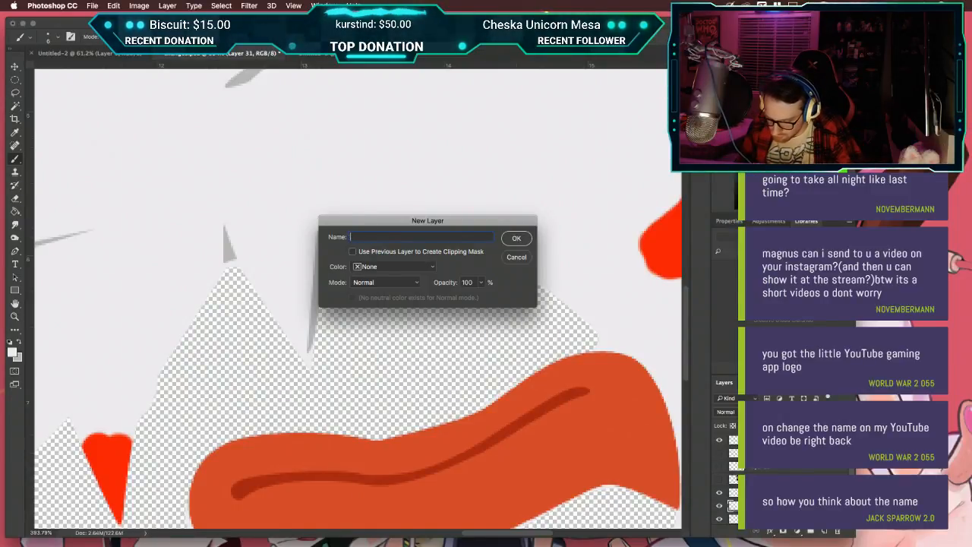
pyautogui.write('pit')
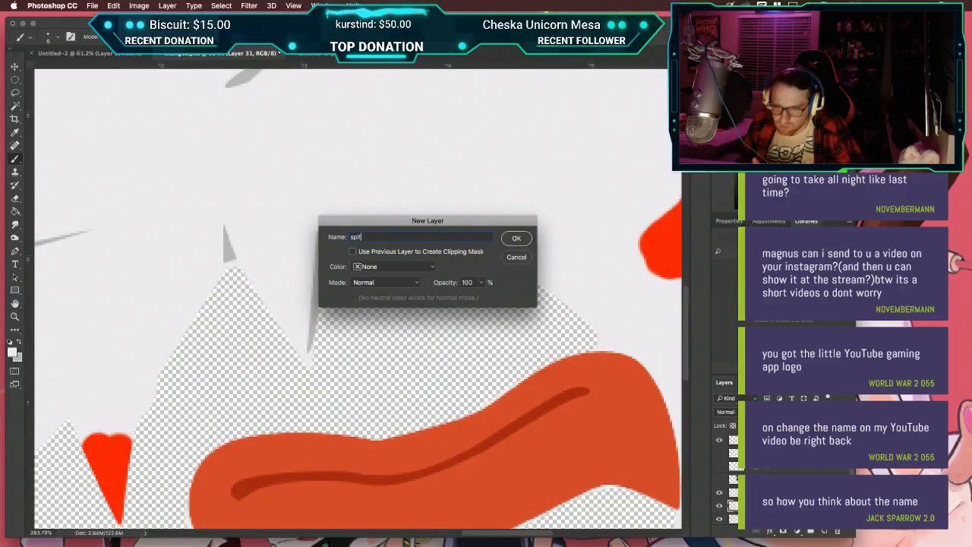
pyautogui.press('Return')
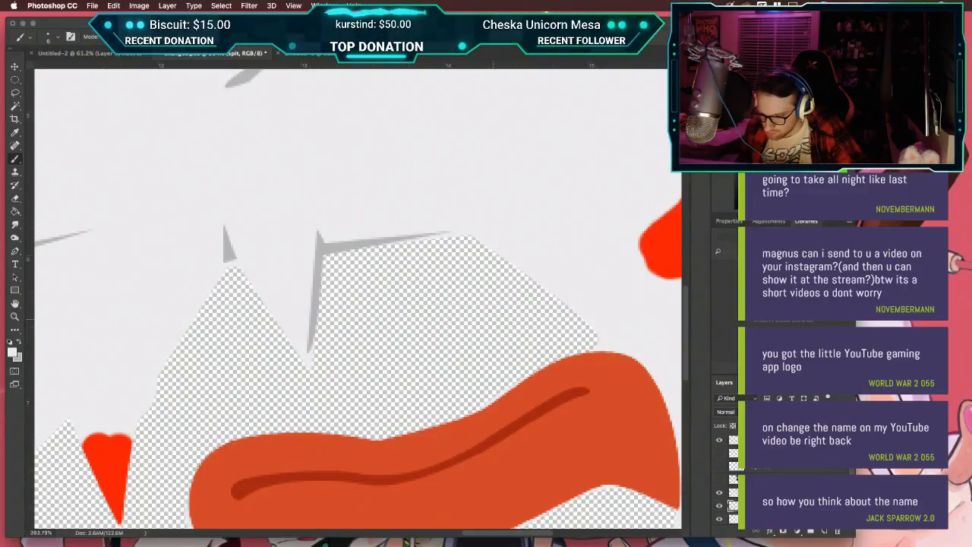
# Step: Paint a light curved spit strand from the back of the upper jaw to the tongue and fill the area behind it
pyautogui.moveTo(407, 240)
pyautogui.mouseDown()
pyautogui.moveTo(428, 253)
pyautogui.moveTo(460, 303)
pyautogui.moveTo(479, 378)
pyautogui.mouseUp()
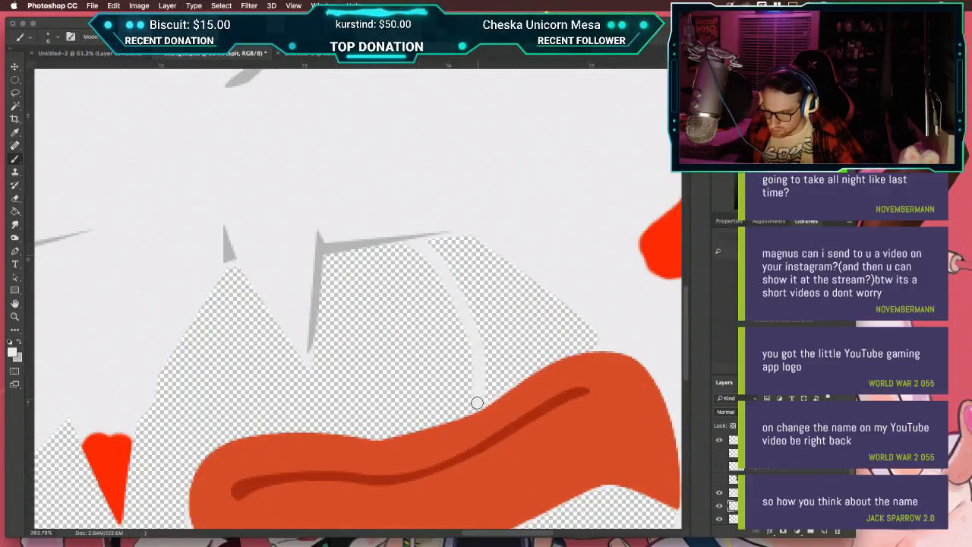
pyautogui.press('super+z')
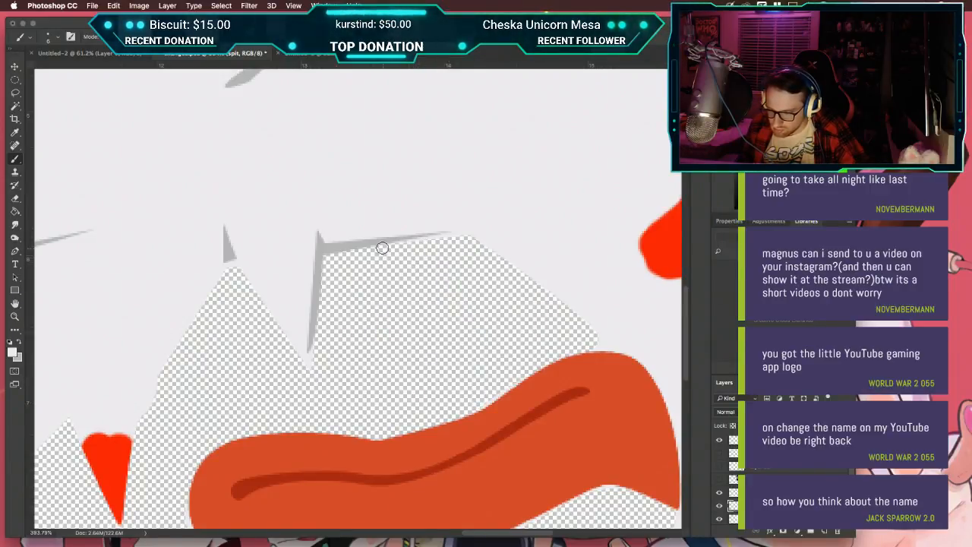
pyautogui.moveTo(407, 261)
pyautogui.mouseDown()
pyautogui.moveTo(481, 322)
pyautogui.moveTo(510, 370)
pyautogui.mouseUp()
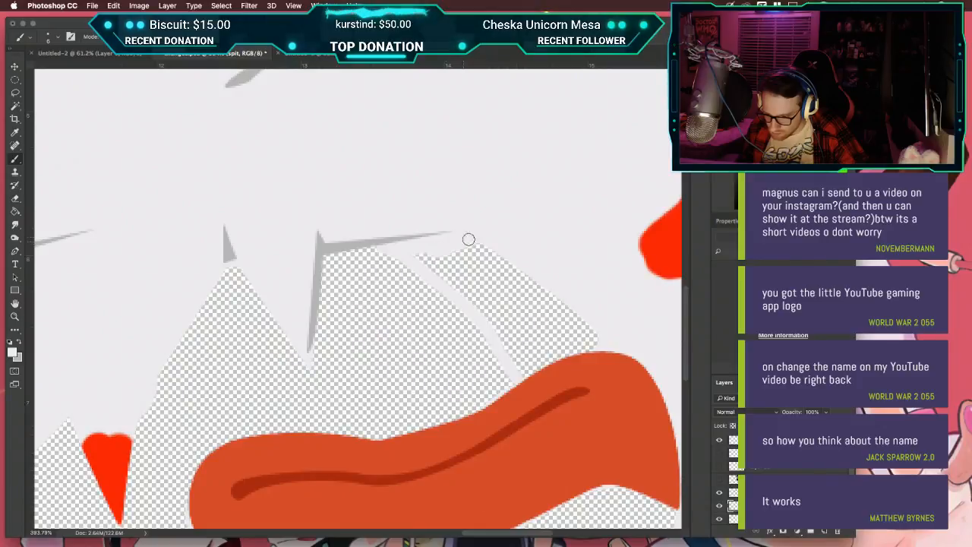
pyautogui.moveTo(434, 265)
pyautogui.mouseDown()
pyautogui.moveTo(490, 317)
pyautogui.moveTo(523, 374)
pyautogui.moveTo(595, 339)
pyautogui.moveTo(496, 250)
pyautogui.moveTo(466, 246)
pyautogui.moveTo(449, 259)
pyautogui.moveTo(483, 254)
pyautogui.moveTo(459, 267)
pyautogui.moveTo(494, 261)
pyautogui.moveTo(466, 275)
pyautogui.moveTo(514, 271)
pyautogui.moveTo(488, 296)
pyautogui.moveTo(531, 289)
pyautogui.mouseUp()
pyautogui.moveTo(512, 316)
pyautogui.mouseDown()
pyautogui.moveTo(547, 314)
pyautogui.moveTo(535, 349)
pyautogui.moveTo(580, 338)
pyautogui.moveTo(578, 321)
pyautogui.moveTo(521, 353)
pyautogui.moveTo(516, 329)
pyautogui.moveTo(477, 296)
pyautogui.mouseUp()
pyautogui.click(526, 361)
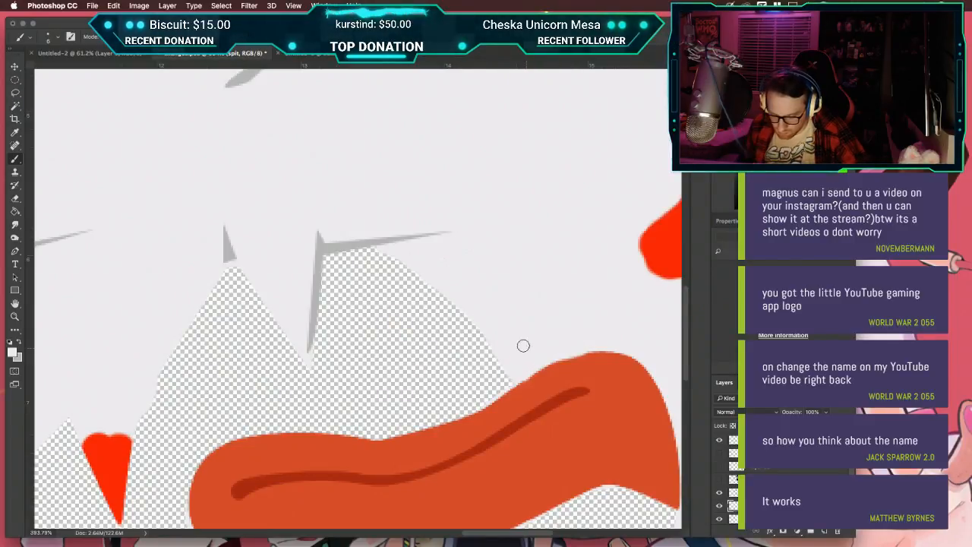
# Step: Show the shaded character artwork and erase rounded holes in the light fill between the upper jaw and the tongue
pyautogui.press('e')
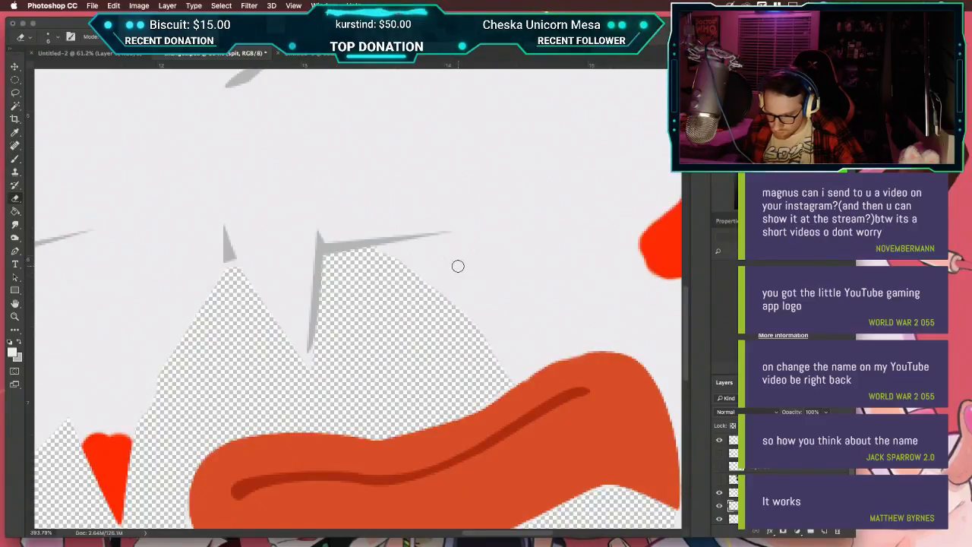
pyautogui.moveTo(458, 273); pyautogui.dragTo(462, 267)
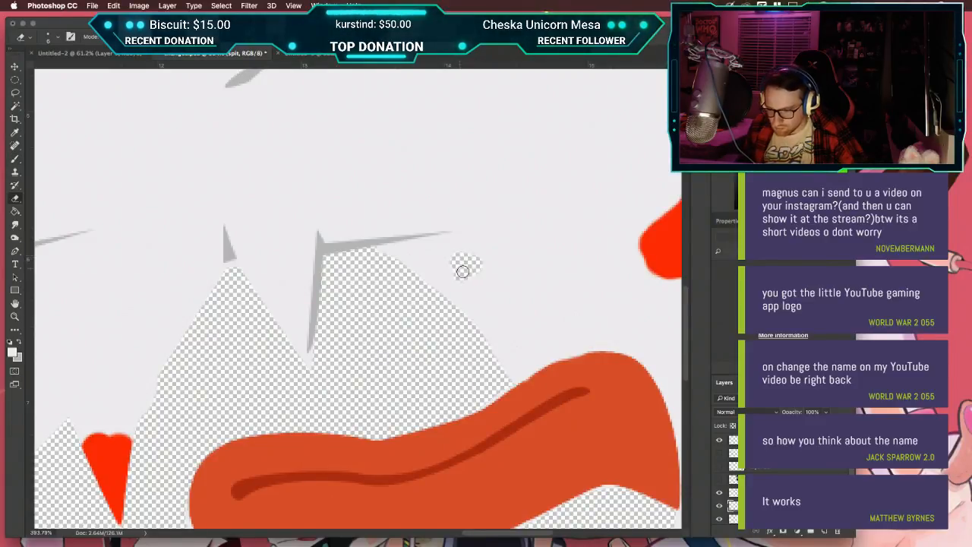
pyautogui.moveTo(475, 296)
pyautogui.mouseDown()
pyautogui.moveTo(505, 288)
pyautogui.moveTo(514, 330)
pyautogui.moveTo(493, 309)
pyautogui.mouseUp()
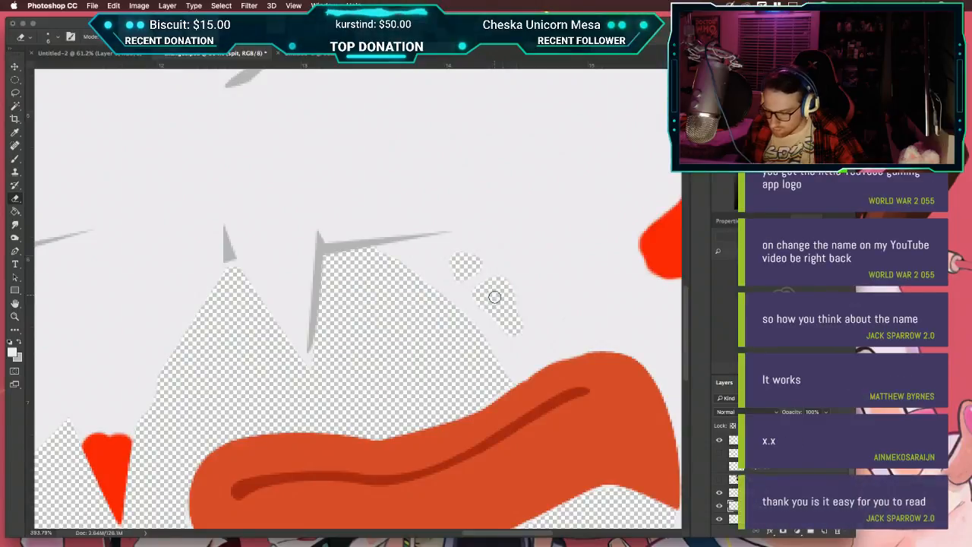
pyautogui.click(718, 491)
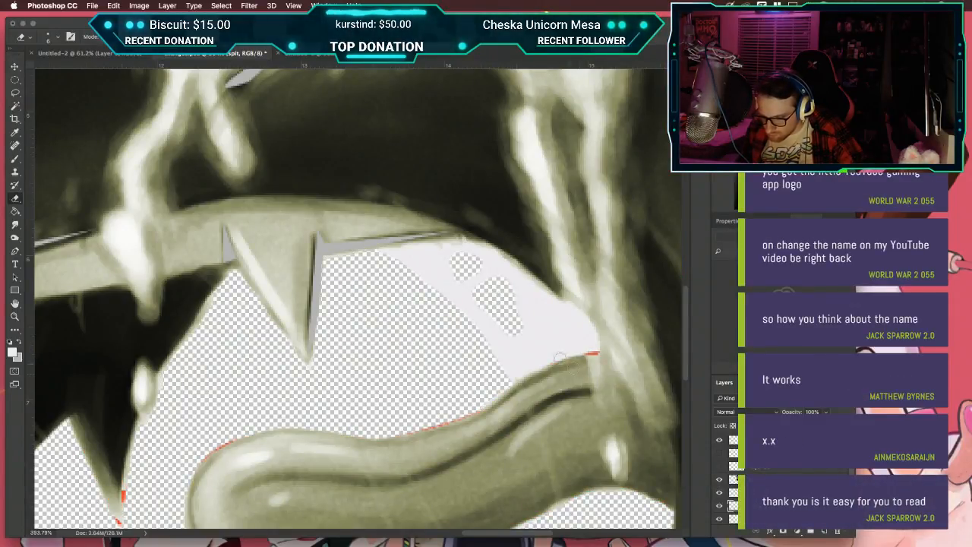
pyautogui.moveTo(522, 352)
pyautogui.mouseDown()
pyautogui.moveTo(558, 335)
pyautogui.moveTo(537, 353)
pyautogui.moveTo(517, 354)
pyautogui.moveTo(551, 323)
pyautogui.moveTo(562, 337)
pyautogui.moveTo(548, 318)
pyautogui.moveTo(568, 336)
pyautogui.mouseUp()
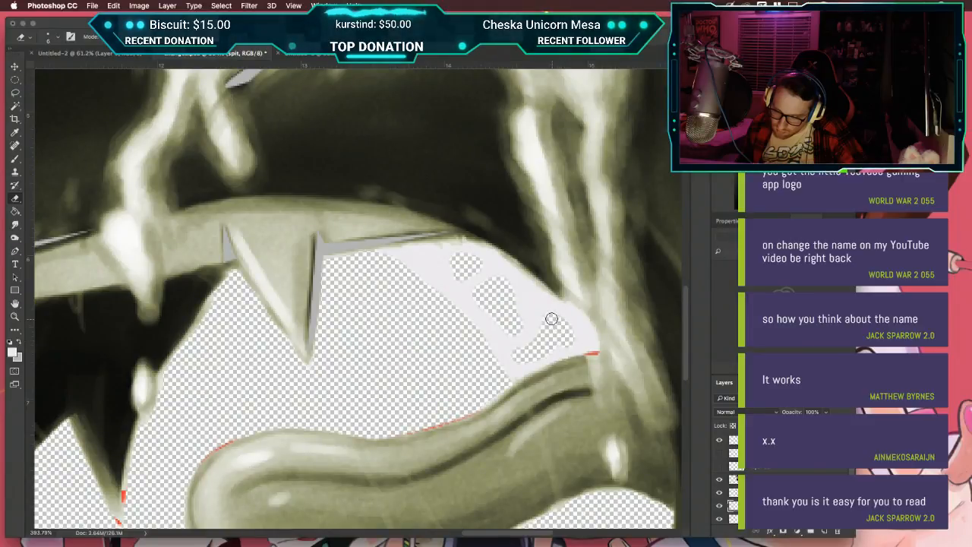
pyautogui.moveTo(549, 314)
pyautogui.mouseDown()
pyautogui.moveTo(538, 306)
pyautogui.moveTo(551, 315)
pyautogui.mouseUp()
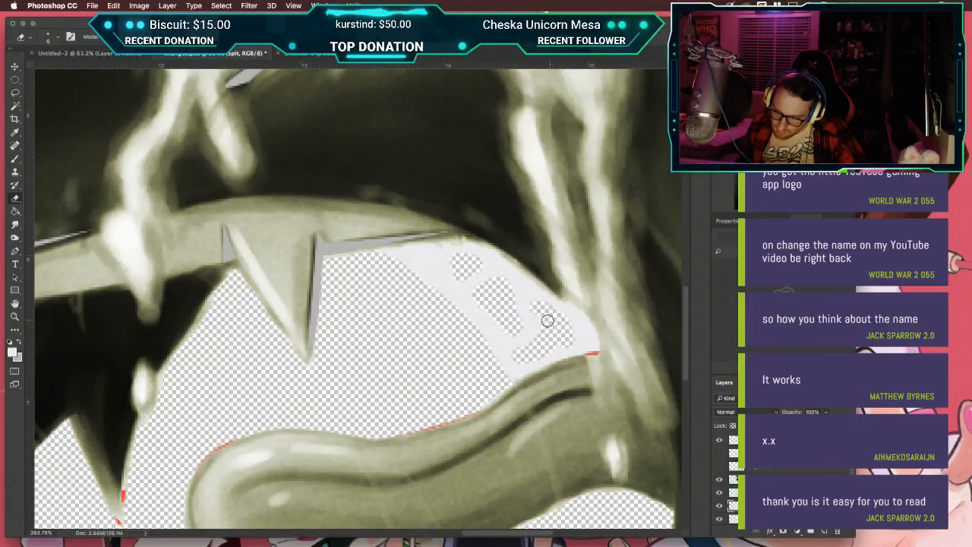
# Step: Paint a light spit strand from the tongue's underside to the lower jaw, fill towards the mouth corner, and undo the last touch-up
pyautogui.scroll(-10, 566, 338)
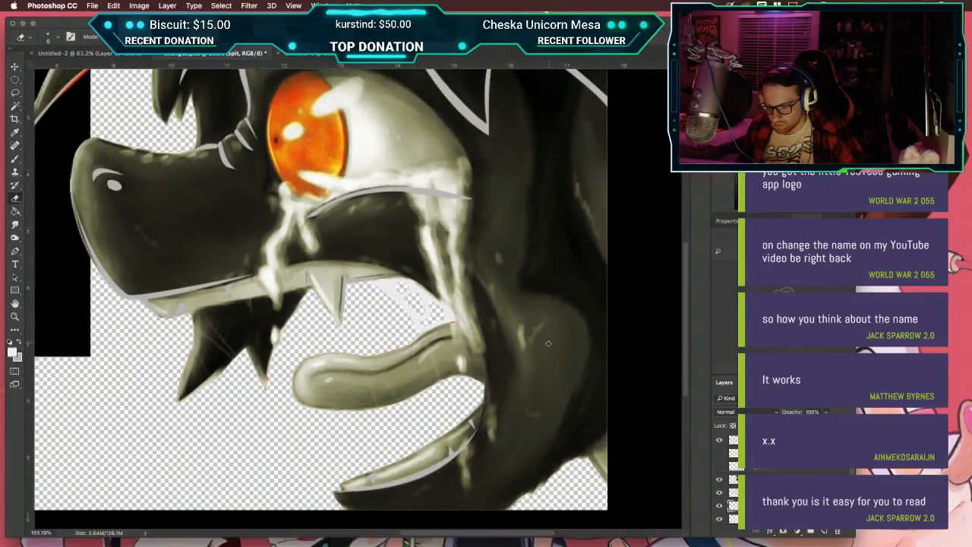
pyautogui.scroll(8, 548, 342)
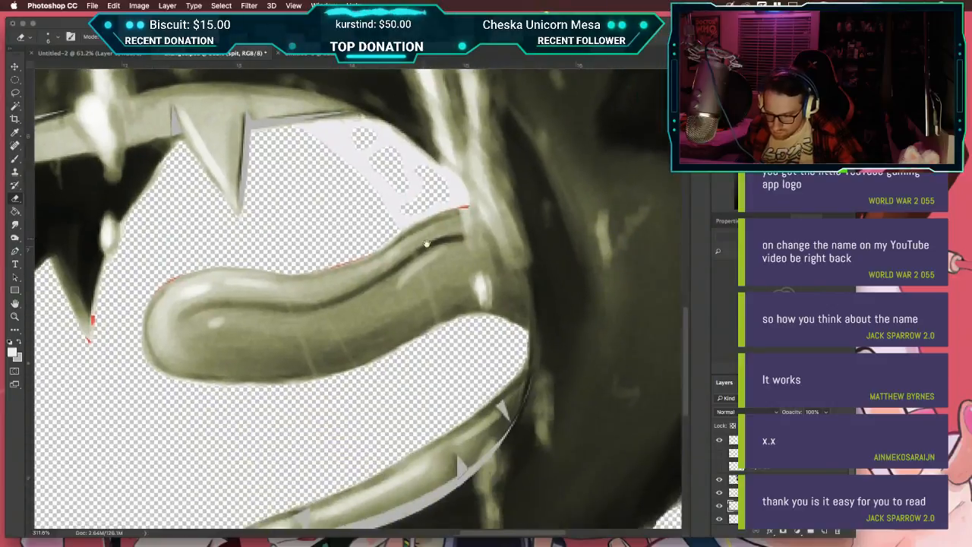
pyautogui.scroll(-2, 427, 243)
pyautogui.press('b')
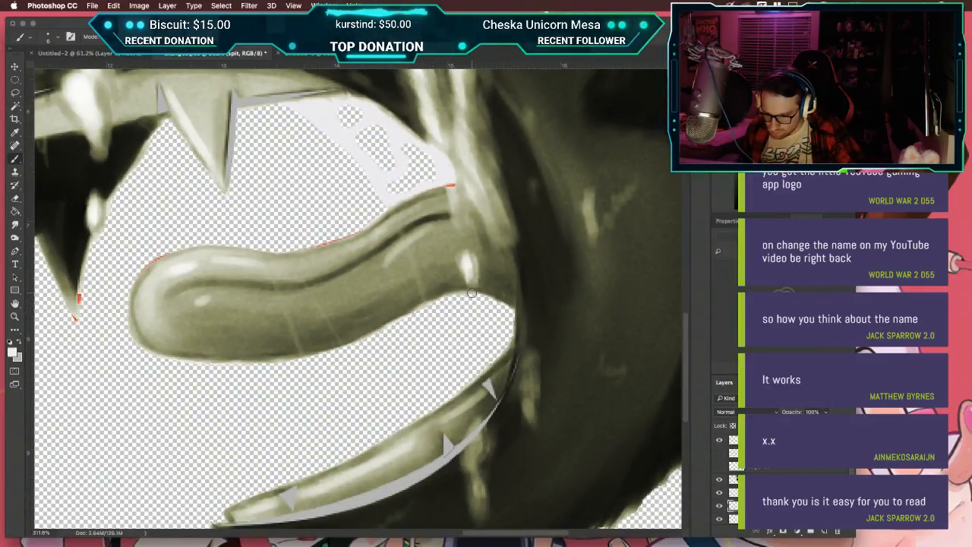
pyautogui.moveTo(473, 296); pyautogui.dragTo(474, 373)
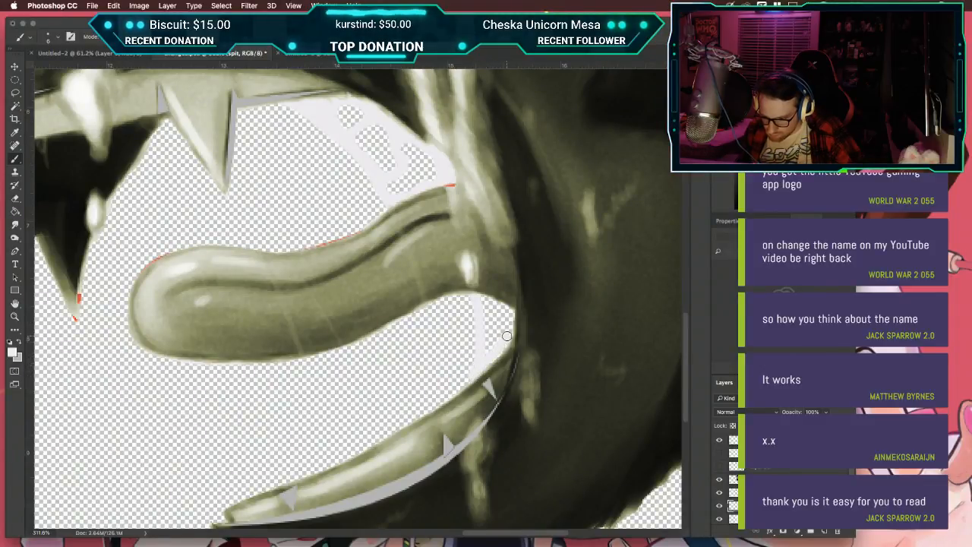
pyautogui.moveTo(503, 309)
pyautogui.mouseDown()
pyautogui.moveTo(485, 299)
pyautogui.moveTo(505, 328)
pyautogui.mouseUp()
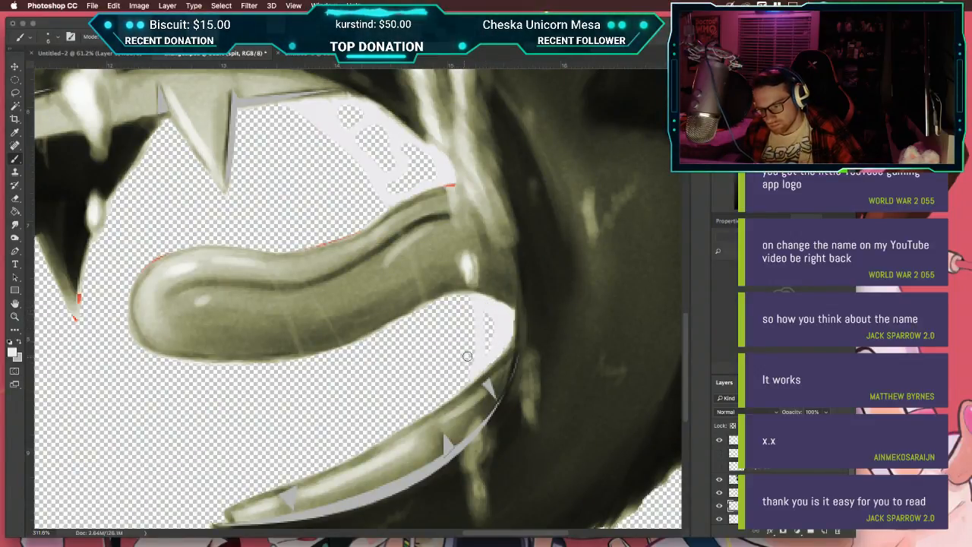
pyautogui.press('super+z')
pyautogui.press('super+z')
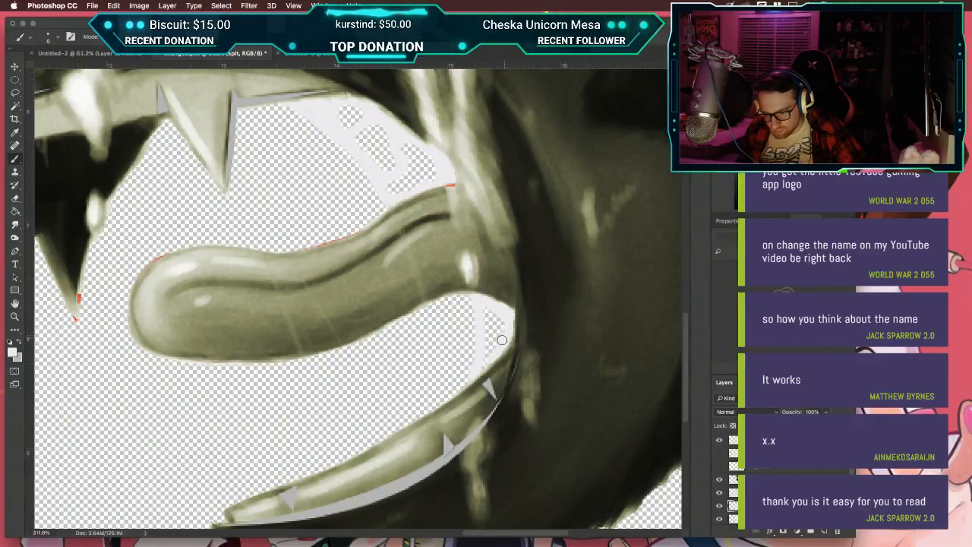
# Step: Set the brush size to 5 for detailing the spit below the tongue
pyautogui.scroll(10, 495, 344)
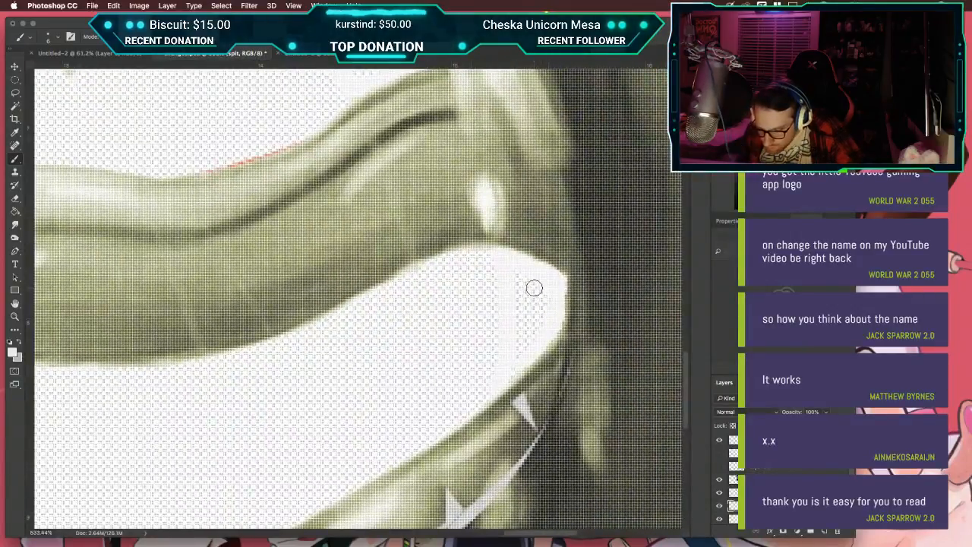
pyautogui.press('[')
pyautogui.press('[')
pyautogui.press('[')
pyautogui.press('[')
pyautogui.press('[')
pyautogui.press(']')
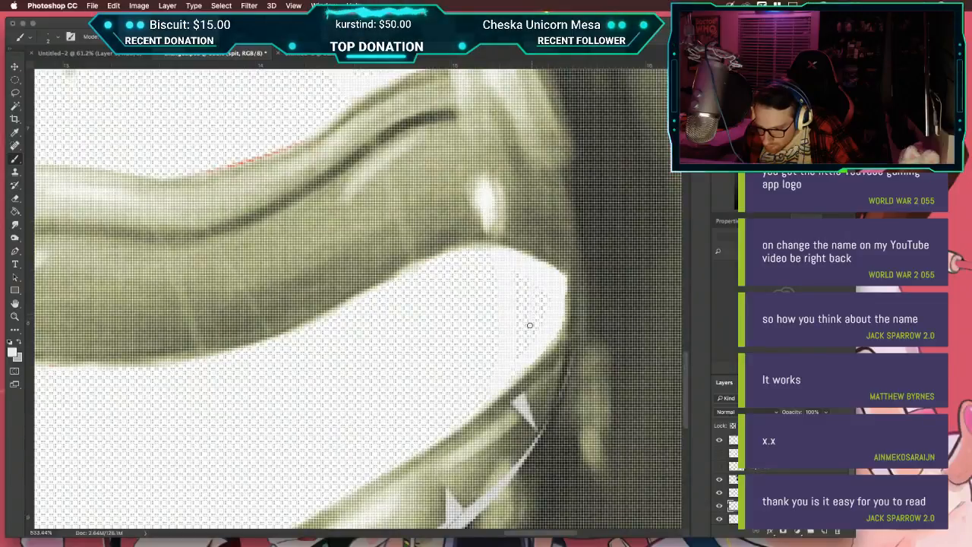
pyautogui.press(']')
pyautogui.press(']')
pyautogui.press(']')
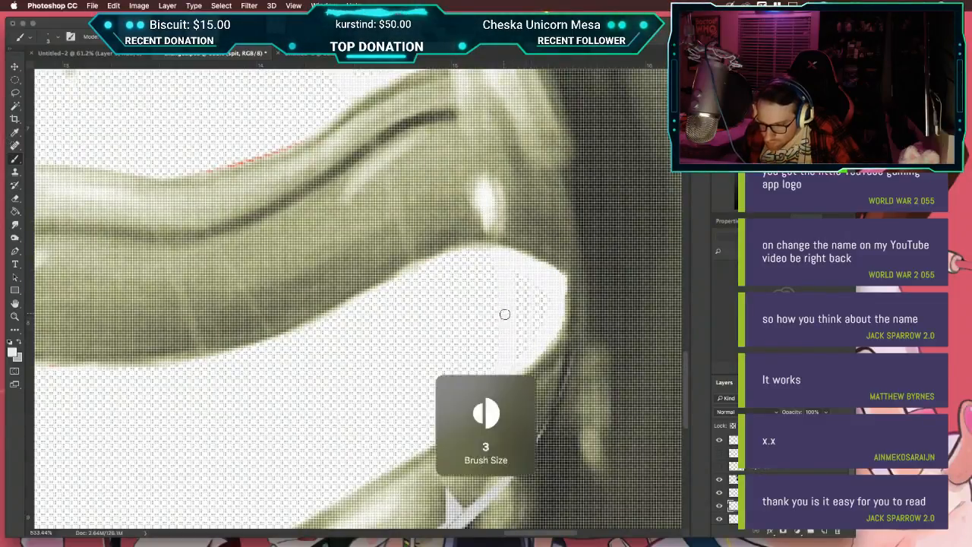
# Step: Examine the spit strands in the context of the whole thumbnail composition
pyautogui.press('super+equal')
pyautogui.press('super+minus')
pyautogui.press('super+minus')
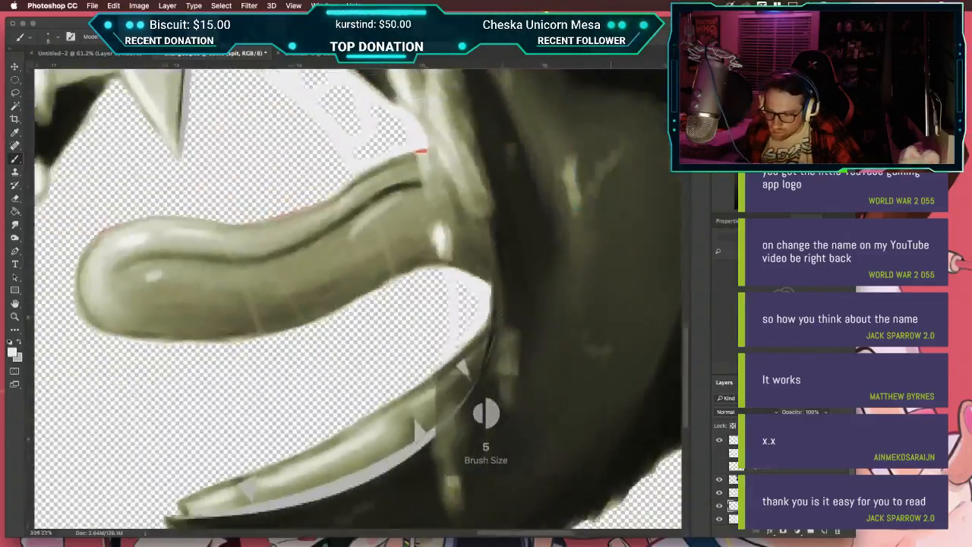
pyautogui.press('super+minus')
pyautogui.press('super+minus')
pyautogui.press('super+minus')
pyautogui.press('super+minus')
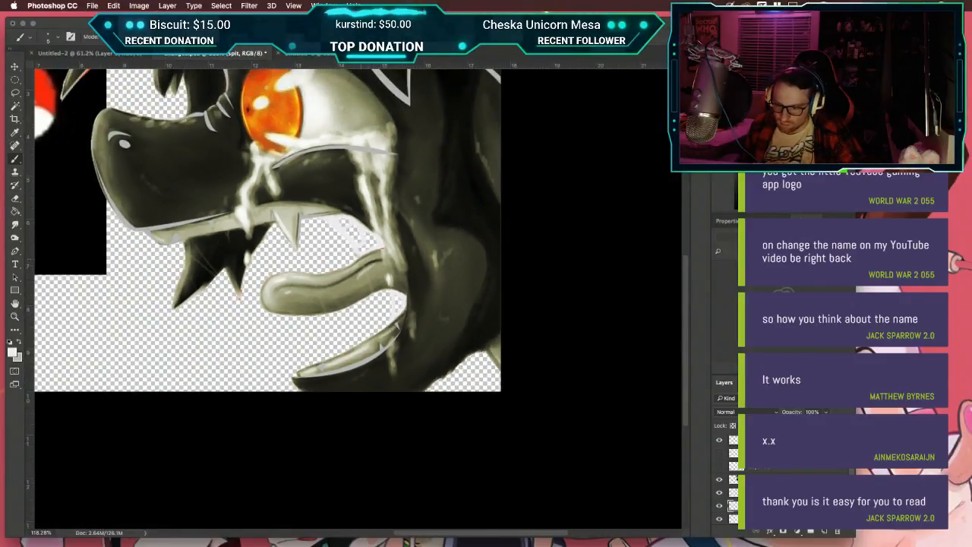
pyautogui.press('super+minus')
pyautogui.press('super+minus')
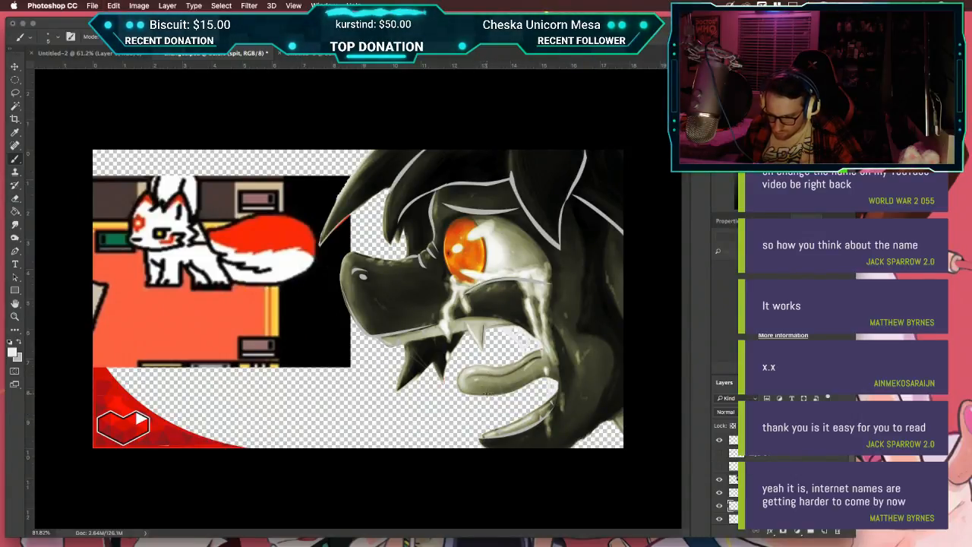
pyautogui.scroll(3, 357, 302)
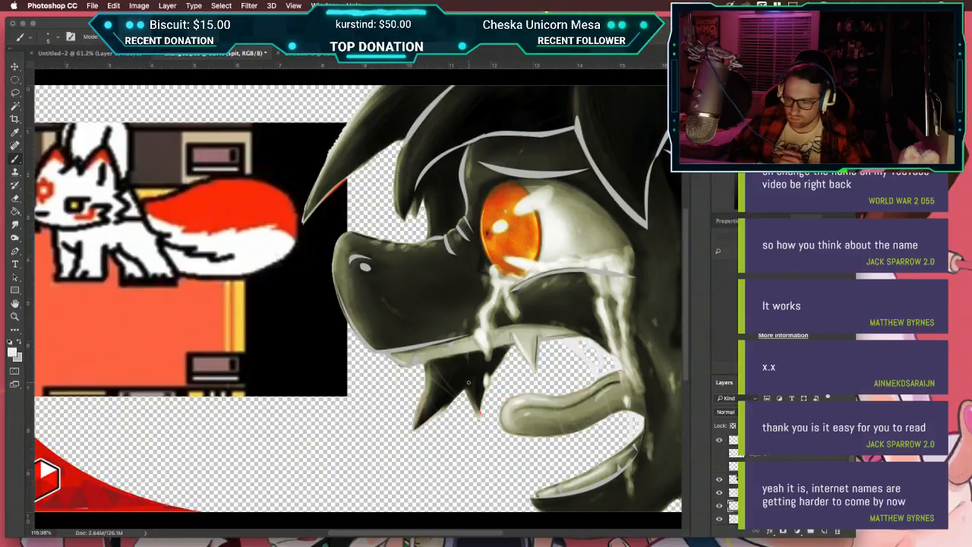
# Step: Switch to Flume and postpone its software update
pyautogui.press('F4')
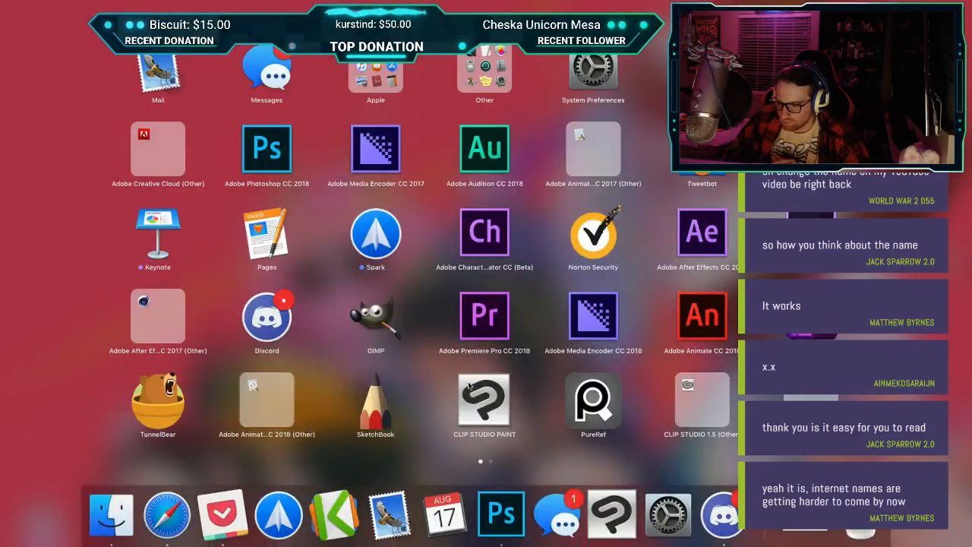
pyautogui.press('Escape')
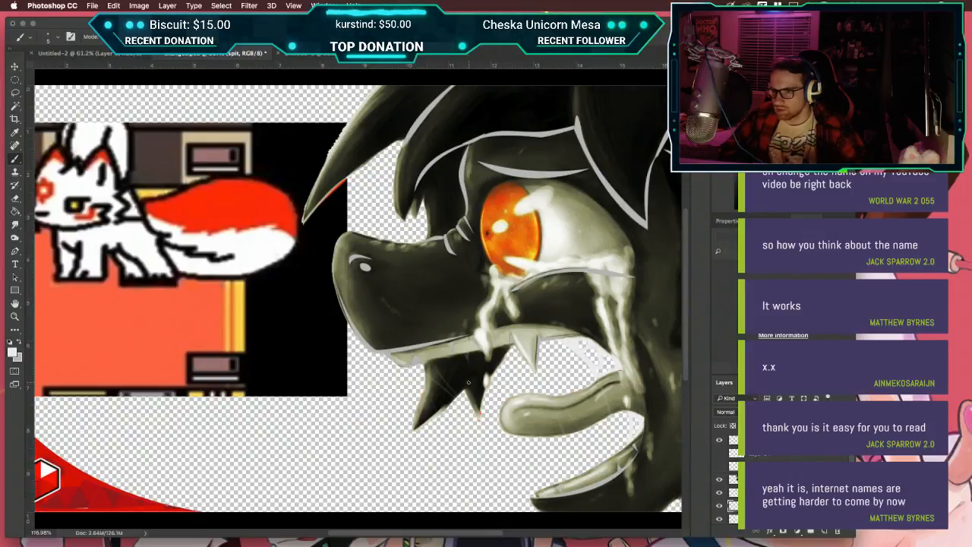
pyautogui.press('F4')
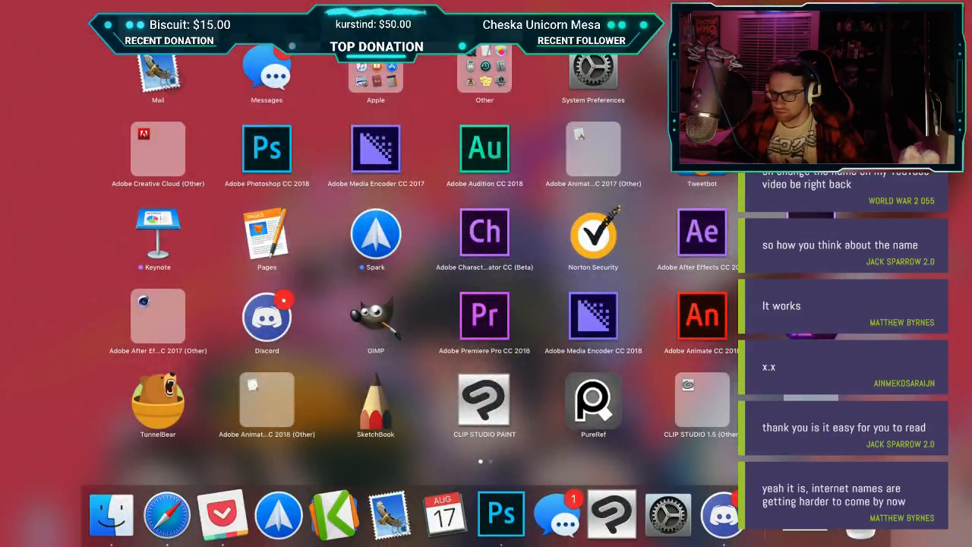
pyautogui.press('Escape')
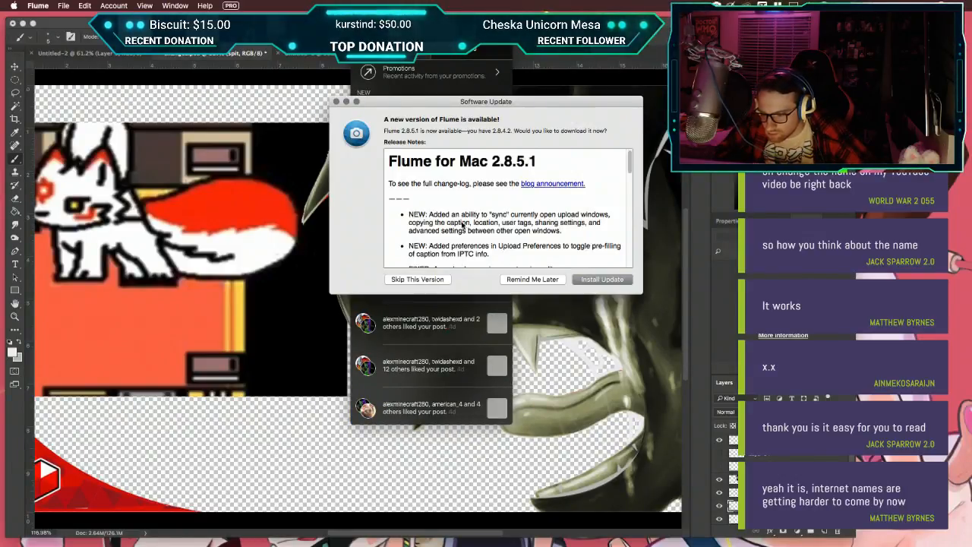
pyautogui.click(530, 279)
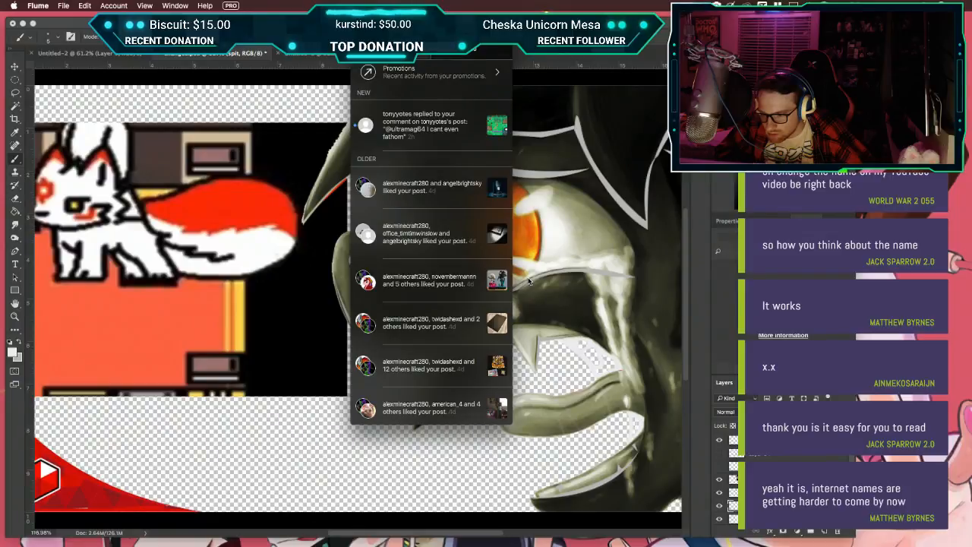
# Step: View the post behind the newest comment reply, return to the home feed, and open the direct messages list
pyautogui.click(486, 129)
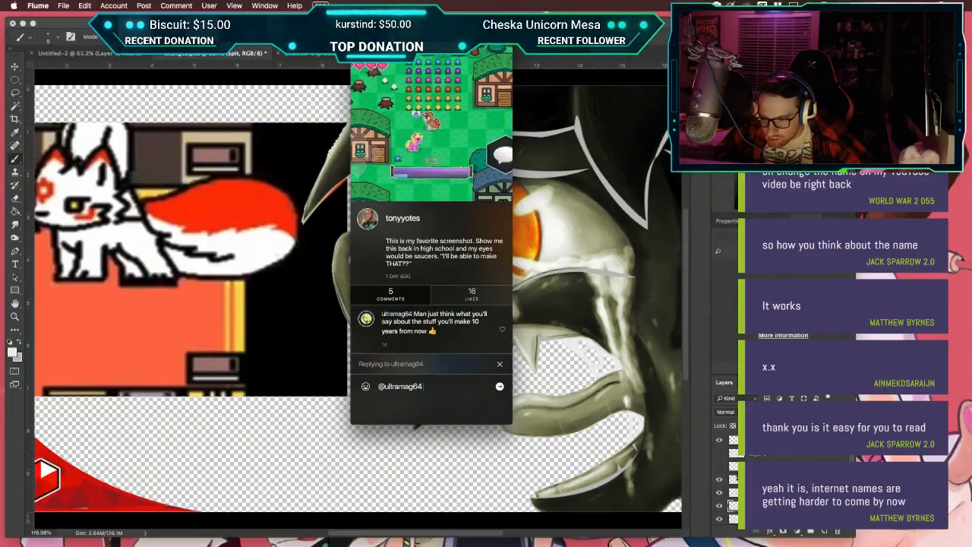
pyautogui.press('Escape')
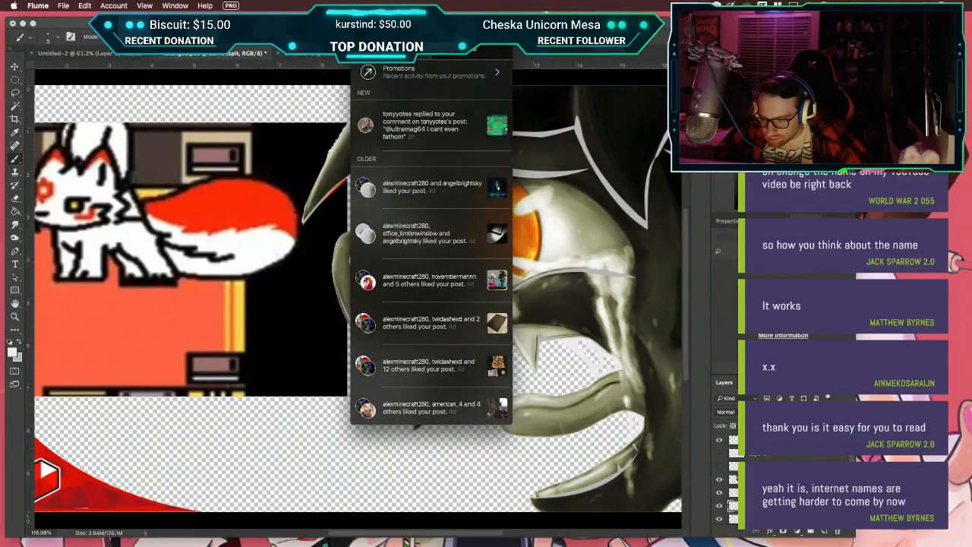
pyautogui.press('super+1')
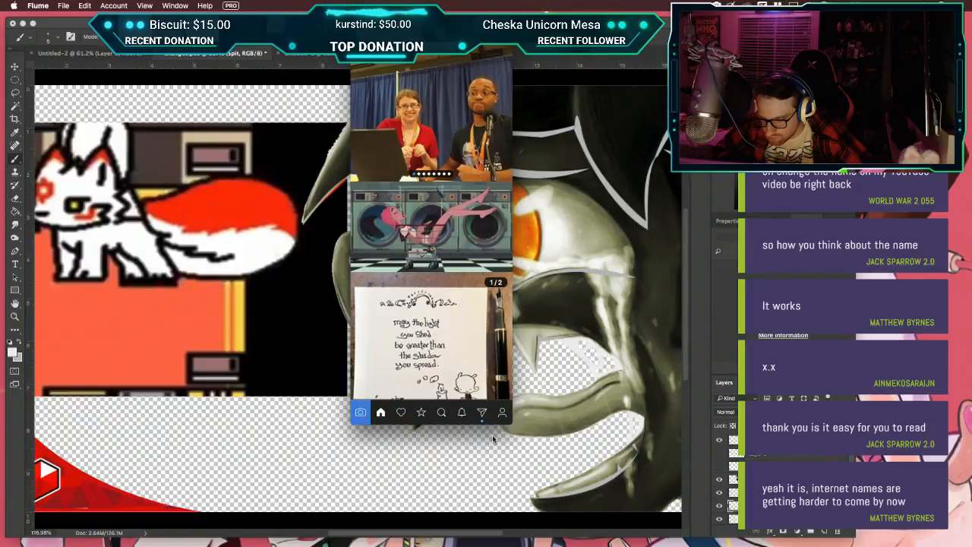
pyautogui.click(482, 413)
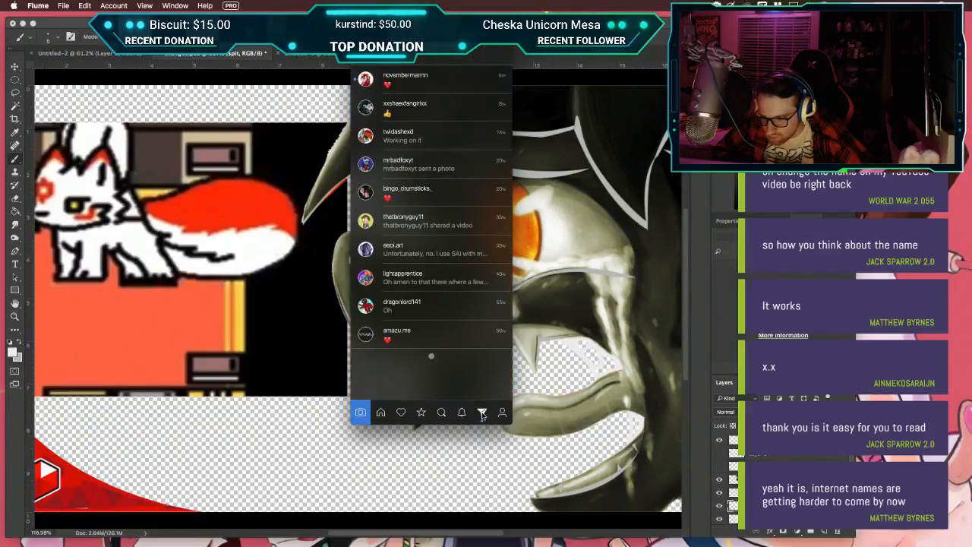
# Step: Reply with a heart in the newest direct message conversation and close the Flume window
pyautogui.click(442, 86)
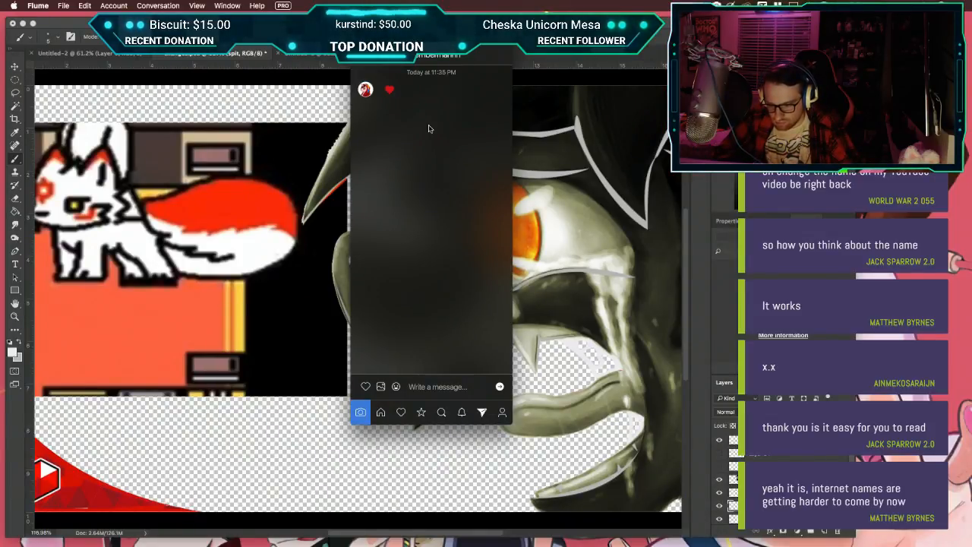
pyautogui.click(455, 389)
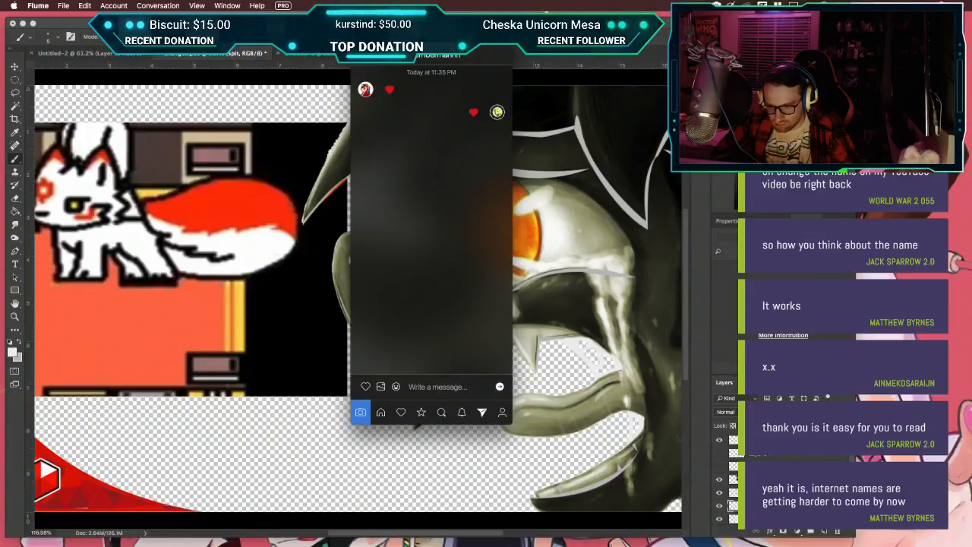
pyautogui.click(357, 53)
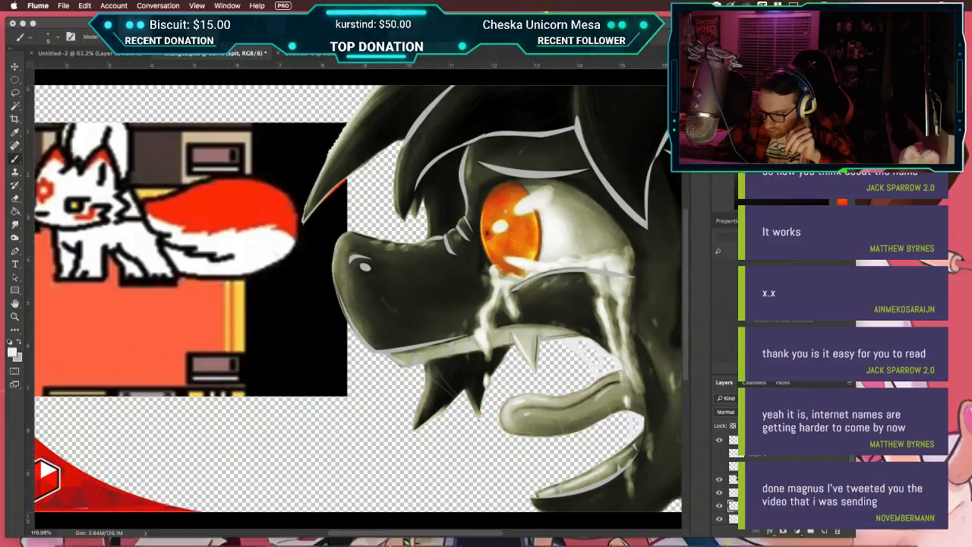
# Step: Switch to Tweetbot and look through the direct messages list for the video a viewer sent
pyautogui.moveTo(556, 519)
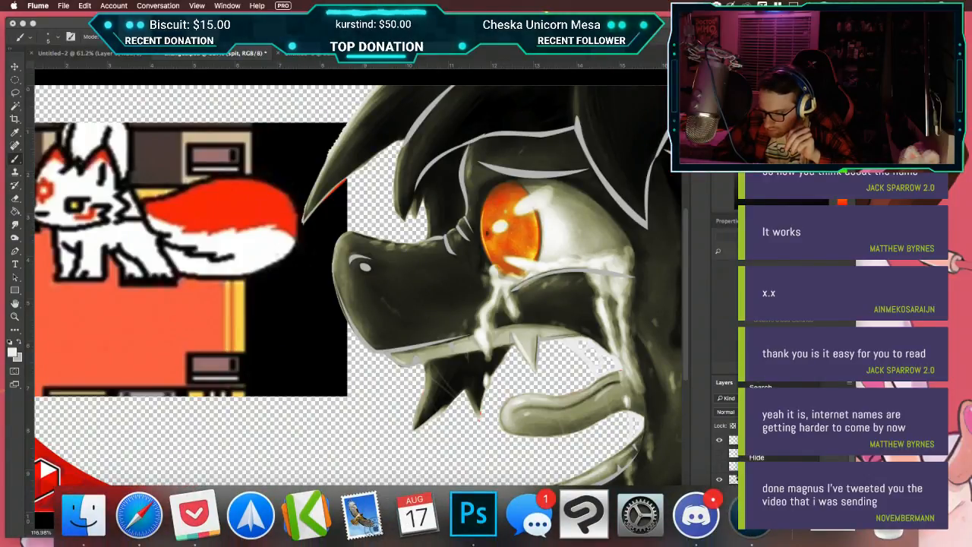
pyautogui.click(758, 472)
pyautogui.press('F4')
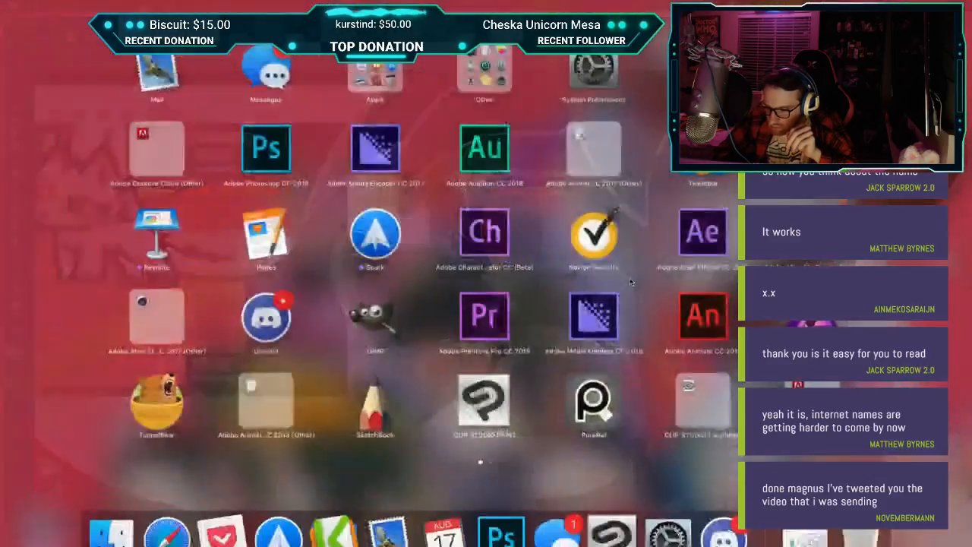
pyautogui.click(701, 155)
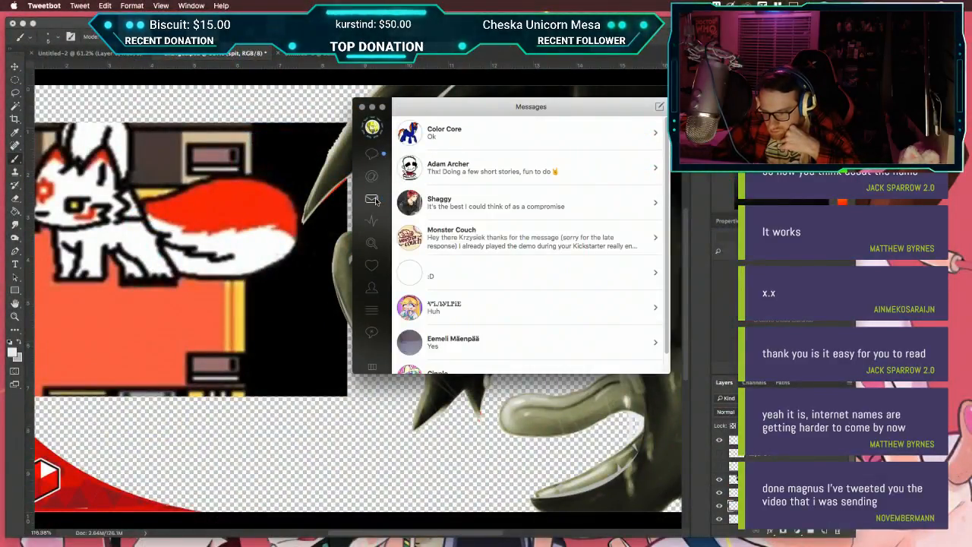
pyautogui.scroll(3, 432, 179)
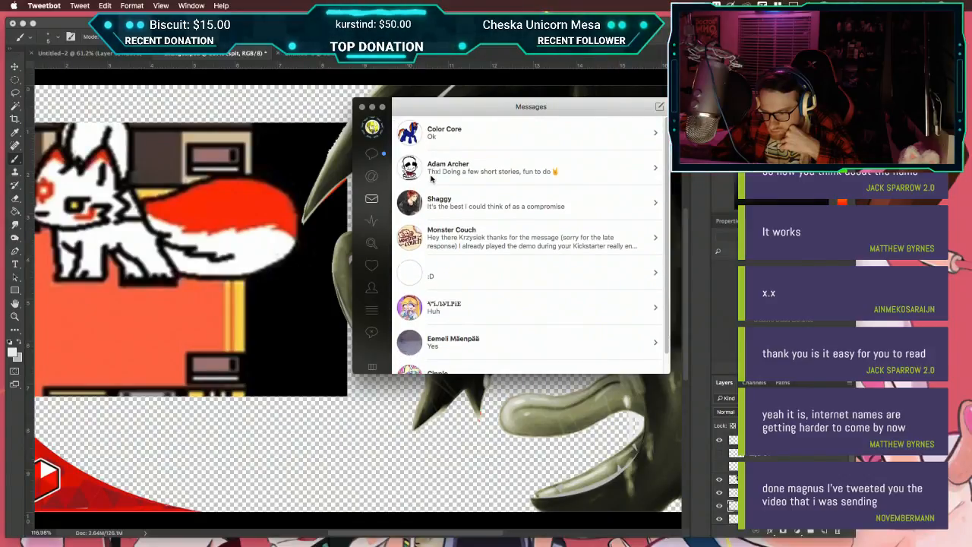
pyautogui.scroll(-1, 431, 178)
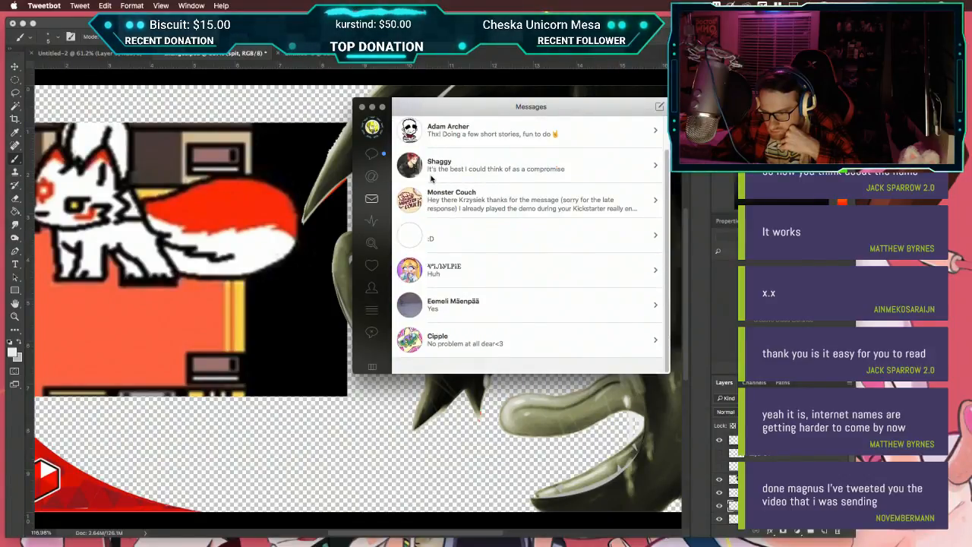
pyautogui.scroll(1, 400, 152)
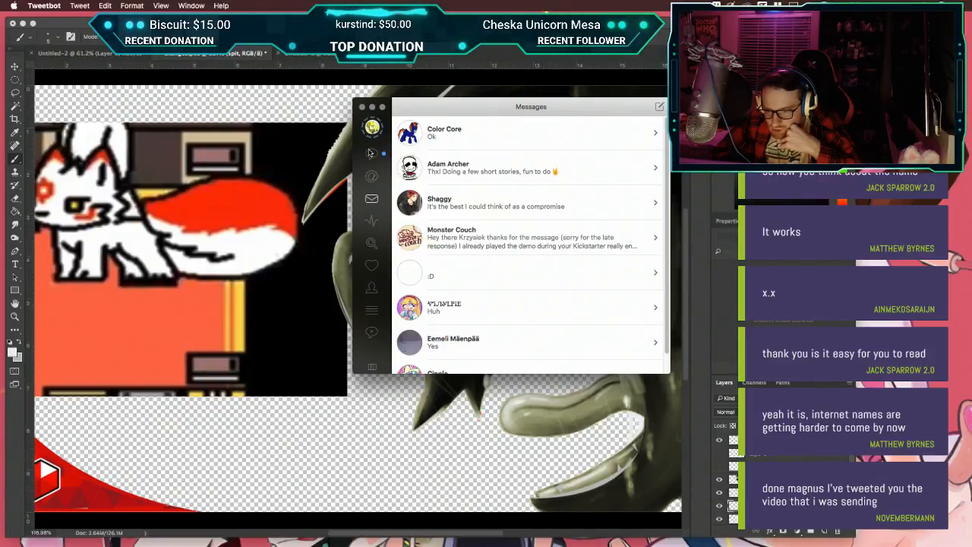
# Step: Check the mentions and the timeline for the viewer's tweeted video, and return to the direct messages list
pyautogui.click(371, 175)
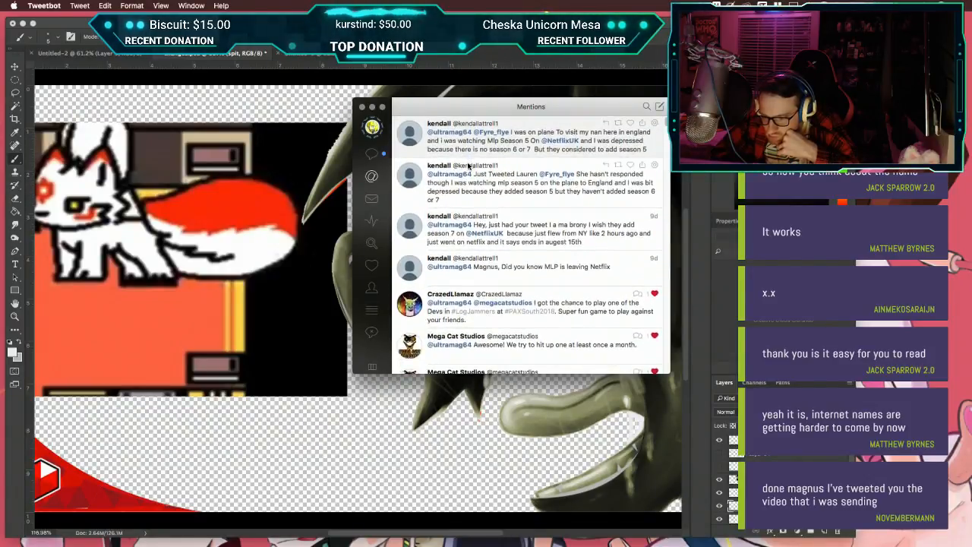
pyautogui.click(372, 155)
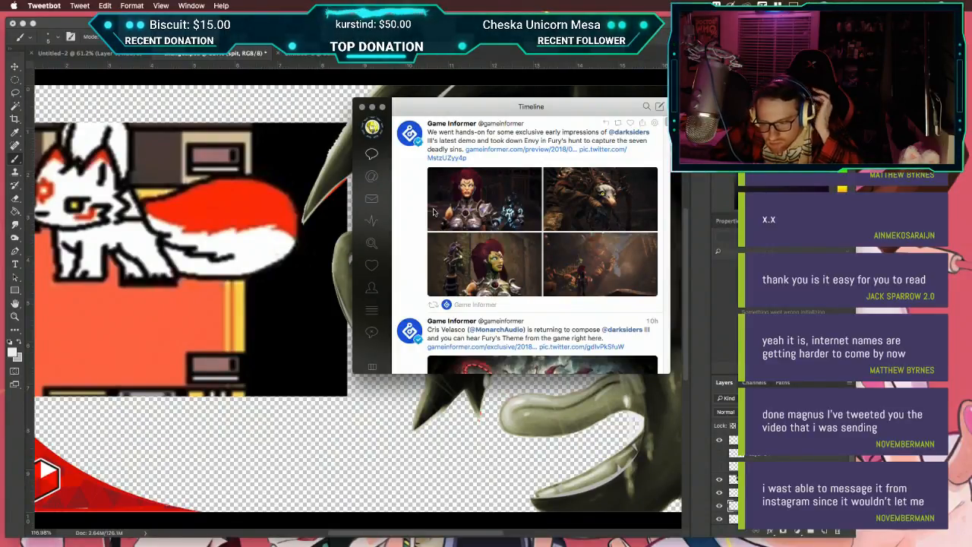
pyautogui.click(371, 198)
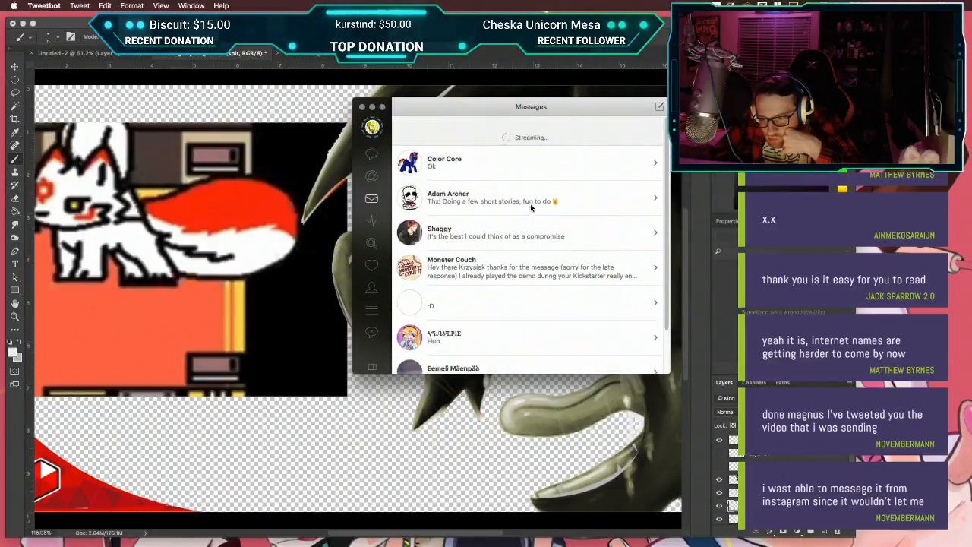
pyautogui.click(371, 176)
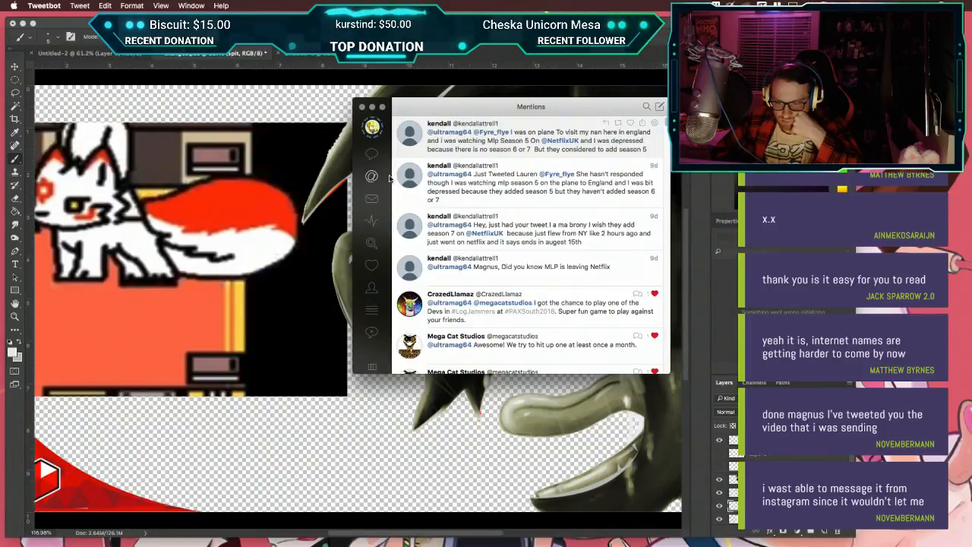
pyautogui.click(371, 198)
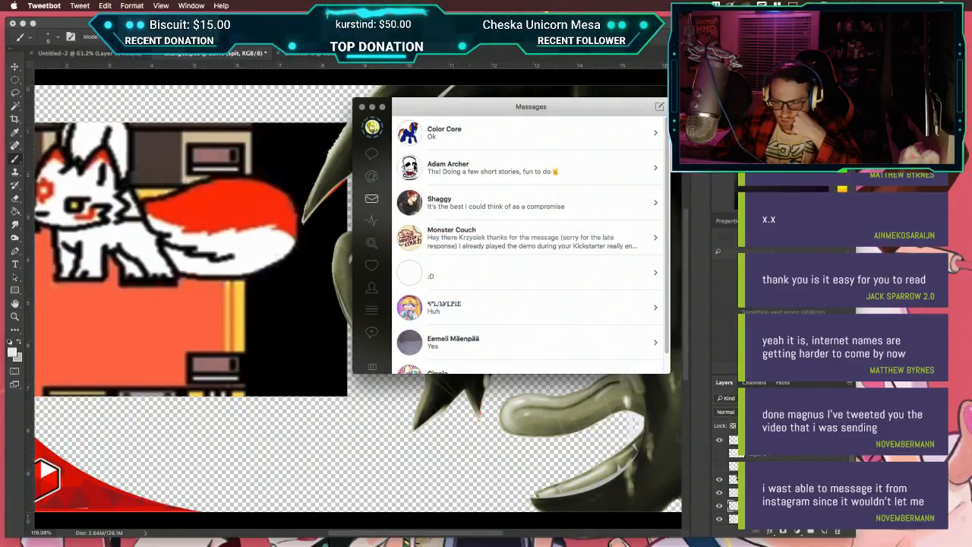
# Step: Open the comic artist's tweets through their profile in the second message conversation, and like the handwritten poem tweet
pyautogui.click(456, 170)
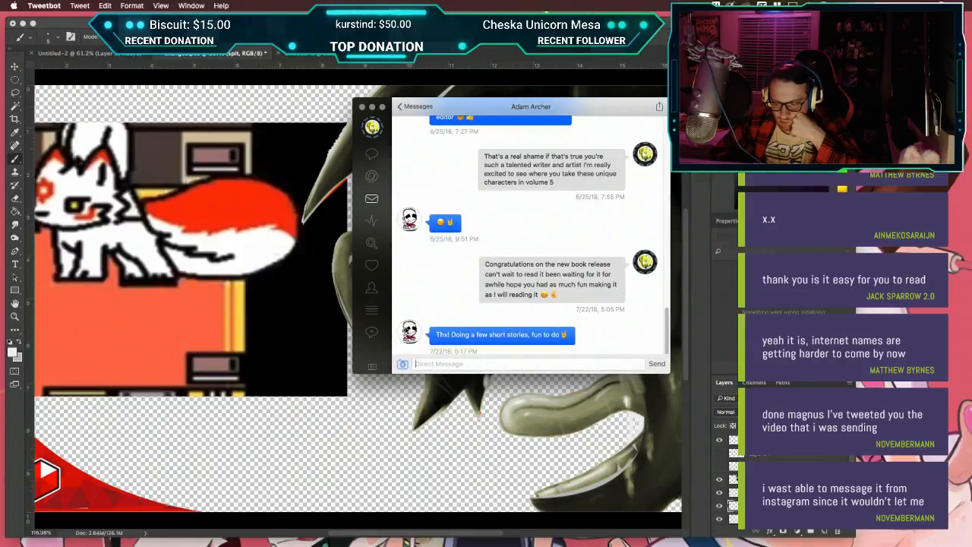
pyautogui.click(411, 333)
pyautogui.scroll(-3, 444, 274)
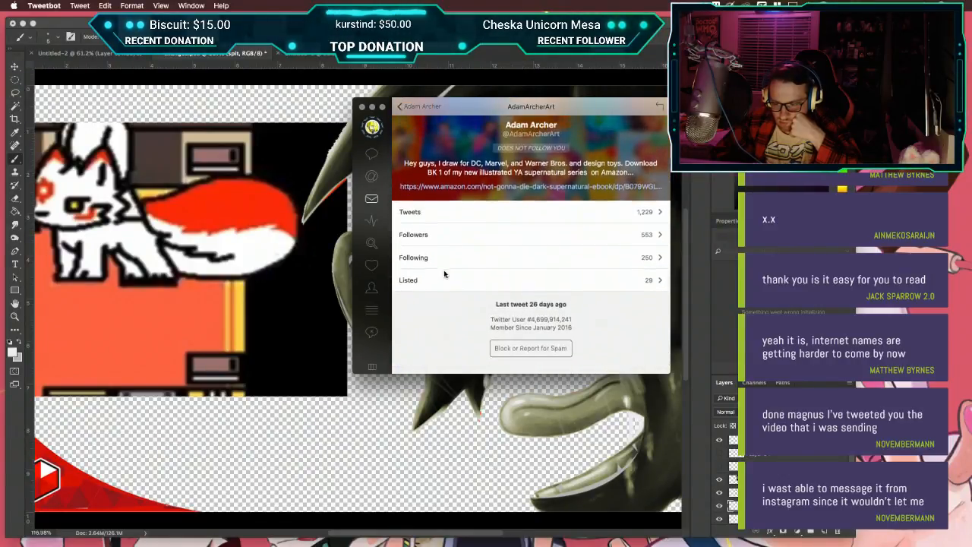
pyautogui.click(441, 190)
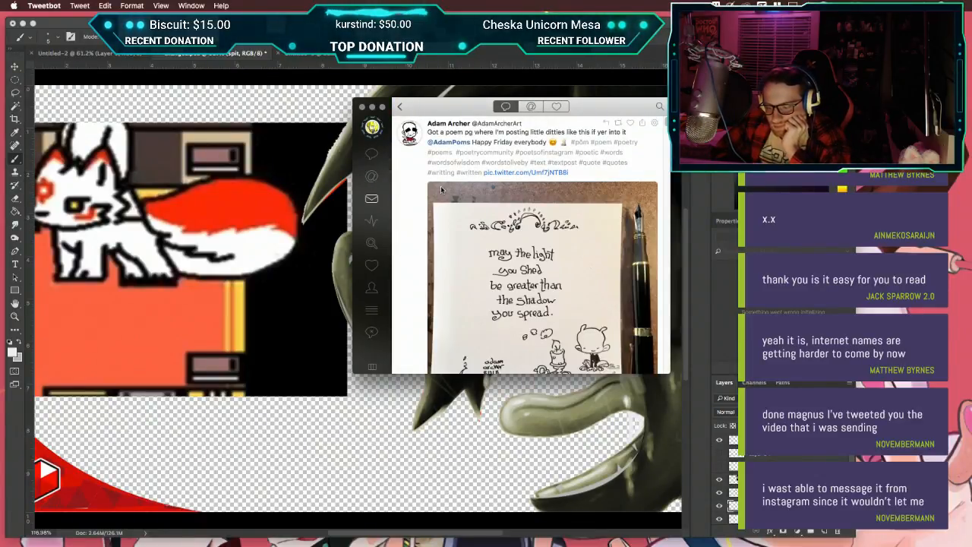
pyautogui.scroll(-2, 440, 190)
pyautogui.scroll(2, 441, 190)
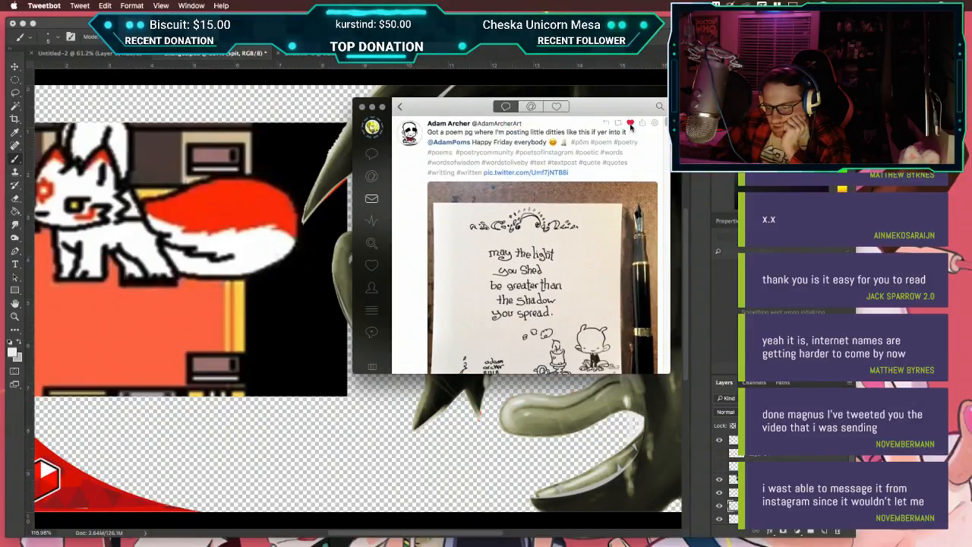
# Step: Look through the artist's older tweets, from the poem down to the quoted fan drawing and inking preview
pyautogui.scroll(-5, 628, 208)
pyautogui.scroll(3, 628, 209)
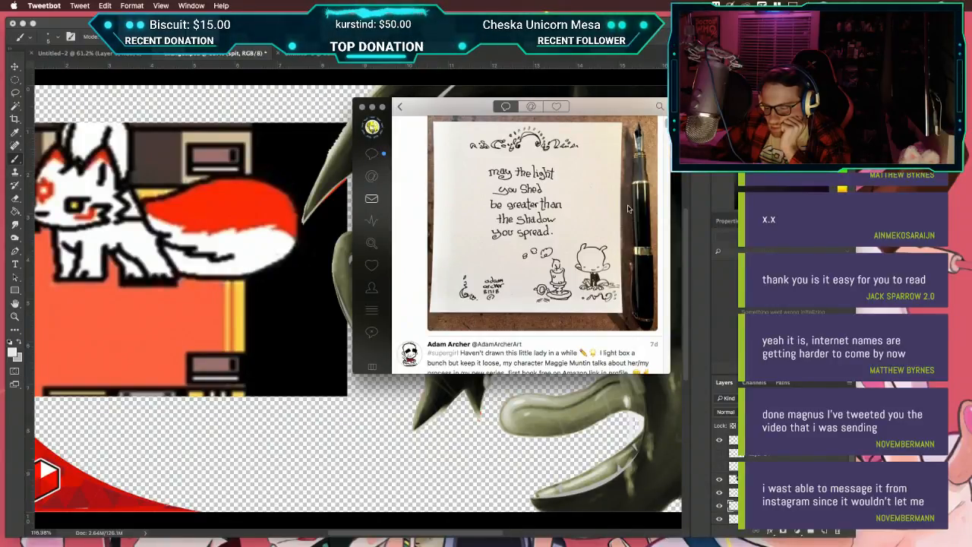
pyautogui.scroll(-1, 628, 209)
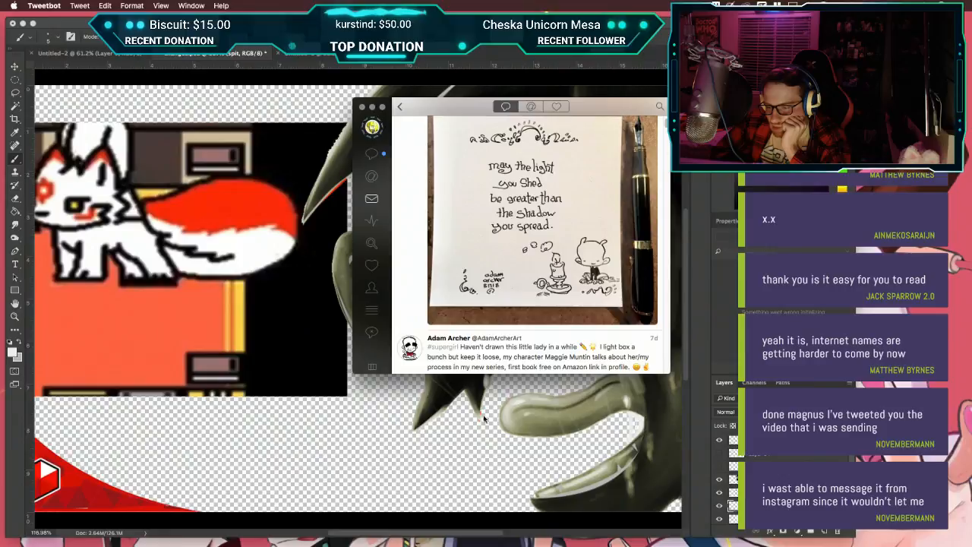
pyautogui.scroll(-10, 542, 243)
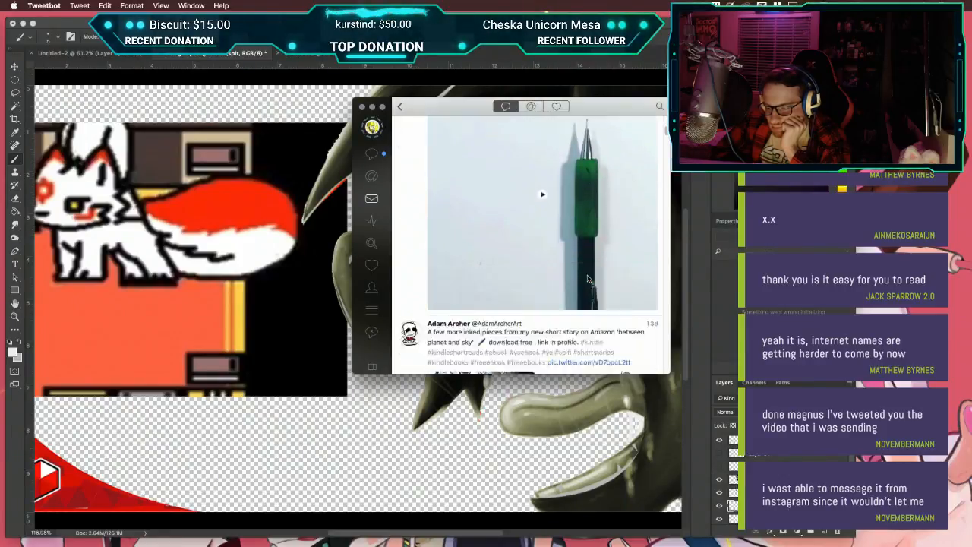
pyautogui.scroll(-3, 542, 243)
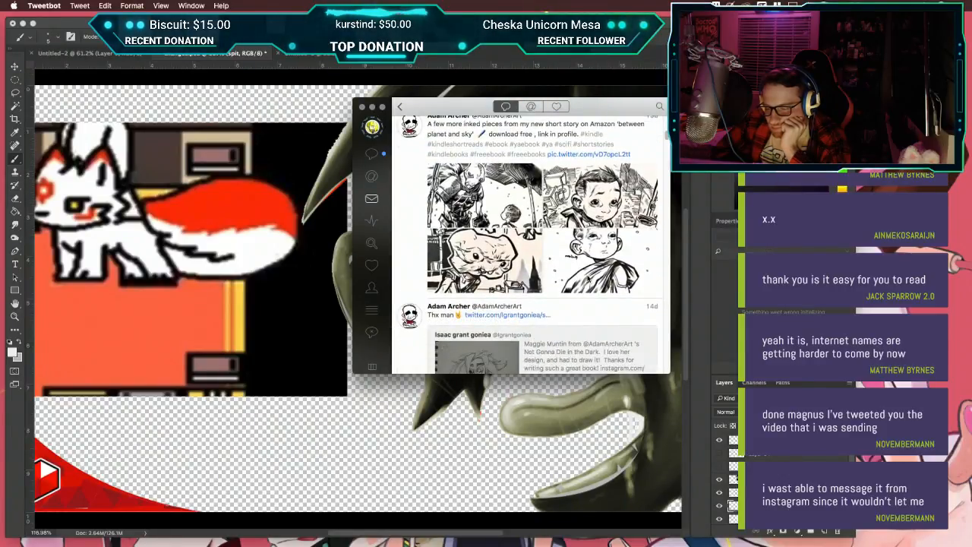
pyautogui.scroll(-10, 586, 278)
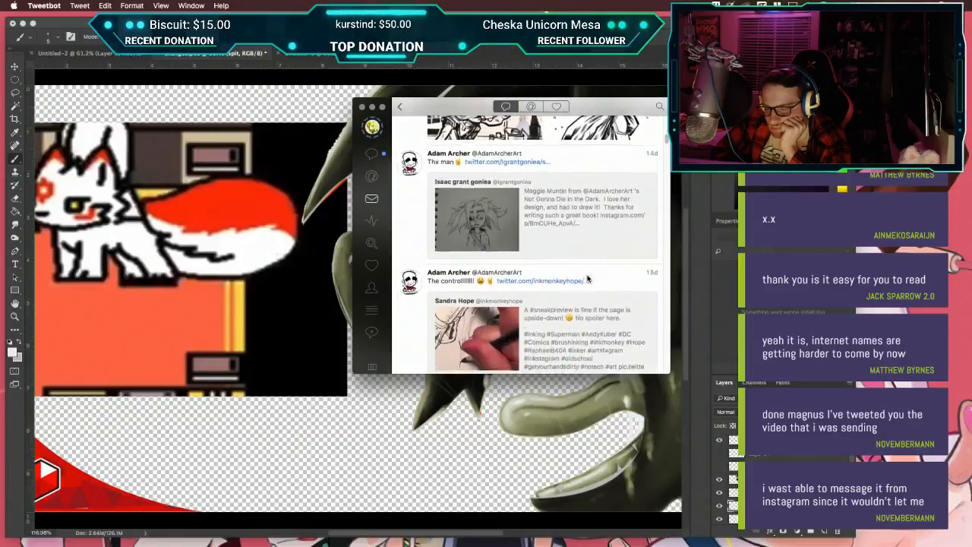
pyautogui.scroll(3, 587, 279)
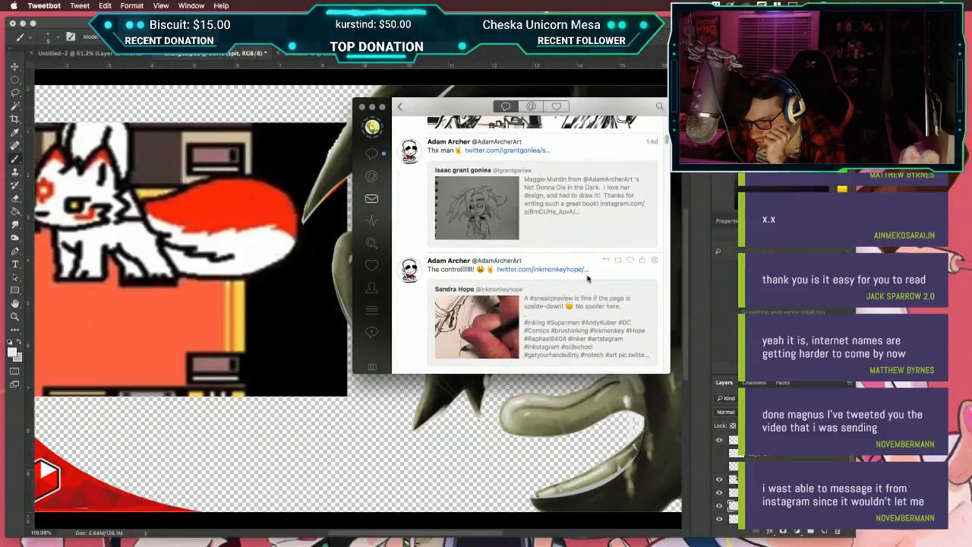
pyautogui.scroll(1, 586, 279)
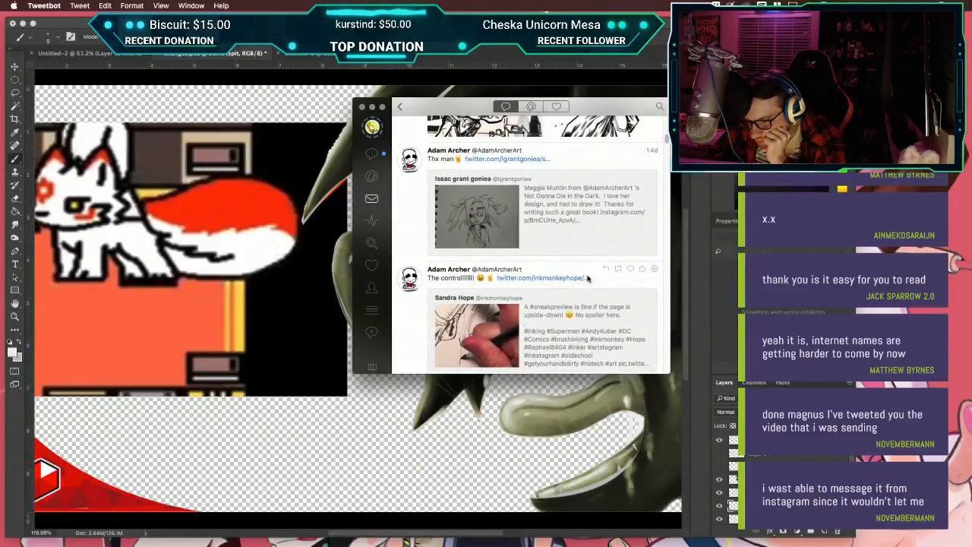
# Step: Like the quoted fan drawing of Maggie Muntin, view its detail page again, and return to the artist's tweets
pyautogui.click(571, 179)
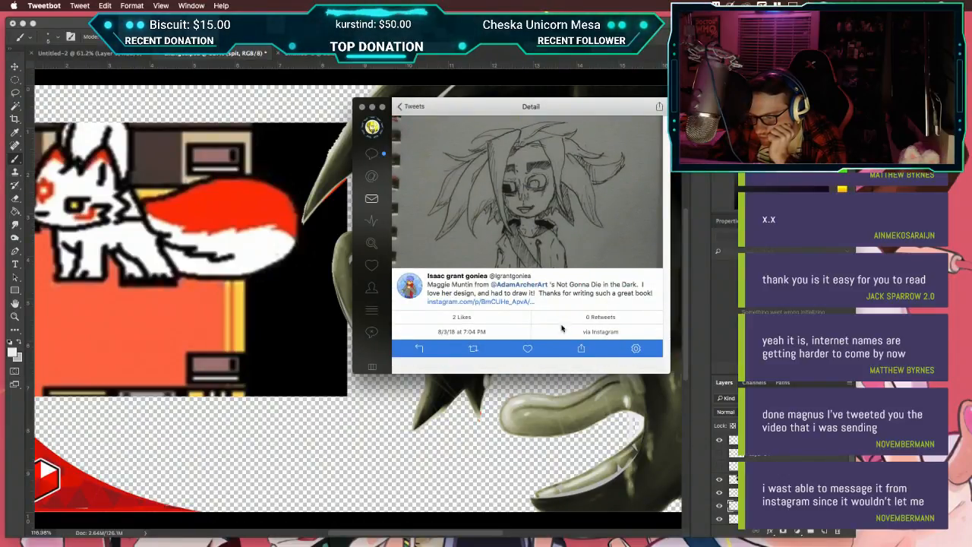
pyautogui.click(527, 350)
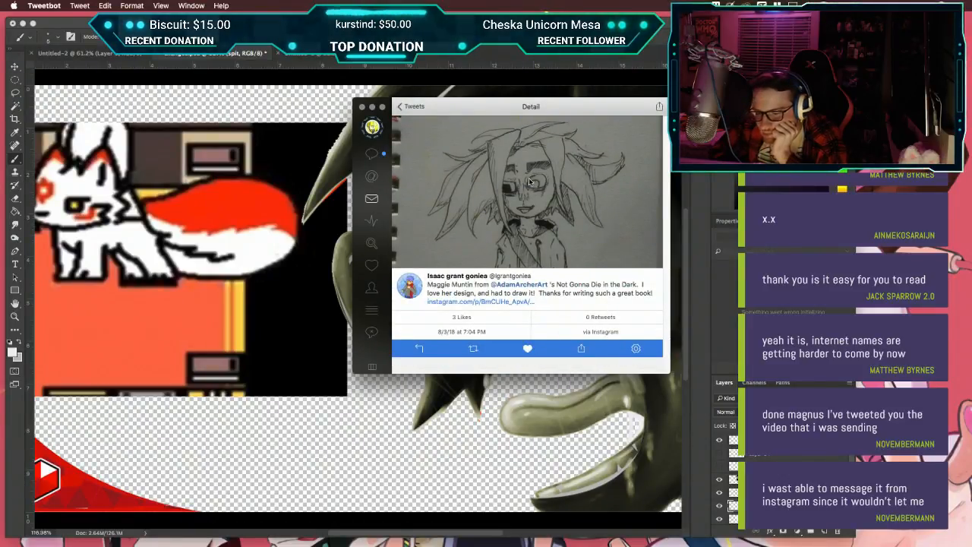
pyautogui.click(413, 108)
pyautogui.click(491, 219)
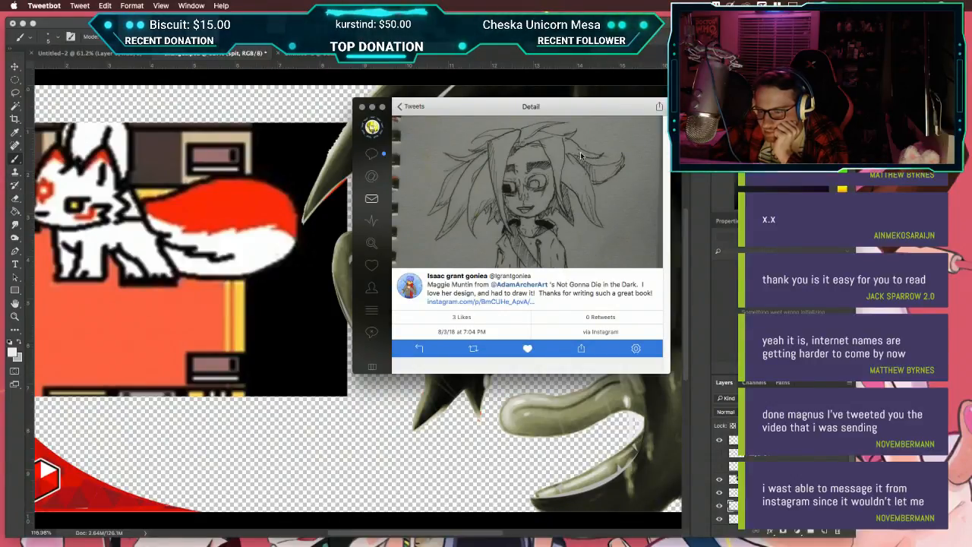
pyautogui.click(417, 112)
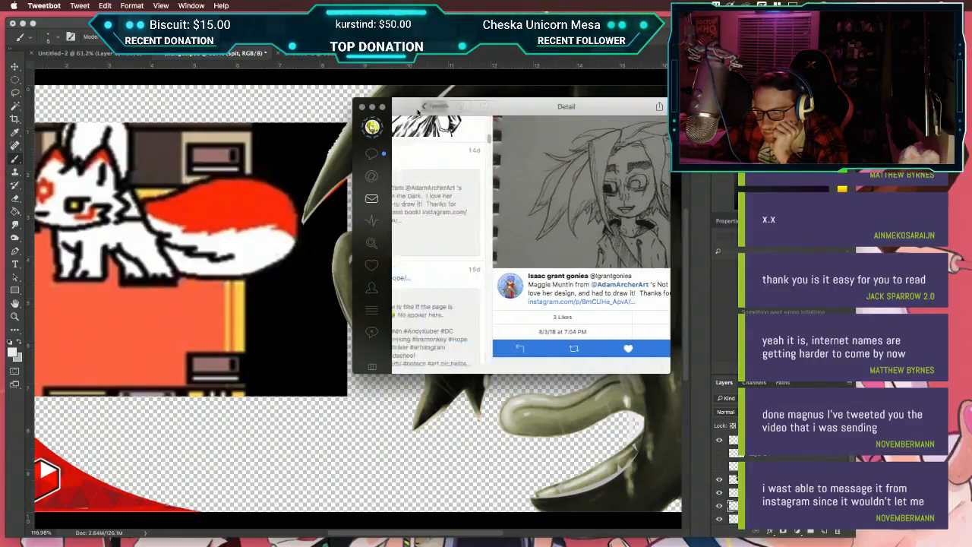
# Step: View the sculpt render and the original drawing of Silk from the artist's tweet at full size
pyautogui.scroll(-5, 499, 219)
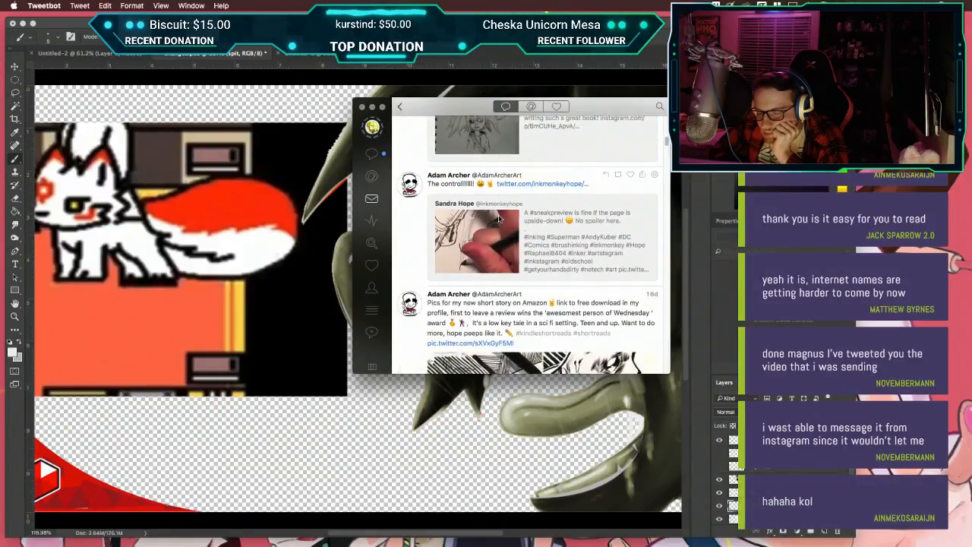
pyautogui.scroll(-5, 499, 219)
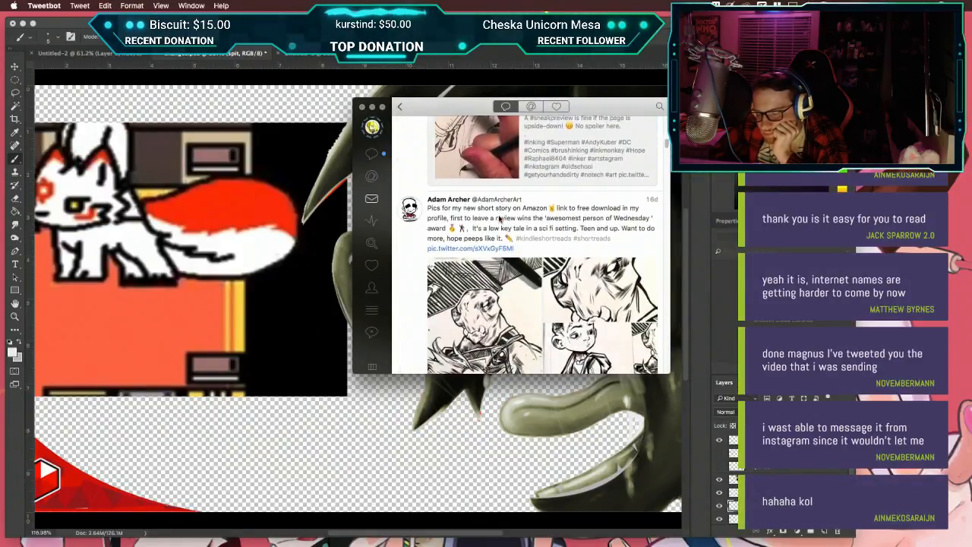
pyautogui.scroll(-5, 498, 218)
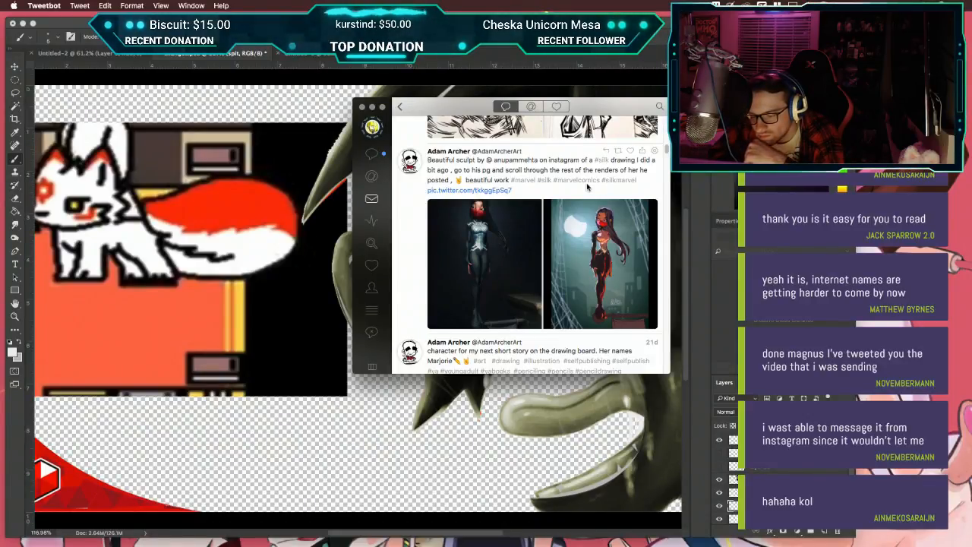
pyautogui.click(498, 223)
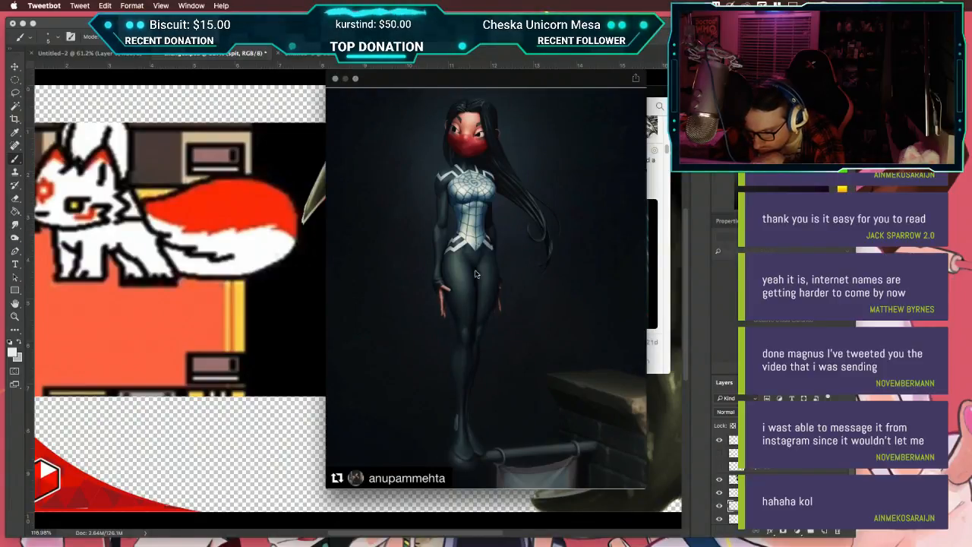
pyautogui.click(334, 79)
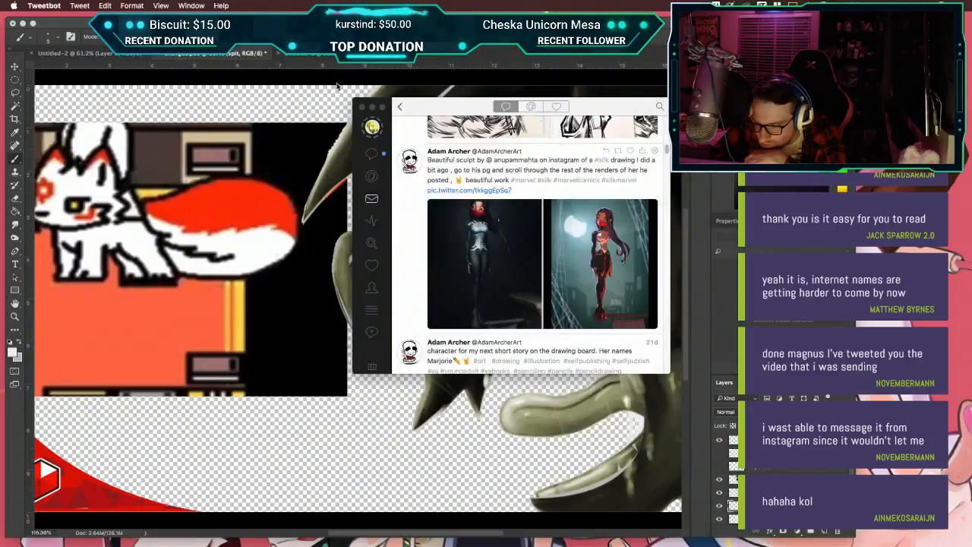
pyautogui.click(609, 255)
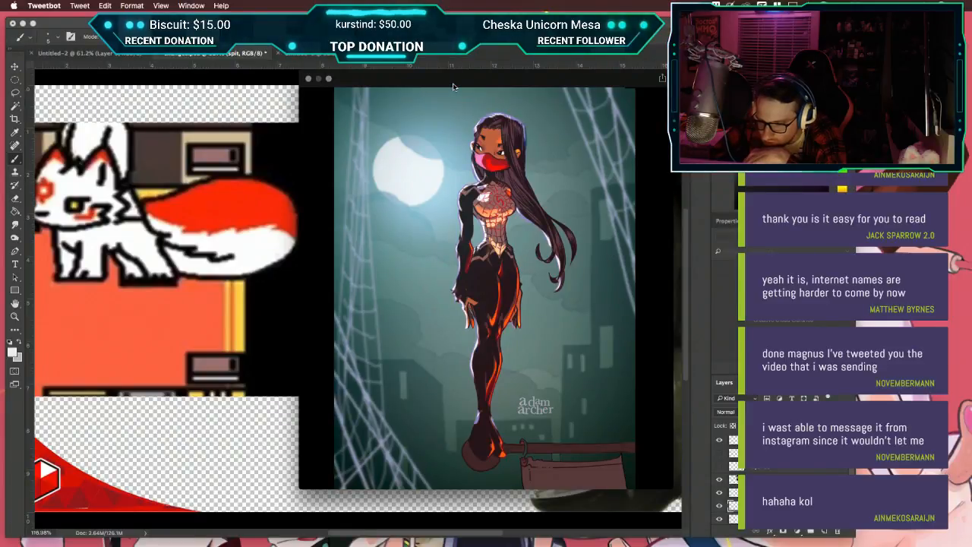
# Step: Close the Silk drawing, like its sculpt tweet, and look through the artist's older tweets down to the "Faces in Places" cover
pyautogui.click(308, 80)
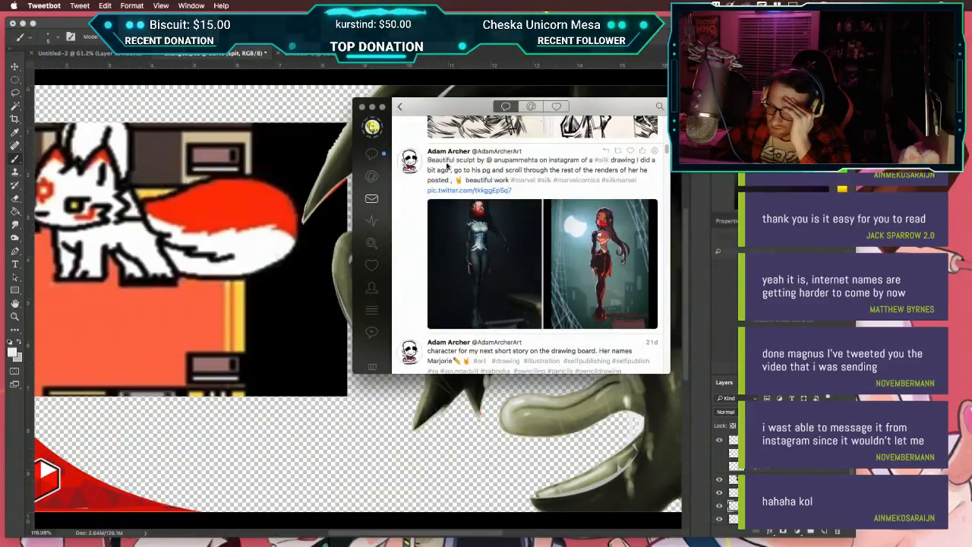
pyautogui.click(629, 151)
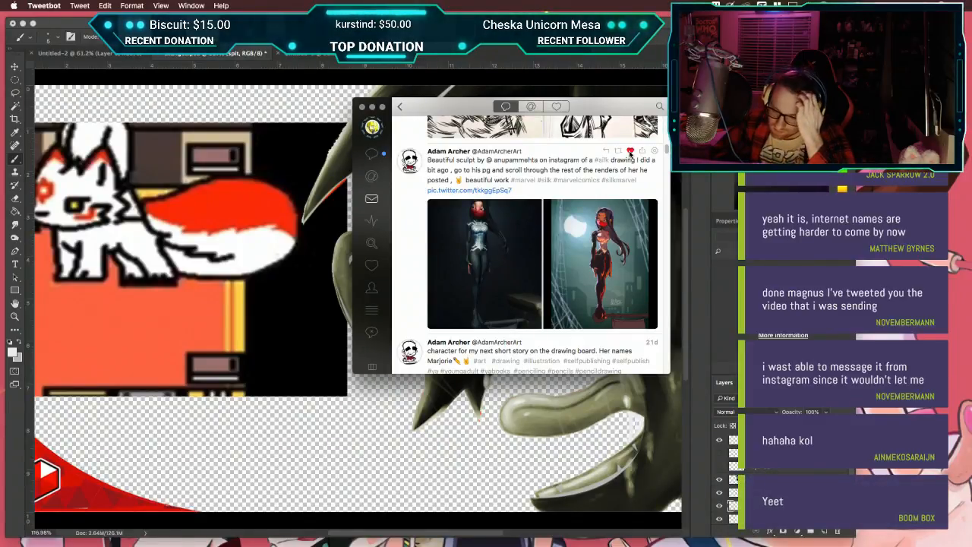
pyautogui.scroll(-10, 585, 224)
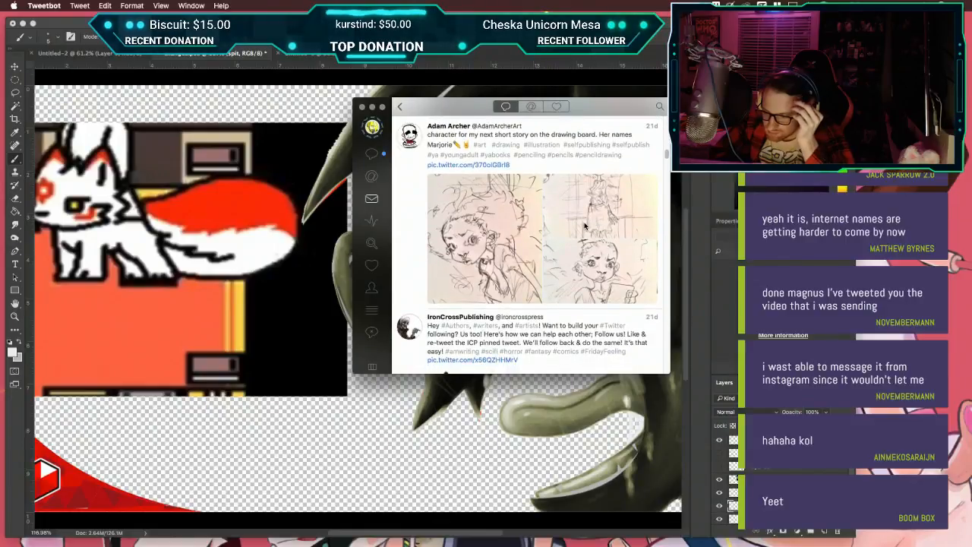
pyautogui.scroll(-10, 585, 224)
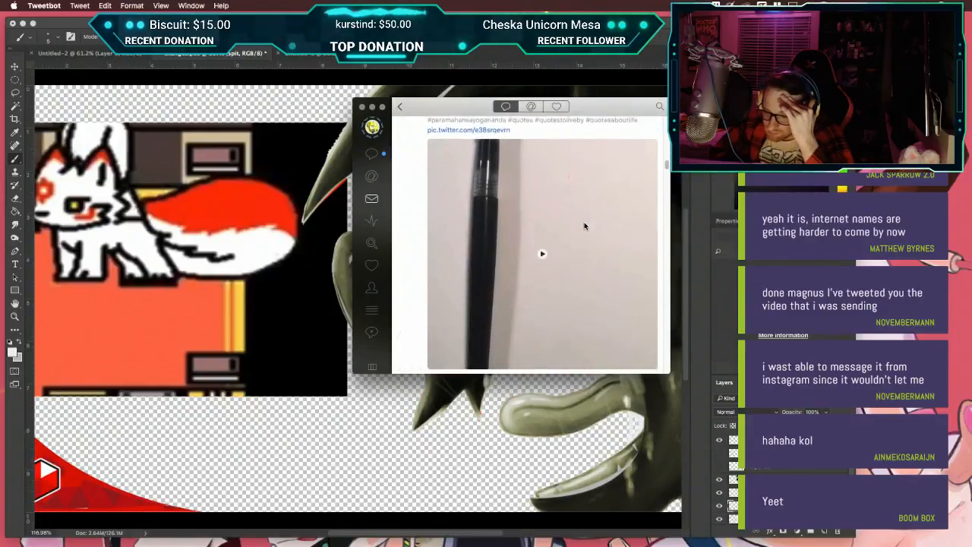
pyautogui.scroll(-10, 585, 224)
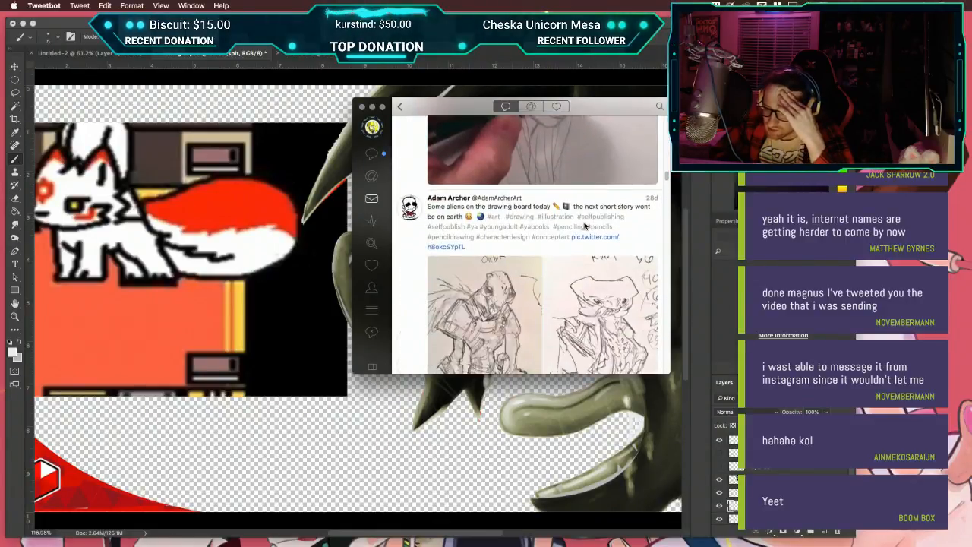
pyautogui.scroll(-10, 586, 227)
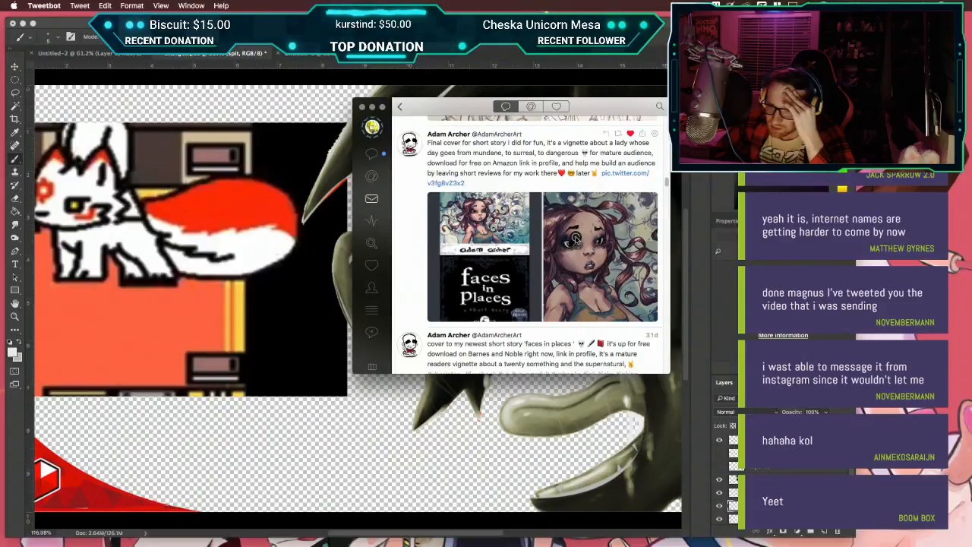
# Step: View the "Faces in Places" cover illustration at full size and return to the artist's tweets
pyautogui.click(575, 238)
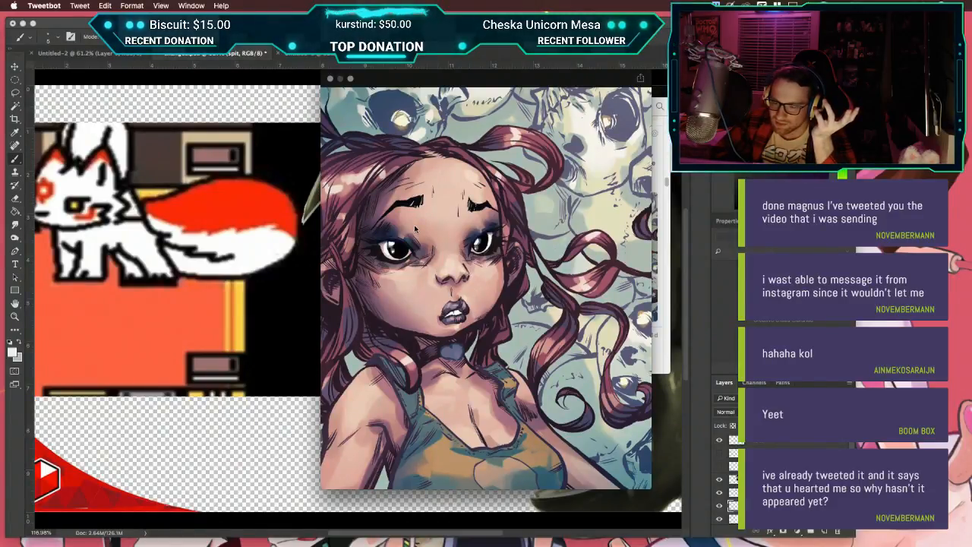
pyautogui.click(332, 79)
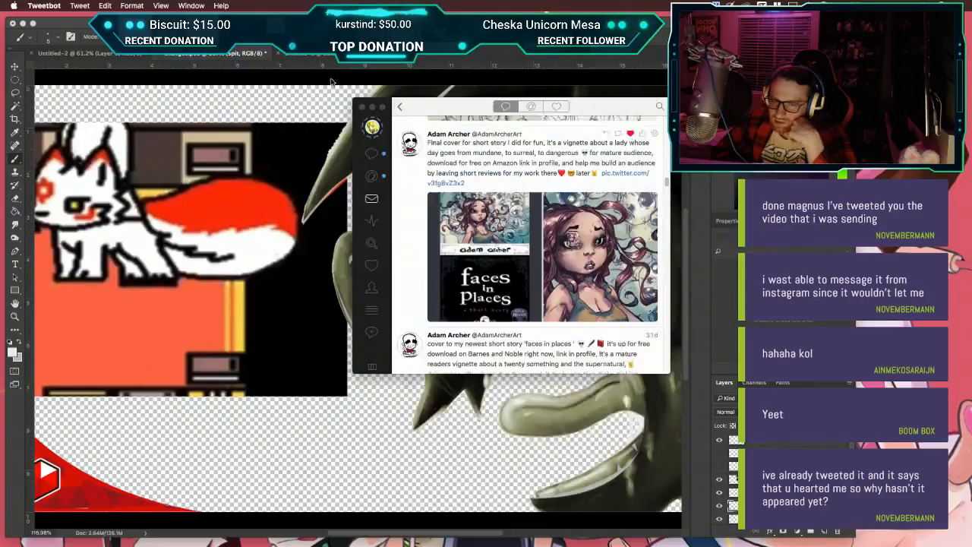
pyautogui.scroll(-5, 470, 232)
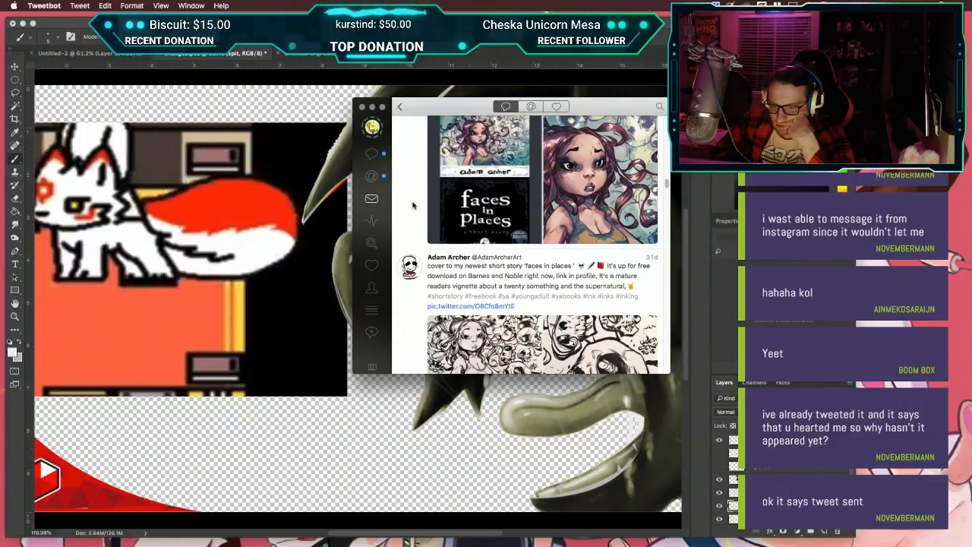
# Step: Play the viewer's "Nintendo why did..." video from the newest mention, and like its tweet
pyautogui.click(372, 176)
pyautogui.scroll(5, 486, 169)
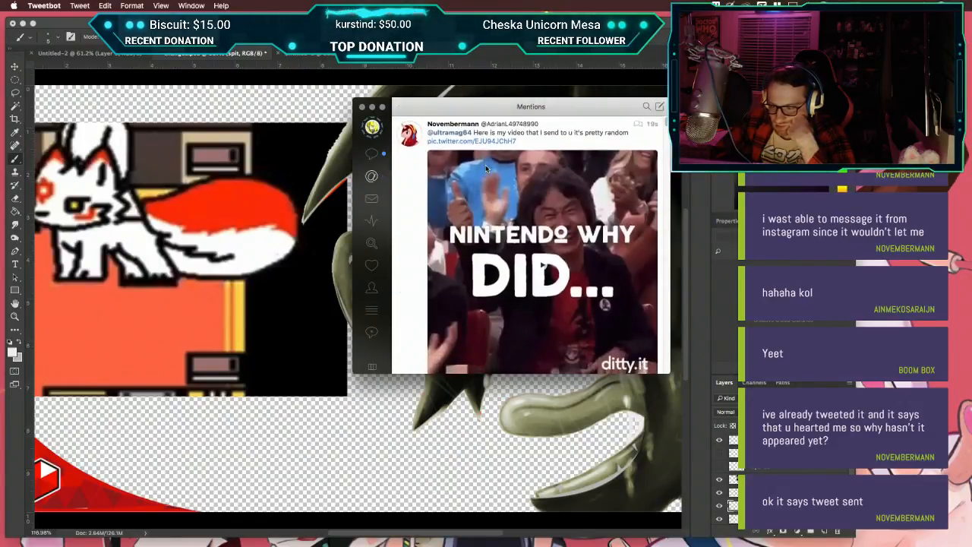
pyautogui.scroll(-2, 485, 164)
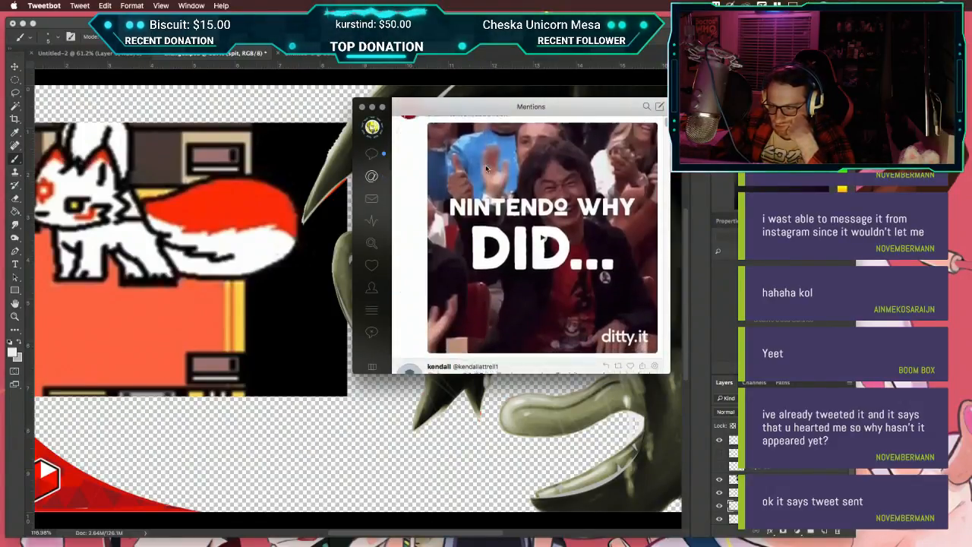
pyautogui.click(544, 234)
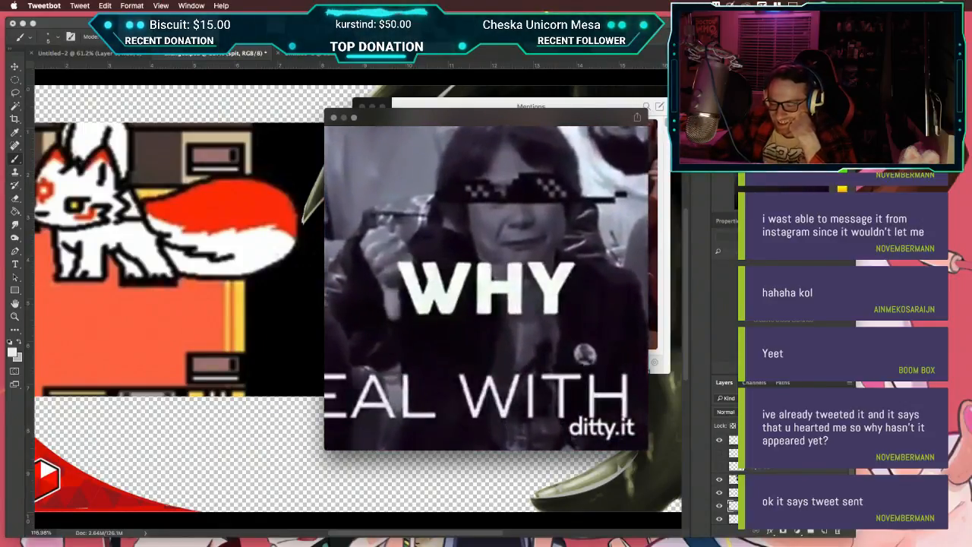
pyautogui.click(333, 118)
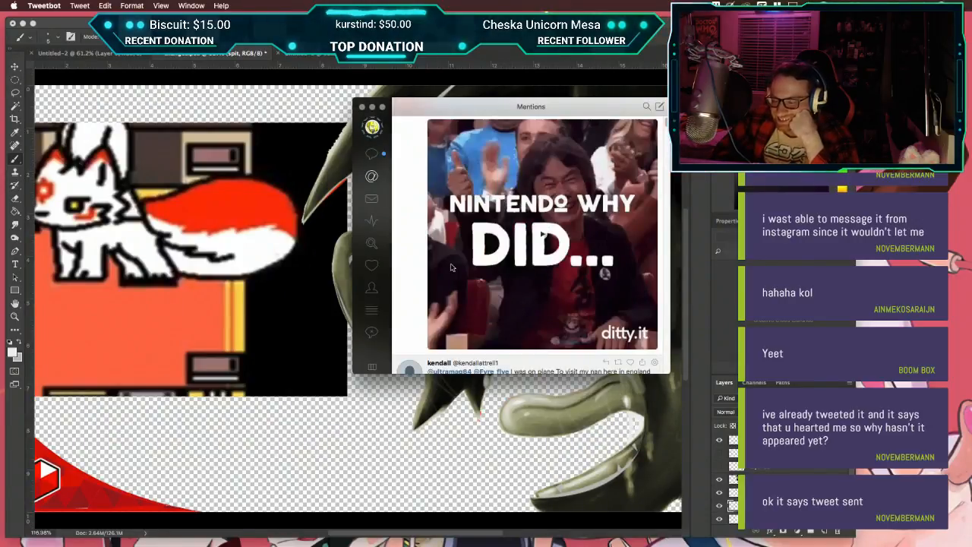
pyautogui.scroll(1, 475, 243)
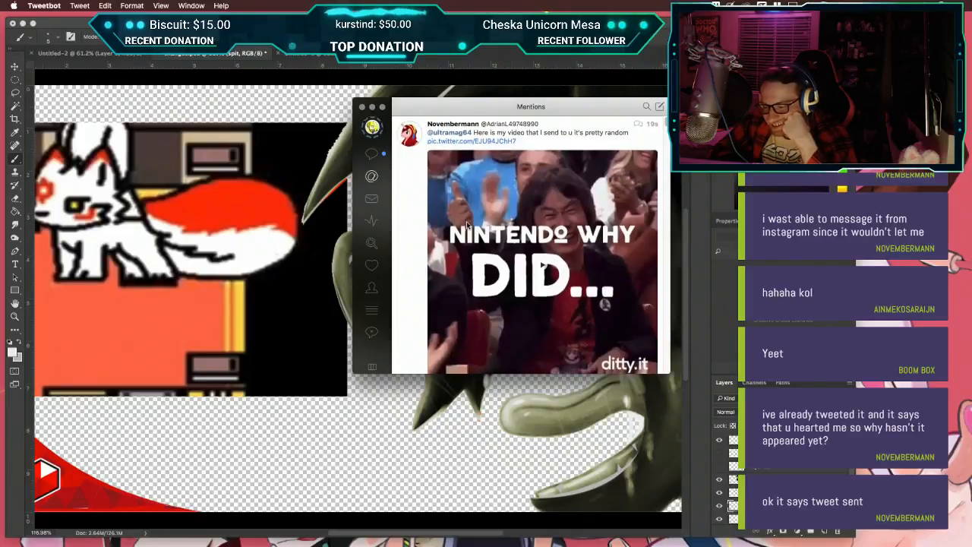
pyautogui.click(616, 123)
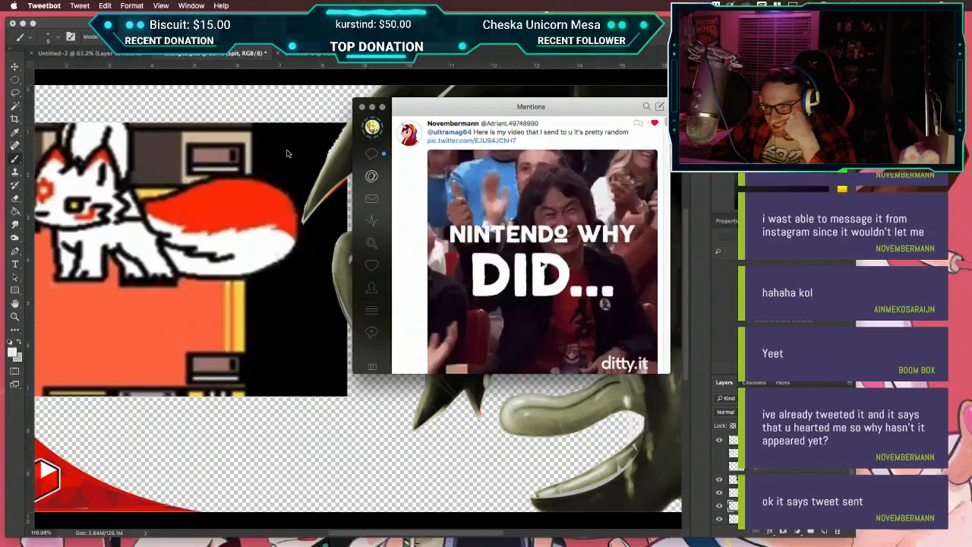
# Step: Look through the recent tweets in the home timeline, past the game news and neural-network picture posts
pyautogui.click(371, 153)
pyautogui.scroll(-2, 487, 206)
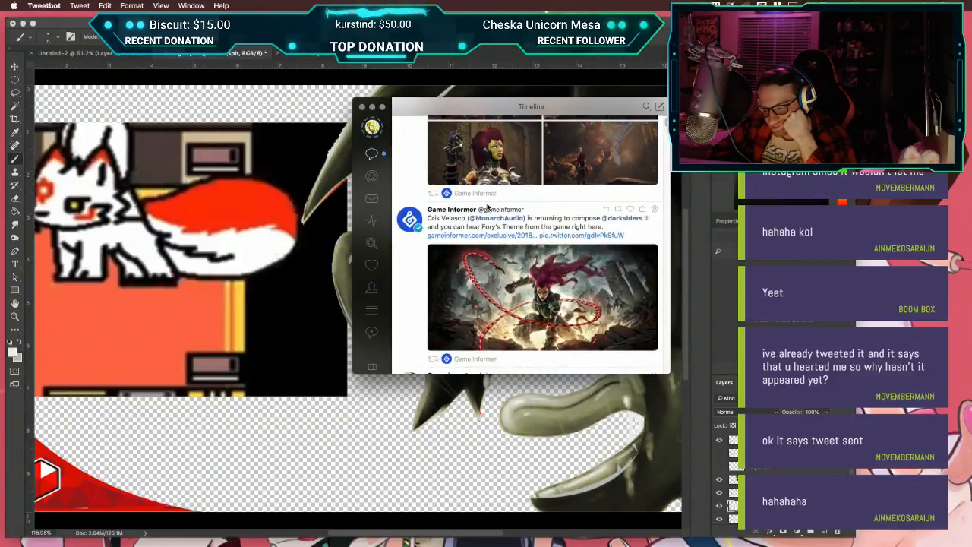
pyautogui.scroll(-3, 487, 207)
pyautogui.scroll(-10, 487, 207)
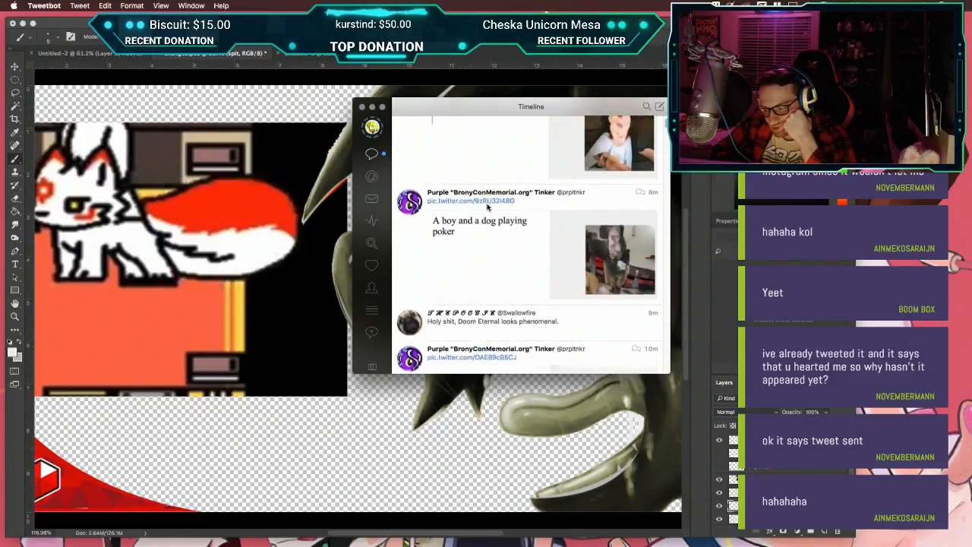
pyautogui.scroll(-8, 487, 207)
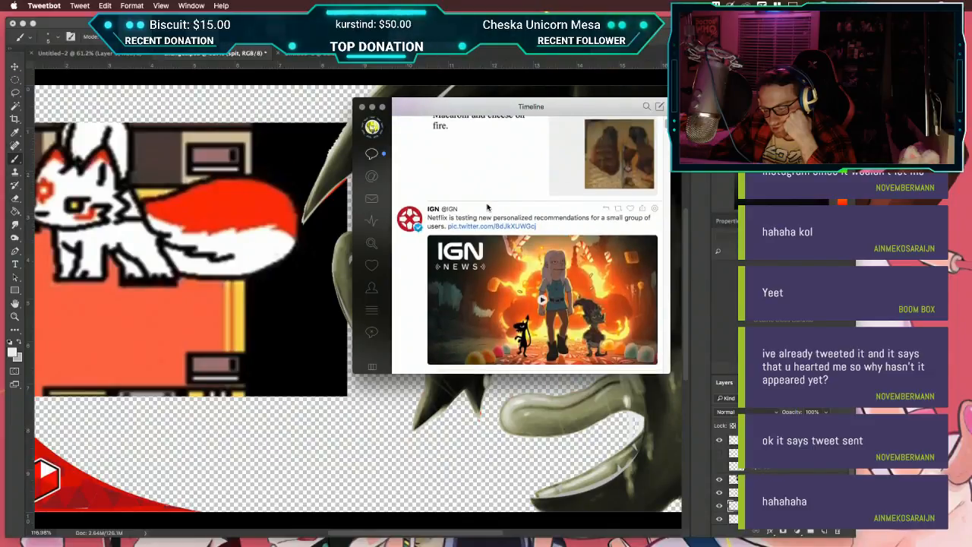
pyautogui.scroll(-10, 487, 206)
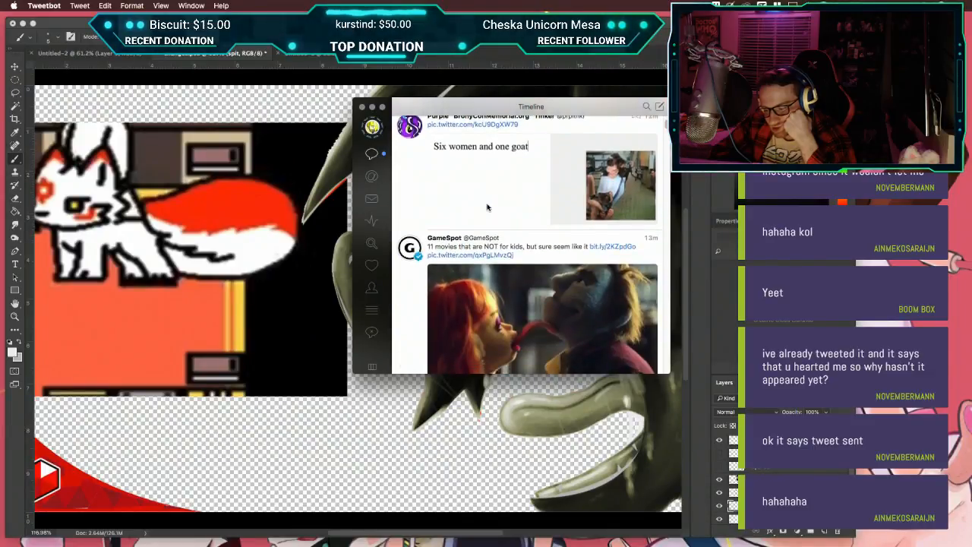
pyautogui.scroll(-10, 488, 206)
pyautogui.scroll(-10, 487, 206)
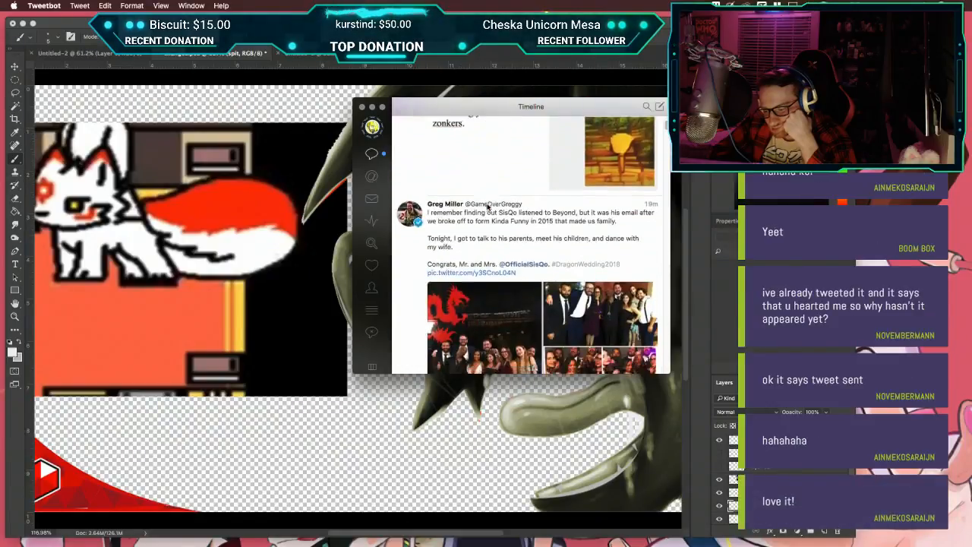
pyautogui.scroll(-2, 487, 207)
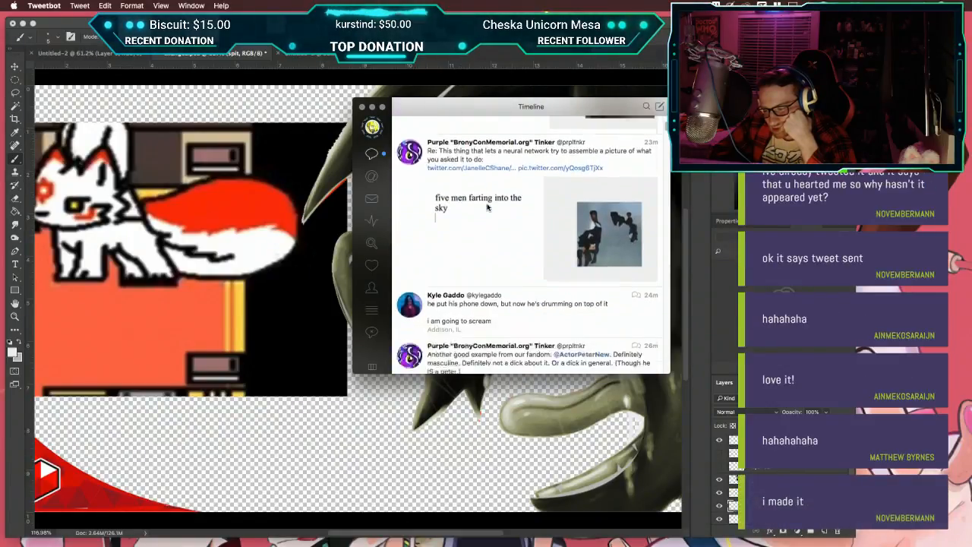
# Step: Find the Uraraka fan drawing in the timeline, like it, view it at full size, and return to the timeline
pyautogui.scroll(-10, 488, 207)
pyautogui.scroll(4, 488, 206)
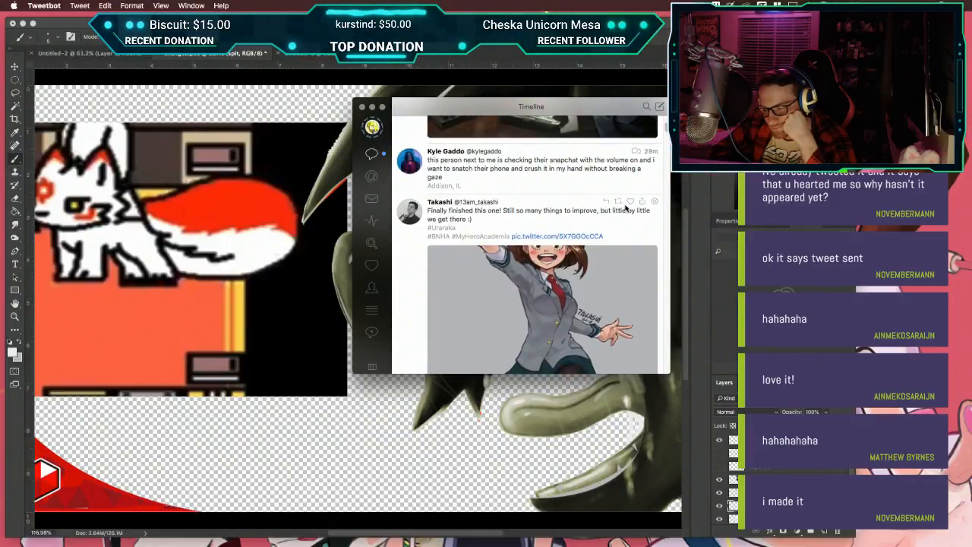
pyautogui.click(625, 247)
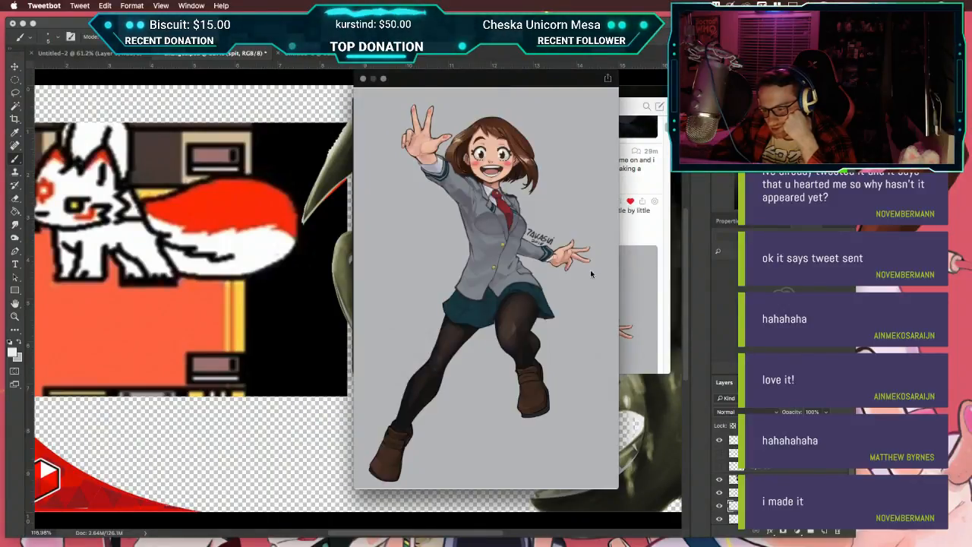
pyautogui.click(625, 246)
# Step: Continue through the older timeline tweets to Crunchyroll's "Friends with Megumin" video post, and like it
pyautogui.scroll(-8, 640, 236)
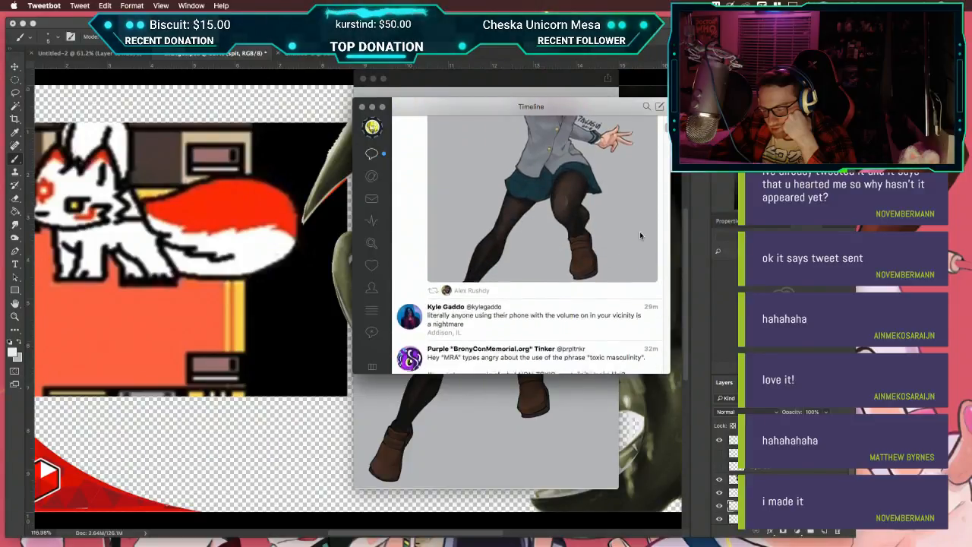
pyautogui.scroll(-5, 640, 236)
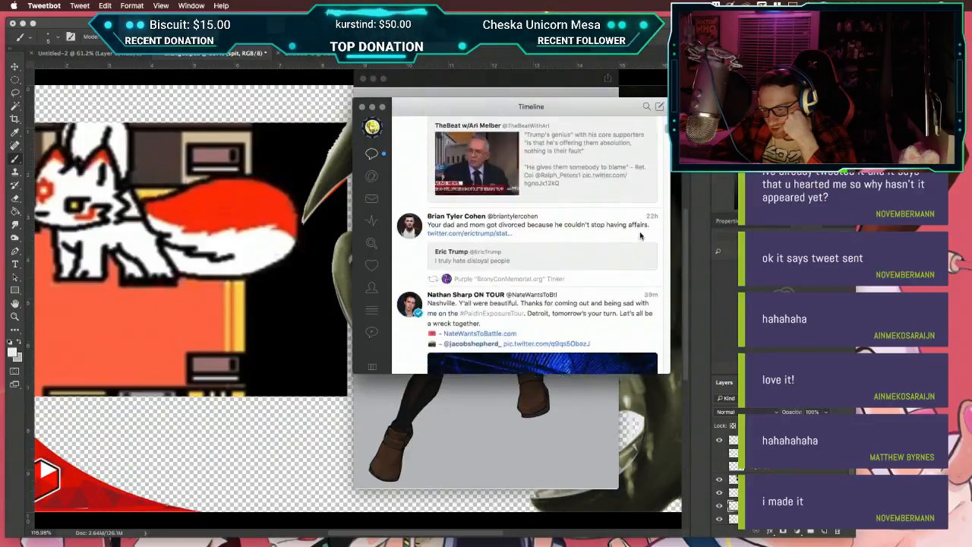
pyautogui.scroll(-10, 640, 236)
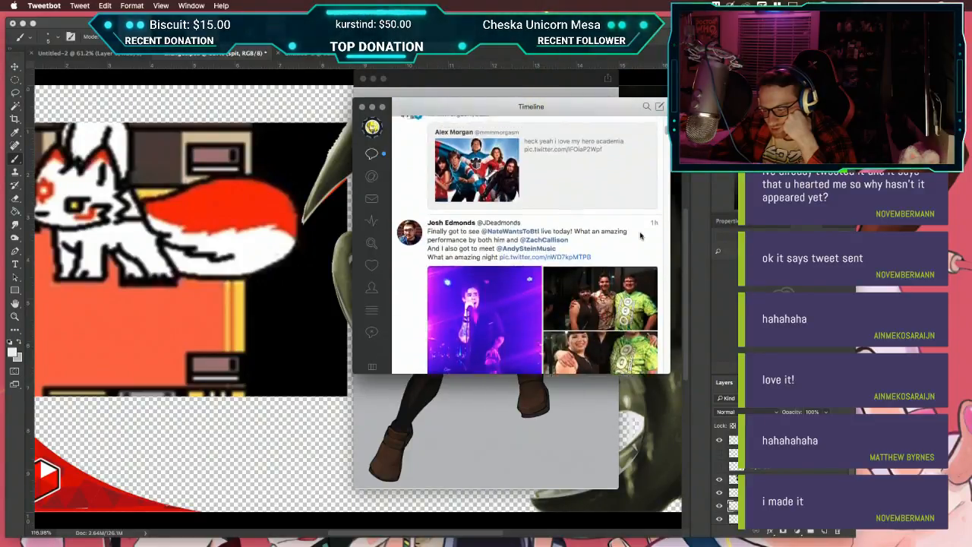
pyautogui.scroll(-5, 640, 235)
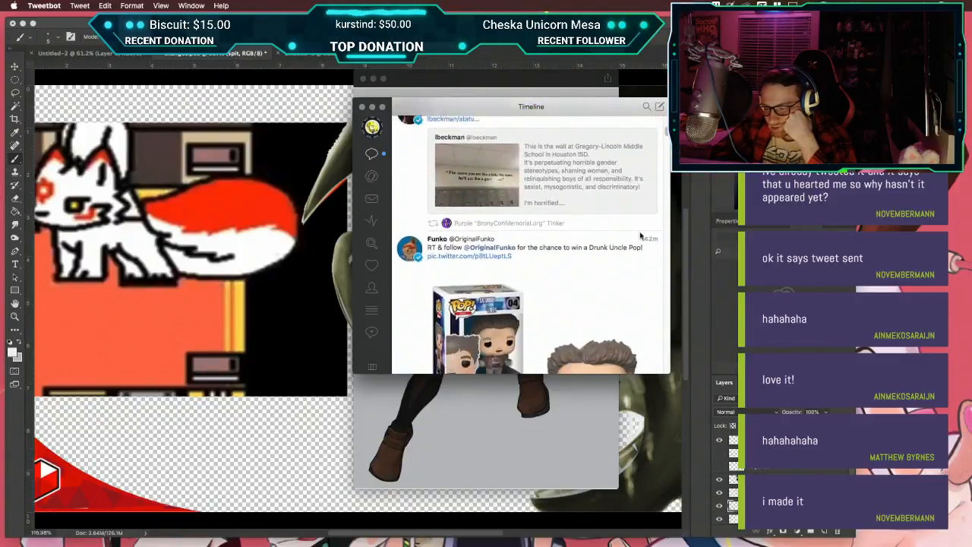
pyautogui.scroll(-10, 640, 236)
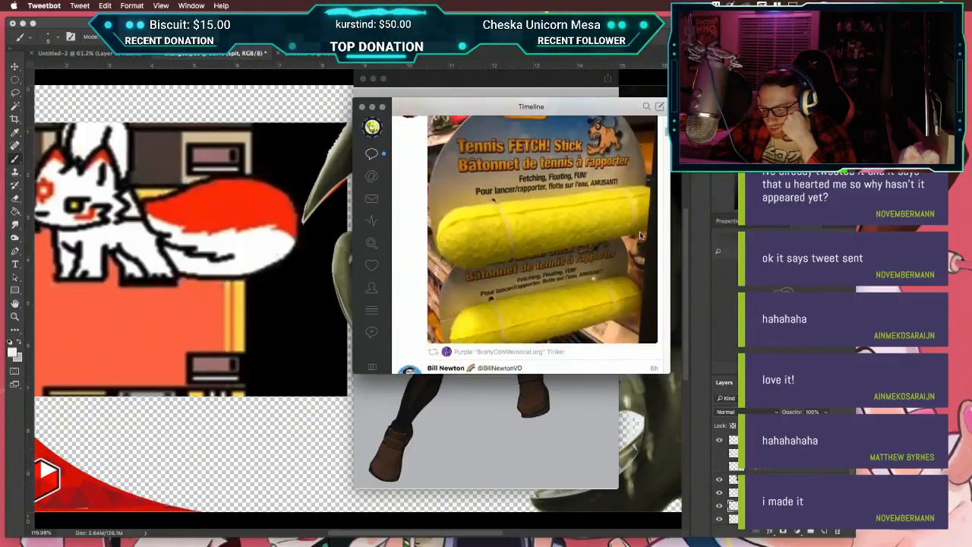
pyautogui.scroll(-5, 640, 235)
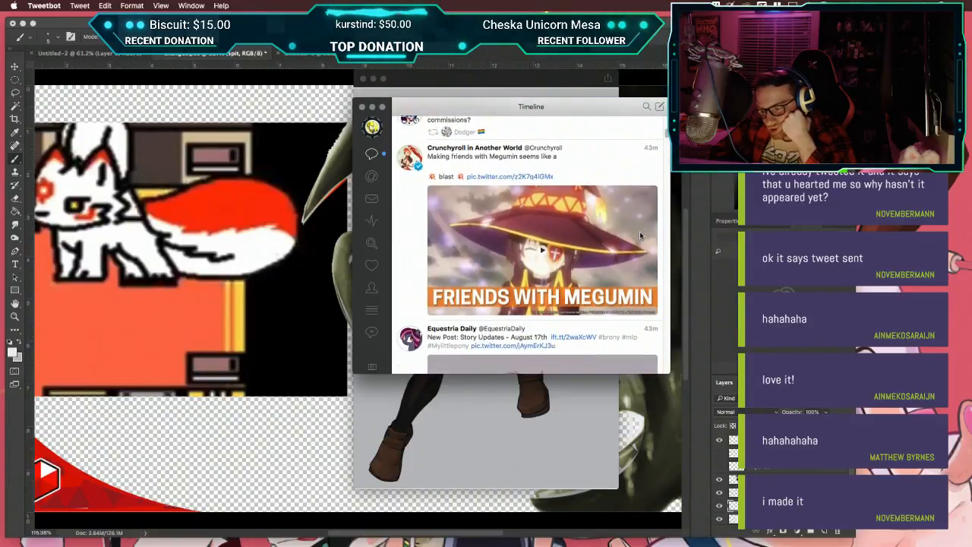
pyautogui.click(630, 145)
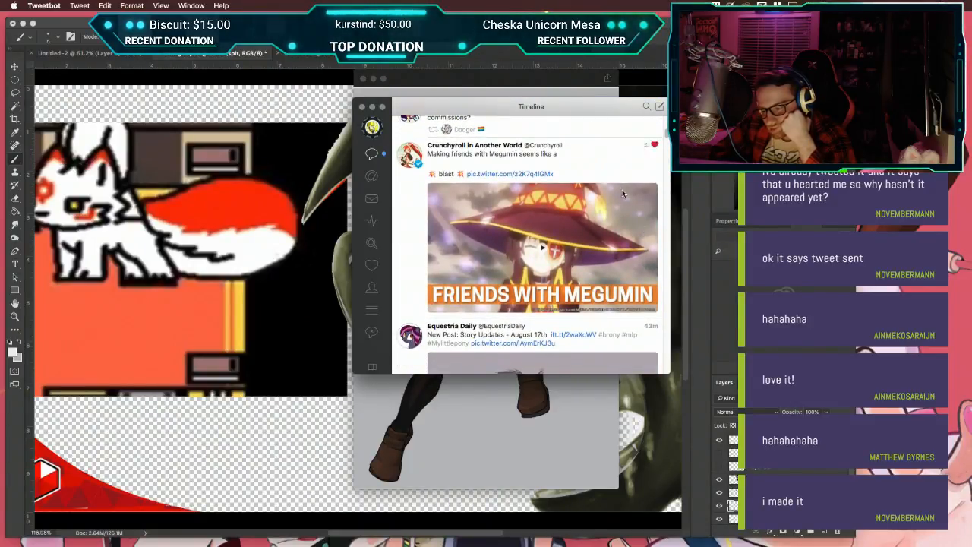
# Step: Look through the older timeline tweets from the Megumin post past the Pixar's Cars joke to the Dead Cells news
pyautogui.scroll(-1, 622, 194)
pyautogui.scroll(-6, 623, 193)
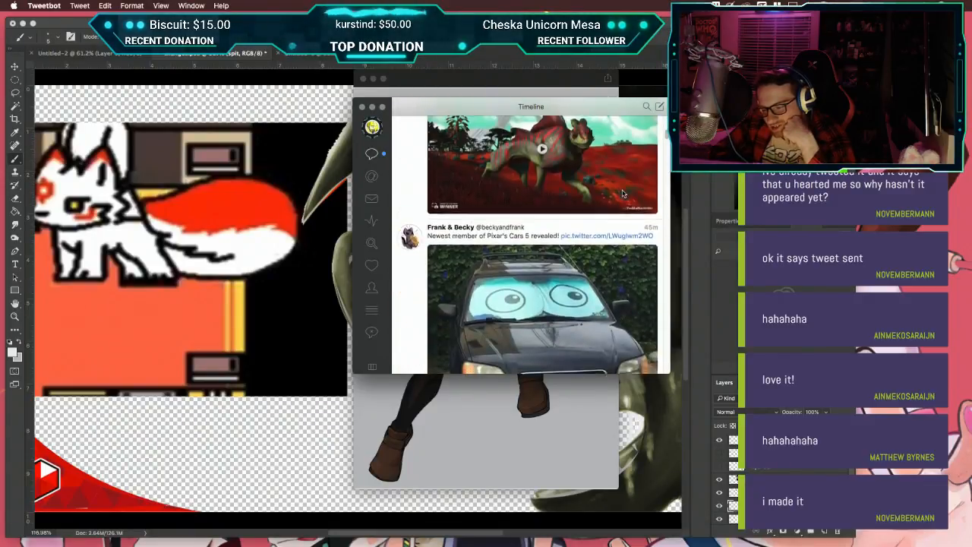
pyautogui.scroll(-2, 619, 197)
pyautogui.scroll(-1, 540, 254)
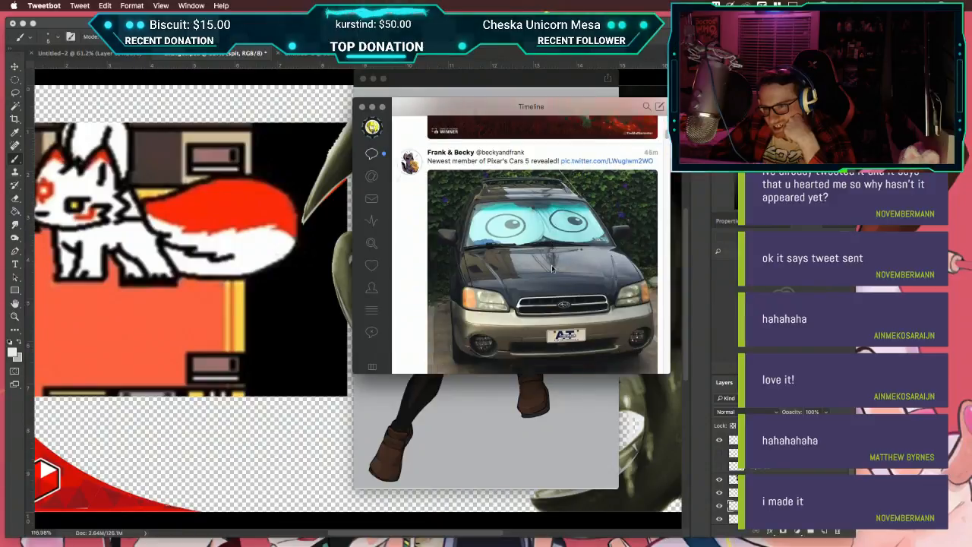
pyautogui.scroll(-4, 552, 269)
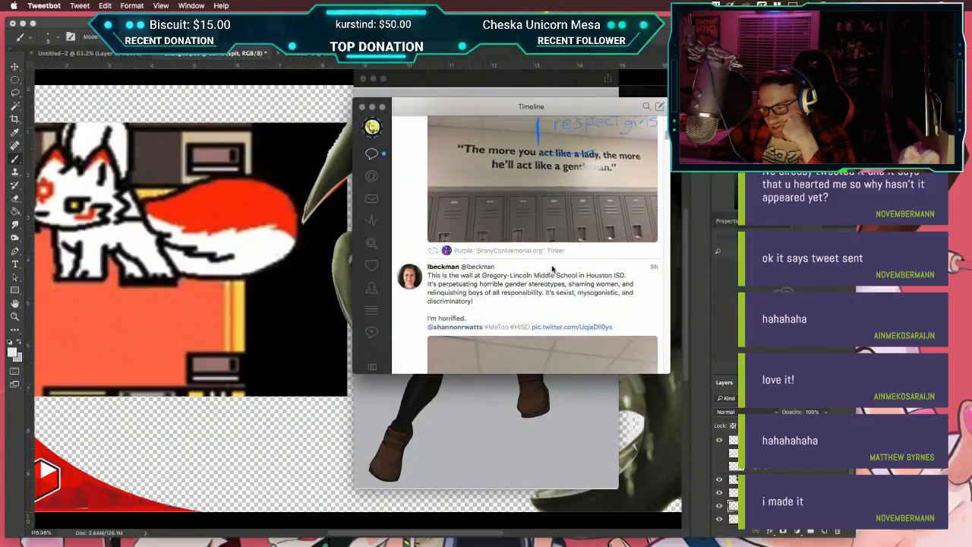
pyautogui.scroll(-15, 554, 269)
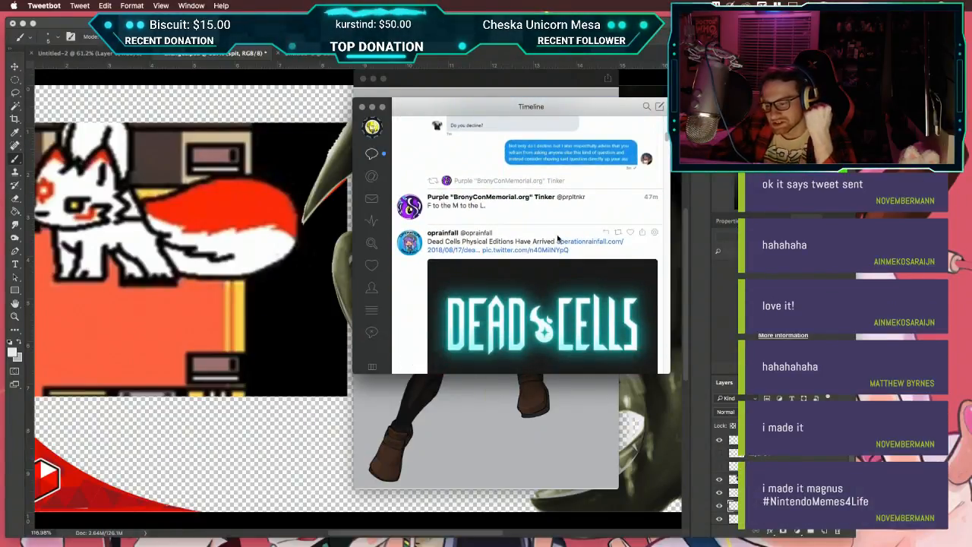
pyautogui.scroll(-5, 557, 238)
pyautogui.scroll(3, 557, 239)
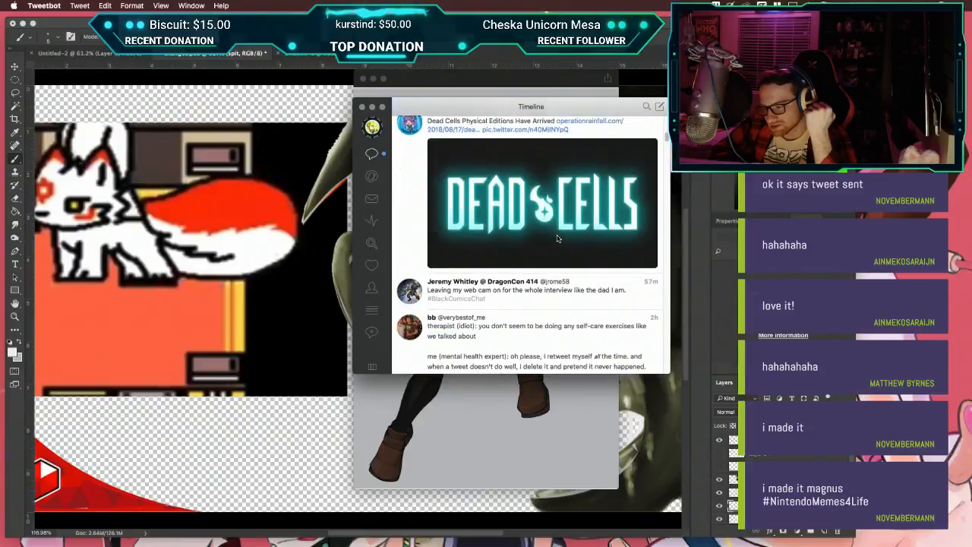
# Step: Like the Dead Cells physical editions tweet and continue through the timeline, past the Cosmic Star Heroine review, to the Utomaru art book post
pyautogui.click(631, 151)
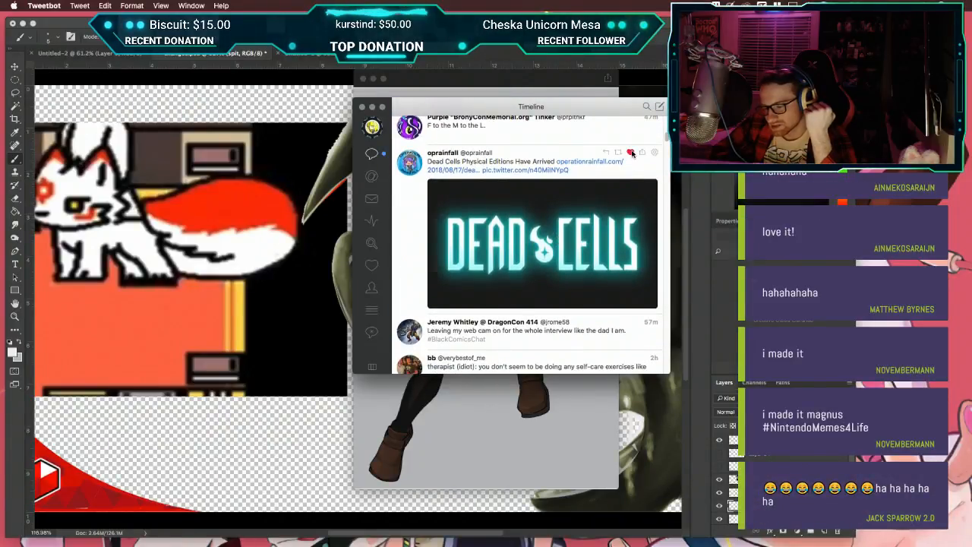
pyautogui.scroll(-1, 602, 221)
pyautogui.scroll(-6, 602, 222)
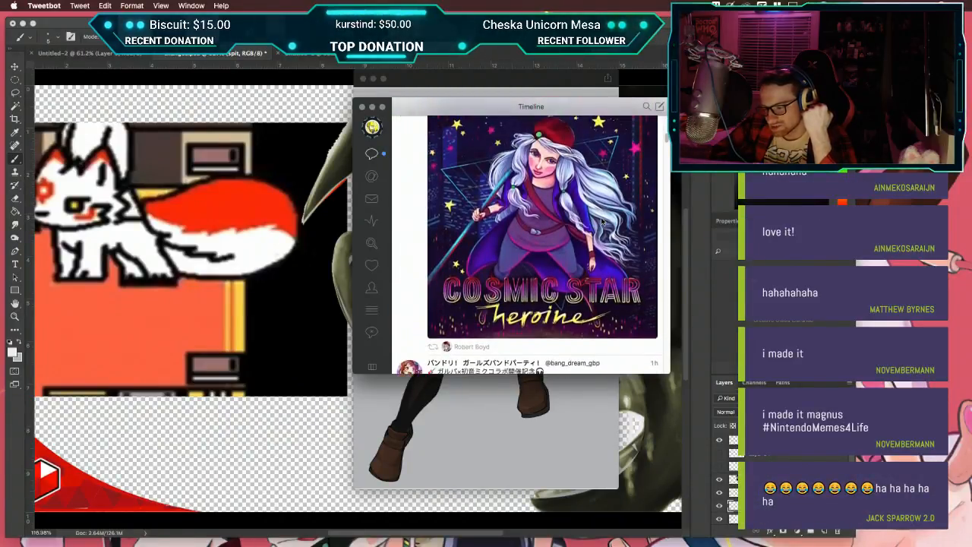
pyautogui.scroll(2, 602, 222)
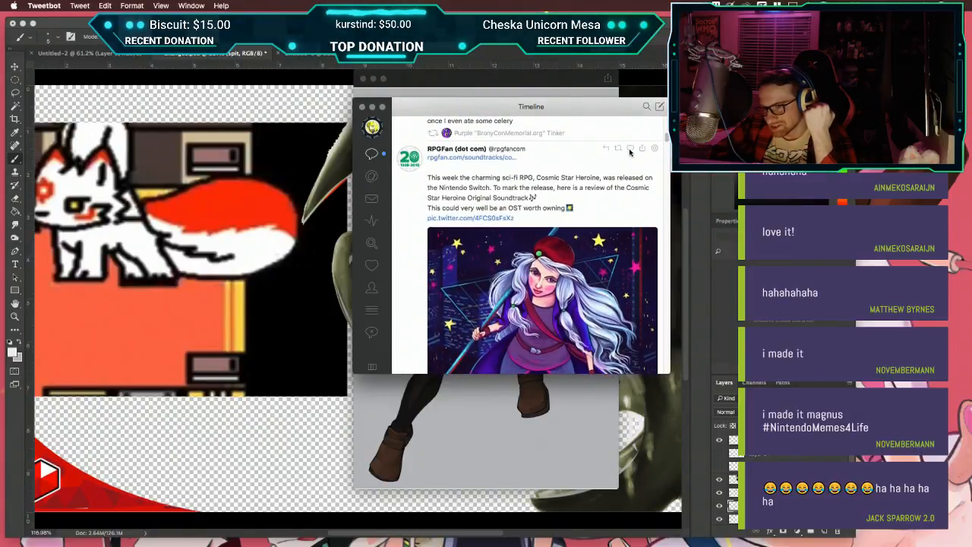
pyautogui.scroll(-10, 629, 149)
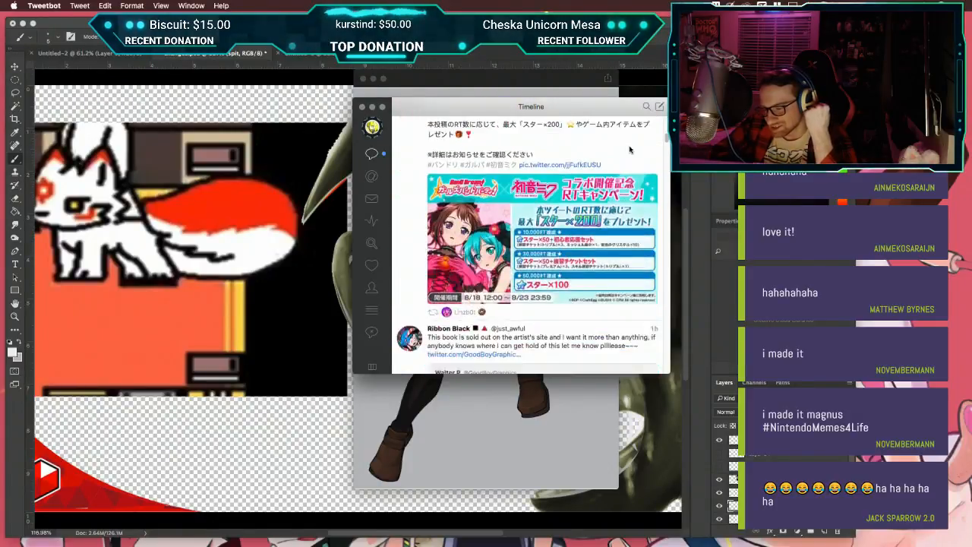
pyautogui.scroll(-5, 629, 148)
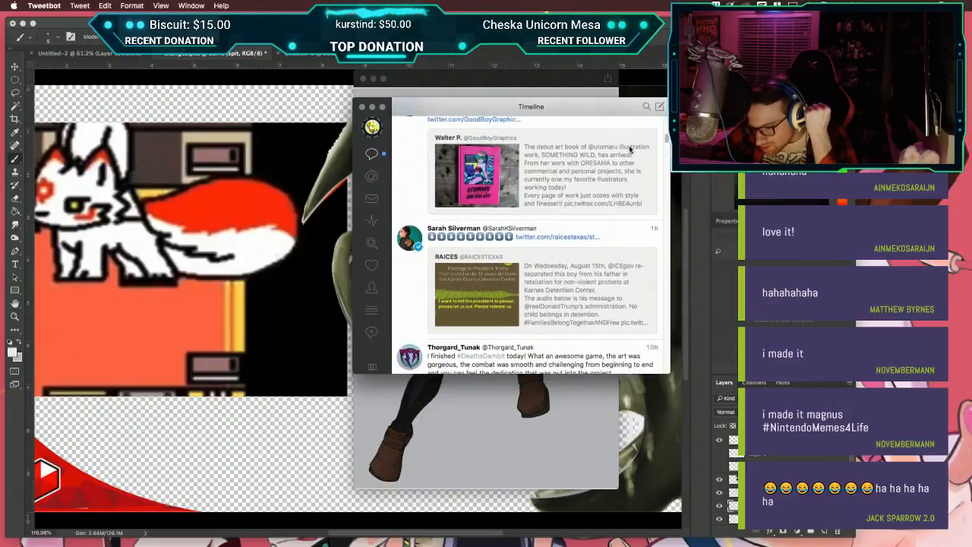
# Step: Open the quoted Utomaru "Something Wild" art book tweet, view its cover and character spread photos at full size, and return to the timeline
pyautogui.click(519, 162)
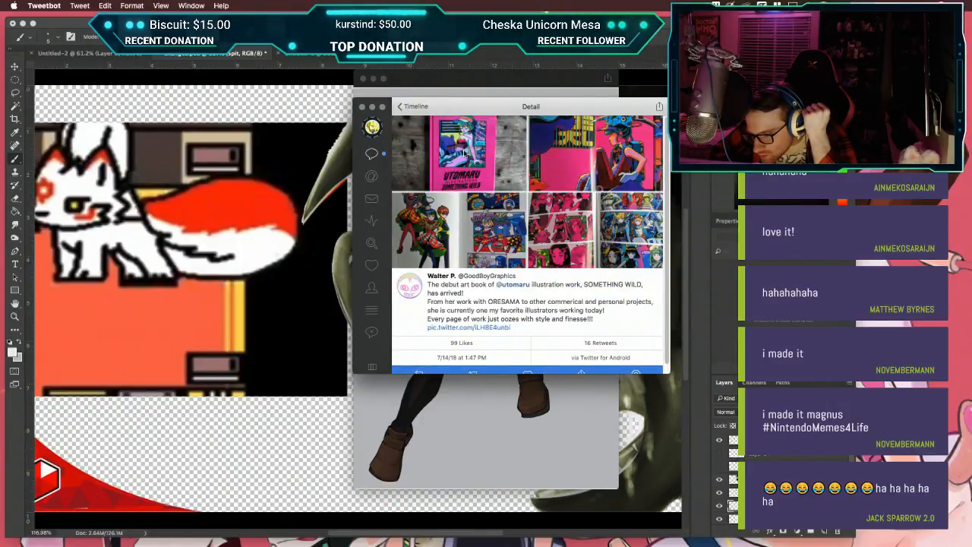
pyautogui.click(464, 154)
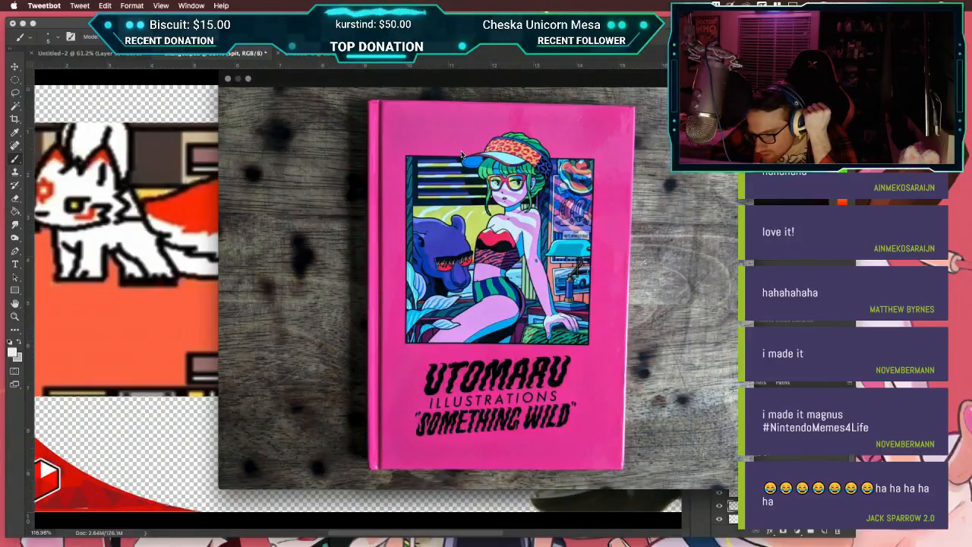
pyautogui.click(229, 79)
pyautogui.click(492, 231)
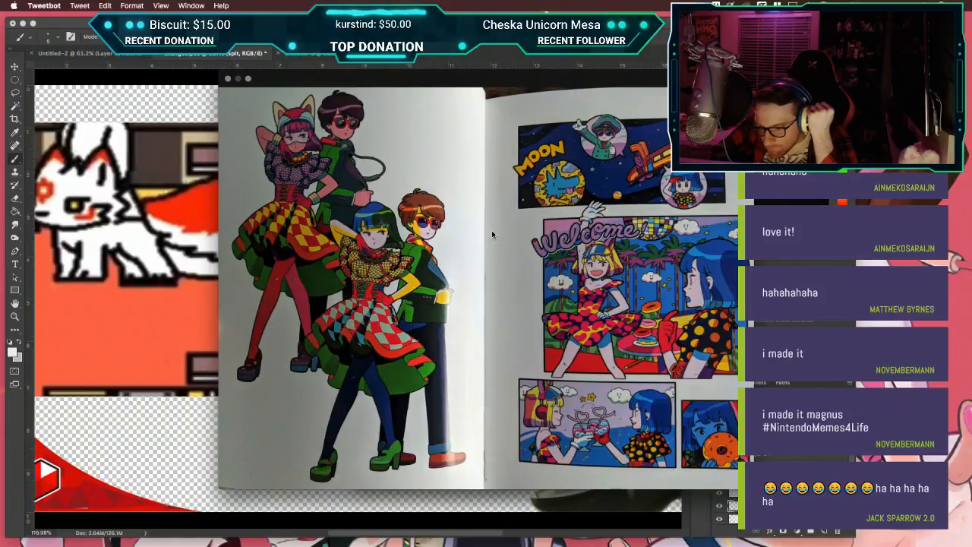
pyautogui.click(228, 79)
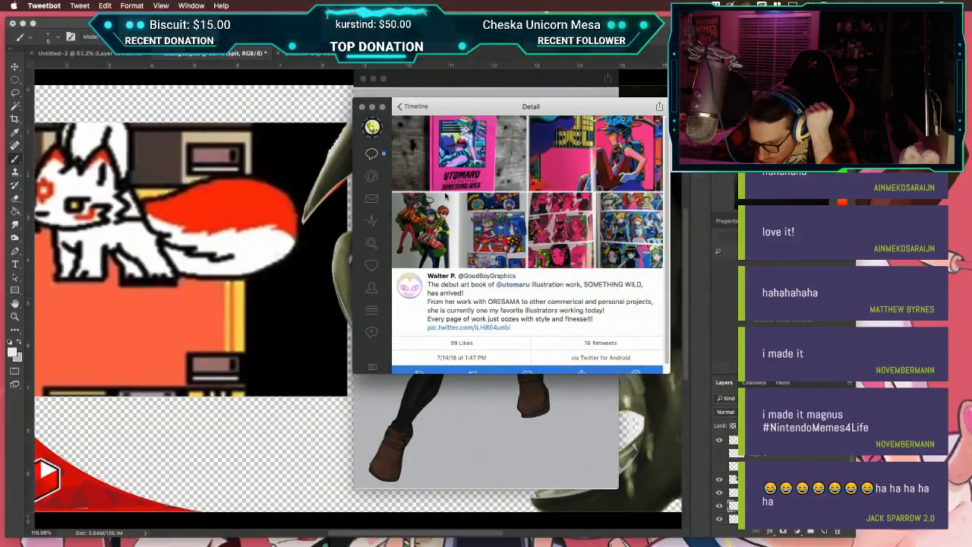
pyautogui.click(402, 110)
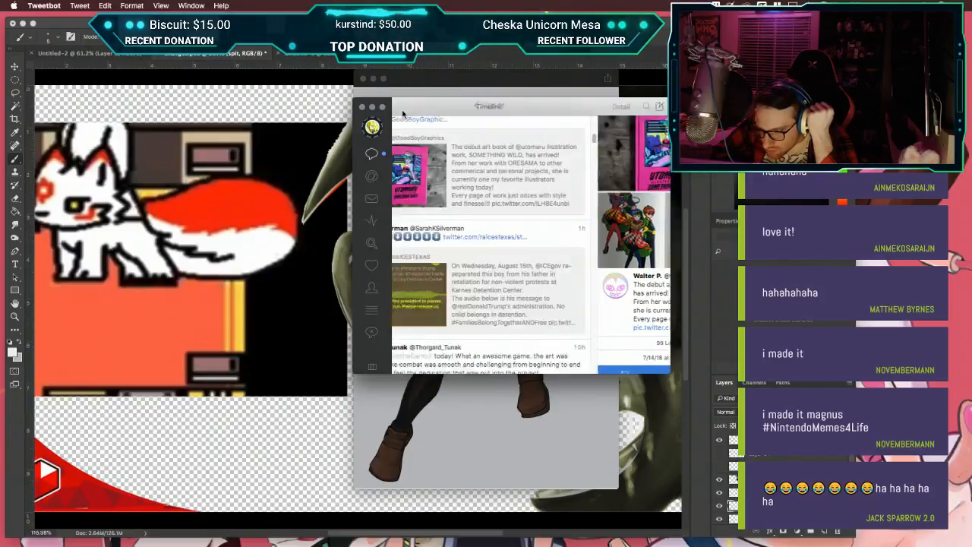
# Step: Look through the older timeline tweets, past the rainbow comic-colouring stream post and the Spider-Man N64 walkthrough, to the Nintendo Force posts
pyautogui.scroll(-15, 472, 222)
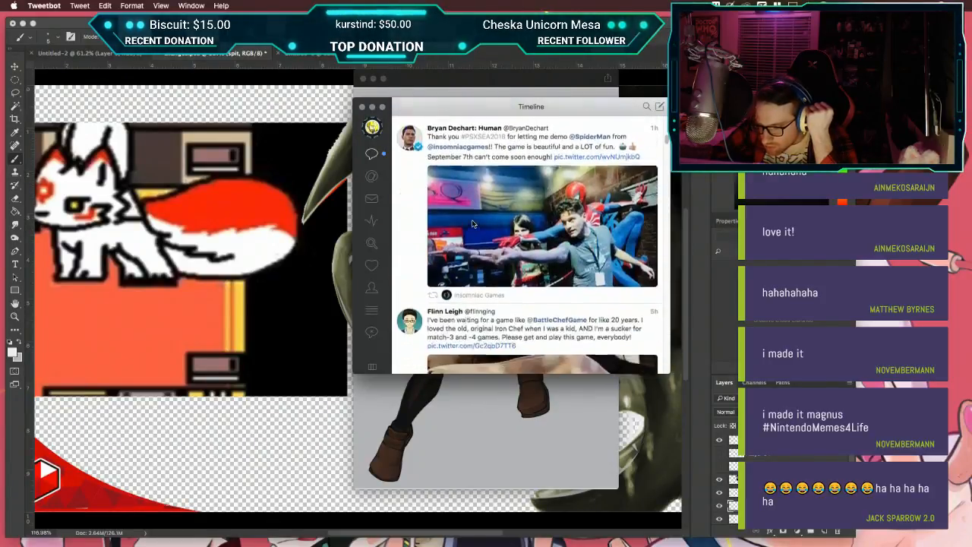
pyautogui.scroll(-15, 472, 222)
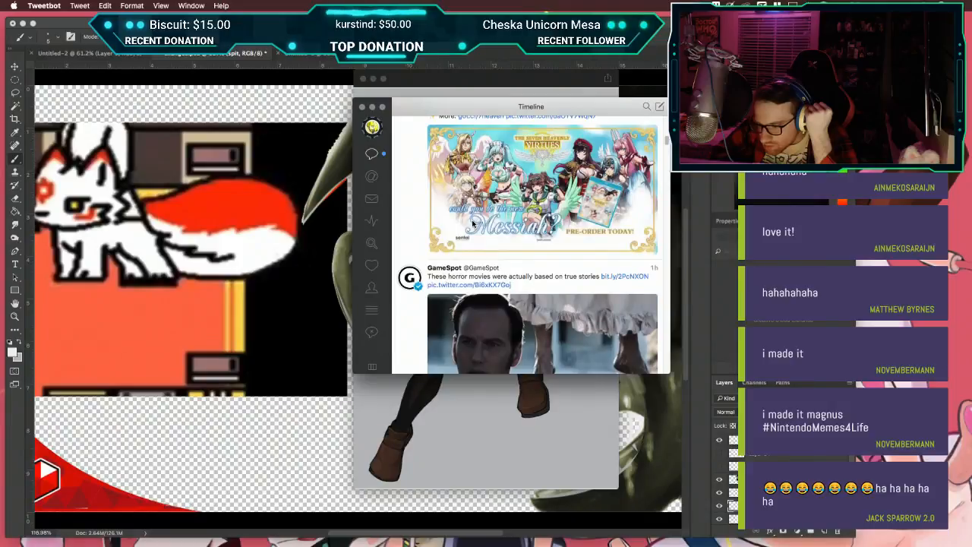
pyautogui.scroll(-15, 473, 222)
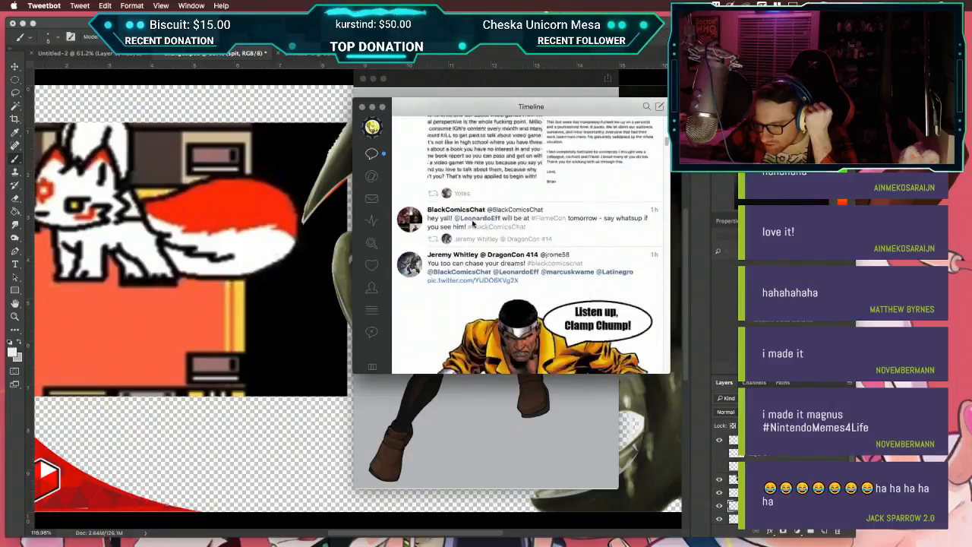
pyautogui.scroll(-5, 472, 222)
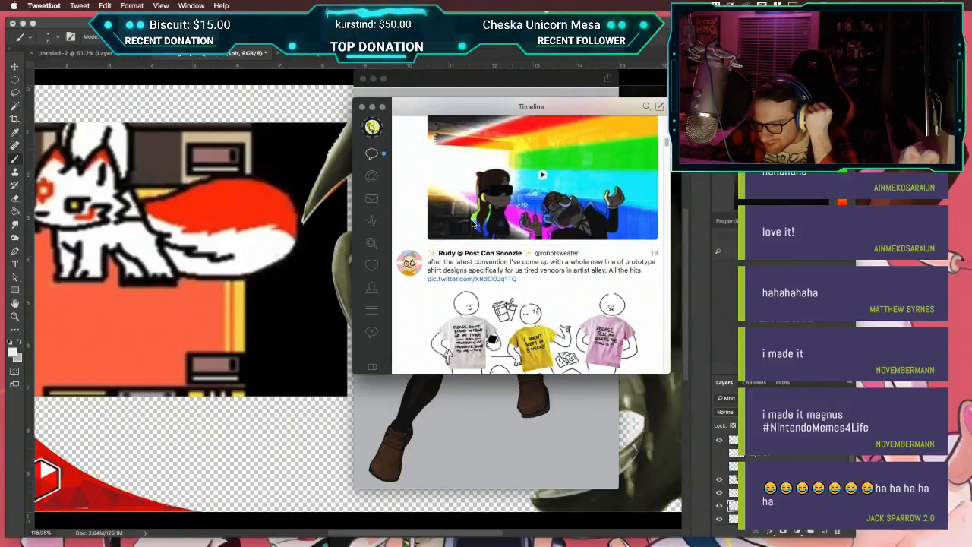
pyautogui.scroll(2, 473, 222)
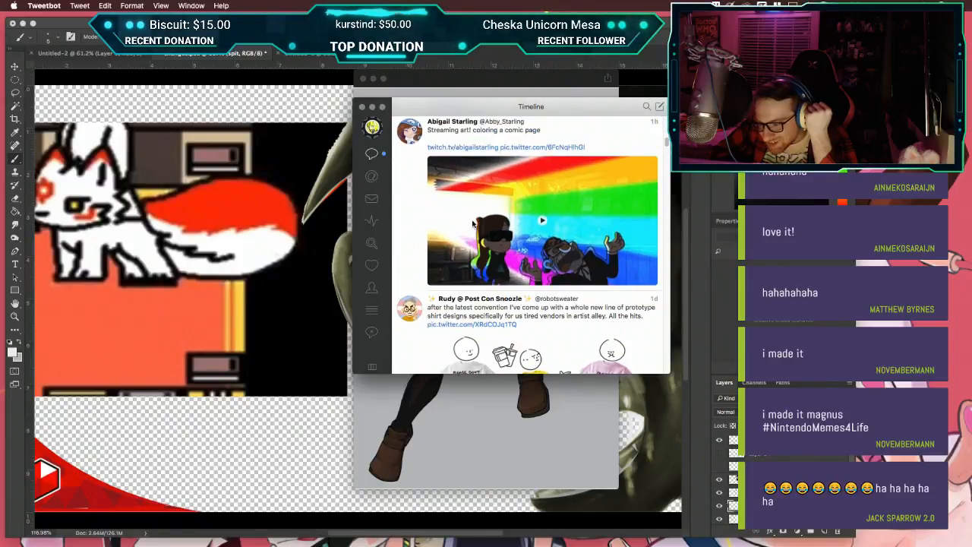
pyautogui.scroll(-3, 472, 222)
pyautogui.scroll(8, 473, 222)
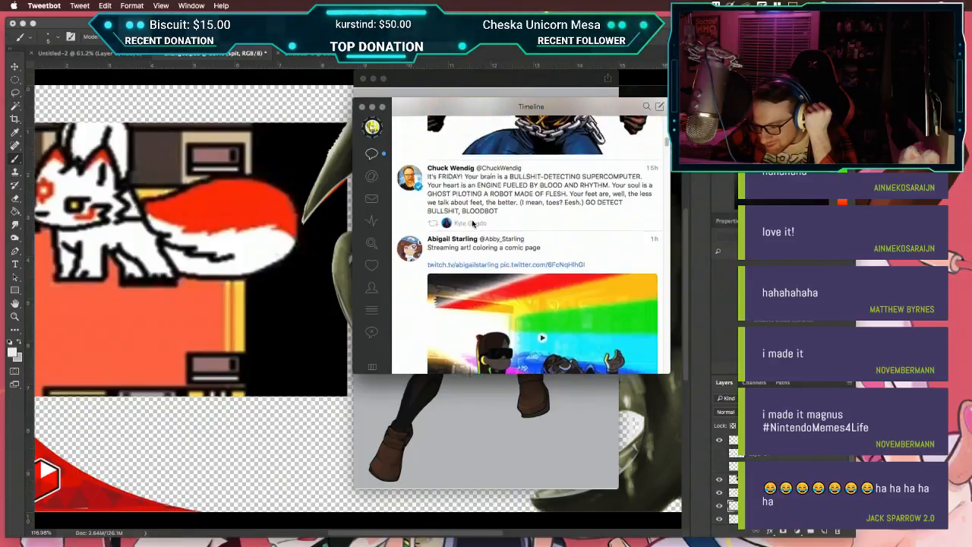
pyautogui.scroll(-1, 472, 223)
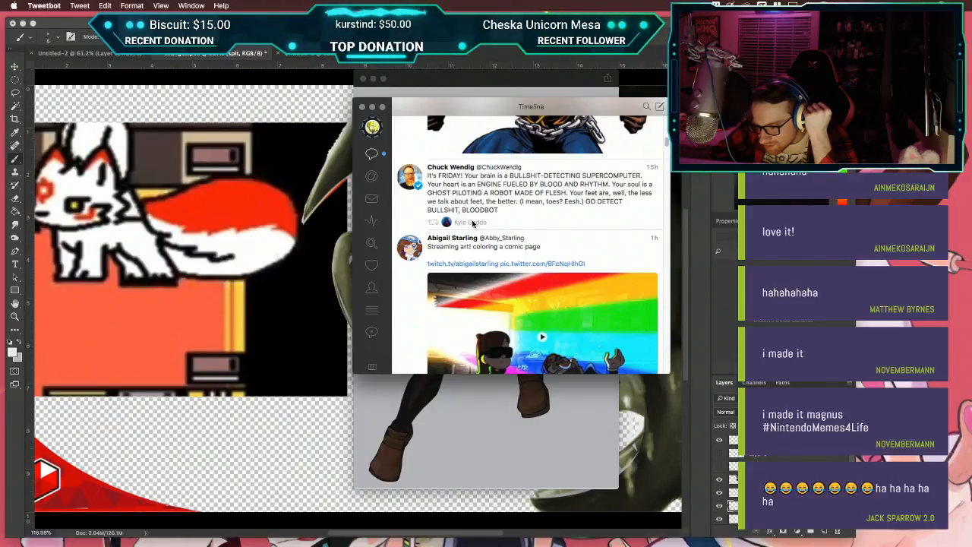
pyautogui.scroll(-10, 472, 222)
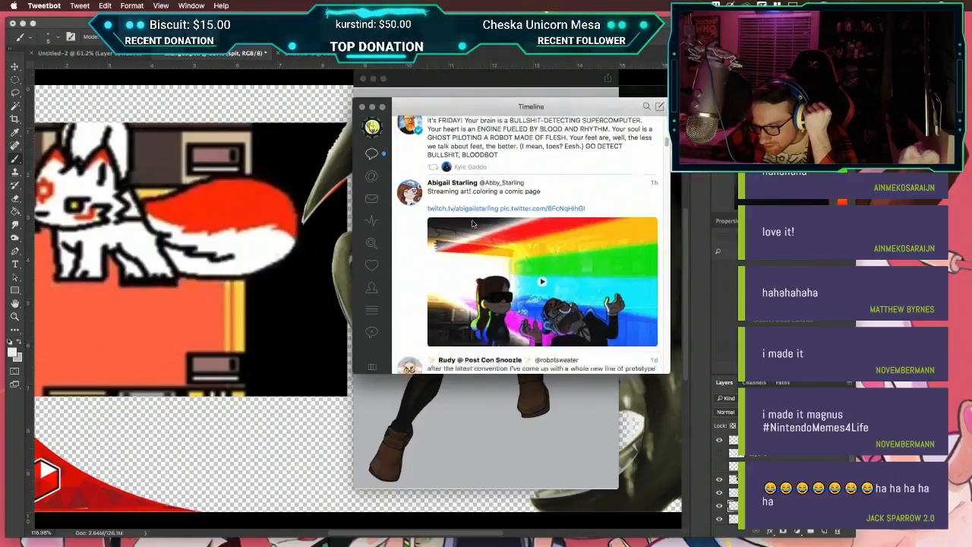
pyautogui.scroll(-10, 472, 222)
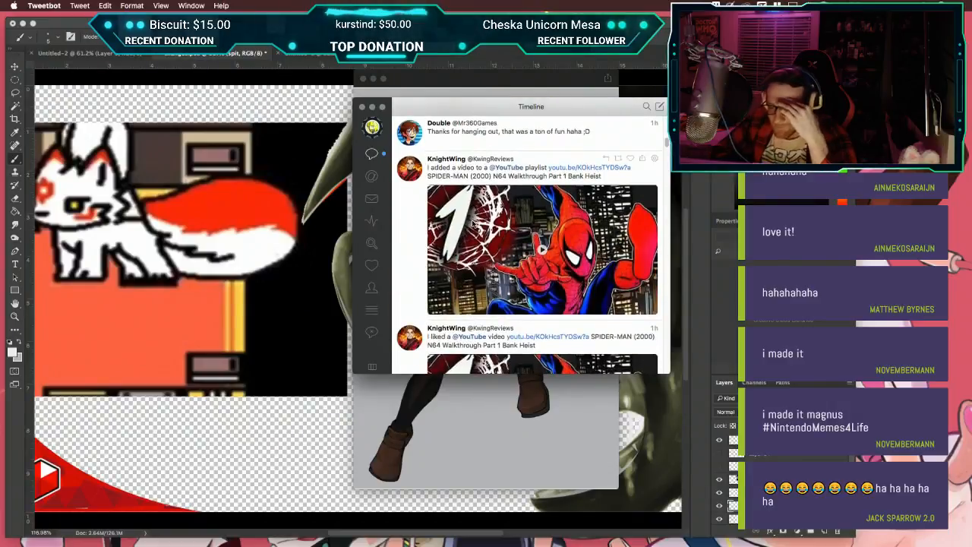
pyautogui.scroll(-5, 472, 223)
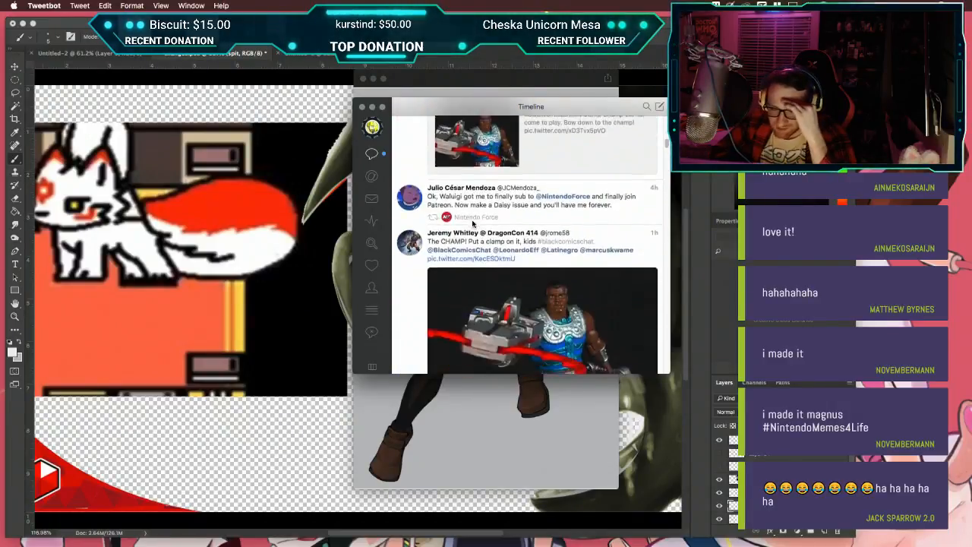
# Step: Close the Twitter timeline and the Uraraka picture, hide the Twitter client, and return to the thumbnail document in Photoshop
pyautogui.click(362, 107)
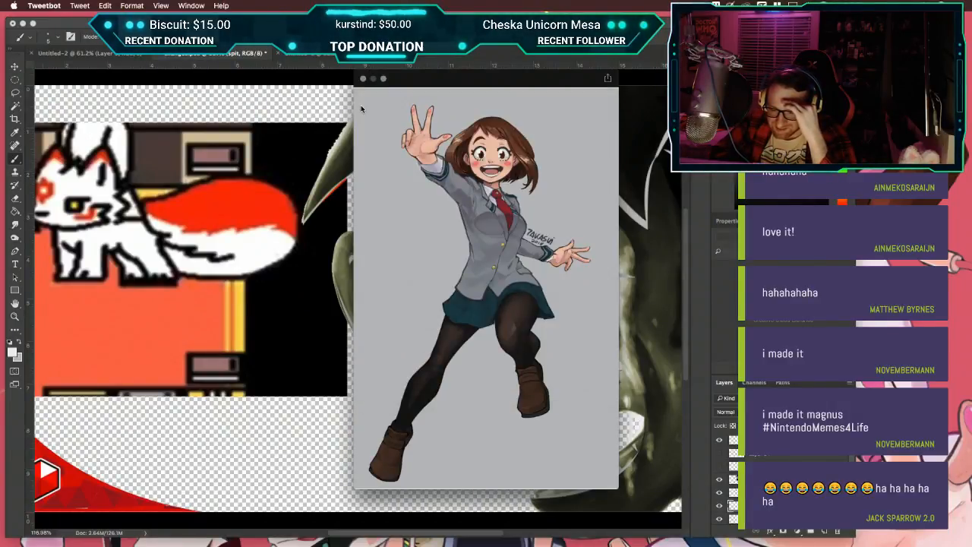
pyautogui.click(362, 78)
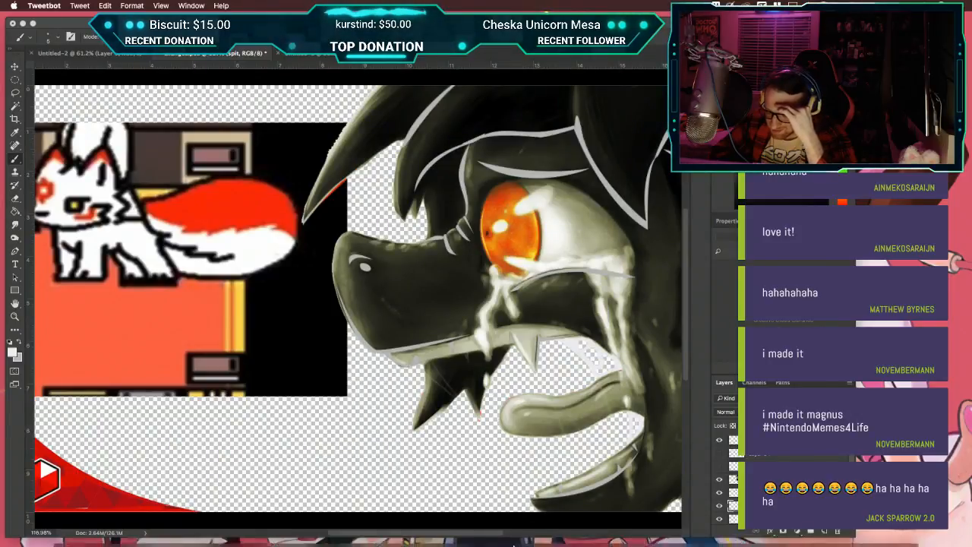
pyautogui.moveTo(503, 543)
pyautogui.rightClick(751, 536)
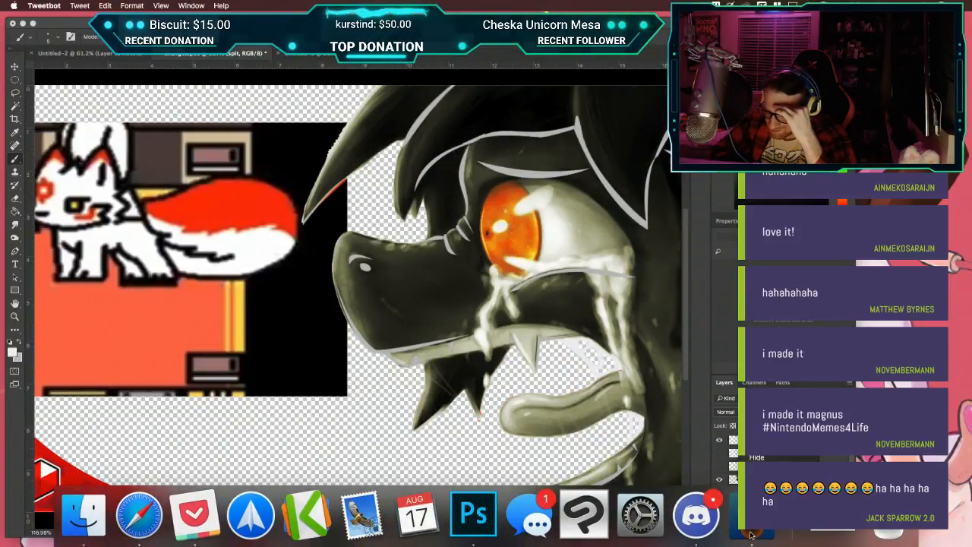
pyautogui.click(757, 457)
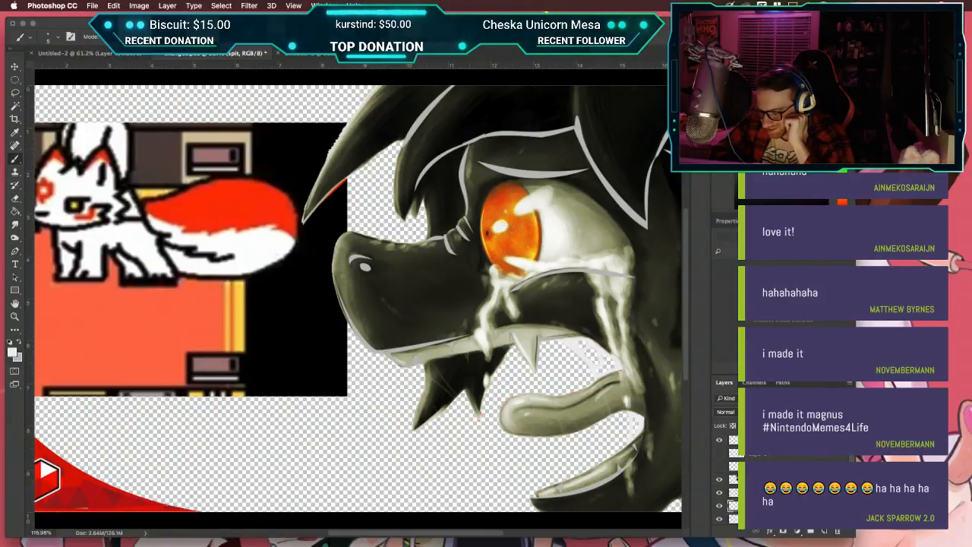
# Step: Check the character's layers by toggling their visibility, and hide the dark shaded artwork covering the white-and-red flat version
pyautogui.click(718, 465)
pyautogui.click(719, 466)
pyautogui.click(719, 479)
pyautogui.click(719, 479)
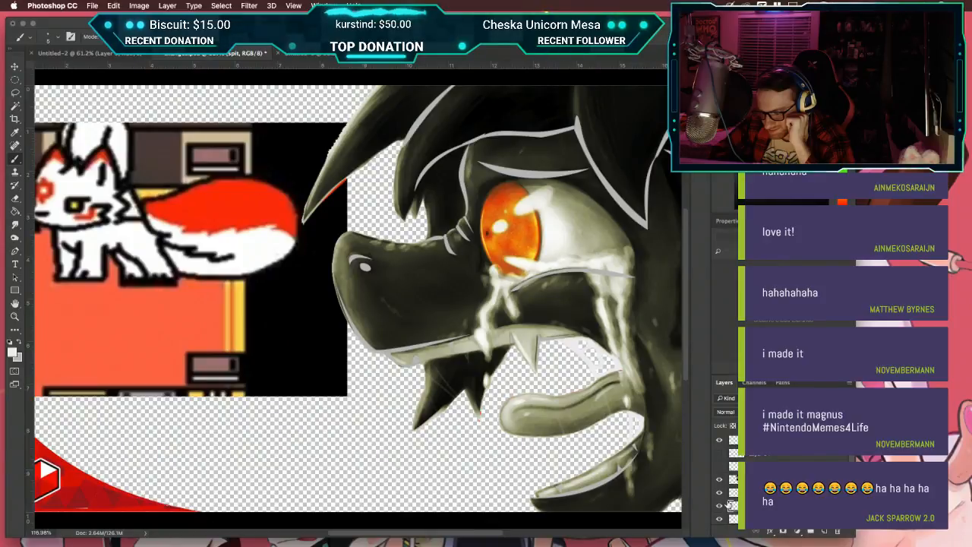
pyautogui.click(719, 506)
pyautogui.click(719, 505)
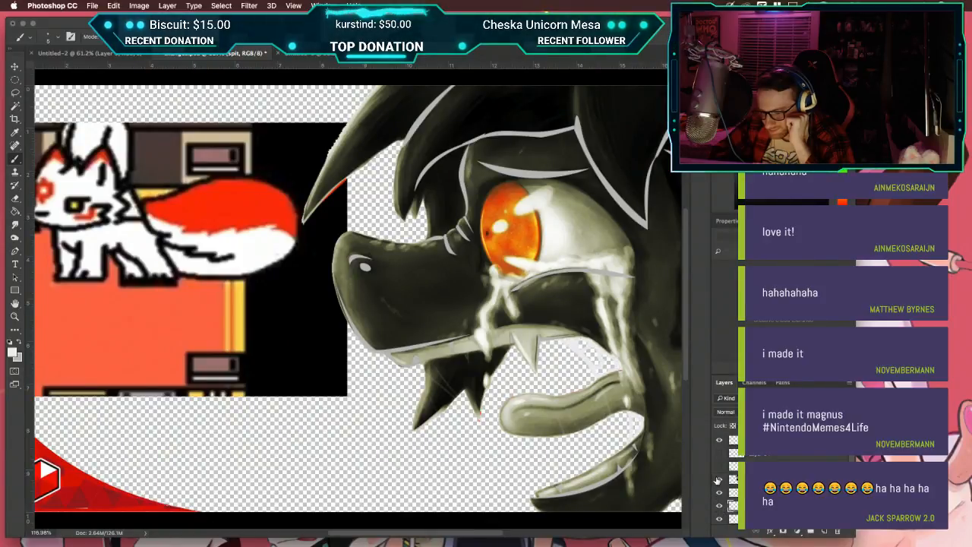
pyautogui.click(718, 480)
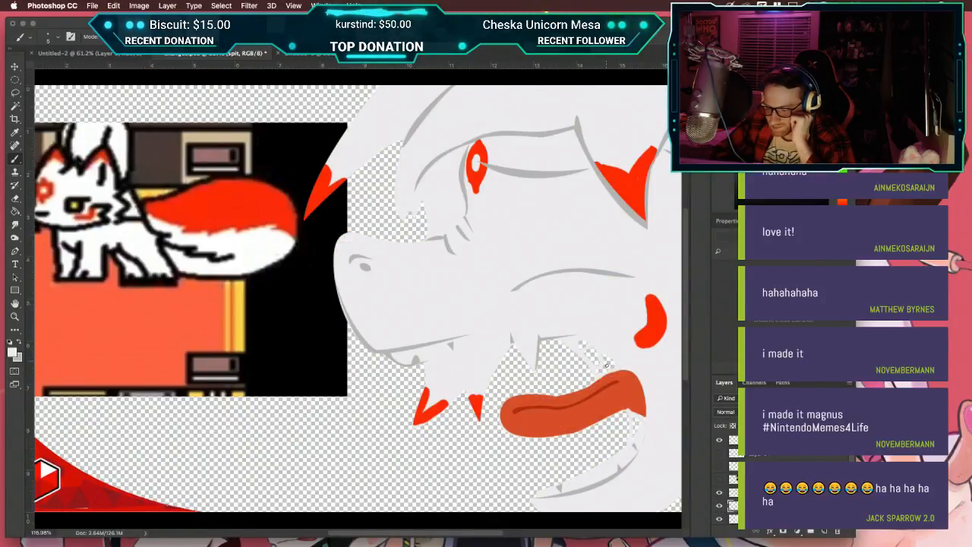
# Step: Show the black background layer behind the flat-coloured character and inspect the open mouth and jaw against it
pyautogui.hotkey('ctrl', '0')
pyautogui.scroll(10, 607, 373)
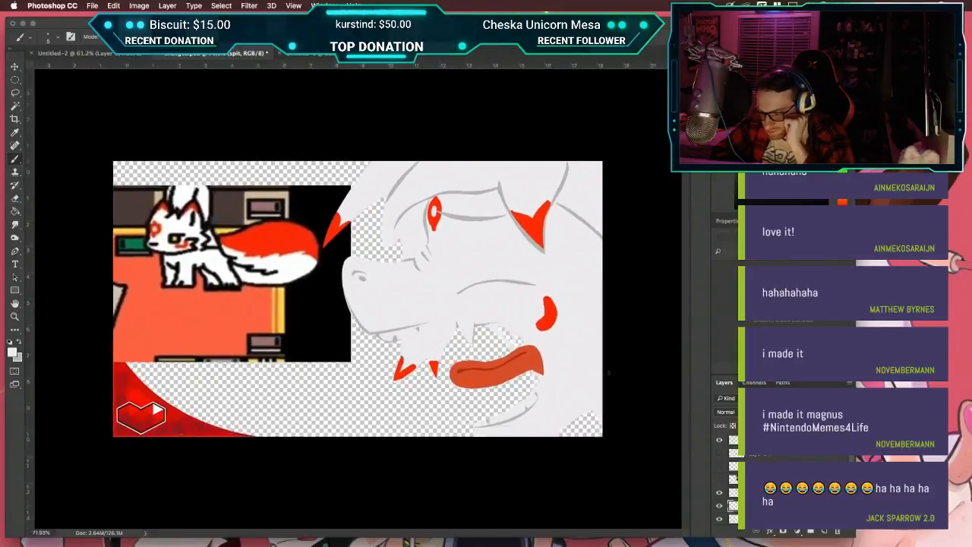
pyautogui.hscroll(3, 608, 373)
pyautogui.scroll(-1, 608, 373)
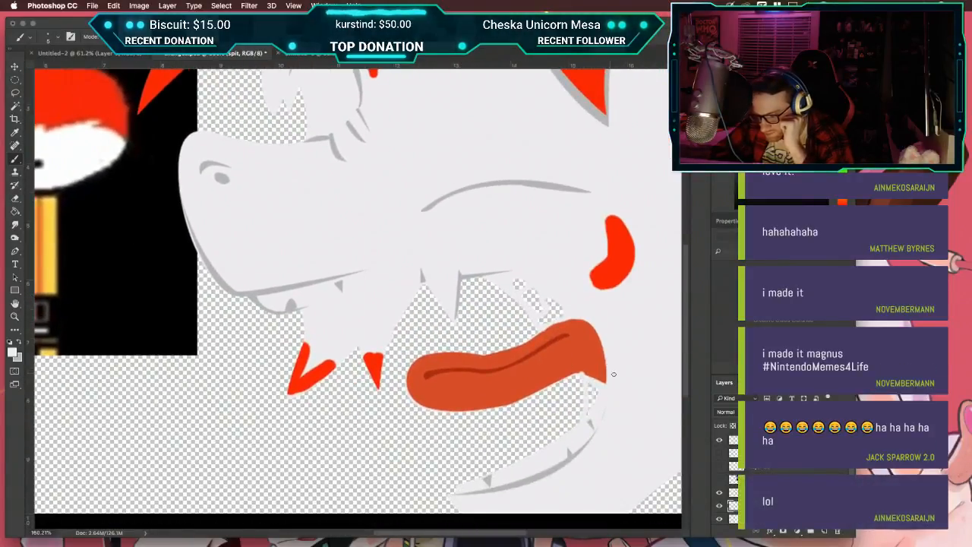
pyautogui.scroll(-5, 782, 478)
pyautogui.click(720, 503)
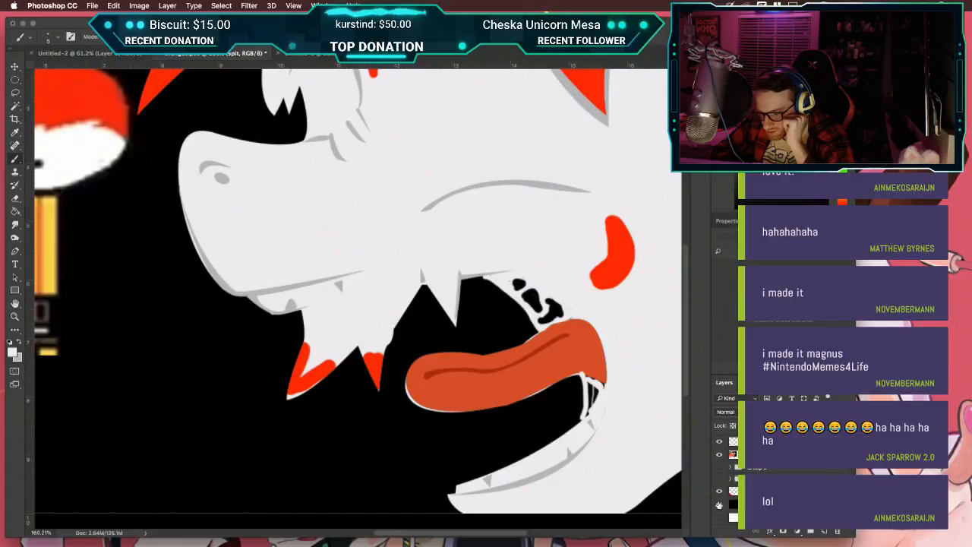
pyautogui.scroll(-5, 580, 434)
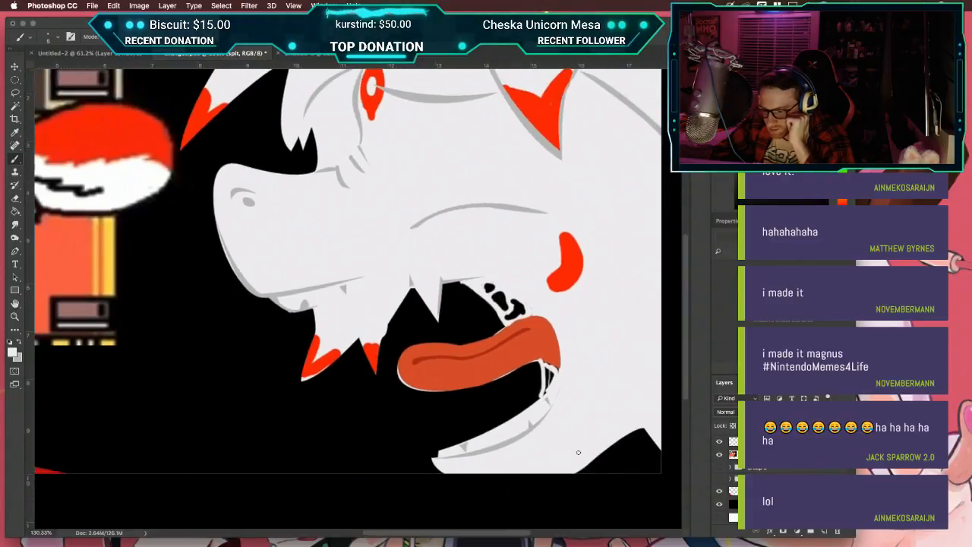
pyautogui.scroll(3, 578, 452)
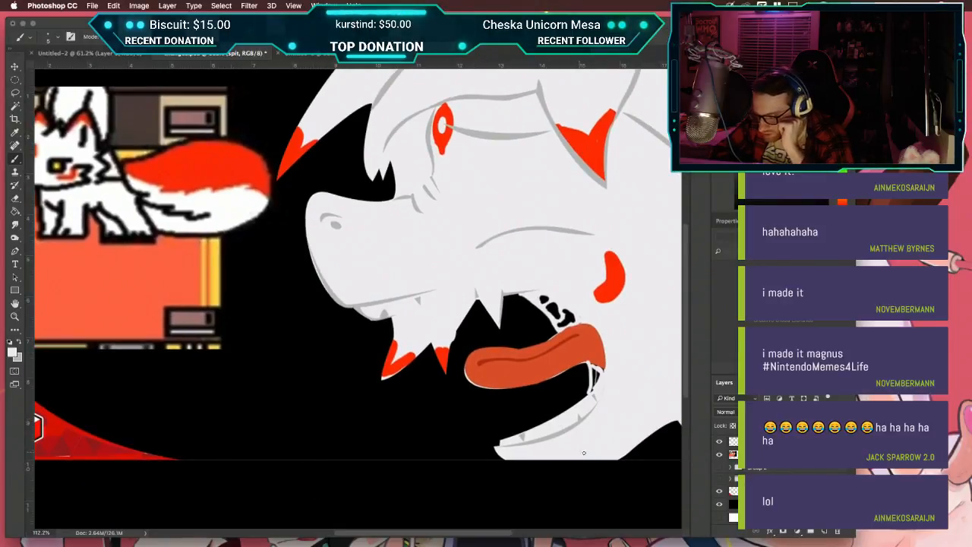
# Step: Paint a thin white strand of spit curving from the chin fur down to the tongue on the flat version
pyautogui.scroll(5, 782, 478)
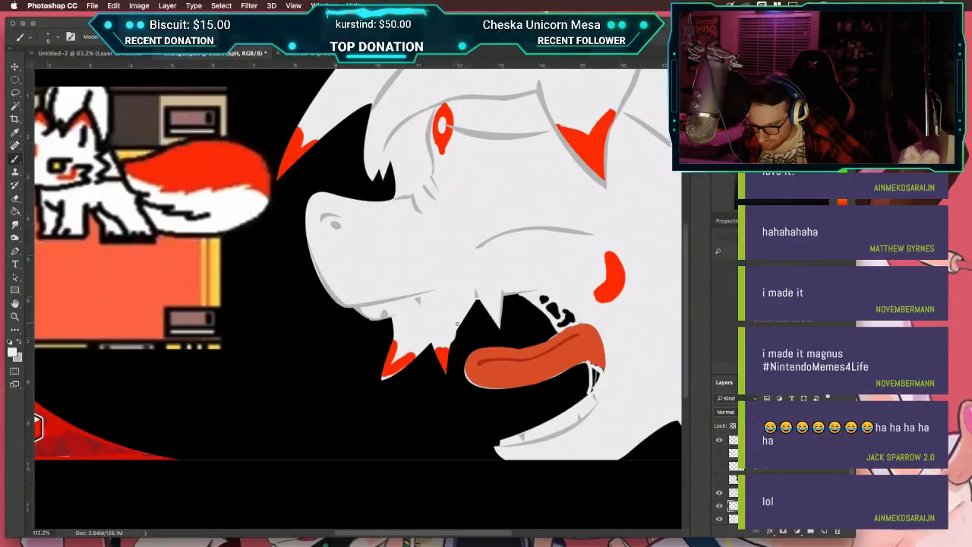
pyautogui.moveTo(475, 335); pyautogui.dragTo(480, 346)
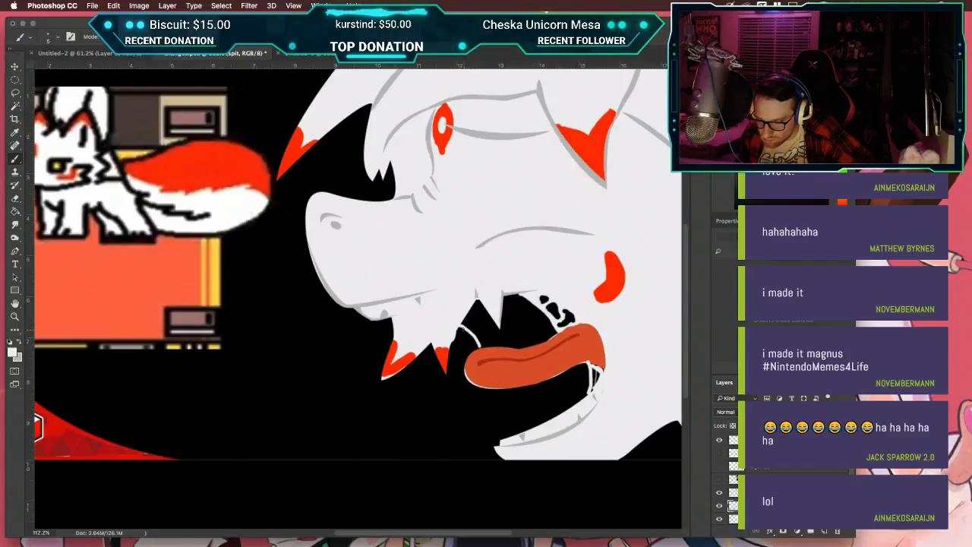
pyautogui.moveTo(459, 326); pyautogui.dragTo(476, 343)
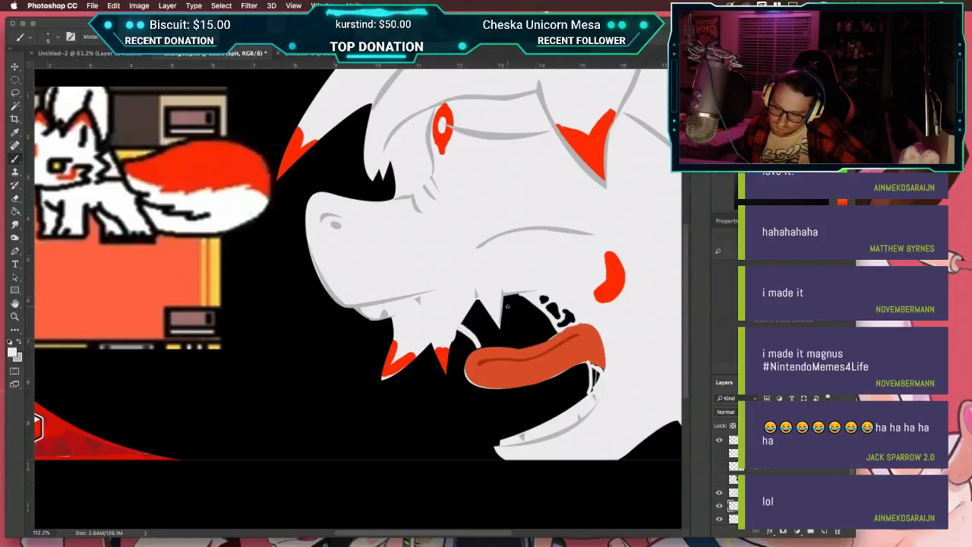
# Step: Reduce the brush to 1 px and paint hair-thin white spit strands from the upper fang to the tongue and at the back jaw
pyautogui.moveTo(505, 307); pyautogui.dragTo(524, 322)
pyautogui.moveTo(507, 305); pyautogui.dragTo(523, 329)
pyautogui.press('[')
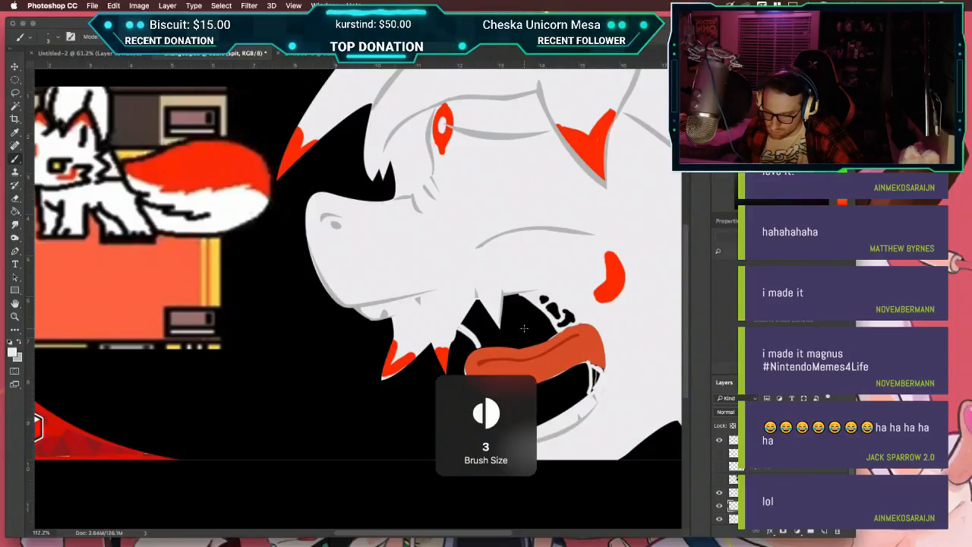
pyautogui.press('[')
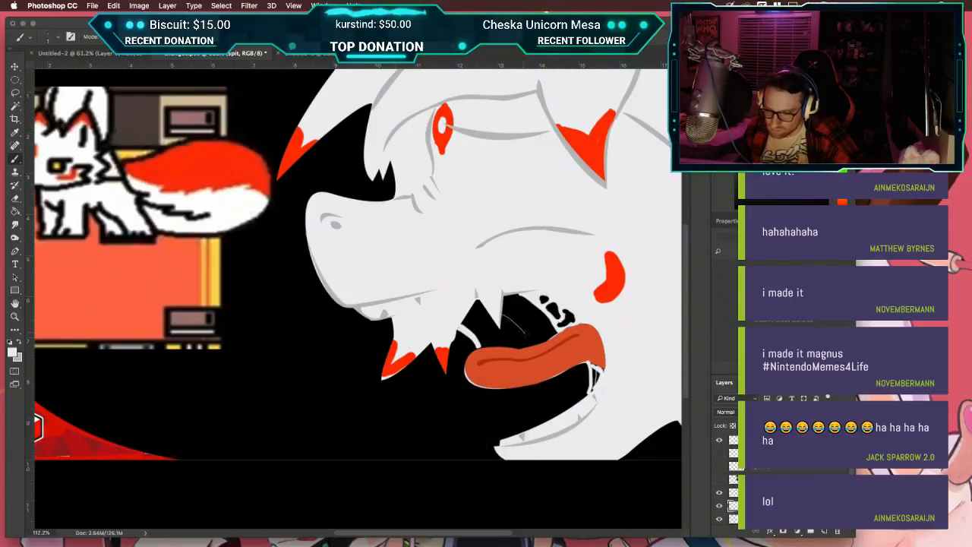
pyautogui.moveTo(501, 315); pyautogui.dragTo(531, 346)
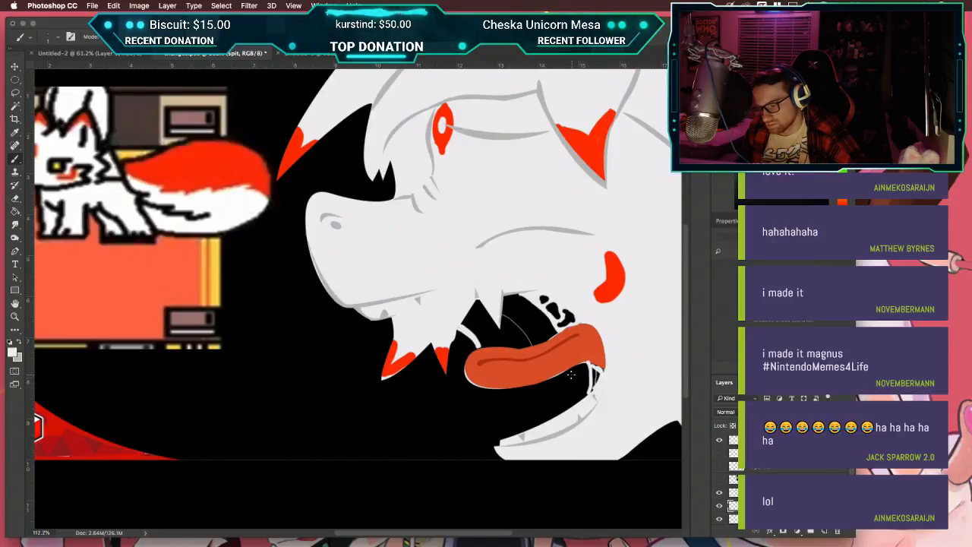
pyautogui.press('super+z')
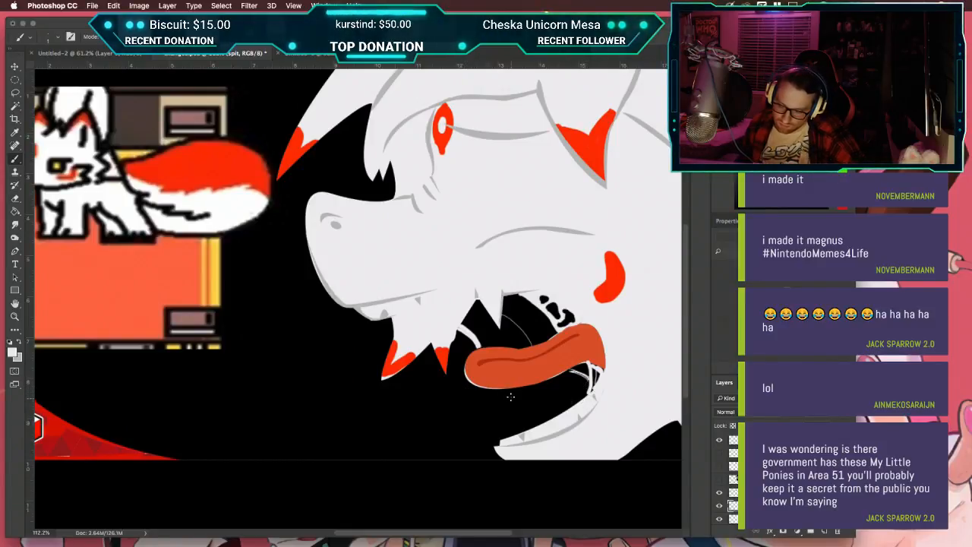
pyautogui.moveTo(496, 388); pyautogui.dragTo(524, 416)
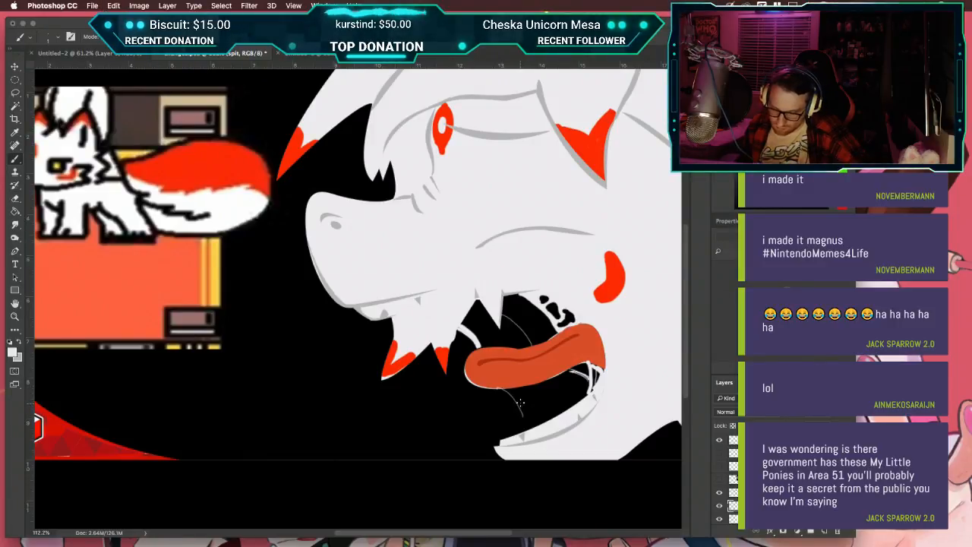
pyautogui.press('super+z')
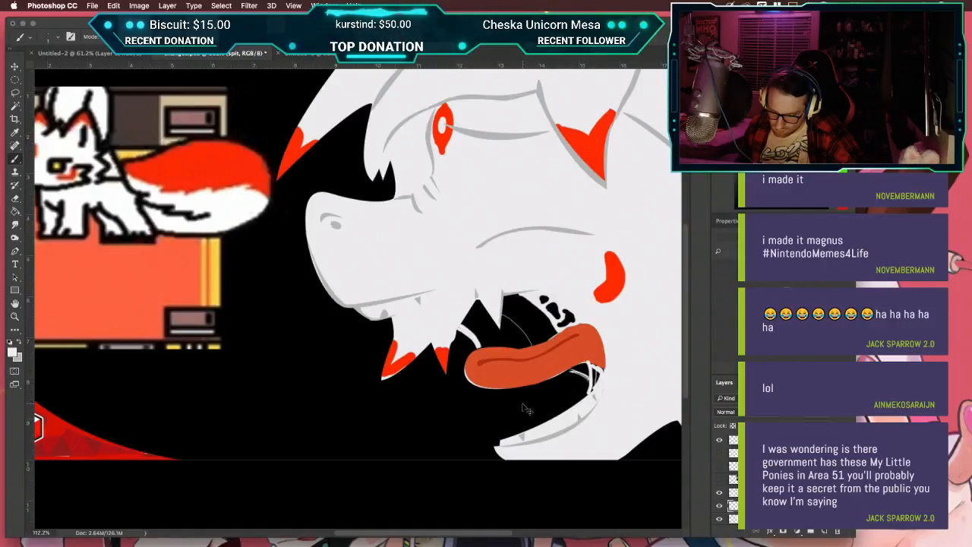
pyautogui.press(']')
pyautogui.press(']')
pyautogui.press(']')
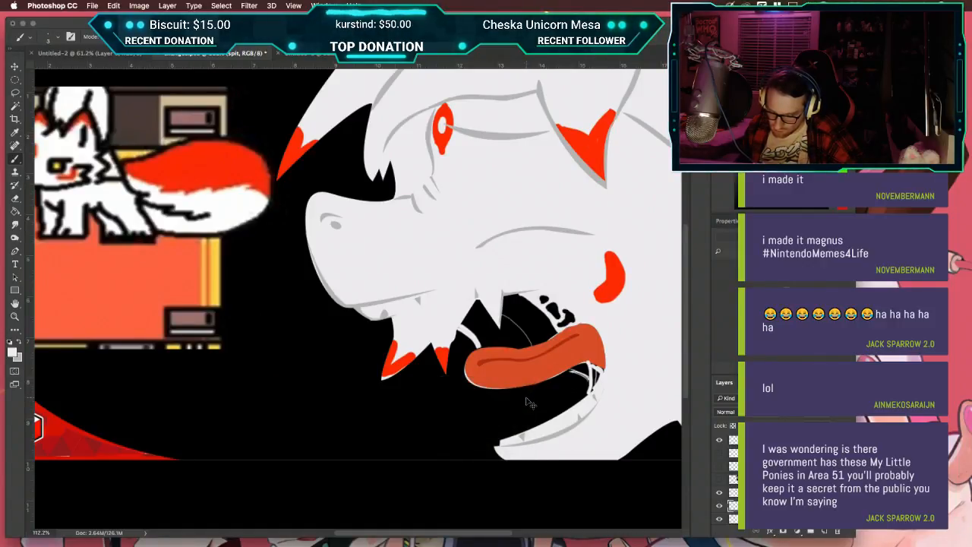
pyautogui.press(']')
pyautogui.press('[')
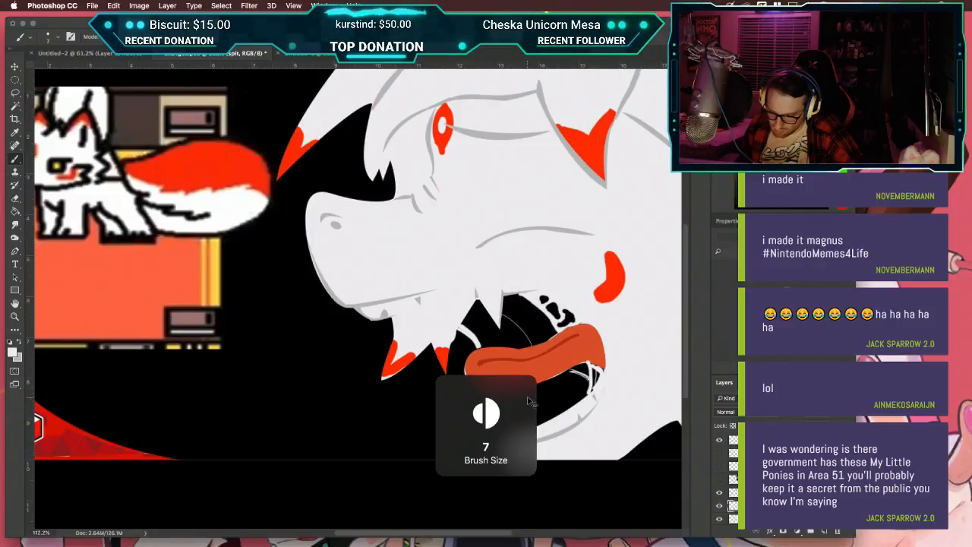
pyautogui.moveTo(520, 385); pyautogui.dragTo(534, 395)
pyautogui.press('super+z')
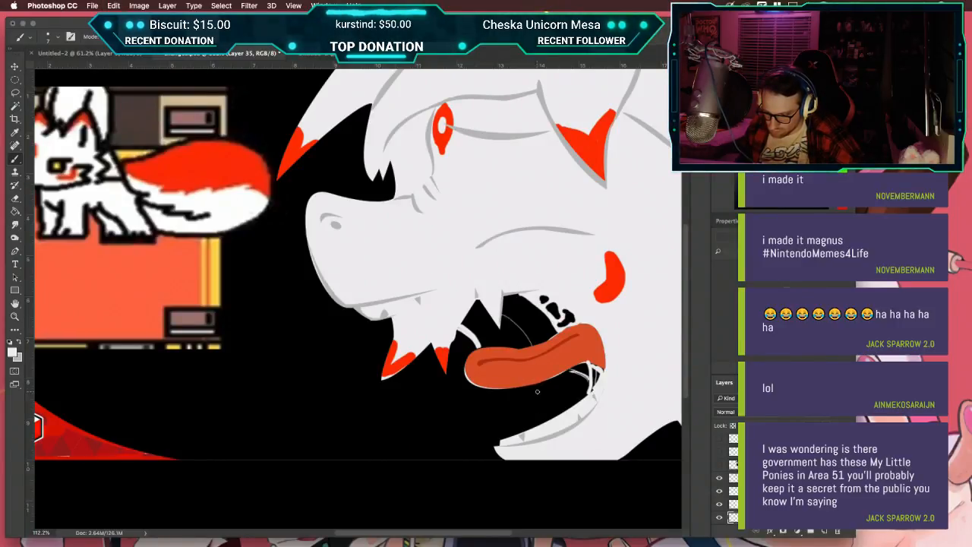
# Step: Paint a 6 px white spit strand from the middle of the tongue's underside down to the lower jaw
pyautogui.scroll(5, 535, 394)
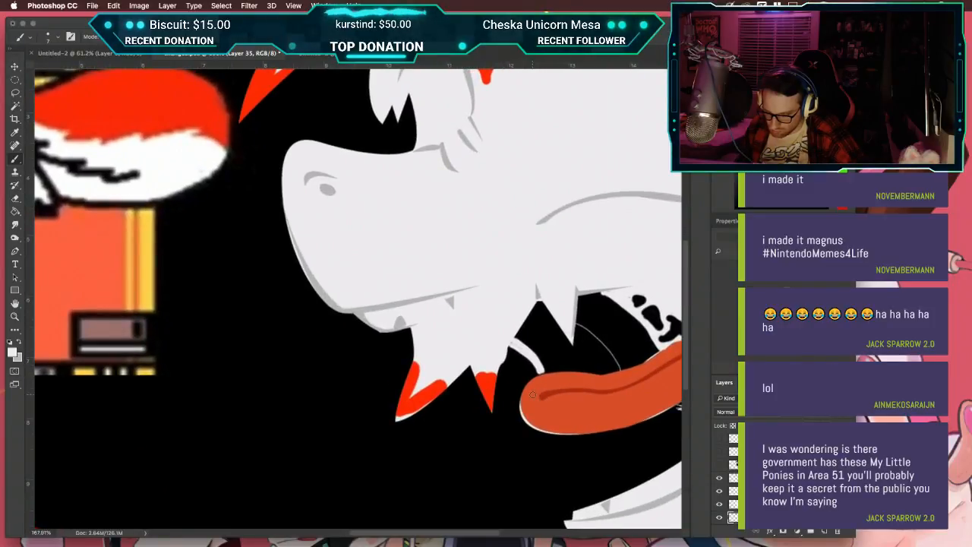
pyautogui.press('[')
pyautogui.press('[')
pyautogui.press('[')
pyautogui.press('[')
pyautogui.press('[')
pyautogui.press('[')
pyautogui.moveTo(547, 410); pyautogui.dragTo(505, 361)
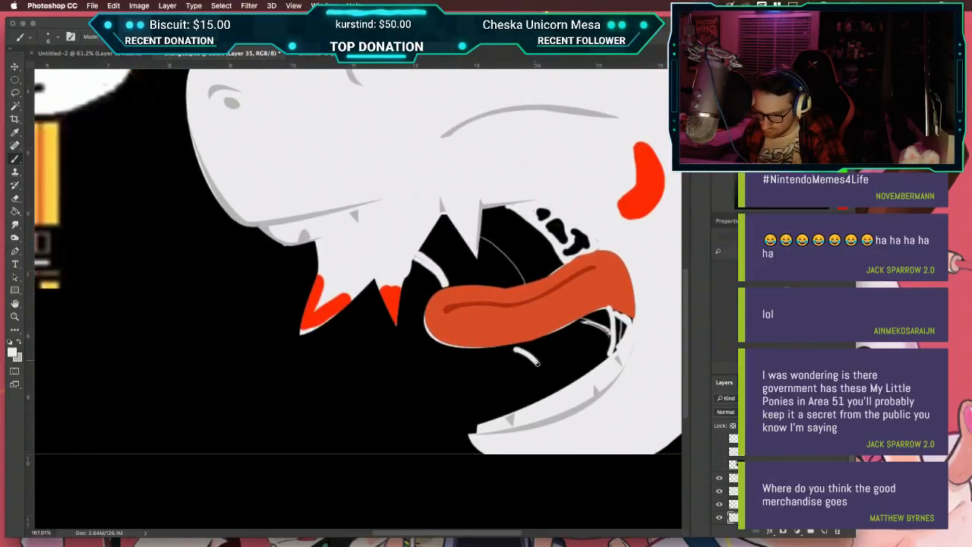
pyautogui.press('super+z')
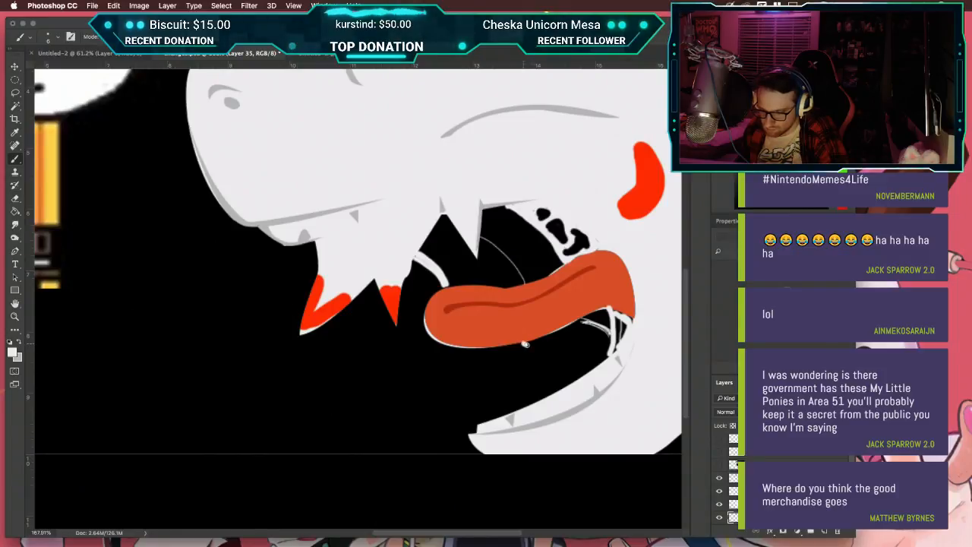
pyautogui.moveTo(524, 343); pyautogui.dragTo(567, 387)
pyautogui.press('super+z')
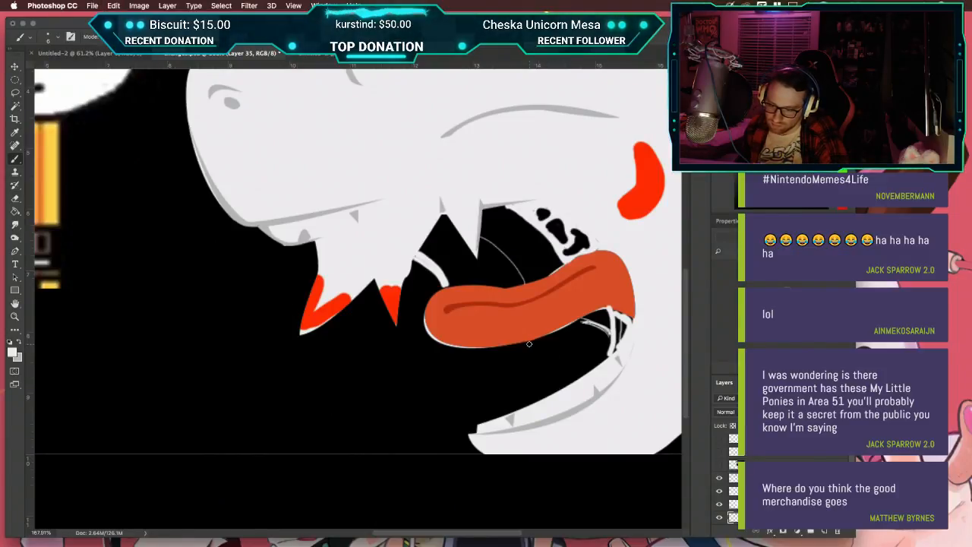
pyautogui.moveTo(528, 344); pyautogui.dragTo(540, 351)
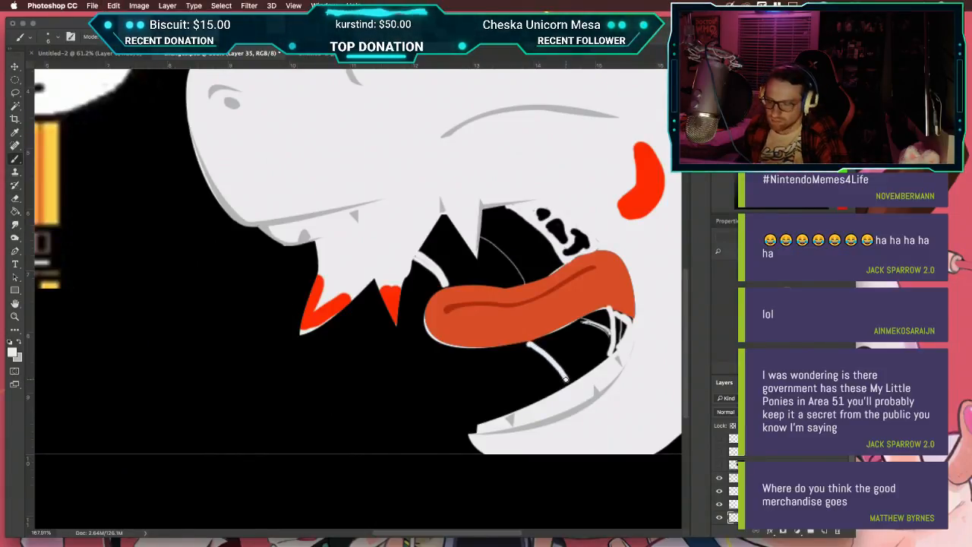
pyautogui.scroll(-1, 534, 324)
pyautogui.scroll(-2, 533, 324)
pyautogui.press('super+z')
pyautogui.moveTo(546, 325); pyautogui.dragTo(564, 351)
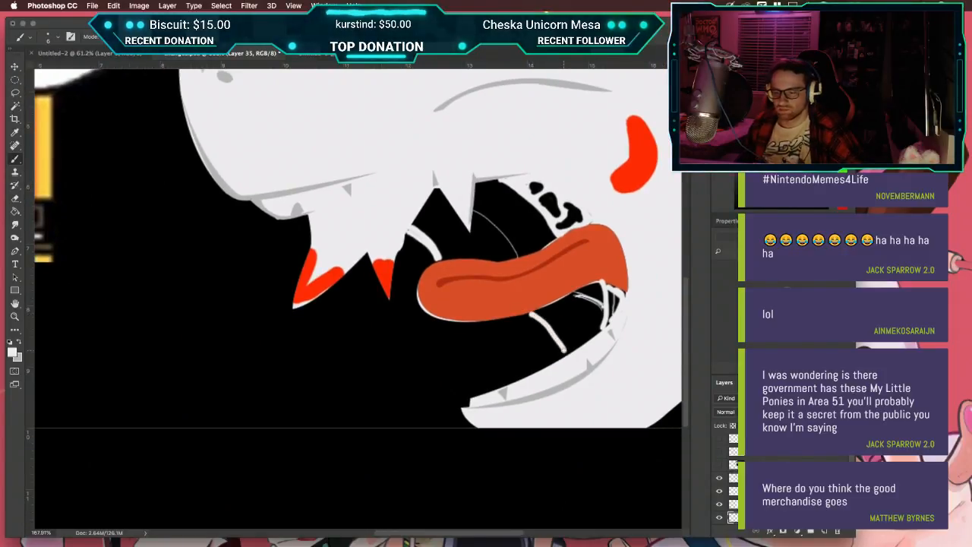
pyautogui.scroll(-5, 560, 348)
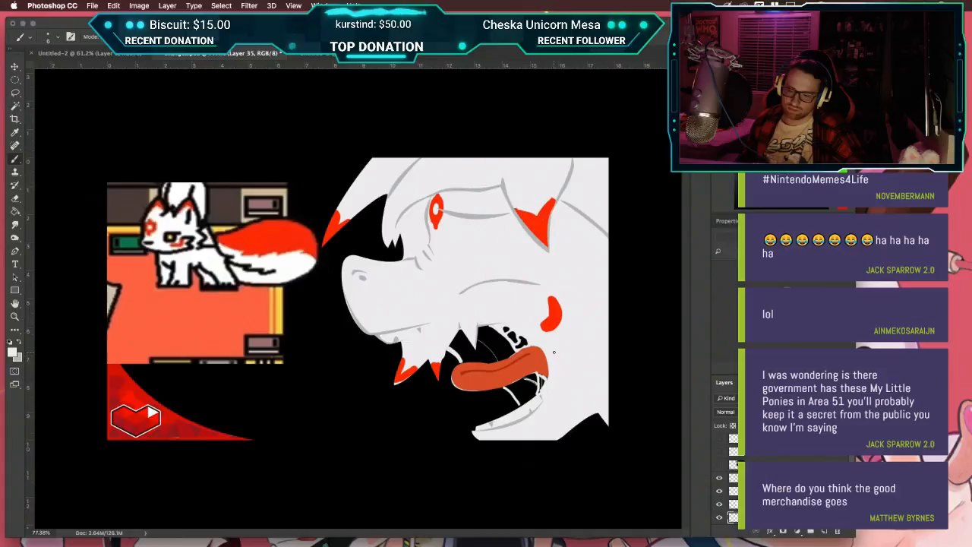
# Step: Paint thin 3 px side strands branching off the middle spit strand toward the lower jaw
pyautogui.scroll(3, 552, 343)
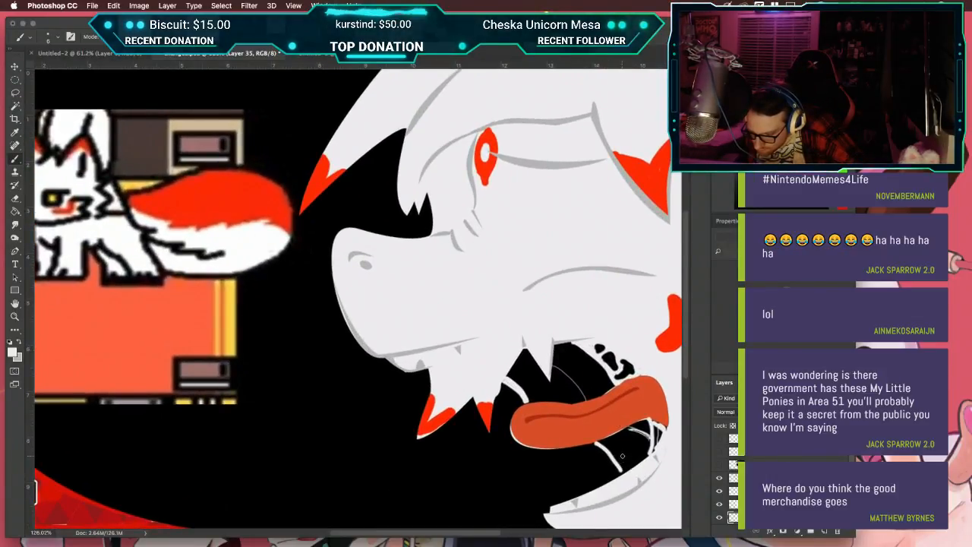
pyautogui.scroll(2, 613, 421)
pyautogui.moveTo(622, 457)
pyautogui.mouseDown()
pyautogui.moveTo(618, 428)
pyautogui.moveTo(488, 296)
pyautogui.moveTo(410, 237)
pyautogui.mouseUp()
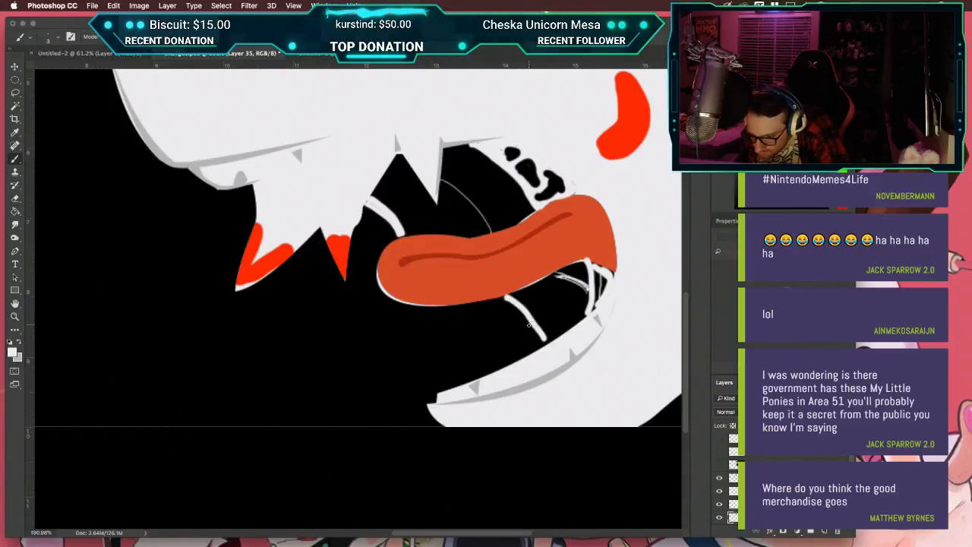
pyautogui.moveTo(529, 322)
pyautogui.mouseDown()
pyautogui.moveTo(531, 353)
pyautogui.moveTo(562, 334)
pyautogui.mouseUp()
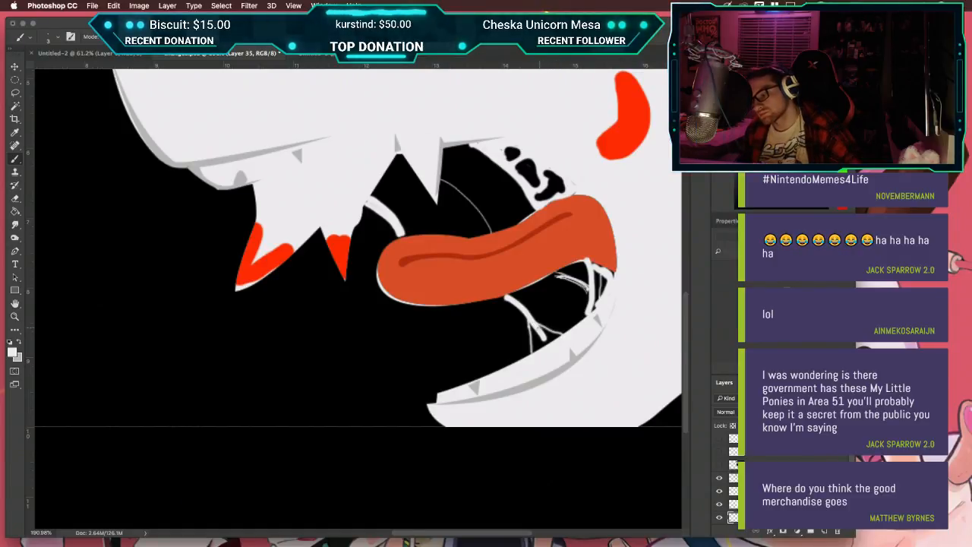
pyautogui.scroll(4, 534, 335)
pyautogui.scroll(-10, 534, 336)
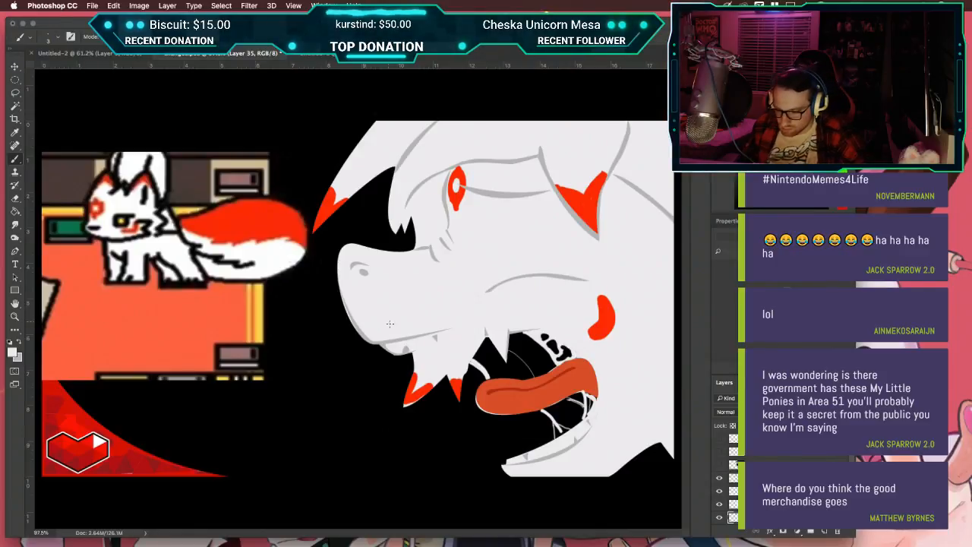
# Step: Paint a second 6 px spit strand from under the tongue's front end down to the front of the lower jaw
pyautogui.scroll(5, 502, 412)
pyautogui.moveTo(497, 391); pyautogui.dragTo(343, 192)
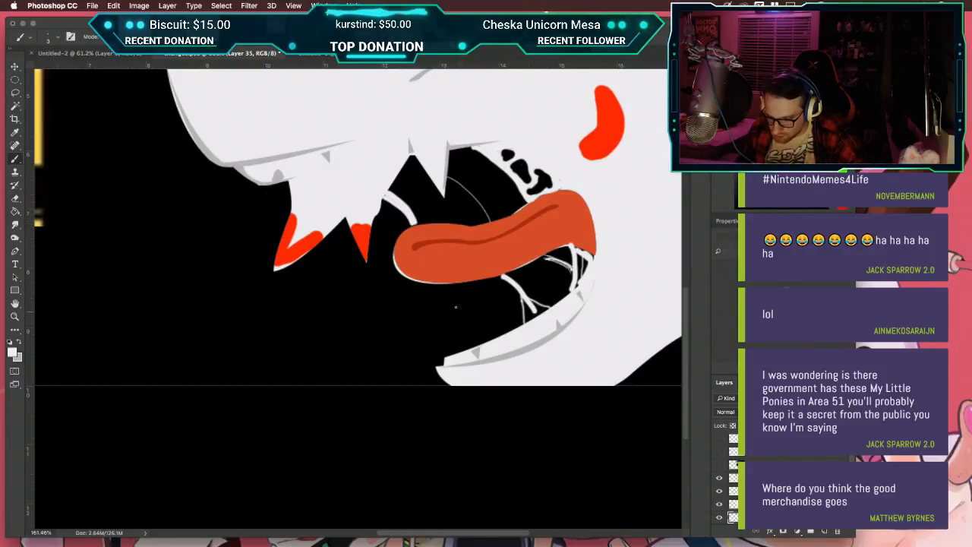
pyautogui.moveTo(427, 284); pyautogui.dragTo(454, 342)
pyautogui.press('super+z')
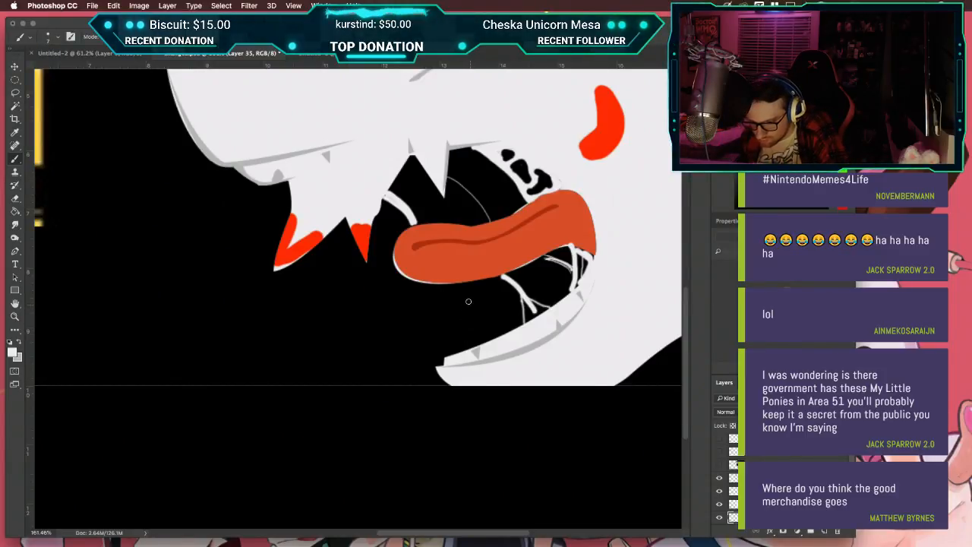
pyautogui.moveTo(447, 283); pyautogui.dragTo(471, 342)
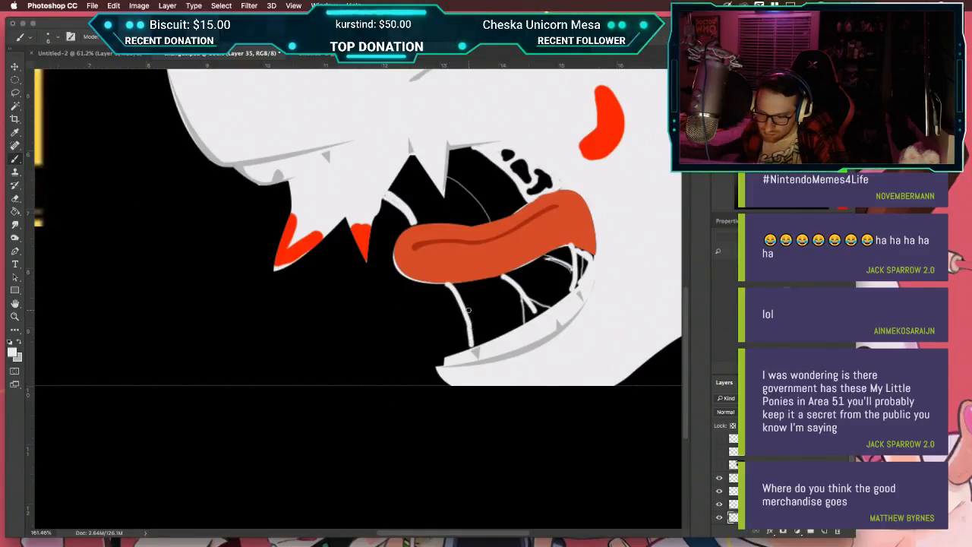
# Step: Connect the front and middle strands under the tongue with a thin sagging 3 px spit line
pyautogui.moveTo(462, 305); pyautogui.dragTo(487, 307)
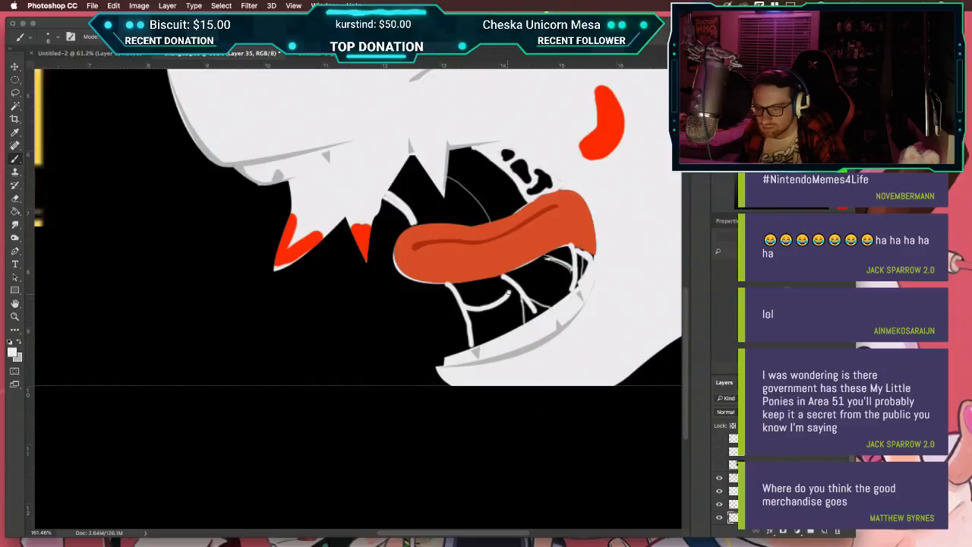
pyautogui.press('super+z')
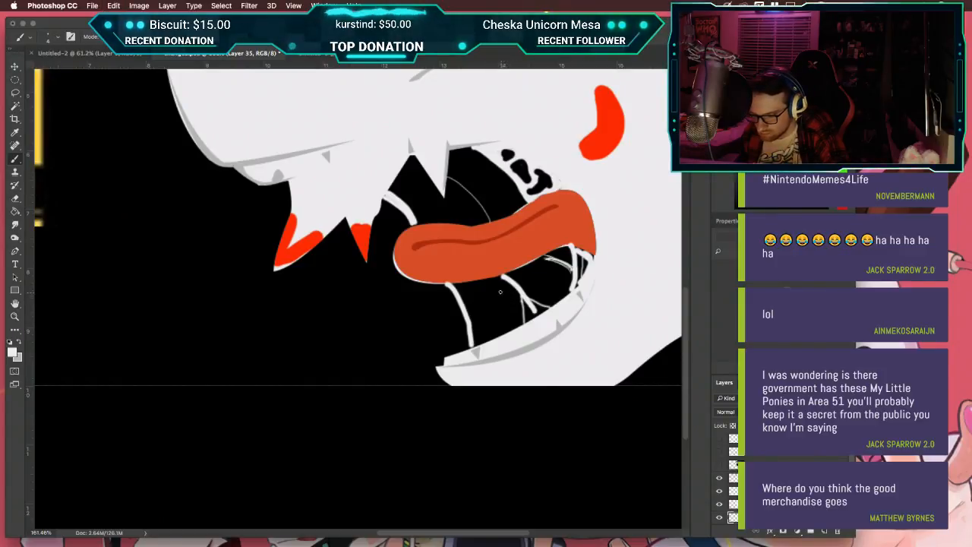
pyautogui.moveTo(504, 284); pyautogui.dragTo(491, 303)
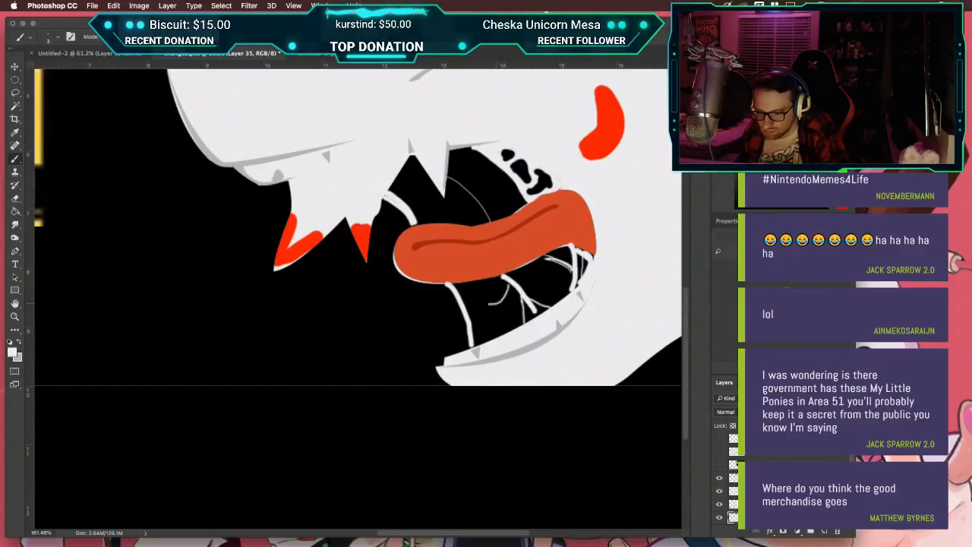
pyautogui.press('super+z')
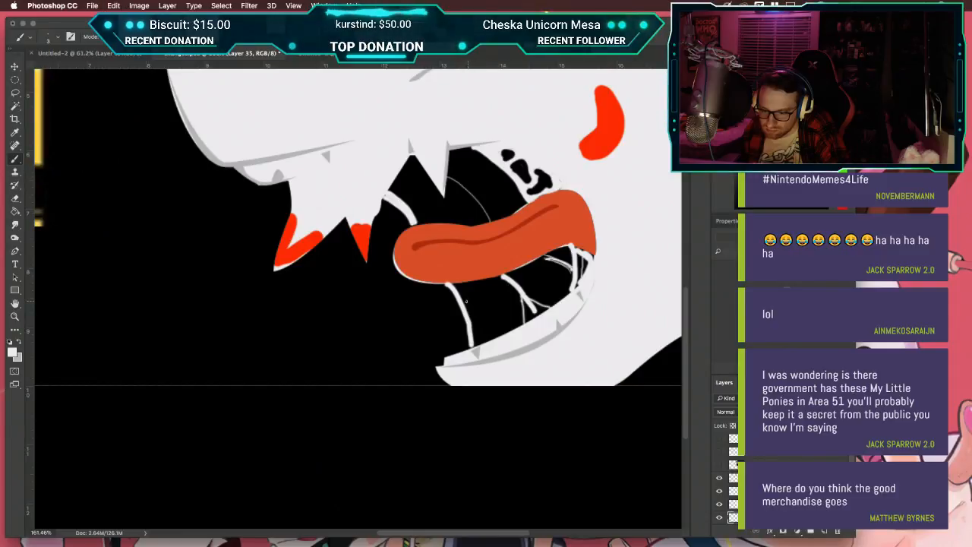
pyautogui.moveTo(463, 303)
pyautogui.mouseDown()
pyautogui.moveTo(492, 305)
pyautogui.moveTo(511, 285)
pyautogui.moveTo(524, 323)
pyautogui.mouseUp()
# Step: Paint a thin curved 3 px spit line from the back of the upper mouth to the strand above the tongue
pyautogui.scroll(-3, 514, 313)
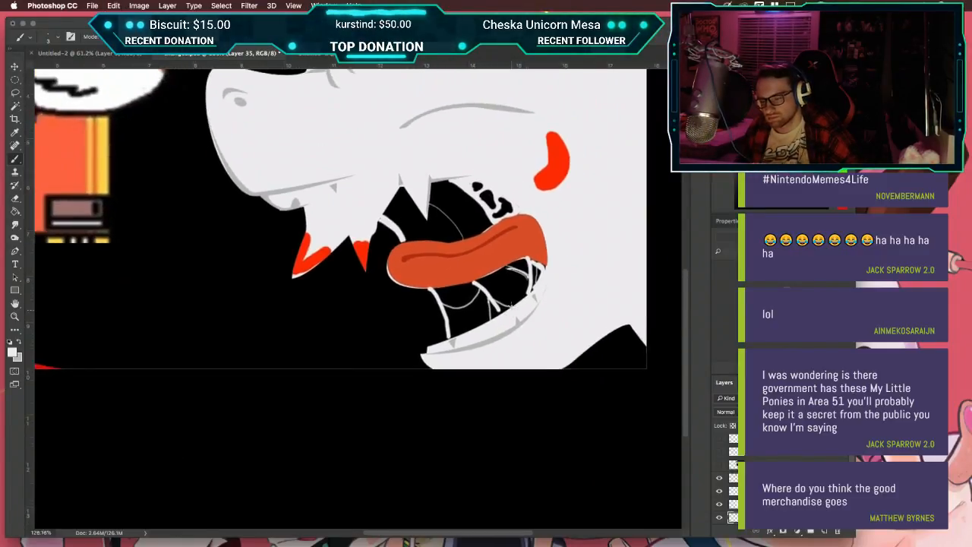
pyautogui.scroll(5, 513, 281)
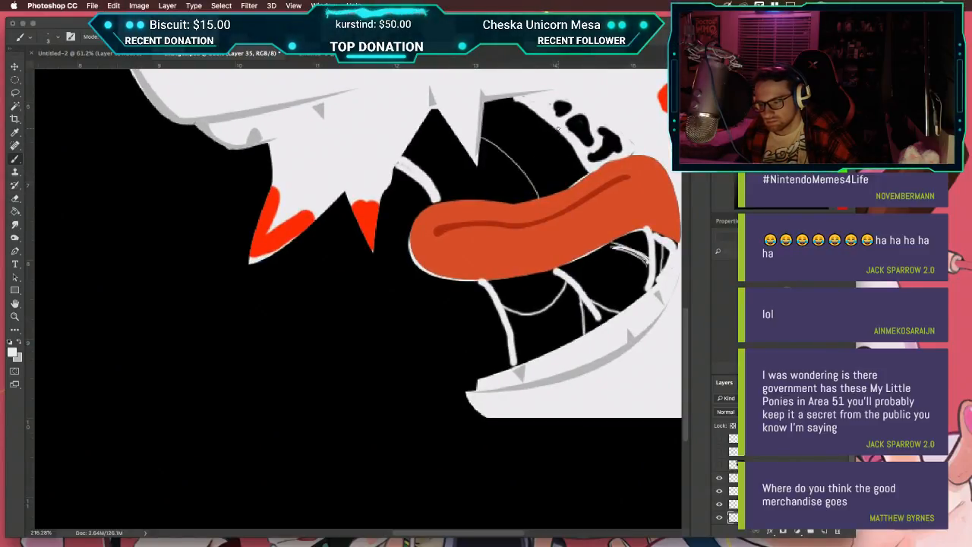
pyautogui.moveTo(560, 133); pyautogui.dragTo(534, 161)
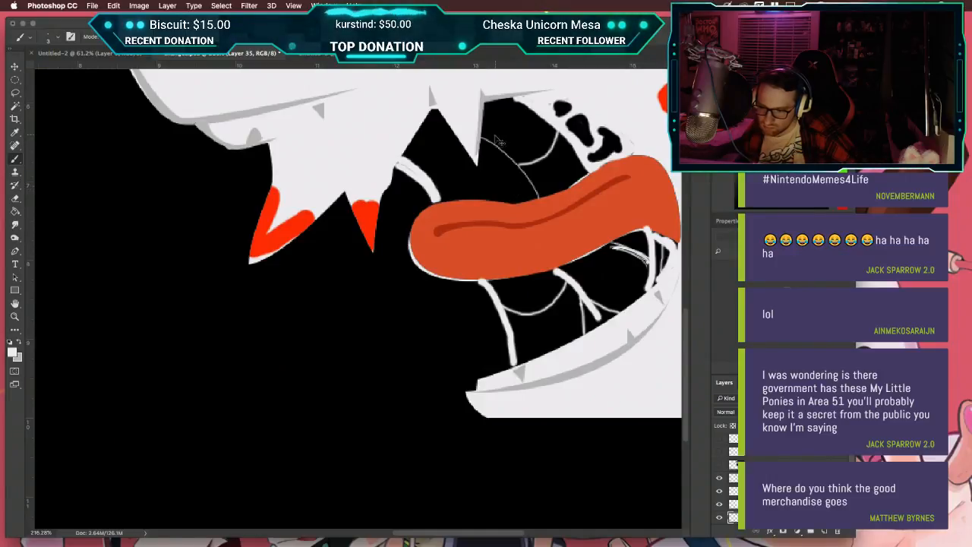
# Step: On Layer 29, thicken the fang-to-tongue strand with a 5 px brush and join it to the roof of the mouth with another strand
pyautogui.moveTo(496, 141)
pyautogui.mouseDown()
pyautogui.moveTo(507, 120)
pyautogui.moveTo(500, 143)
pyautogui.mouseUp()
pyautogui.press('super+z')
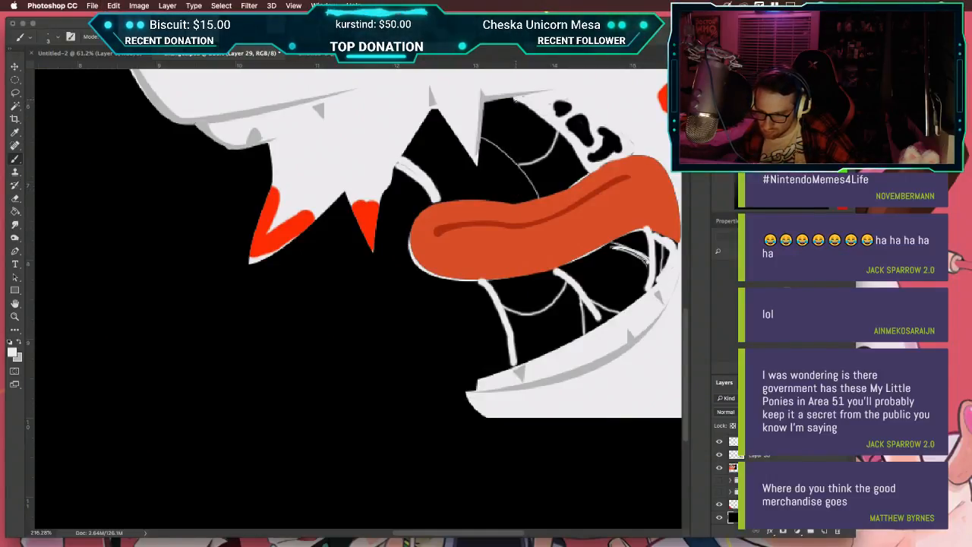
pyautogui.press('super+z')
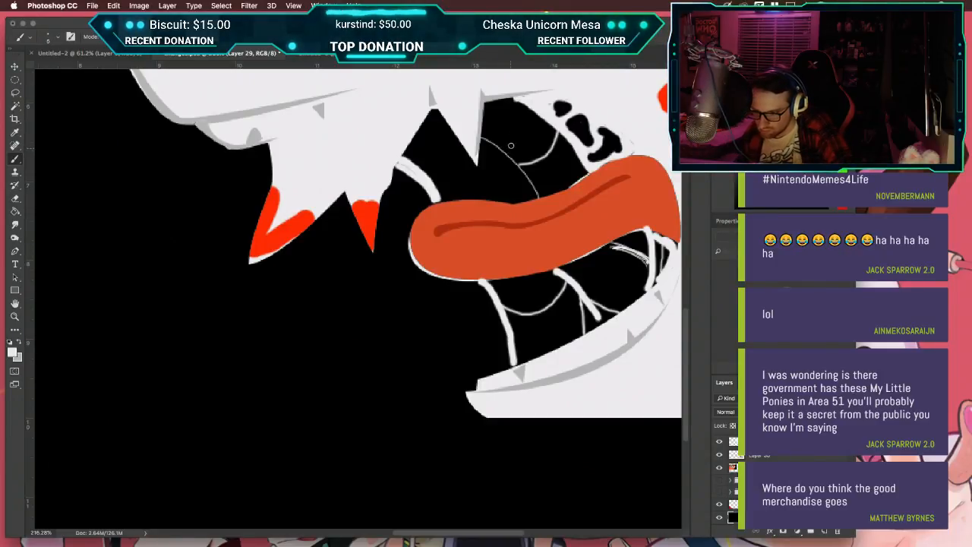
pyautogui.moveTo(516, 104); pyautogui.dragTo(494, 144)
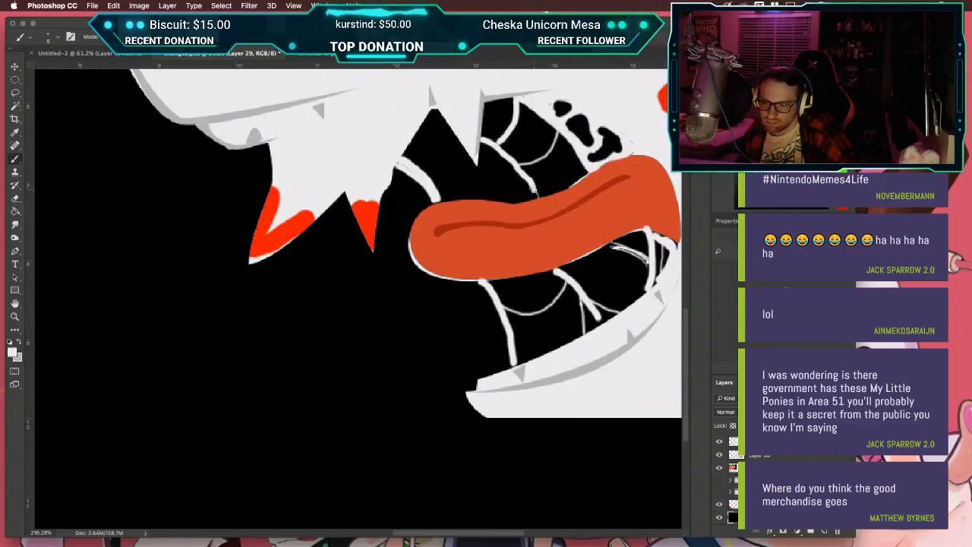
pyautogui.press('super+minus')
pyautogui.press('super+minus')
pyautogui.press('super+minus')
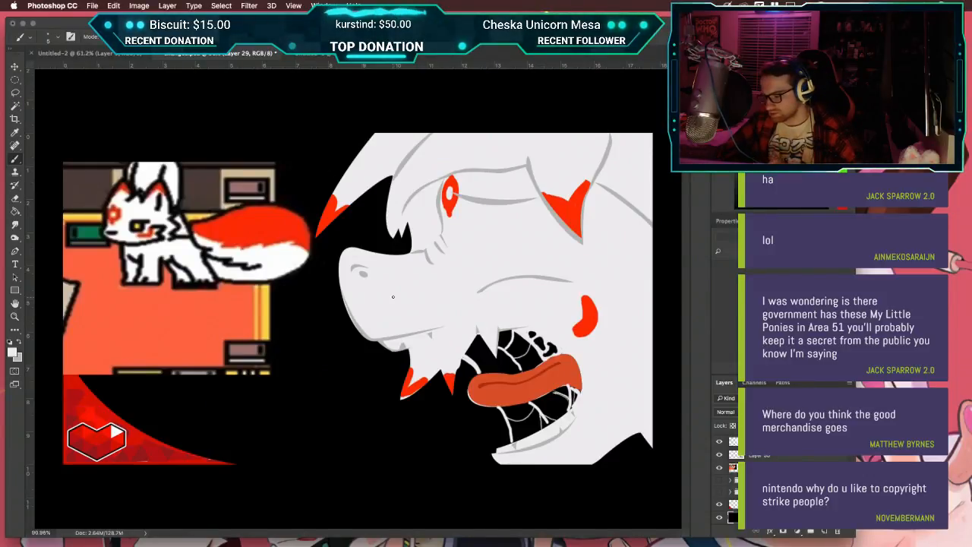
pyautogui.scroll(5, 764, 459)
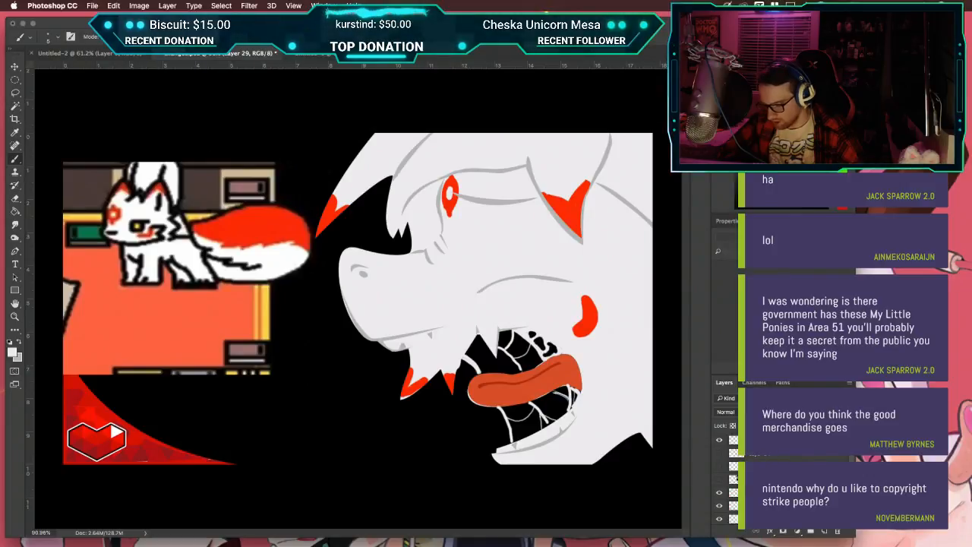
# Step: Load the character's grey line art as a selection and set the foreground colour to black for the Paint Bucket
pyautogui.keyDown('super'); pyautogui.click(735, 441); pyautogui.keyUp('super')
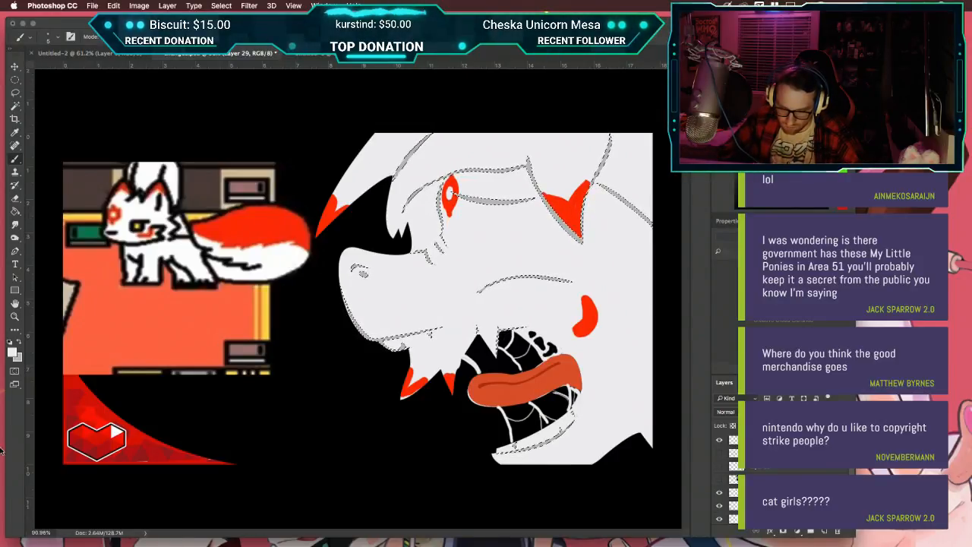
pyautogui.click(12, 352)
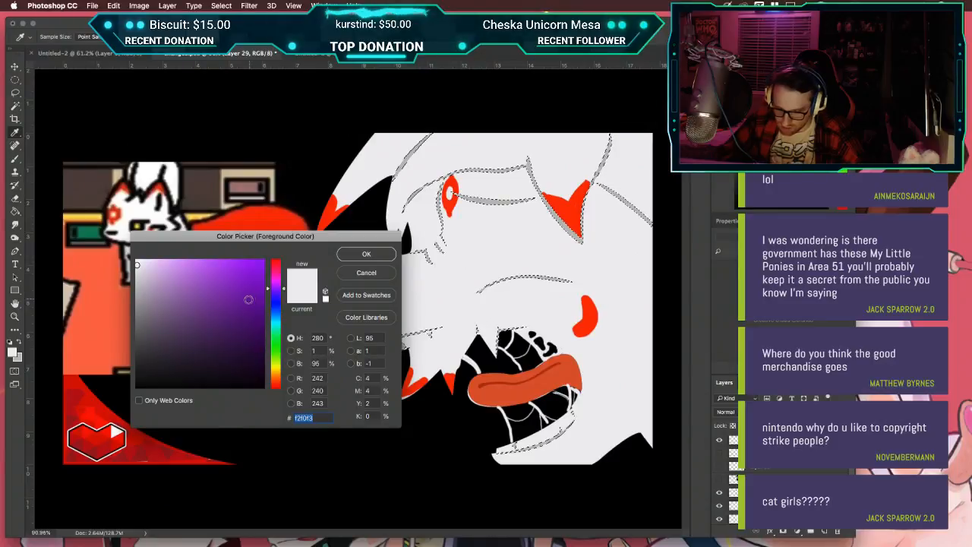
pyautogui.moveTo(148, 384); pyautogui.dragTo(82, 399)
pyautogui.press('Return')
pyautogui.press('b')
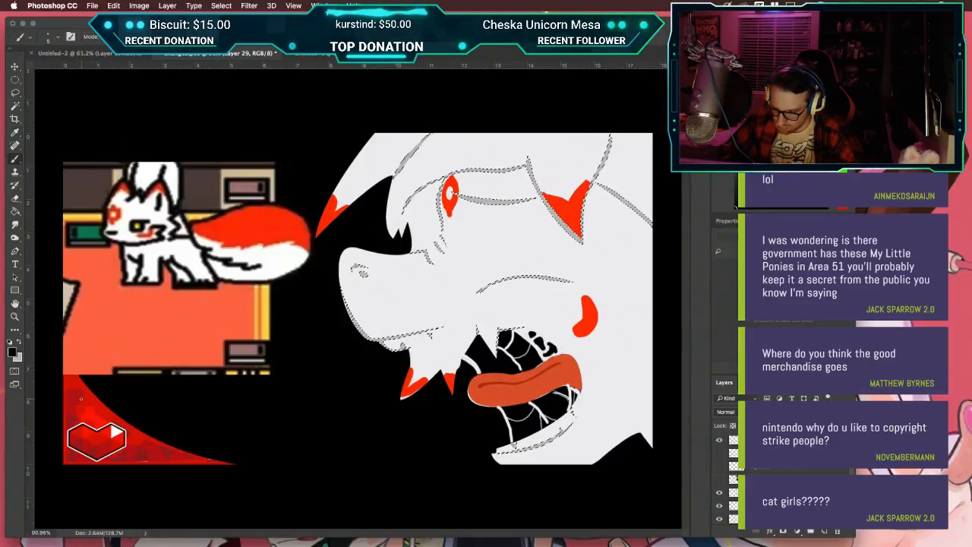
pyautogui.press('g')
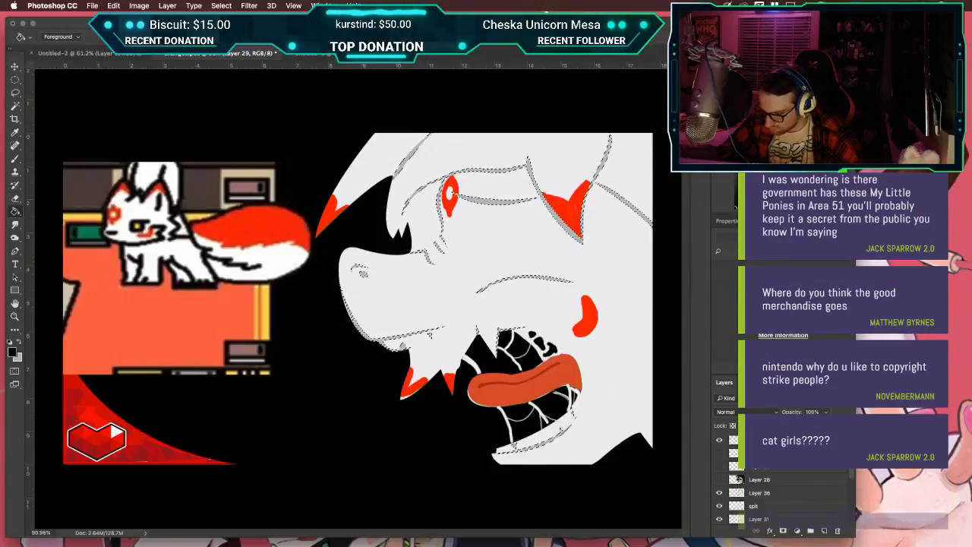
# Step: Try to fill the selected face, mouth, nostril and brow lines black one by one on the stroke layer
pyautogui.click(765, 440)
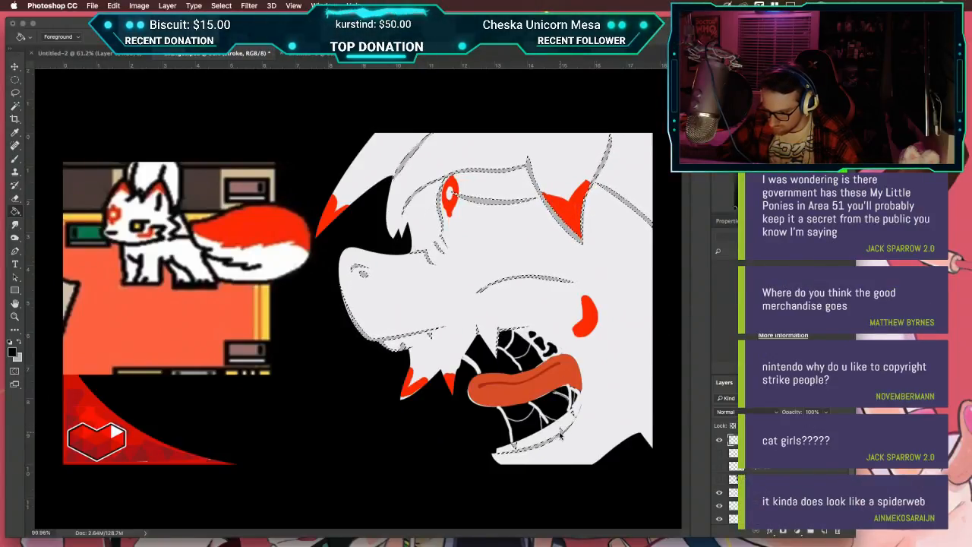
pyautogui.click(531, 279)
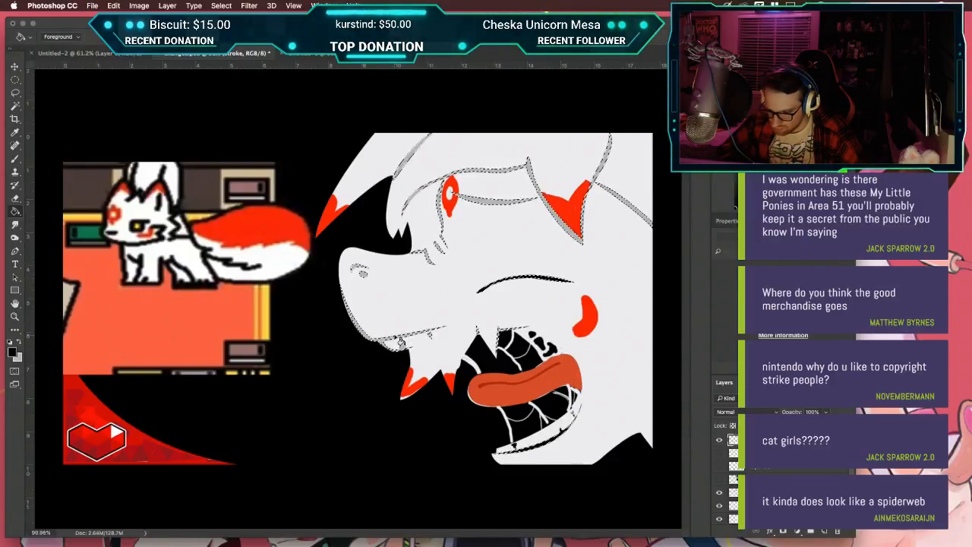
pyautogui.scroll(3, 395, 337)
pyautogui.click(378, 367)
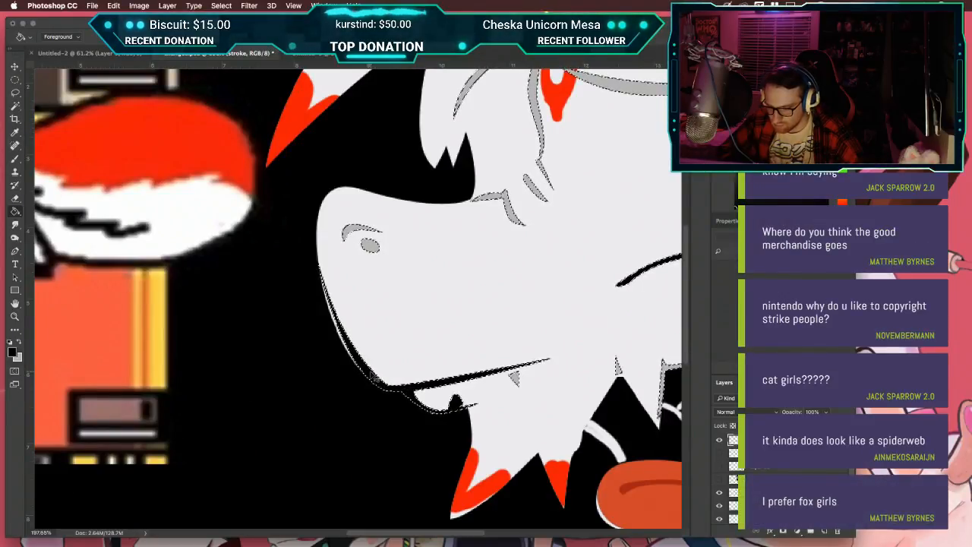
pyautogui.click(368, 242)
pyautogui.click(364, 231)
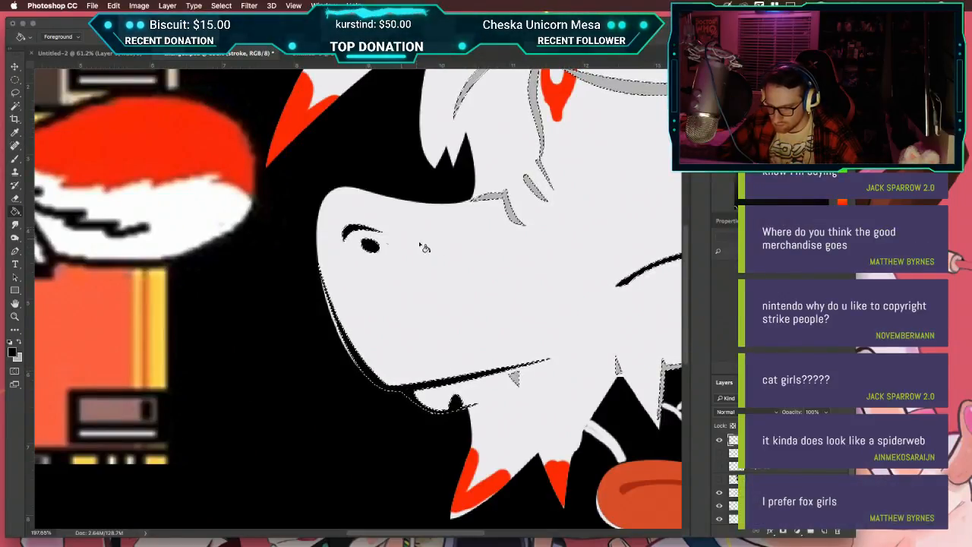
pyautogui.click(523, 223)
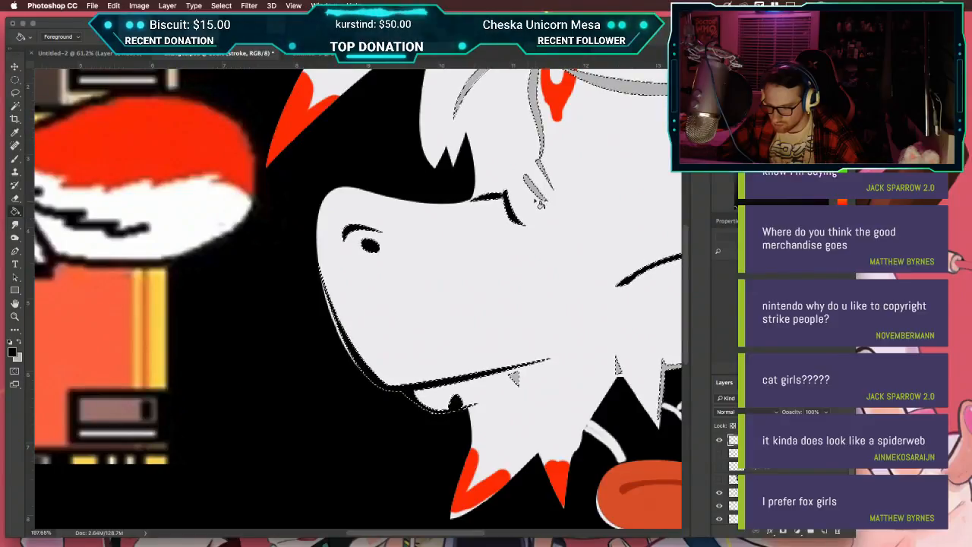
pyautogui.click(536, 114)
pyautogui.click(467, 95)
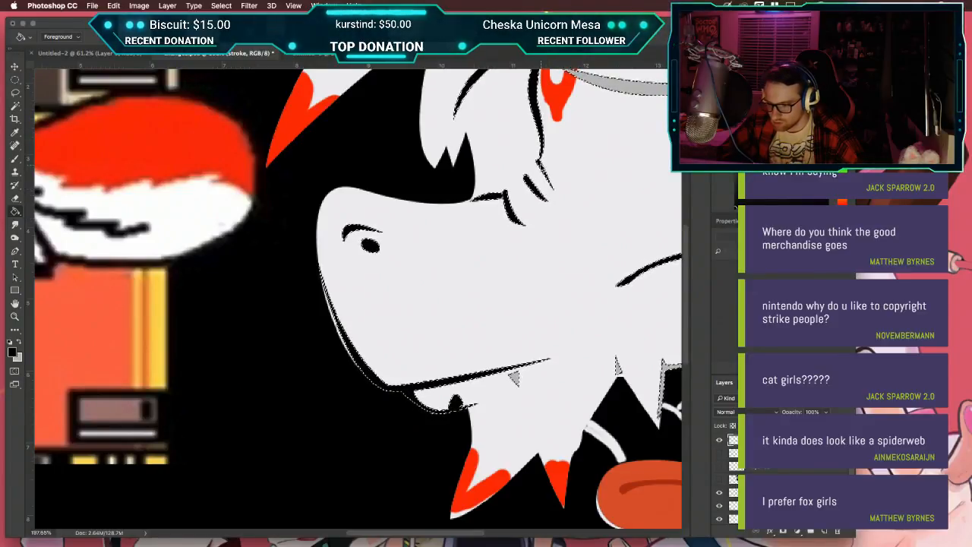
pyautogui.press('super+0')
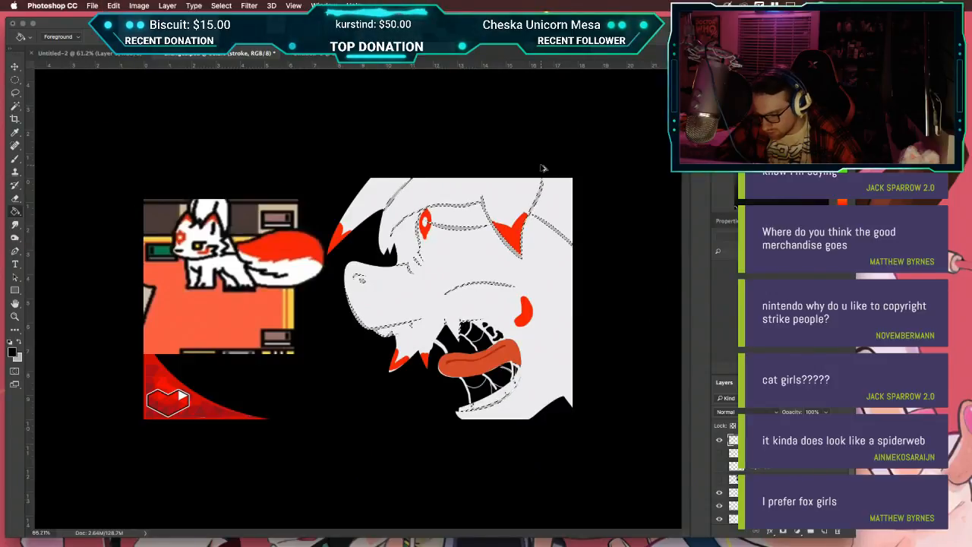
# Step: Create a new layer, restore the line-art selection, fill it with black and deselect
pyautogui.hotkey('ctrl', 'shift', 'n')
pyautogui.press('Return')
pyautogui.hotkey('ctrl', 'd')
pyautogui.hotkey('ctrl', 'shift', 'd')
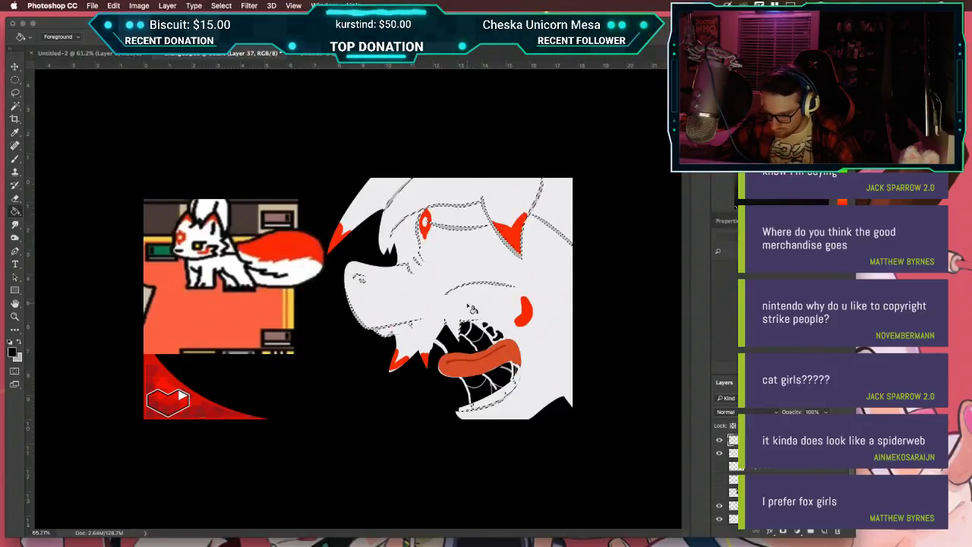
pyautogui.hotkey('alt', 'BackSpace')
pyautogui.hotkey('ctrl', 'd')
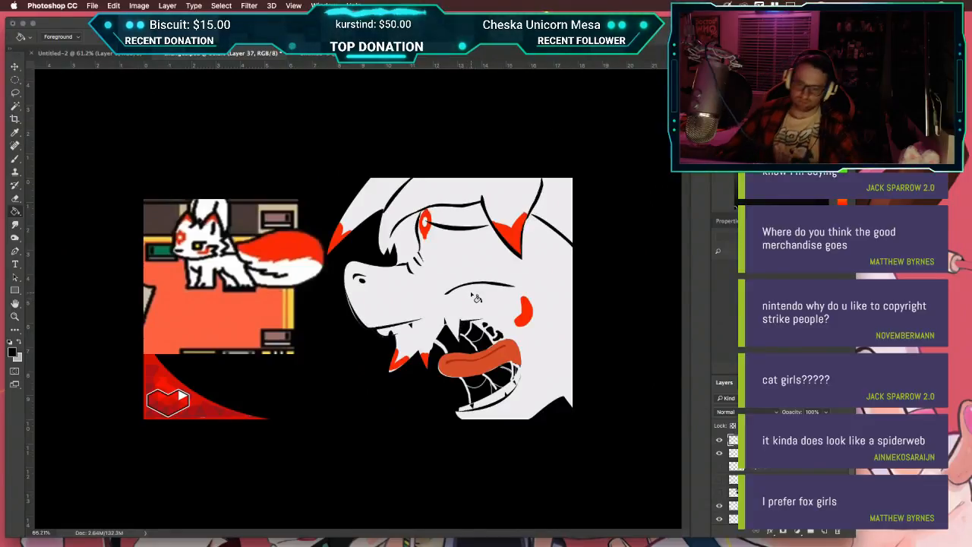
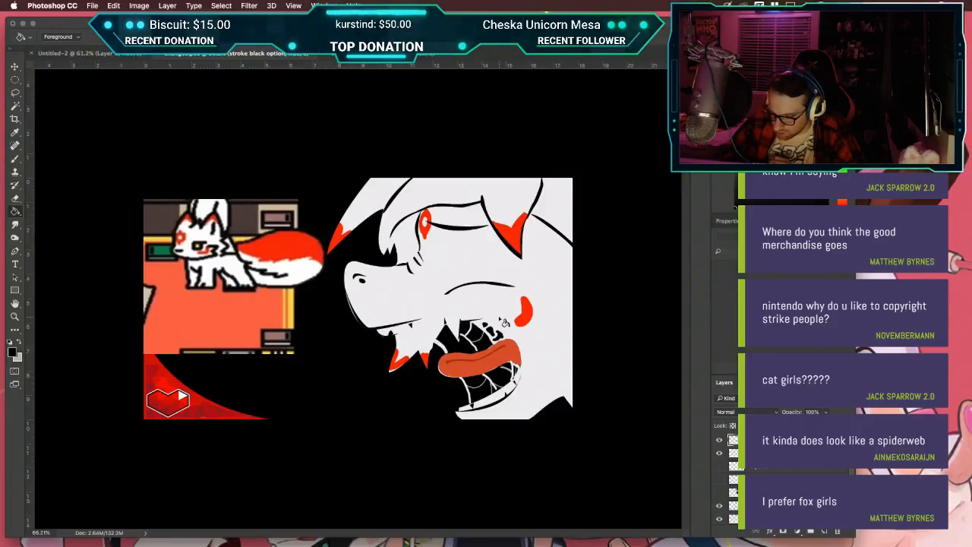
# Step: On the spit layer, erase the strand between the cheek fur and the tongue's front end with a 6 px eraser
pyautogui.scroll(5, 501, 320)
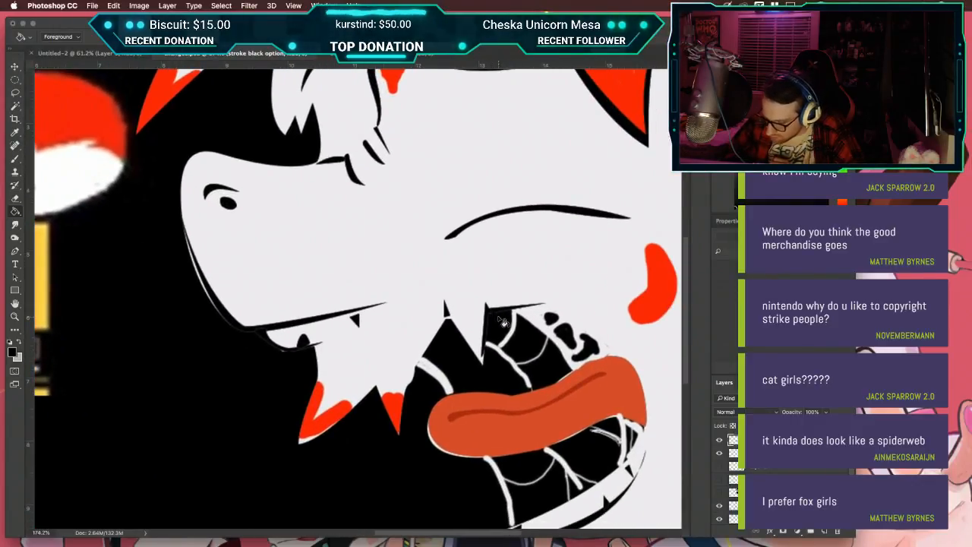
pyautogui.scroll(-2, 782, 478)
pyautogui.click(782, 490)
pyautogui.press('e')
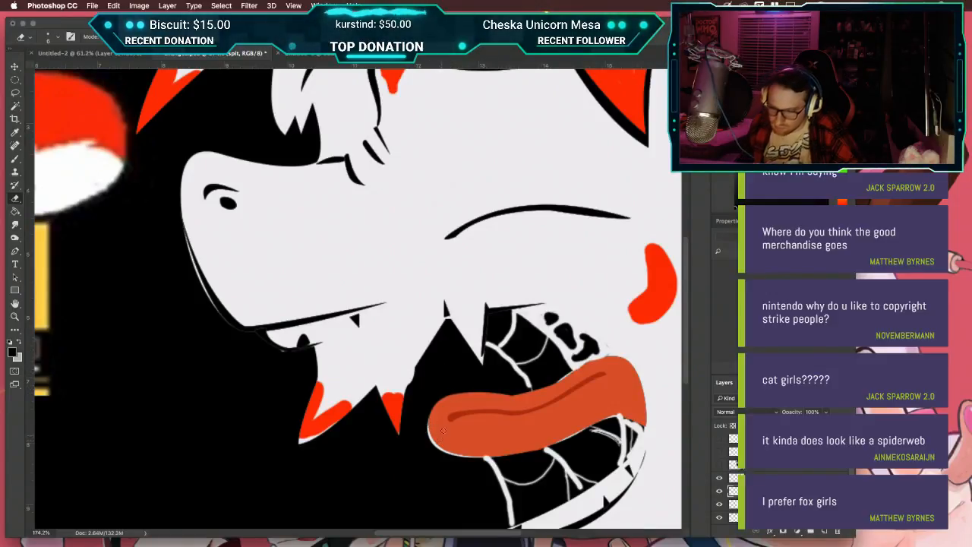
# Step: Examine the black-lined character as a whole and the remaining spit strands in the open mouth up close
pyautogui.press('super+minus')
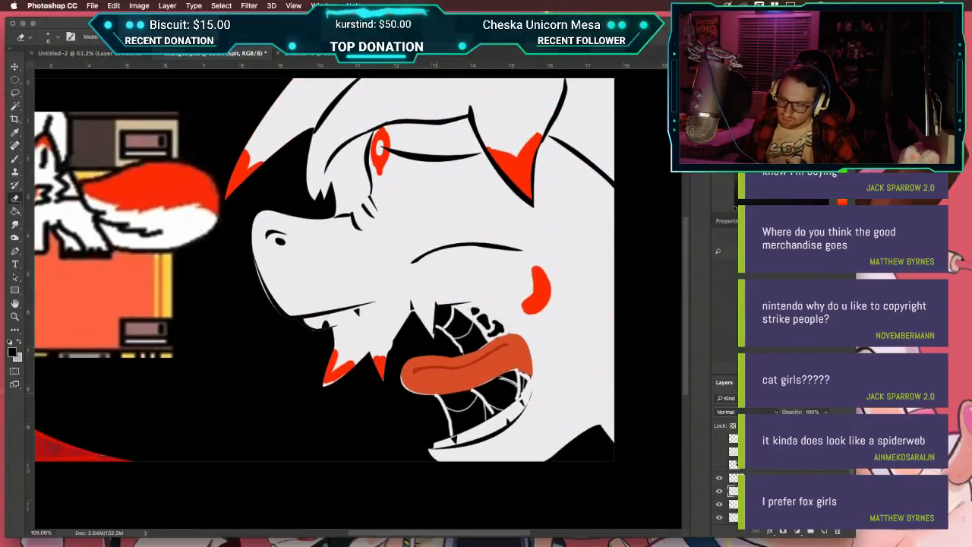
pyautogui.scroll(6, 426, 418)
pyautogui.scroll(-1, 505, 345)
pyautogui.scroll(-5, 474, 338)
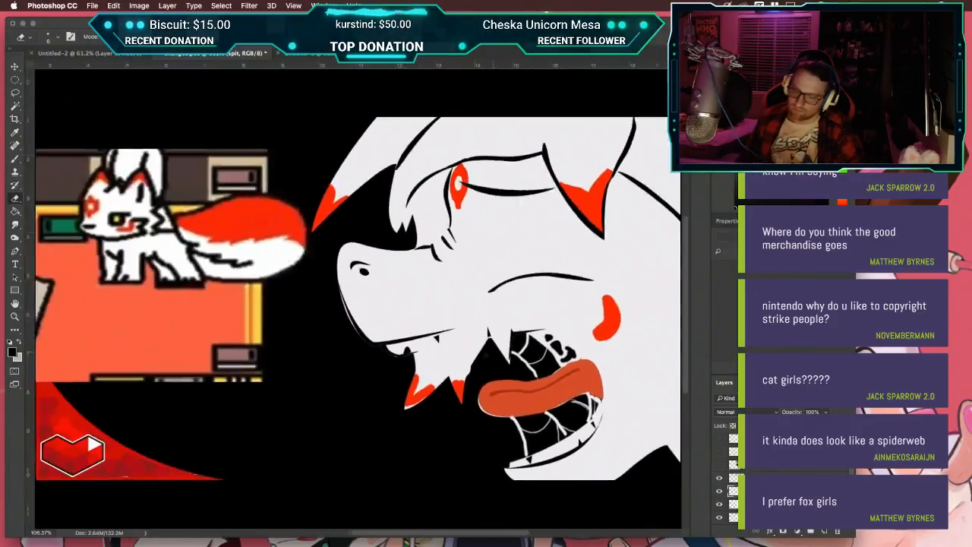
pyautogui.scroll(4, 472, 342)
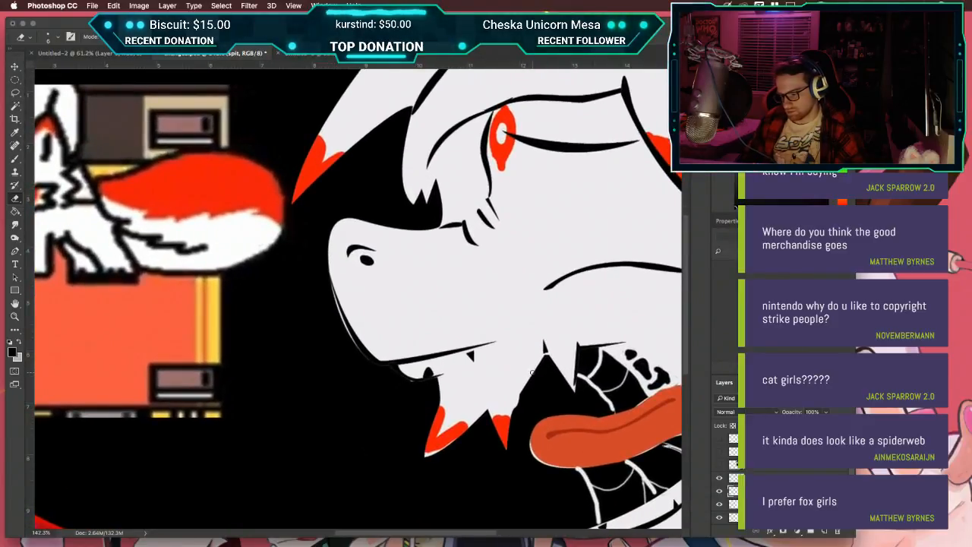
pyautogui.moveTo(537, 378); pyautogui.dragTo(344, 326)
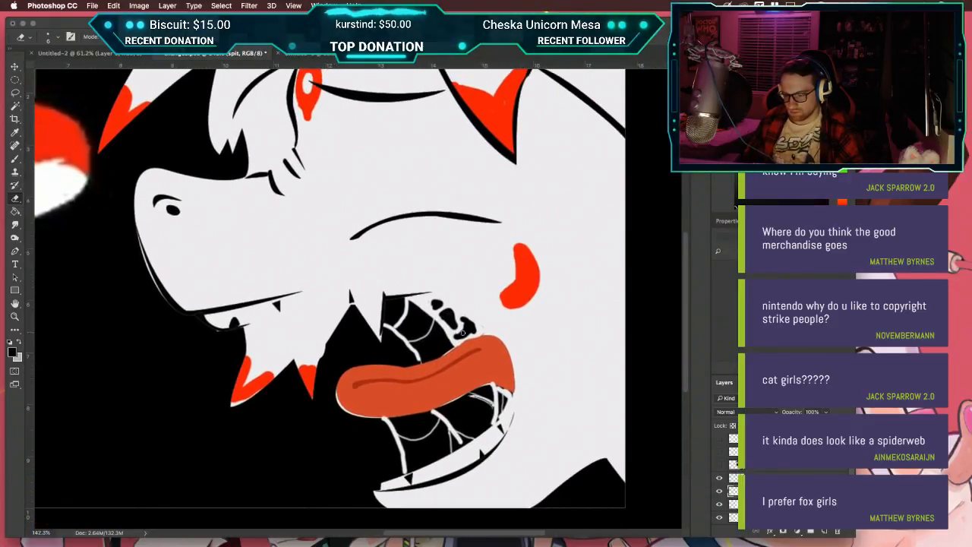
pyautogui.scroll(1, 457, 325)
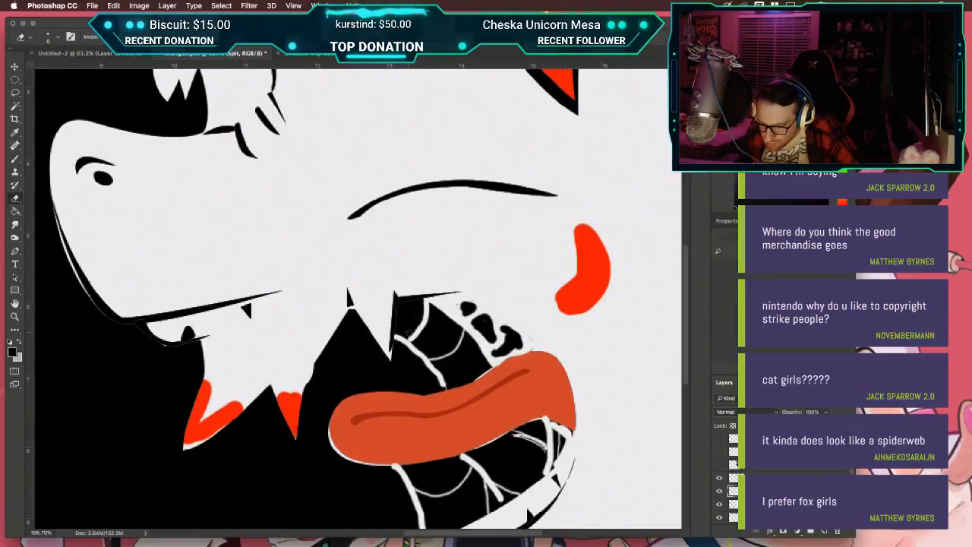
pyautogui.scroll(4, 354, 288)
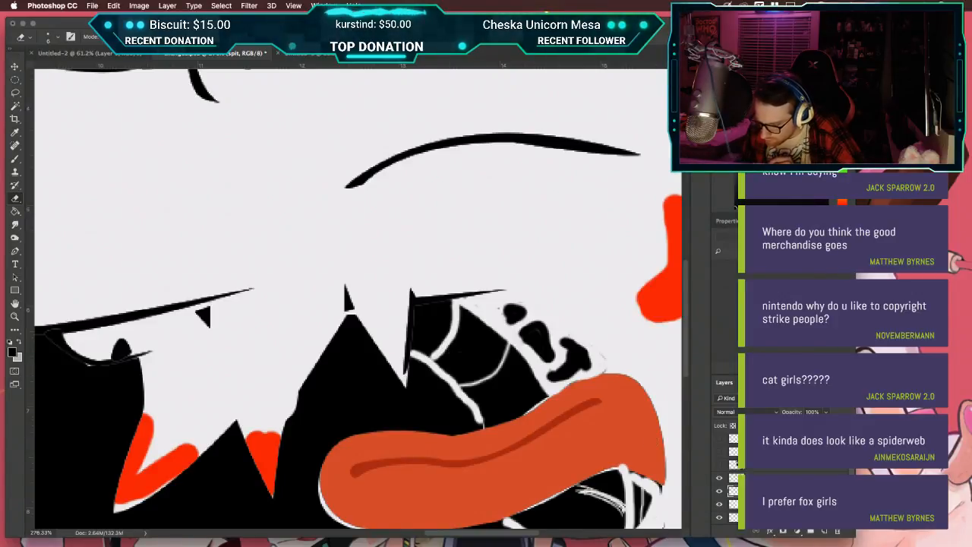
# Step: Switch individual layers off and on, including the spit layer, to find which one holds the strand beside the upper fang
pyautogui.click(719, 479)
pyautogui.click(719, 478)
pyautogui.click(718, 491)
pyautogui.click(718, 492)
pyautogui.scroll(1, 720, 490)
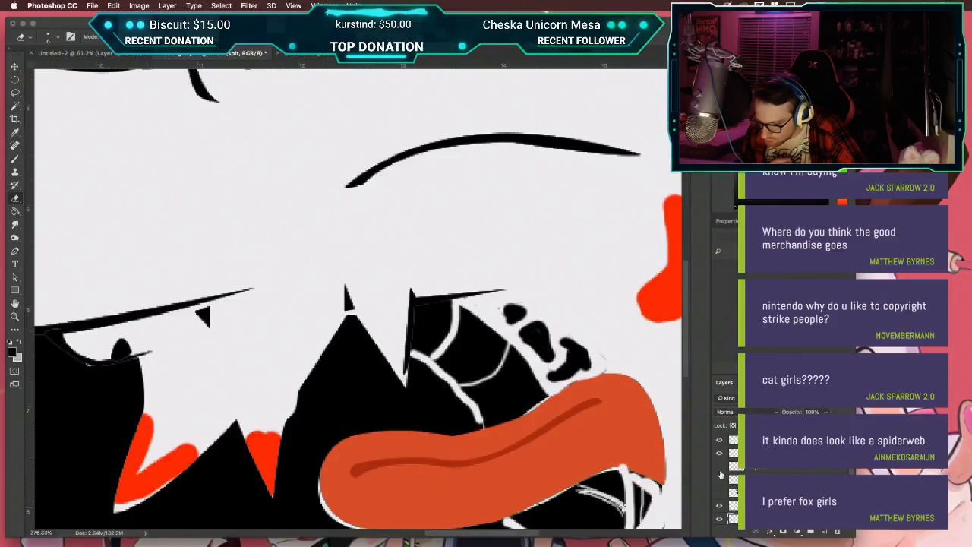
pyautogui.click(720, 453)
pyautogui.click(719, 450)
pyautogui.click(719, 505)
pyautogui.click(720, 505)
pyautogui.scroll(1, 719, 509)
pyautogui.click(719, 489)
pyautogui.click(720, 489)
pyautogui.click(719, 475)
pyautogui.click(720, 475)
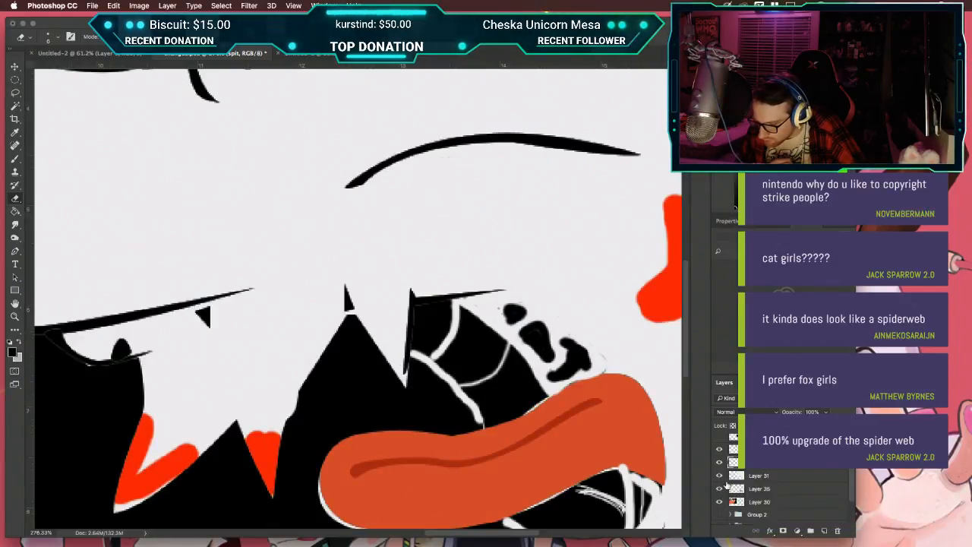
pyautogui.scroll(4, 726, 486)
pyautogui.click(720, 441)
pyautogui.click(720, 441)
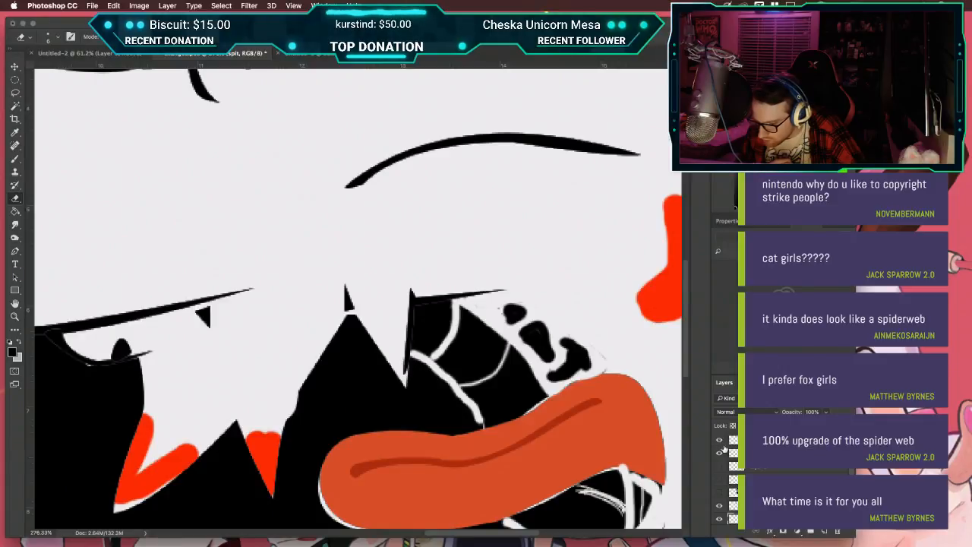
pyautogui.scroll(-2, 725, 454)
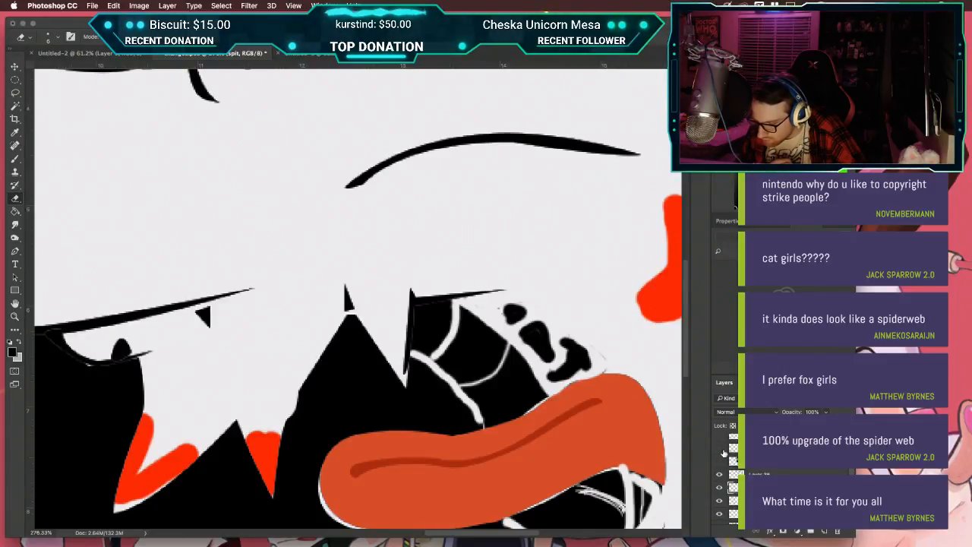
pyautogui.click(720, 476)
pyautogui.click(720, 475)
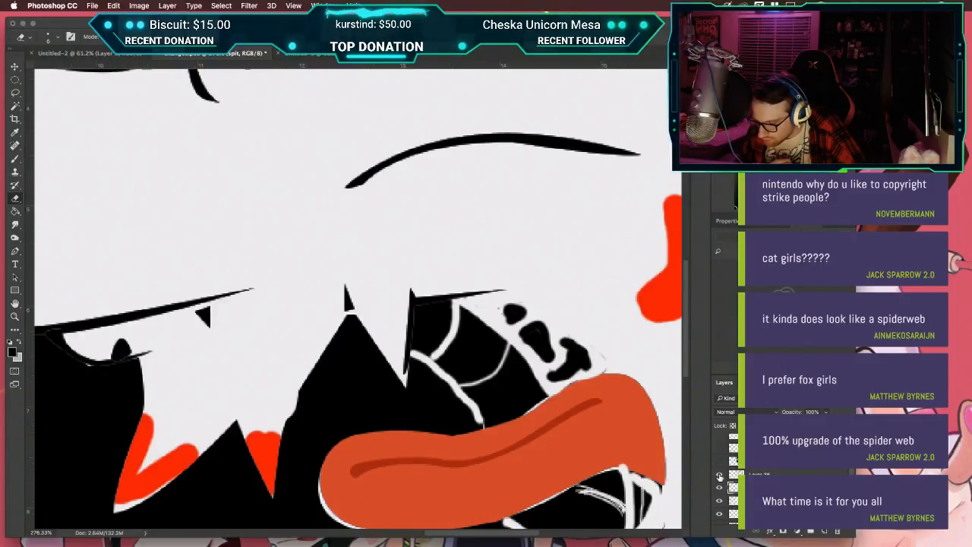
pyautogui.click(719, 486)
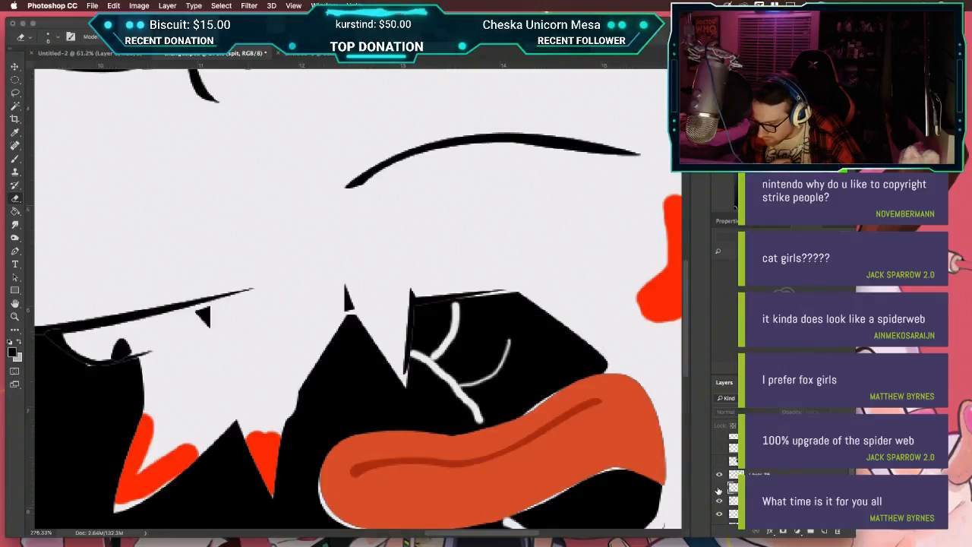
pyautogui.click(719, 486)
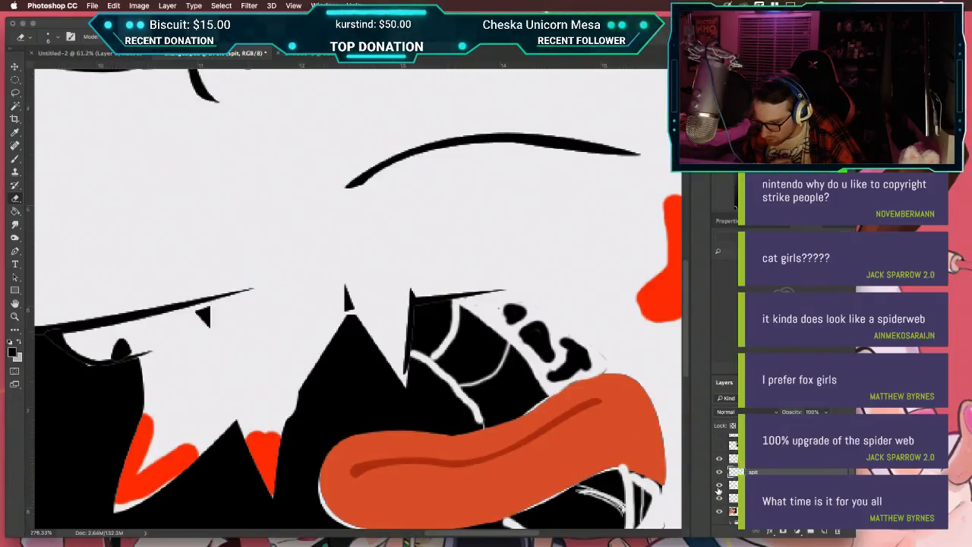
pyautogui.click(718, 492)
pyautogui.click(718, 492)
pyautogui.click(719, 498)
pyautogui.click(719, 499)
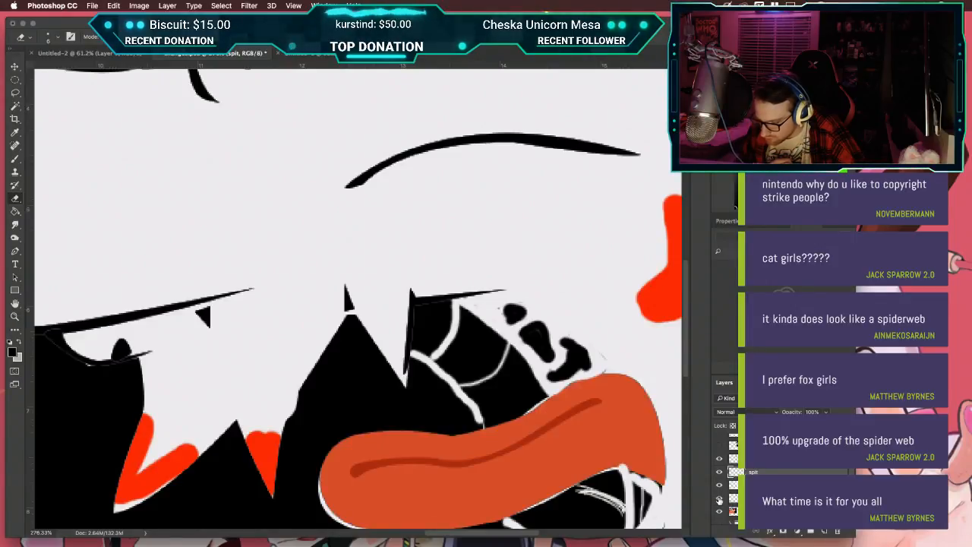
# Step: Find the black backdrop layer by its visibility and paint over the thick strands beside the upper fang on it with a 5 px black brush
pyautogui.scroll(-3, 719, 497)
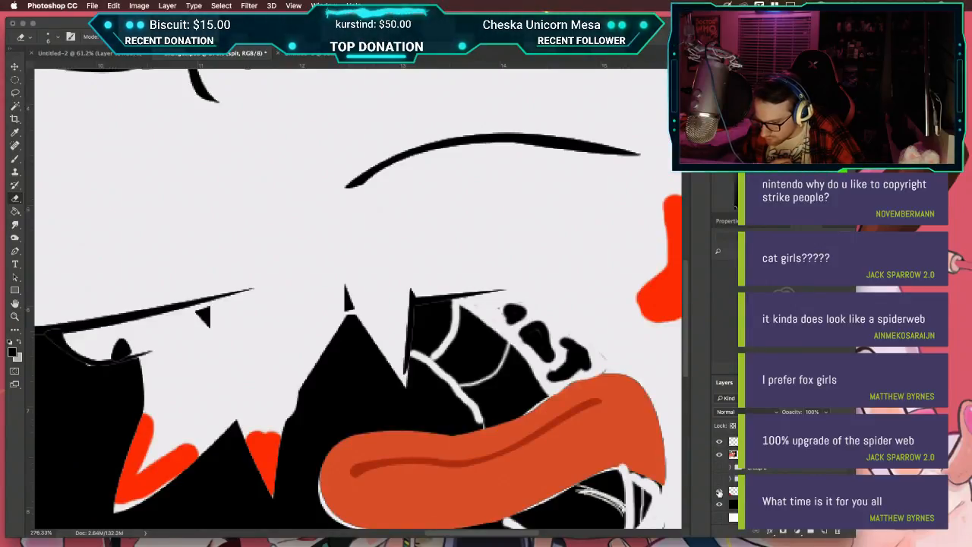
pyautogui.click(719, 504)
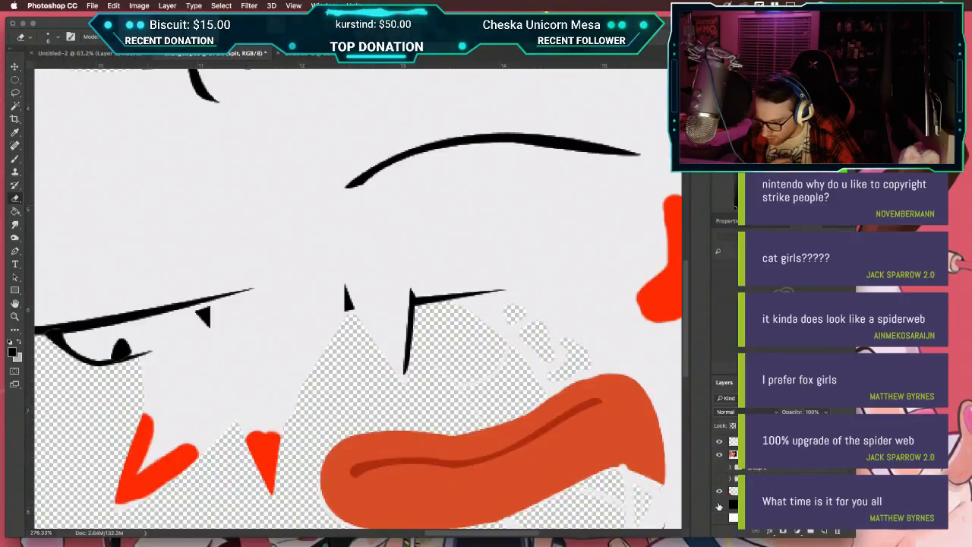
pyautogui.click(719, 505)
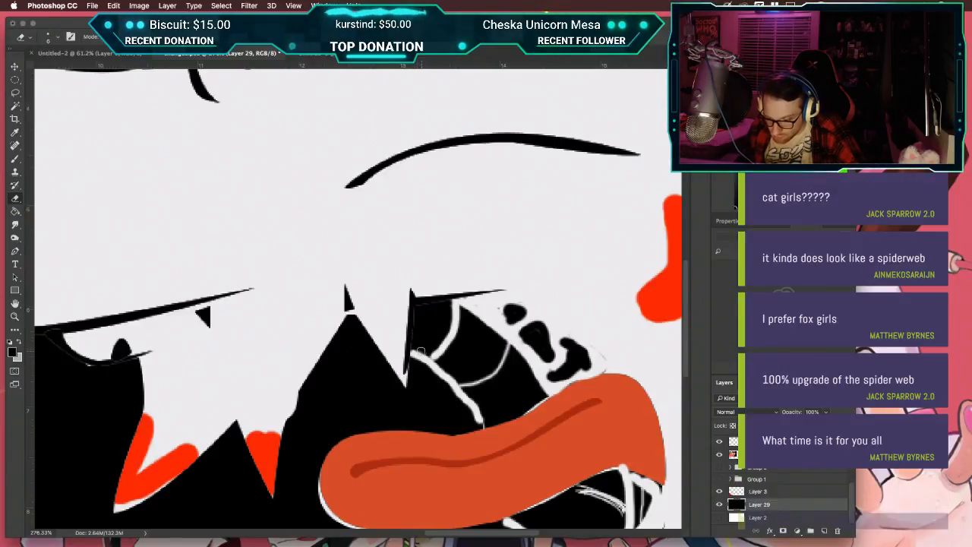
pyautogui.moveTo(426, 356); pyautogui.dragTo(420, 348)
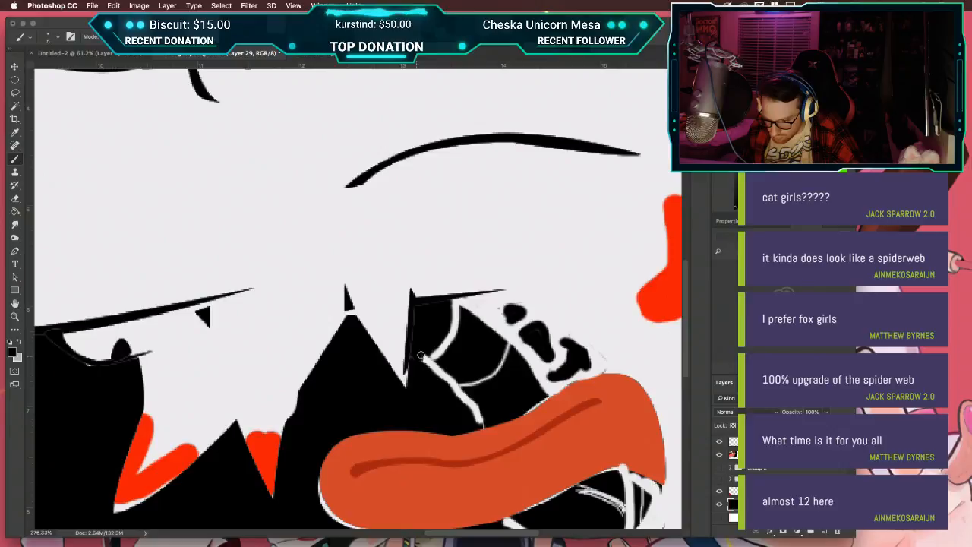
pyautogui.moveTo(431, 352); pyautogui.dragTo(422, 366)
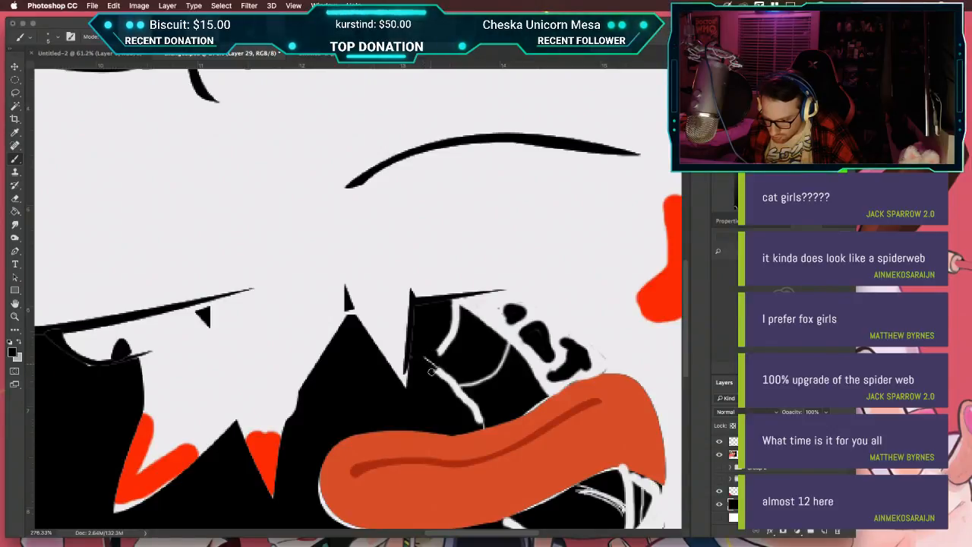
pyautogui.moveTo(460, 386); pyautogui.dragTo(473, 398)
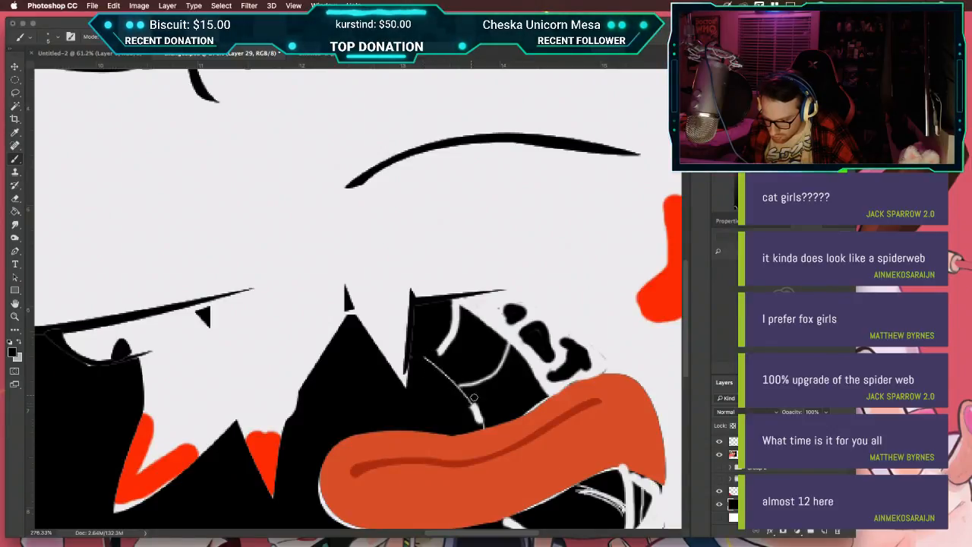
pyautogui.hotkey('ctrl', 'z')
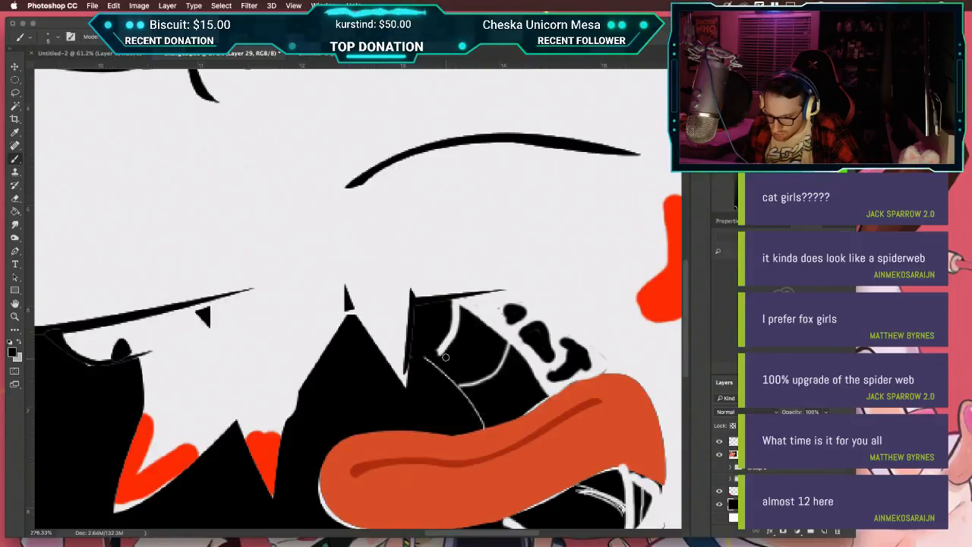
pyautogui.moveTo(427, 362); pyautogui.dragTo(445, 351)
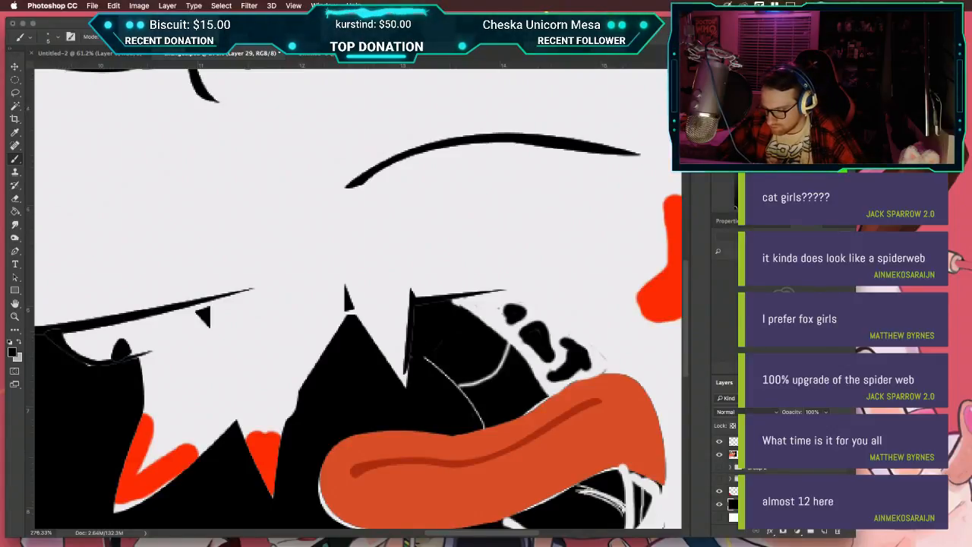
# Step: On the spit layer, paint over the remaining thin strands between the upper fang and the tongue in black
pyautogui.scroll(5, 782, 479)
pyautogui.scroll(1, 740, 471)
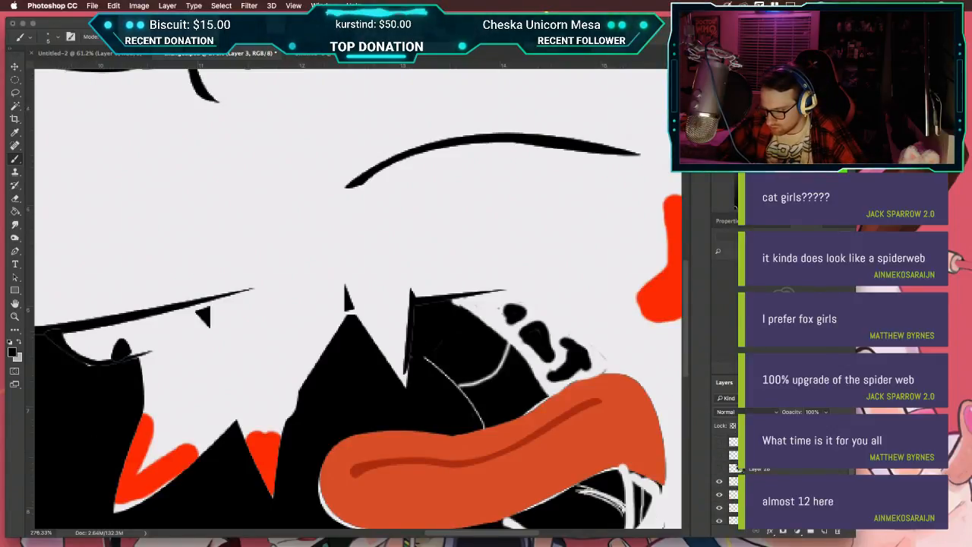
pyautogui.click(759, 494)
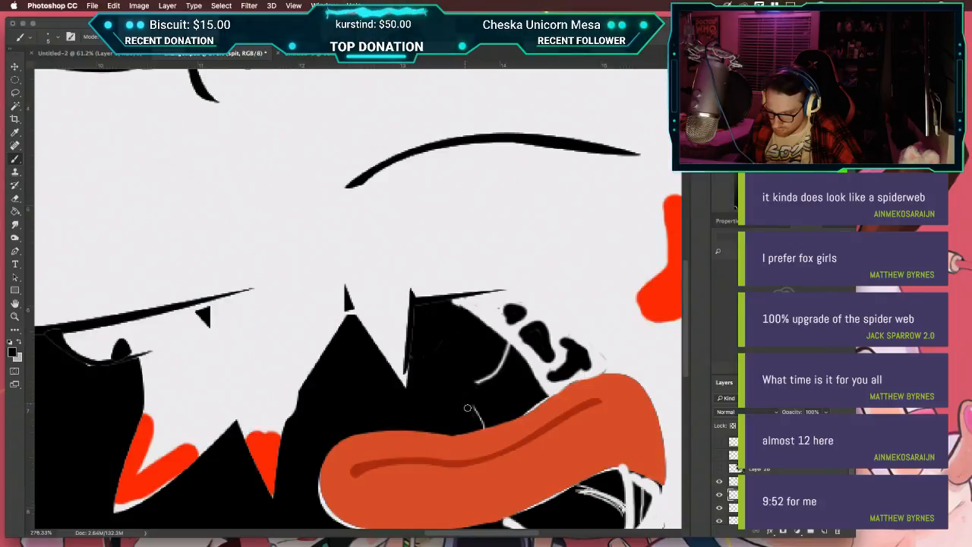
pyautogui.moveTo(480, 414); pyautogui.dragTo(488, 426)
pyautogui.press('super+z')
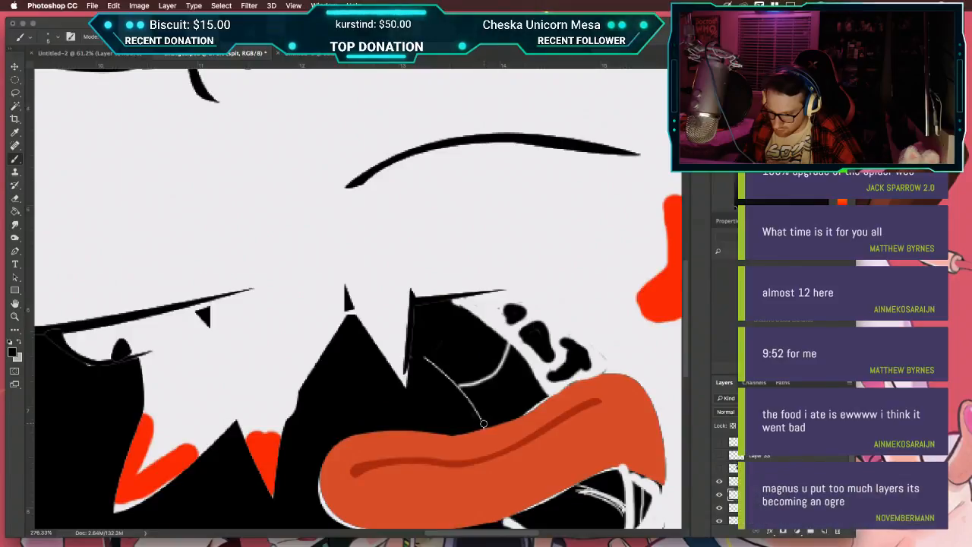
pyautogui.moveTo(486, 422)
pyautogui.mouseDown()
pyautogui.moveTo(452, 366)
pyautogui.moveTo(428, 360)
pyautogui.moveTo(486, 380)
pyautogui.moveTo(507, 338)
pyautogui.mouseUp()
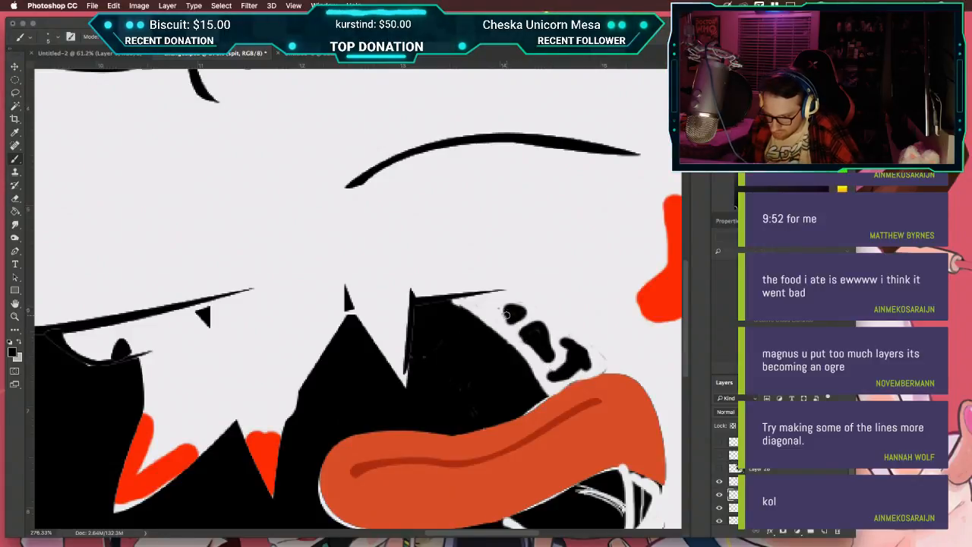
# Step: With a 6 px eraser, enlarge and sharpen the gaps in the white spit webbing between the upper jaw and the tongue's back
pyautogui.press('e')
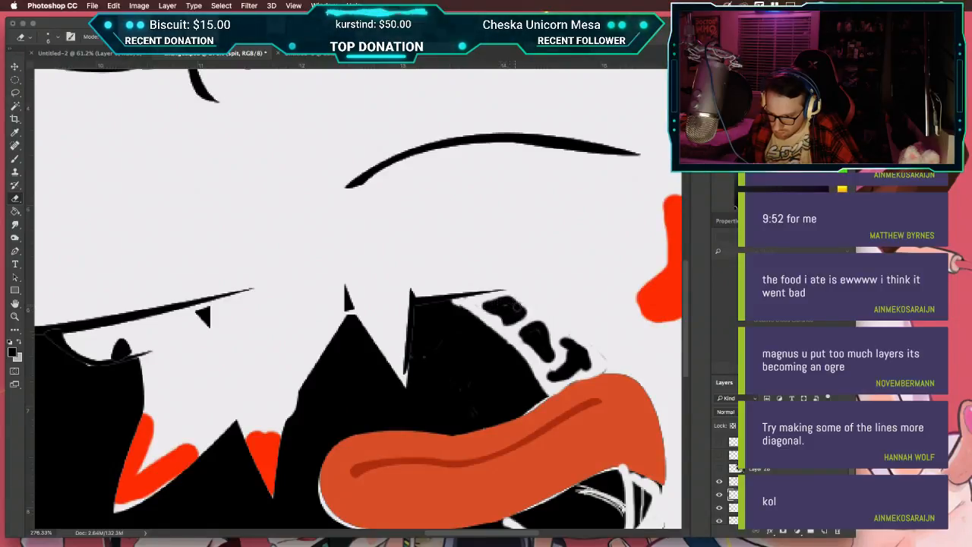
pyautogui.moveTo(510, 300); pyautogui.dragTo(544, 331)
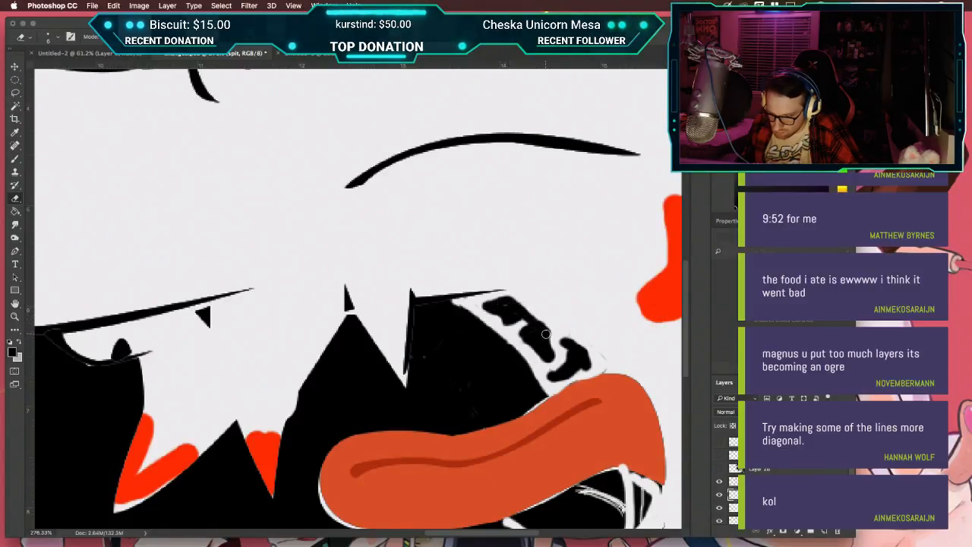
pyautogui.press('super+z')
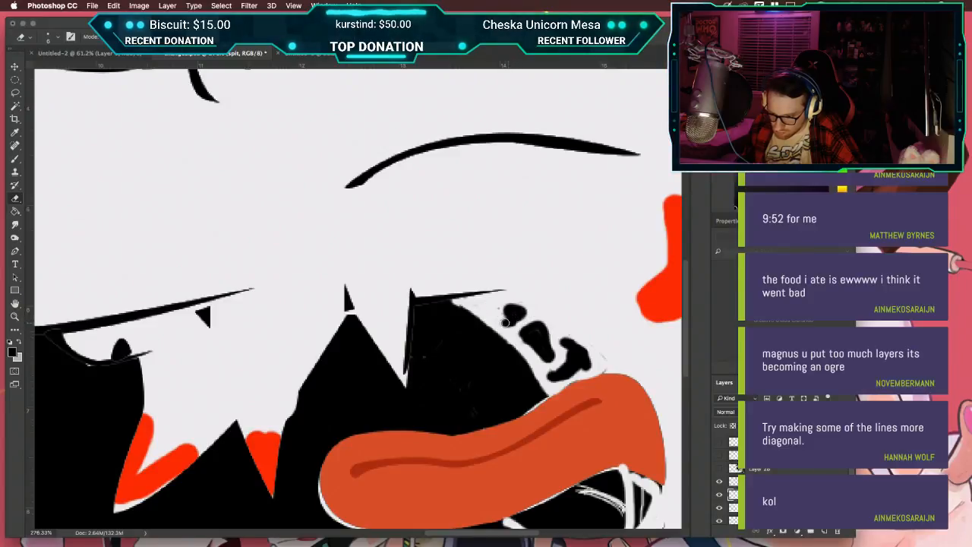
pyautogui.moveTo(486, 307); pyautogui.dragTo(508, 297)
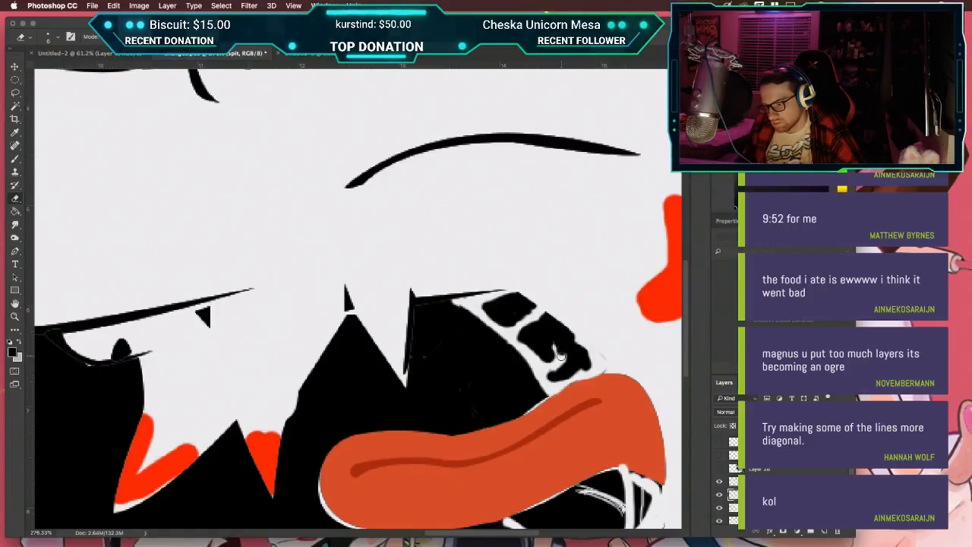
pyautogui.moveTo(536, 331); pyautogui.dragTo(562, 351)
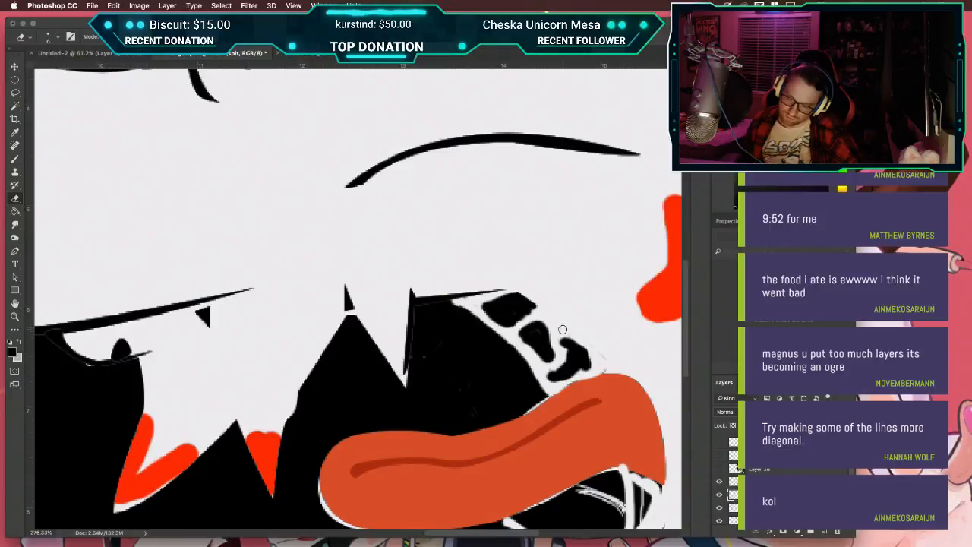
pyautogui.press('super+minus')
pyautogui.scroll(-1, 562, 331)
pyautogui.scroll(3, 561, 331)
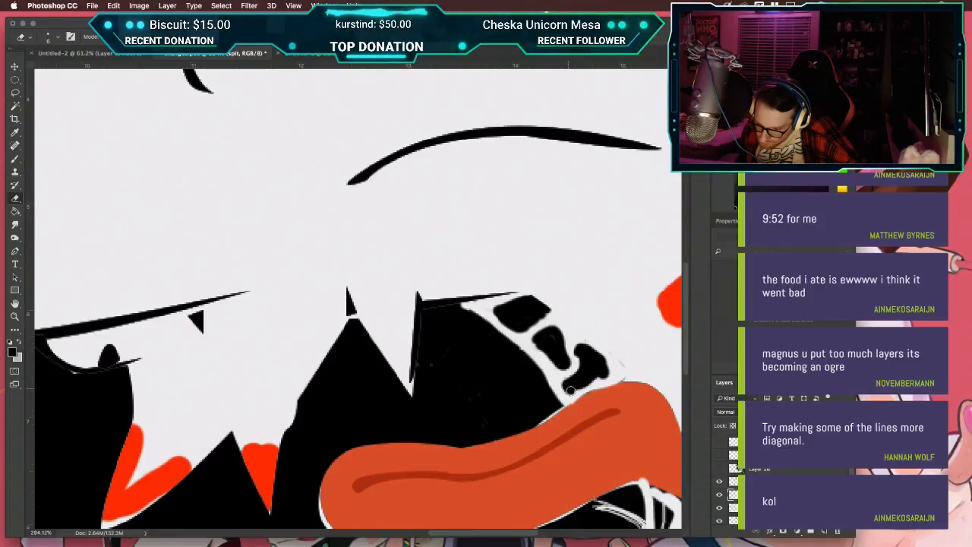
pyautogui.moveTo(605, 371)
pyautogui.mouseDown()
pyautogui.moveTo(616, 363)
pyautogui.moveTo(603, 351)
pyautogui.mouseUp()
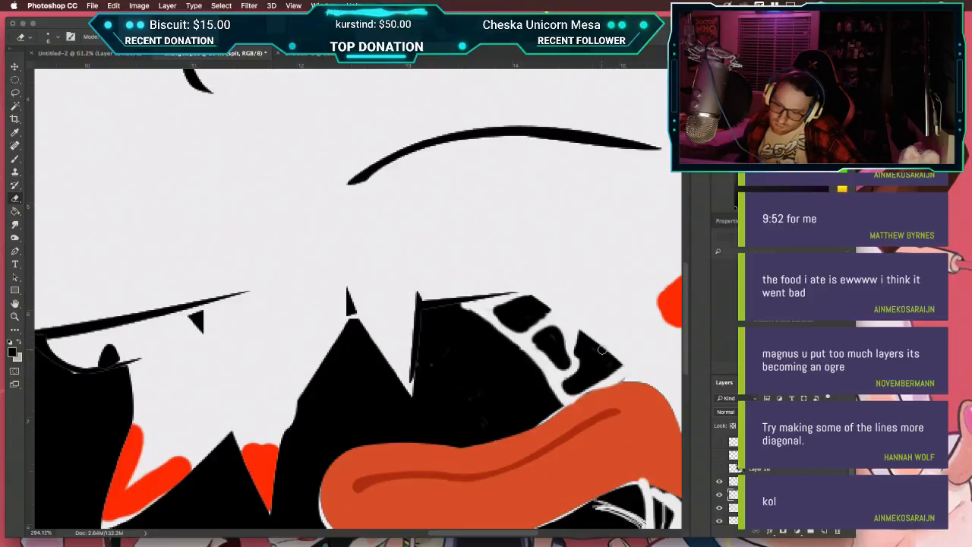
# Step: Sample the off-white fur colour and paint thin spit strands with a 3 px brush across the webbing gap nearest the tongue's back
pyautogui.press('super+minus')
pyautogui.press('super+minus')
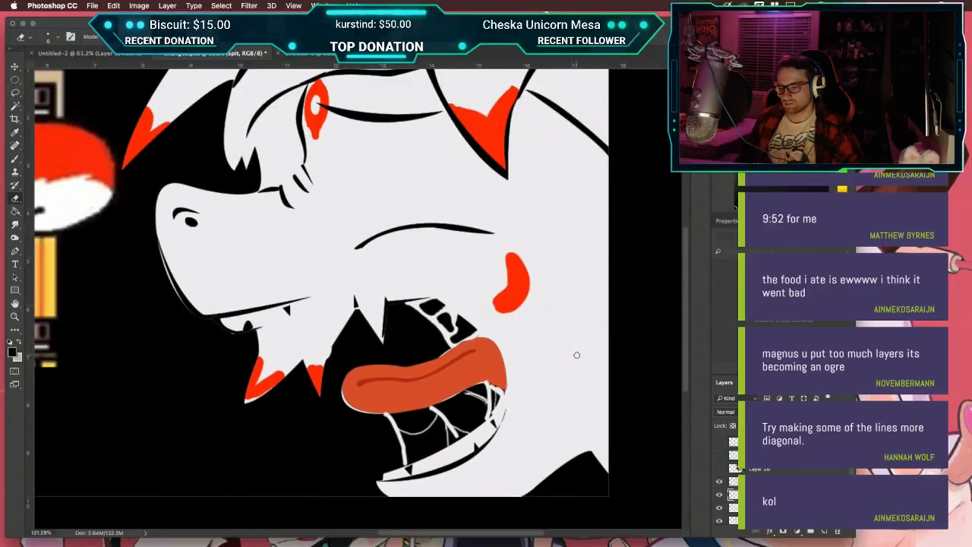
pyautogui.press('super+minus')
pyautogui.press('super+plus')
pyautogui.press('super+plus')
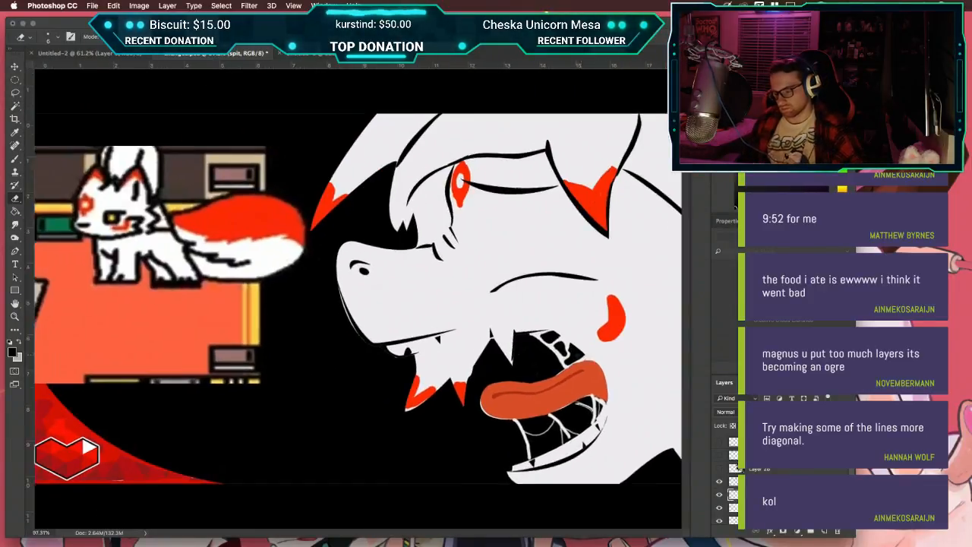
pyautogui.moveTo(536, 348); pyautogui.dragTo(219, 262)
pyautogui.press('i')
pyautogui.click(530, 270)
pyautogui.press('b')
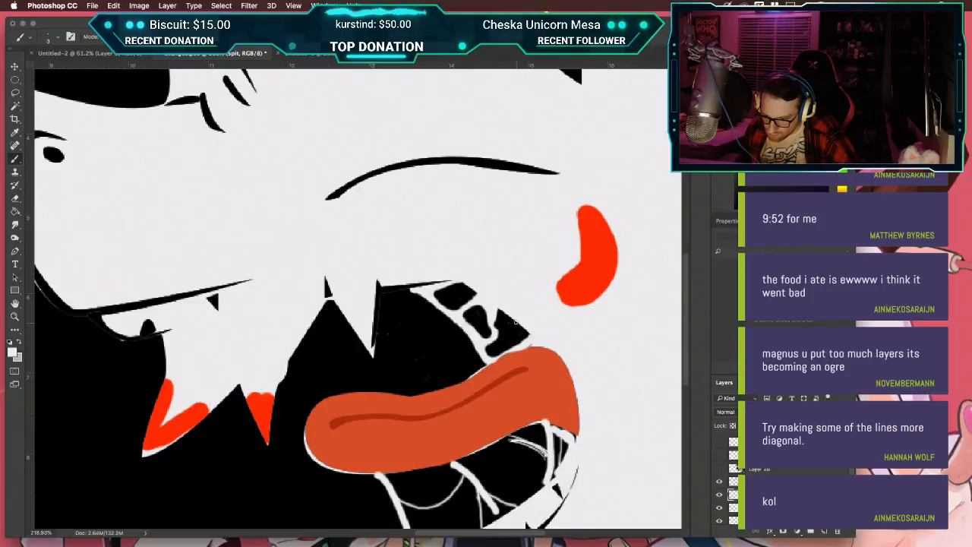
pyautogui.moveTo(512, 321); pyautogui.dragTo(522, 340)
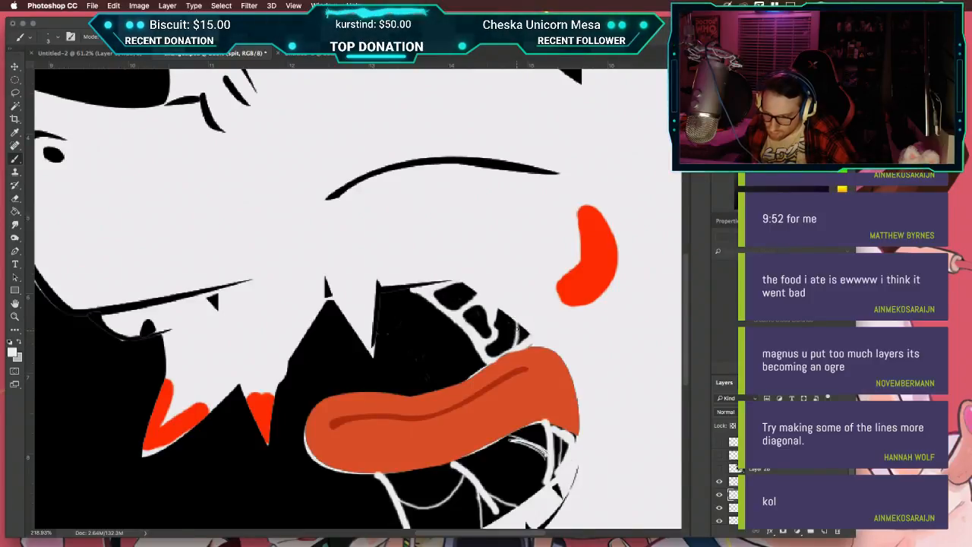
# Step: Examine the reworked mouth webbing within the whole thumbnail, and the fang, muzzle and eye area up close
pyautogui.scroll(-6, 548, 372)
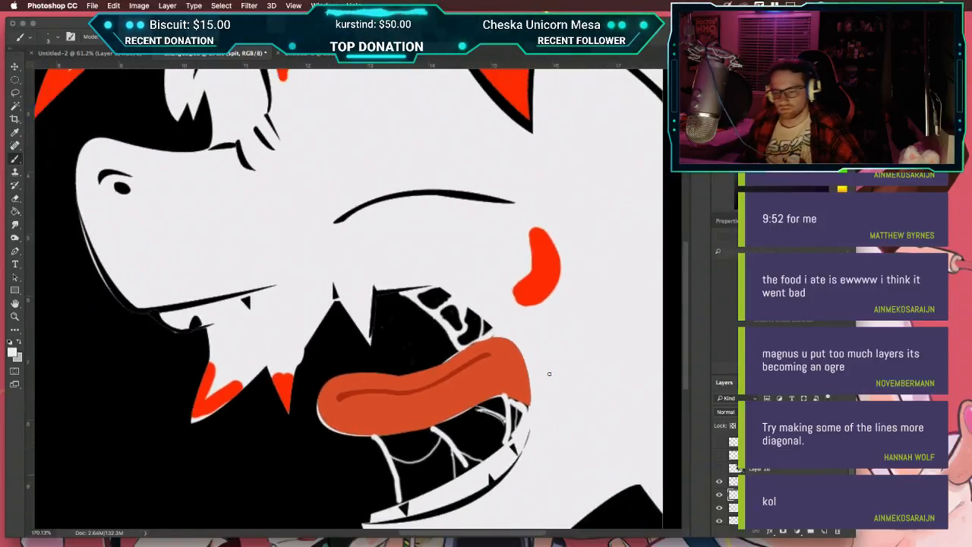
pyautogui.scroll(-1, 549, 373)
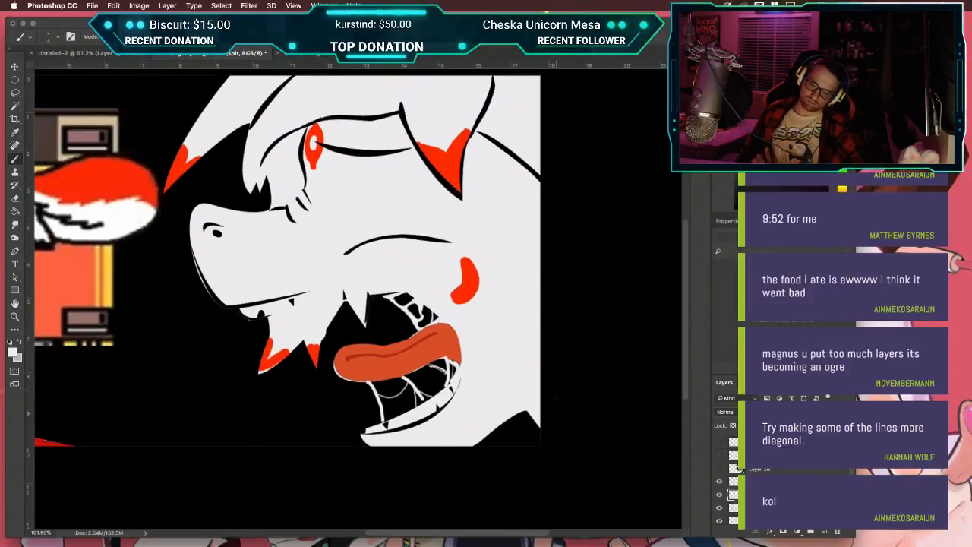
pyautogui.scroll(-4, 557, 395)
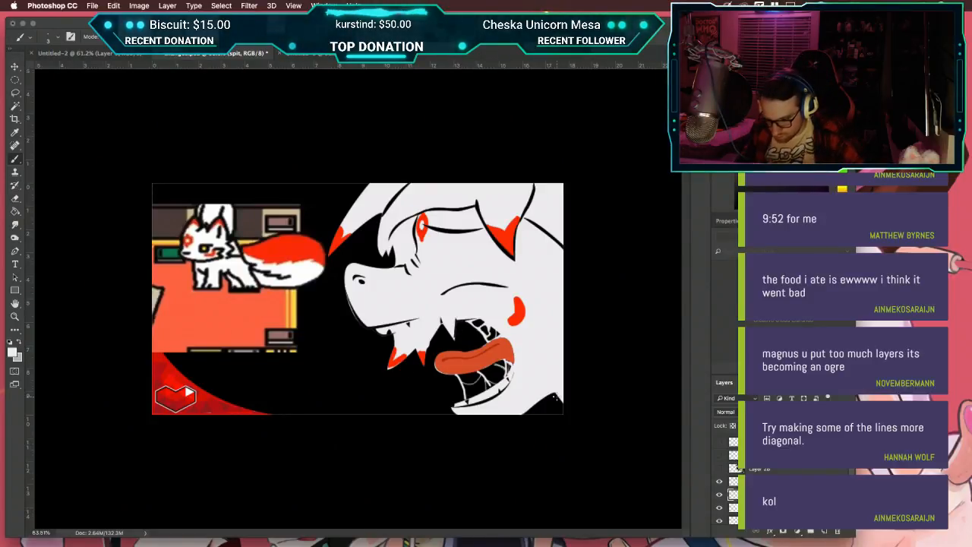
pyautogui.moveTo(356, 304)
pyautogui.mouseDown()
pyautogui.moveTo(465, 340)
pyautogui.moveTo(396, 301)
pyautogui.mouseUp()
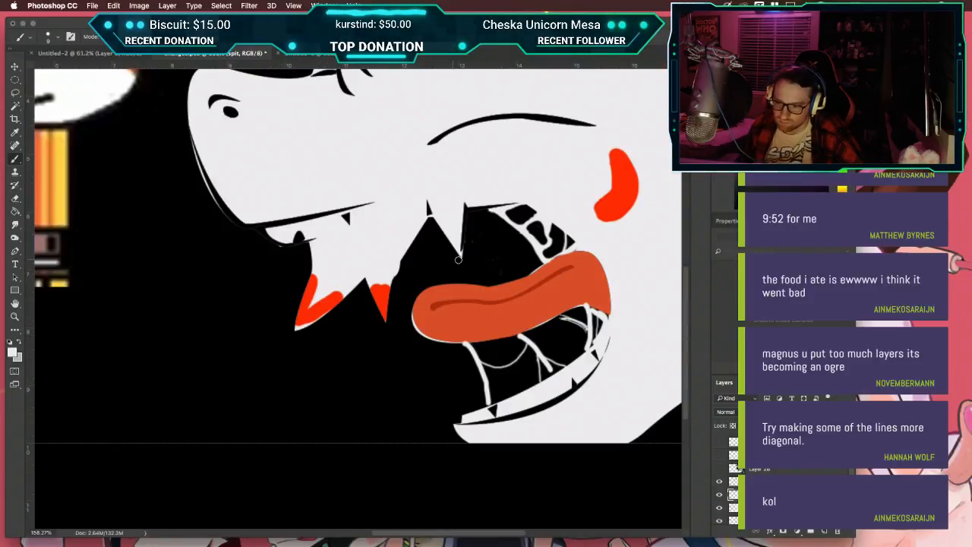
pyautogui.moveTo(463, 261); pyautogui.dragTo(431, 395)
pyautogui.moveTo(342, 322); pyautogui.dragTo(501, 413)
pyautogui.moveTo(325, 307)
pyautogui.mouseDown()
pyautogui.moveTo(383, 317)
pyautogui.moveTo(401, 306)
pyautogui.moveTo(377, 282)
pyautogui.mouseUp()
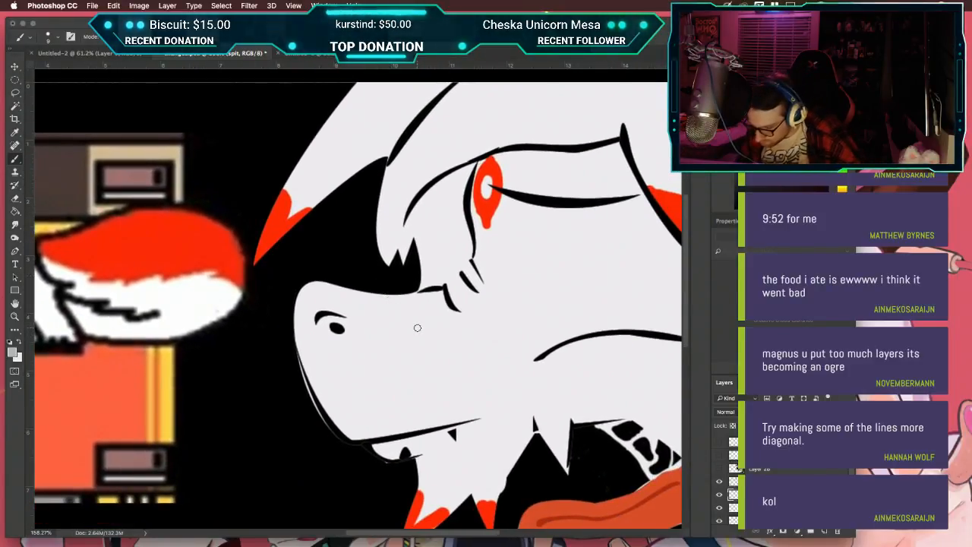
# Step: Check what Layer 31 contains by its visibility, and rename Layer 35 to "tongue" and Layer 31 to "fill"
pyautogui.click(782, 507)
pyautogui.scroll(-2, 782, 501)
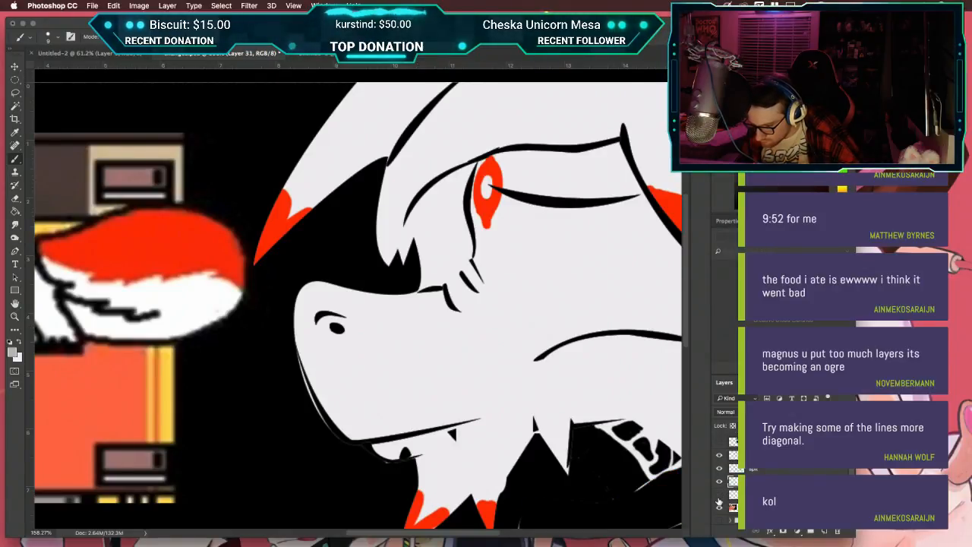
pyautogui.click(719, 483)
pyautogui.click(719, 483)
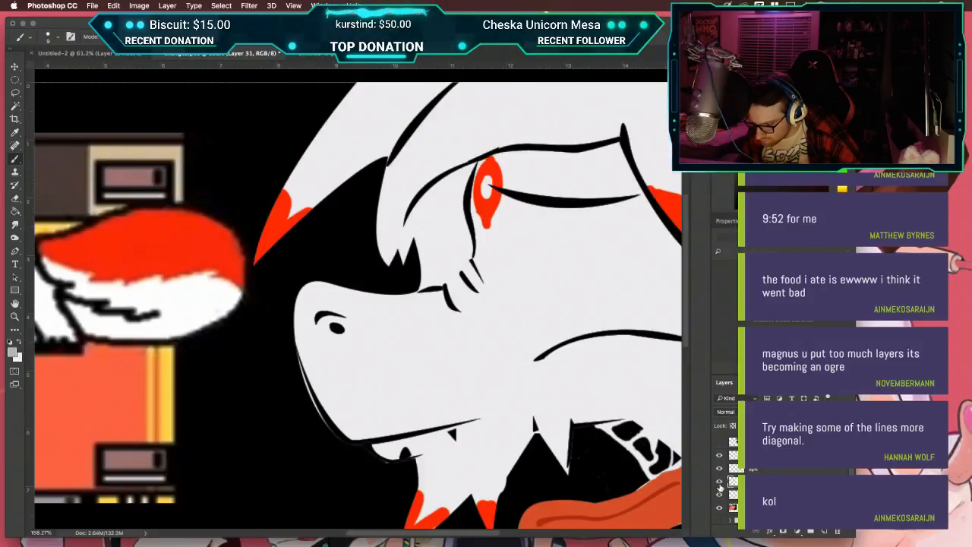
pyautogui.click(782, 494)
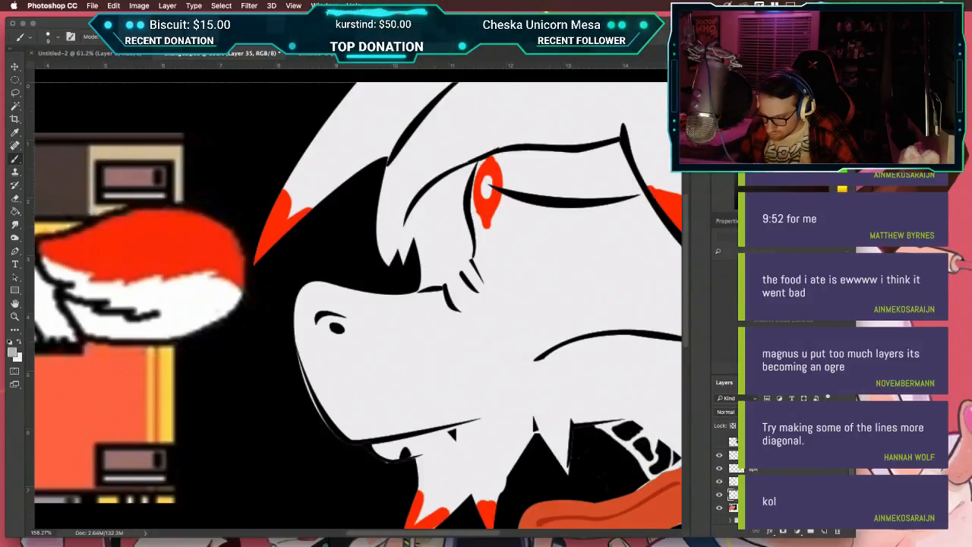
pyautogui.write('tongue')
pyautogui.press('Return')
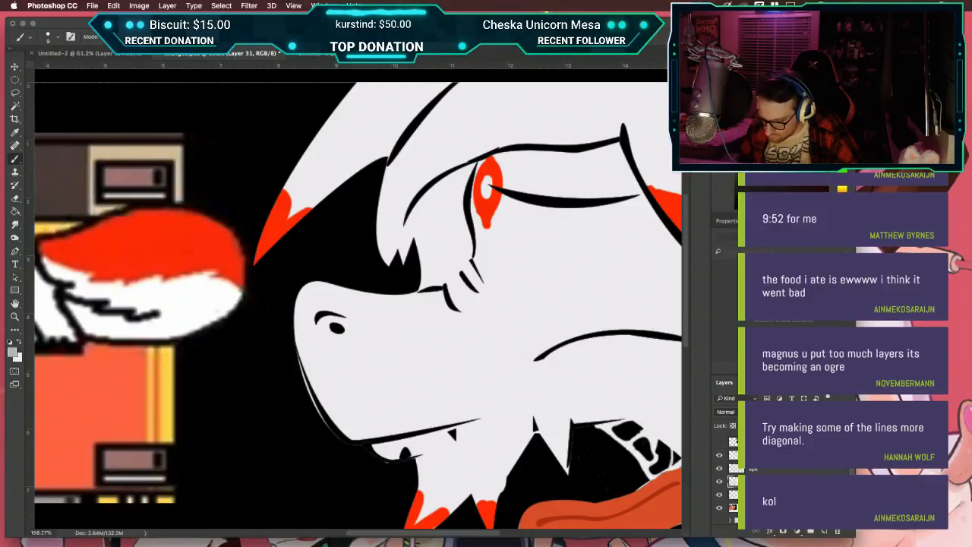
pyautogui.write('fill')
pyautogui.press('Return')
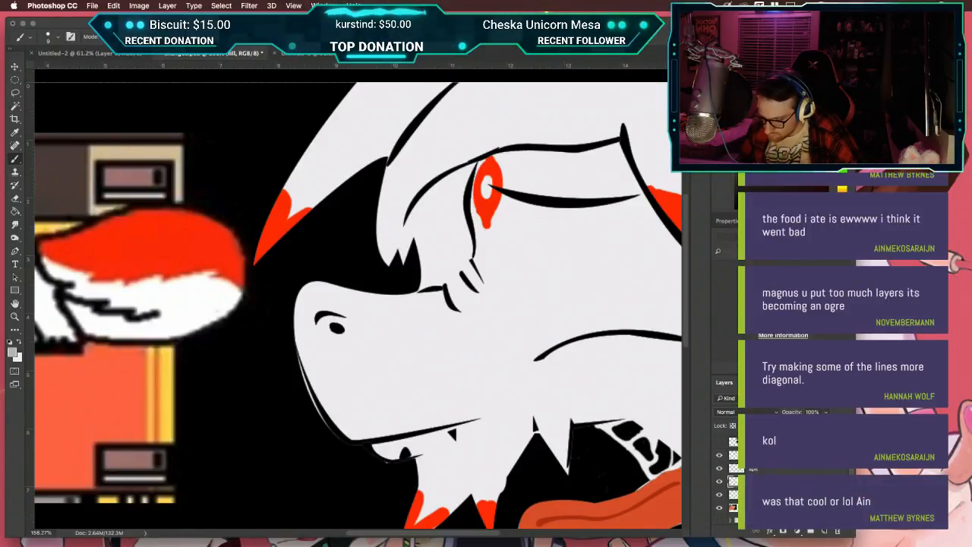
# Step: Add a new layer and paint a small grey w-shaped fur mark on the creature's snout
pyautogui.hotkey('ctrl', 'shift', 'n')
pyautogui.press('Return')
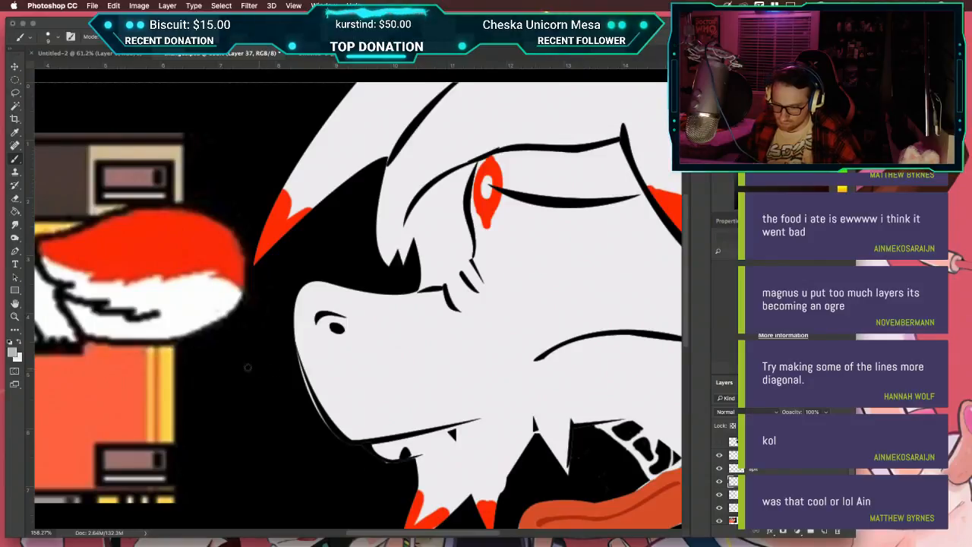
pyautogui.moveTo(360, 353)
pyautogui.mouseDown()
pyautogui.moveTo(380, 377)
pyautogui.moveTo(404, 343)
pyautogui.mouseUp()
pyautogui.hotkey('ctrl', 'z')
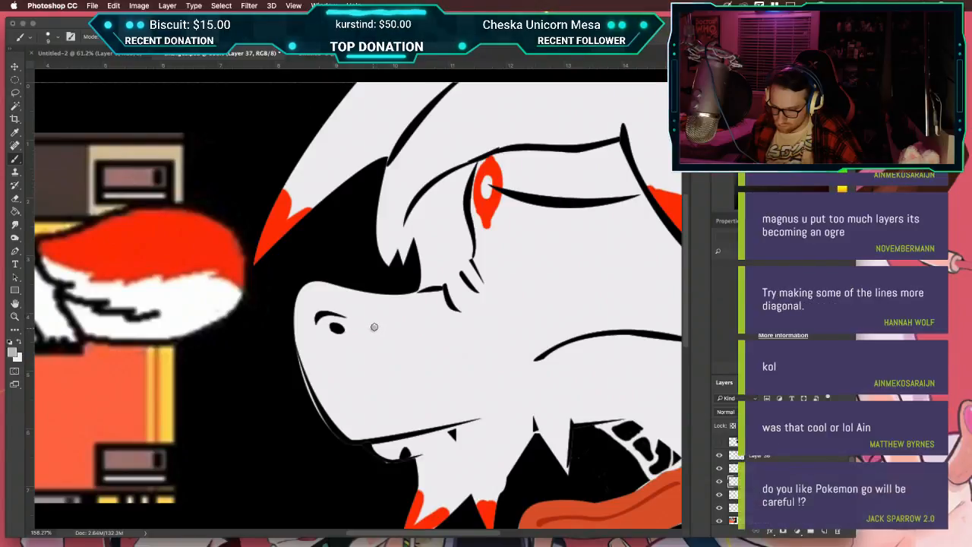
pyautogui.moveTo(372, 328)
pyautogui.mouseDown()
pyautogui.moveTo(402, 359)
pyautogui.moveTo(416, 322)
pyautogui.mouseUp()
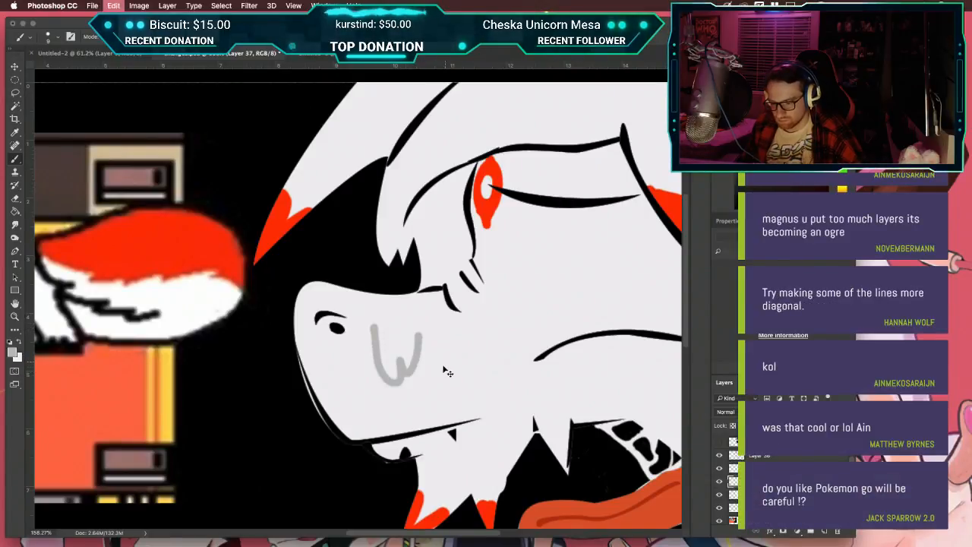
pyautogui.hotkey('ctrl', 'z')
pyautogui.moveTo(381, 368); pyautogui.dragTo(408, 370)
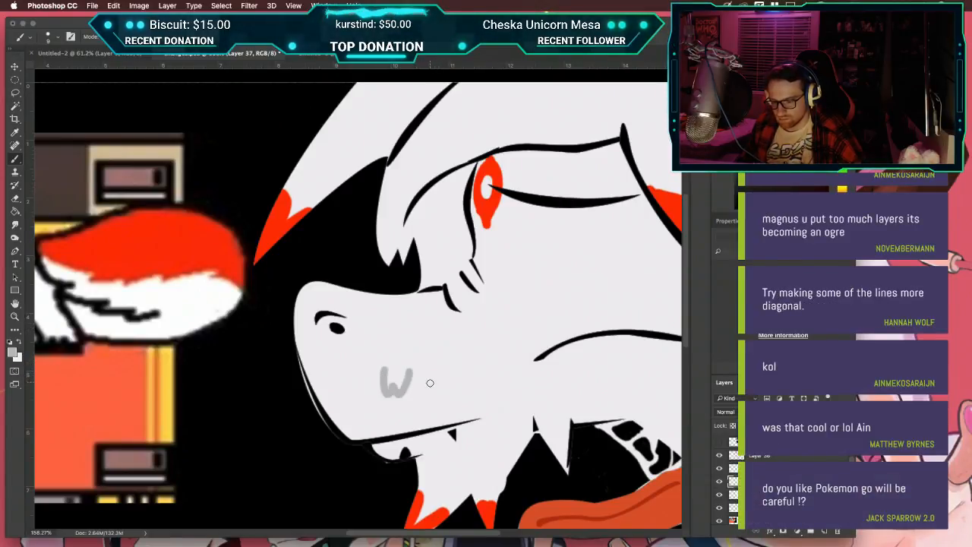
# Step: Paint wavy grey fur marks behind the red cheek mark, on the neck and beside the lower jaw
pyautogui.scroll(-6, 476, 353)
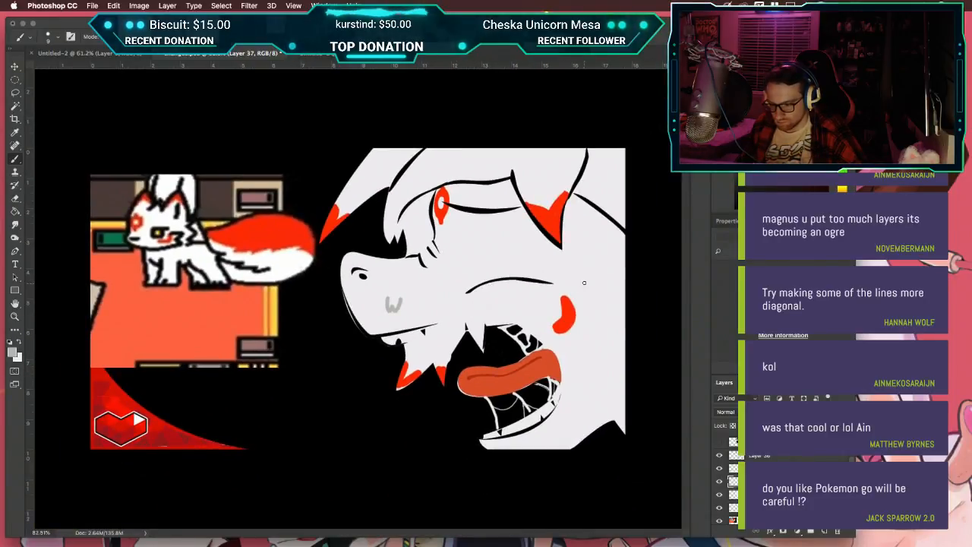
pyautogui.moveTo(576, 281)
pyautogui.mouseDown()
pyautogui.moveTo(599, 293)
pyautogui.moveTo(594, 318)
pyautogui.moveTo(601, 331)
pyautogui.moveTo(609, 317)
pyautogui.moveTo(620, 338)
pyautogui.mouseUp()
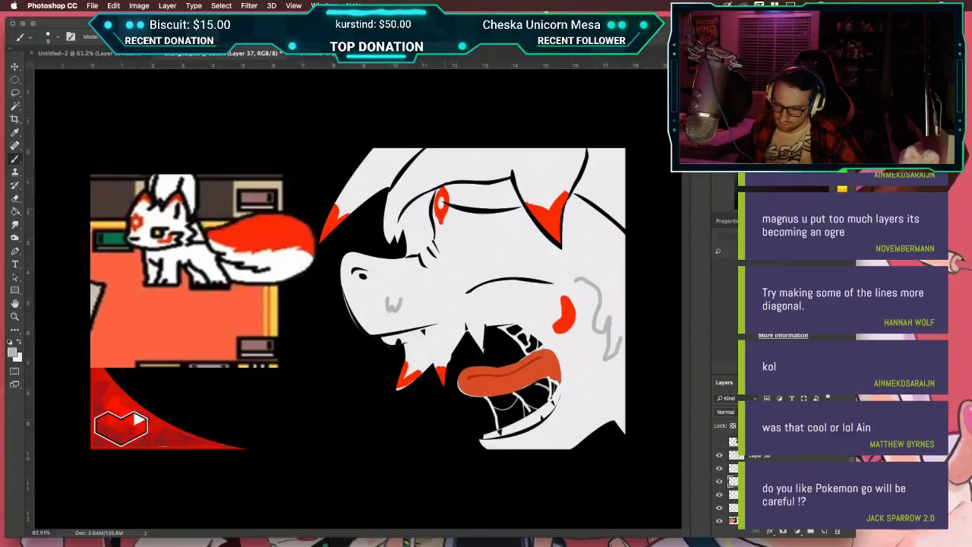
pyautogui.moveTo(581, 395)
pyautogui.mouseDown()
pyautogui.moveTo(596, 402)
pyautogui.moveTo(575, 430)
pyautogui.mouseUp()
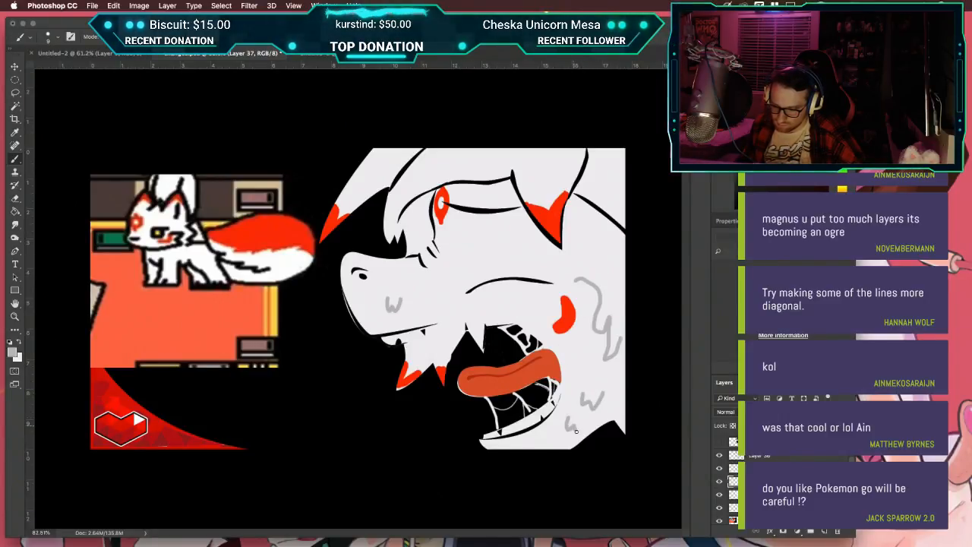
pyautogui.press('super+z')
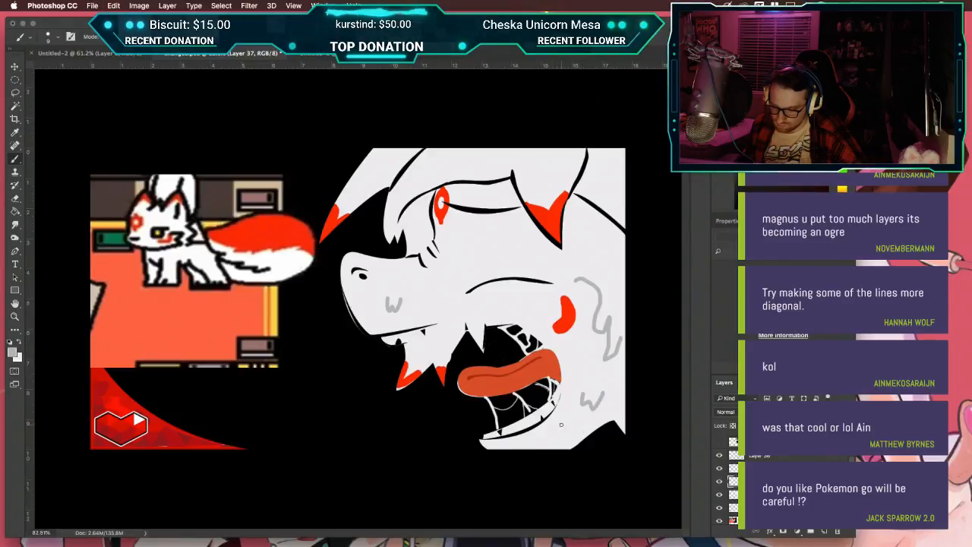
pyautogui.moveTo(564, 441); pyautogui.dragTo(575, 428)
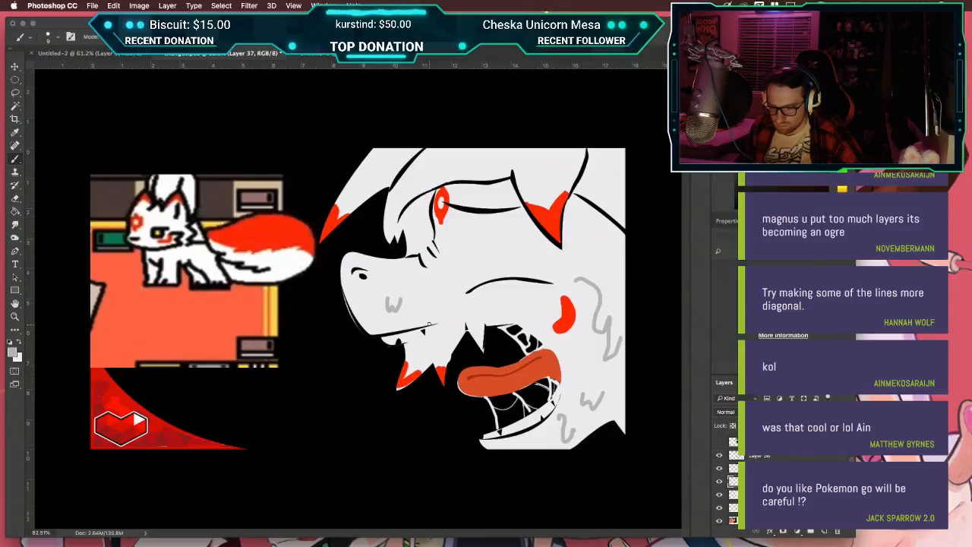
# Step: Paint grey fur squiggles across both ears, the forehead and the back of the head
pyautogui.moveTo(369, 163); pyautogui.dragTo(379, 178)
pyautogui.moveTo(444, 161); pyautogui.dragTo(420, 181)
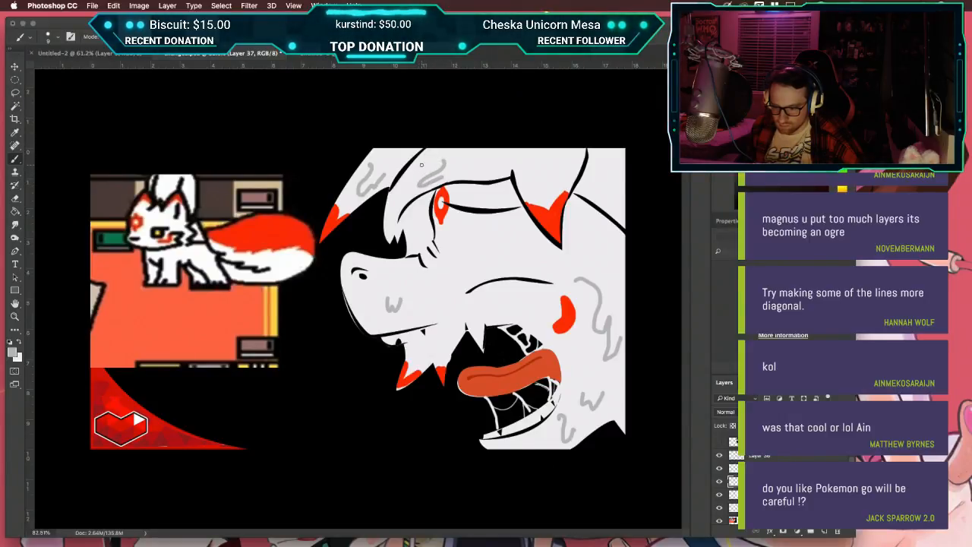
pyautogui.moveTo(488, 161)
pyautogui.mouseDown()
pyautogui.moveTo(492, 169)
pyautogui.moveTo(559, 171)
pyautogui.moveTo(620, 191)
pyautogui.moveTo(598, 187)
pyautogui.moveTo(616, 182)
pyautogui.moveTo(600, 167)
pyautogui.mouseUp()
pyautogui.hotkey('ctrl', 'z')
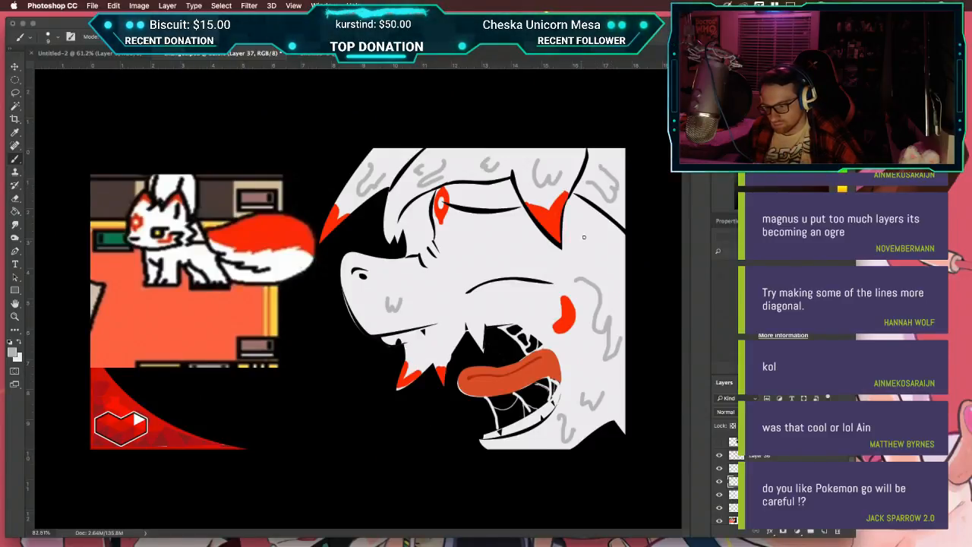
pyautogui.moveTo(584, 218)
pyautogui.mouseDown()
pyautogui.moveTo(592, 237)
pyautogui.moveTo(605, 220)
pyautogui.mouseUp()
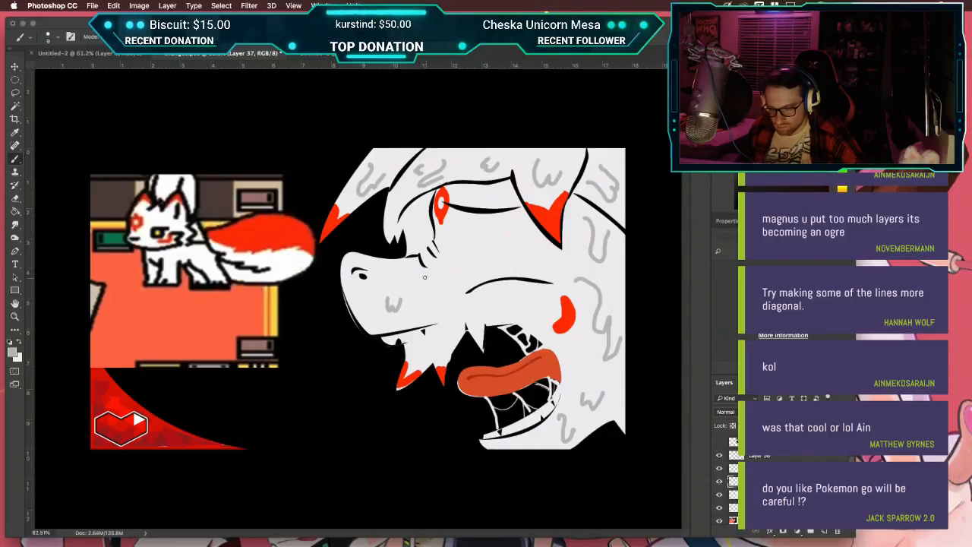
# Step: Paint more grey fur marks below the eye, on the snout, the brow and the chin tuft
pyautogui.moveTo(425, 270); pyautogui.dragTo(452, 276)
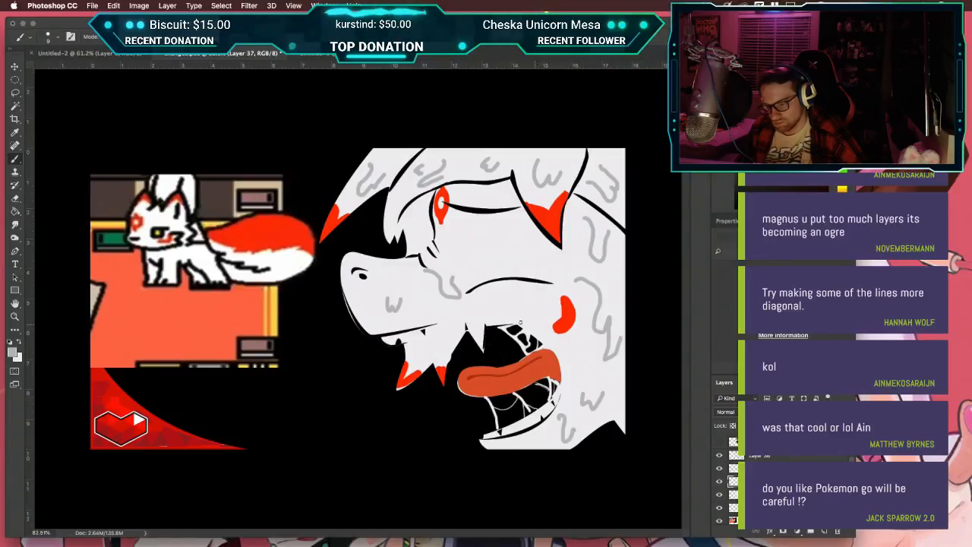
pyautogui.moveTo(382, 270); pyautogui.dragTo(400, 277)
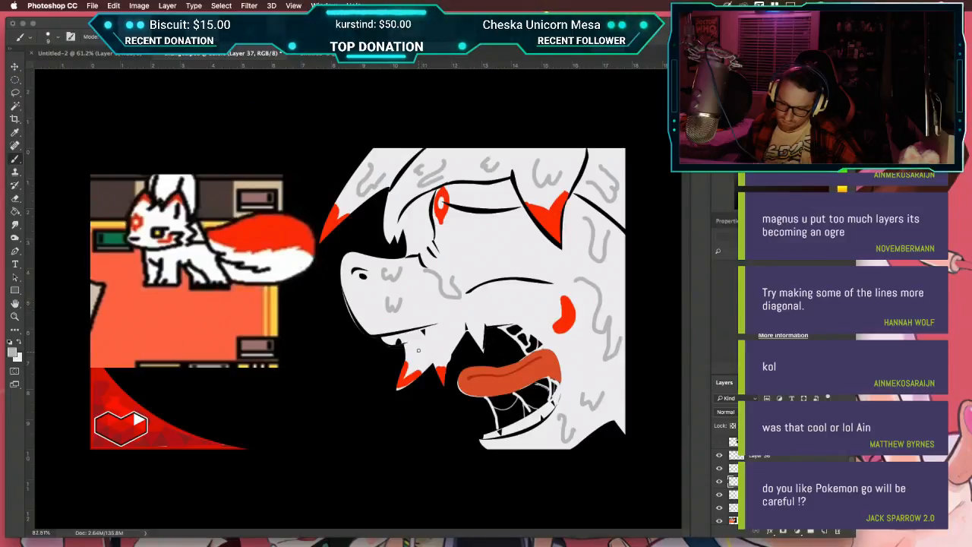
pyautogui.moveTo(420, 356); pyautogui.dragTo(453, 346)
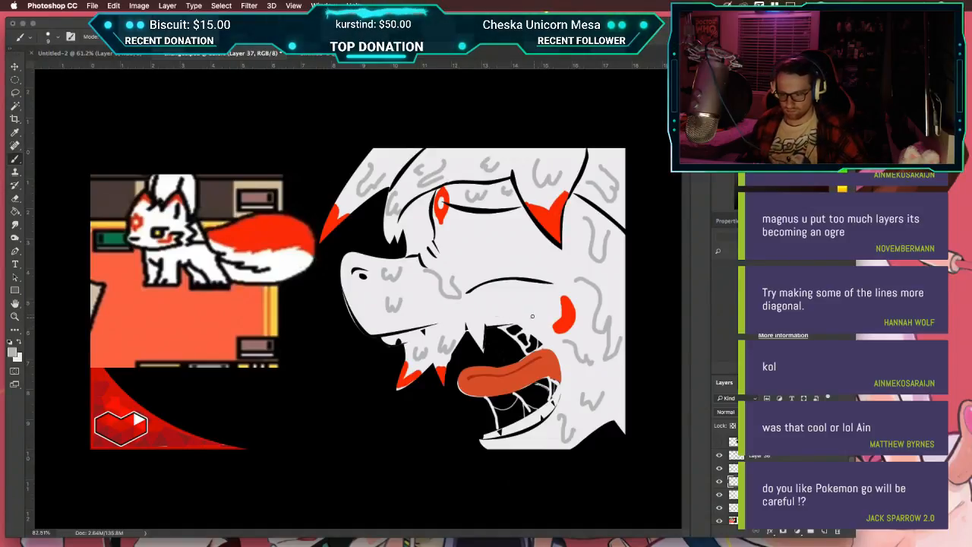
pyautogui.moveTo(417, 287); pyautogui.dragTo(427, 286)
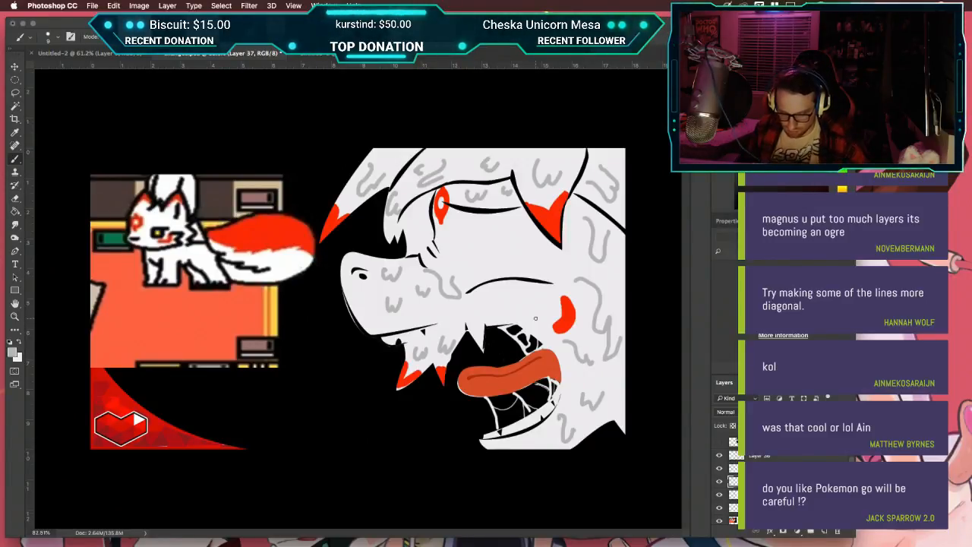
# Step: Set the foreground colour to black (#000000) and return to the Brush
pyautogui.press('x')
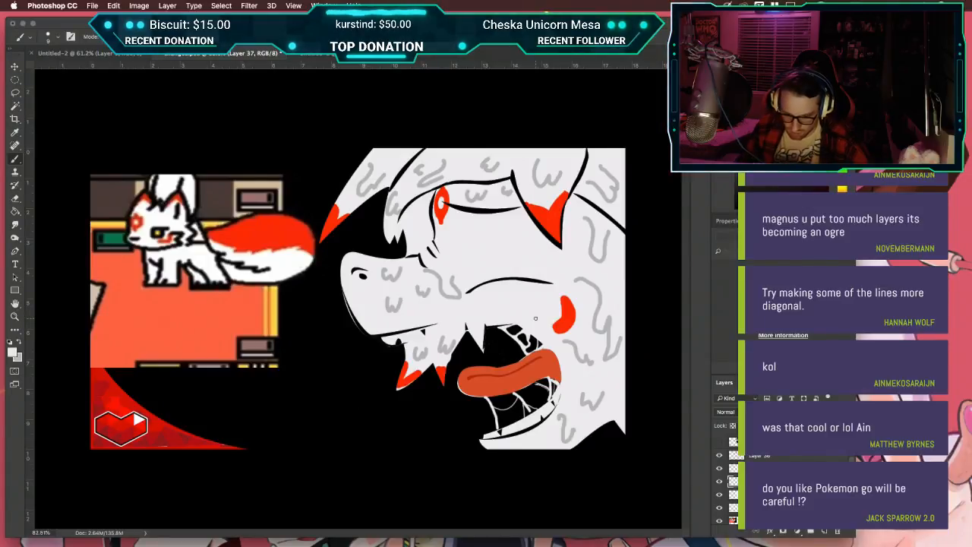
pyautogui.click(12, 350)
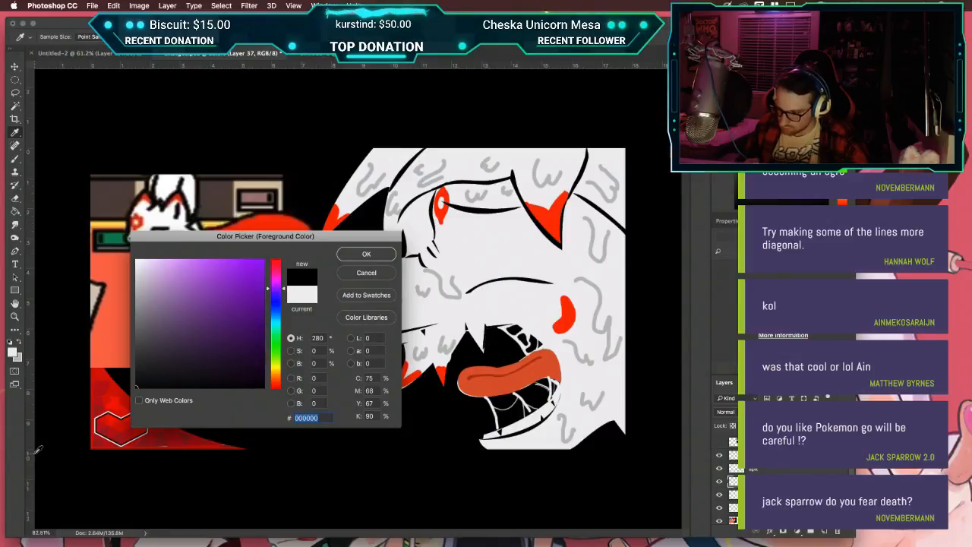
pyautogui.press('Return')
pyautogui.press('b')
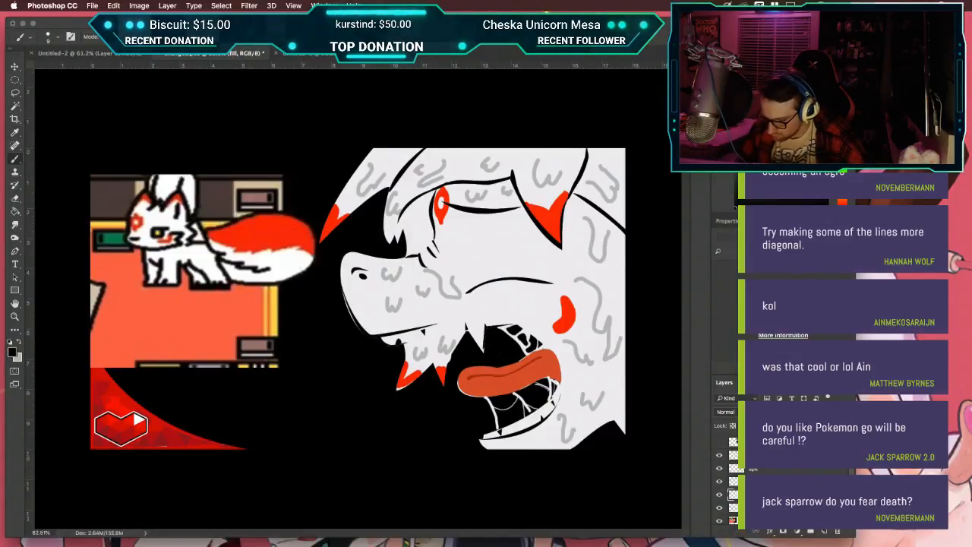
# Step: Draw jagged black fur outlines behind the red cheek mark on the "stroke black option" layer
pyautogui.press('super+shift+n')
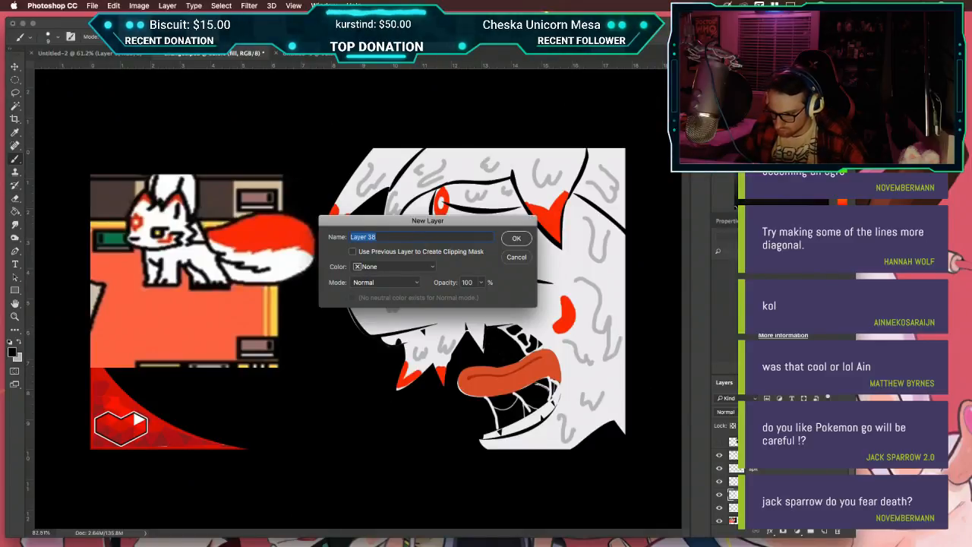
pyautogui.press('Return')
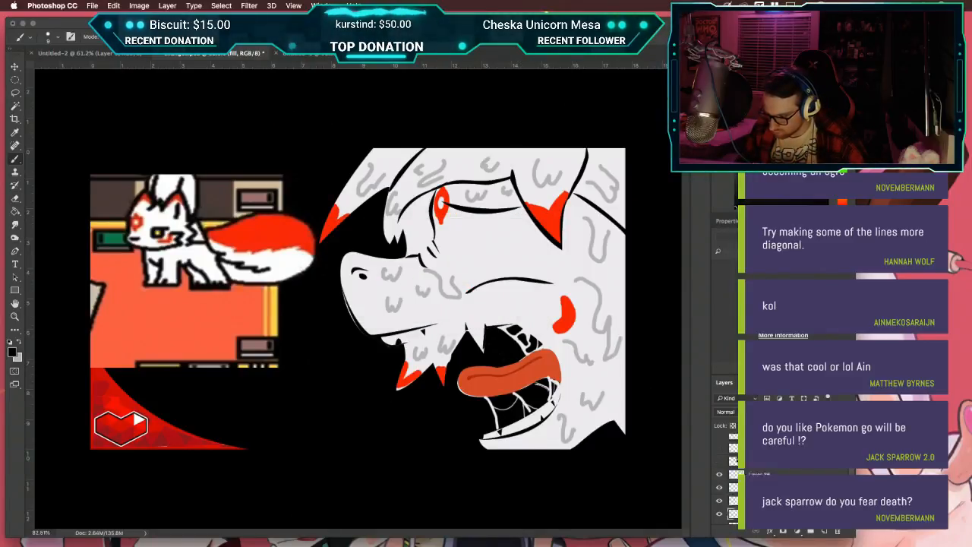
pyautogui.click(775, 440)
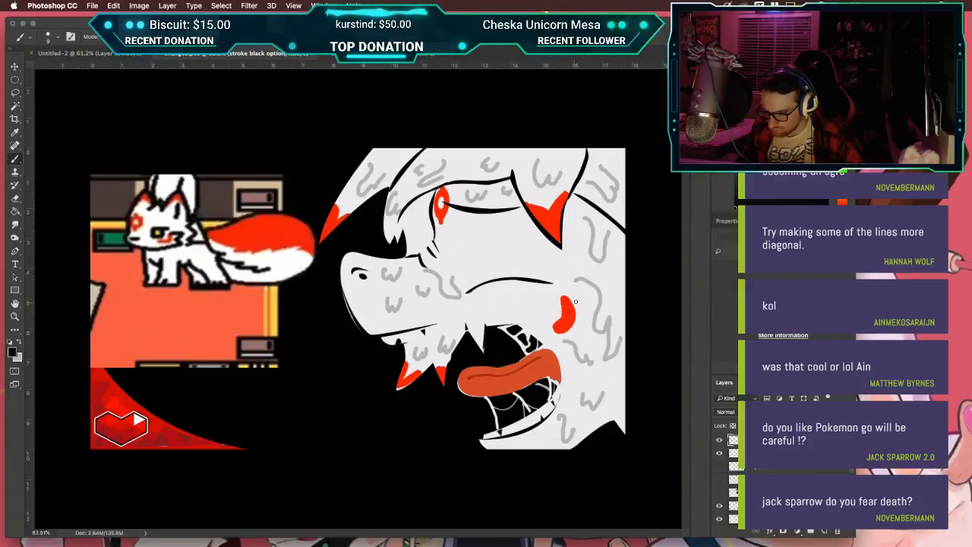
pyautogui.moveTo(575, 292)
pyautogui.mouseDown()
pyautogui.moveTo(626, 287)
pyautogui.moveTo(619, 328)
pyautogui.moveTo(606, 332)
pyautogui.moveTo(611, 355)
pyautogui.mouseUp()
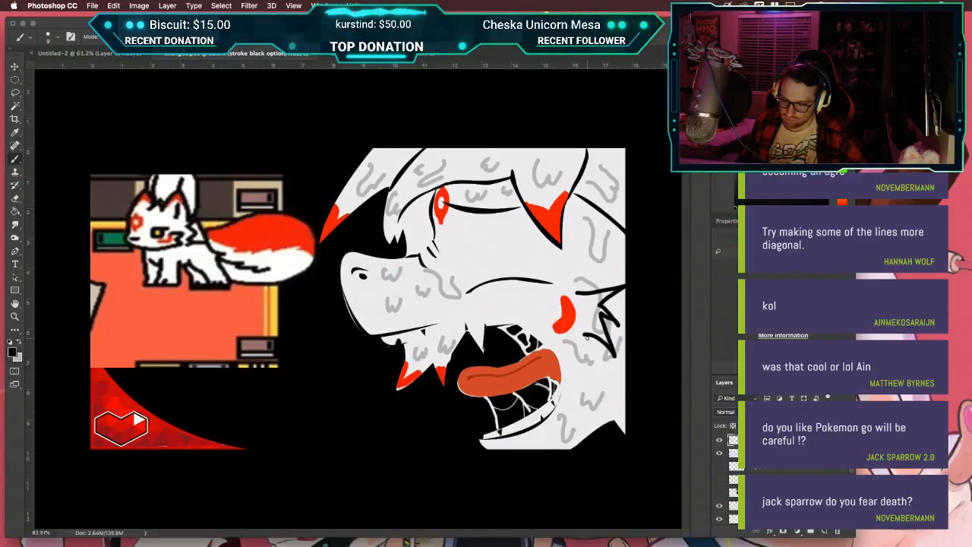
pyautogui.moveTo(588, 336); pyautogui.dragTo(563, 370)
pyautogui.press('super+z')
pyautogui.moveTo(590, 336); pyautogui.dragTo(563, 370)
pyautogui.press('super+z')
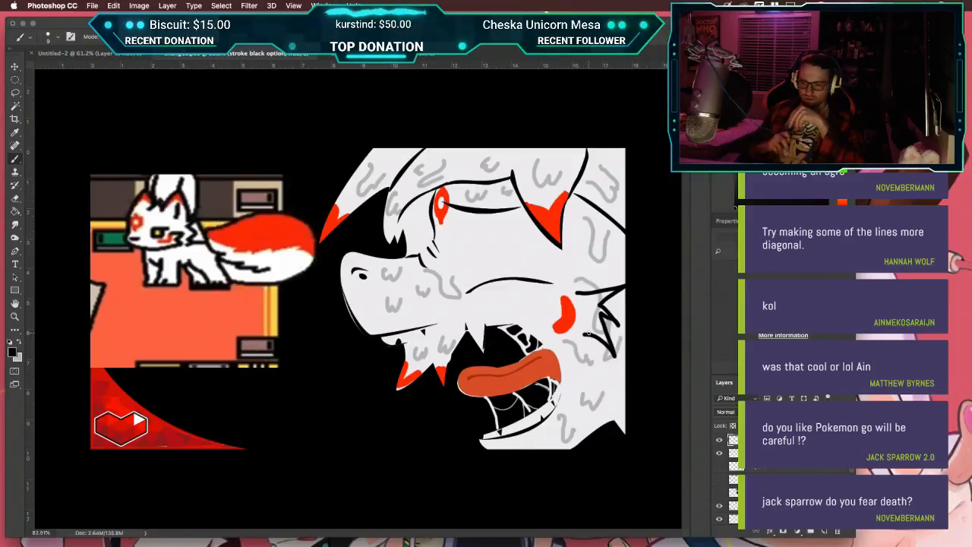
# Step: Hide the reference sprite layer and show the layer with the yellow eye
pyautogui.scroll(-3, 584, 355)
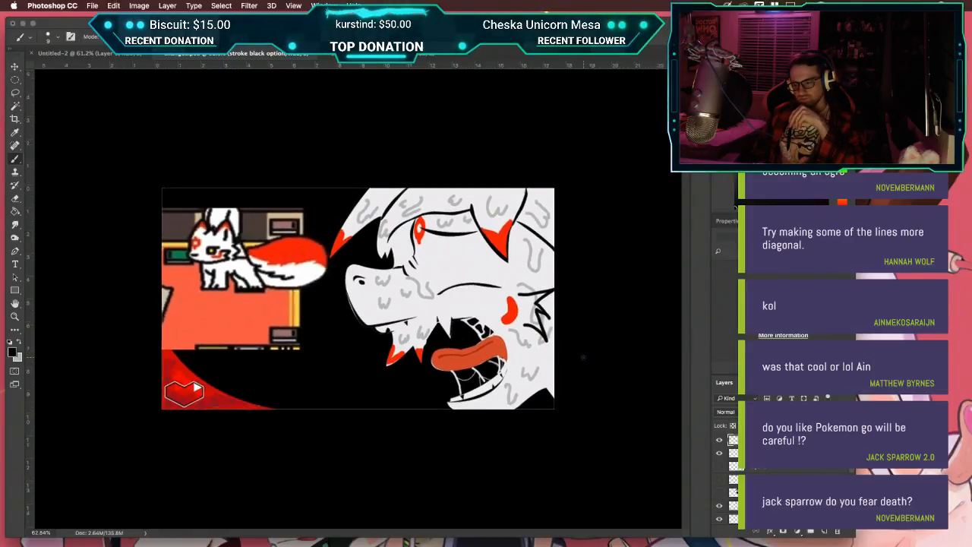
pyautogui.scroll(-3, 583, 356)
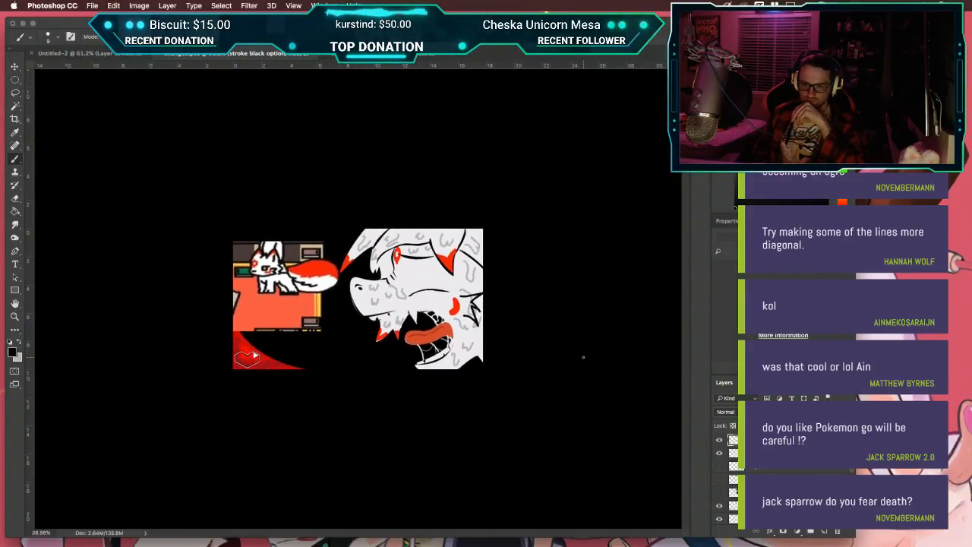
pyautogui.scroll(4, 583, 356)
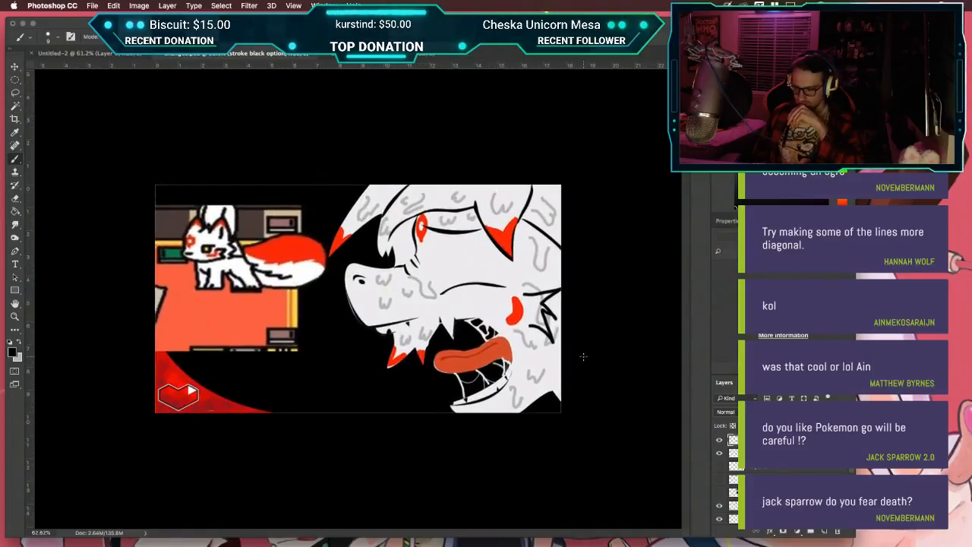
pyautogui.scroll(-5, 784, 477)
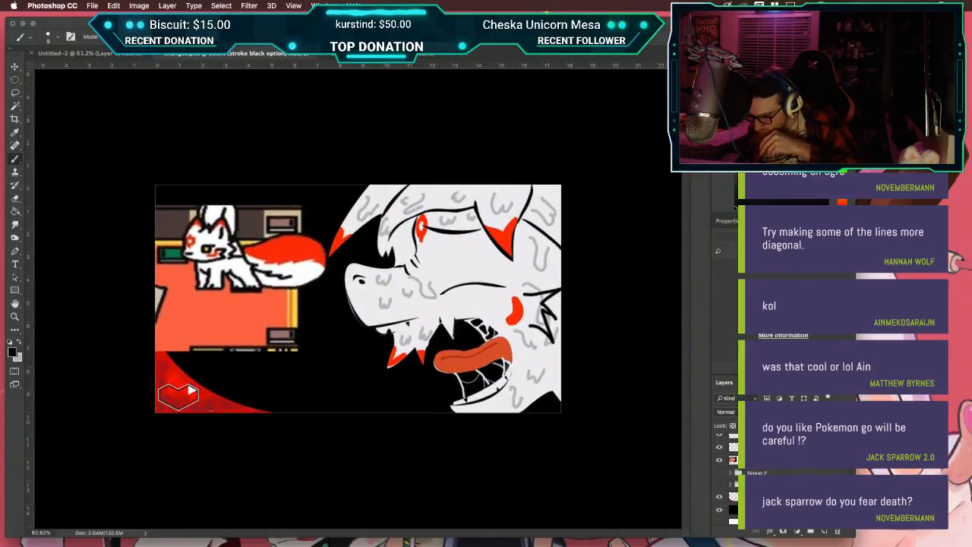
pyautogui.click(718, 460)
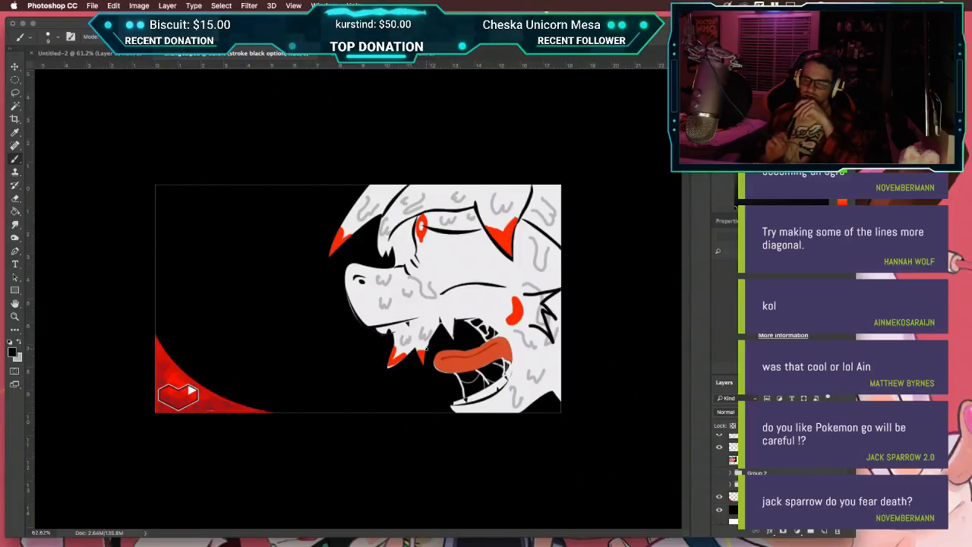
pyautogui.scroll(5, 732, 461)
pyautogui.click(719, 479)
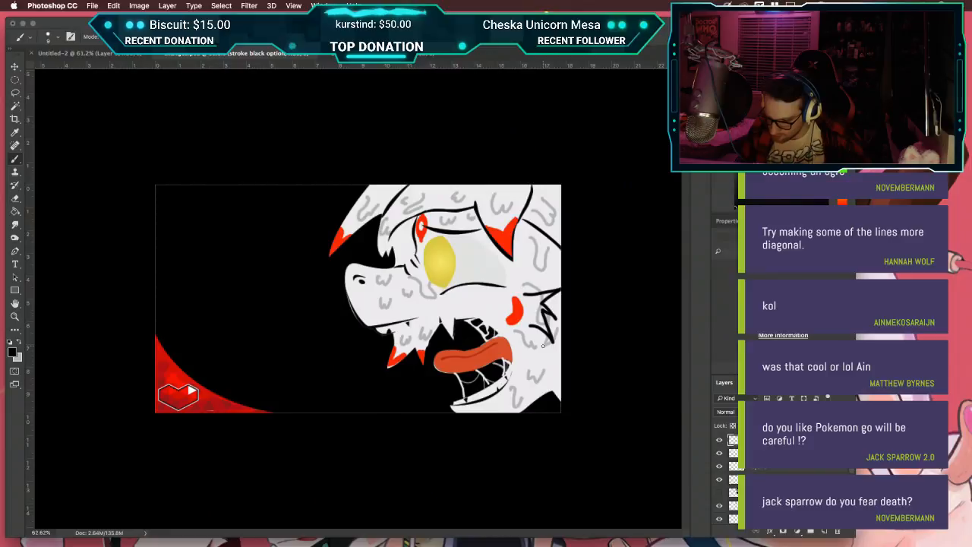
# Step: Sample the red from the ear tip and rename Layer 36, which holds the red markings, as "red tips"
pyautogui.press('i')
pyautogui.click(508, 231)
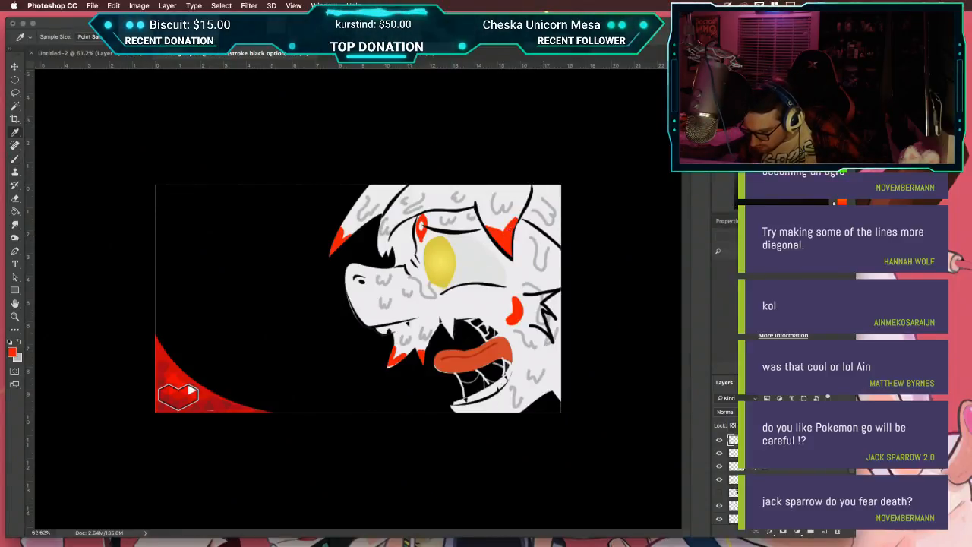
pyautogui.click(721, 468)
pyautogui.click(721, 469)
pyautogui.scroll(-1, 719, 478)
pyautogui.click(720, 490)
pyautogui.click(720, 490)
pyautogui.click(733, 488)
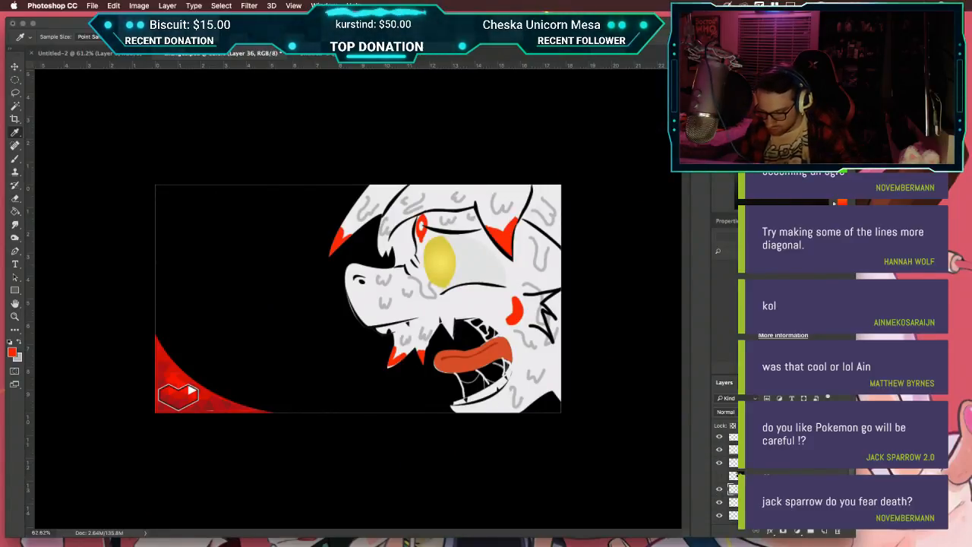
pyautogui.write('red tips')
pyautogui.press('Return')
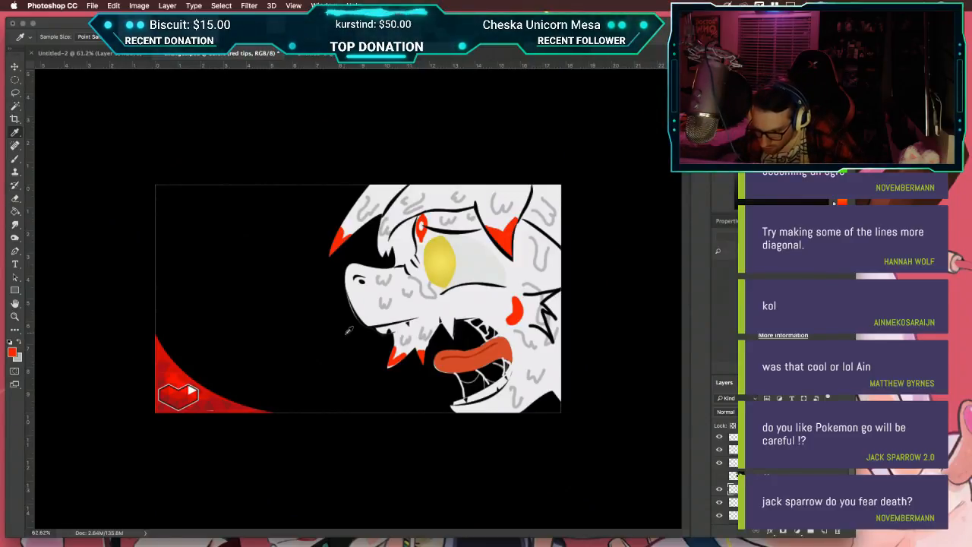
# Step: Paint a red tip on the fur tuft behind the eye, at the canvas's right edge, with a 20 px brush on "red tips"
pyautogui.scroll(4, 357, 294)
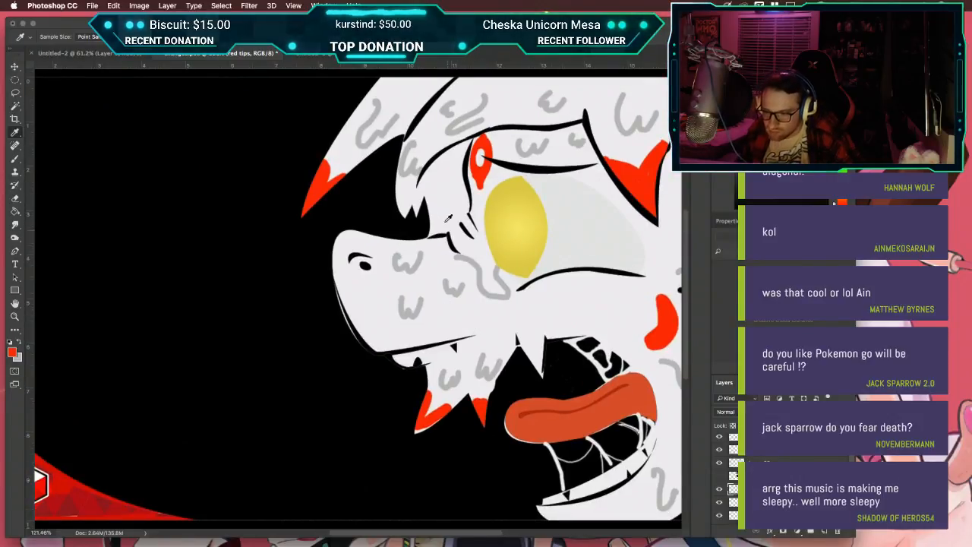
pyautogui.moveTo(505, 224); pyautogui.dragTo(281, 300)
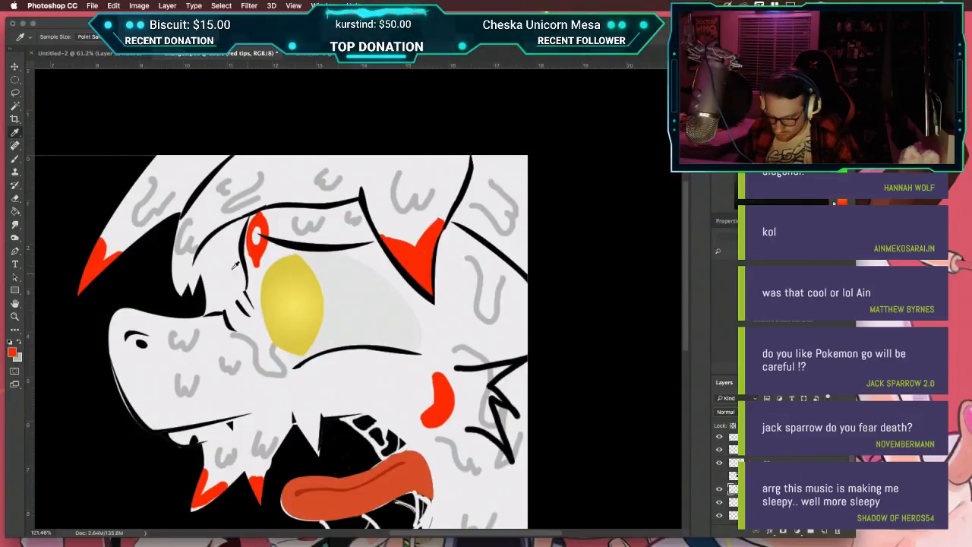
pyautogui.press('b')
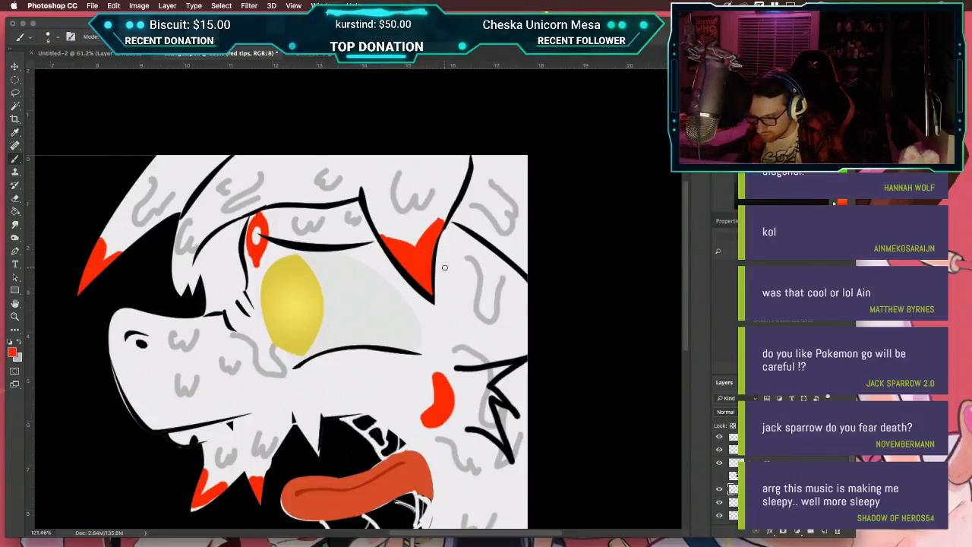
pyautogui.press(']')
pyautogui.press(']')
pyautogui.press(']')
pyautogui.press(']')
pyautogui.moveTo(495, 241)
pyautogui.mouseDown()
pyautogui.moveTo(528, 270)
pyautogui.moveTo(538, 174)
pyautogui.moveTo(531, 206)
pyautogui.mouseUp()
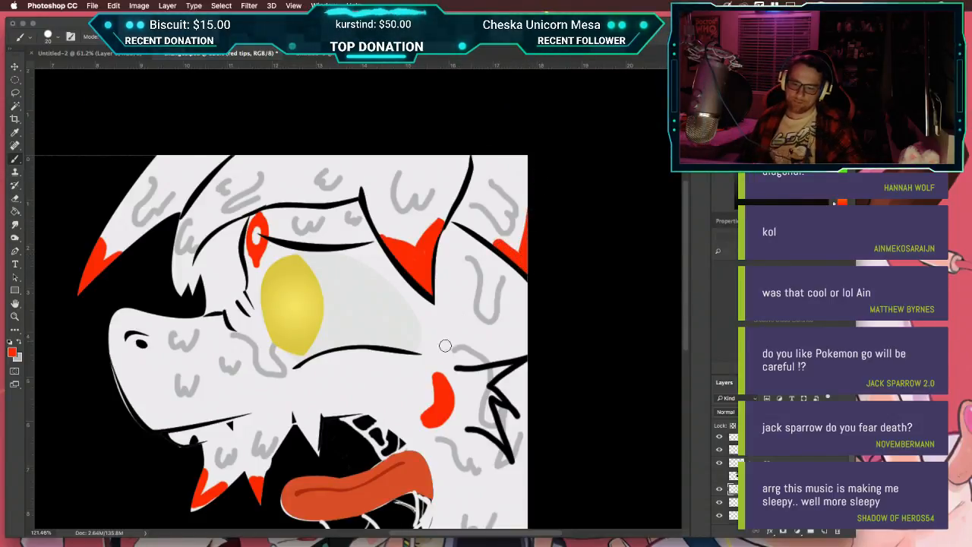
# Step: Load the white fur shape as a selection and paint red tips on the small jagged tuft above the muzzle
pyautogui.moveTo(409, 371)
pyautogui.mouseDown()
pyautogui.moveTo(436, 295)
pyautogui.moveTo(500, 325)
pyautogui.mouseUp()
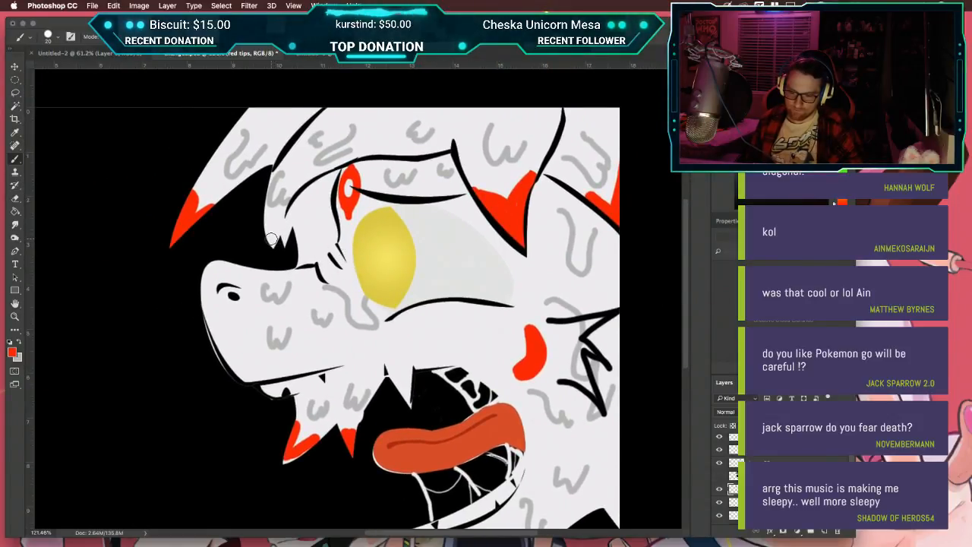
pyautogui.moveTo(269, 236); pyautogui.dragTo(273, 243)
pyautogui.hotkey('ctrl', 'z')
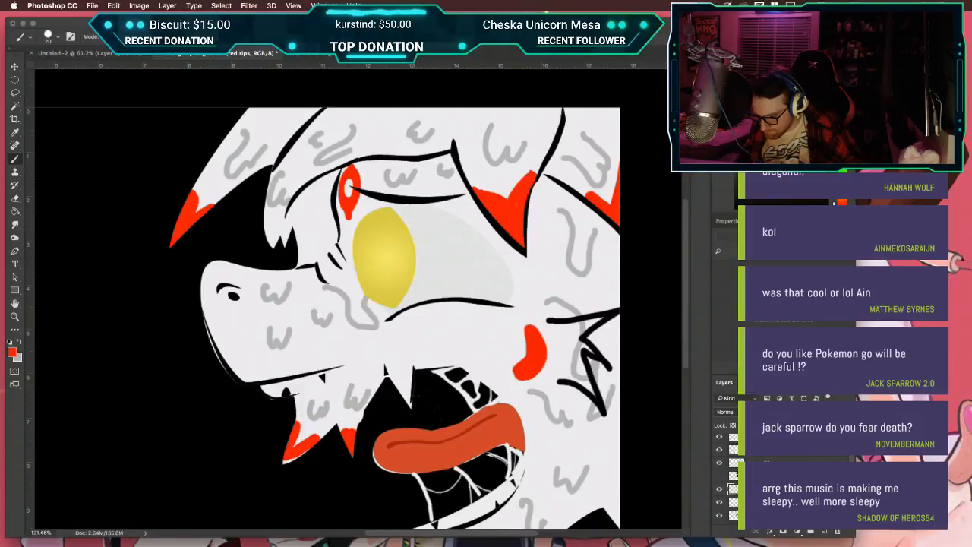
pyautogui.keyDown('super'); pyautogui.click(730, 502); pyautogui.keyUp('super')
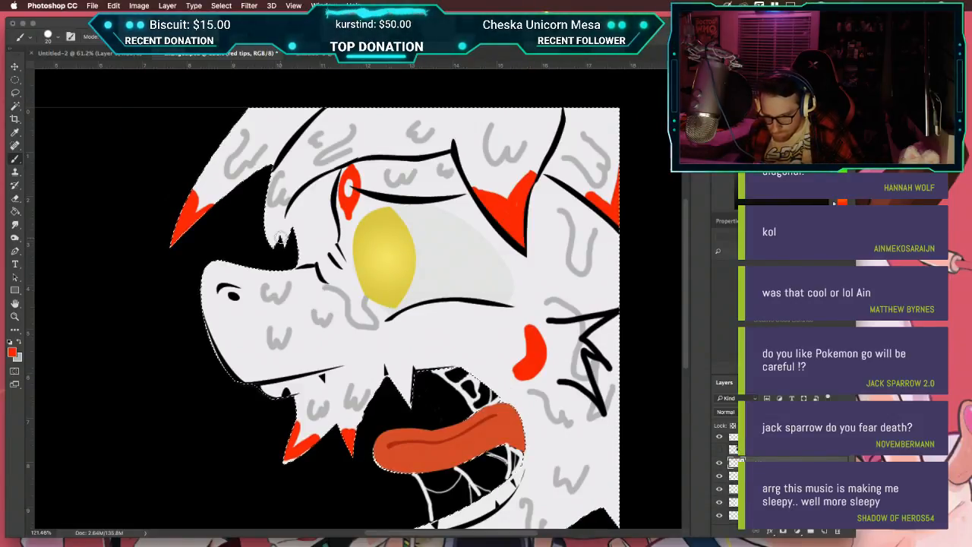
pyautogui.moveTo(270, 237); pyautogui.dragTo(283, 242)
pyautogui.scroll(-3, 313, 265)
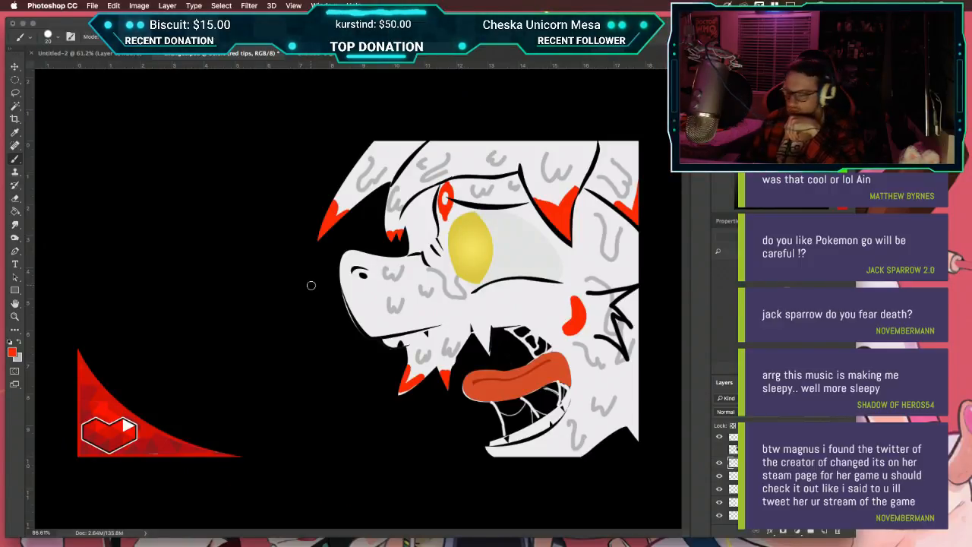
# Step: Hide the layer directly above the hidden reference layer and show it again to compare the illustration
pyautogui.scroll(1, 786, 479)
pyautogui.scroll(3, 786, 478)
pyautogui.click(719, 479)
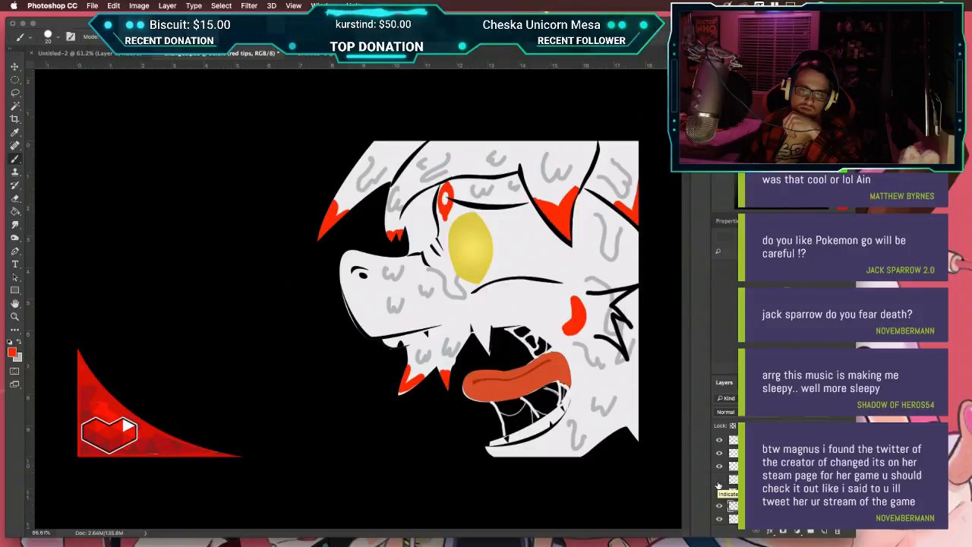
pyautogui.click(719, 481)
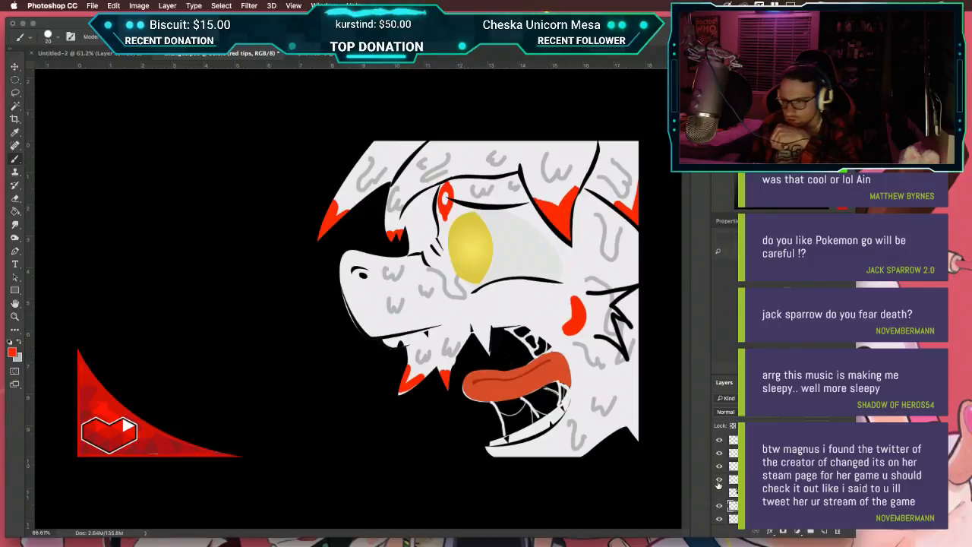
# Step: Switch to Safari and open the Steam store's front page in a new tab
pyautogui.press('super+Tab')
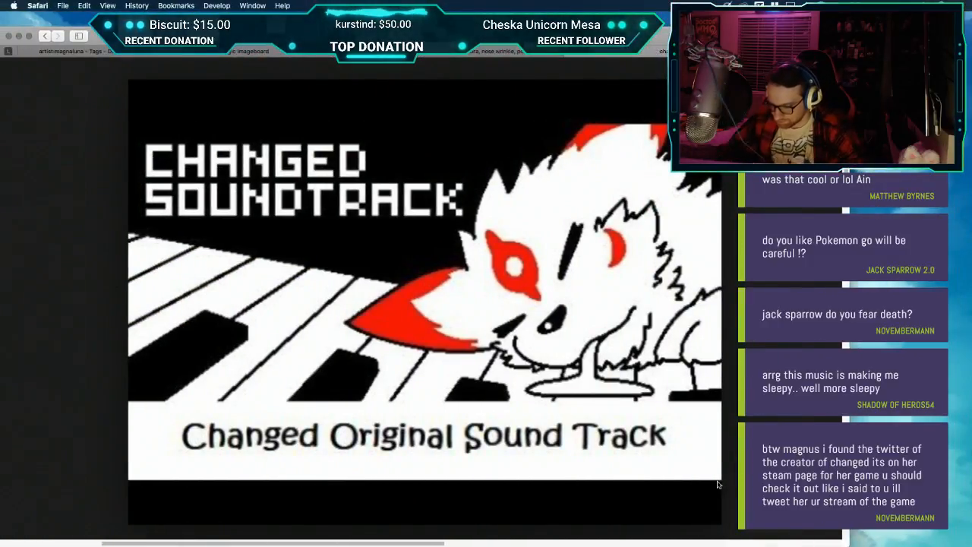
pyautogui.press('super+t')
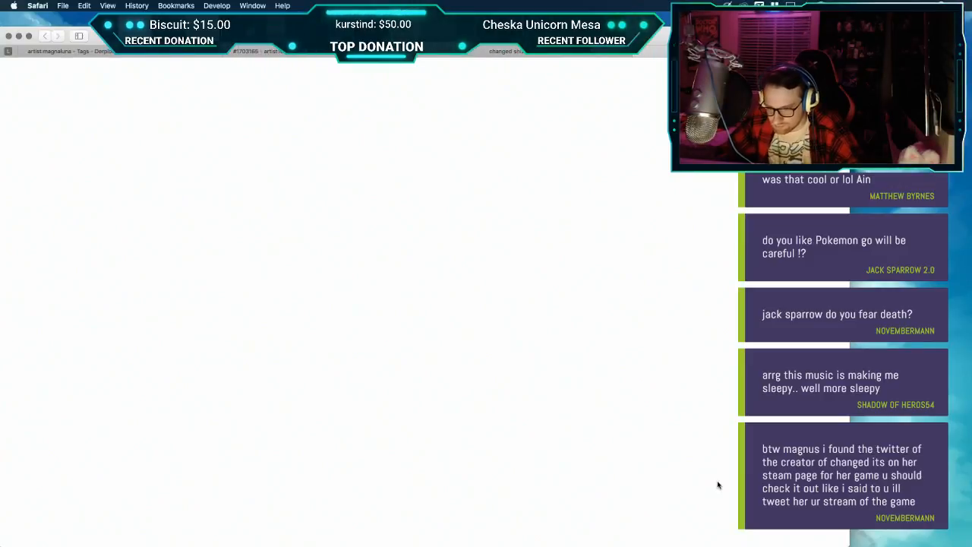
pyautogui.write('ste')
pyautogui.press('Return')
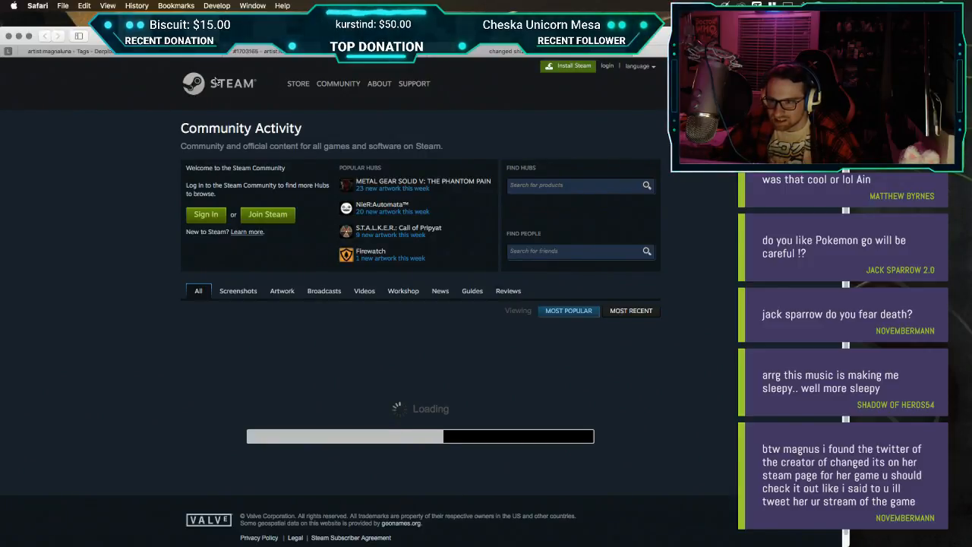
pyautogui.click(216, 82)
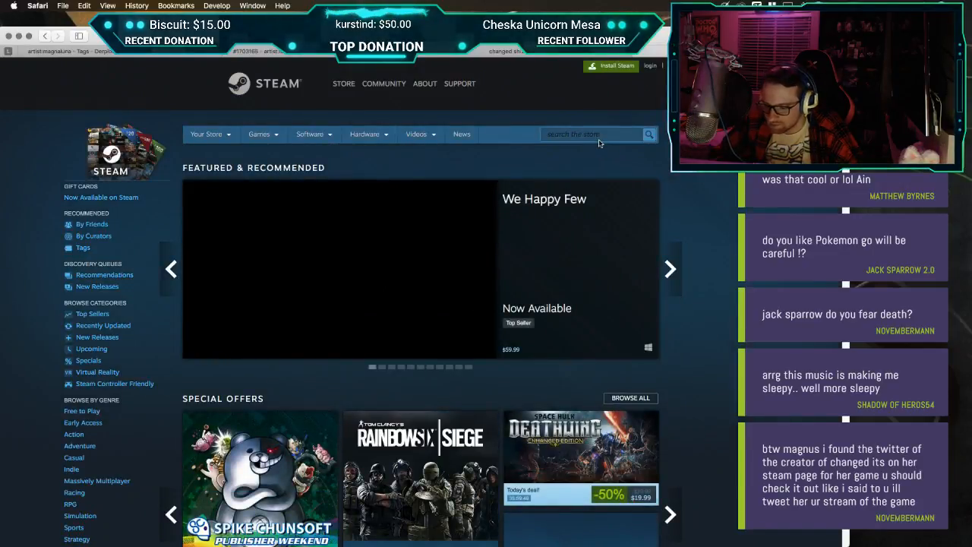
# Step: Search the Steam store for "changed" and open the page of the game Changed
pyautogui.click(598, 139)
pyautogui.write('changed')
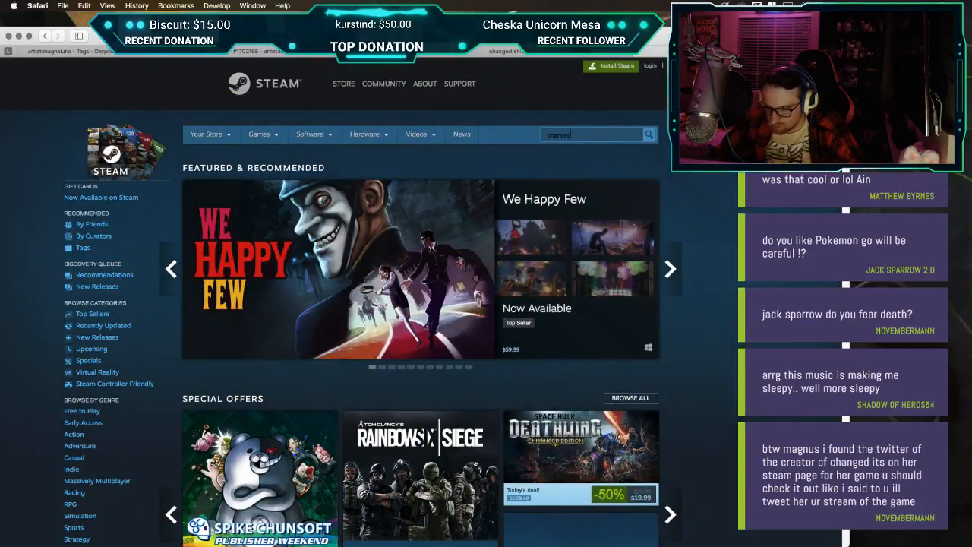
pyautogui.press('Return')
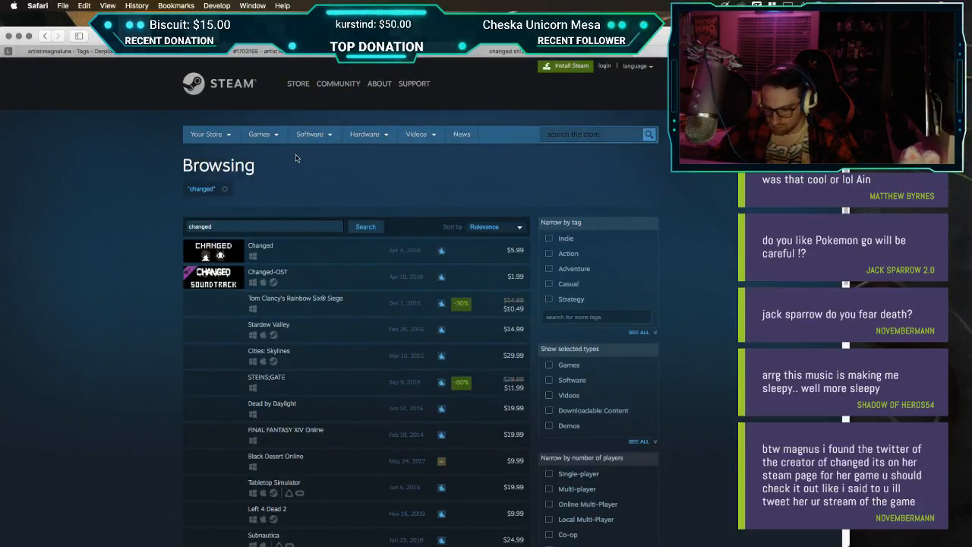
pyautogui.click(232, 257)
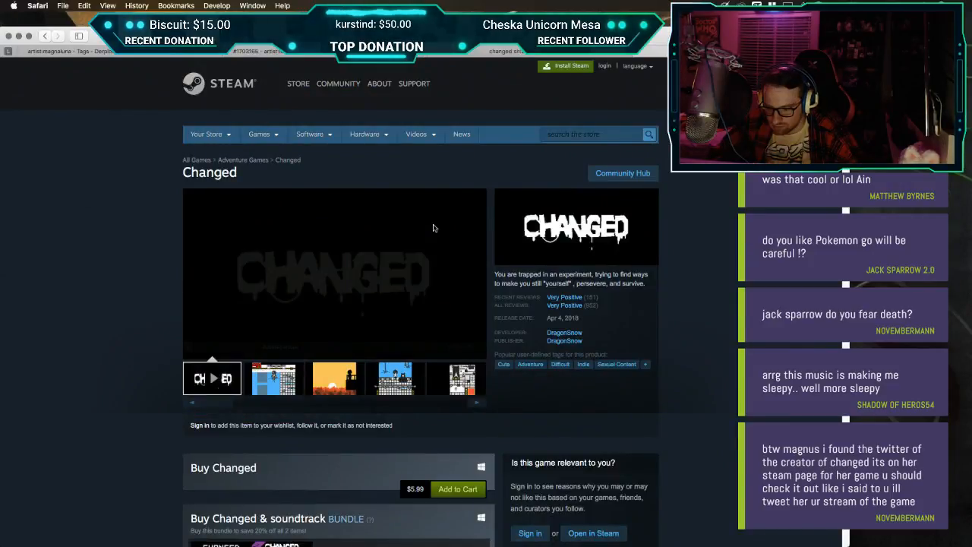
# Step: Open the full list of Changed's updates and check the last Twitter profile linked in the July 31 post
pyautogui.scroll(-2, 431, 250)
pyautogui.scroll(-10, 382, 209)
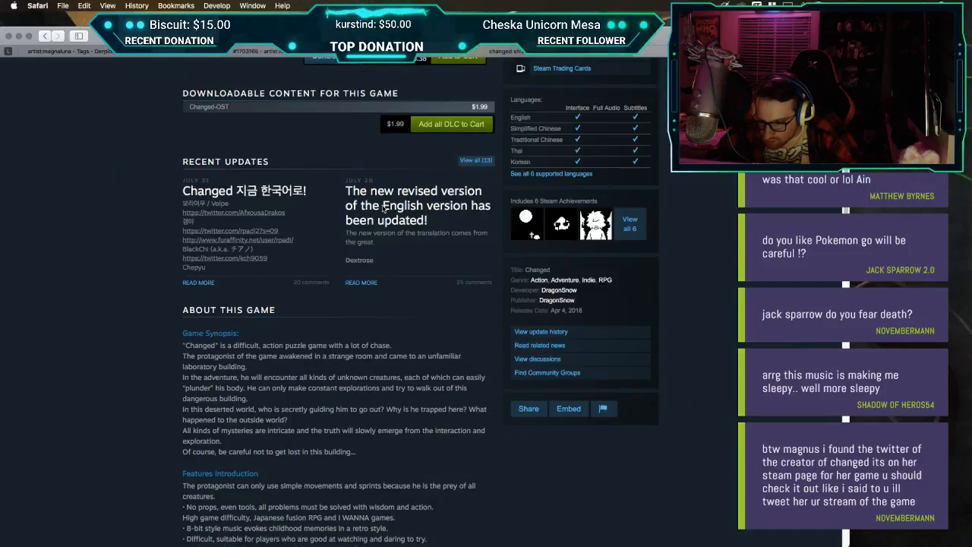
pyautogui.click(476, 161)
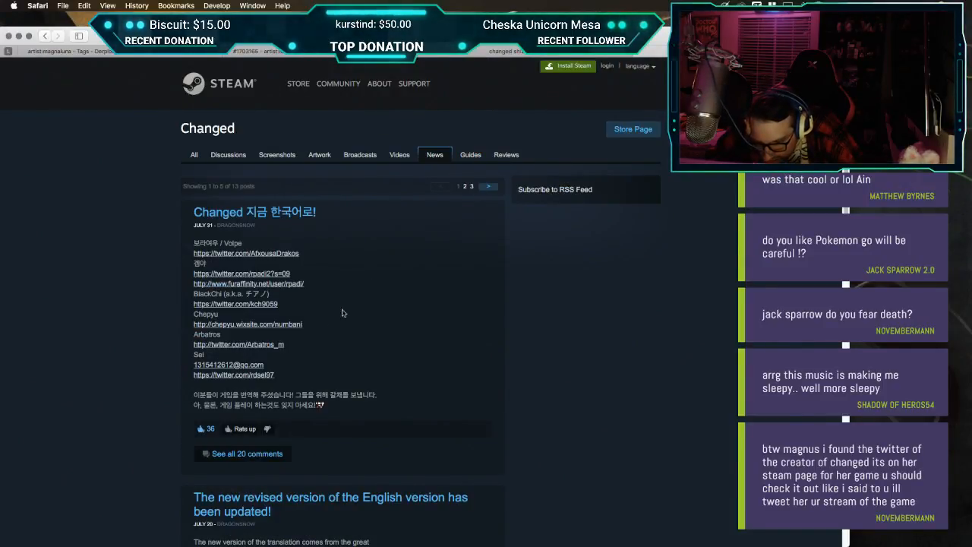
pyautogui.click(261, 375)
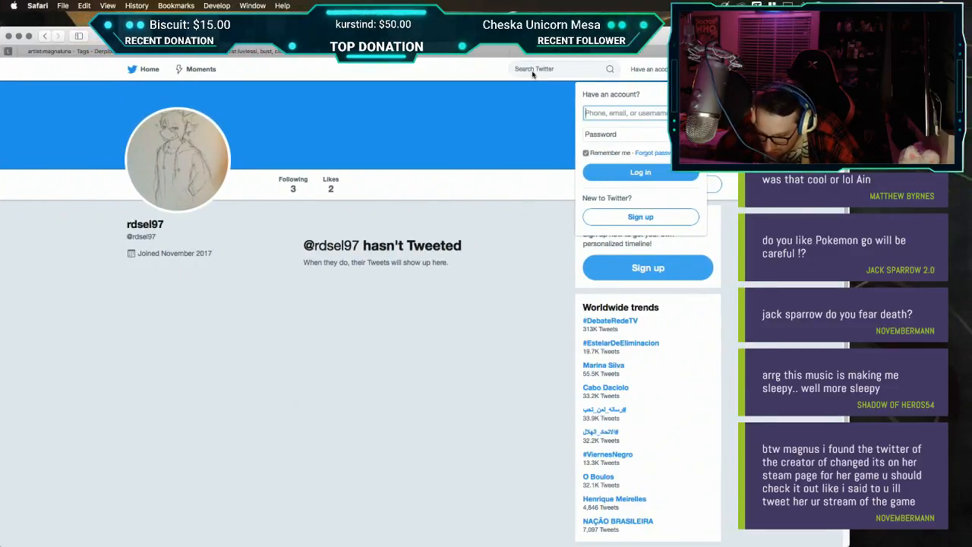
pyautogui.hotkey('ctrl', 'shift', 'Tab')
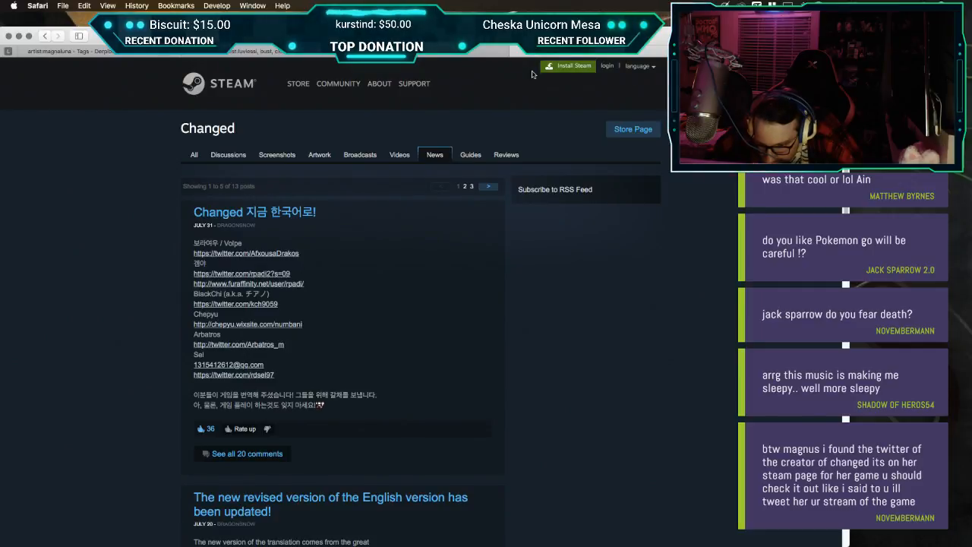
# Step: Examine the Changed news posts from July 31 back to April 12 for the creator's Twitter link
pyautogui.scroll(5, 349, 248)
pyautogui.scroll(-2, 349, 247)
pyautogui.hscroll(-3, 349, 248)
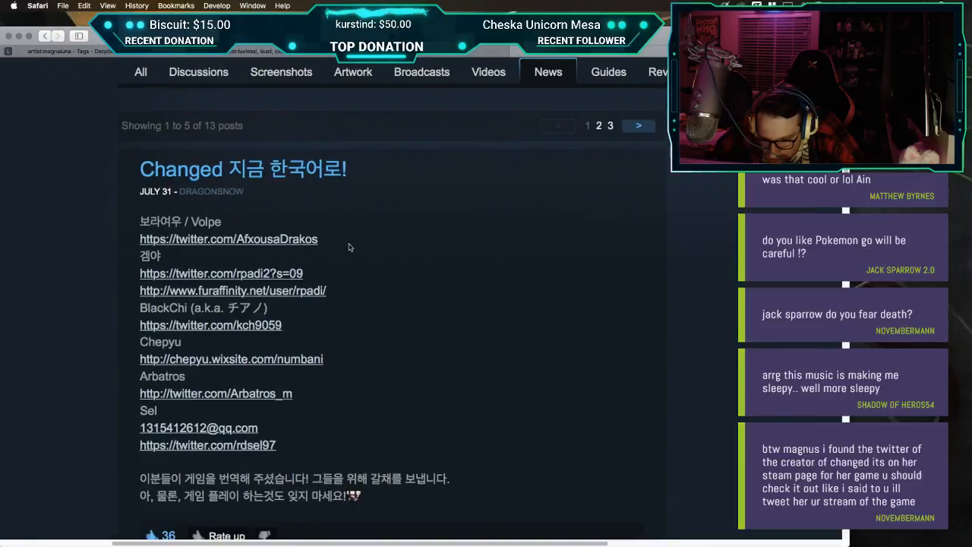
pyautogui.hscroll(-3, 350, 248)
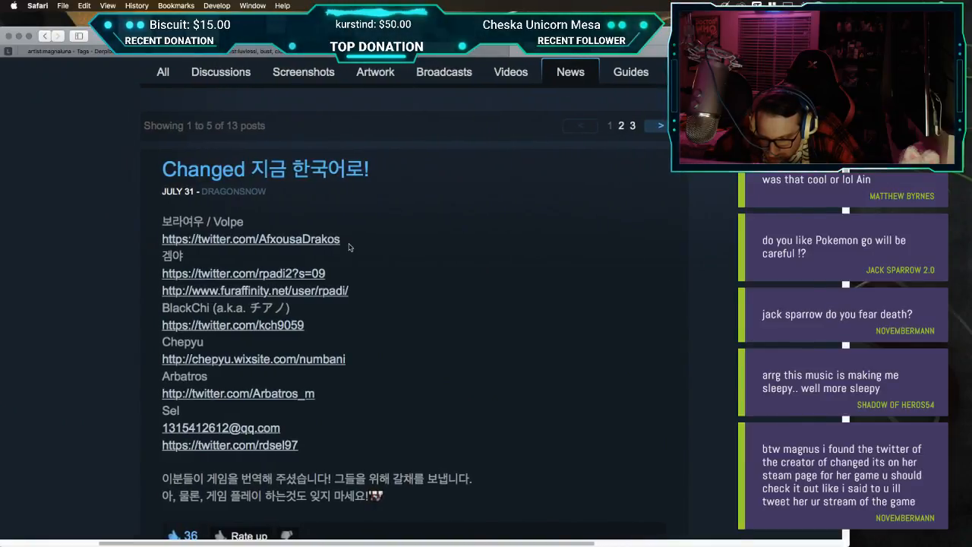
pyautogui.scroll(-10, 349, 248)
pyautogui.scroll(-3, 349, 248)
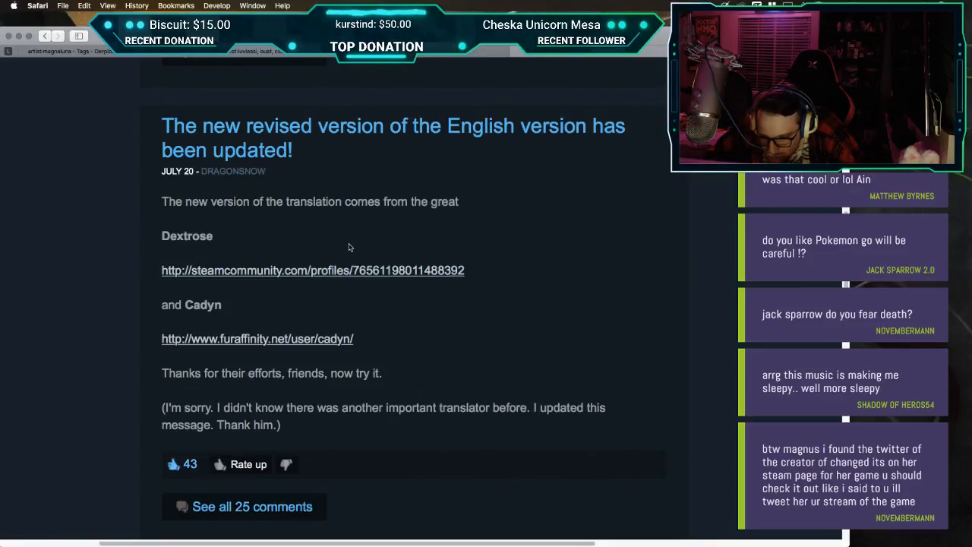
pyautogui.scroll(-1, 350, 247)
pyautogui.scroll(-1, 349, 248)
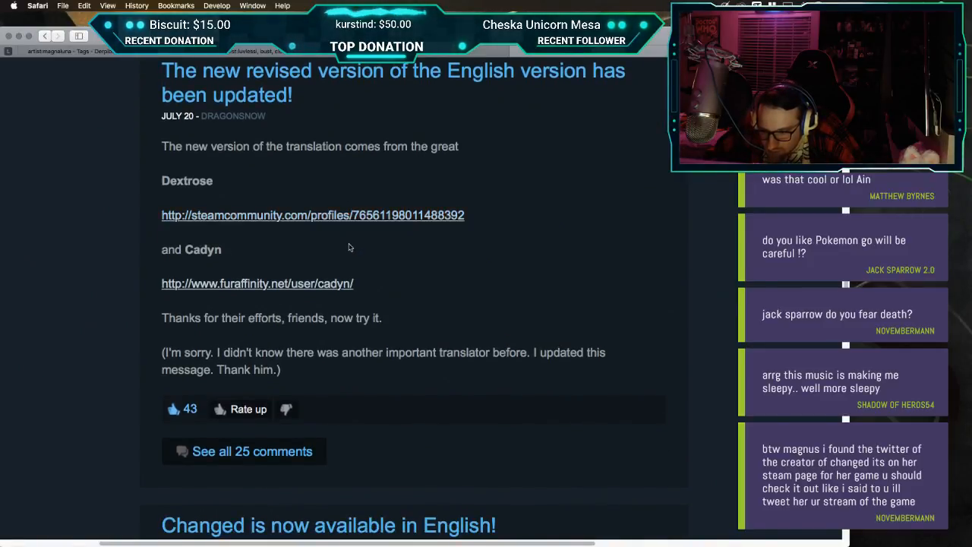
pyautogui.scroll(-14, 349, 247)
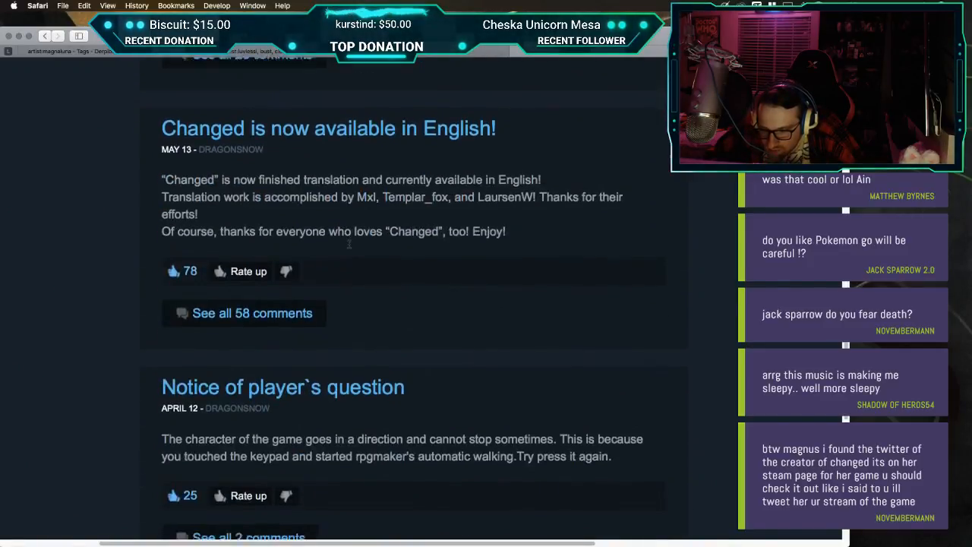
pyautogui.scroll(-12, 349, 248)
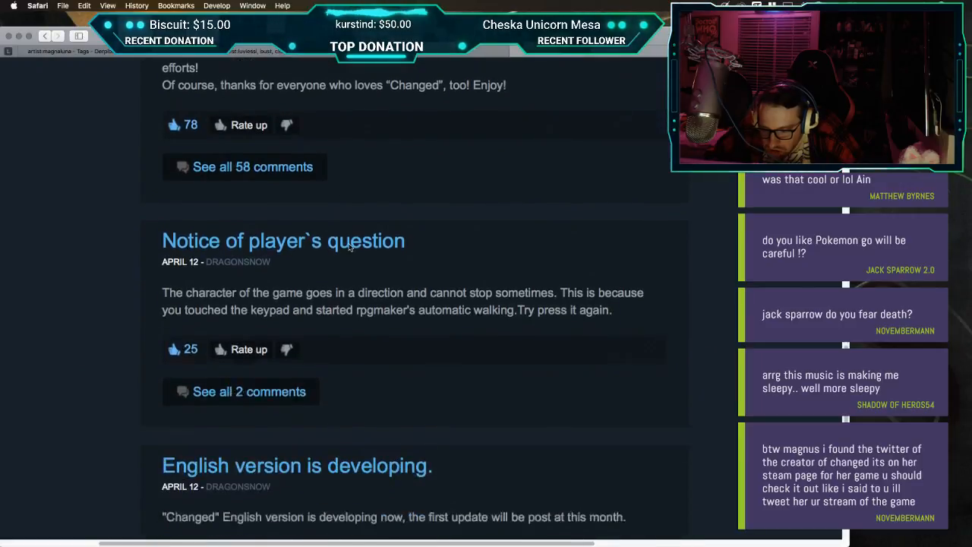
pyautogui.scroll(20, 349, 248)
pyautogui.scroll(20, 349, 248)
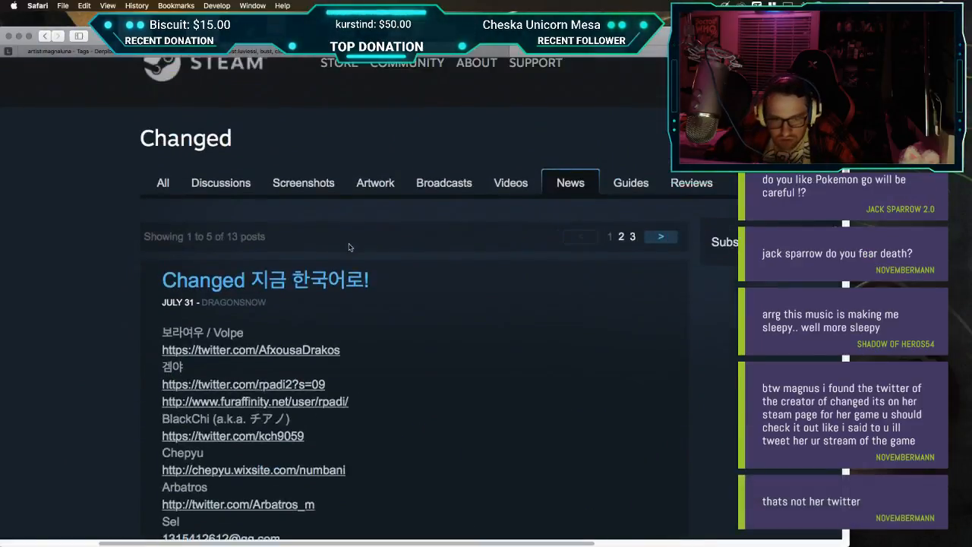
pyautogui.hscroll(1, 349, 247)
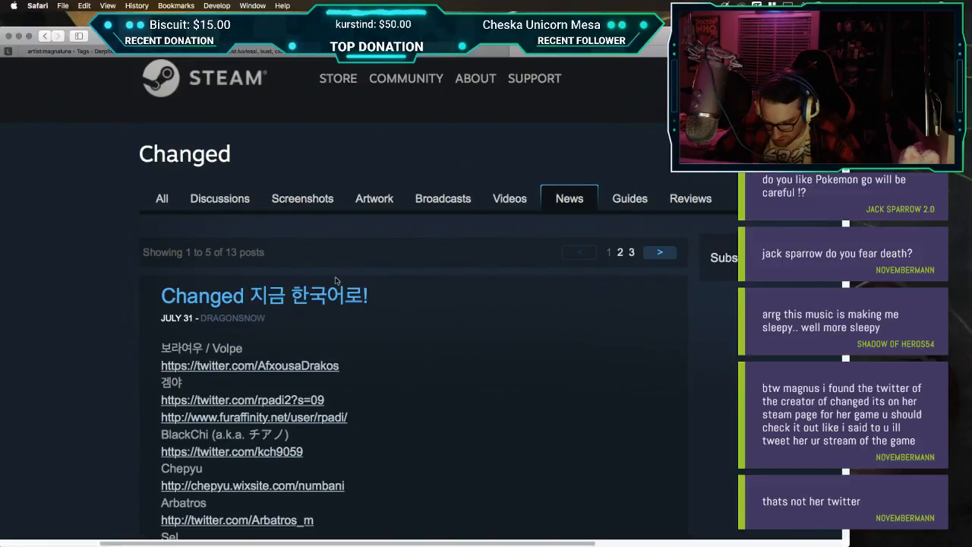
# Step: Look through the tweets of the first Twitter profile linked in the July 31 post and return to the Steam news page
pyautogui.click(314, 365)
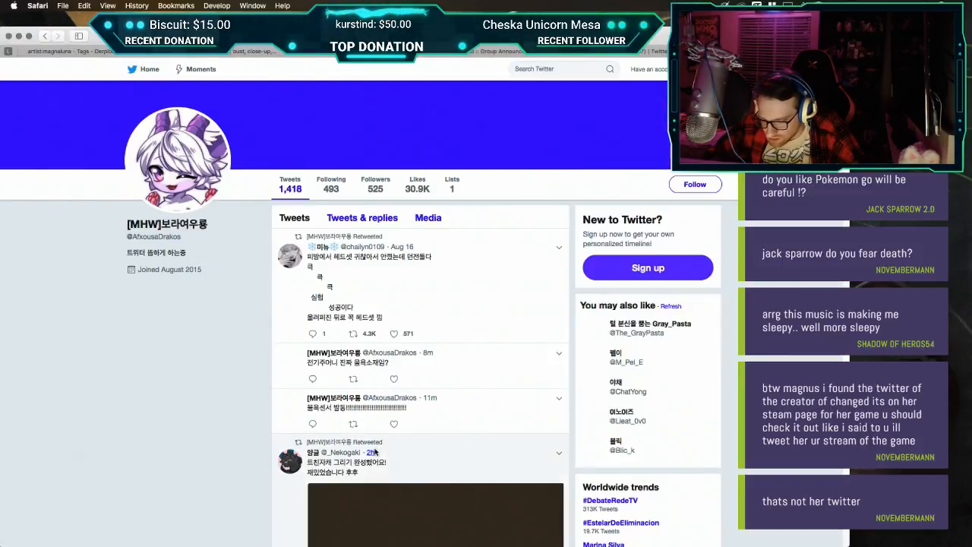
pyautogui.scroll(-10, 314, 369)
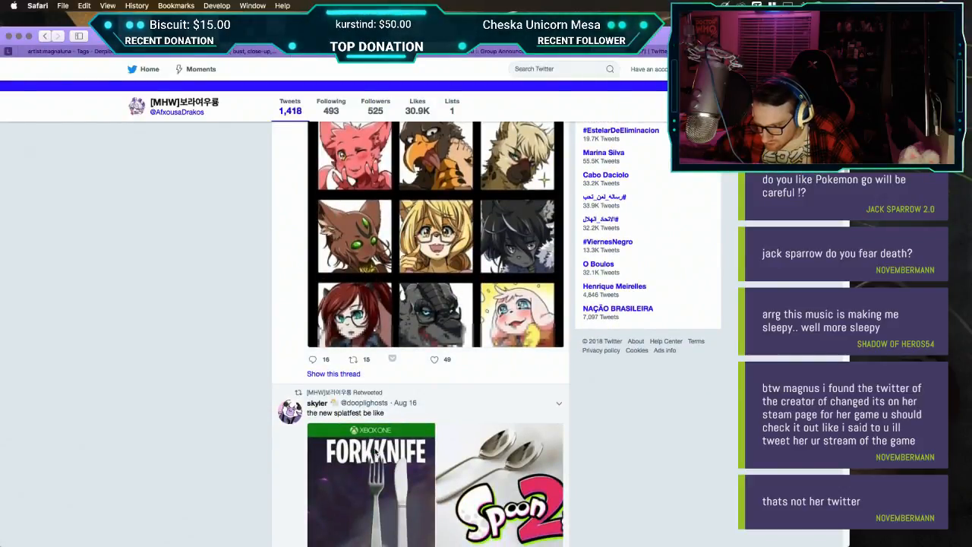
pyautogui.scroll(-15, 375, 452)
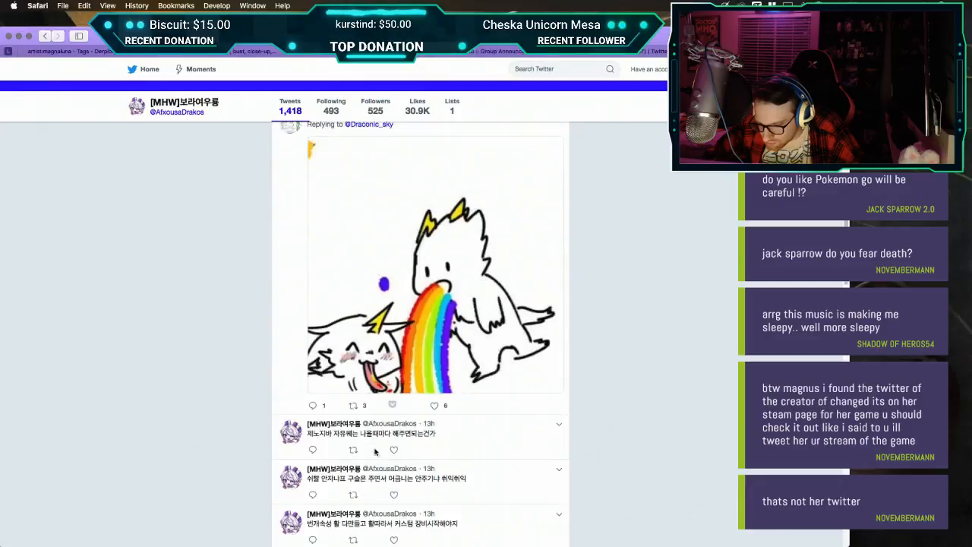
pyautogui.scroll(-10, 375, 452)
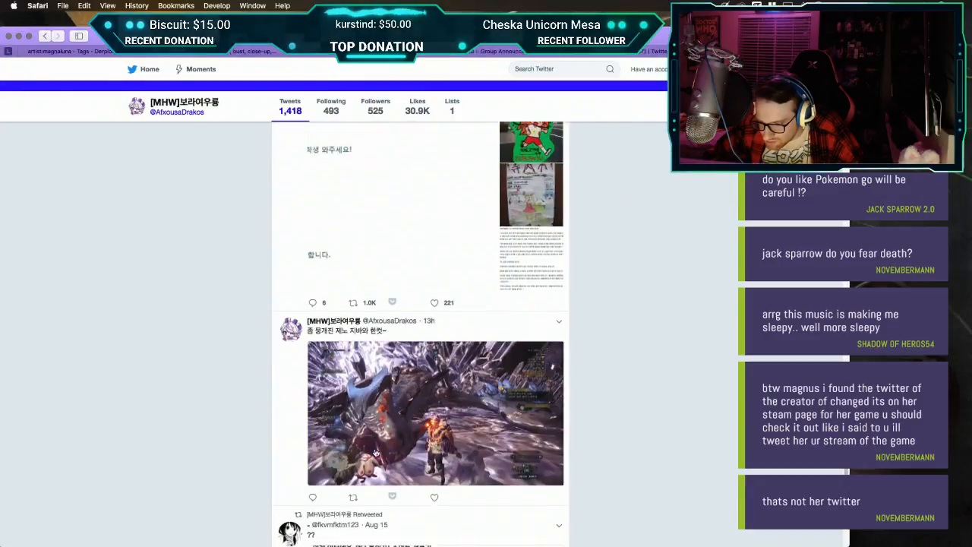
pyautogui.scroll(-10, 375, 452)
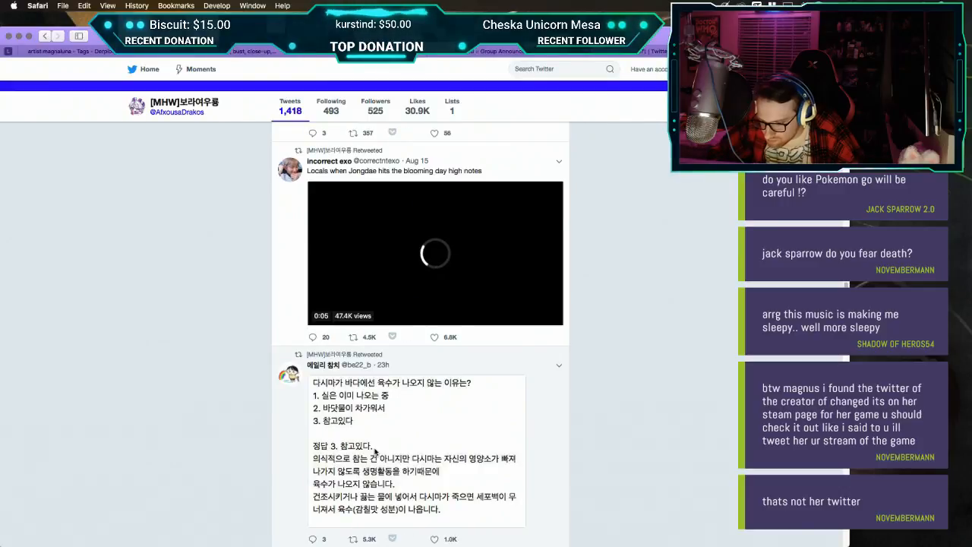
pyautogui.hotkey('ctrl', 'shift', 'Tab')
pyautogui.hotkey('ctrl', 'shift', 'Tab')
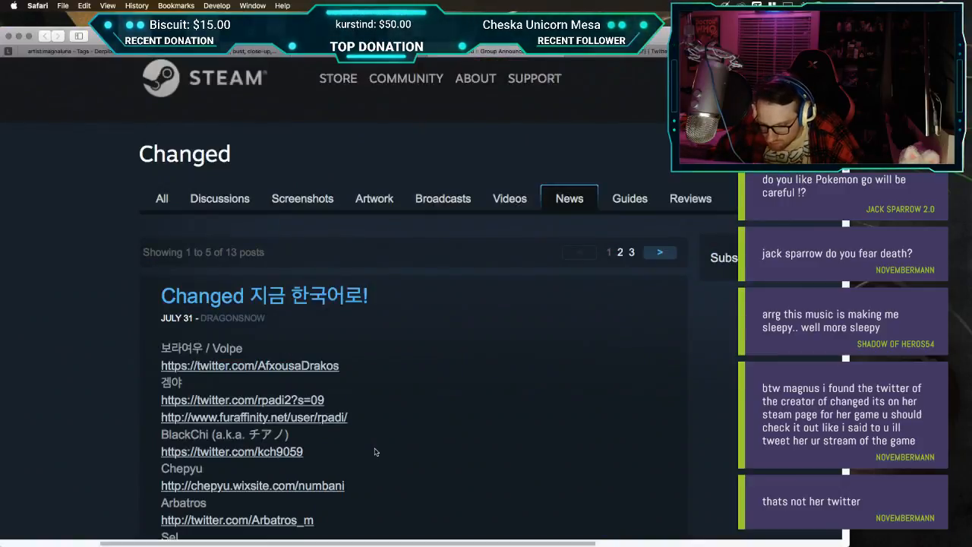
# Step: Open the second Twitter profile linked in the July 31 post and look through its tweets for the creator of Changed
pyautogui.click(254, 402)
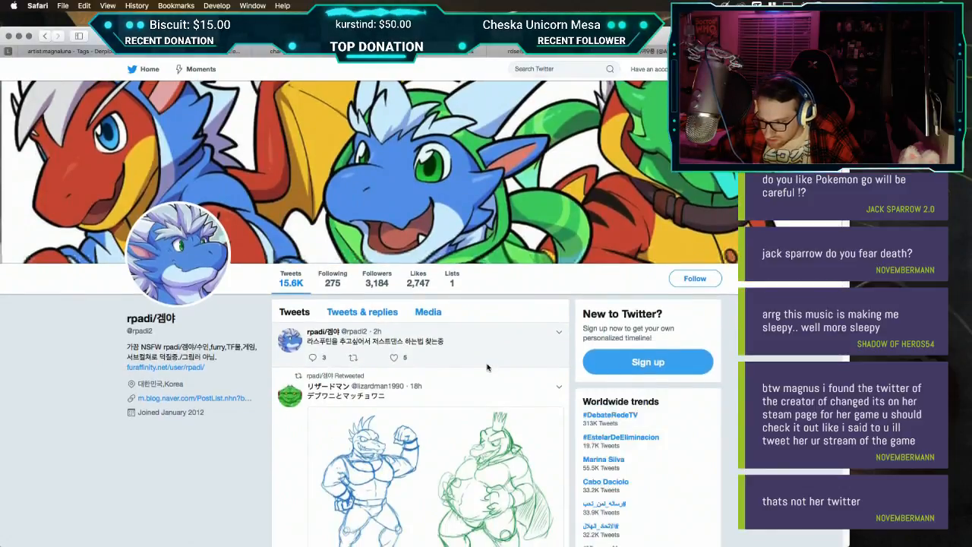
pyautogui.scroll(-5, 486, 368)
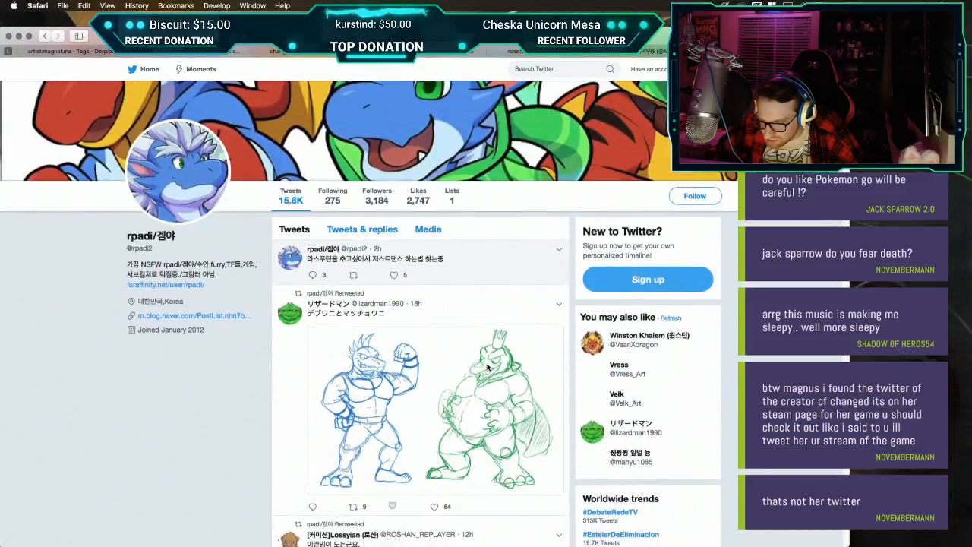
pyautogui.scroll(-4, 487, 368)
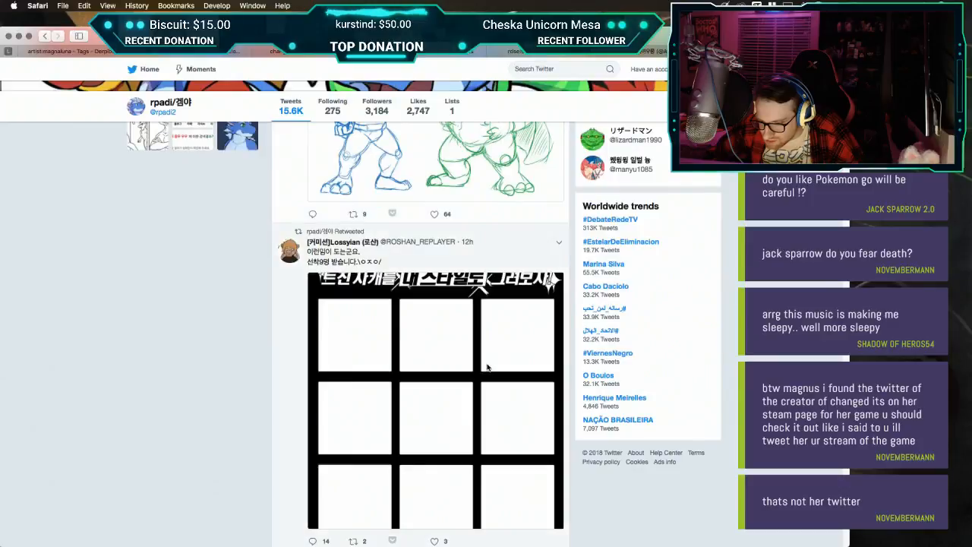
pyautogui.scroll(-20, 486, 368)
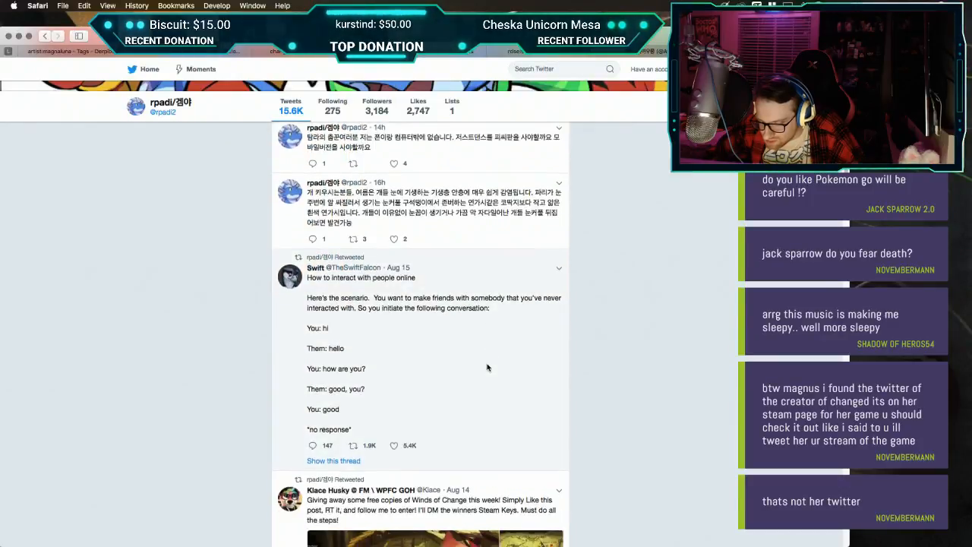
pyautogui.scroll(-15, 486, 371)
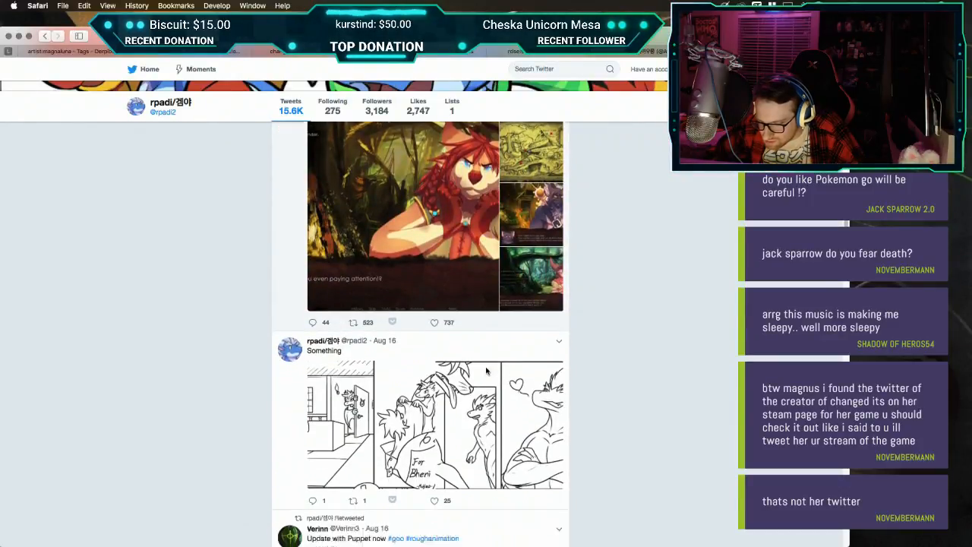
pyautogui.scroll(-3, 487, 369)
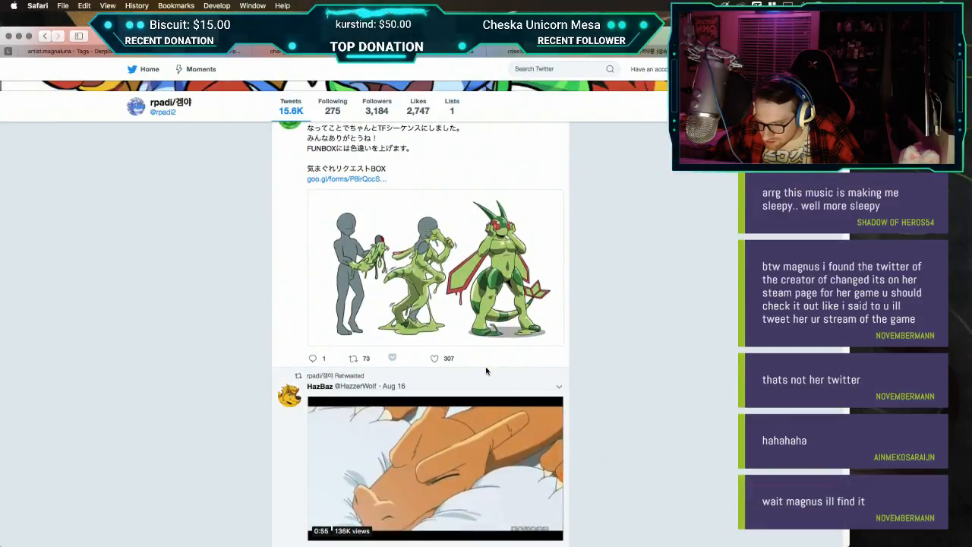
pyautogui.scroll(-12, 400, 302)
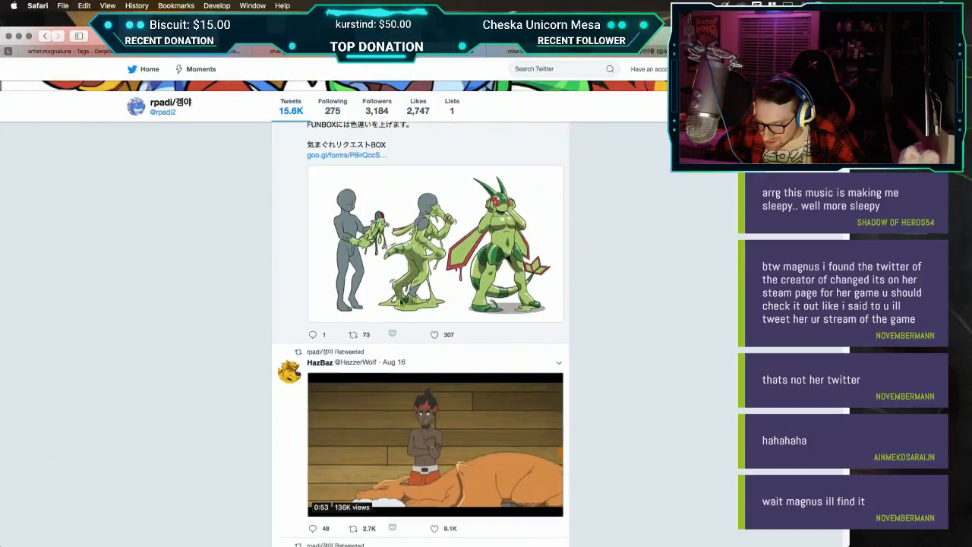
pyautogui.scroll(-10, 400, 302)
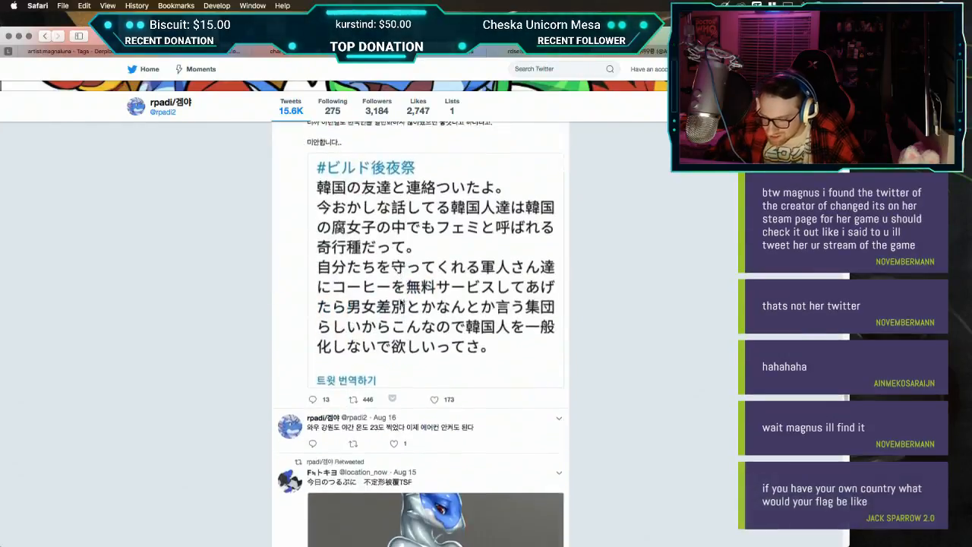
pyautogui.scroll(-4, 400, 303)
pyautogui.scroll(-15, 400, 302)
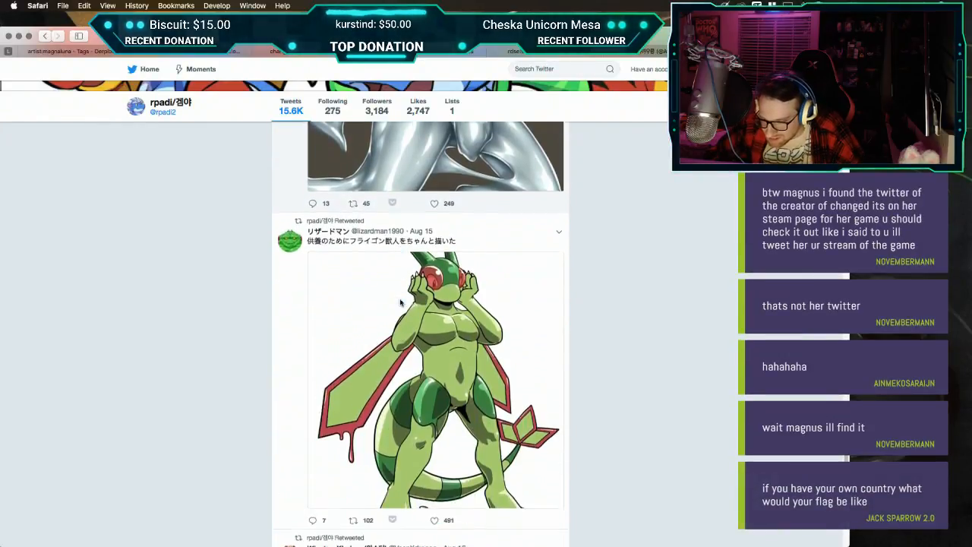
pyautogui.scroll(-15, 401, 302)
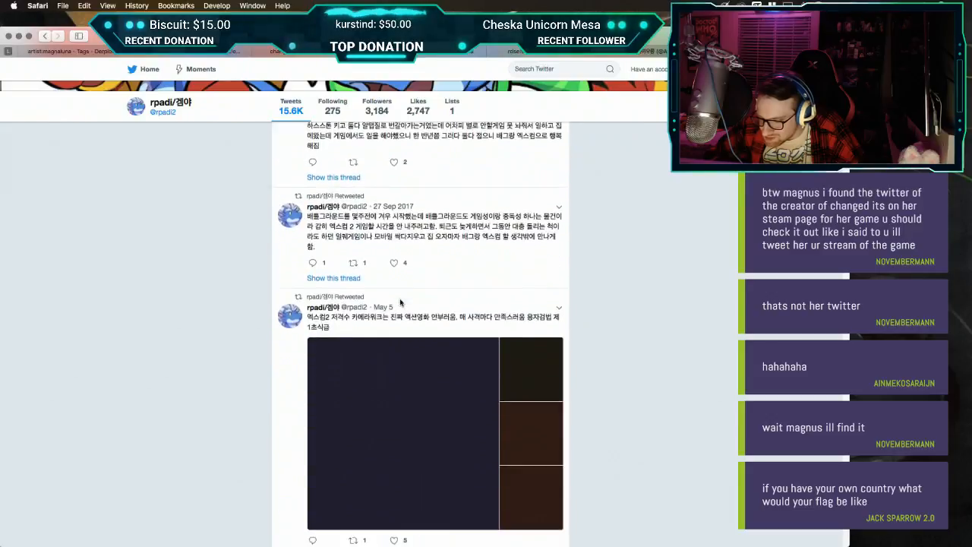
pyautogui.scroll(-3, 400, 302)
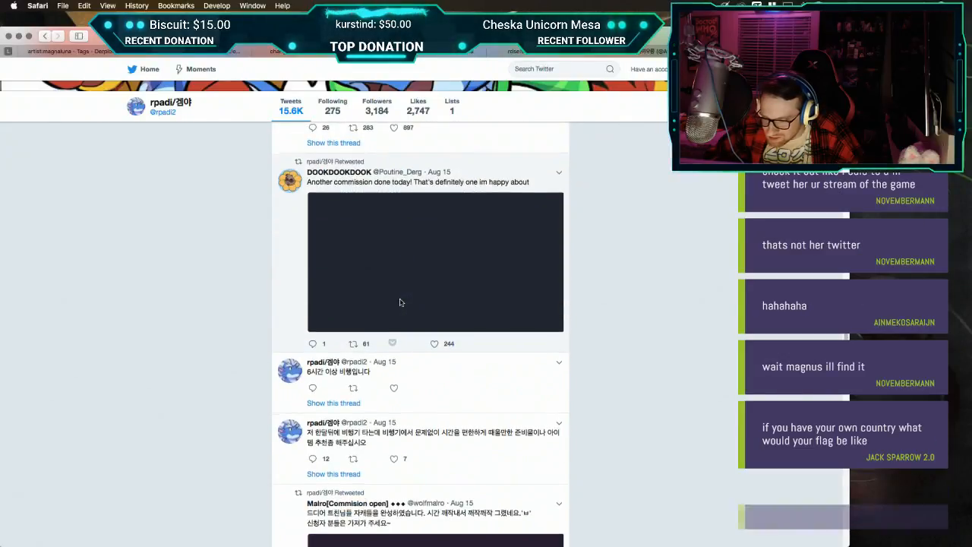
pyautogui.scroll(-3, 400, 302)
pyautogui.scroll(3, 400, 302)
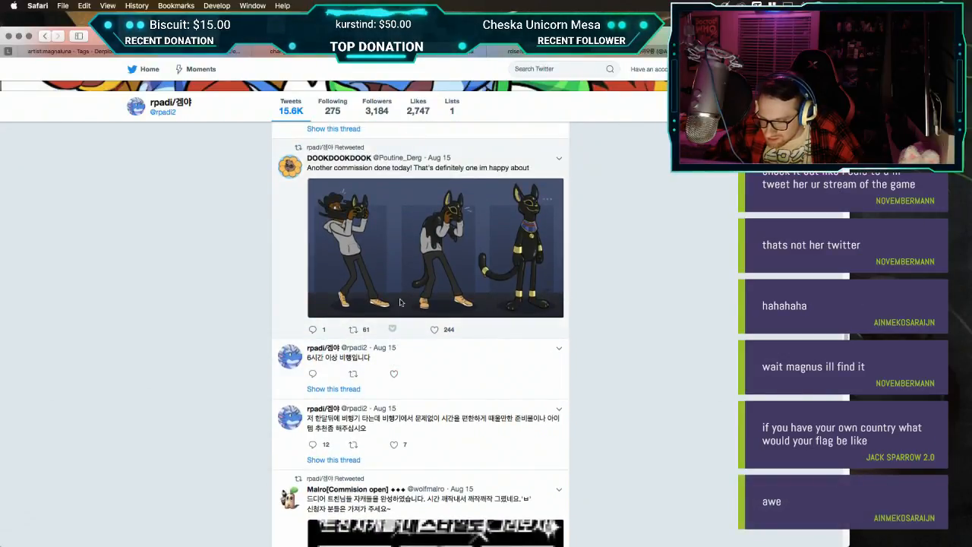
pyautogui.scroll(-1, 400, 302)
pyautogui.scroll(-10, 400, 302)
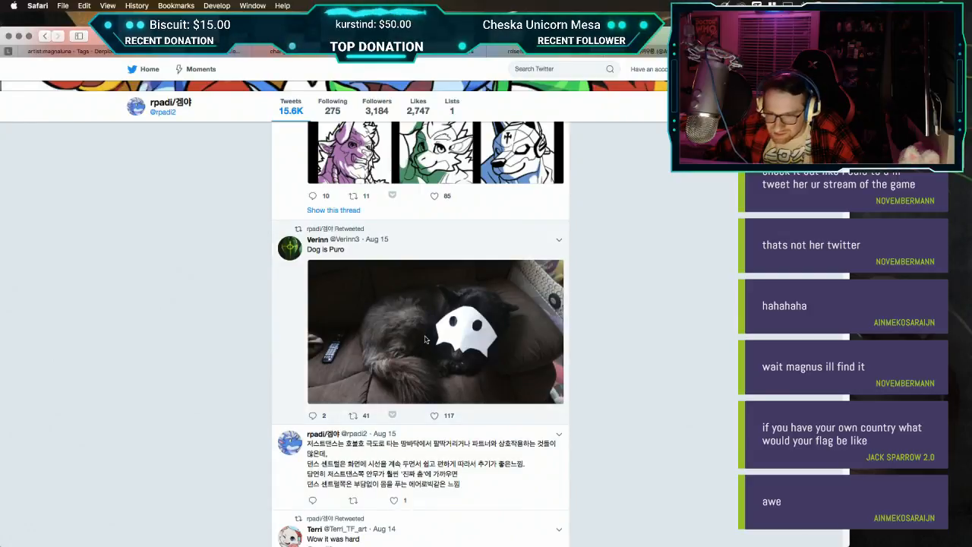
pyautogui.scroll(-1, 425, 339)
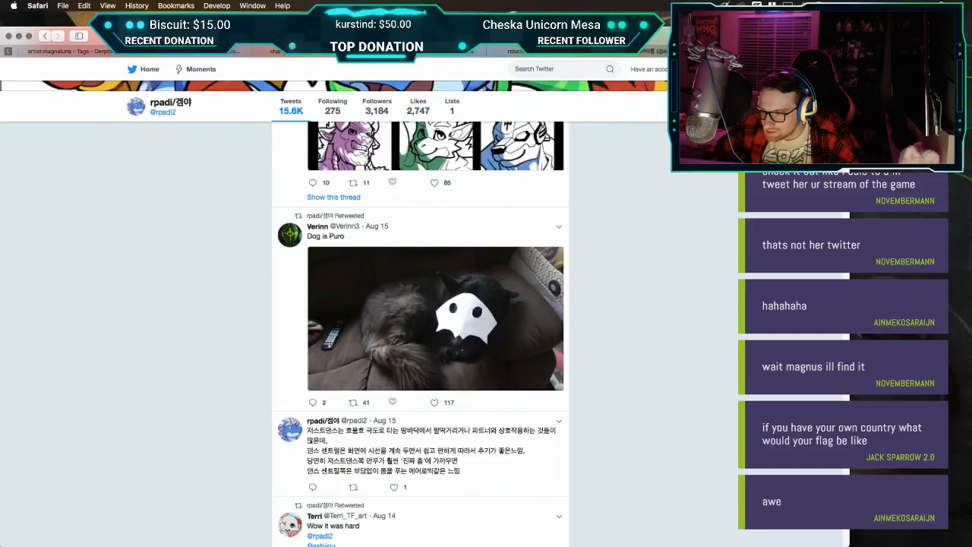
# Step: Return past the other open Twitter profiles to the list of links in the July 31 Steam news post
pyautogui.click(644, 54)
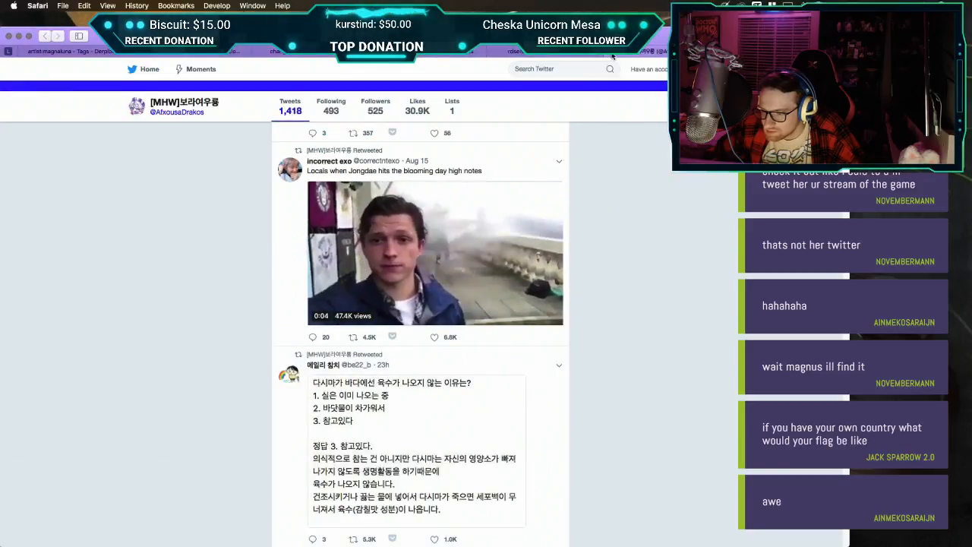
pyautogui.click(613, 56)
pyautogui.click(597, 53)
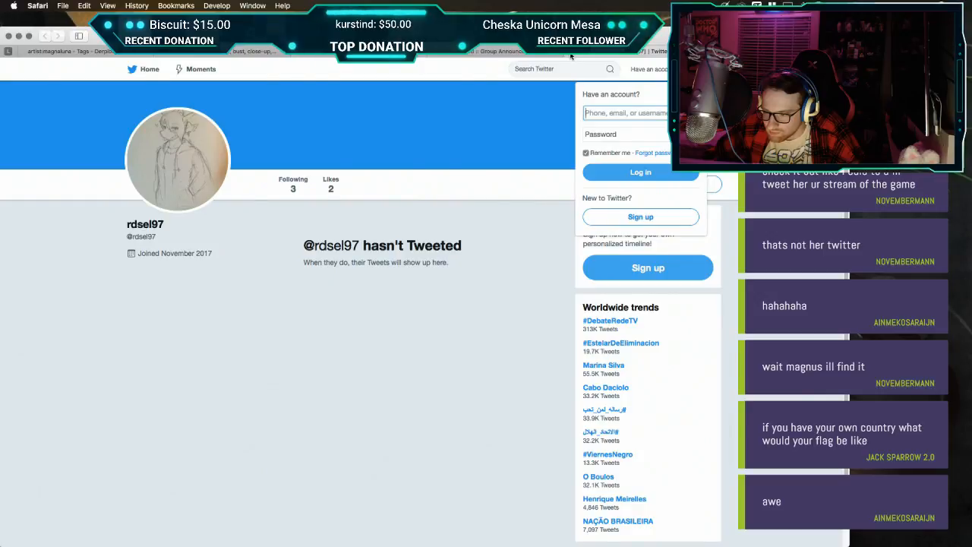
pyautogui.click(571, 55)
pyautogui.click(571, 56)
pyautogui.scroll(-2, 319, 332)
pyautogui.scroll(-3, 319, 334)
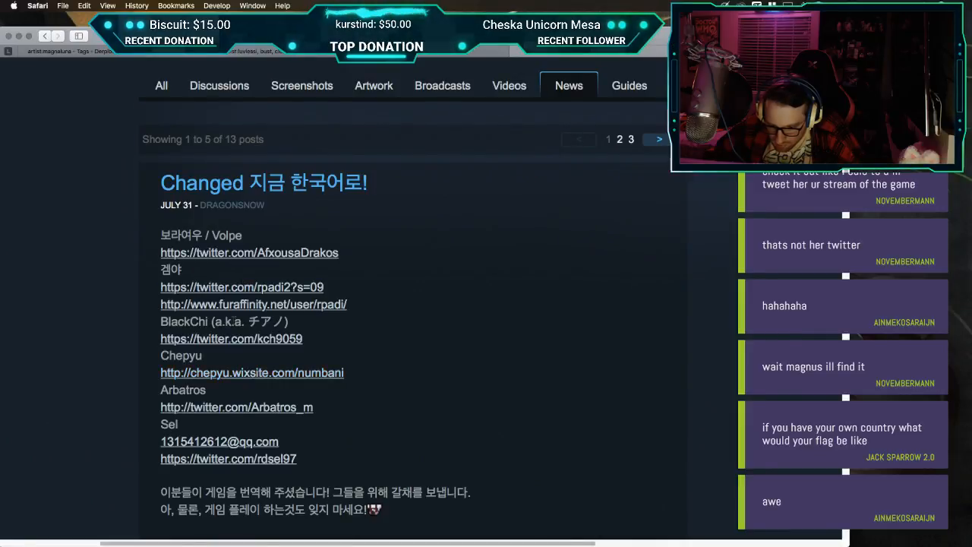
# Step: Check the external Wix site linked in the July 31 post, then close it and return to the post's links
pyautogui.click(231, 375)
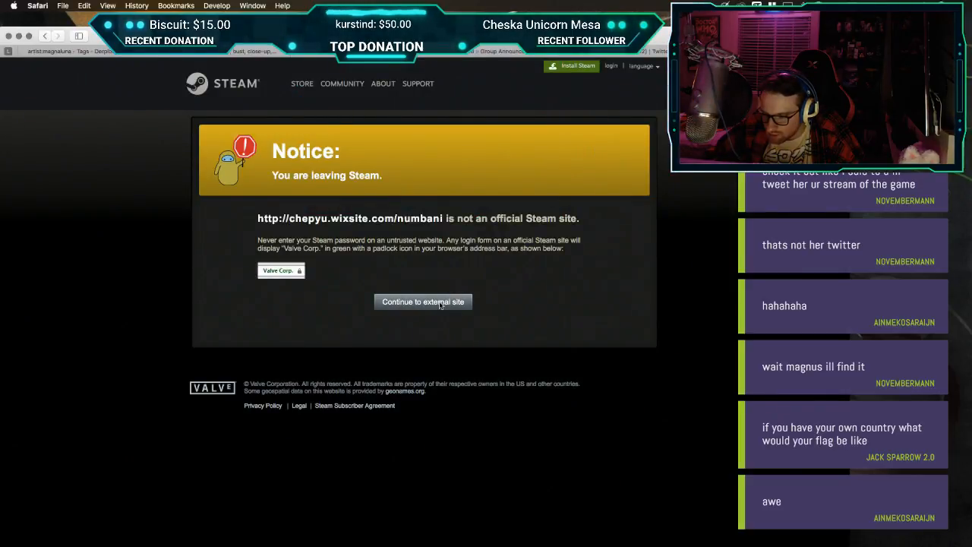
pyautogui.click(440, 303)
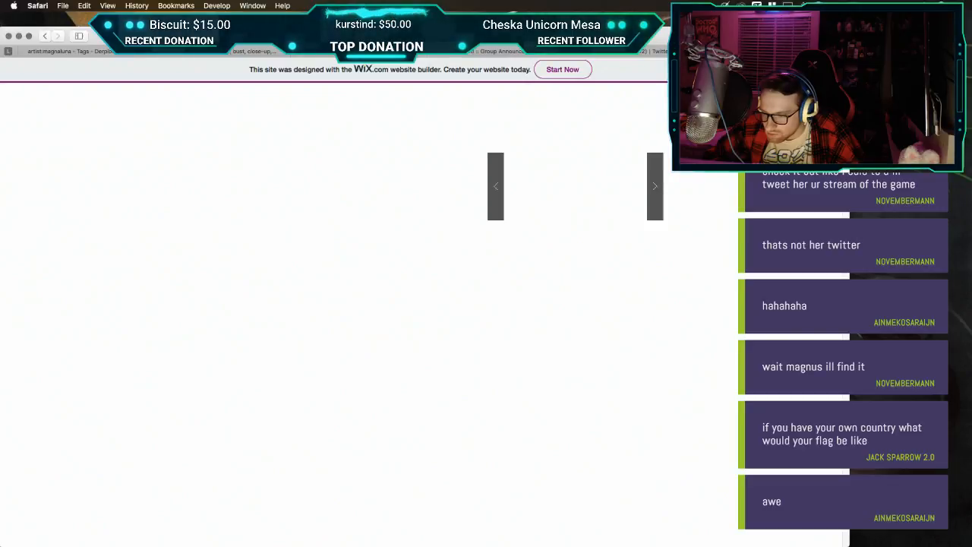
pyautogui.press('super+w')
pyautogui.click(451, 52)
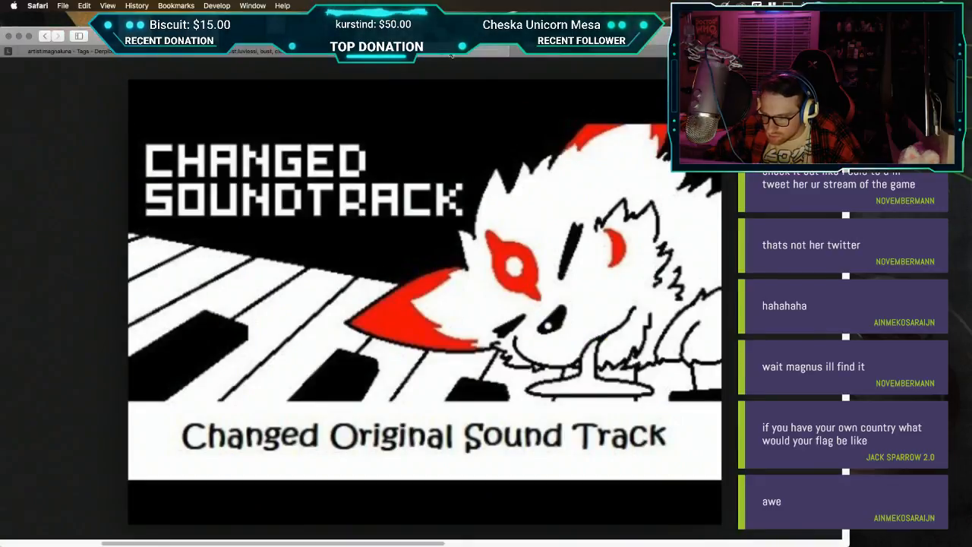
pyautogui.press('super+w')
pyautogui.scroll(-2, 291, 373)
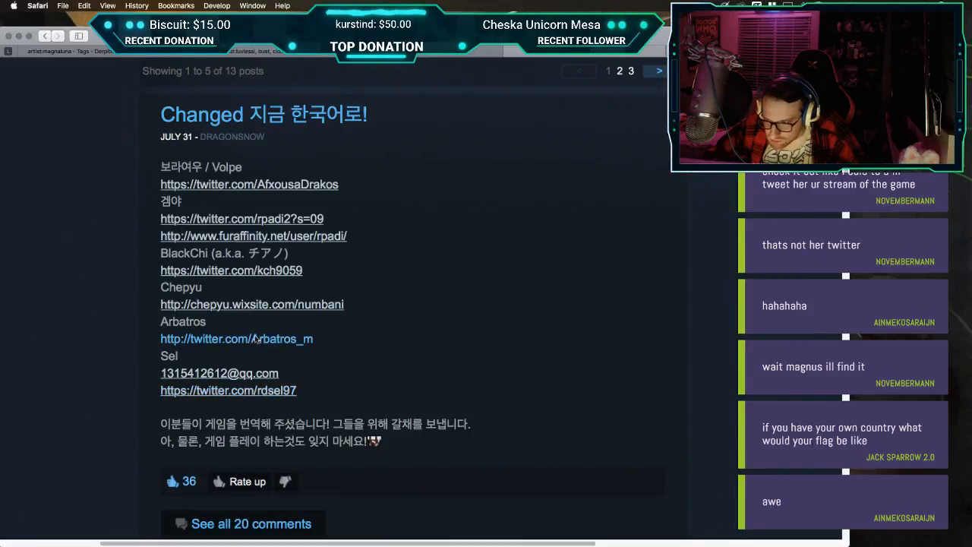
# Step: Open the fourth Twitter profile linked in the July 31 post and look through its tweets back to June 24
pyautogui.click(254, 338)
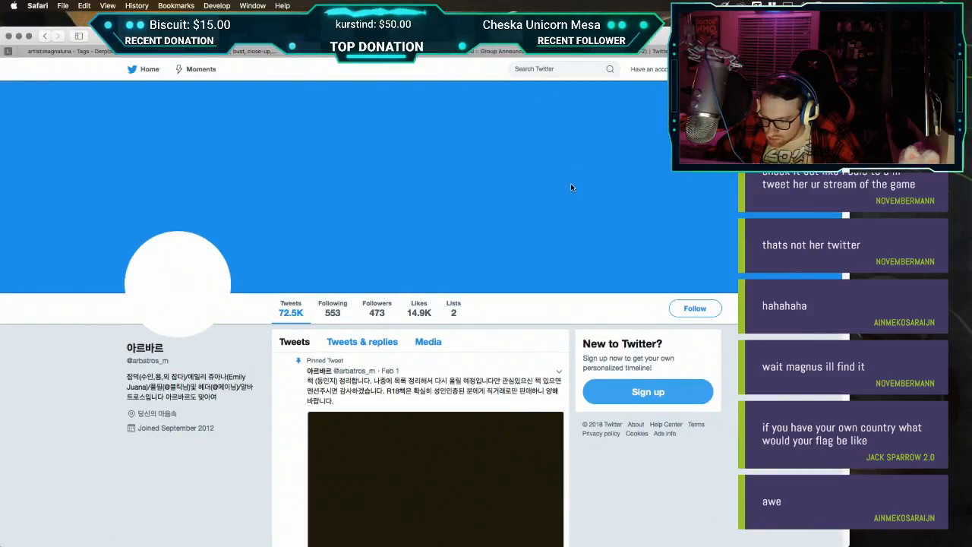
pyautogui.scroll(-4, 536, 303)
pyautogui.scroll(-8, 536, 302)
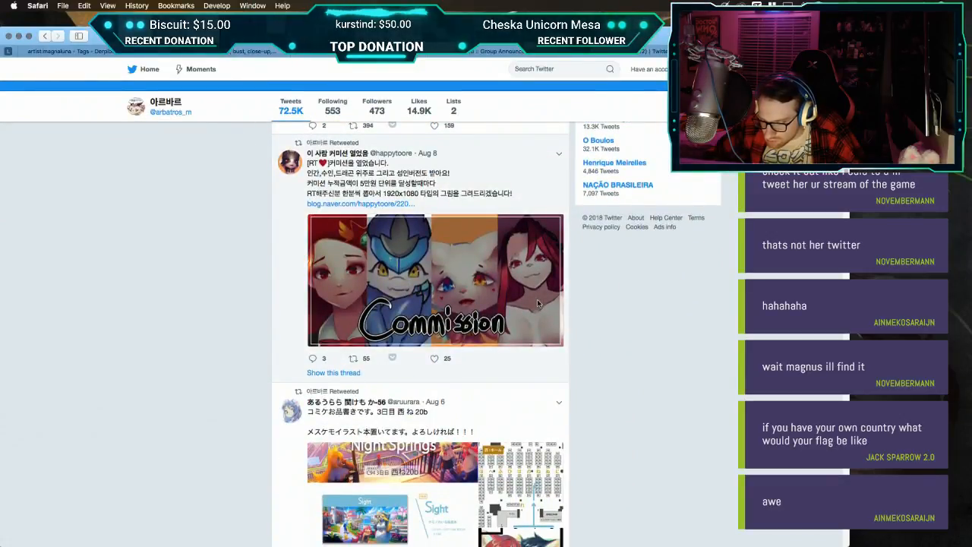
pyautogui.scroll(-8, 537, 303)
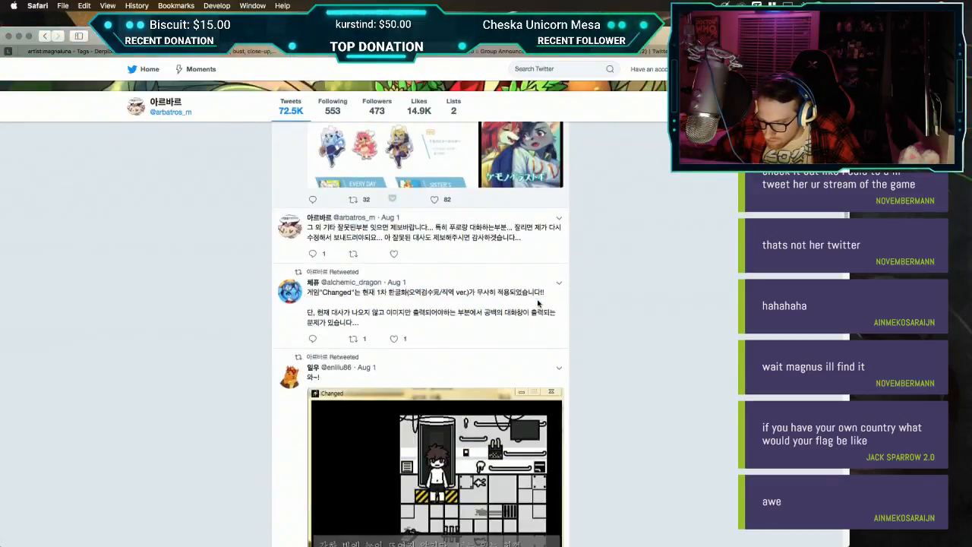
pyautogui.scroll(-4, 537, 303)
pyautogui.scroll(-15, 538, 303)
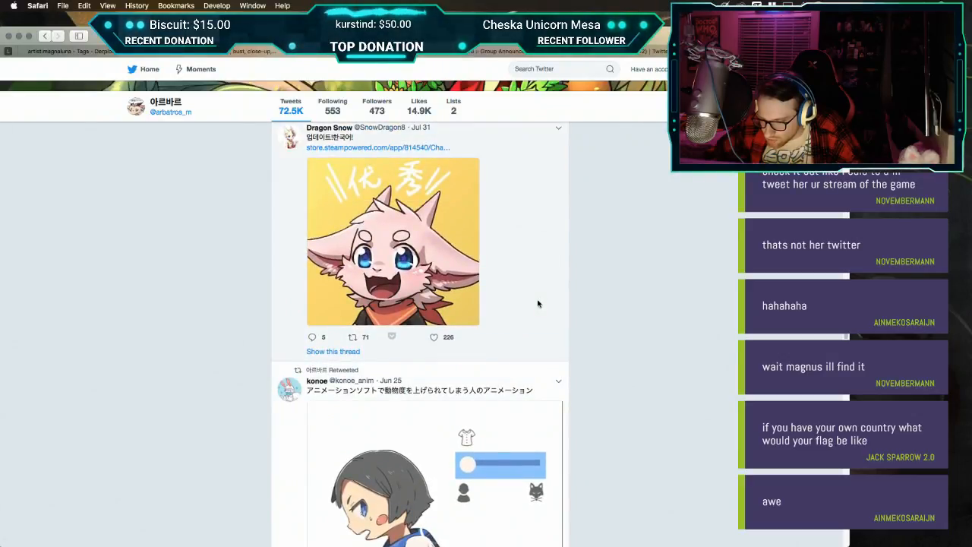
pyautogui.scroll(-6, 537, 302)
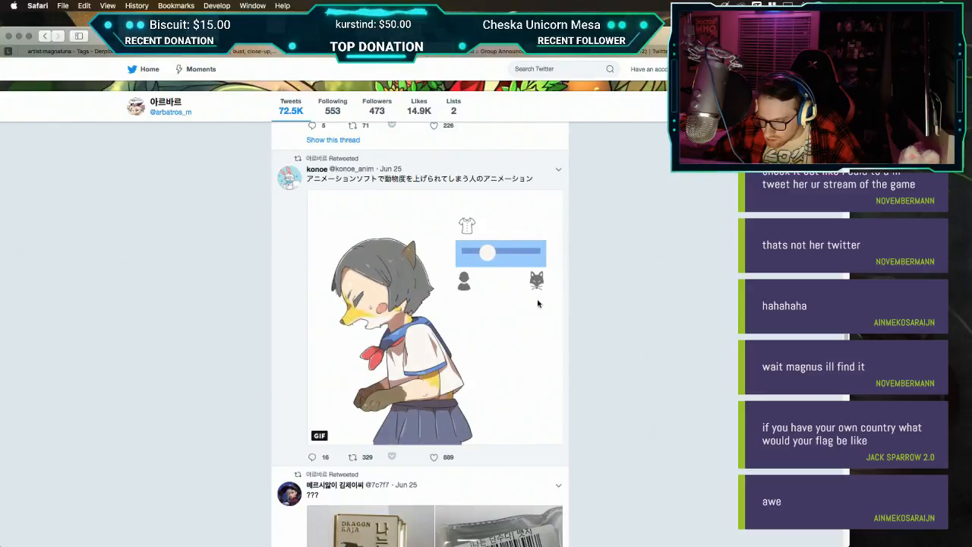
pyautogui.scroll(-2, 537, 303)
pyautogui.scroll(-1, 537, 303)
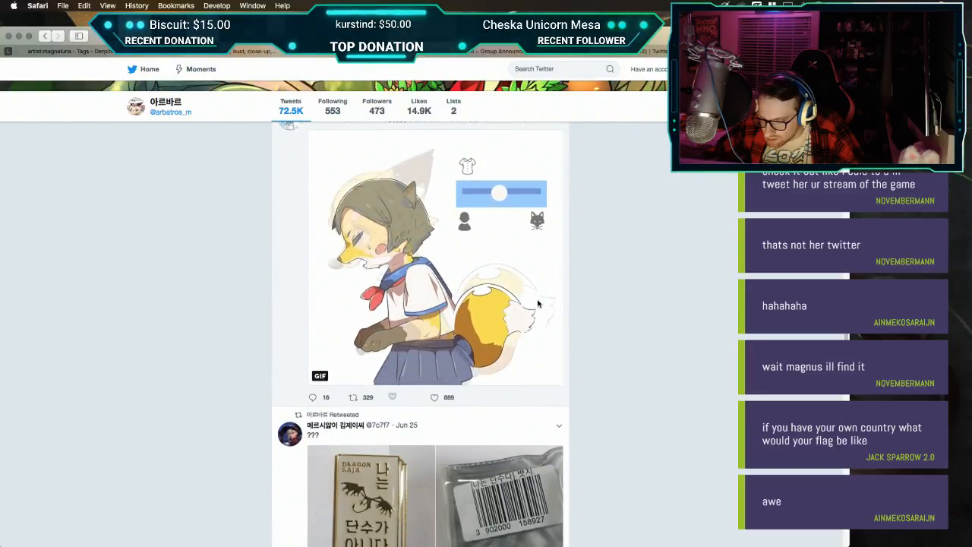
pyautogui.scroll(-2, 538, 303)
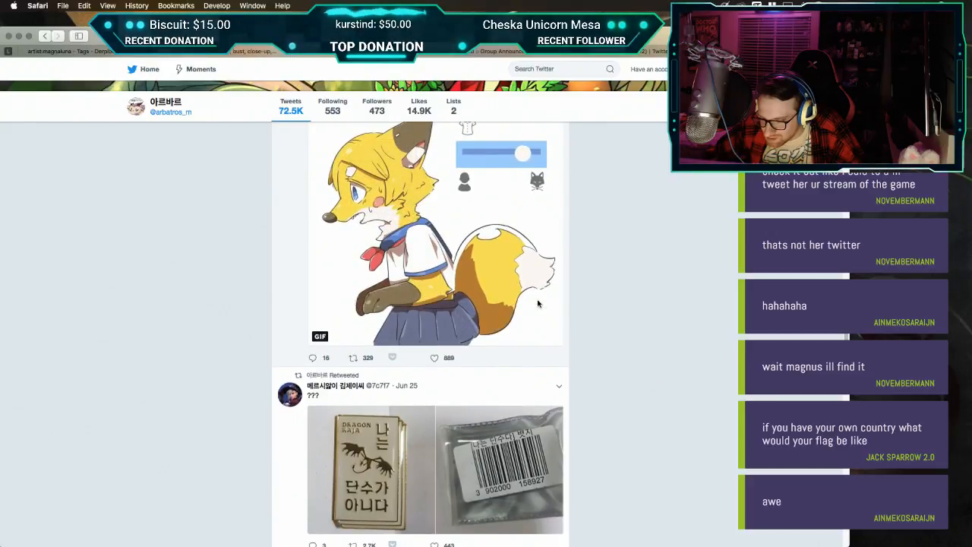
pyautogui.scroll(-1, 537, 302)
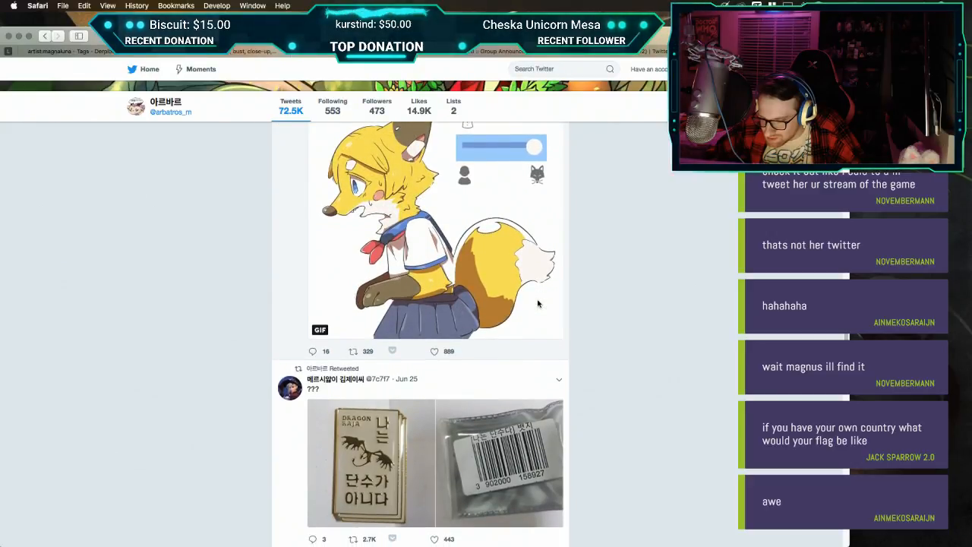
pyautogui.scroll(-15, 537, 303)
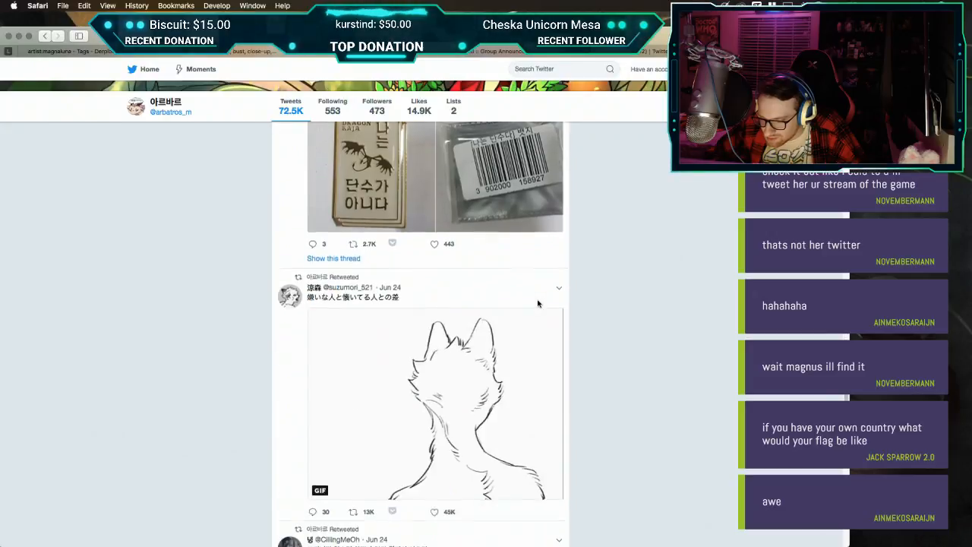
pyautogui.scroll(-10, 538, 303)
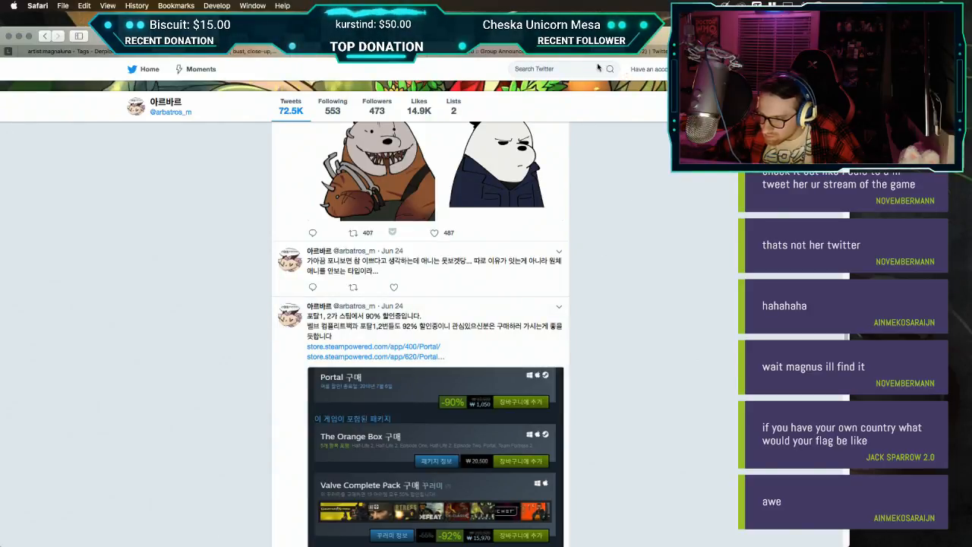
# Step: Return to the Steam news post, recheck the top of the fourth linked Twitter profile and go back to the post
pyautogui.click(529, 55)
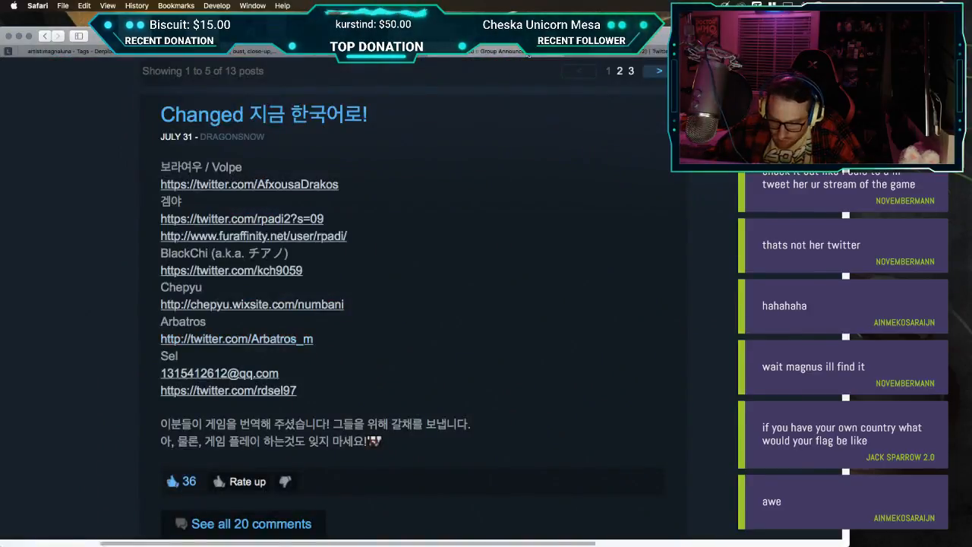
pyautogui.click(183, 344)
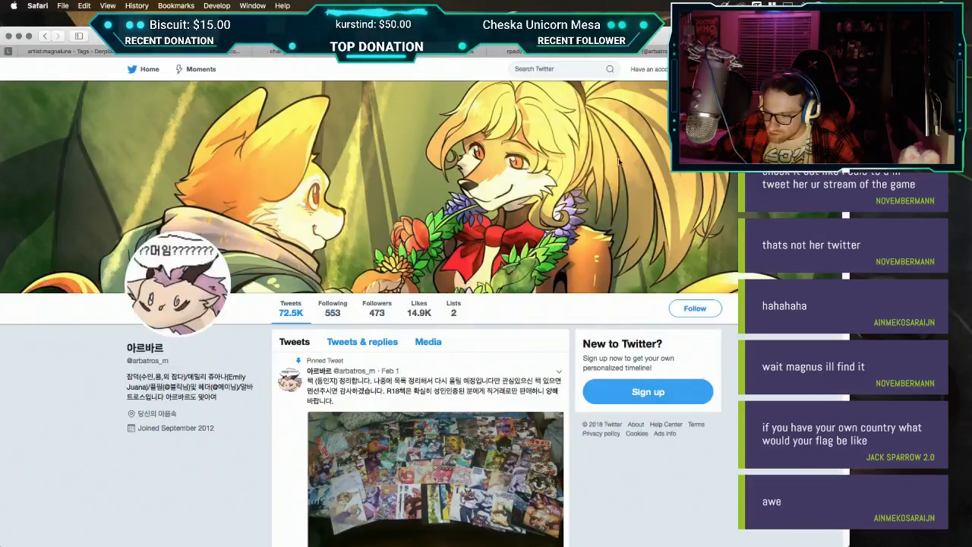
pyautogui.scroll(-3, 563, 283)
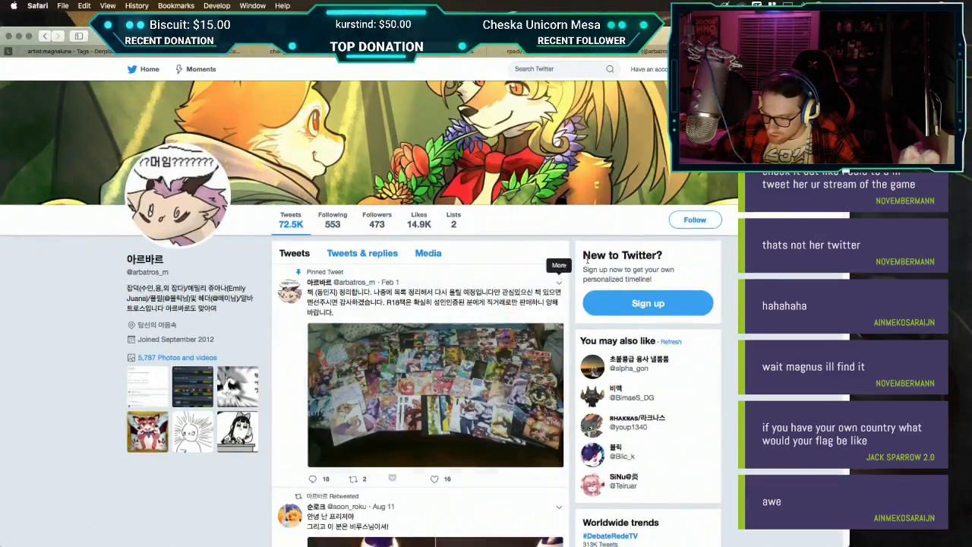
pyautogui.press('super+bracketleft')
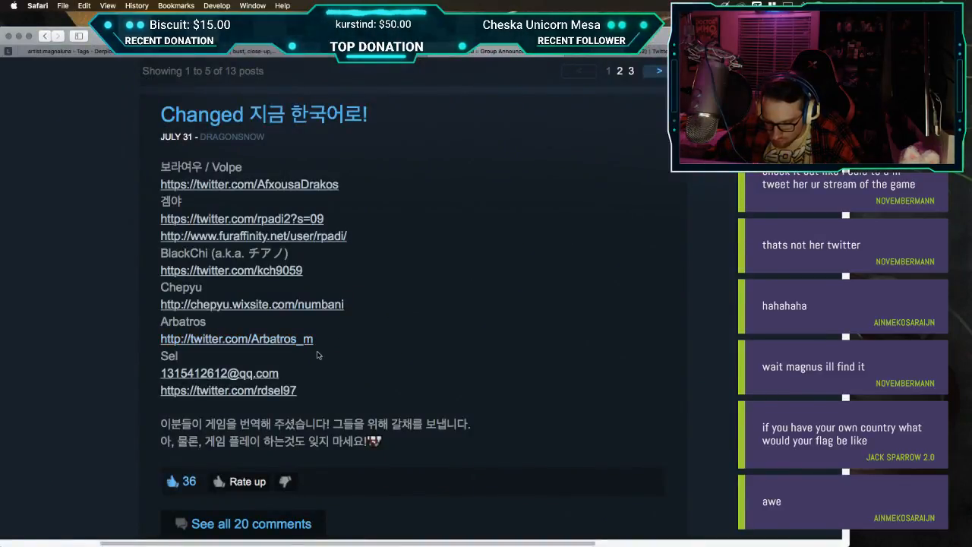
# Step: Check the last and first Twitter profiles linked in the July 31 post, returning to the post after each
pyautogui.click(273, 392)
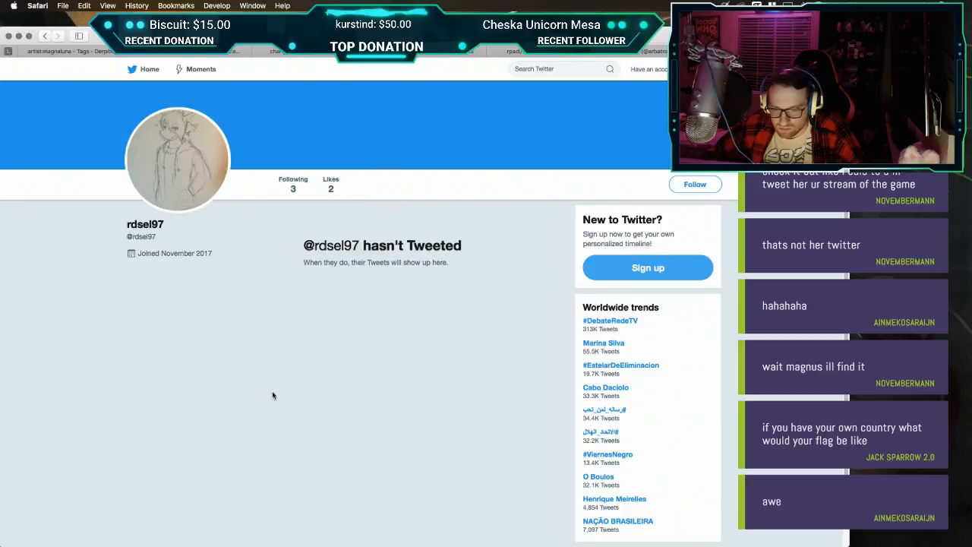
pyautogui.press('super+bracketleft')
pyautogui.scroll(2, 309, 213)
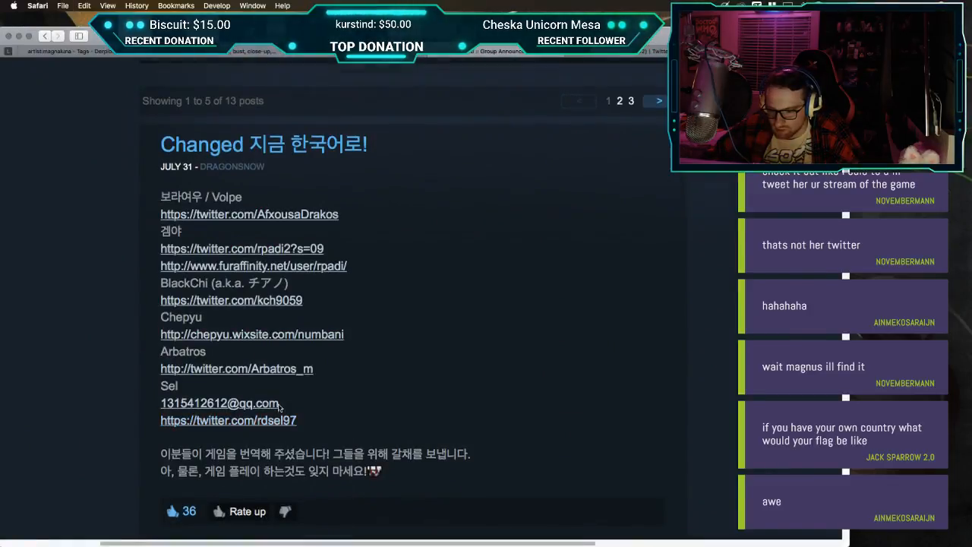
pyautogui.click(309, 217)
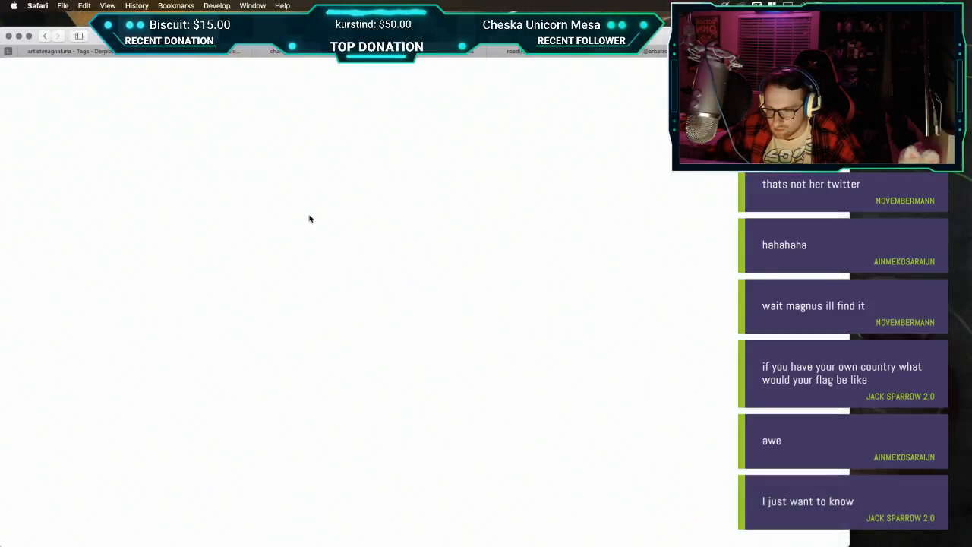
pyautogui.press('super+bracketleft')
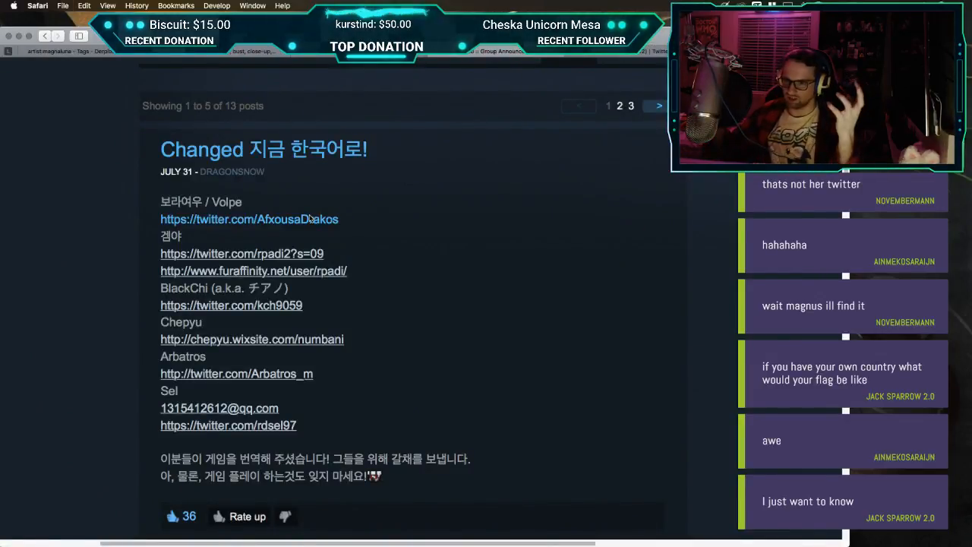
# Step: Read the older Changed news posts down to the April 12 announcement, and go to the game's community hub
pyautogui.scroll(-10, 310, 218)
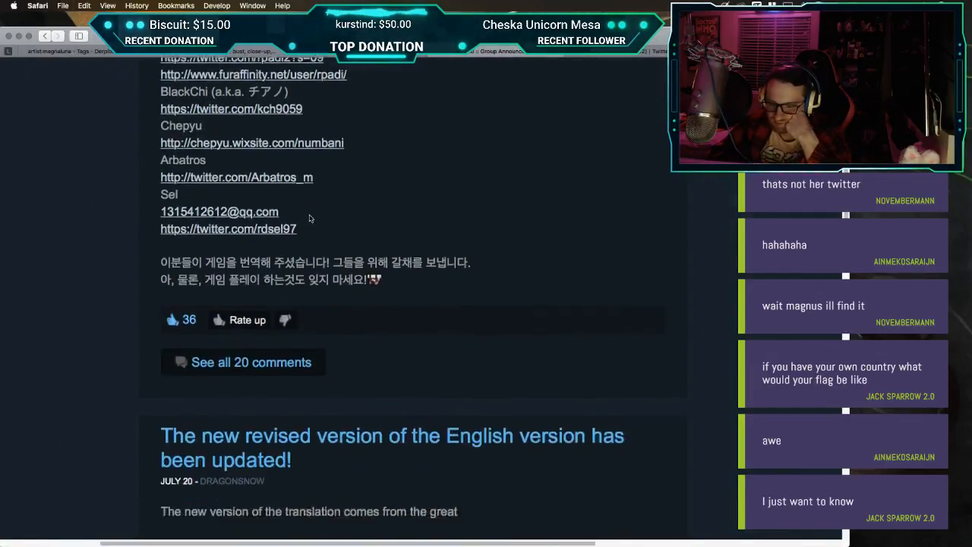
pyautogui.scroll(-3, 310, 217)
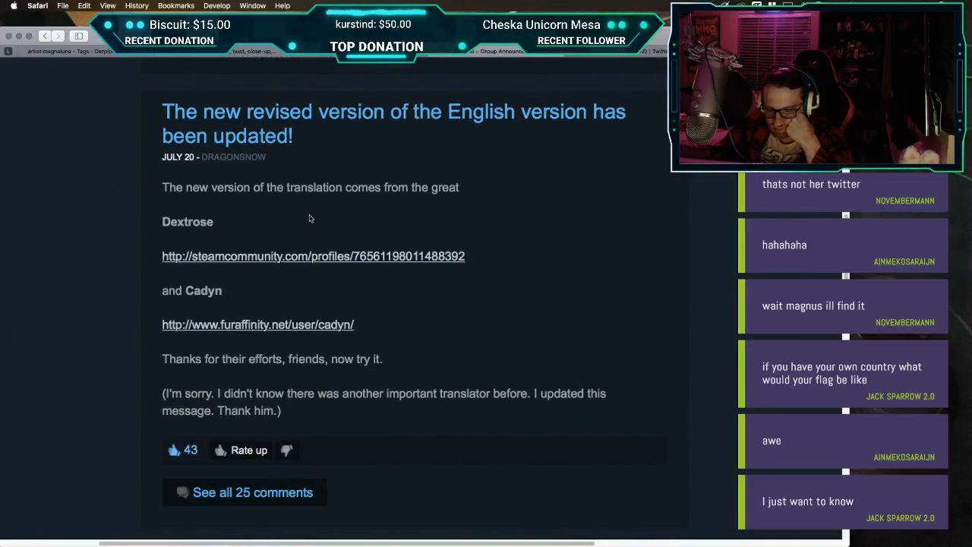
pyautogui.scroll(-15, 310, 218)
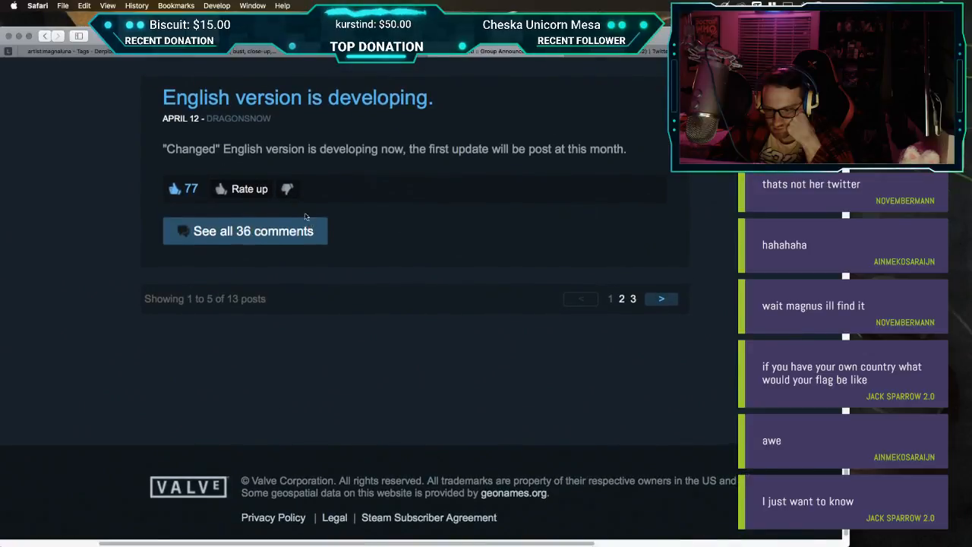
pyautogui.scroll(20, 310, 218)
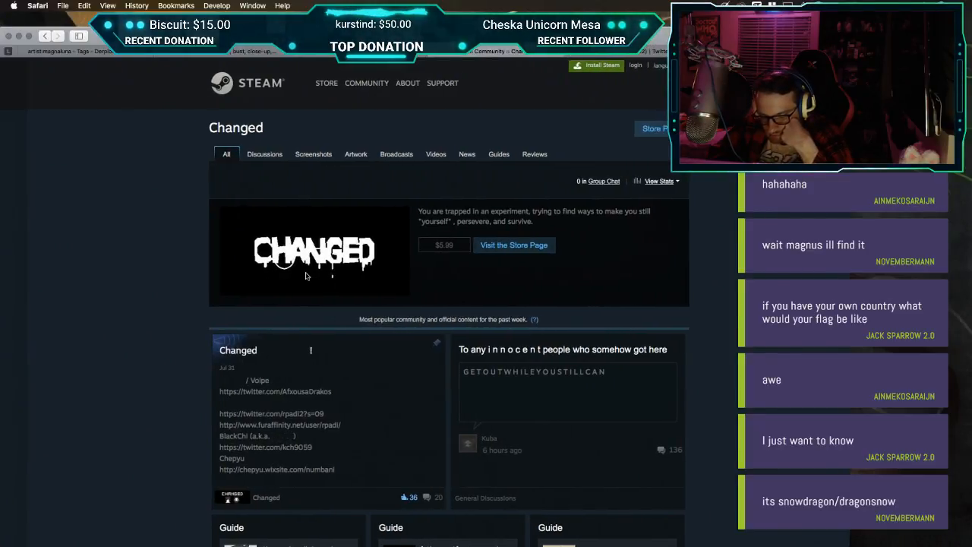
# Step: Open the July 31 announcement from the community hub, recheck its last linked Twitter profile and return to the announcement
pyautogui.click(348, 456)
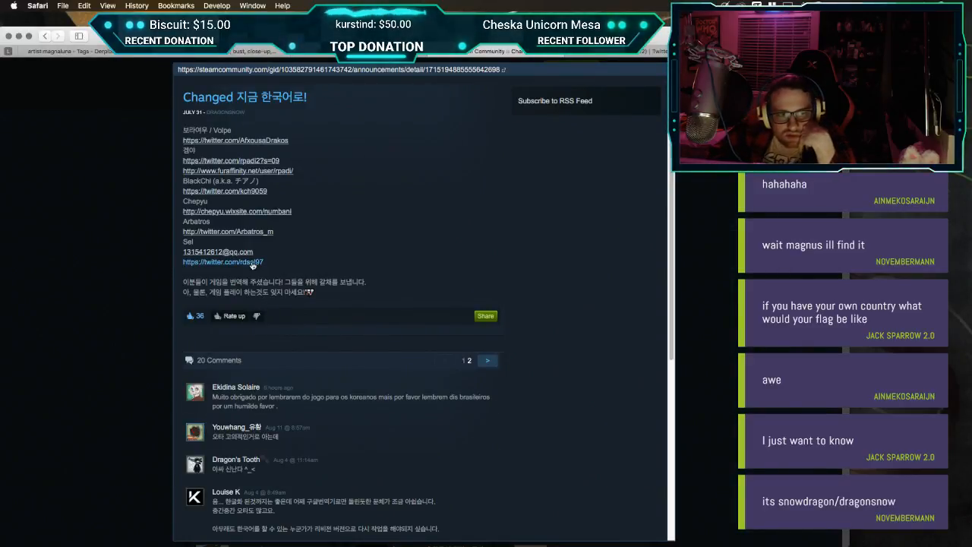
pyautogui.click(253, 262)
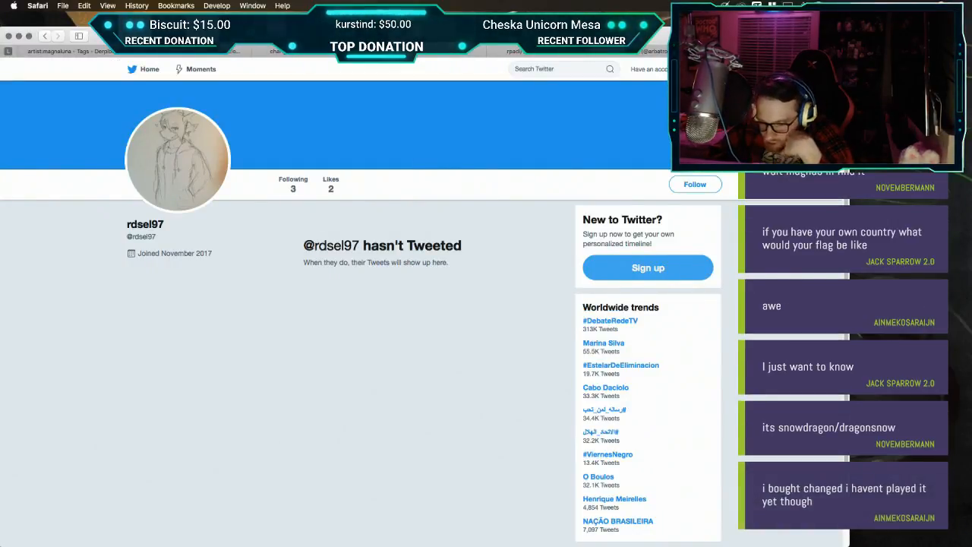
pyautogui.click(724, 52)
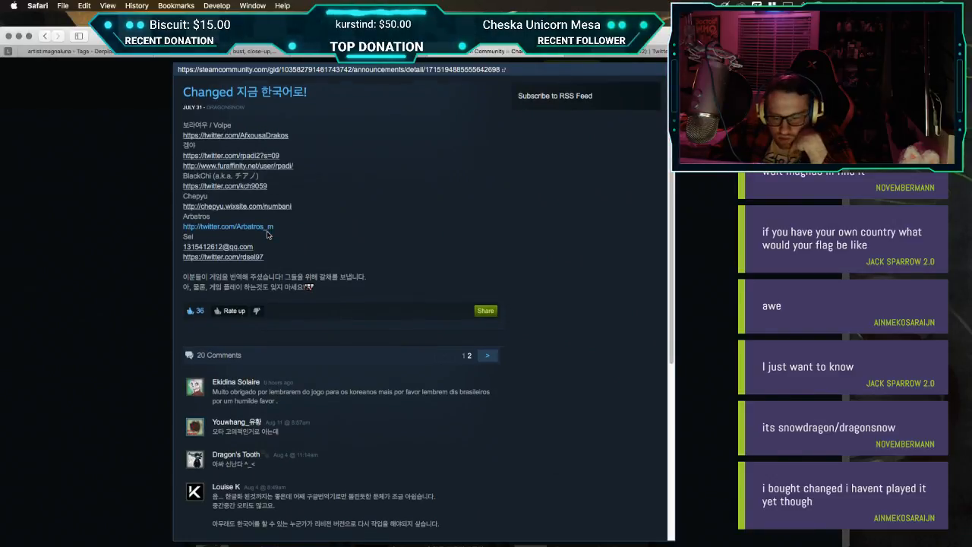
# Step: Reopen the July 31 post from the news list, check its author's Steam profile and return to the post
pyautogui.press('super+[')
pyautogui.scroll(-5, 267, 235)
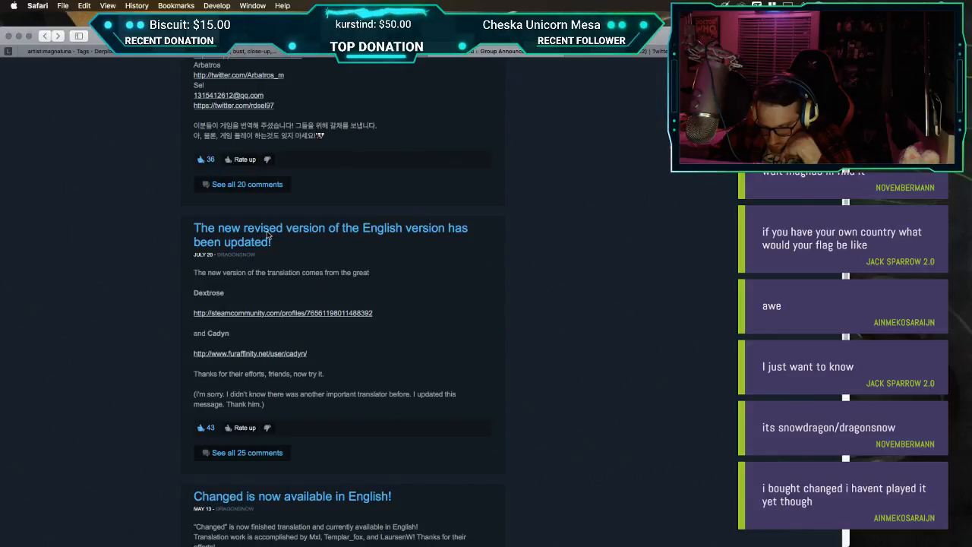
pyautogui.scroll(5, 267, 235)
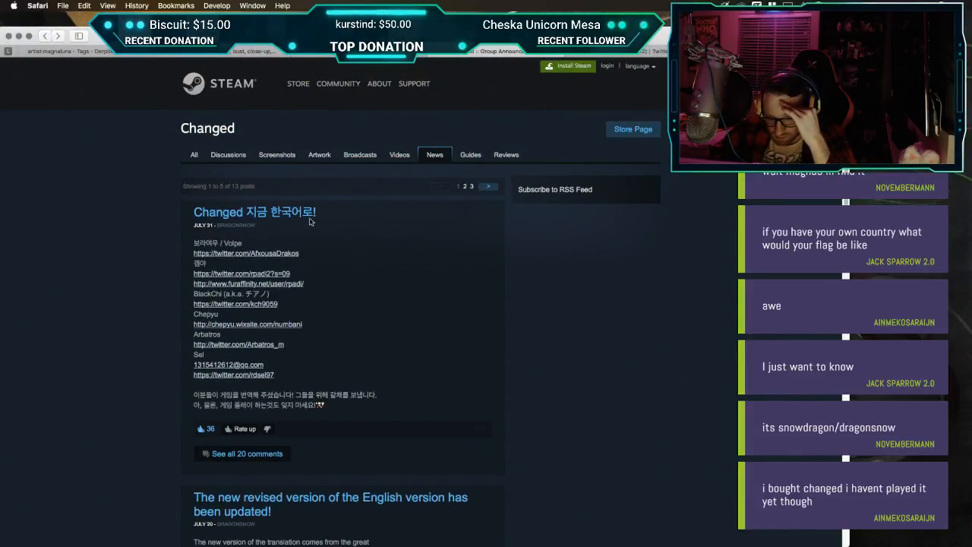
pyautogui.click(307, 218)
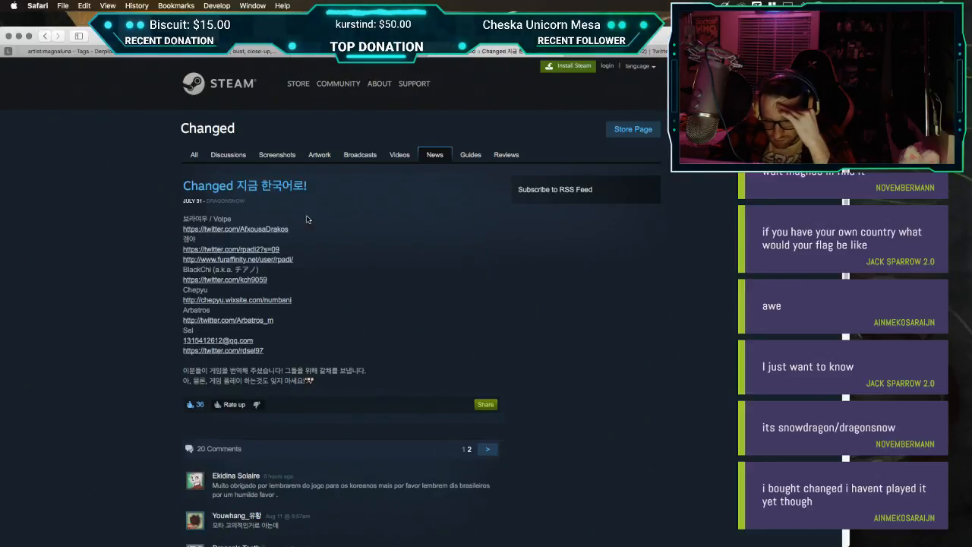
pyautogui.click(227, 201)
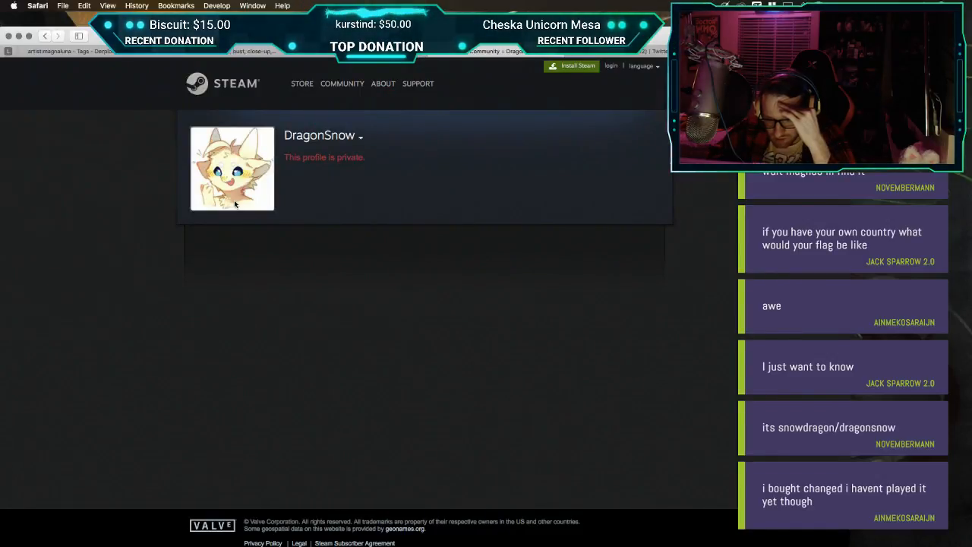
pyautogui.hscroll(-5, 235, 203)
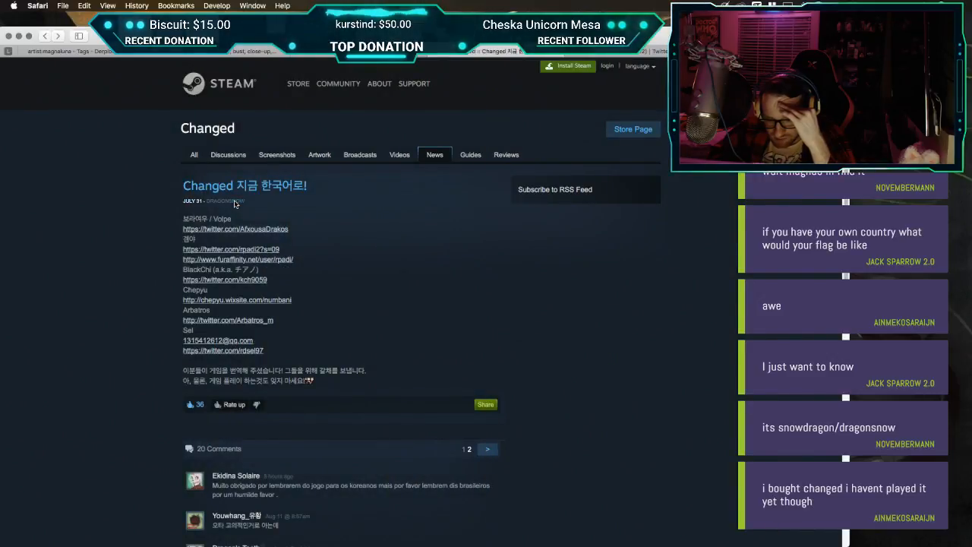
# Step: Check the second and third Twitter profiles linked in the July 31 post, returning to the post after each
pyautogui.scroll(6, 235, 204)
pyautogui.scroll(-1, 234, 204)
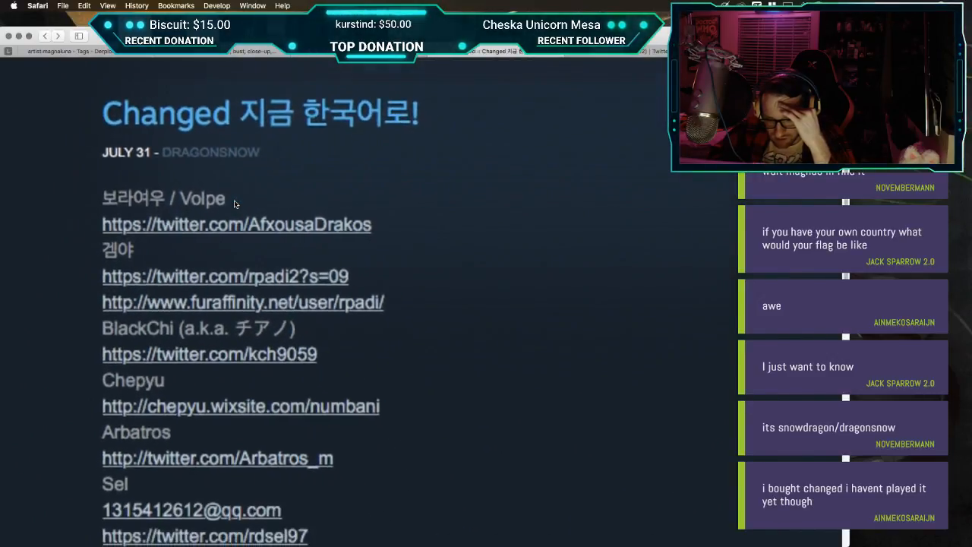
pyautogui.click(233, 280)
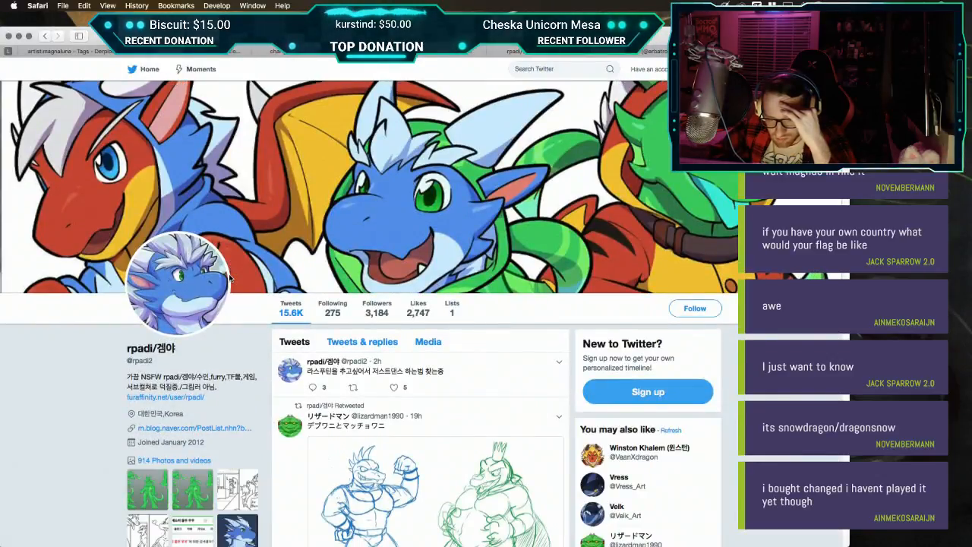
pyautogui.hscroll(-10, 230, 278)
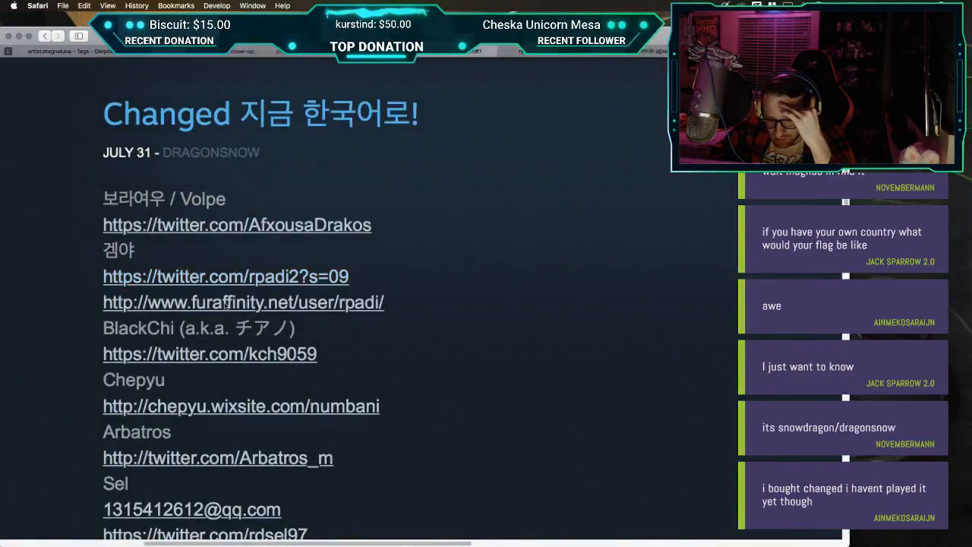
pyautogui.click(214, 354)
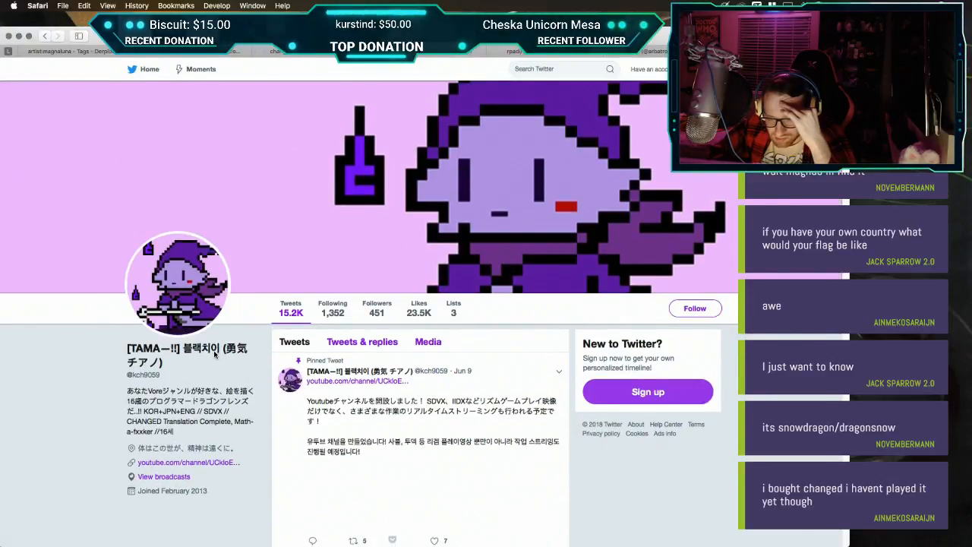
pyautogui.scroll(-15, 214, 354)
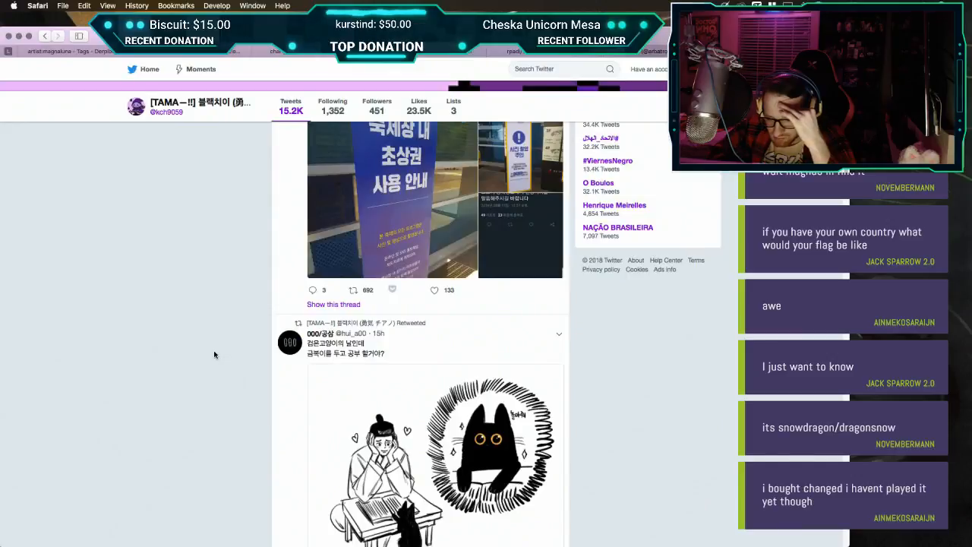
pyautogui.press('super+w')
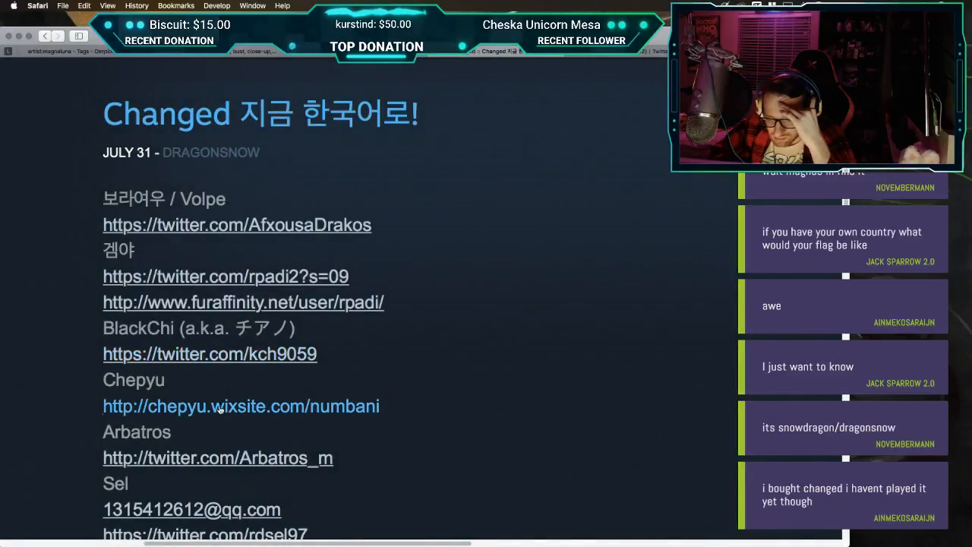
# Step: Follow the Wix site link and return, read the comments under the July 31 post, and go back to the news list
pyautogui.click(220, 410)
pyautogui.hscroll(-5, 218, 409)
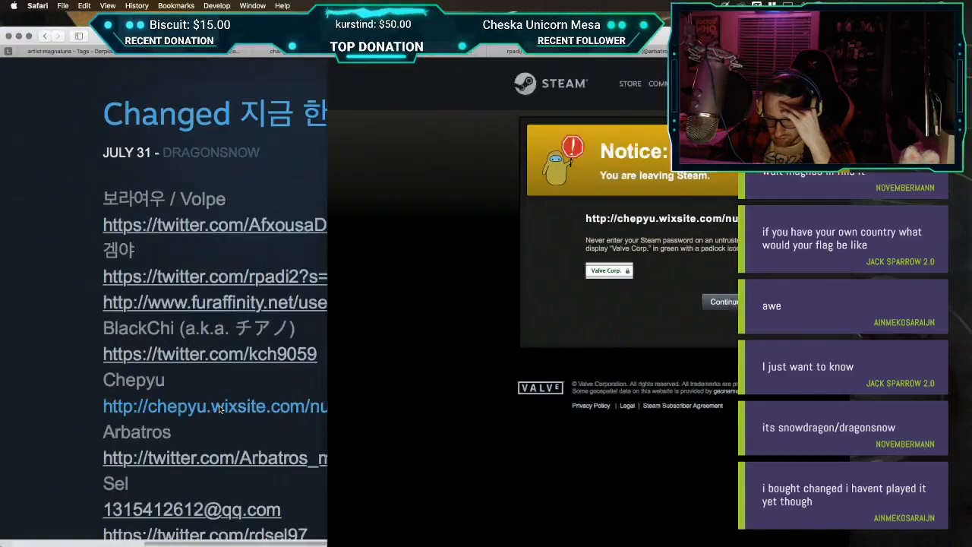
pyautogui.scroll(-3, 219, 409)
pyautogui.scroll(-2, 219, 409)
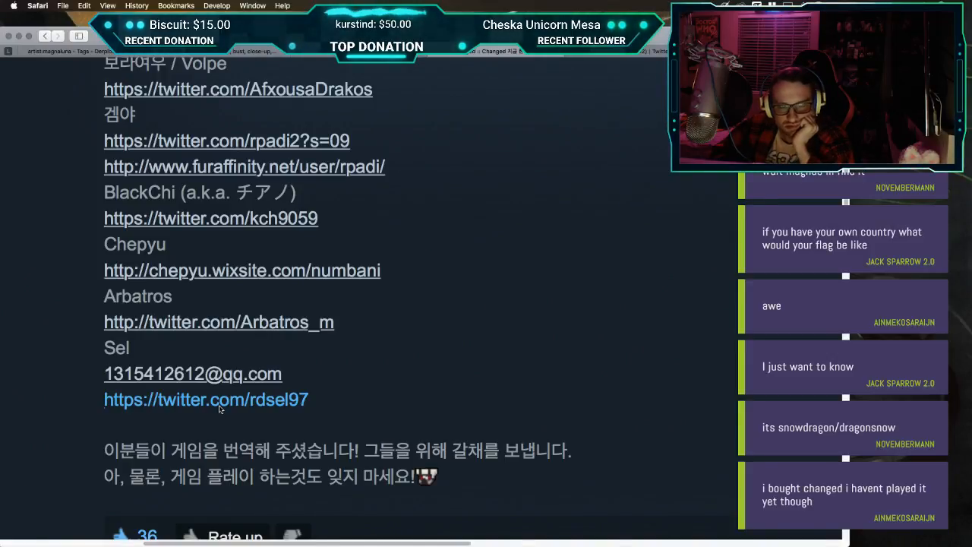
pyautogui.scroll(-10, 220, 409)
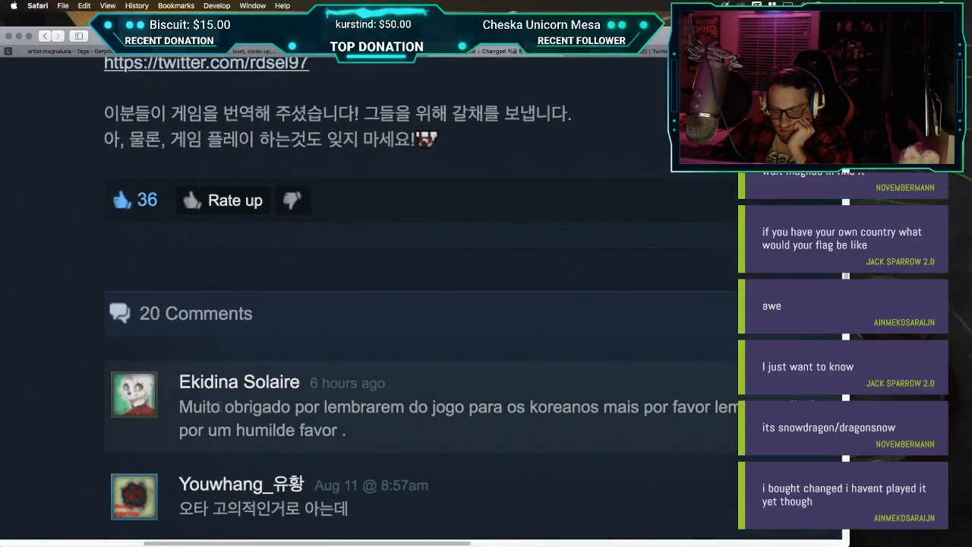
pyautogui.moveTo(220, 410)
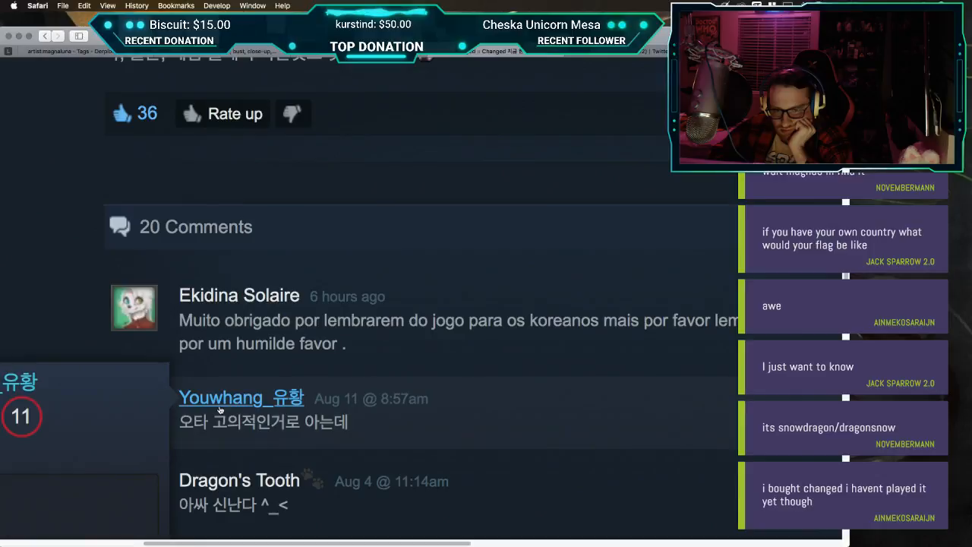
pyautogui.scroll(-5, 220, 409)
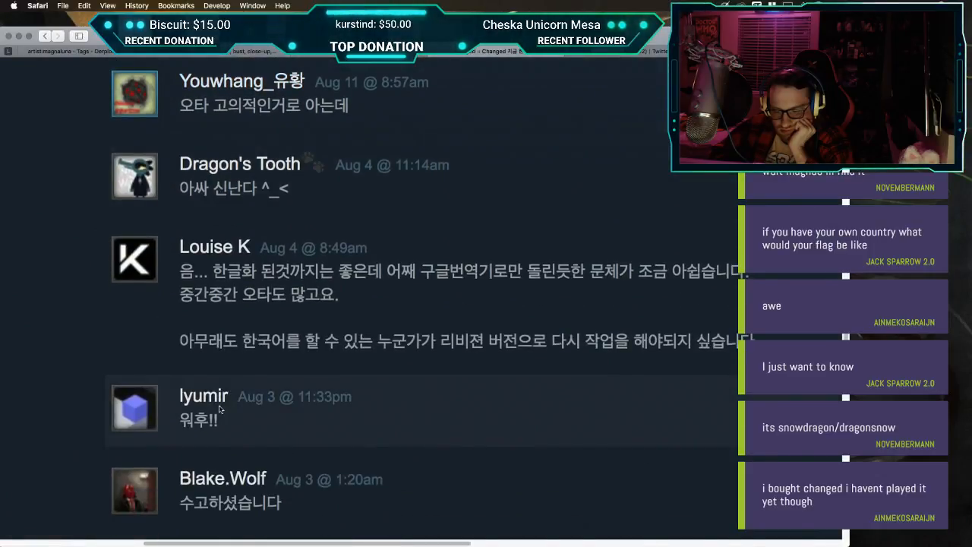
pyautogui.scroll(15, 220, 409)
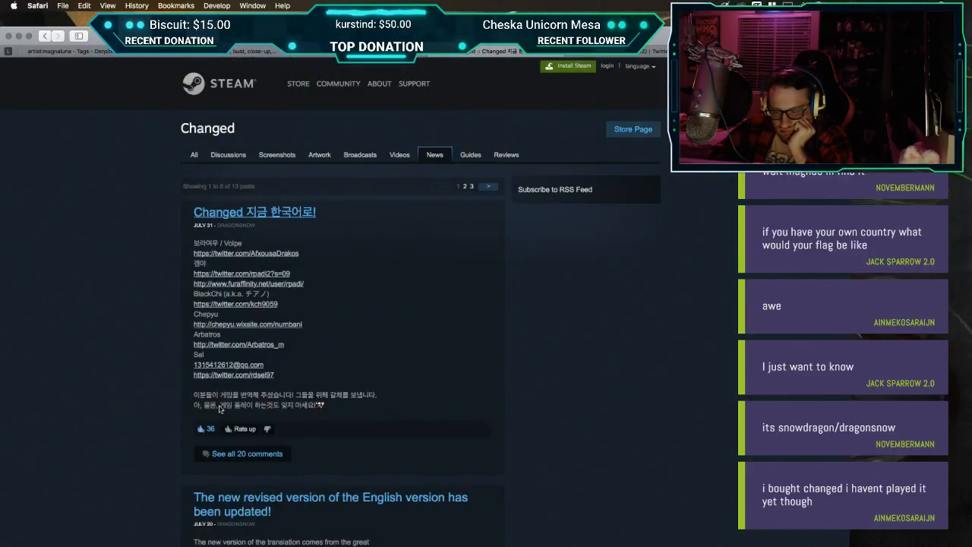
# Step: Return to the Changed store page, check the developer DragonSnow's product listing and come back to the store page
pyautogui.press('super+bracketleft')
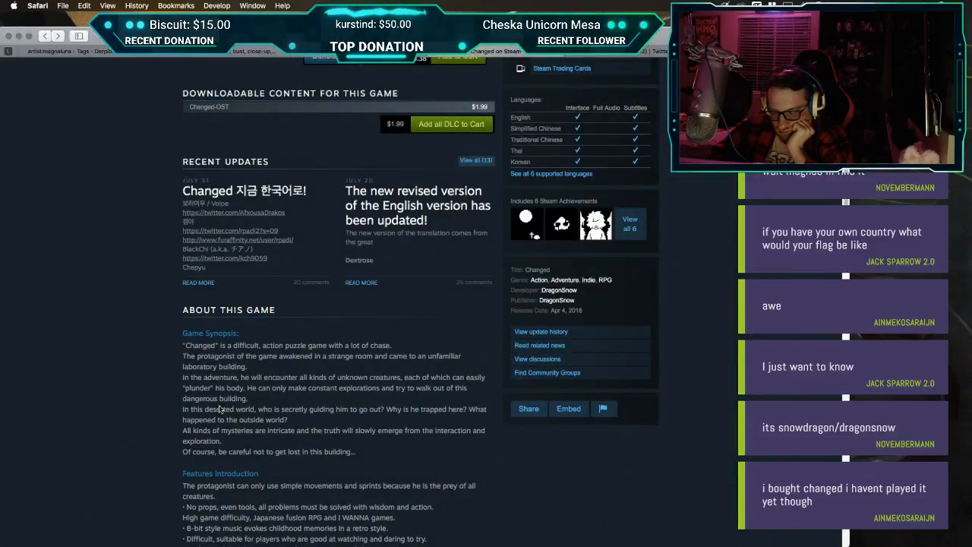
pyautogui.click(557, 290)
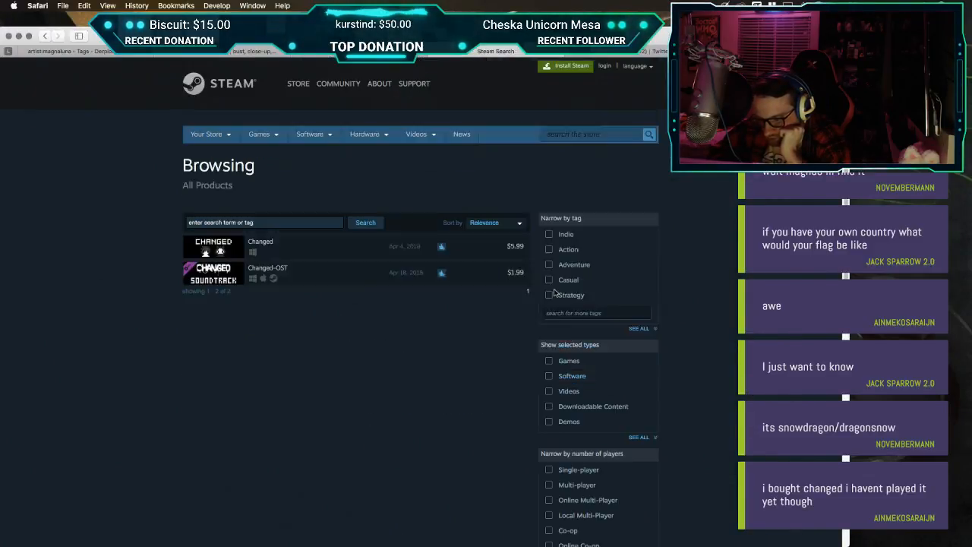
pyautogui.press('super+bracketleft')
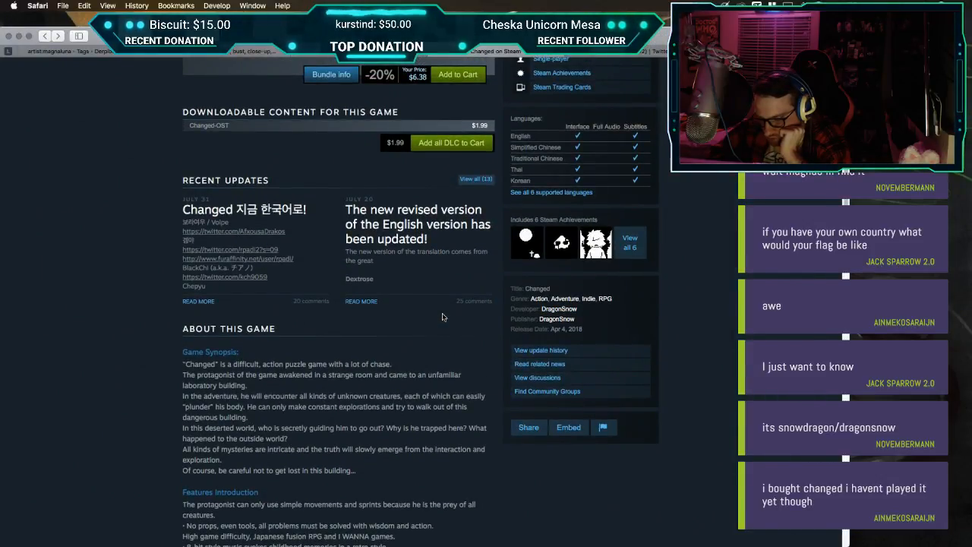
# Step: Look over the Changed store page, open the game's discussions, and close them to return to the store page
pyautogui.scroll(5, 443, 317)
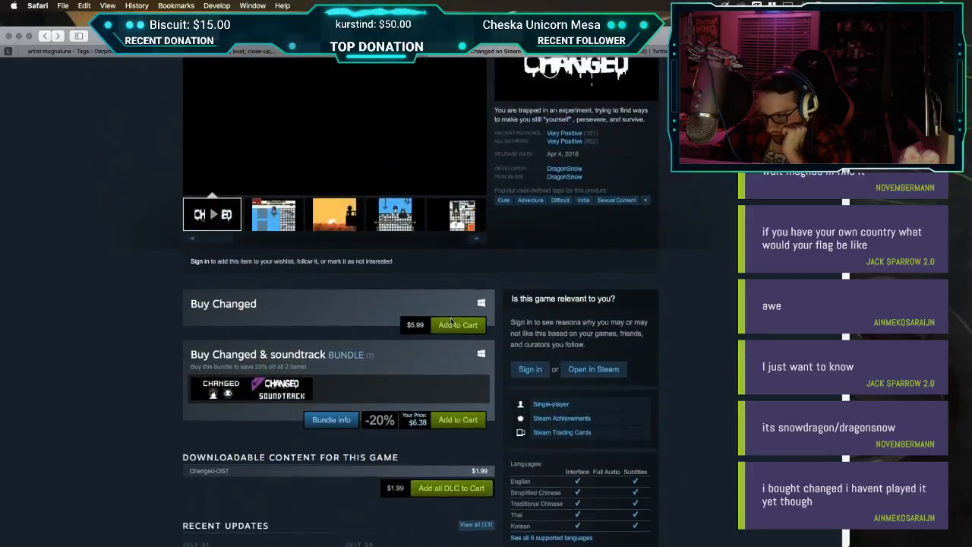
pyautogui.scroll(-5, 450, 318)
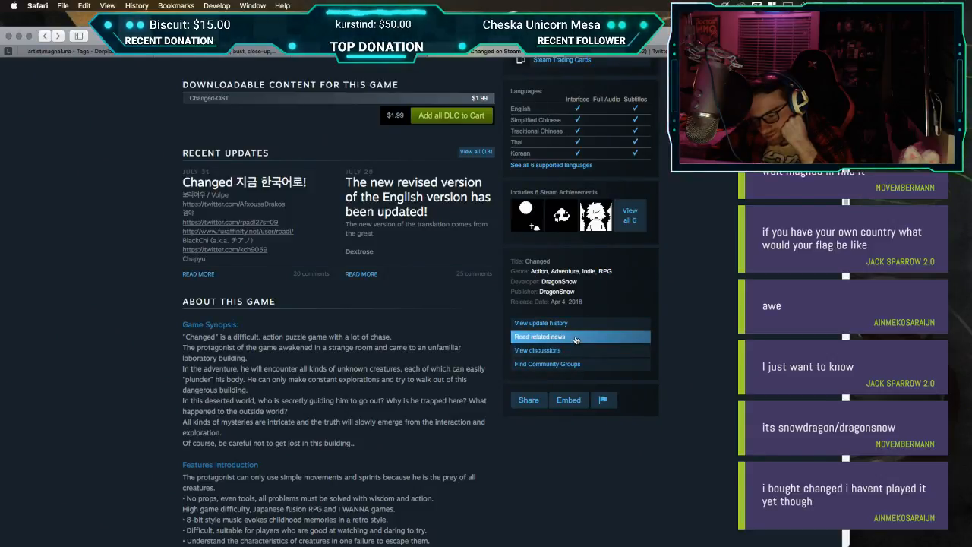
pyautogui.click(554, 349)
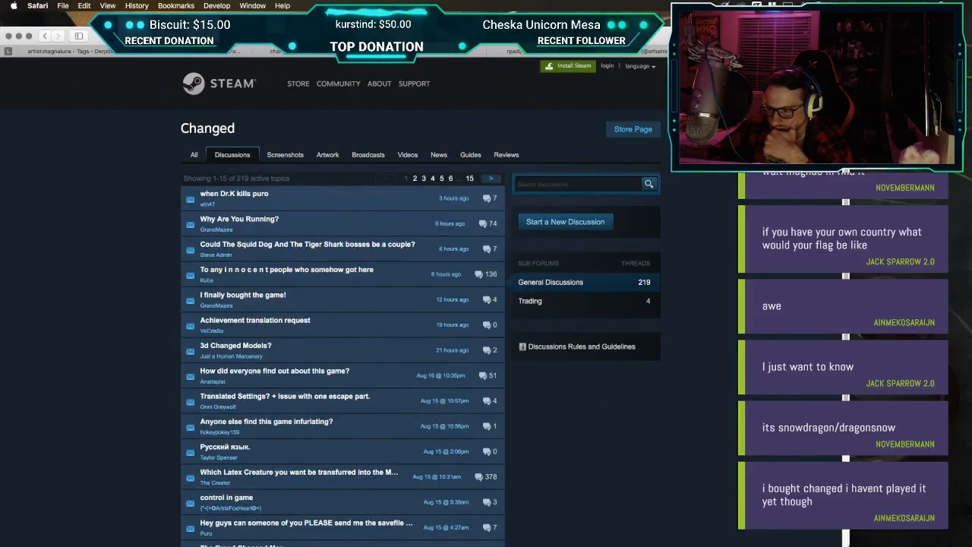
pyautogui.press('super+w')
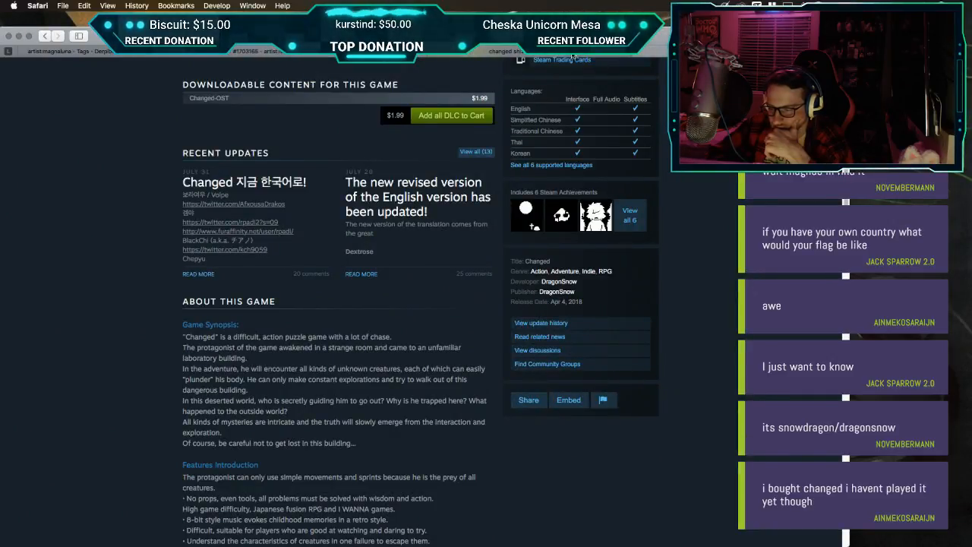
# Step: Close the Changed store page, switch to Photoshop and turn on the dark shading over the fox creature
pyautogui.press('super+w')
pyautogui.press('super+Tab')
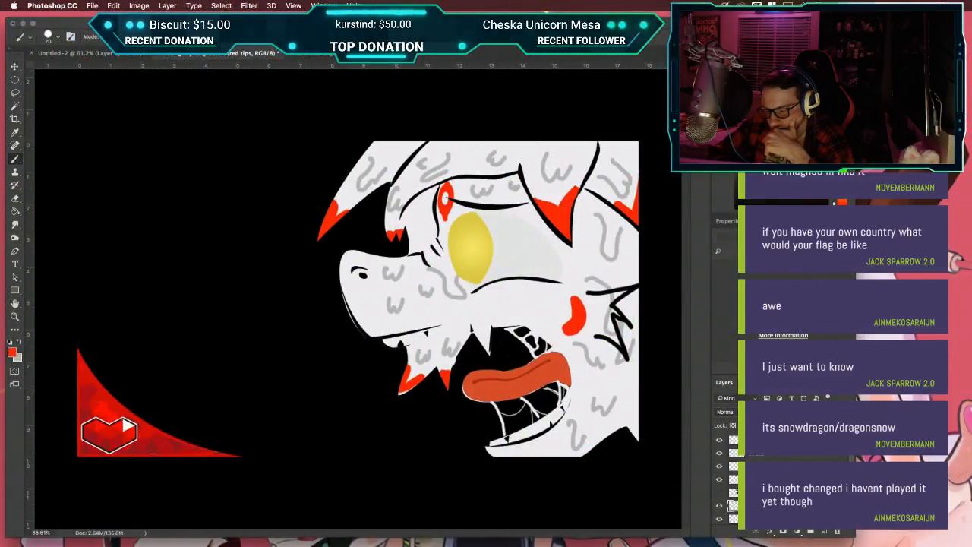
pyautogui.click(720, 480)
pyautogui.click(720, 480)
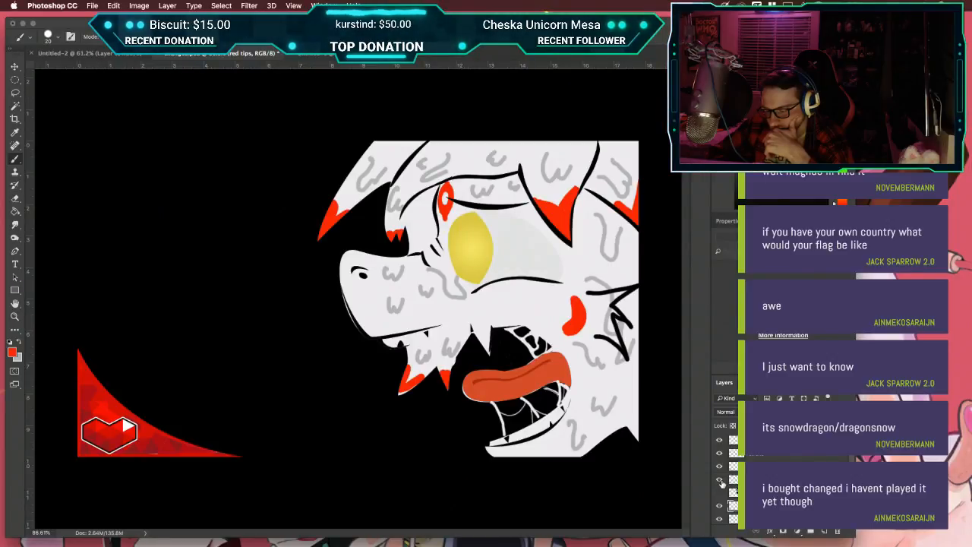
pyautogui.click(721, 495)
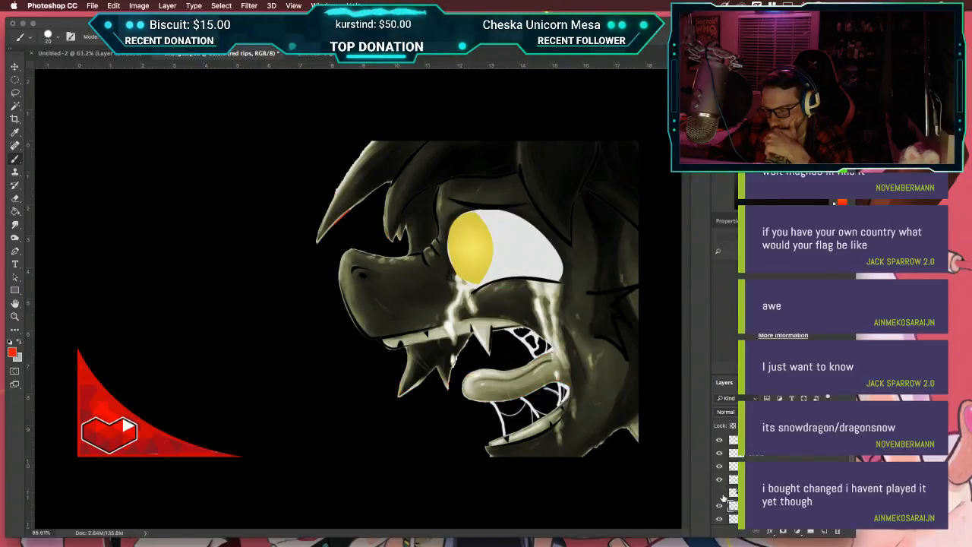
pyautogui.click(721, 495)
pyautogui.click(721, 495)
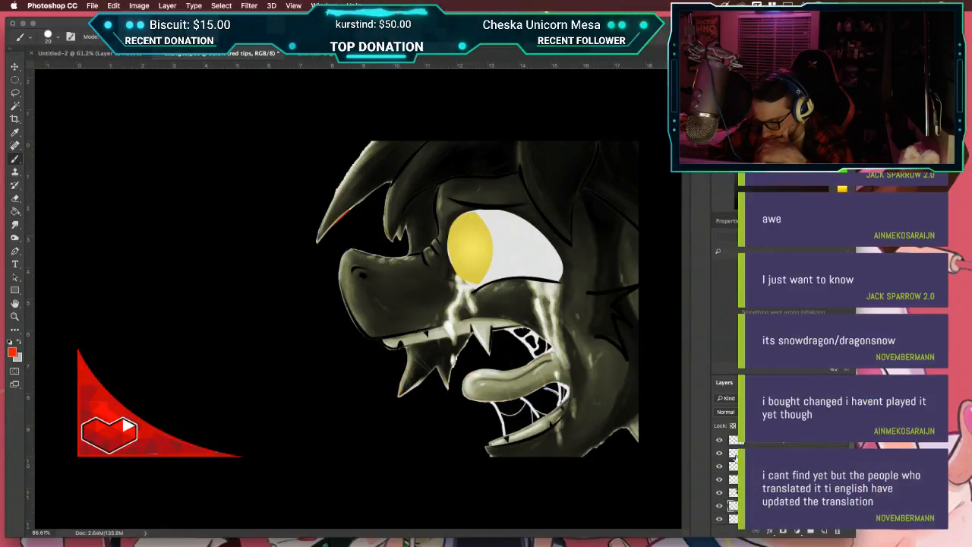
# Step: Add a new empty layer directly above the yellow iris layer
pyautogui.click(720, 465)
pyautogui.click(719, 466)
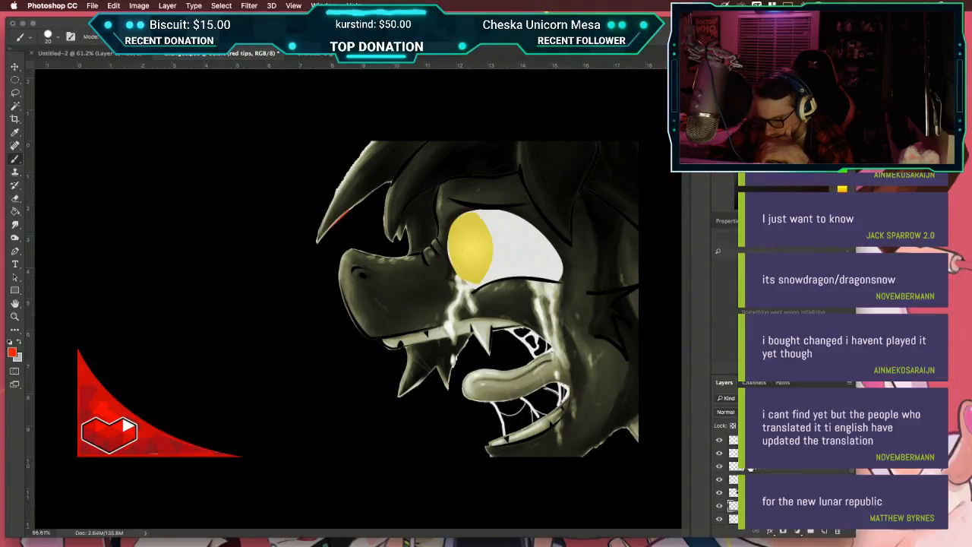
pyautogui.press('super+shift+n')
pyautogui.press('Return')
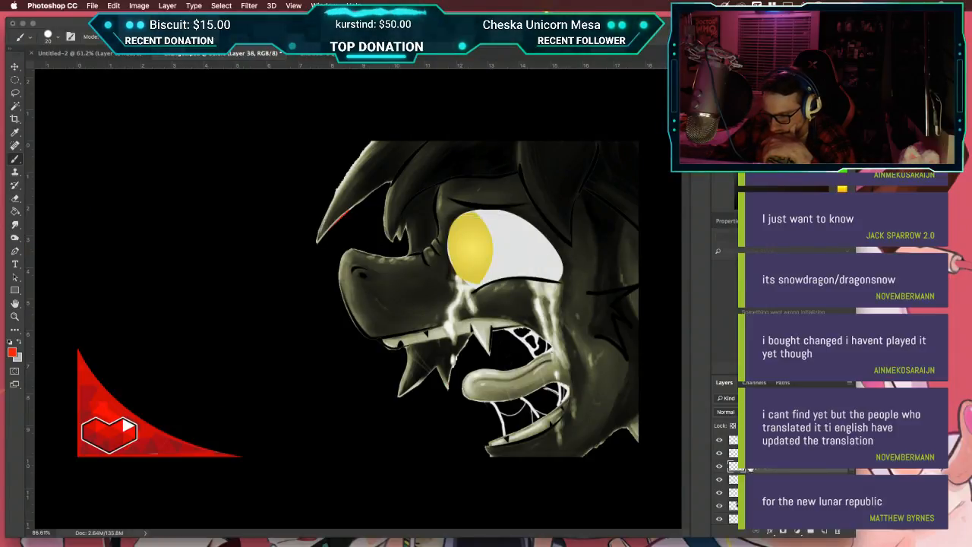
# Step: Select a small circular pupil area near the snout-side edge of the iris with the Elliptical Marquee tool
pyautogui.moveTo(358, 296); pyautogui.dragTo(476, 240)
pyautogui.click(16, 81)
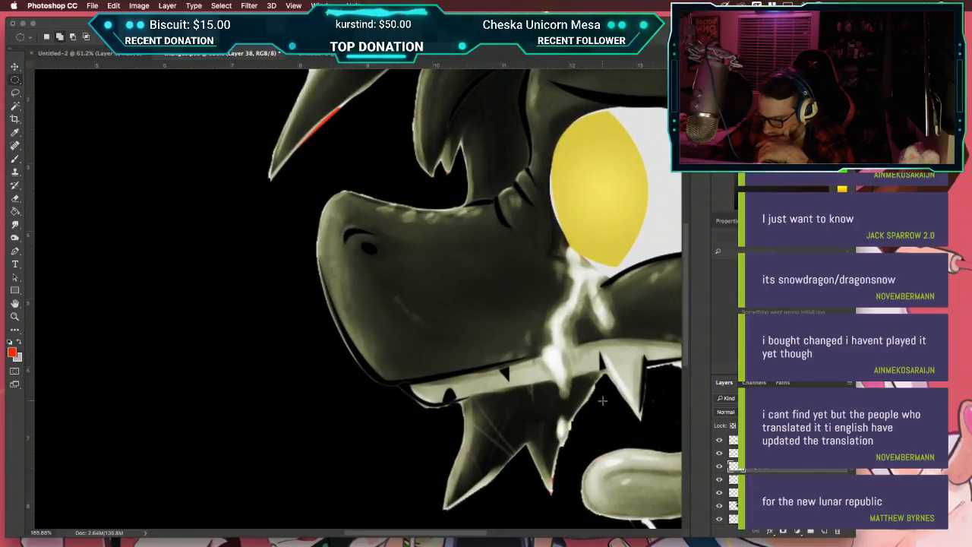
pyautogui.click(782, 480)
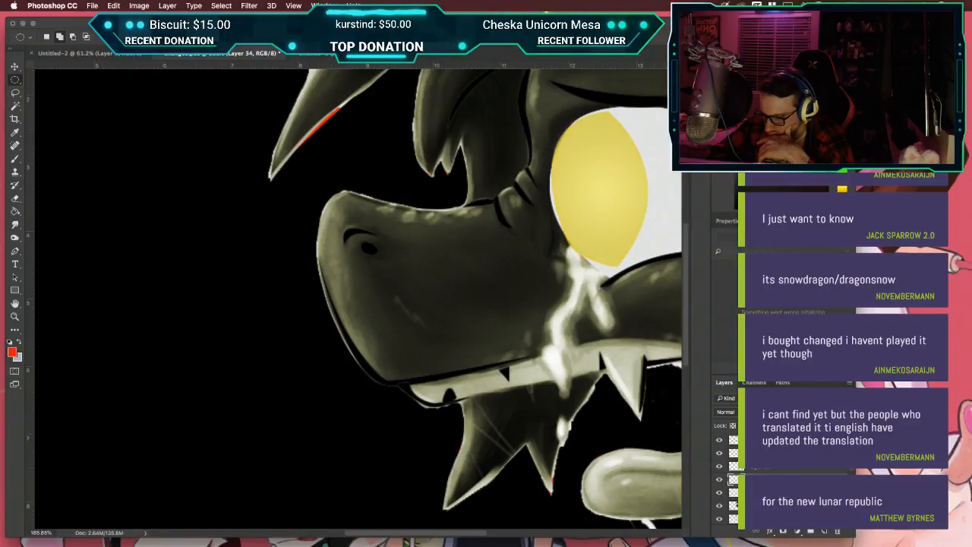
pyautogui.press('6')
pyautogui.click(720, 491)
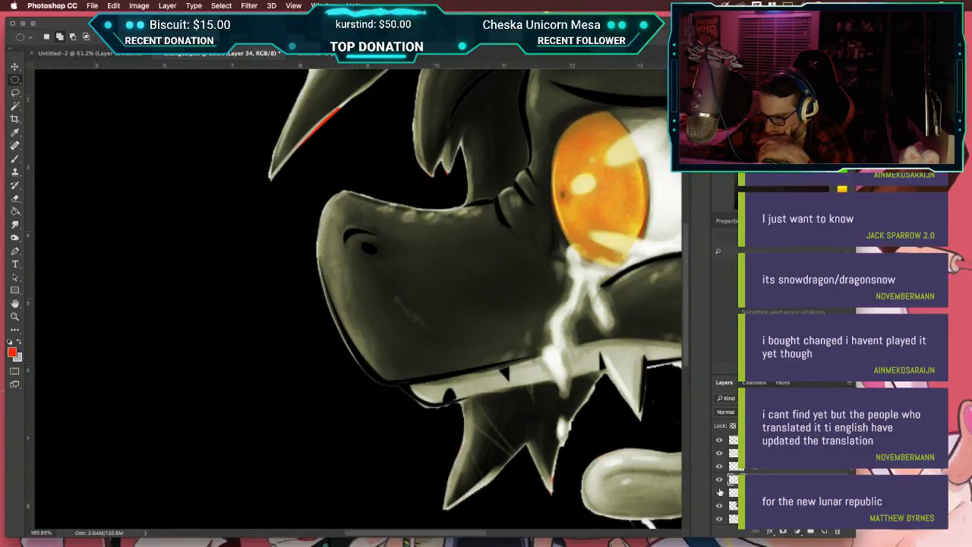
pyautogui.moveTo(561, 187); pyautogui.dragTo(577, 207)
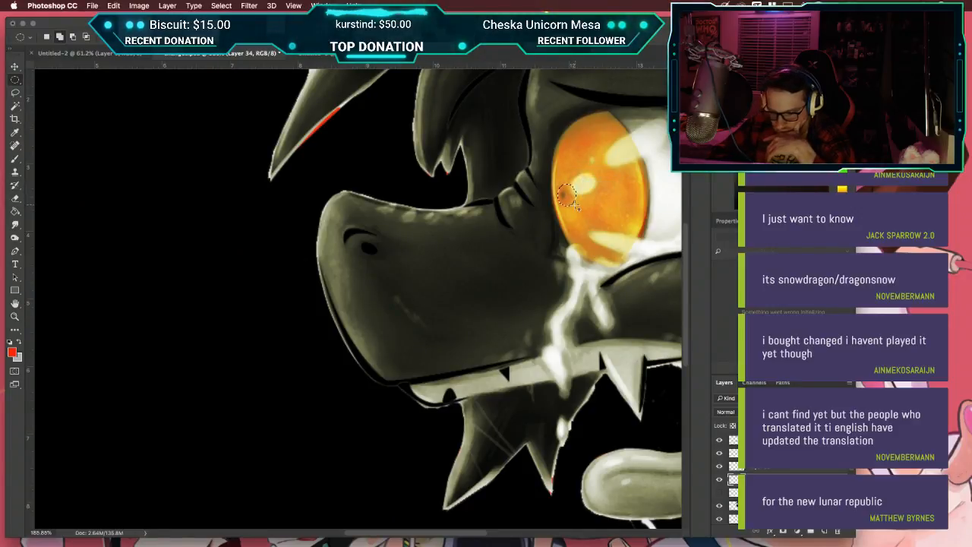
# Step: Sample the iris yellow and set the foreground colour to the darker yellow b9a612
pyautogui.press('i')
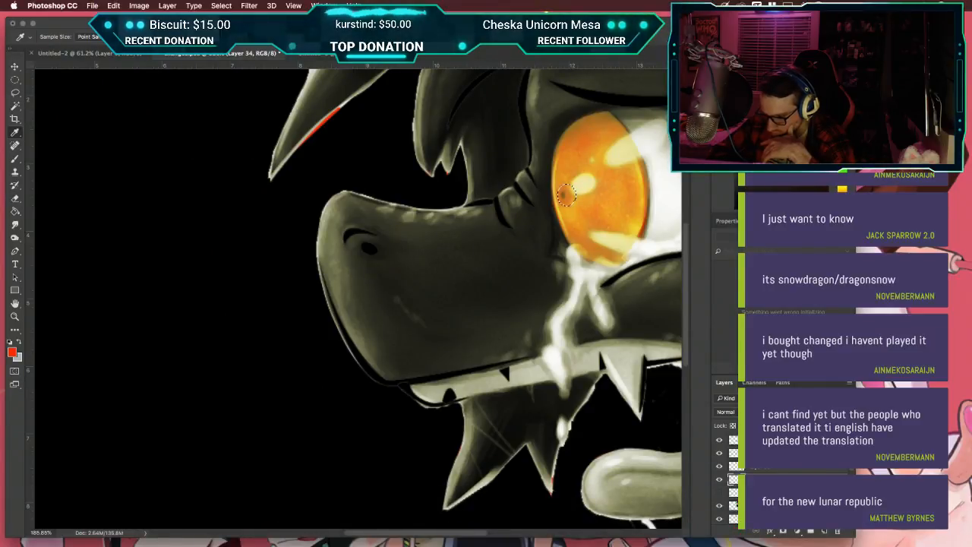
pyautogui.click(622, 235)
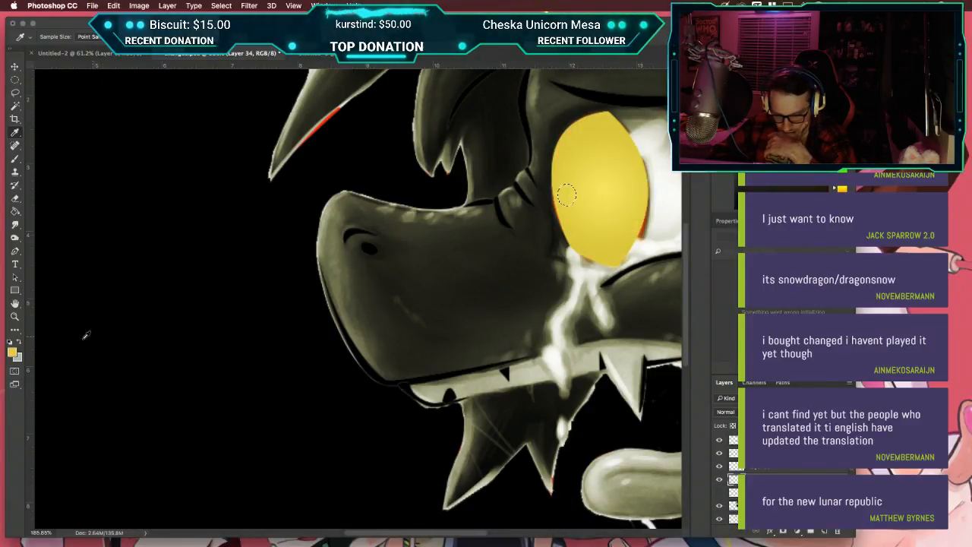
pyautogui.click(15, 352)
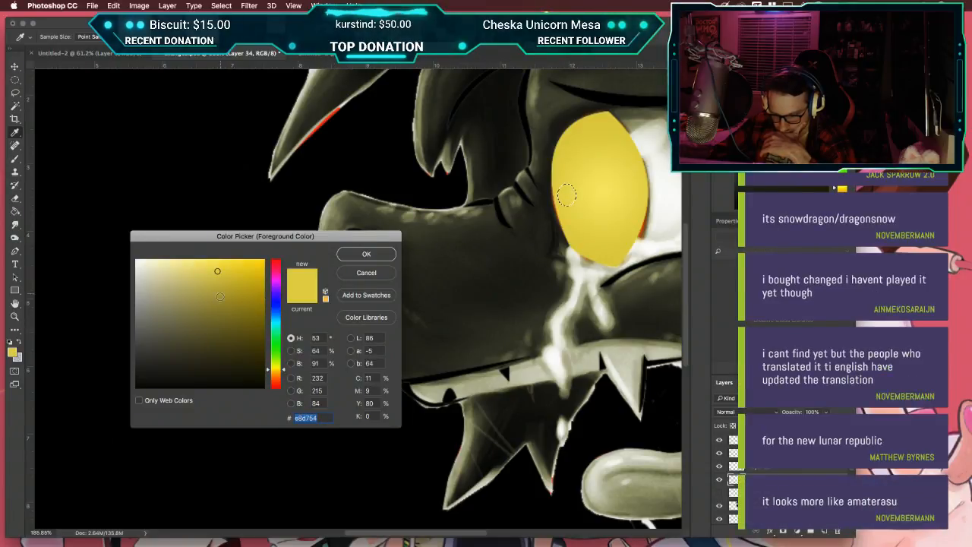
pyautogui.click(249, 296)
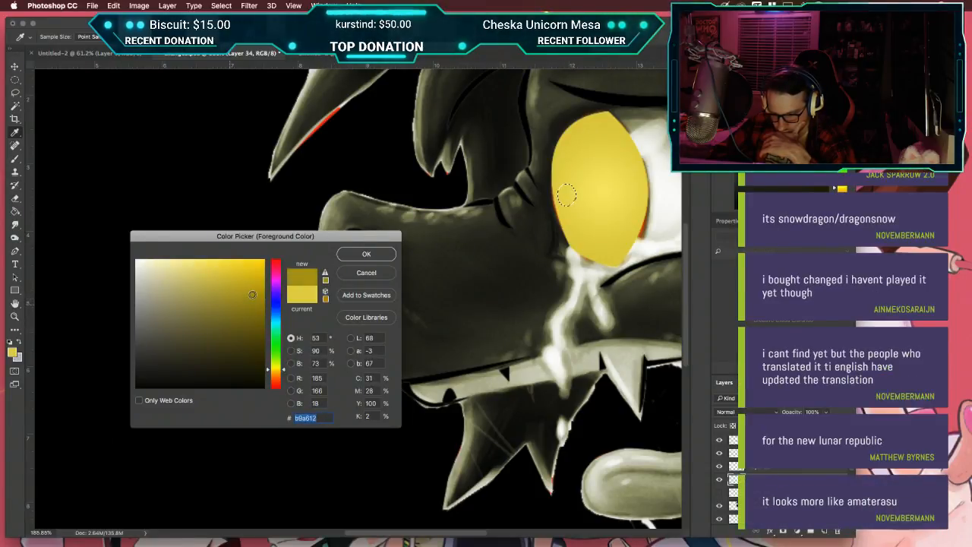
pyautogui.press('Return')
# Step: Fill the circular selection with the dark yellow on the new layer and deselect it
pyautogui.press('g')
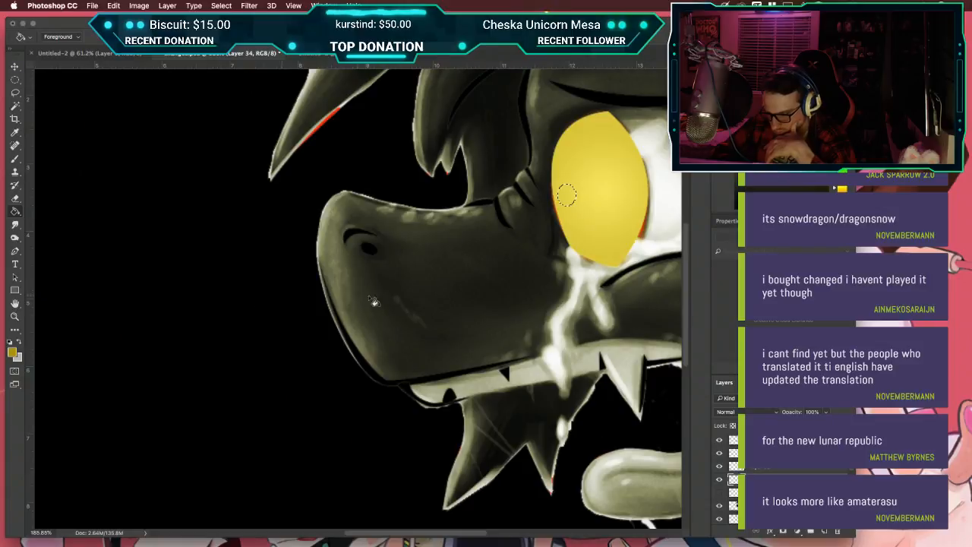
pyautogui.click(729, 466)
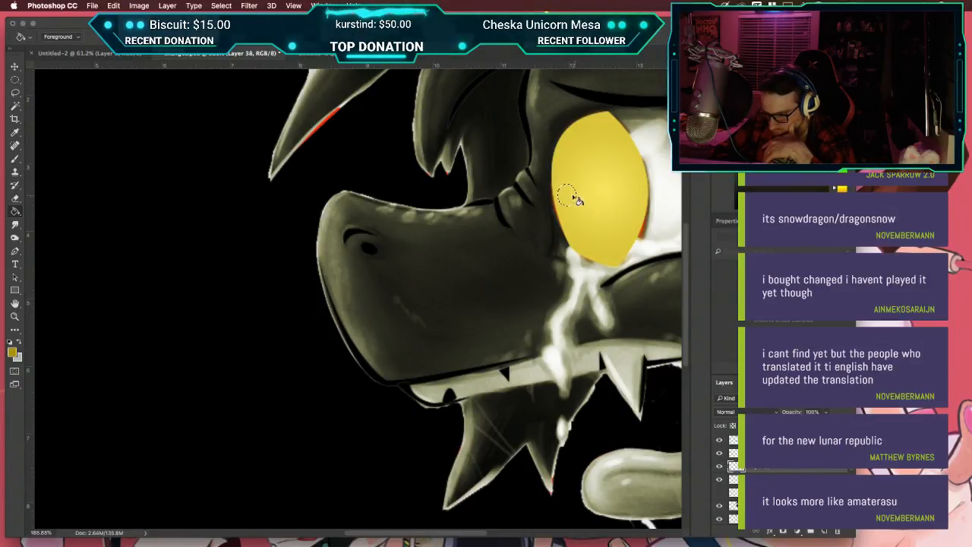
pyautogui.press('super+0')
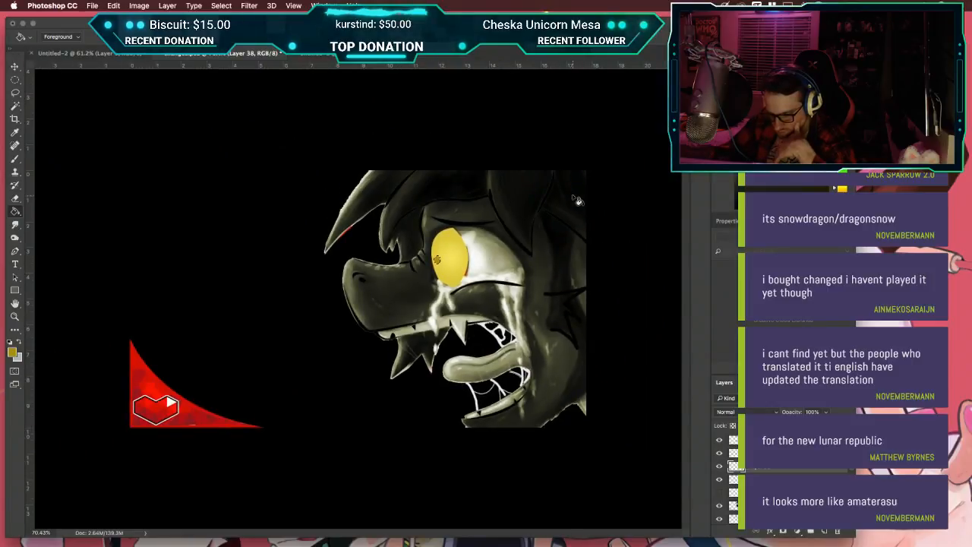
pyautogui.scroll(10, 574, 198)
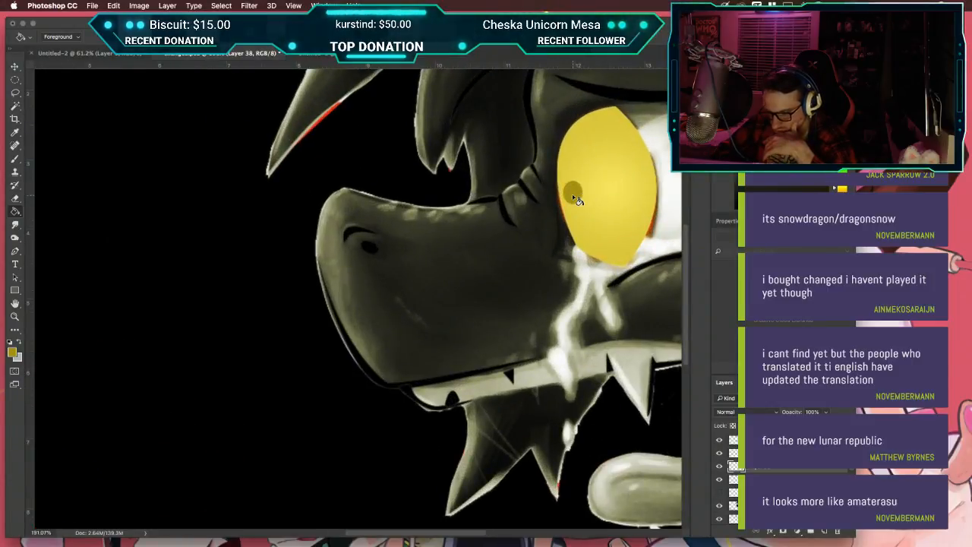
# Step: Apply a Gaussian Blur with a radius of 3 pixels to the dark pupil spot
pyautogui.click(272, 6)
pyautogui.moveTo(249, 6)
pyautogui.moveTo(280, 132)
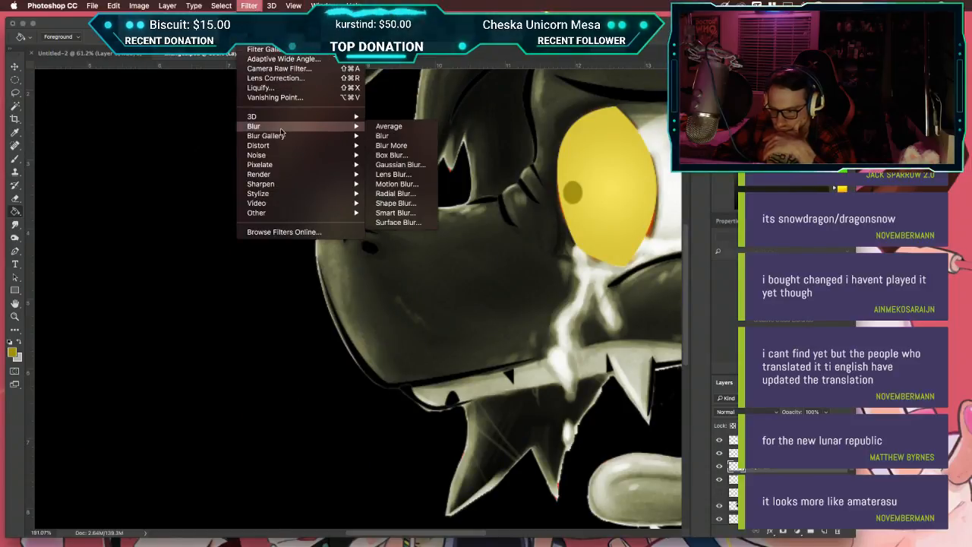
pyautogui.click(400, 164)
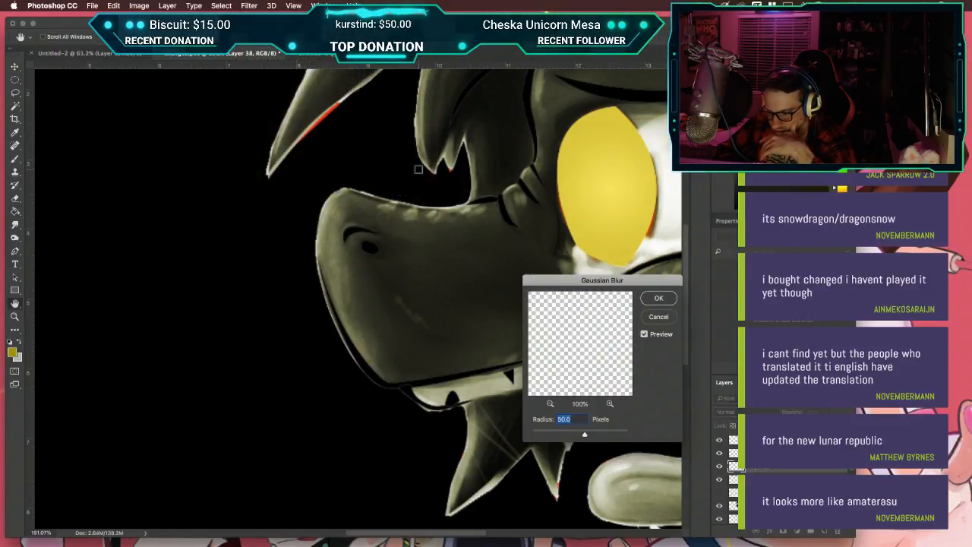
pyautogui.write('10')
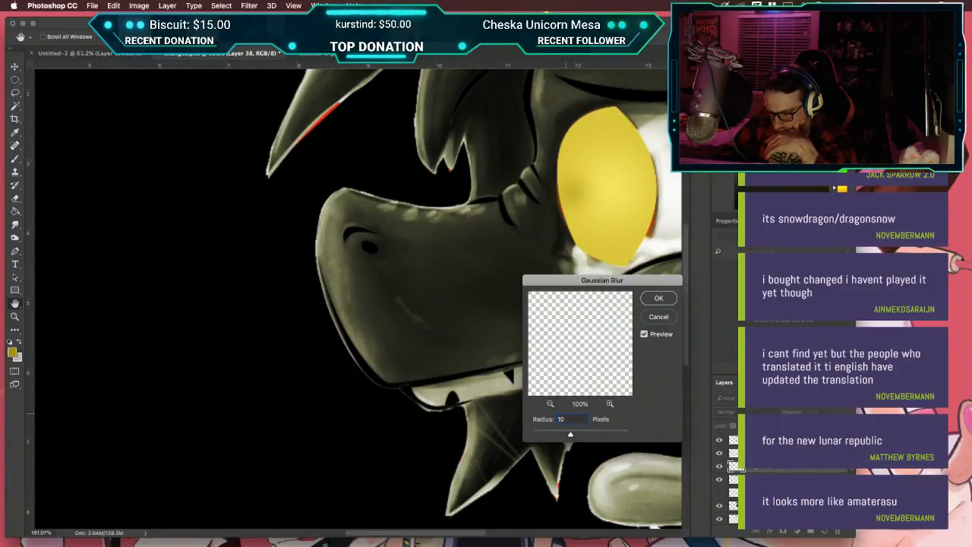
pyautogui.press('BackSpace')
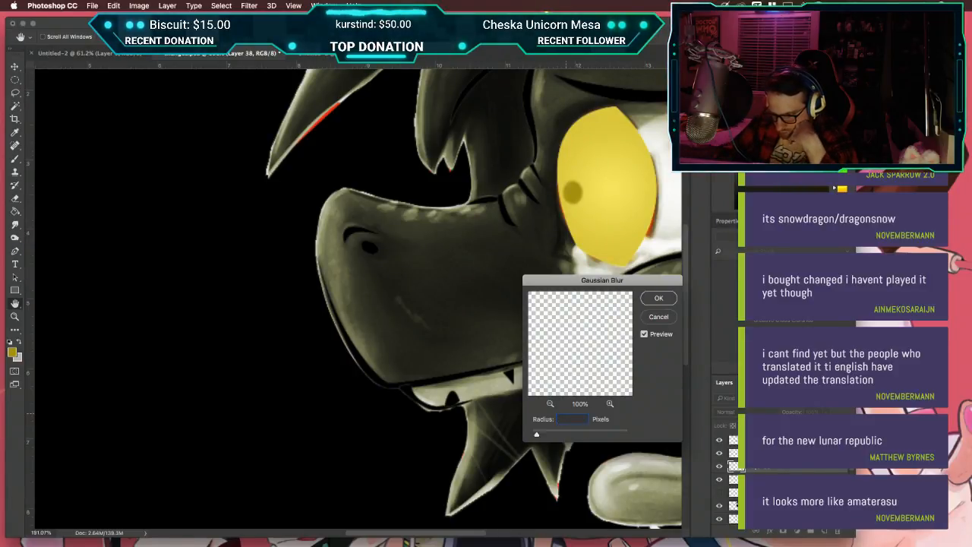
pyautogui.write('5')
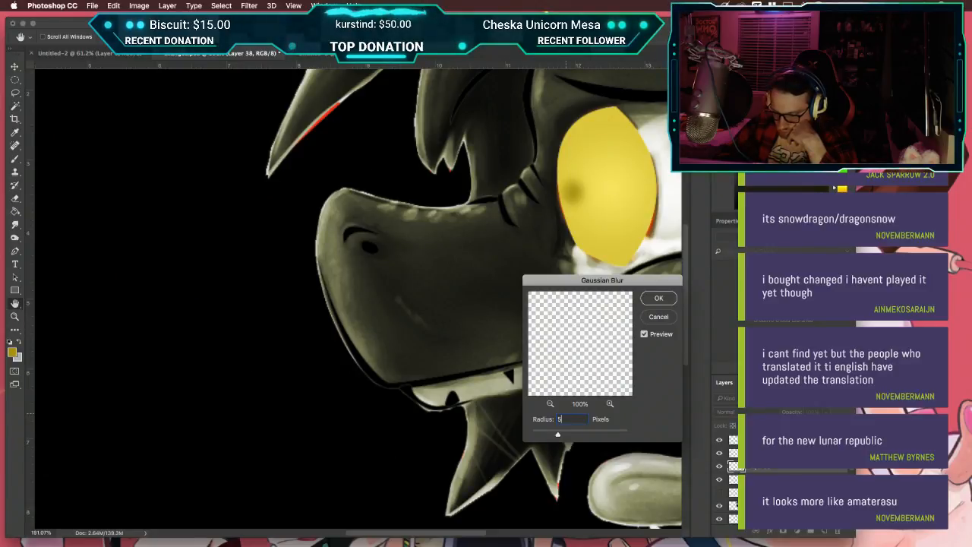
pyautogui.press('BackSpace')
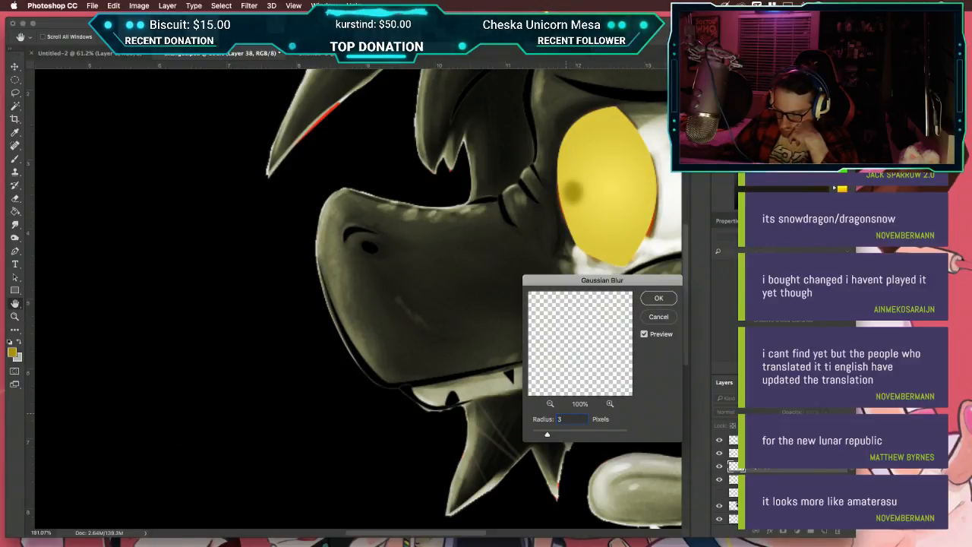
pyautogui.scroll(-5, 456, 315)
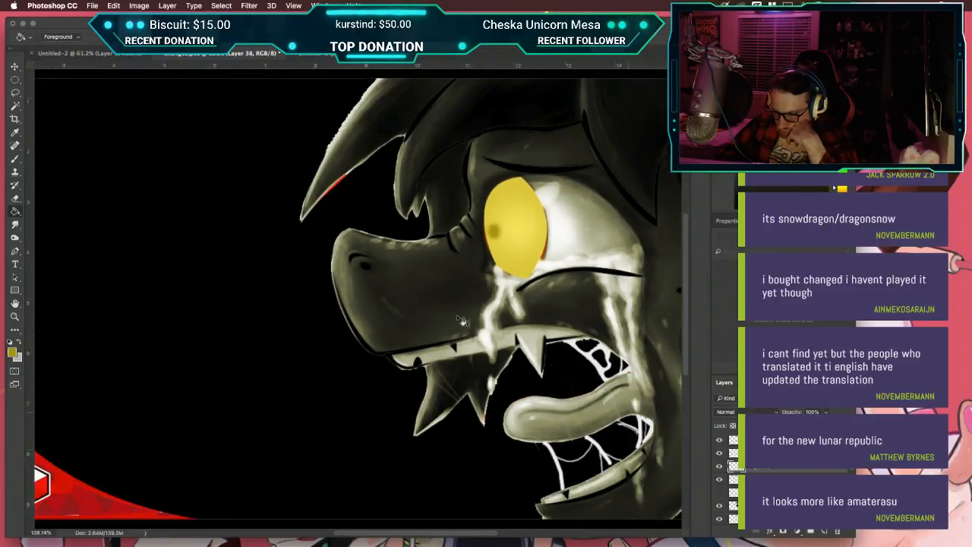
# Step: Hide the dark shading, the glossy eye overlay and the blurred pupil spot
pyautogui.click(719, 493)
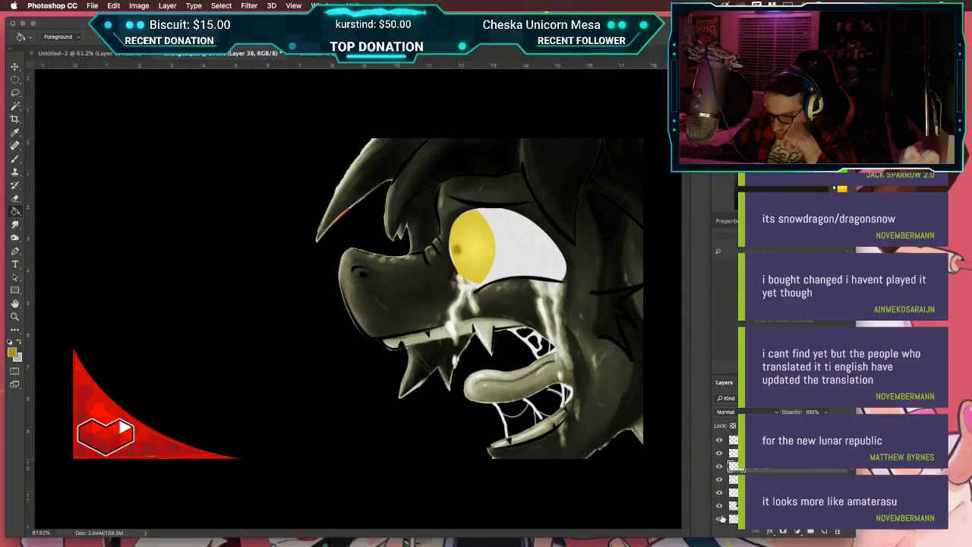
pyautogui.click(719, 505)
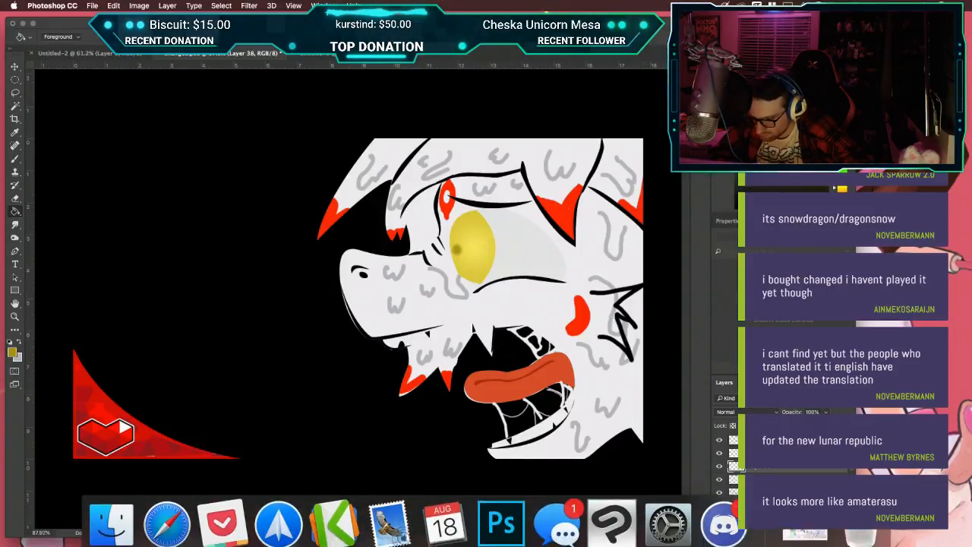
pyautogui.click(720, 466)
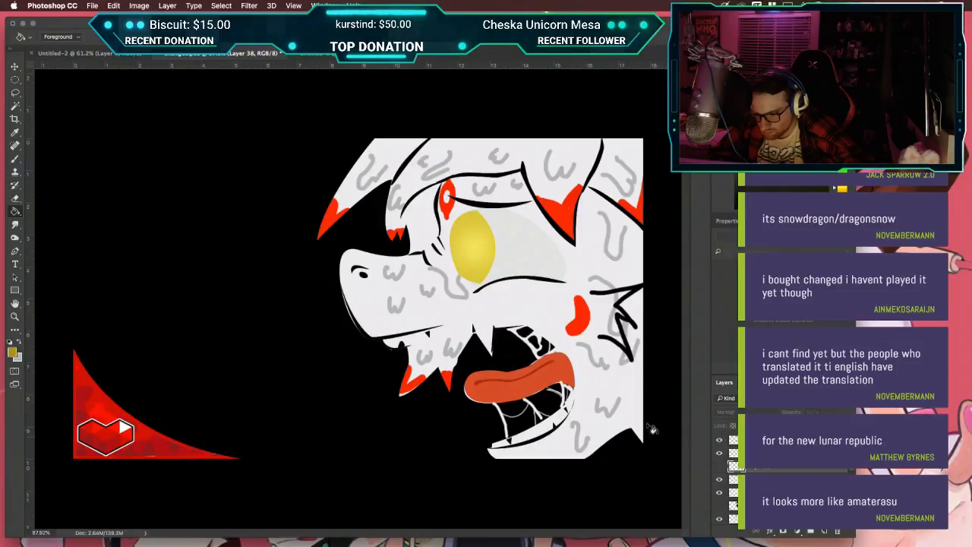
# Step: Cut a pointed wedge out of the yellow iris on Layer 34, opening towards the eye white, using the Polygonal Lasso, and deselect
pyautogui.press('l')
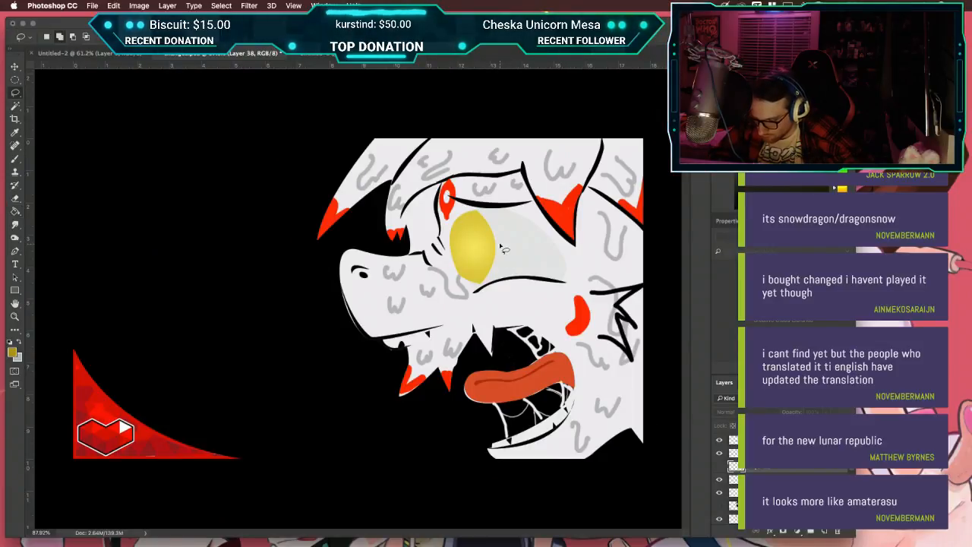
pyautogui.click(734, 479)
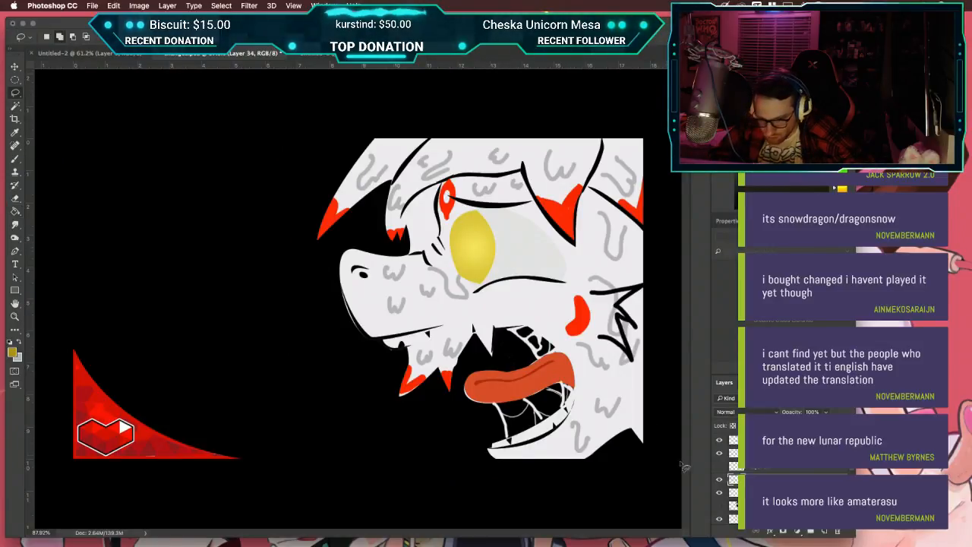
pyautogui.moveTo(15, 93); pyautogui.dragTo(60, 101)
pyautogui.scroll(3, 519, 232)
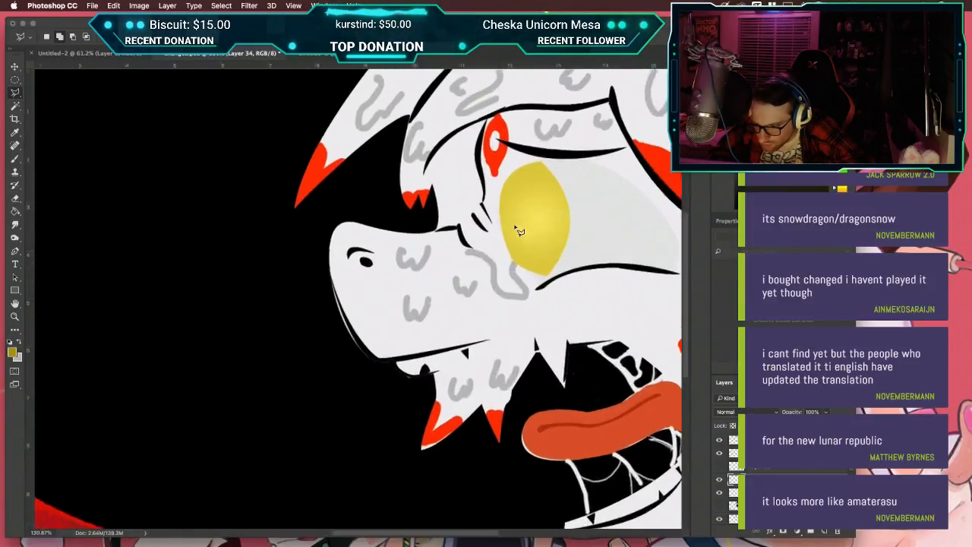
pyautogui.click(498, 210)
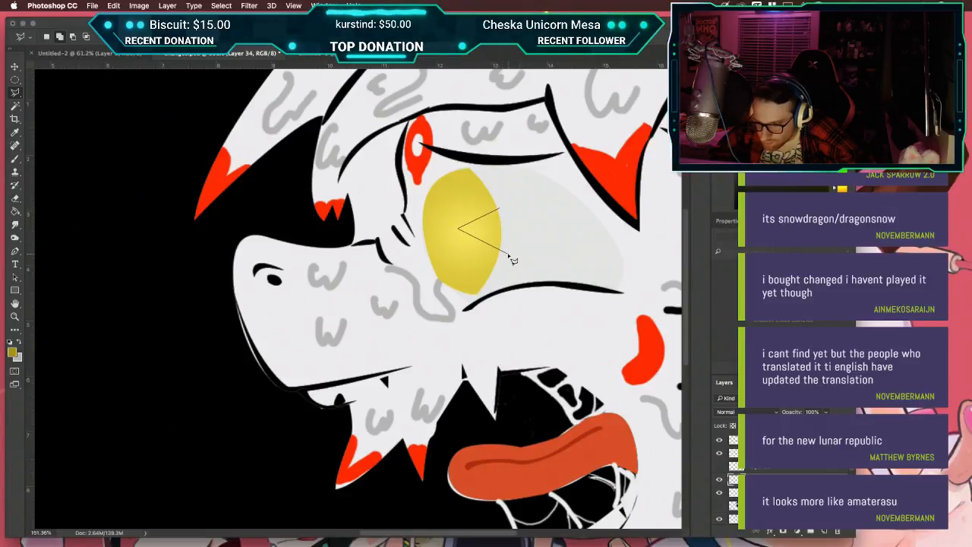
pyautogui.doubleClick(522, 245)
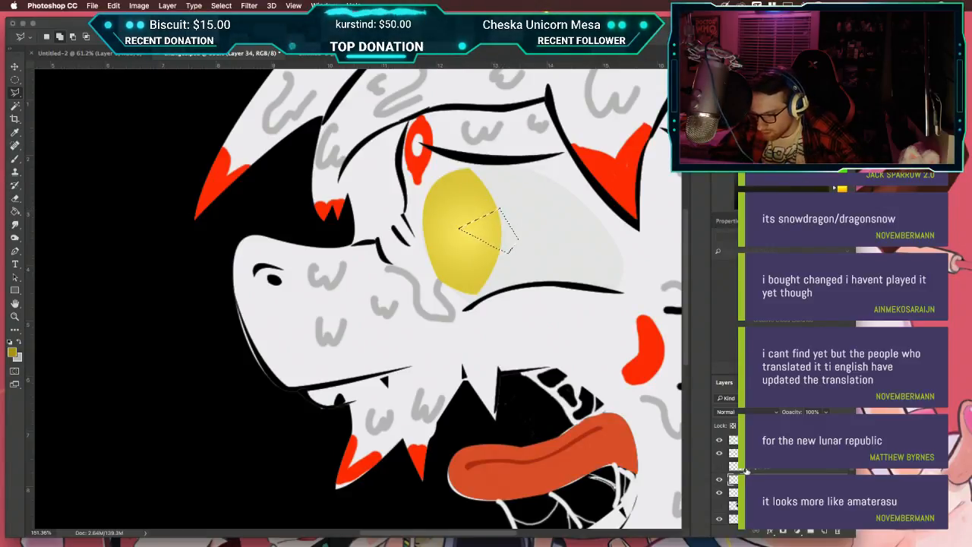
pyautogui.click(718, 480)
pyautogui.click(719, 479)
pyautogui.press('Delete')
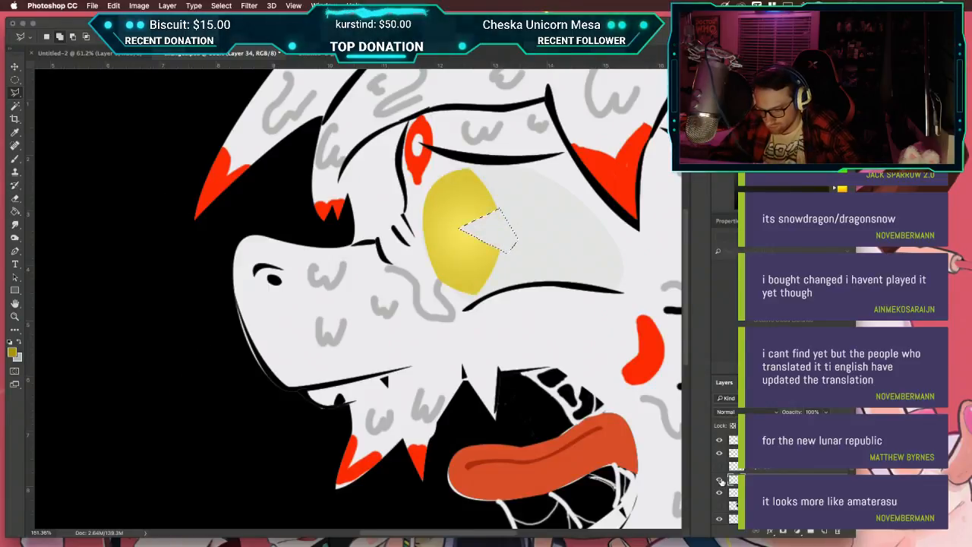
pyautogui.scroll(-6, 516, 397)
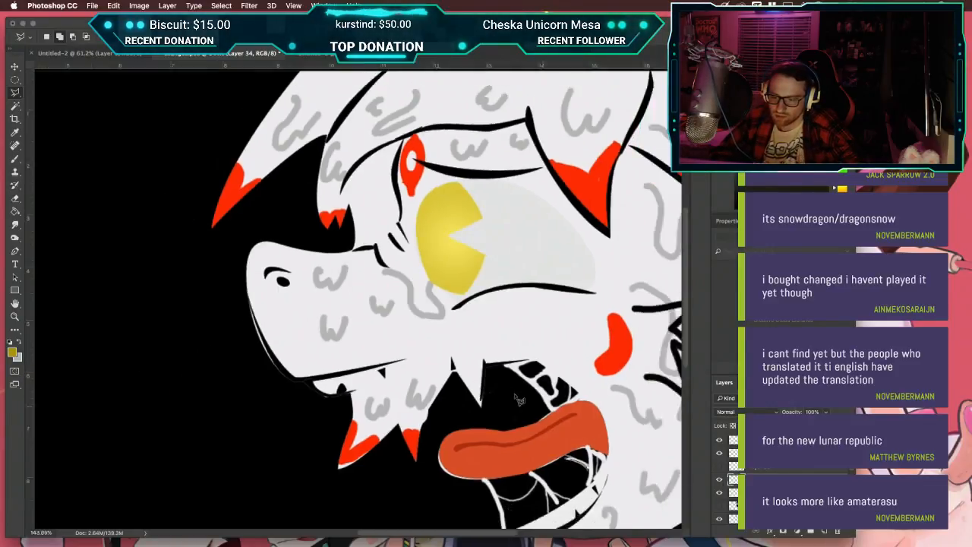
# Step: Undo the pointed wedge cut in the yellow iris and drop the remaining selection
pyautogui.scroll(3, 519, 400)
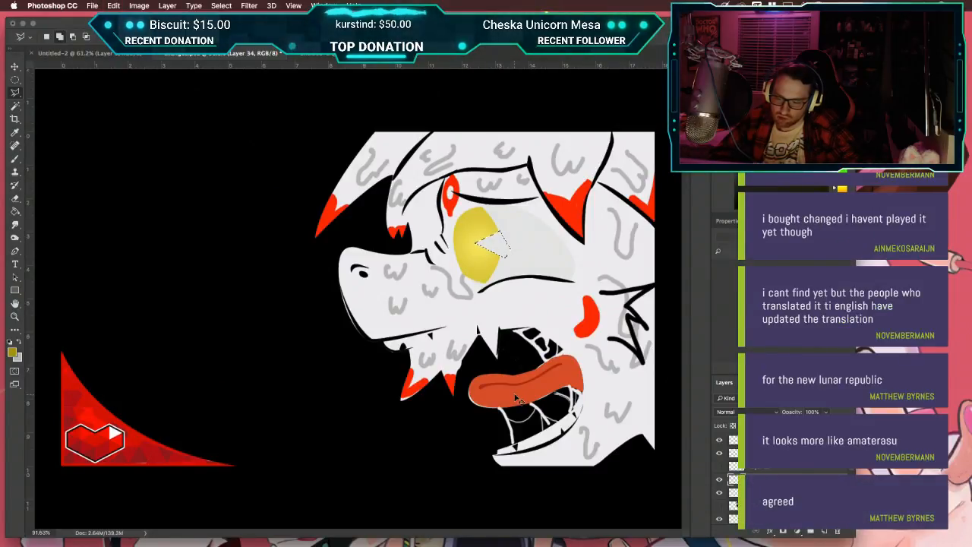
pyautogui.press('super+z')
pyautogui.press('super+z')
pyautogui.press('super+d')
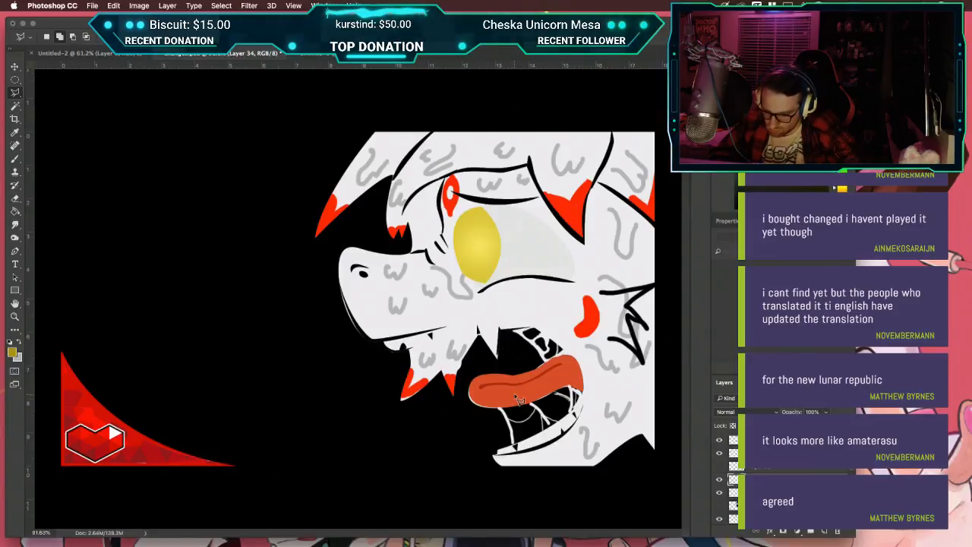
# Step: Cut a small rounded notch into the iris edge facing the eye white on Layer 34, using the Elliptical Marquee, and deselect
pyautogui.press('m')
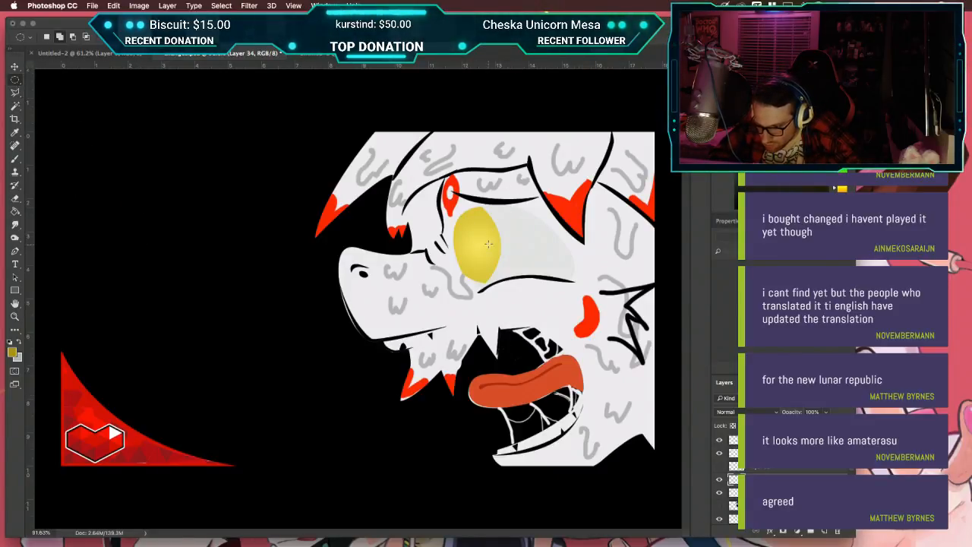
pyautogui.moveTo(482, 237); pyautogui.dragTo(516, 247)
pyautogui.press('Delete')
pyautogui.hotkey('ctrl', 'd')
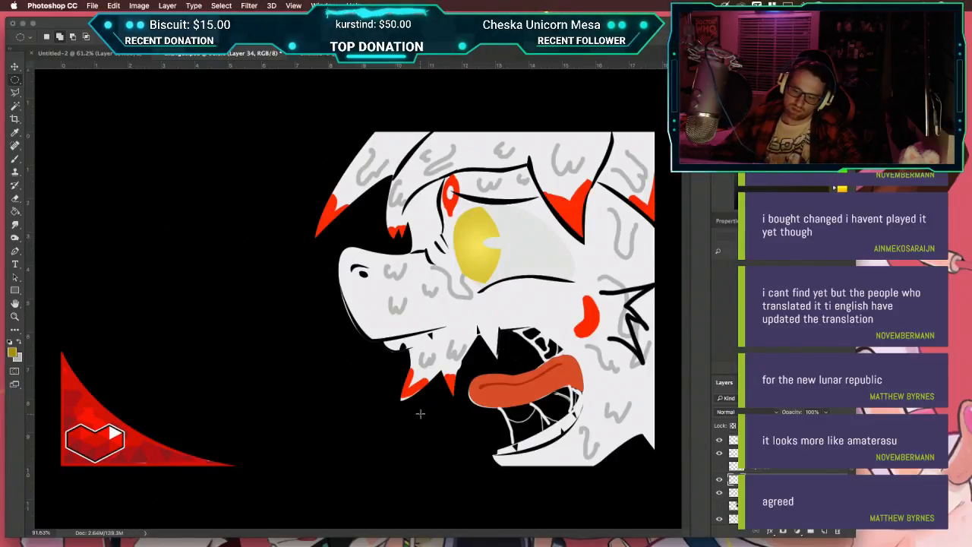
pyautogui.scroll(-2, 421, 414)
pyautogui.scroll(-1, 420, 413)
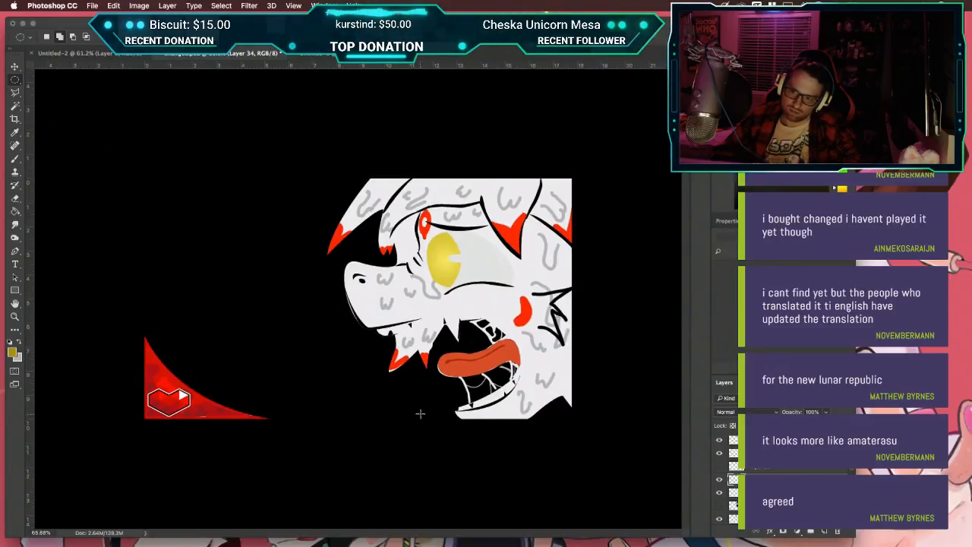
pyautogui.scroll(3, 420, 413)
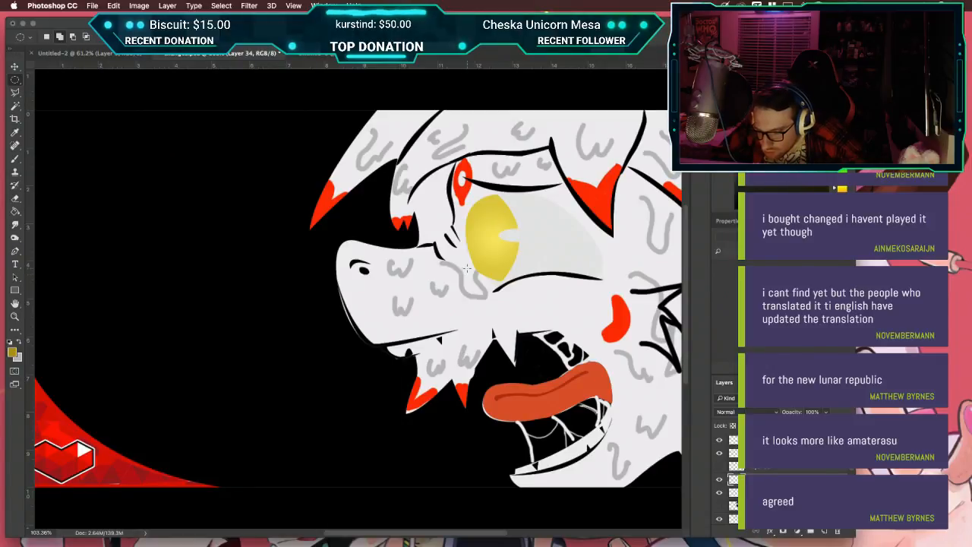
# Step: Select a narrow upright ellipse near the iris's snout-side edge and fill it with the dark yellow on a new layer above Layer 38
pyautogui.moveTo(472, 230); pyautogui.dragTo(484, 256)
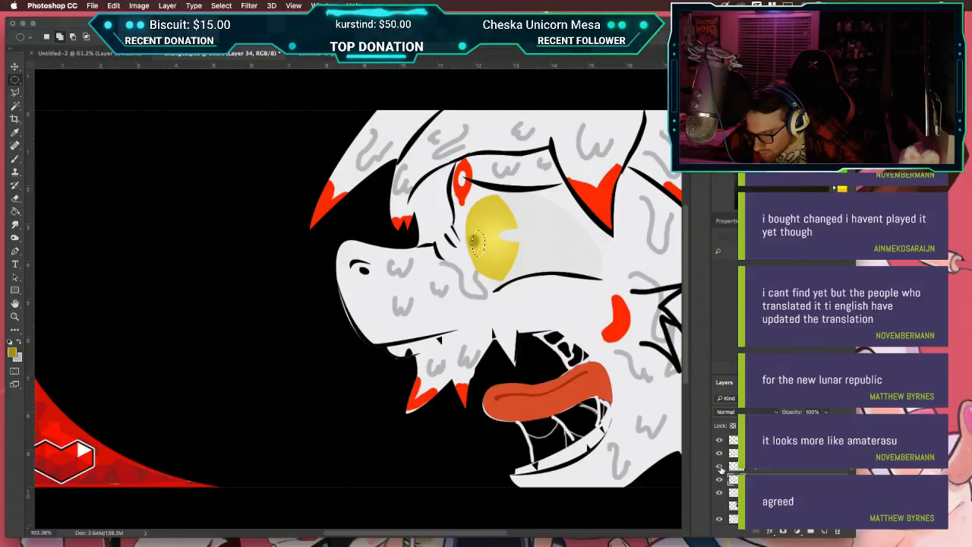
pyautogui.click(748, 466)
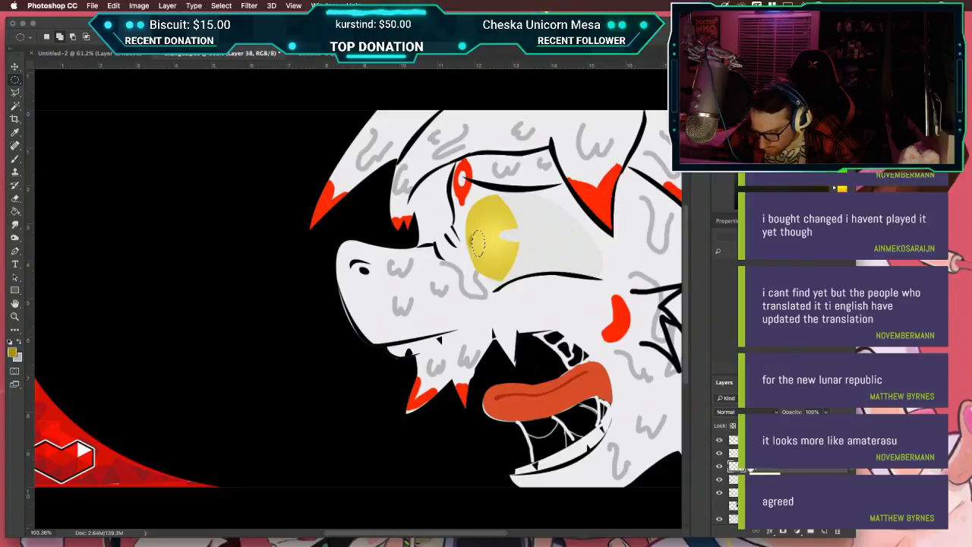
pyautogui.press('super+shift+n')
pyautogui.press('Return')
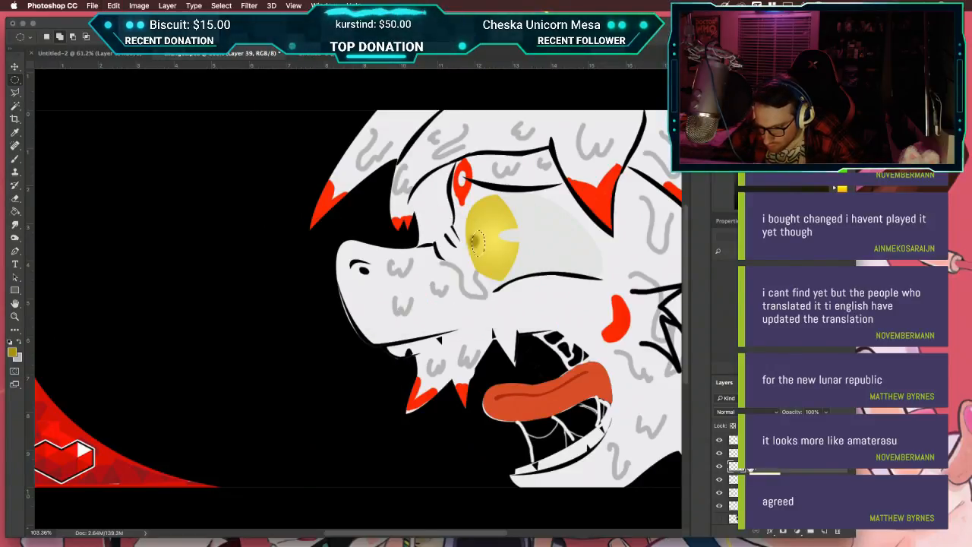
pyautogui.press('g')
pyautogui.click(476, 243)
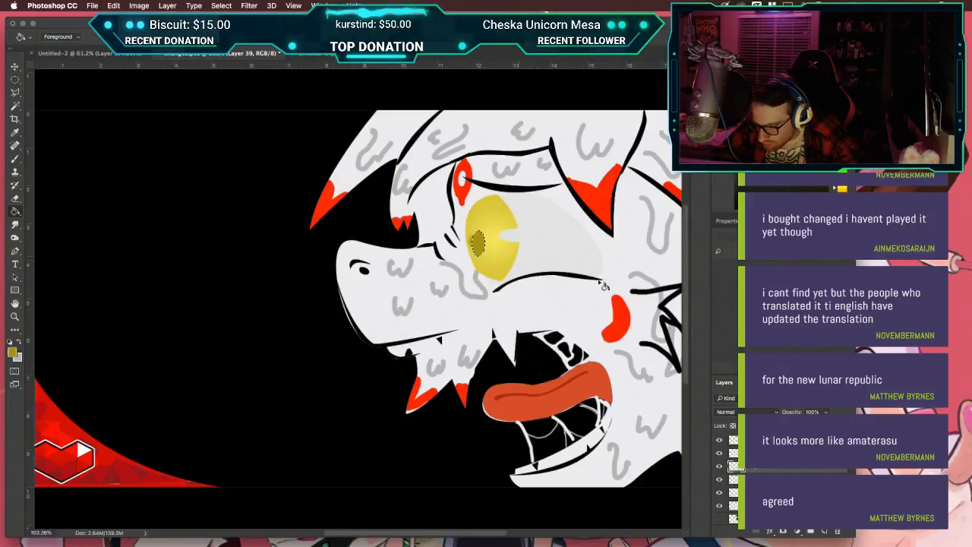
# Step: Deselect the ellipse and delete Layer 38 with the old blurred pupil spot
pyautogui.click(790, 479)
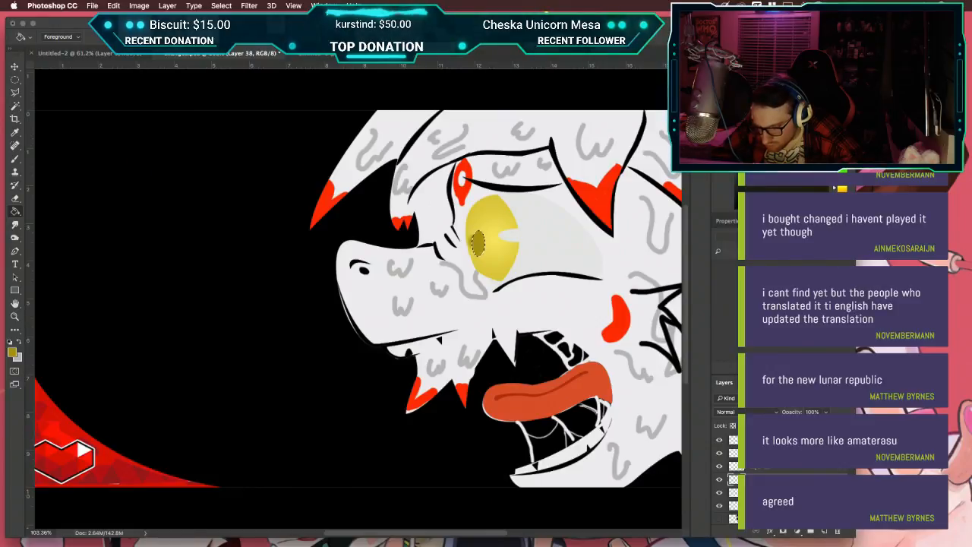
pyautogui.press('super+d')
pyautogui.press('Delete')
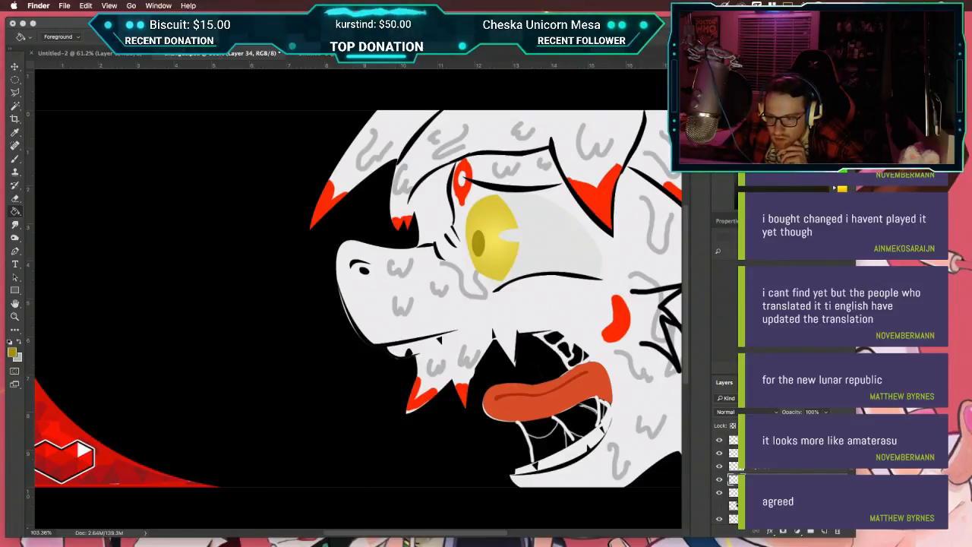
pyautogui.click(249, 5)
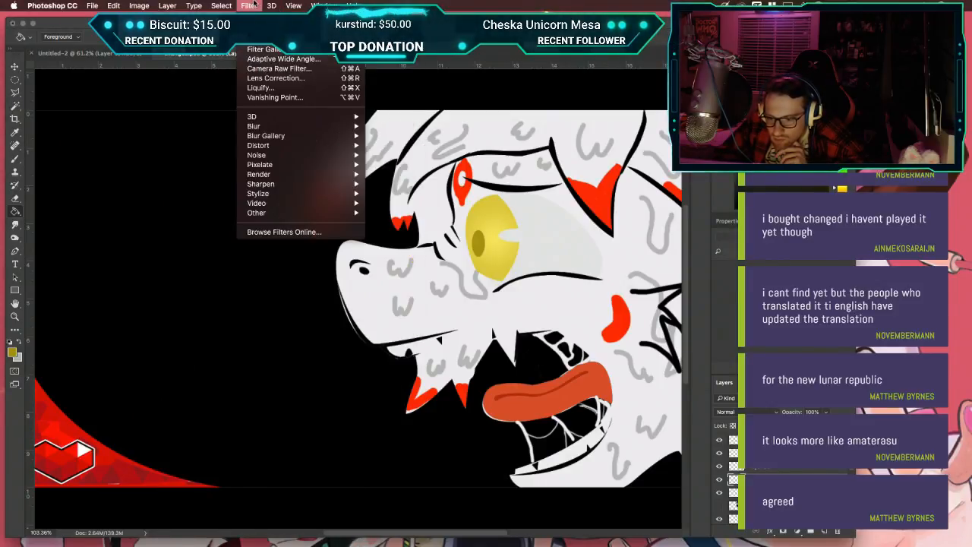
pyautogui.moveTo(291, 126)
pyautogui.click(394, 164)
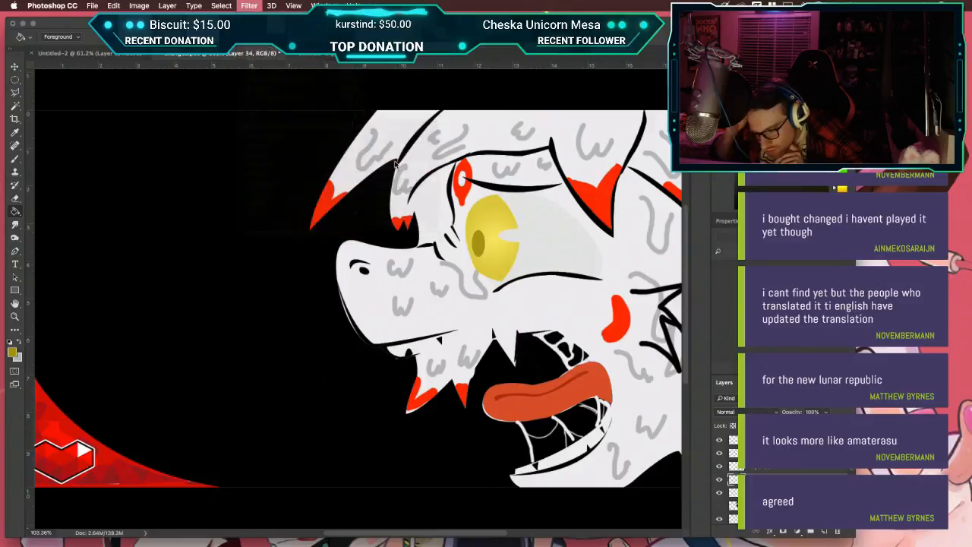
pyautogui.write('5')
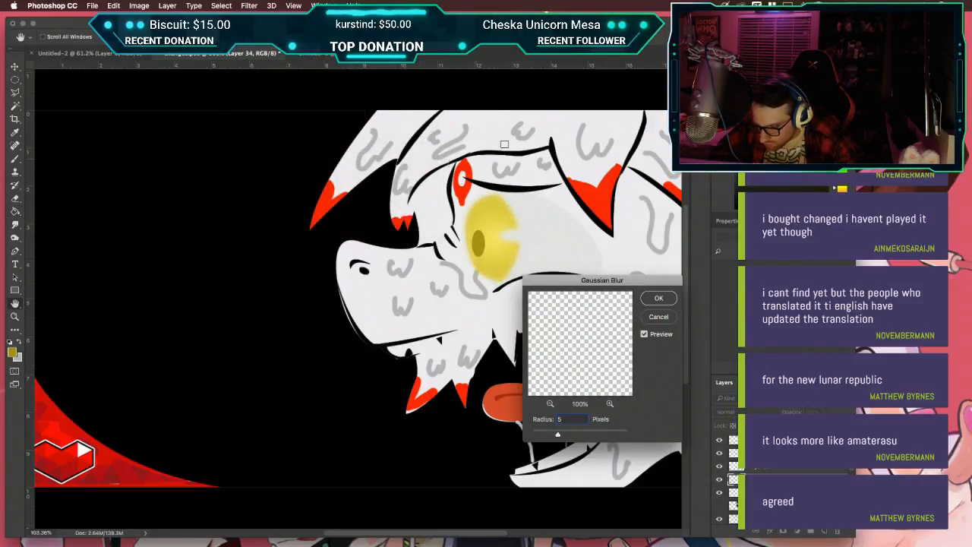
pyautogui.click(658, 317)
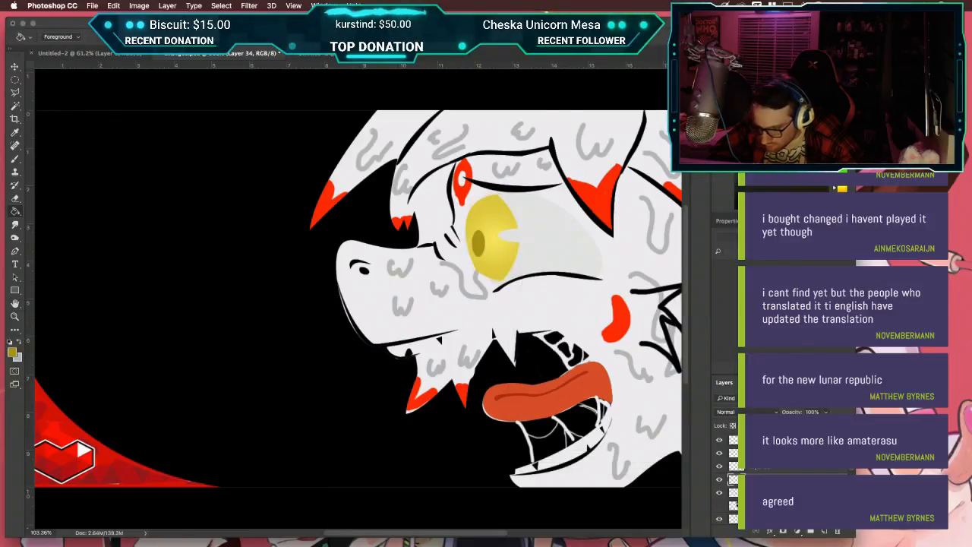
# Step: Apply a Gaussian Blur with a radius of 3 pixels to the new dark pupil on Layer 39
pyautogui.click(258, 5)
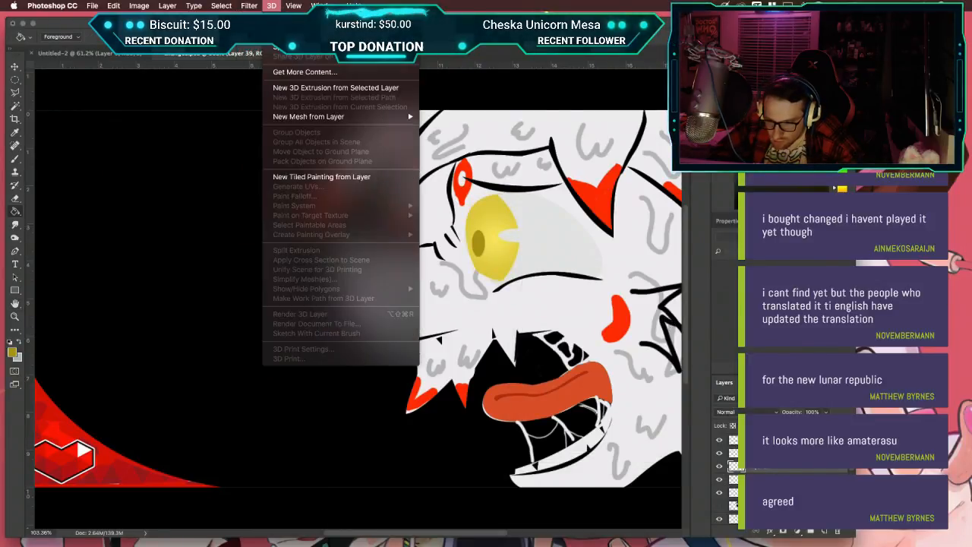
pyautogui.moveTo(278, 129)
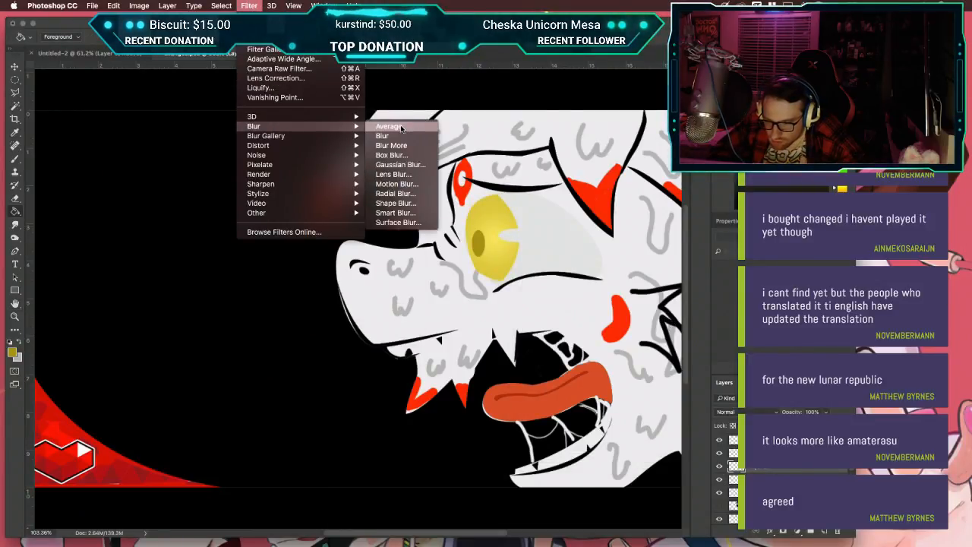
pyautogui.click(398, 164)
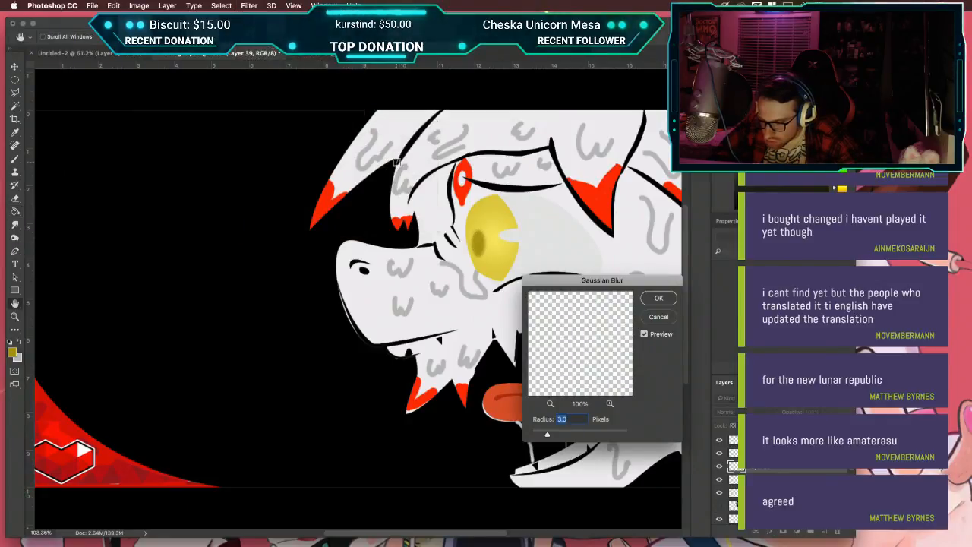
pyautogui.press('Return')
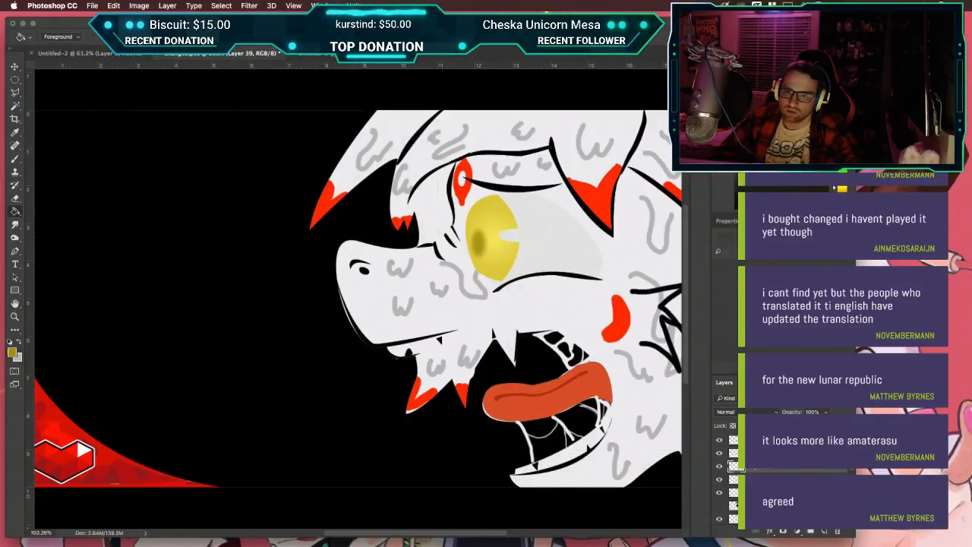
# Step: Compare the whole artwork with and without the black outline layer, leaving the outlines shown
pyautogui.scroll(-4, 305, 320)
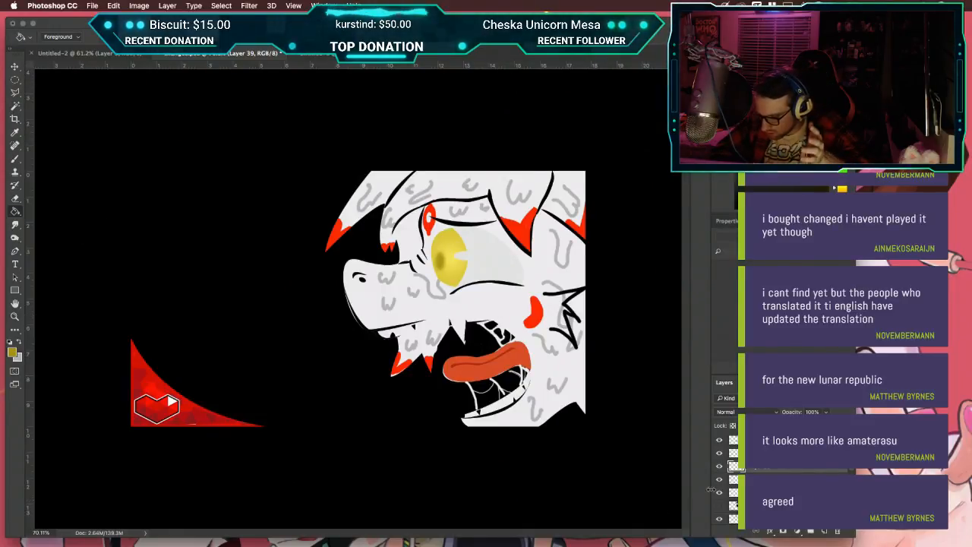
pyautogui.scroll(-1, 734, 484)
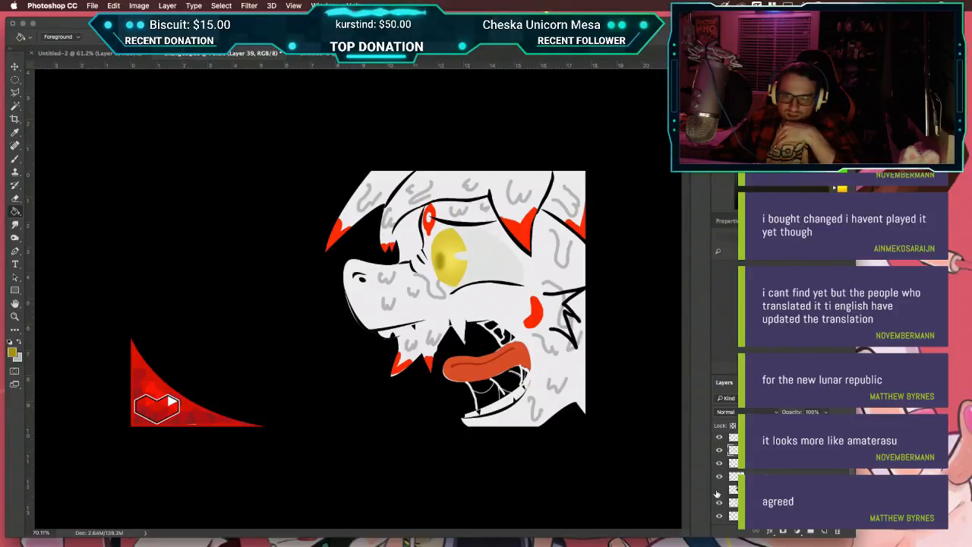
pyautogui.scroll(1, 781, 476)
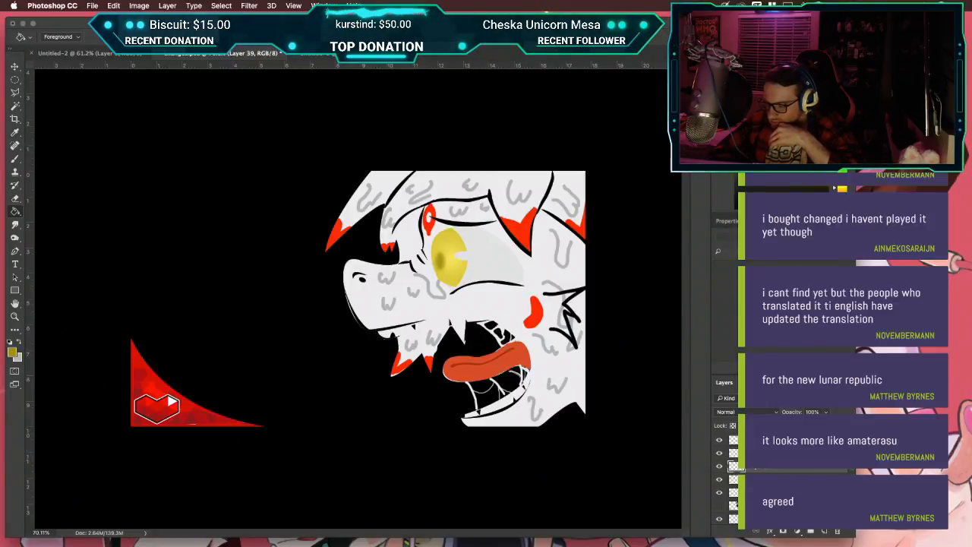
pyautogui.click(719, 441)
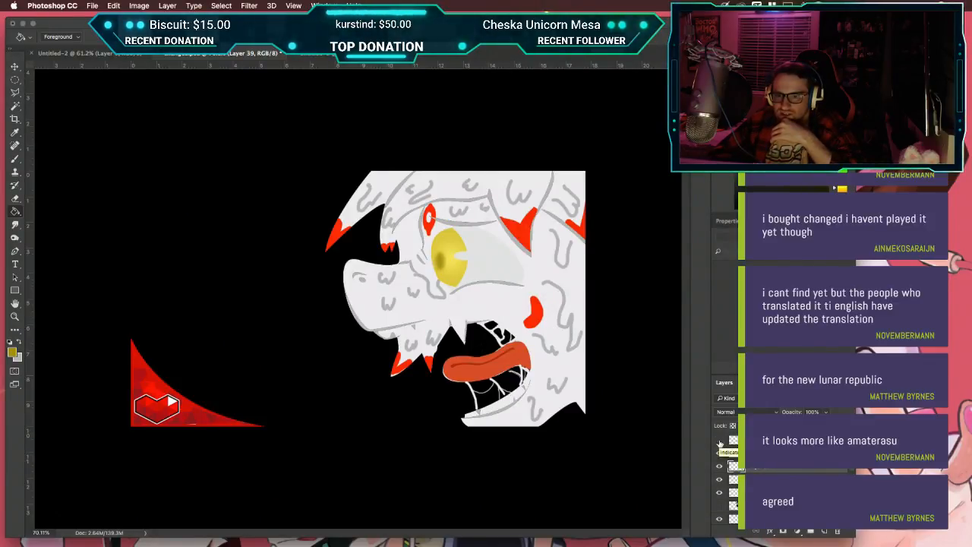
pyautogui.click(719, 441)
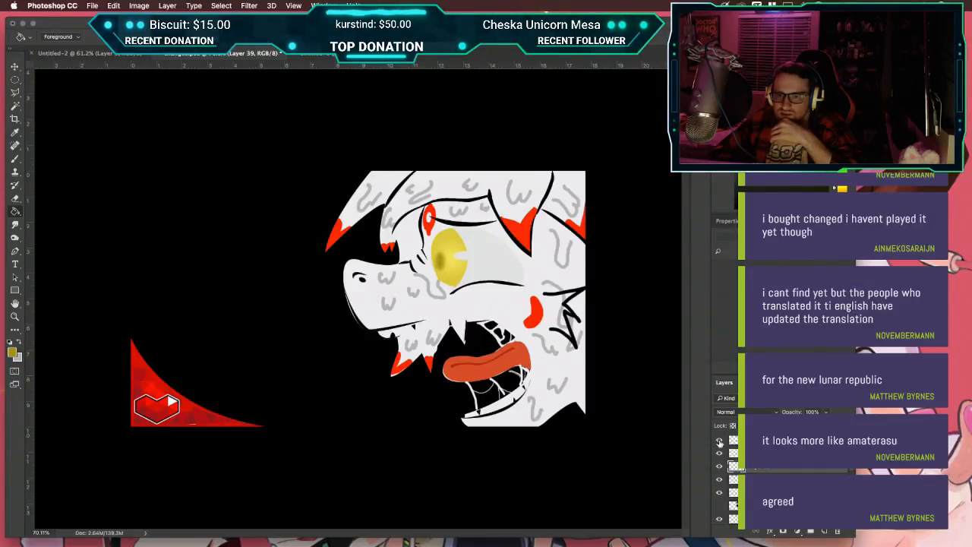
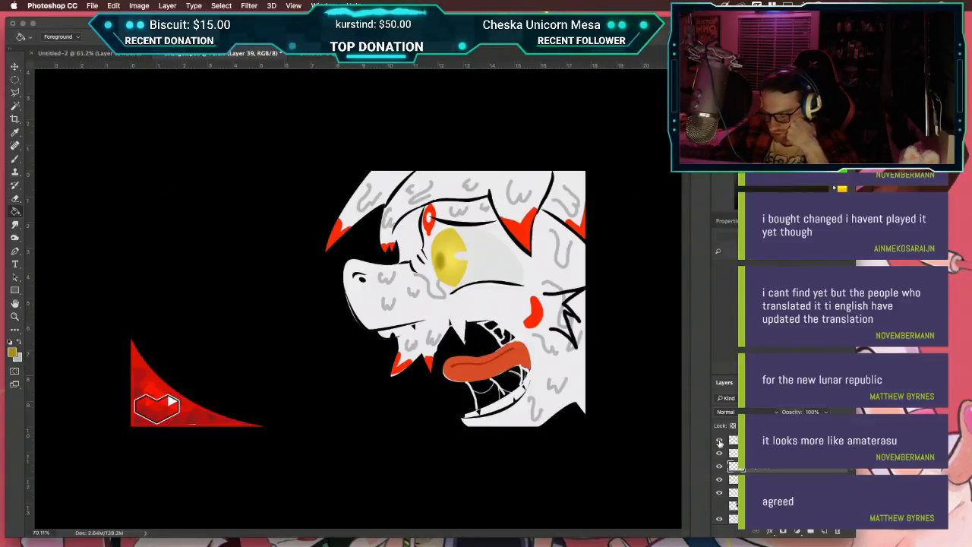
# Step: Draw a closed teardrop path with the Pen tool, hanging from the pointed red tip above the snout
pyautogui.press('p')
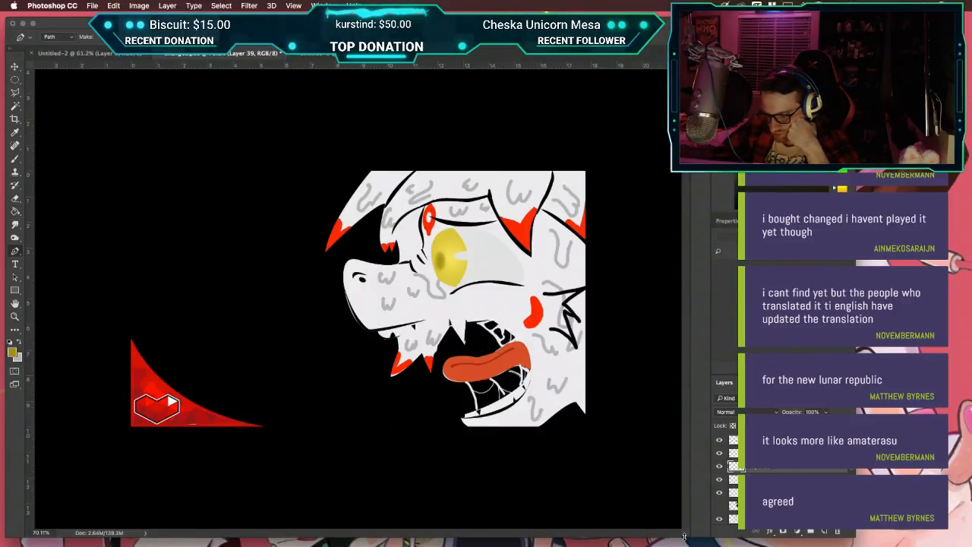
pyautogui.scroll(5, 471, 336)
pyautogui.scroll(-3, 471, 337)
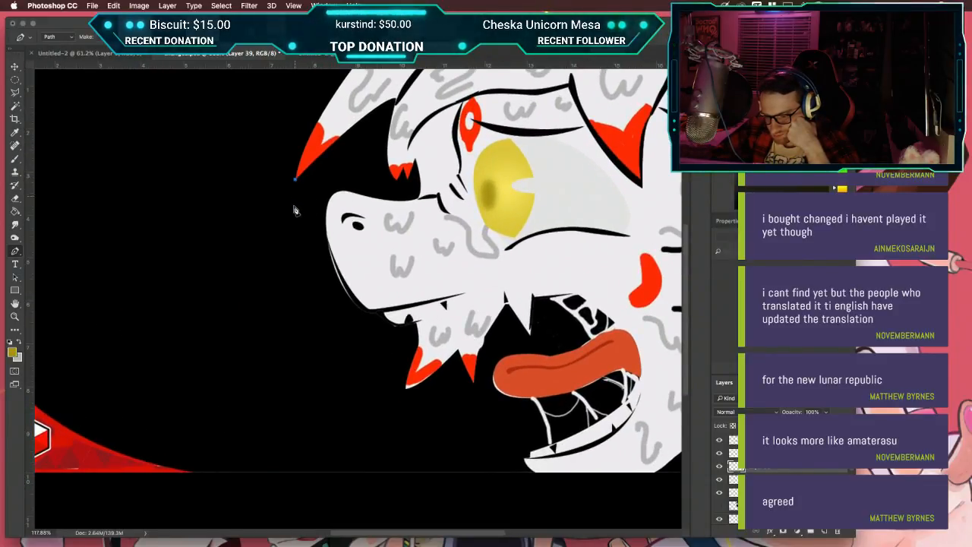
pyautogui.moveTo(291, 219); pyautogui.dragTo(310, 221)
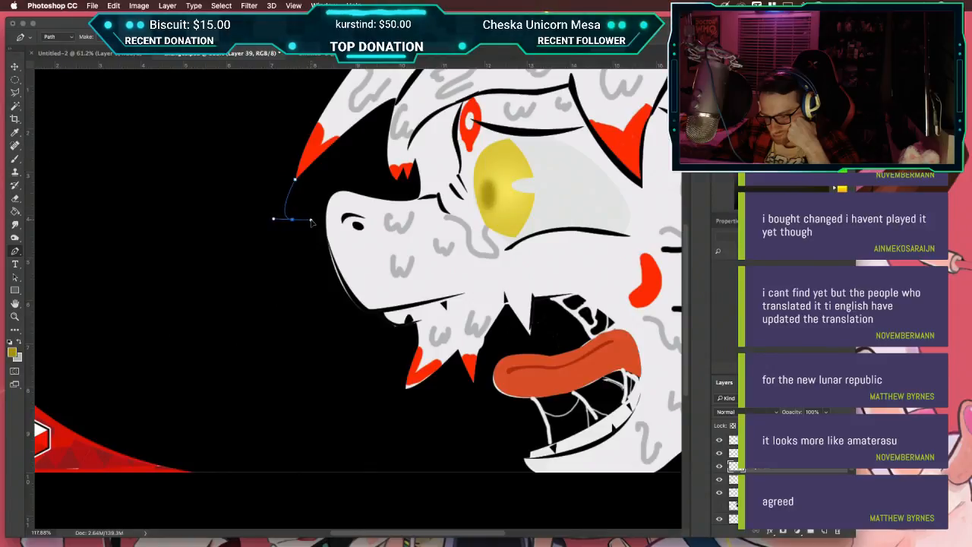
pyautogui.click(295, 181)
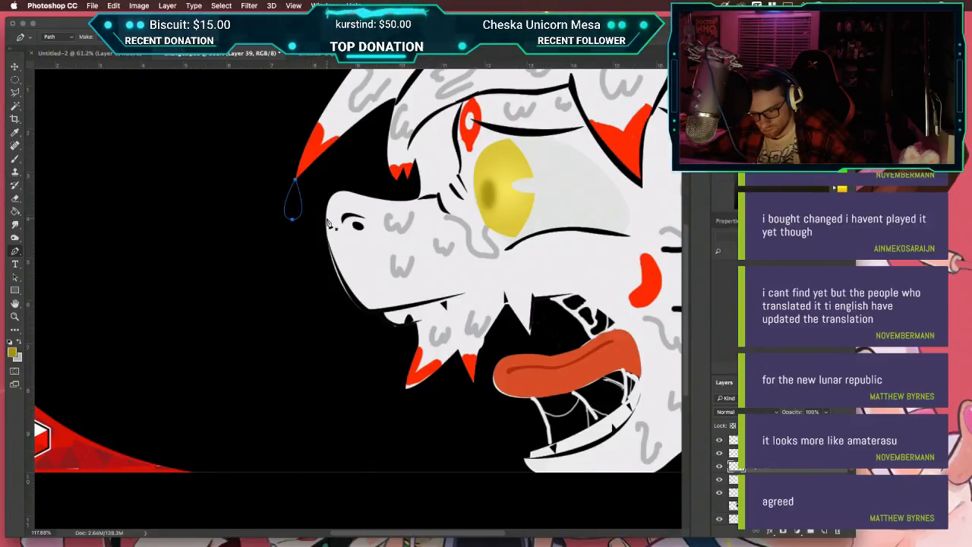
# Step: Draw a closed path of uneven drips with the Pen tool along the underside of the white tuft, beginning beside its red tip
pyautogui.click(335, 141)
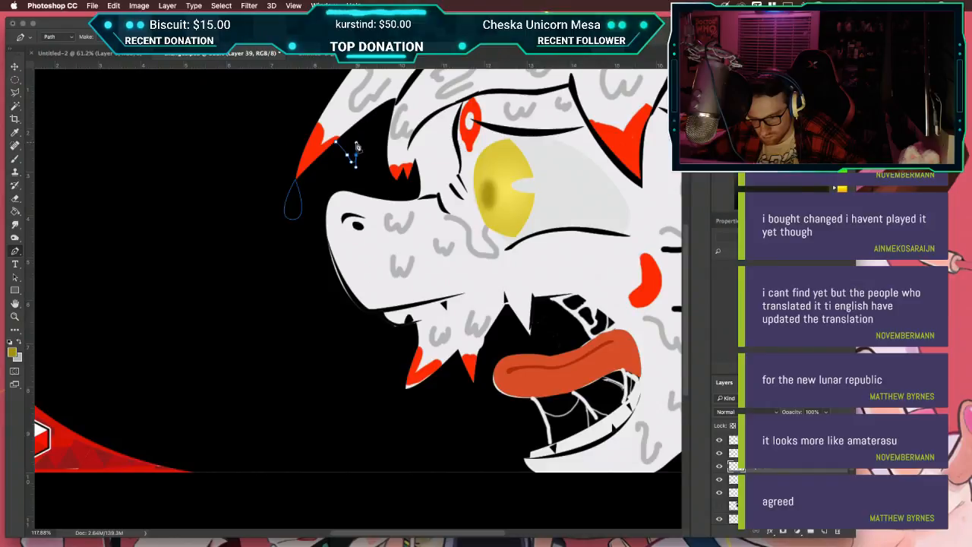
pyautogui.moveTo(363, 148); pyautogui.dragTo(375, 89)
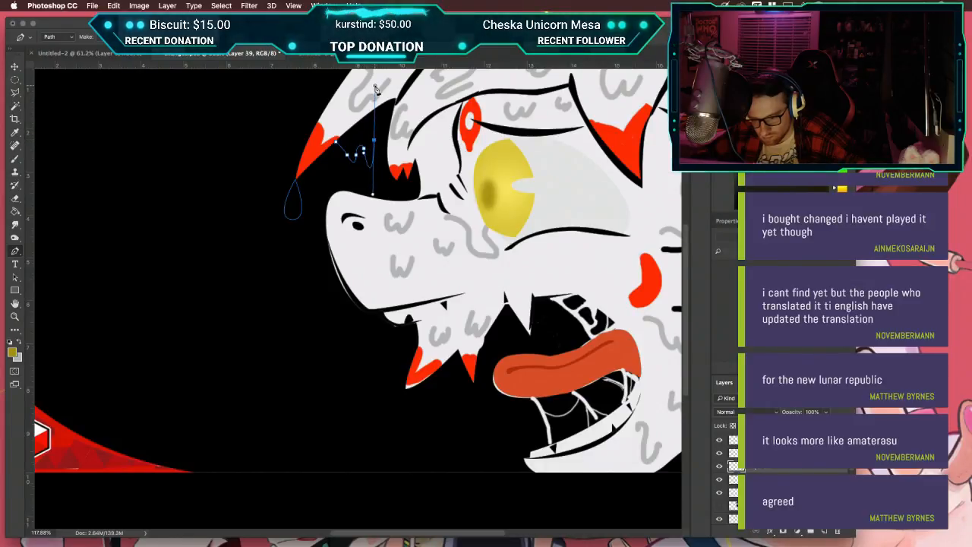
pyautogui.click(389, 107)
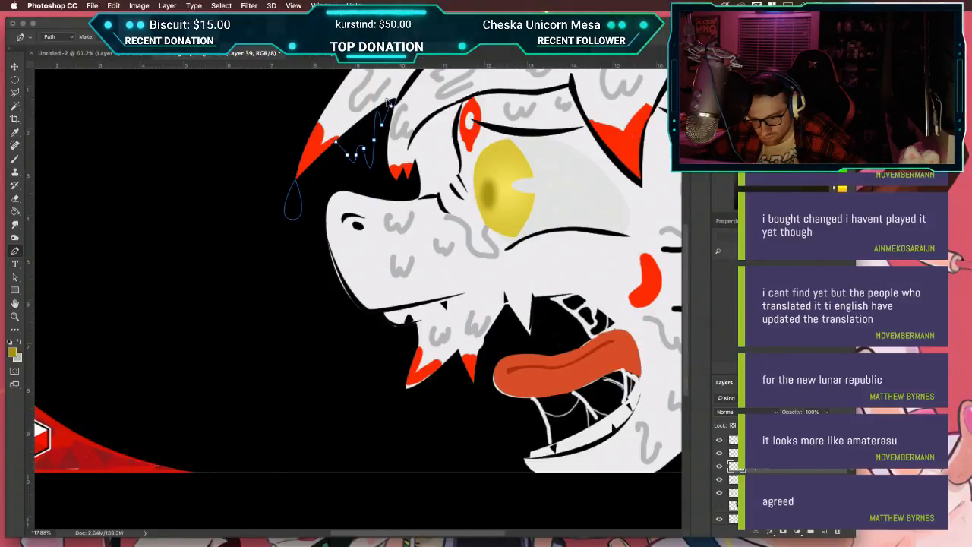
pyautogui.click(338, 142)
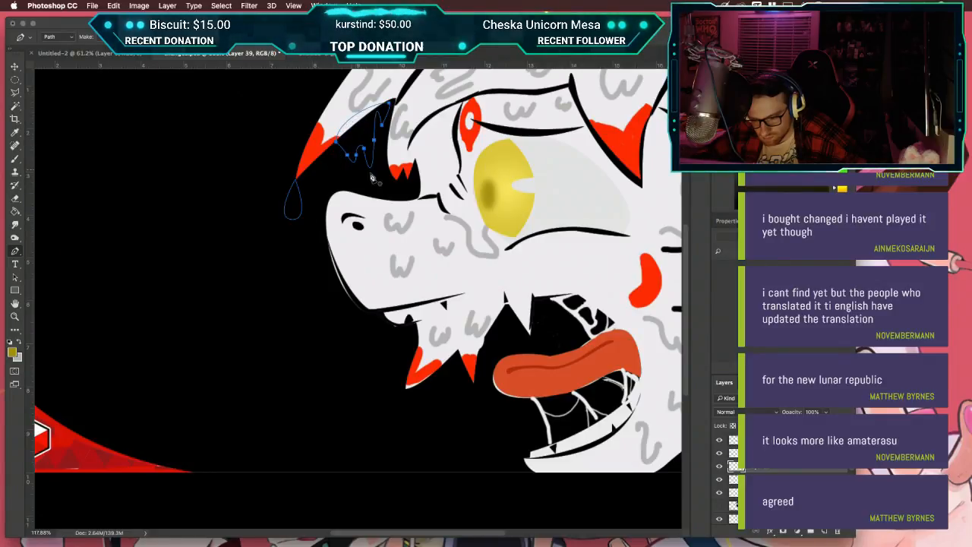
pyautogui.scroll(-5, 403, 201)
pyautogui.hscroll(3, 402, 201)
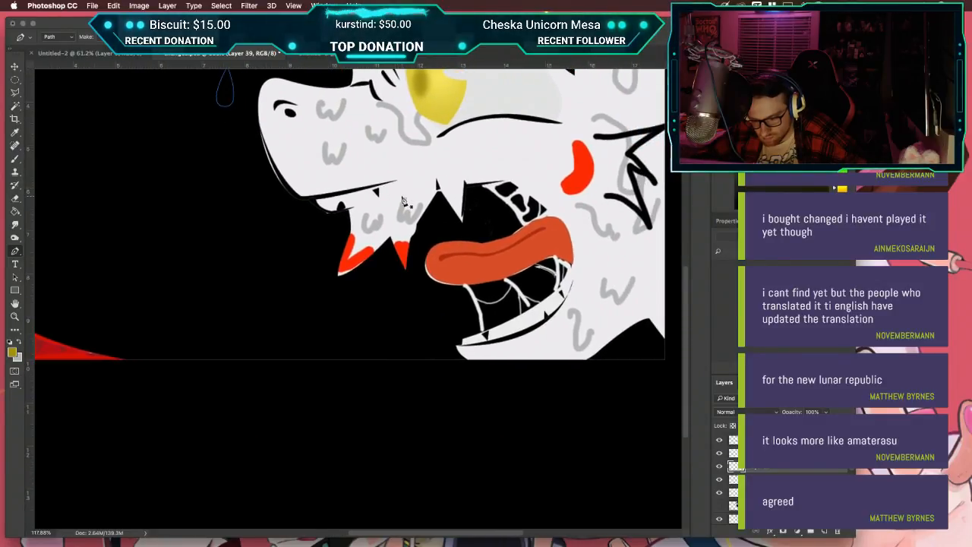
# Step: Draw a closed drip-shaped path with the Pen tool around the tip of the tongue, with its lowest point hanging below
pyautogui.hscroll(2, 403, 202)
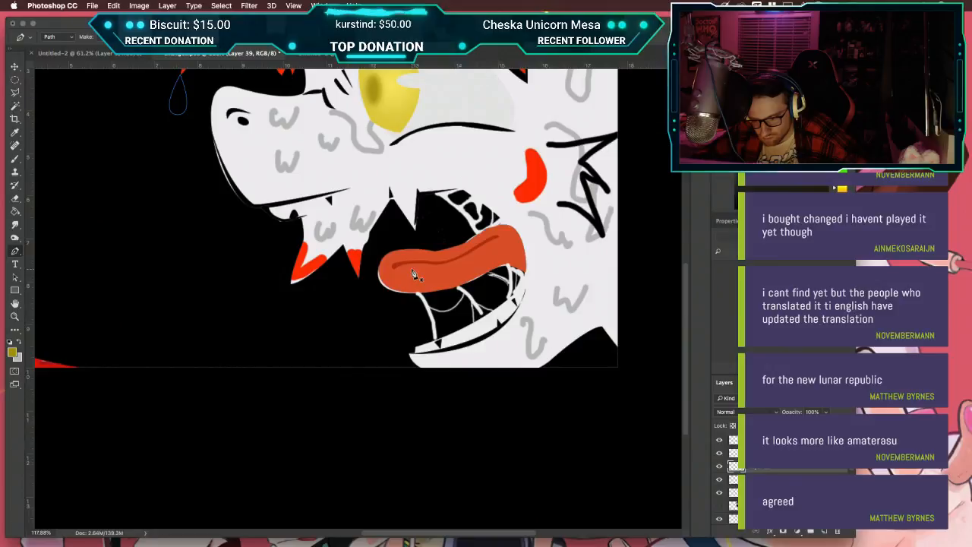
pyautogui.scroll(2, 413, 275)
pyautogui.scroll(2, 413, 273)
pyautogui.scroll(-2, 413, 273)
pyautogui.click(378, 301)
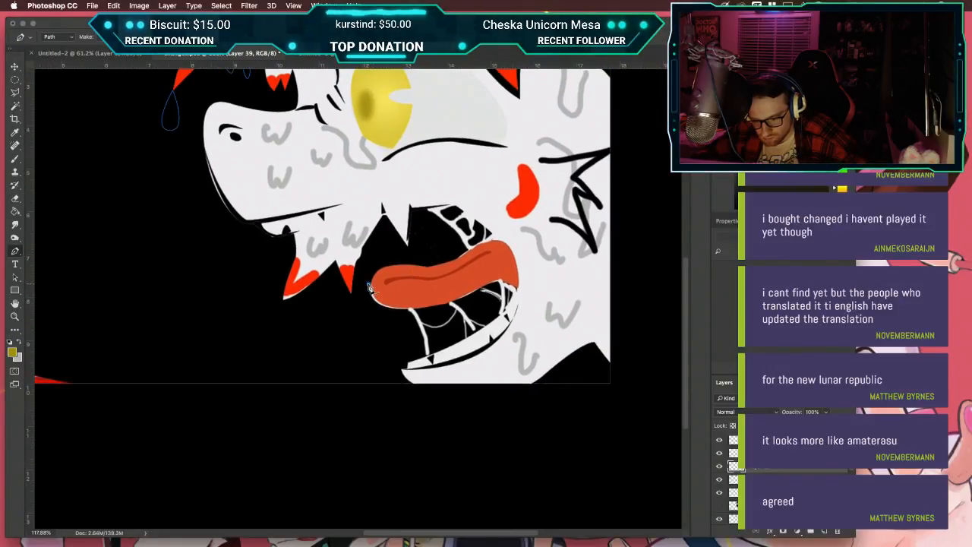
pyautogui.moveTo(365, 323); pyautogui.dragTo(398, 323)
pyautogui.click(384, 332)
pyautogui.click(408, 314)
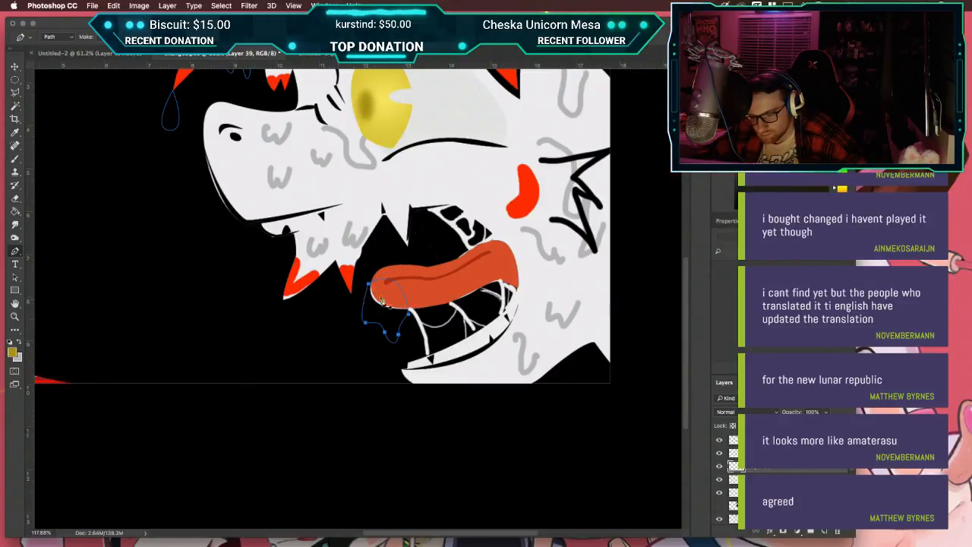
# Step: Draw a closed curved path with the Pen tool across the black notch at the lower edge of the neck
pyautogui.scroll(3, 423, 282)
pyautogui.hscroll(3, 423, 282)
pyautogui.scroll(-5, 423, 282)
pyautogui.hscroll(1, 423, 283)
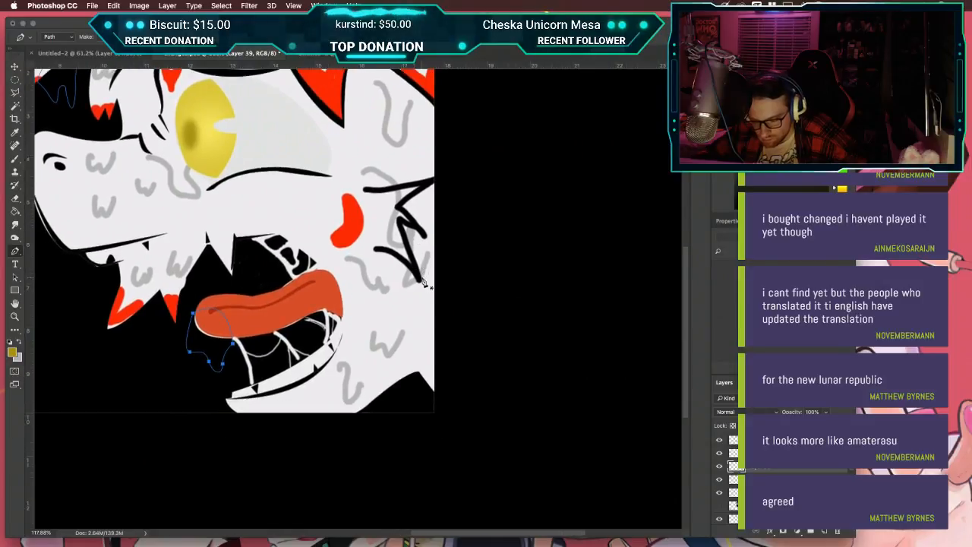
pyautogui.click(387, 308)
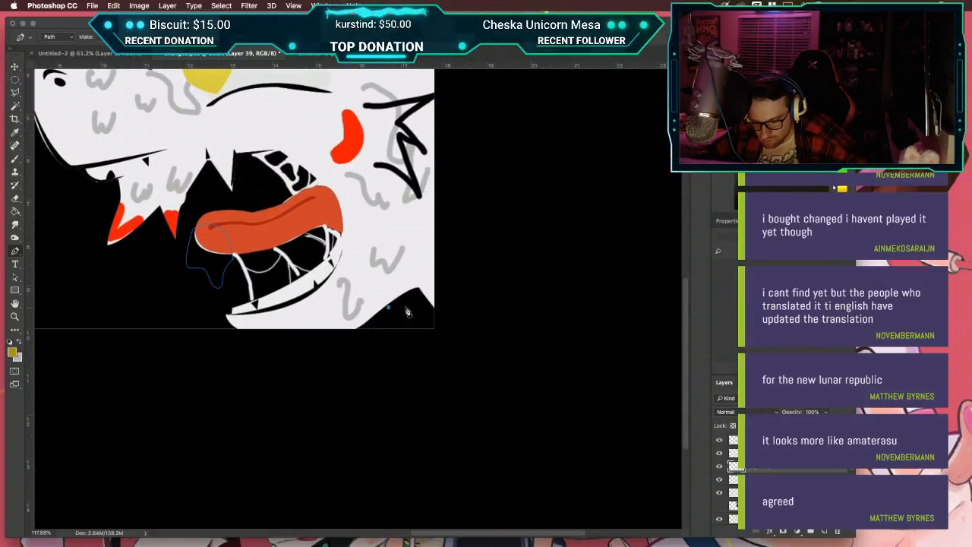
pyautogui.click(430, 307)
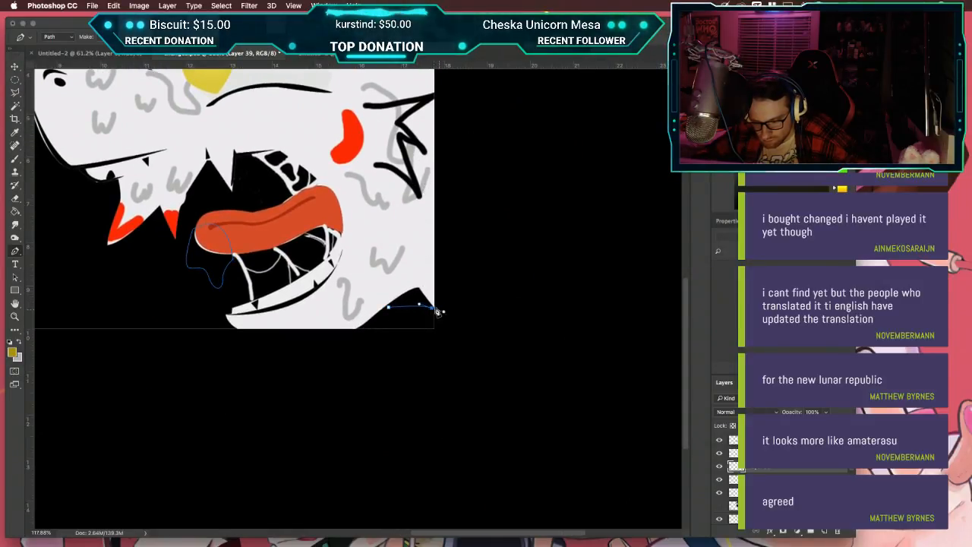
pyautogui.click(387, 307)
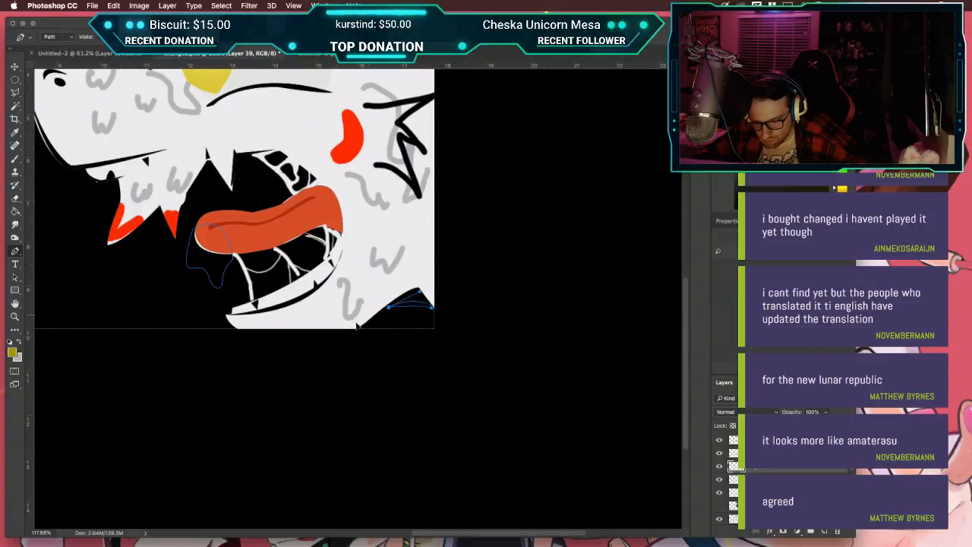
pyautogui.moveTo(349, 331); pyautogui.dragTo(359, 328)
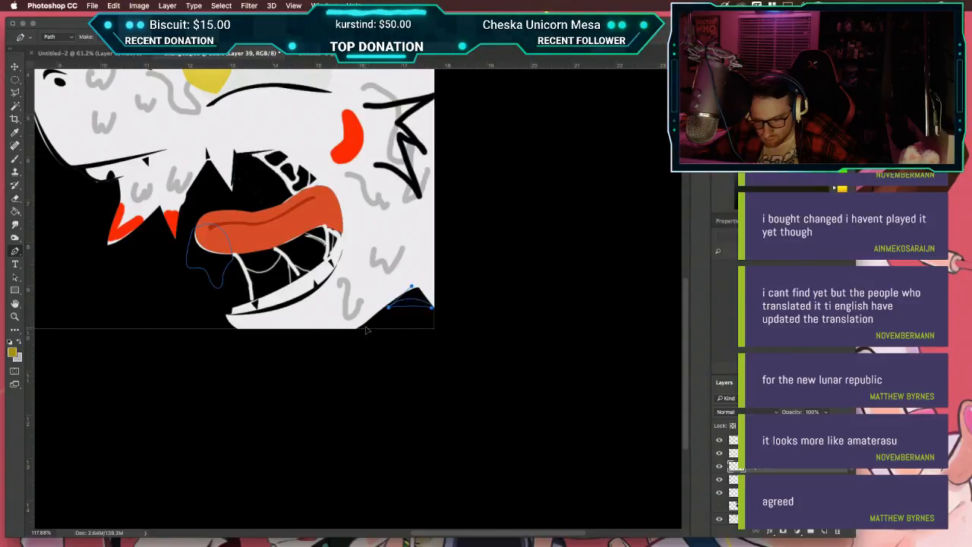
# Step: Draw a closed, narrow drip path with the Pen tool hanging along the front edge of the snout, below the nostril
pyautogui.scroll(5, 388, 288)
pyautogui.hscroll(-10, 406, 211)
pyautogui.scroll(-4, 406, 211)
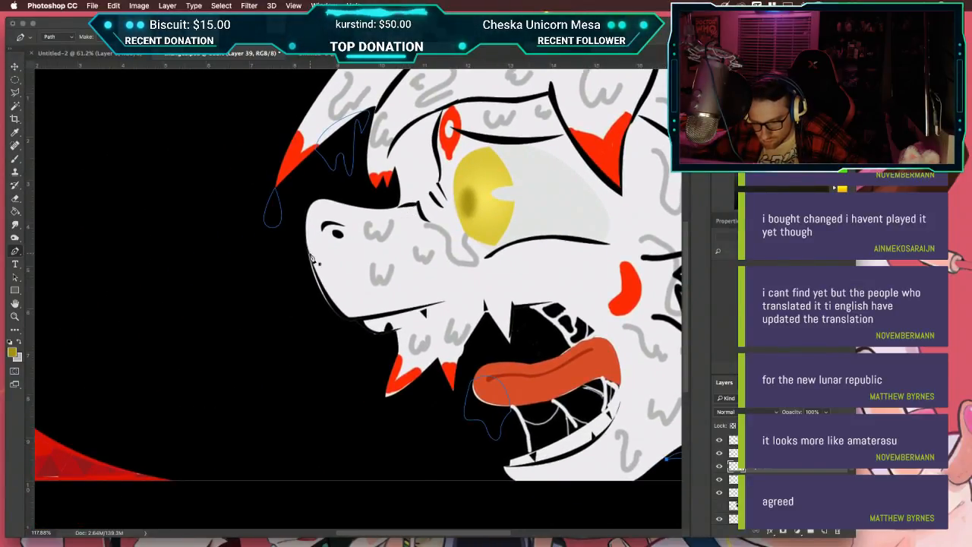
pyautogui.moveTo(323, 329); pyautogui.dragTo(342, 330)
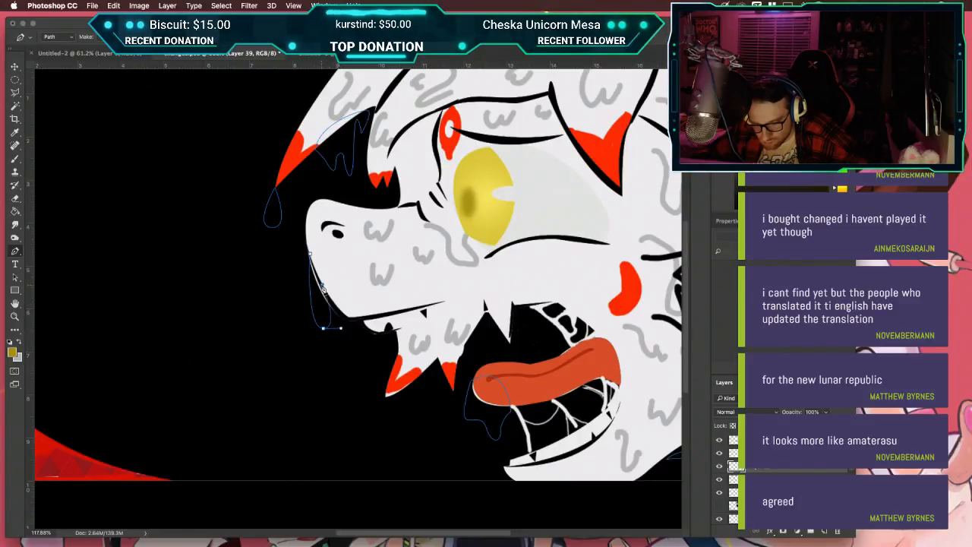
pyautogui.press('super+z')
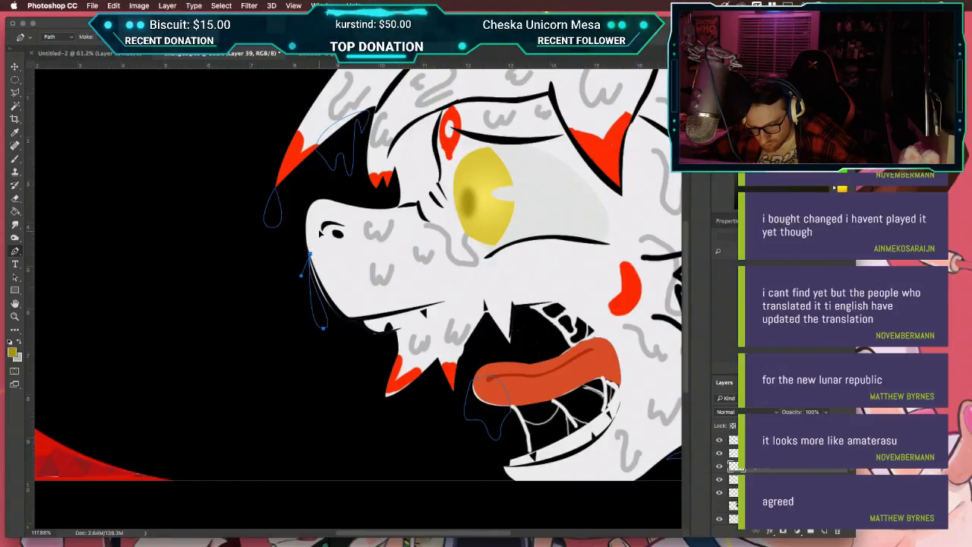
pyautogui.scroll(-5, 315, 235)
pyautogui.scroll(4, 316, 235)
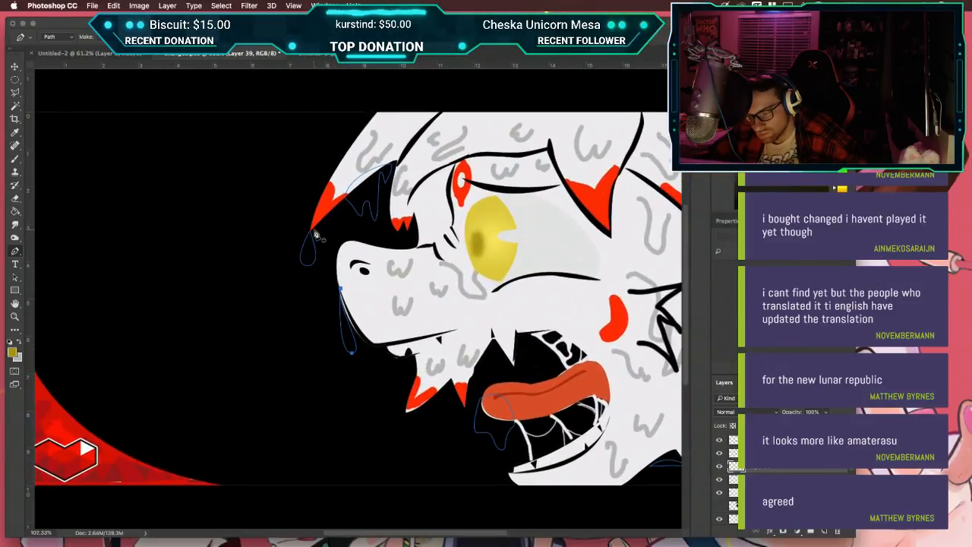
pyautogui.scroll(-2, 316, 235)
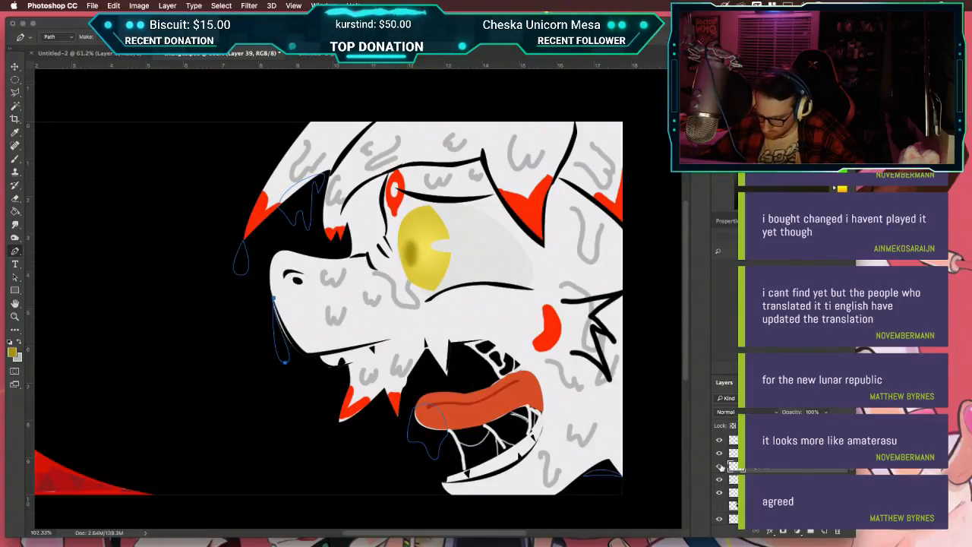
# Step: Add a new Layer 40 above the existing artwork layers and convert the drawn drip paths into a selection
pyautogui.click(768, 440)
pyautogui.hotkey('ctrl', 'shift', 'n')
pyautogui.press('Return')
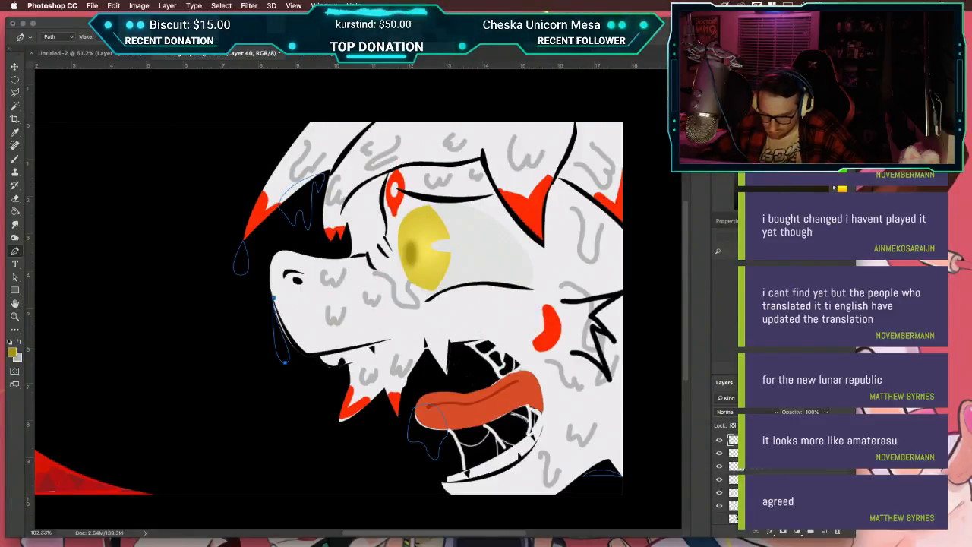
pyautogui.press('g')
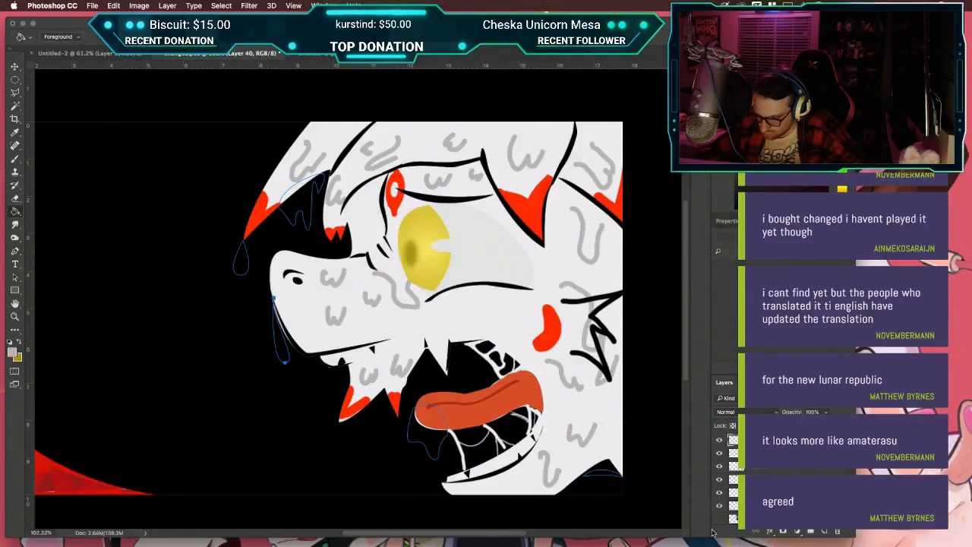
pyautogui.hotkey('ctrl', 'Return')
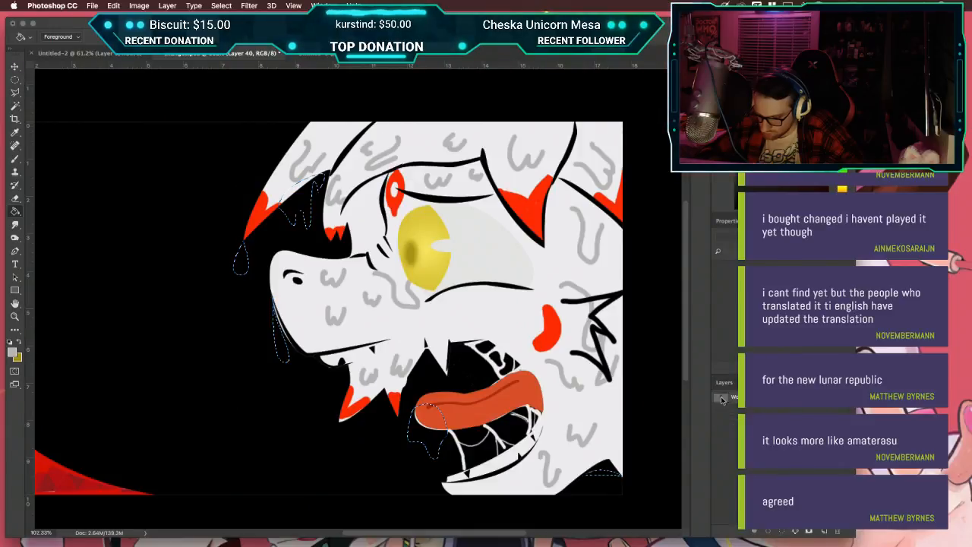
# Step: Undo a trial grey fill of the selected drips and fill them with the off-white sampled from the fur
pyautogui.click(447, 420)
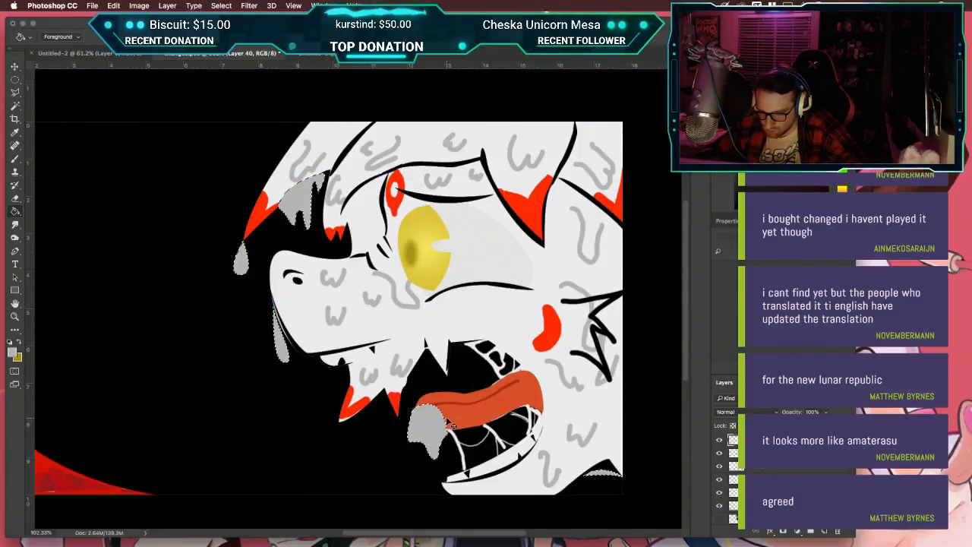
pyautogui.hotkey('ctrl', 'z')
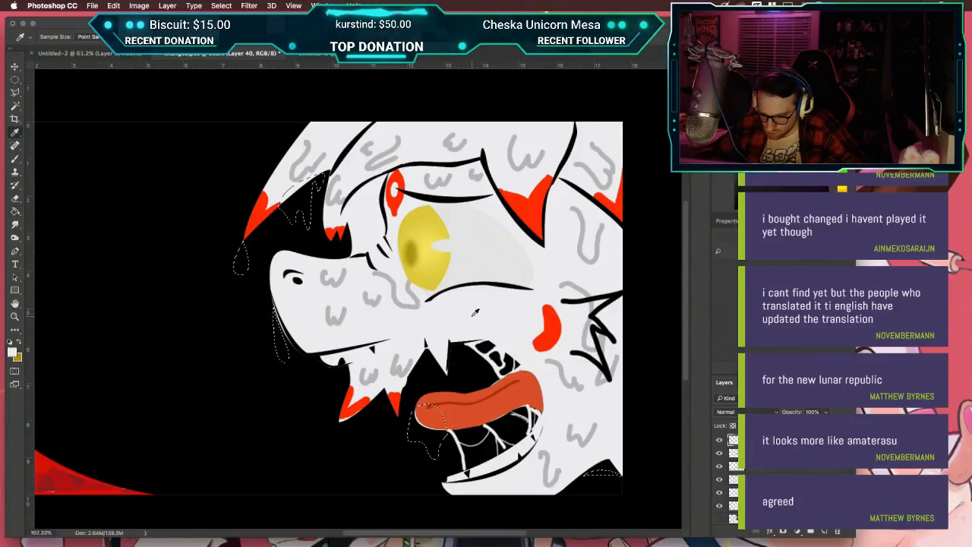
pyautogui.click(282, 284)
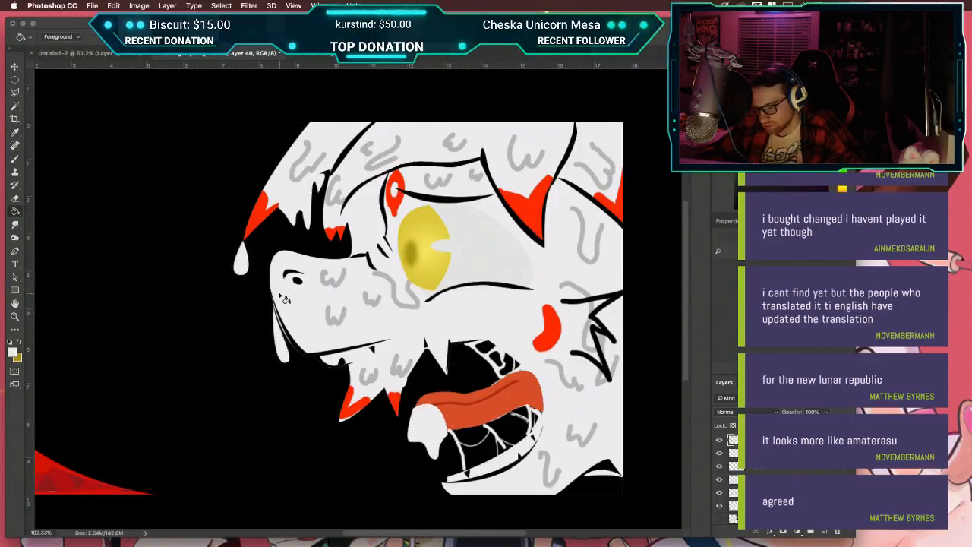
# Step: Recolour the drip at the tongue's tip with the orange-red sampled from the tongue
pyautogui.scroll(-3, 282, 298)
pyautogui.scroll(5, 283, 298)
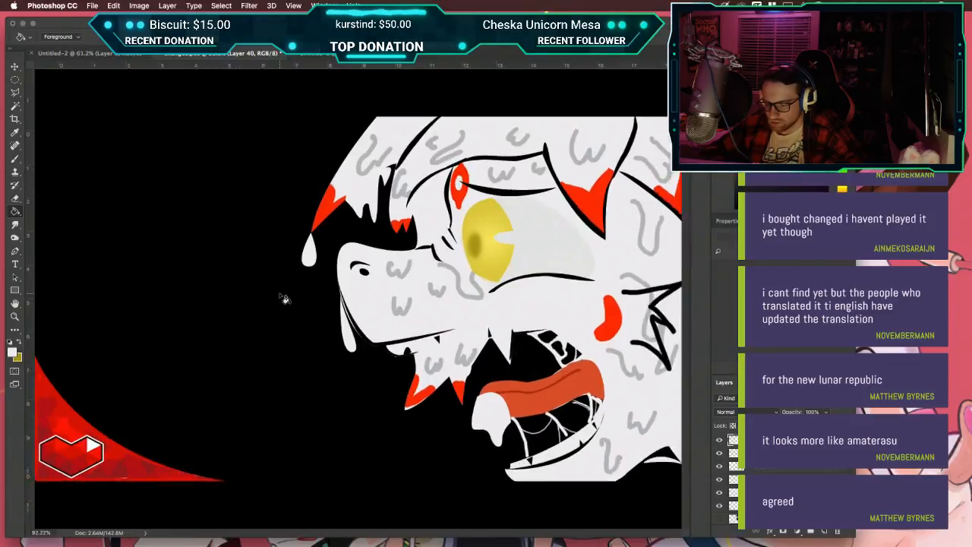
pyautogui.hscroll(5, 282, 298)
pyautogui.scroll(-1, 282, 298)
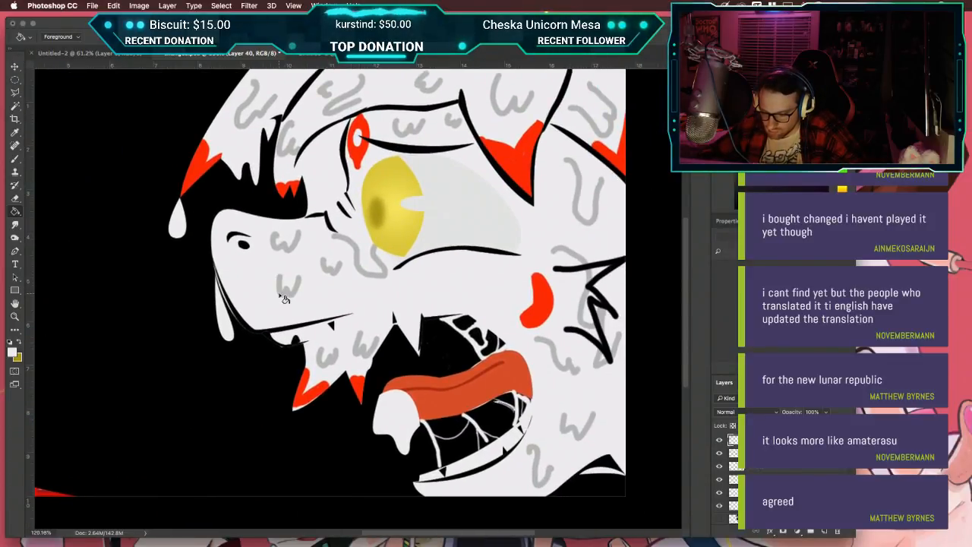
pyautogui.scroll(3, 282, 279)
pyautogui.press('w')
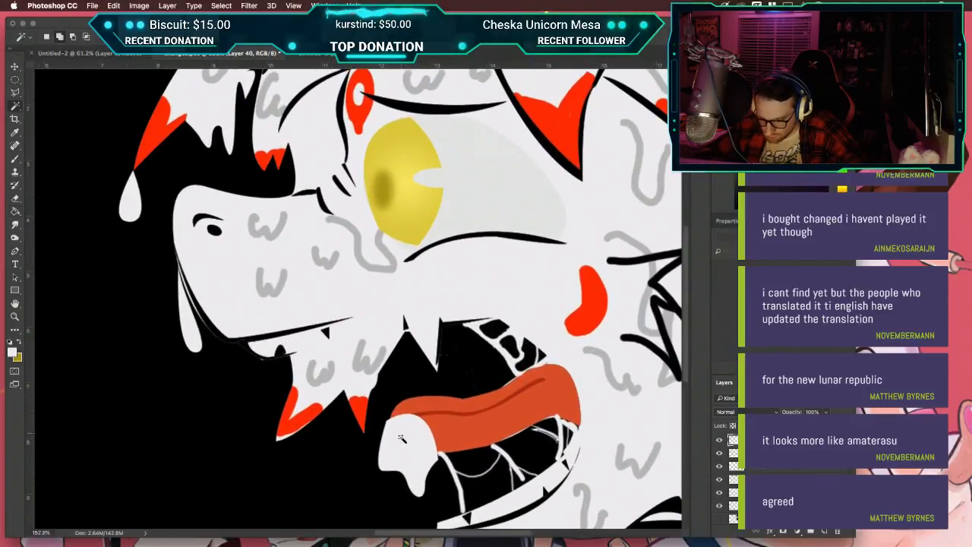
pyautogui.press('i')
pyautogui.click(501, 426)
pyautogui.press('g')
pyautogui.click(393, 439)
pyautogui.hotkey('ctrl', 'd')
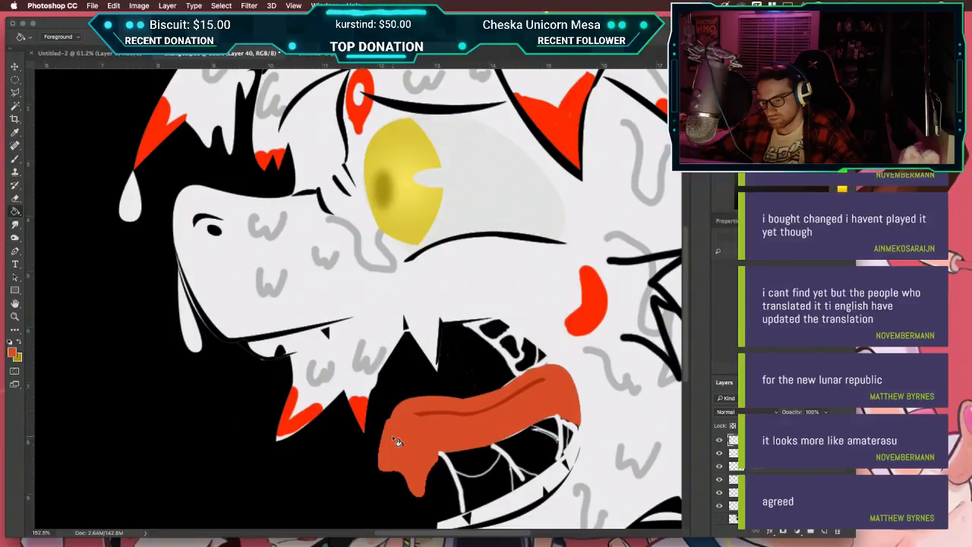
# Step: Undo the orange-red recolouring and remove the drip from the tongue's tip
pyautogui.scroll(-2, 391, 435)
pyautogui.scroll(-1, 396, 440)
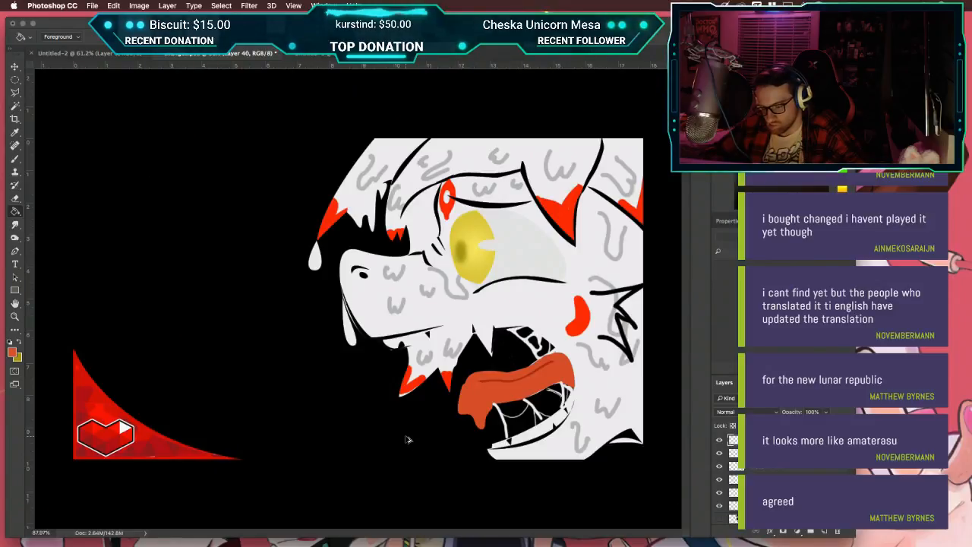
pyautogui.press('alt+super+z')
pyautogui.press('alt+super+z')
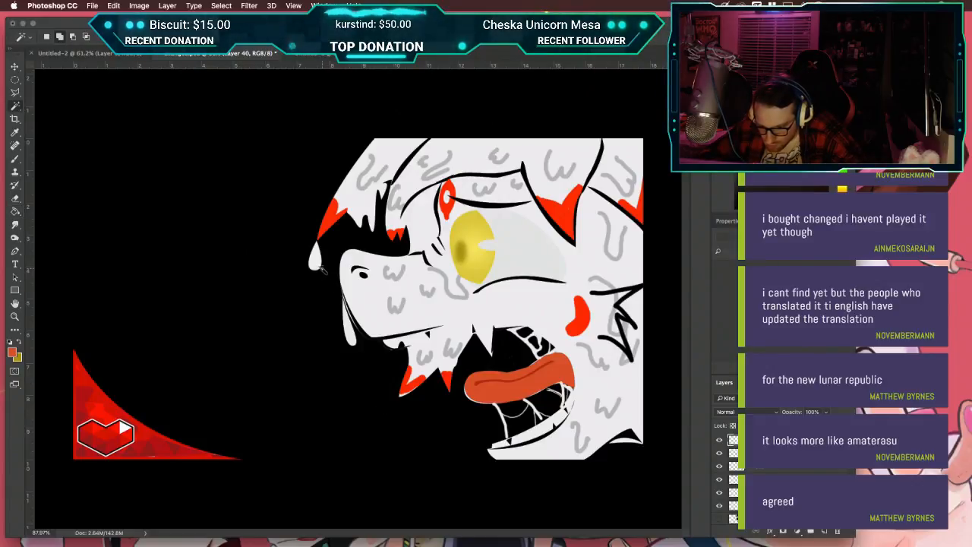
# Step: Fill the teardrop above the snout with the red sampled from the fur tip it hangs from
pyautogui.press('i')
pyautogui.click(324, 225)
pyautogui.press('g')
pyautogui.click(315, 251)
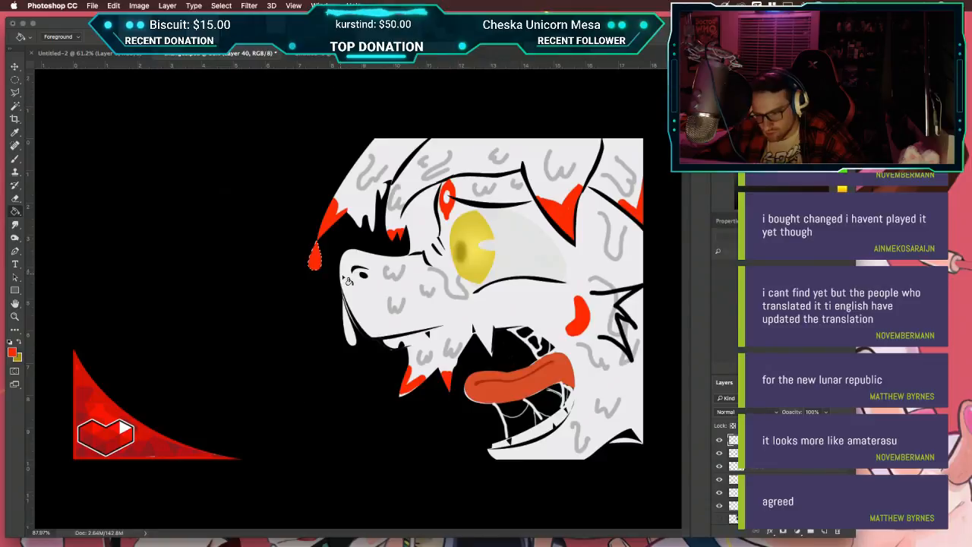
pyautogui.scroll(-1, 354, 300)
pyautogui.scroll(3, 353, 300)
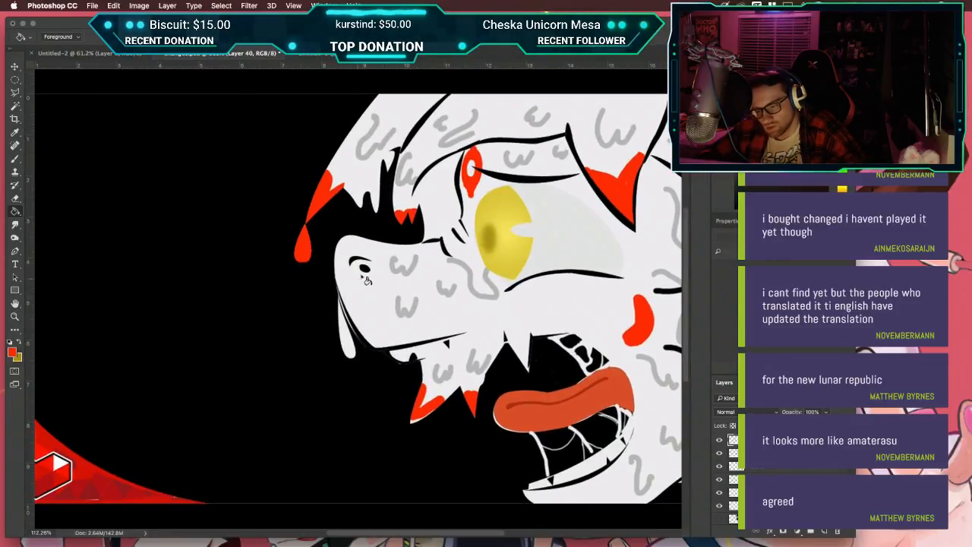
pyautogui.scroll(-2, 375, 263)
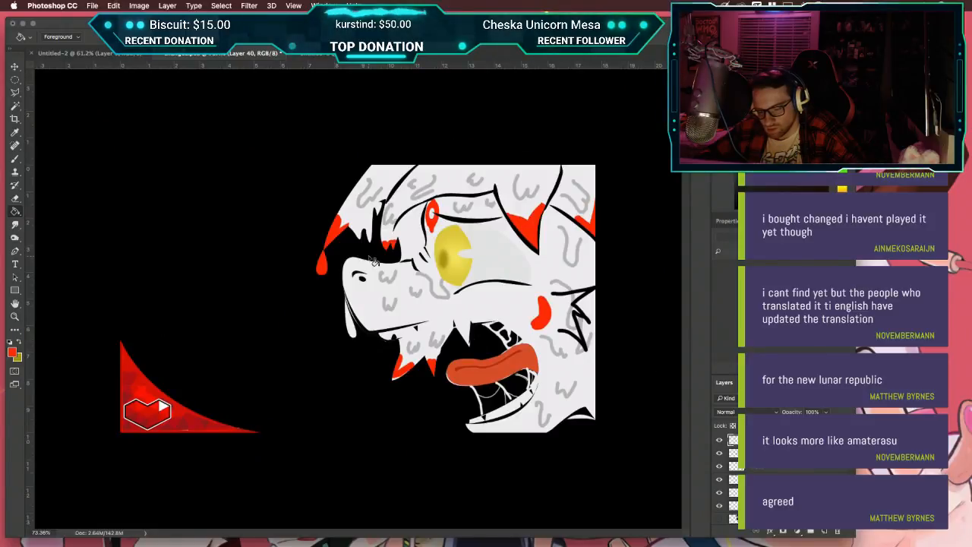
pyautogui.scroll(1, 372, 259)
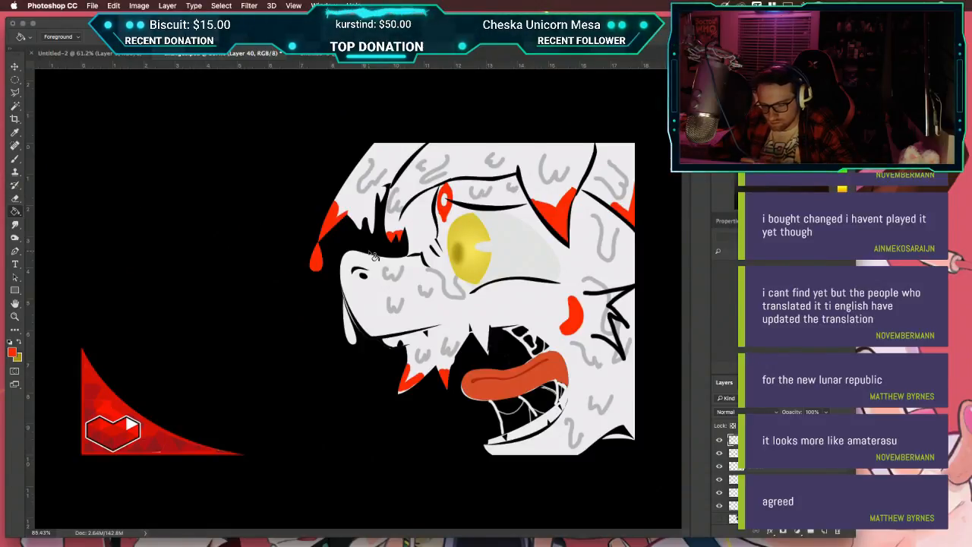
# Step: Sample the fur's off-white and darken it to the neutral grey #aeaeae as the foreground colour
pyautogui.press('i')
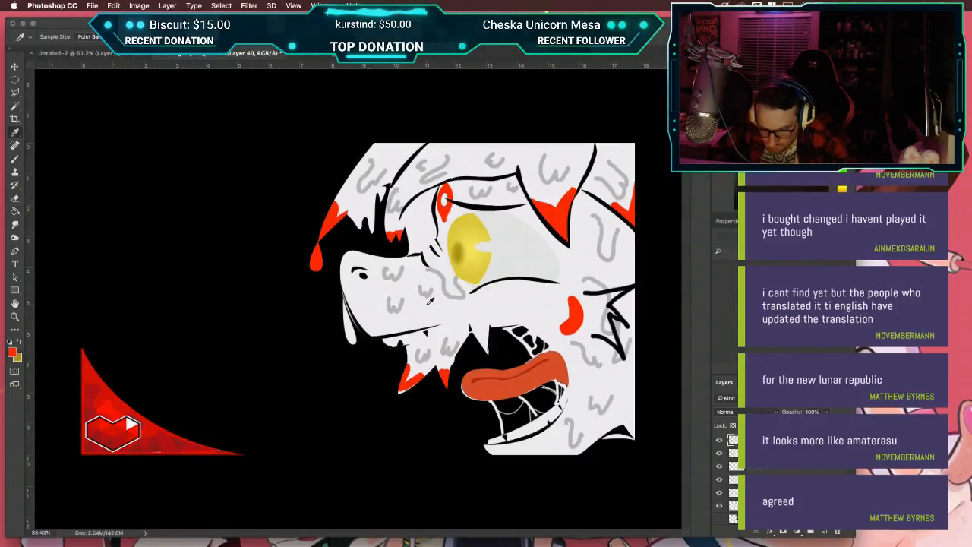
pyautogui.click(14, 351)
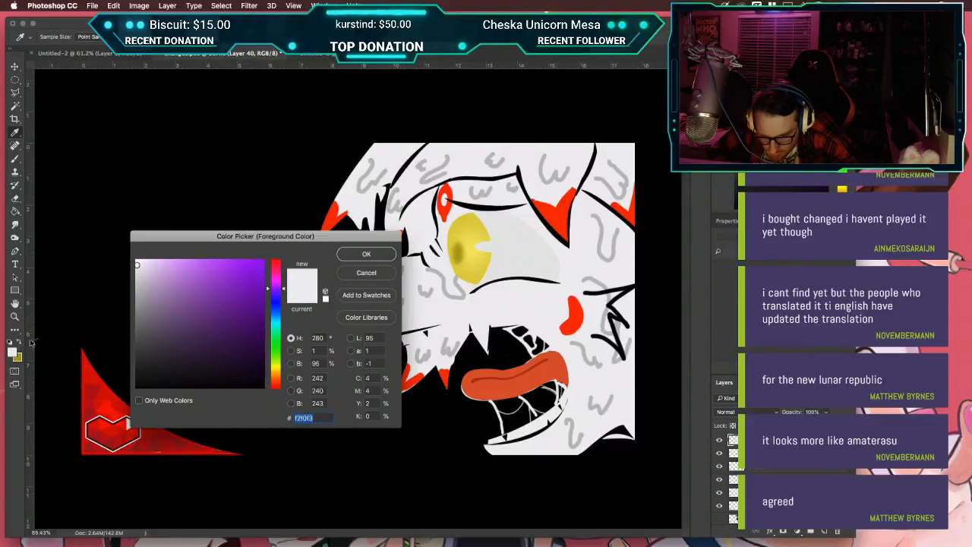
pyautogui.moveTo(138, 274); pyautogui.dragTo(122, 304)
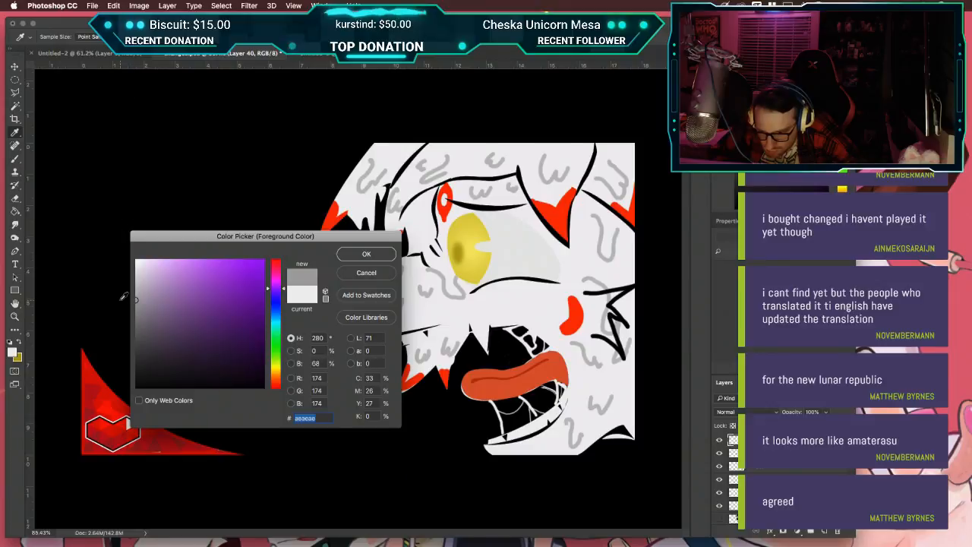
pyautogui.press('Return')
pyautogui.press('g')
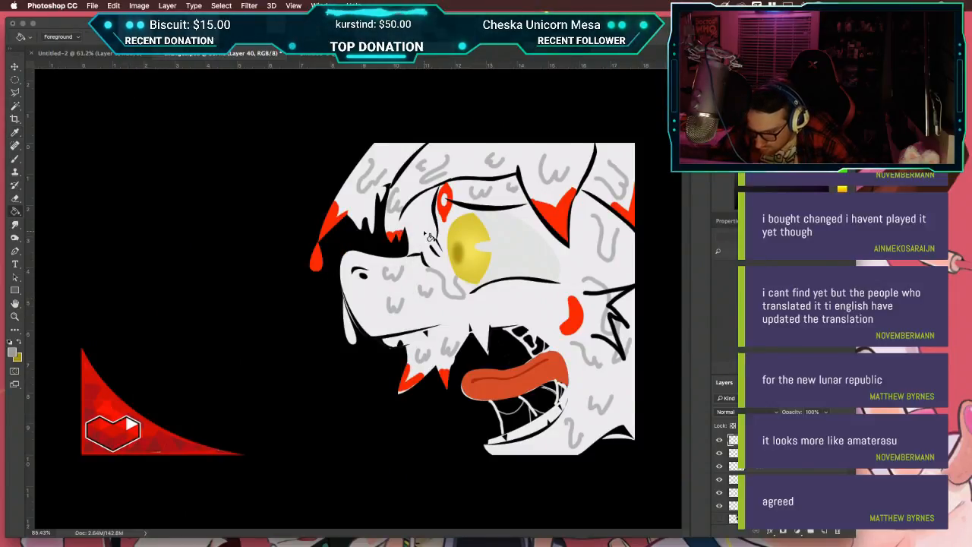
# Step: Ready the brush and load the white fur shape's outline from its layer as a selection
pyautogui.scroll(4, 427, 235)
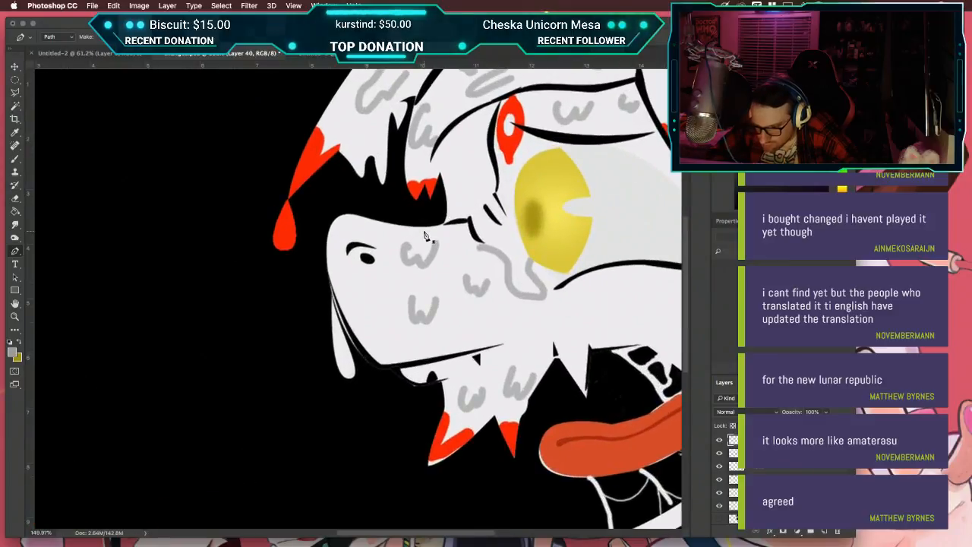
pyautogui.press('b')
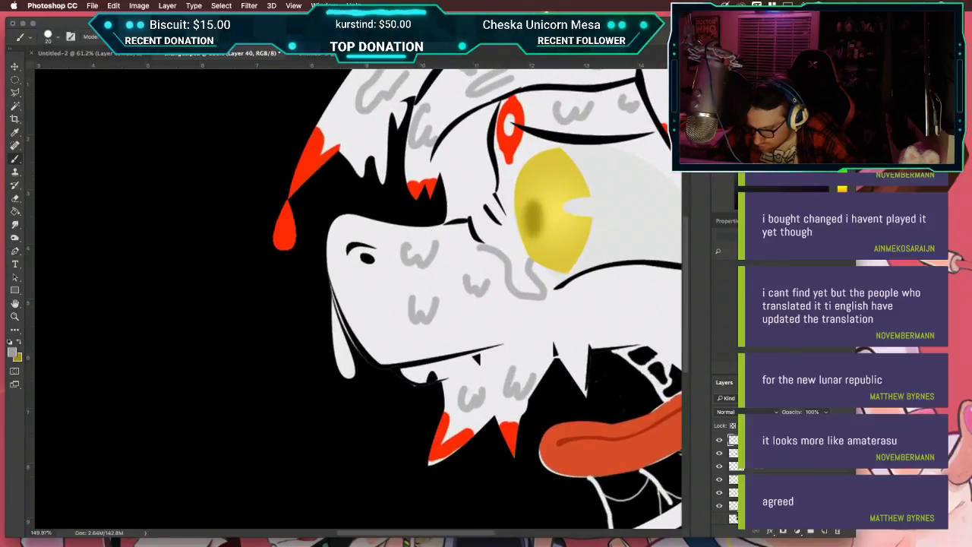
pyautogui.scroll(-5, 782, 479)
pyautogui.scroll(3, 782, 478)
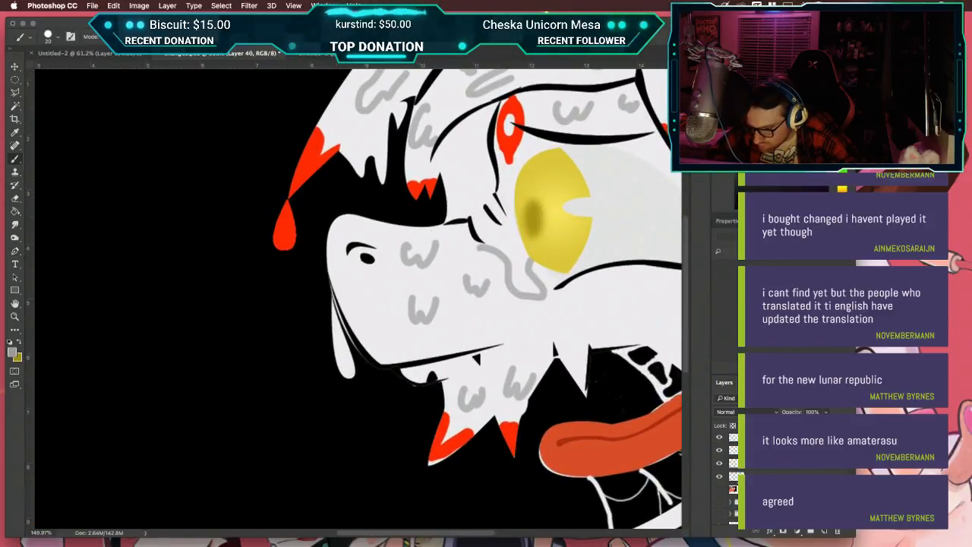
pyautogui.keyDown('super'); pyautogui.click(734, 474); pyautogui.keyUp('super')
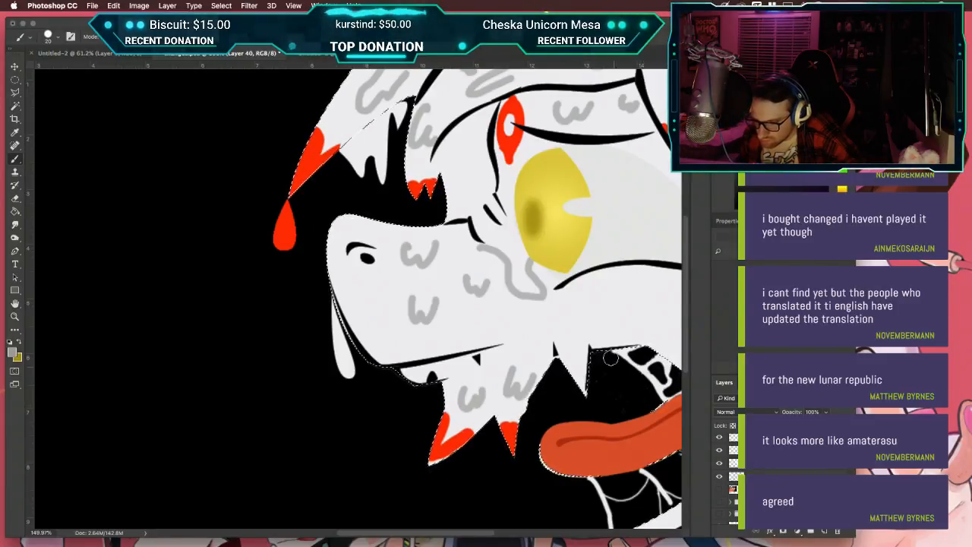
# Step: Try grey brush strokes between the snout and brow inside the fur selection, undoing each one
pyautogui.moveTo(473, 191)
pyautogui.mouseDown()
pyautogui.moveTo(466, 180)
pyautogui.moveTo(462, 211)
pyautogui.mouseUp()
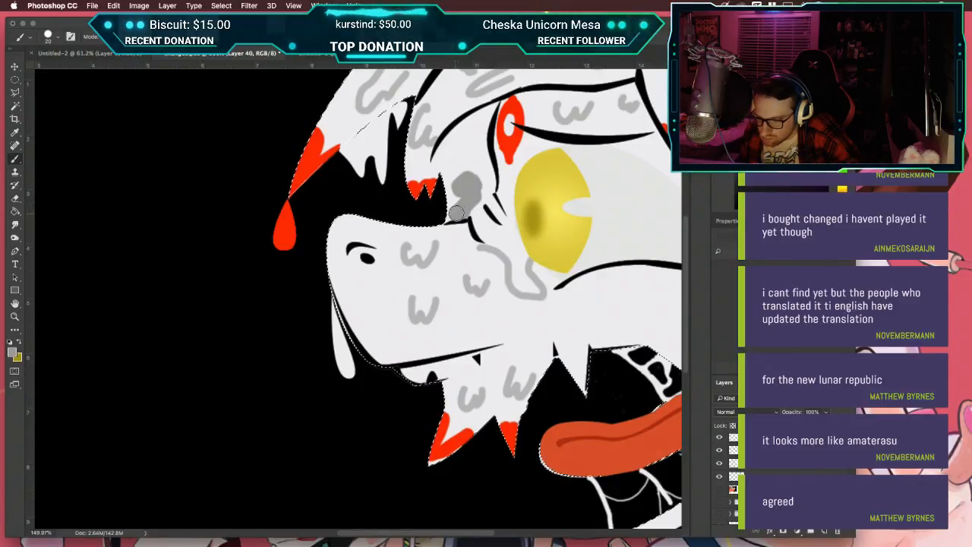
pyautogui.press('super+z')
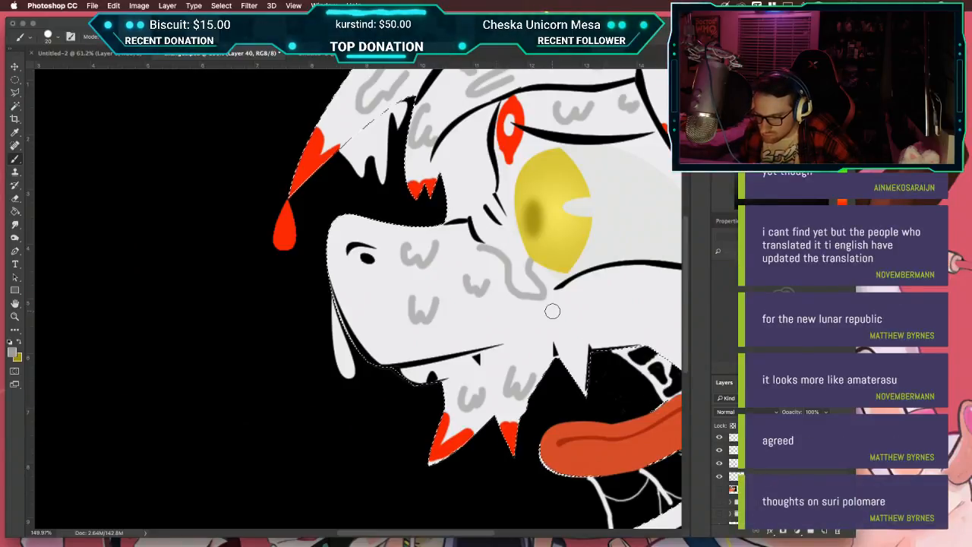
pyautogui.moveTo(478, 125); pyautogui.dragTo(448, 290)
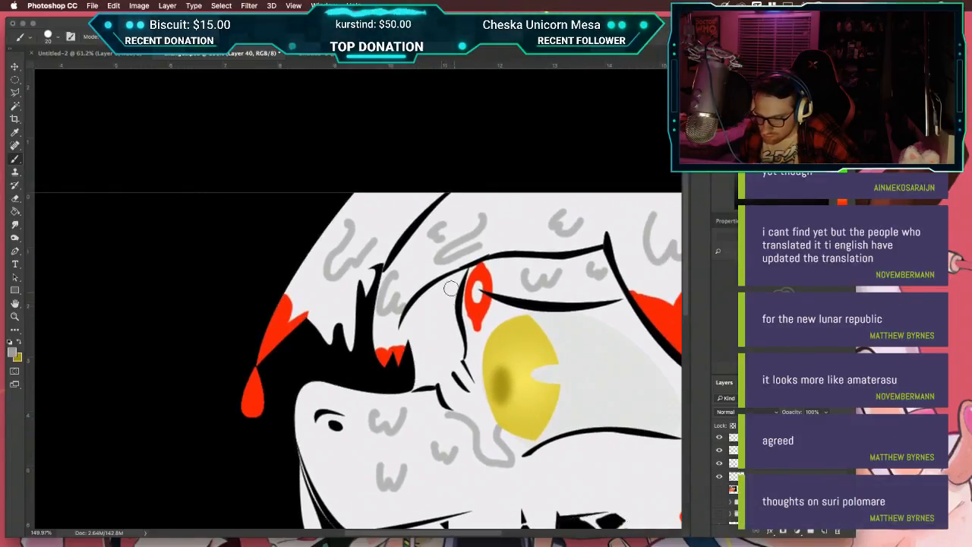
pyautogui.scroll(2, 458, 274)
pyautogui.scroll(1, 457, 275)
pyautogui.moveTo(504, 251); pyautogui.dragTo(471, 286)
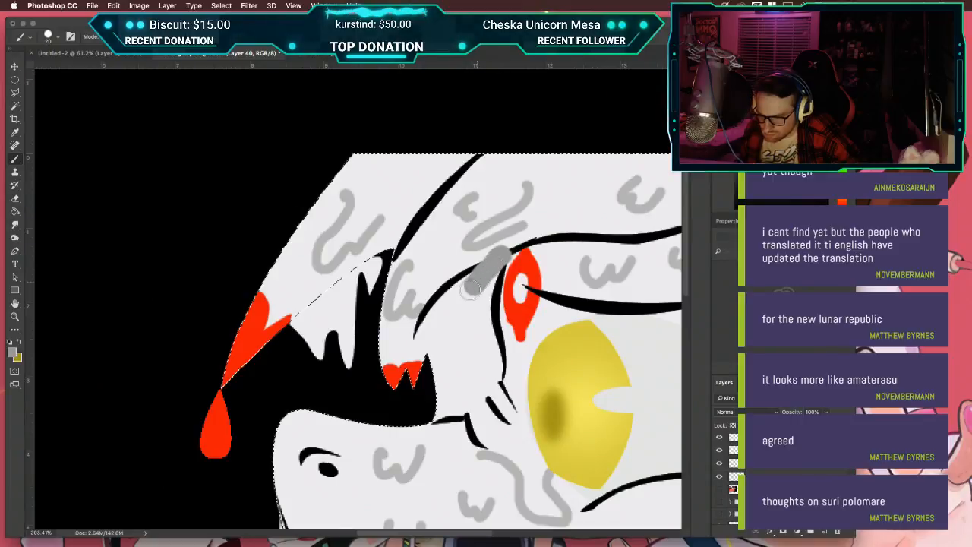
pyautogui.press('super+z')
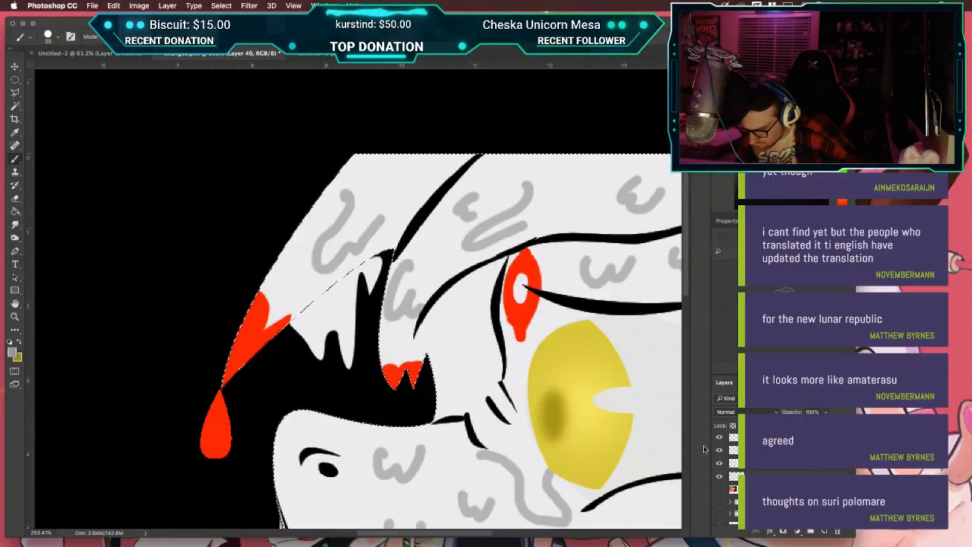
# Step: Make the fill layer active and try a grey stroke beside the red brow marking, undoing it
pyautogui.scroll(-3, 739, 470)
pyautogui.scroll(3, 739, 471)
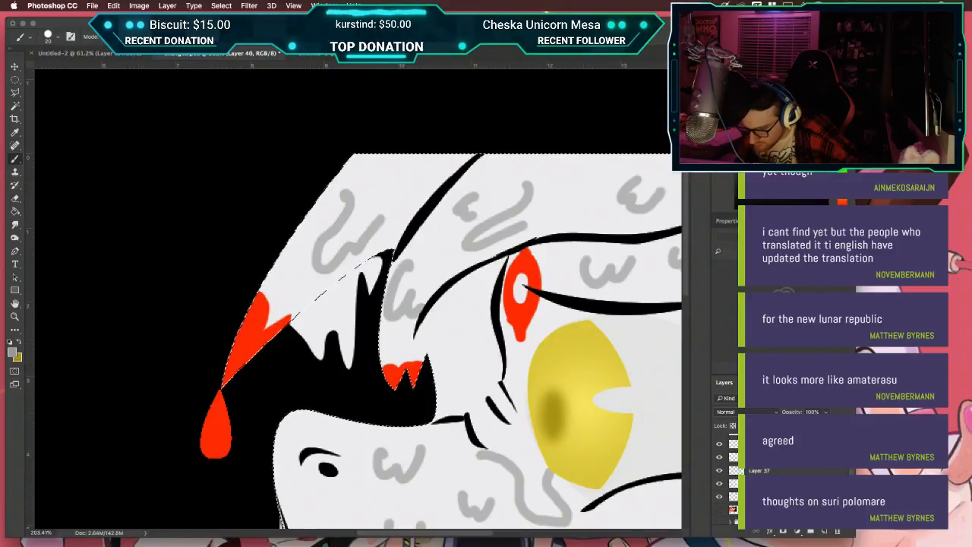
pyautogui.click(758, 483)
pyautogui.moveTo(501, 296)
pyautogui.mouseDown()
pyautogui.moveTo(475, 311)
pyautogui.moveTo(495, 266)
pyautogui.moveTo(473, 315)
pyautogui.moveTo(500, 258)
pyautogui.moveTo(478, 284)
pyautogui.mouseUp()
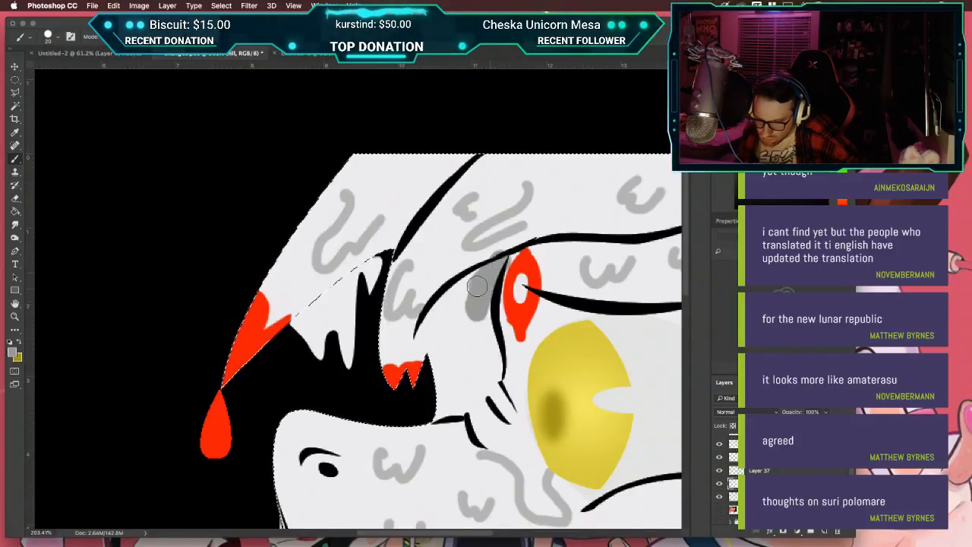
pyautogui.press('super+z')
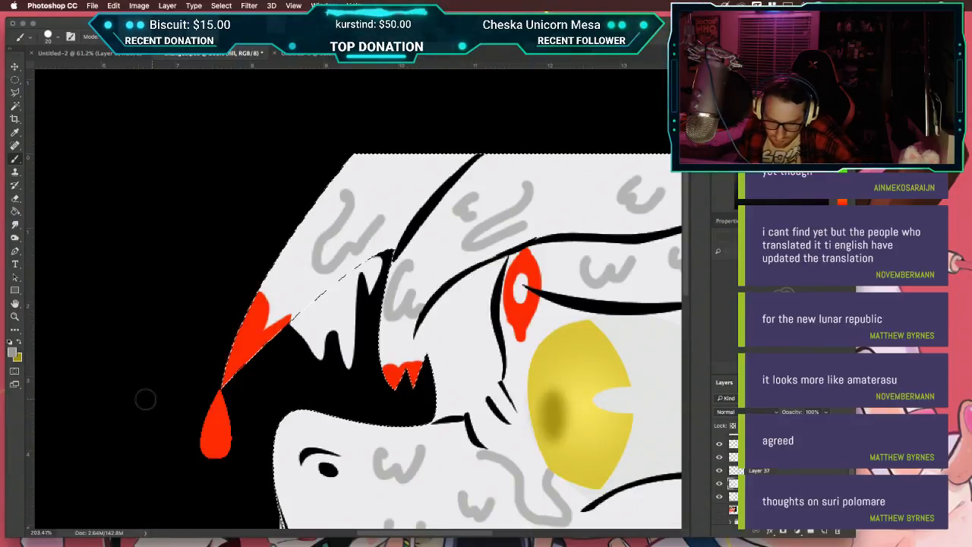
# Step: Lighten the foreground grey to #dbdbdb and shade the fur between the curved brow line and the snout
pyautogui.click(13, 350)
pyautogui.moveTo(133, 300); pyautogui.dragTo(136, 276)
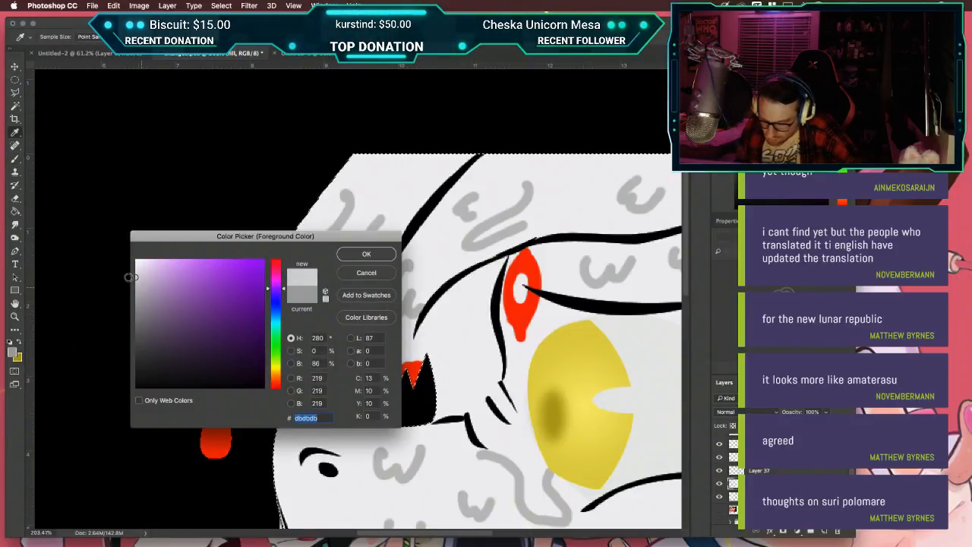
pyautogui.click(355, 277)
pyautogui.moveTo(486, 273); pyautogui.dragTo(449, 327)
pyautogui.moveTo(496, 262)
pyautogui.mouseDown()
pyautogui.moveTo(462, 312)
pyautogui.moveTo(492, 269)
pyautogui.moveTo(437, 329)
pyautogui.moveTo(452, 298)
pyautogui.moveTo(432, 335)
pyautogui.mouseUp()
pyautogui.moveTo(439, 370)
pyautogui.mouseDown()
pyautogui.moveTo(442, 407)
pyautogui.moveTo(466, 361)
pyautogui.moveTo(454, 403)
pyautogui.moveTo(494, 361)
pyautogui.moveTo(494, 373)
pyautogui.moveTo(486, 300)
pyautogui.moveTo(482, 355)
pyautogui.moveTo(482, 304)
pyautogui.moveTo(472, 317)
pyautogui.moveTo(480, 287)
pyautogui.mouseUp()
# Step: Brush a light grey shadow directly beneath the black lower eyelid line
pyautogui.scroll(-6, 480, 287)
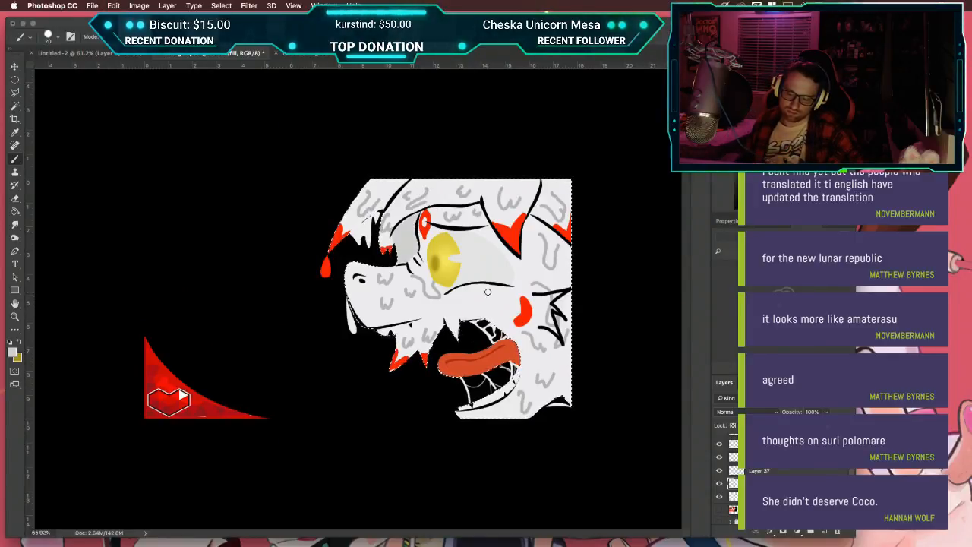
pyautogui.scroll(5, 486, 310)
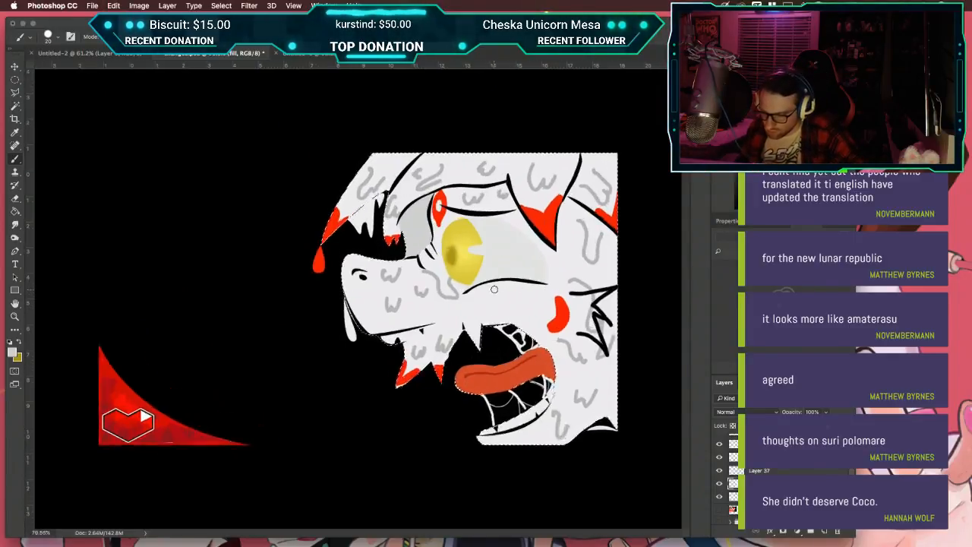
pyautogui.moveTo(561, 306); pyautogui.dragTo(433, 327)
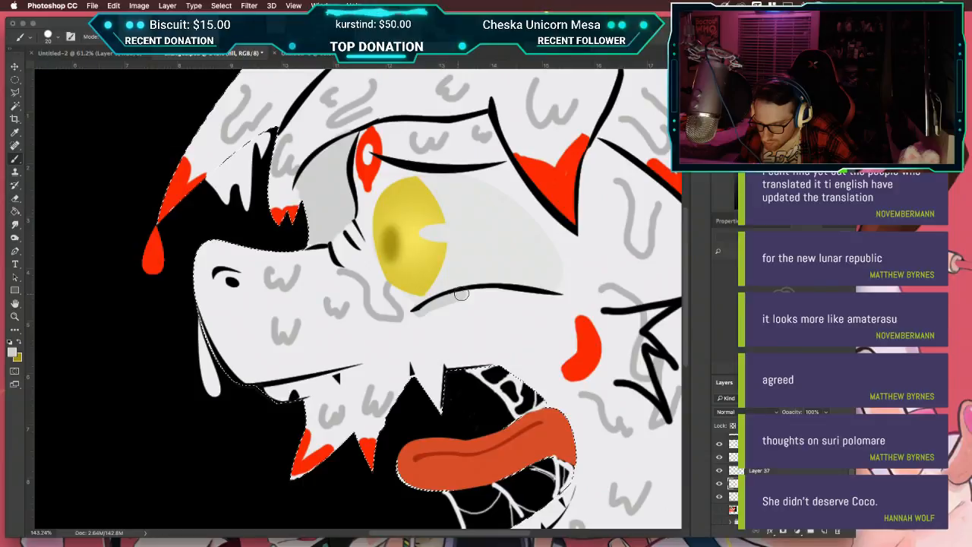
pyautogui.moveTo(486, 291)
pyautogui.mouseDown()
pyautogui.moveTo(550, 296)
pyautogui.moveTo(469, 303)
pyautogui.moveTo(420, 318)
pyautogui.mouseUp()
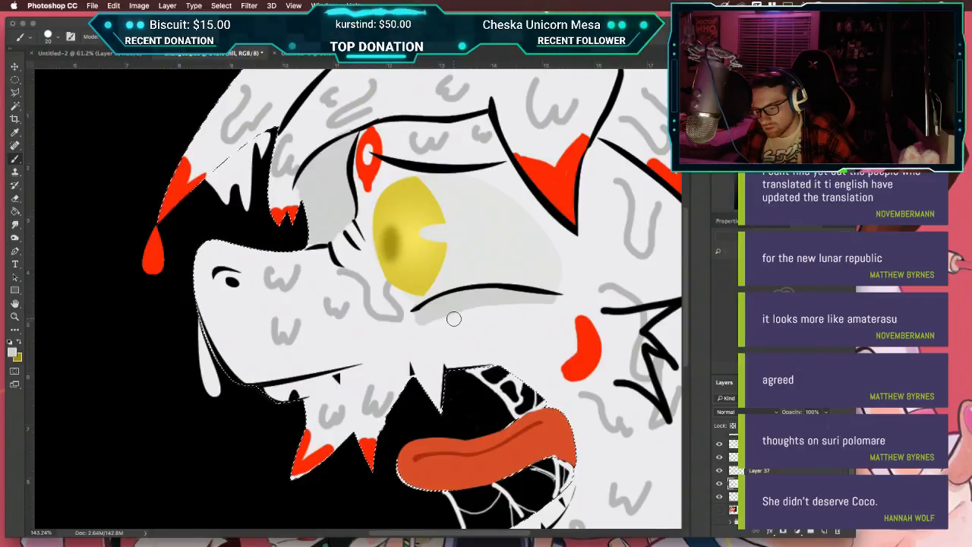
pyautogui.scroll(-1, 452, 319)
pyautogui.scroll(-1, 453, 319)
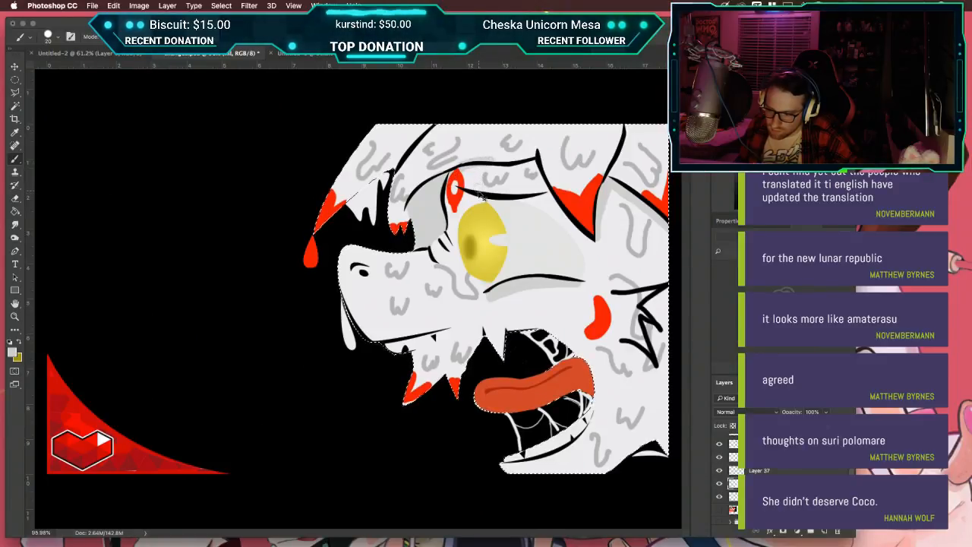
pyautogui.press('super+d')
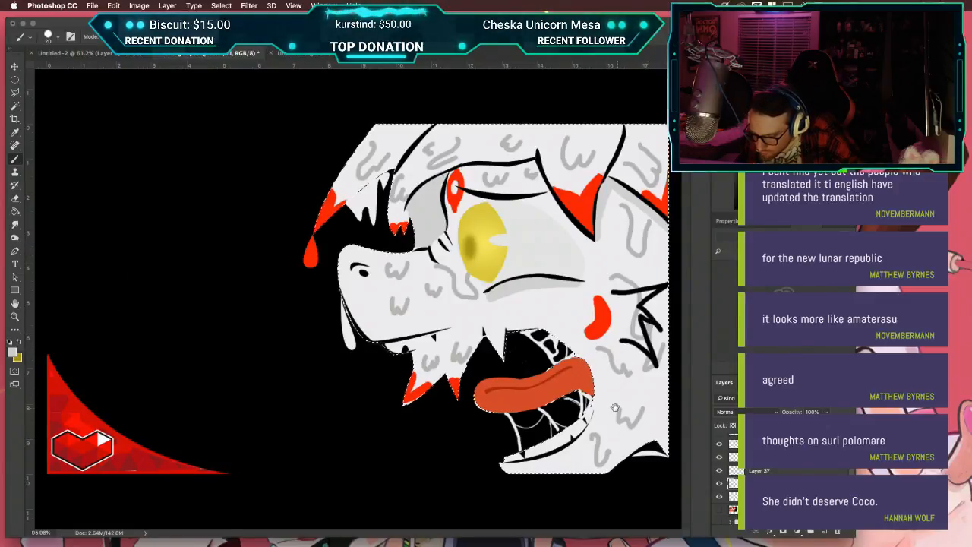
# Step: Try light grey shading along the lower jaw beneath the black gum line with the size 20 brush, undoing it
pyautogui.press('super+plus')
pyautogui.moveTo(583, 425); pyautogui.dragTo(458, 287)
pyautogui.moveTo(529, 420)
pyautogui.mouseDown()
pyautogui.moveTo(512, 362)
pyautogui.moveTo(419, 289)
pyautogui.mouseUp()
pyautogui.press('super+shift+d')
pyautogui.press('super+z')
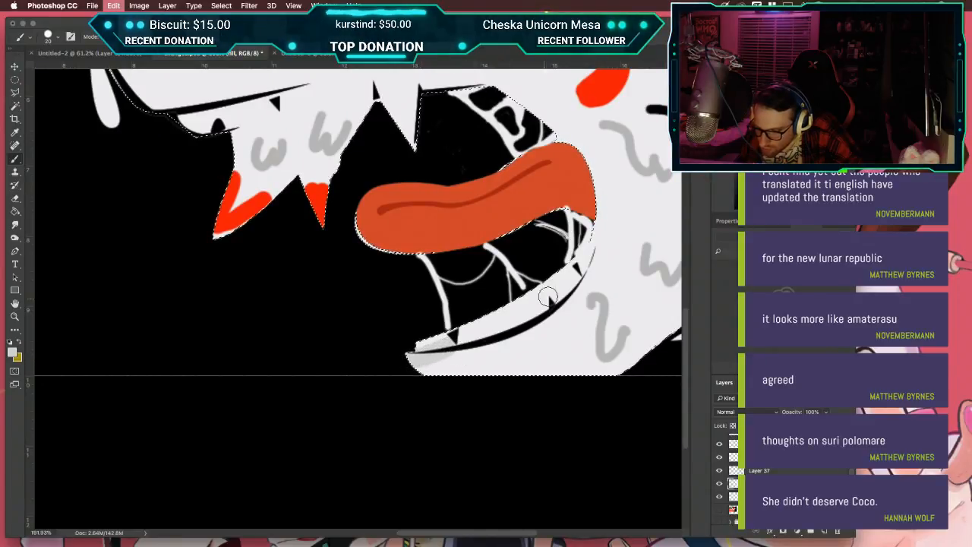
pyautogui.press('super+z')
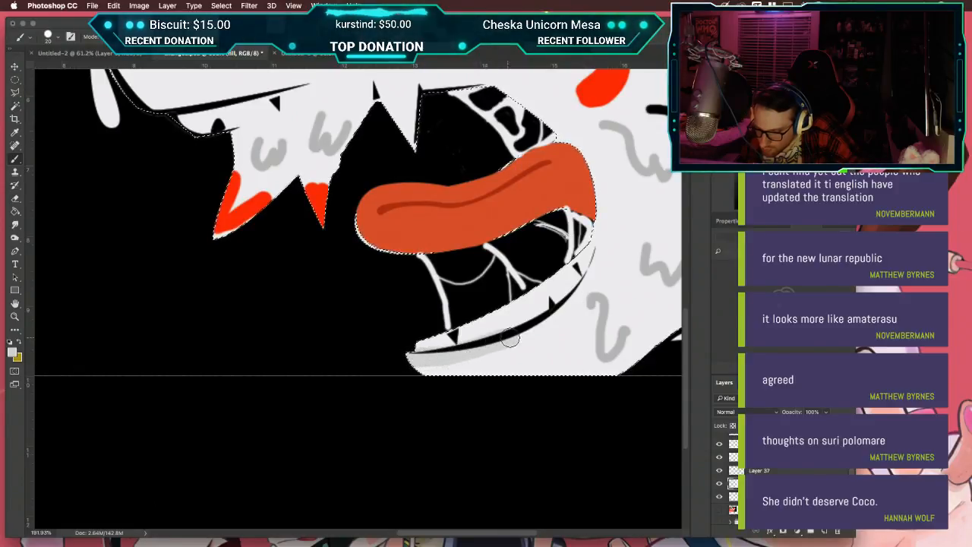
pyautogui.press('super+z')
# Step: Paint a narrow light grey shadow under the lower jaw's black line, from chin tip to mouth corner, with a smaller brush
pyautogui.press('super+equal')
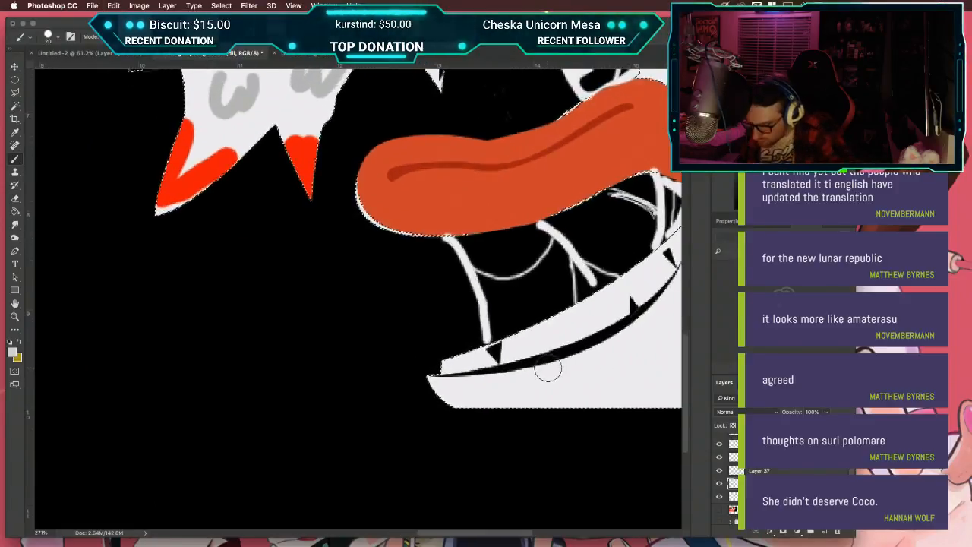
pyautogui.moveTo(471, 386)
pyautogui.mouseDown()
pyautogui.moveTo(427, 377)
pyautogui.moveTo(450, 382)
pyautogui.mouseUp()
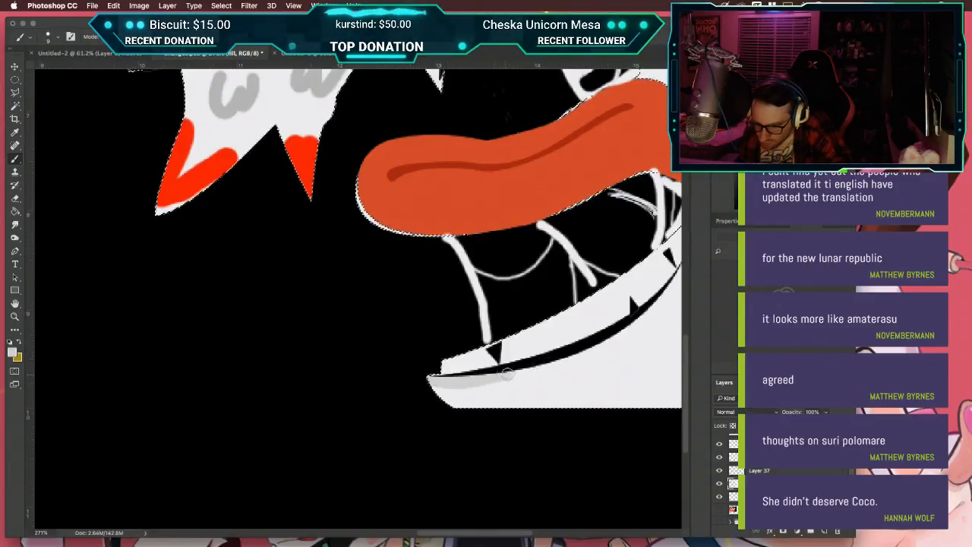
pyautogui.press('super+z')
pyautogui.moveTo(528, 381)
pyautogui.mouseDown()
pyautogui.moveTo(382, 377)
pyautogui.moveTo(450, 339)
pyautogui.mouseUp()
pyautogui.moveTo(486, 281)
pyautogui.mouseDown()
pyautogui.moveTo(473, 309)
pyautogui.moveTo(430, 341)
pyautogui.moveTo(323, 383)
pyautogui.moveTo(244, 383)
pyautogui.mouseUp()
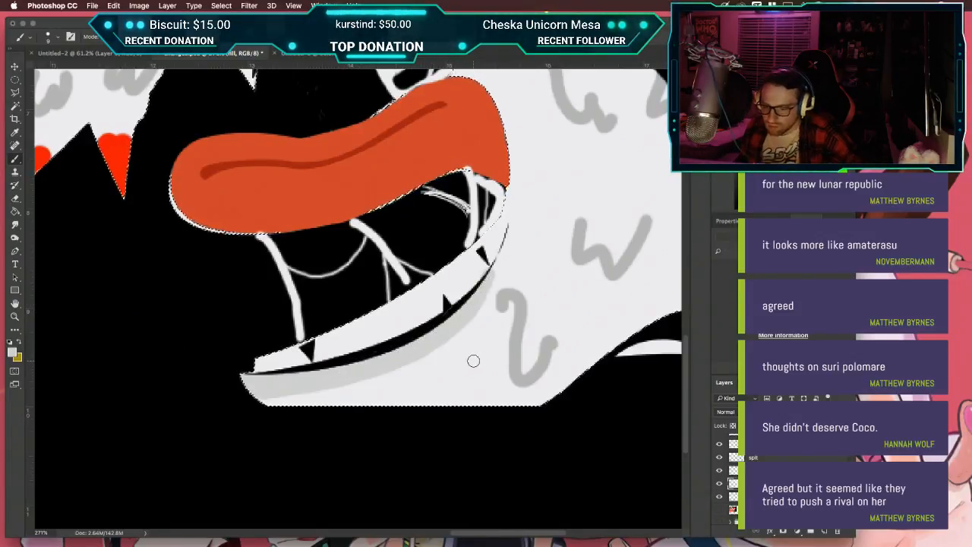
# Step: Try light grey shading over the tip of the snout around the nostril and down to the mouth line
pyautogui.press('super+minus')
pyautogui.press('super+minus')
pyautogui.press('super+minus')
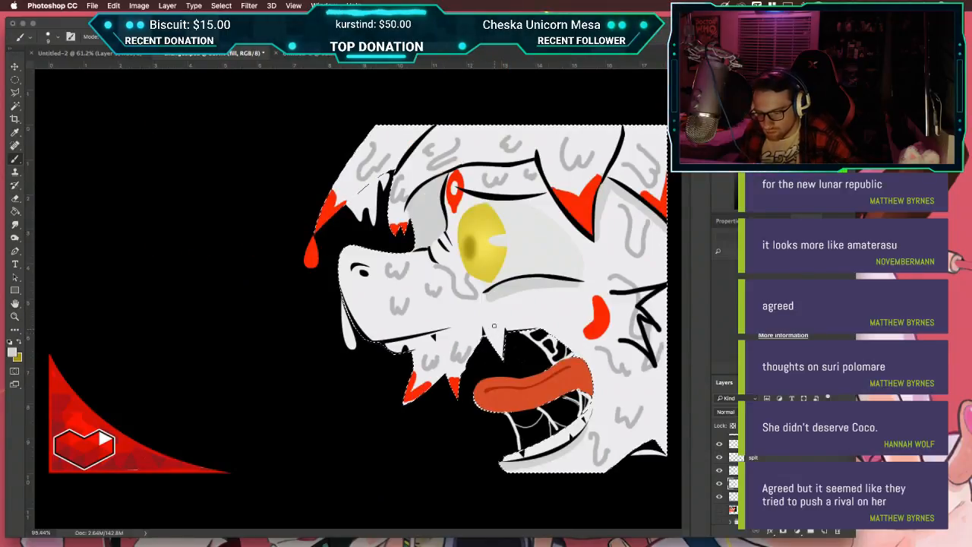
pyautogui.press('super+plus')
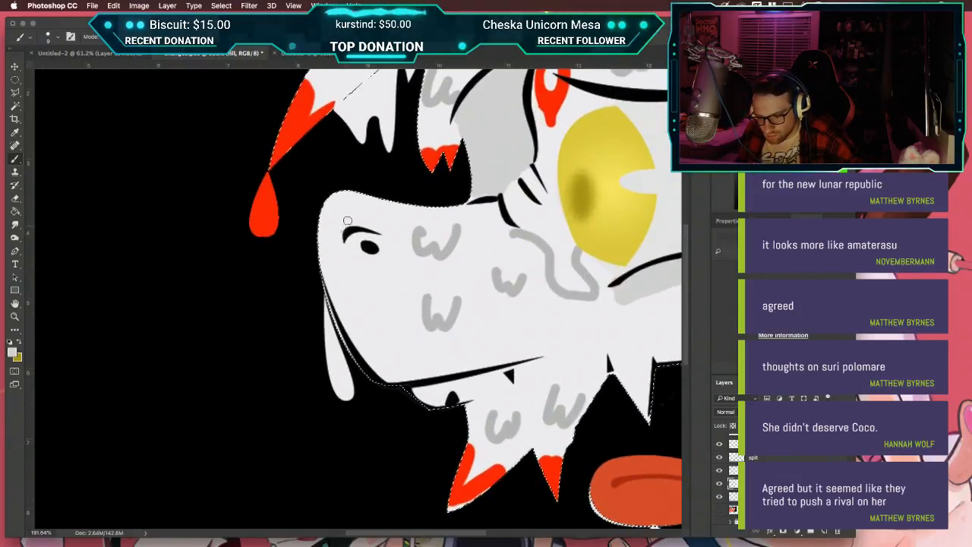
pyautogui.moveTo(334, 204)
pyautogui.mouseDown()
pyautogui.moveTo(339, 208)
pyautogui.moveTo(317, 230)
pyautogui.moveTo(356, 203)
pyautogui.moveTo(337, 235)
pyautogui.moveTo(349, 242)
pyautogui.moveTo(371, 198)
pyautogui.moveTo(322, 264)
pyautogui.moveTo(358, 224)
pyautogui.moveTo(347, 215)
pyautogui.moveTo(328, 267)
pyautogui.moveTo(360, 196)
pyautogui.moveTo(314, 229)
pyautogui.moveTo(341, 230)
pyautogui.moveTo(361, 200)
pyautogui.moveTo(380, 205)
pyautogui.moveTo(343, 288)
pyautogui.moveTo(382, 221)
pyautogui.moveTo(334, 285)
pyautogui.mouseUp()
pyautogui.moveTo(372, 246)
pyautogui.mouseDown()
pyautogui.moveTo(378, 335)
pyautogui.moveTo(400, 366)
pyautogui.moveTo(384, 243)
pyautogui.mouseUp()
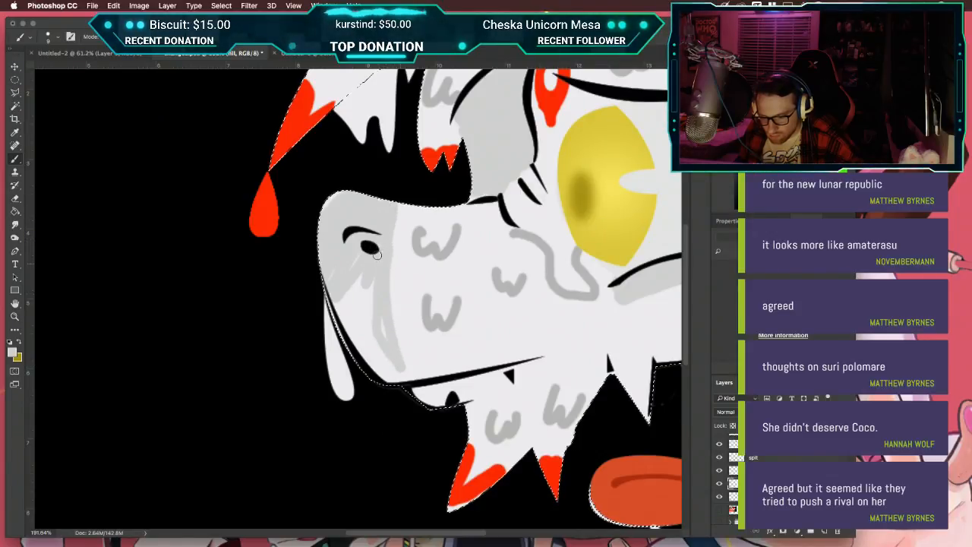
pyautogui.moveTo(389, 339)
pyautogui.mouseDown()
pyautogui.moveTo(358, 284)
pyautogui.moveTo(361, 319)
pyautogui.moveTo(348, 280)
pyautogui.moveTo(347, 321)
pyautogui.moveTo(345, 311)
pyautogui.moveTo(387, 368)
pyautogui.moveTo(365, 333)
pyautogui.moveTo(408, 362)
pyautogui.moveTo(379, 369)
pyautogui.moveTo(420, 380)
pyautogui.mouseUp()
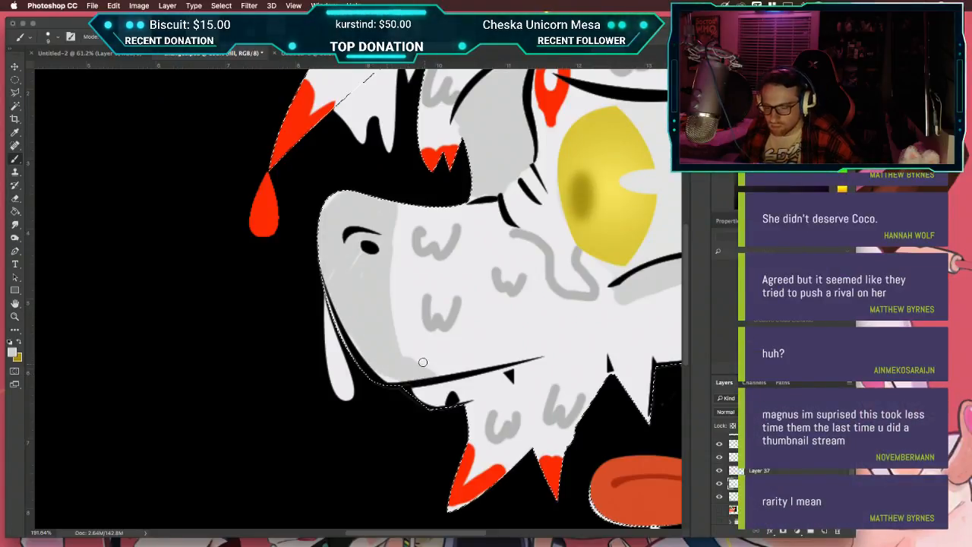
pyautogui.scroll(-3, 356, 296)
pyautogui.scroll(-4, 355, 295)
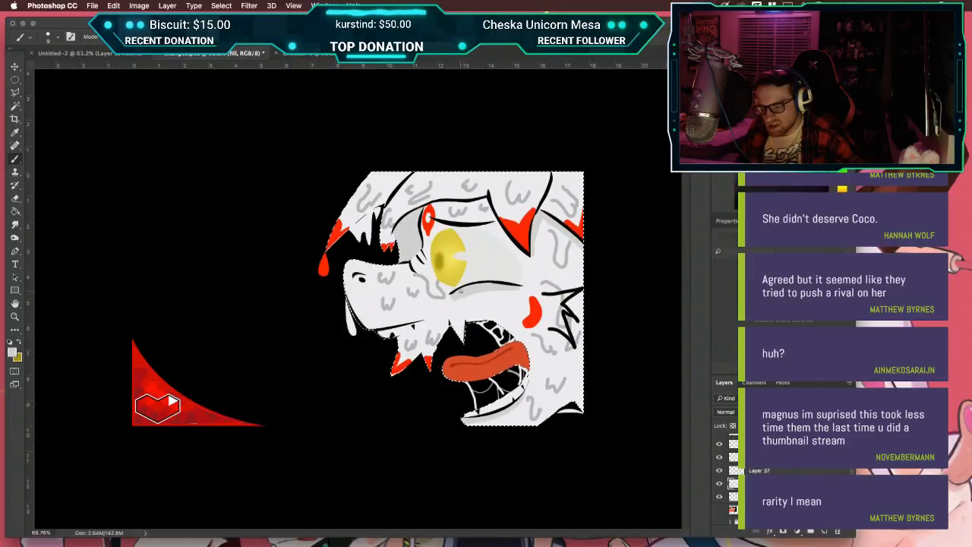
pyautogui.scroll(-2, 356, 299)
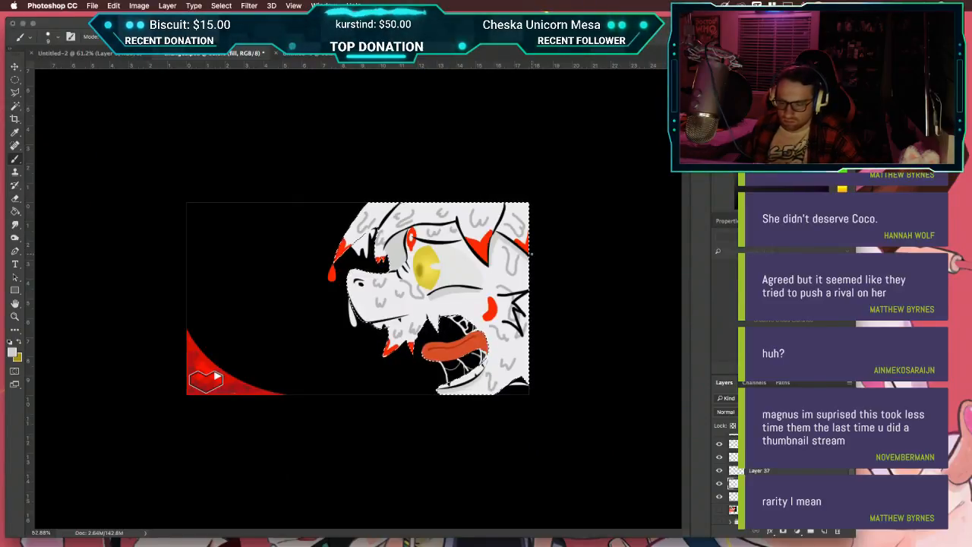
pyautogui.scroll(4, 551, 260)
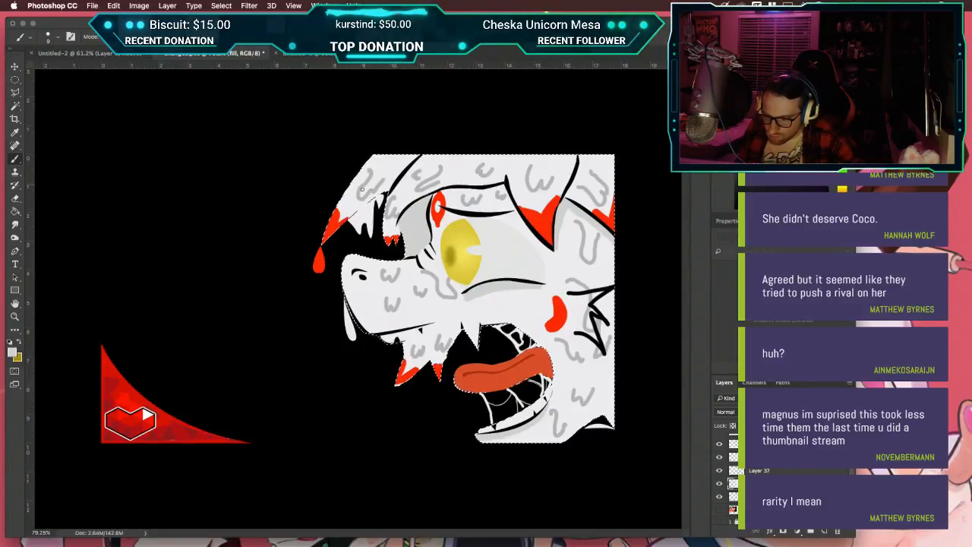
# Step: Brush light grey shading along the black line of the forelock above the brow
pyautogui.scroll(3, 384, 166)
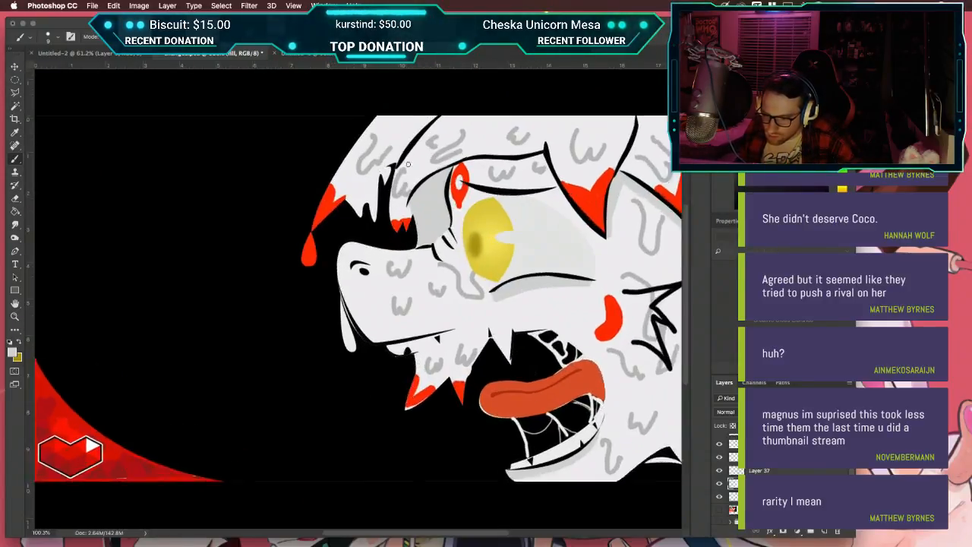
pyautogui.scroll(5, 421, 133)
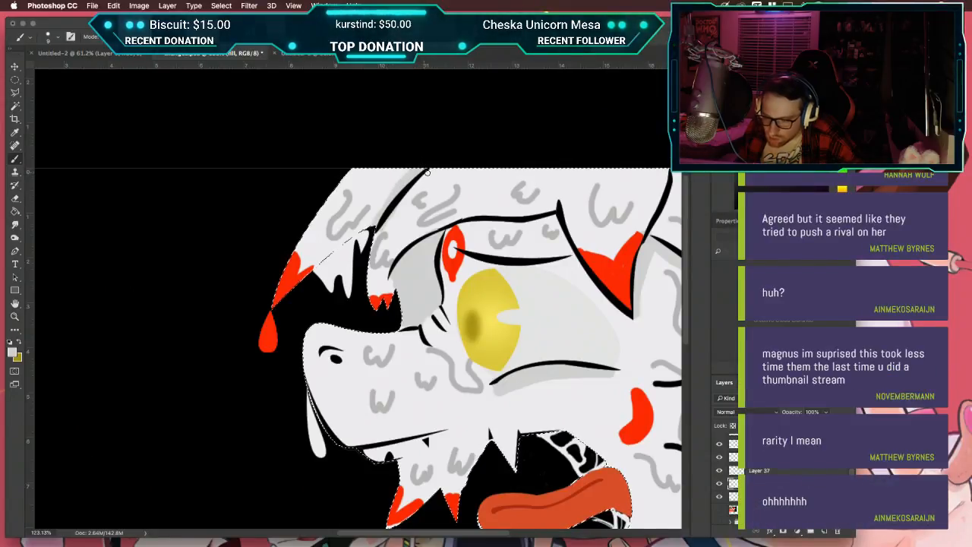
pyautogui.moveTo(390, 274); pyautogui.dragTo(377, 275)
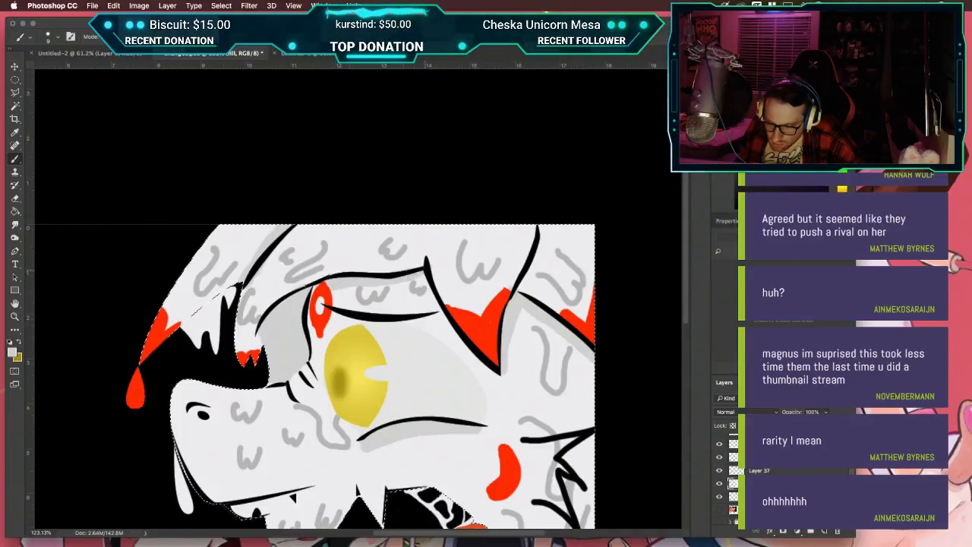
pyautogui.scroll(-5, 427, 262)
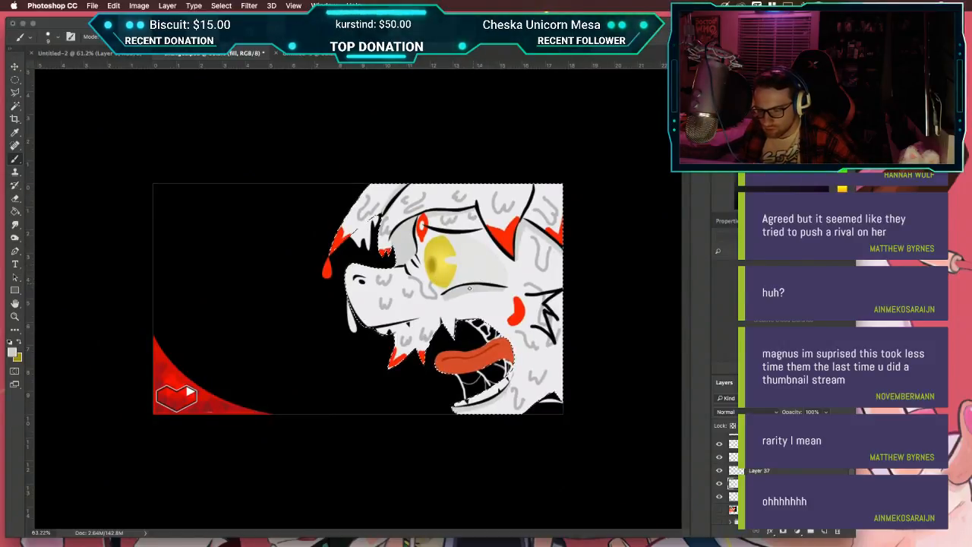
# Step: Paint a light grey shadow around the nostril on the snout
pyautogui.scroll(5, 430, 314)
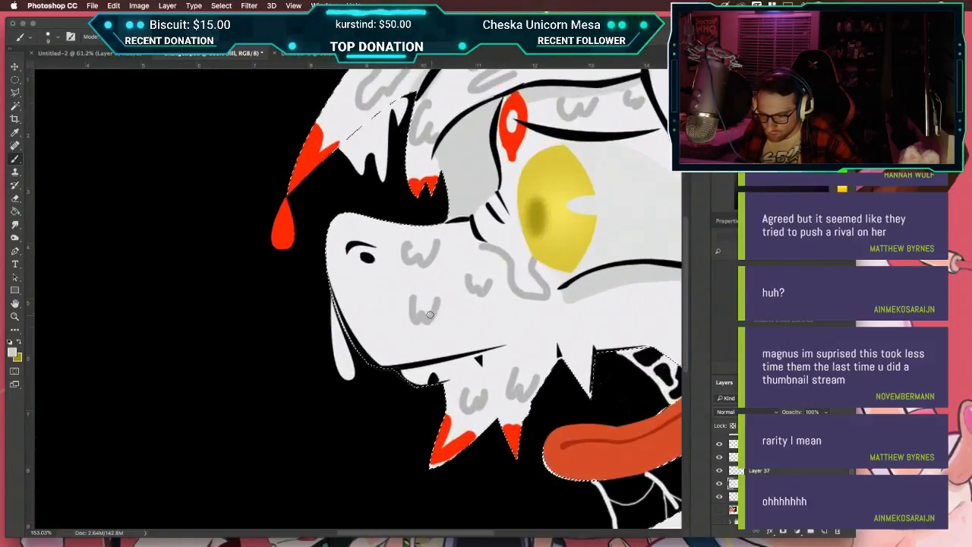
pyautogui.scroll(1, 370, 271)
pyautogui.moveTo(363, 239)
pyautogui.mouseDown()
pyautogui.moveTo(349, 249)
pyautogui.moveTo(370, 244)
pyautogui.mouseUp()
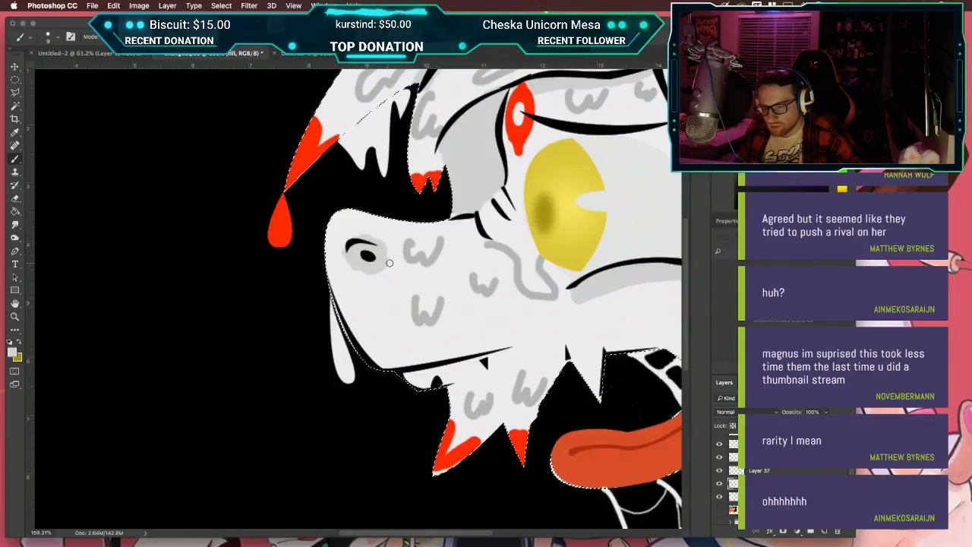
pyautogui.scroll(-5, 387, 263)
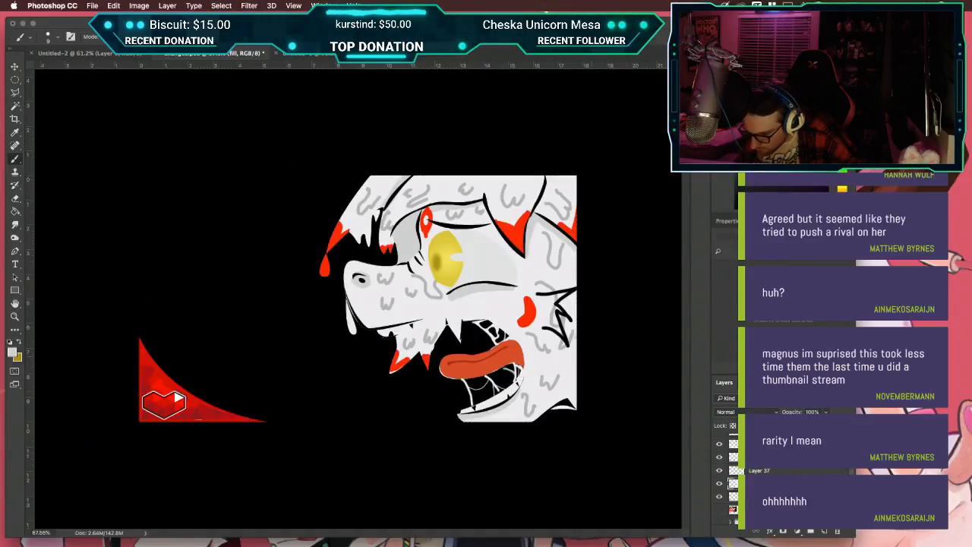
# Step: Identify the layer with the drips by toggling its visibility, and rename Layer 40 as srip
pyautogui.scroll(1, 722, 448)
pyautogui.click(721, 442)
pyautogui.click(721, 442)
pyautogui.doubleClick(722, 448)
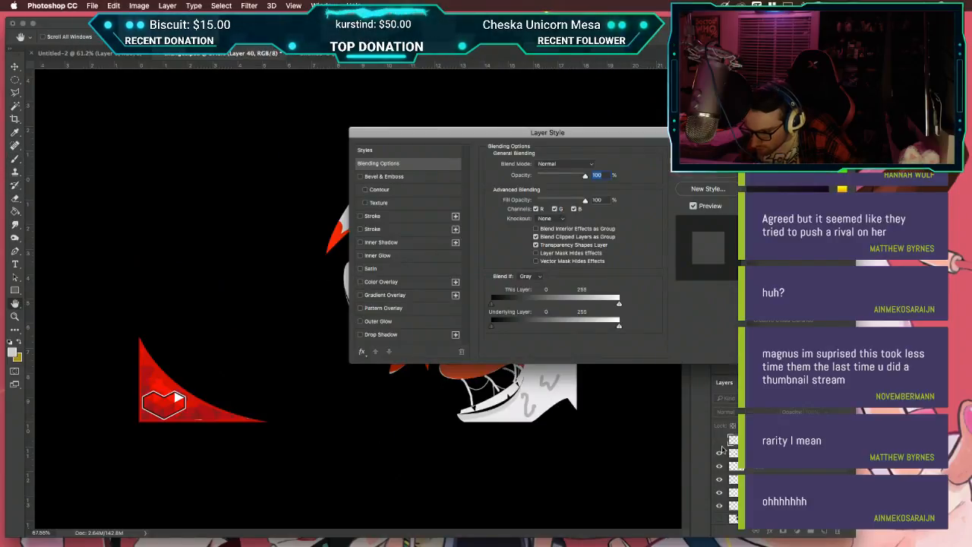
pyautogui.click(702, 171)
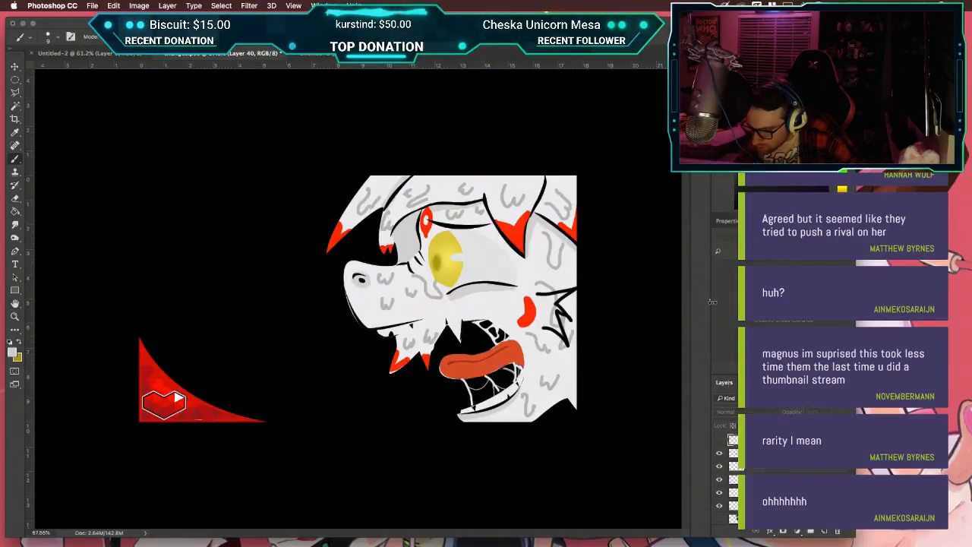
pyautogui.click(720, 441)
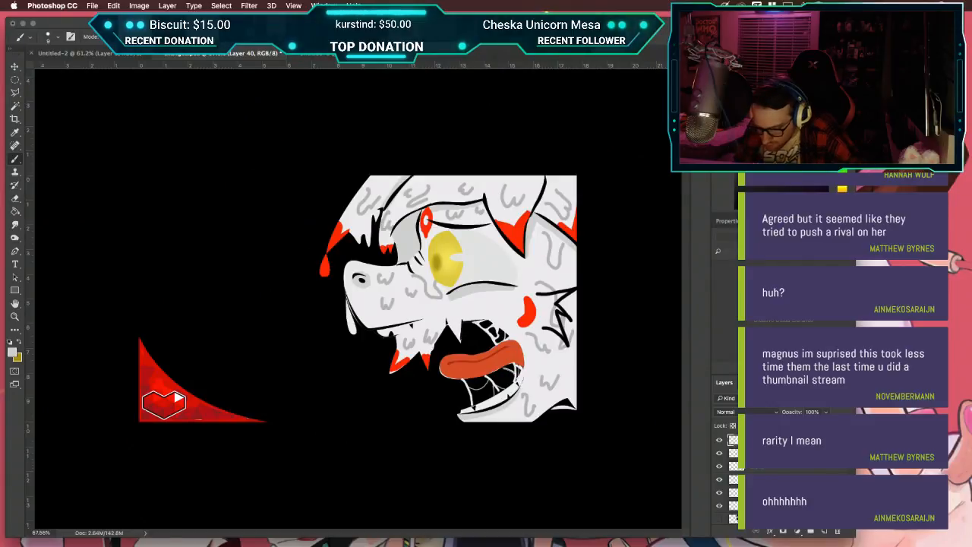
pyautogui.write('srip')
pyautogui.press('Return')
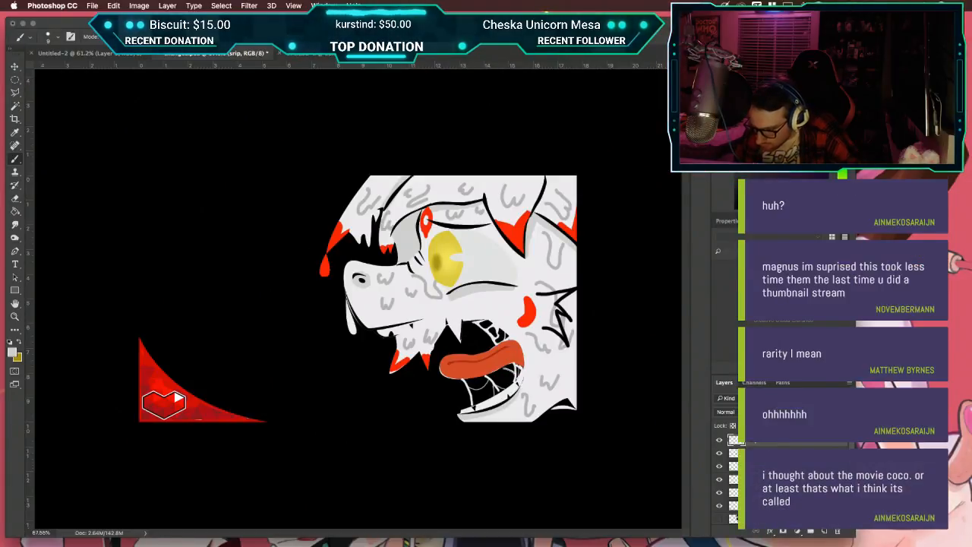
pyautogui.doubleClick(771, 444)
pyautogui.click(723, 174)
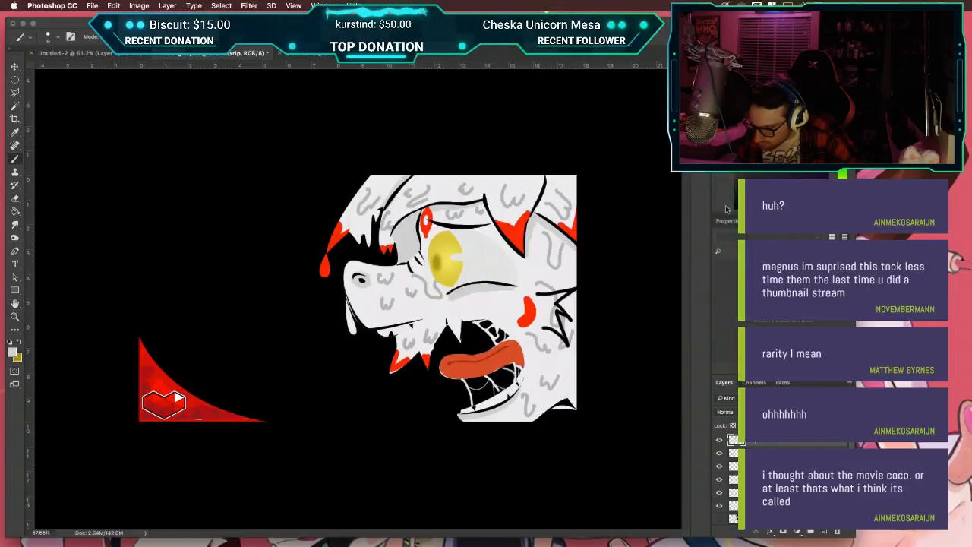
# Step: Find the layer holding the grey slime marks by toggling layer visibility, and rename Layer 37 as slimes
pyautogui.click(720, 454)
pyautogui.click(720, 454)
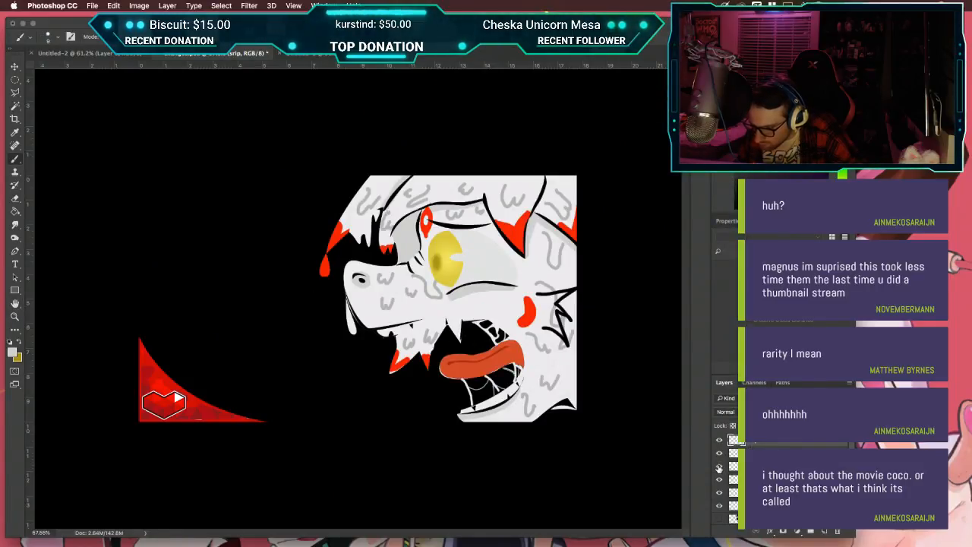
pyautogui.scroll(-1, 718, 467)
pyautogui.click(718, 465)
pyautogui.click(718, 474)
pyautogui.click(719, 474)
pyautogui.click(720, 489)
pyautogui.click(720, 488)
pyautogui.scroll(-2, 721, 491)
pyautogui.click(720, 490)
pyautogui.click(719, 491)
pyautogui.click(720, 503)
pyautogui.click(721, 503)
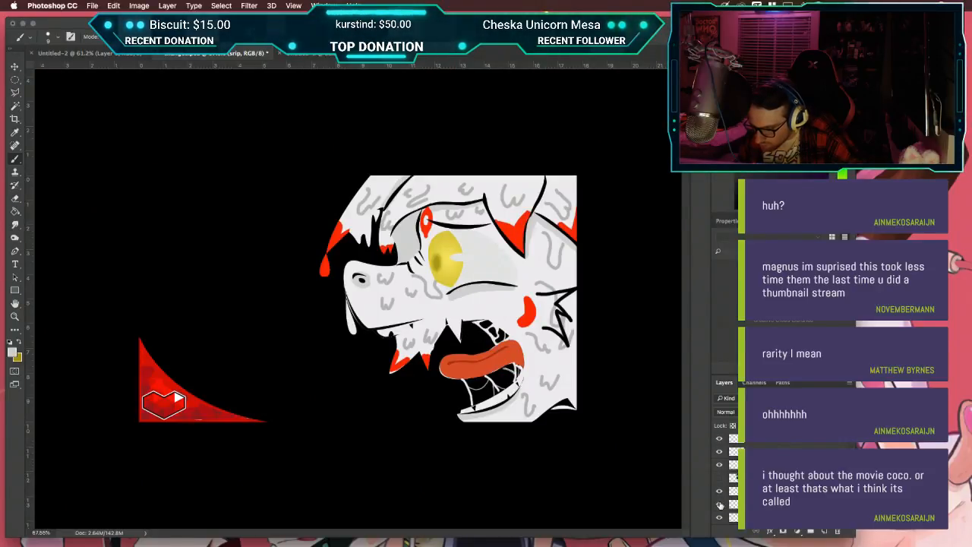
pyautogui.scroll(-1, 720, 504)
pyautogui.click(719, 502)
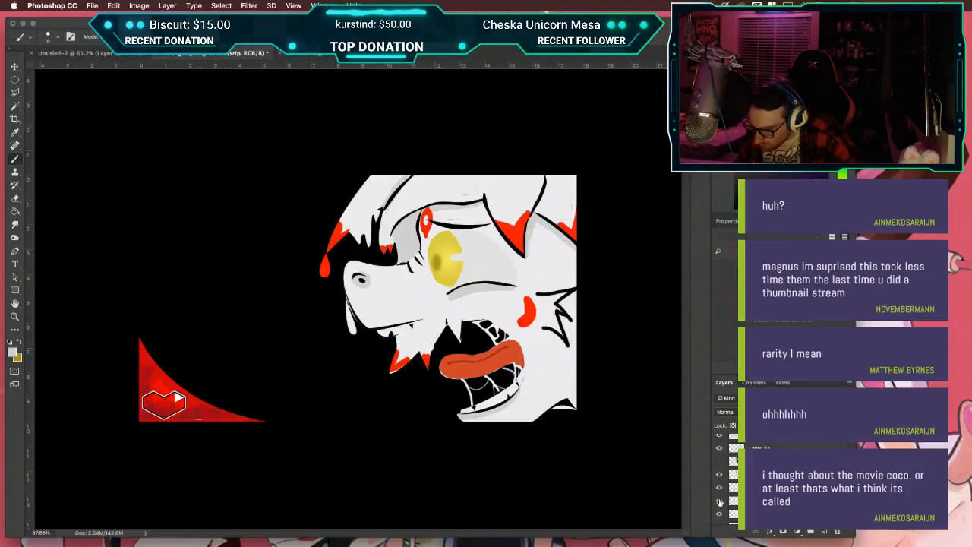
pyautogui.click(720, 502)
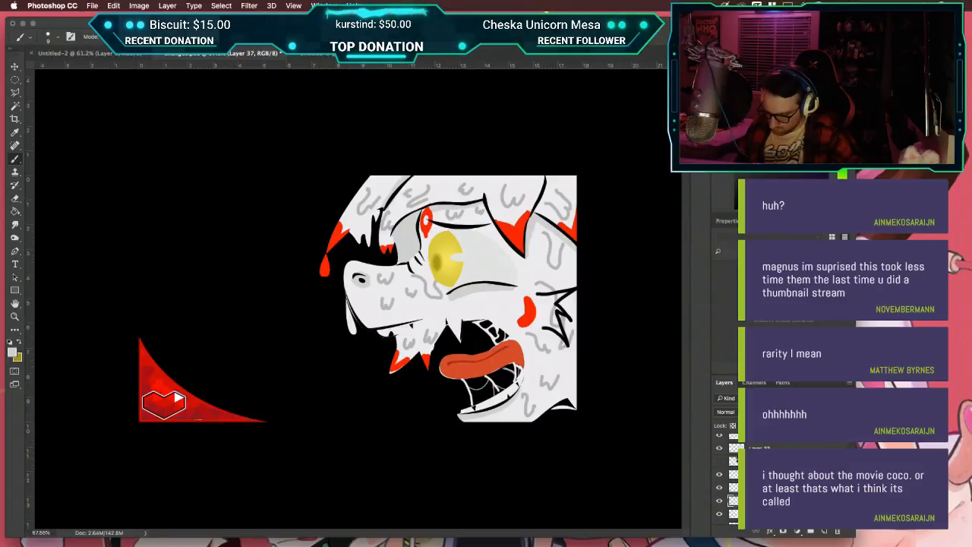
# Step: Erase the grey slime mark running behind the jagged black cheek lines on the slimes layer with a size 20 eraser
pyautogui.press('e')
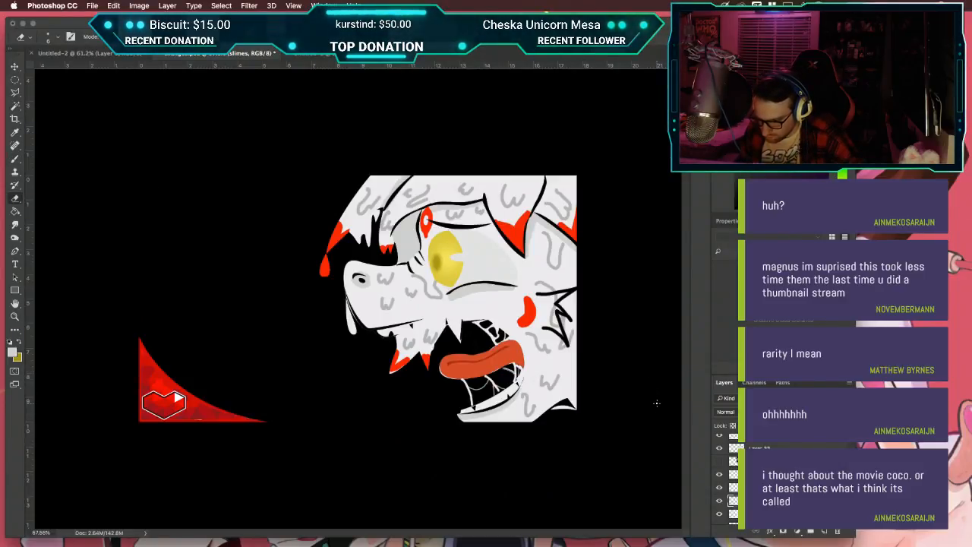
pyautogui.scroll(5, 657, 403)
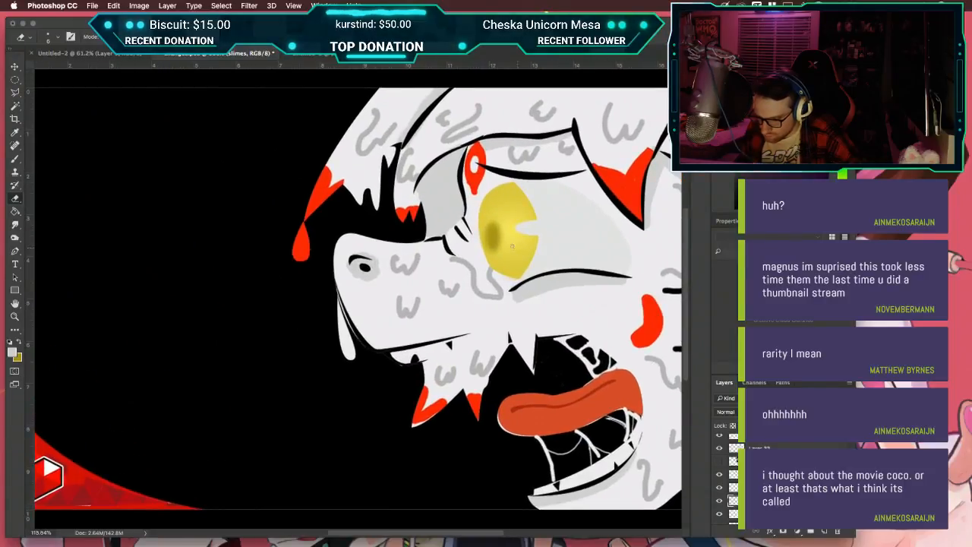
pyautogui.scroll(4, 502, 264)
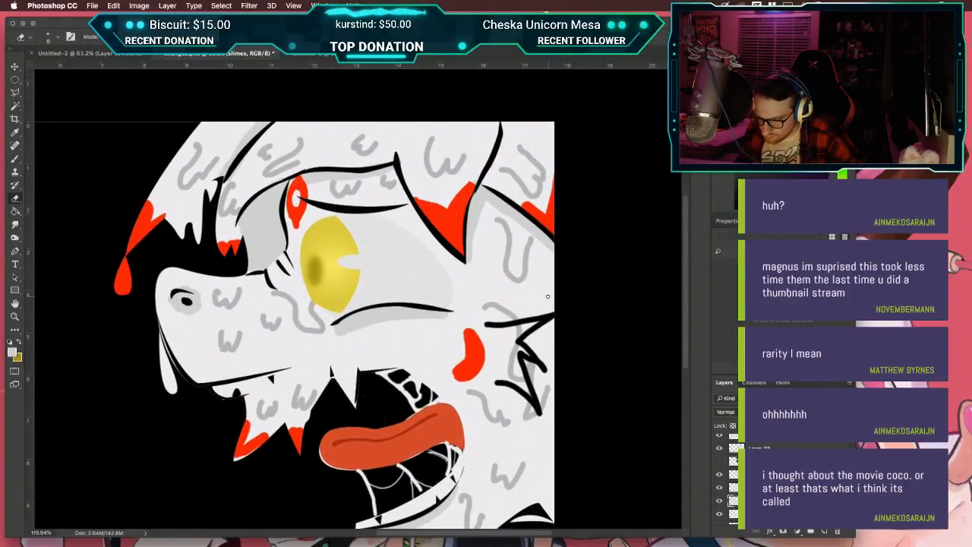
pyautogui.hscroll(5, 558, 311)
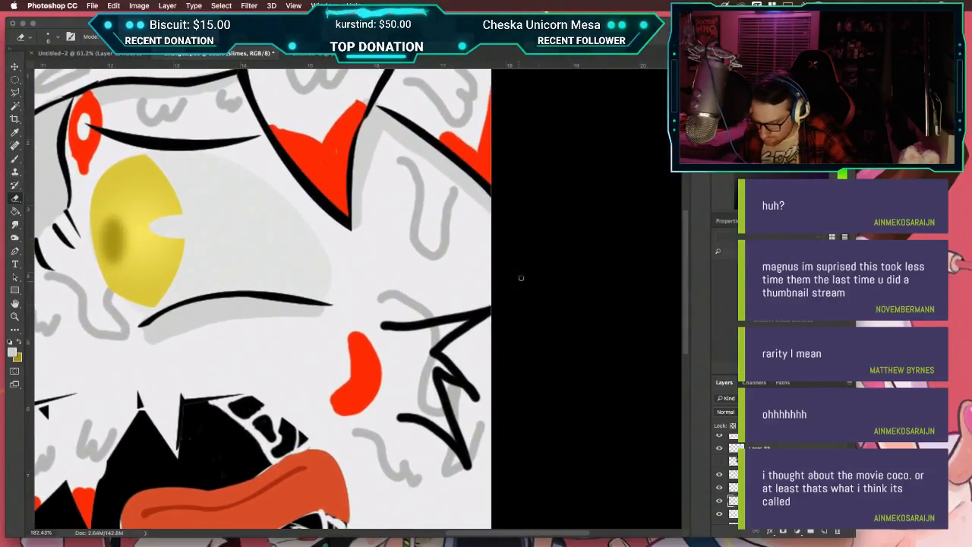
pyautogui.press(']')
pyautogui.press(']')
pyautogui.press(']')
pyautogui.press(']')
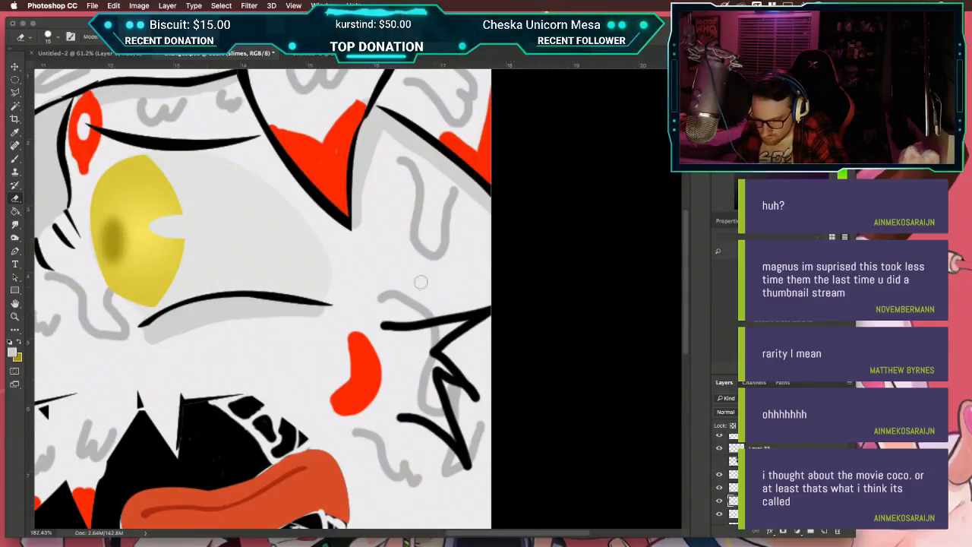
pyautogui.moveTo(388, 297)
pyautogui.mouseDown()
pyautogui.moveTo(410, 289)
pyautogui.moveTo(416, 308)
pyautogui.moveTo(442, 314)
pyautogui.moveTo(422, 408)
pyautogui.moveTo(454, 395)
pyautogui.moveTo(451, 411)
pyautogui.moveTo(454, 366)
pyautogui.mouseUp()
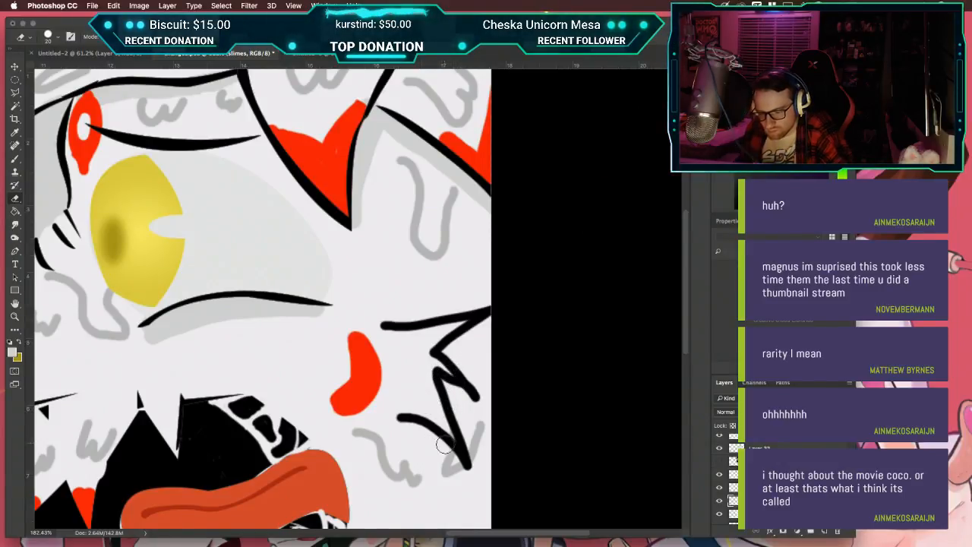
pyautogui.scroll(-3, 440, 368)
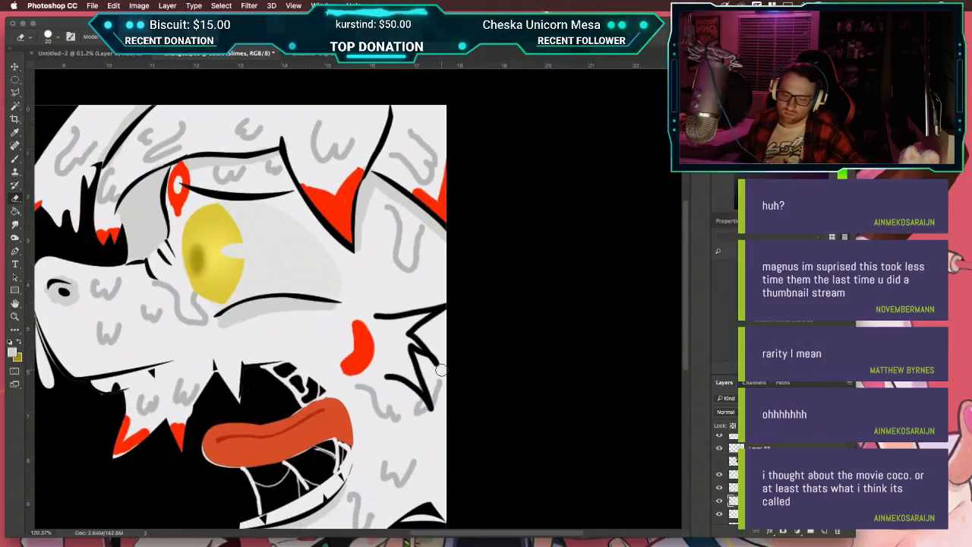
pyautogui.scroll(-2, 440, 368)
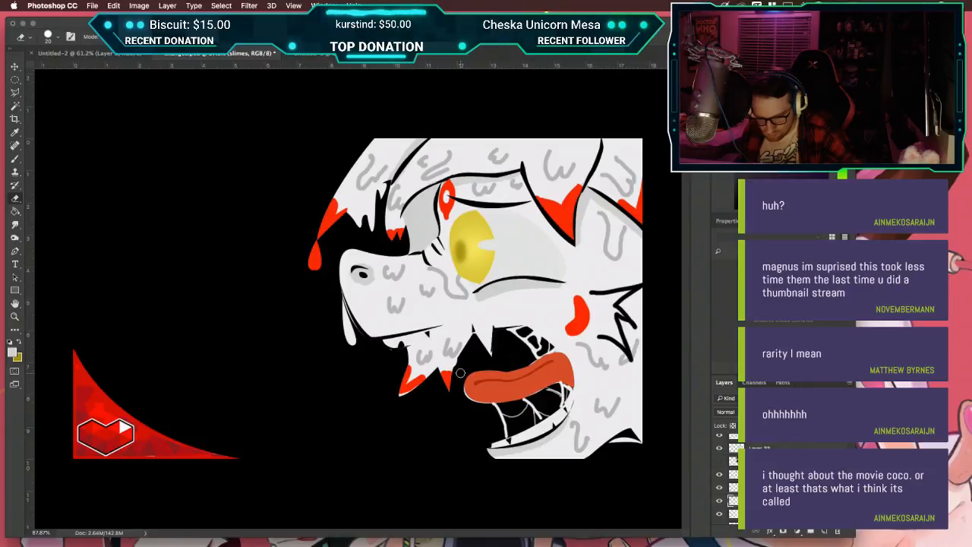
# Step: Try a light grey shading stroke above the lower jagged cheek line with the size 9 brush on the srip layer
pyautogui.press('b')
pyautogui.press('super+plus')
pyautogui.press('super+plus')
pyautogui.moveTo(615, 364); pyautogui.dragTo(465, 341)
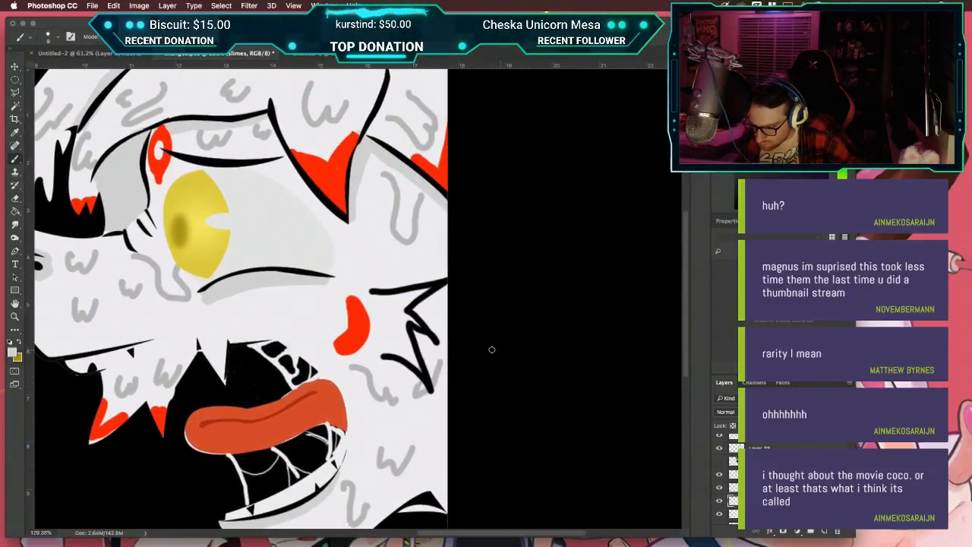
pyautogui.press('super+plus')
pyautogui.click(757, 442)
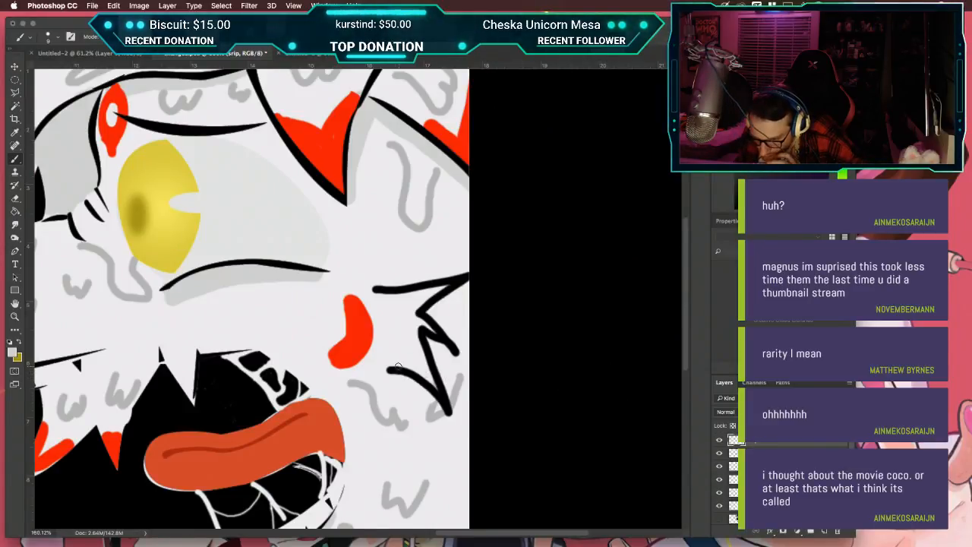
pyautogui.moveTo(396, 356); pyautogui.dragTo(430, 372)
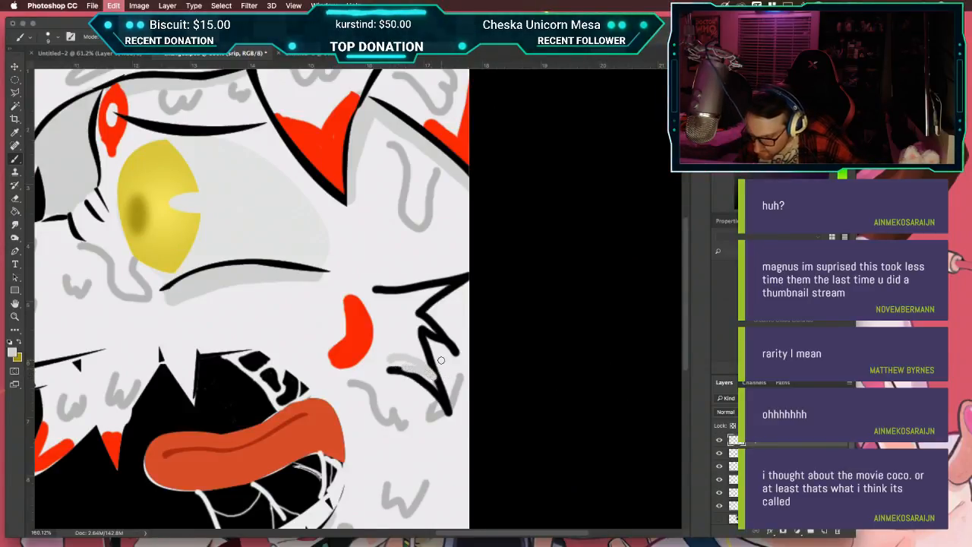
pyautogui.press('super+z')
# Step: Paint light grey shading beside the jagged black cheek lines on the stroke layer
pyautogui.click(719, 453)
pyautogui.click(719, 453)
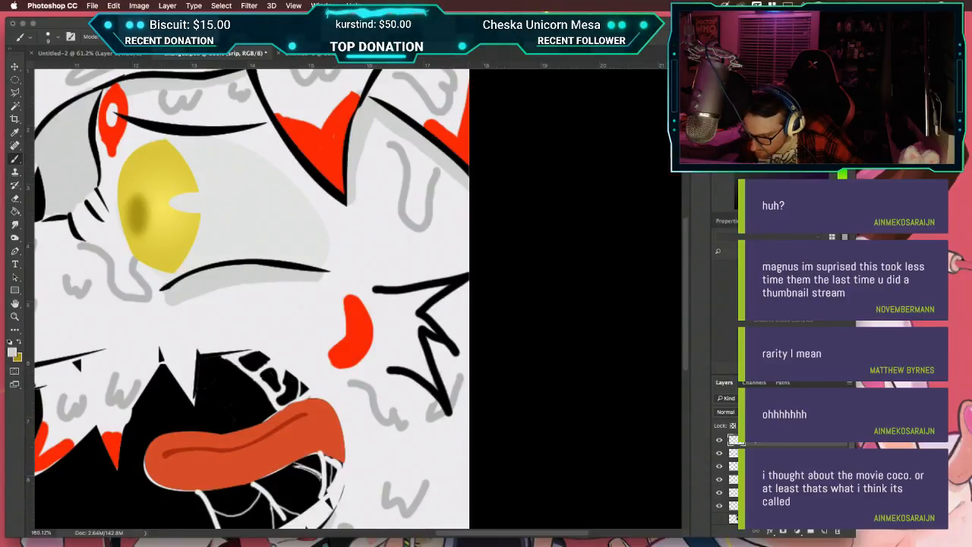
pyautogui.click(774, 479)
pyautogui.click(759, 466)
pyautogui.moveTo(394, 364); pyautogui.dragTo(429, 378)
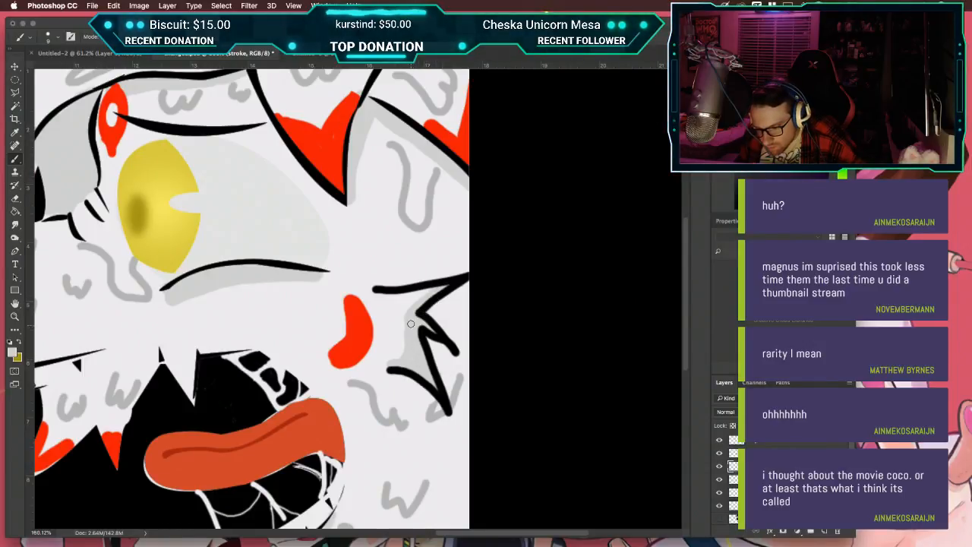
pyautogui.scroll(-3, 406, 349)
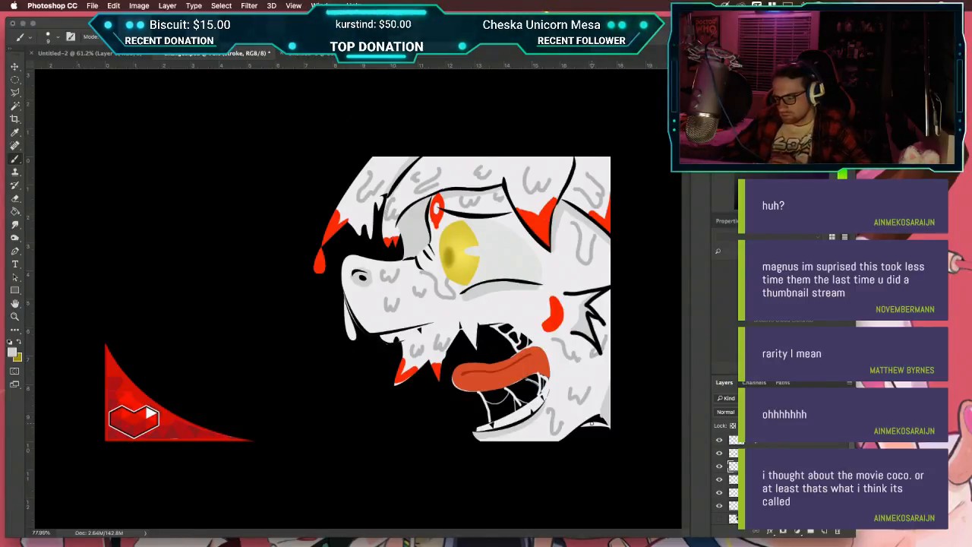
# Step: Compare the white painting with the dark reference artwork by toggling the reference layer's visibility
pyautogui.scroll(-5, 782, 482)
pyautogui.scroll(5, 741, 469)
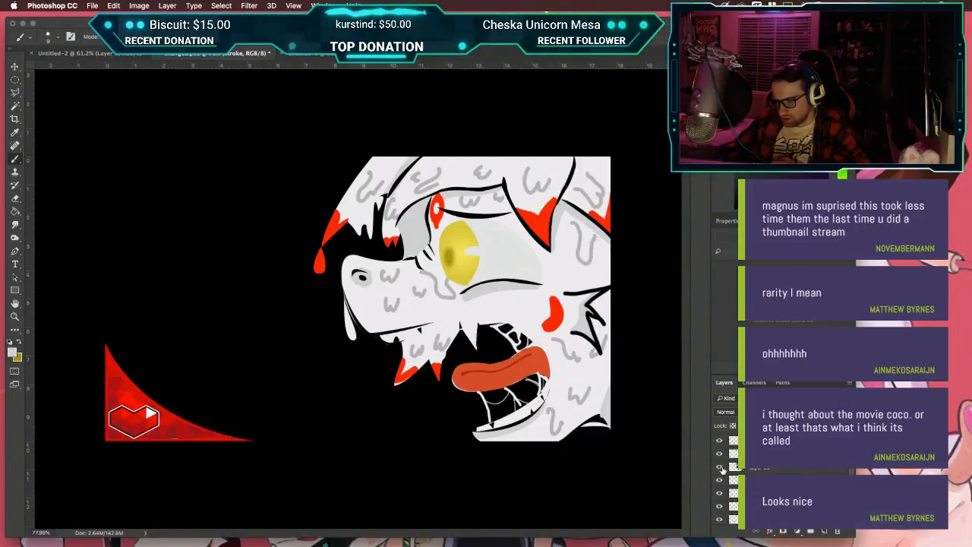
pyautogui.click(719, 466)
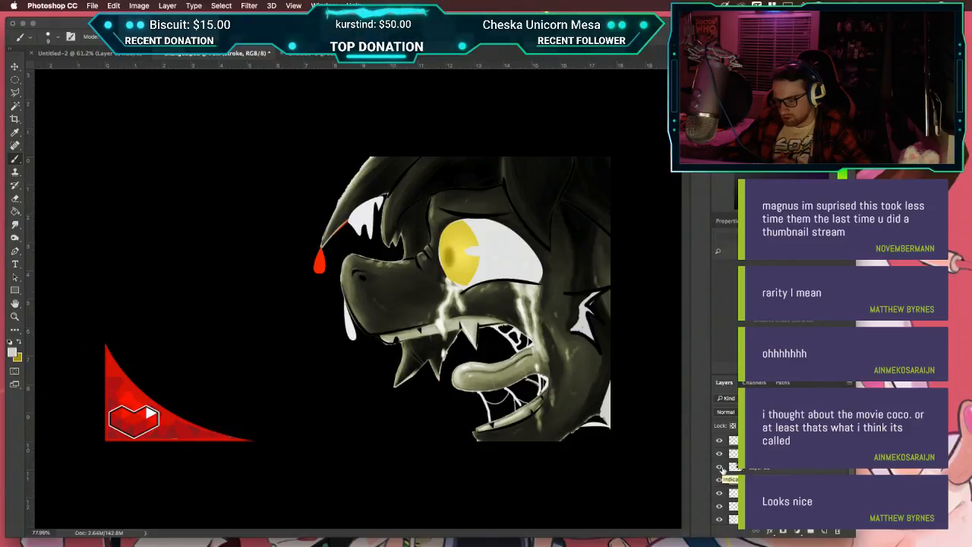
pyautogui.click(718, 467)
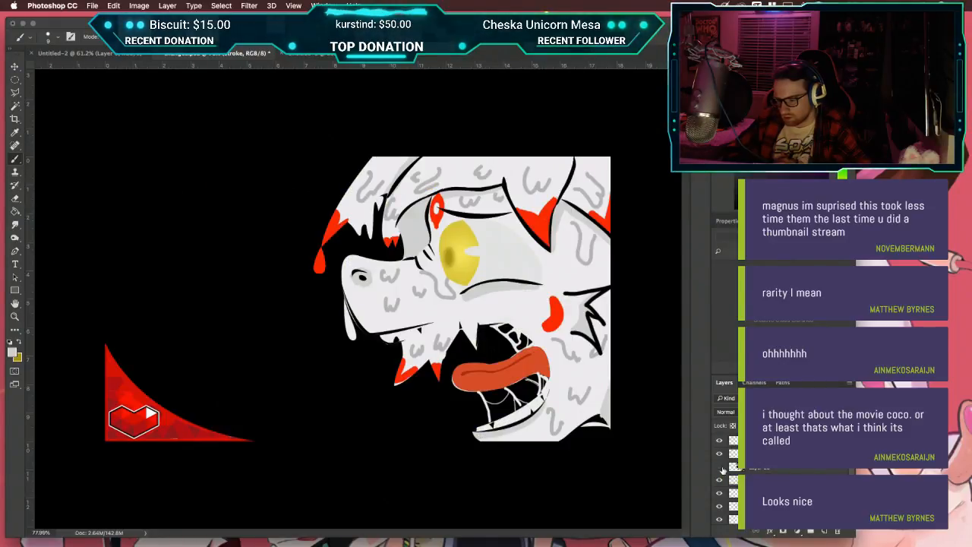
pyautogui.click(720, 466)
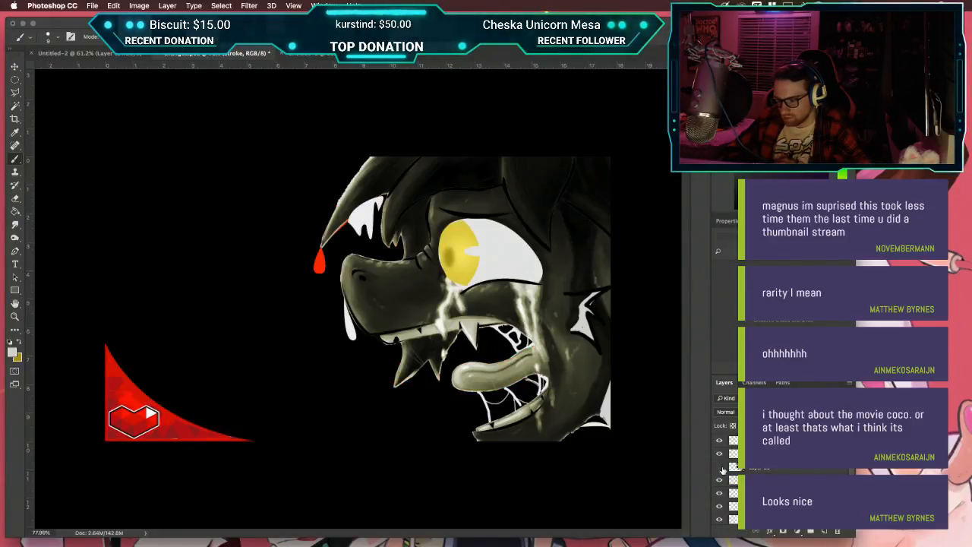
pyautogui.click(720, 466)
pyautogui.click(720, 467)
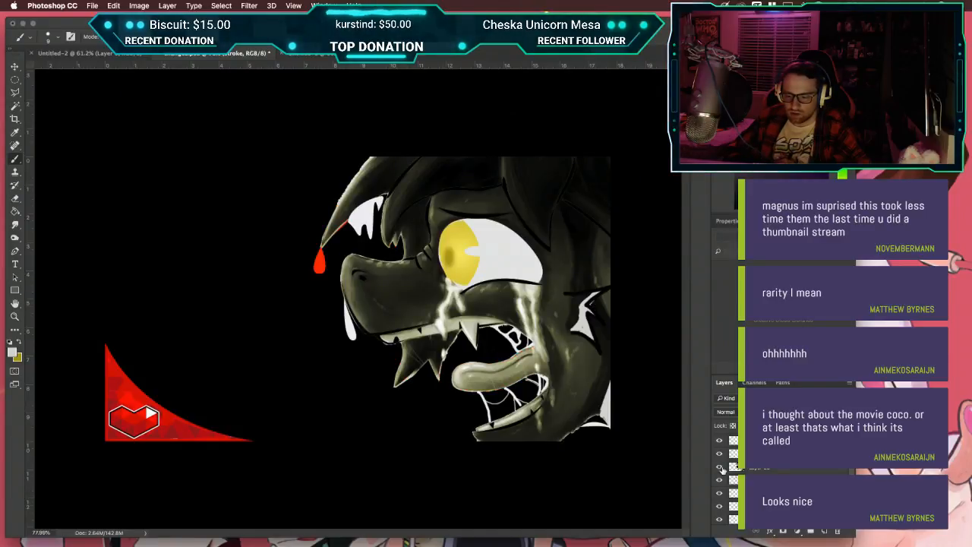
# Step: Hide the dark reference artwork and paint grey slime squiggles on the fox's muzzle and cheek, using the grey sampled from the existing marks
pyautogui.click(720, 467)
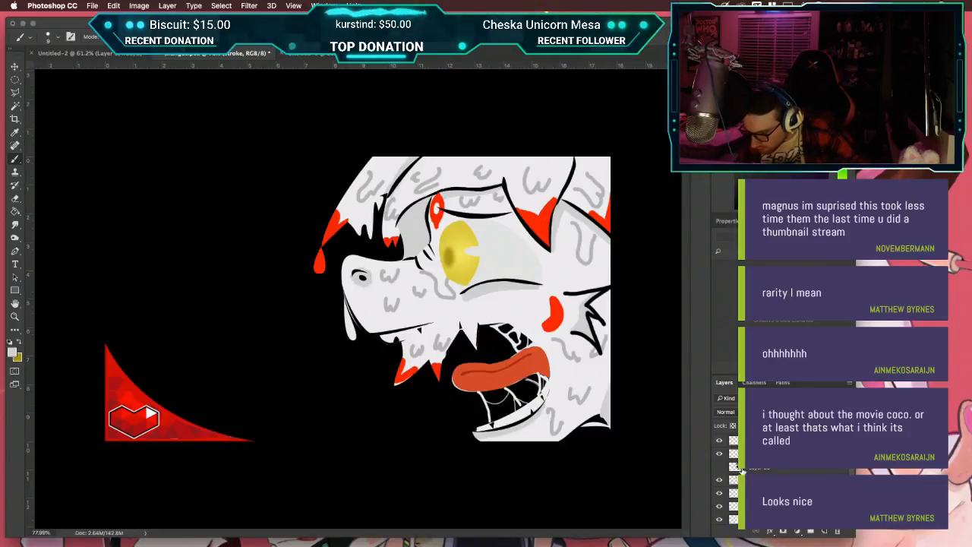
pyautogui.scroll(-1, 739, 472)
pyautogui.click(759, 499)
pyautogui.press('i')
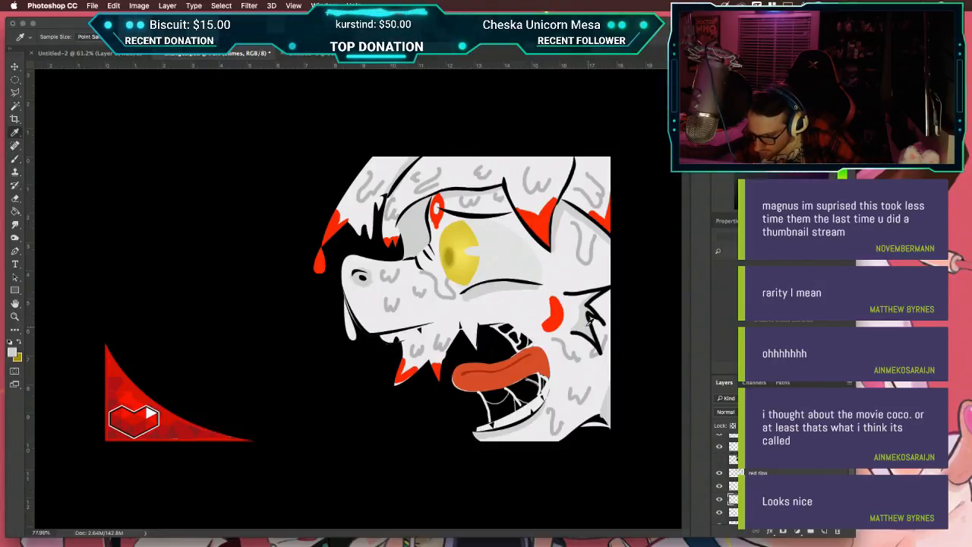
pyautogui.click(575, 355)
pyautogui.press('b')
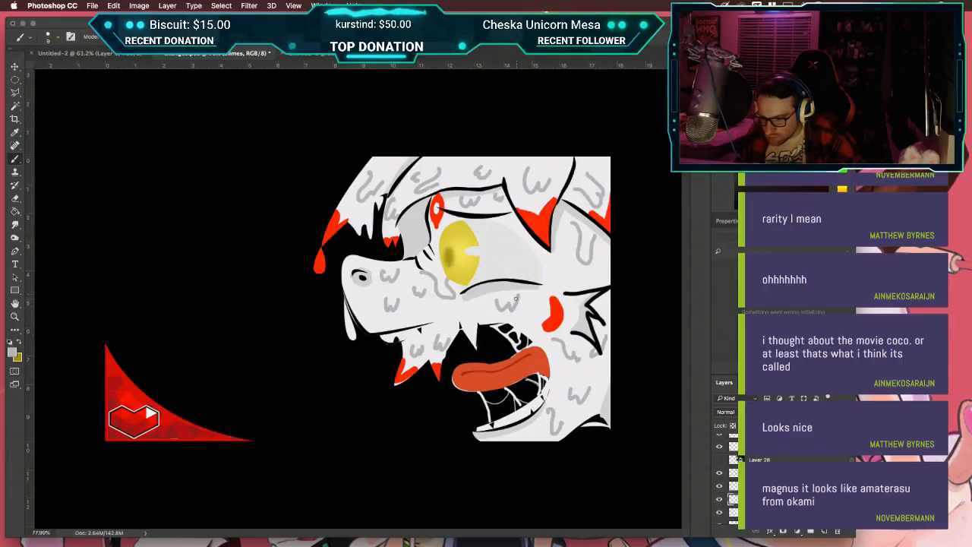
pyautogui.moveTo(480, 306); pyautogui.dragTo(489, 309)
pyautogui.press('super+z')
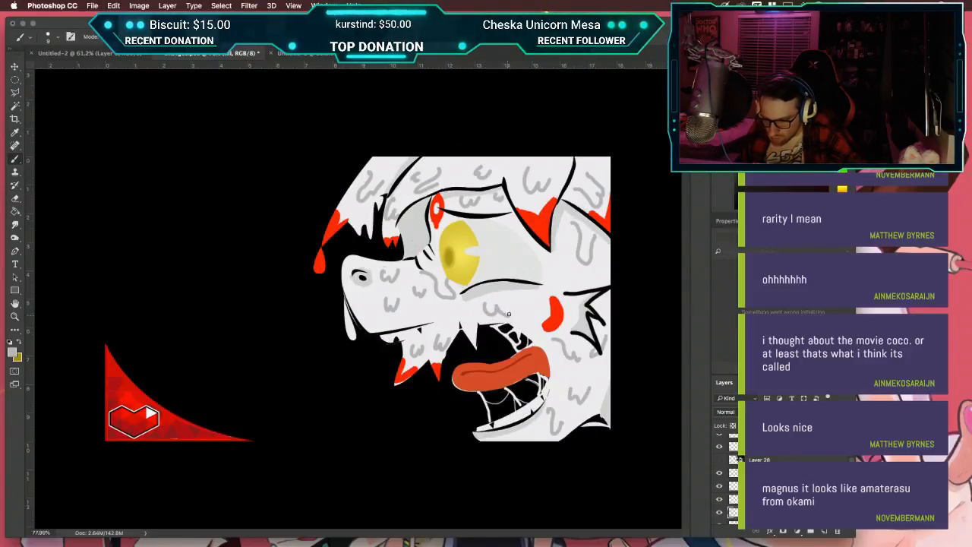
pyautogui.moveTo(524, 310); pyautogui.dragTo(533, 325)
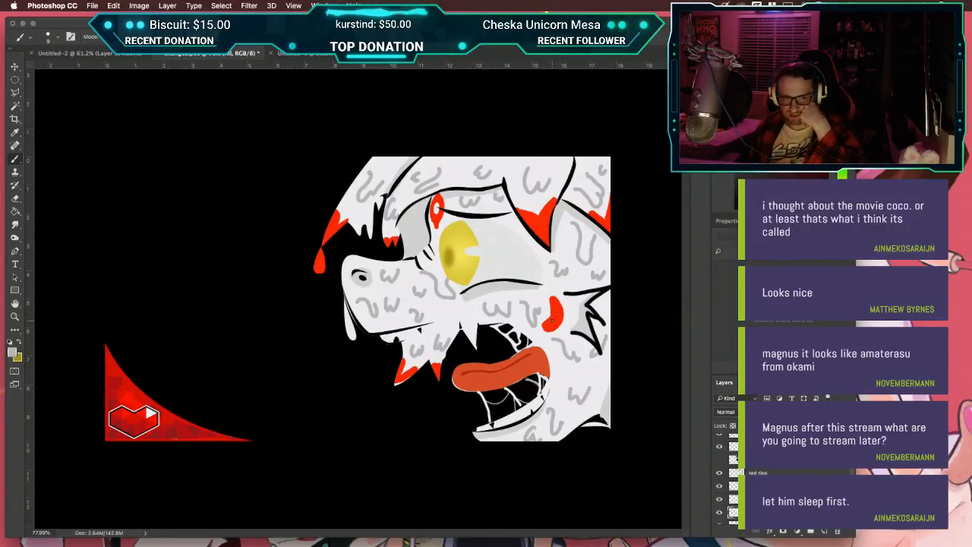
# Step: Switch to Safari to check the Changed soundtrack cover artwork, and return to the painting in Photoshop
pyautogui.hotkey('ctrl', 'Left')
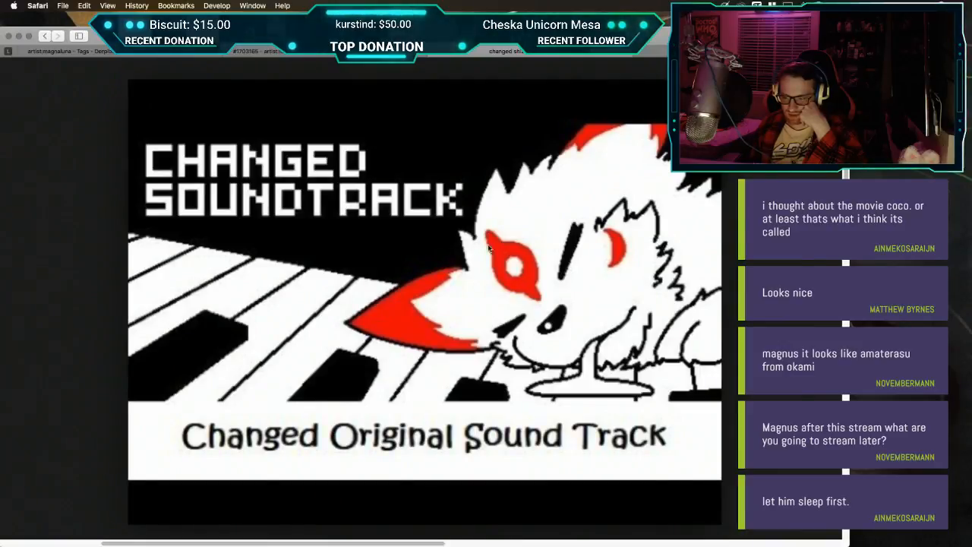
pyautogui.hotkey('ctrl', 'Right')
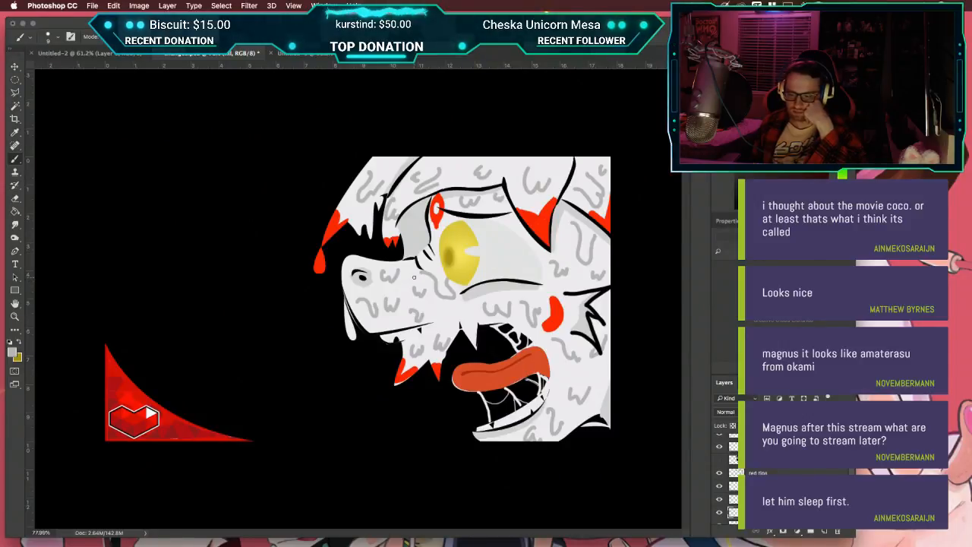
pyautogui.scroll(4, 410, 279)
pyautogui.scroll(-2, 414, 278)
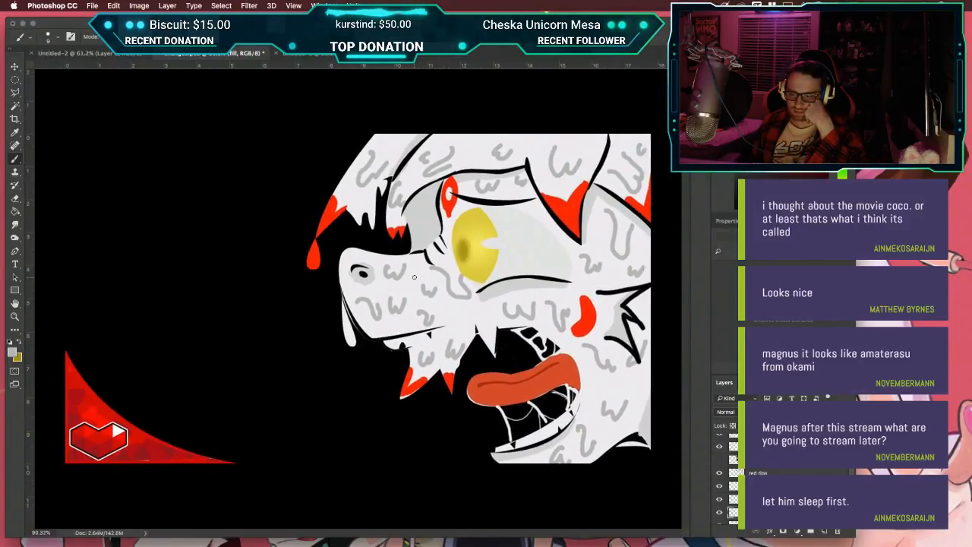
pyautogui.scroll(-1, 414, 277)
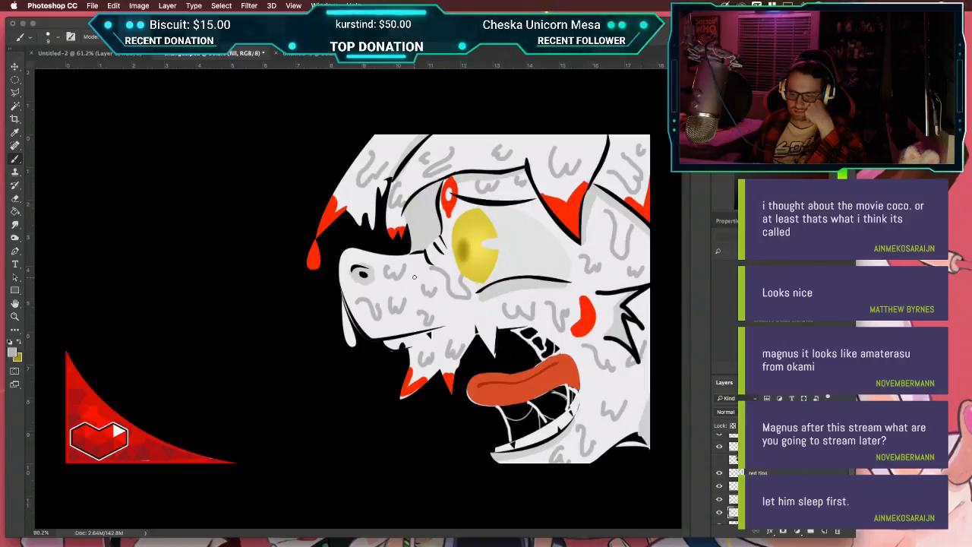
# Step: Set the foreground colour to a darker neutral grey than dbdbdb for shading the mouth
pyautogui.scroll(5, 414, 277)
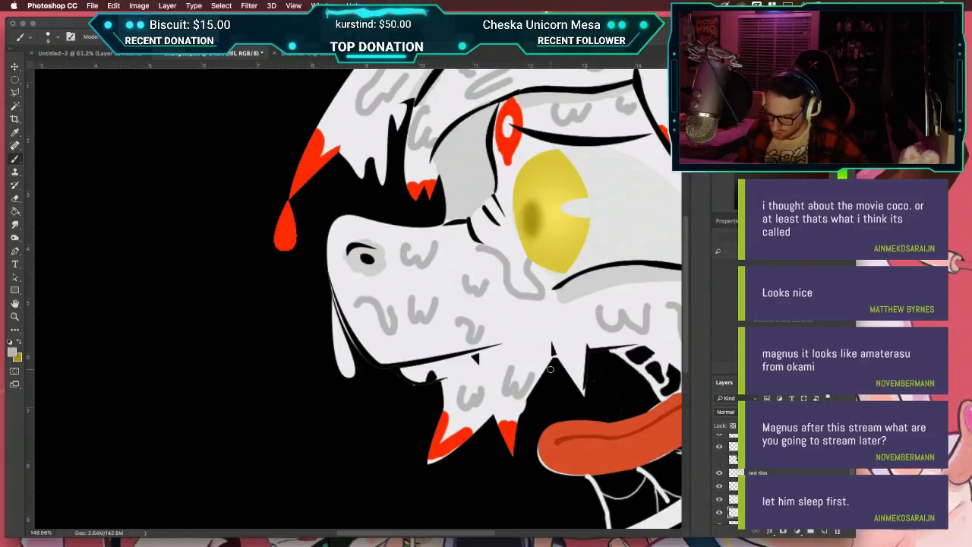
pyautogui.press('i')
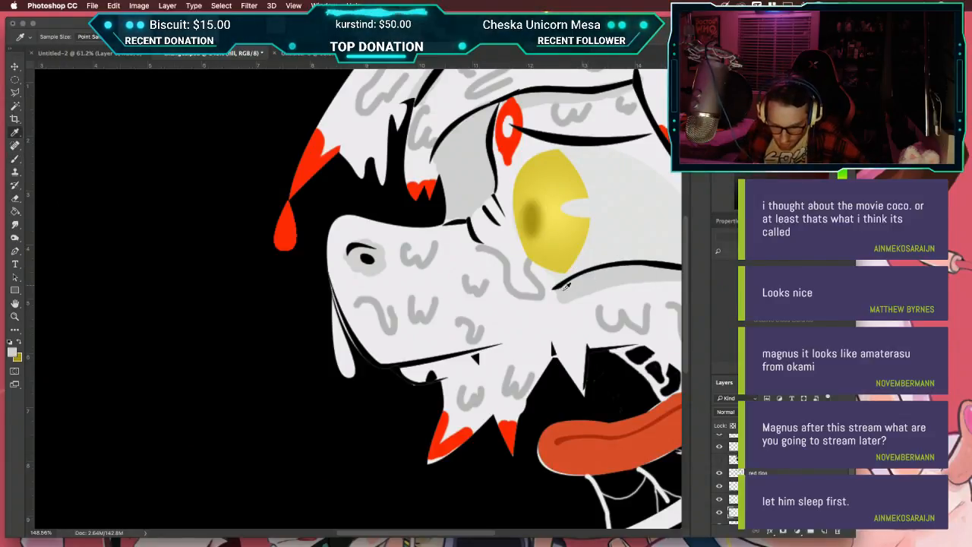
pyautogui.click(15, 352)
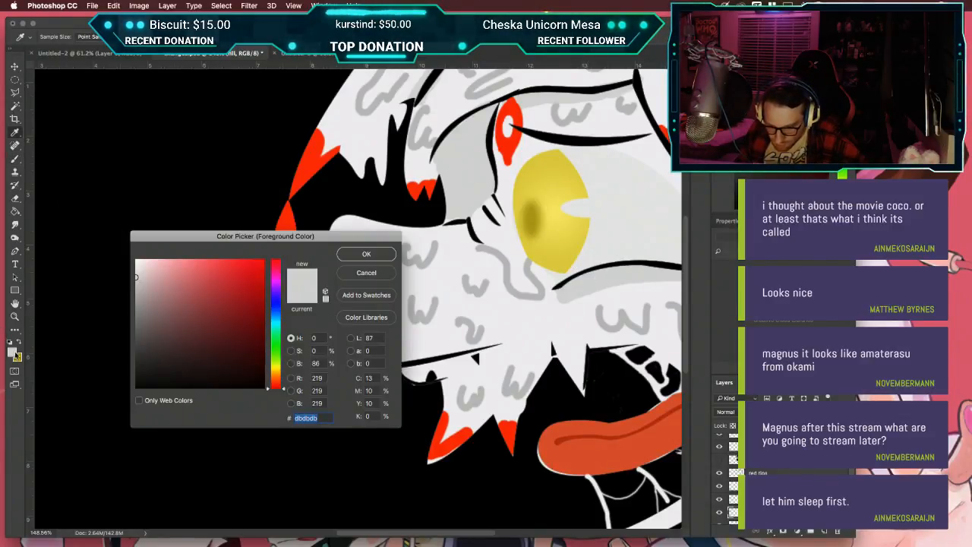
pyautogui.click(136, 291)
pyautogui.press('Return')
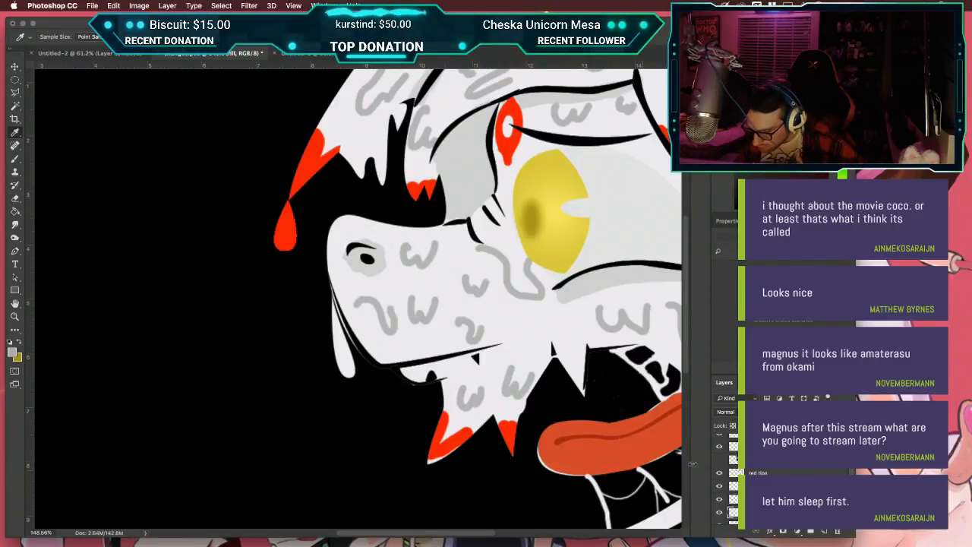
pyautogui.scroll(3, 782, 478)
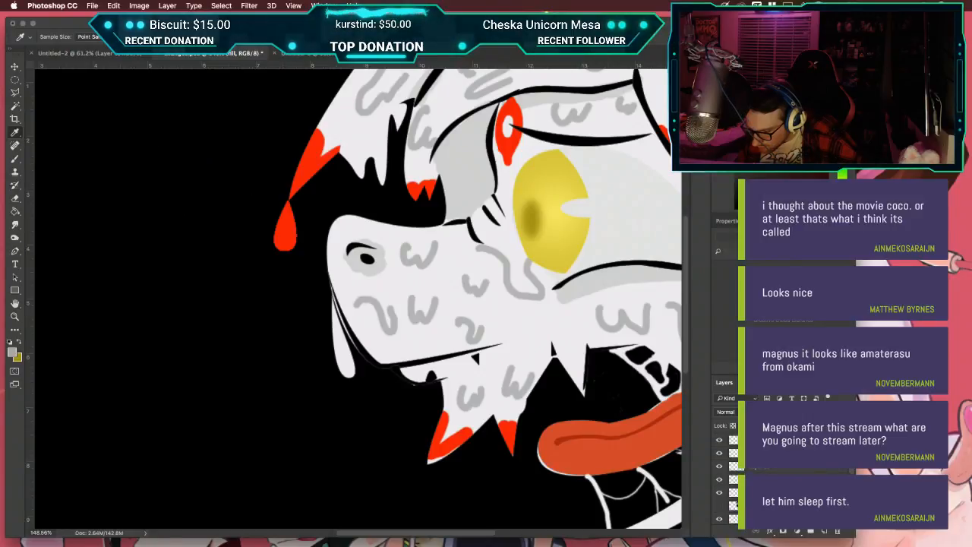
pyautogui.scroll(-4, 782, 479)
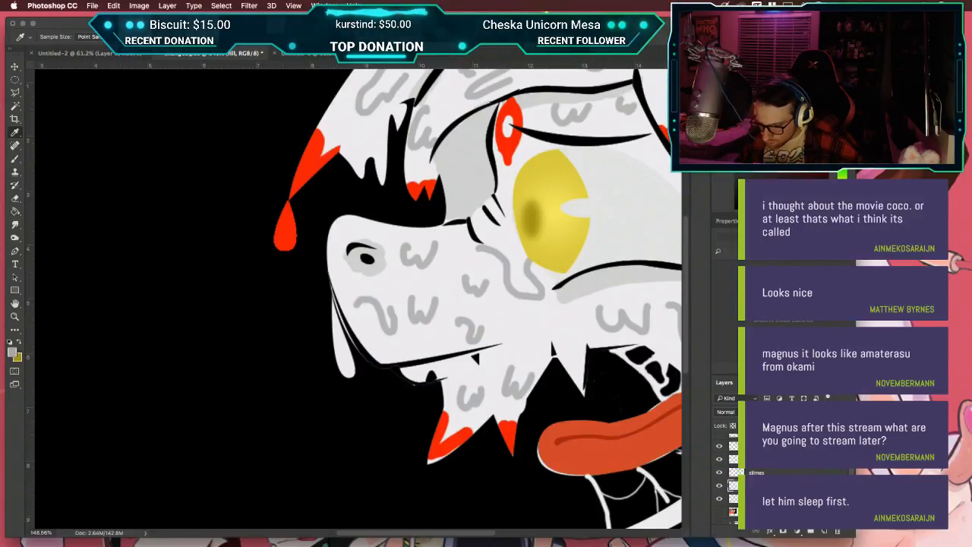
pyautogui.press('b')
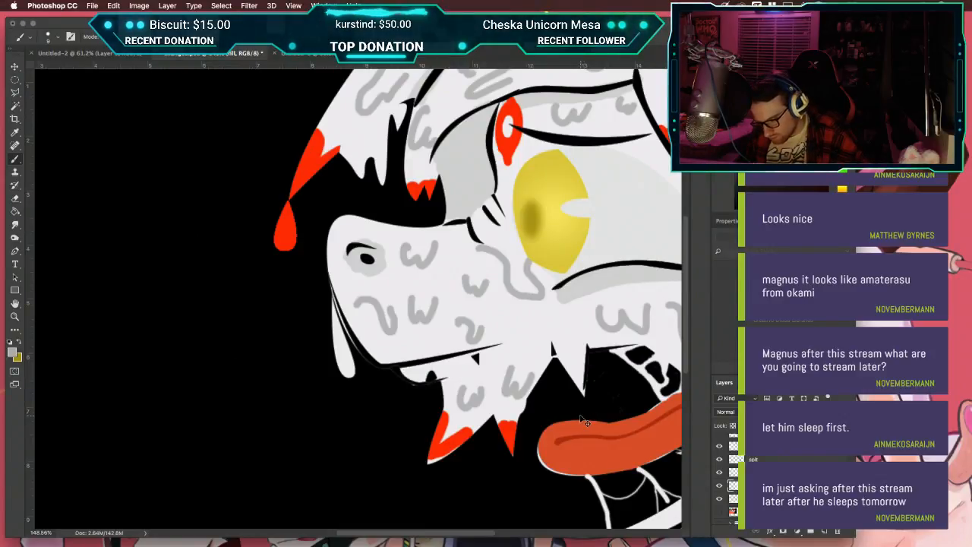
# Step: Load the fill layer's outline as a selection and shade the gum and teeth beneath the muzzle with light grey sampled from the eye white
pyautogui.keyDown('super'); pyautogui.click(733, 485); pyautogui.keyUp('super')
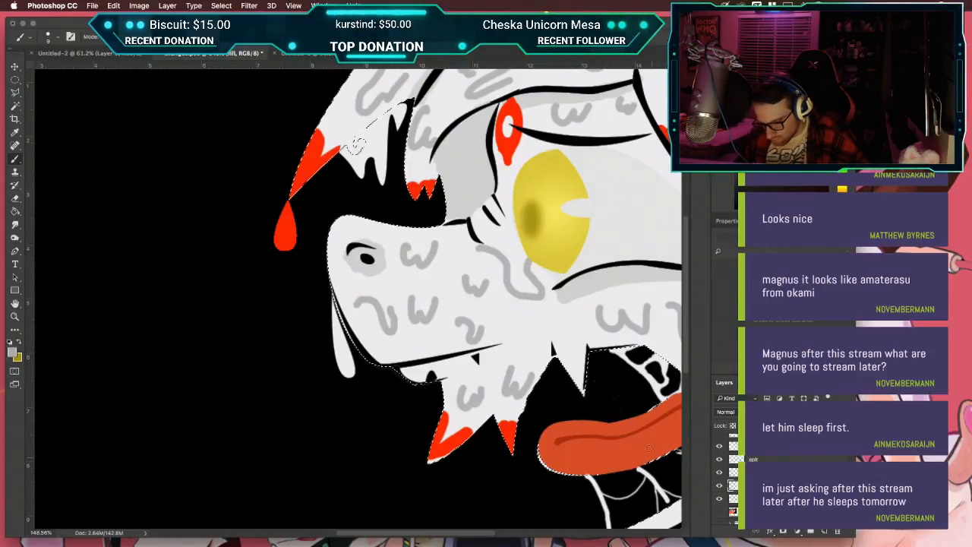
pyautogui.moveTo(405, 370)
pyautogui.mouseDown()
pyautogui.moveTo(412, 374)
pyautogui.moveTo(404, 371)
pyautogui.mouseUp()
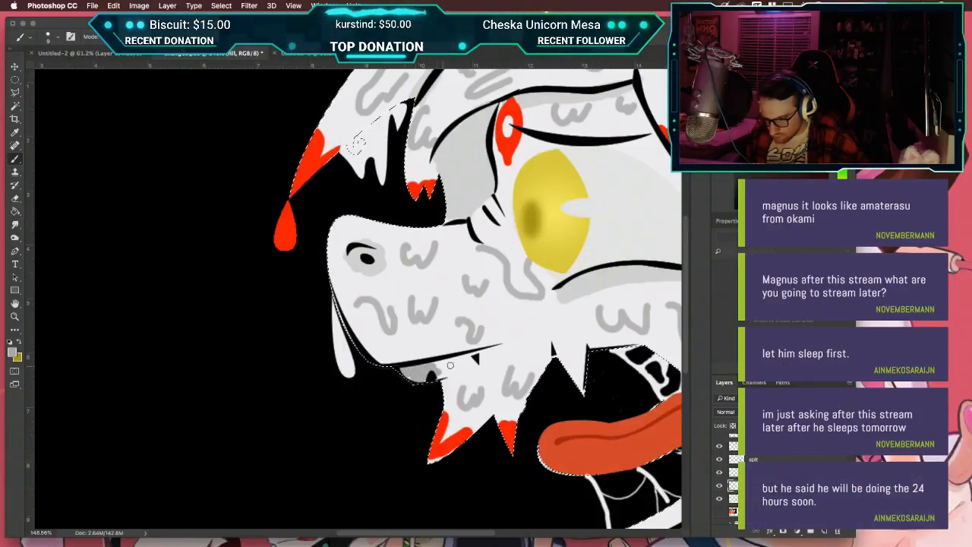
pyautogui.press('i')
pyautogui.click(618, 215)
pyautogui.press('b')
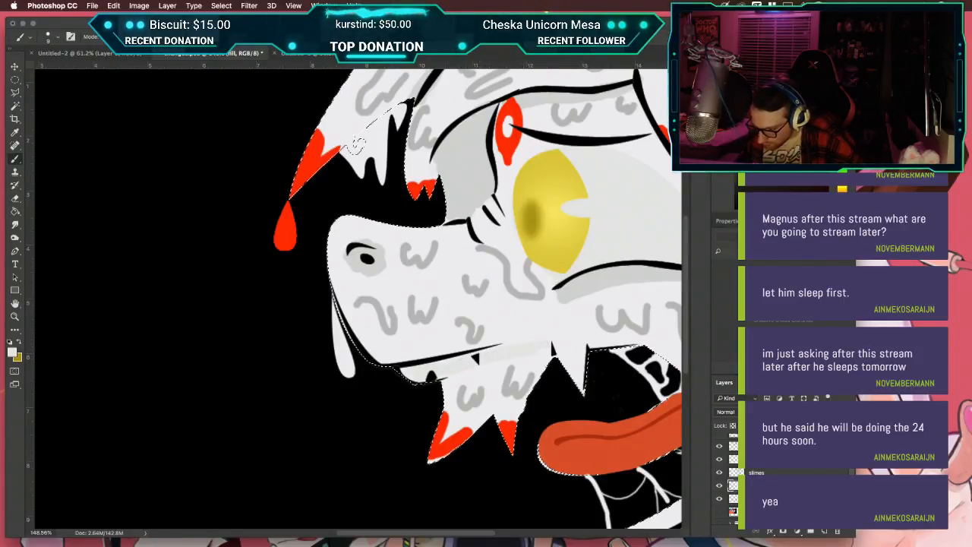
# Step: Compare the gum, teeth and lower jaw with the dark reference artwork by showing and hiding its layer
pyautogui.scroll(5, 725, 490)
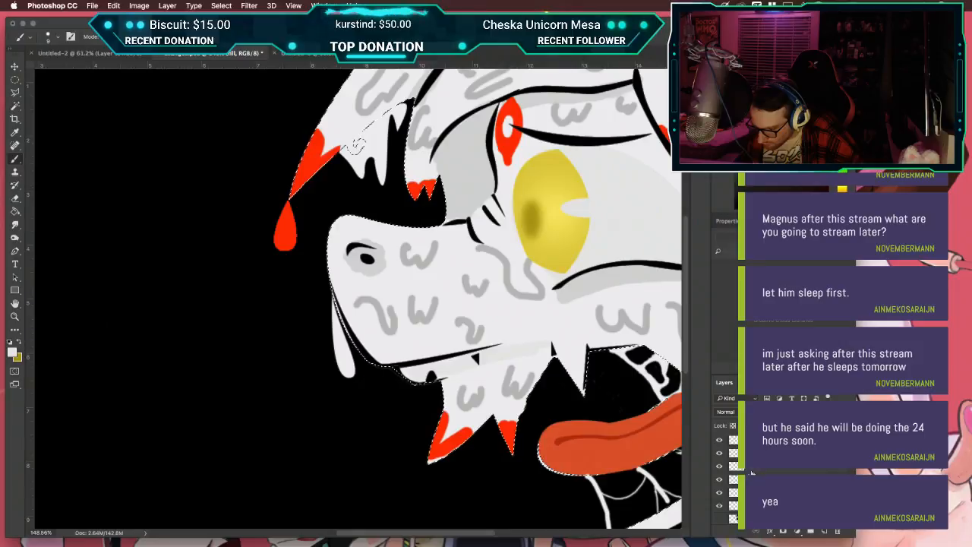
pyautogui.click(720, 501)
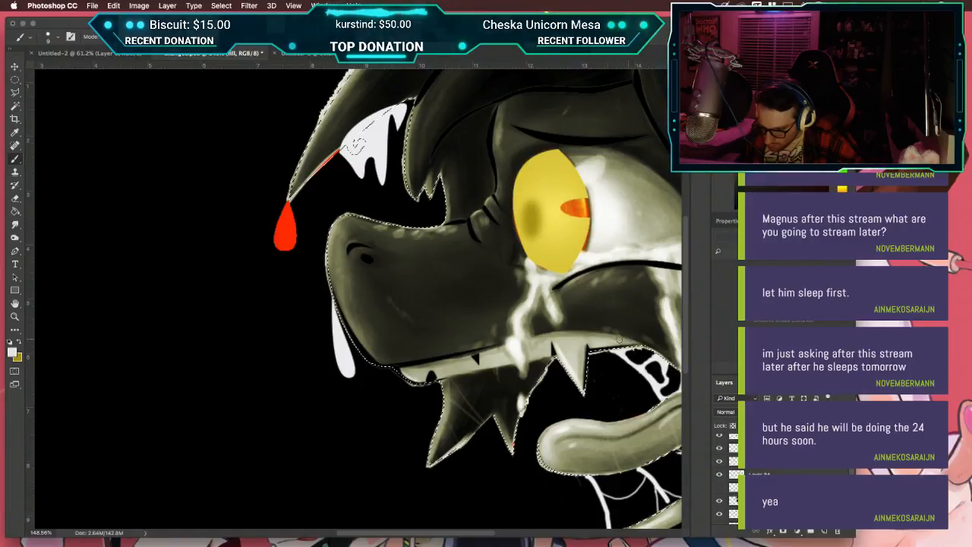
pyautogui.moveTo(354, 142); pyautogui.dragTo(237, 114)
pyautogui.scroll(-5, 239, 116)
pyautogui.hscroll(5, 239, 115)
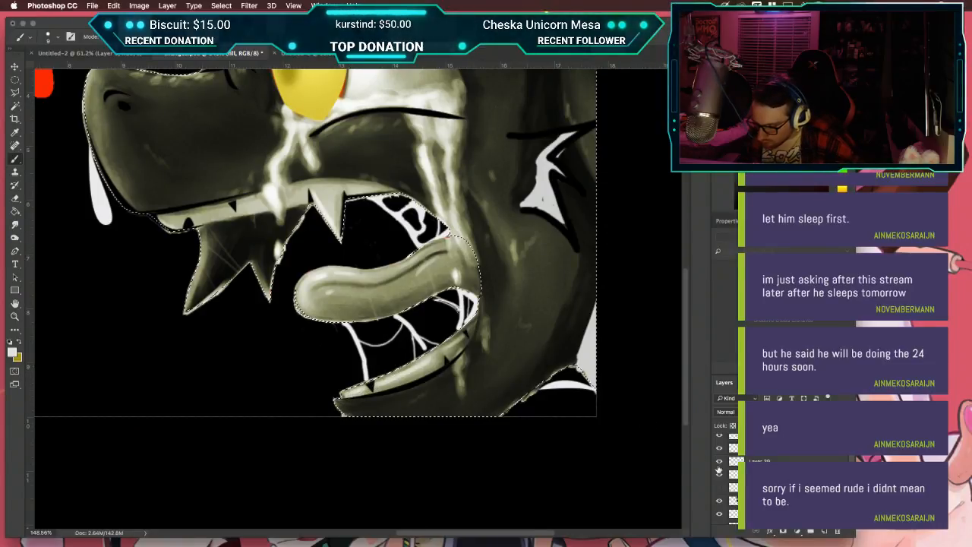
pyautogui.click(719, 500)
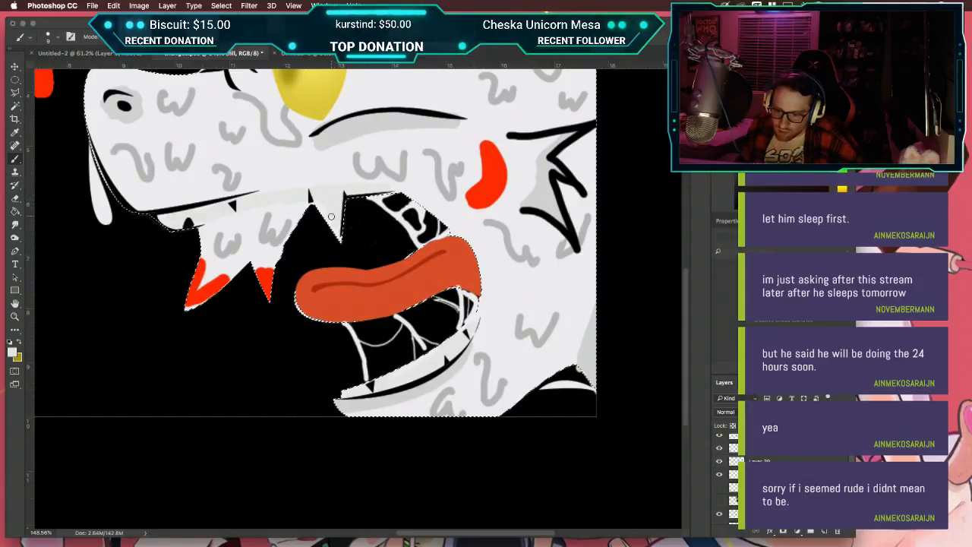
# Step: Clear the selection and show the hidden group containing the CHANGED title lettering
pyautogui.scroll(-5, 335, 208)
pyautogui.scroll(-2, 342, 228)
pyautogui.press('super+d')
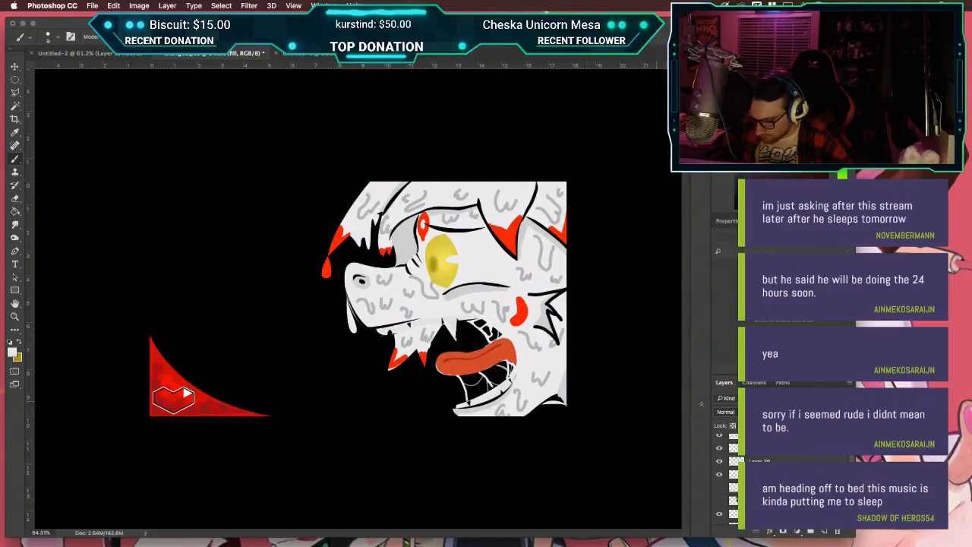
pyautogui.scroll(-5, 782, 478)
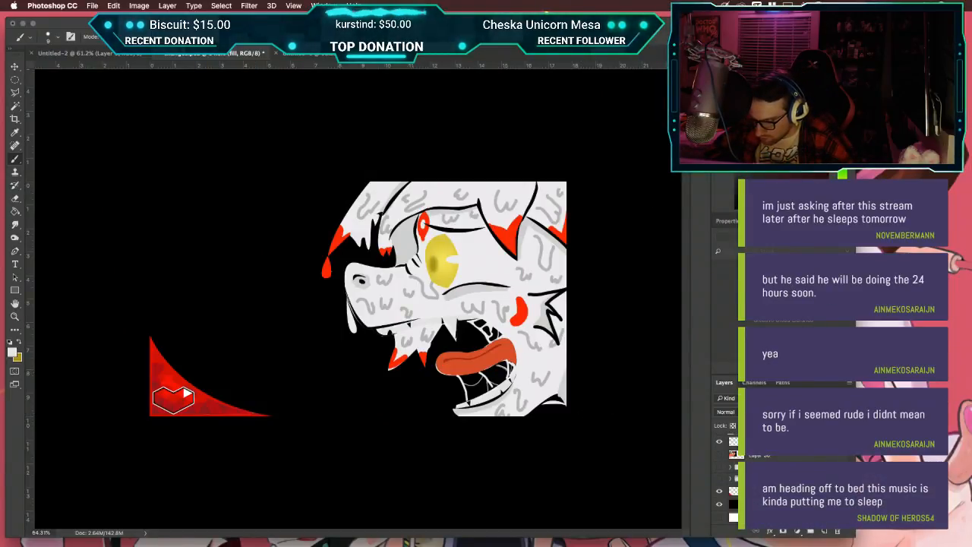
pyautogui.click(718, 479)
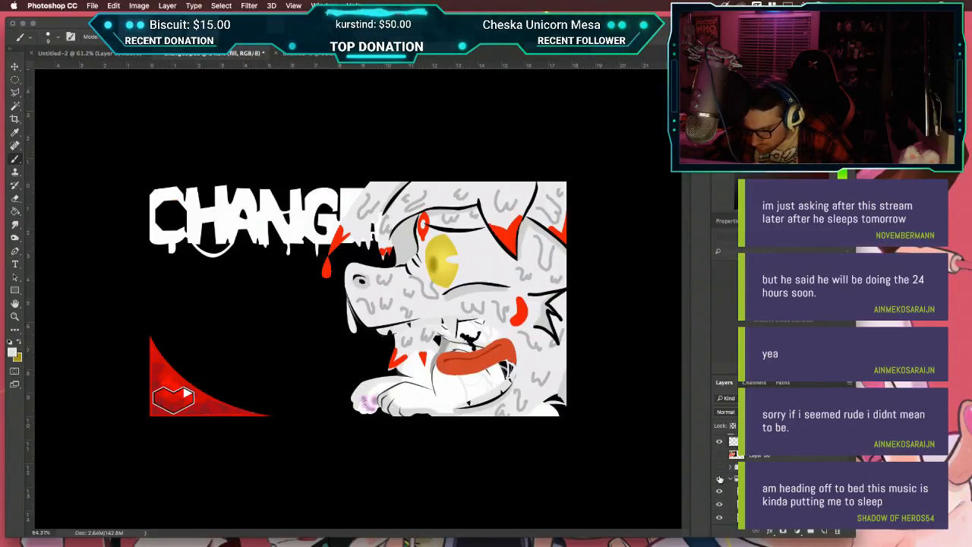
pyautogui.click(719, 480)
pyautogui.click(720, 482)
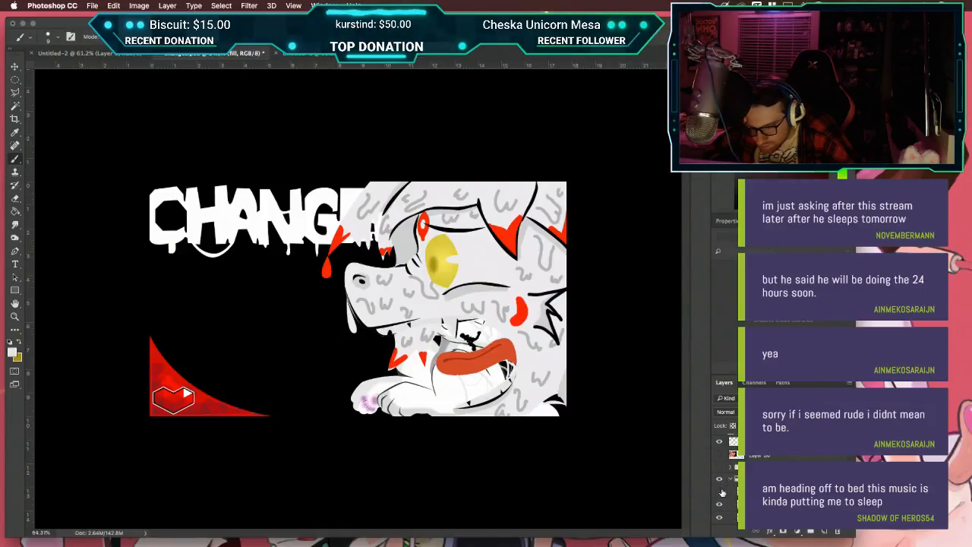
# Step: Duplicate the CHANGED lettering layer out of its group, place the copy above it in the layer stack, and hide the original group
pyautogui.click(720, 505)
pyautogui.click(720, 505)
pyautogui.click(733, 503)
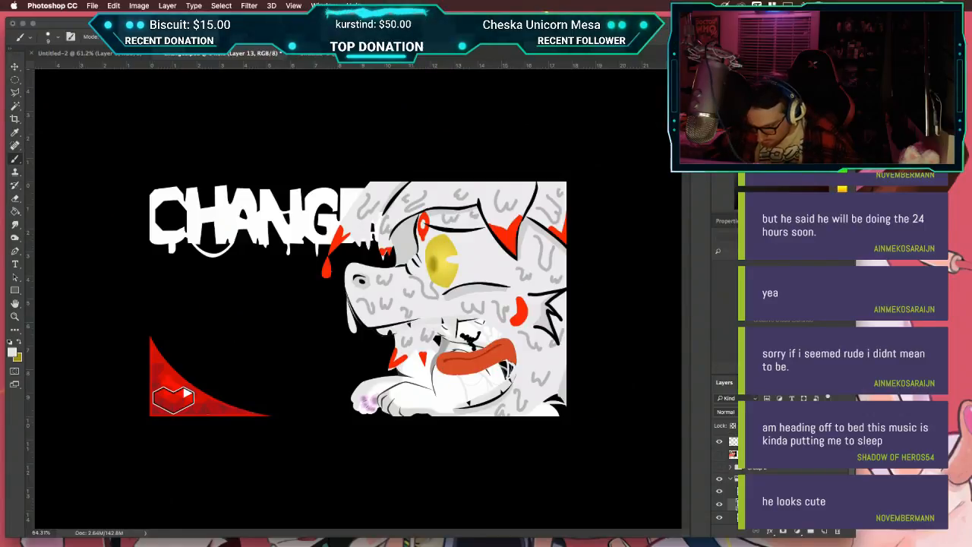
pyautogui.moveTo(734, 504); pyautogui.dragTo(734, 460)
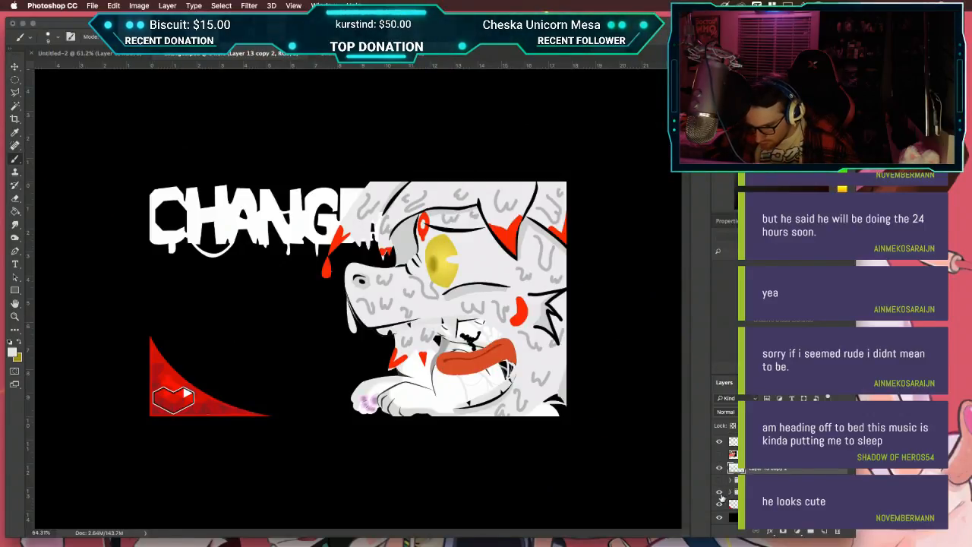
pyautogui.click(719, 492)
pyautogui.scroll(5, 730, 487)
pyautogui.scroll(-4, 741, 476)
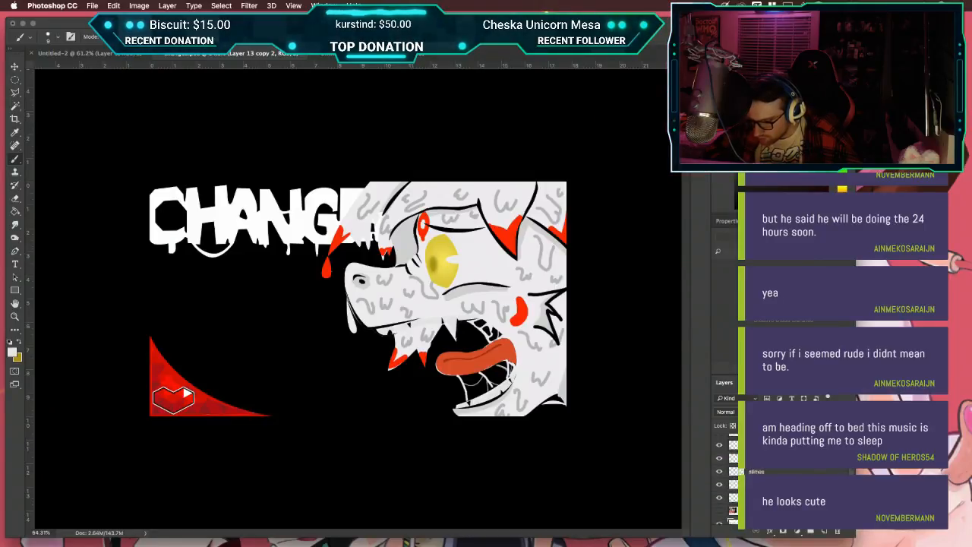
# Step: Scale the CHANGED lettering copy down to about 8 in wide and move it between the fox's muzzle and the red corner
pyautogui.press('super+t')
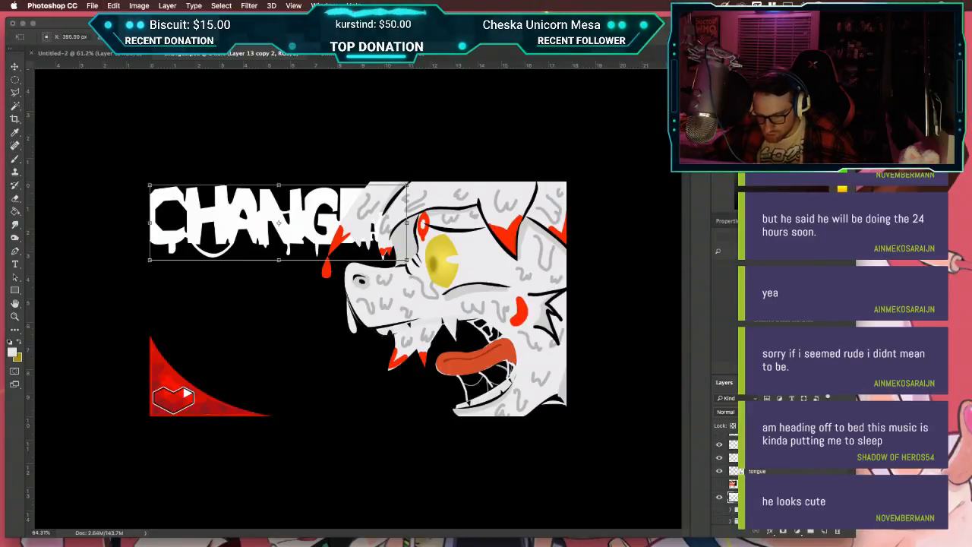
pyautogui.moveTo(407, 259); pyautogui.dragTo(337, 239)
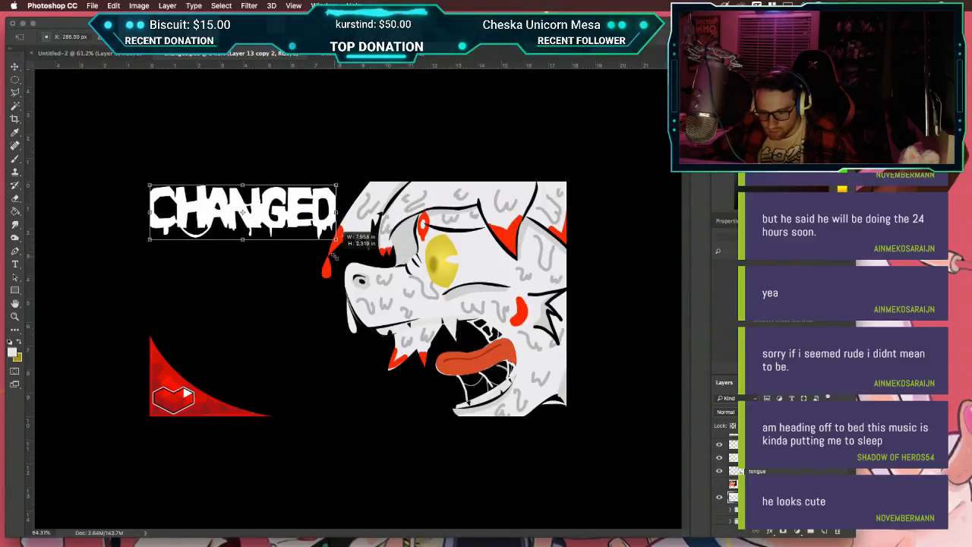
pyautogui.moveTo(242, 212); pyautogui.dragTo(242, 317)
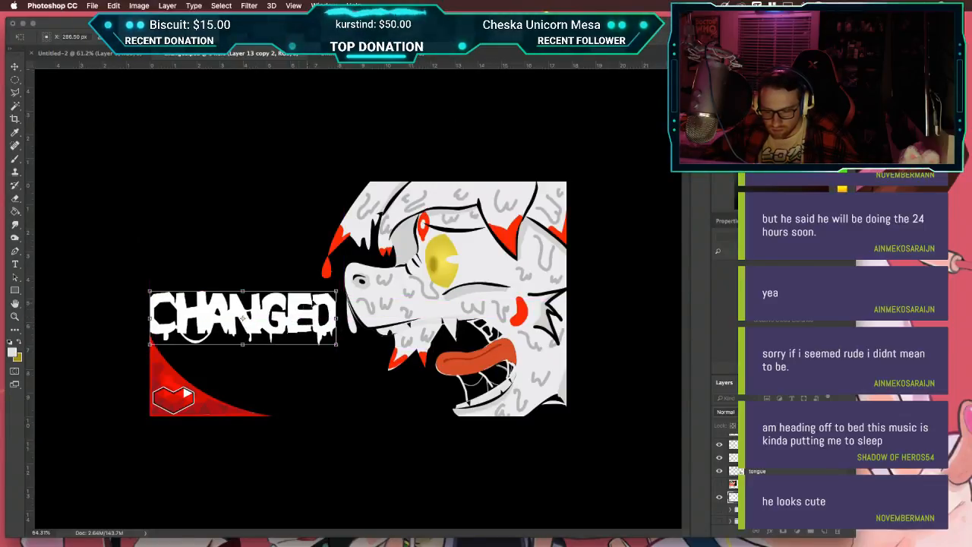
pyautogui.moveTo(336, 291); pyautogui.dragTo(340, 283)
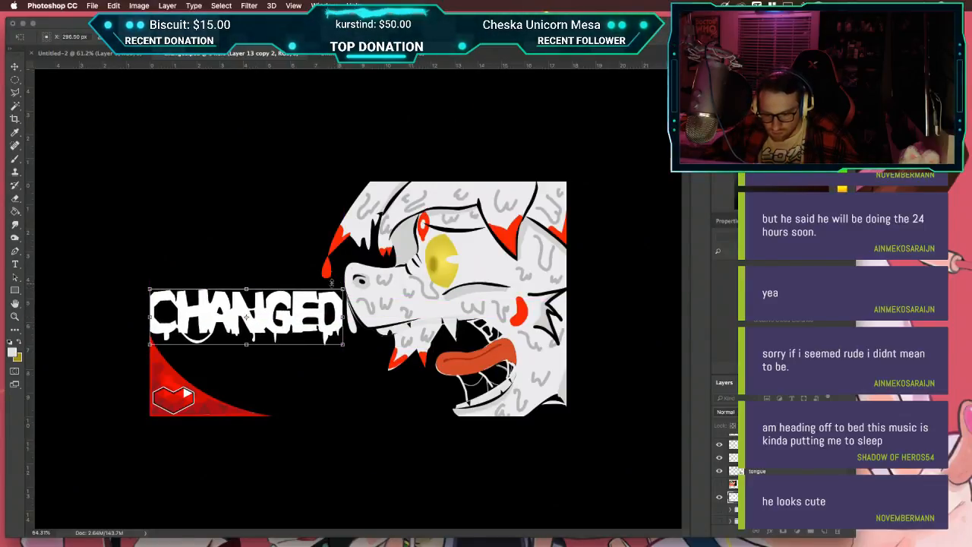
# Step: Rotate the CHANGED lettering clockwise so it slopes down below the muzzle, enlarge it slightly, and apply the transform
pyautogui.moveTo(133, 275); pyautogui.dragTo(170, 206)
pyautogui.moveTo(257, 322); pyautogui.dragTo(283, 342)
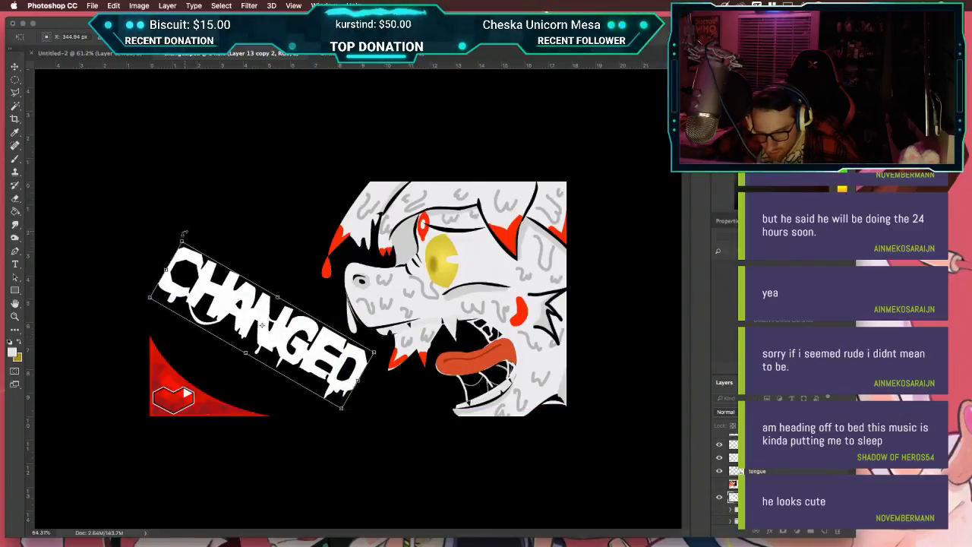
pyautogui.moveTo(182, 240); pyautogui.dragTo(176, 211)
pyautogui.press('Return')
pyautogui.scroll(-2, 177, 212)
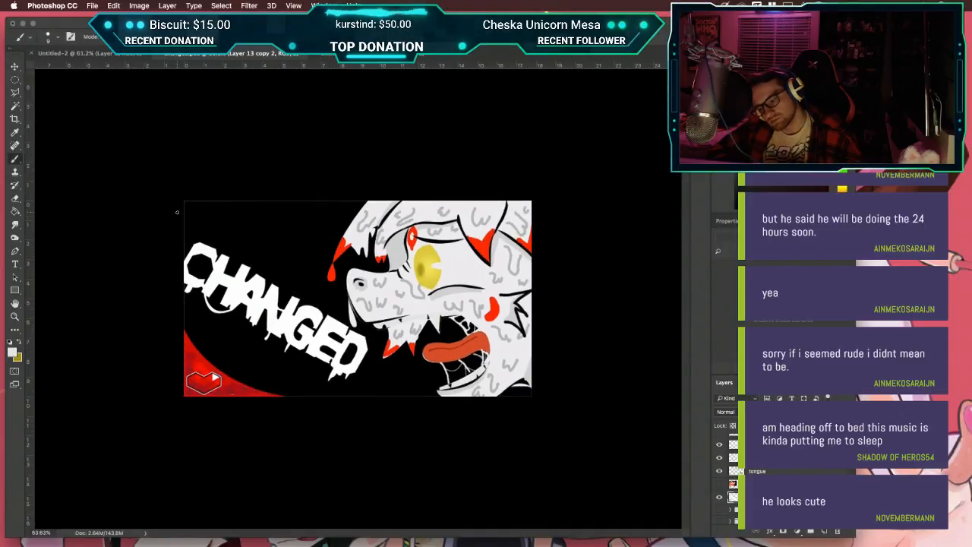
pyautogui.scroll(-3, 177, 212)
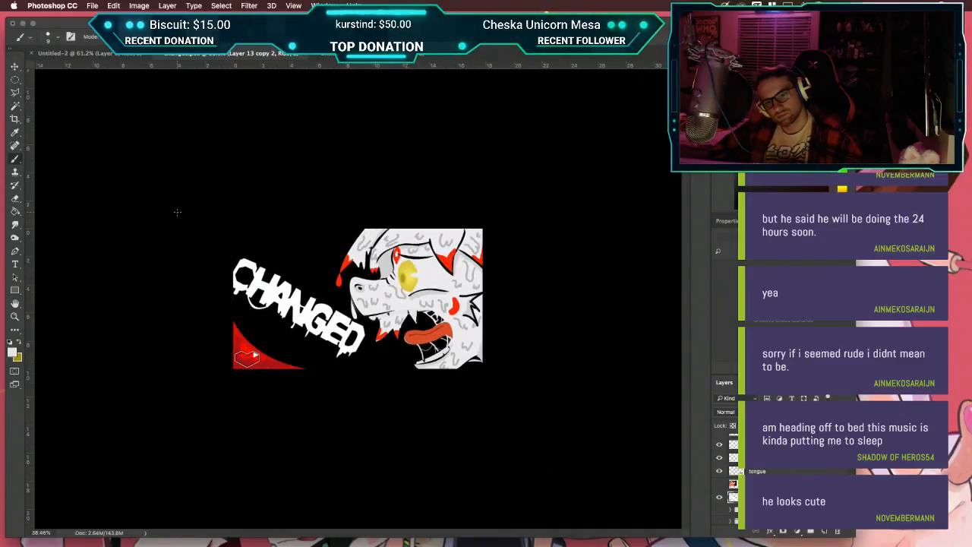
# Step: Sample the bright red from the fur tips beneath the muzzle as the brush colour
pyautogui.scroll(5, 177, 212)
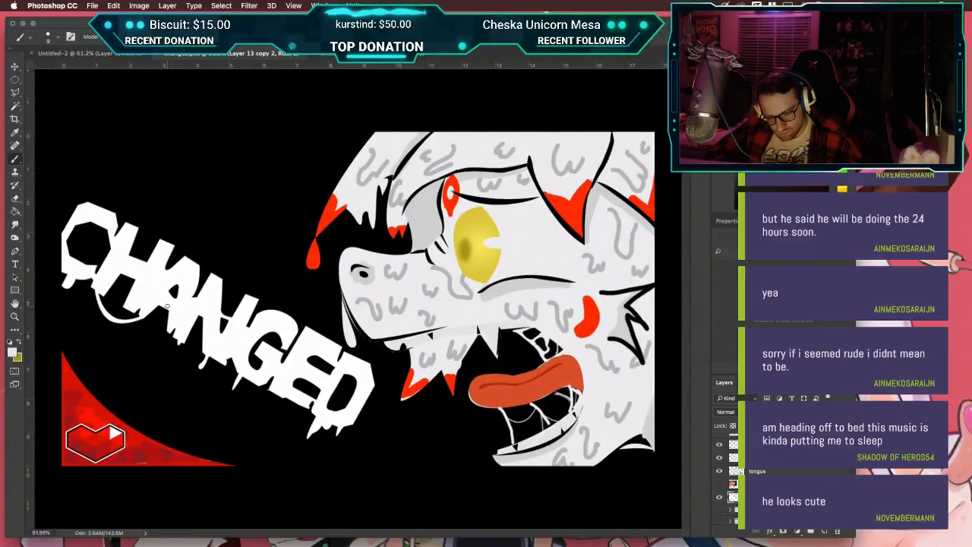
pyautogui.scroll(4, 177, 212)
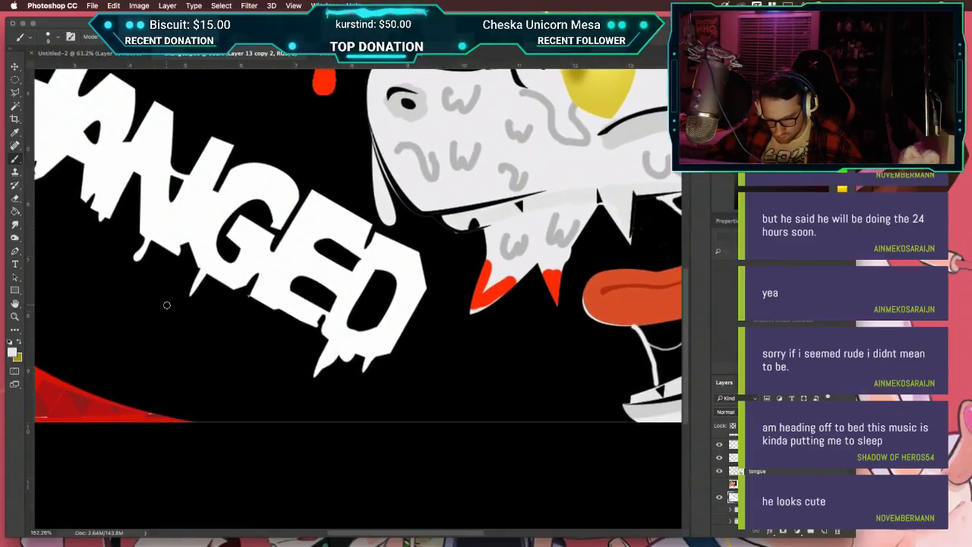
pyautogui.press('i')
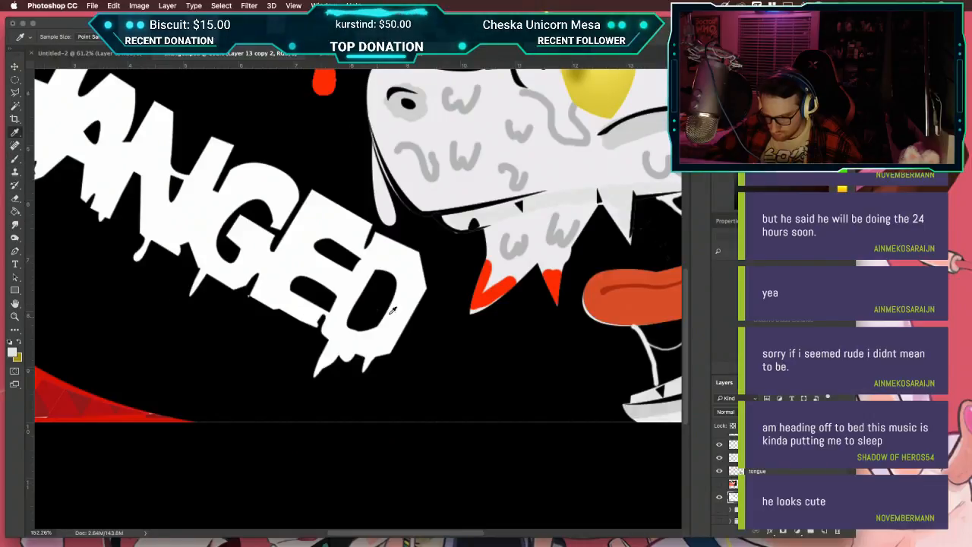
pyautogui.click(476, 300)
pyautogui.press('b')
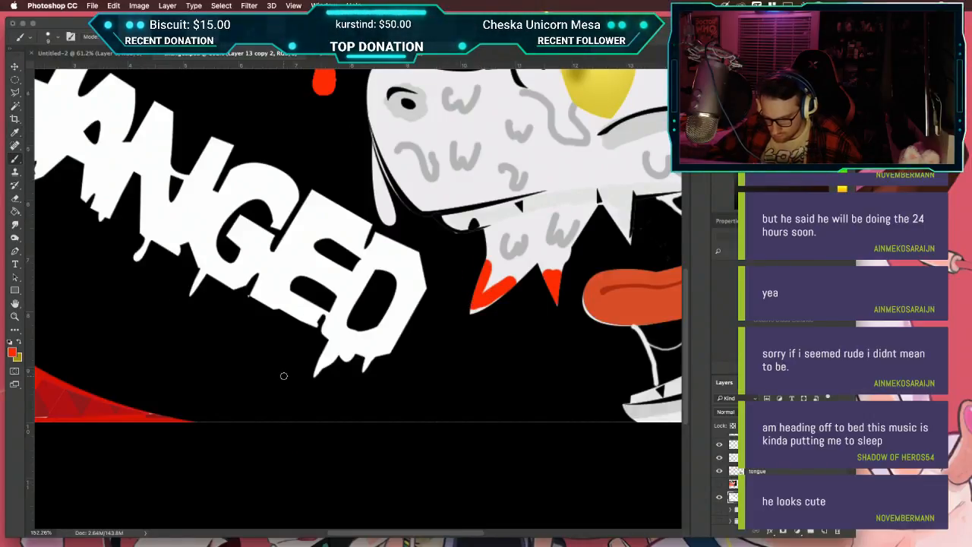
# Step: Load the CHANGED lettering's outline as a selection and keep its layer active for painting
pyautogui.scroll(3, 283, 375)
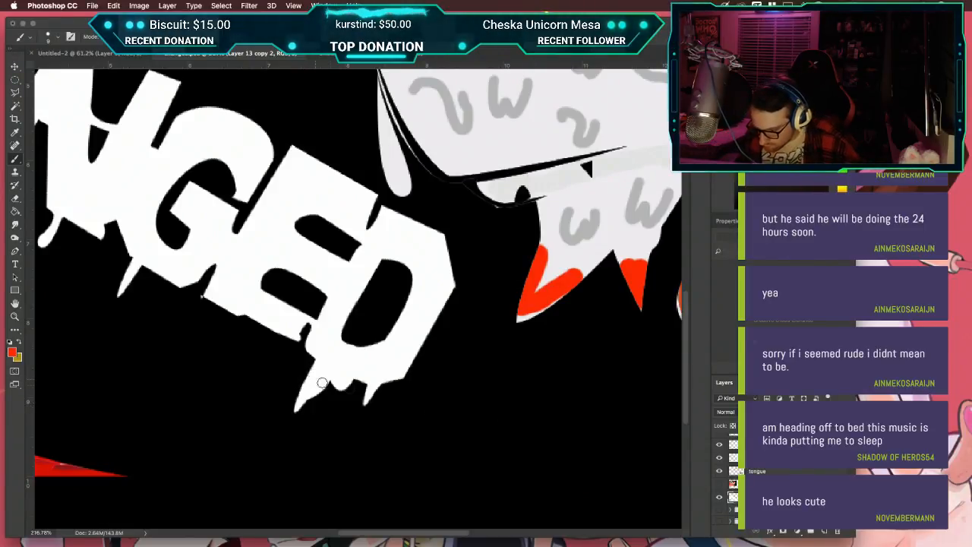
pyautogui.keyDown('ctrl'); pyautogui.click(732, 494); pyautogui.keyUp('ctrl')
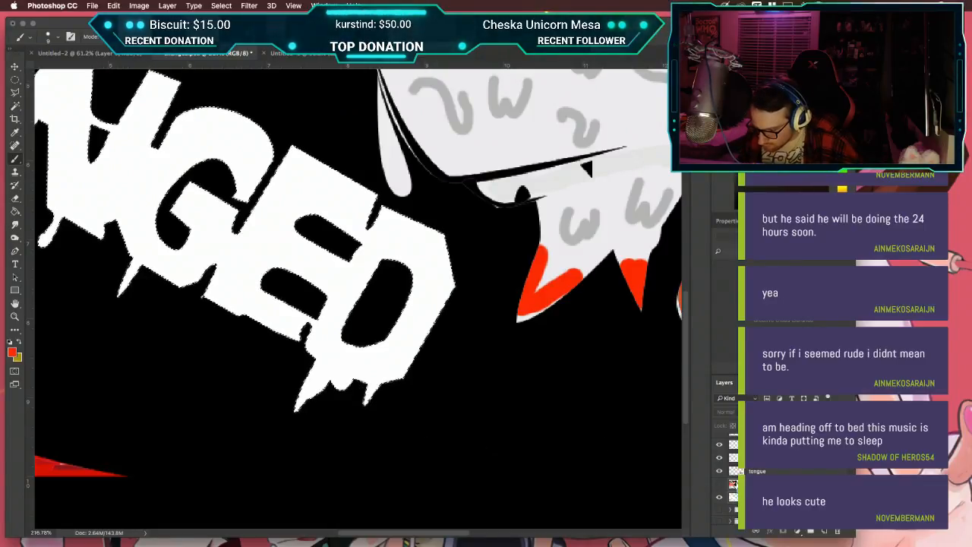
pyautogui.click(733, 484)
pyautogui.doubleClick(733, 497)
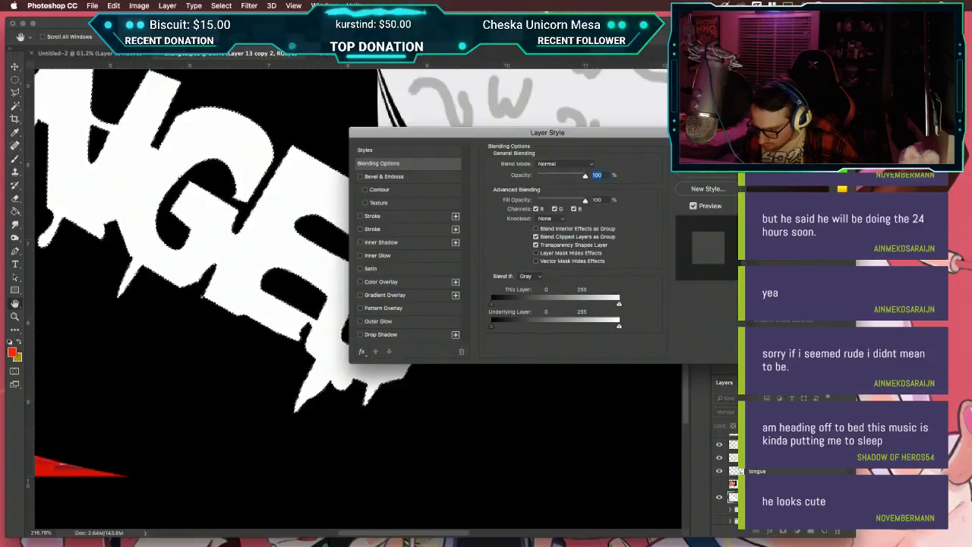
pyautogui.click(720, 175)
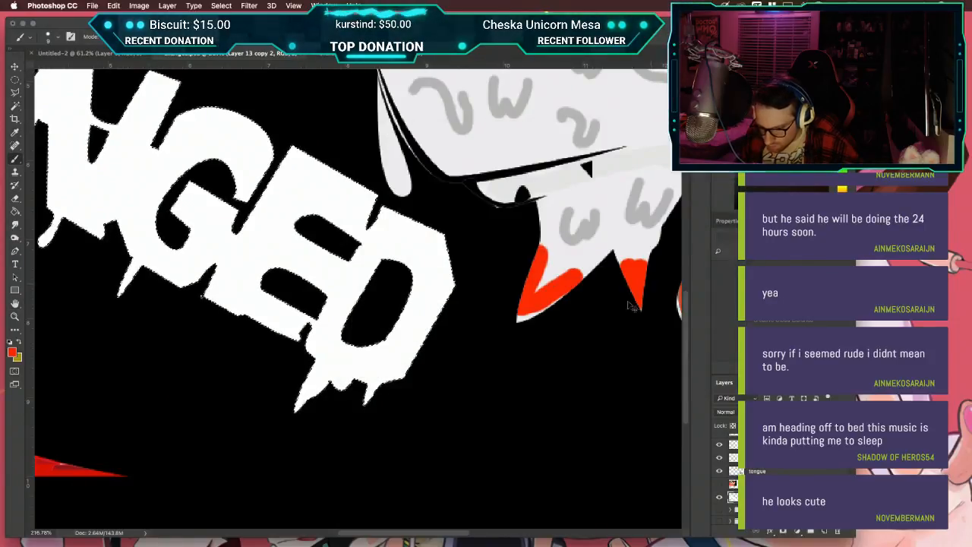
# Step: Paint the tips of the drips beneath the letter D red
pyautogui.click(312, 375)
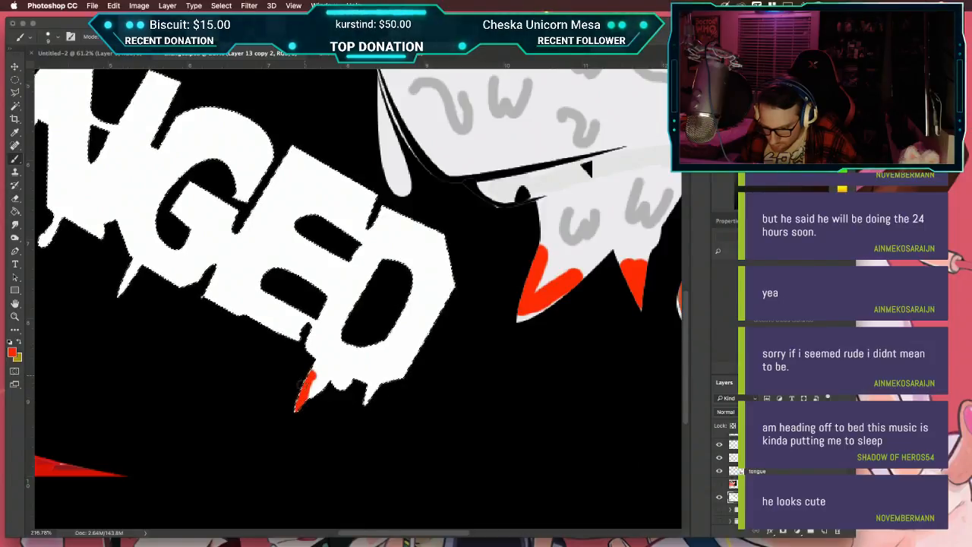
pyautogui.moveTo(300, 399); pyautogui.dragTo(315, 388)
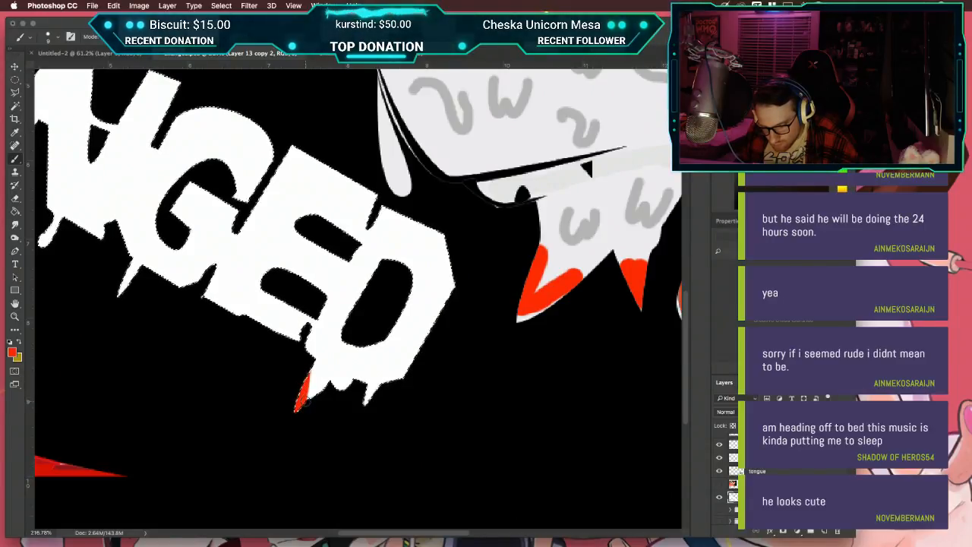
pyautogui.moveTo(376, 396); pyautogui.dragTo(368, 400)
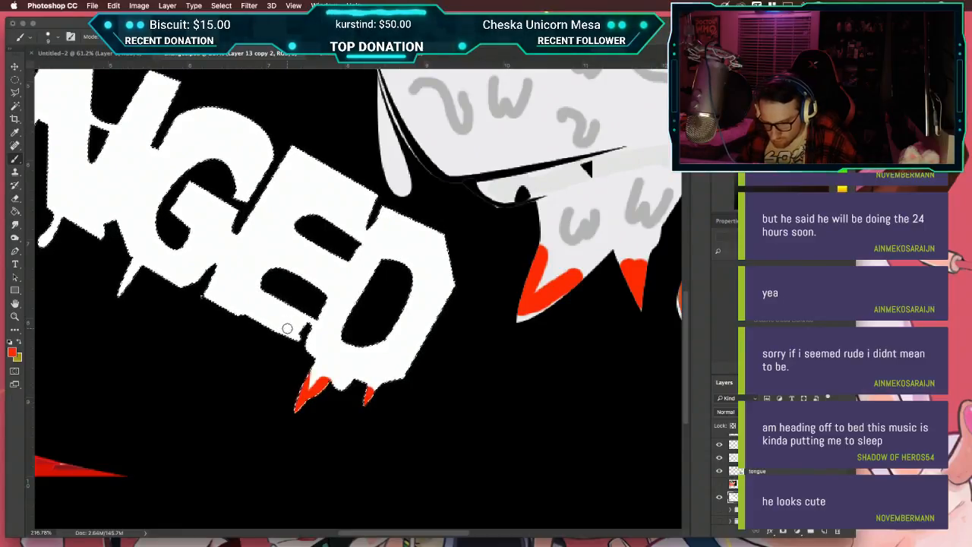
# Step: Paint the drips beneath the letters G, N and C red and clear the selection
pyautogui.moveTo(287, 328); pyautogui.dragTo(460, 396)
pyautogui.press('super+d')
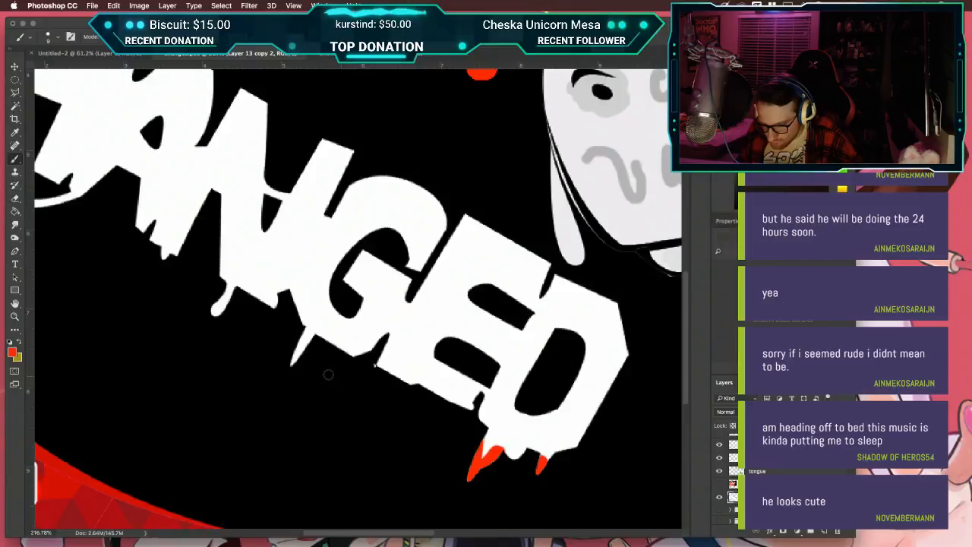
pyautogui.moveTo(293, 362); pyautogui.dragTo(297, 344)
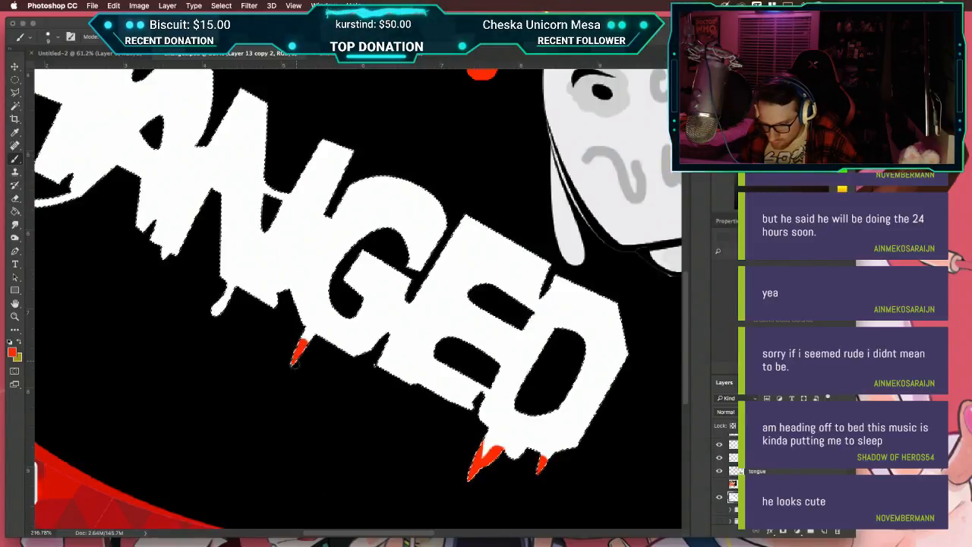
pyautogui.moveTo(215, 311)
pyautogui.mouseDown()
pyautogui.moveTo(225, 296)
pyautogui.moveTo(388, 425)
pyautogui.mouseUp()
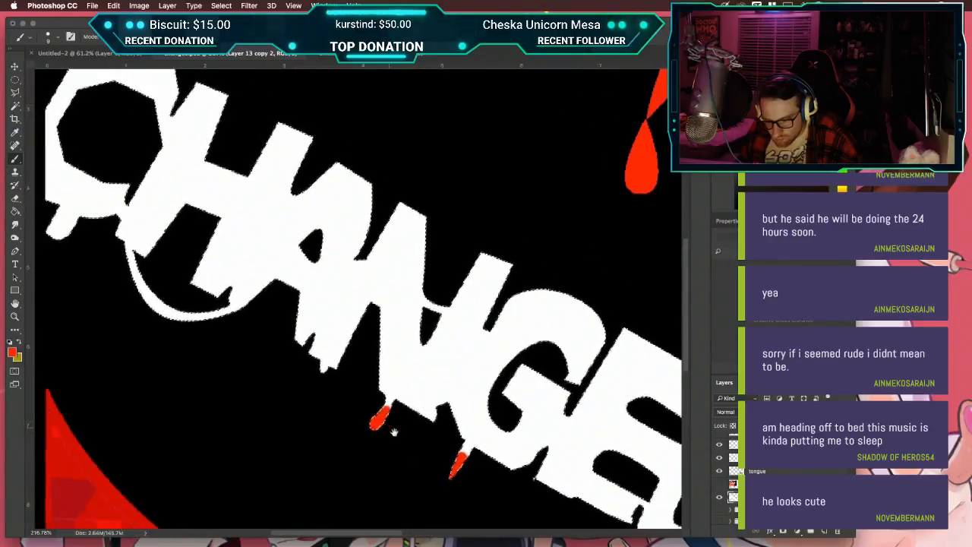
pyautogui.moveTo(344, 402); pyautogui.dragTo(311, 368)
pyautogui.moveTo(382, 353)
pyautogui.mouseDown()
pyautogui.moveTo(374, 378)
pyautogui.moveTo(379, 351)
pyautogui.moveTo(379, 375)
pyautogui.moveTo(399, 365)
pyautogui.mouseUp()
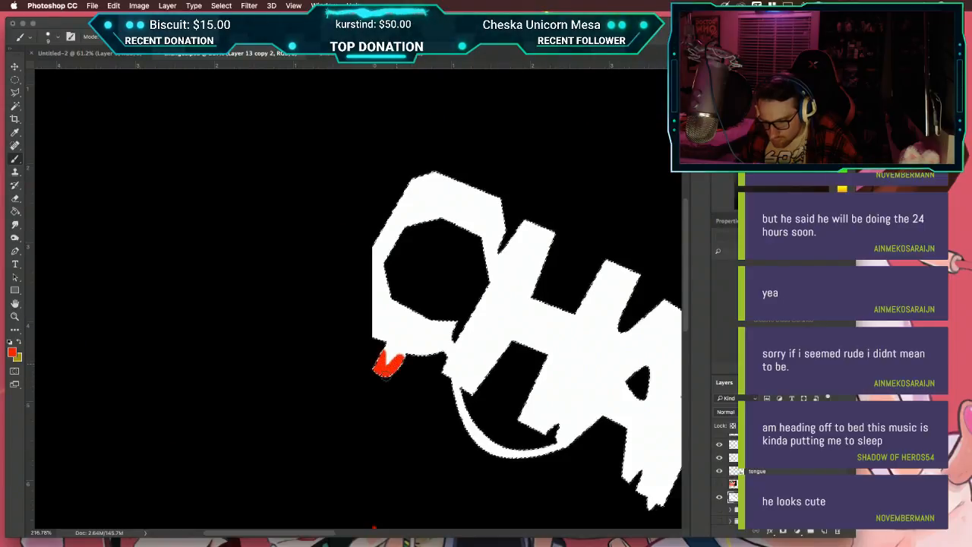
pyautogui.moveTo(440, 393)
pyautogui.mouseDown()
pyautogui.moveTo(288, 408)
pyautogui.moveTo(195, 349)
pyautogui.moveTo(129, 256)
pyautogui.mouseUp()
pyautogui.hotkey('ctrl', '0')
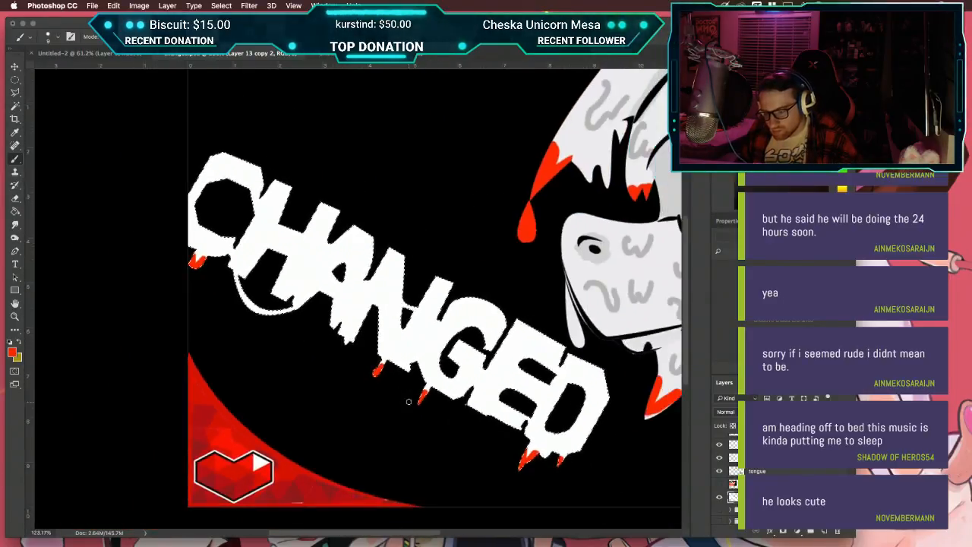
pyautogui.scroll(-1, 409, 398)
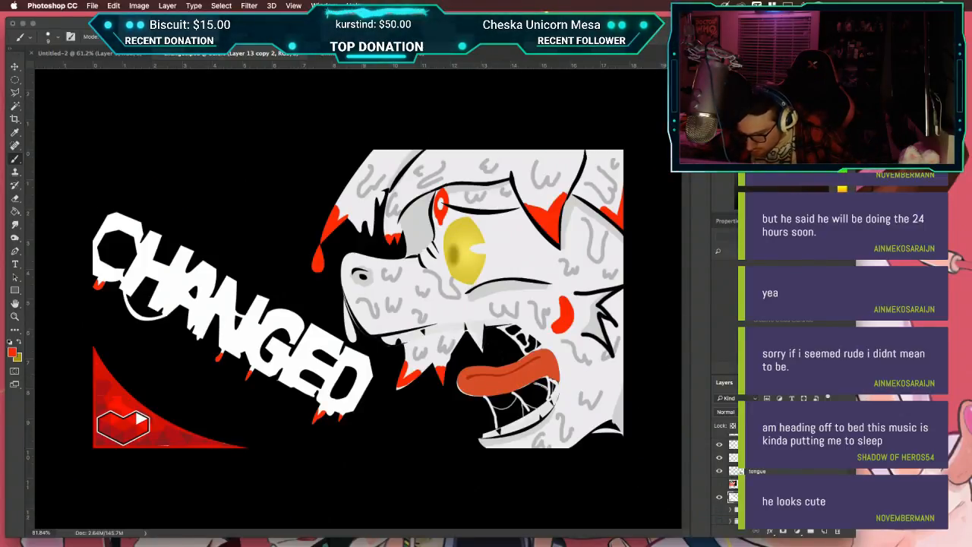
# Step: Select all the fox artwork layers together with the CHANGED lettering layer and combine them into one group
pyautogui.scroll(5, 785, 466)
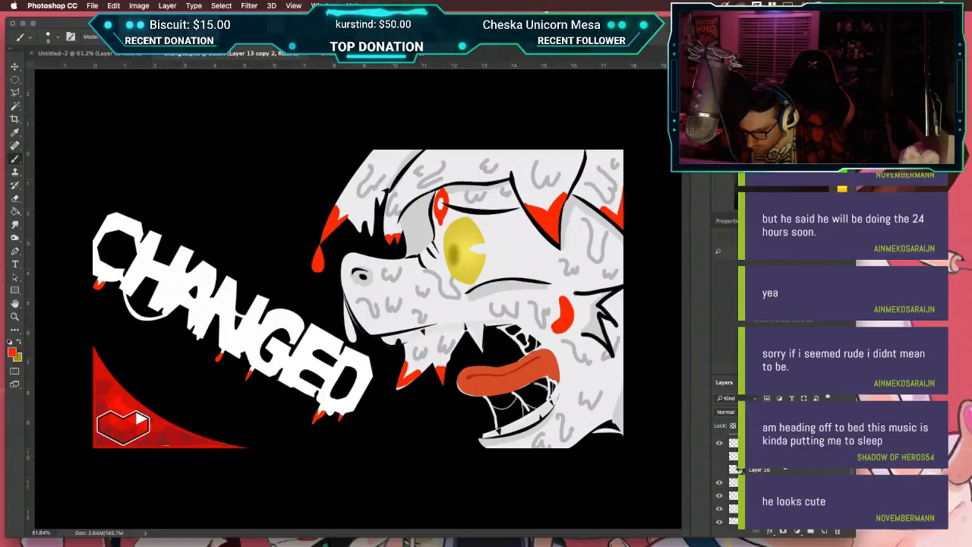
pyautogui.click(782, 441)
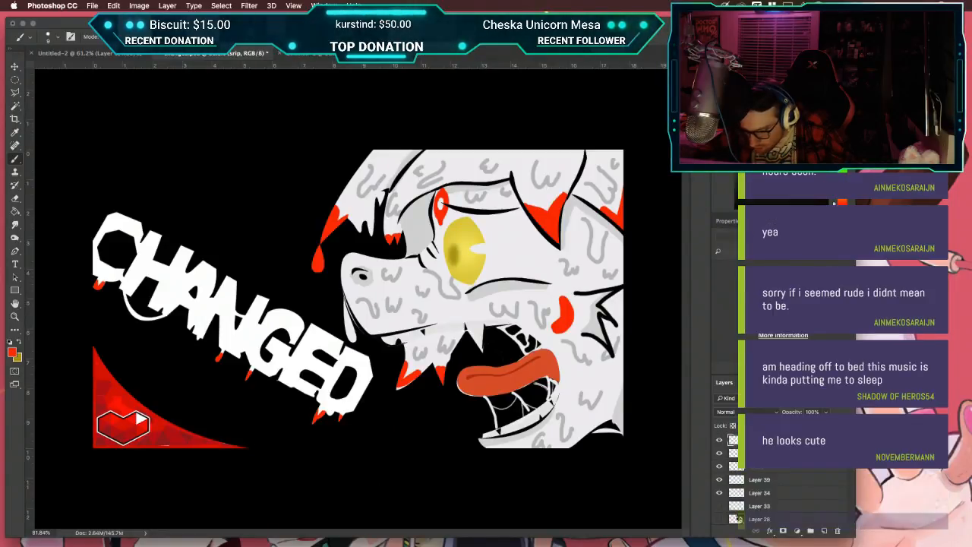
pyautogui.scroll(-5, 785, 465)
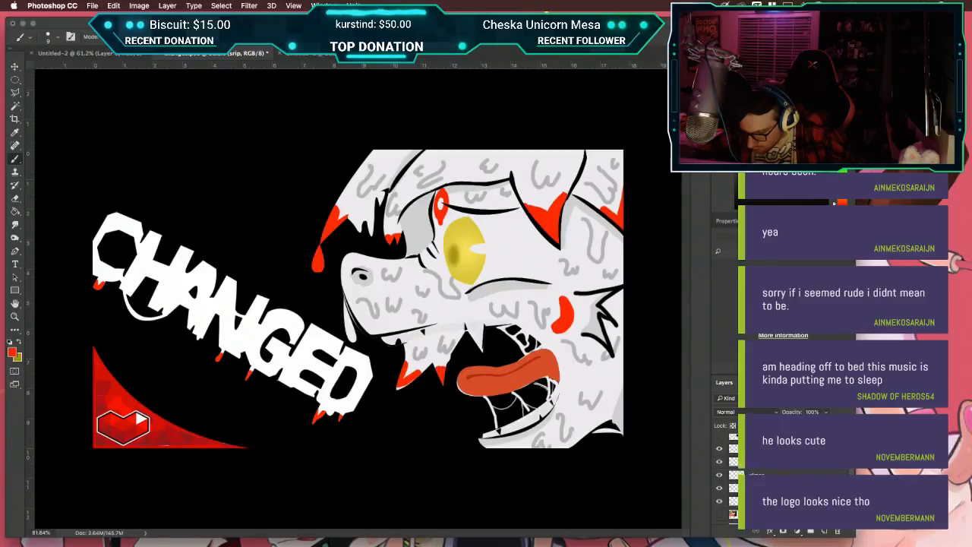
pyautogui.click(785, 474)
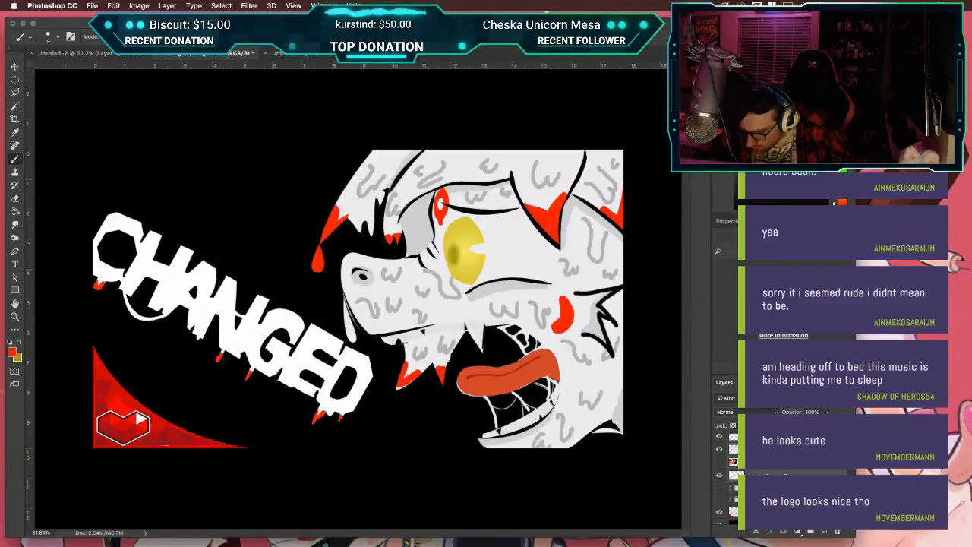
pyautogui.click(810, 531)
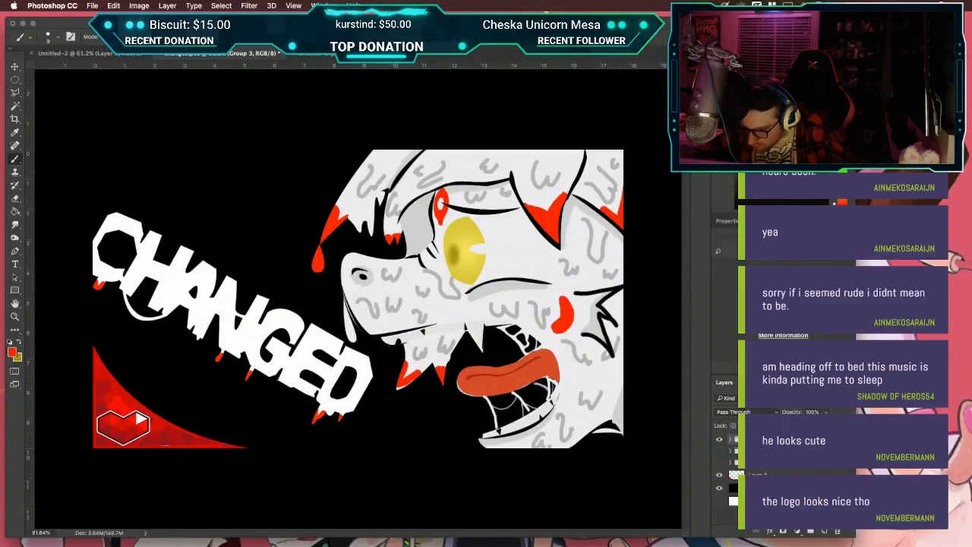
# Step: Check the contents of the new artwork group by hiding and showing it
pyautogui.click(719, 439)
pyautogui.click(719, 439)
pyautogui.click(718, 440)
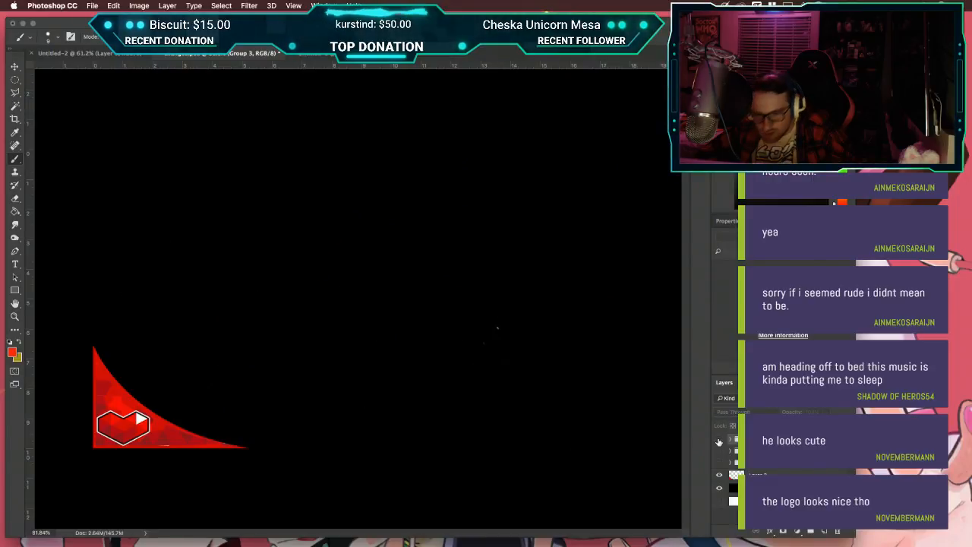
pyautogui.click(719, 441)
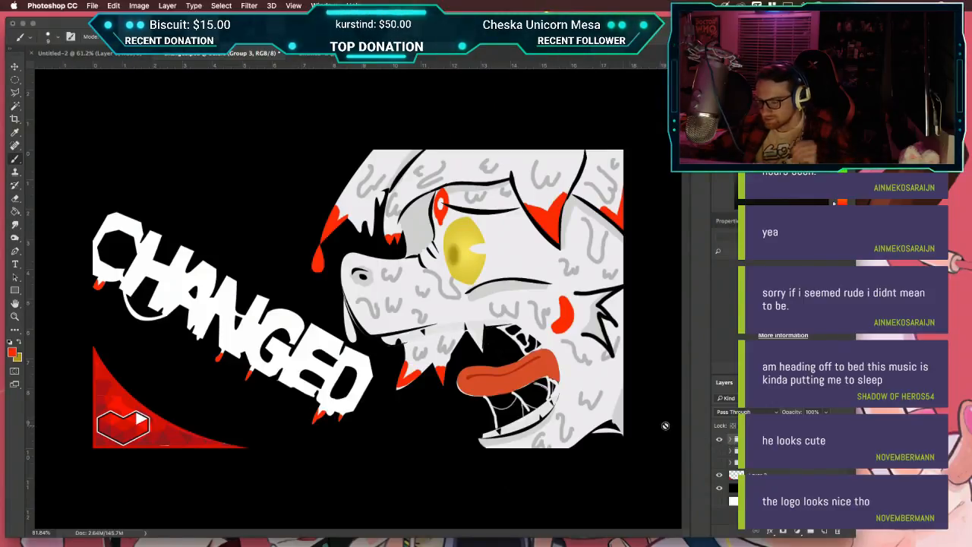
# Step: Switch to Safari, close the Changed soundtrack image and game store page, and minimise the browser window
pyautogui.hotkey('ctrl', 'Left')
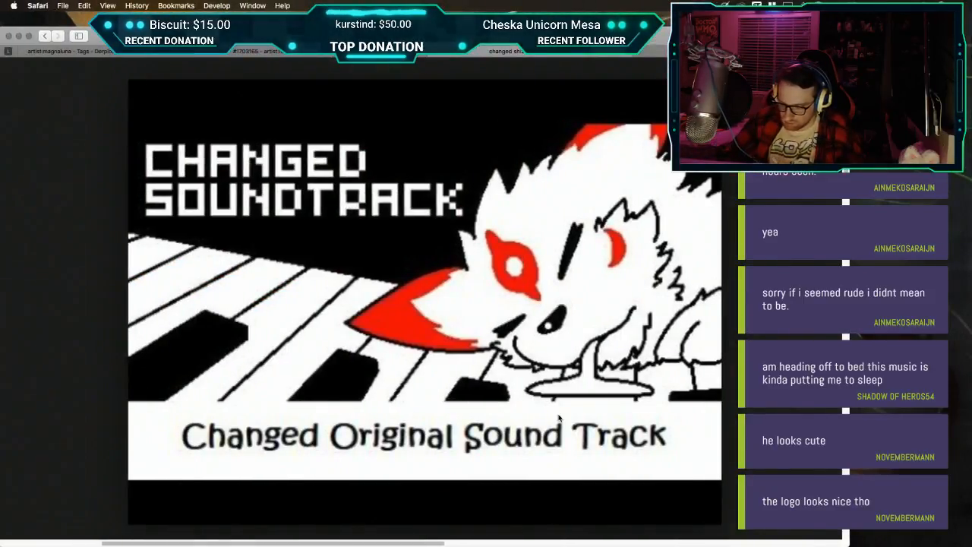
pyautogui.press('super+w')
pyautogui.scroll(15, 558, 417)
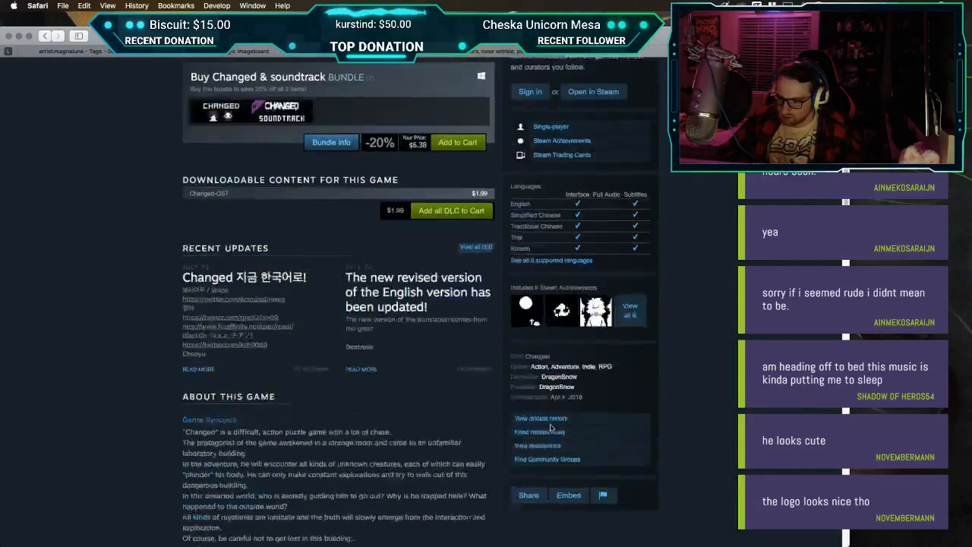
pyautogui.press('super+w')
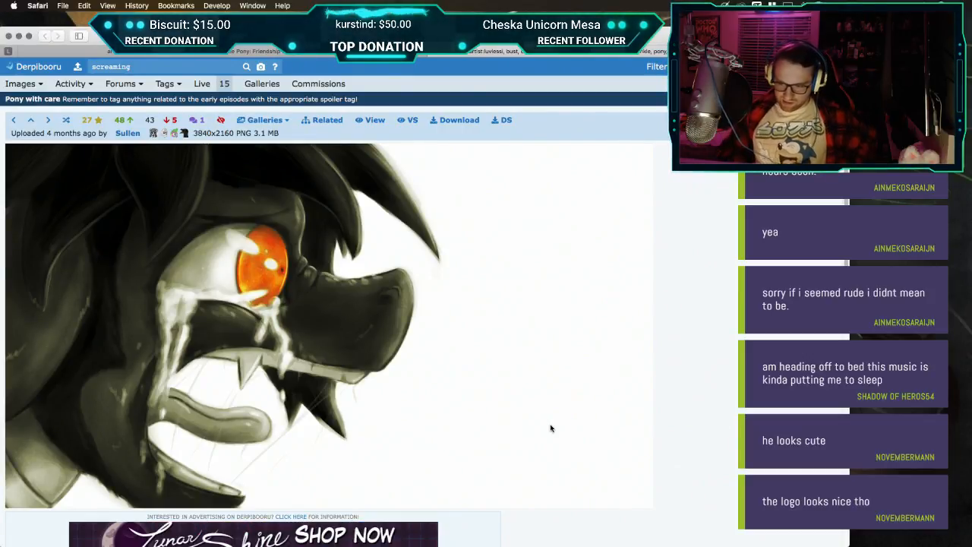
pyautogui.click(18, 36)
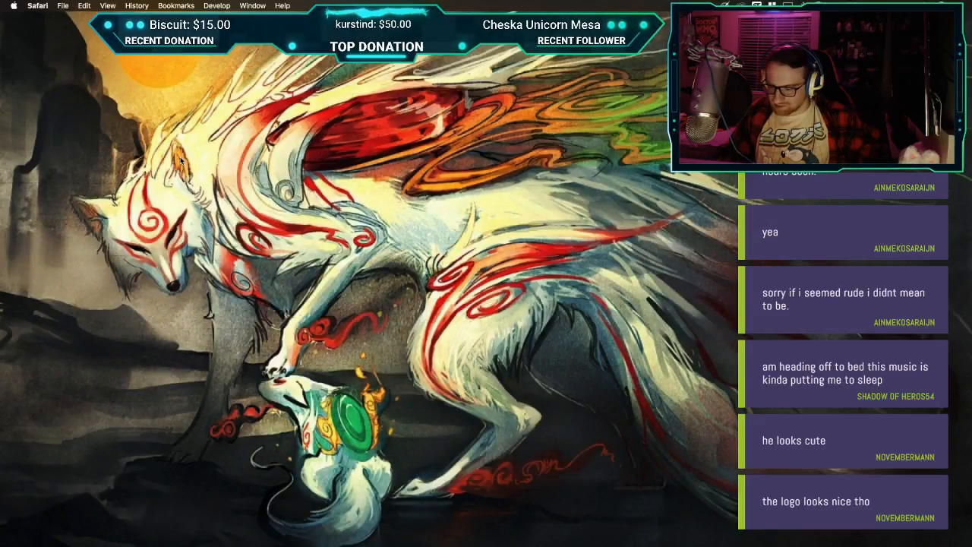
pyautogui.hotkey('ctrl', 'Right')
pyautogui.press('F11')
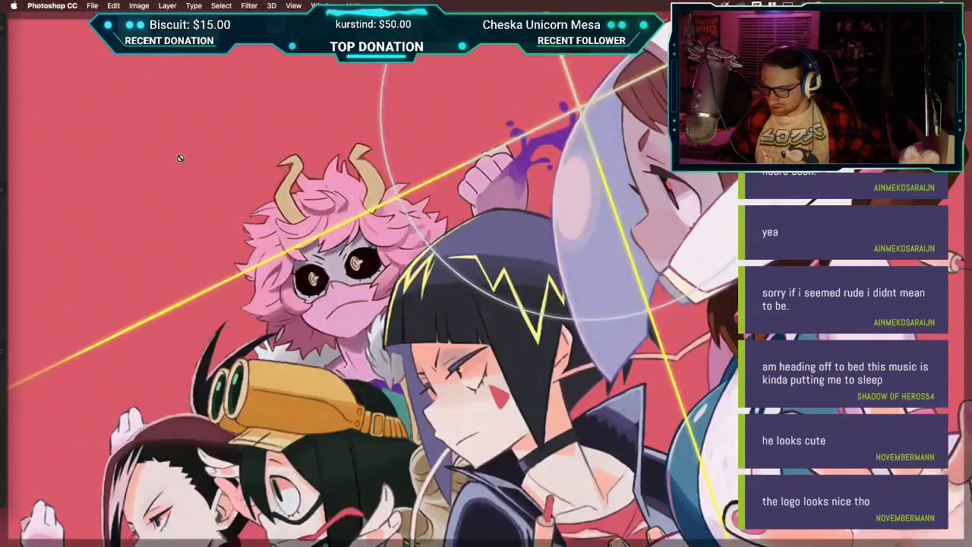
pyautogui.hotkey('ctrl', 'Left')
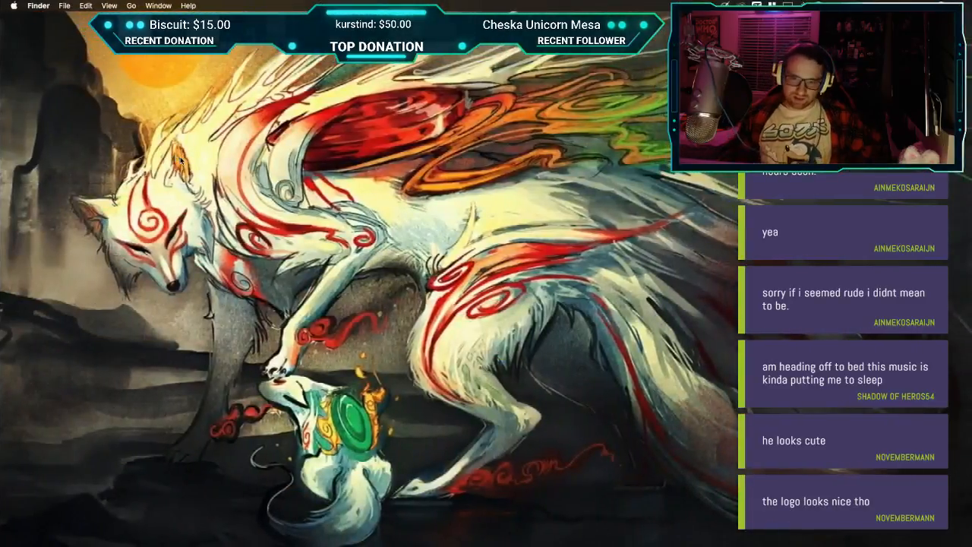